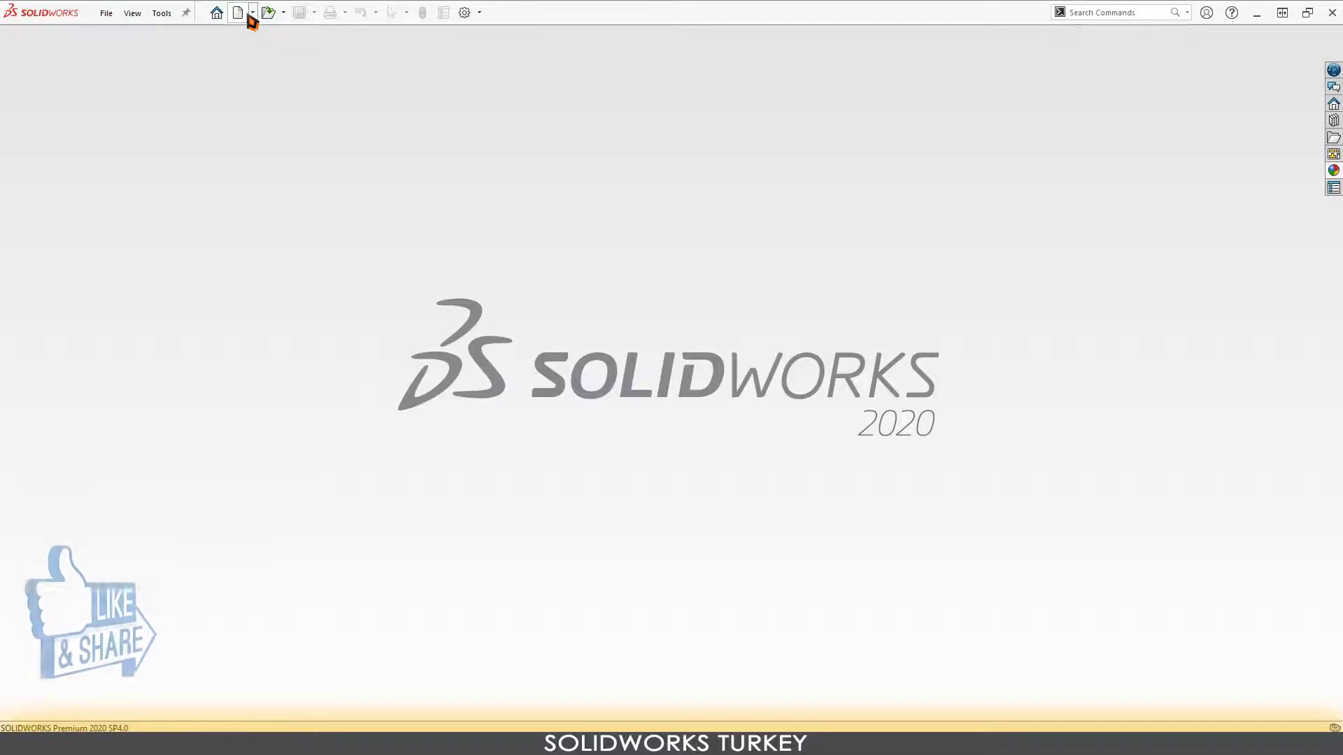
- Create a new Part document from the New SOLIDWORKS Document dialog
click(237, 11)
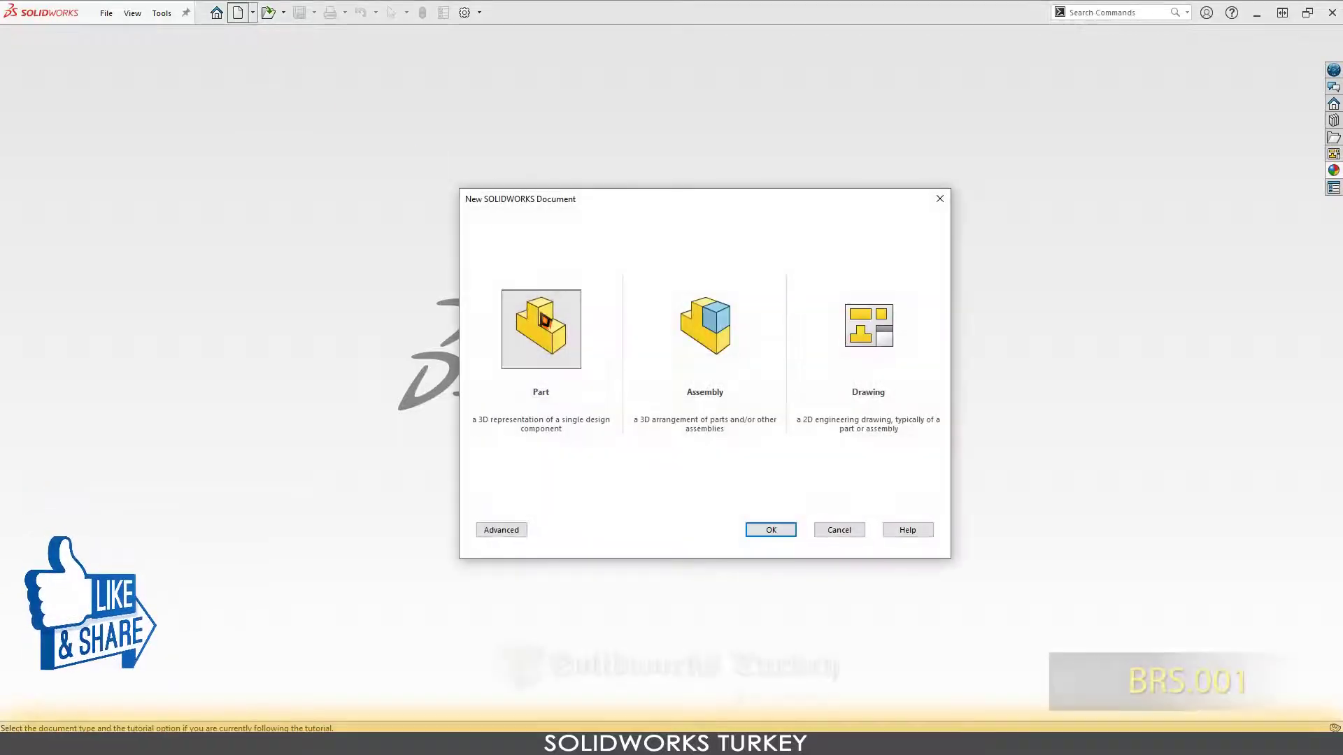
click(782, 535)
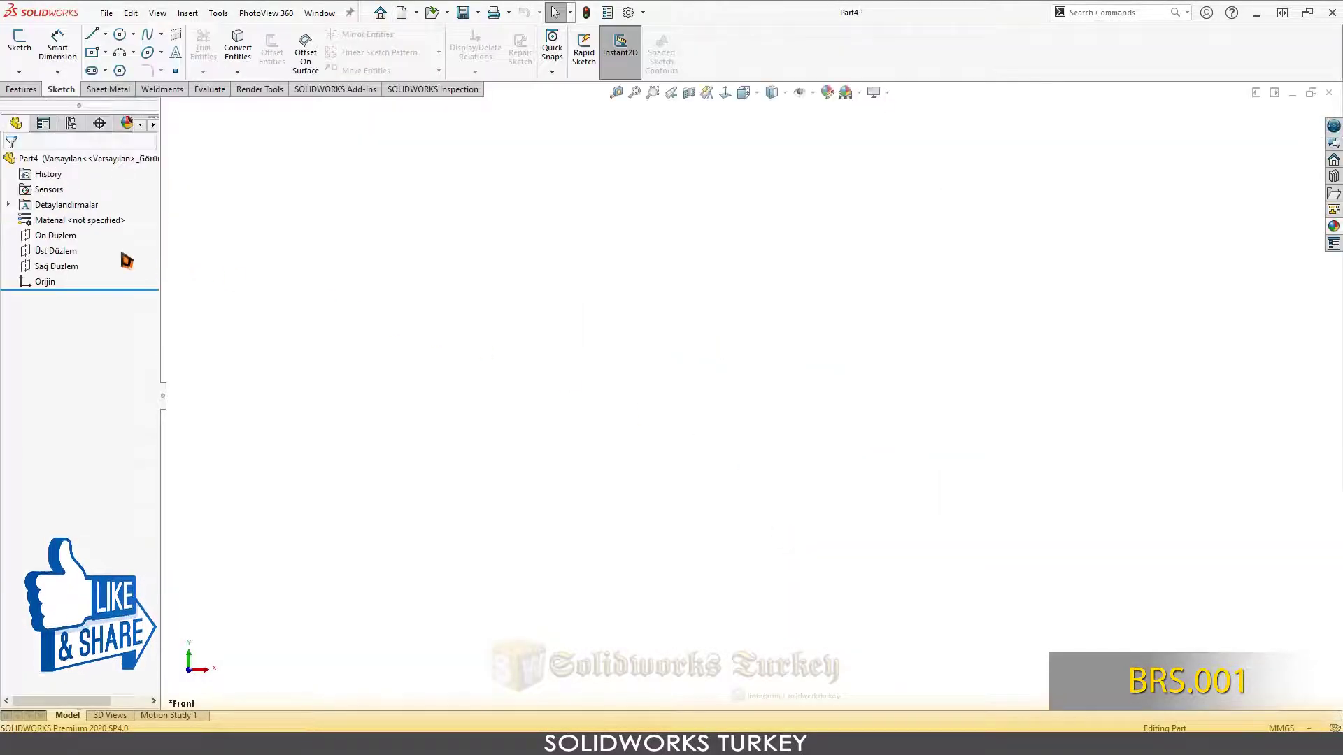
- Start a sketch on the Right Plane and draw the bottom and left edges from the origin
click(81, 272)
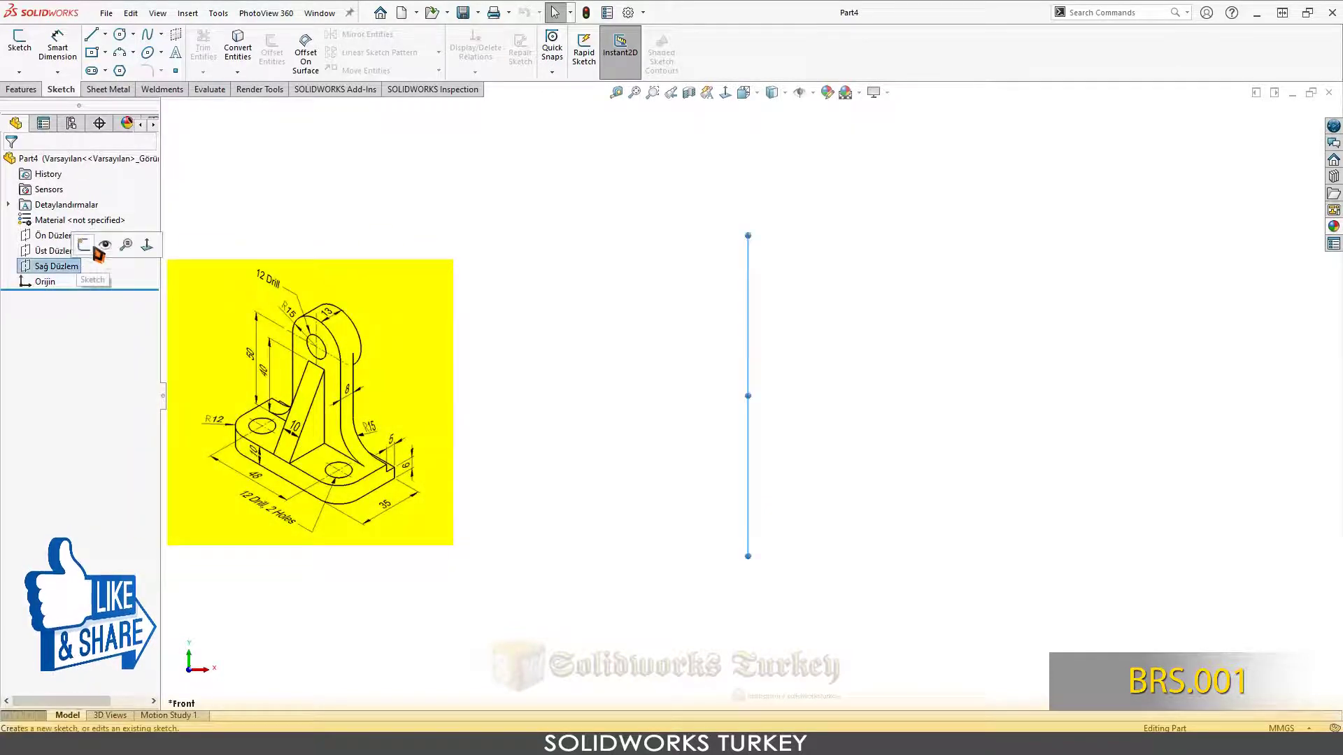
click(94, 256)
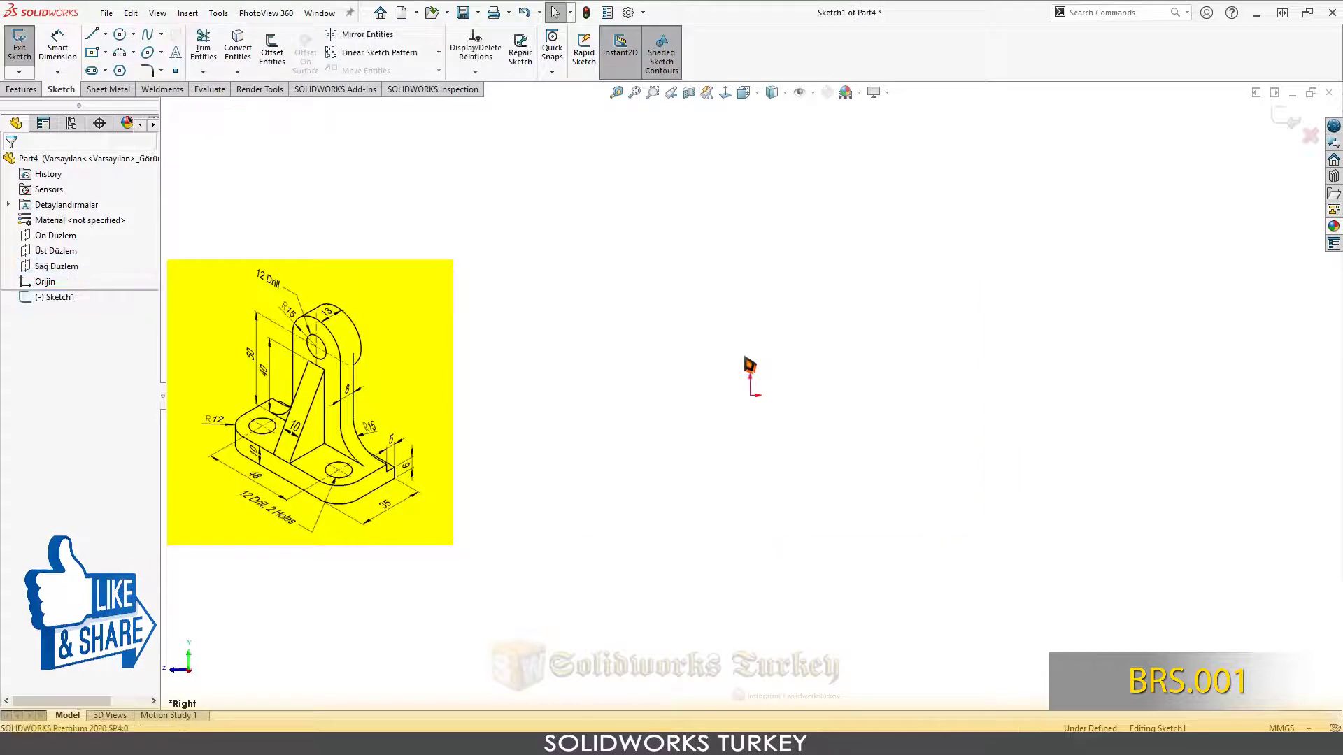
right_drag(826, 348, 754, 356)
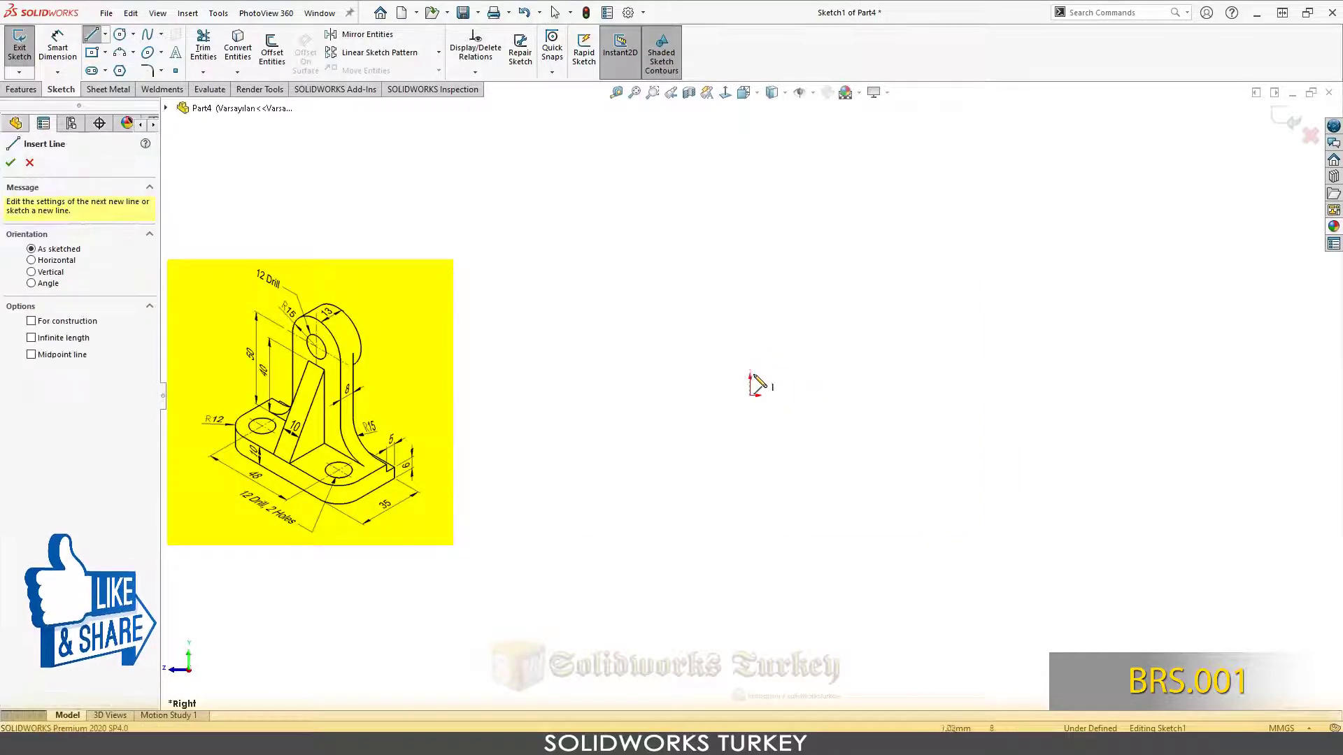
click(750, 396)
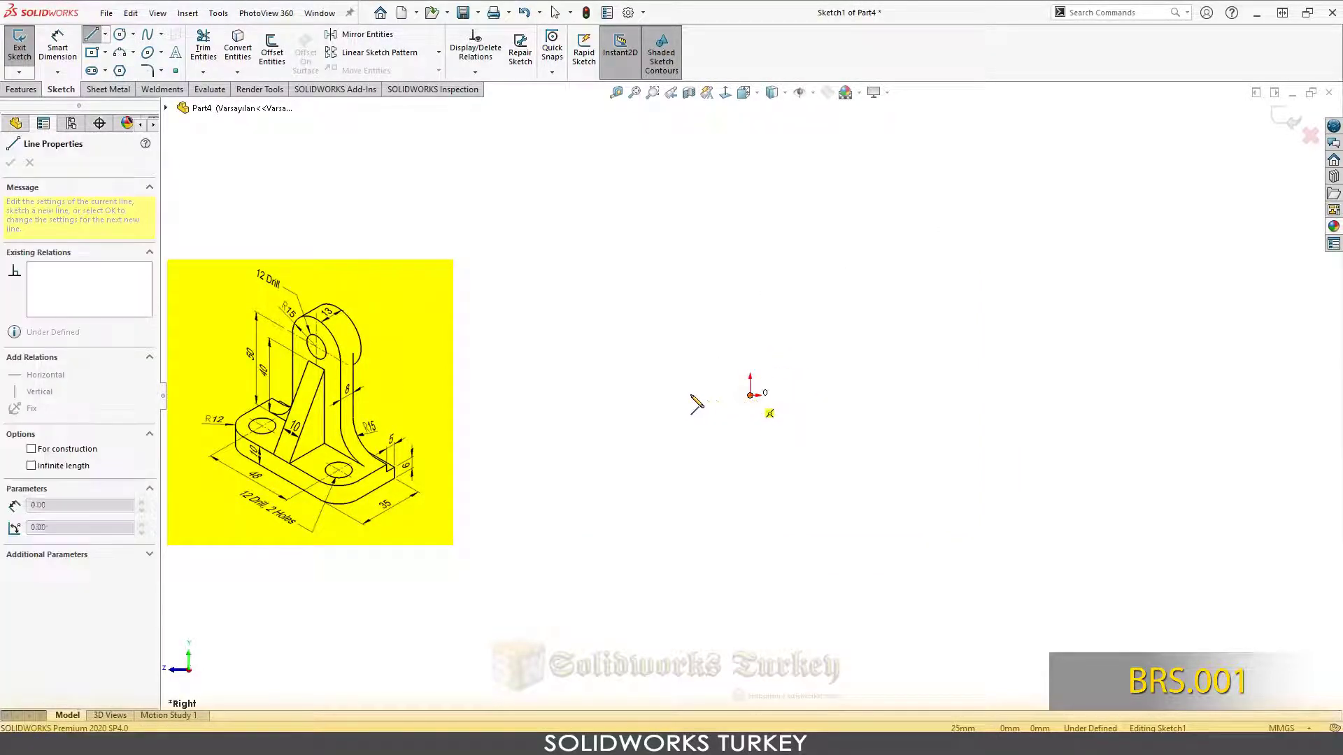
click(536, 396)
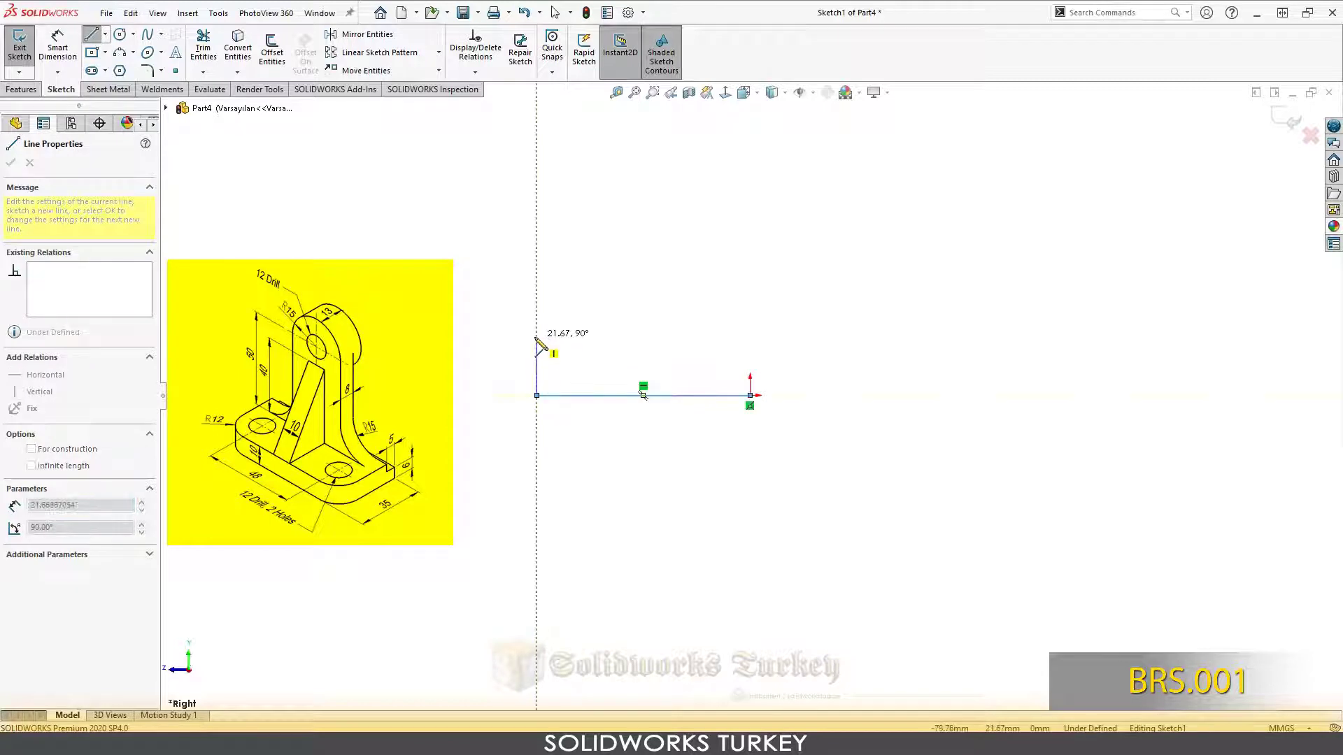
click(536, 333)
- Draw the top edge and step, closing the six-sided outline back at the origin
click(703, 333)
click(703, 363)
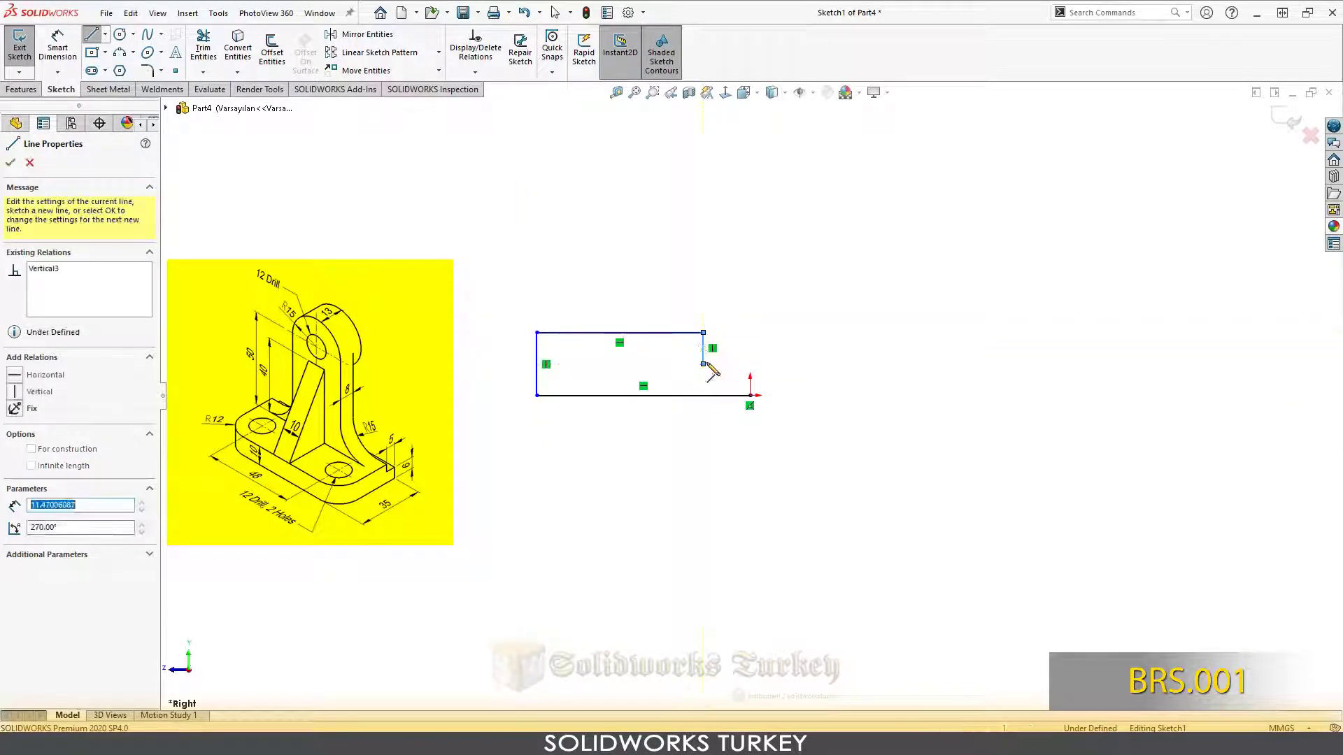
click(750, 363)
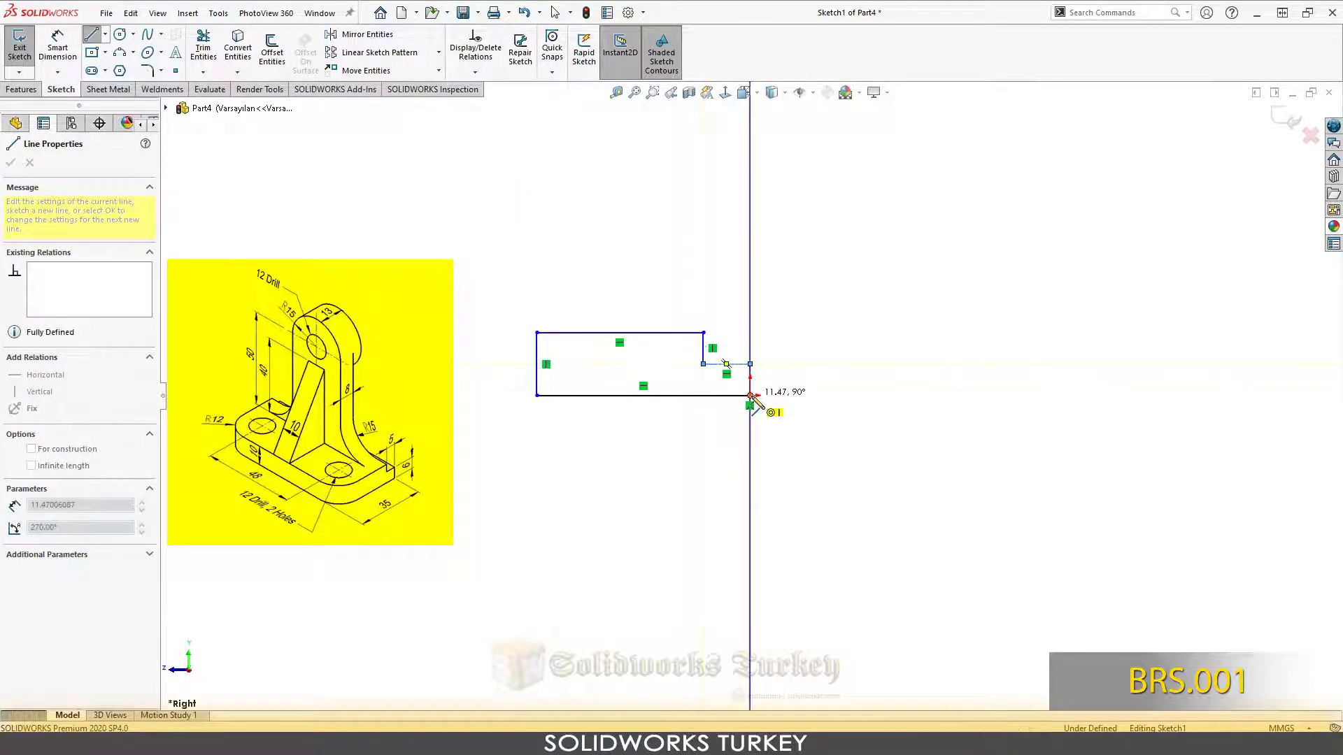
click(750, 396)
right_click(750, 395)
click(607, 389)
key(Escape)
key(f)
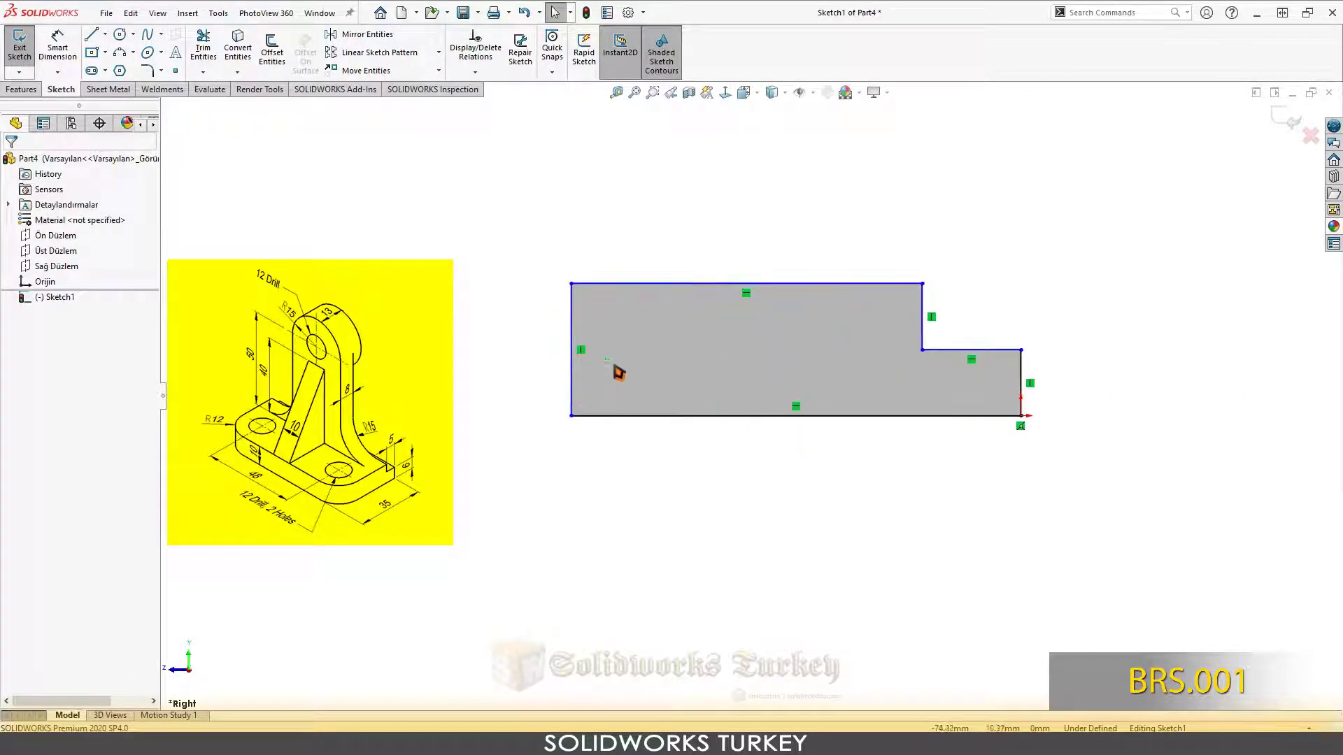
right_drag(777, 521, 773, 475)
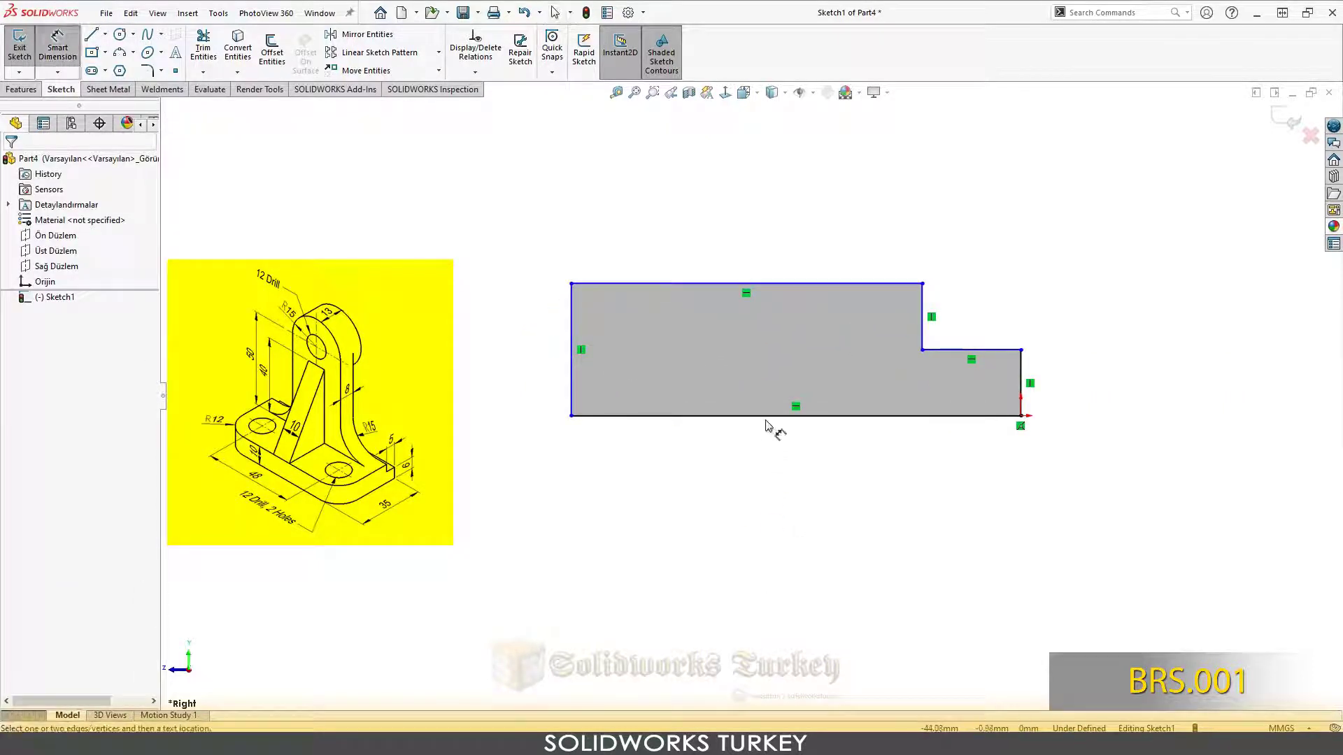
- Dimension the bottom edge to 35 mm and the step height to 6 mm
click(779, 417)
click(782, 468)
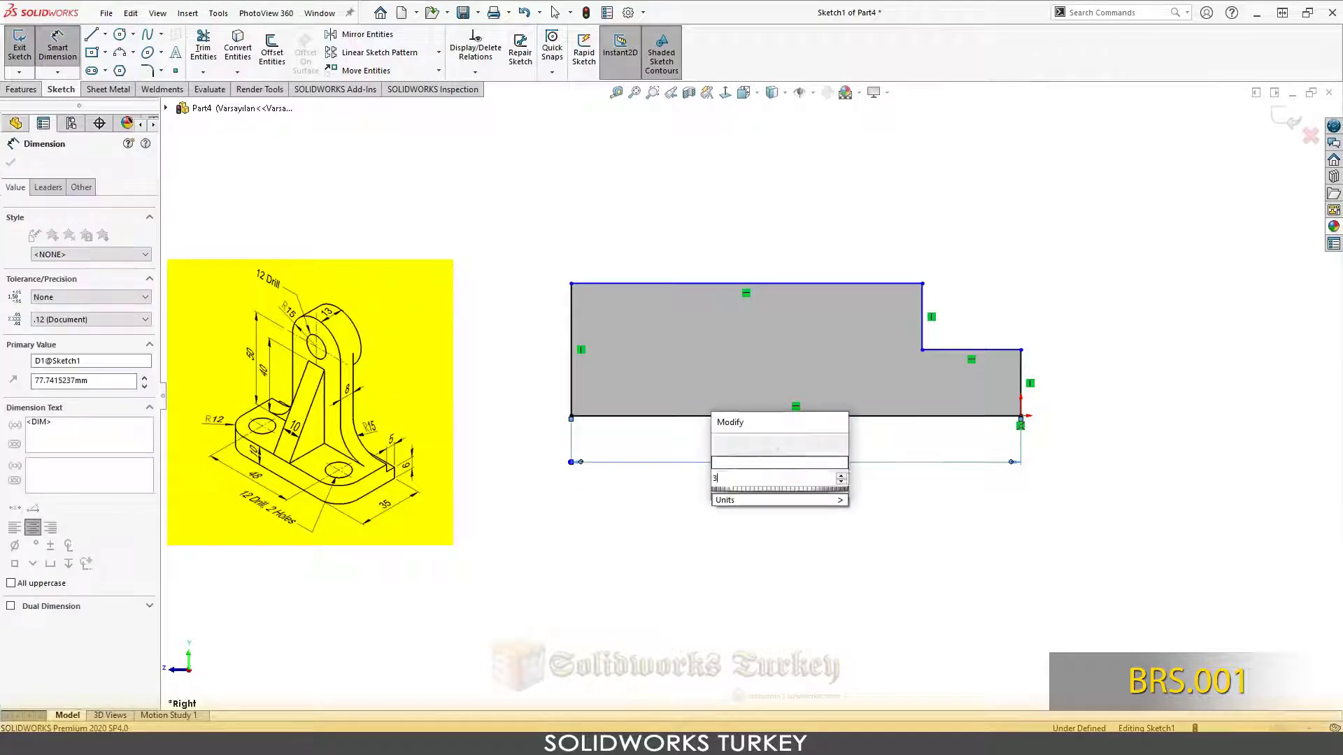
text(35)
key(Return)
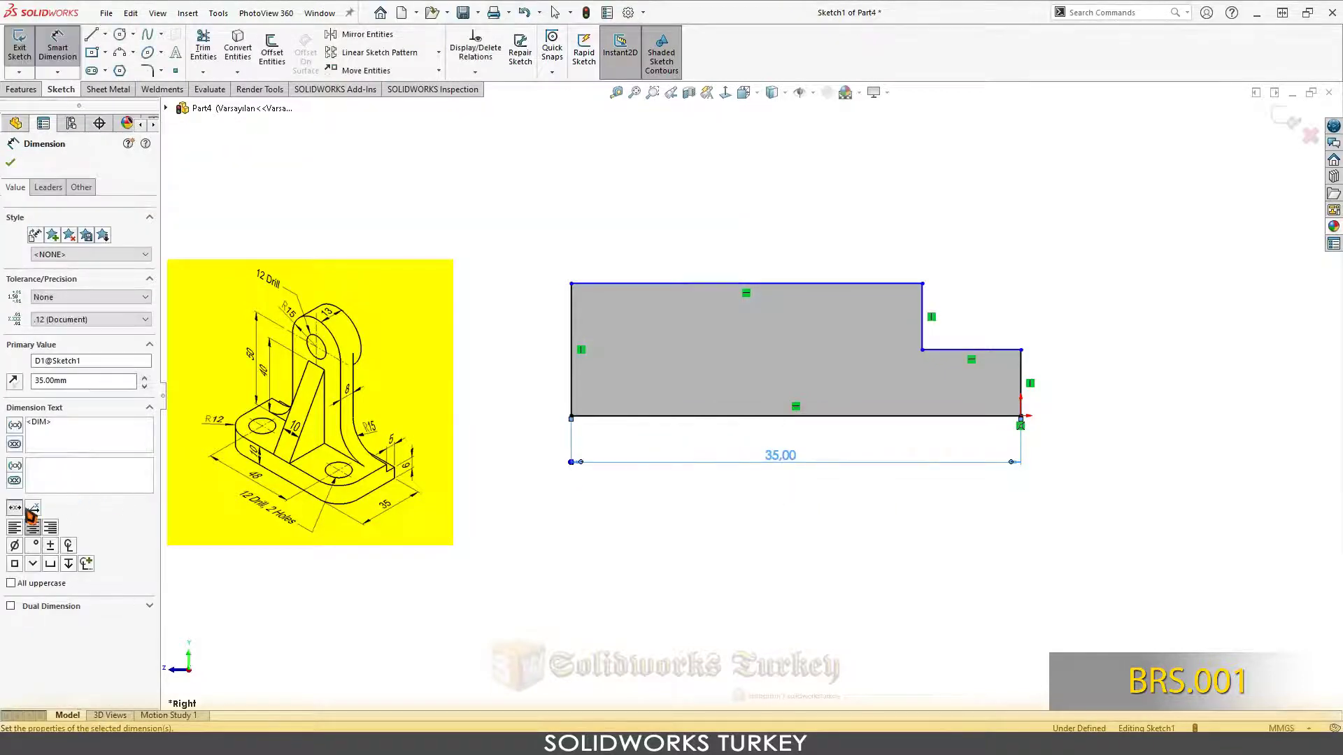
click(21, 509)
click(751, 544)
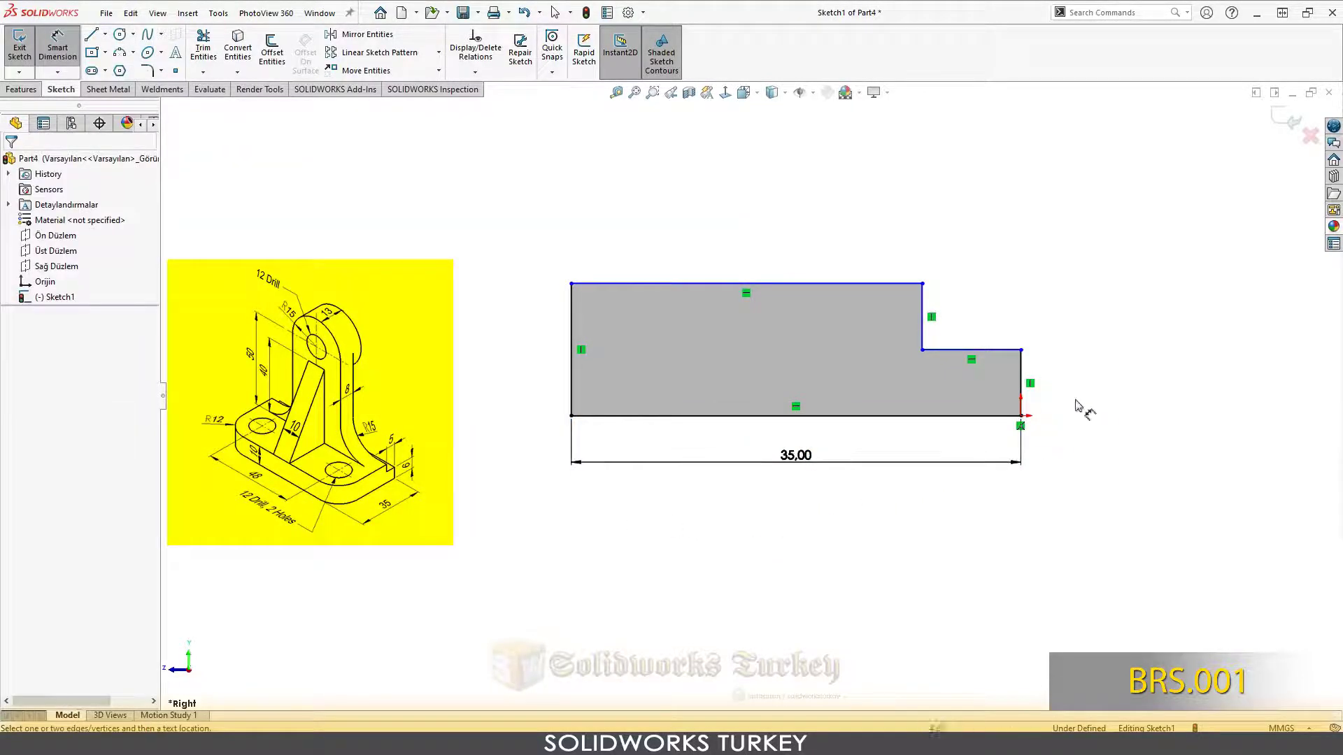
click(1022, 378)
click(1078, 400)
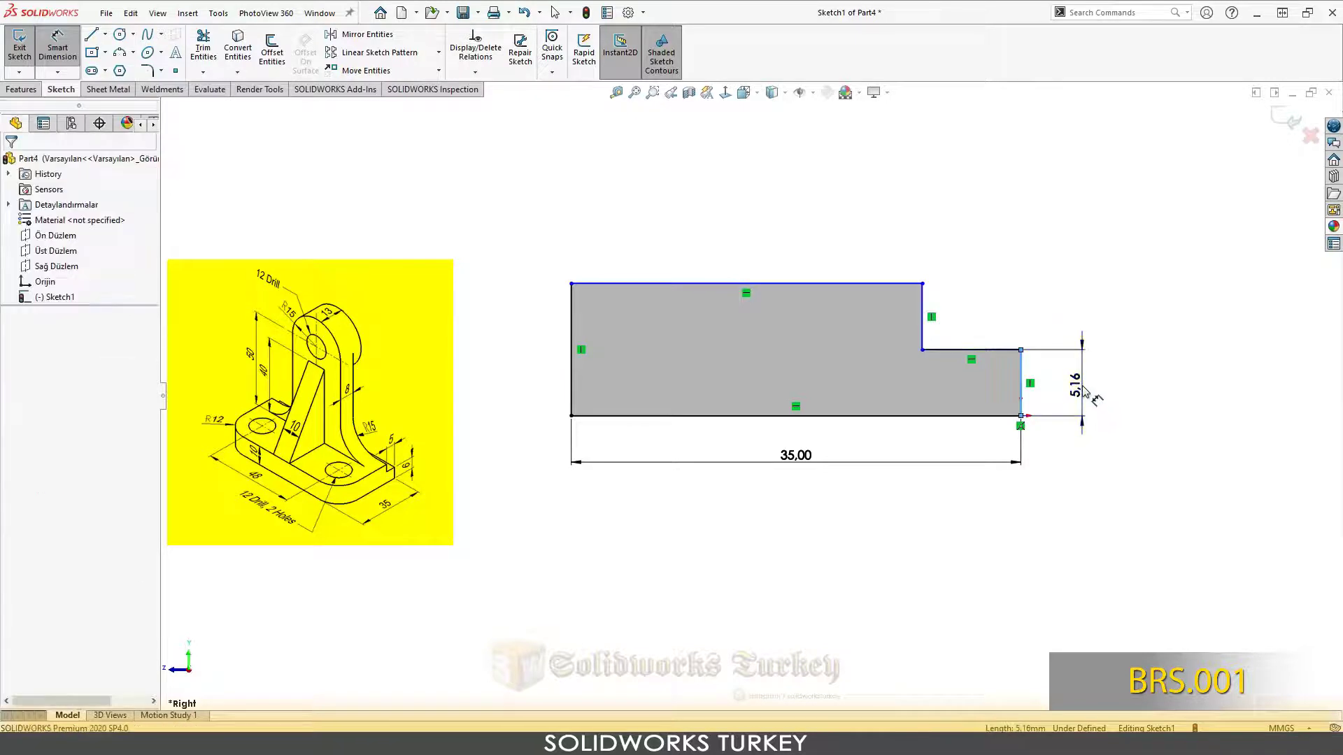
text(6)
key(Return)
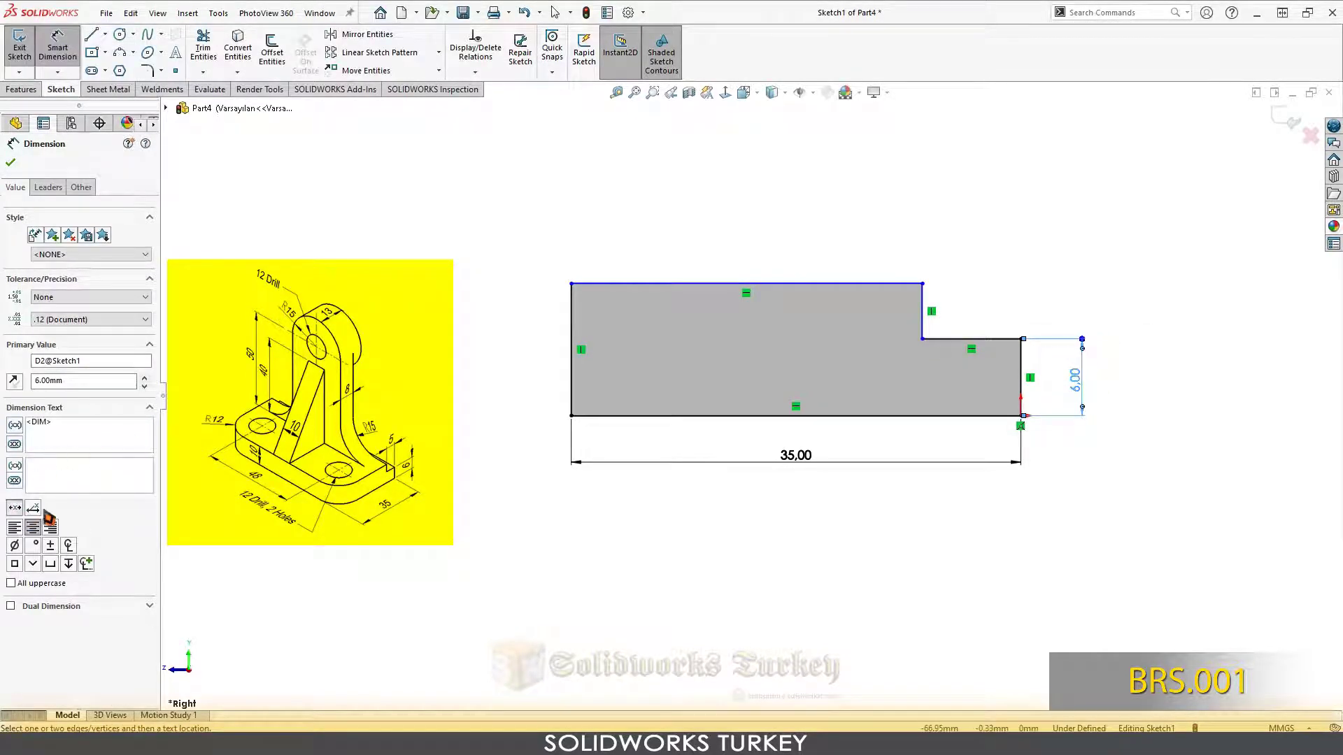
click(727, 559)
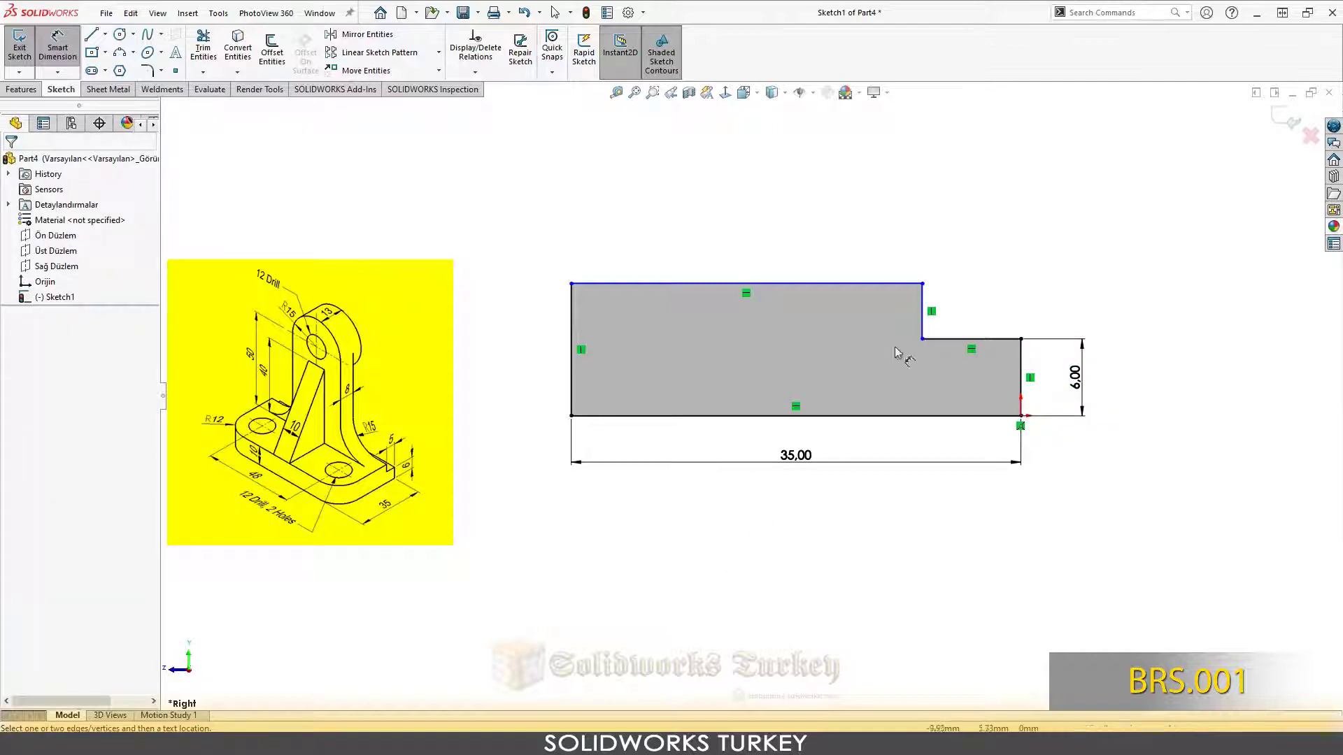
- Dimension the step width to 5 mm and the left edge height to 10 mm
click(977, 312)
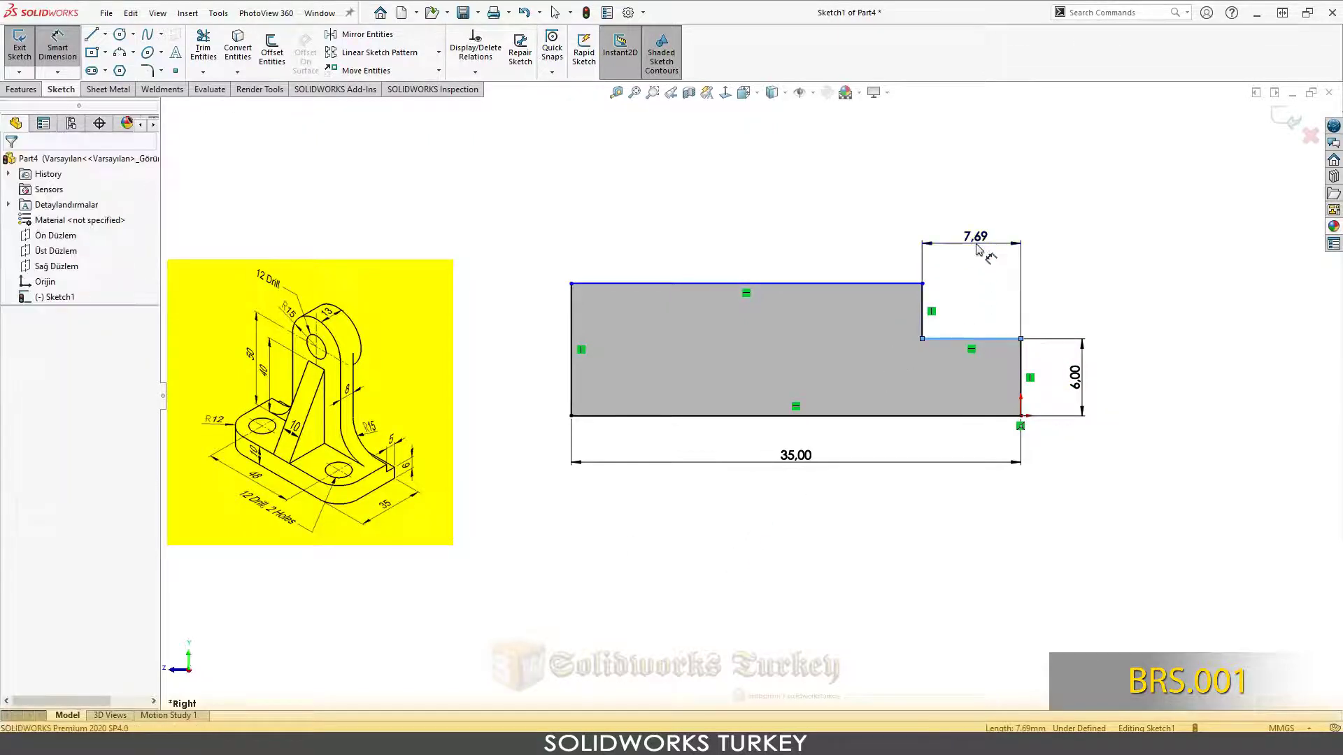
click(973, 255)
text(5)
key(Return)
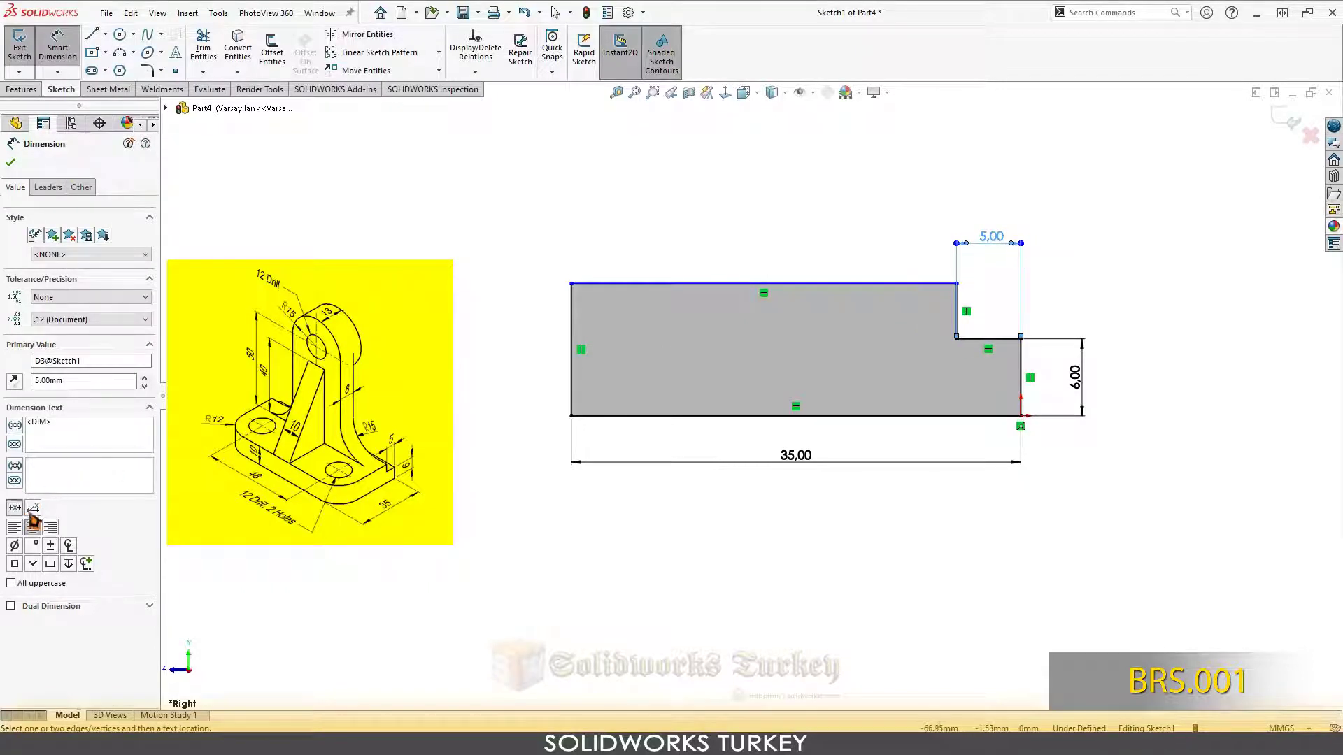
click(730, 580)
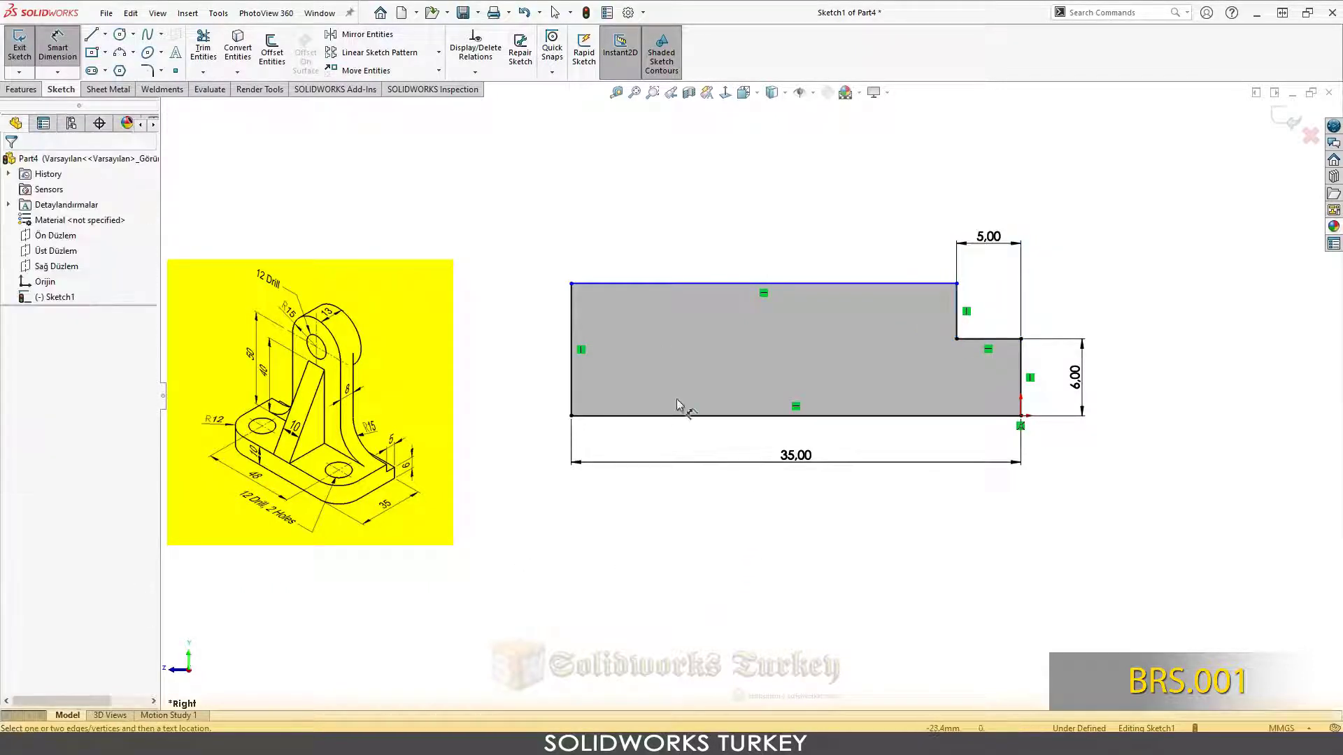
click(571, 350)
click(548, 350)
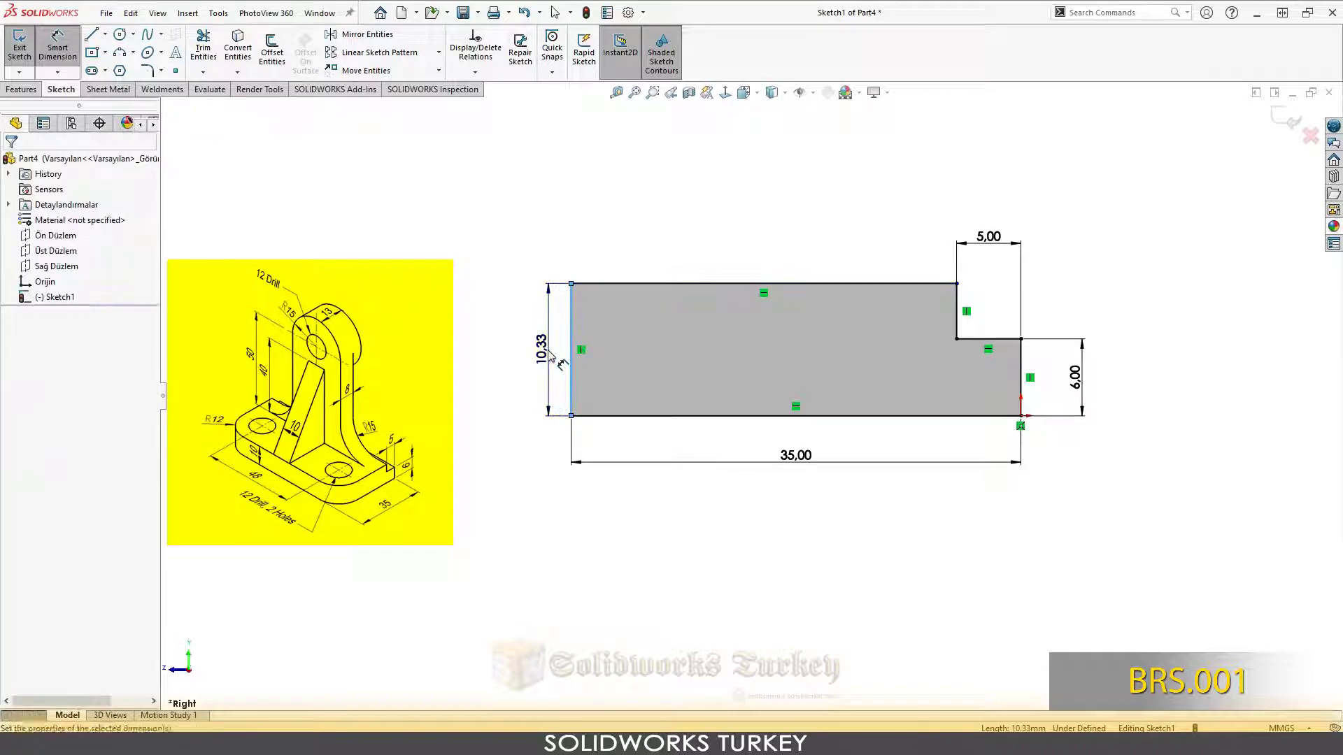
text(10)
key(Return)
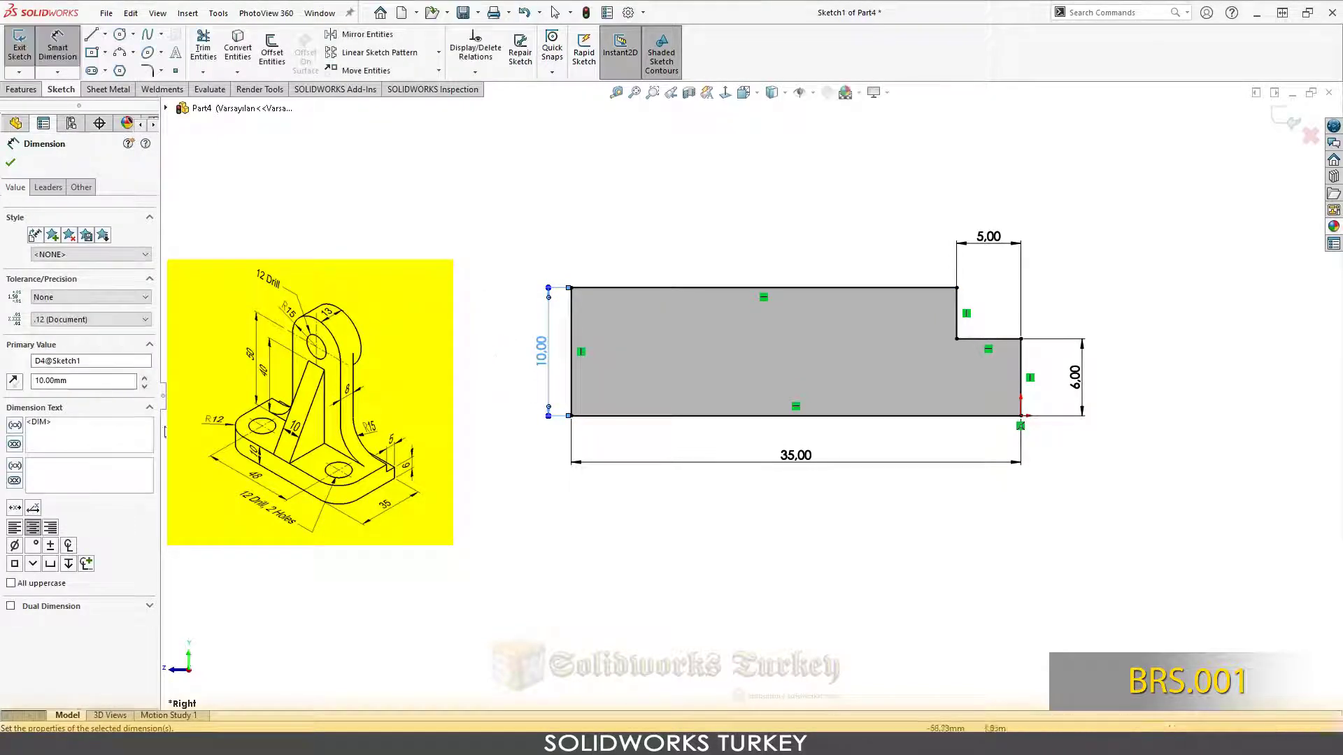
scroll(458, 401, down, 1)
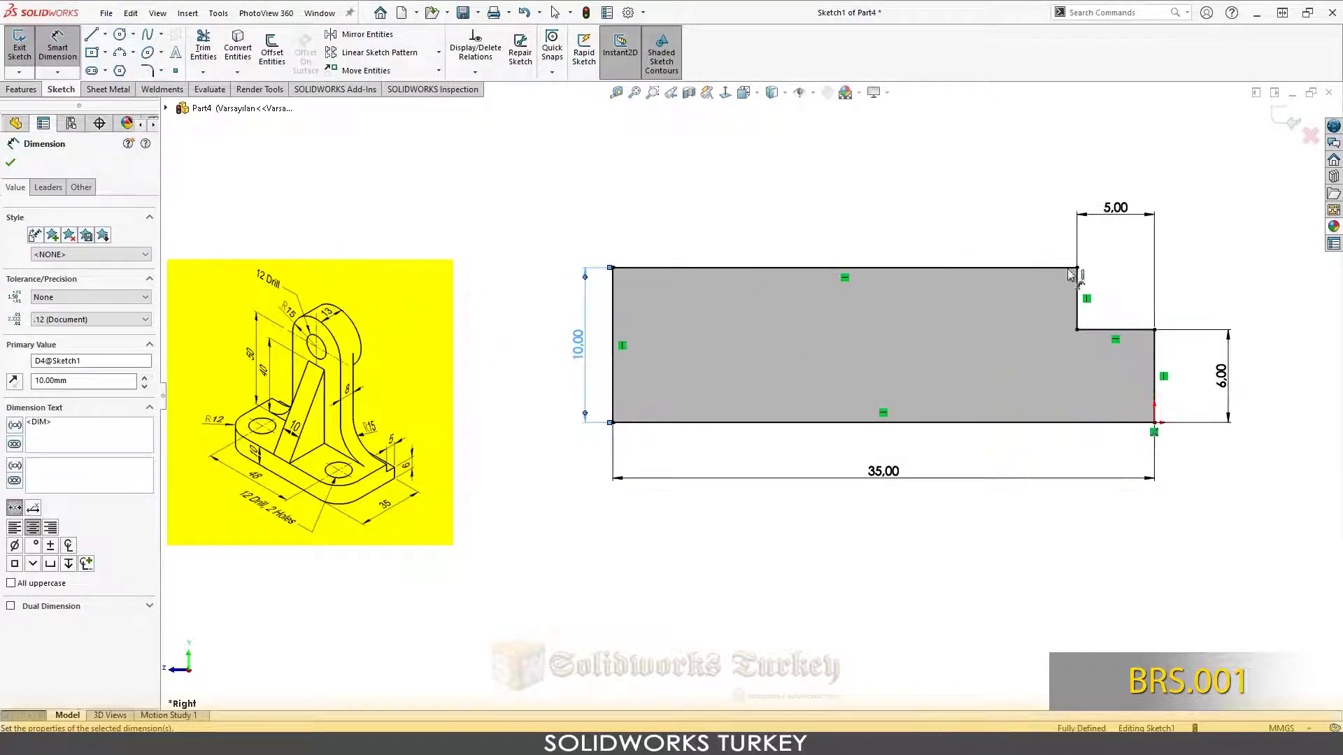
click(977, 200)
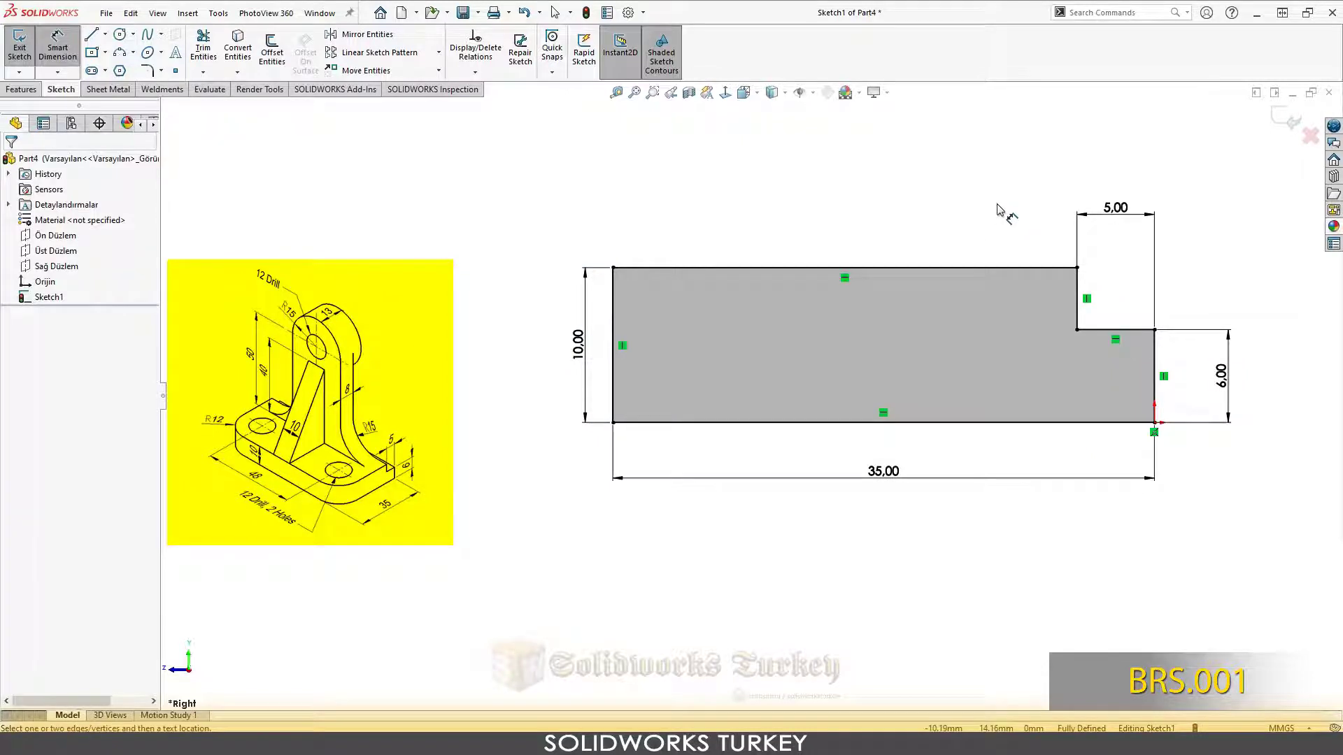
- Extrude the profile 72 mm (entered as 48+24) with a Mid Plane end condition
click(21, 89)
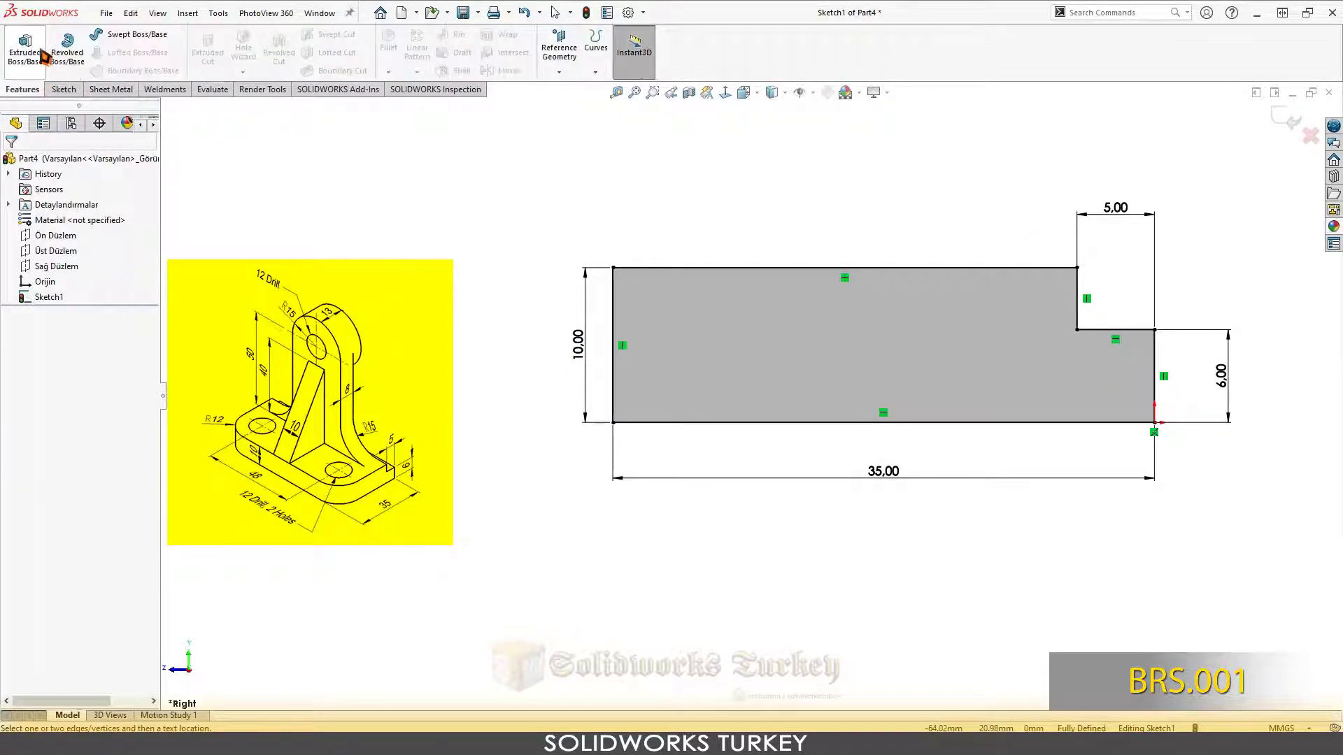
click(25, 49)
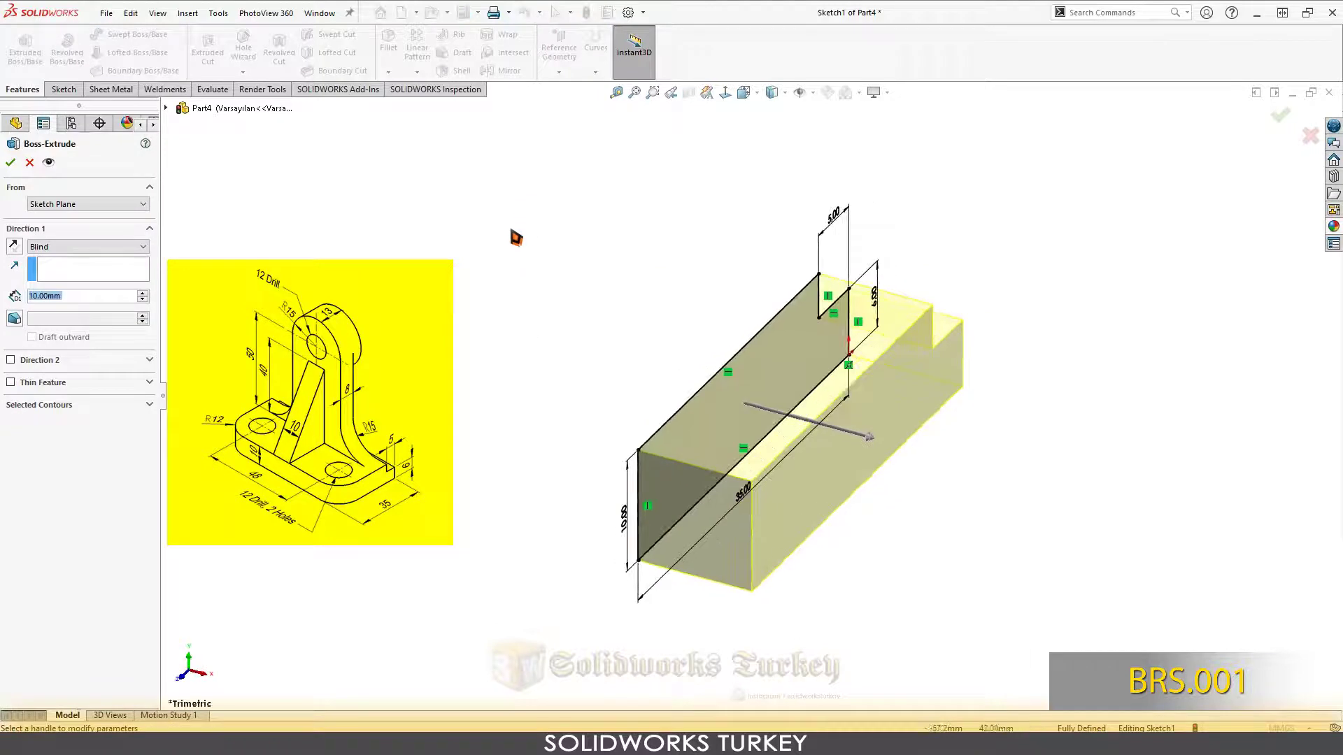
scroll(528, 349, up, 2)
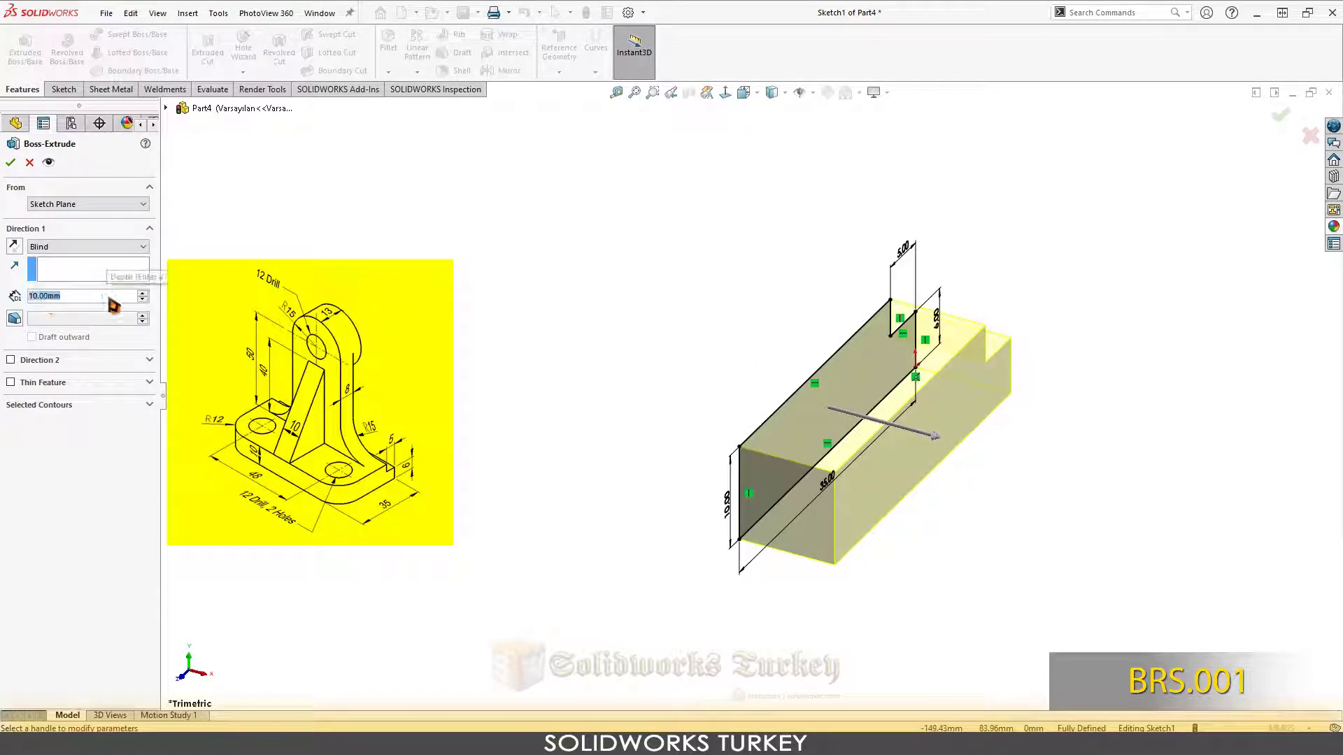
text(48)
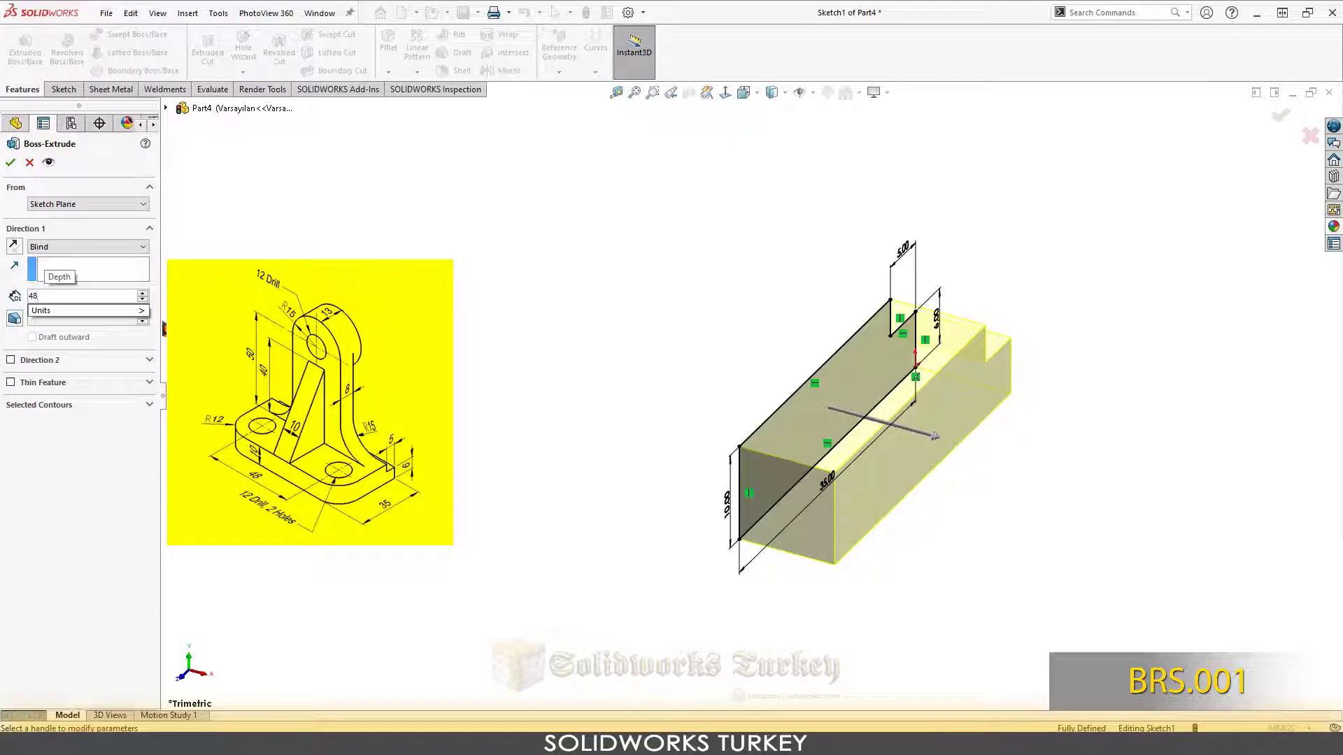
text(+24)
key(Return)
click(115, 246)
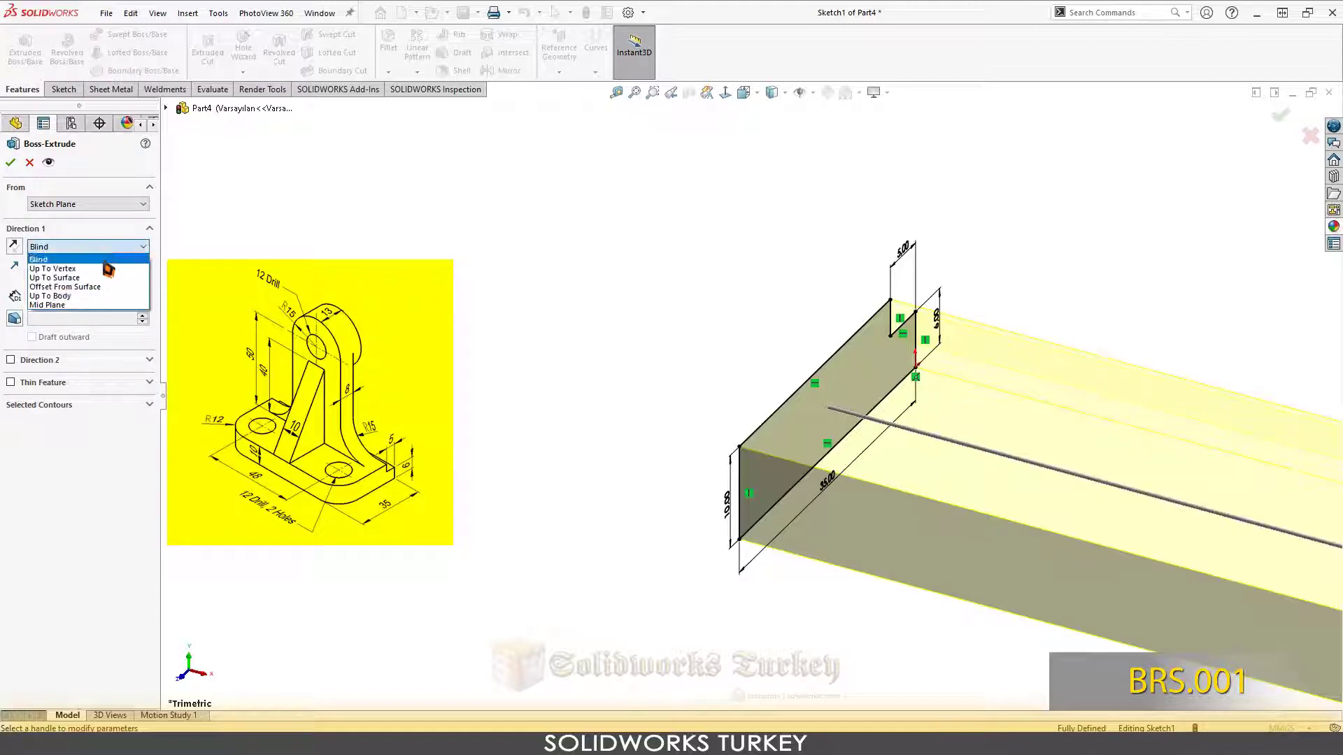
click(80, 308)
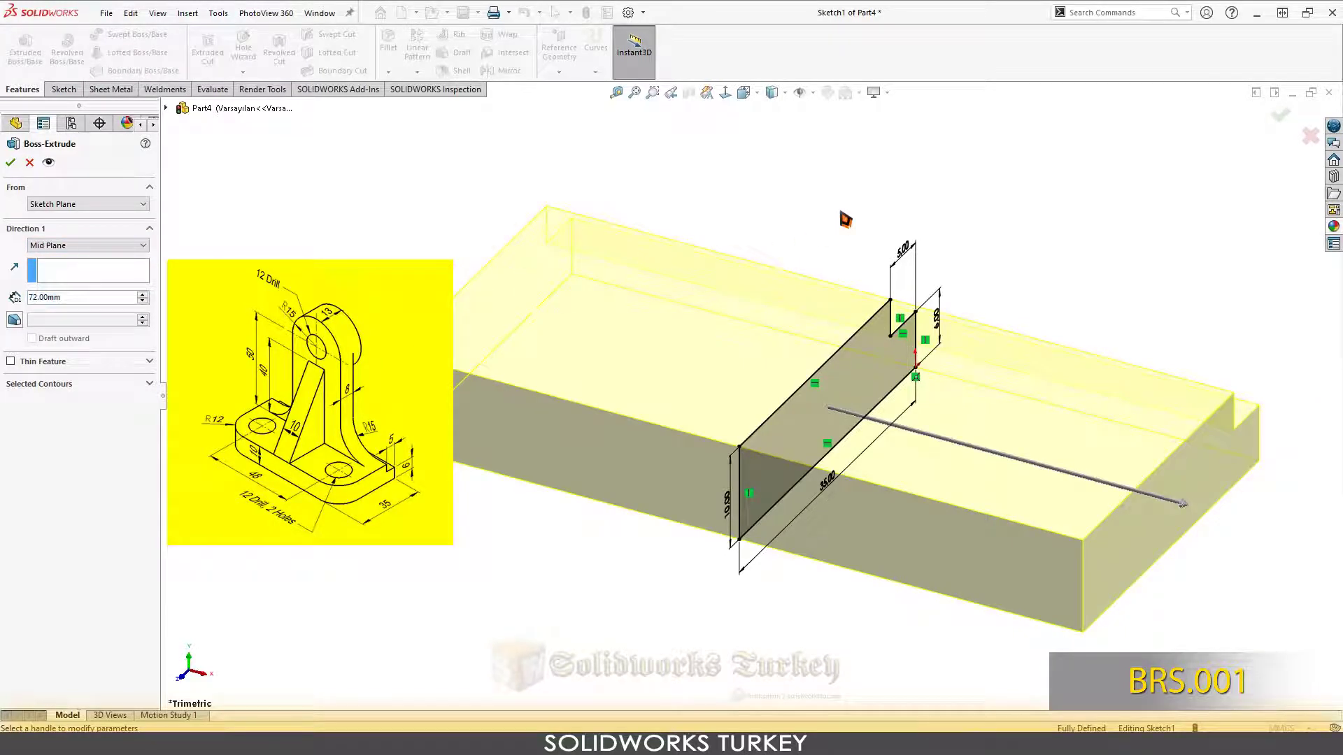
click(11, 162)
click(823, 252)
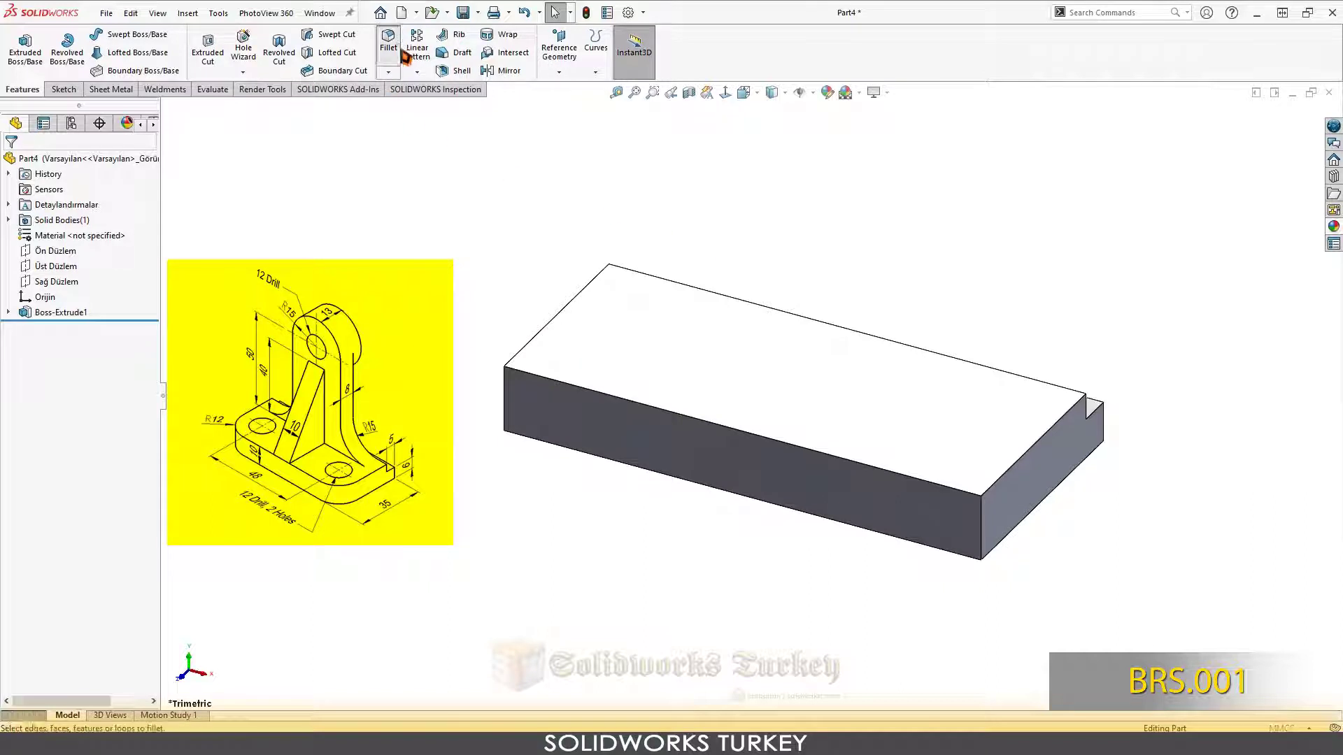
- Fillet the two front vertical corner edges with a 12 mm radius
click(401, 55)
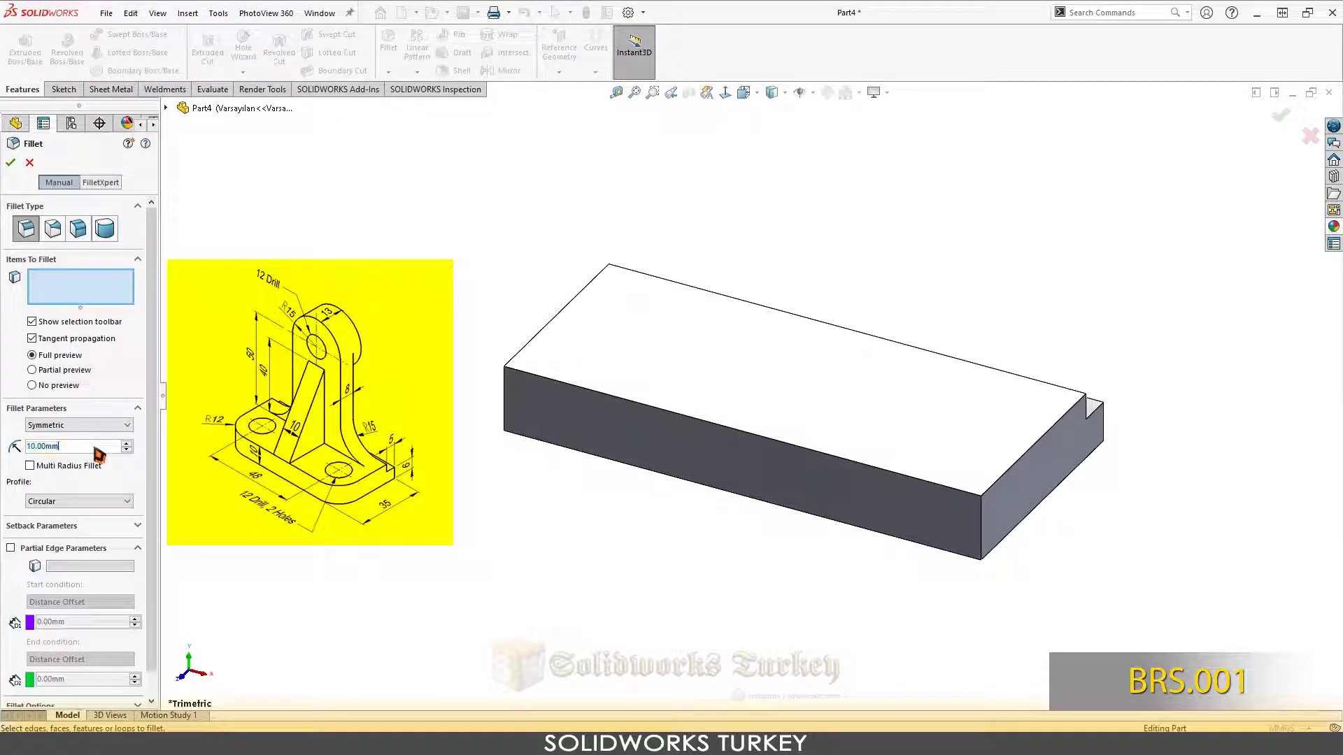
text(12)
key(Return)
click(502, 392)
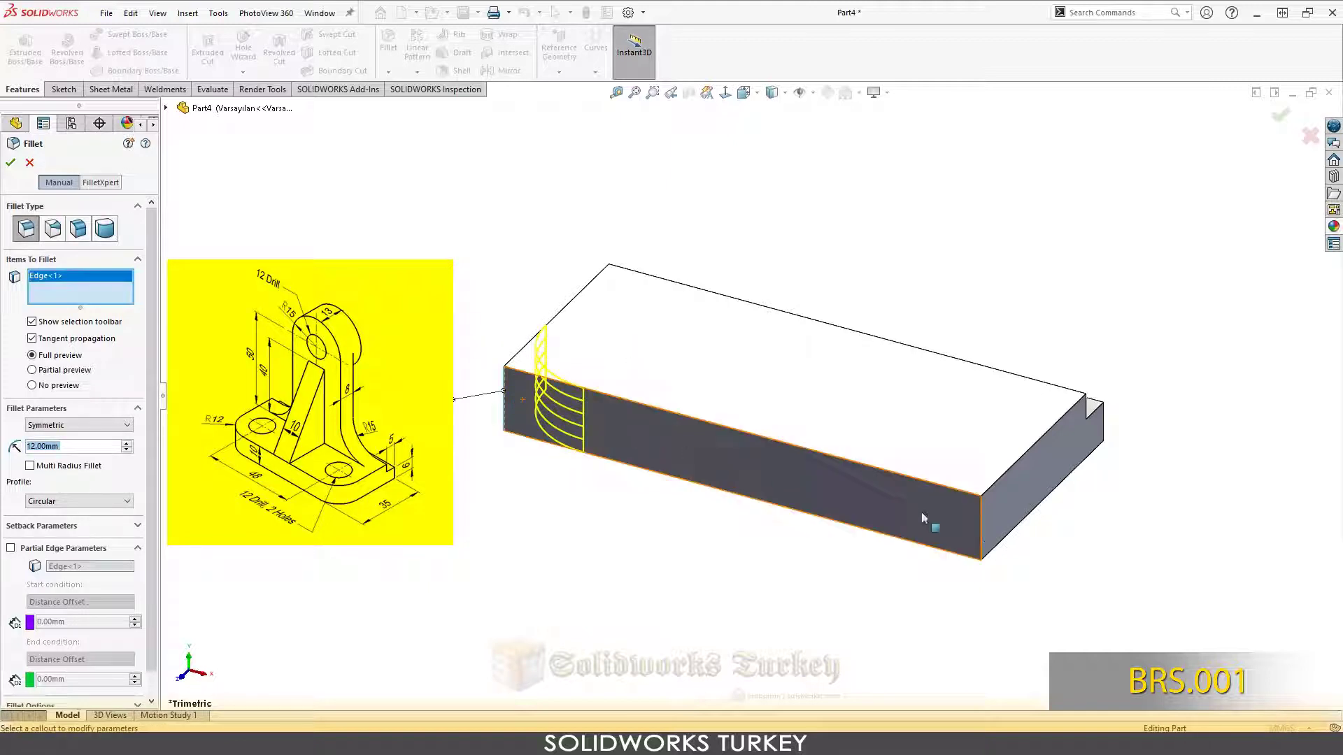
click(981, 523)
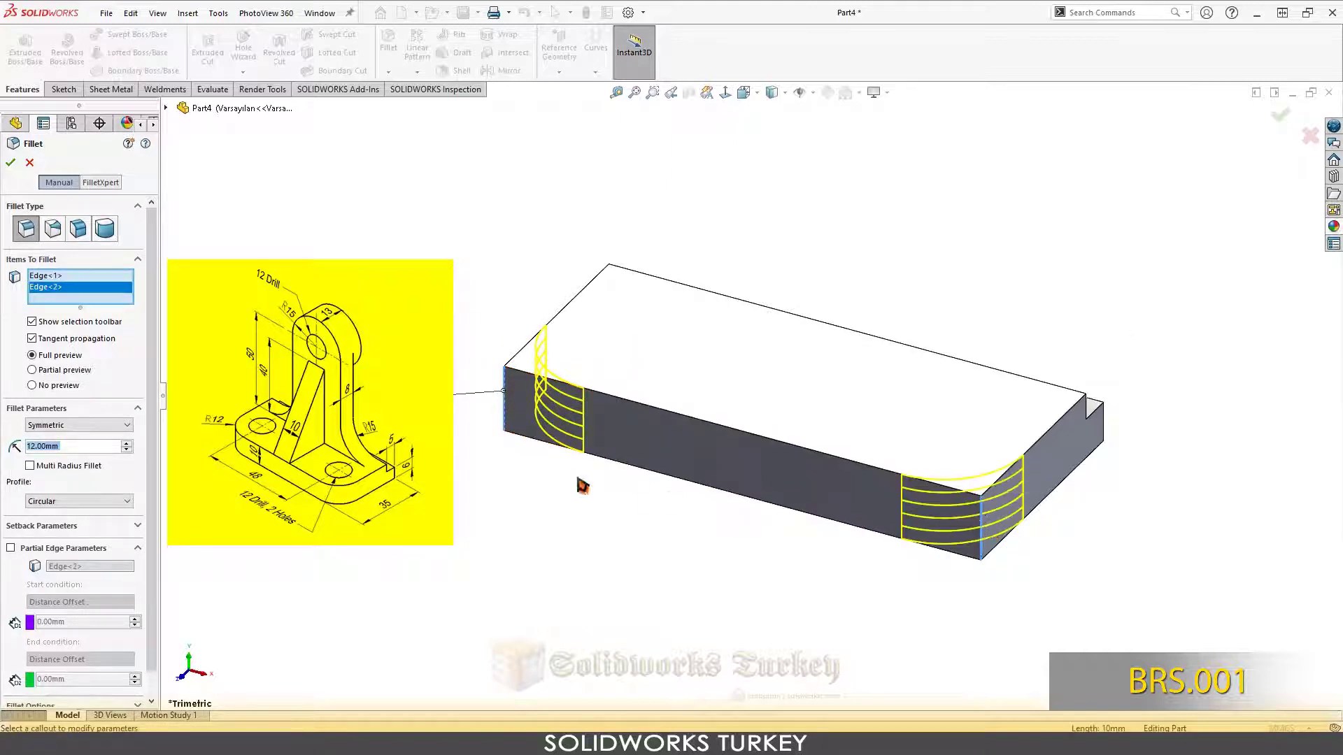
click(10, 162)
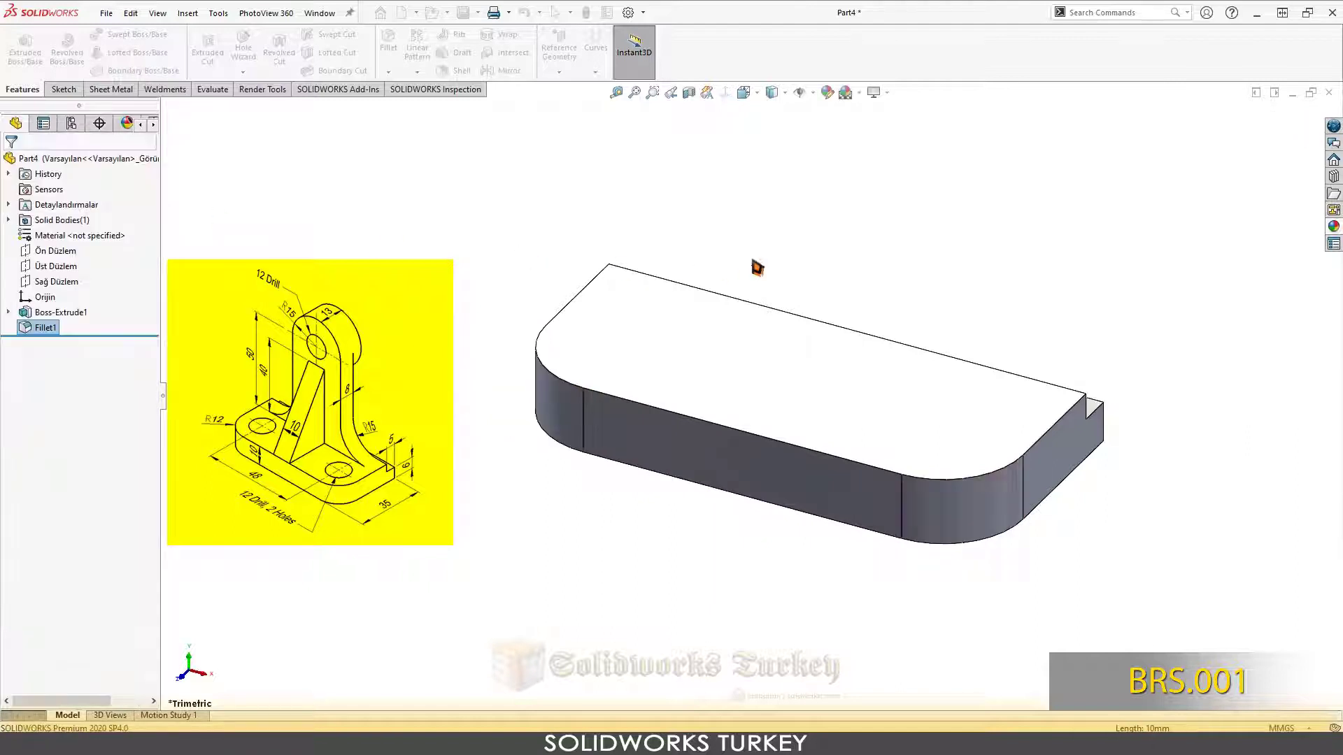
mouse_move(819, 267)
middle_down()
mouse_move(741, 364)
mouse_move(773, 381)
middle_up()
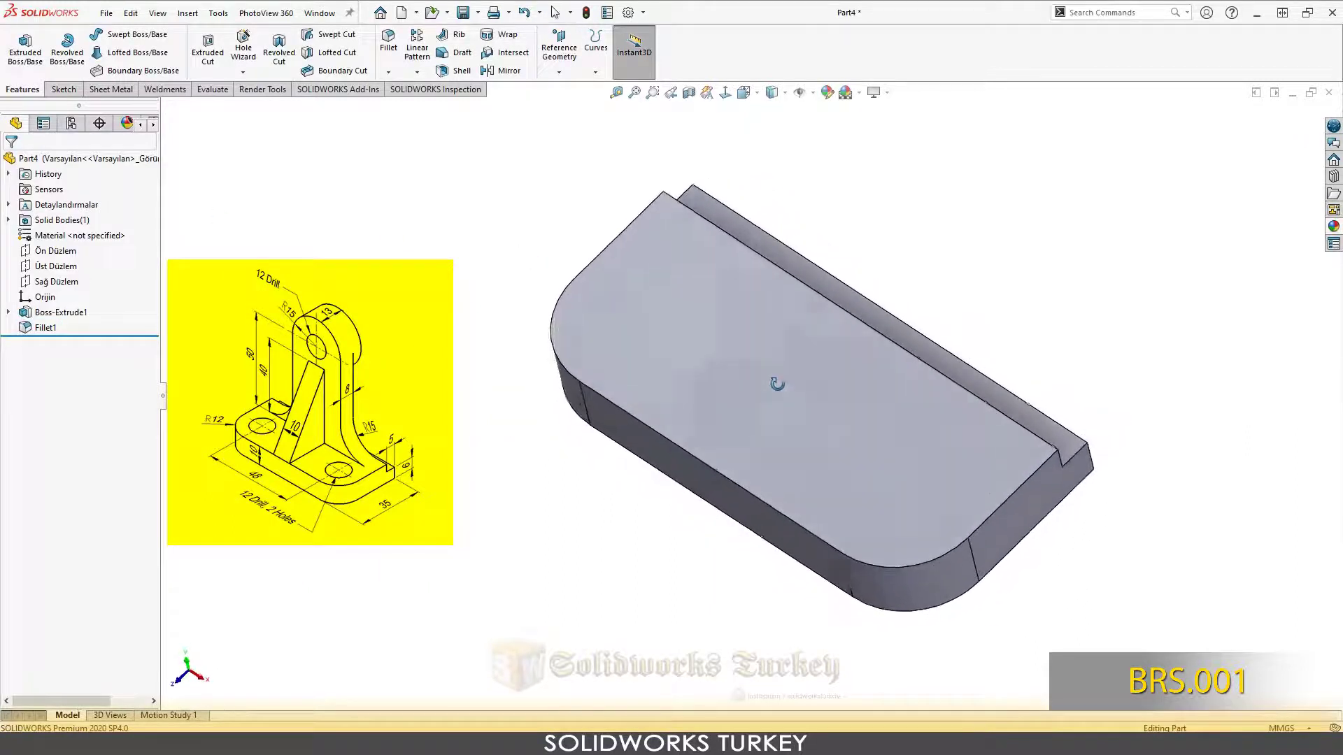
- Start a sketch on the top face and draw circles centred on both rounded corner arcs
click(725, 365)
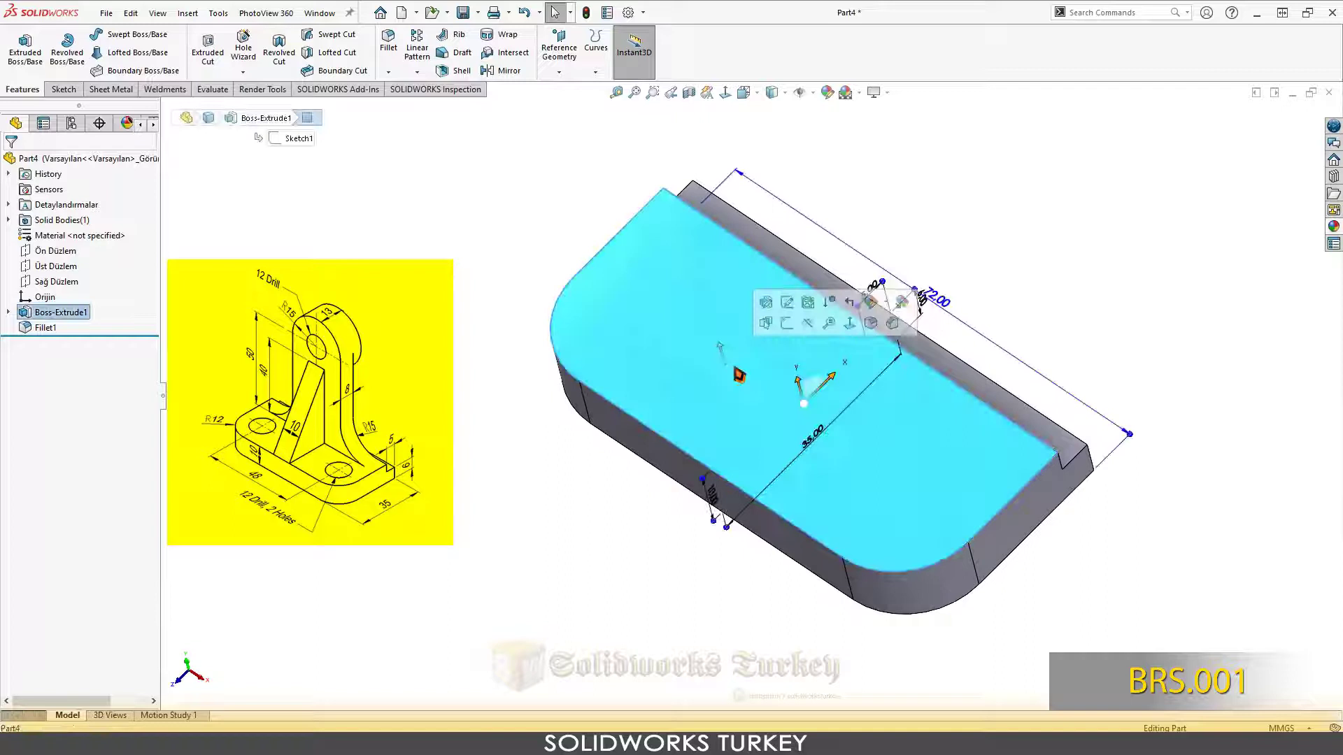
click(792, 326)
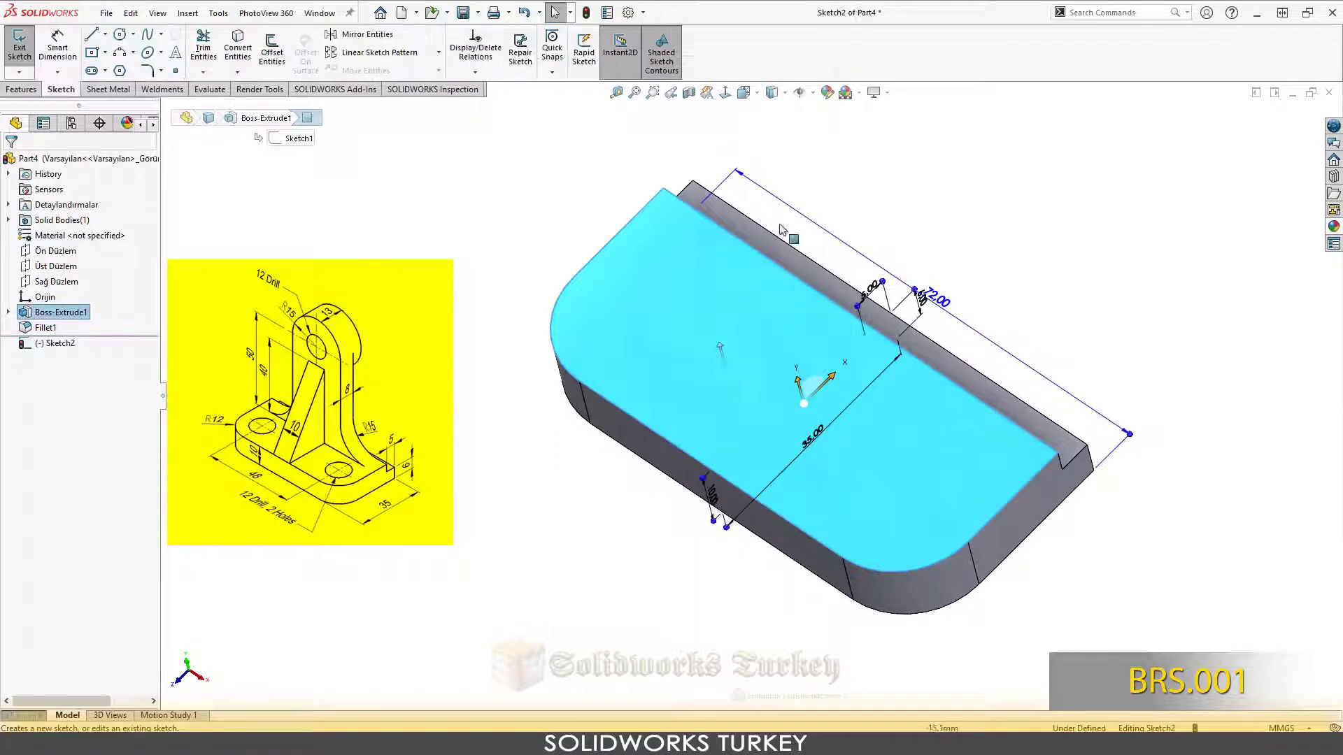
click(735, 100)
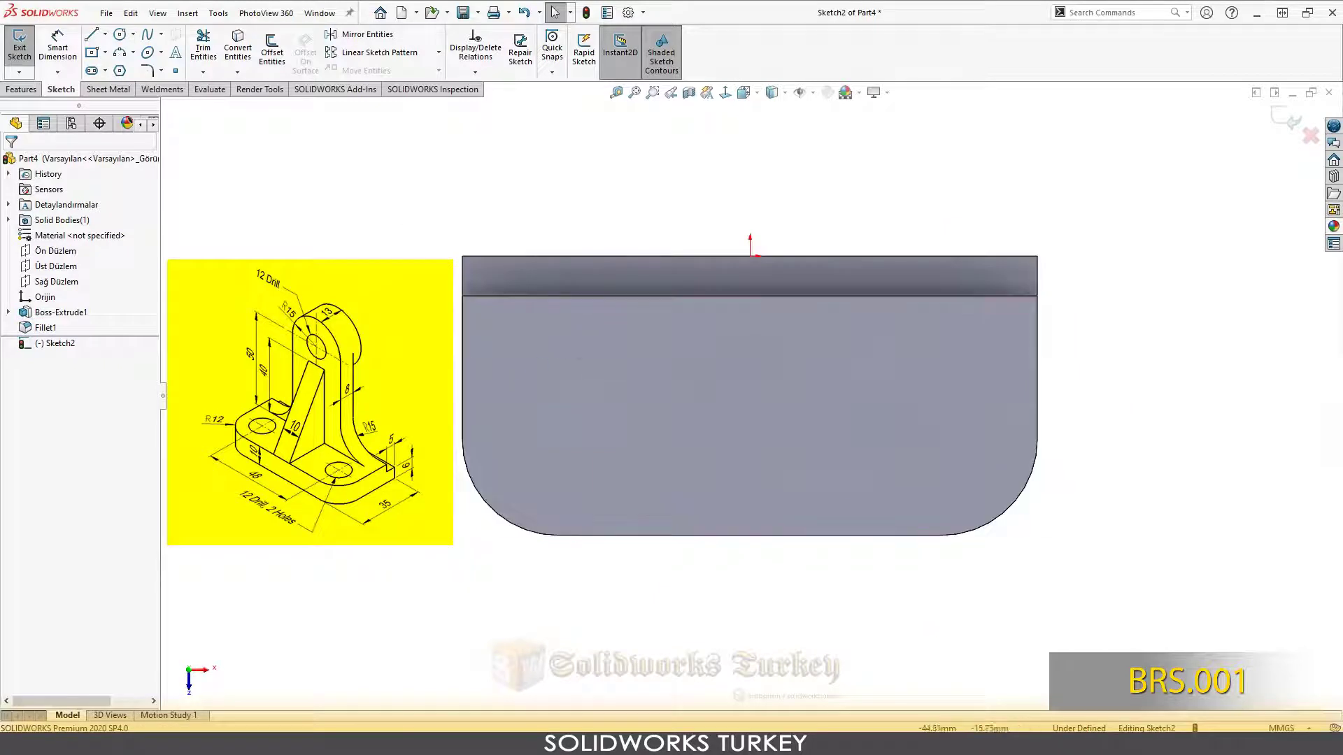
right_drag(460, 373, 455, 441)
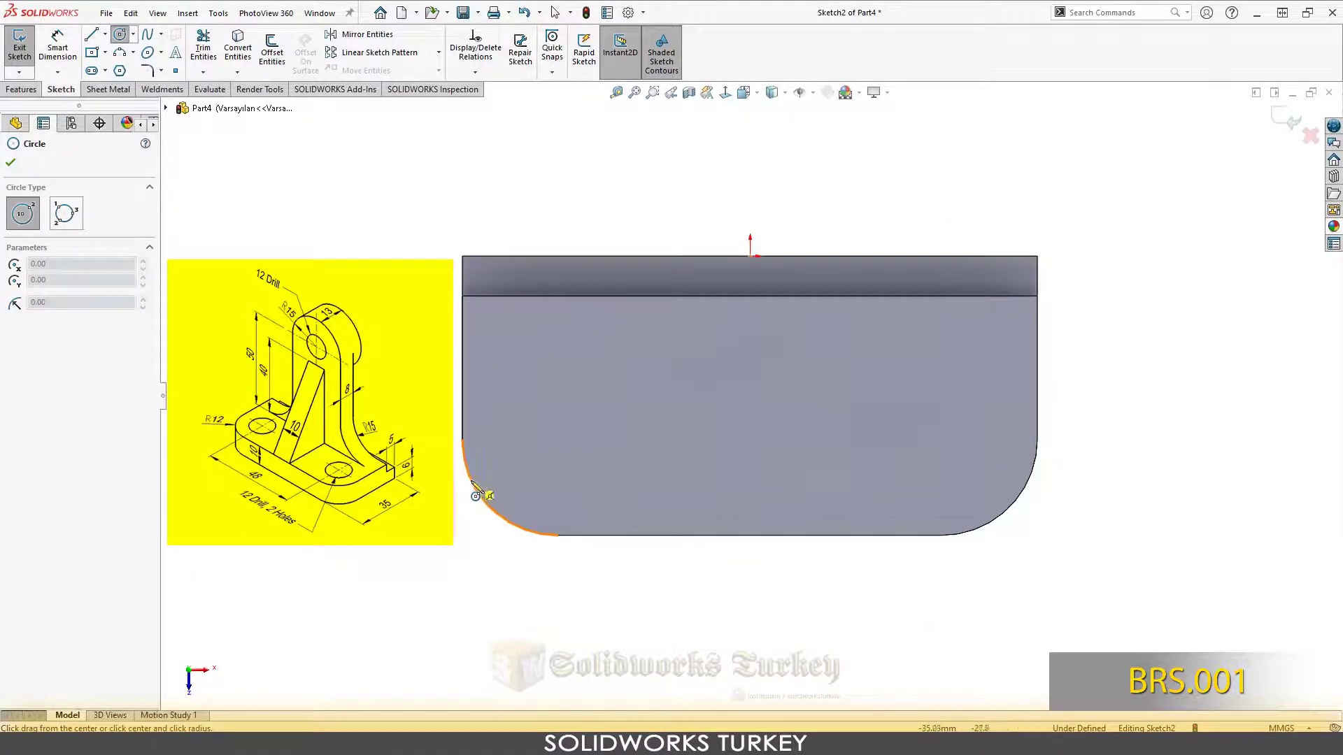
click(558, 439)
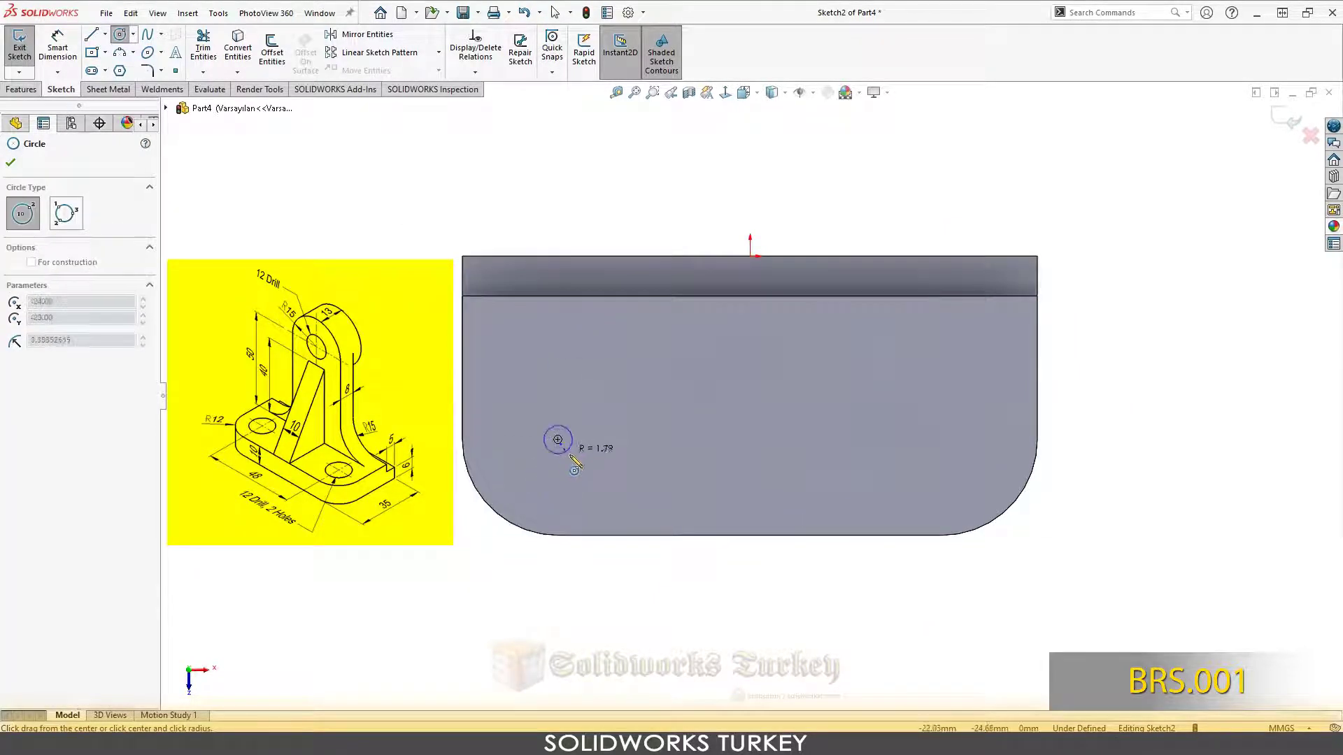
click(587, 474)
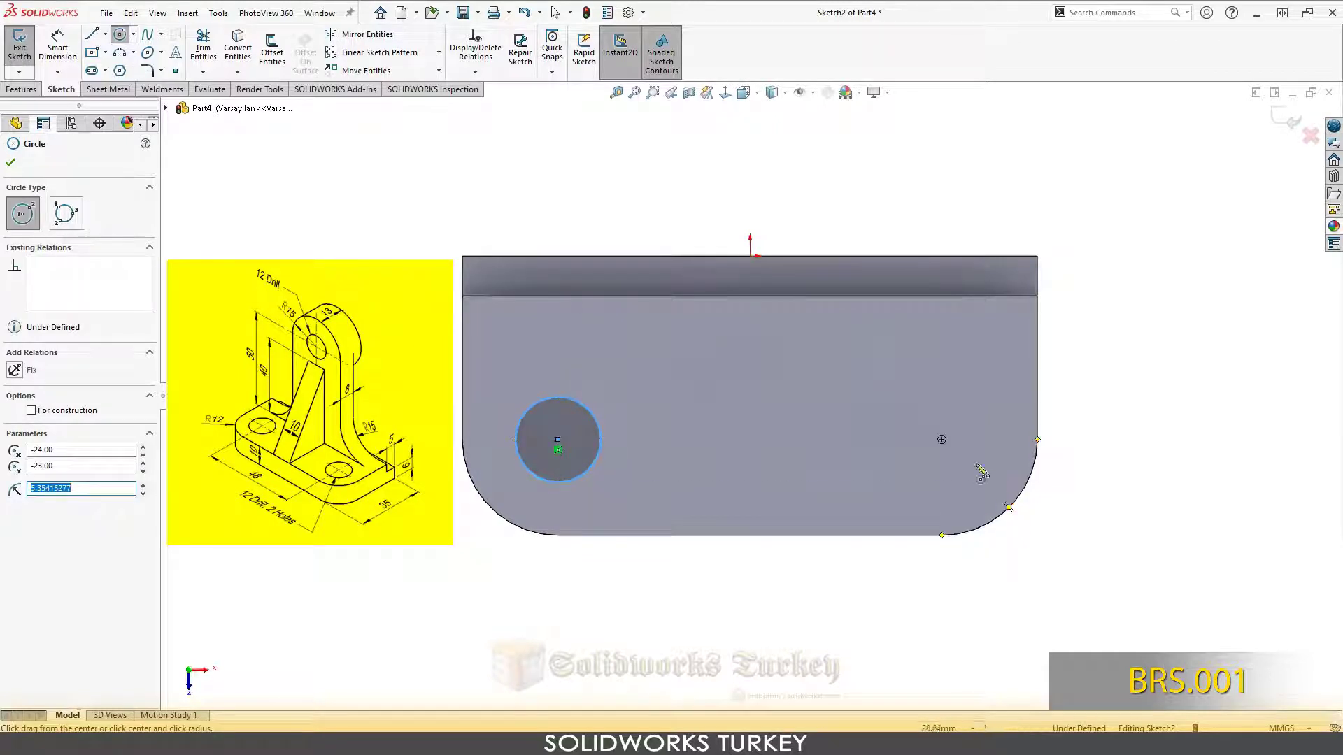
click(942, 440)
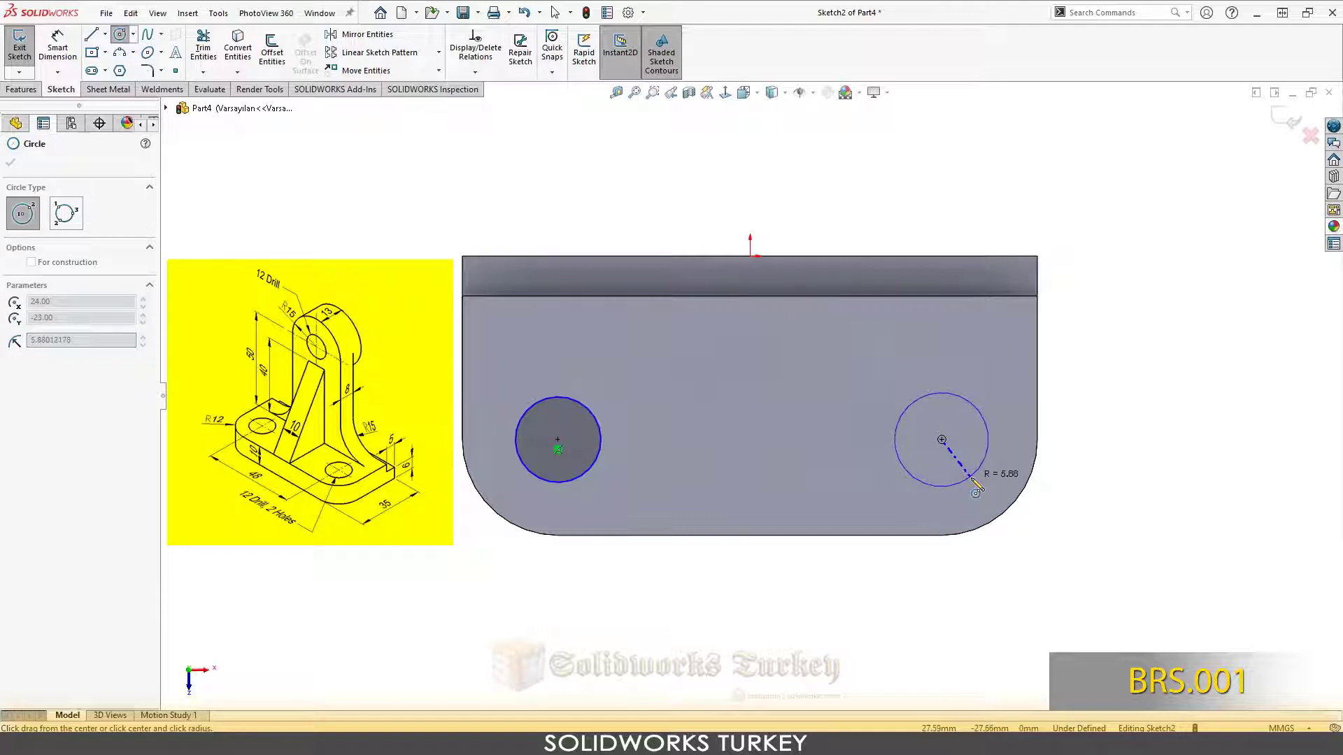
click(972, 479)
right_click(1016, 417)
click(1034, 420)
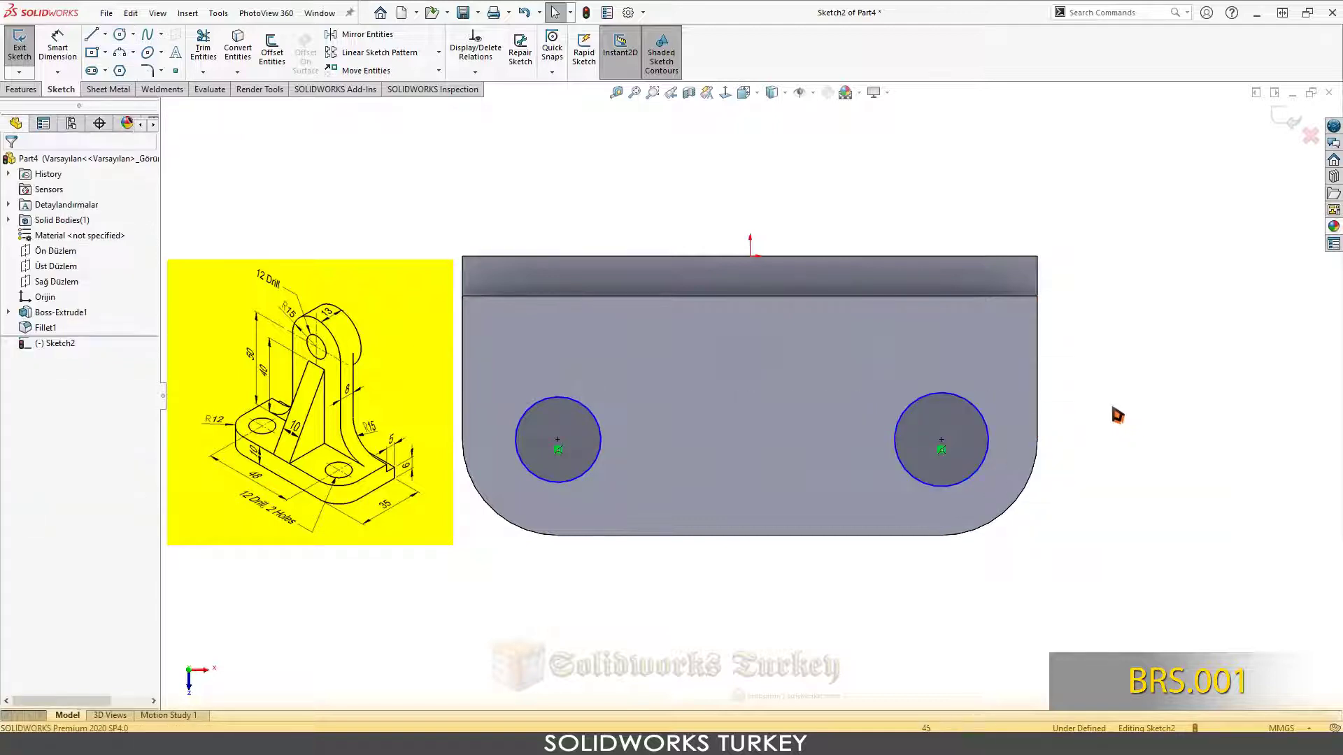
- Make the two circles equal and dimension one to Ø12 mm with a changed leader style
drag(1051, 399, 489, 518)
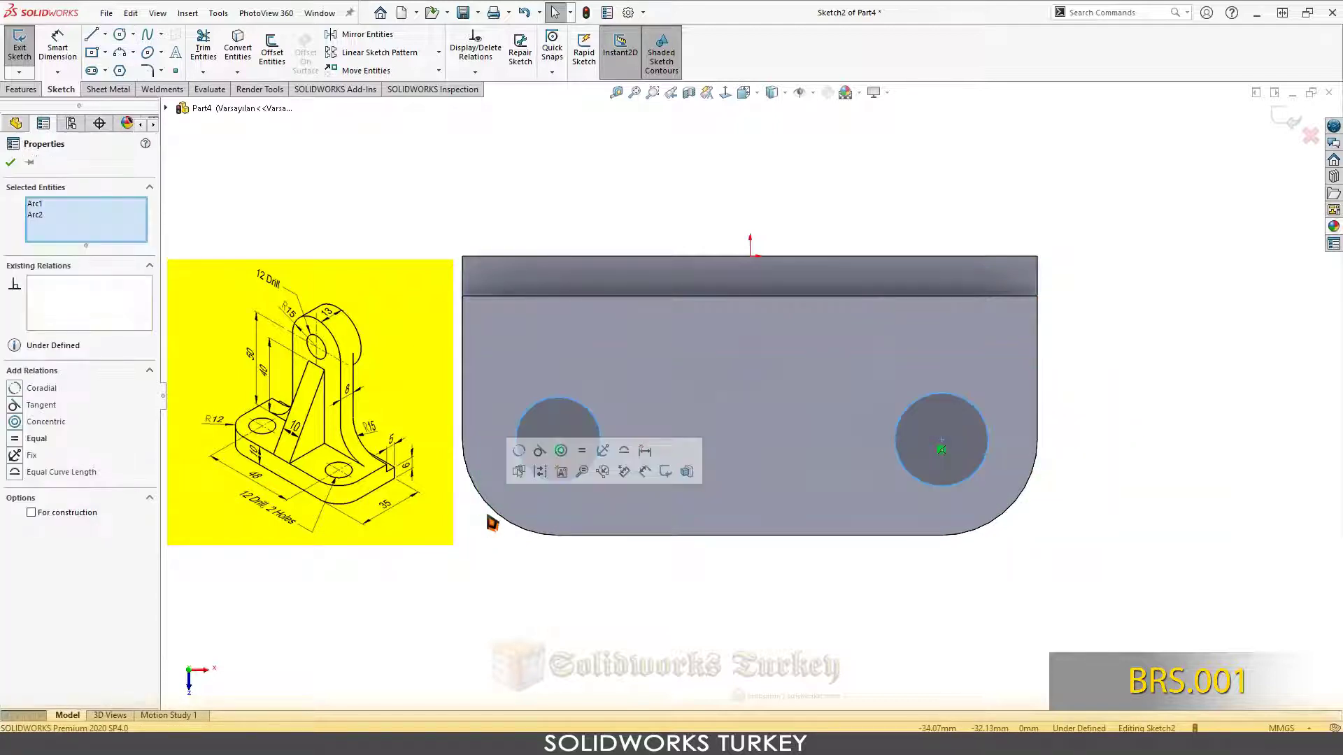
click(593, 459)
click(929, 585)
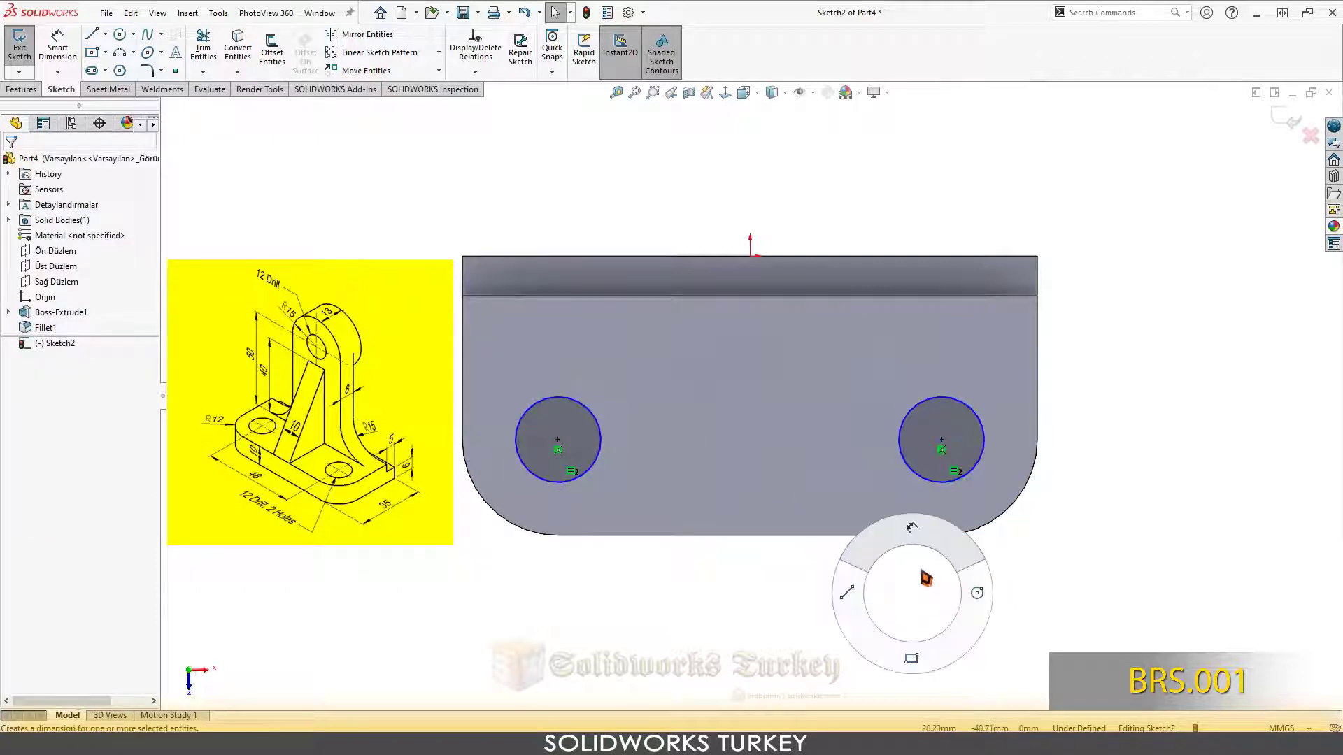
right_drag(926, 576, 905, 522)
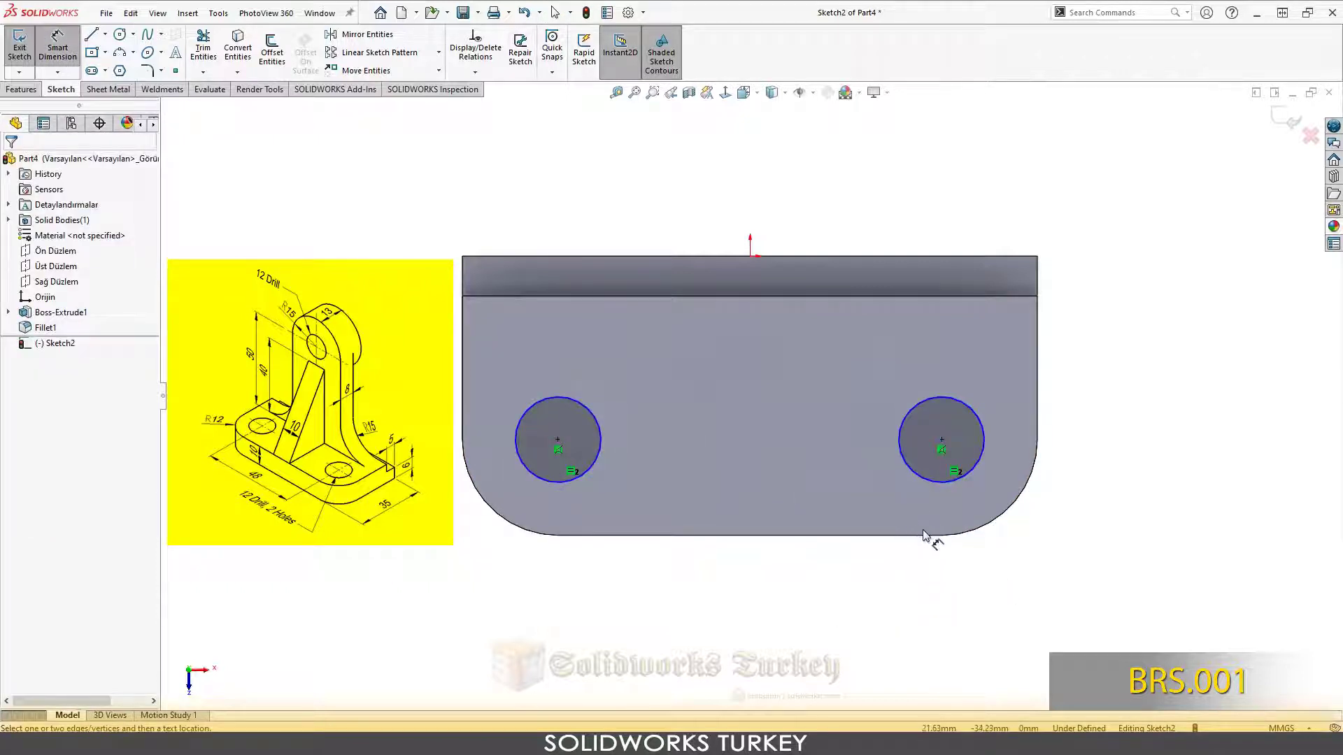
click(975, 467)
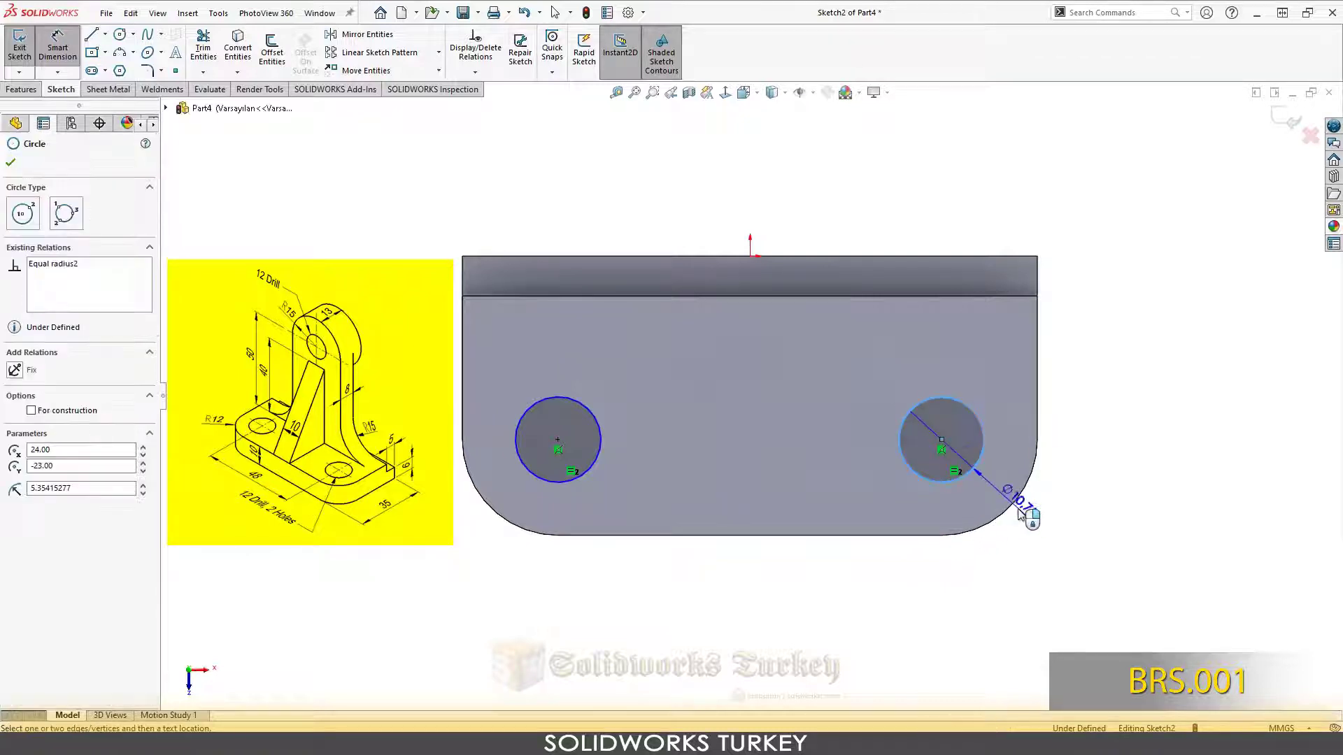
click(1049, 537)
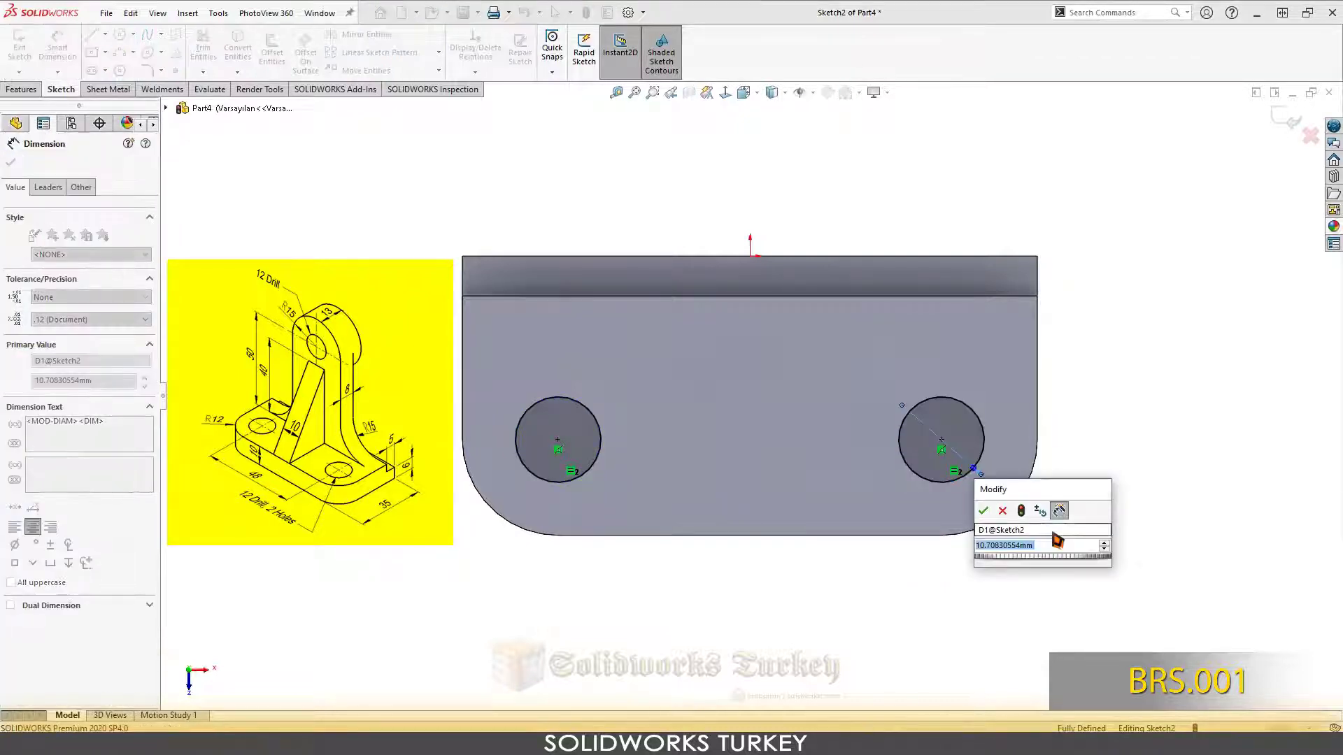
text(12)
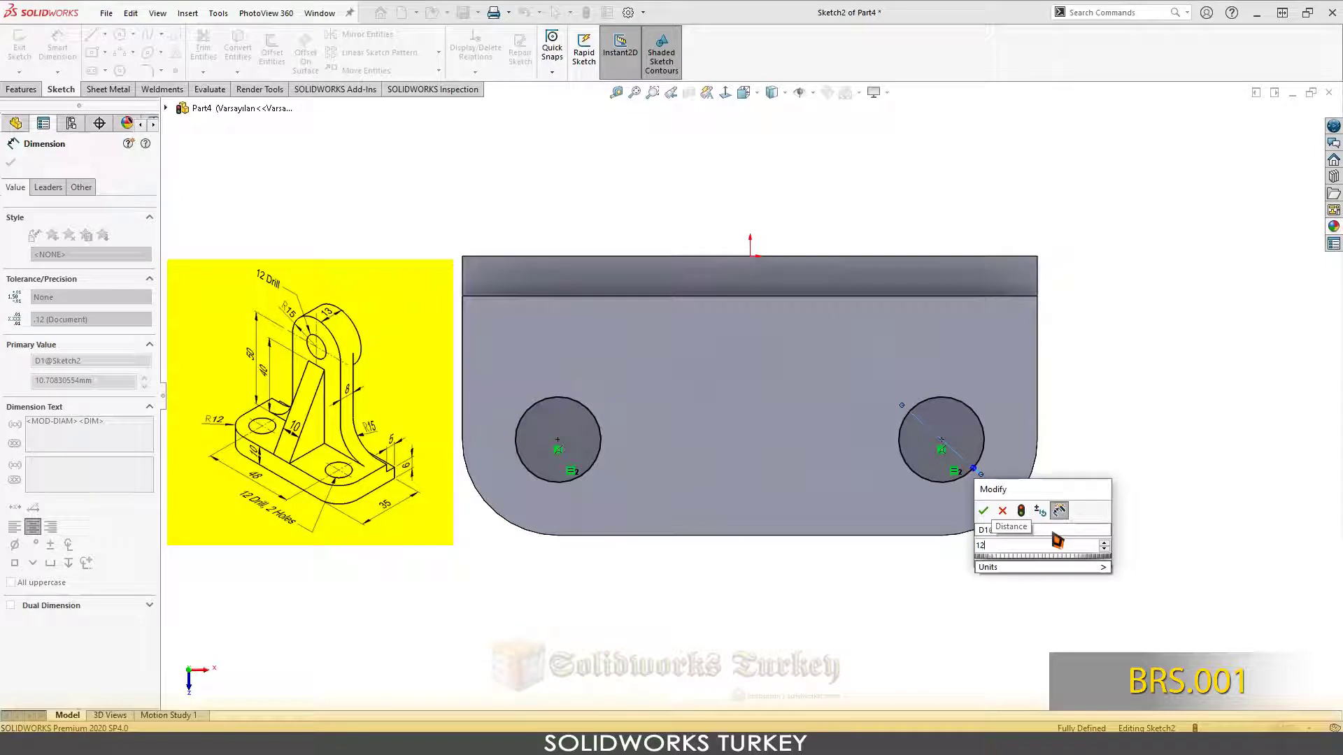
key(Return)
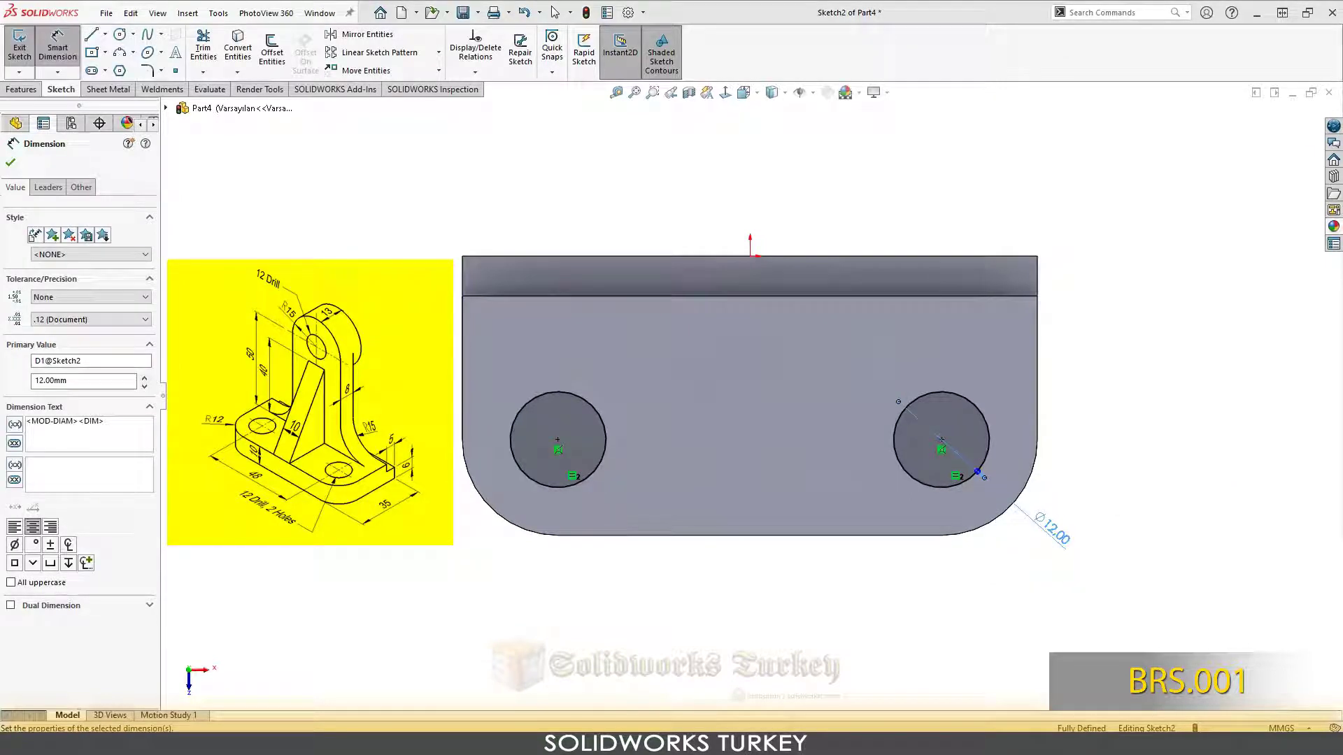
click(56, 190)
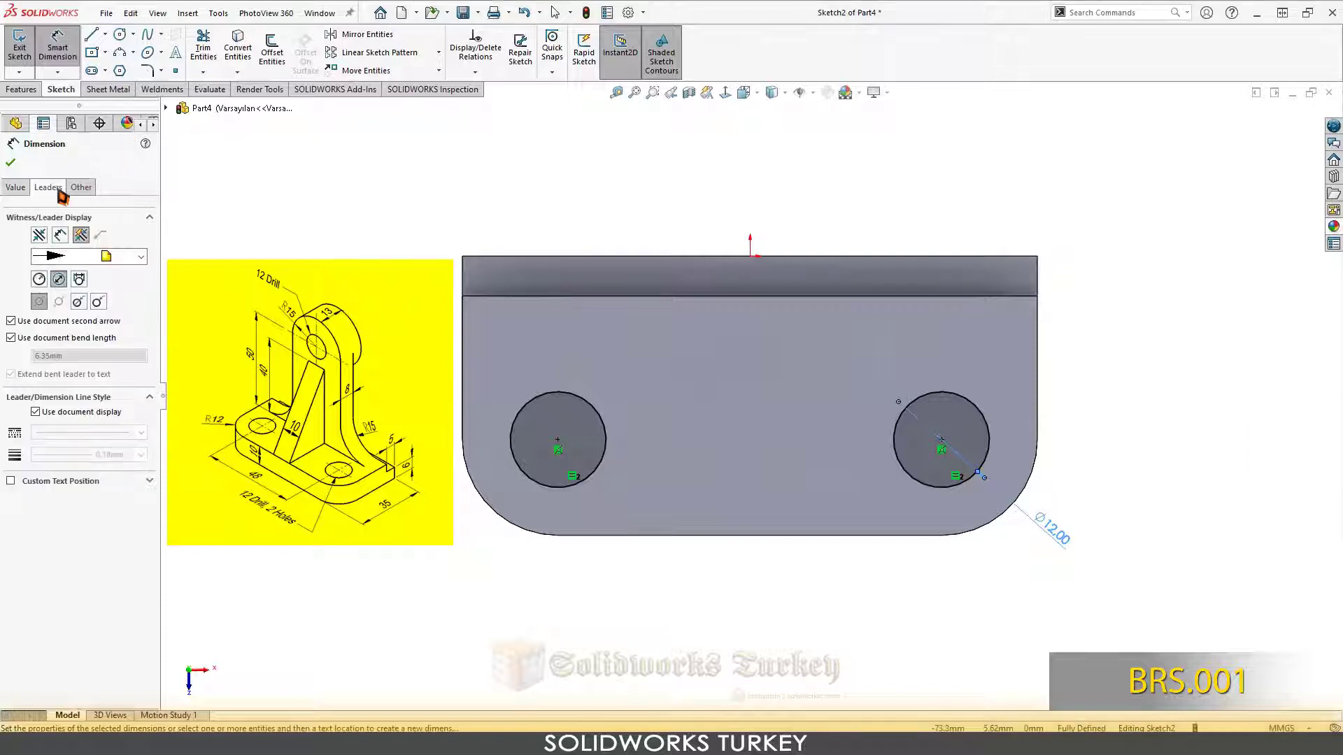
click(103, 305)
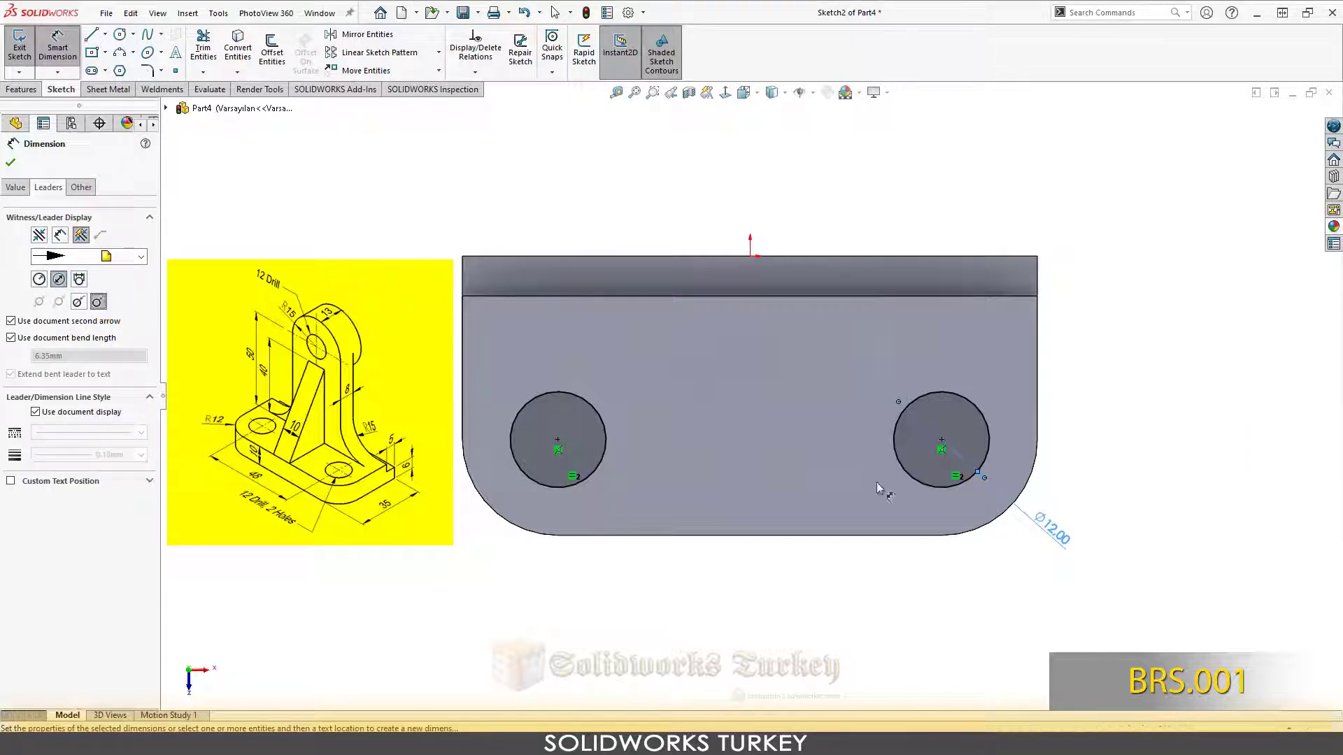
click(1103, 533)
scroll(1045, 517, up, 2)
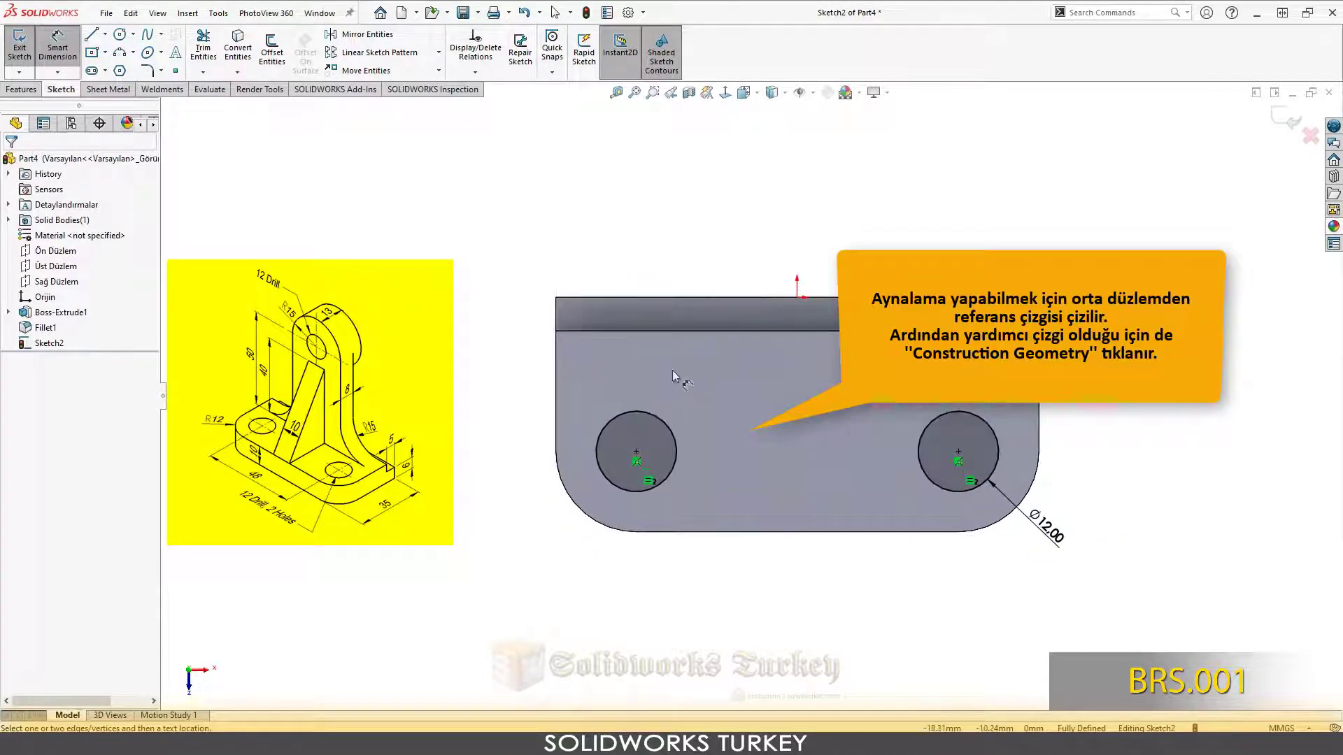
middle_drag(673, 376, 720, 203)
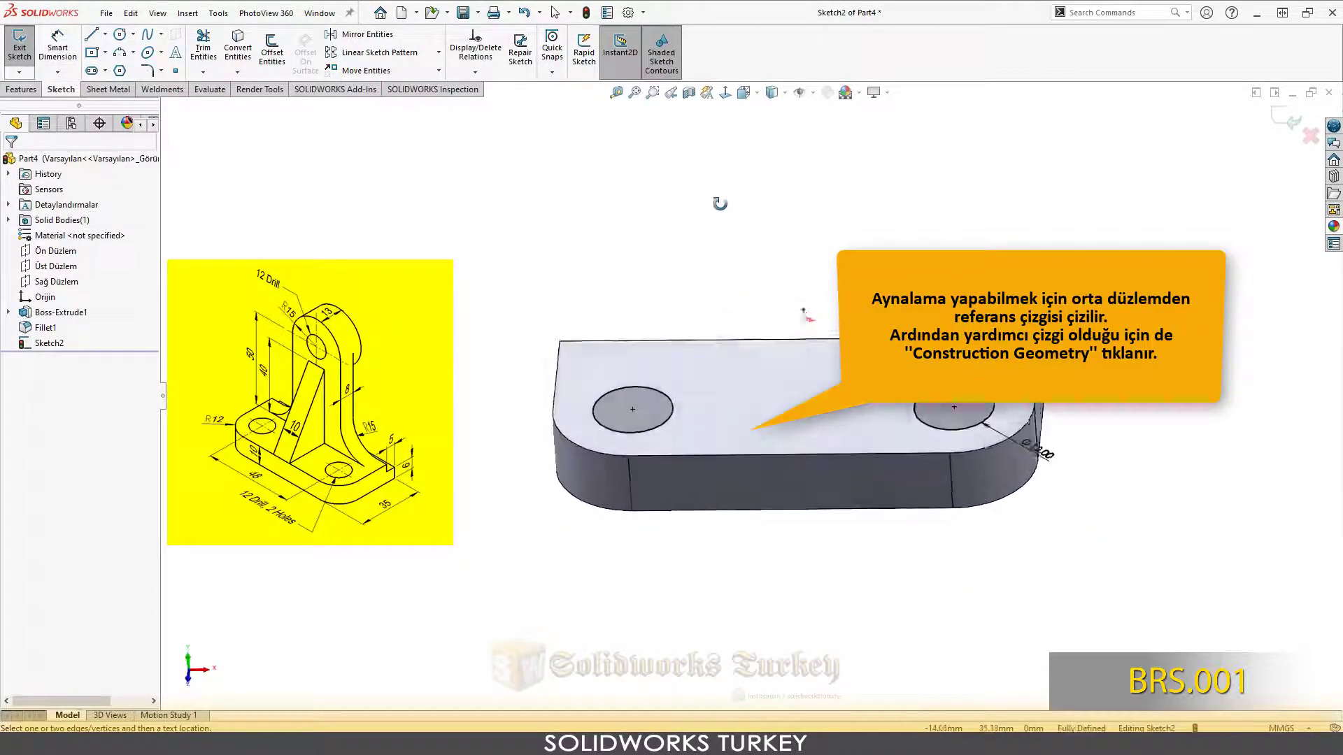
- Extruded Cut the two Ø12 circles Through All the block
click(30, 91)
click(208, 56)
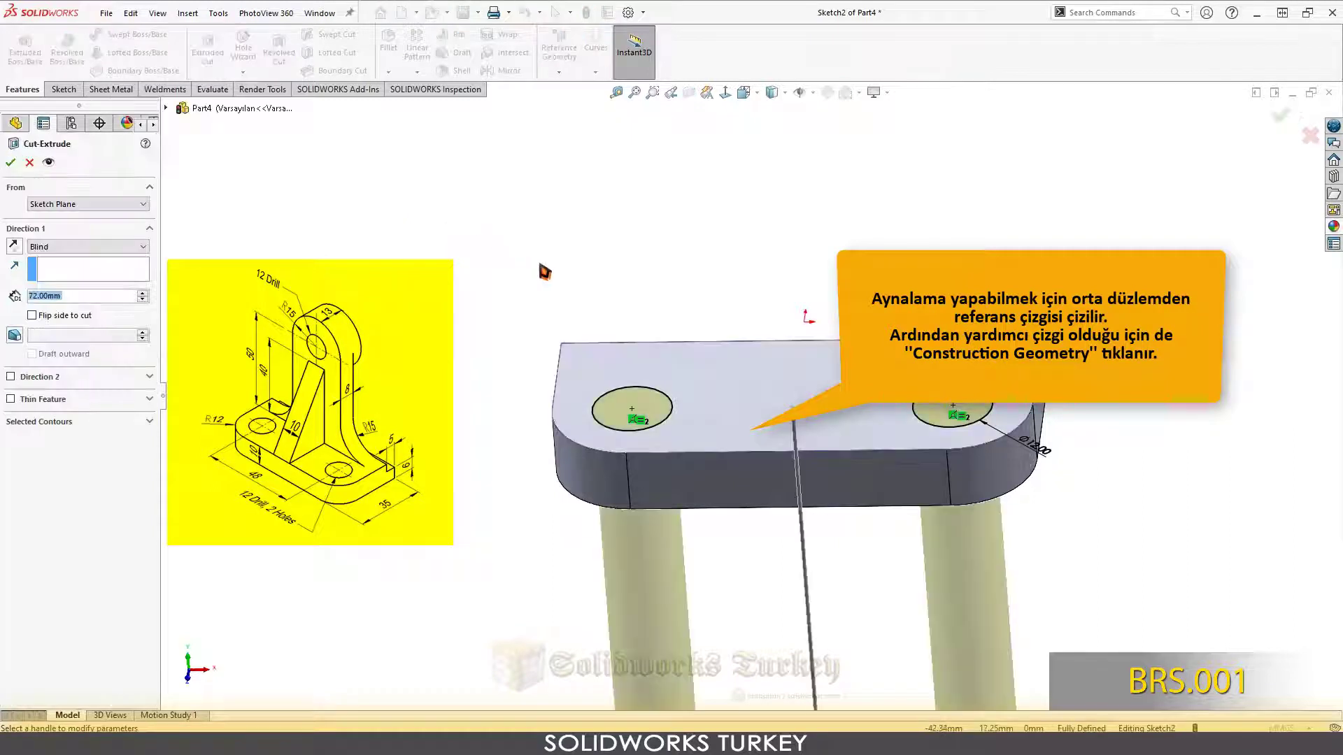
click(87, 246)
click(77, 270)
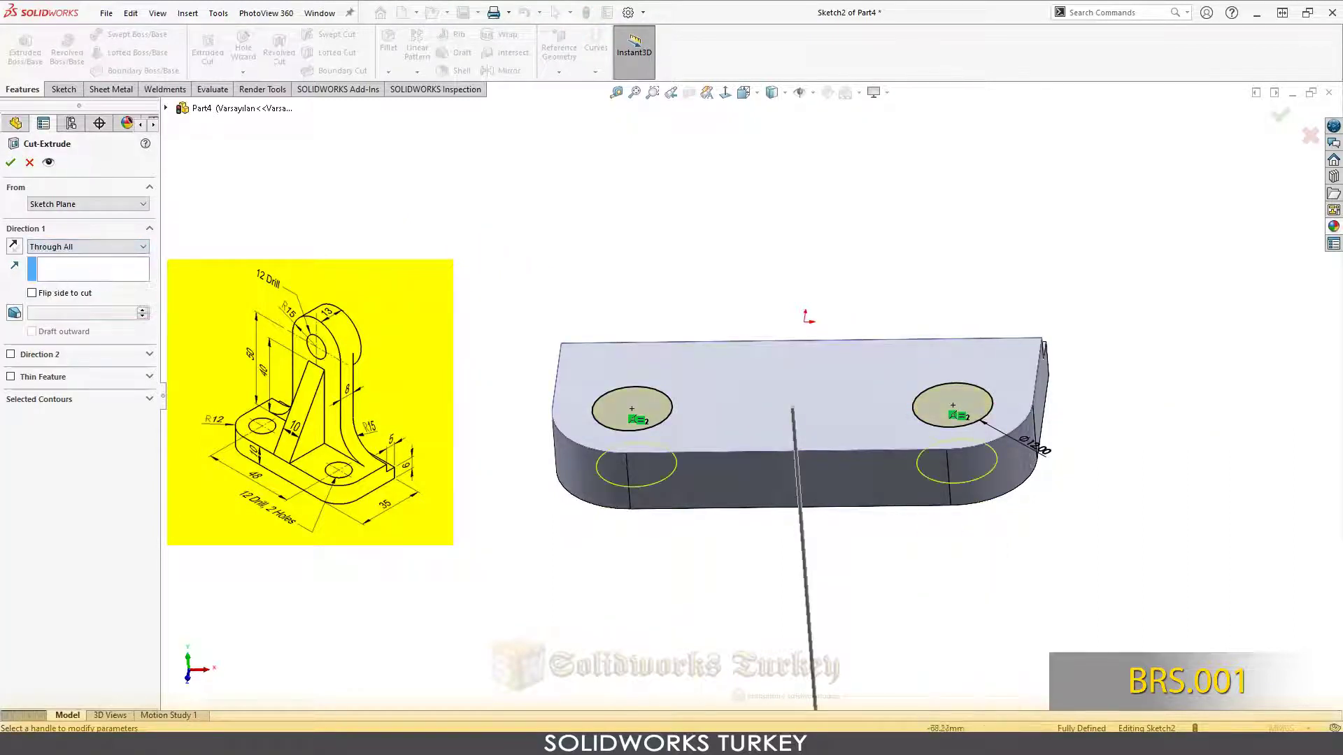
mouse_move(503, 326)
middle_down()
mouse_move(546, 222)
mouse_move(530, 224)
mouse_move(504, 350)
middle_up()
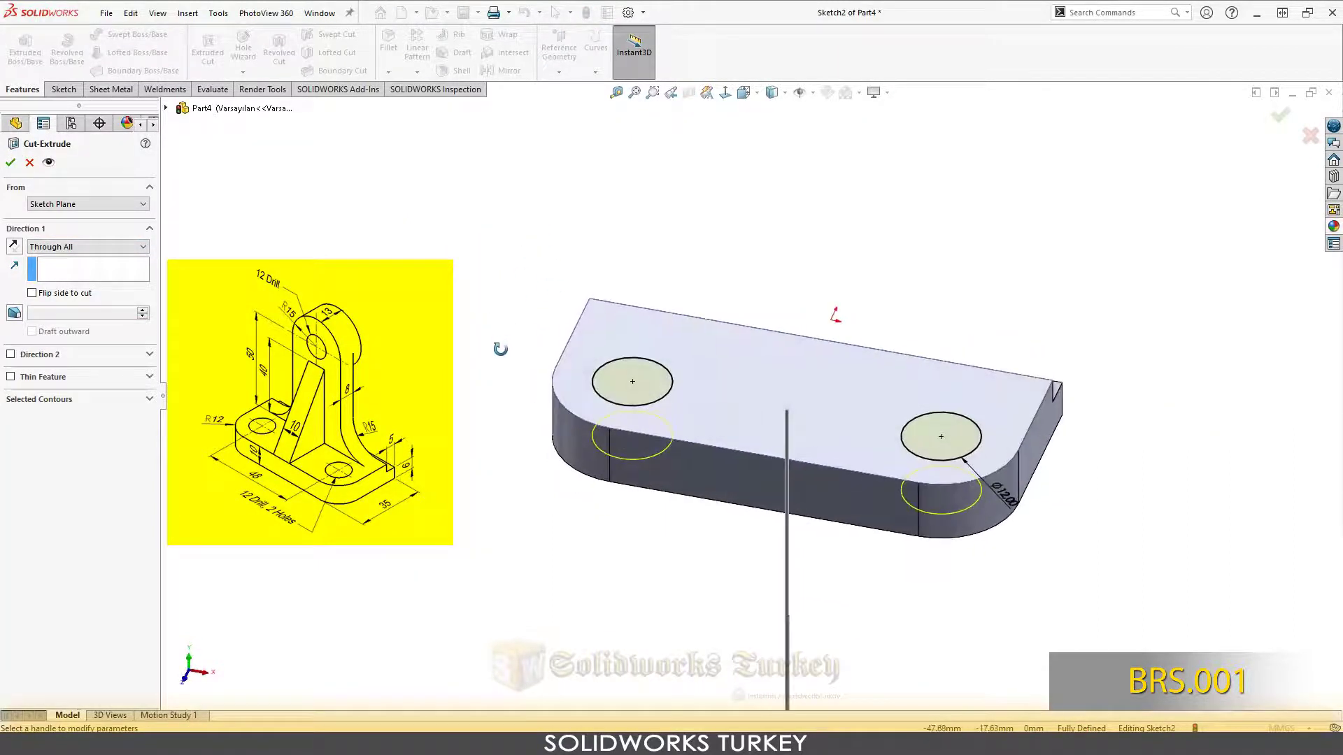
click(14, 166)
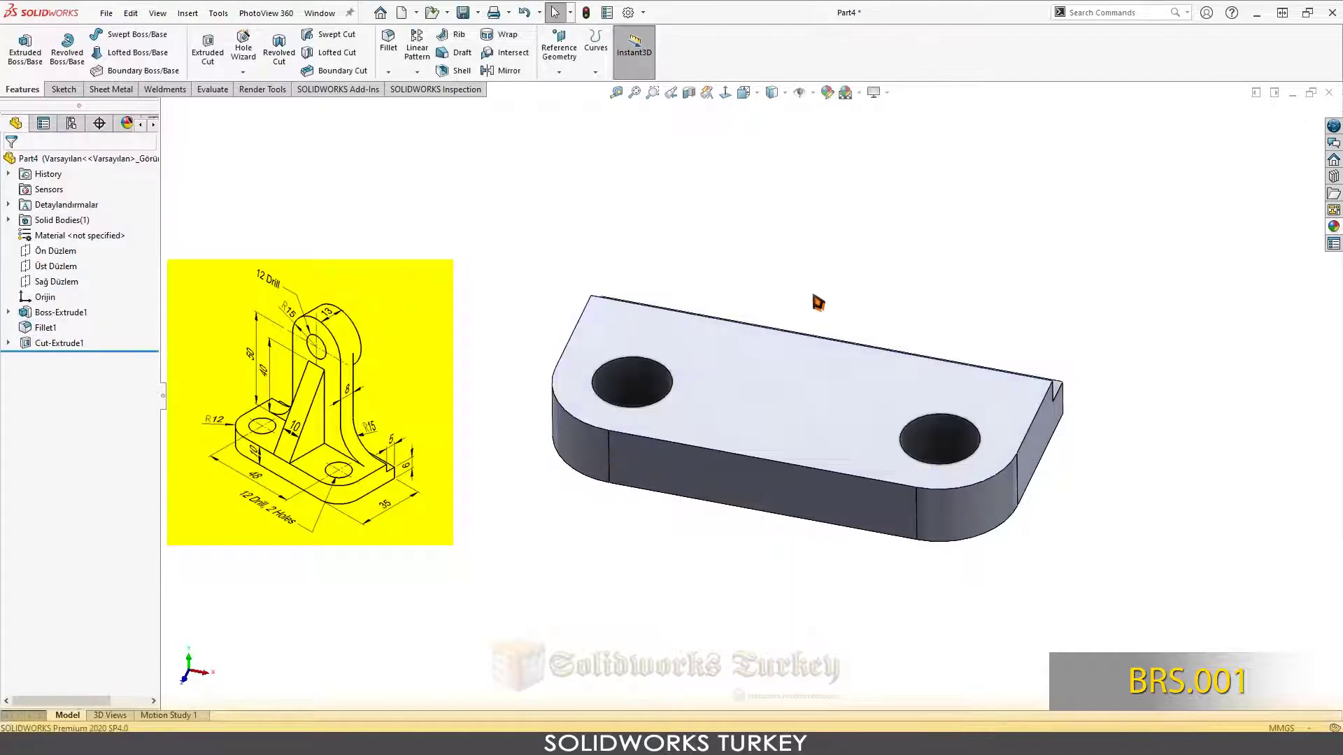
mouse_move(786, 330)
middle_down()
mouse_move(804, 332)
mouse_move(773, 261)
mouse_move(702, 313)
mouse_move(828, 378)
mouse_move(717, 296)
mouse_move(693, 363)
middle_up()
- Start a new sketch on the step's side face, viewed normal to it
click(760, 461)
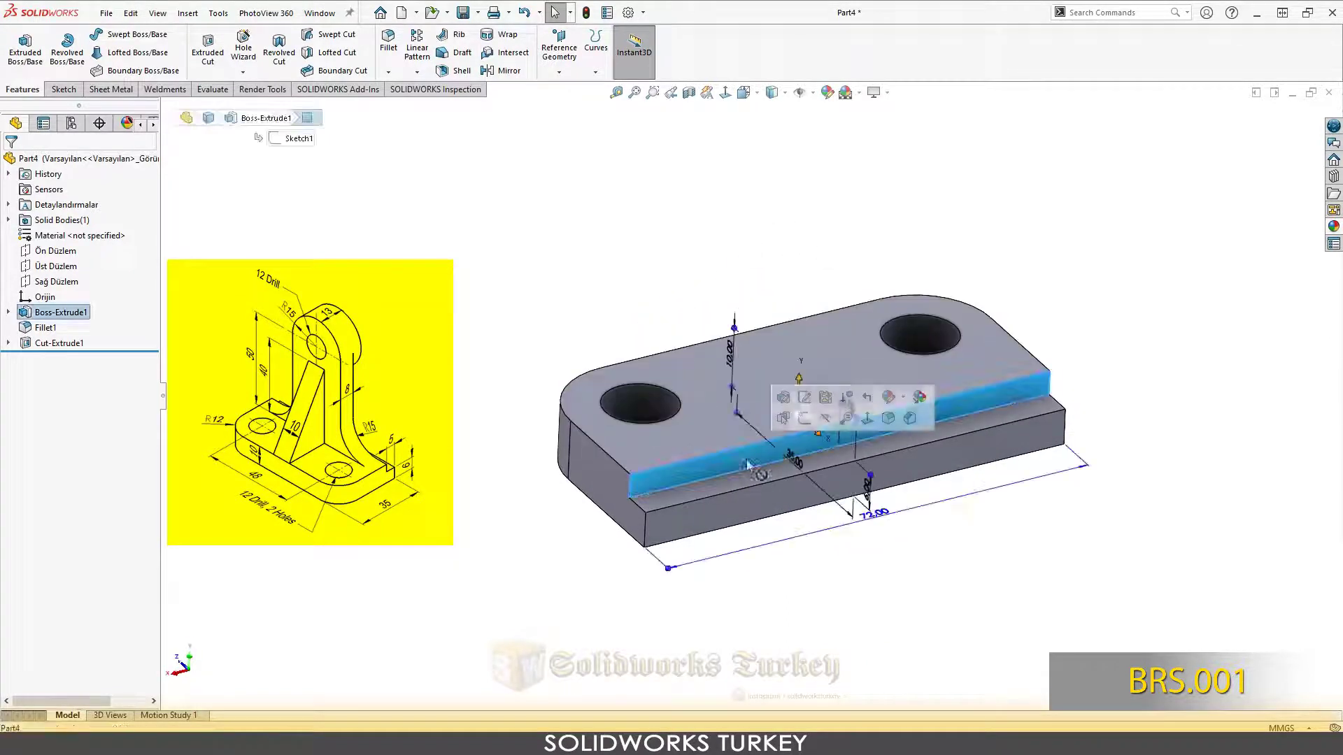
click(804, 419)
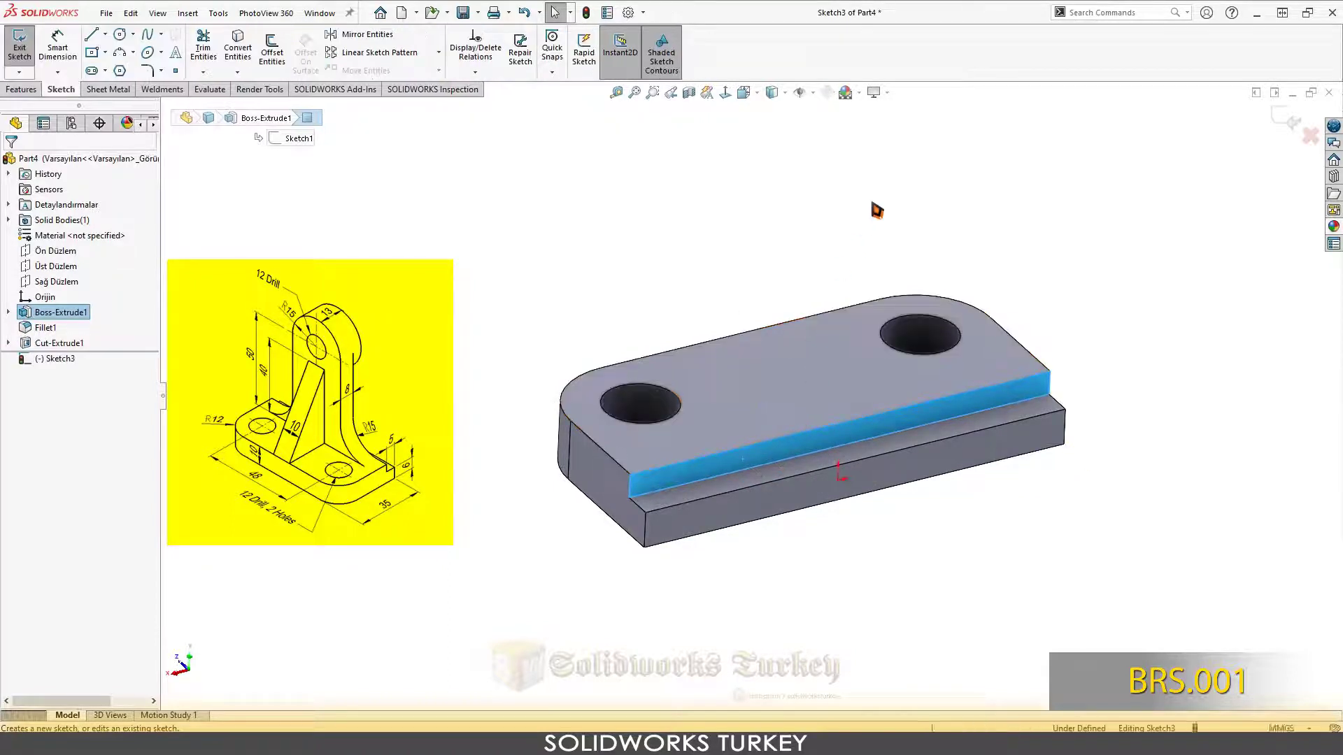
click(747, 98)
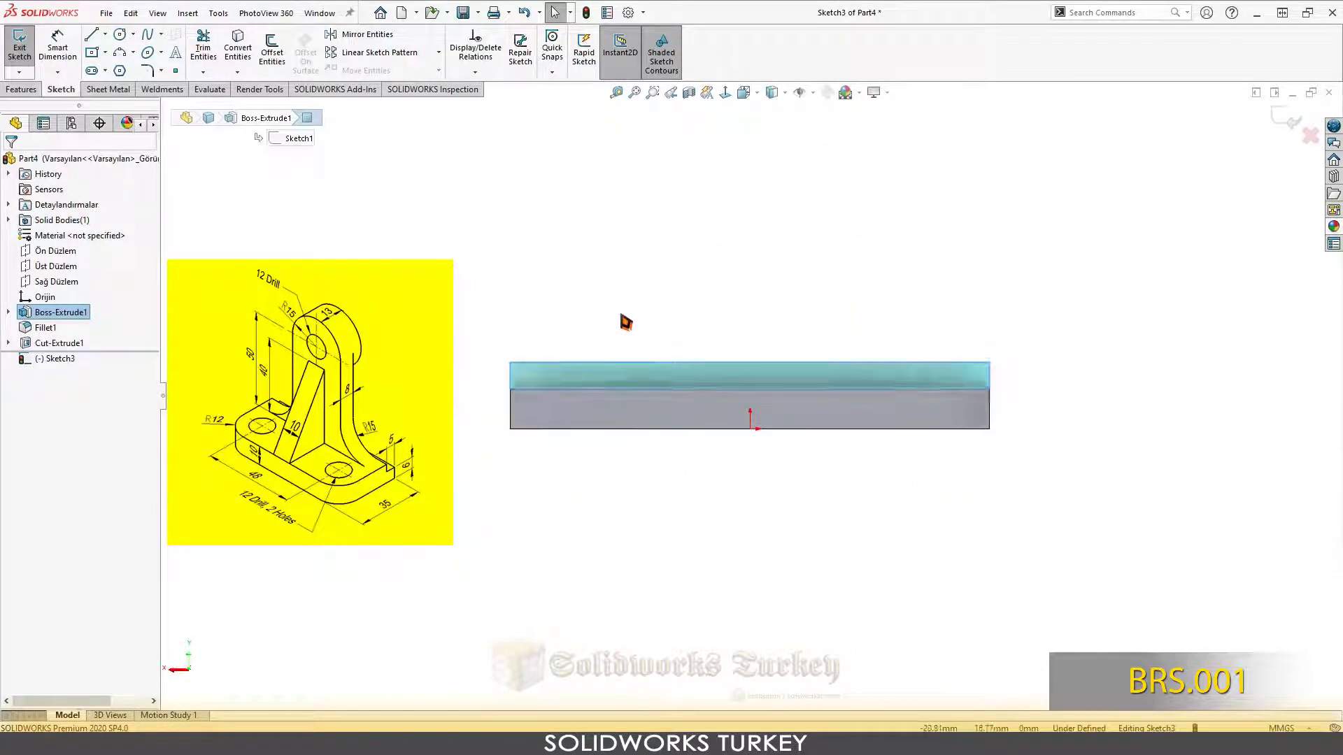
scroll(682, 214, down, 2)
scroll(662, 285, down, 2)
click(844, 378)
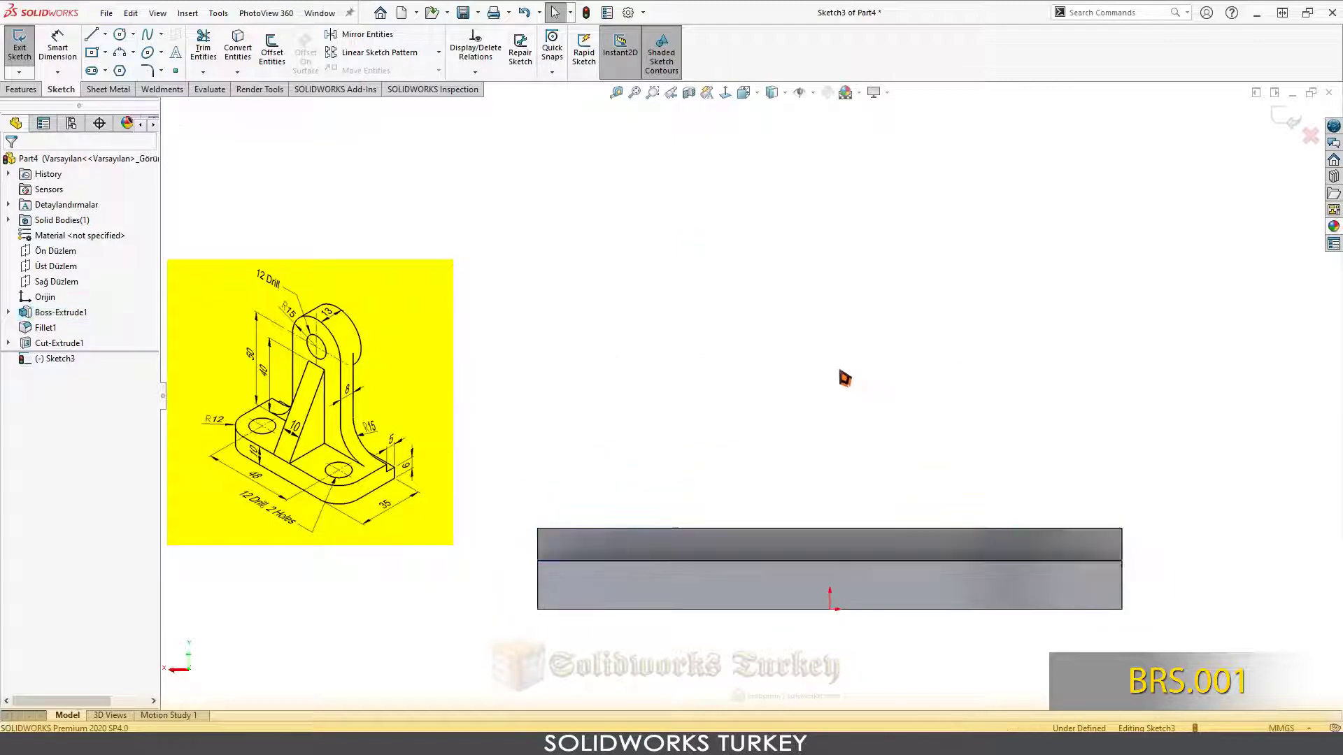
- Draw a vertical line up from the origin and convert it to construction geometry
right_drag(977, 405, 930, 399)
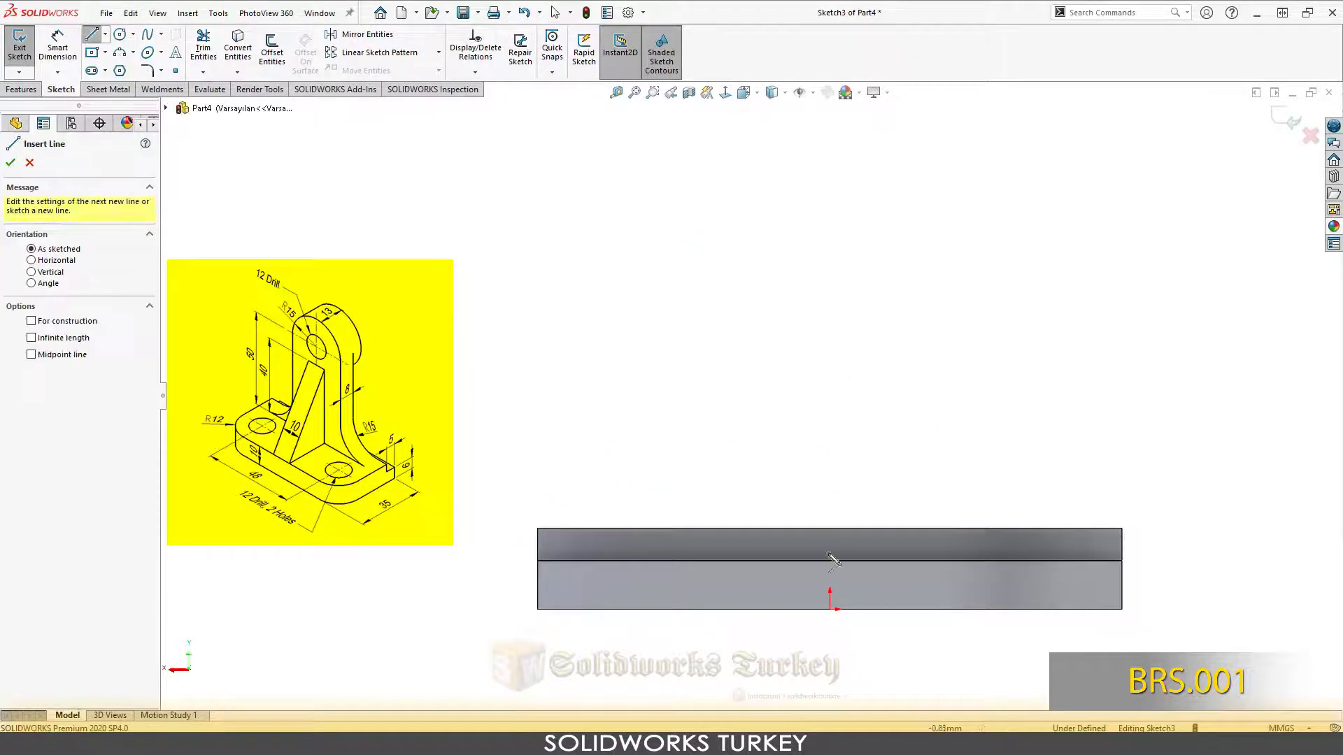
click(831, 608)
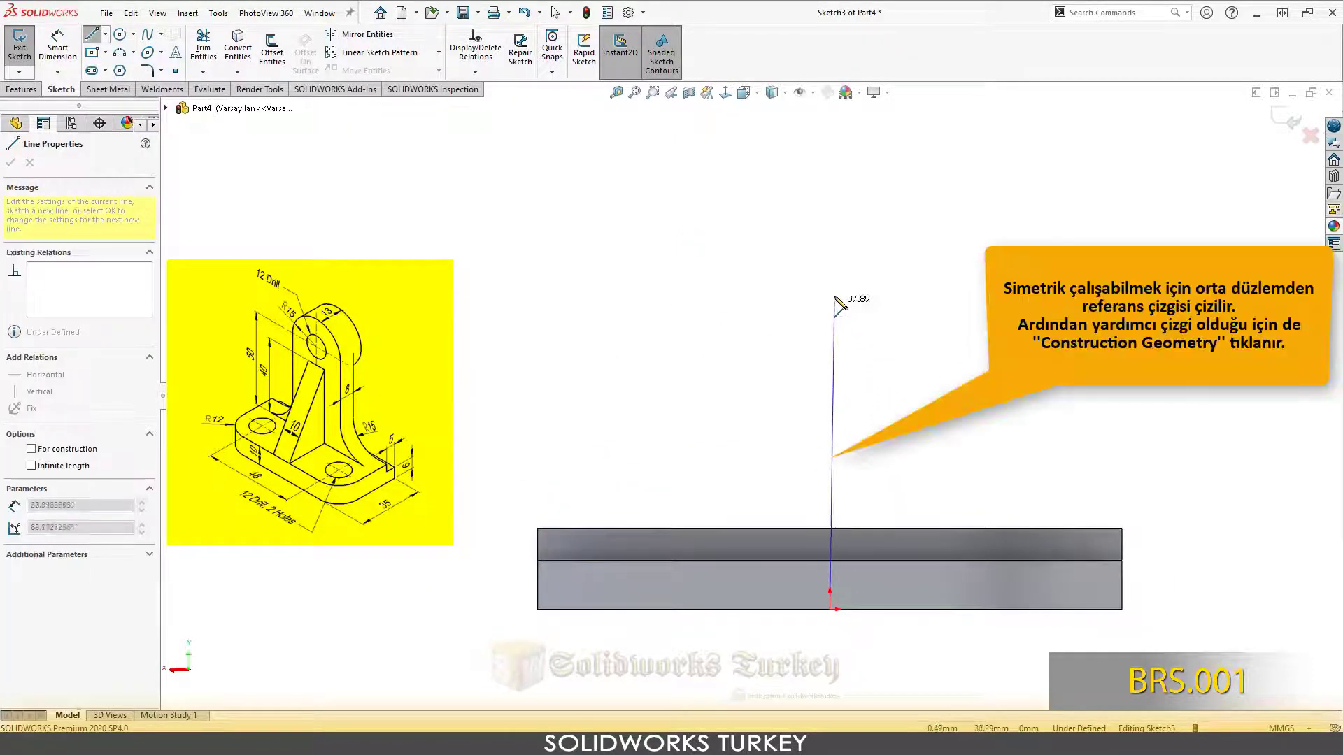
click(832, 252)
right_click(834, 250)
click(848, 266)
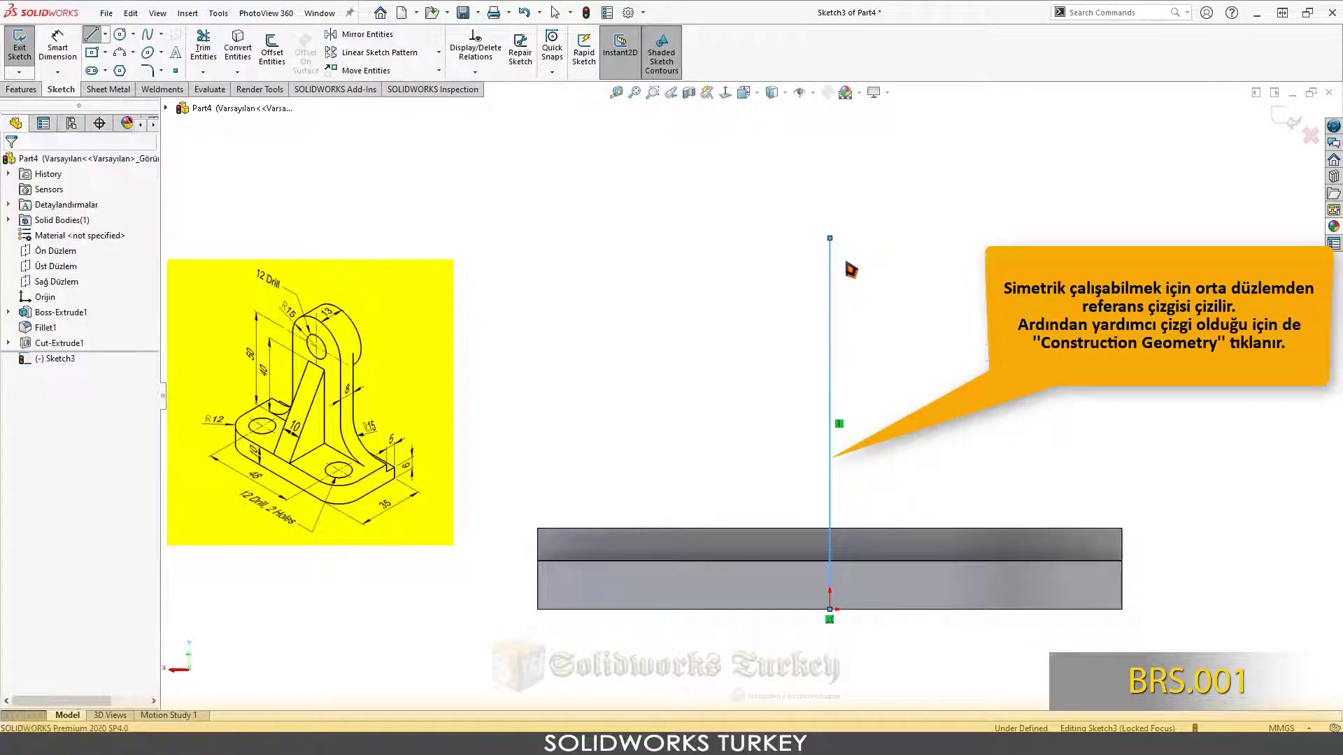
click(833, 272)
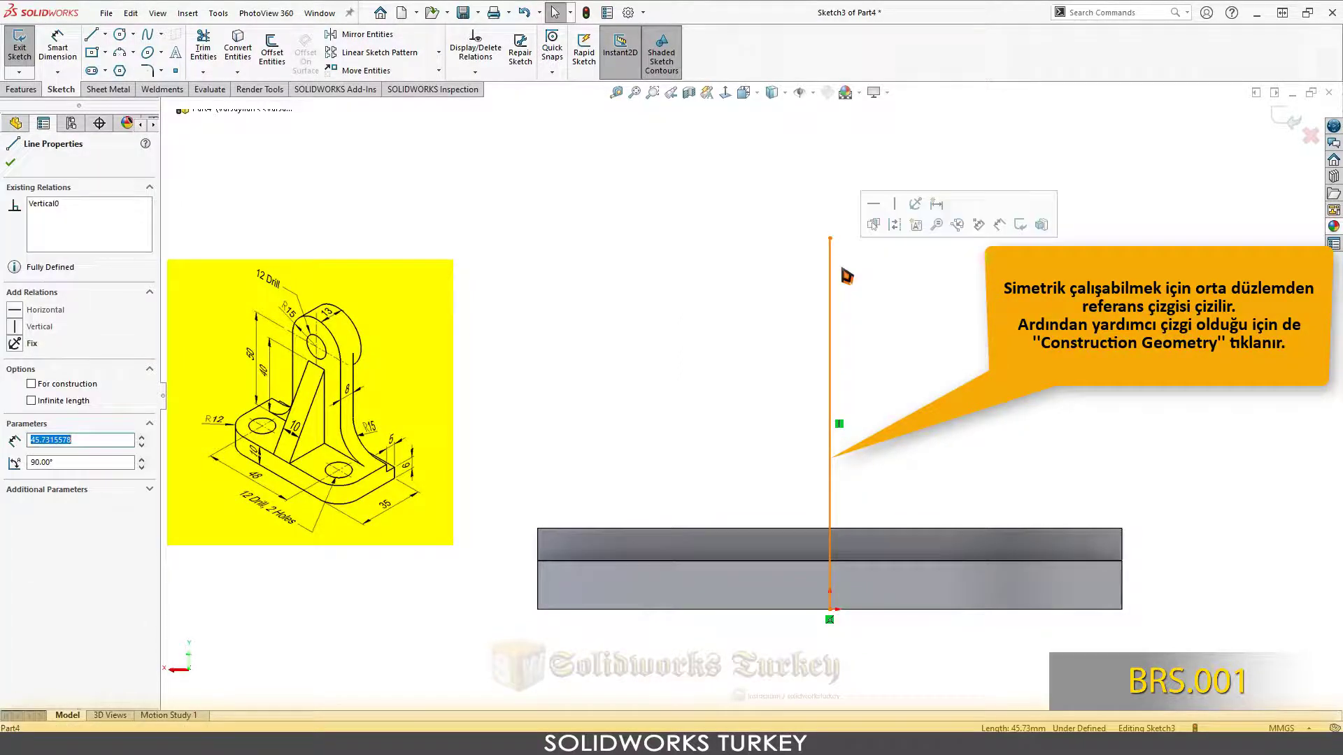
click(896, 226)
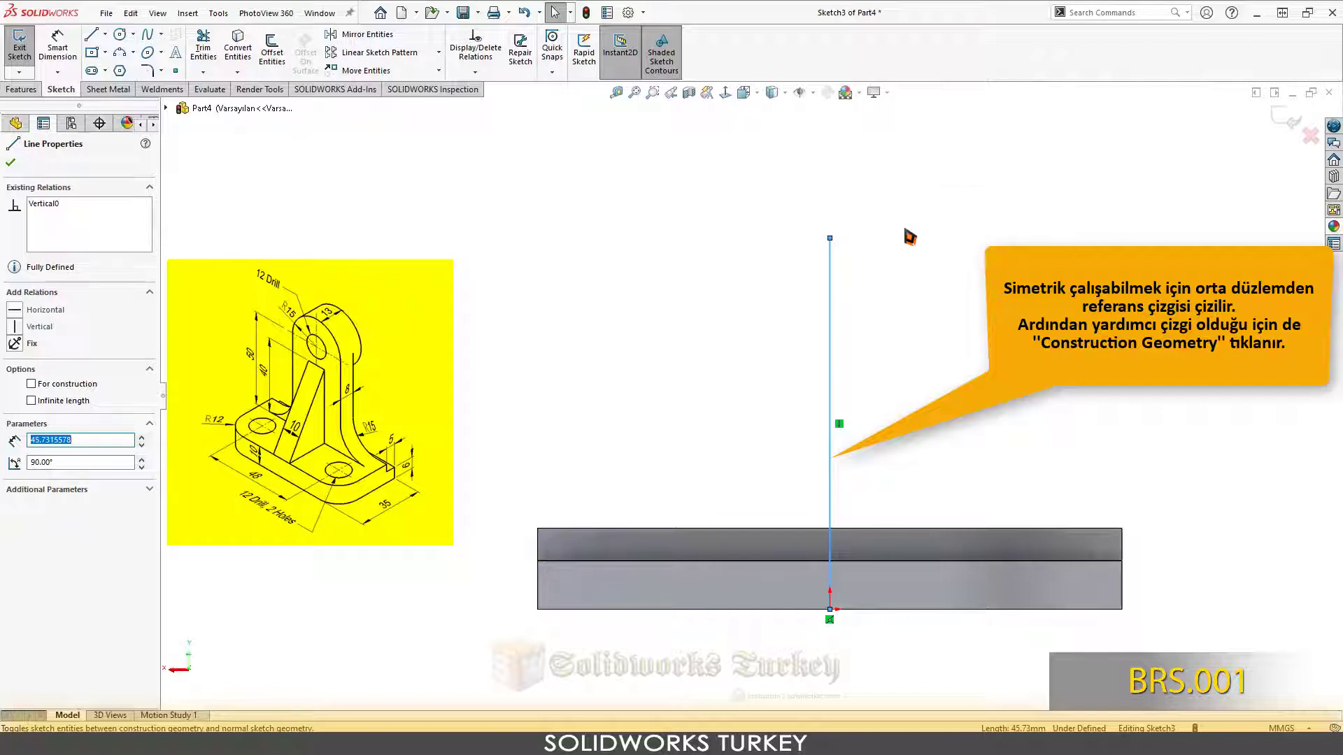
right_drag(896, 340, 972, 340)
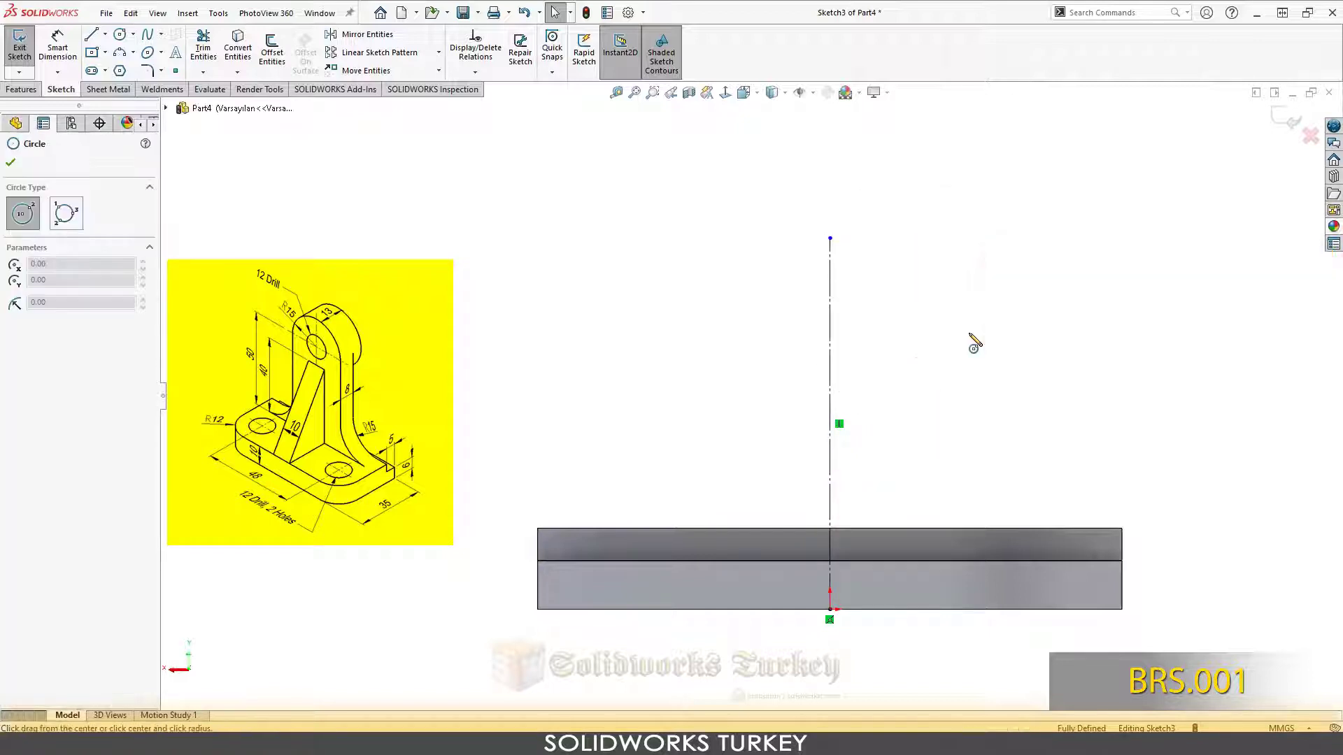
- Draw a small and a larger concentric circle at the centreline's top end
click(831, 238)
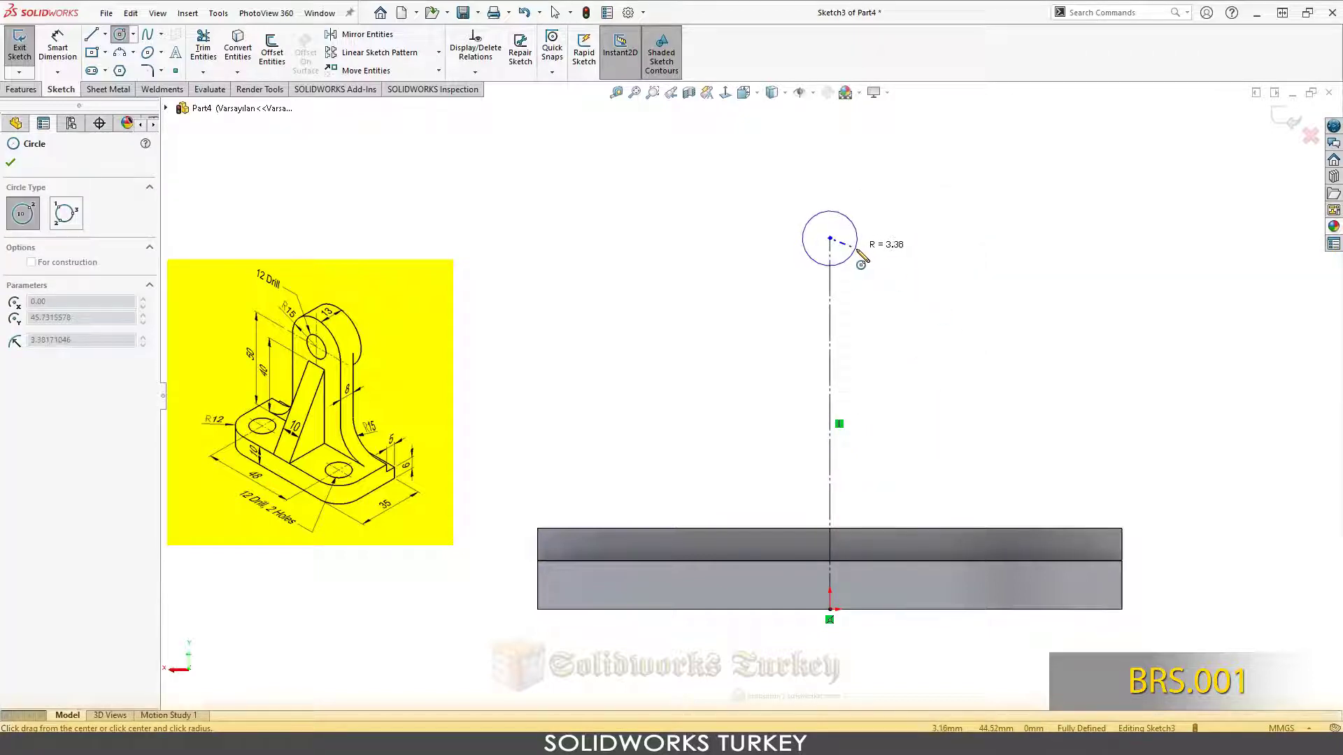
click(857, 238)
click(831, 239)
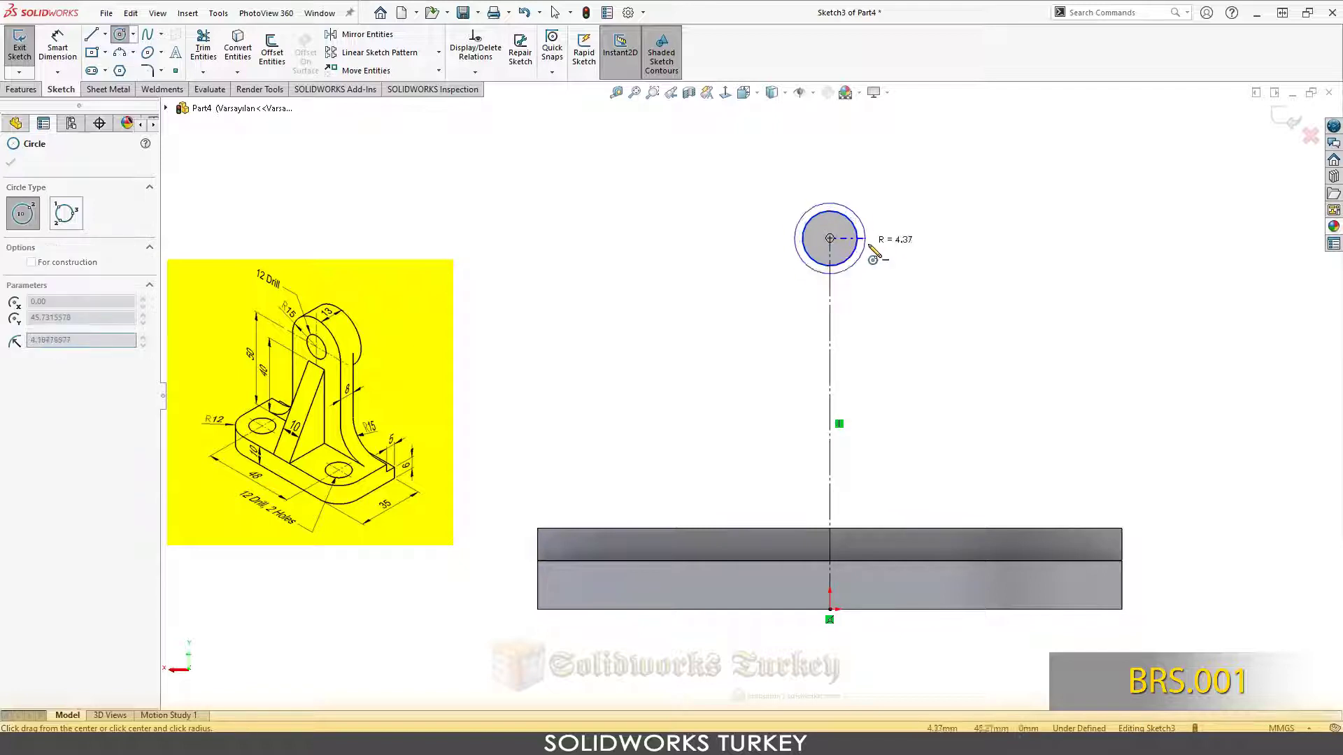
right_click(949, 262)
click(1019, 284)
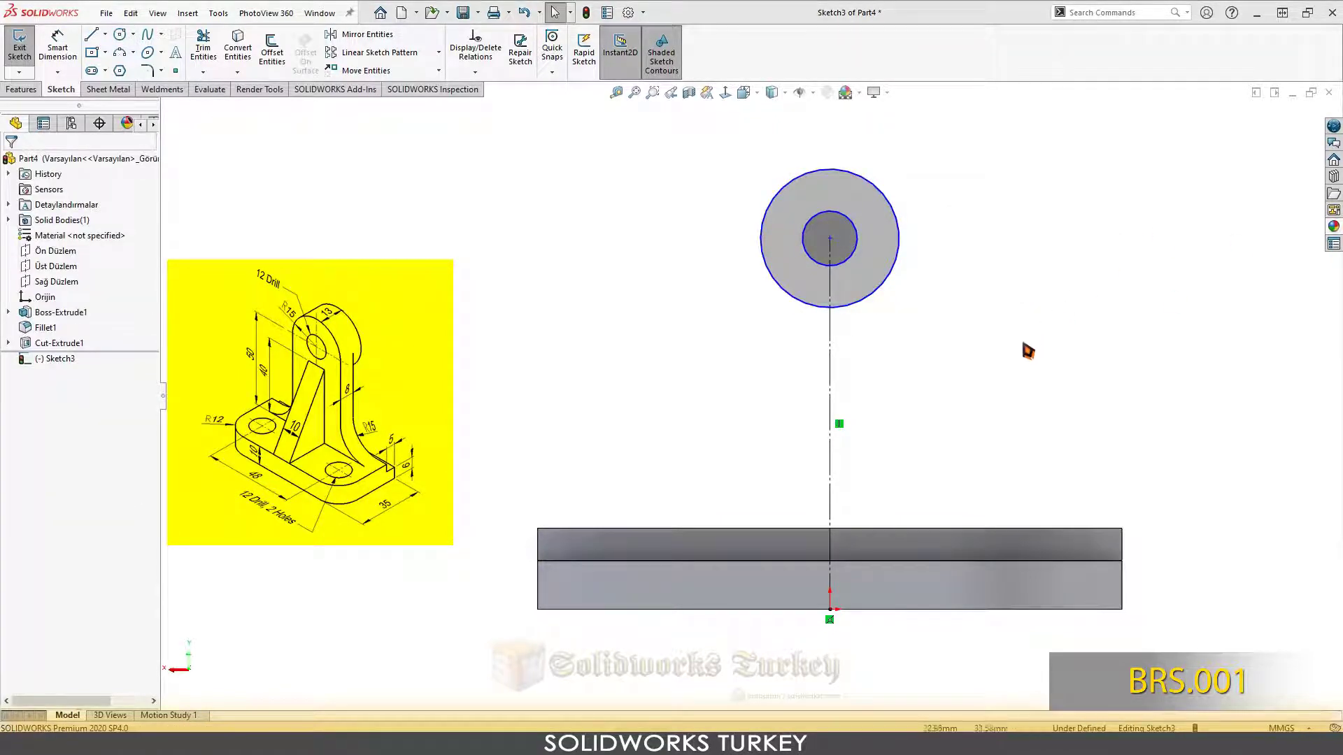
- Dimension the inner circle to Ø12 mm
right_drag(1010, 355, 1005, 308)
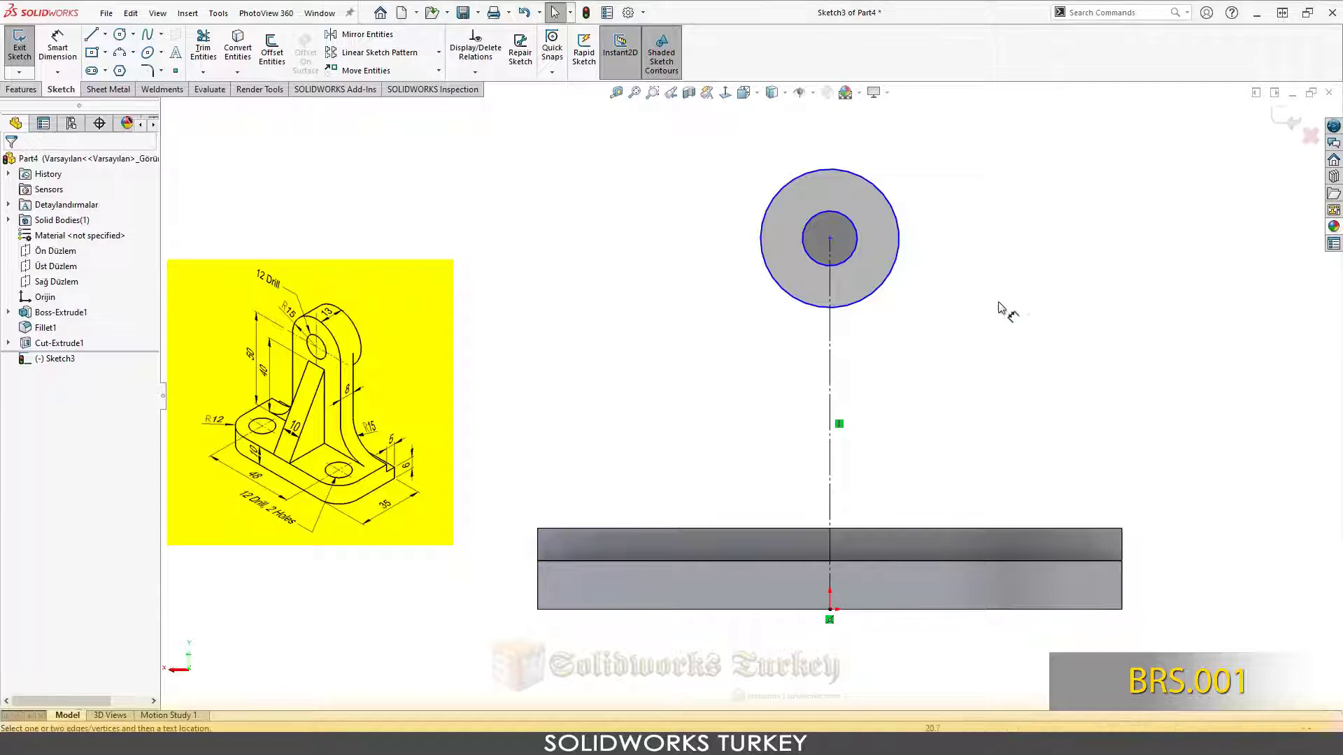
click(858, 230)
click(939, 187)
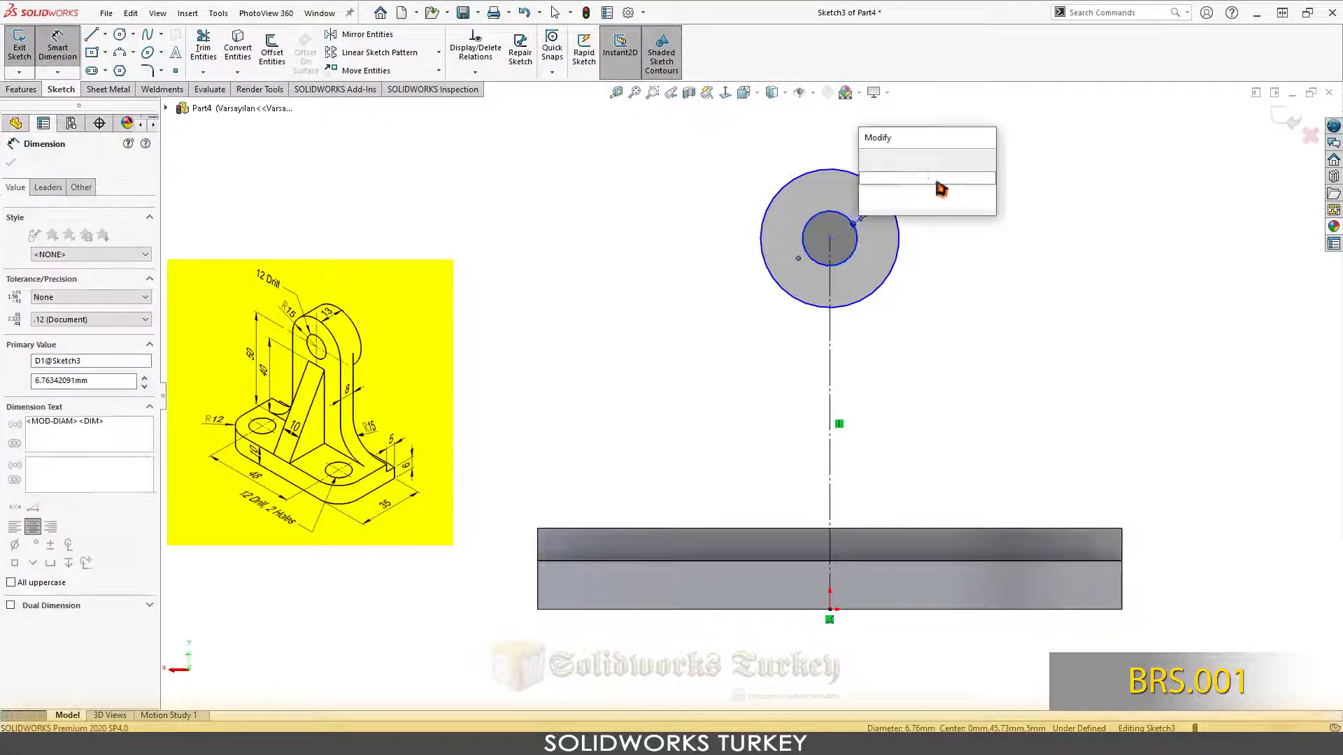
text(12)
key(Return)
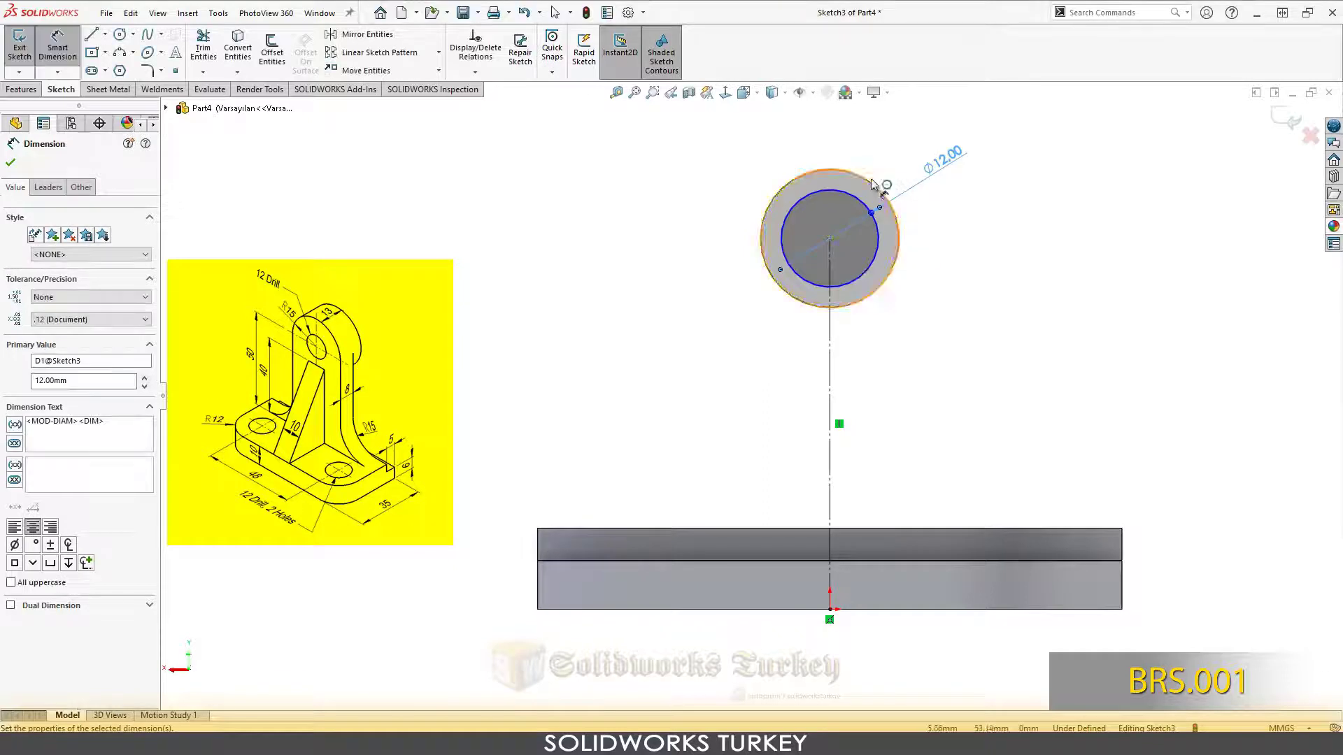
click(66, 192)
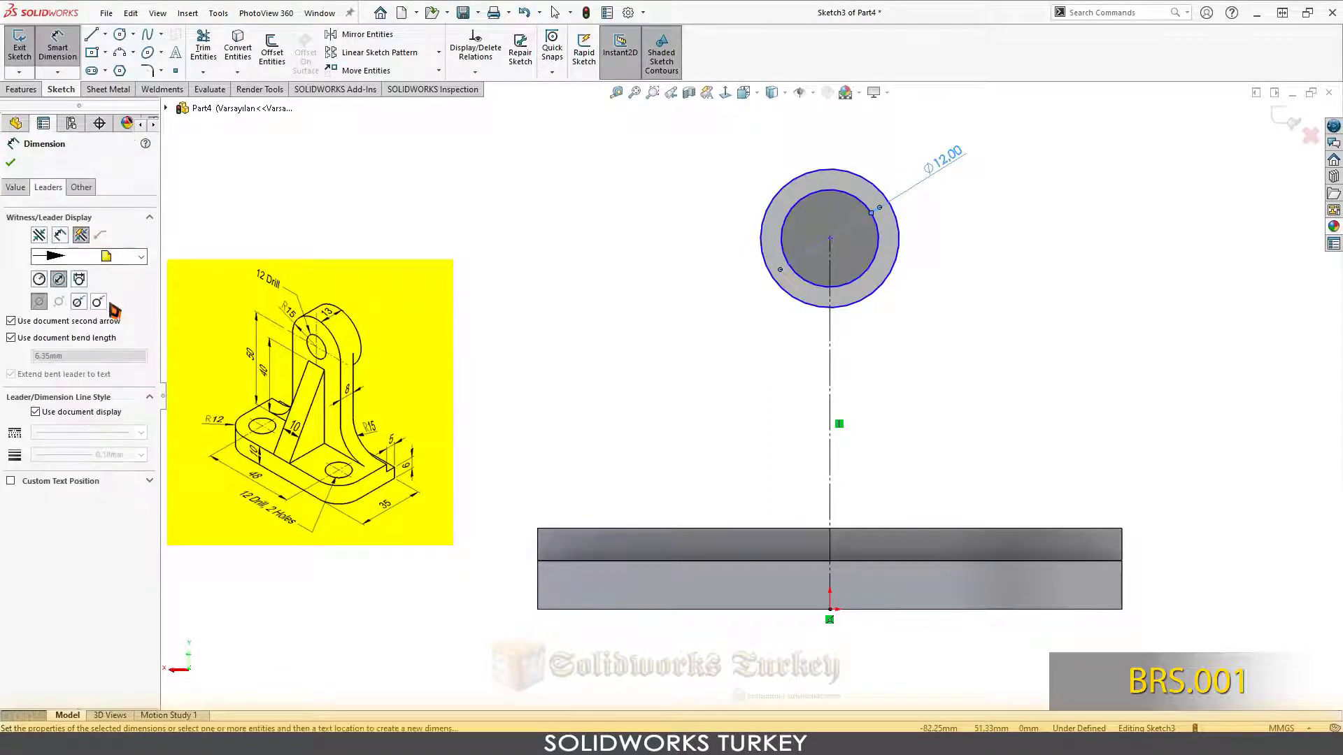
click(556, 204)
key(f)
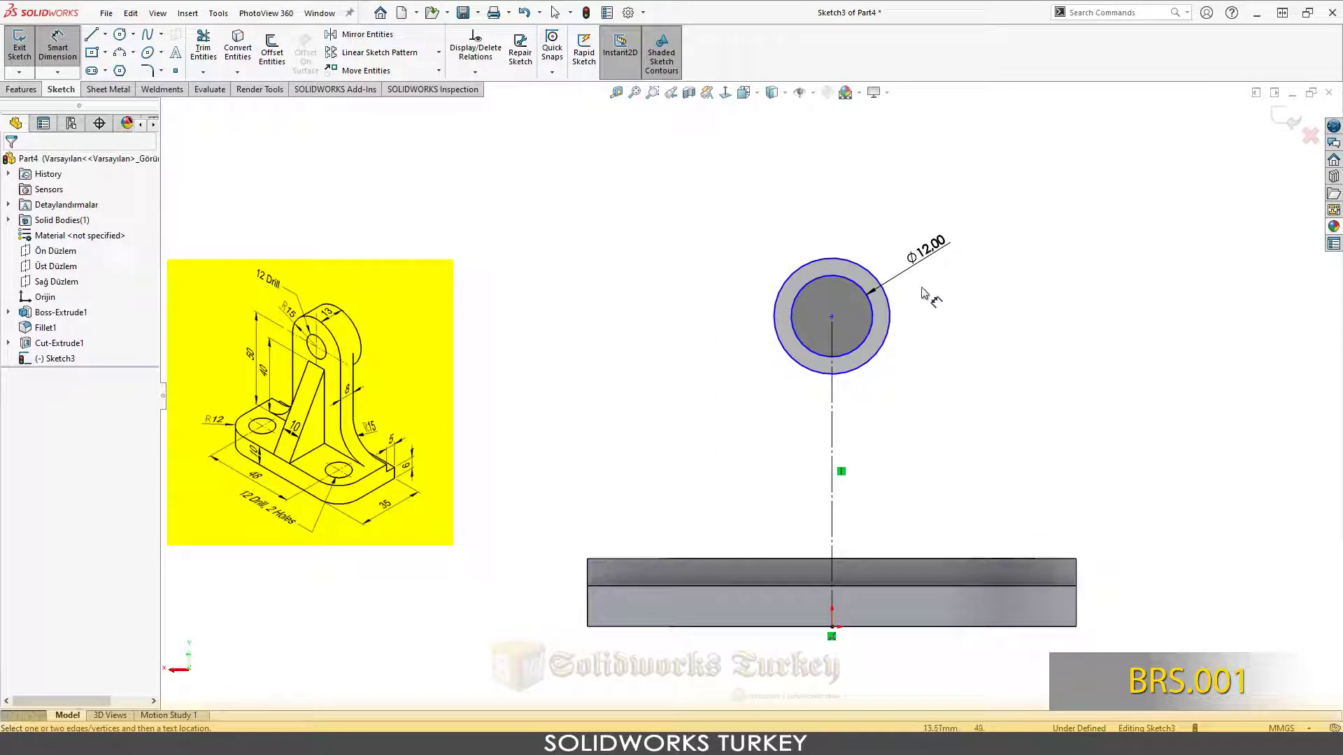
key(c)
- Dimension the outer circle to Ø30, displayed as R15.00 with an open leader, and tidy labels
click(832, 316)
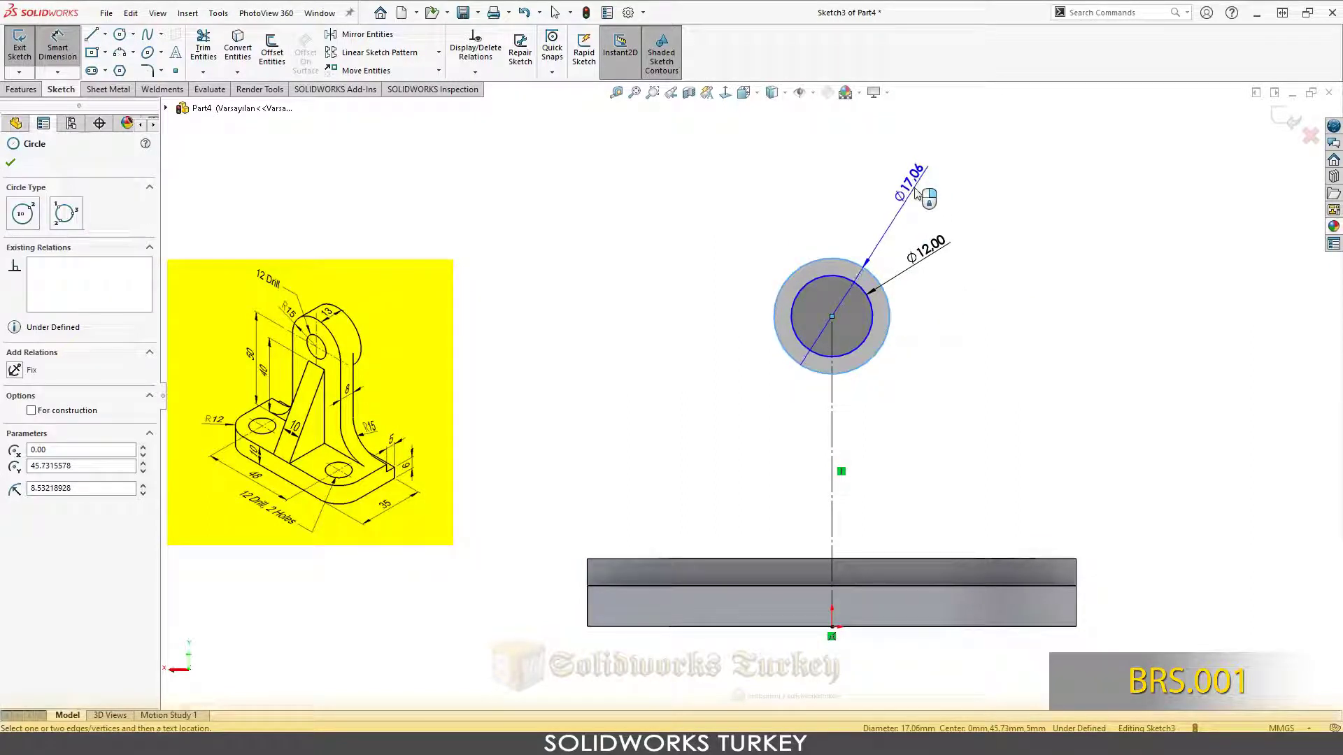
click(917, 195)
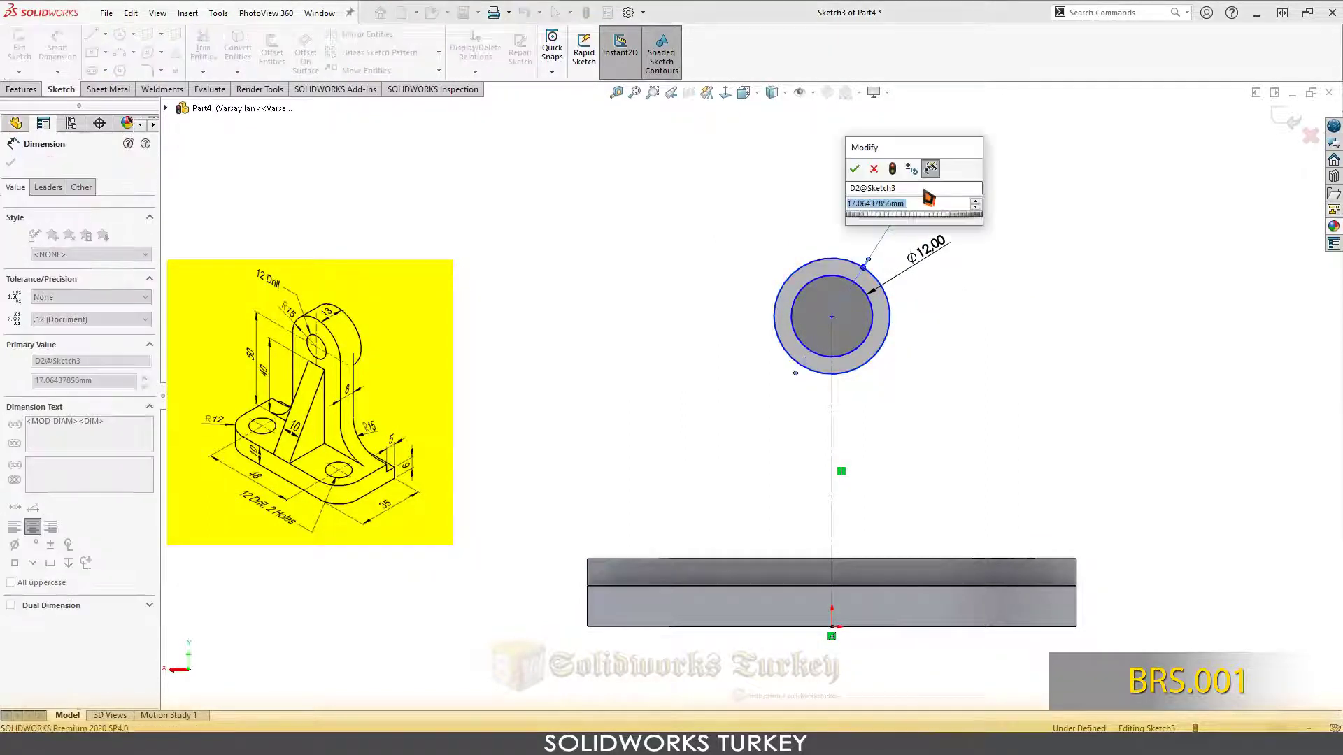
text(30)
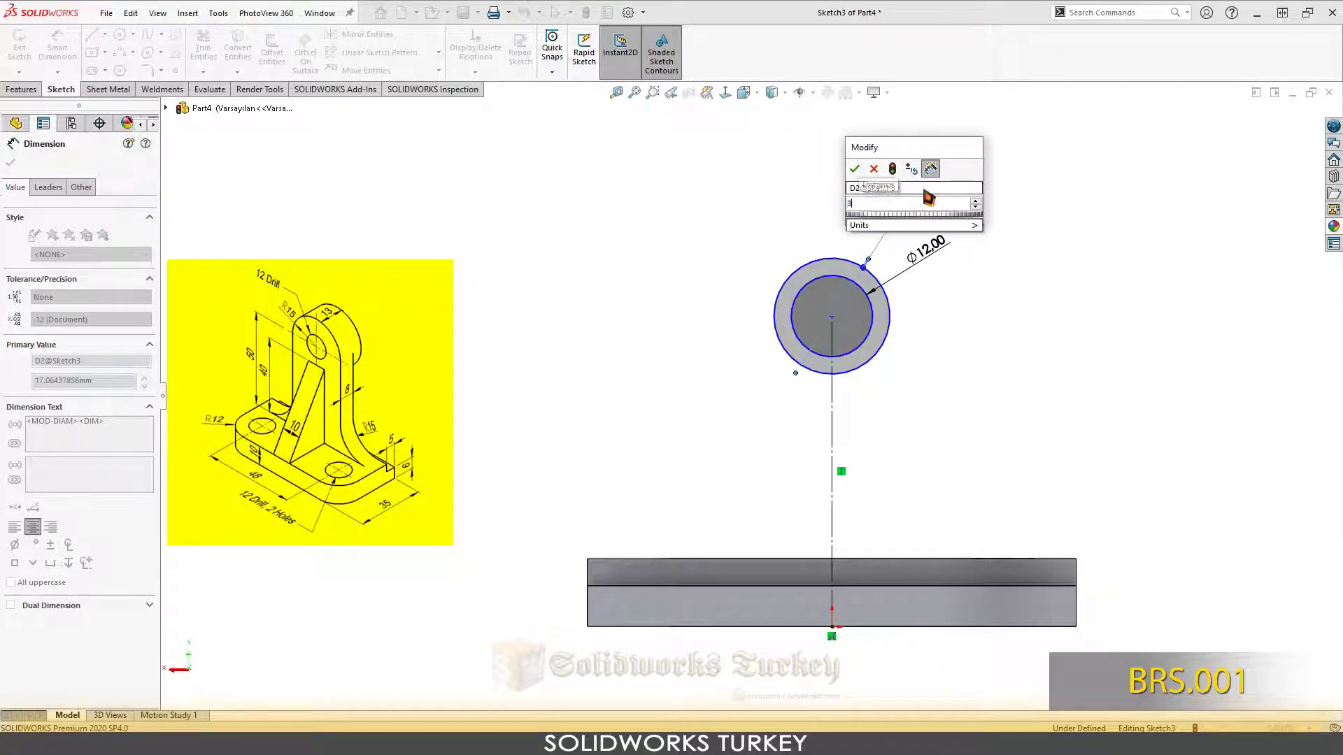
key(Return)
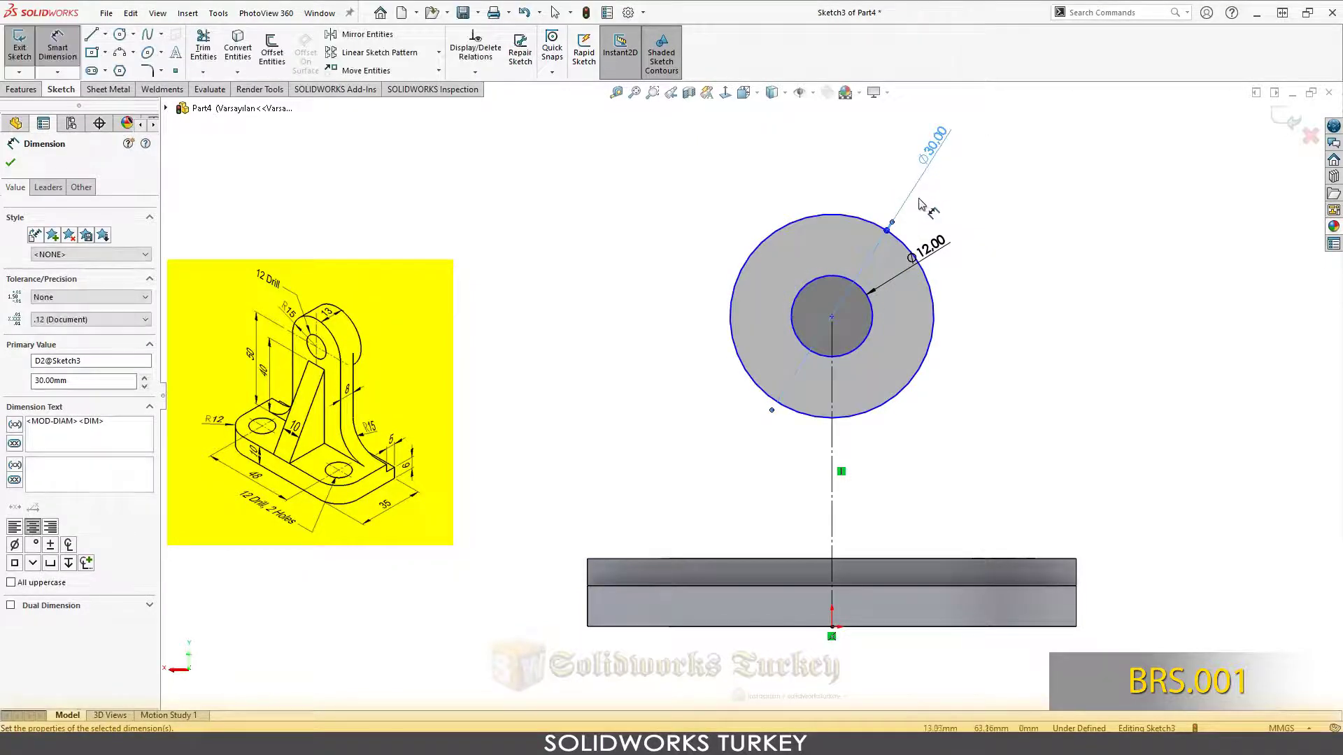
click(54, 190)
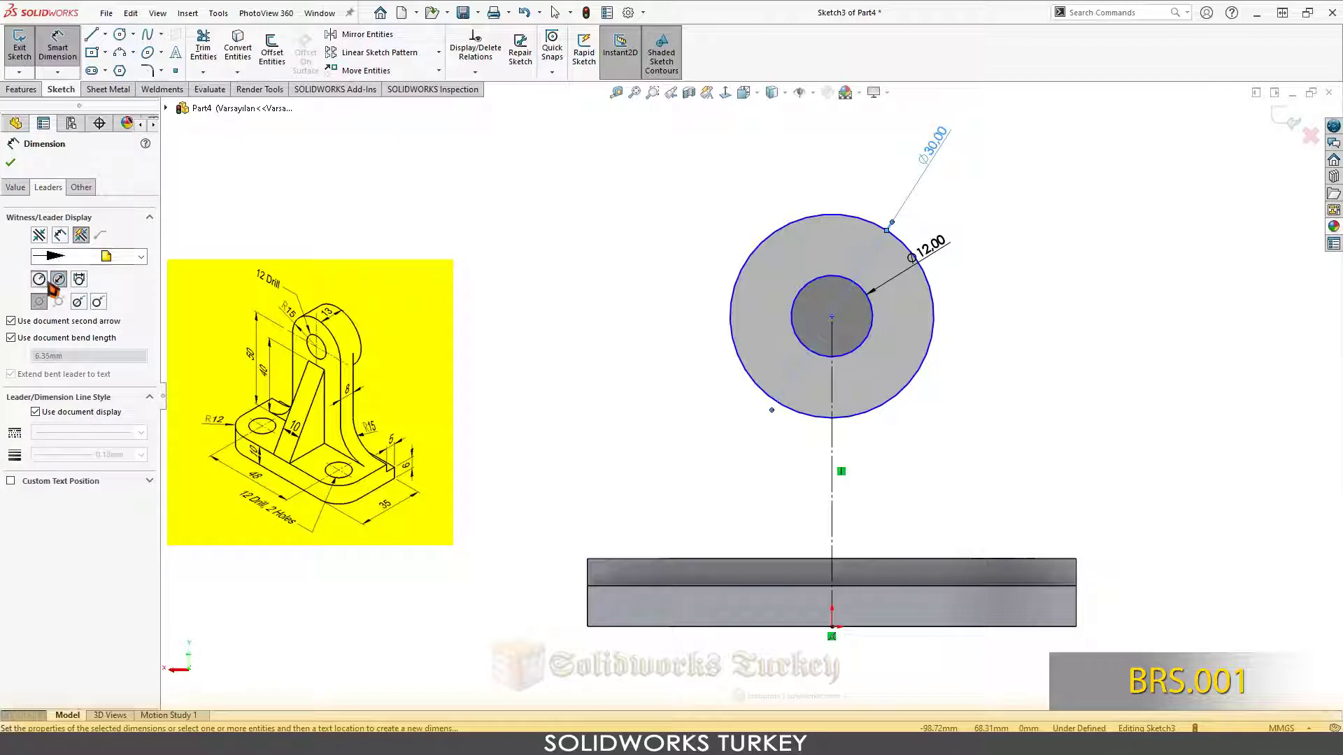
click(43, 281)
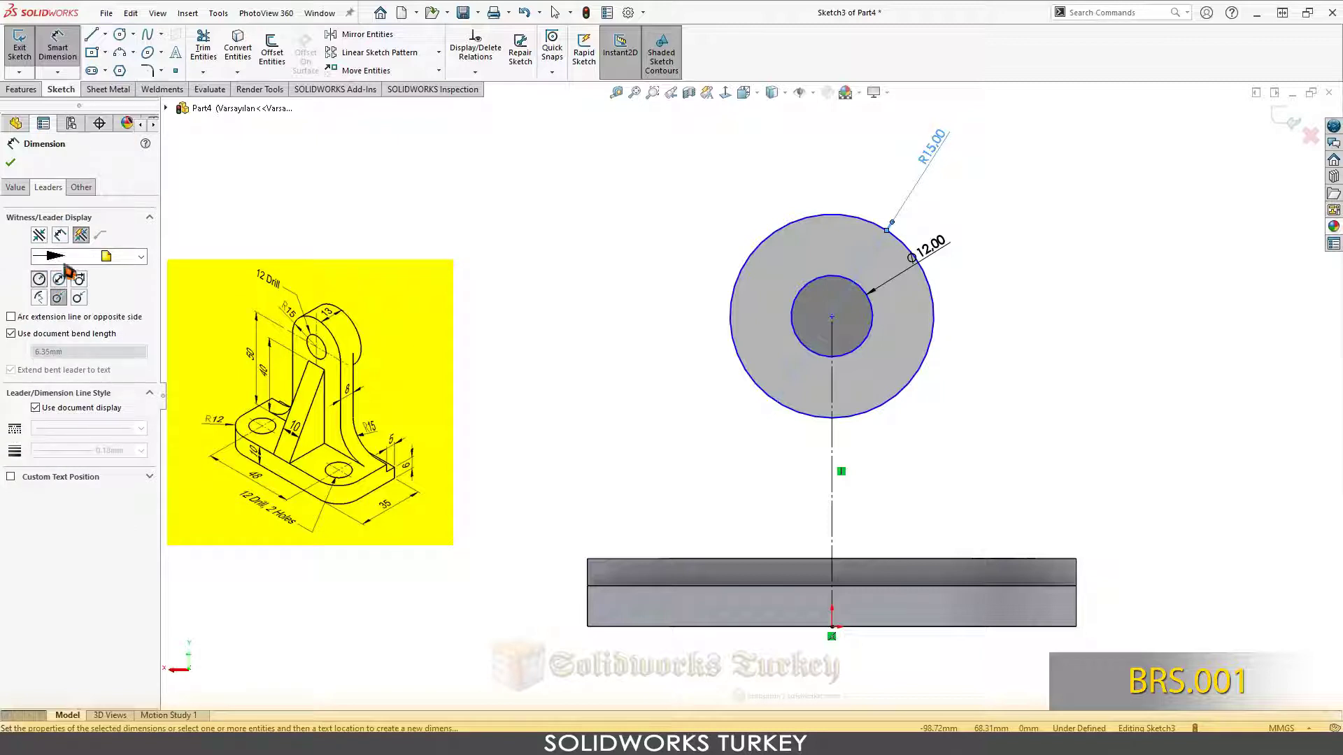
click(82, 299)
drag(936, 153, 915, 177)
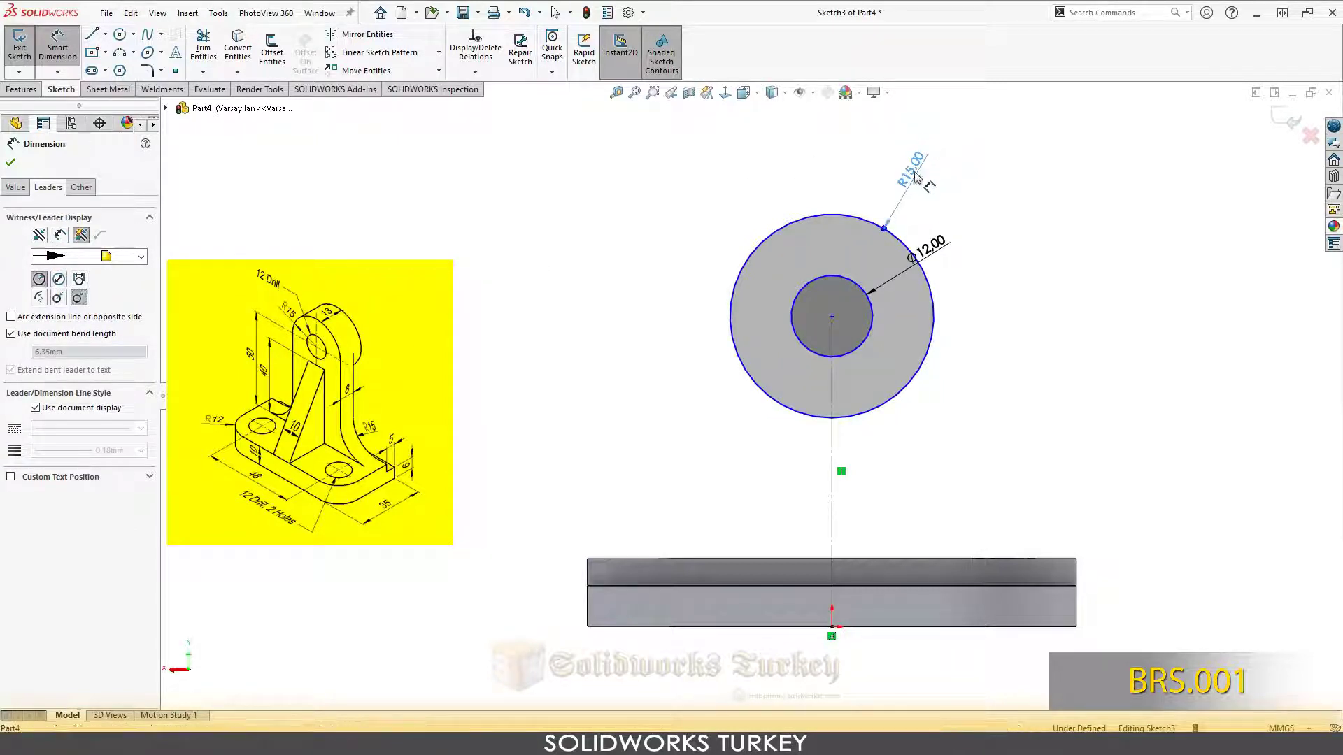
drag(929, 246, 963, 225)
click(1025, 295)
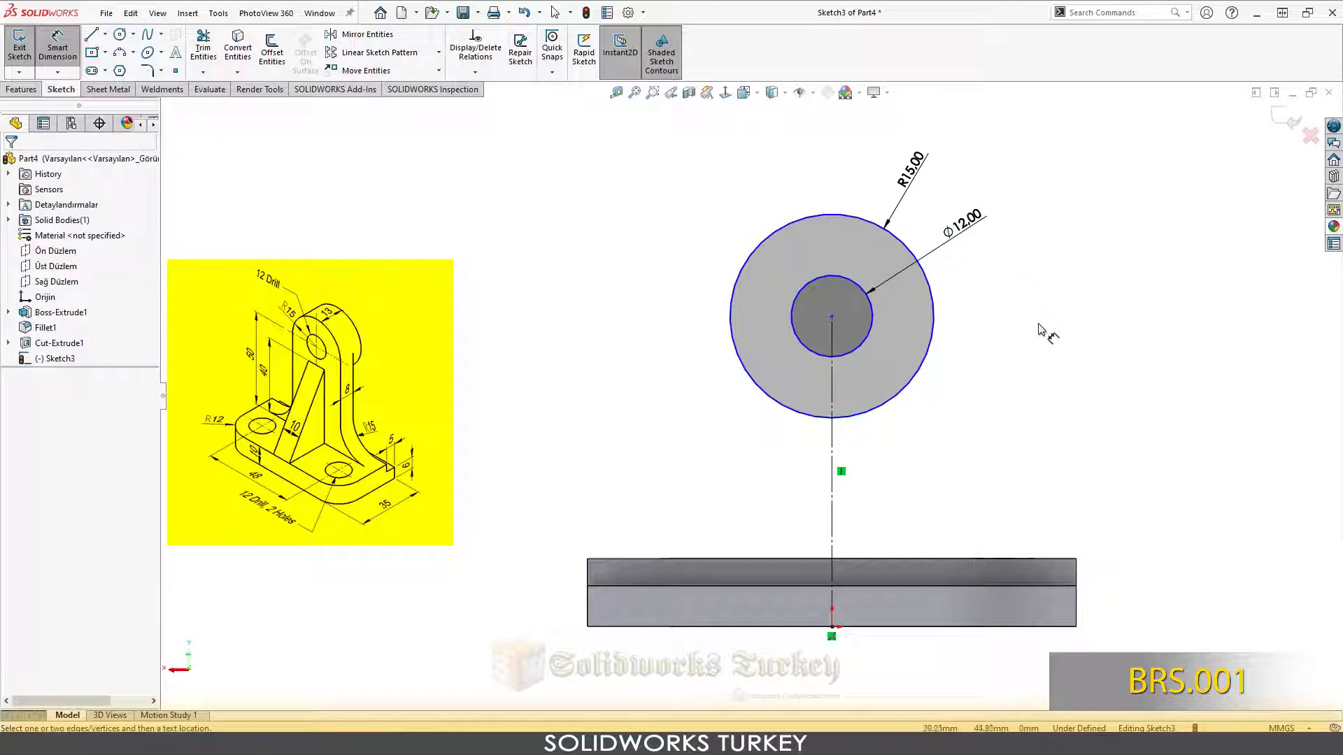
- Set the circle centre 50 mm above the base's top edge
click(728, 562)
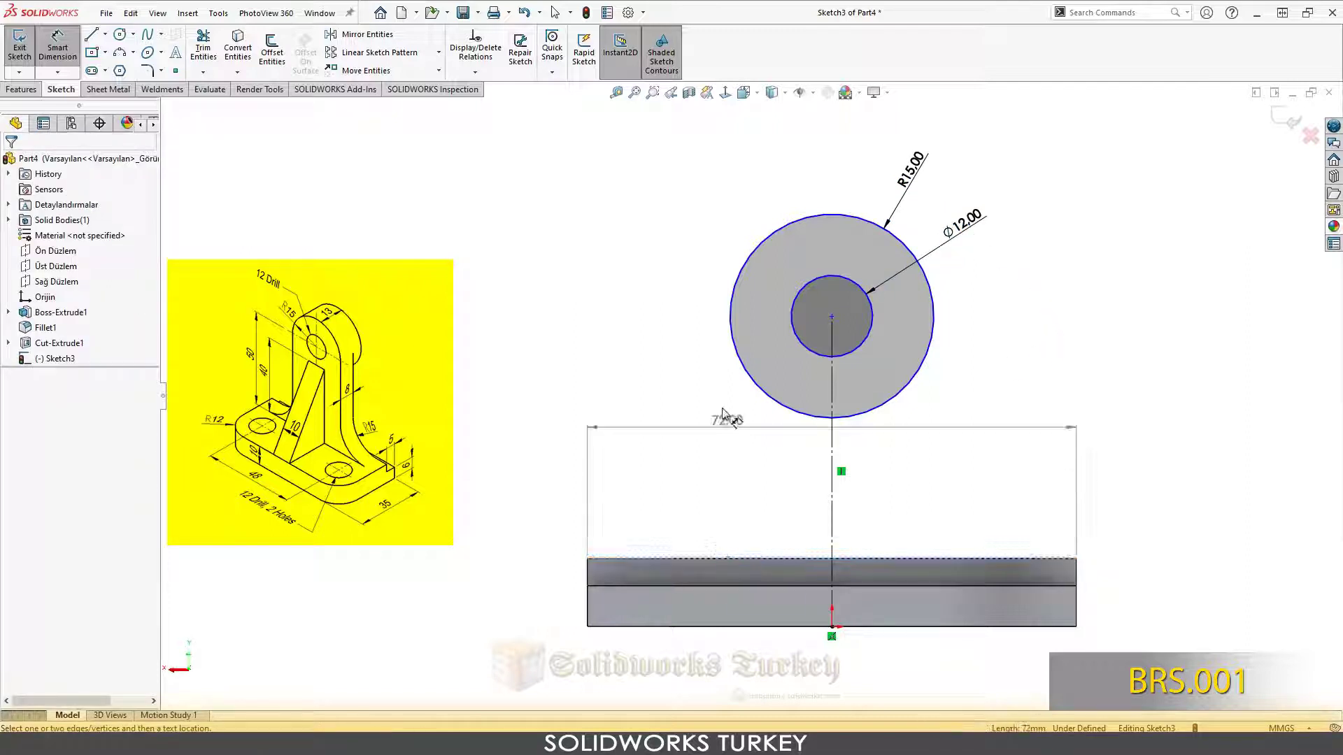
click(731, 329)
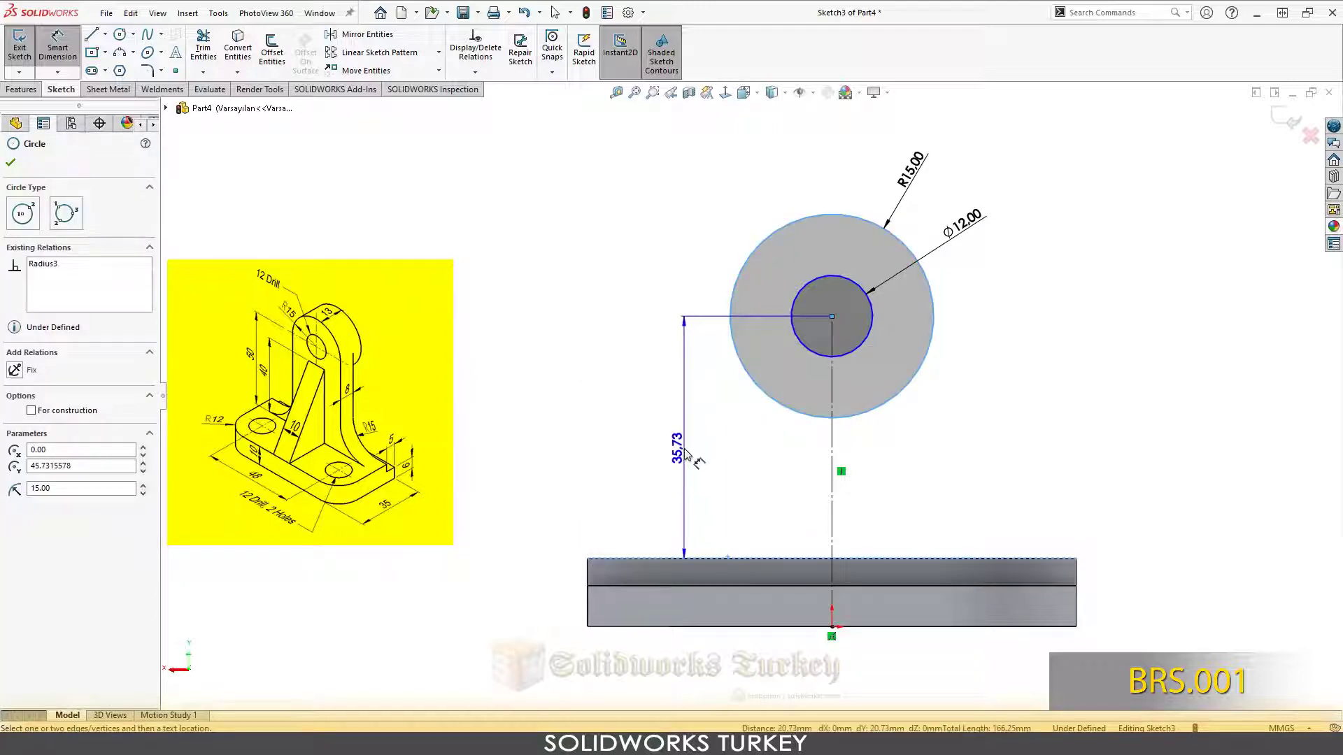
click(686, 445)
text(50)
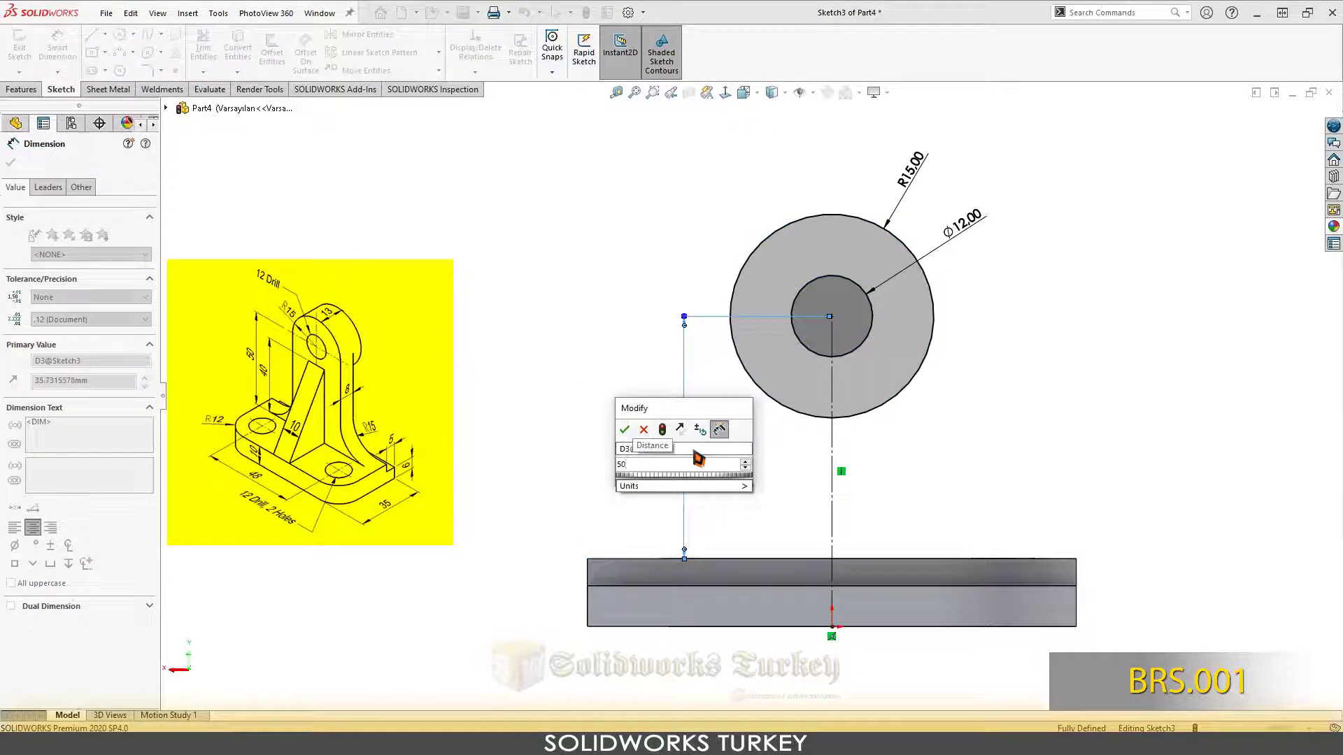
key(Return)
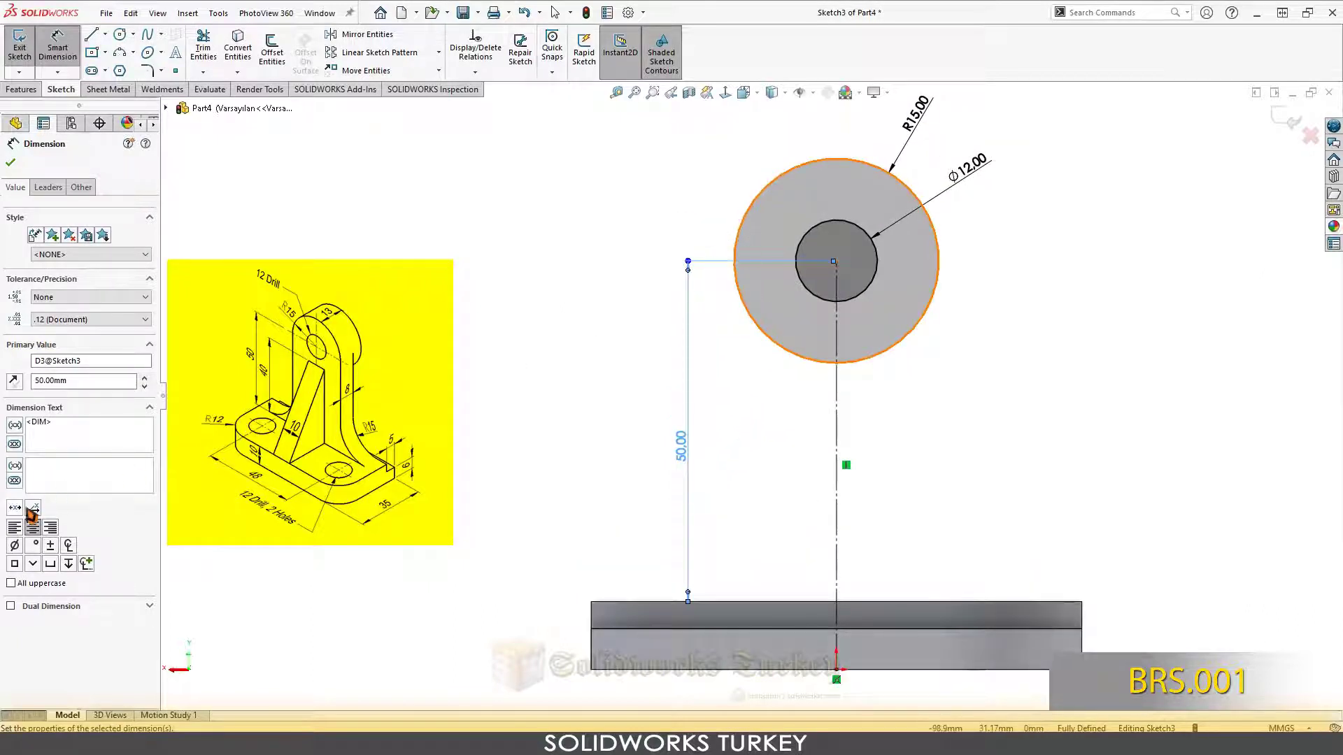
click(991, 429)
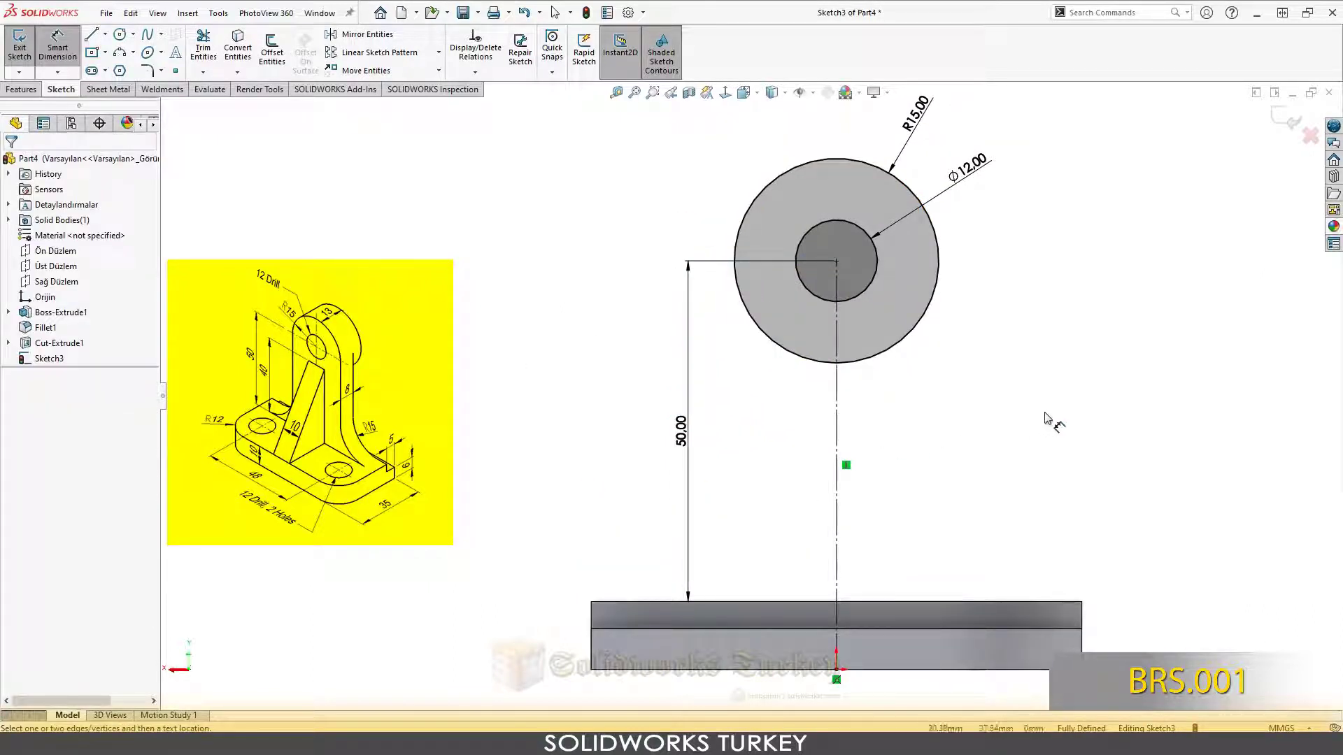
key(l)
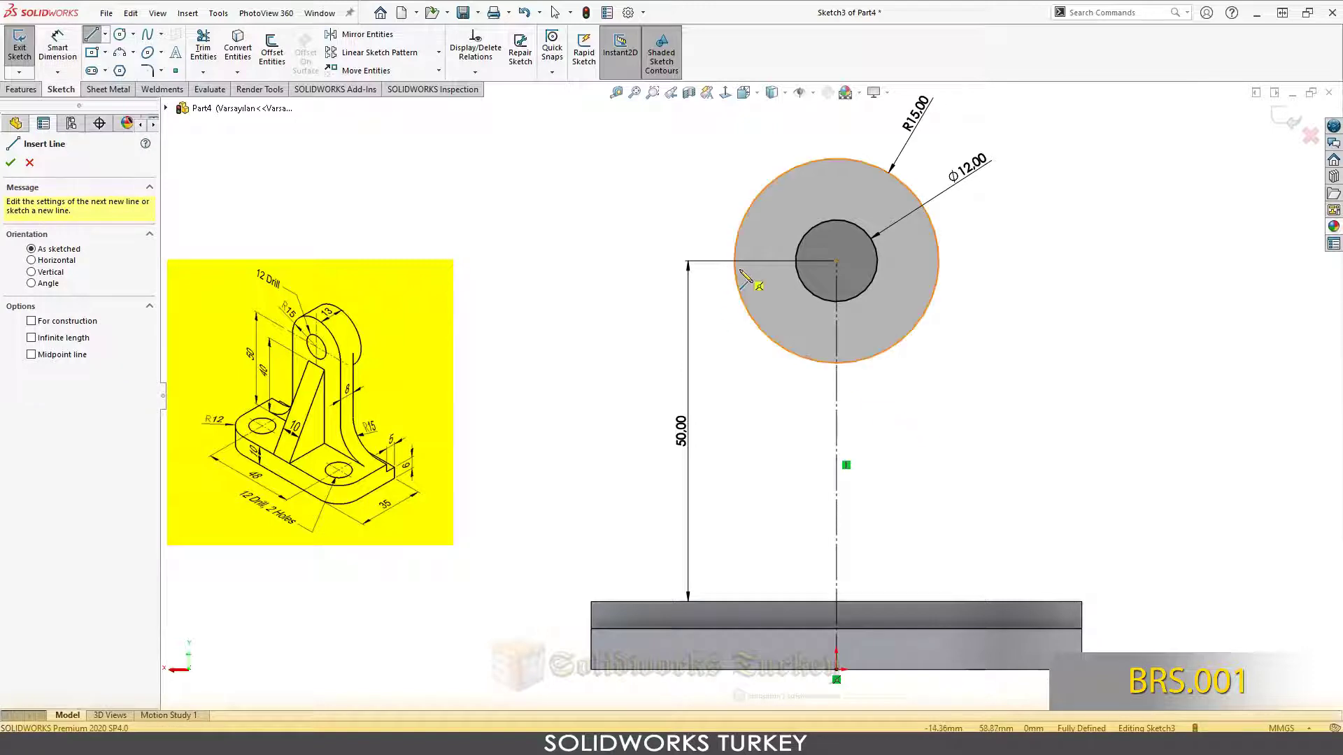
- Draw vertical lines from the R15 circle's left and right sides down to the base's top edge
click(734, 263)
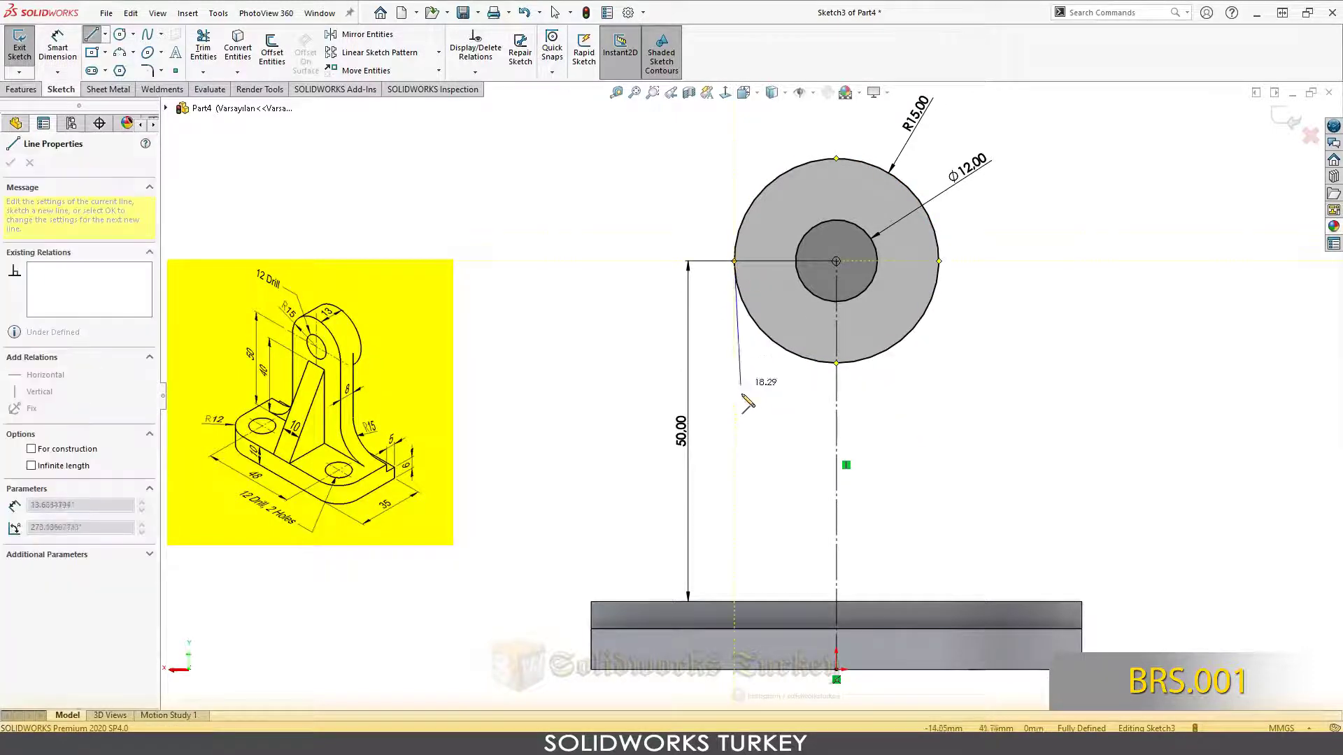
click(735, 602)
key(Escape)
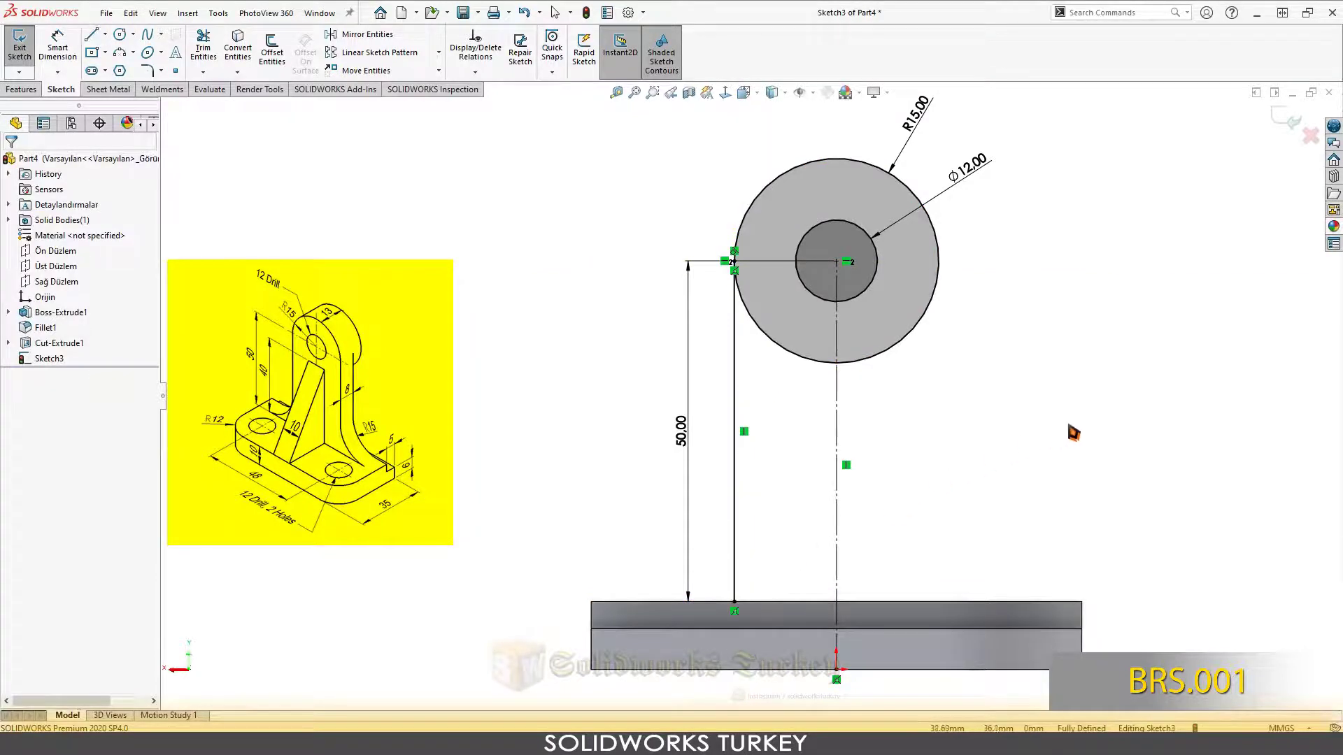
right_drag(1074, 434, 1014, 427)
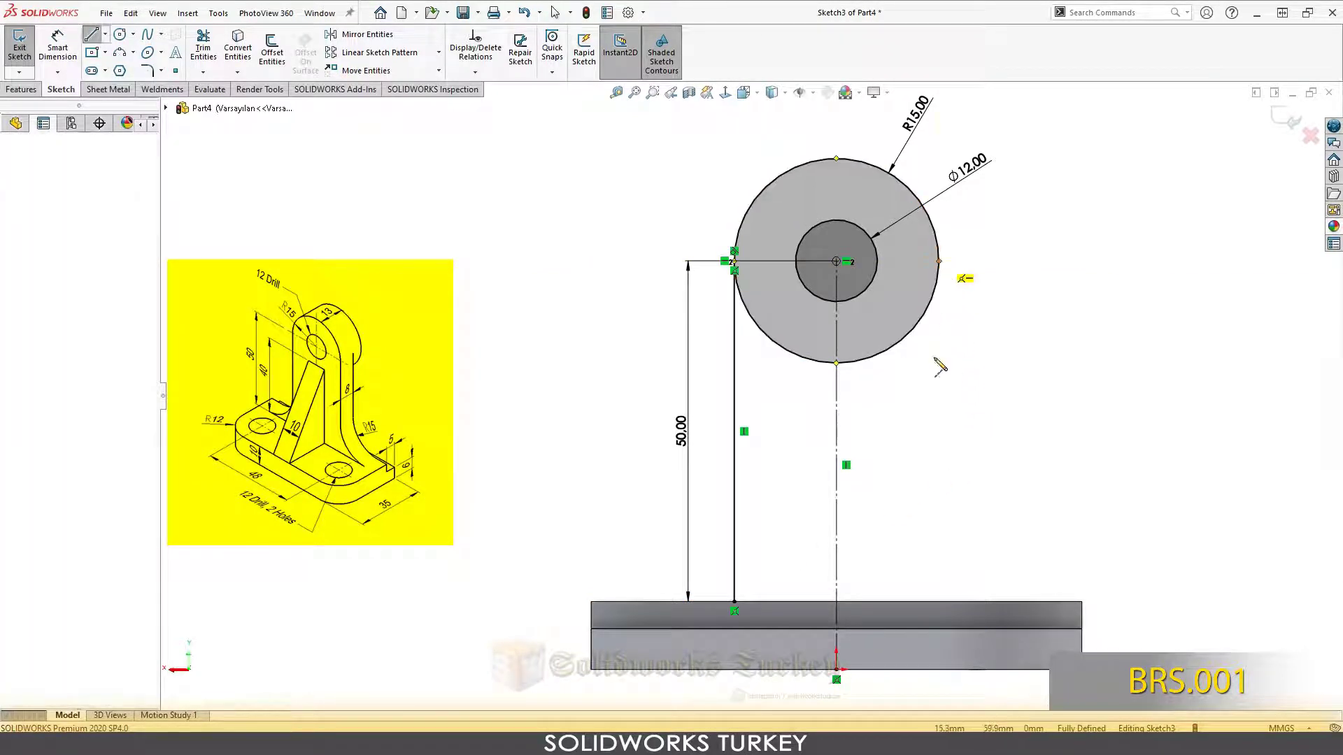
click(938, 261)
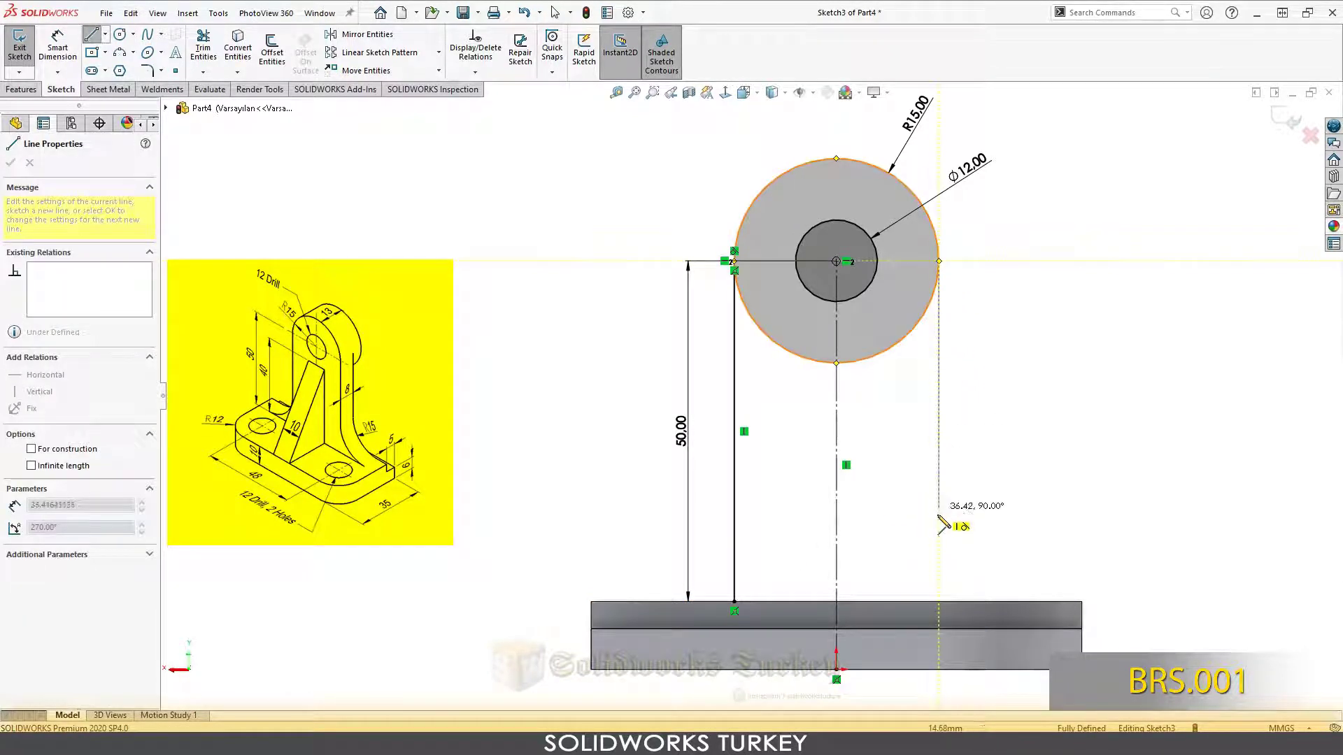
click(939, 601)
key(Escape)
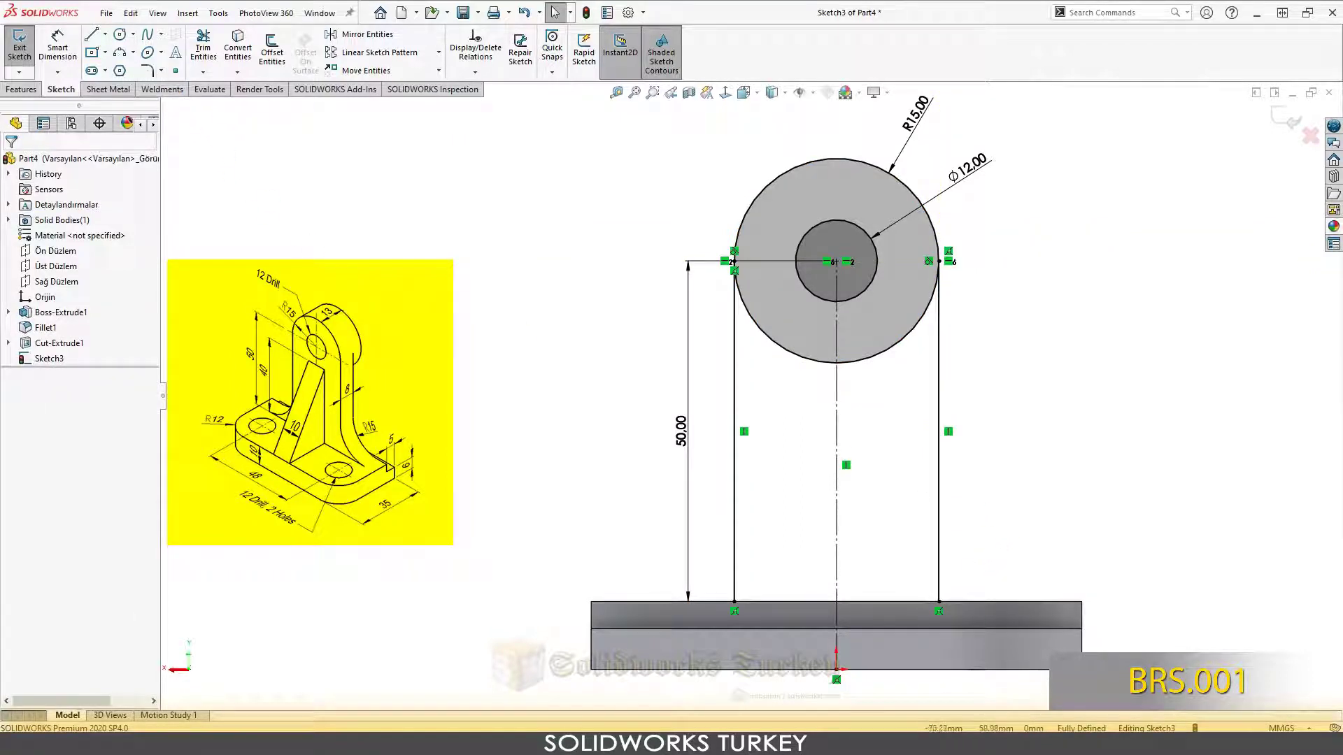
right_drag(357, 224, 353, 196)
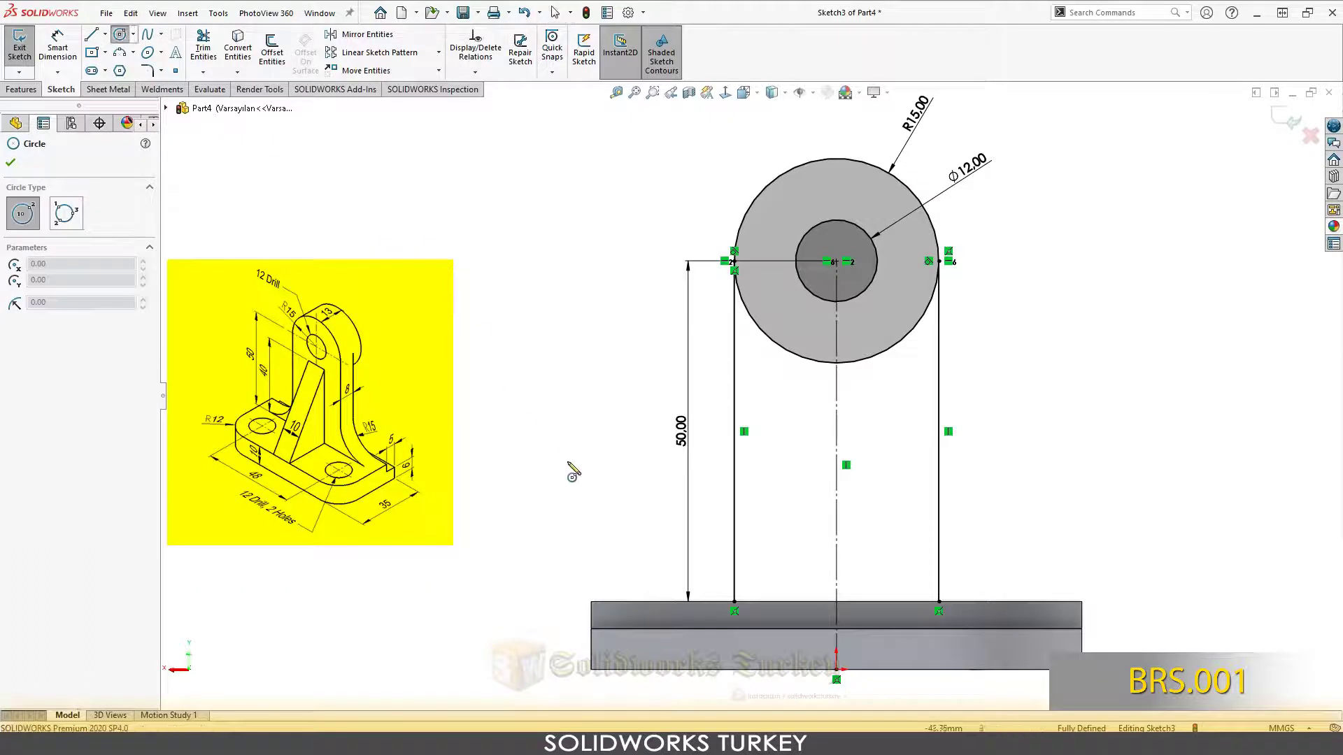
- Draw a circle at the lower left, tangent to the left upright line and the base's top edge
drag(661, 514, 702, 559)
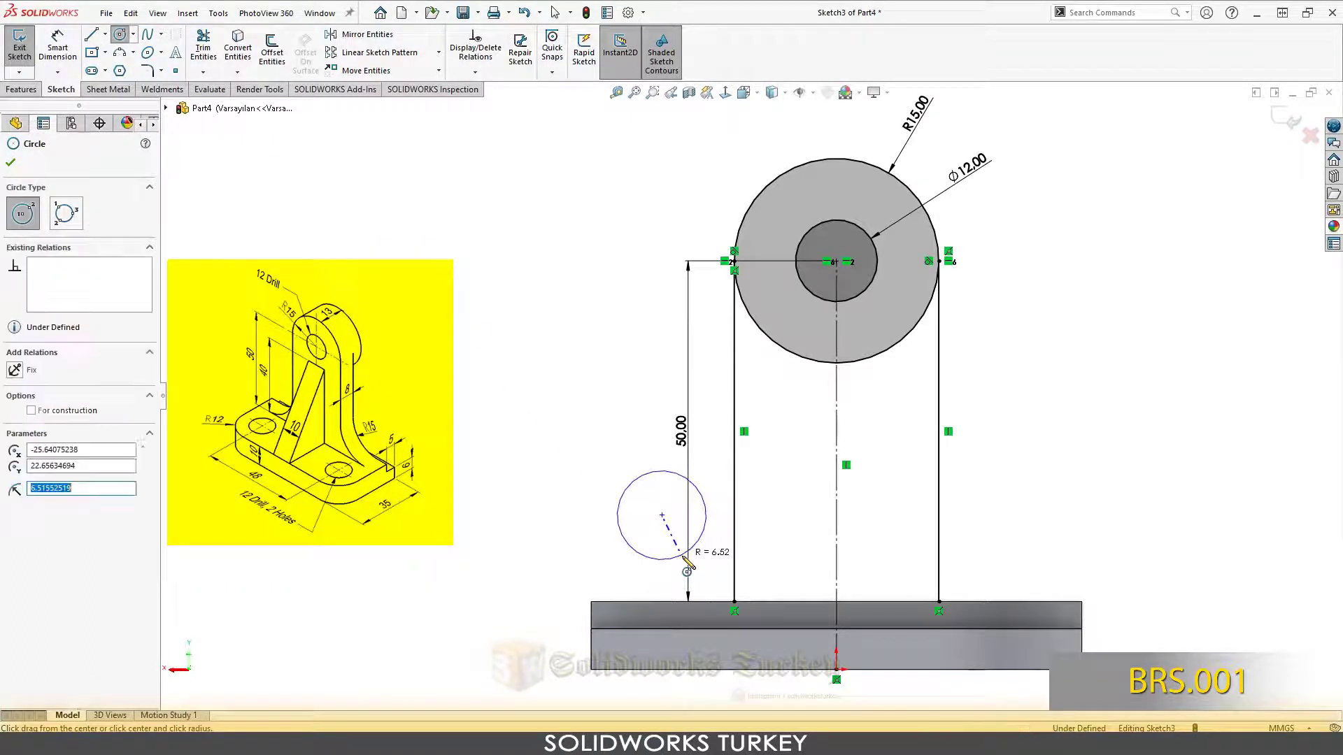
key(Escape)
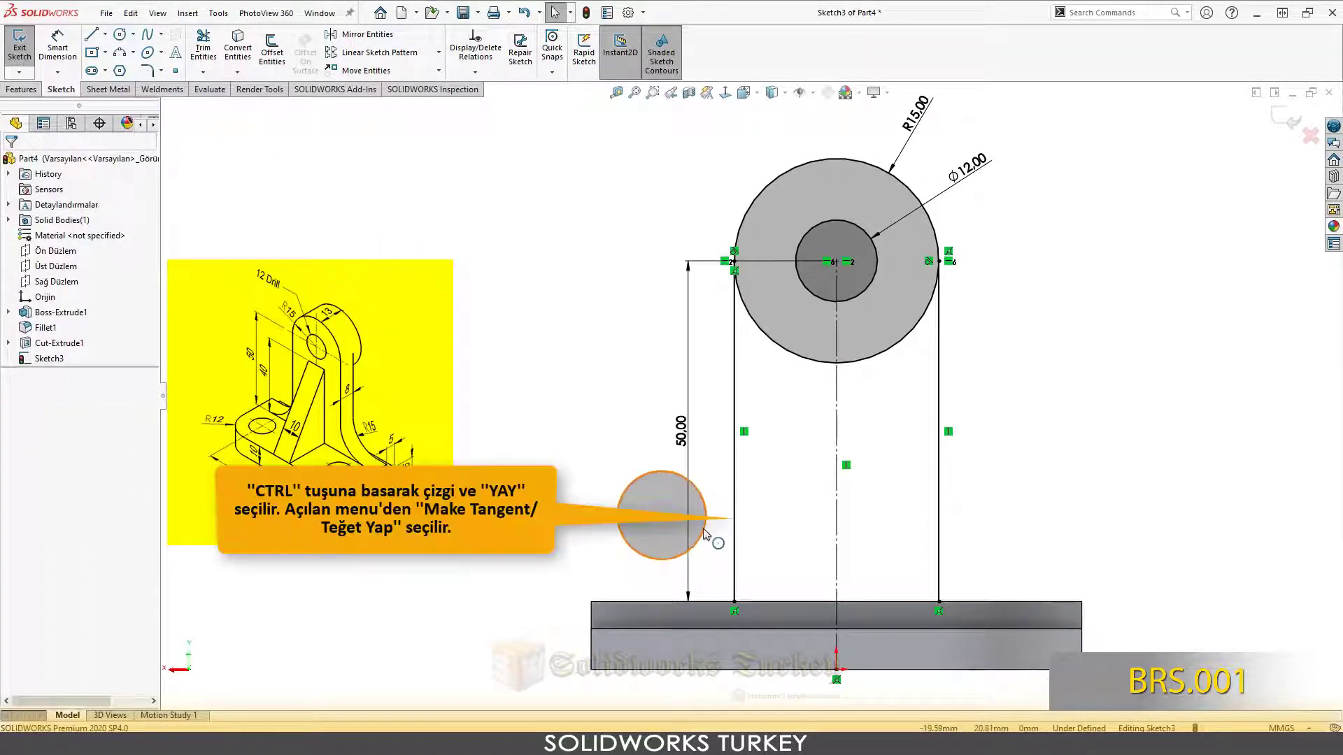
click(707, 533)
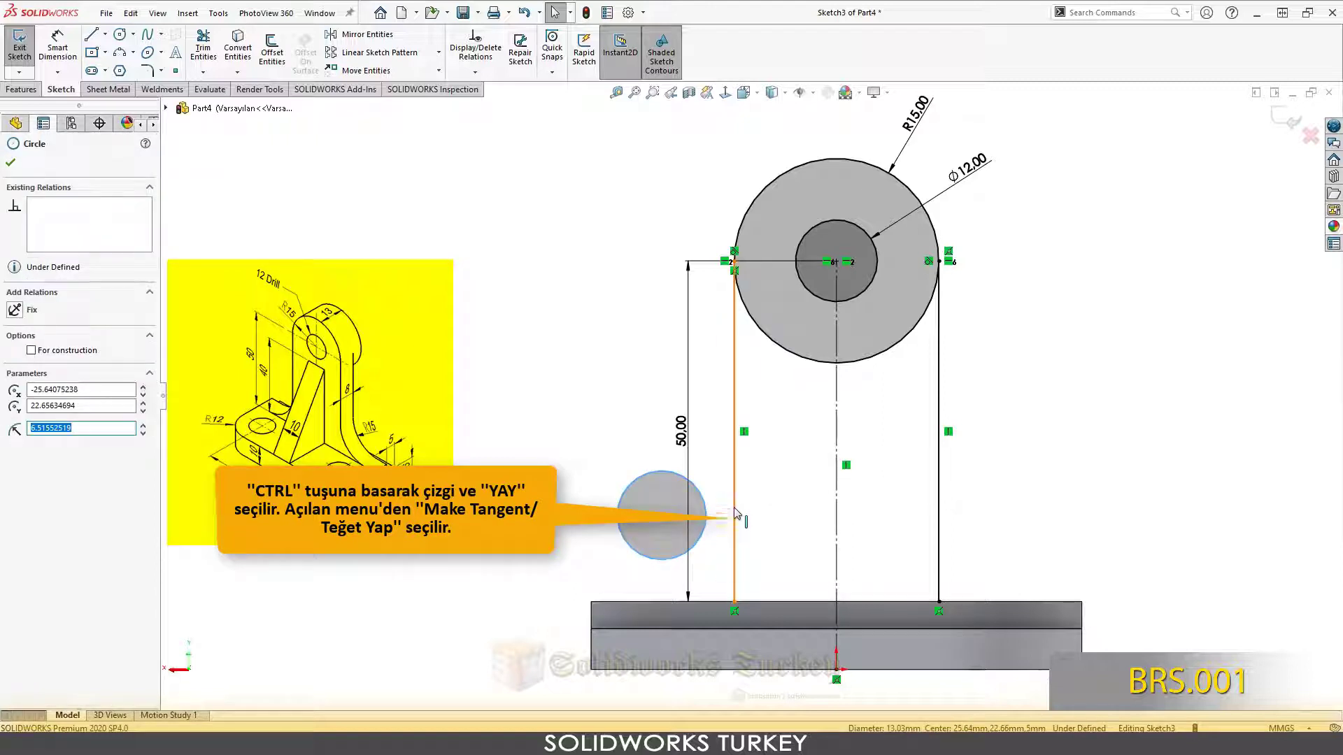
ctrl+click(735, 505)
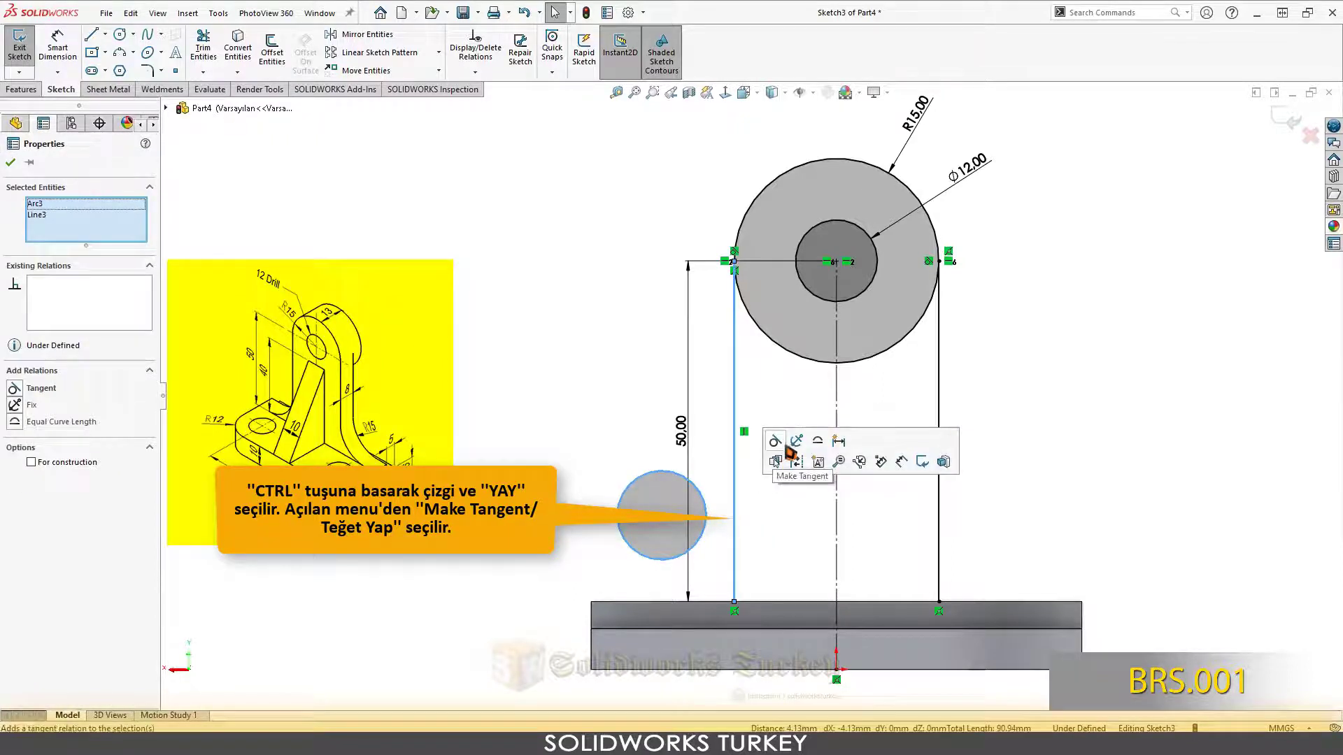
click(783, 448)
click(725, 559)
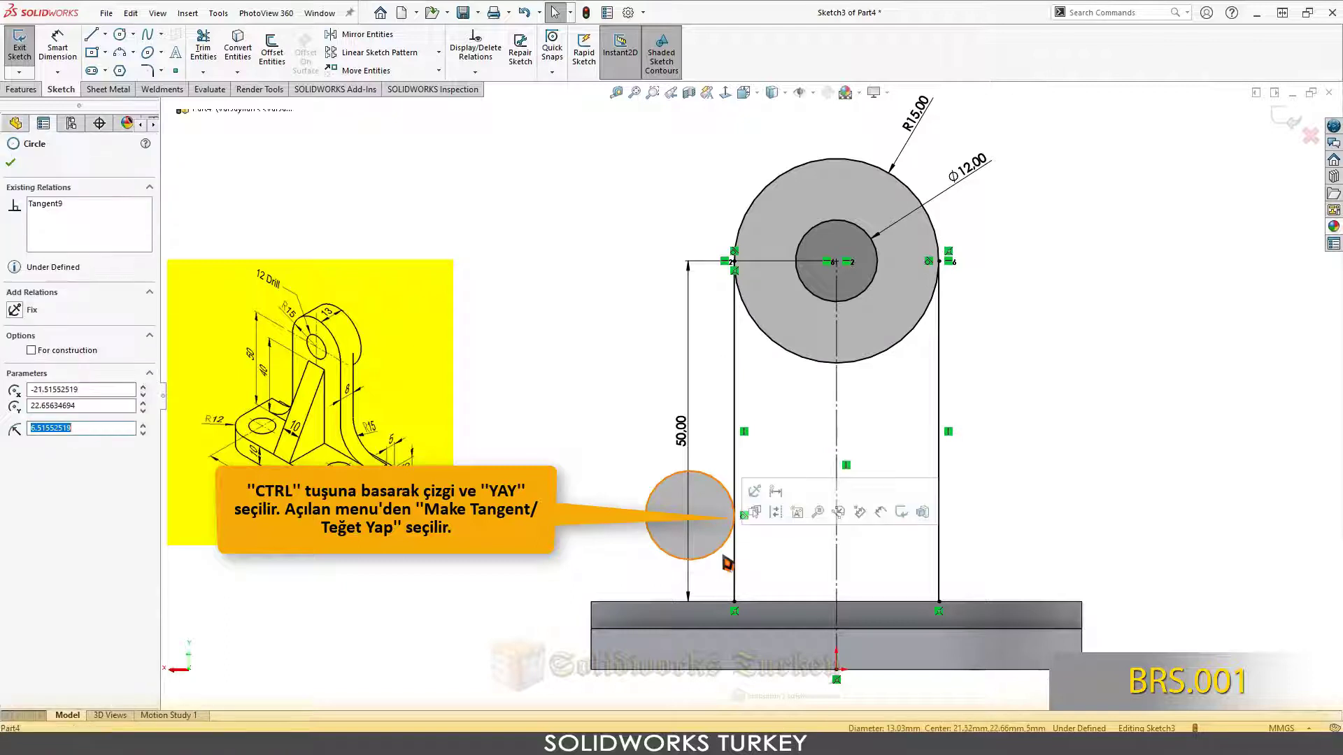
ctrl+click(705, 603)
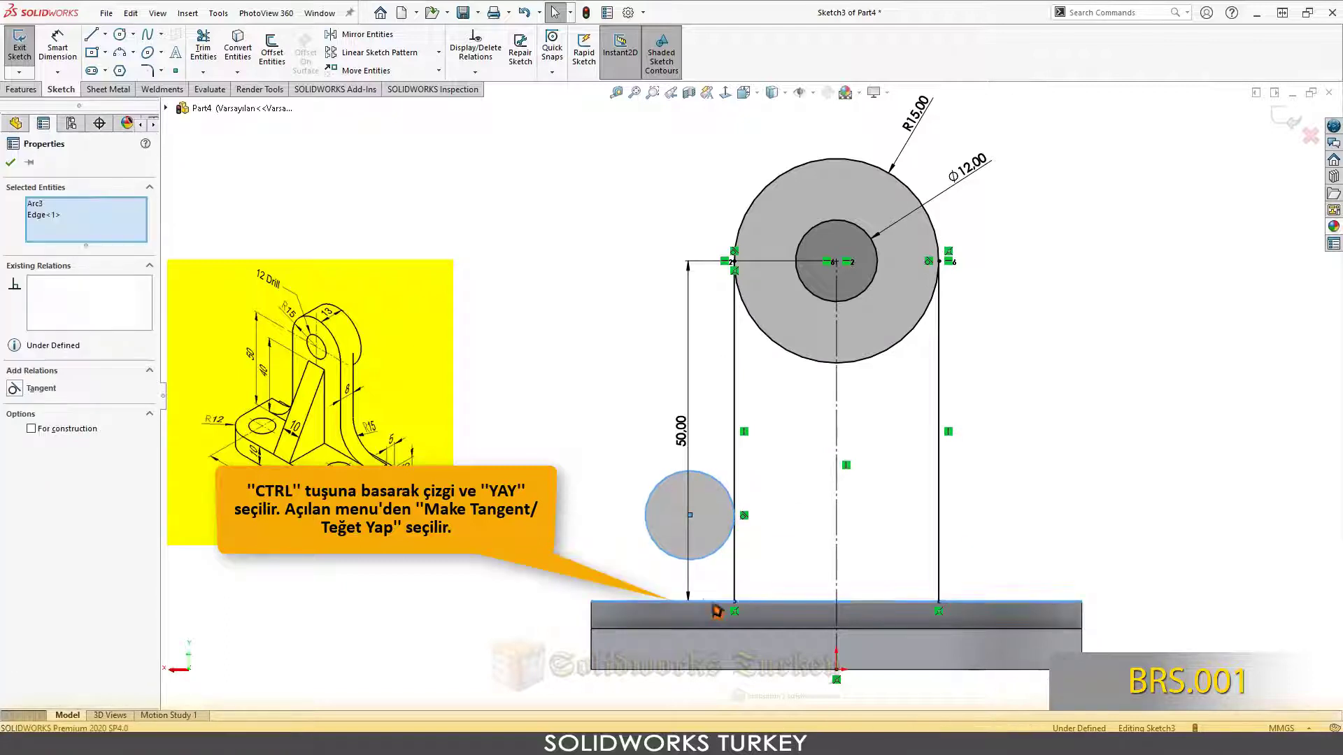
click(752, 542)
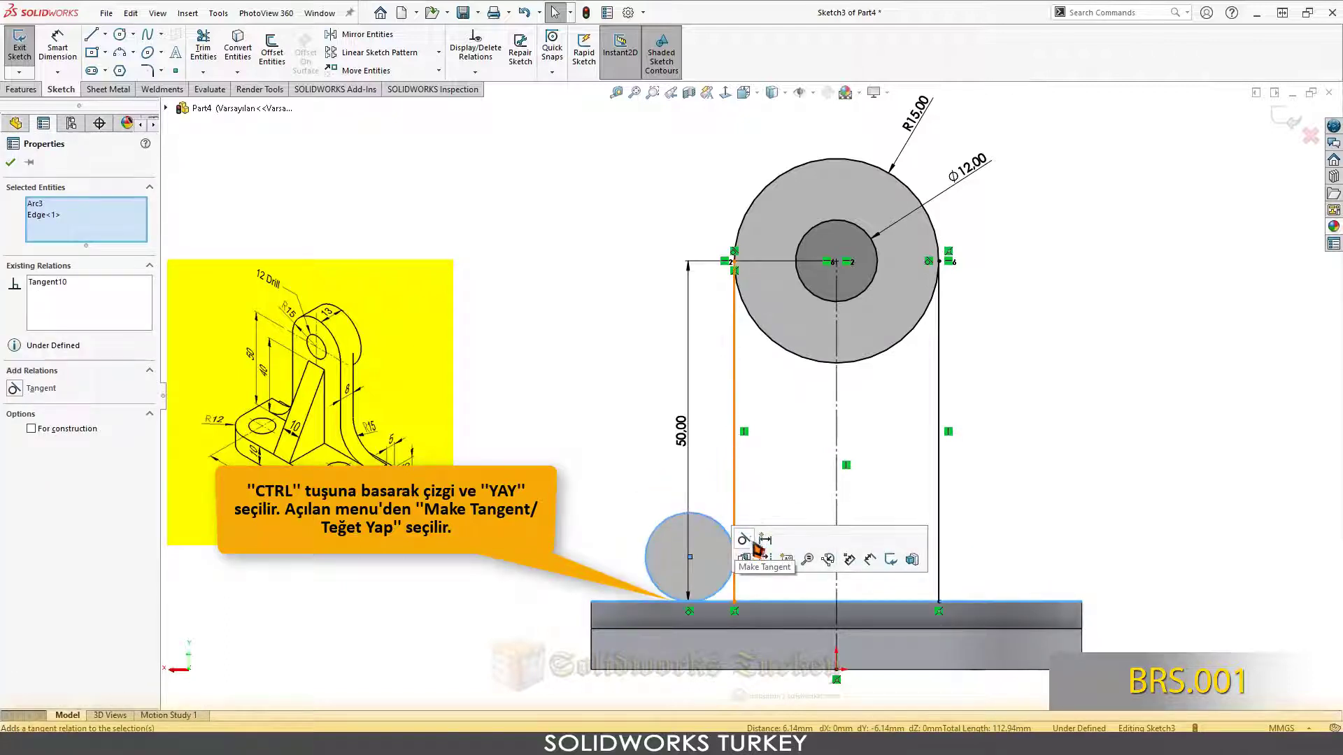
click(601, 502)
- Dimension the circle to 30 mm diameter and display it as radius R15.00
right_drag(606, 521, 595, 465)
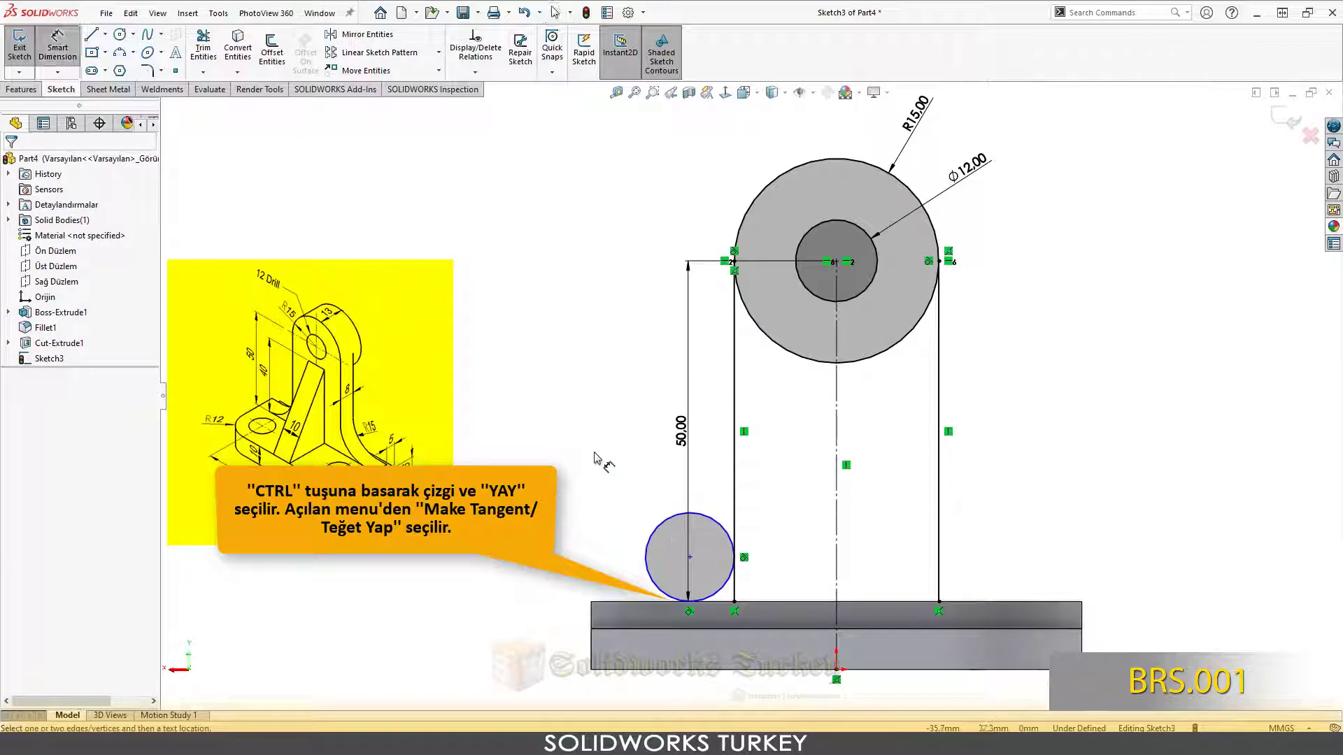
click(657, 534)
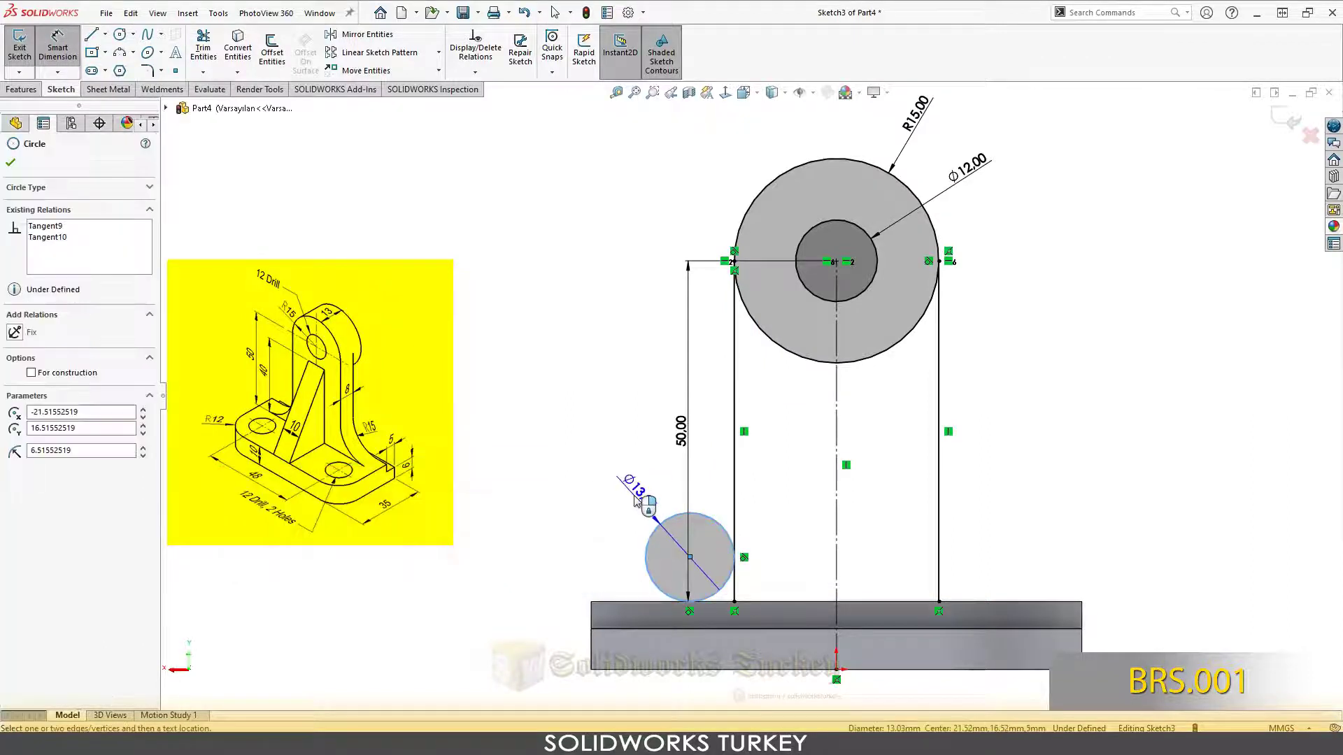
click(640, 533)
text(30)
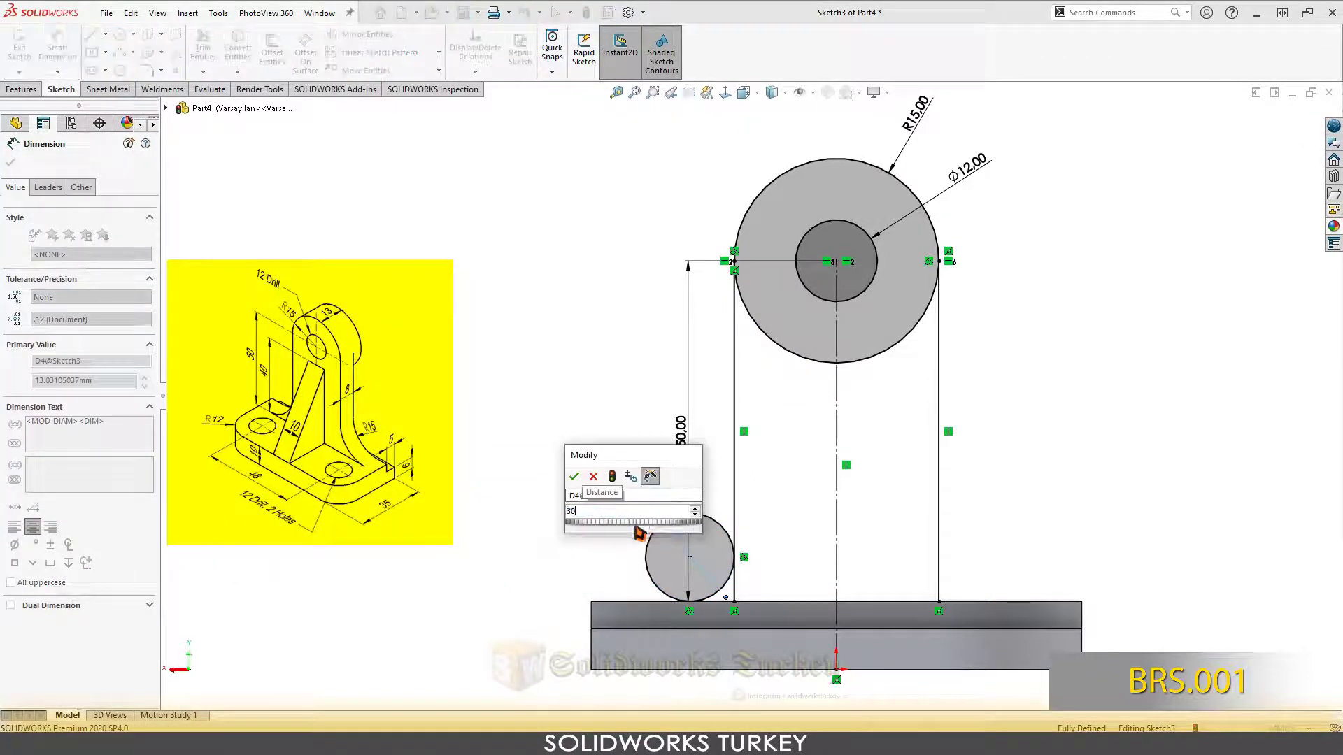
key(Return)
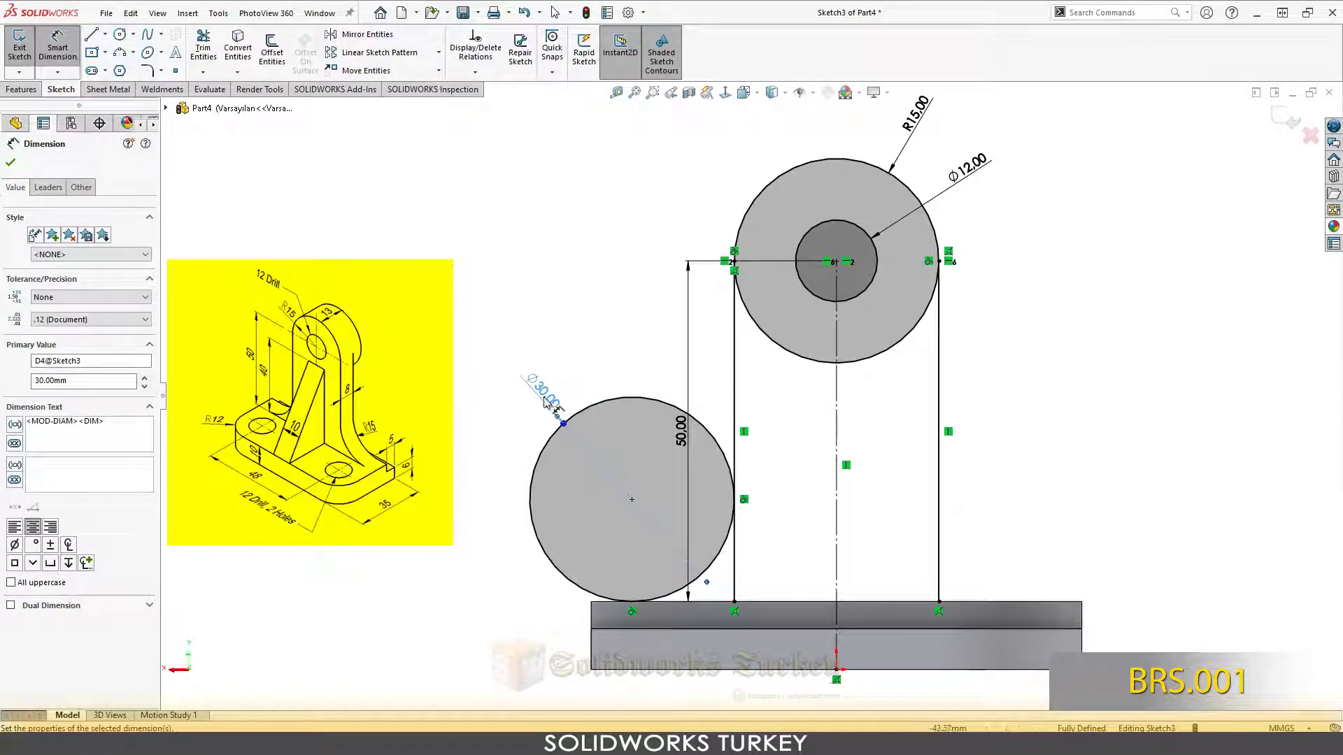
drag(546, 400, 648, 357)
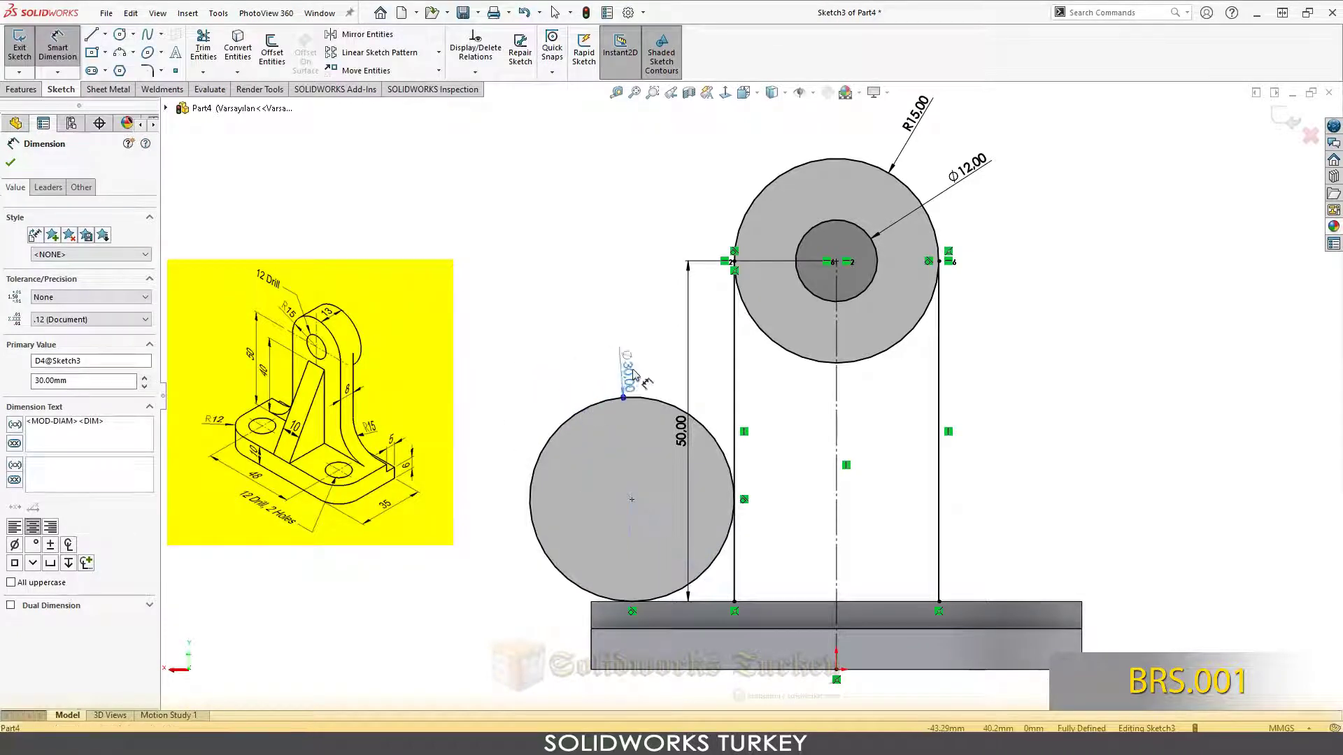
click(51, 188)
click(59, 279)
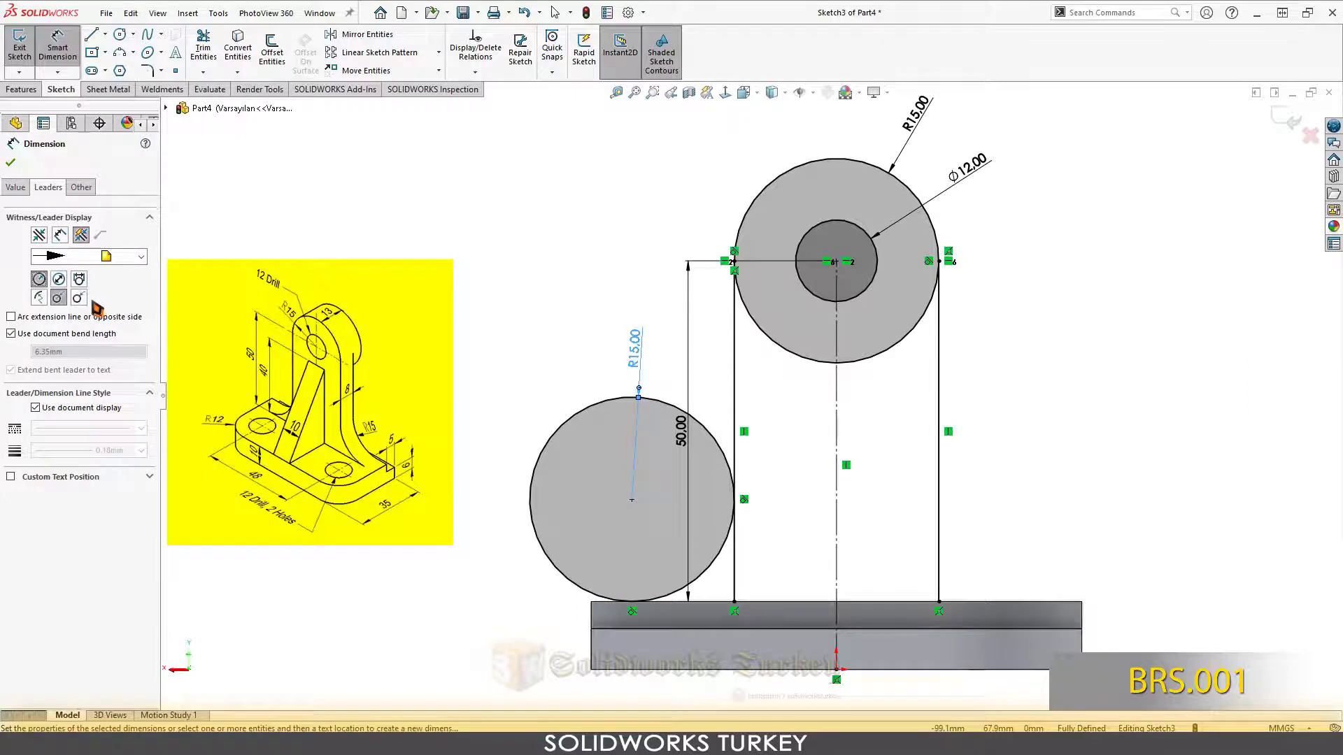
click(79, 297)
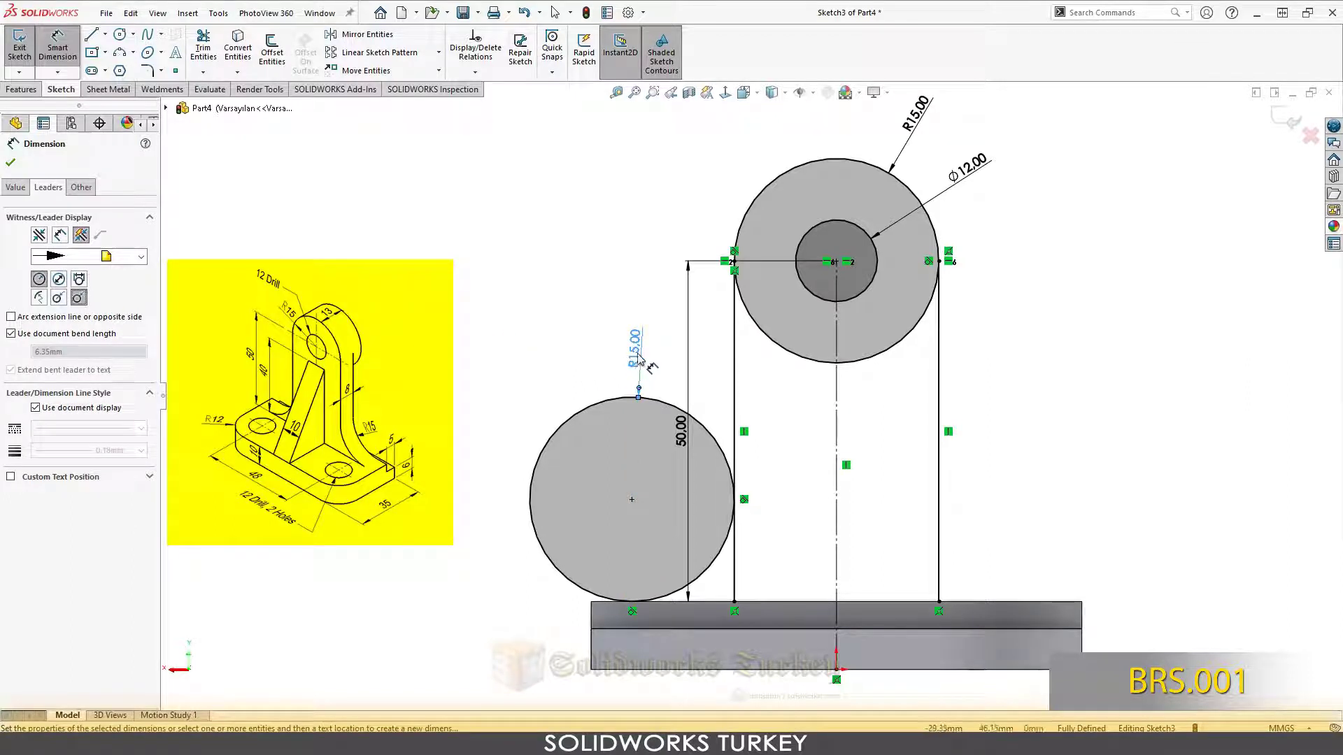
drag(639, 358, 656, 336)
click(554, 349)
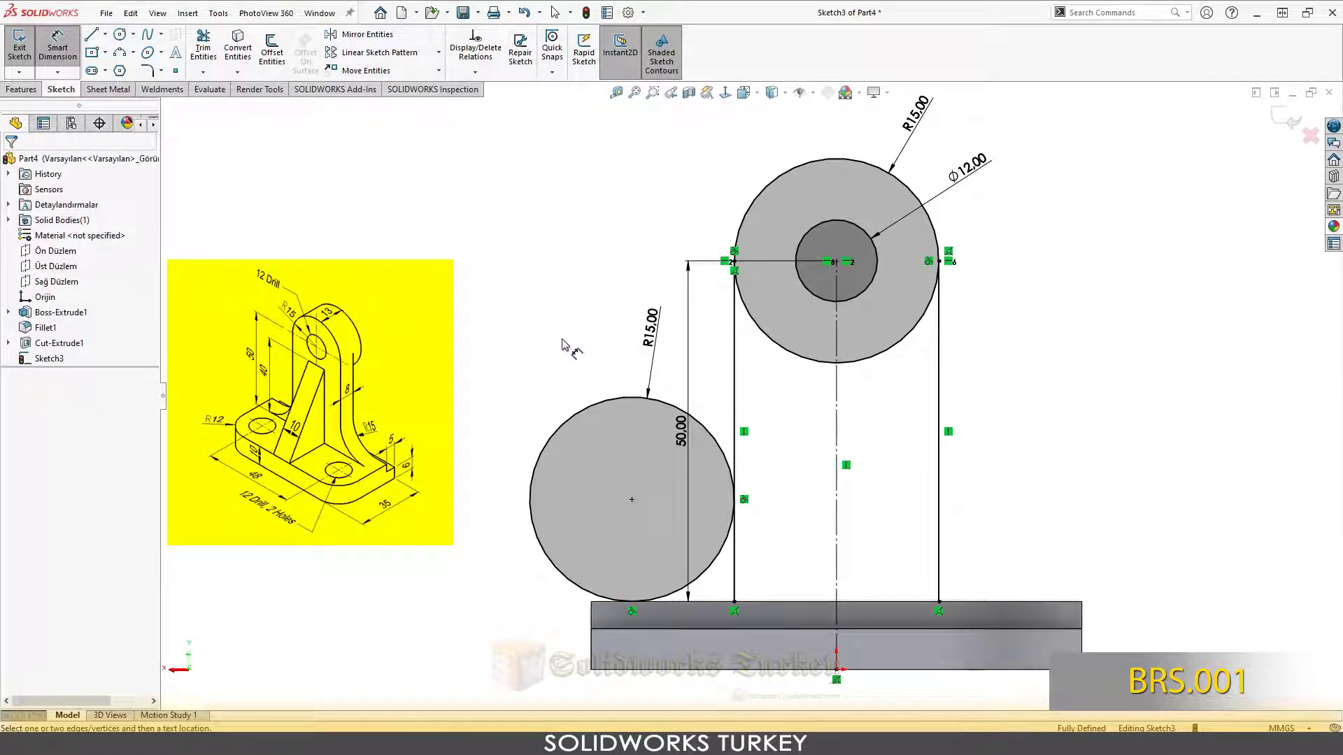
key(Escape)
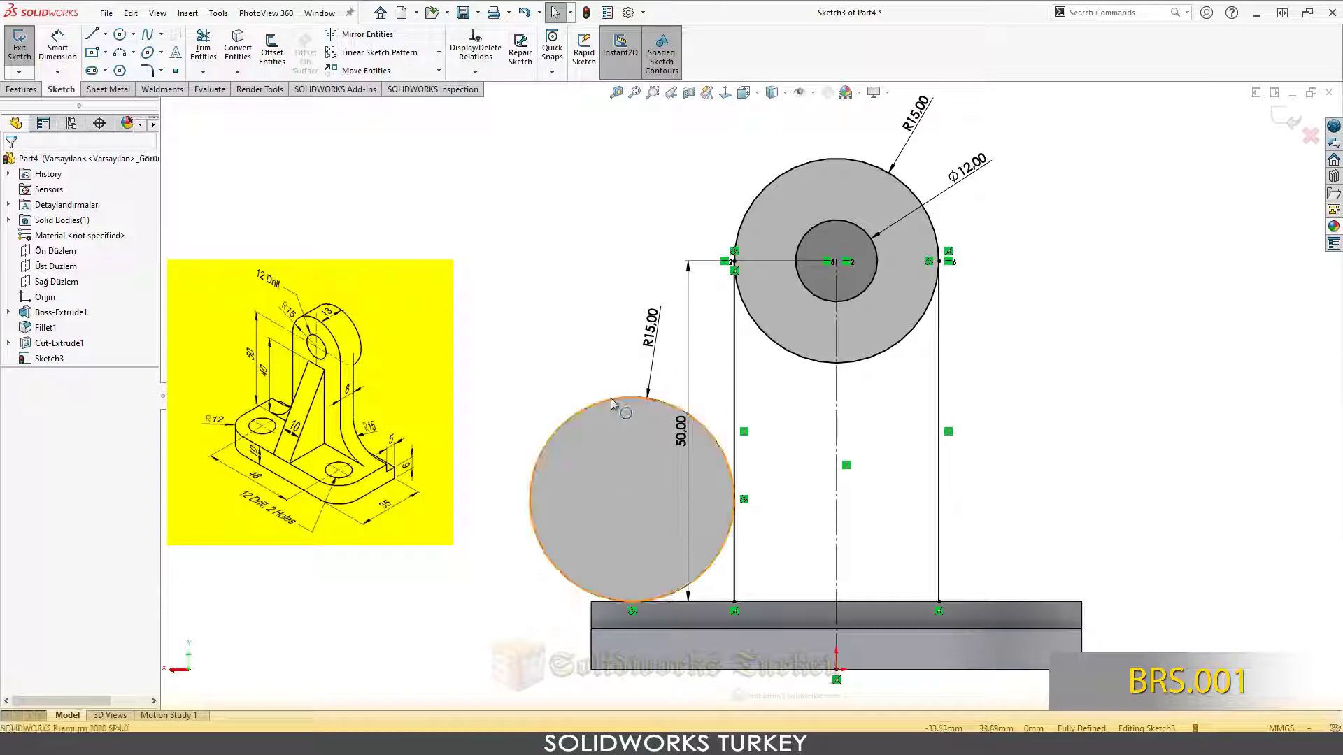
- Mirror the R15 circle to the right side about the vertical centerline
click(611, 397)
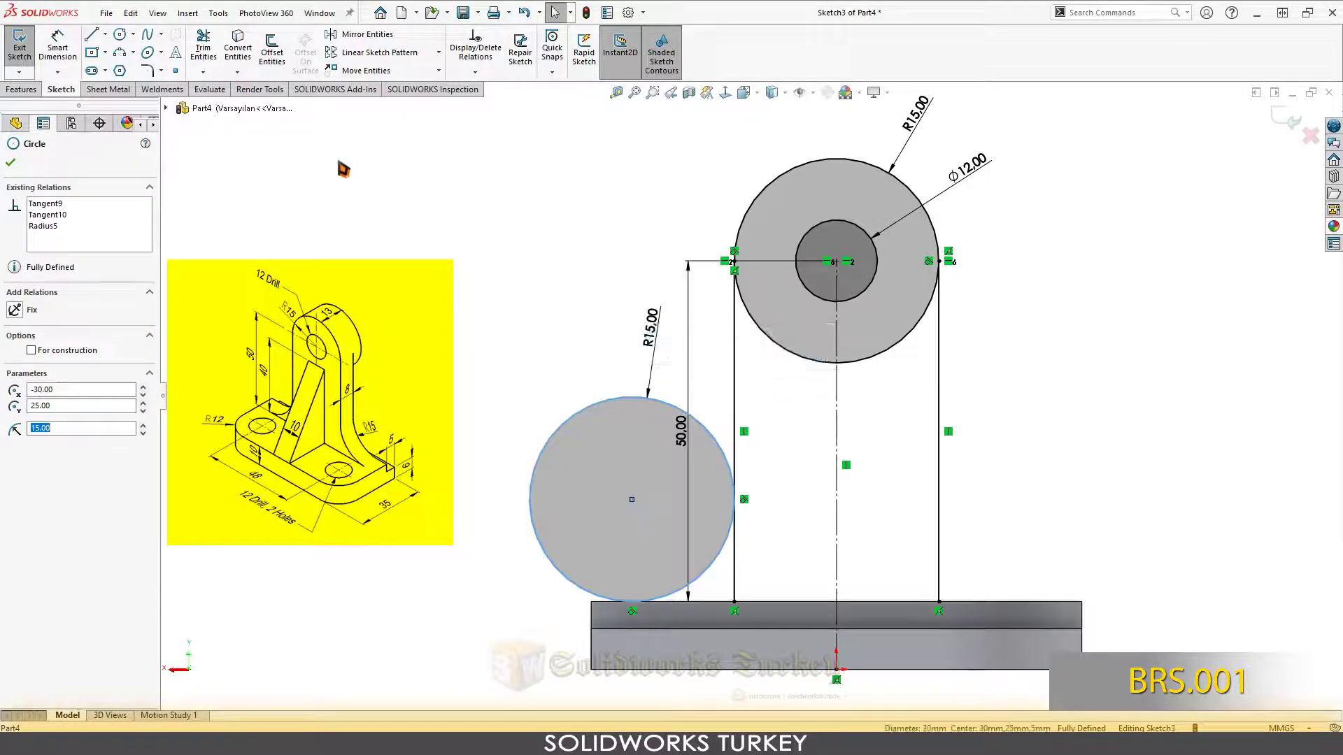
click(369, 39)
click(110, 340)
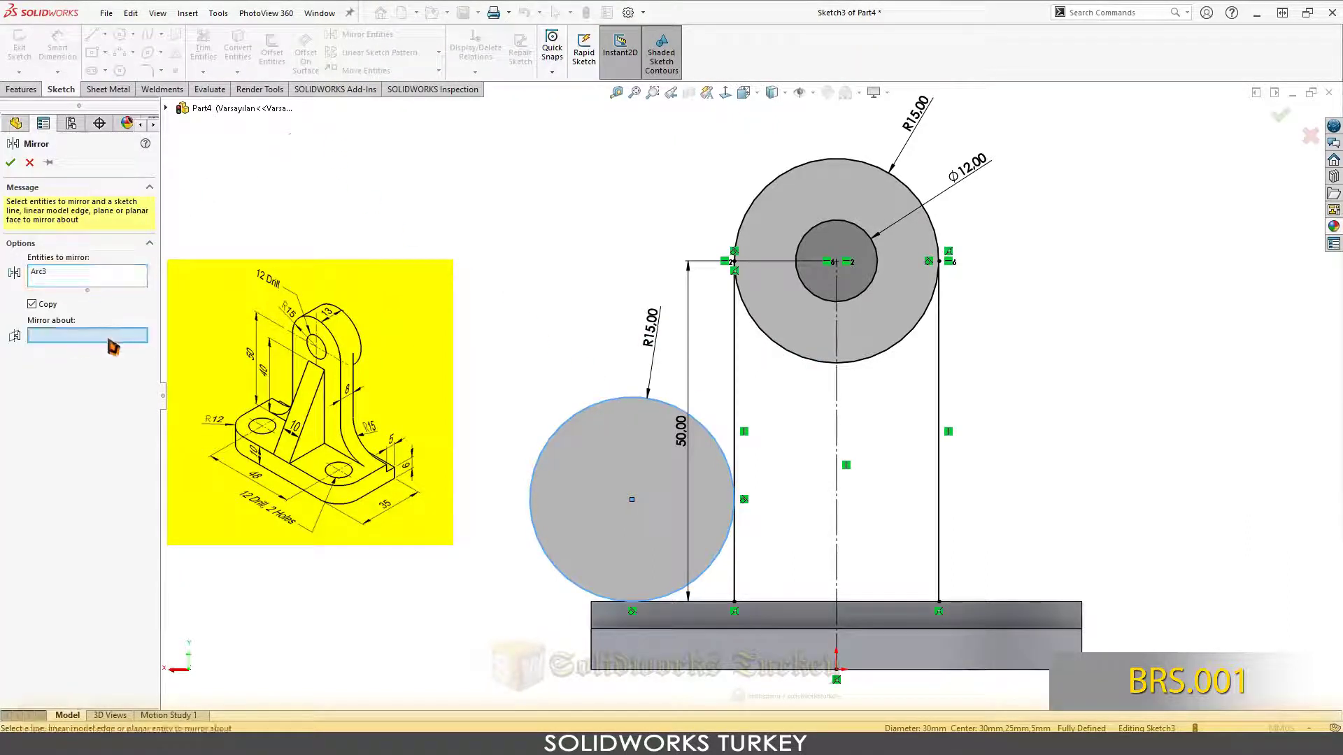
click(837, 417)
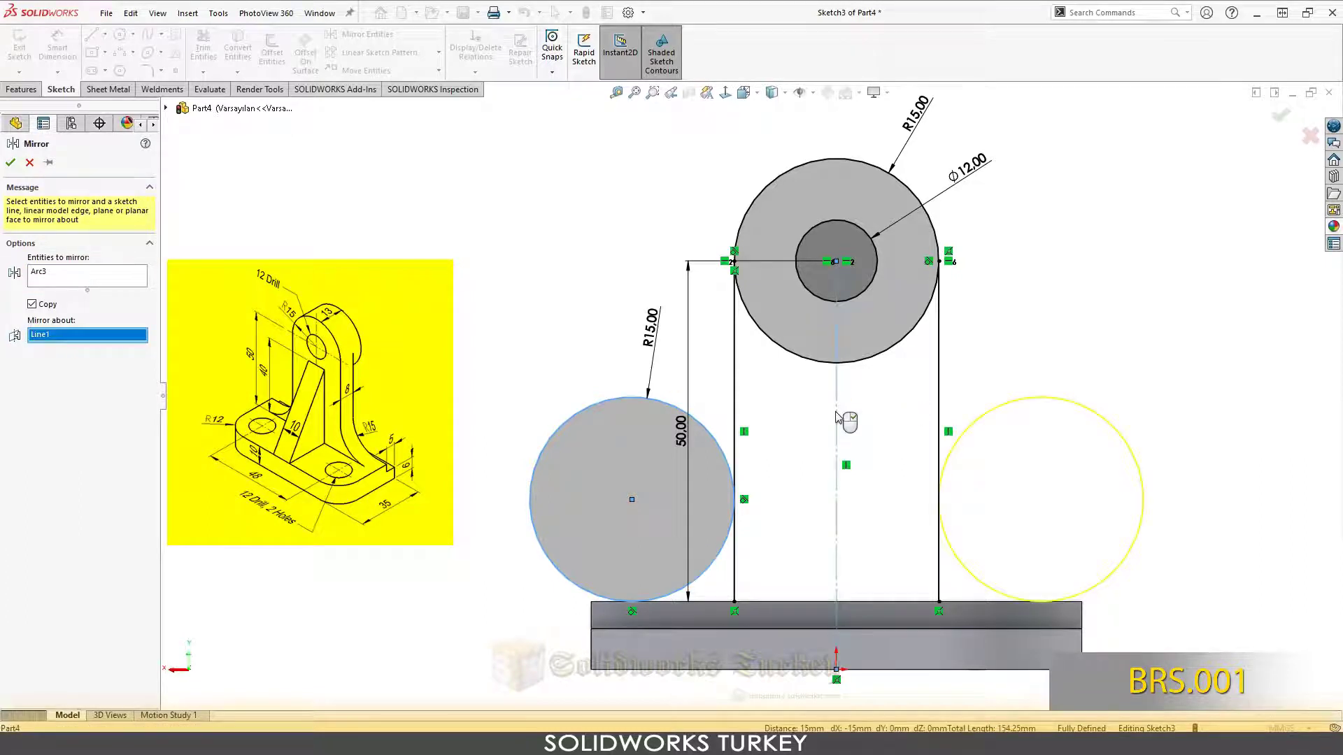
click(15, 165)
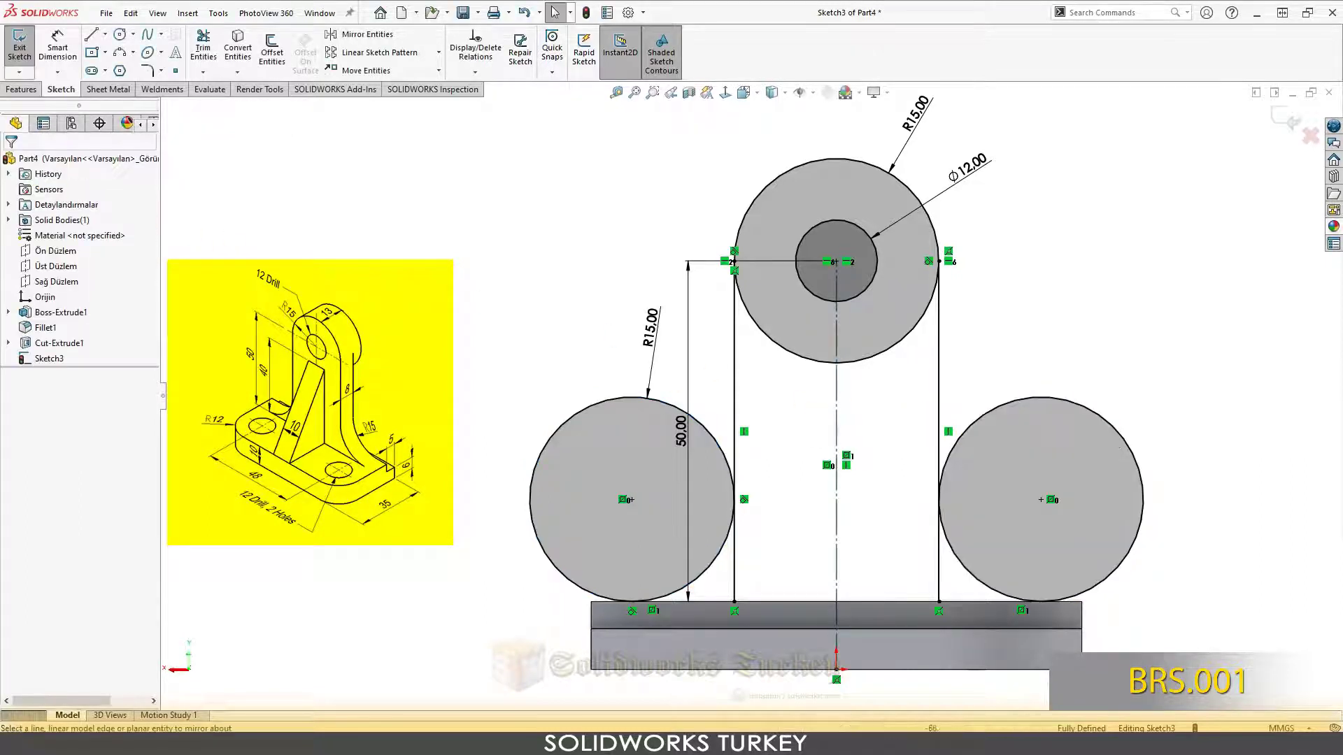
- Draw a line along the base's top edge from its left corner to its right corner
right_drag(474, 333, 524, 334)
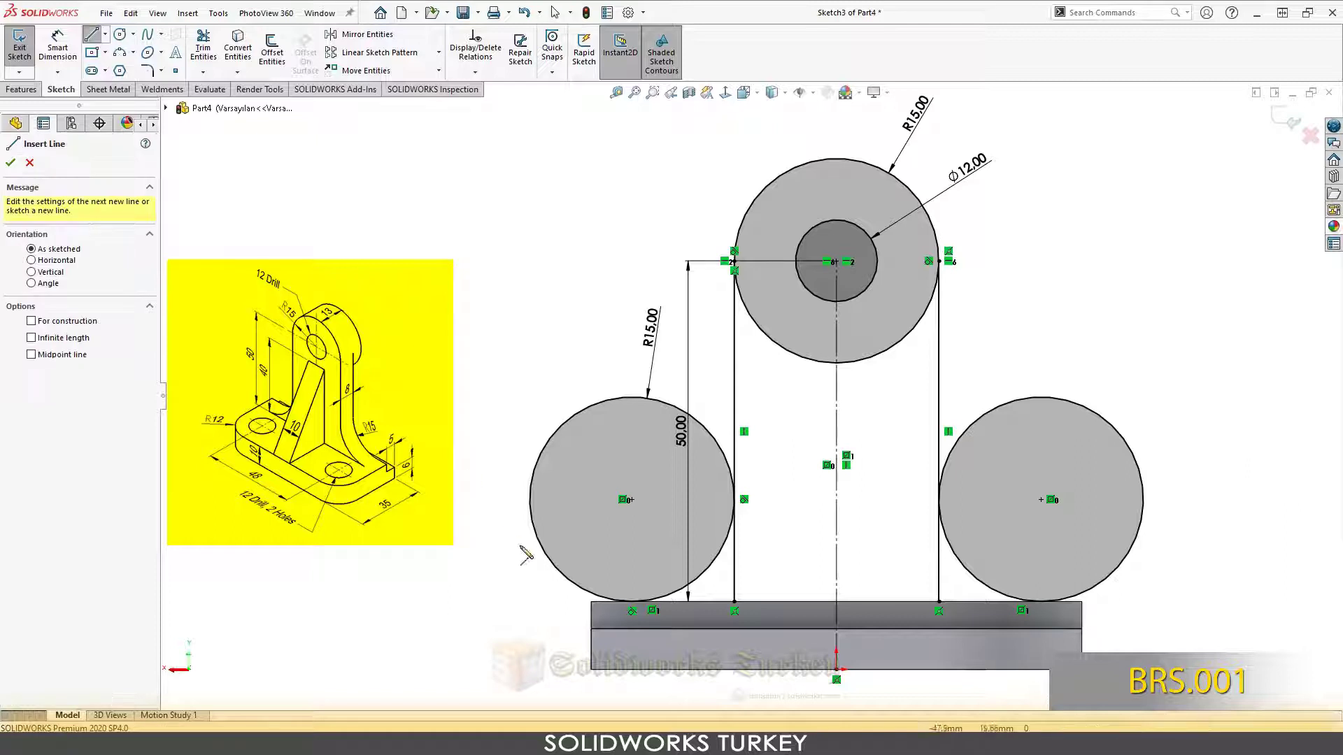
click(592, 603)
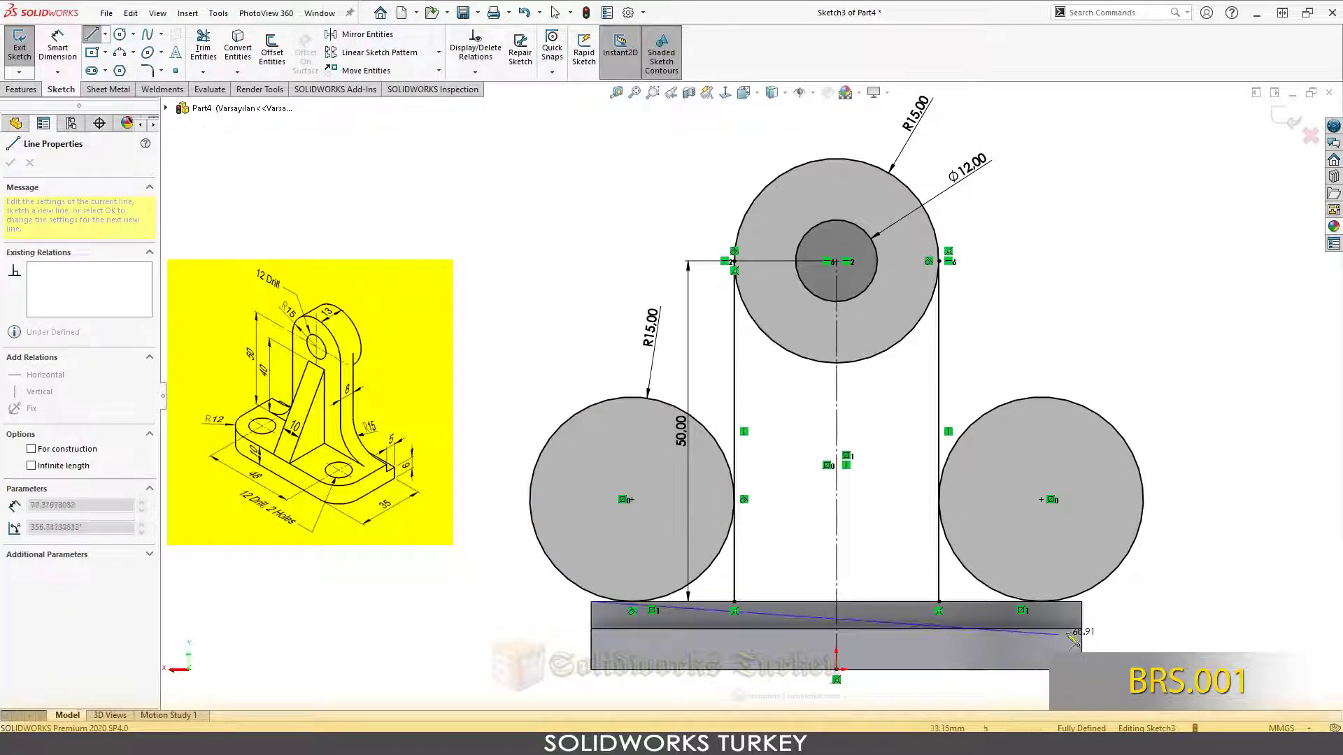
click(1082, 603)
right_click(1082, 602)
click(1088, 597)
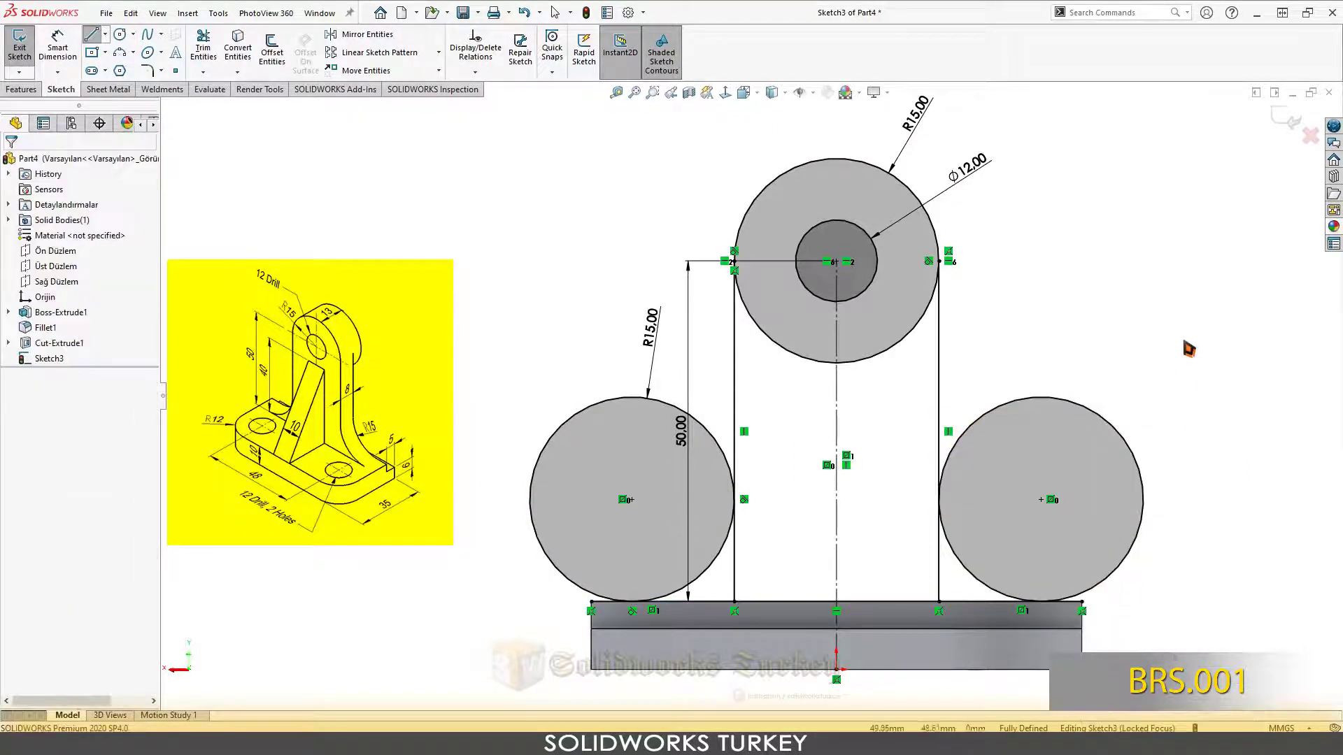
- Trim away most of both R15 circles and the upright line's stub below the fillet arc
click(210, 47)
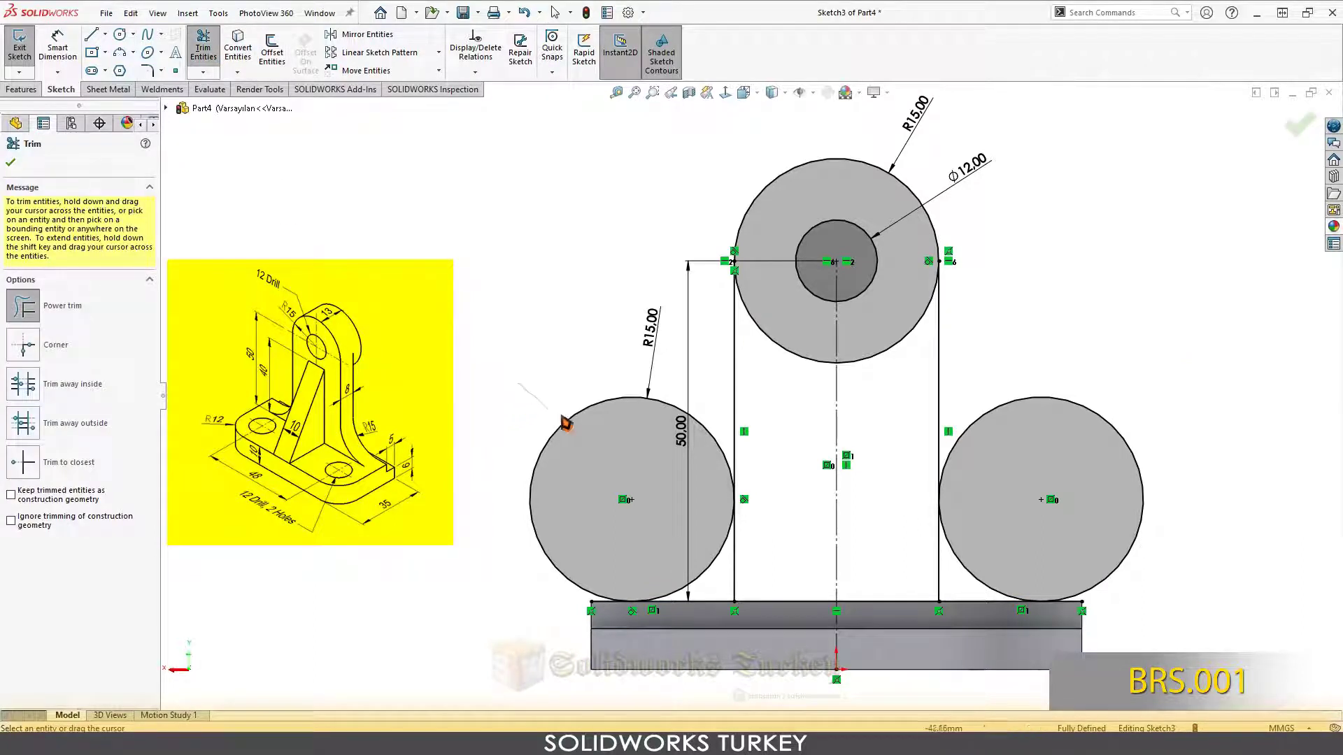
drag(566, 423, 593, 455)
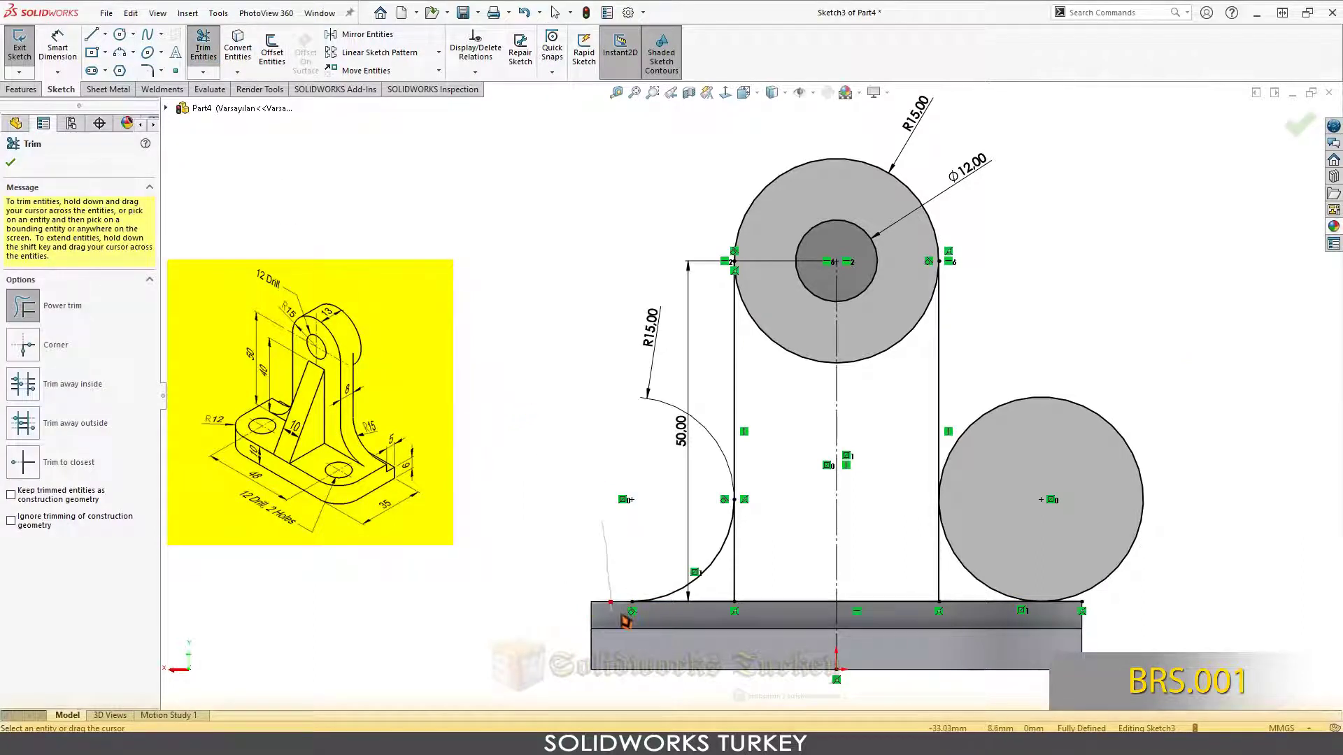
drag(1165, 505, 1086, 598)
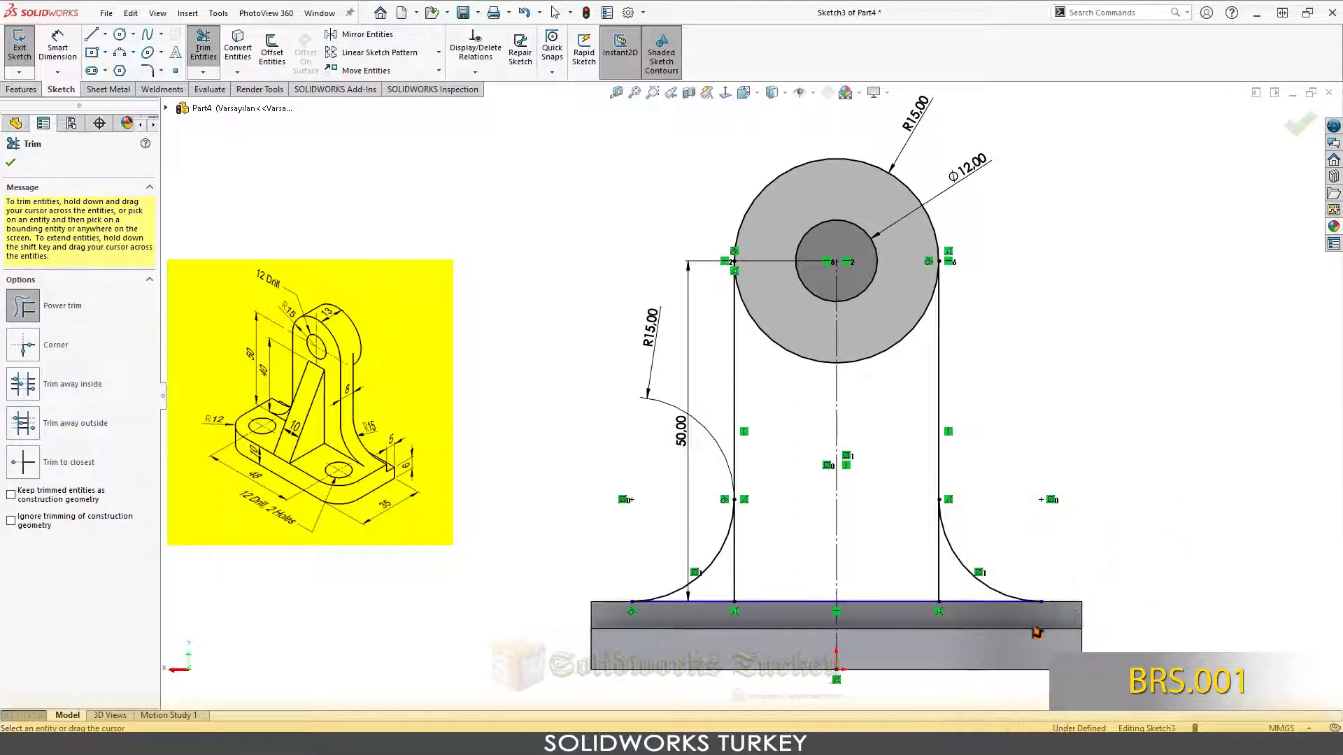
drag(773, 561, 740, 581)
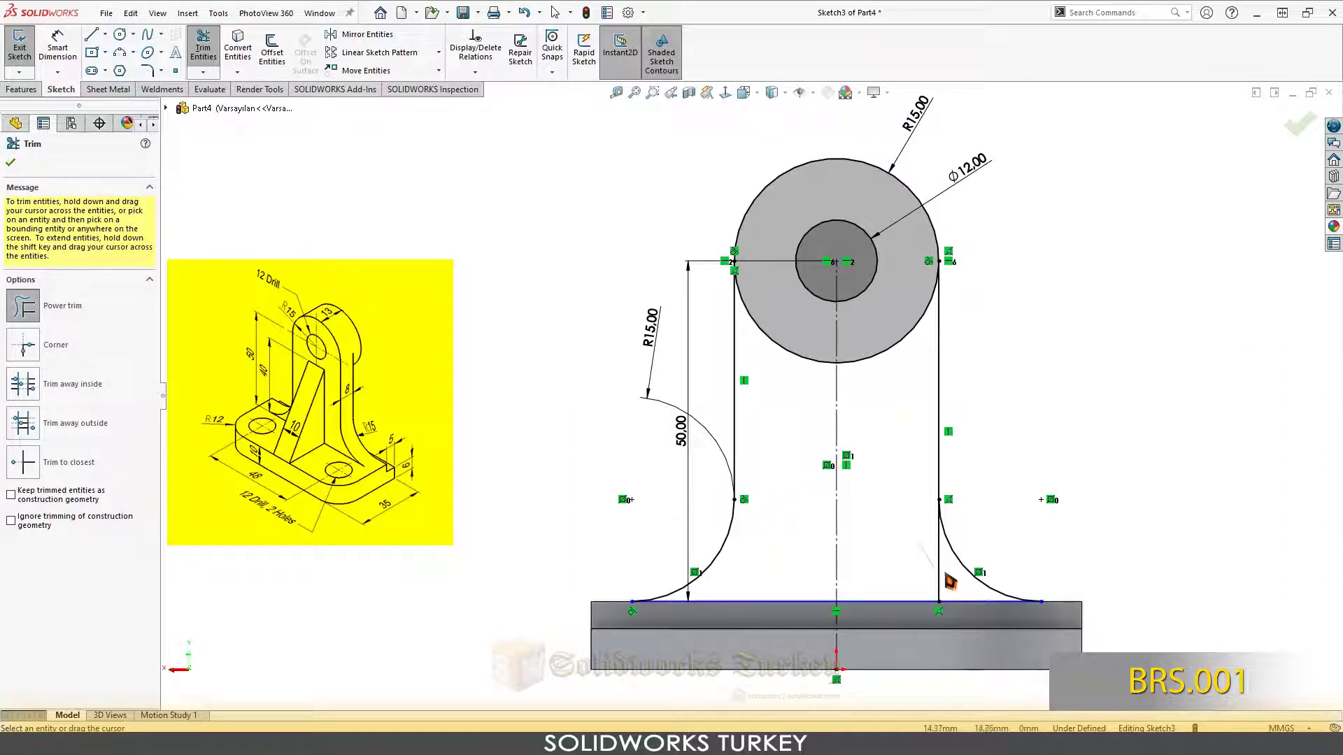
key(Escape)
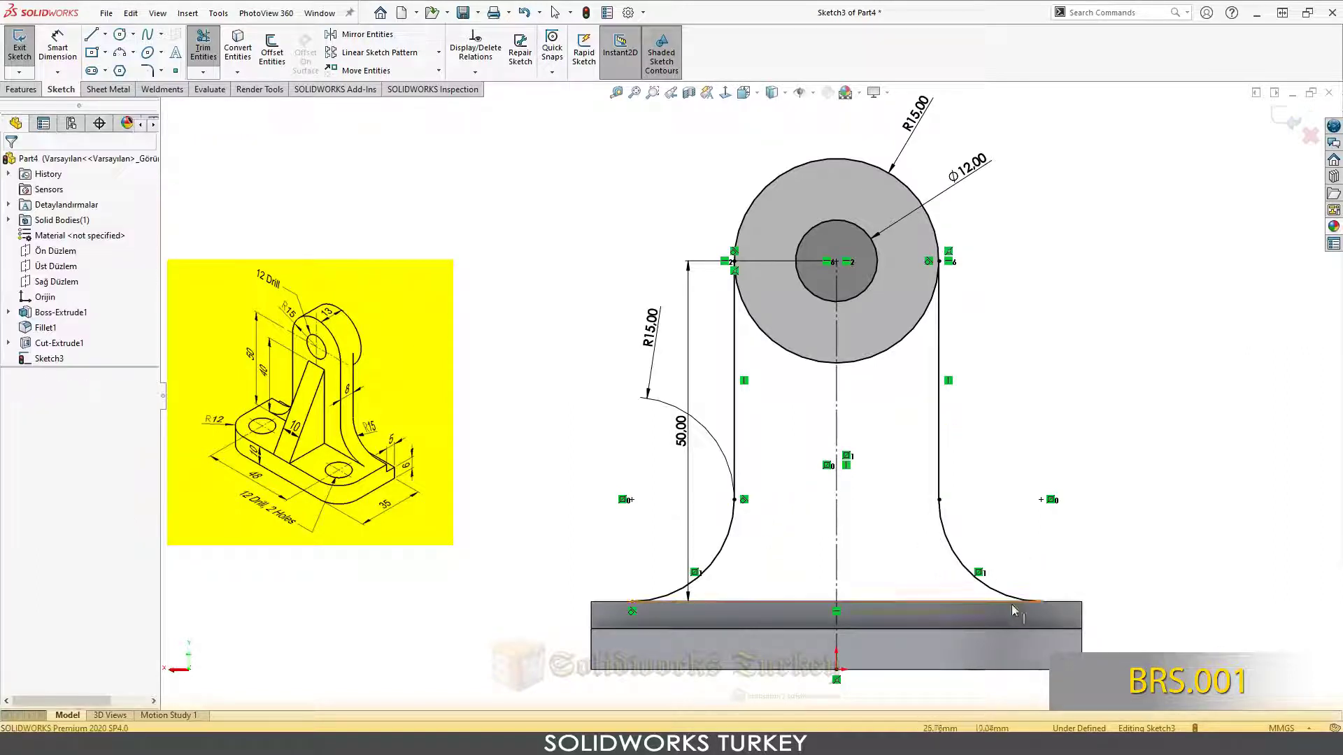
- Make the new base line collinear with the base's top edge
click(995, 605)
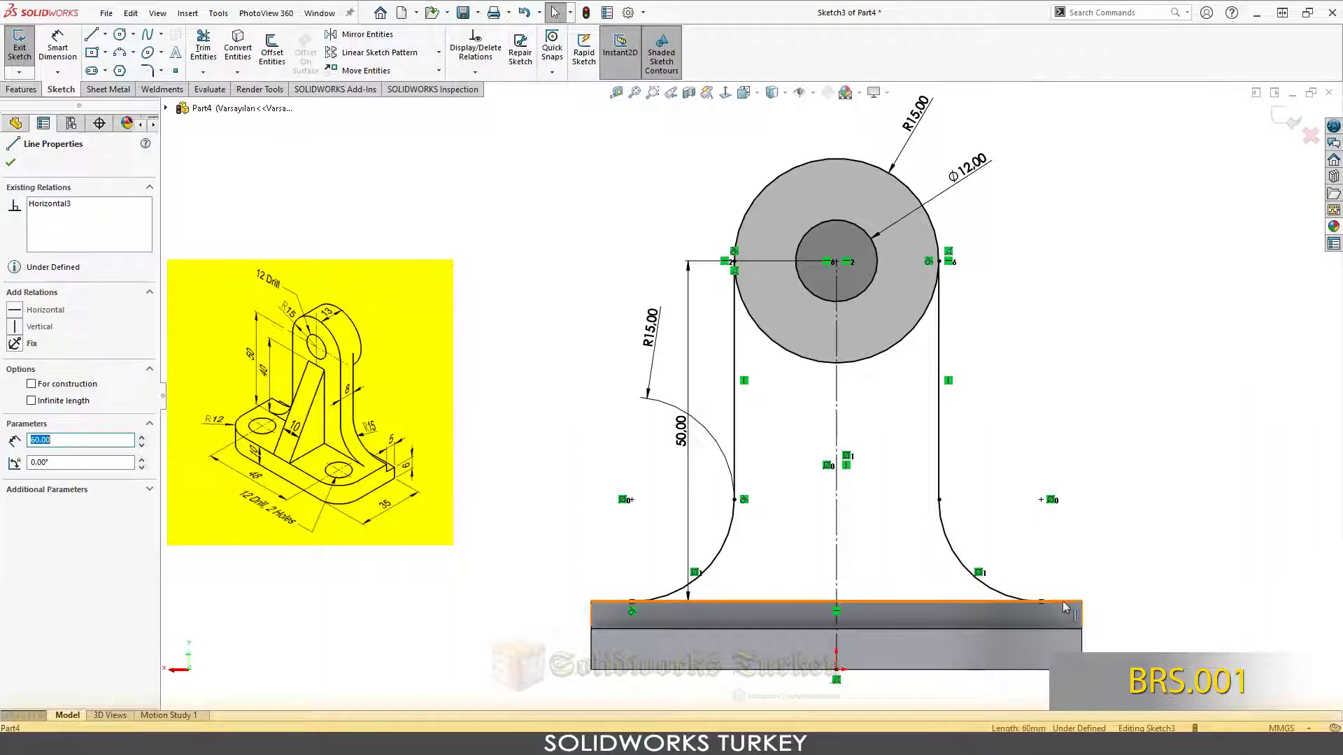
ctrl+click(1074, 603)
click(1103, 545)
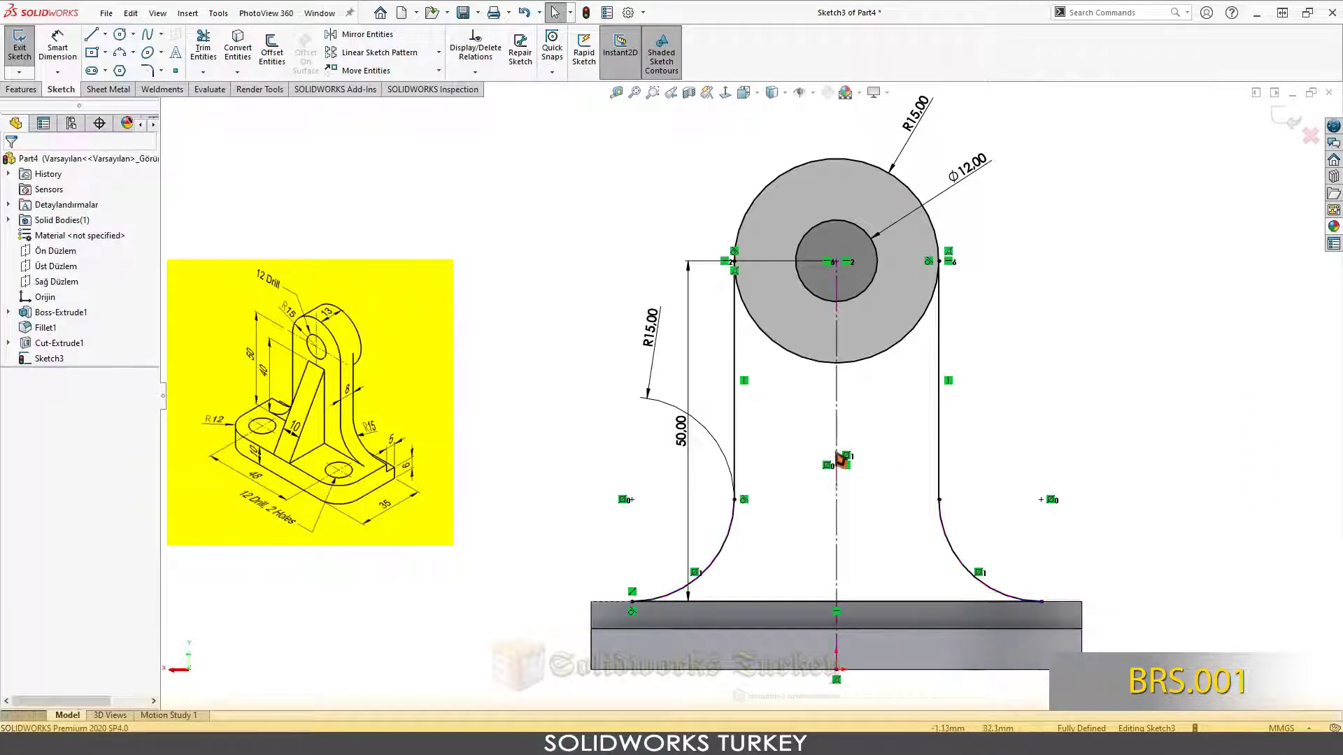
scroll(769, 419, up, 2)
scroll(766, 416, down, 1)
scroll(755, 402, up, 1)
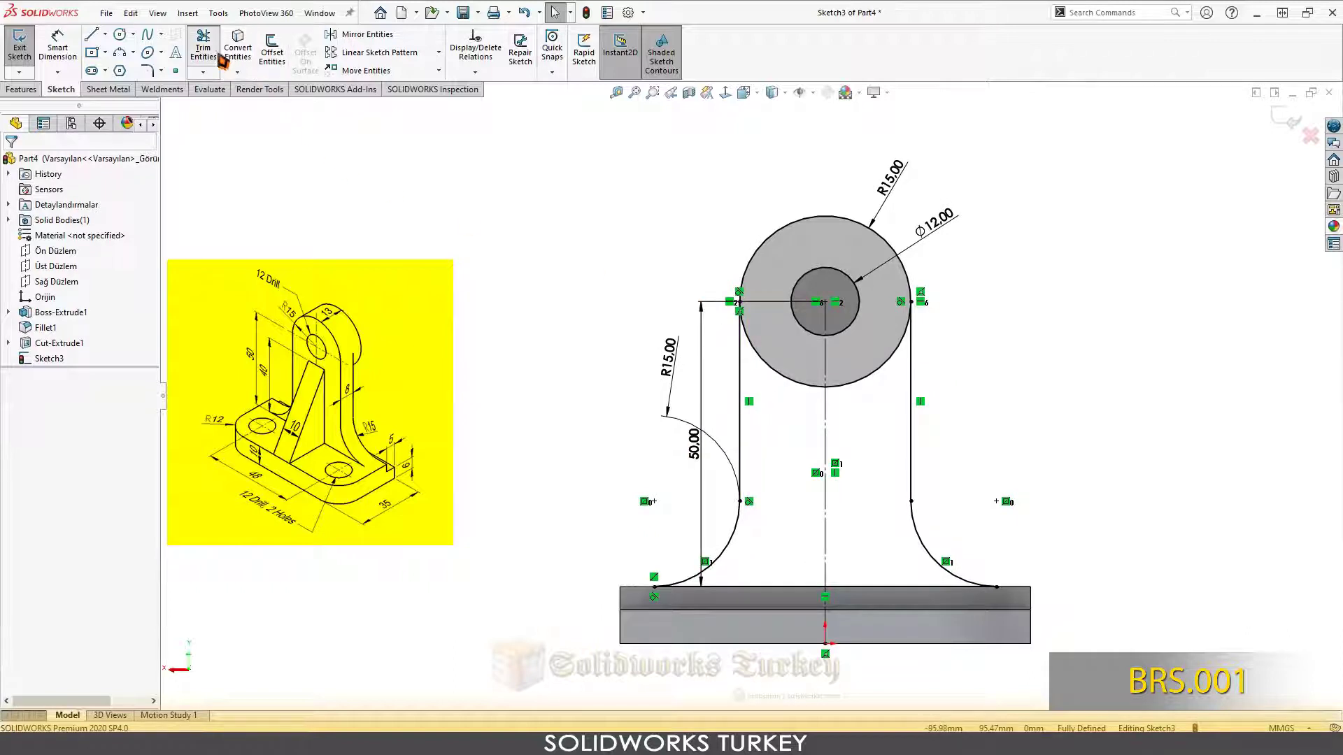
- Trim the remaining inner arcs of the R15 circle to close the profile
click(221, 60)
mouse_move(779, 390)
mouse_down()
mouse_move(875, 413)
mouse_move(887, 369)
mouse_up()
mouse_move(857, 444)
middle_down()
mouse_move(754, 524)
mouse_move(656, 470)
middle_up()
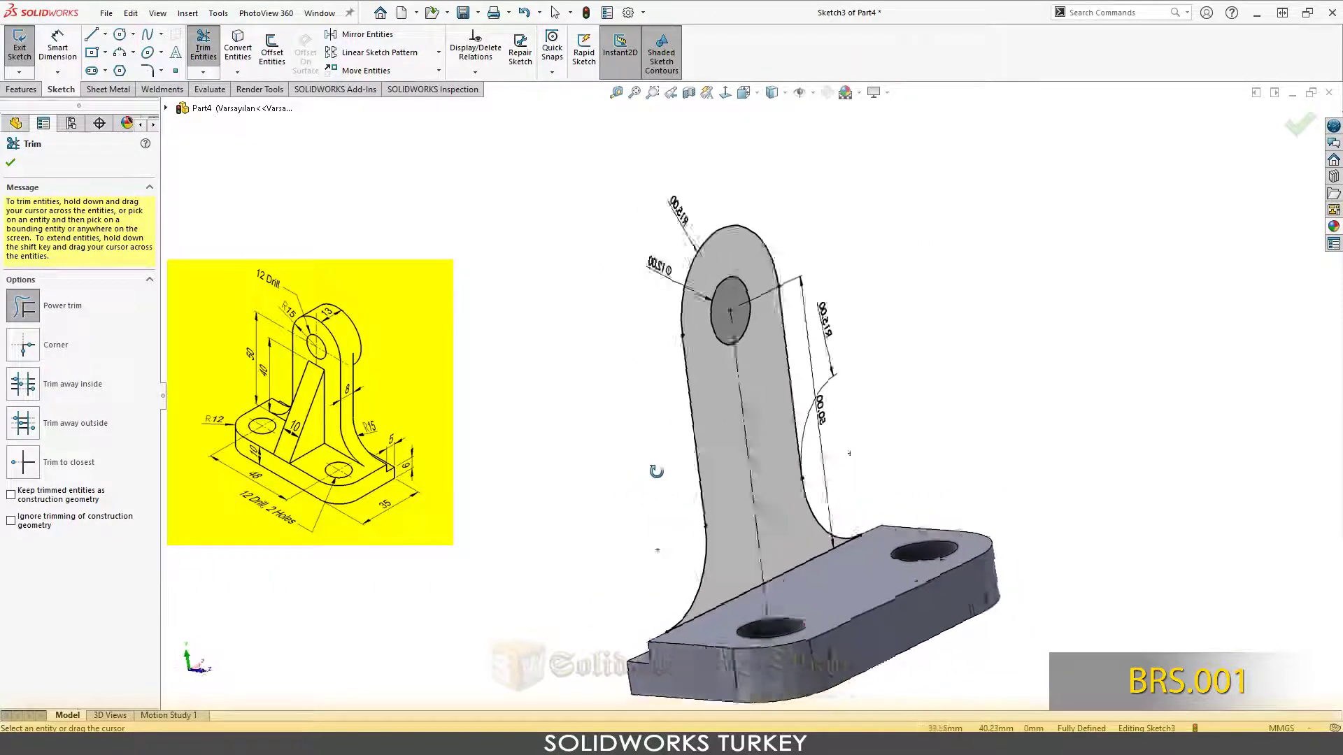
- Extrude the upright sketch as an 8 mm Blind boss, reversed toward the base
middle_drag(656, 471, 962, 448)
key(Escape)
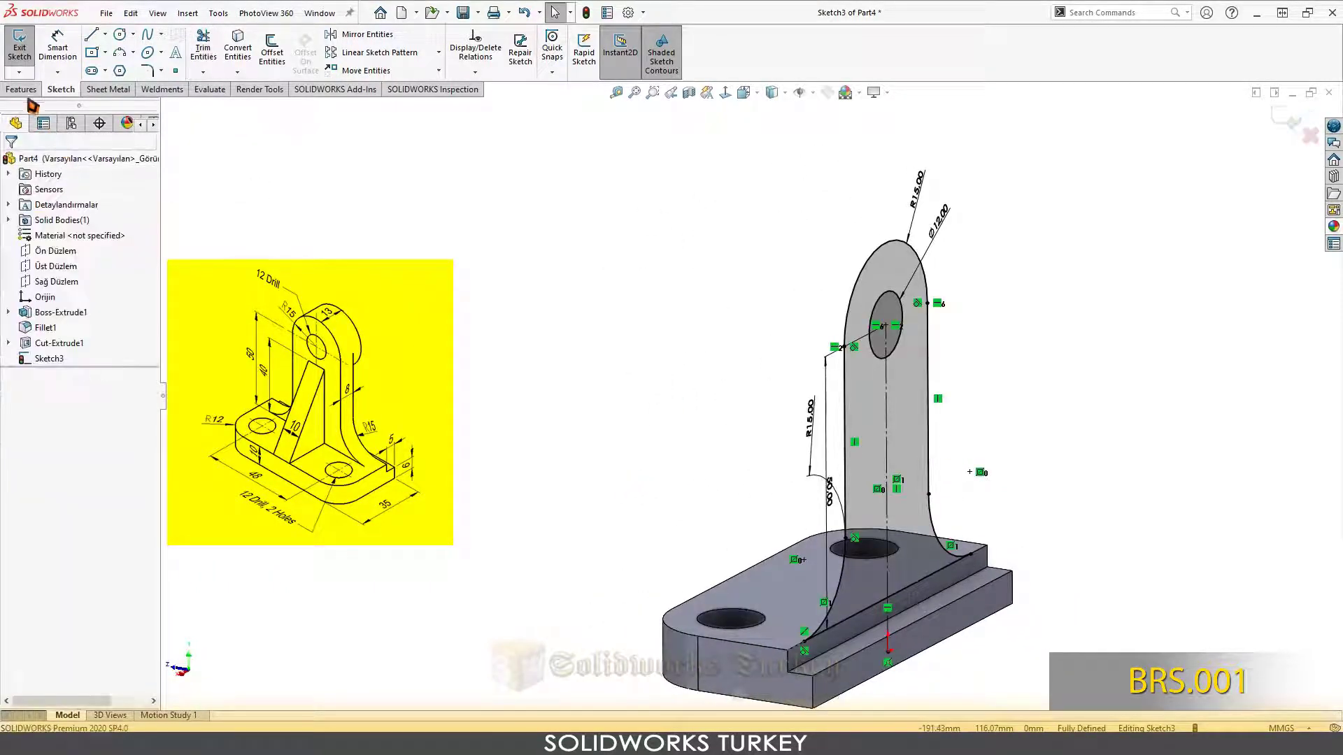
click(21, 89)
click(25, 49)
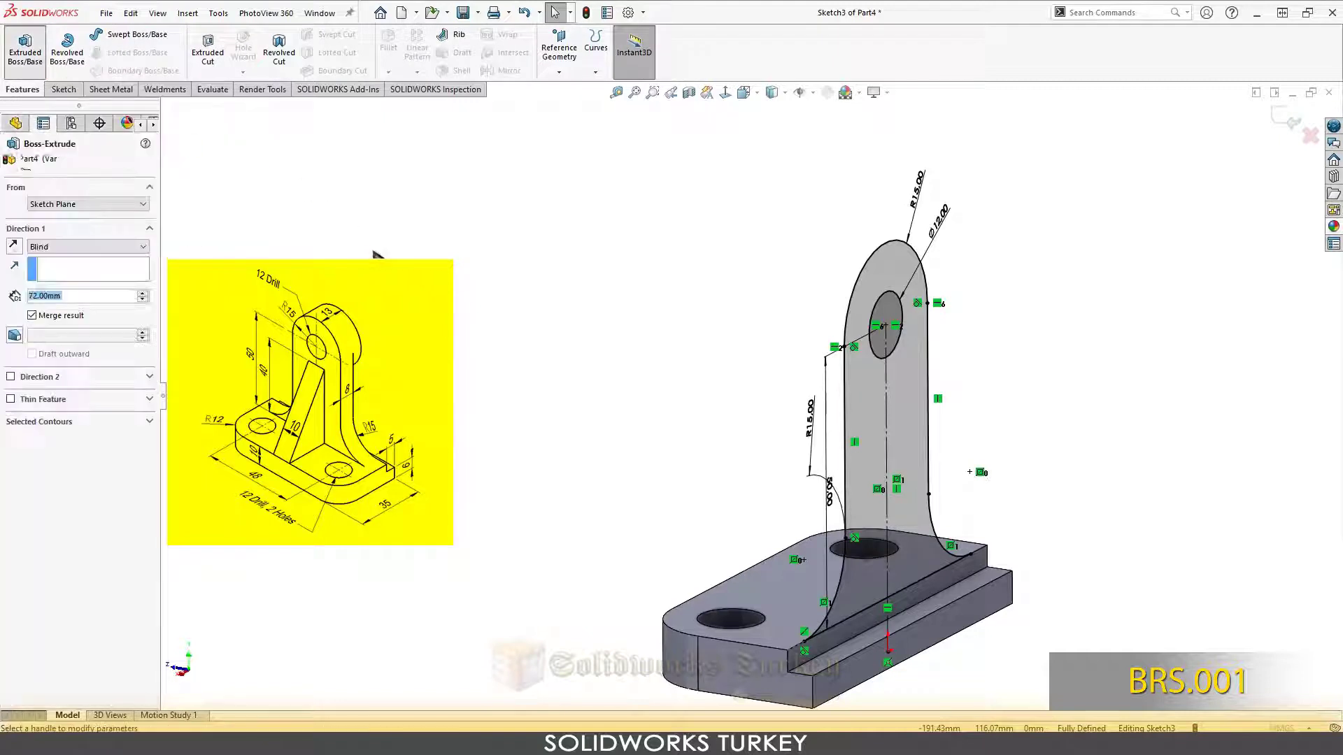
text(8)
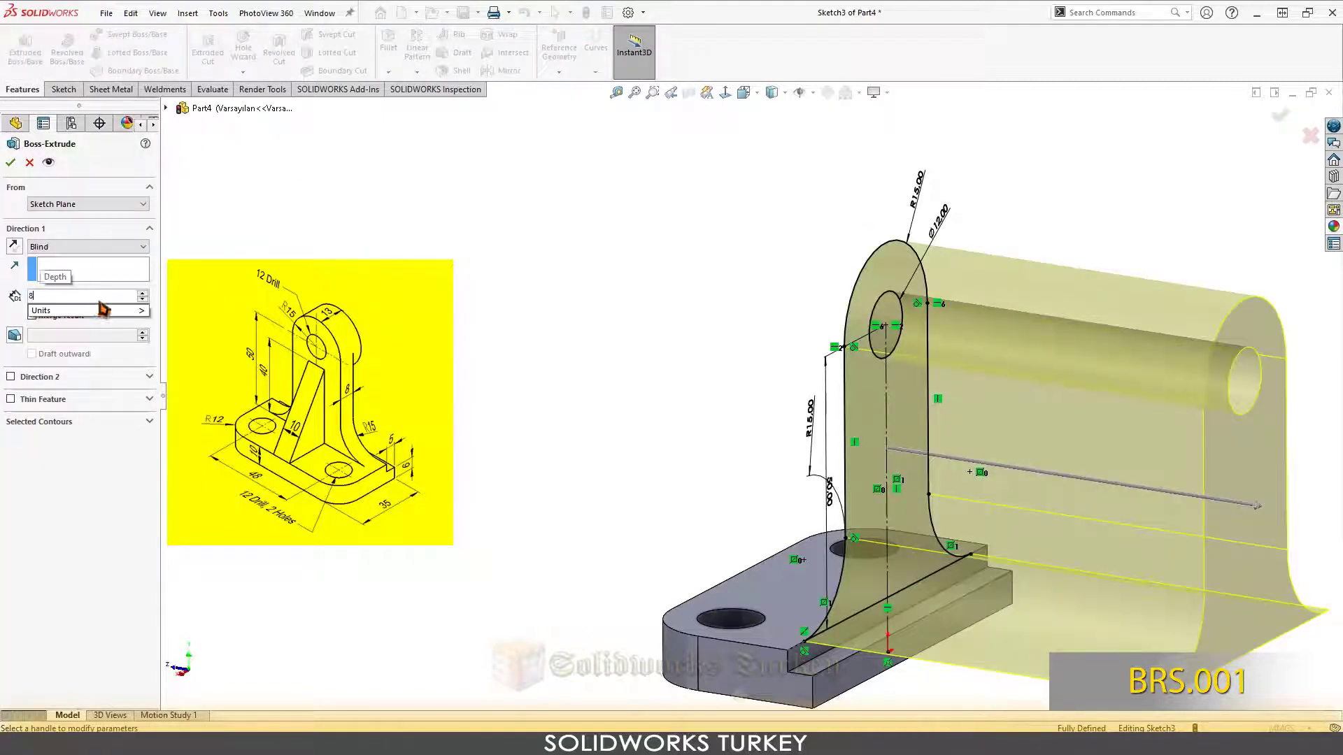
key(Return)
mouse_move(572, 400)
middle_down()
mouse_move(614, 375)
mouse_move(608, 408)
middle_up()
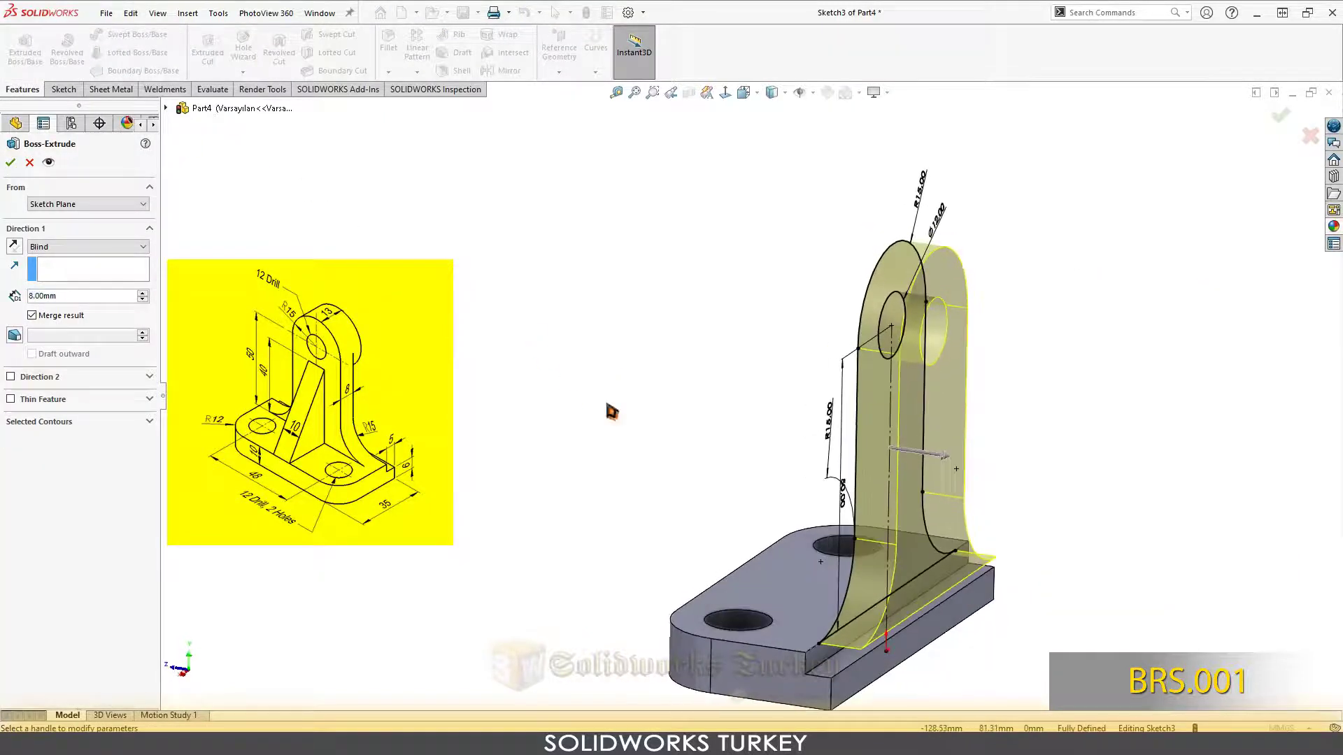
click(13, 245)
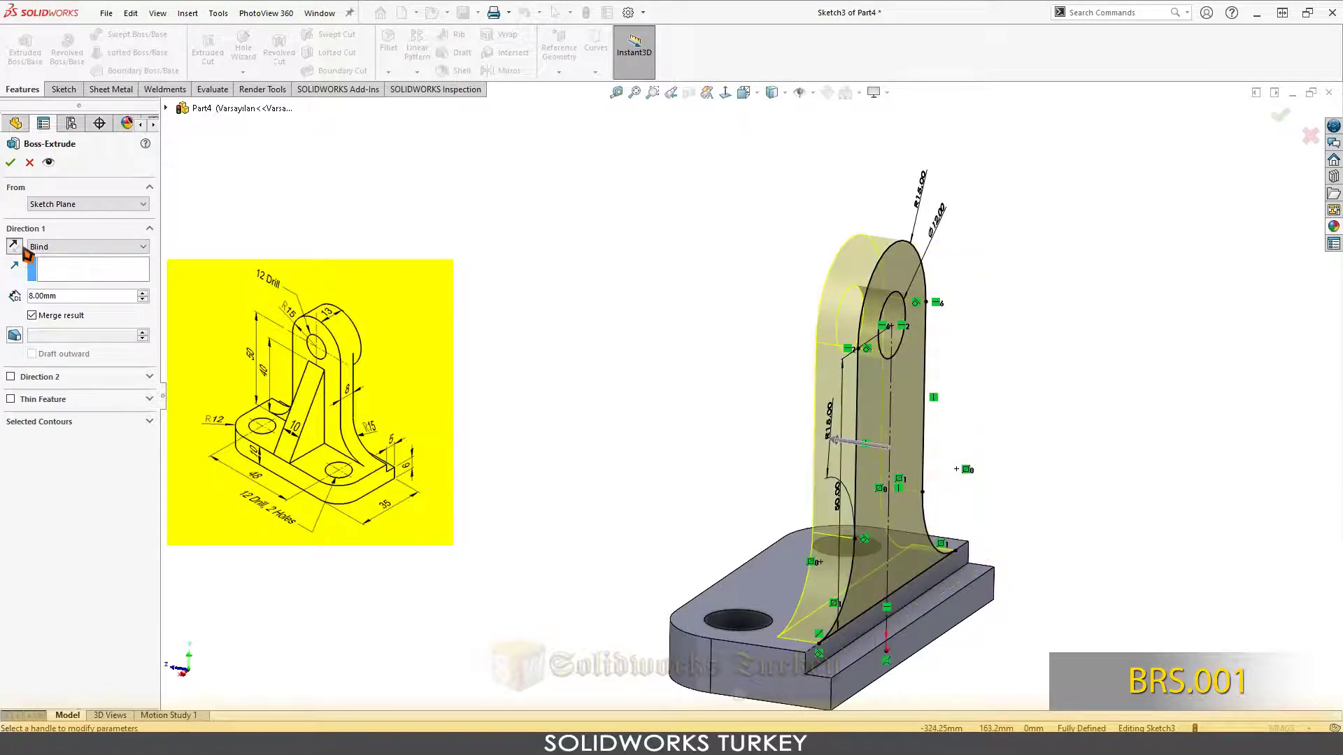
mouse_move(627, 405)
middle_down()
mouse_move(558, 371)
mouse_move(525, 378)
mouse_move(554, 384)
mouse_move(609, 450)
middle_up()
click(11, 161)
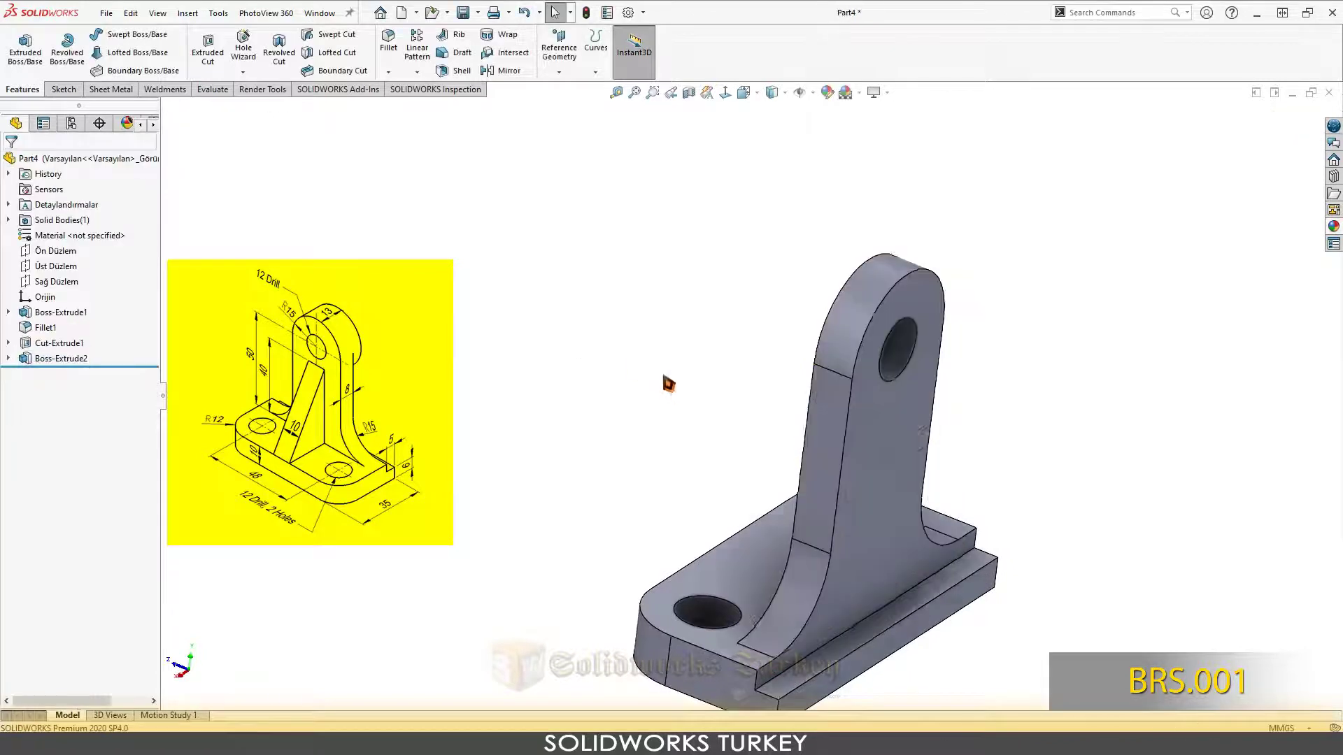
mouse_move(665, 383)
middle_down()
mouse_move(554, 404)
mouse_move(651, 367)
mouse_move(725, 451)
mouse_move(639, 384)
middle_up()
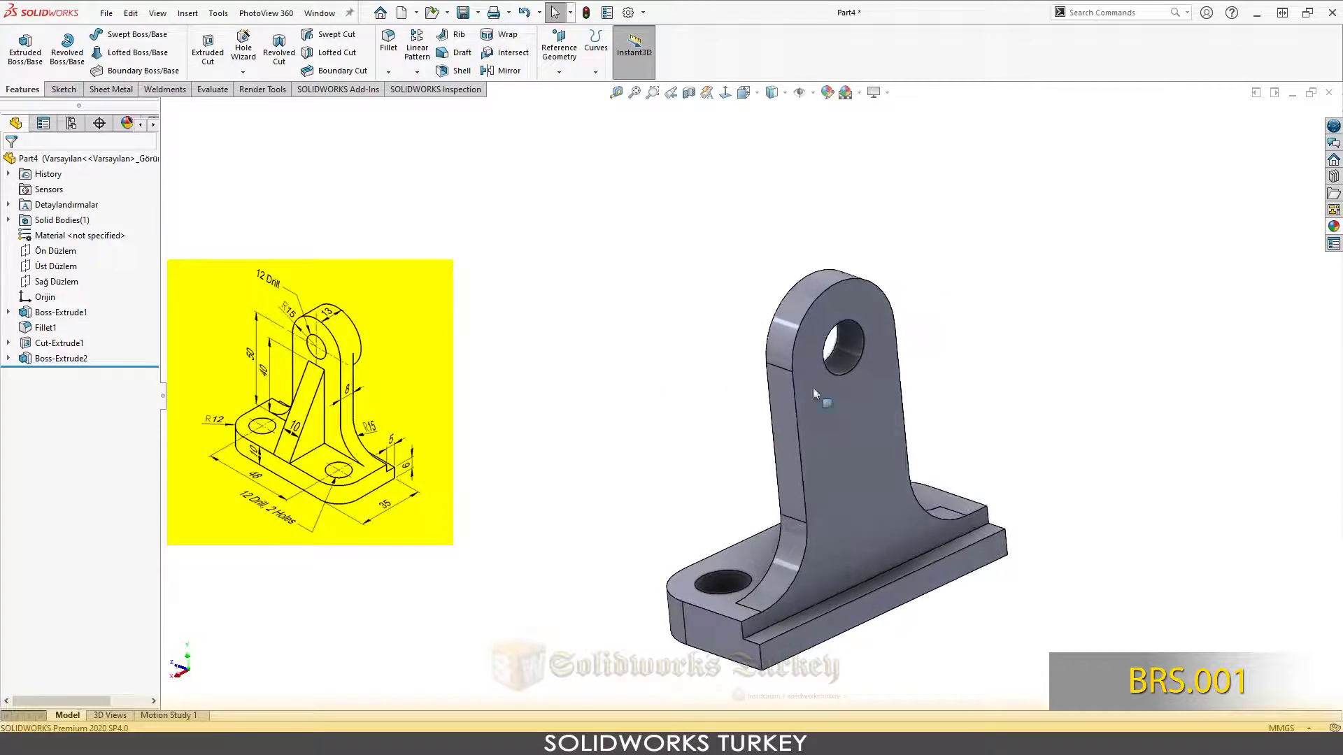
- Start a sketch on the lug's front face with a circle centred on the hole, matching the rounded top
click(828, 398)
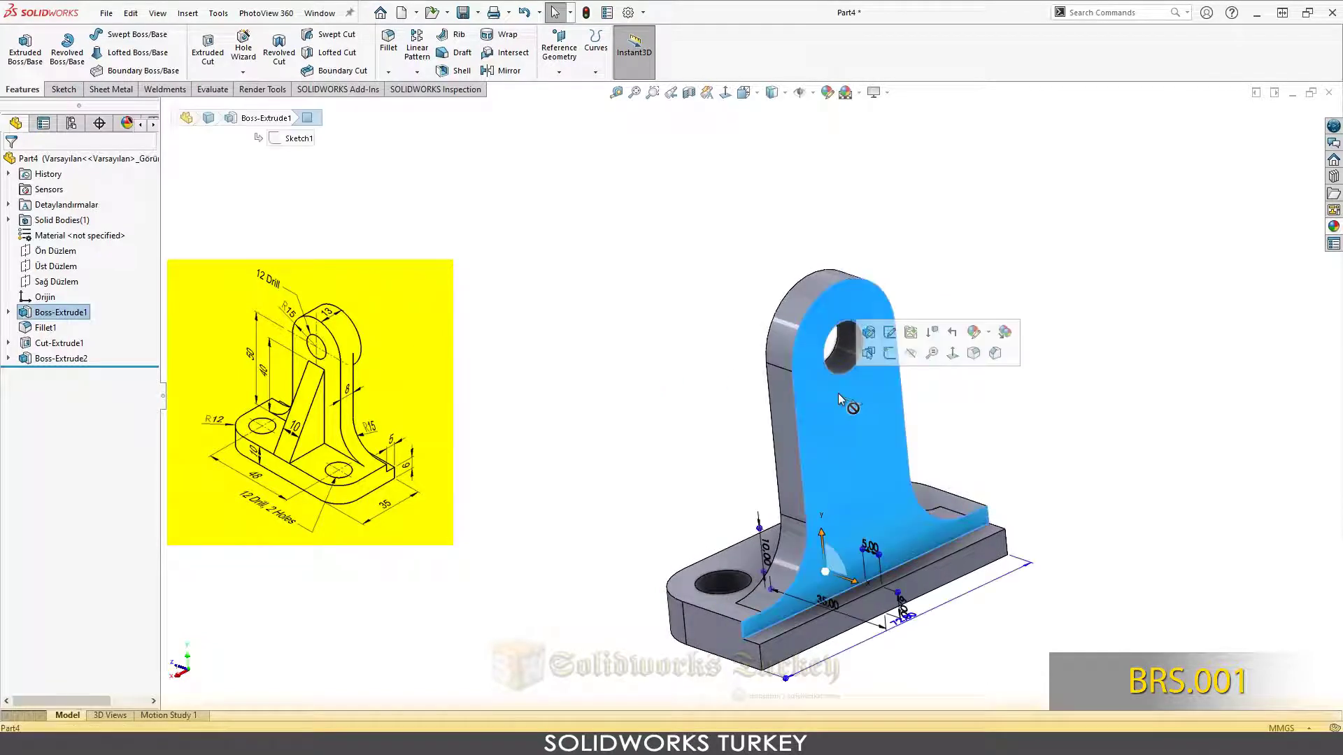
click(902, 351)
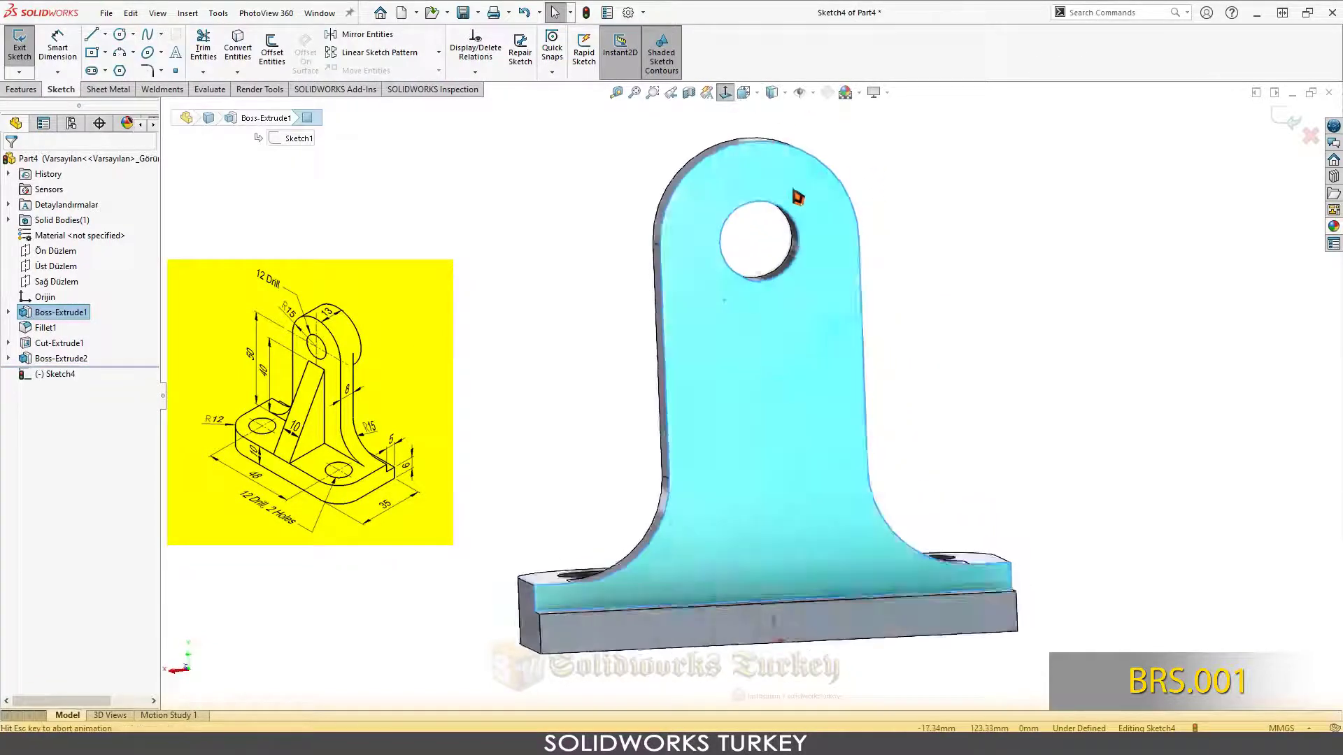
right_drag(614, 189, 650, 183)
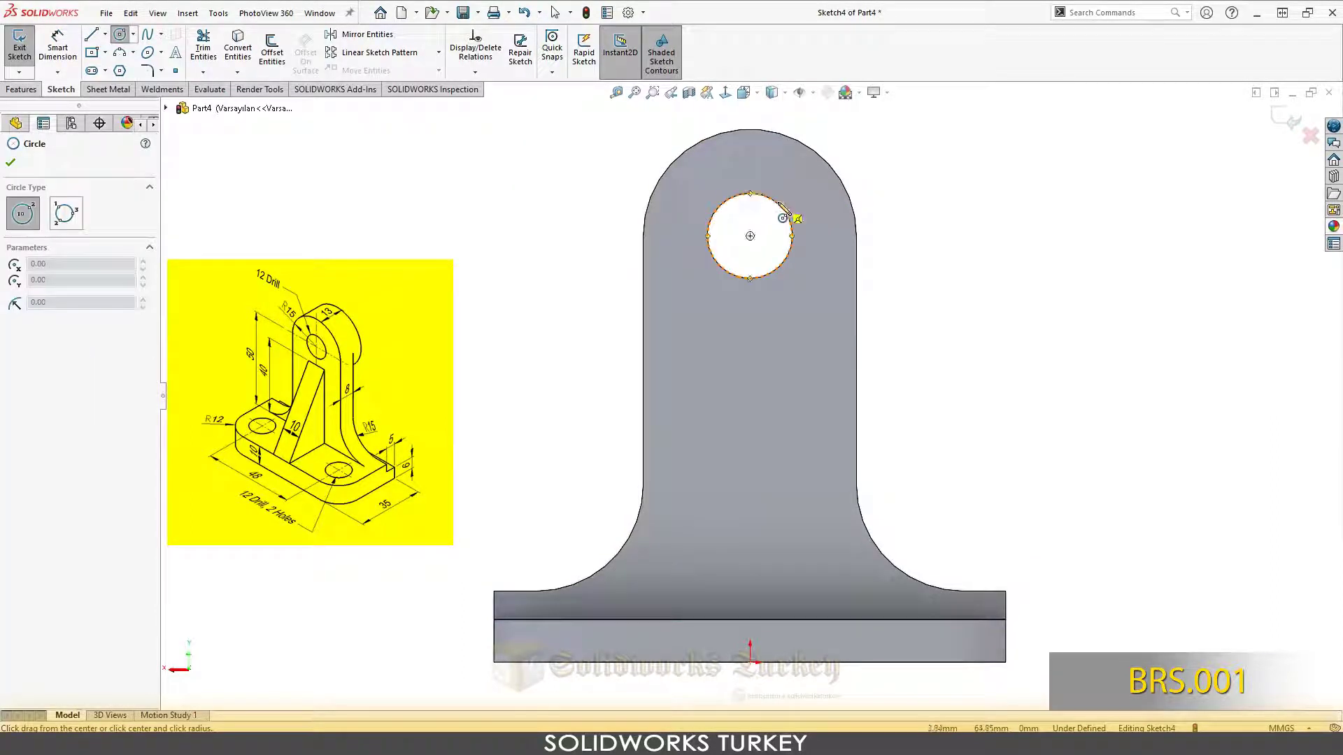
click(750, 236)
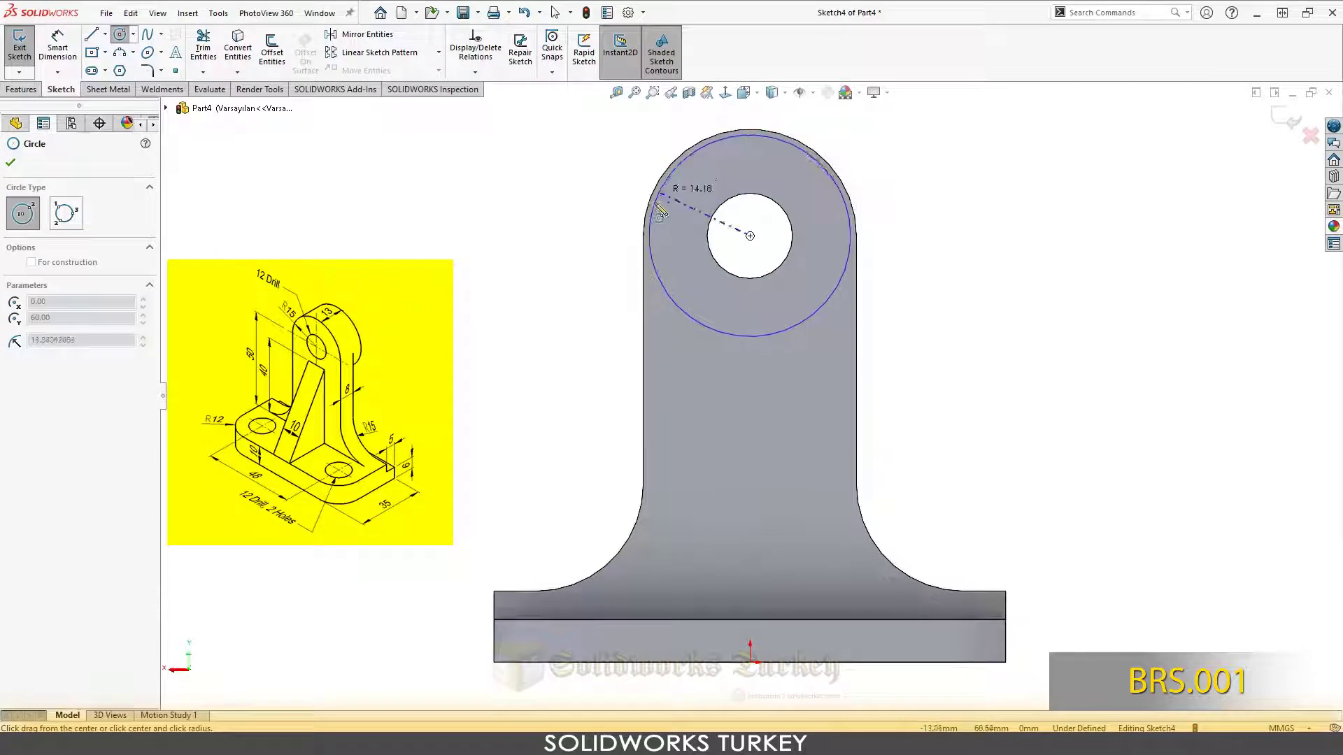
click(644, 237)
key(Escape)
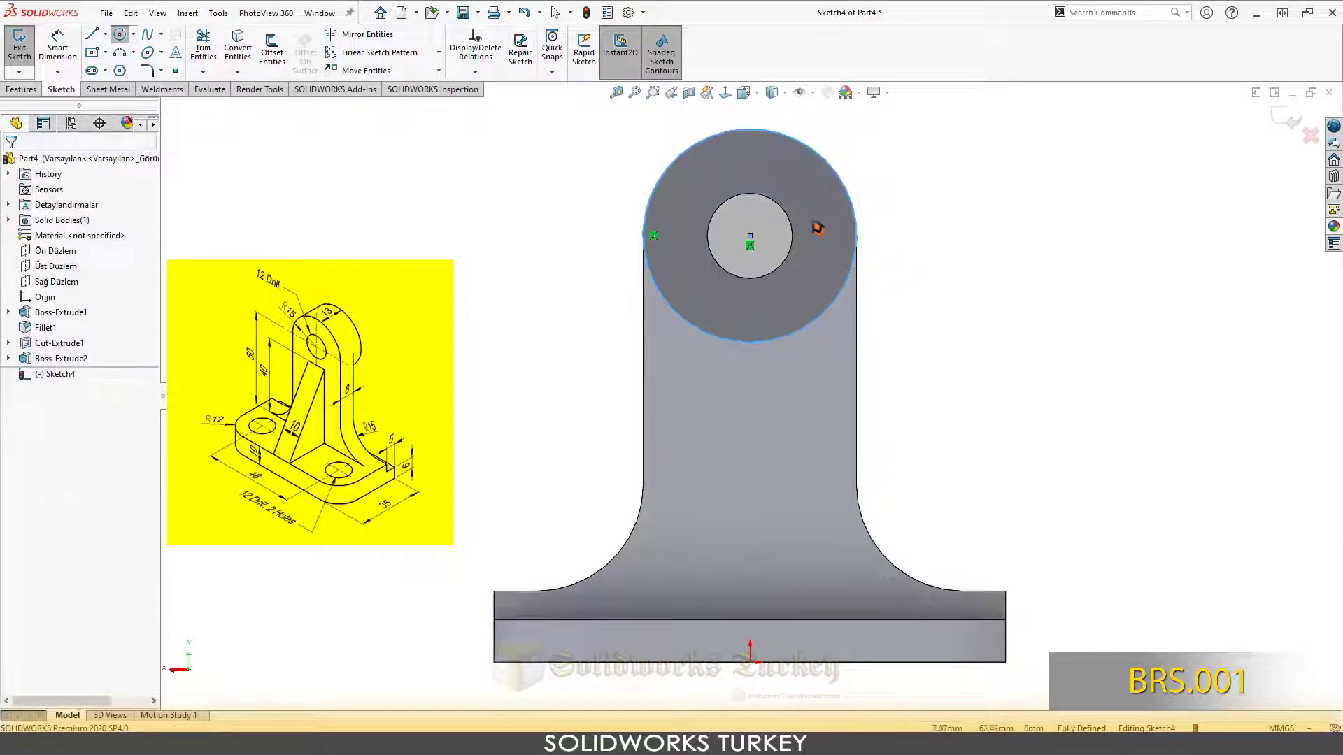
- Convert the hole's 12 mm edge into the sketch
click(781, 211)
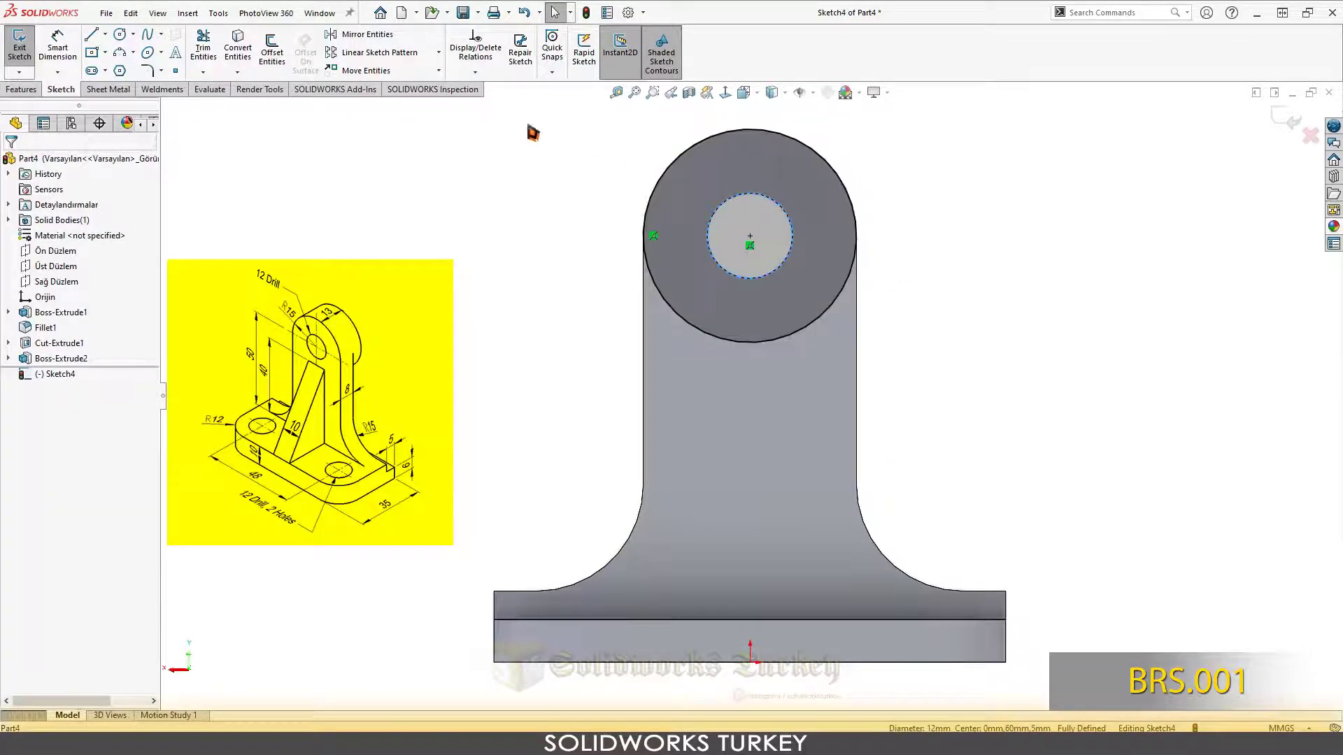
click(246, 50)
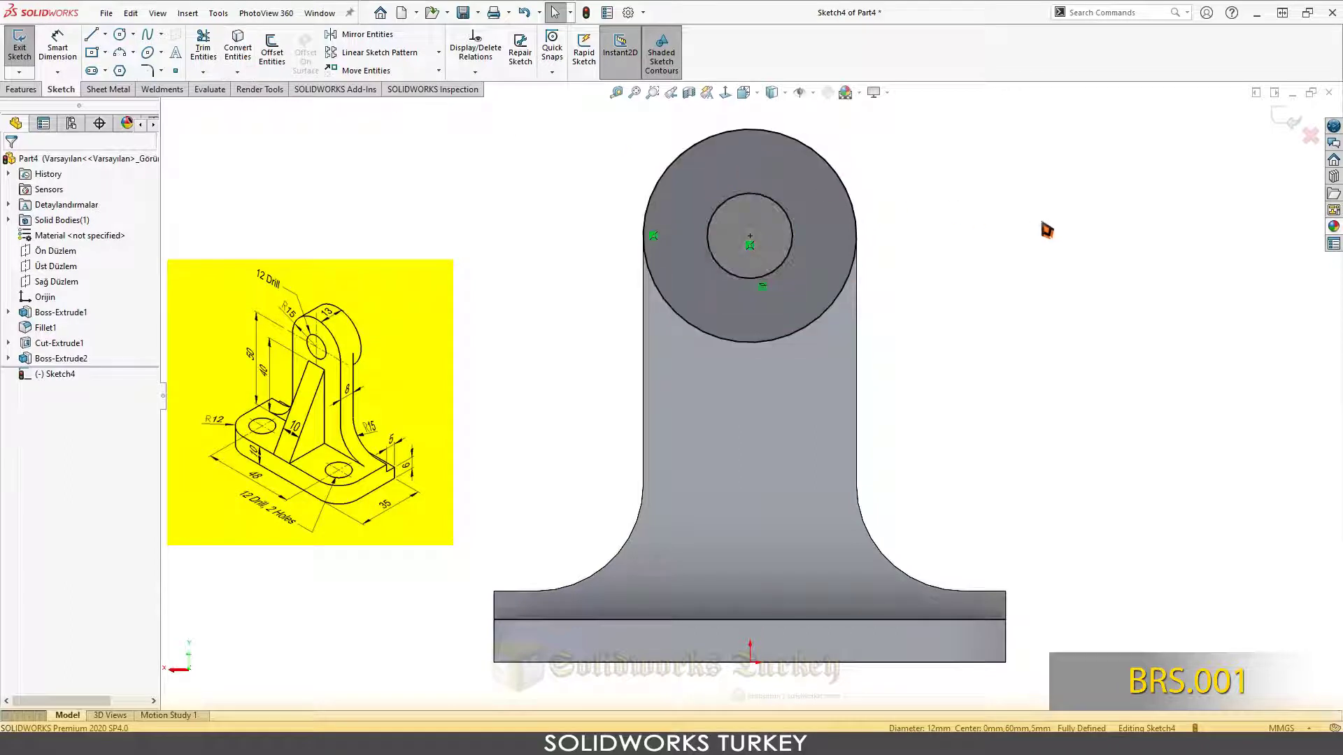
middle_drag(741, 241, 728, 302)
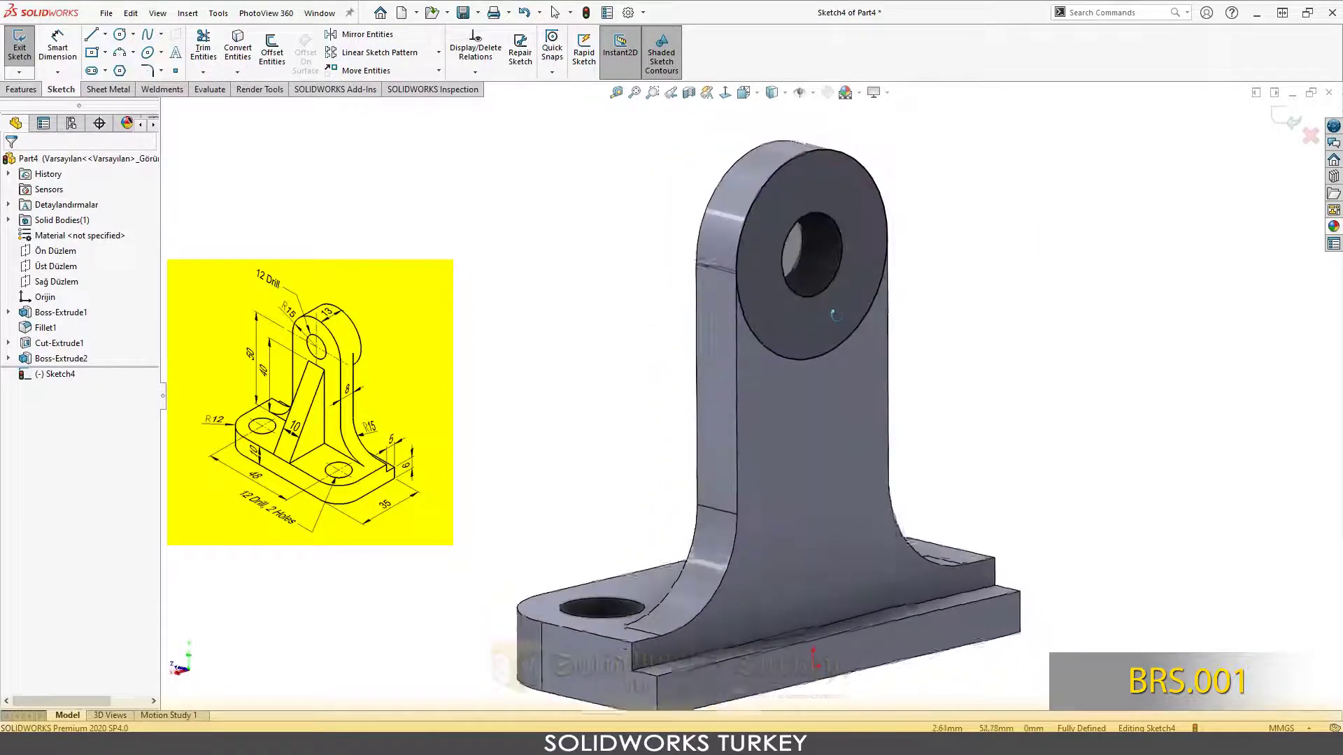
- Extrude the ring sketch 5 mm as a boss collar around the lug hole
click(40, 90)
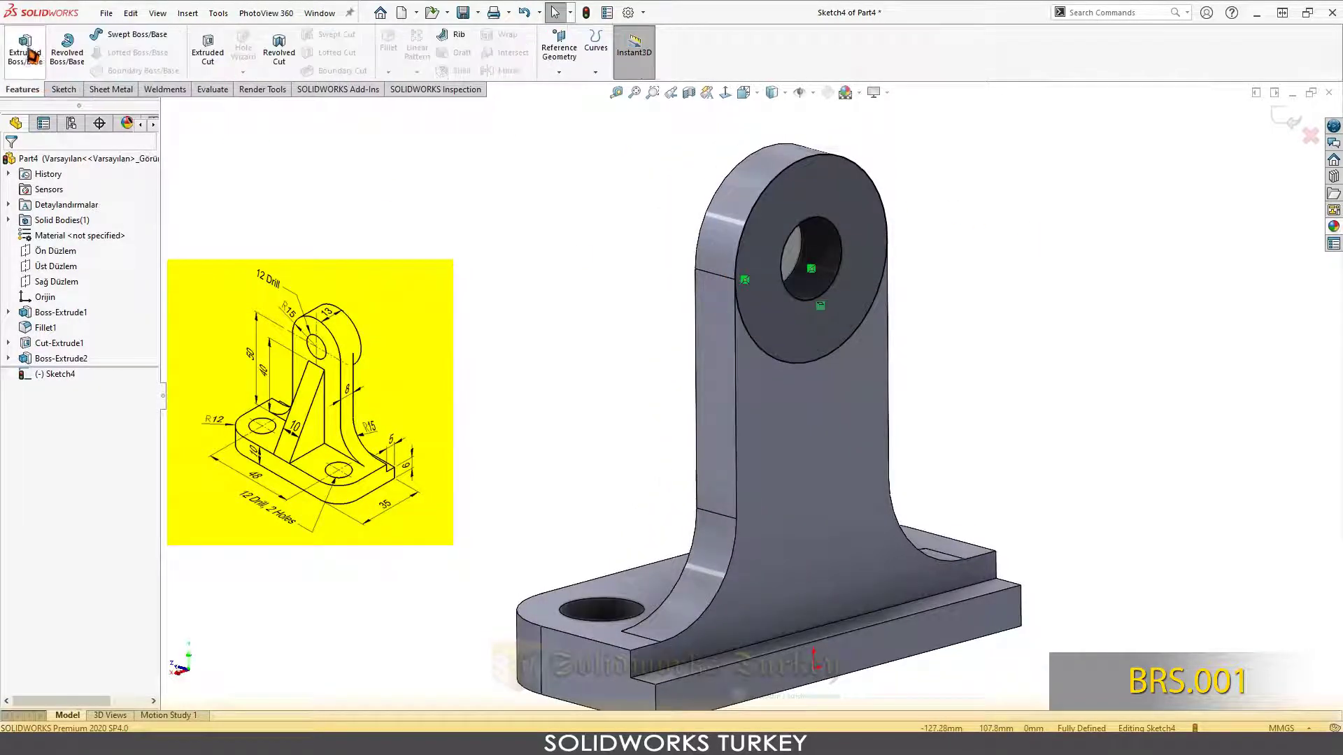
click(31, 55)
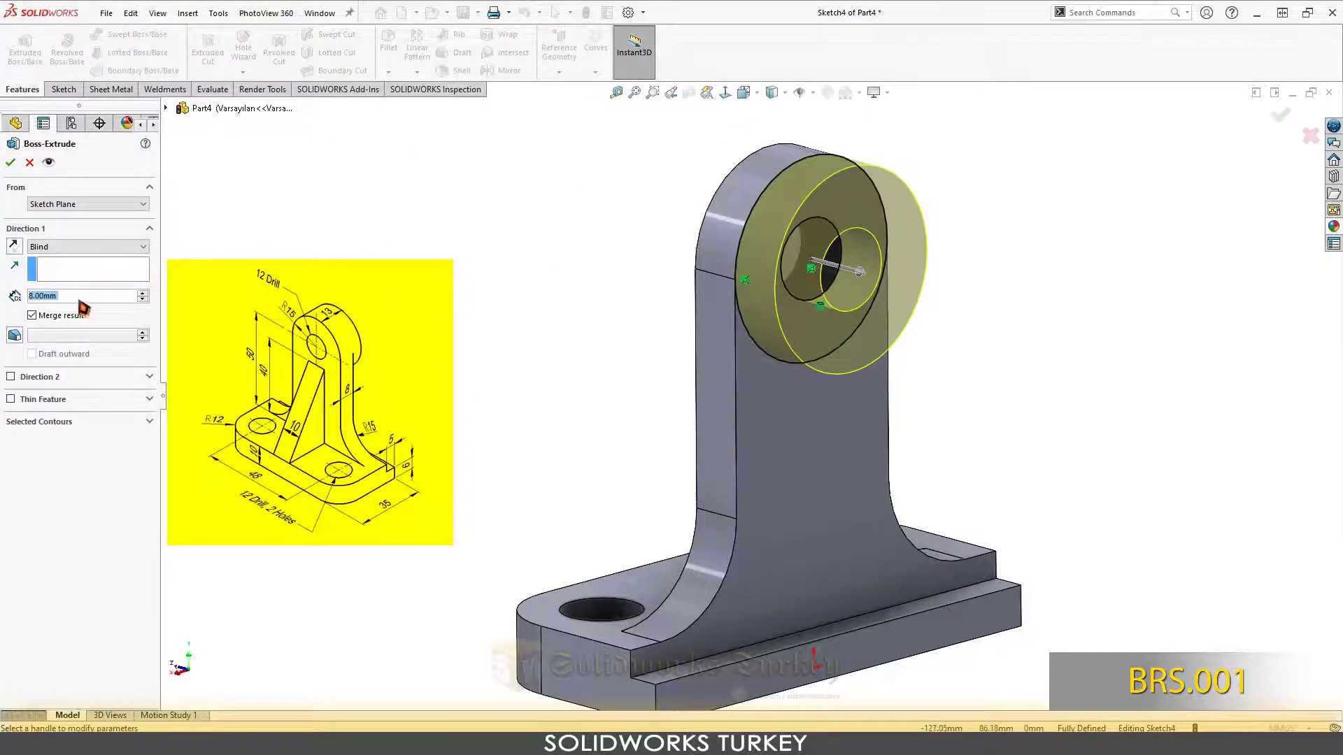
text(5)
key(Return)
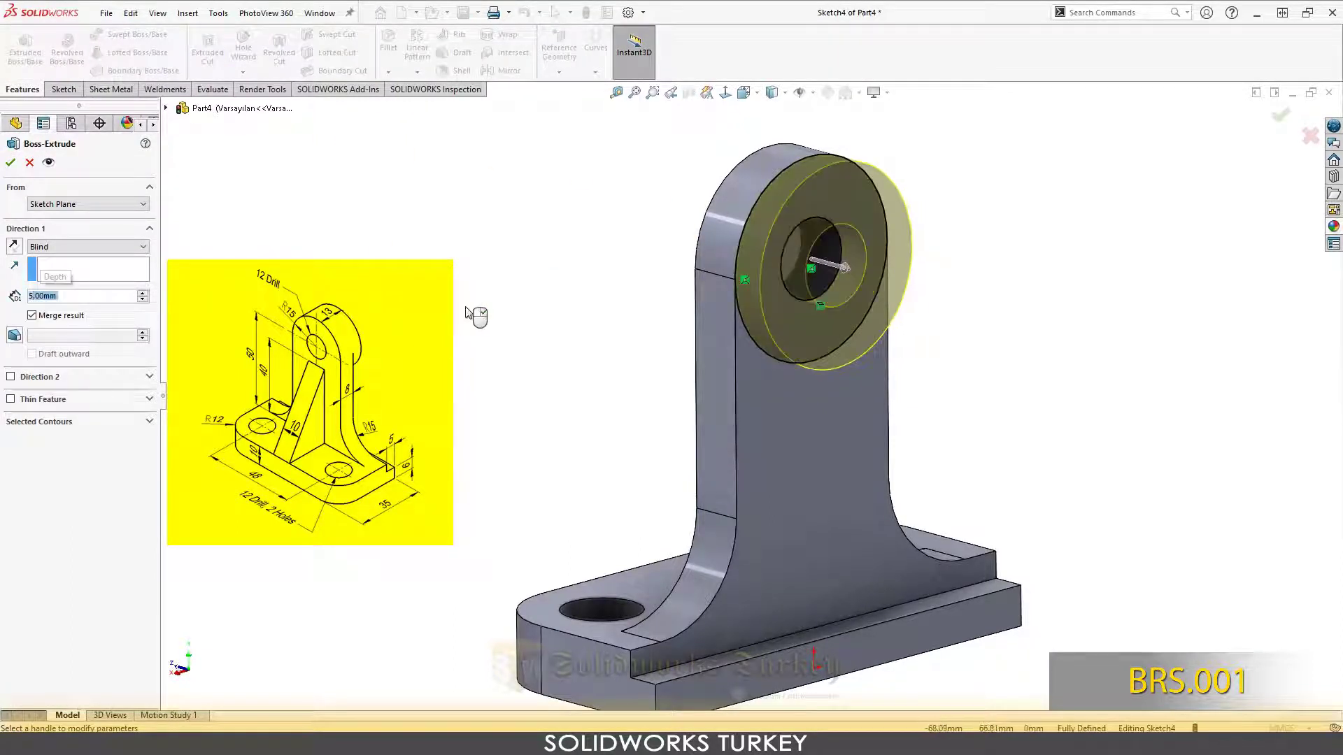
click(10, 162)
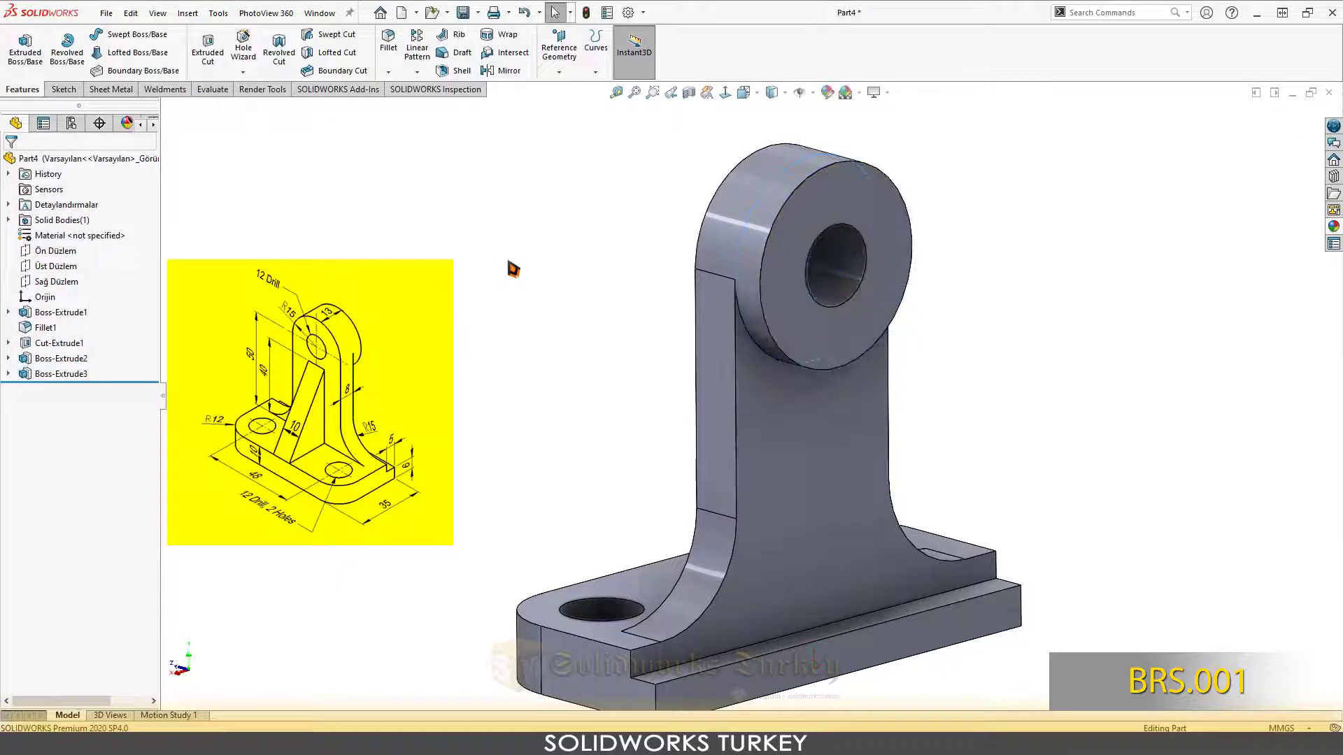
key(f)
click(793, 305)
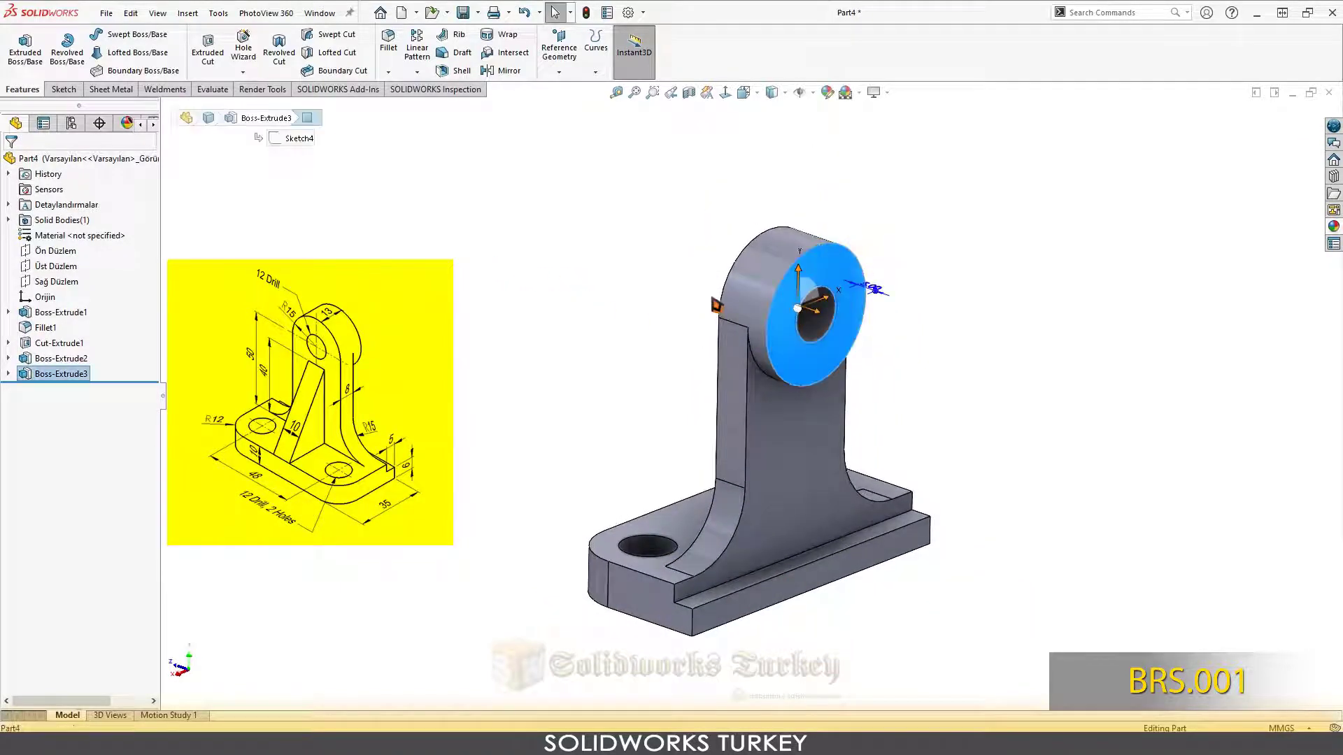
middle_drag(793, 306, 822, 254)
ctrl+click(822, 254)
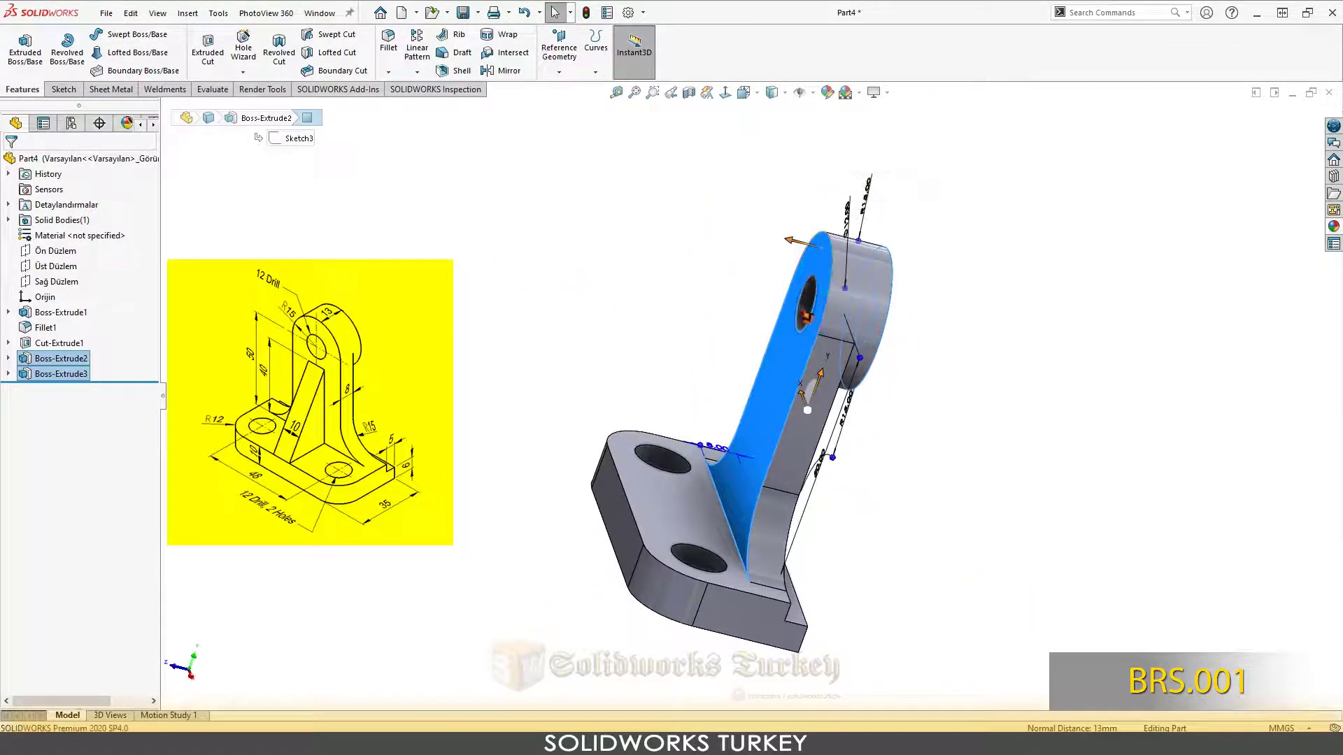
middle_drag(804, 301, 722, 293)
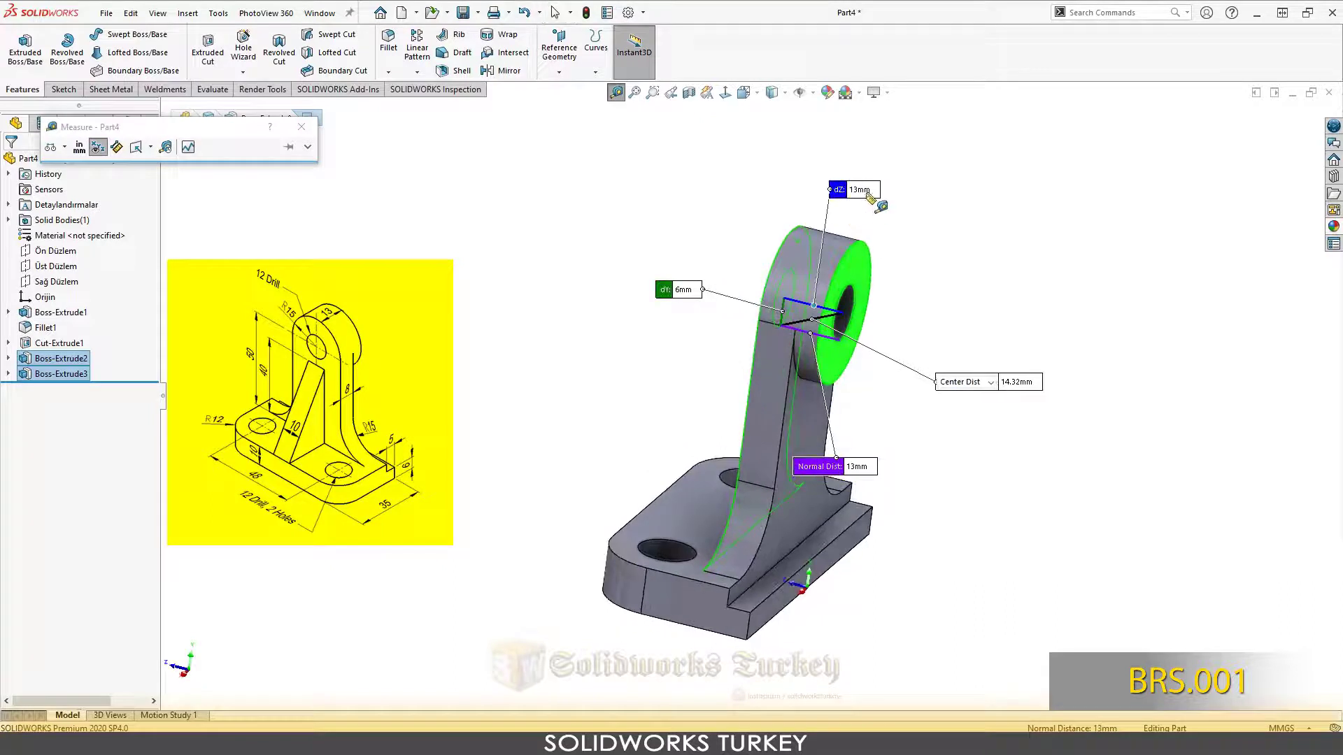
drag(868, 196, 879, 206)
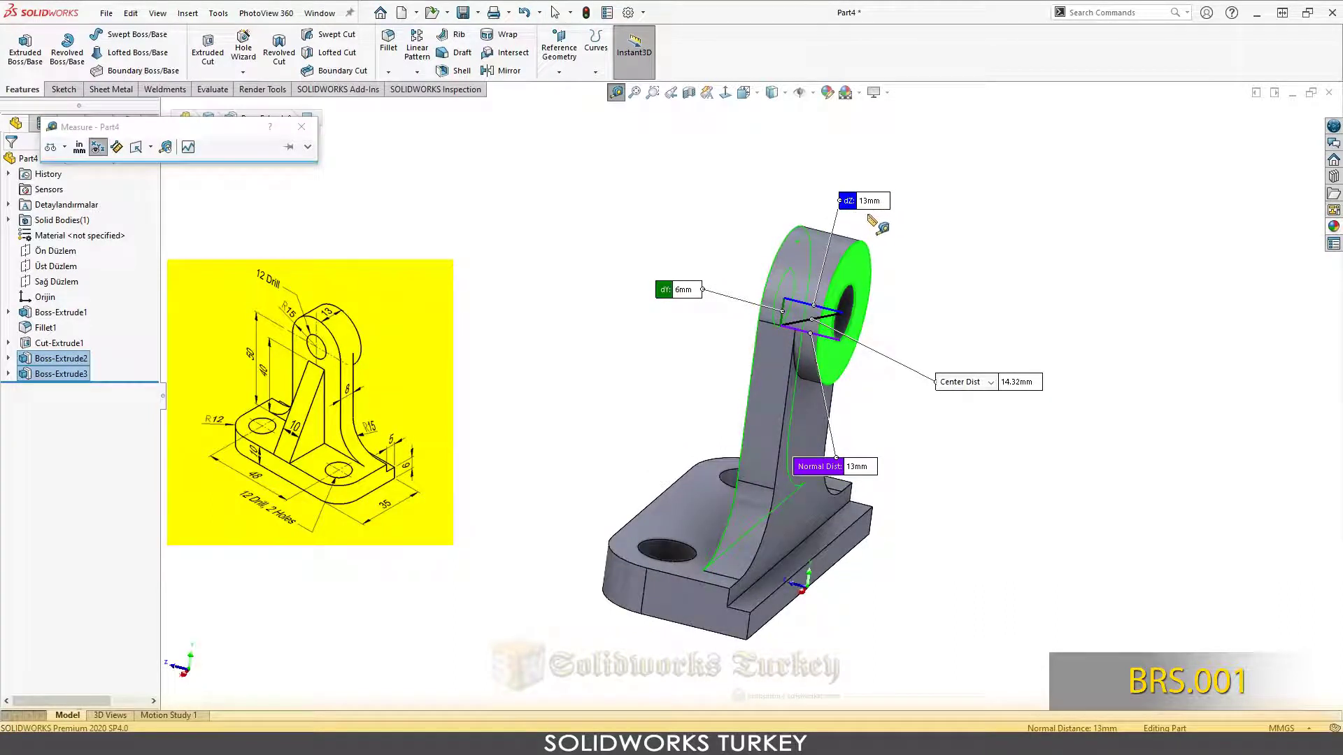
click(307, 147)
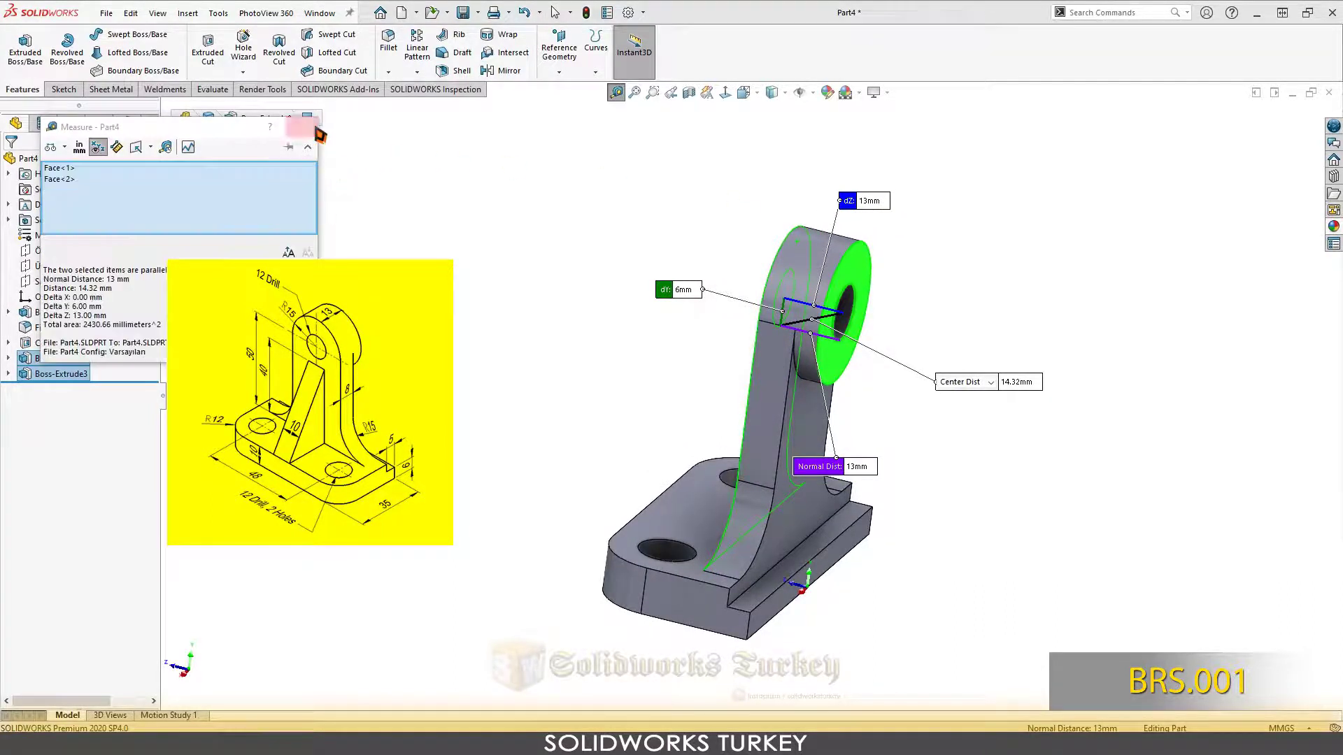
click(314, 129)
mouse_move(639, 294)
middle_down()
mouse_move(618, 314)
mouse_move(515, 309)
mouse_move(602, 252)
mouse_move(716, 345)
mouse_move(690, 288)
mouse_move(728, 352)
middle_up()
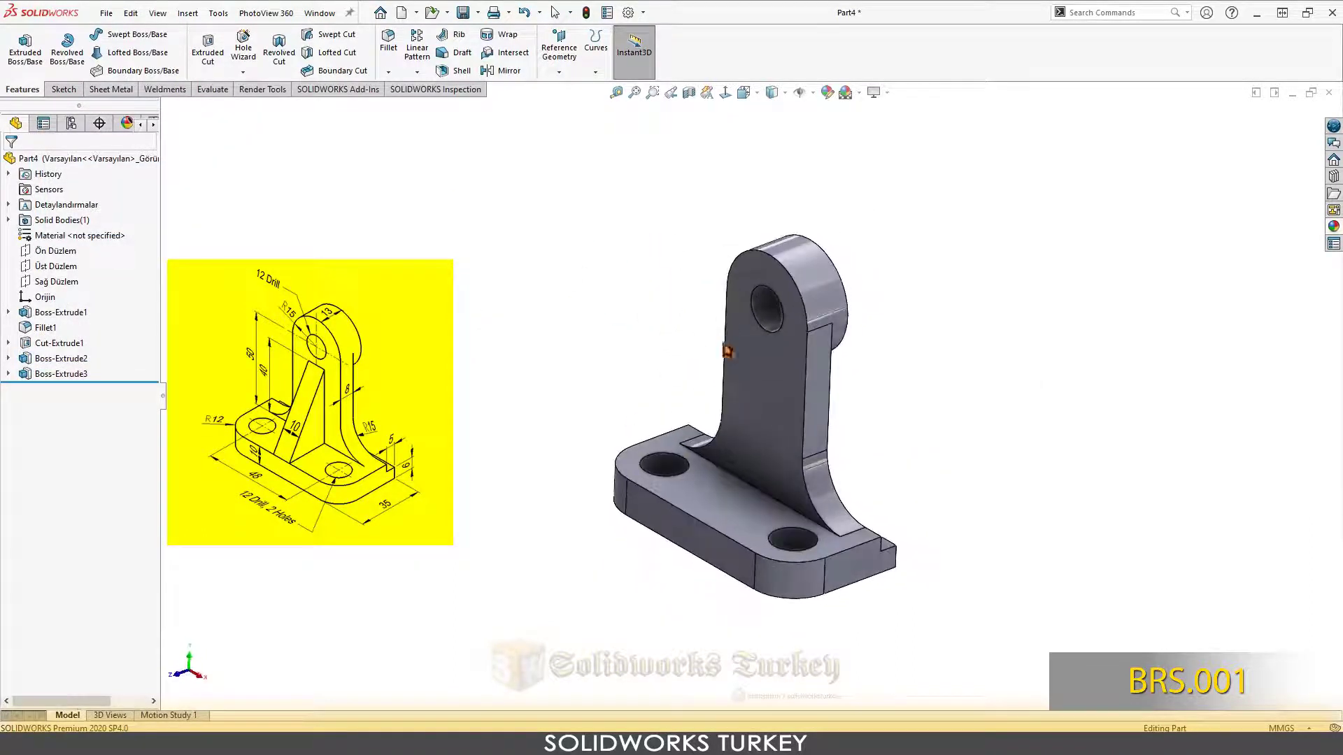
- Start a new sketch on the right plane (Sağ Düzlem)
scroll(720, 441, down, 1)
scroll(708, 429, down, 2)
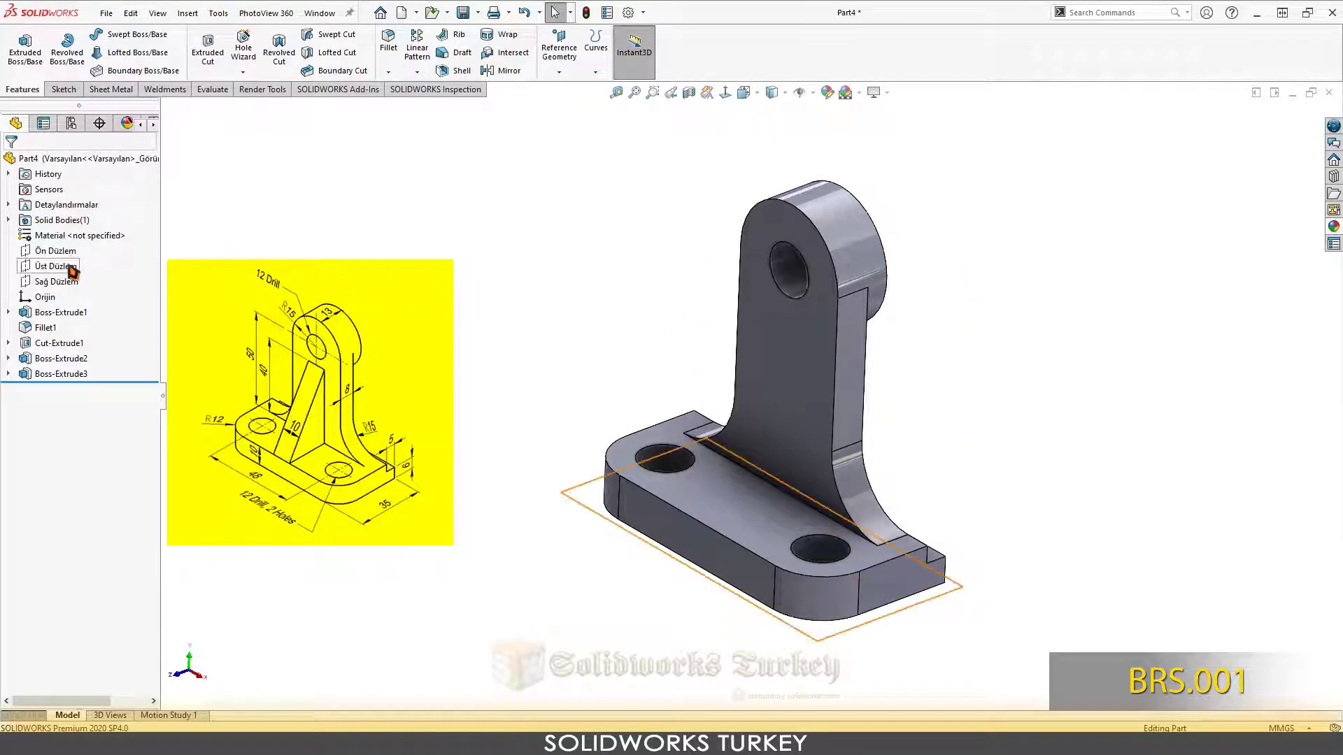
click(56, 282)
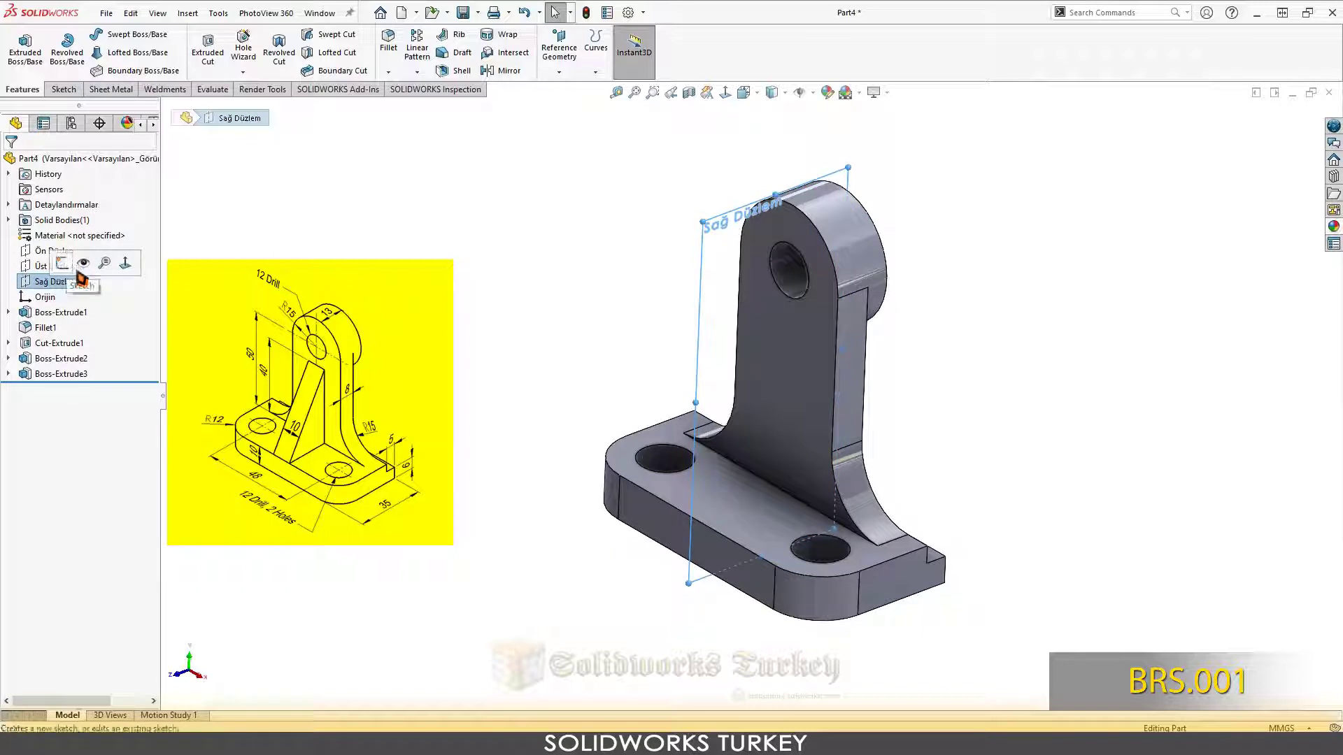
click(75, 271)
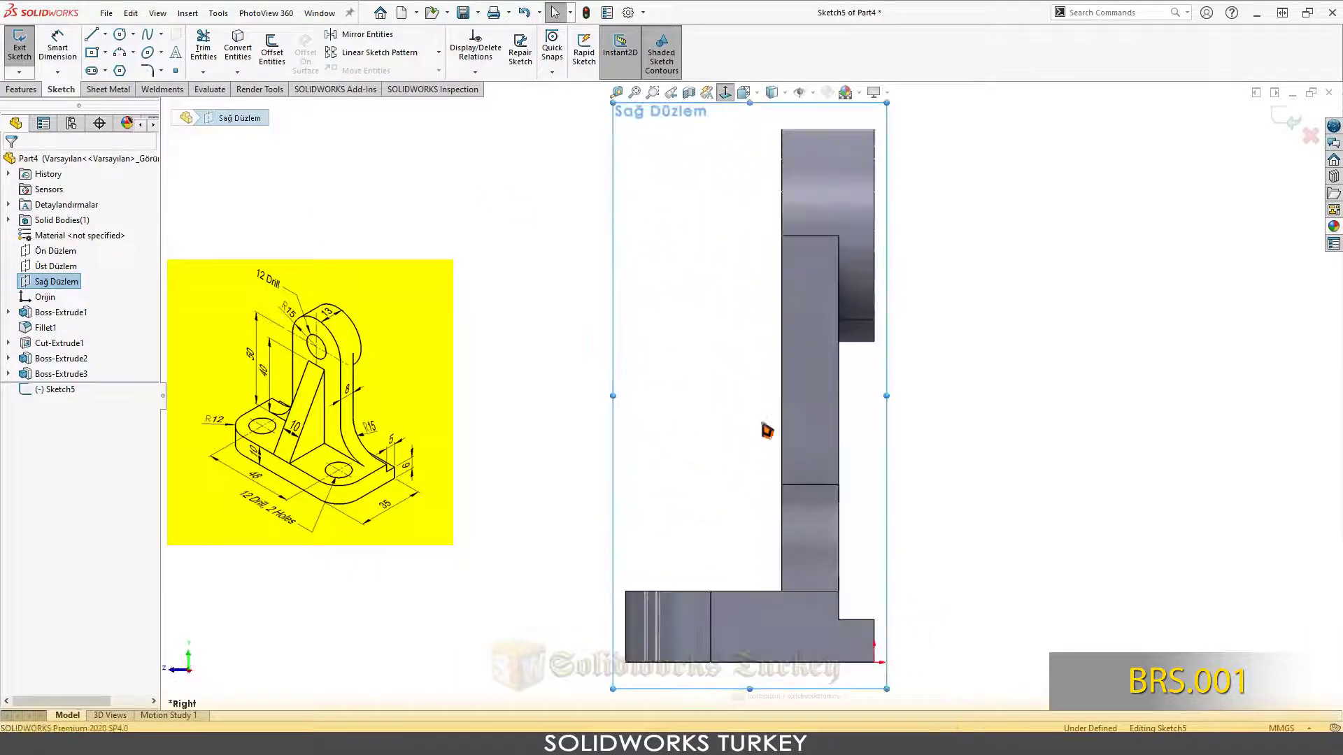
click(687, 452)
- Draw a closed triangle from the base's top-left corner up to the upright's edge and back down
right_drag(688, 400, 623, 399)
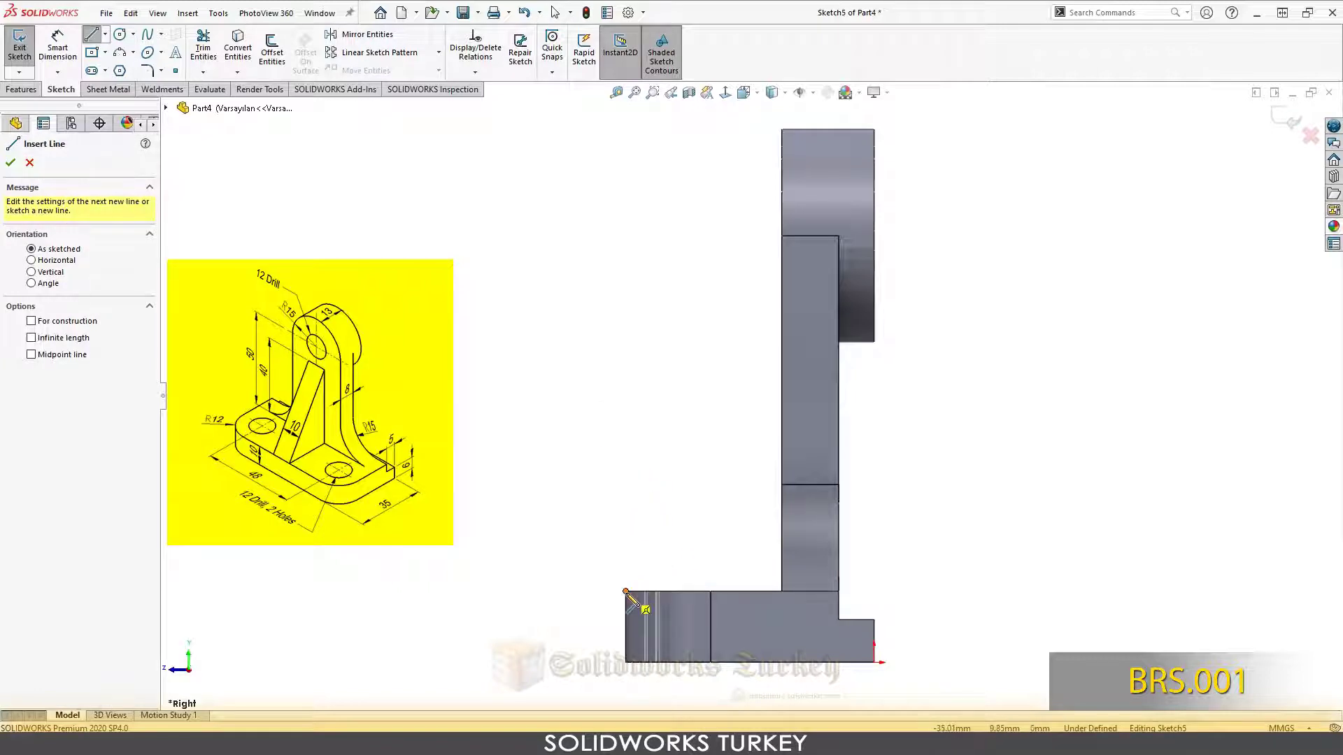
click(626, 592)
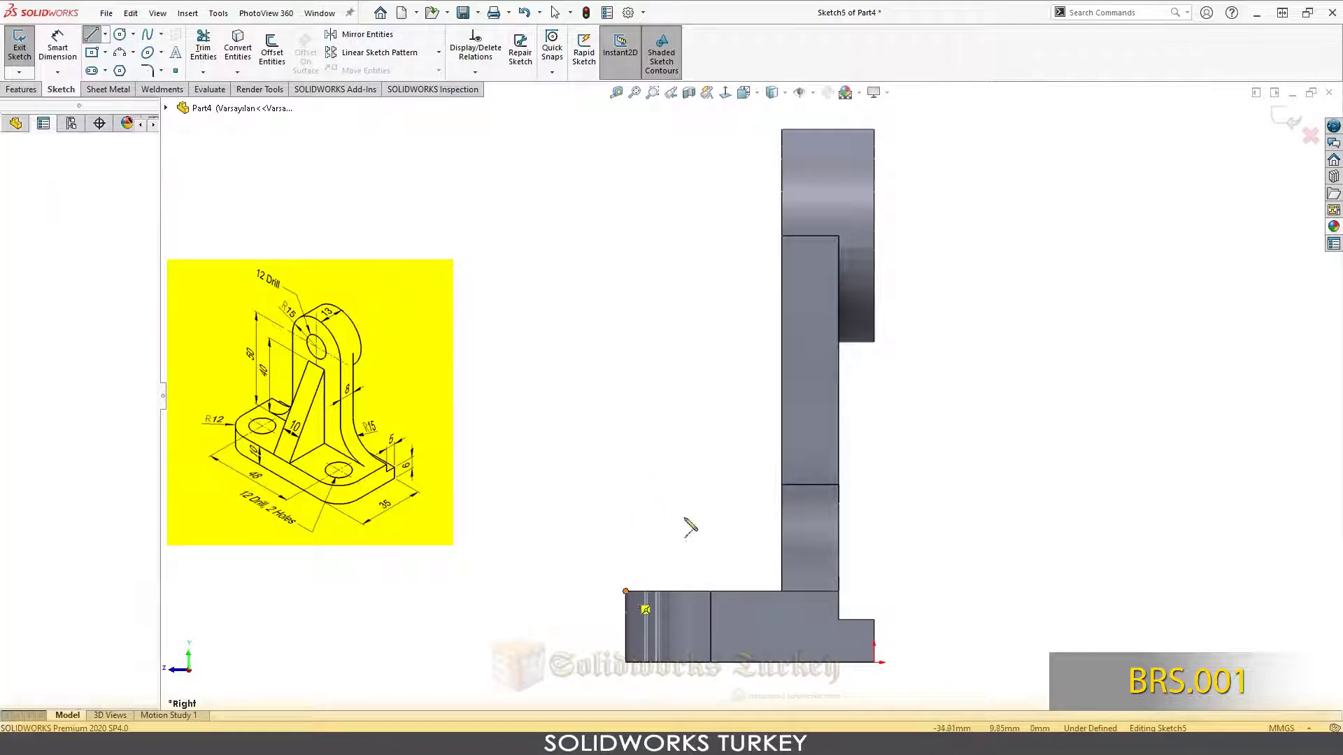
click(782, 333)
click(781, 592)
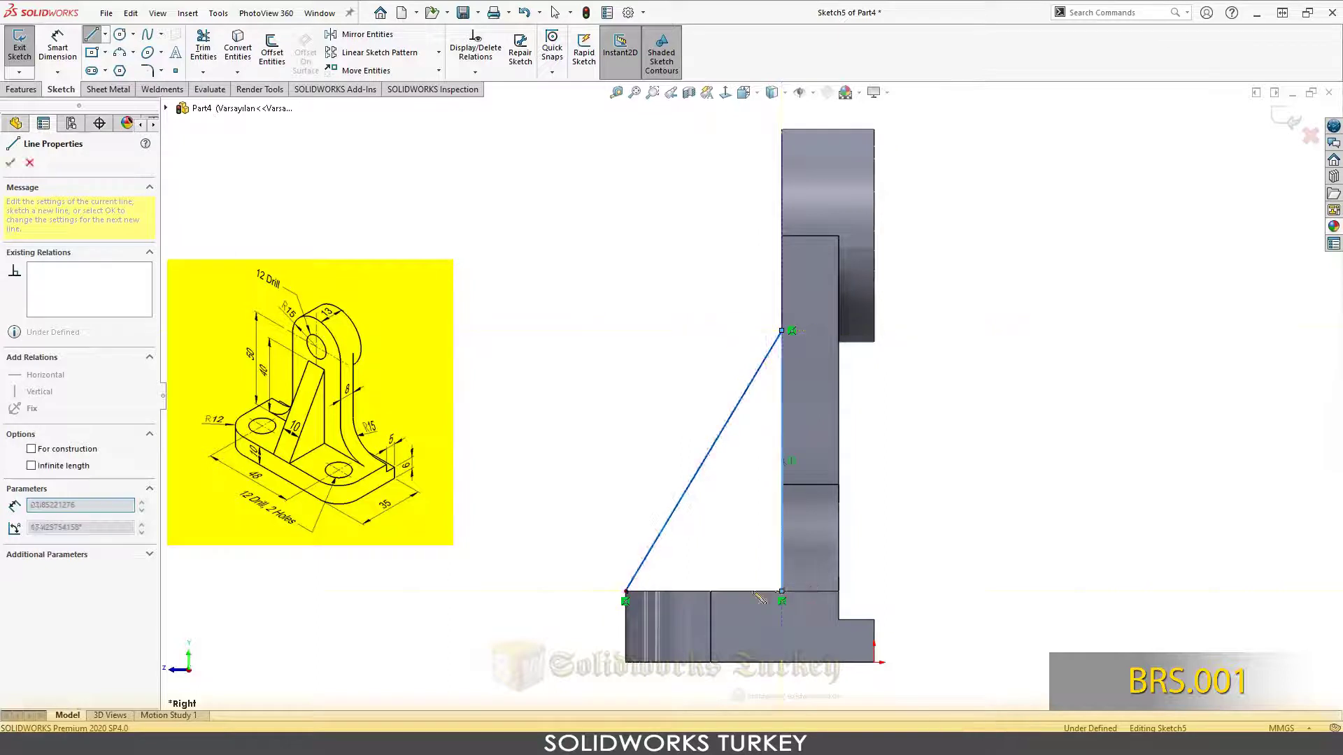
click(626, 591)
right_click(627, 593)
click(659, 600)
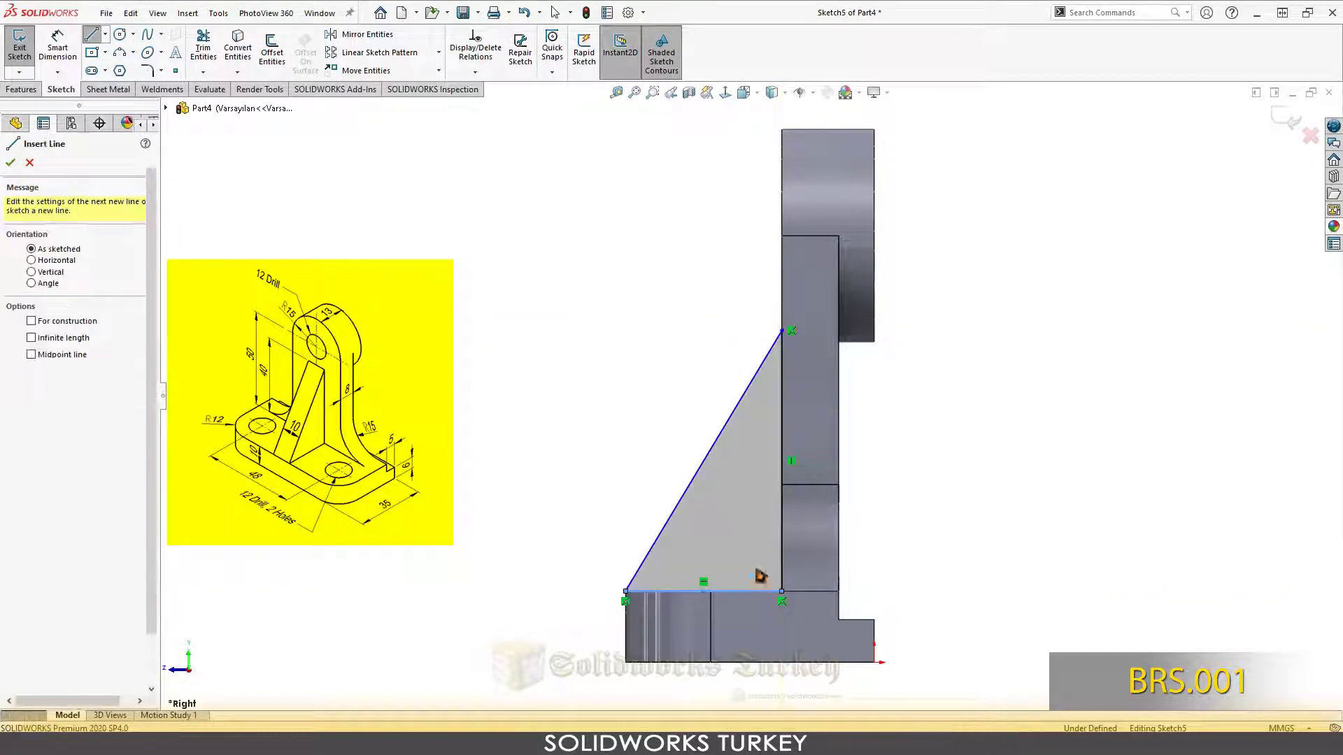
- Dimension the rib triangle's vertical edge to 40 mm and view the bracket isometrically
right_drag(987, 545, 974, 455)
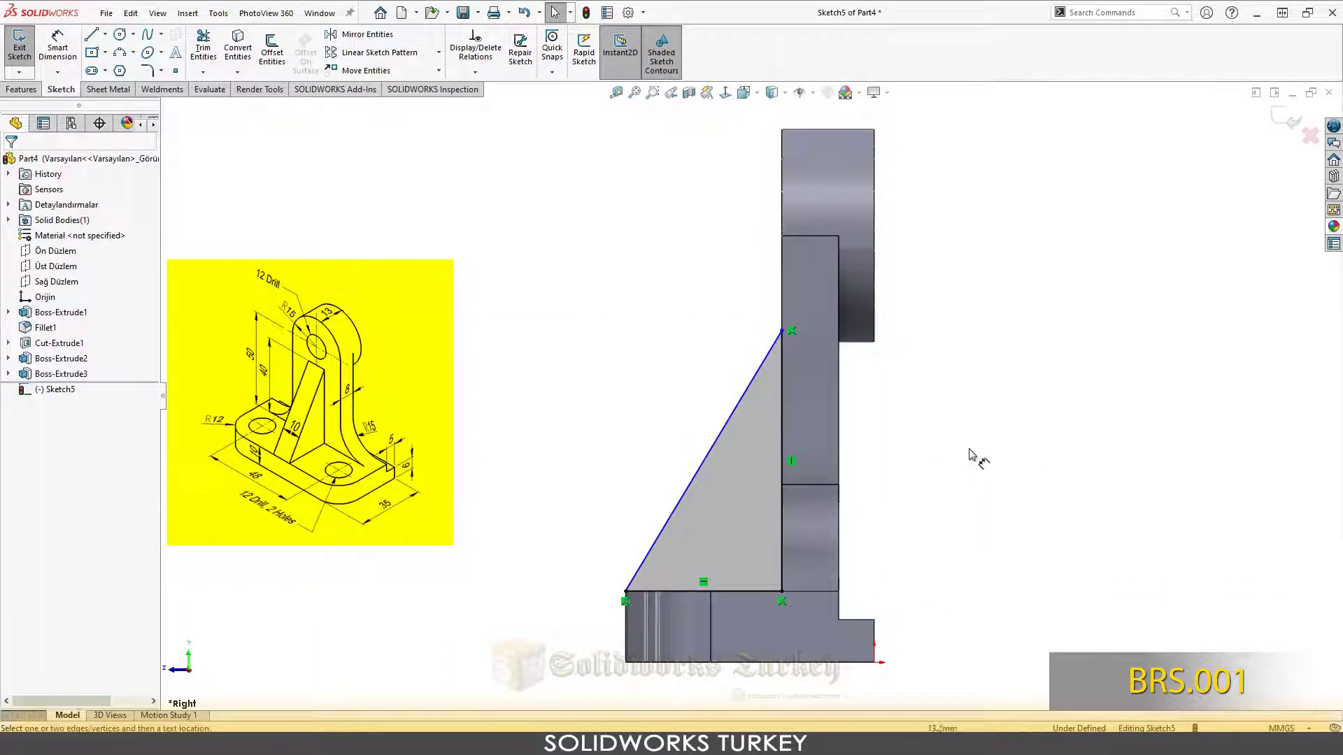
click(782, 434)
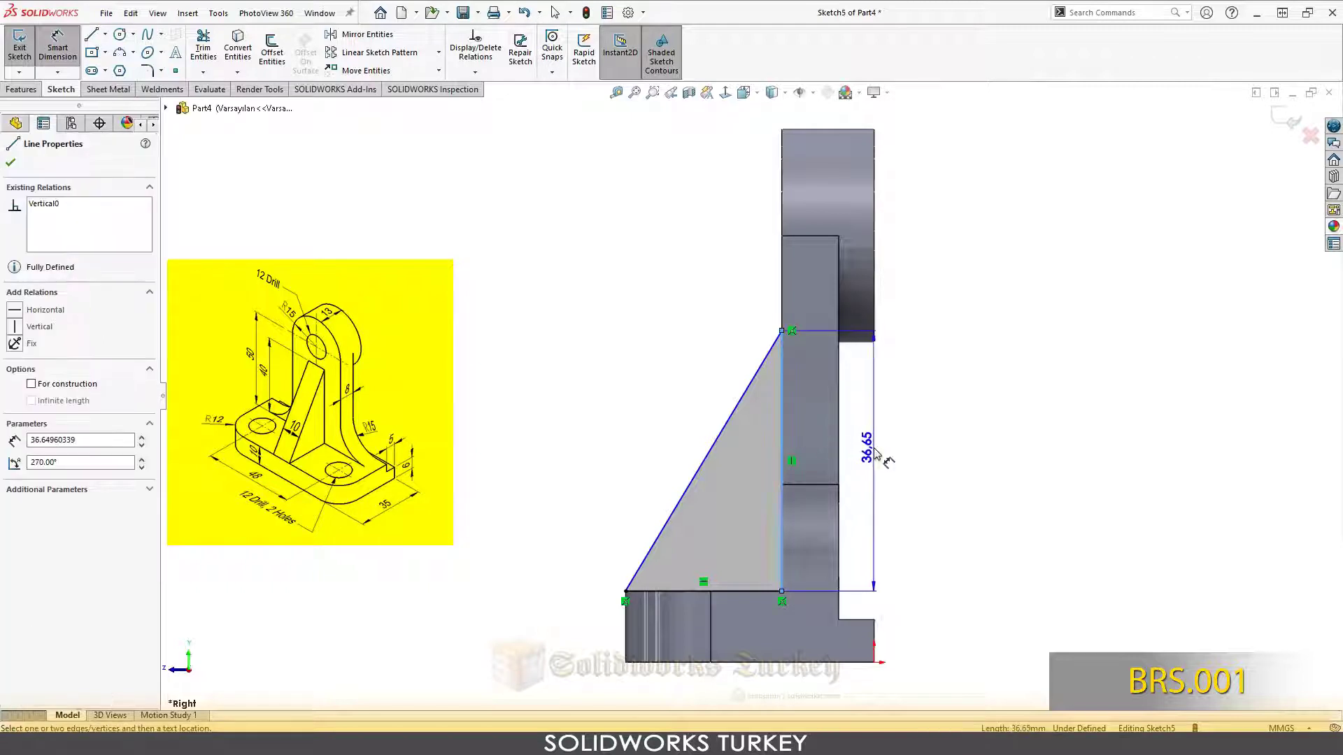
click(877, 471)
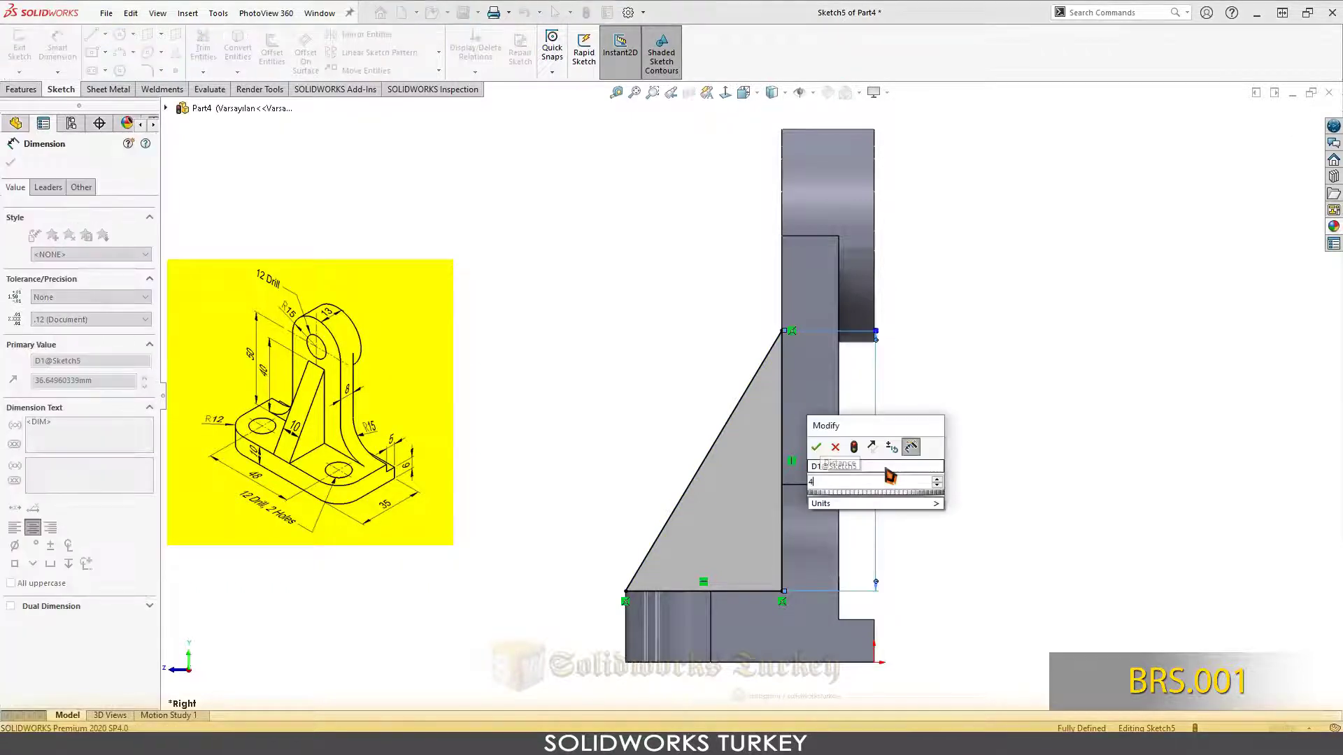
text(40)
key(Return)
drag(871, 462, 904, 465)
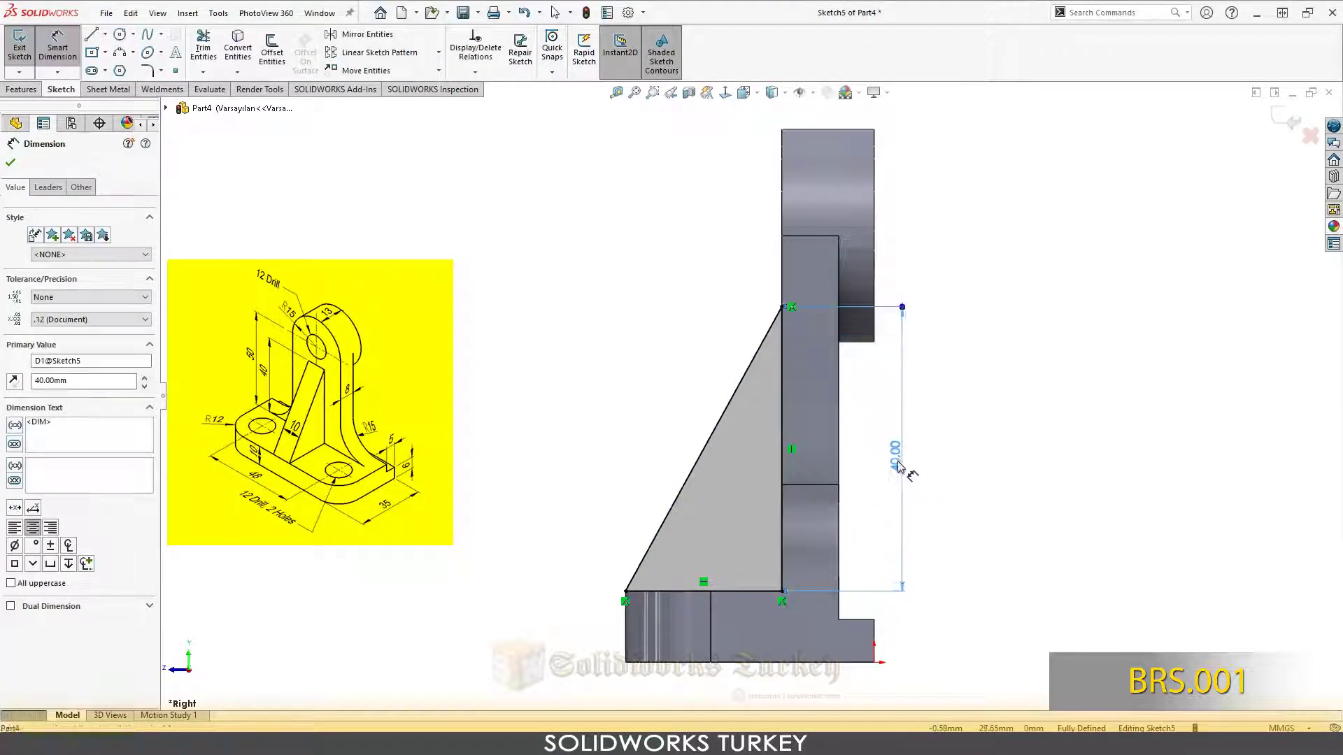
click(498, 366)
key(ctrl+7)
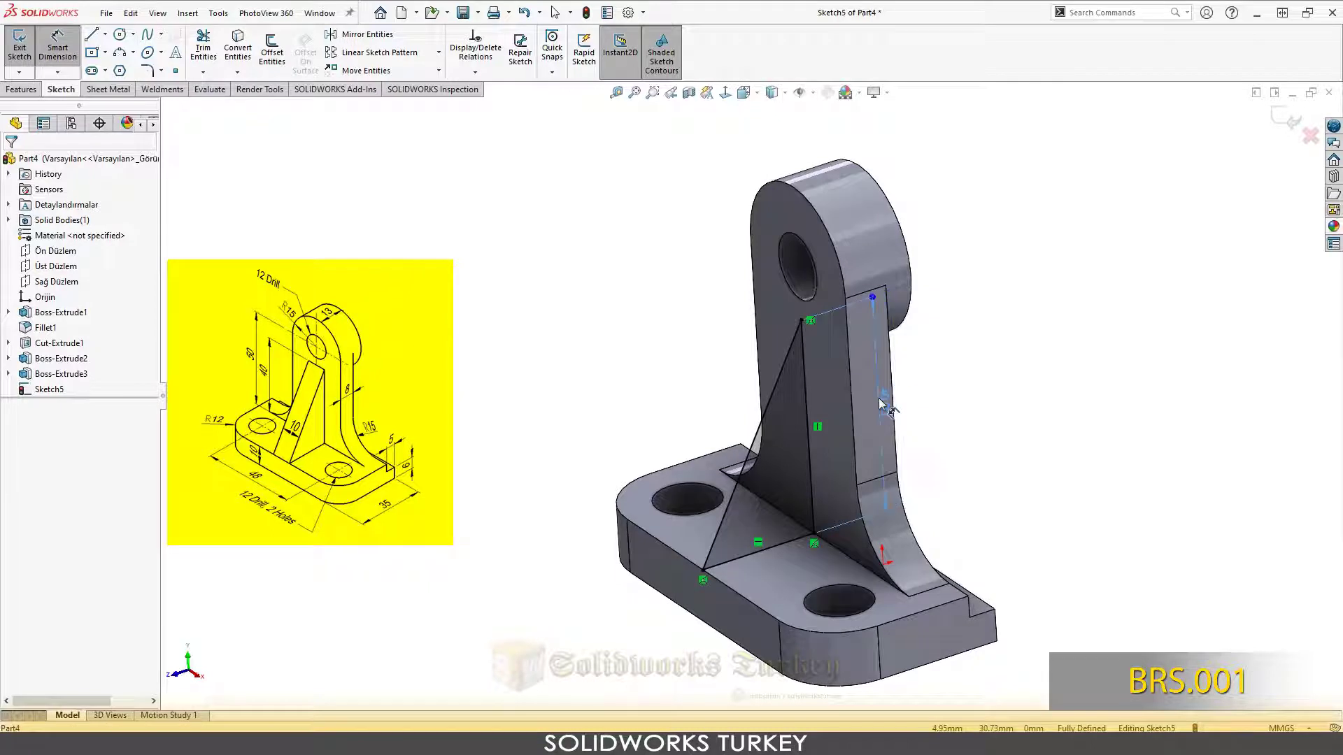
drag(900, 399, 1025, 419)
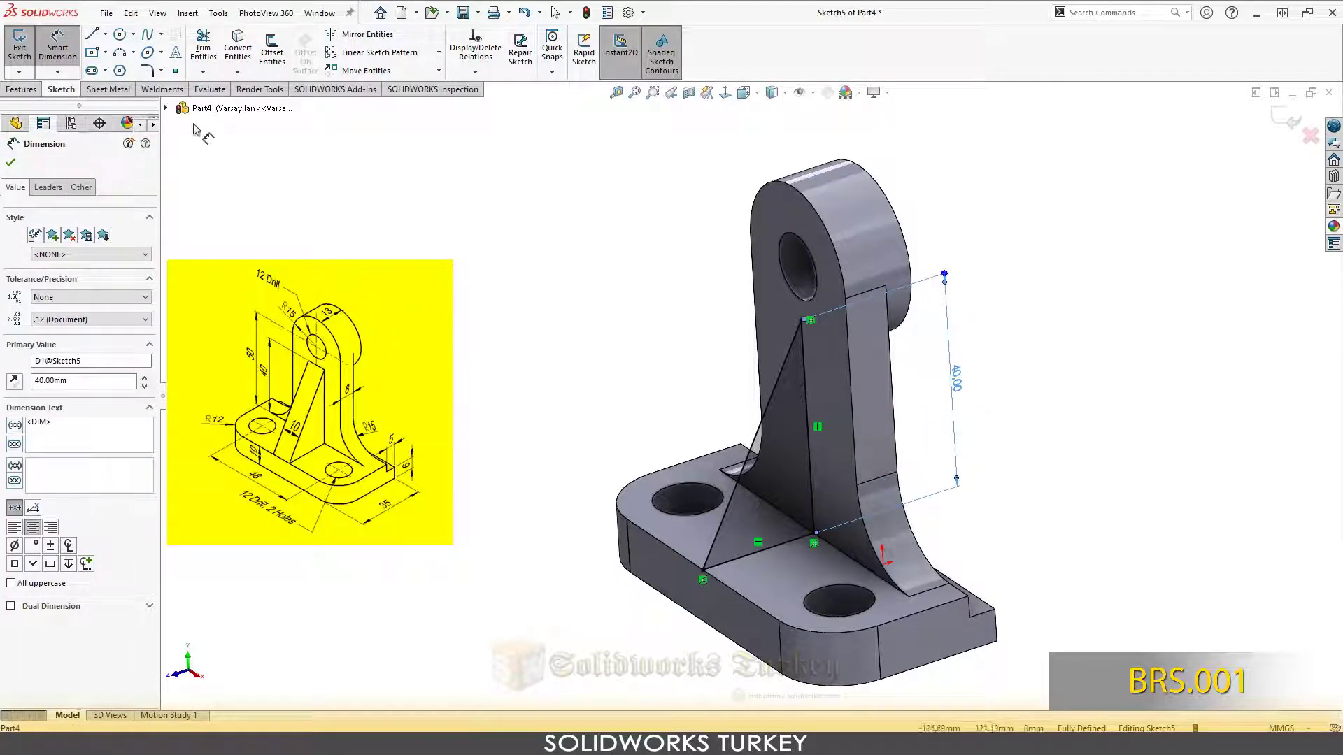
click(35, 89)
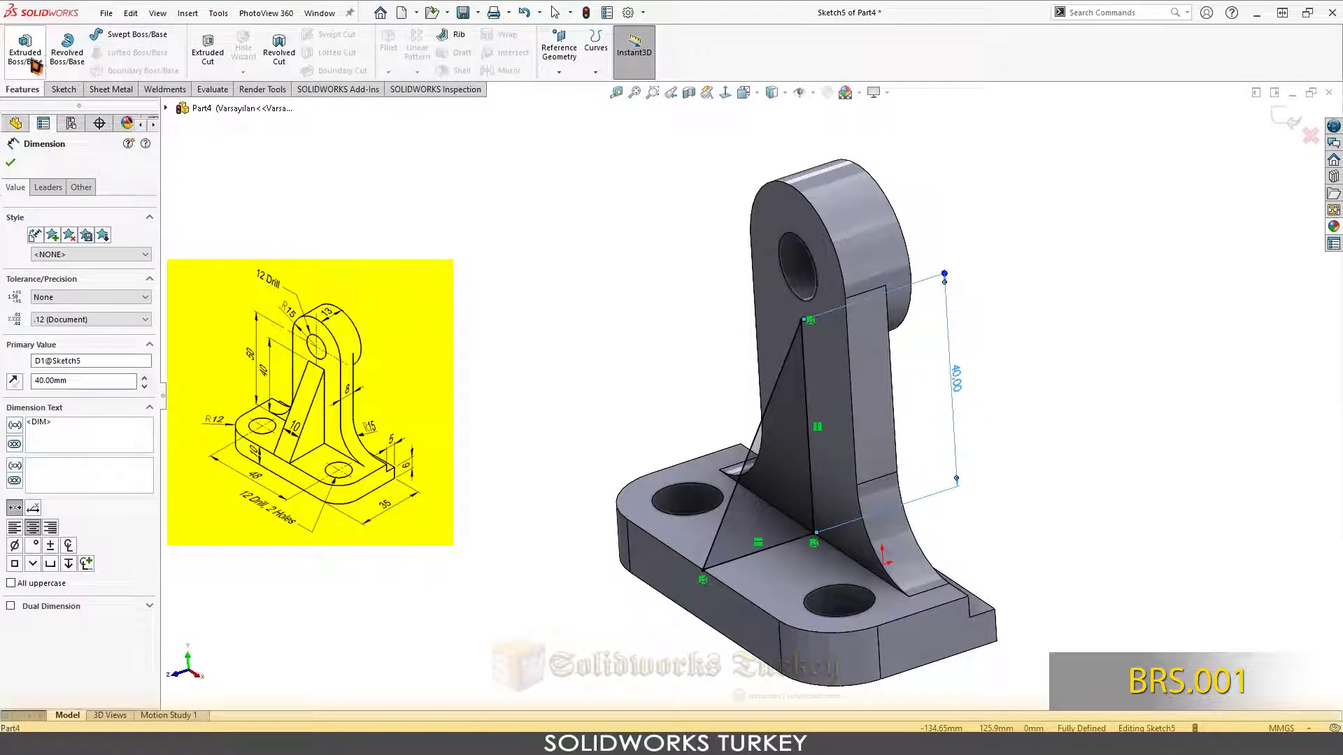
- Extrude the triangle sketch 10 mm with a Mid Plane end condition to form the rib
click(34, 65)
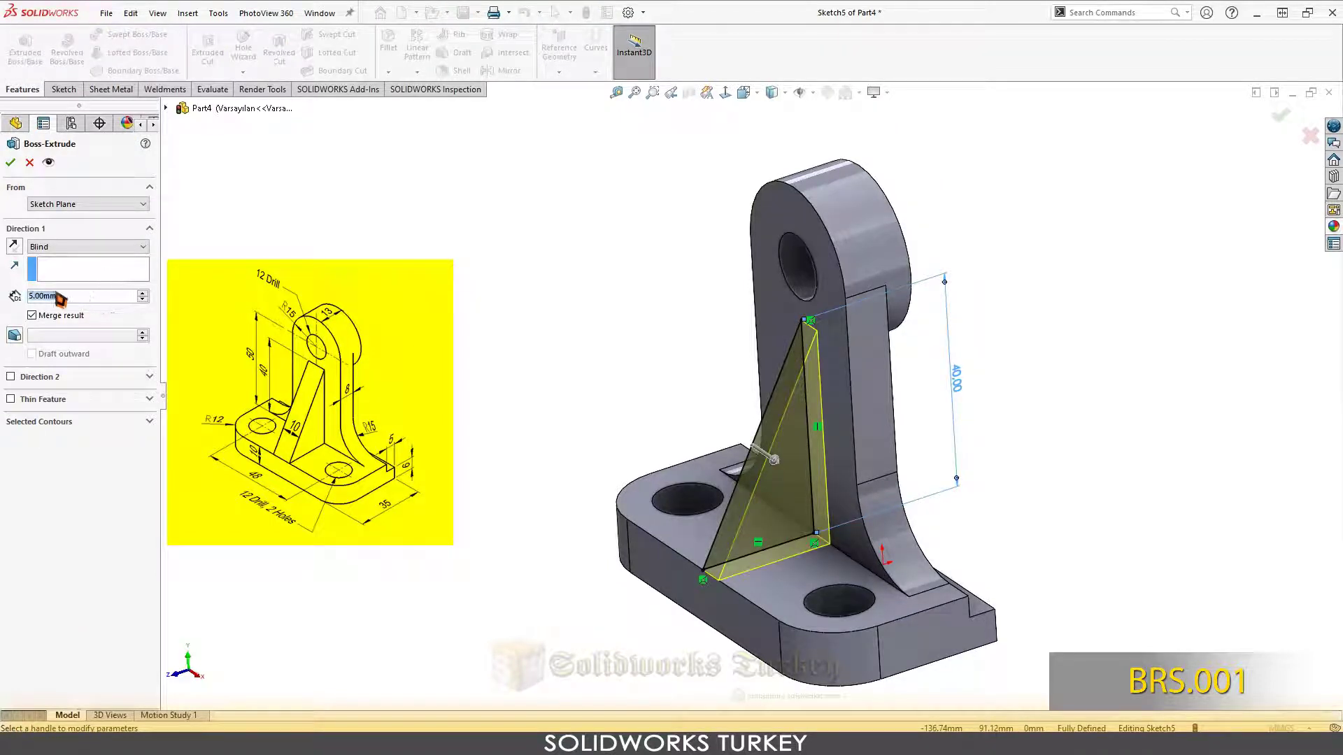
text(10)
key(Return)
middle_drag(547, 372, 570, 399)
click(67, 248)
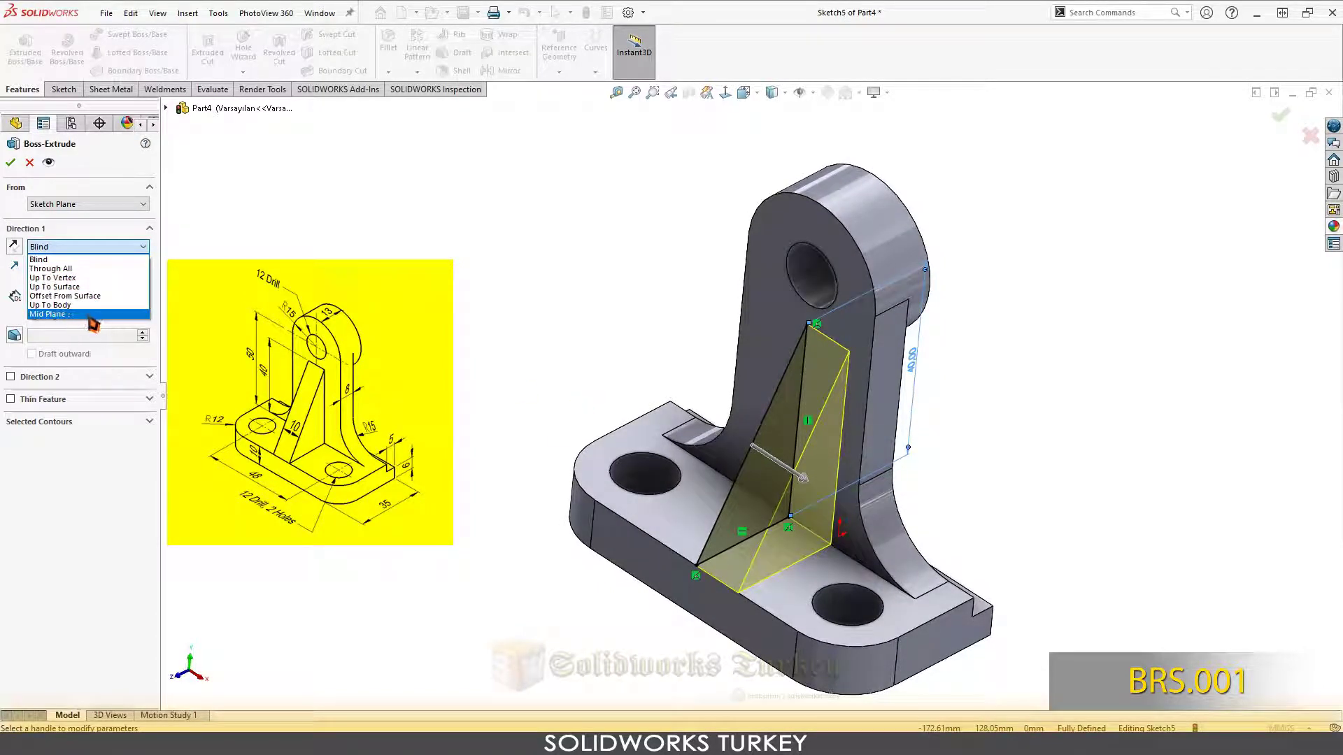
click(49, 314)
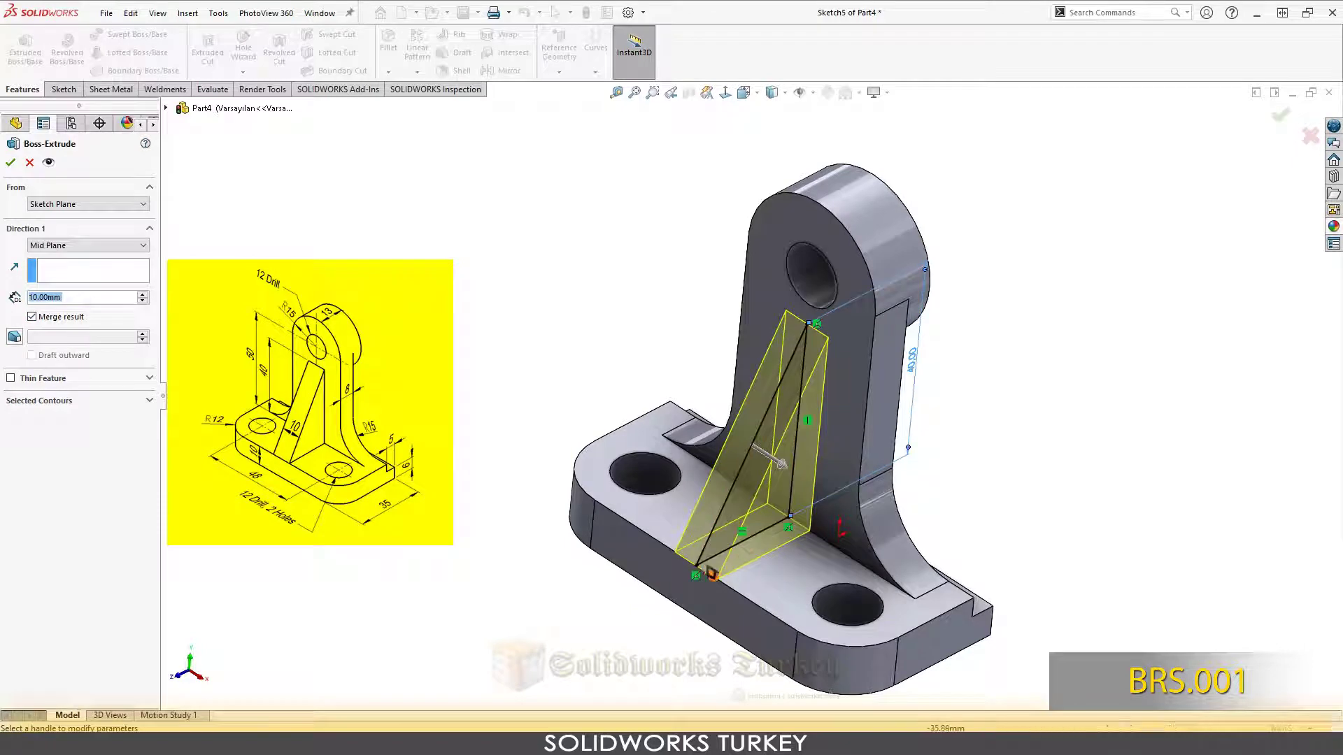
click(11, 163)
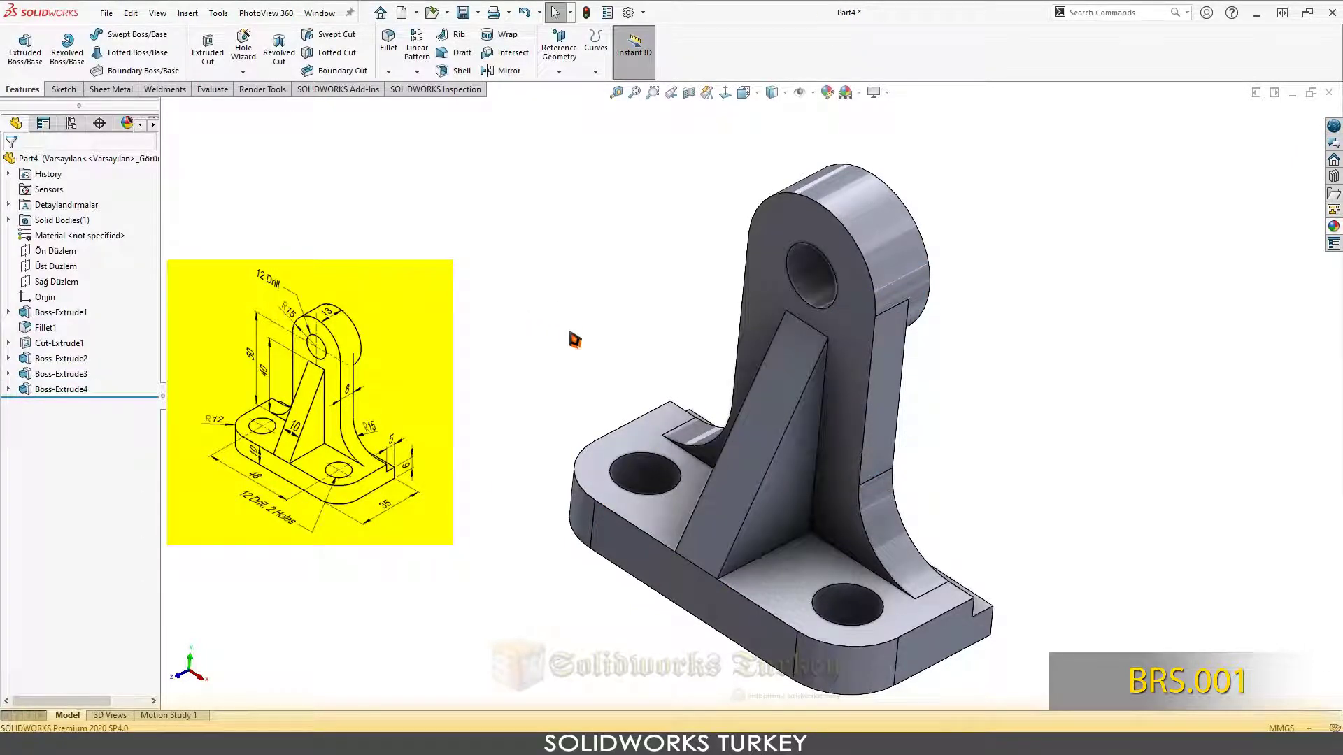
scroll(574, 340, up, 3)
mouse_move(653, 333)
middle_down()
mouse_move(413, 252)
mouse_move(777, 170)
middle_up()
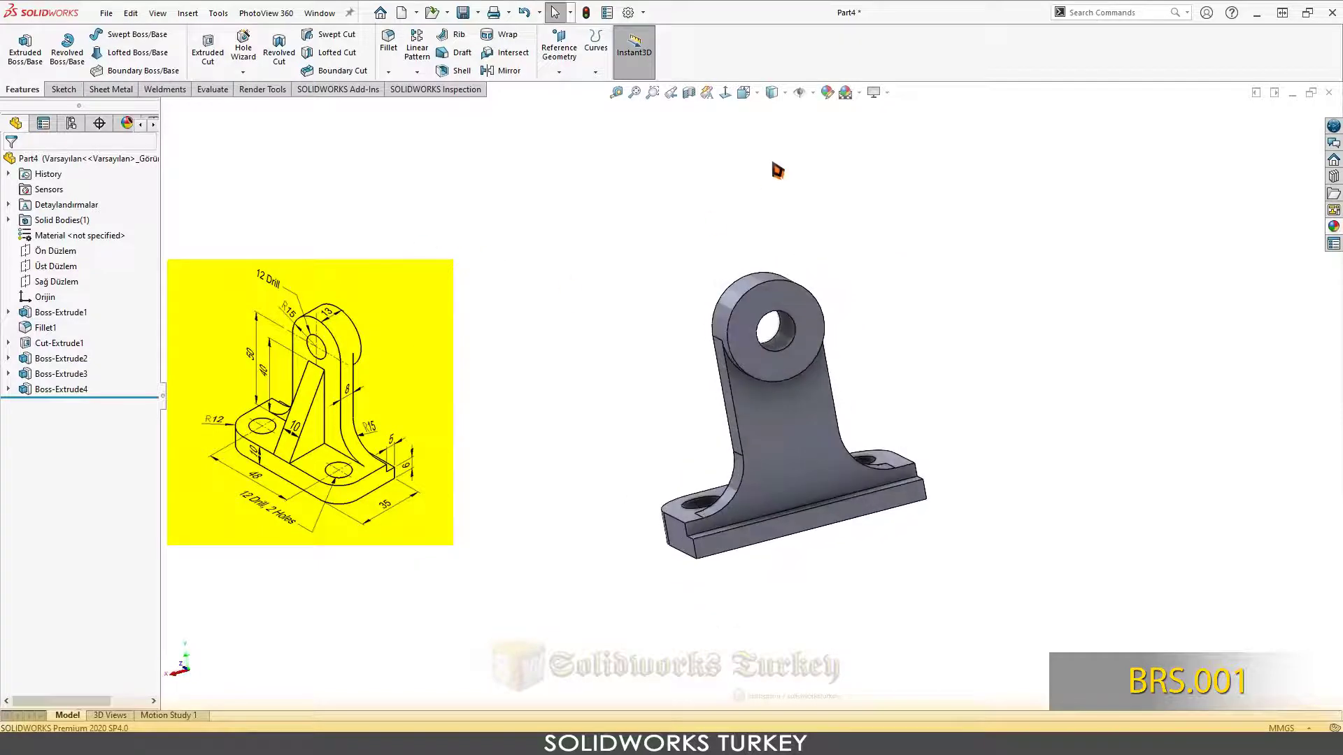
click(758, 97)
click(838, 137)
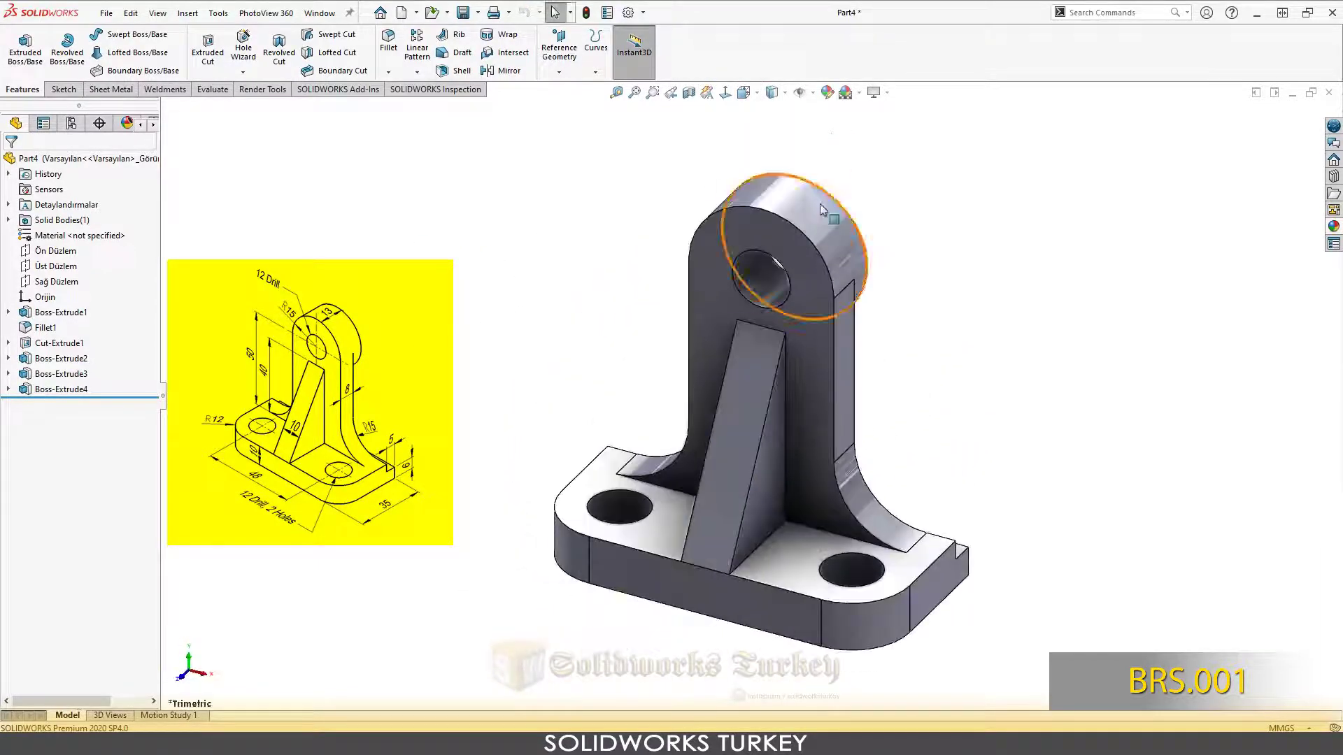
ctrl+middle_drag(534, 456, 600, 465)
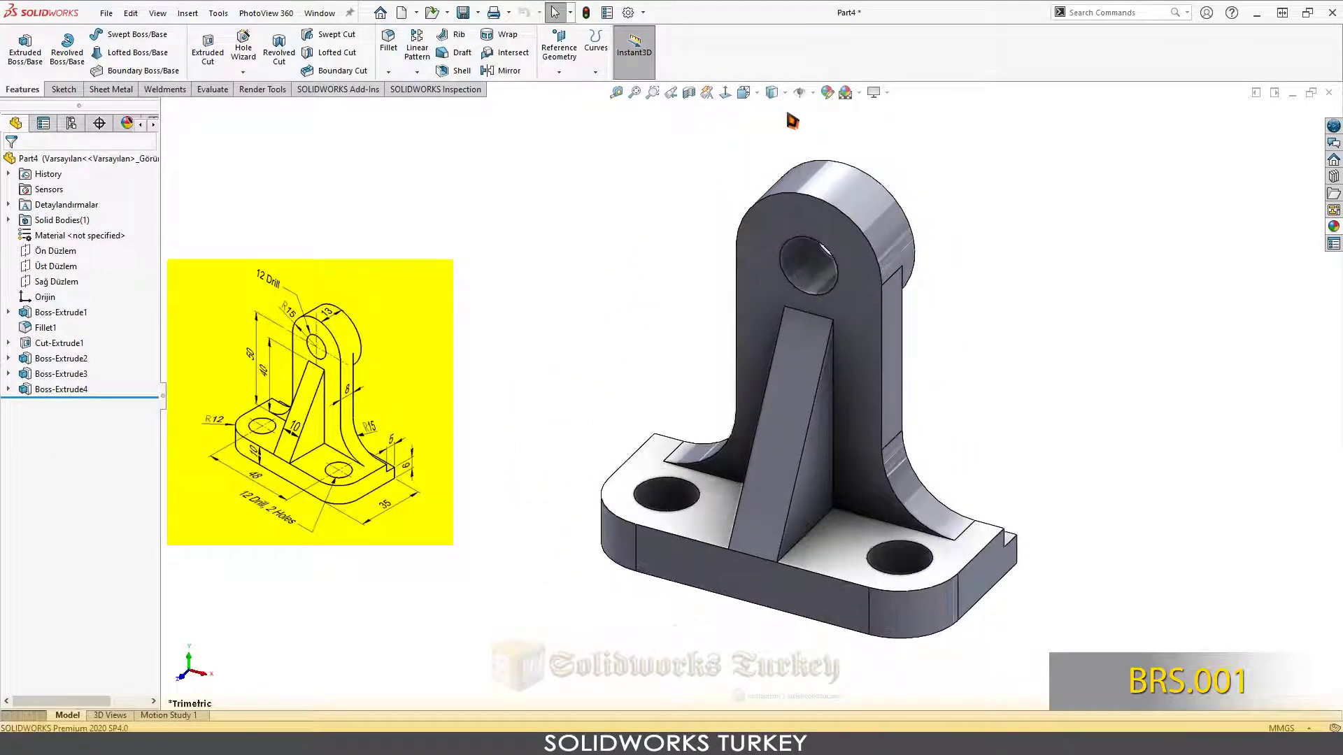
click(827, 553)
mouse_move(827, 552)
middle_down()
mouse_move(832, 518)
mouse_move(926, 560)
middle_up()
middle_drag(983, 505, 967, 497)
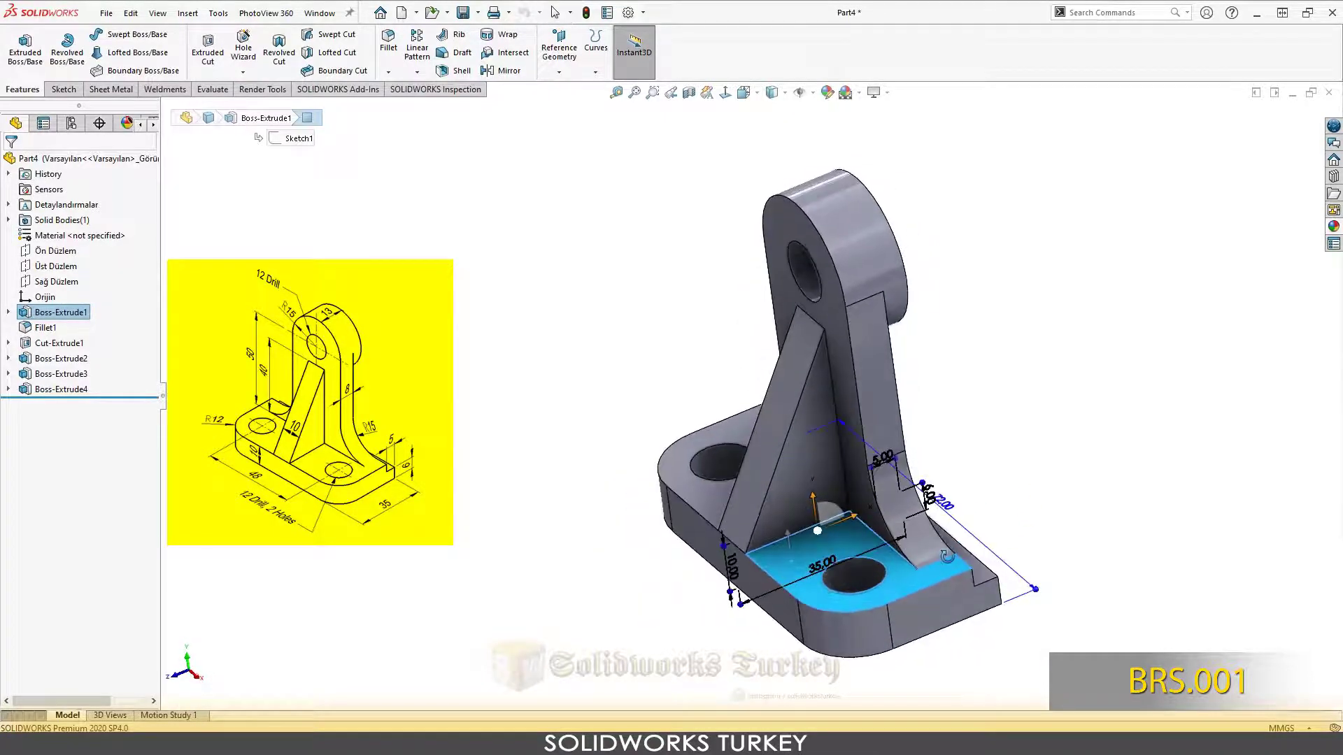
click(960, 491)
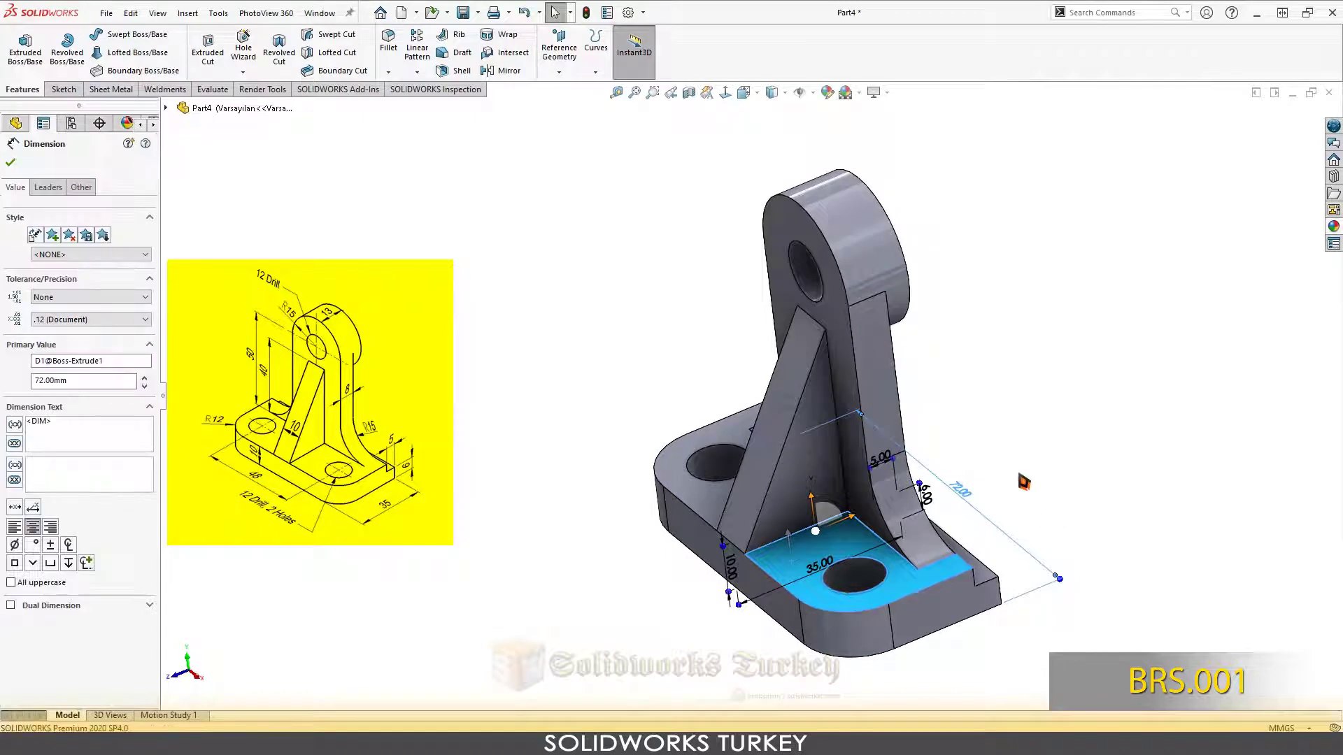
click(887, 369)
mouse_move(886, 370)
middle_down()
mouse_move(862, 361)
mouse_move(685, 479)
middle_up()
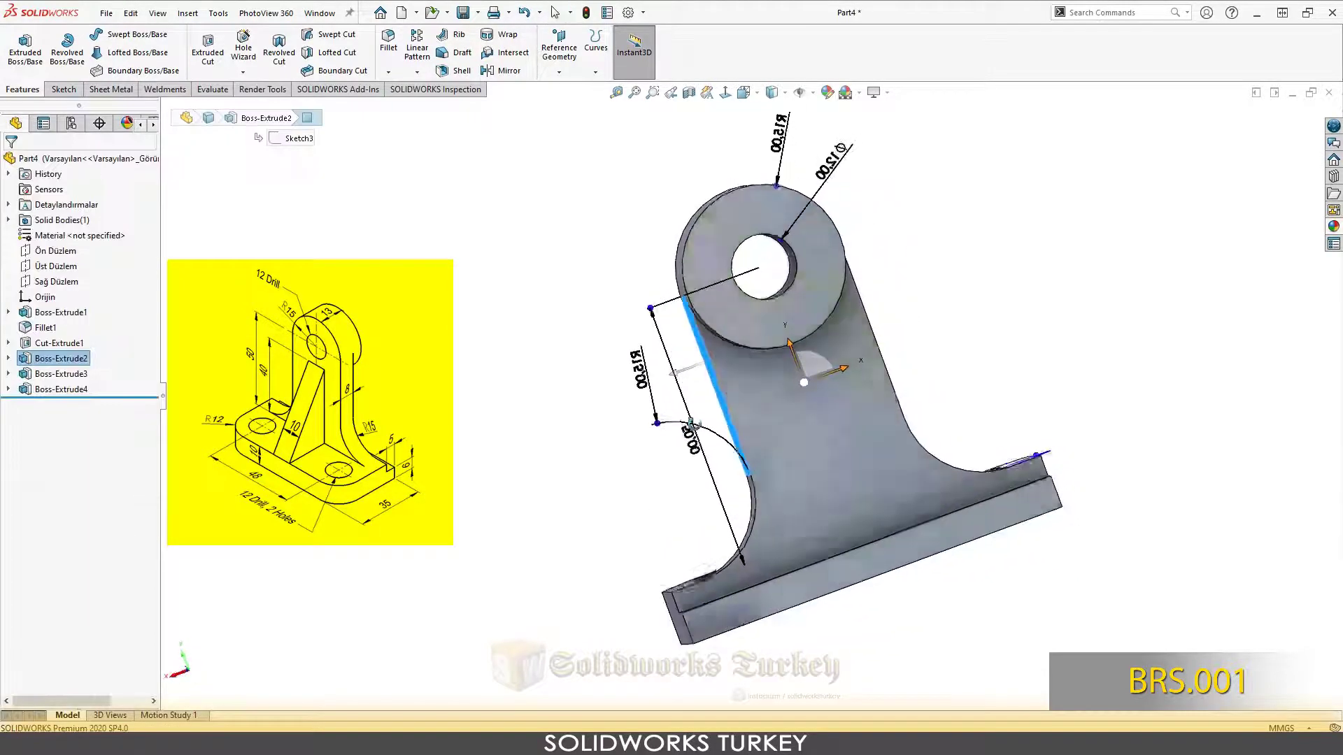
drag(687, 479, 626, 498)
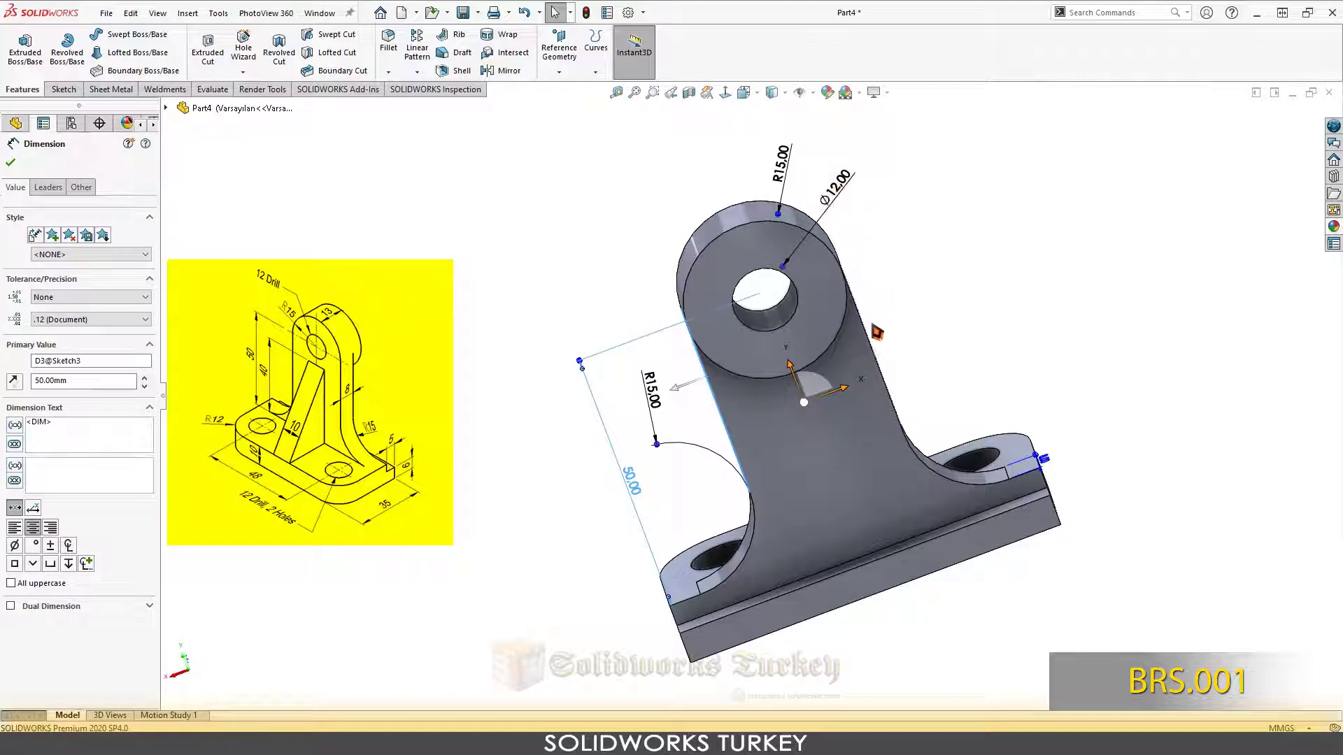
click(839, 329)
mouse_move(840, 329)
middle_down()
mouse_move(975, 343)
mouse_move(941, 318)
mouse_move(1035, 393)
mouse_move(741, 451)
middle_up()
click(790, 420)
scroll(707, 448, down, 3)
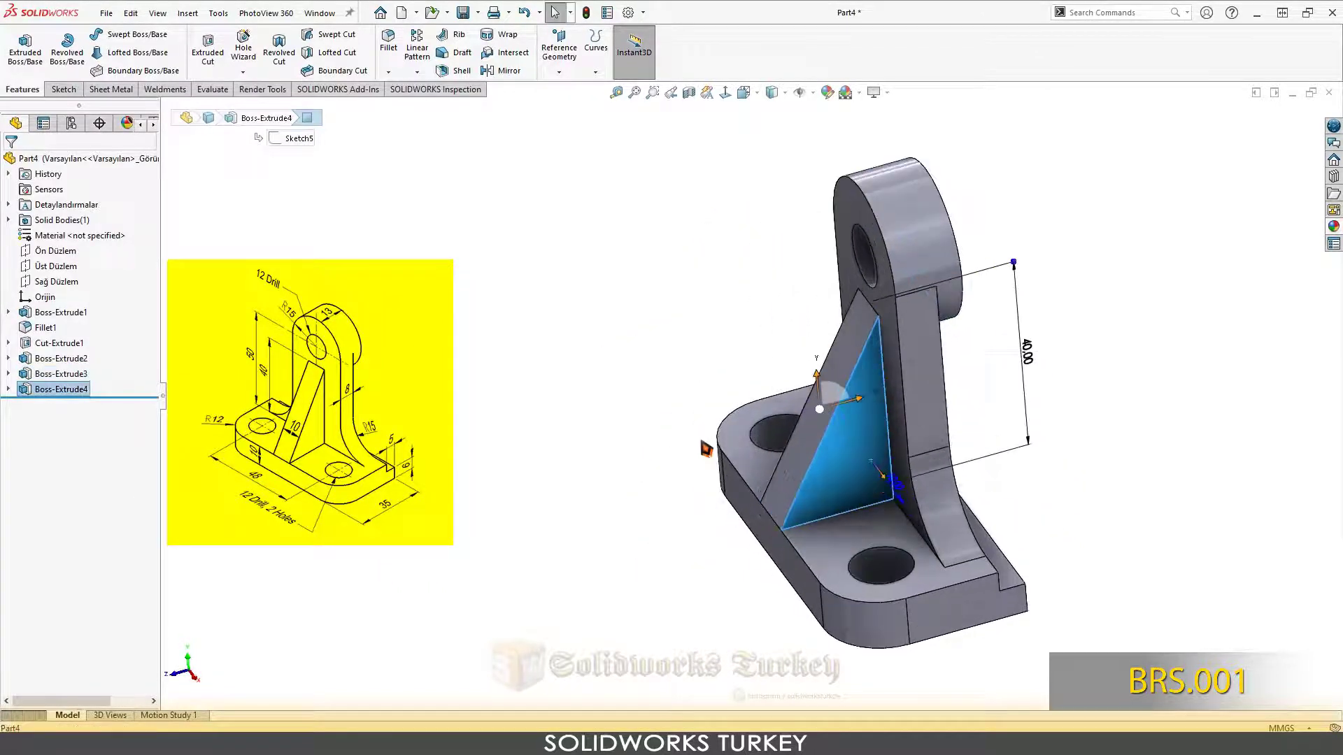
key(space)
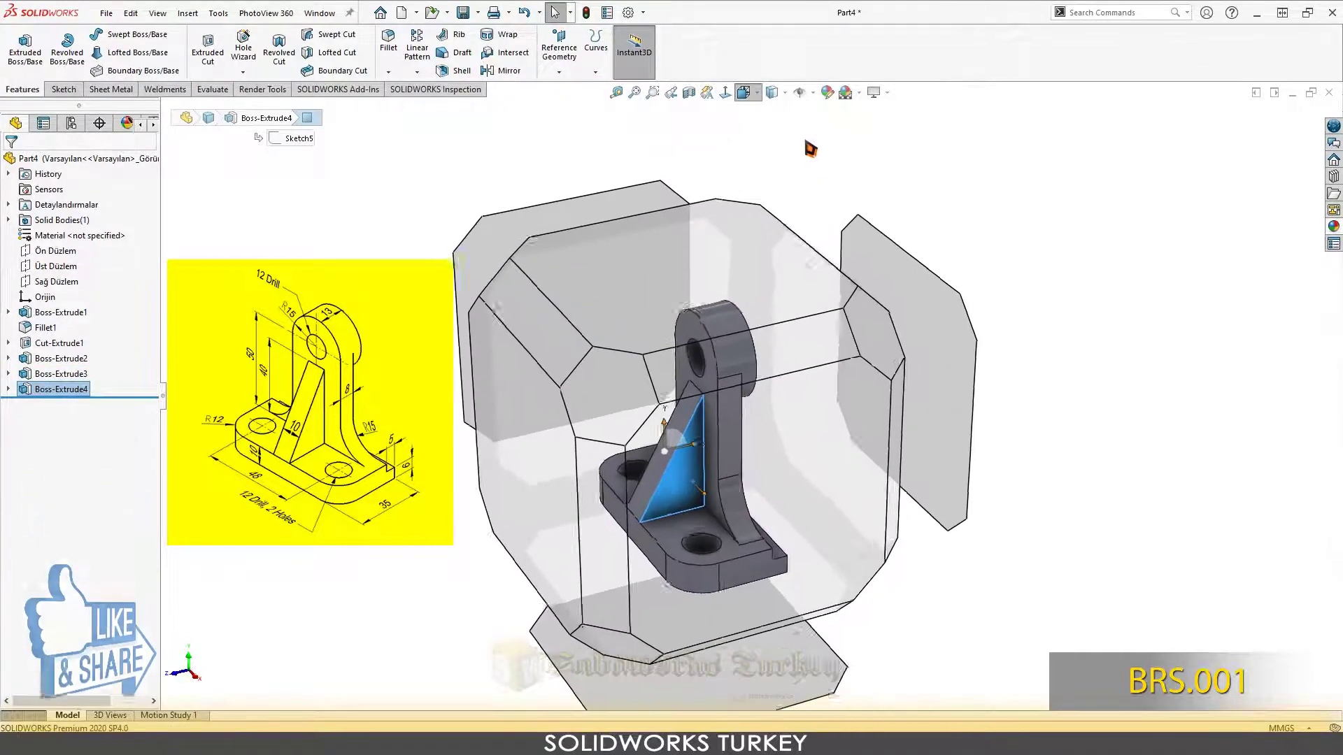
click(811, 150)
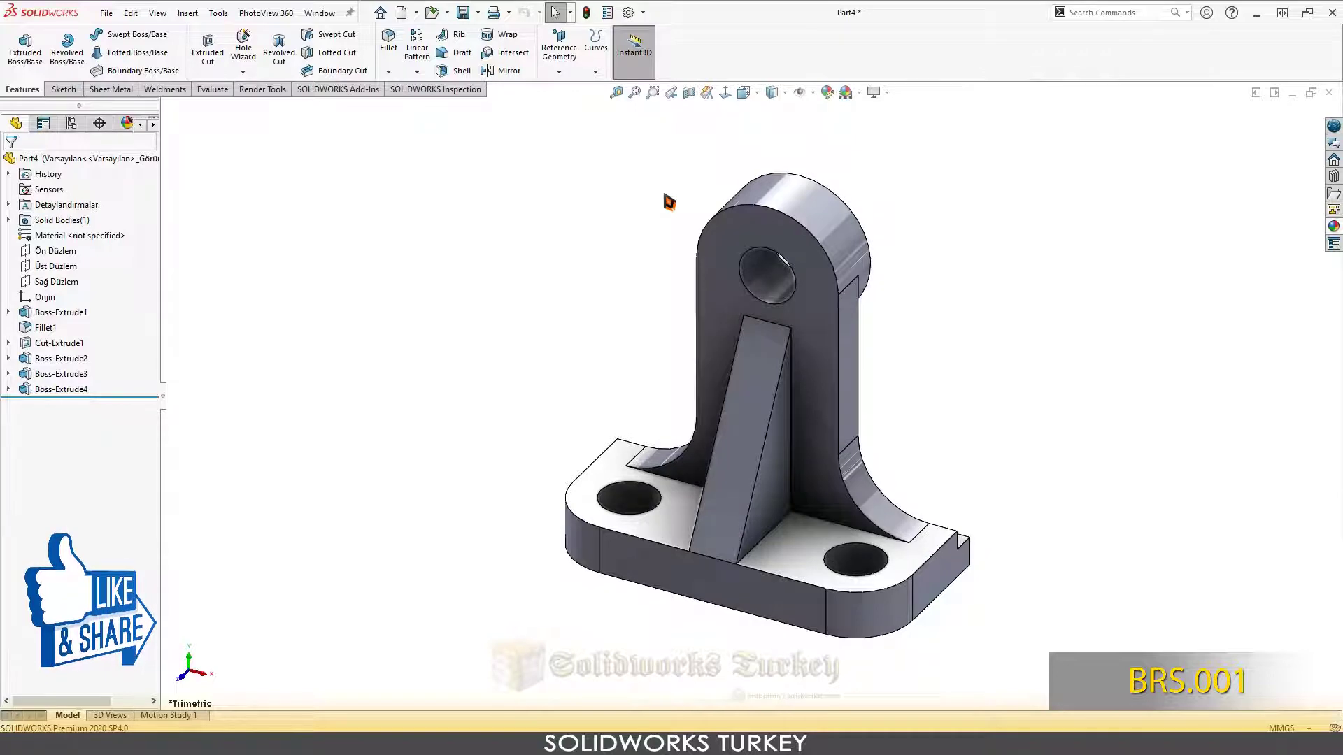
- Save the bracket part under the file name BRS.001
key(ctrl+s)
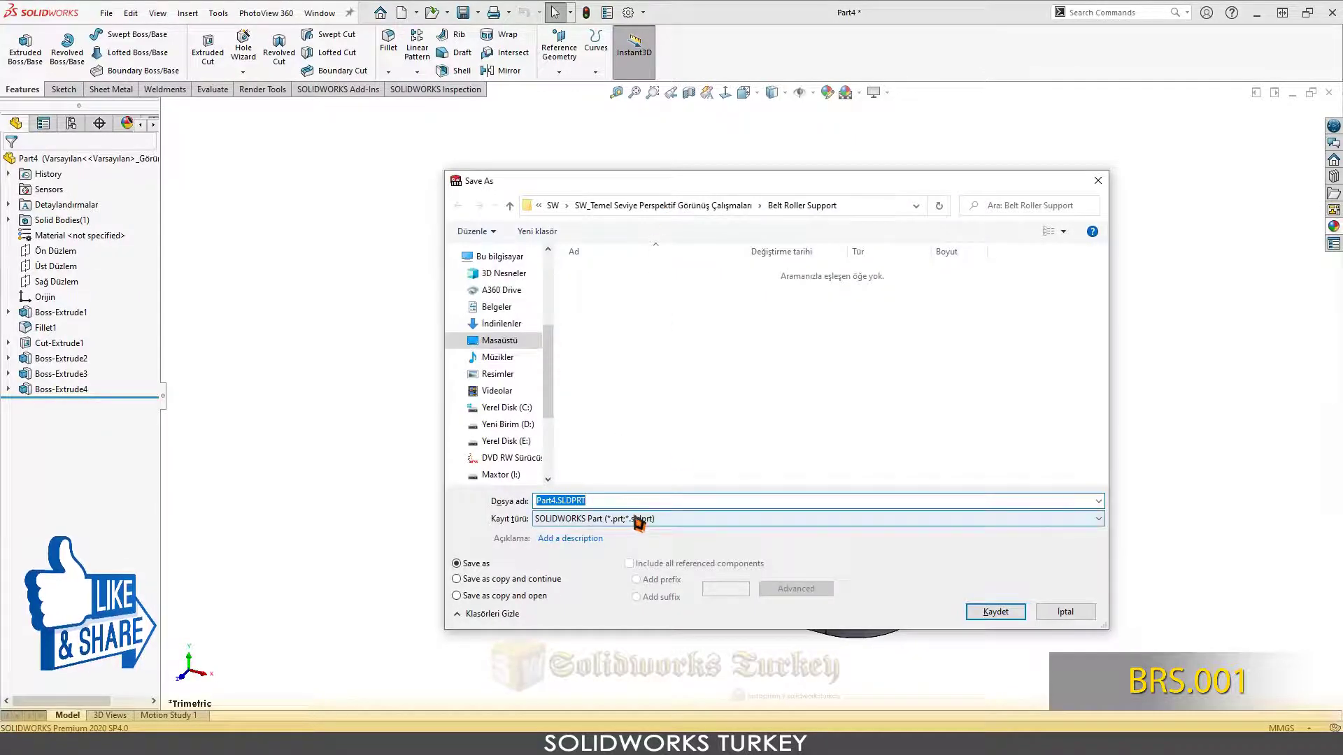
text(BR)
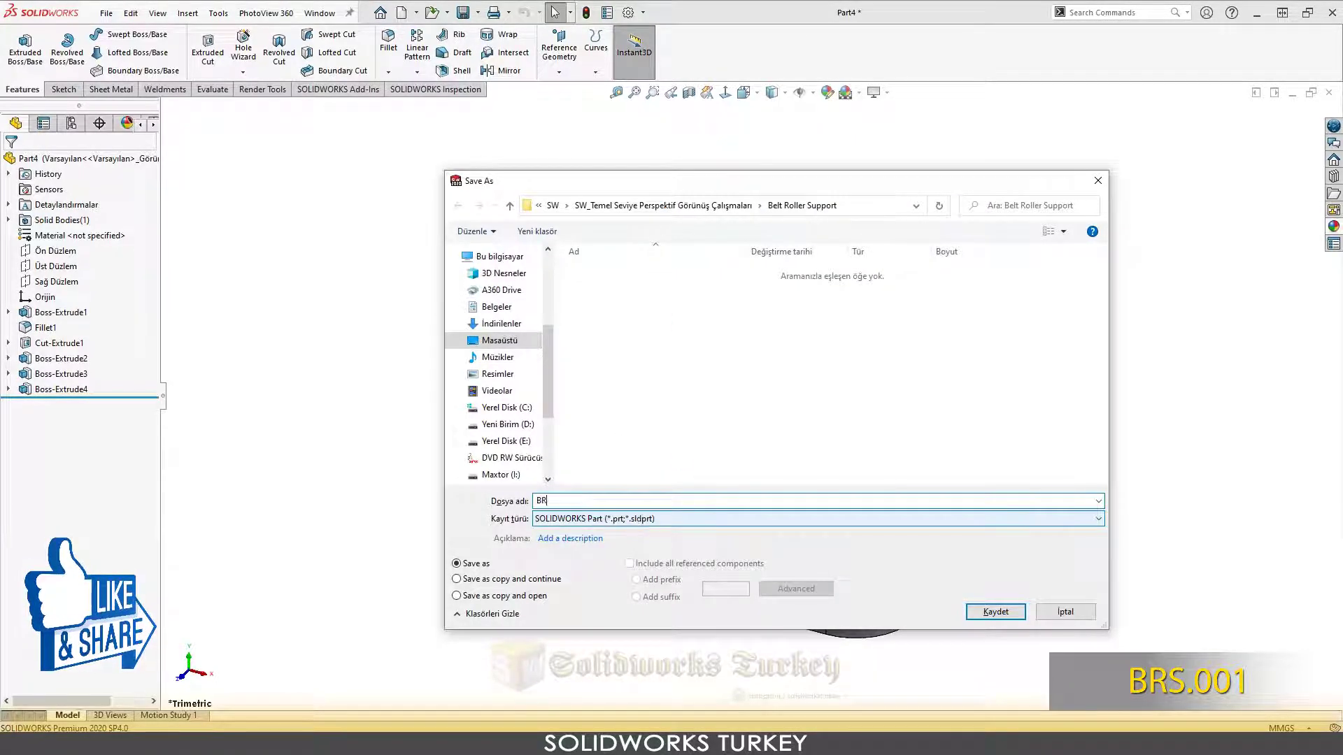
text(S.001)
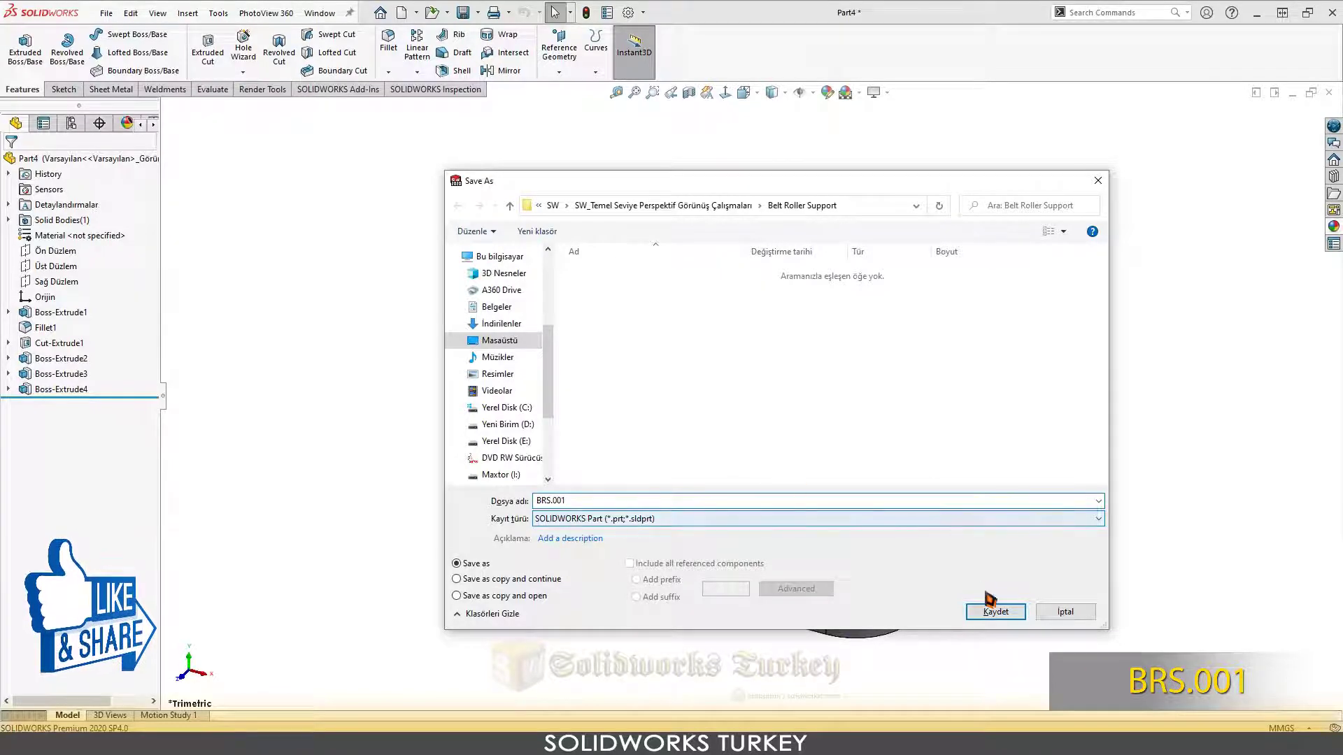
click(989, 602)
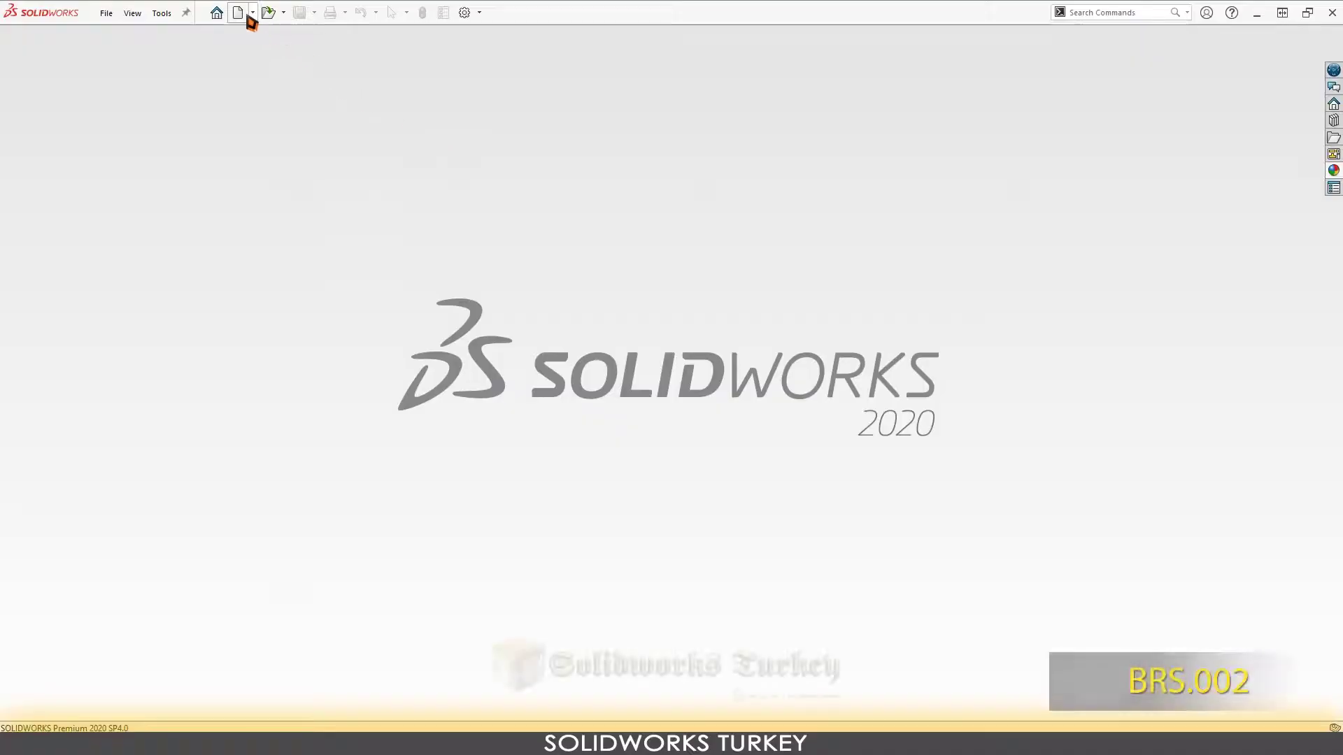
- Start a new part and open a sketch on the Ön Düzlem plane
click(238, 12)
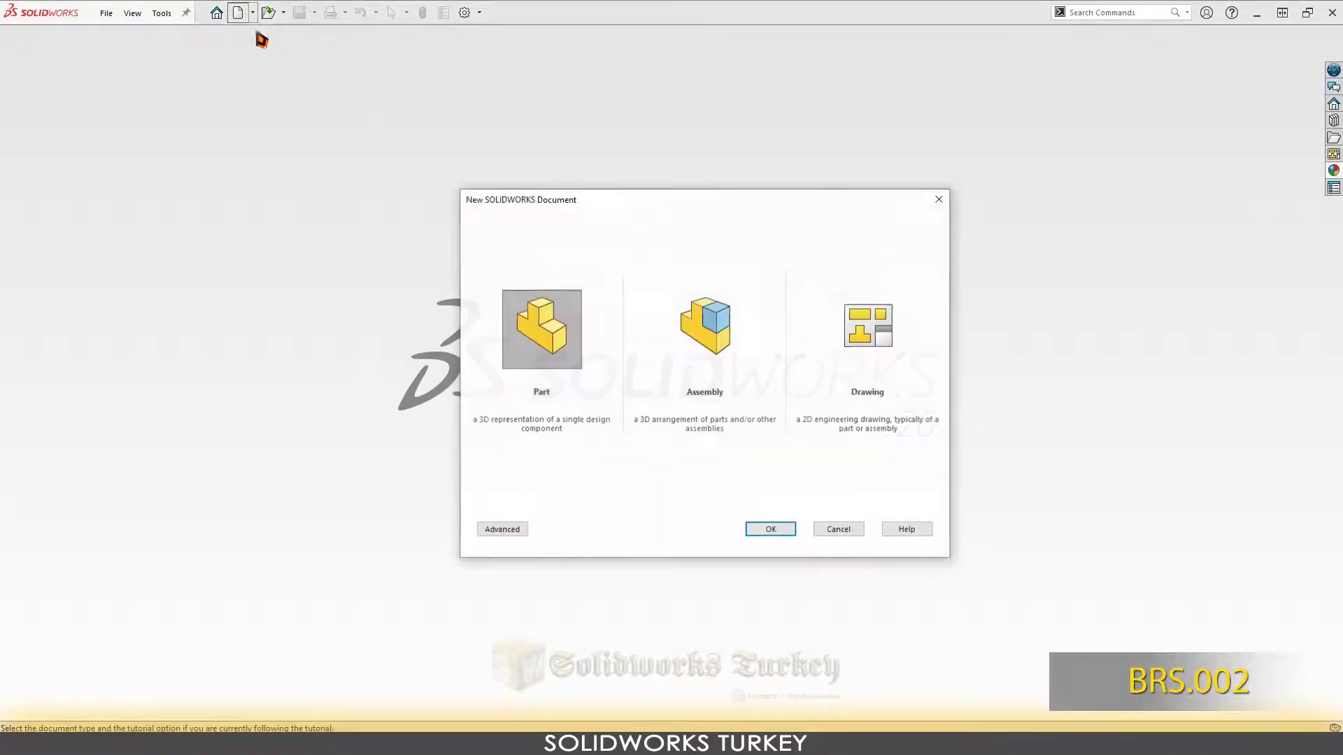
click(784, 534)
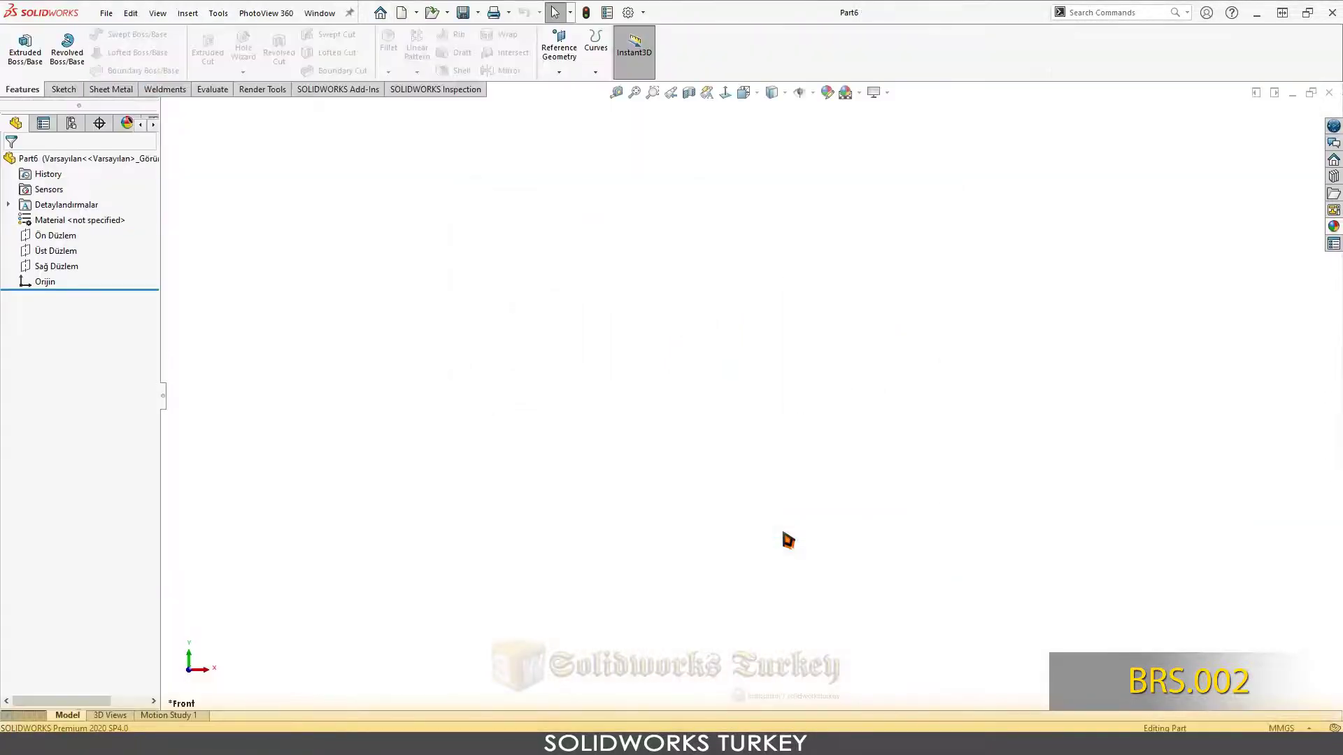
click(56, 235)
click(88, 212)
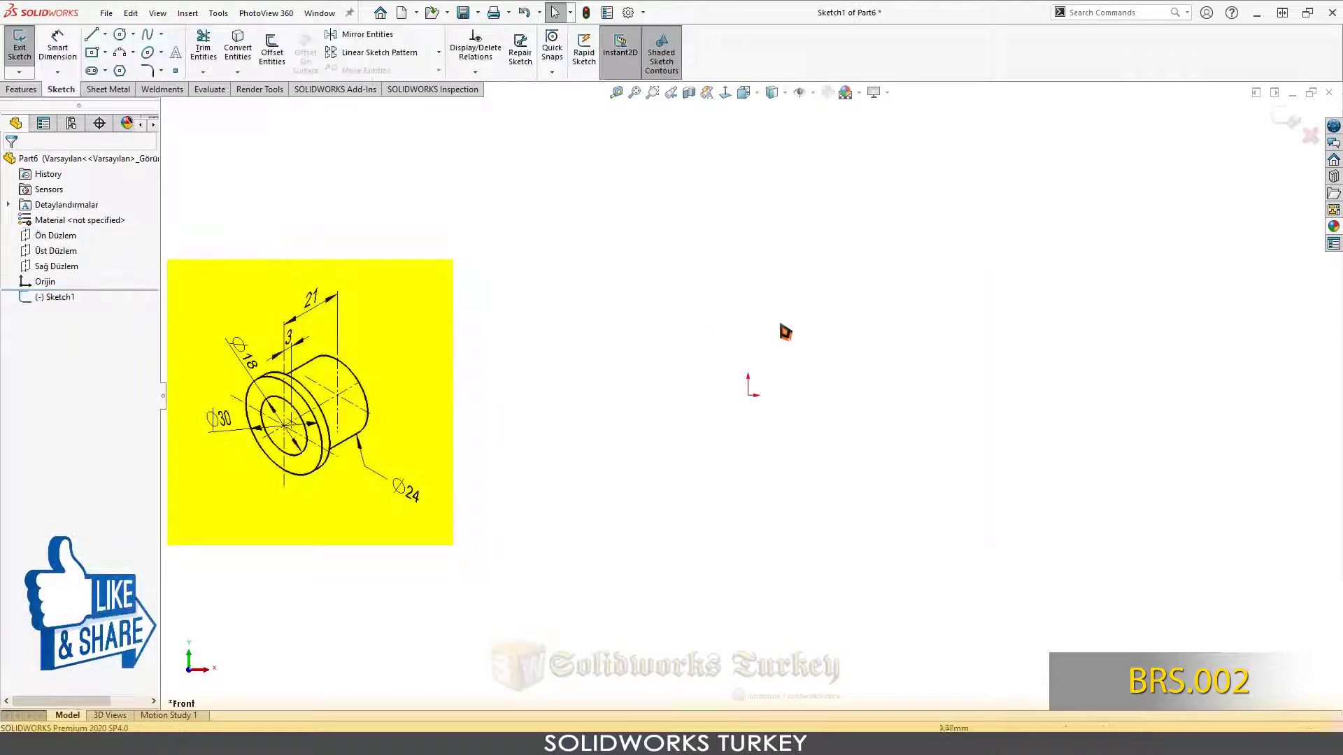
- Draw a vertical line through the origin and convert it into a construction centerline
right_drag(784, 333, 768, 323)
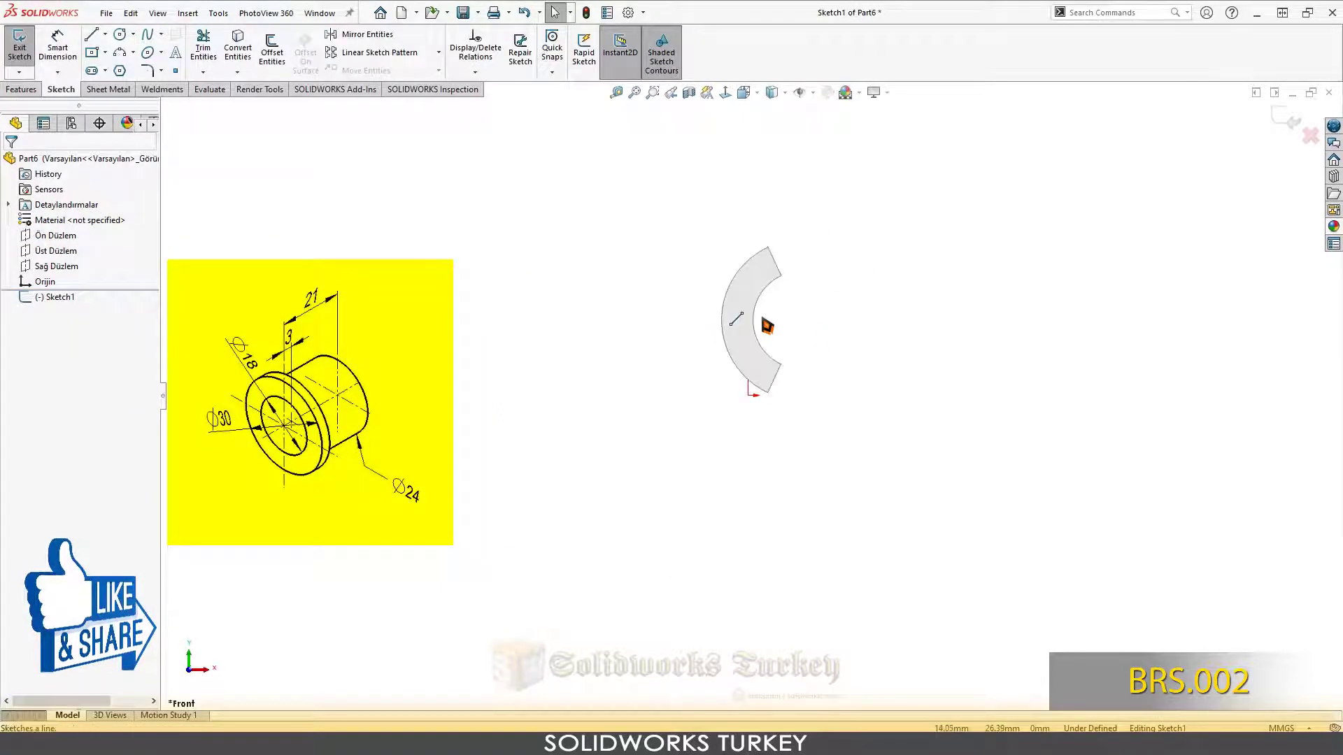
click(748, 396)
right_click(750, 493)
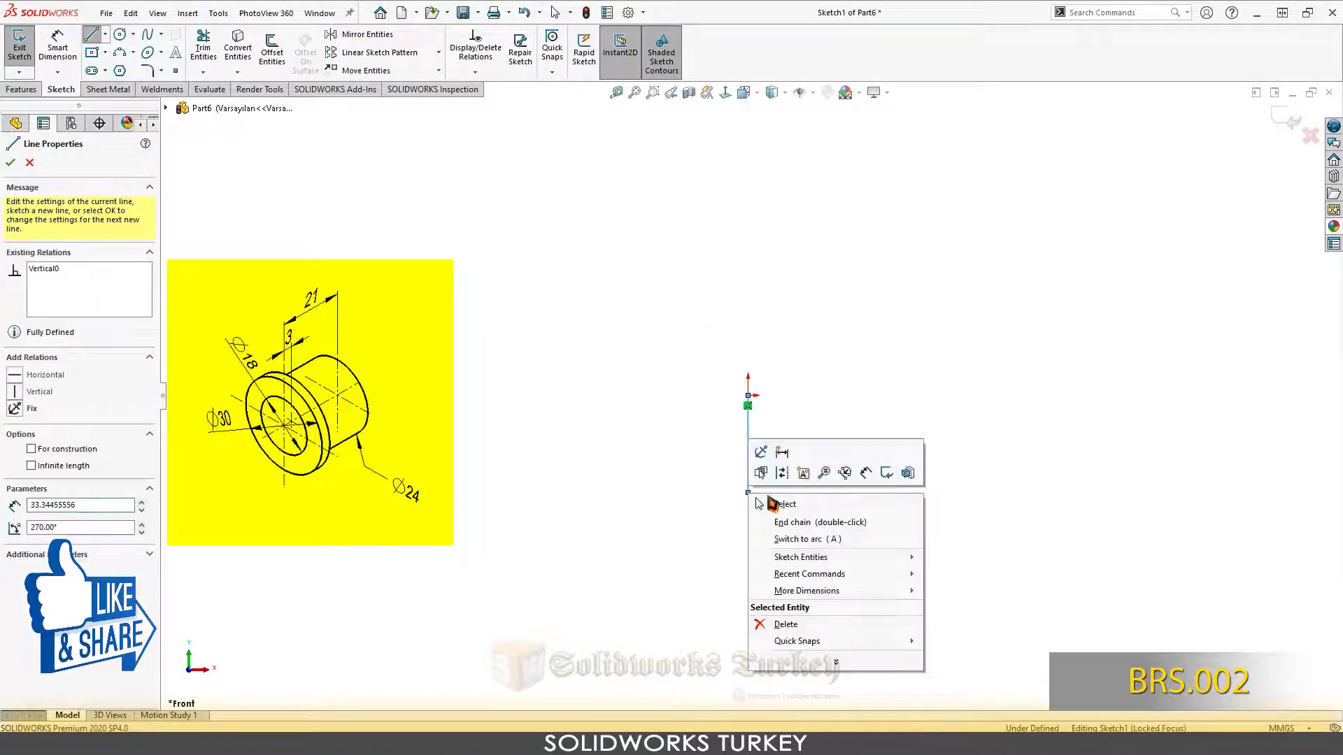
click(762, 504)
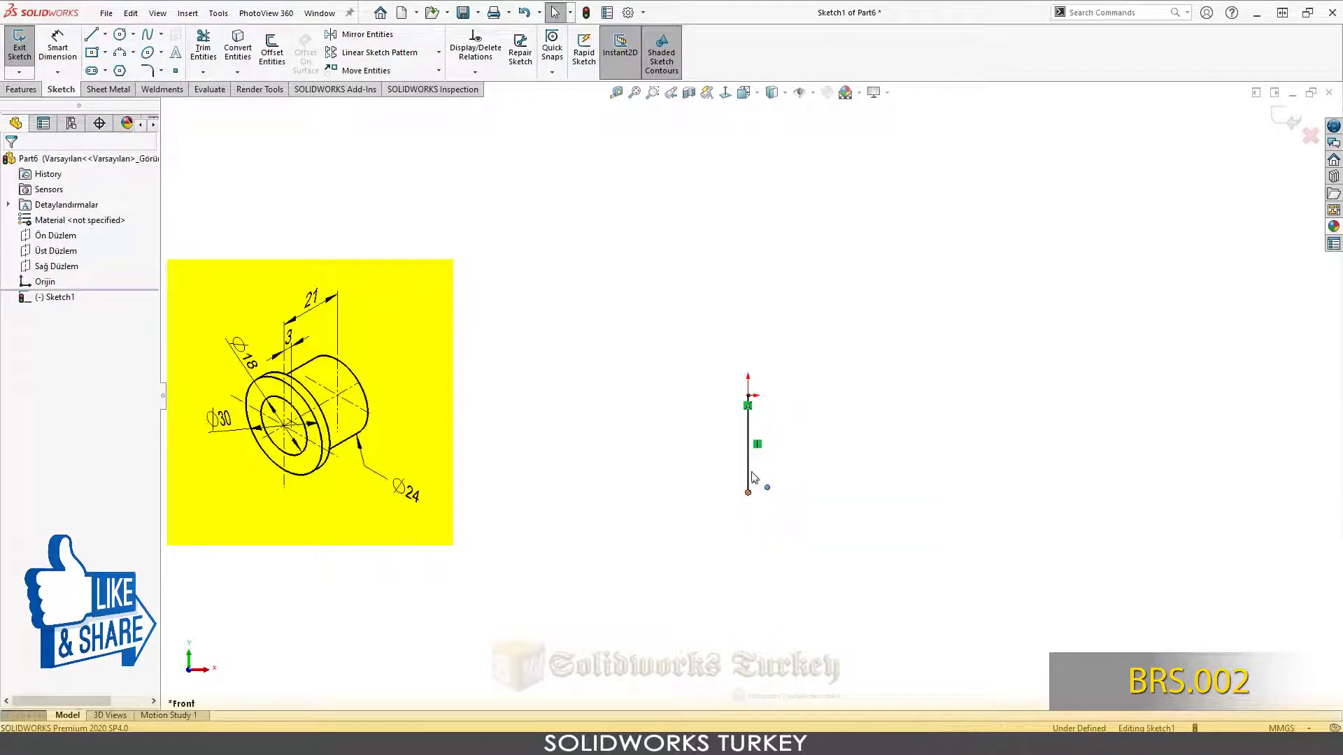
drag(748, 493, 749, 272)
click(797, 332)
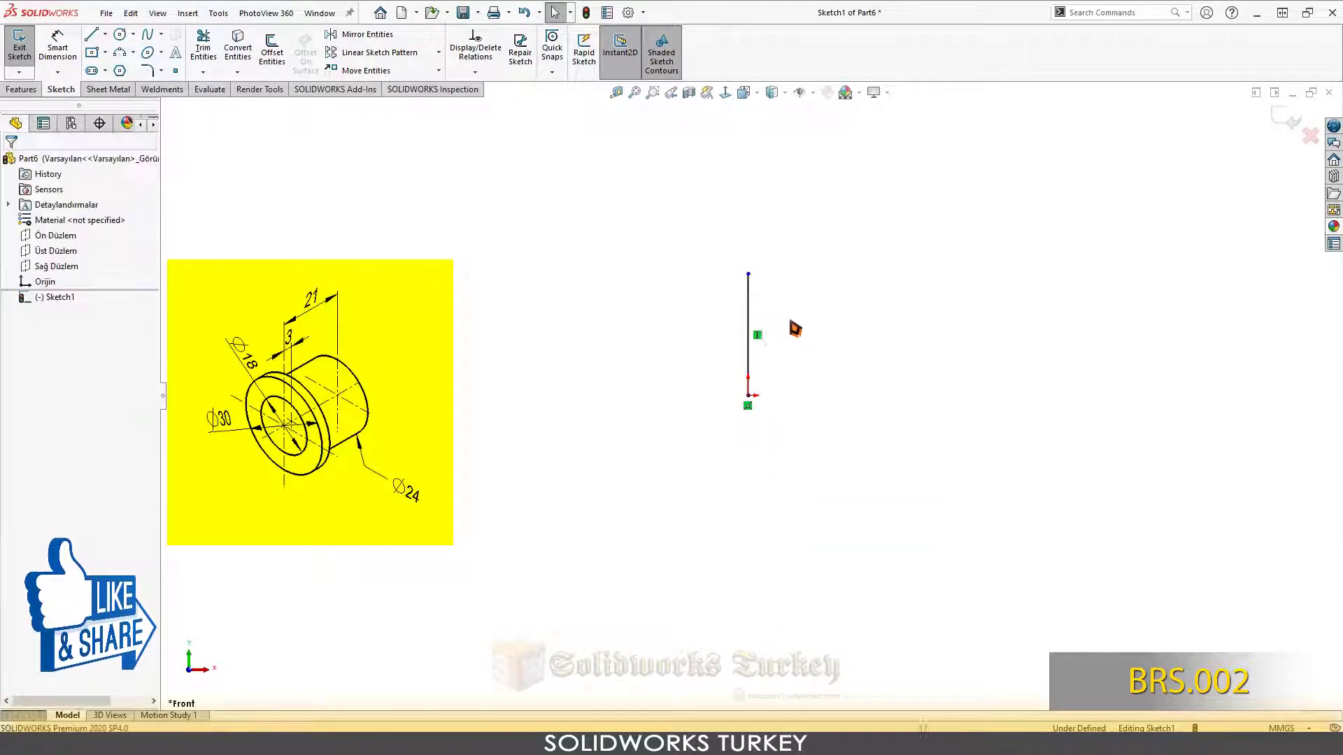
click(749, 309)
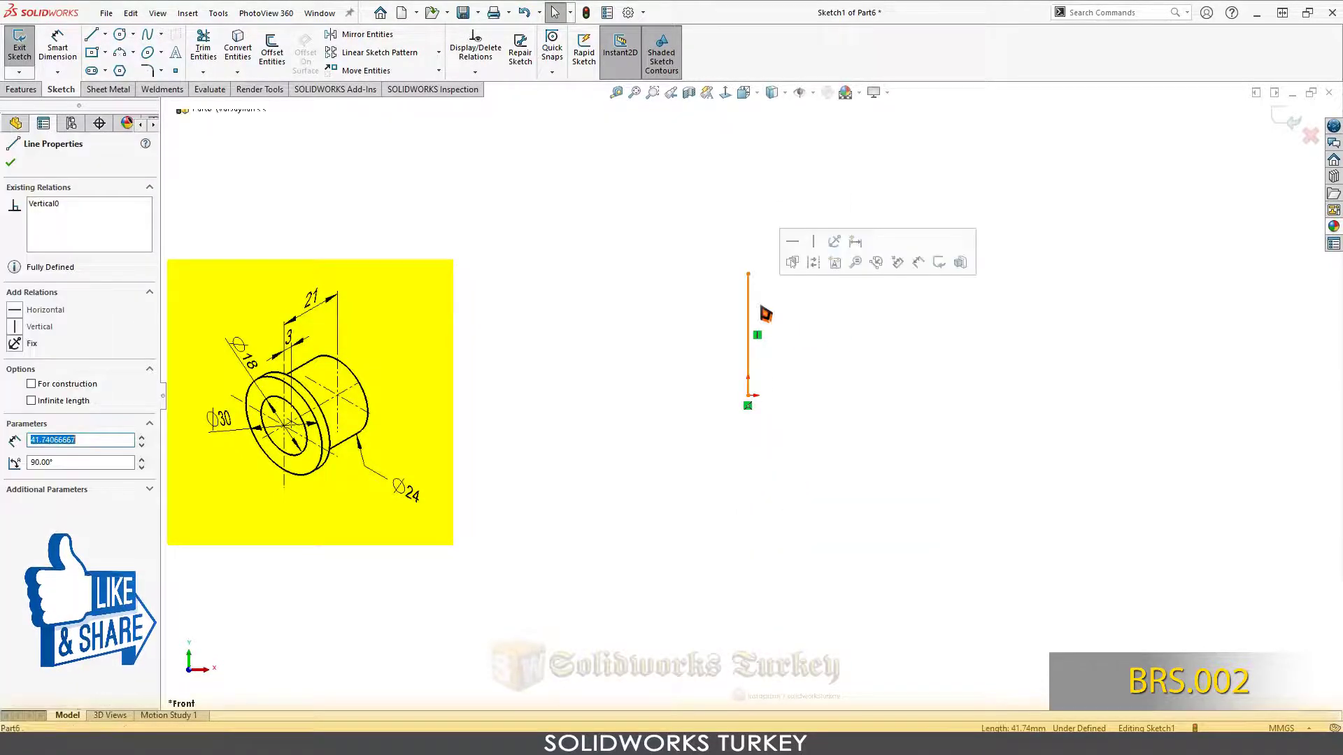
click(831, 263)
- Sketch a closed six-edge L-shaped profile beside the centerline
right_drag(898, 346, 870, 353)
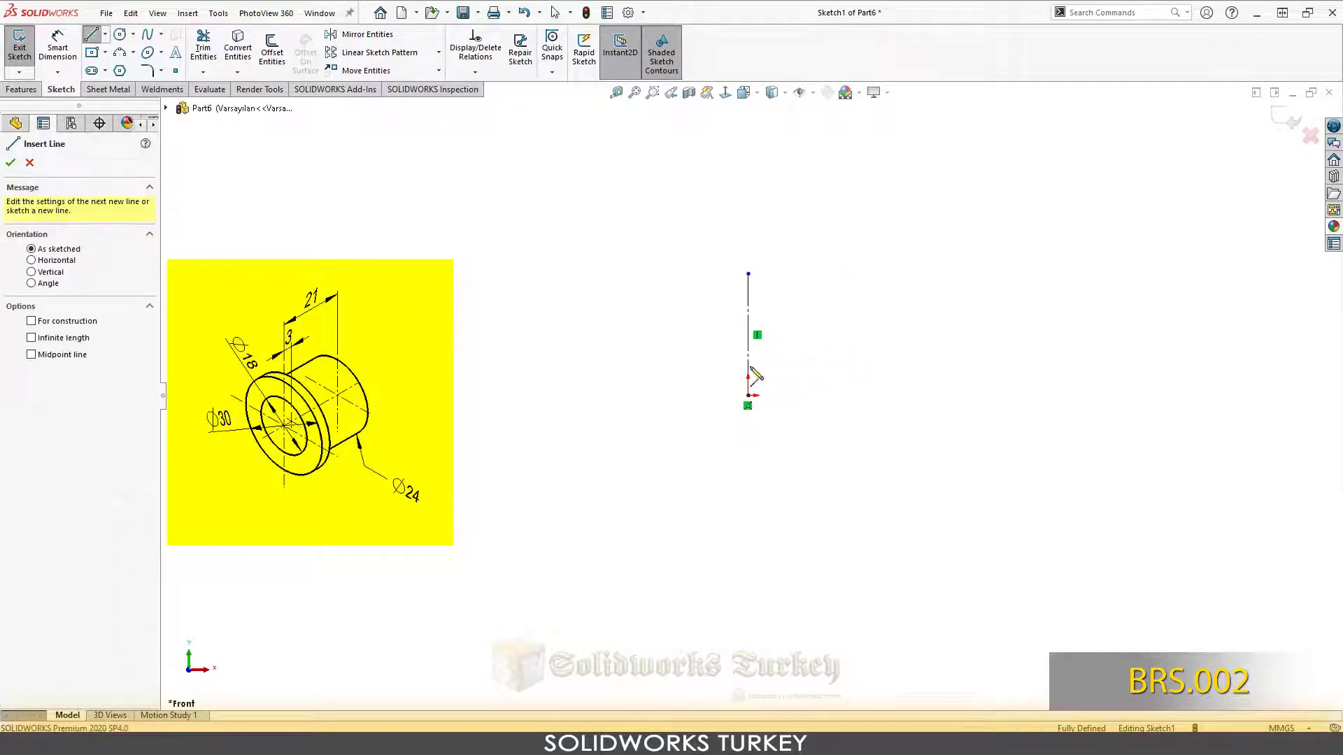
click(700, 397)
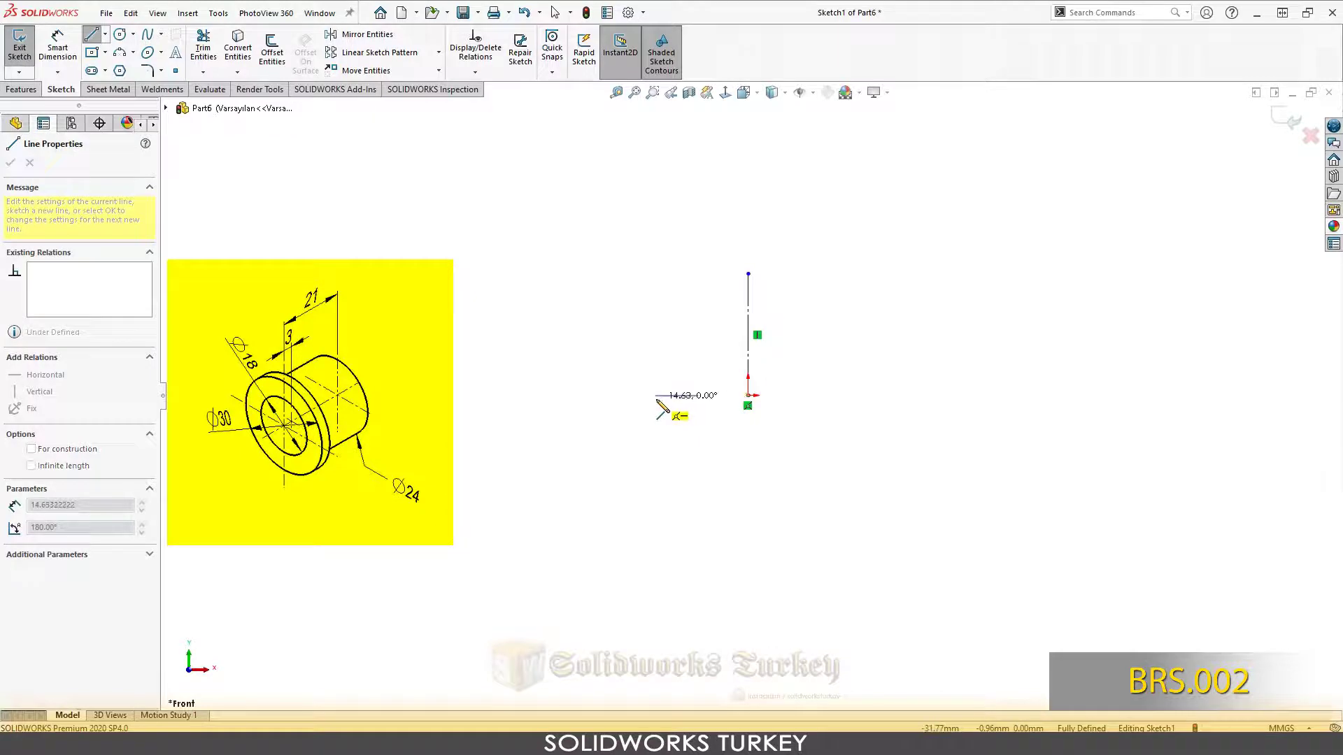
click(656, 396)
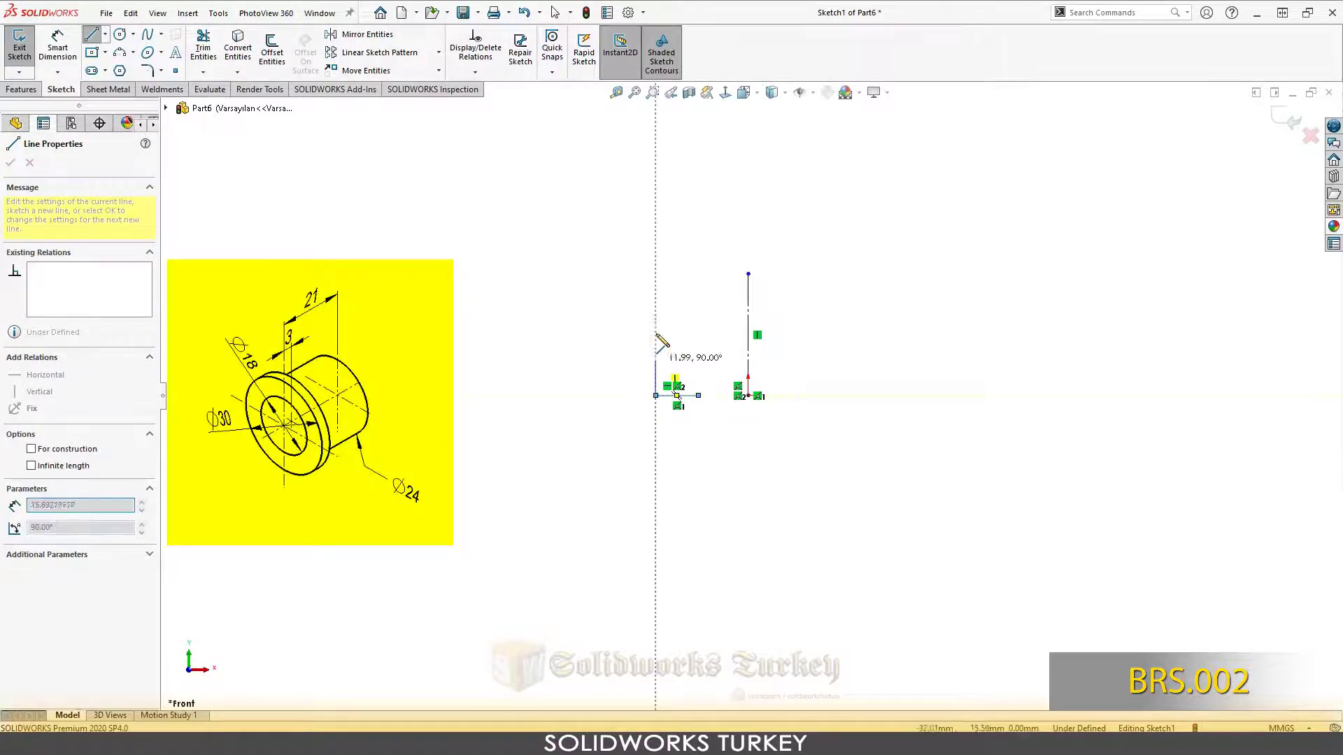
click(606, 301)
click(605, 275)
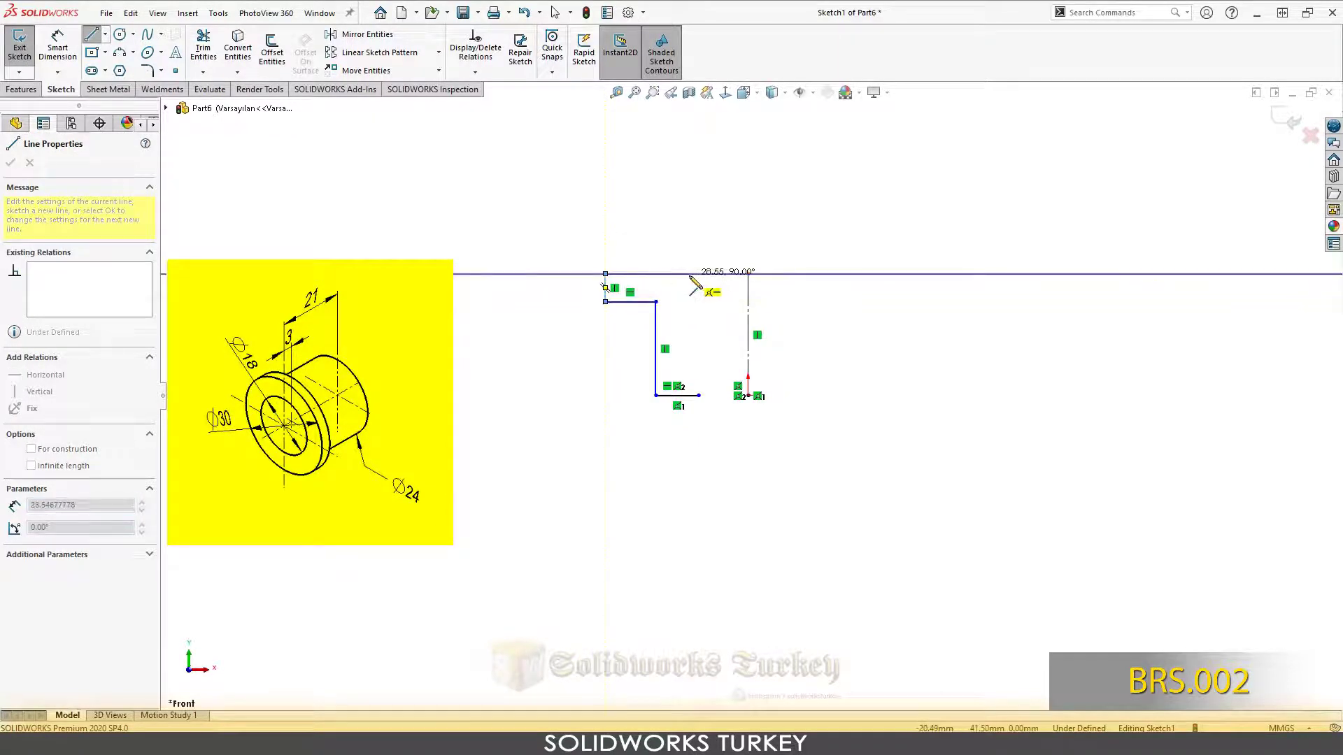
click(698, 273)
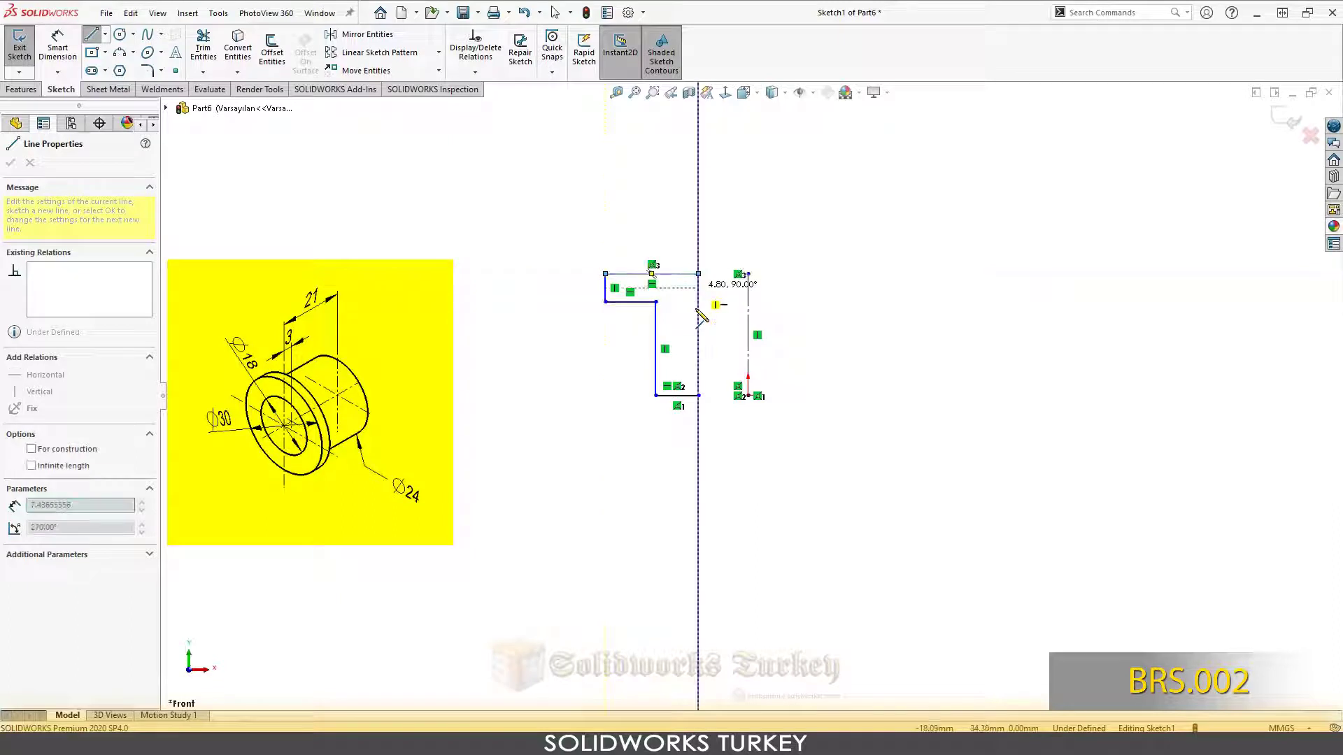
click(698, 395)
right_click(707, 404)
click(707, 405)
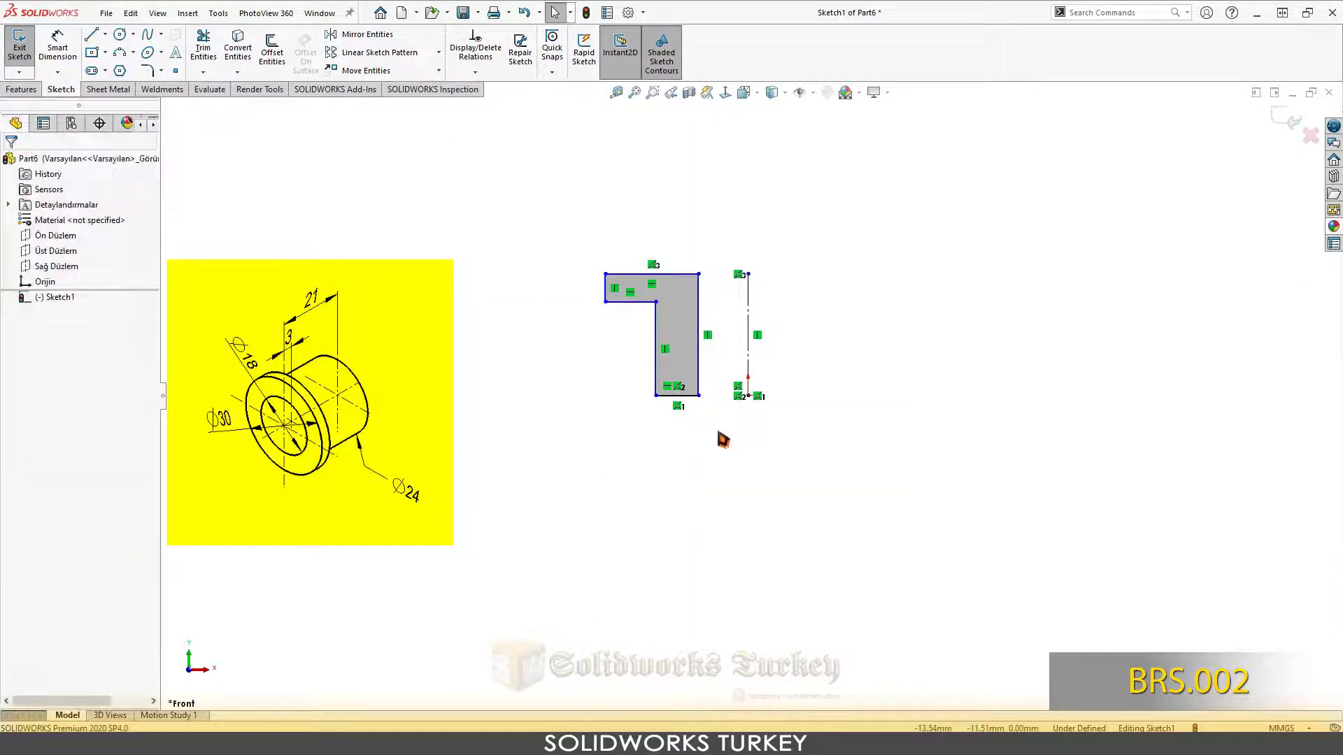
scroll(701, 327, down, 3)
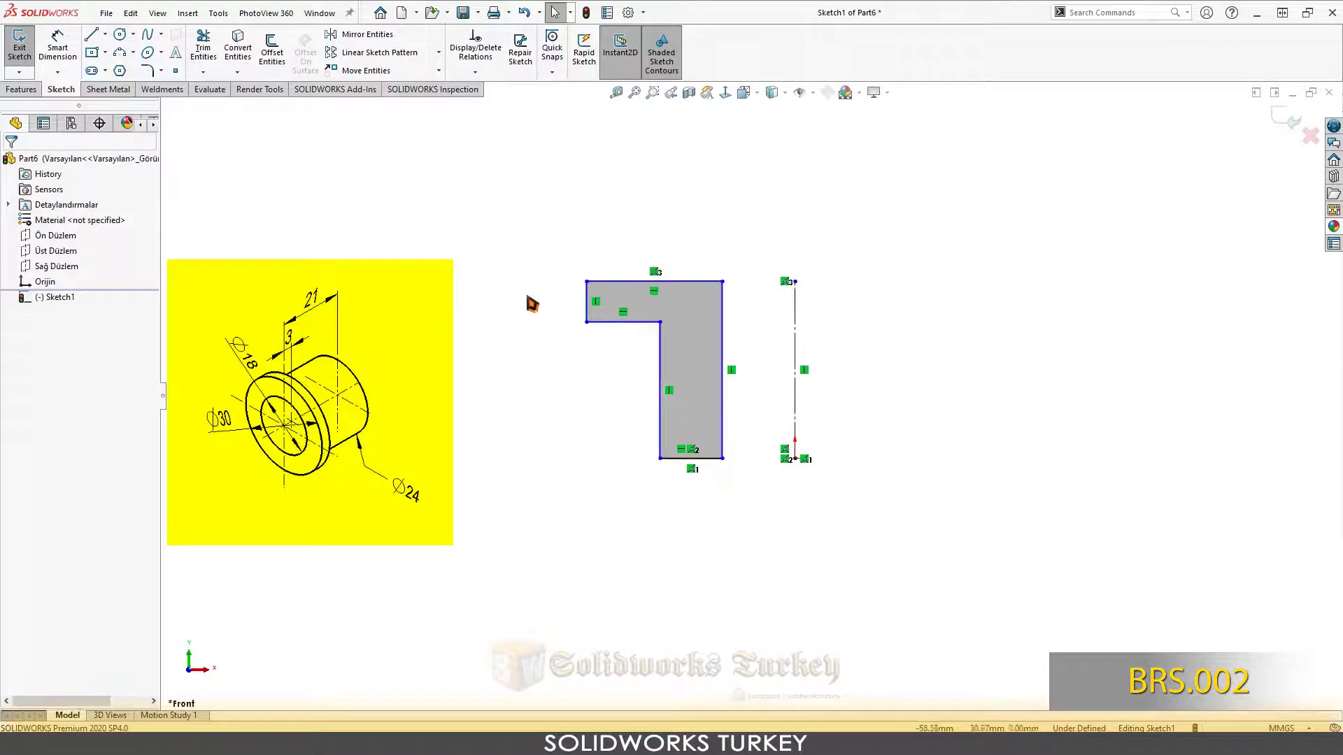
ctrl+middle_drag(531, 300, 837, 435)
right_drag(933, 444, 929, 390)
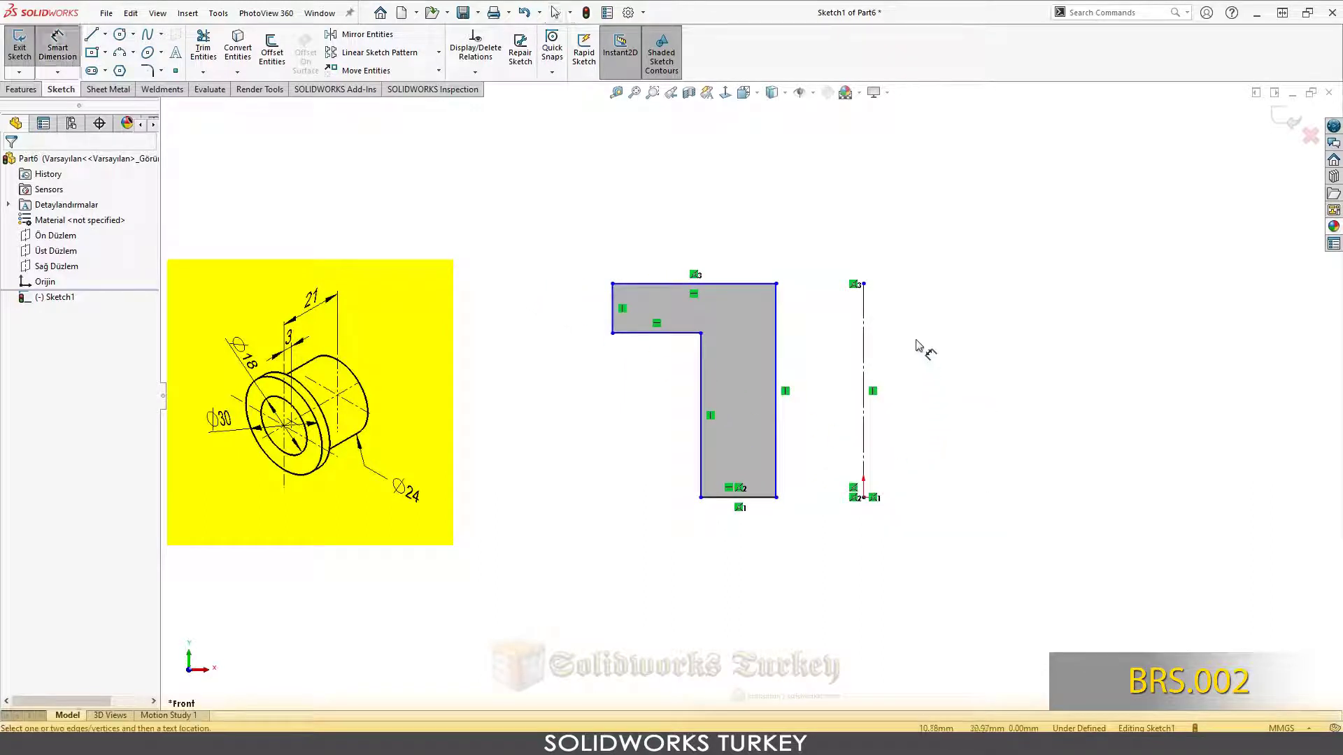
- Dimension the bore and flange diameters about the centerline as Ø18 and Ø30
click(778, 350)
click(863, 333)
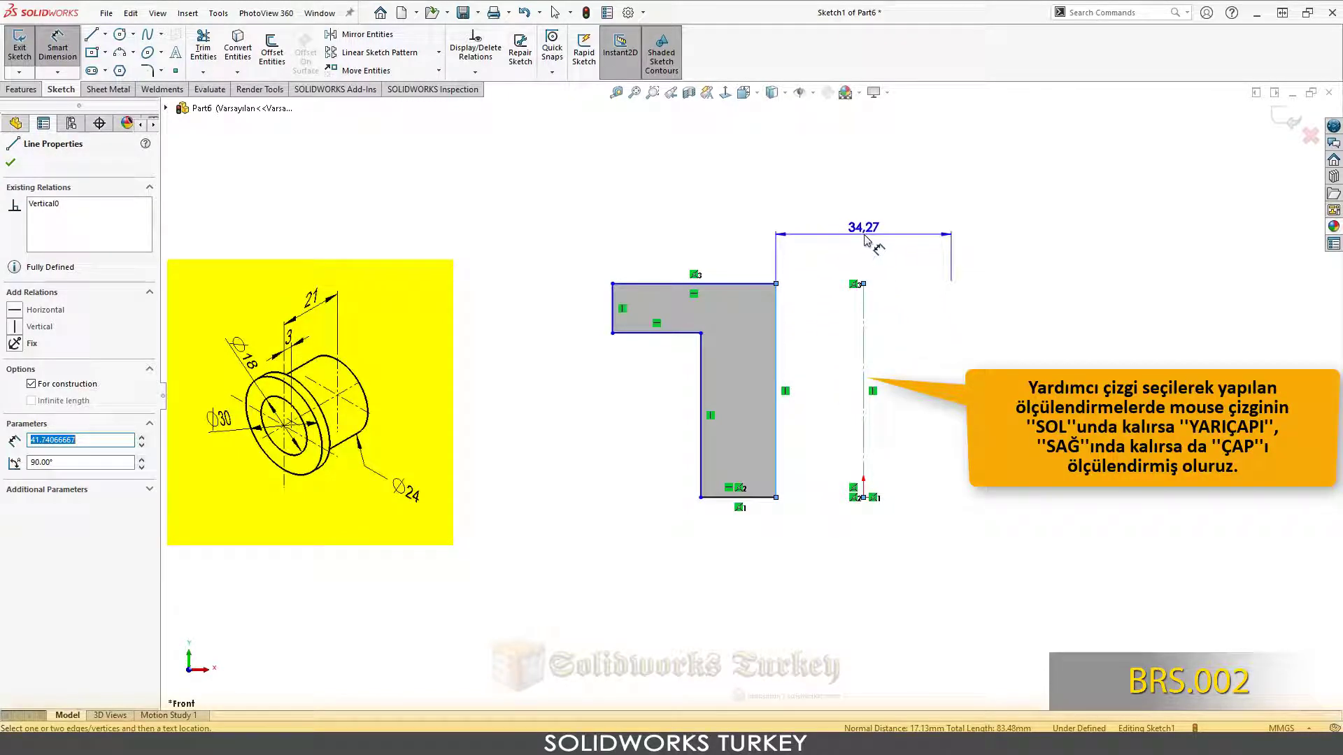
click(865, 240)
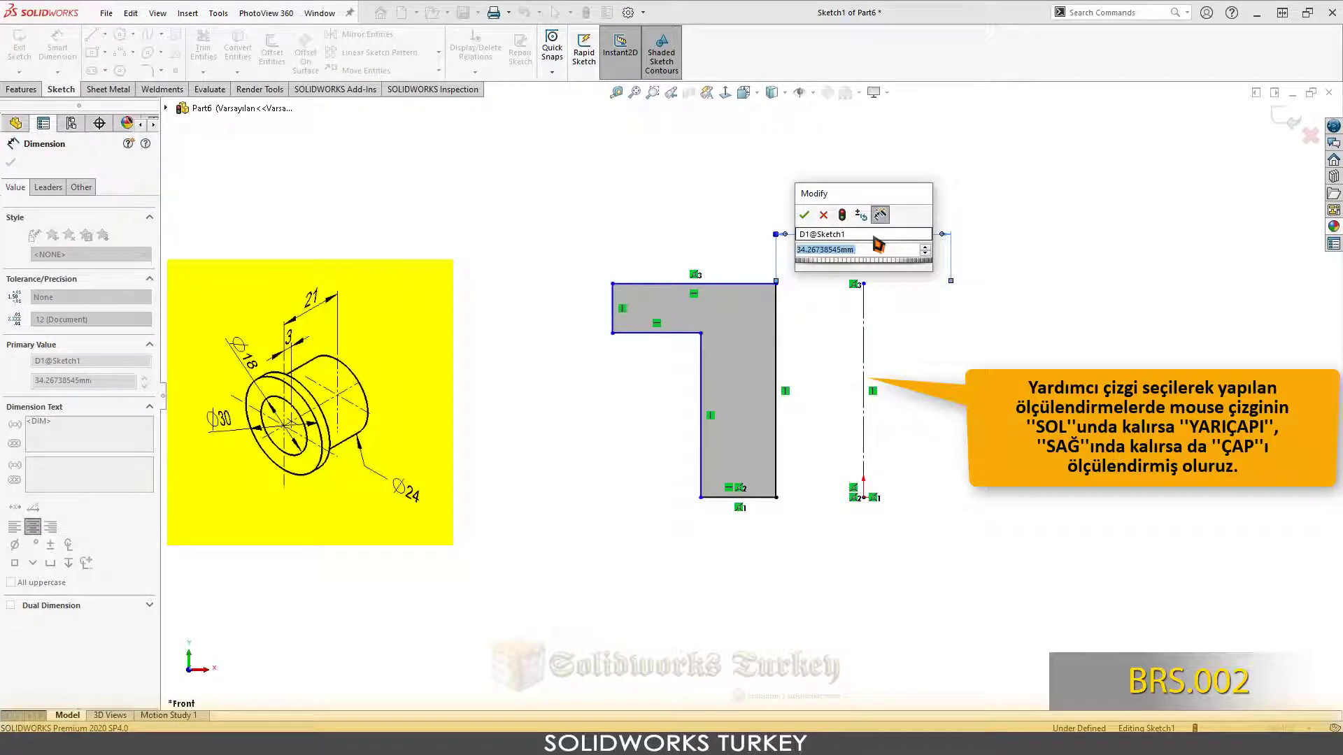
text(18)
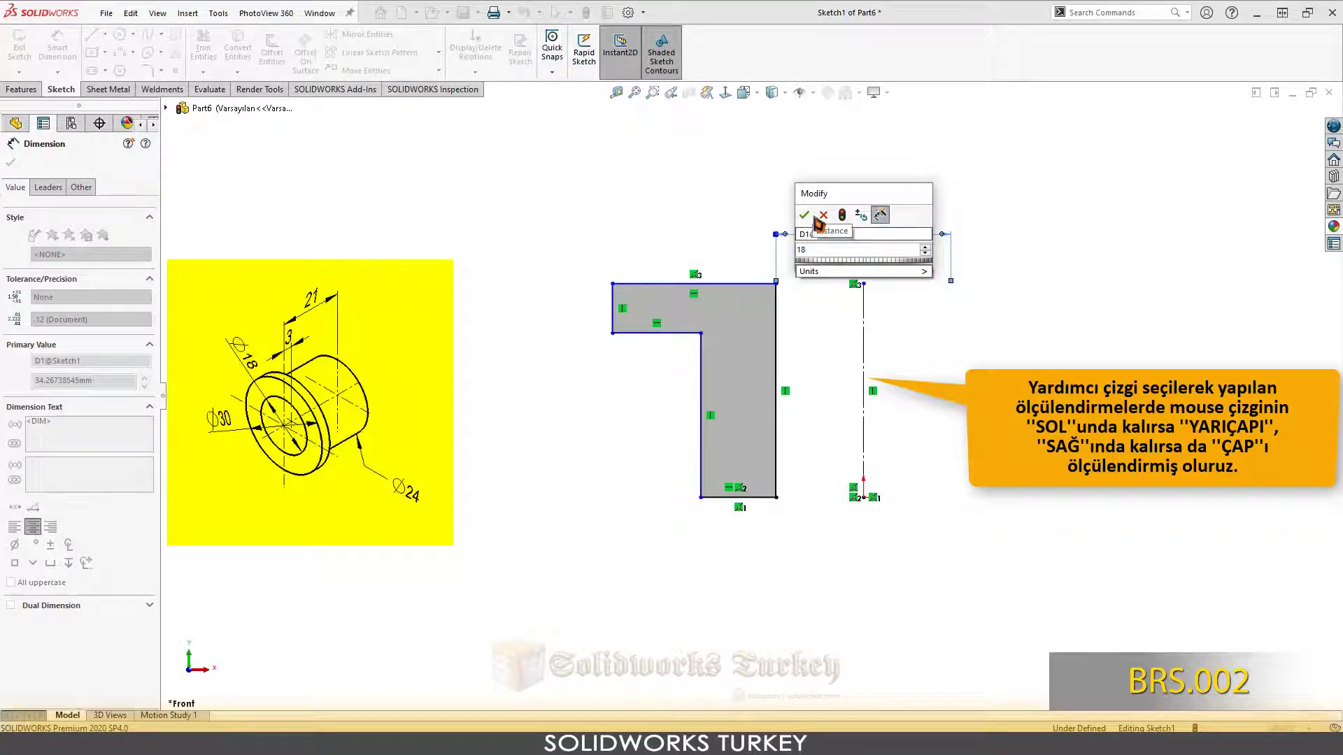
click(804, 215)
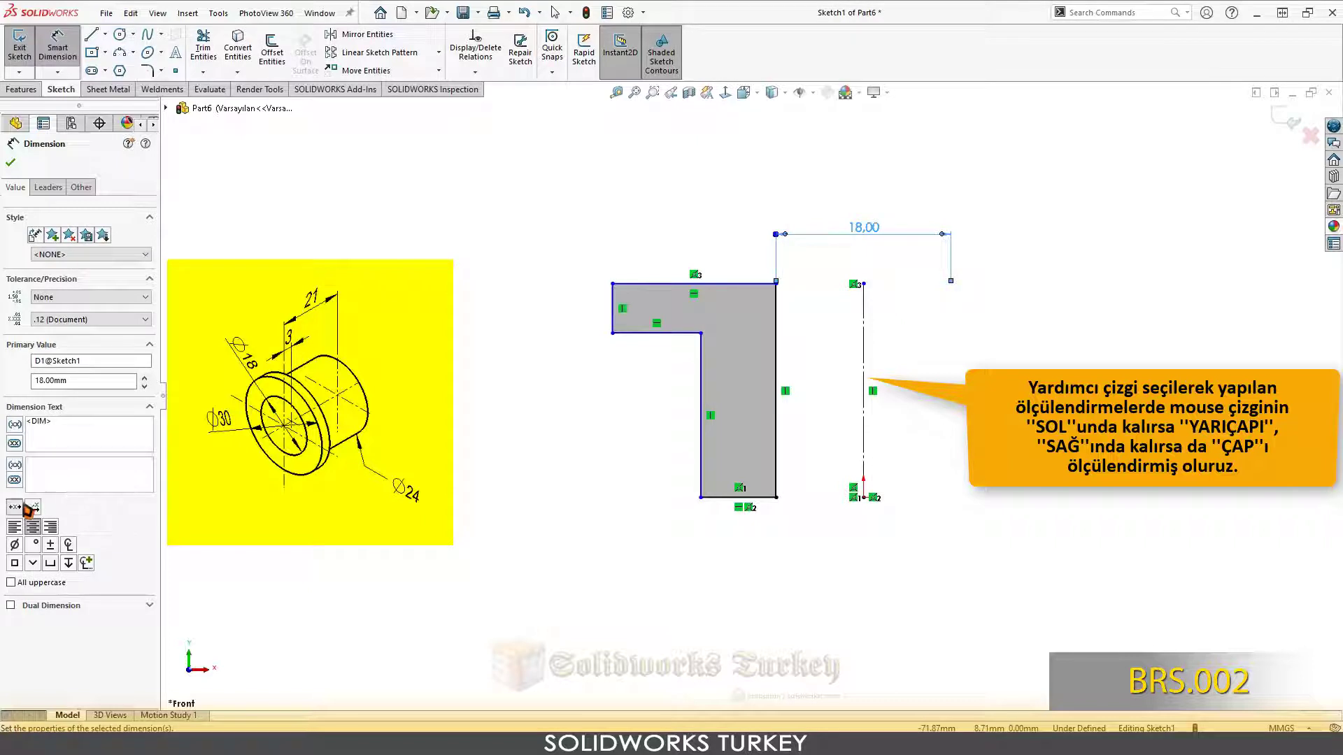
key(Escape)
click(614, 311)
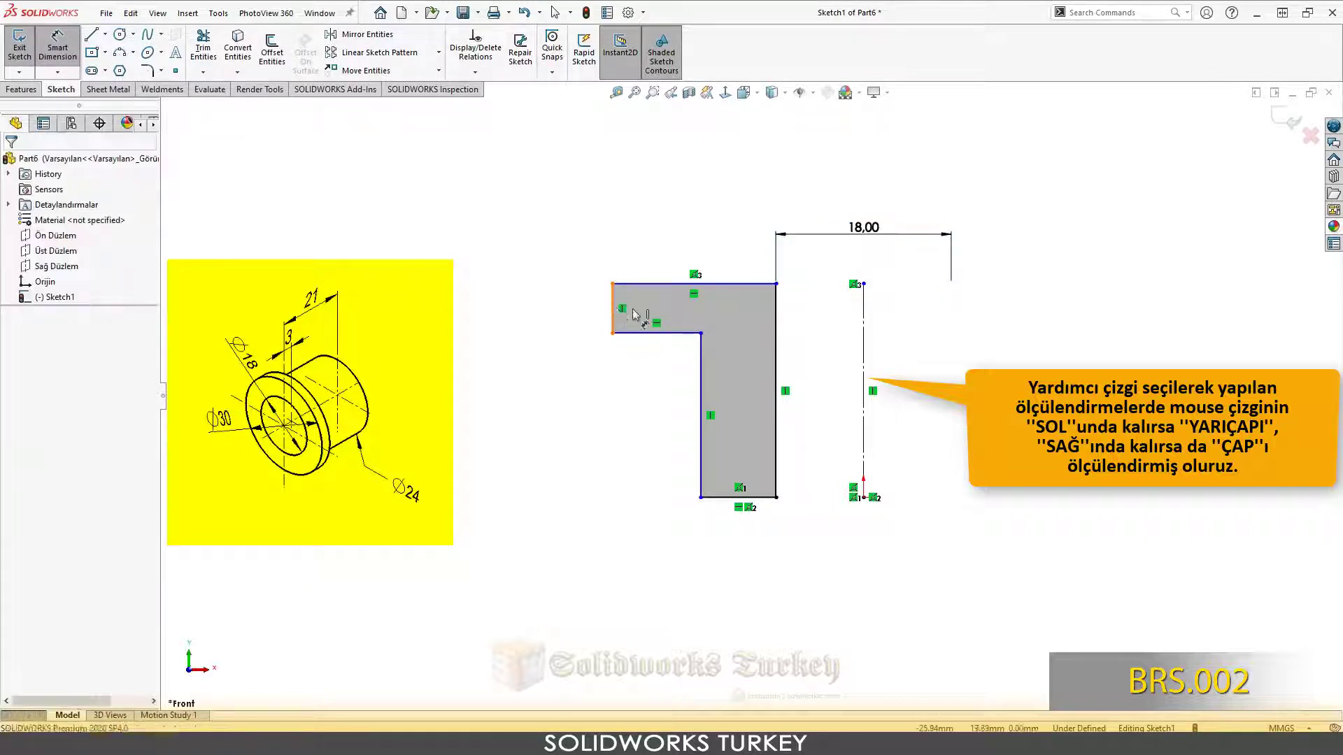
click(866, 321)
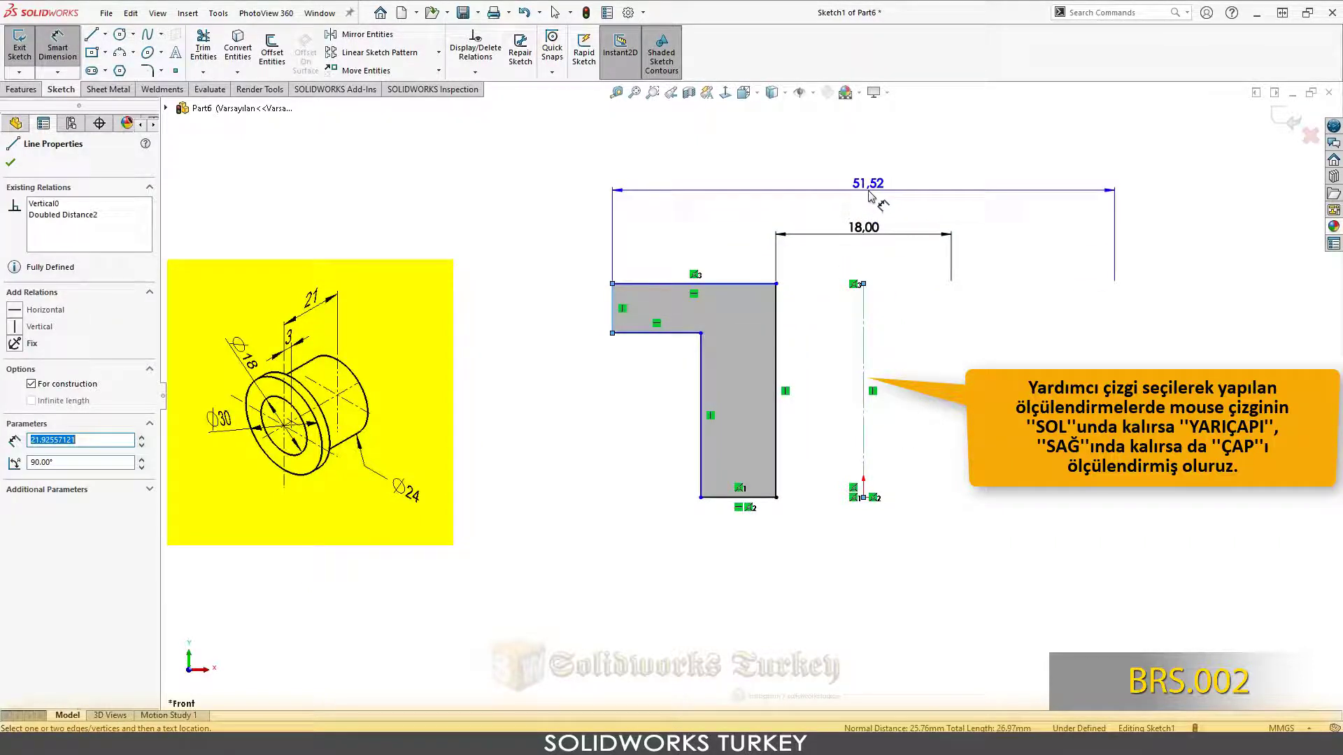
click(869, 193)
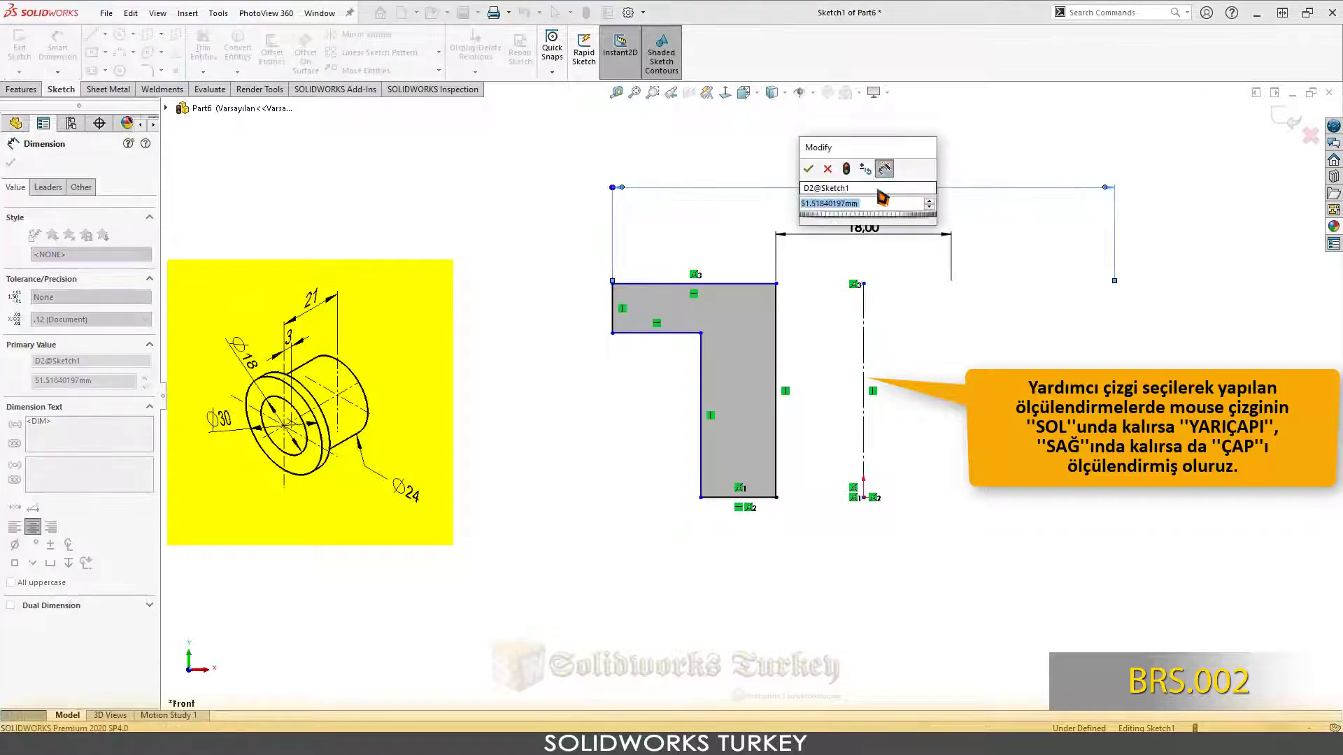
text(30)
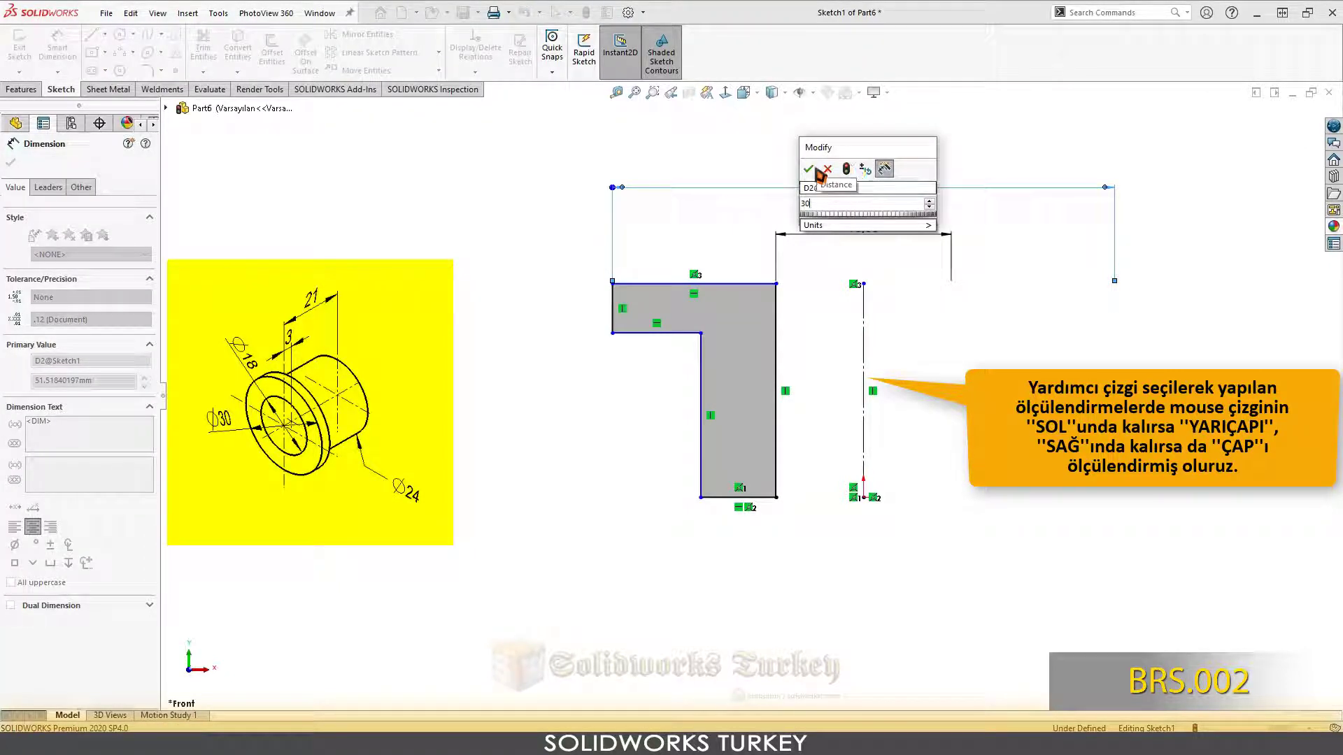
click(810, 170)
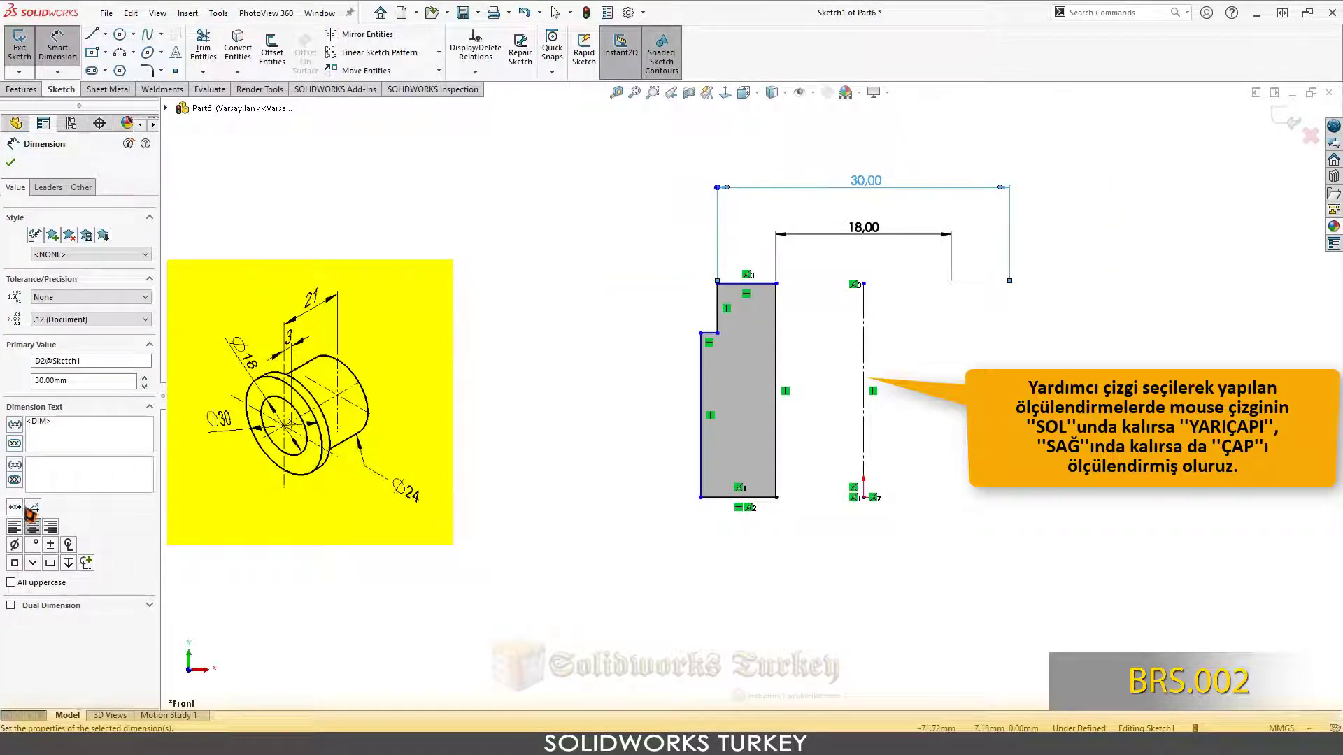
click(656, 477)
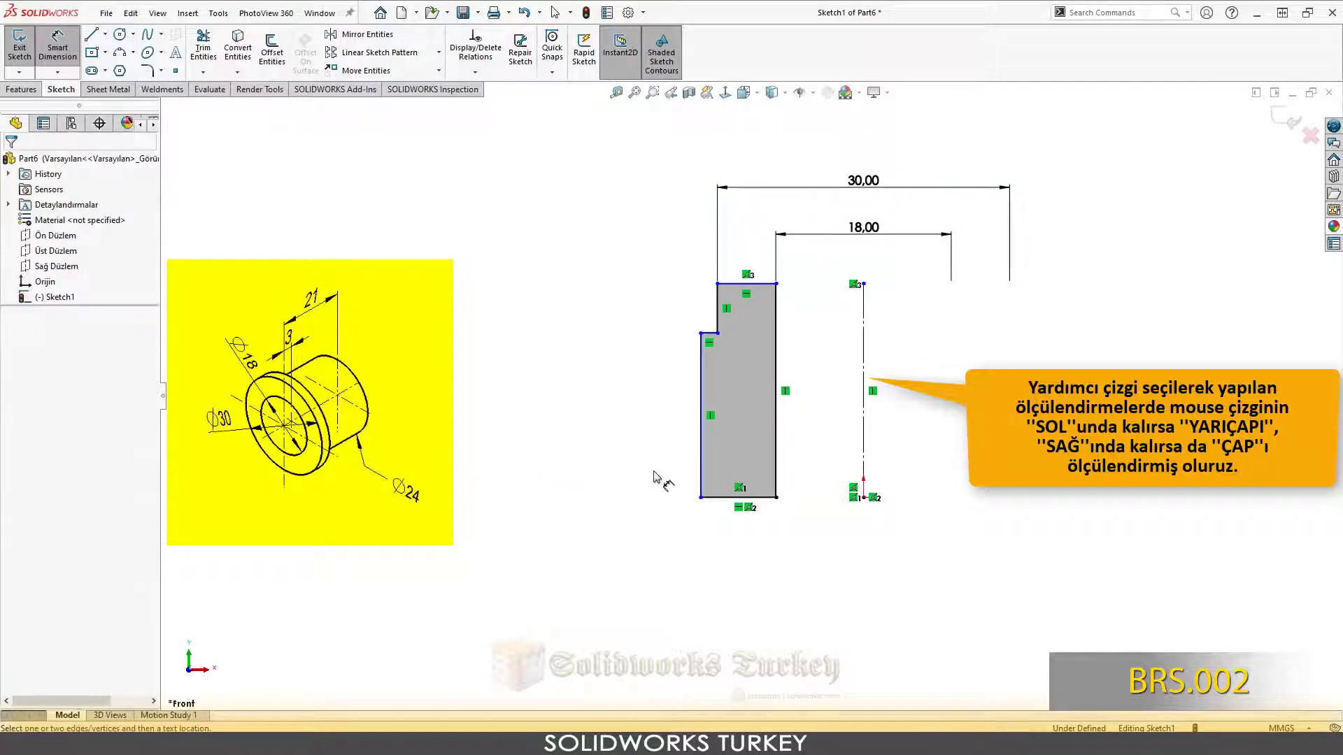
- Dimension the body diameter as Ø24 and the flange thickness as 3 mm
click(703, 463)
click(863, 455)
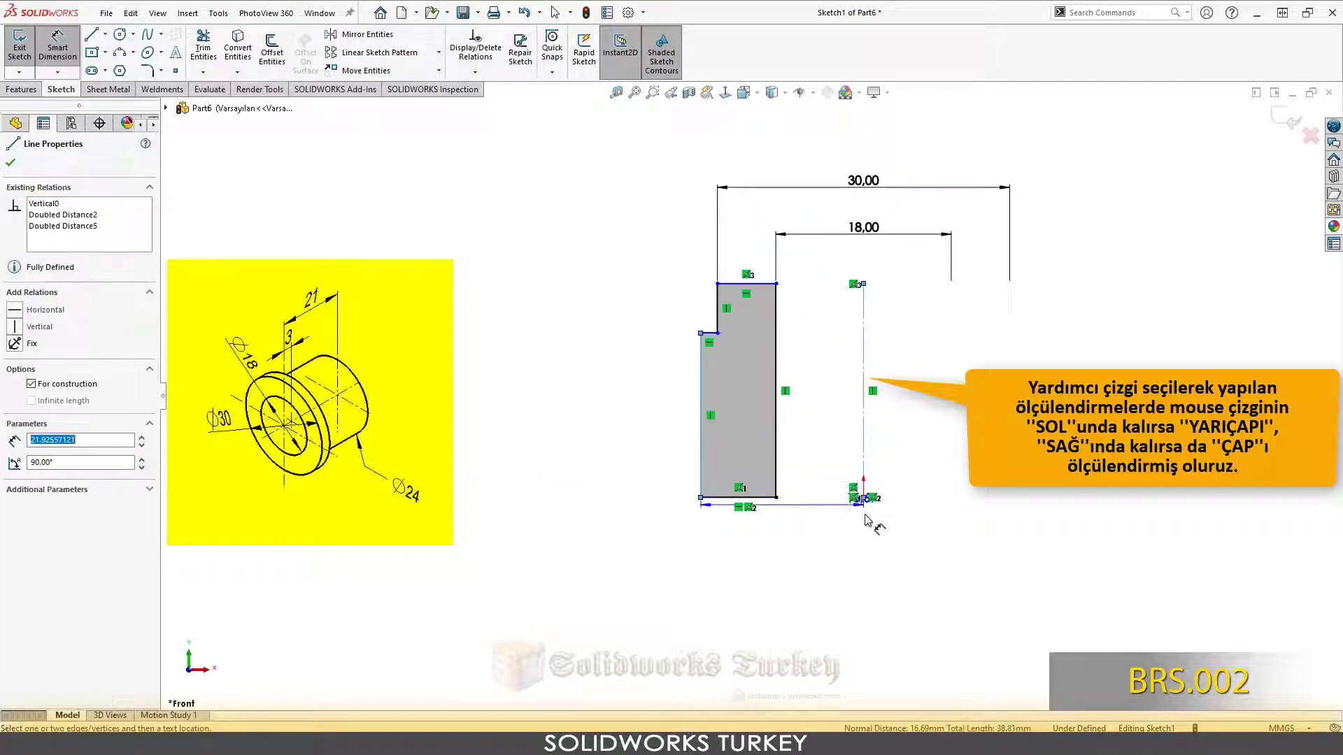
click(873, 552)
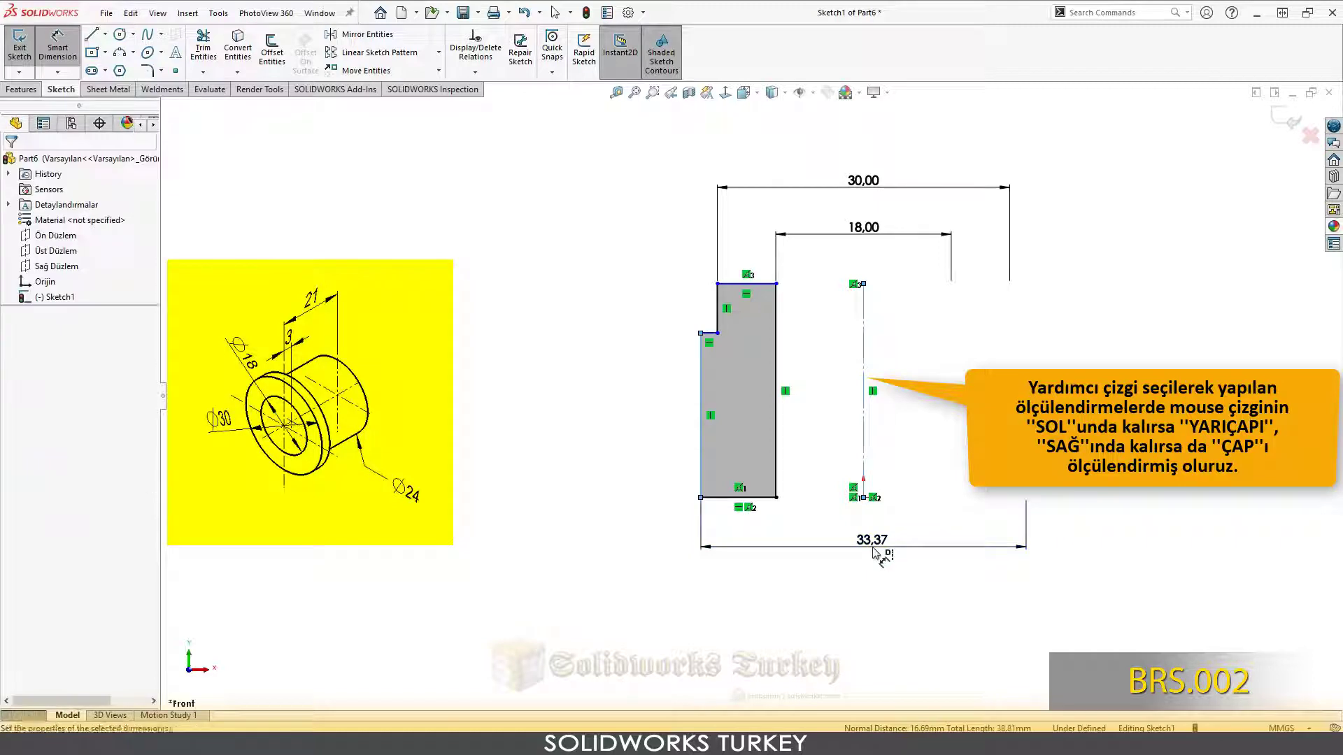
text(24)
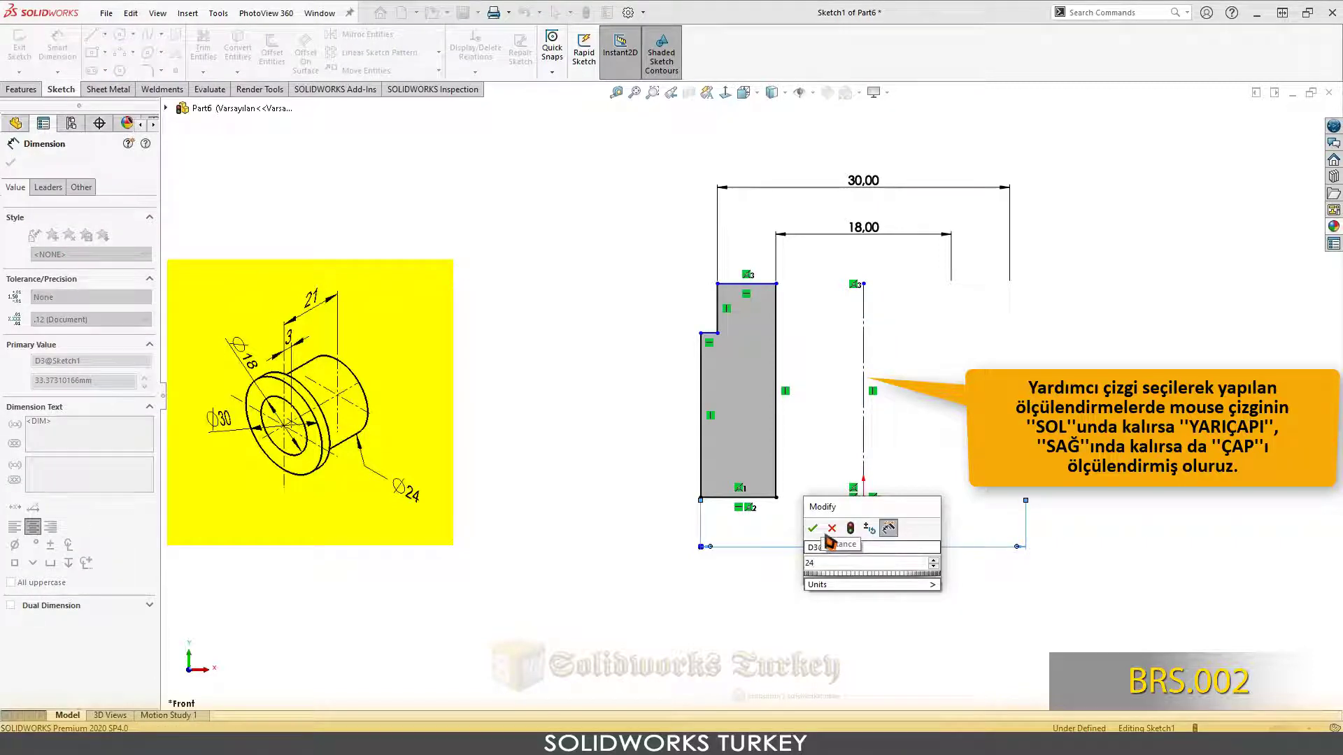
key(Return)
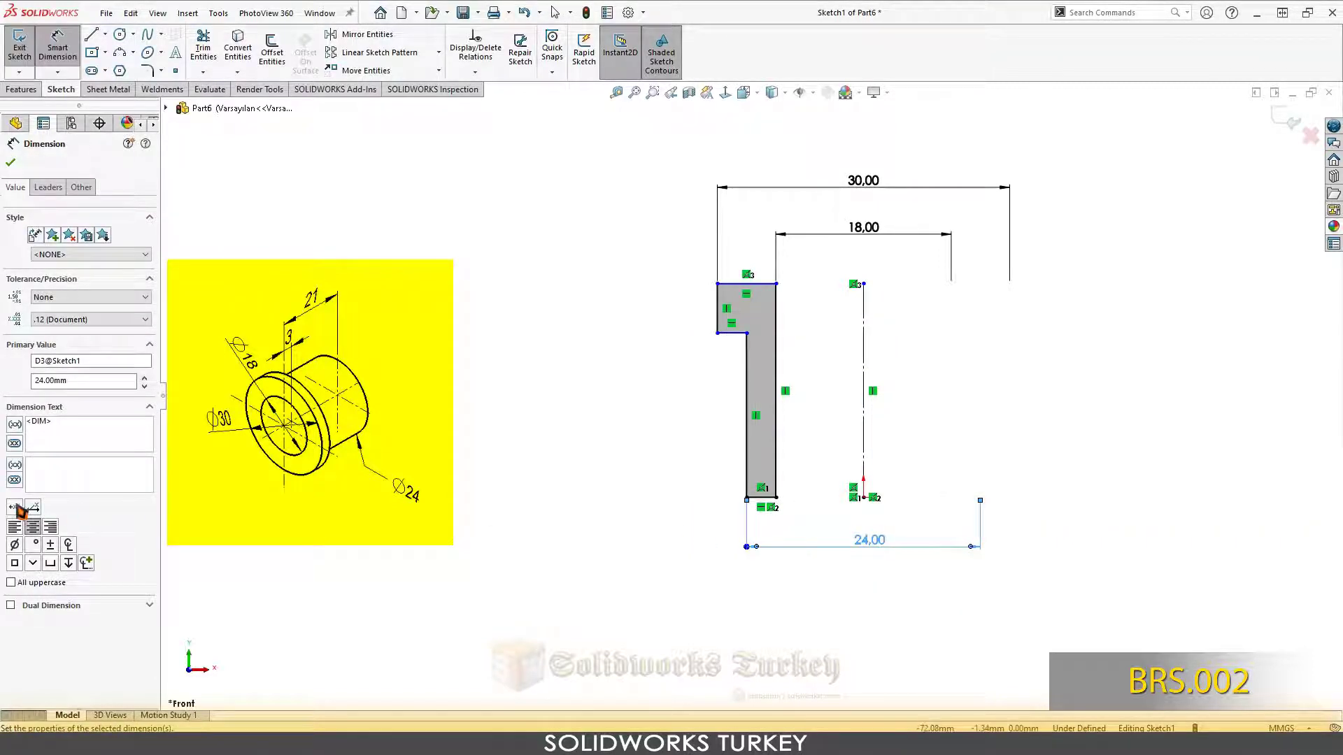
click(461, 464)
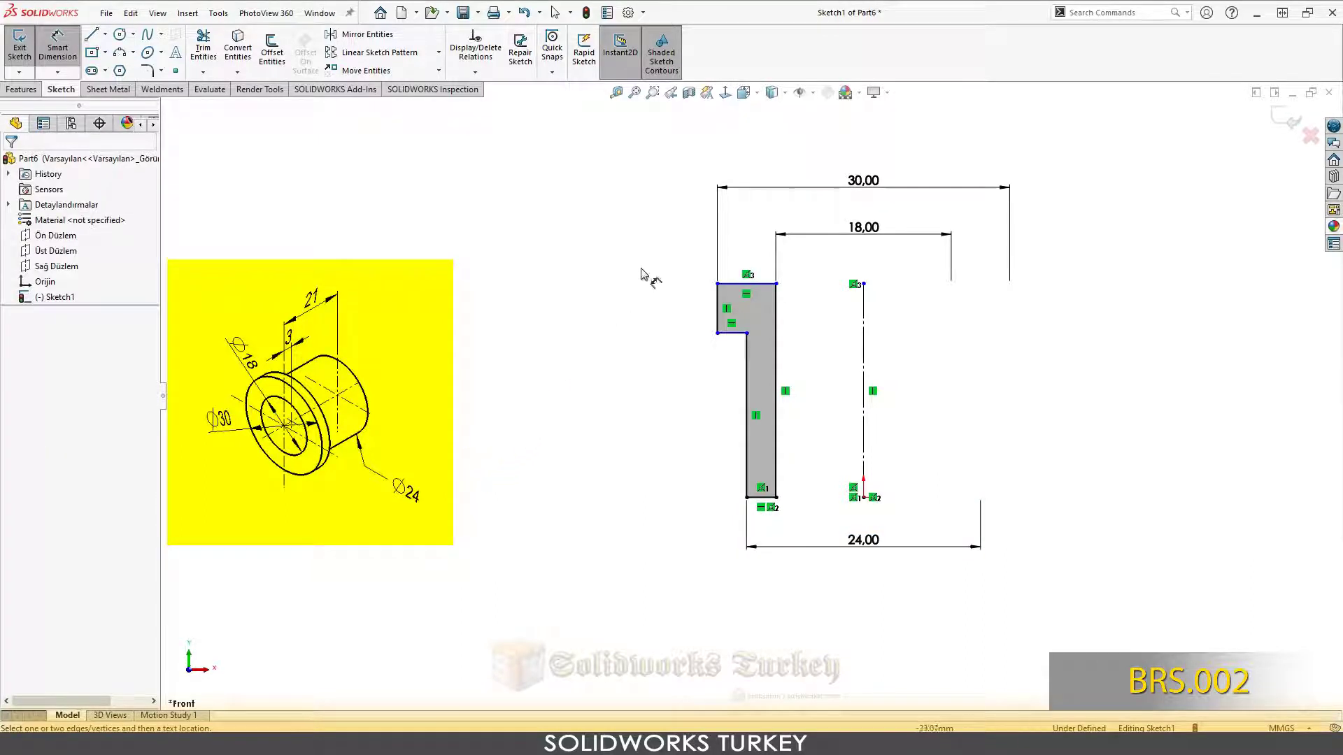
click(717, 310)
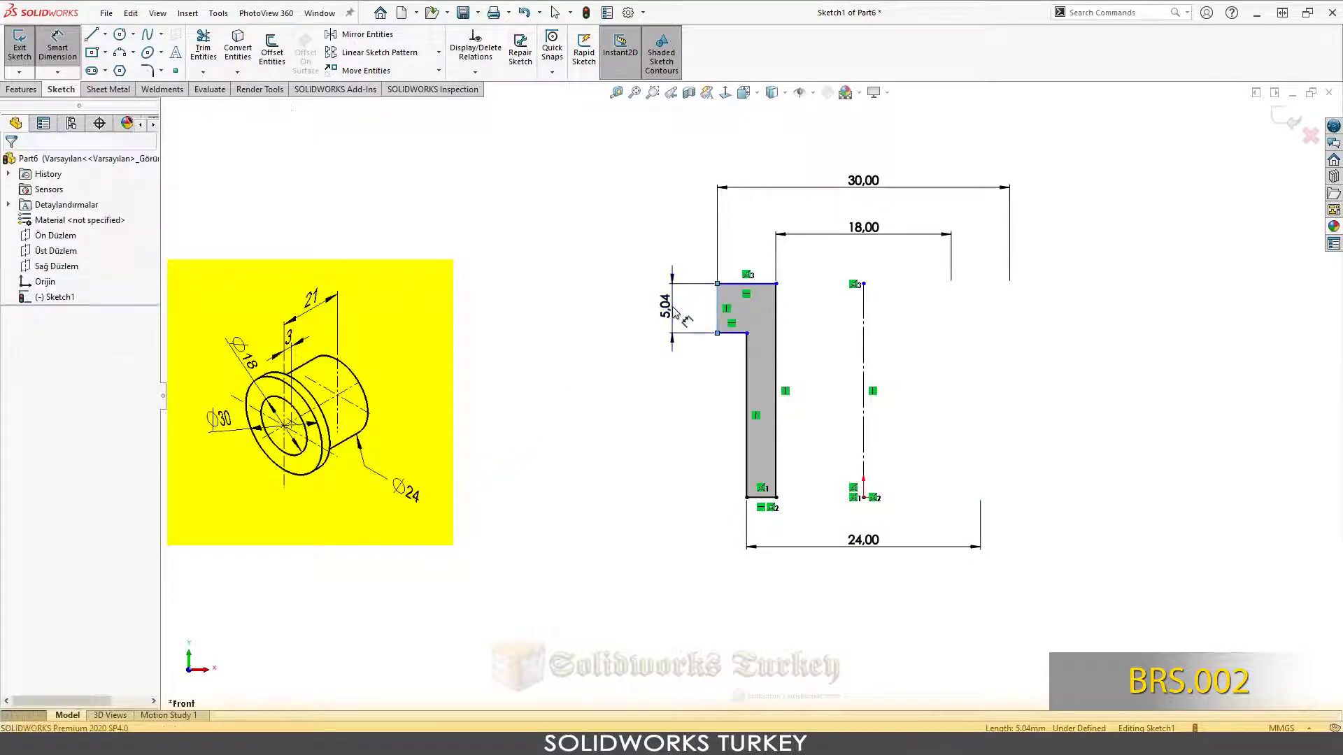
click(684, 315)
text(3)
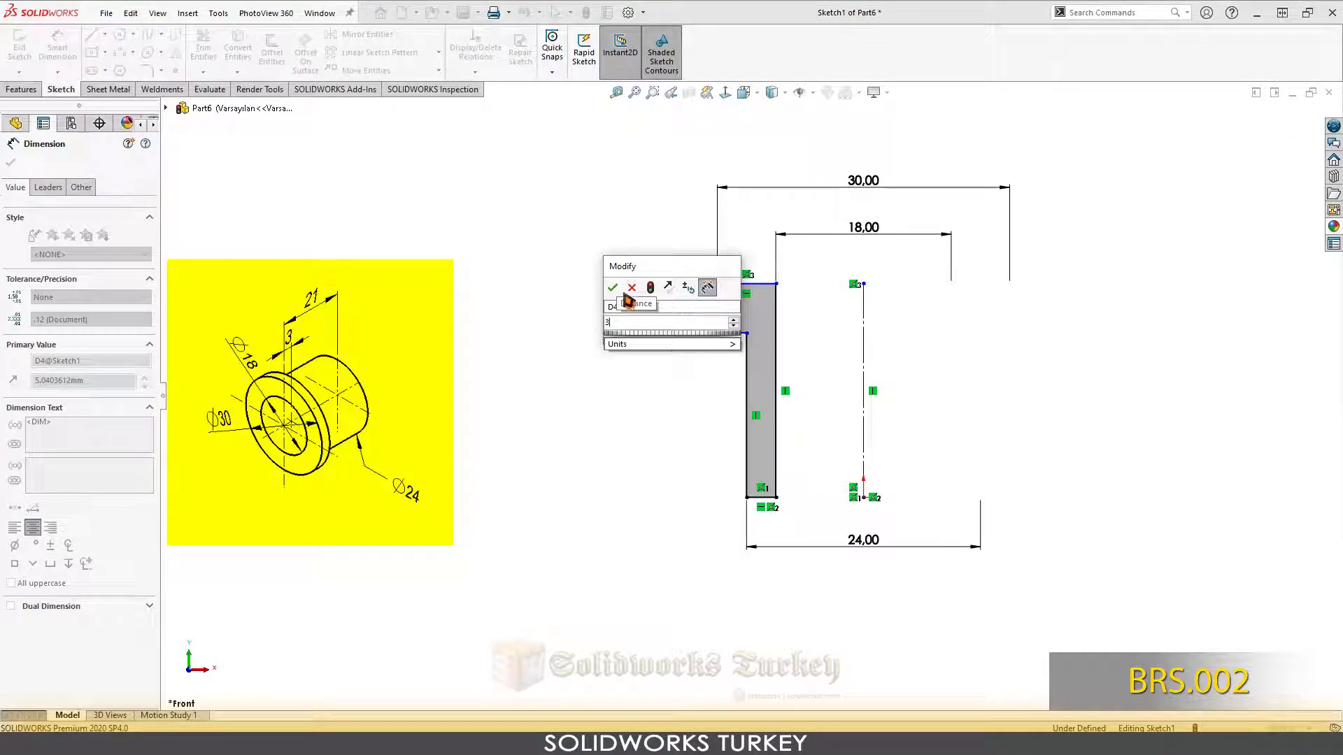
key(Return)
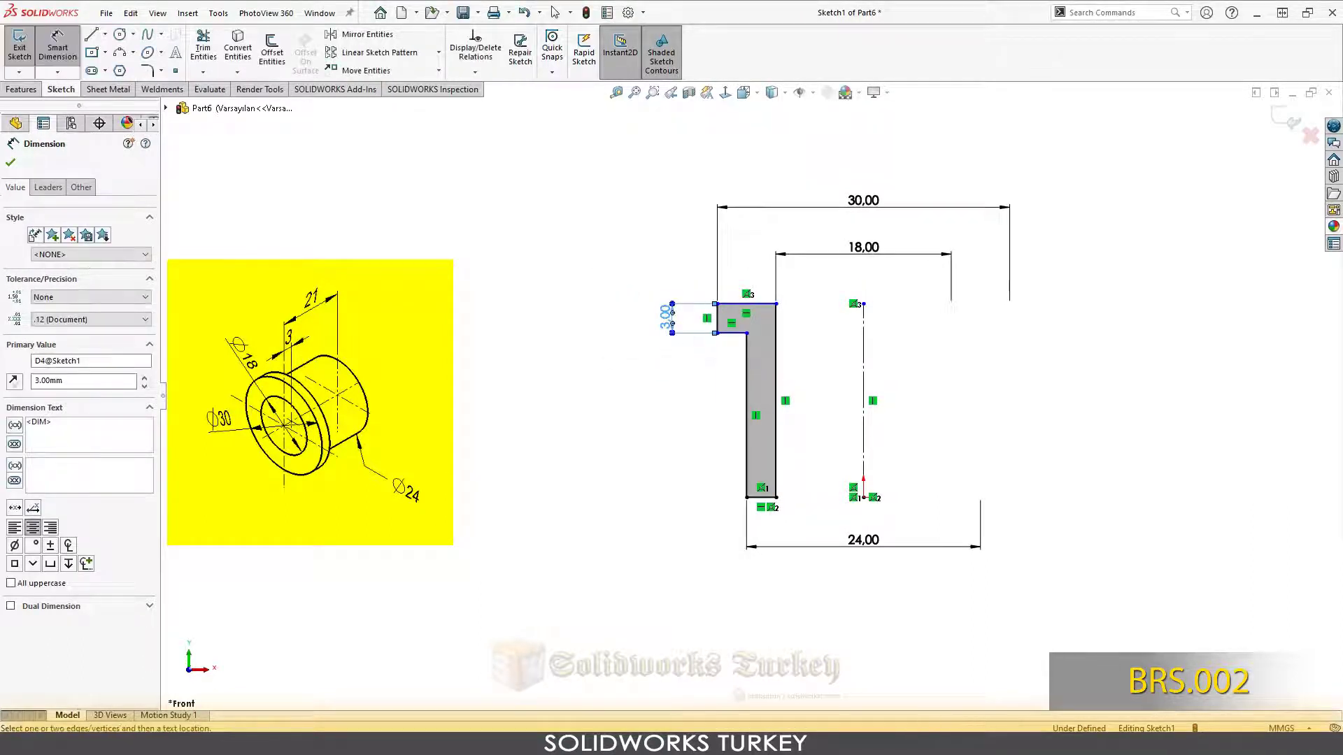
click(606, 414)
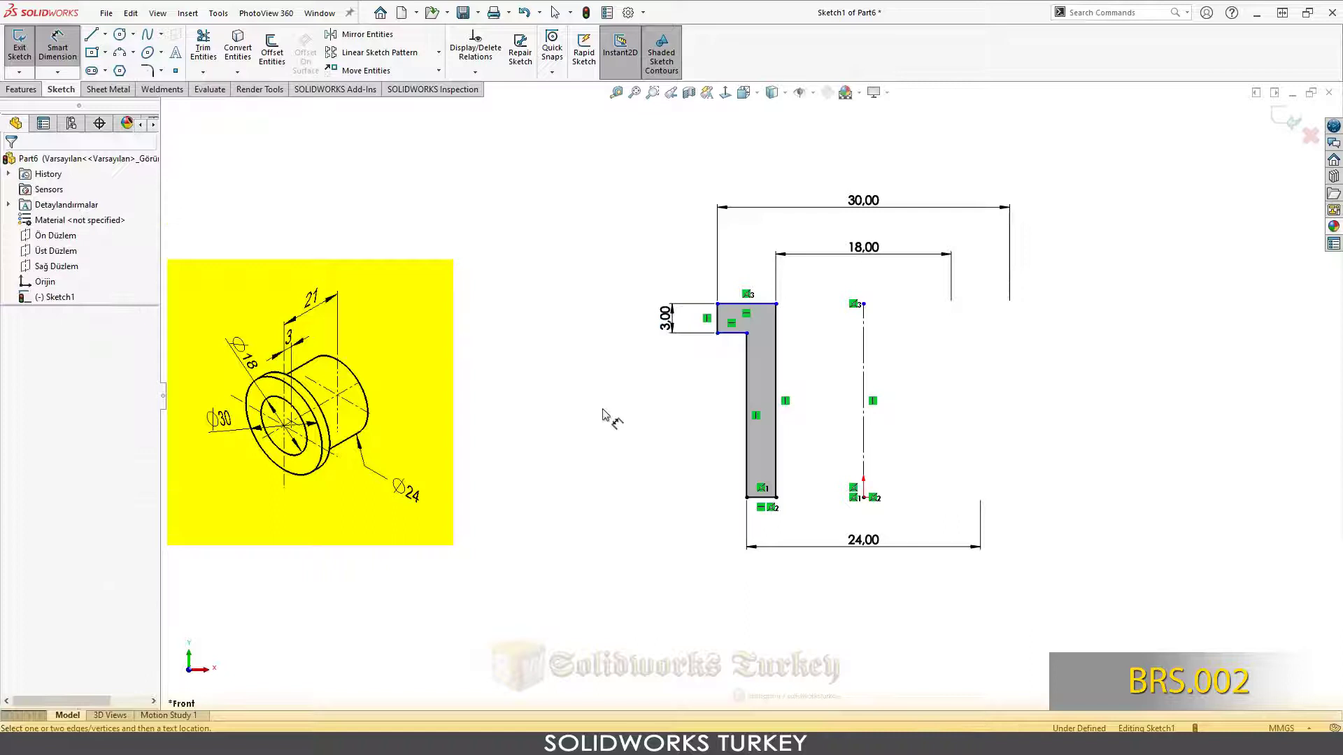
- Set the profile's overall length to 21 mm, fully defining the sketch
click(734, 311)
click(764, 497)
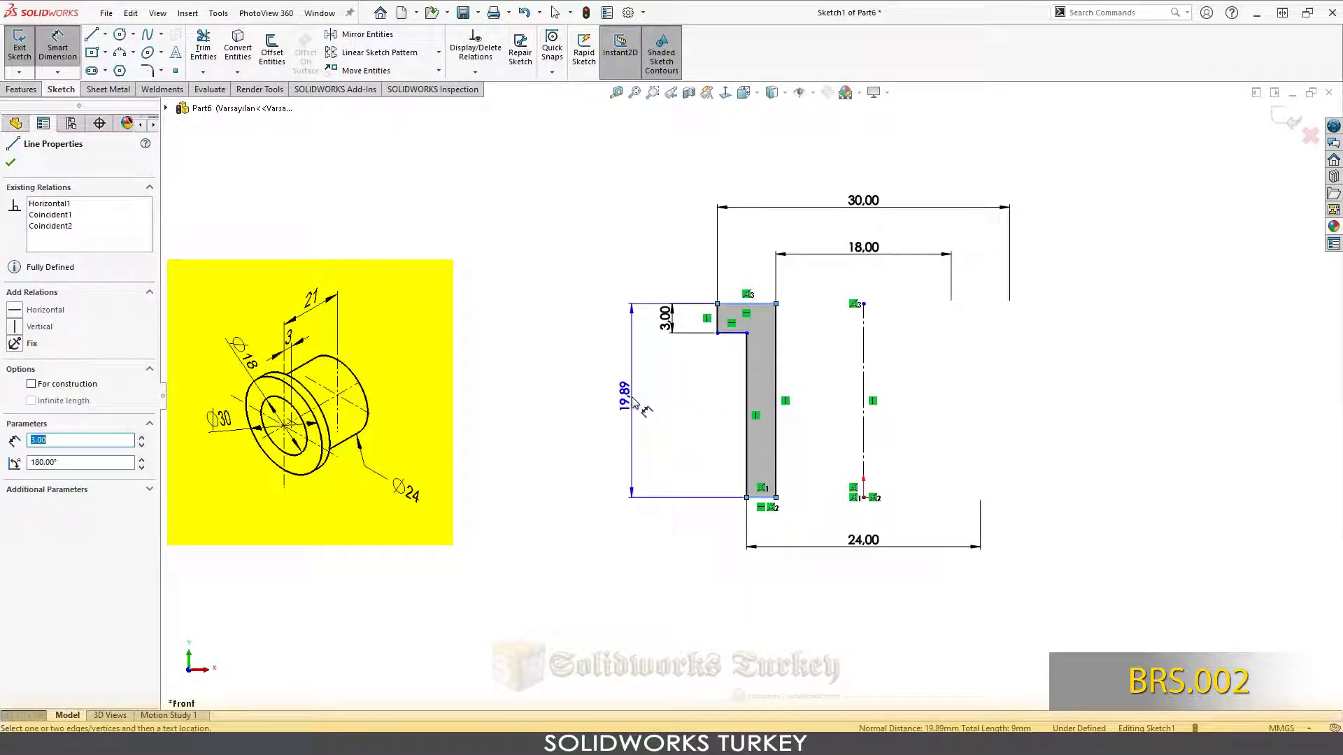
click(633, 402)
text(21)
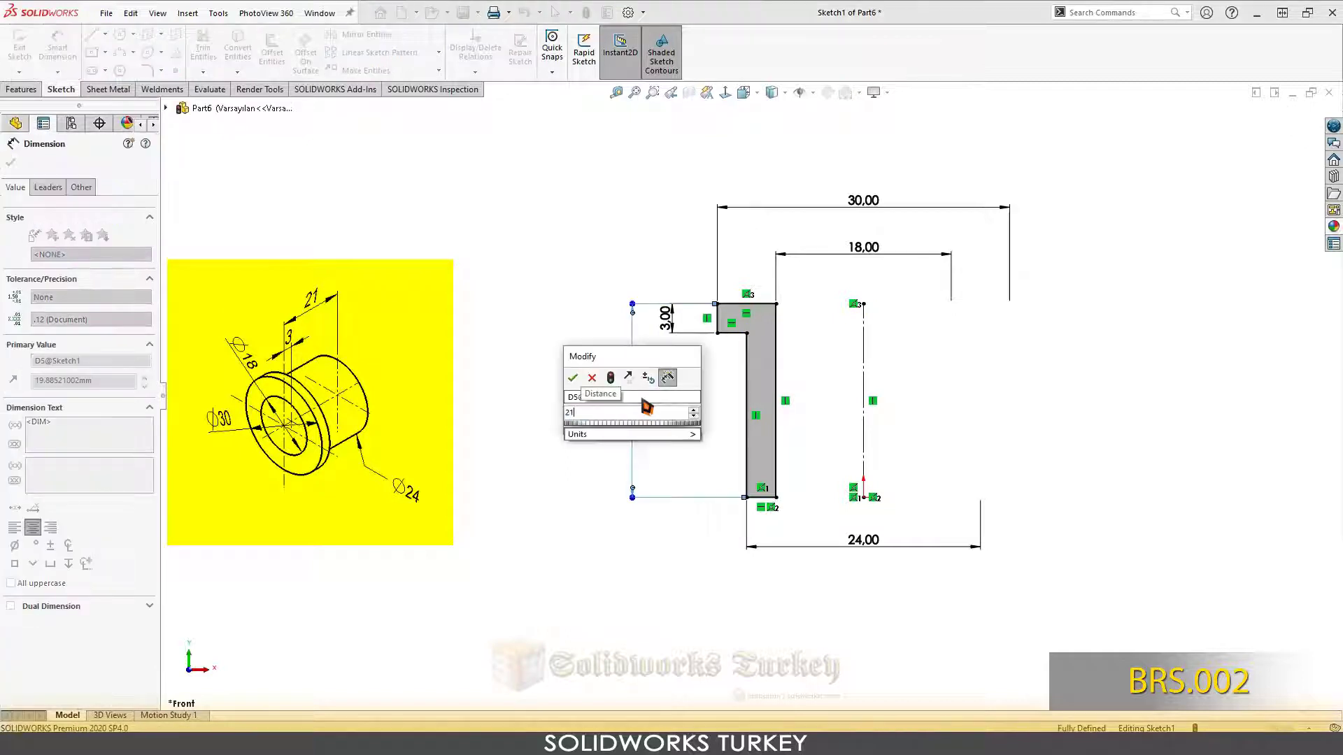
click(572, 377)
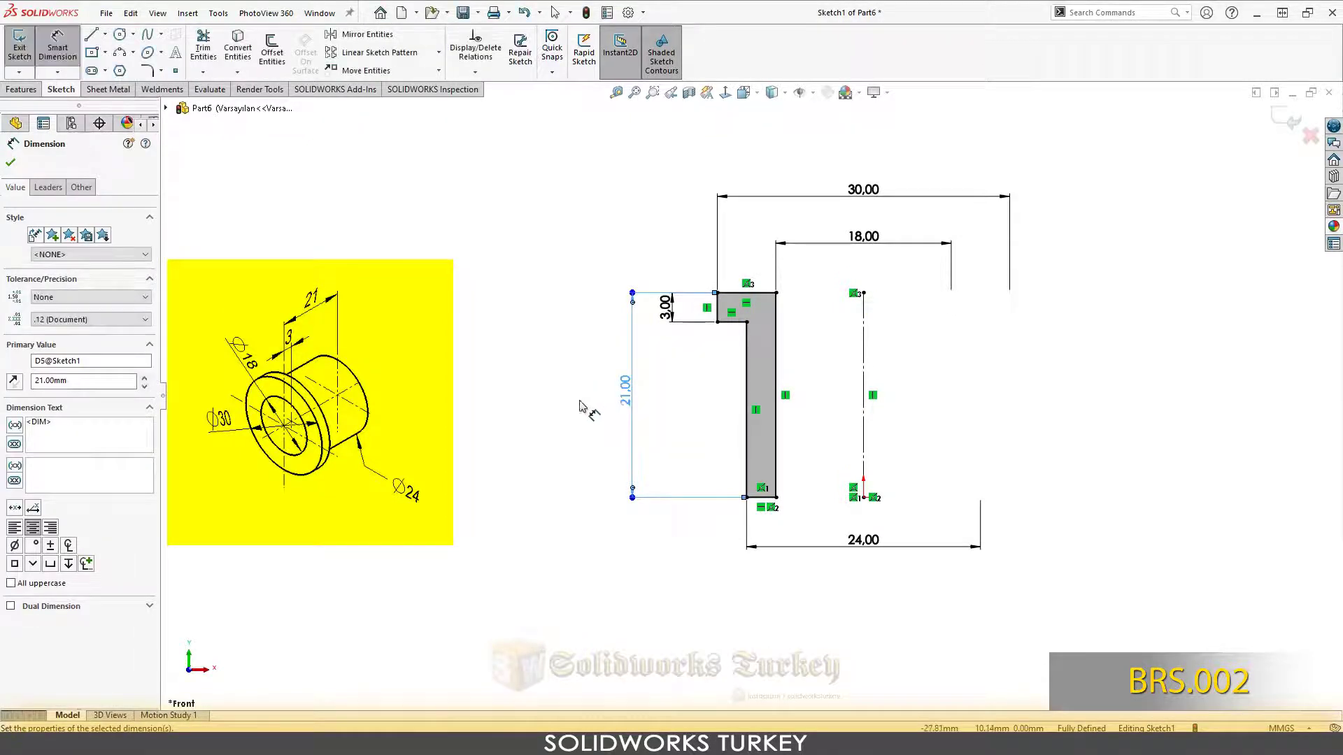
click(528, 400)
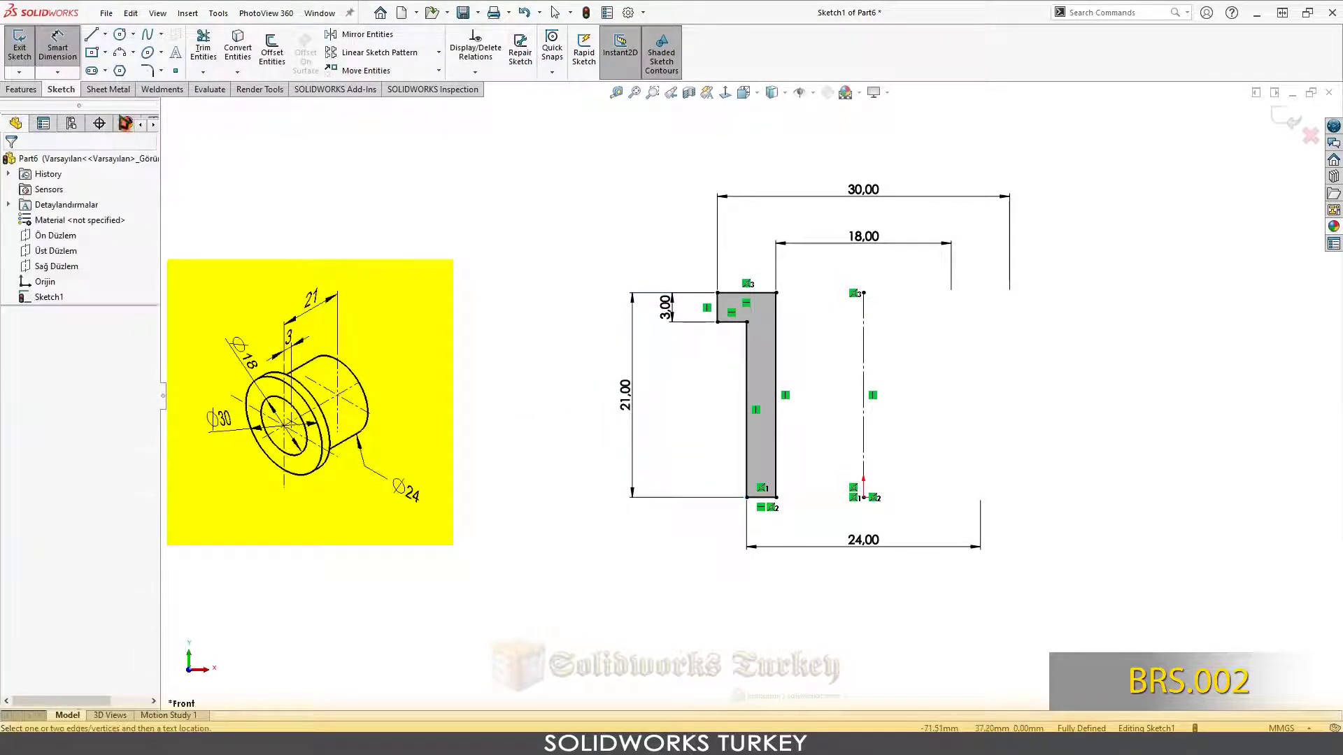
- Revolve the profile 360° about the centerline into a solid bushing
click(21, 88)
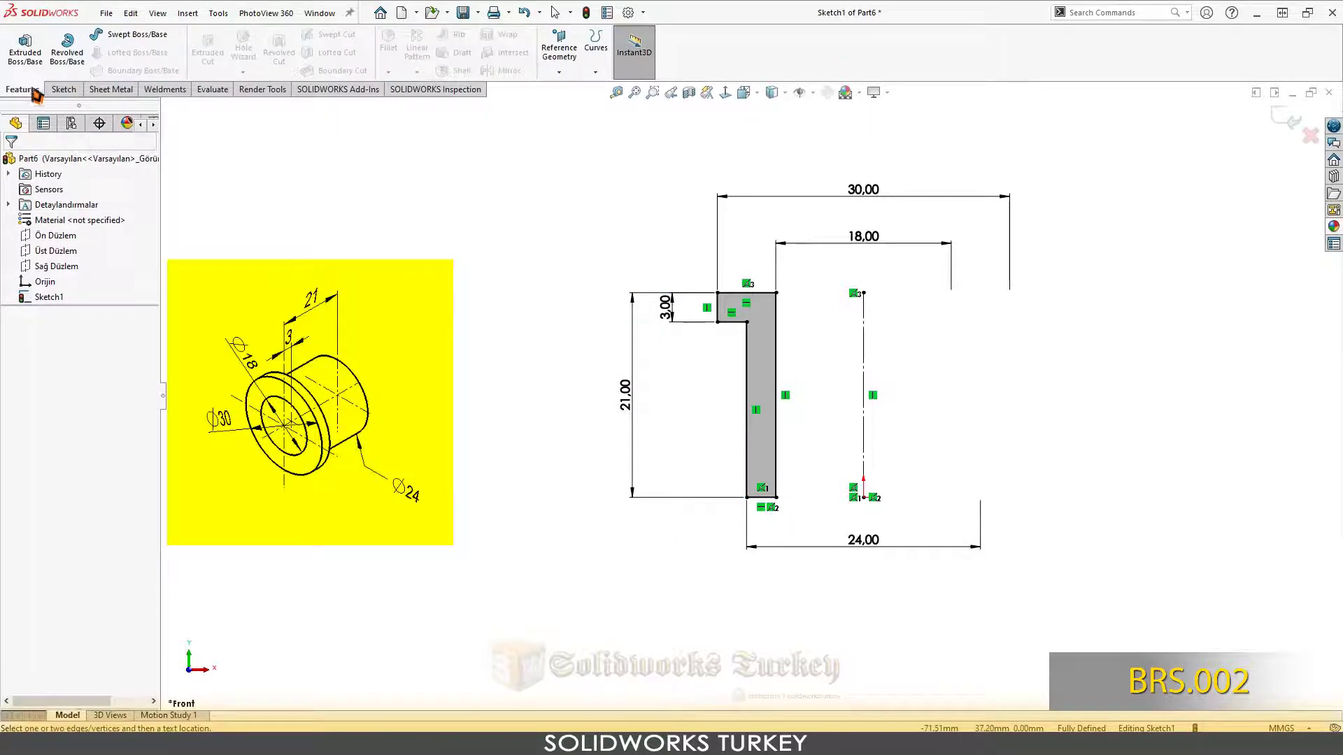
click(69, 49)
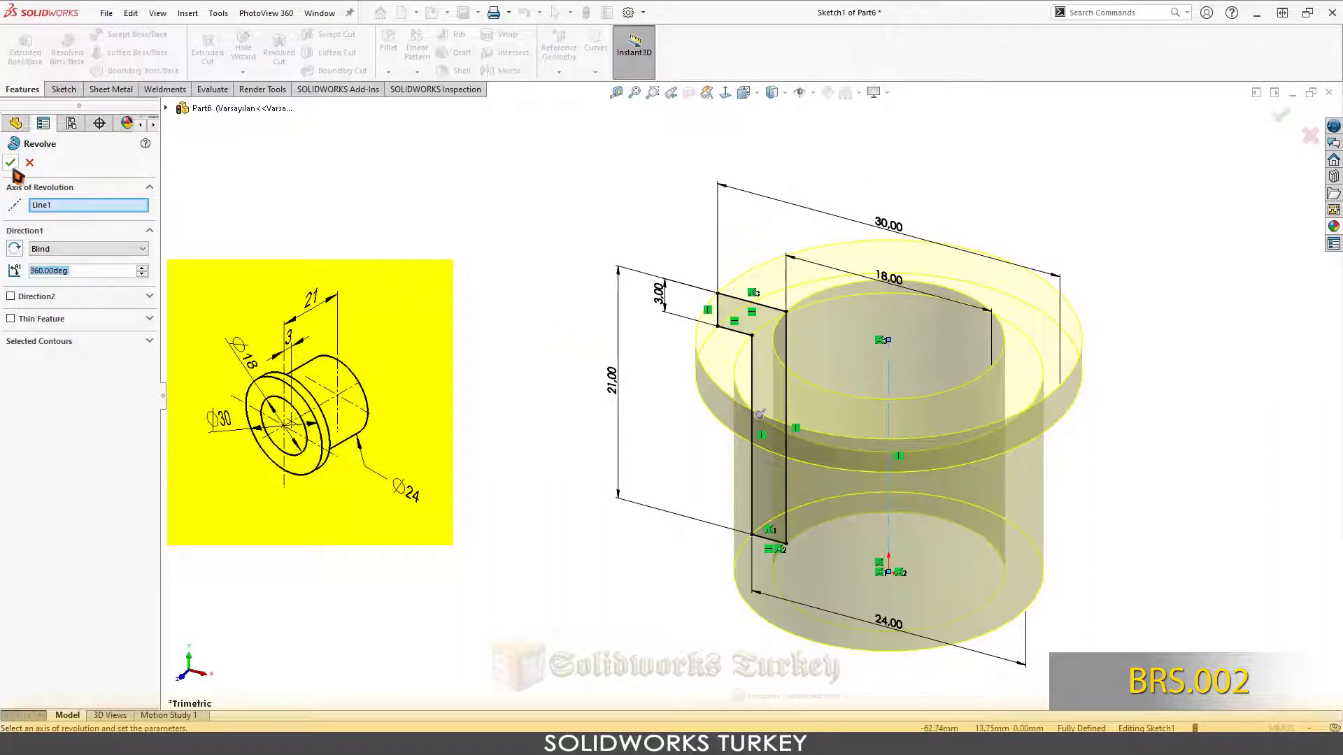
click(12, 164)
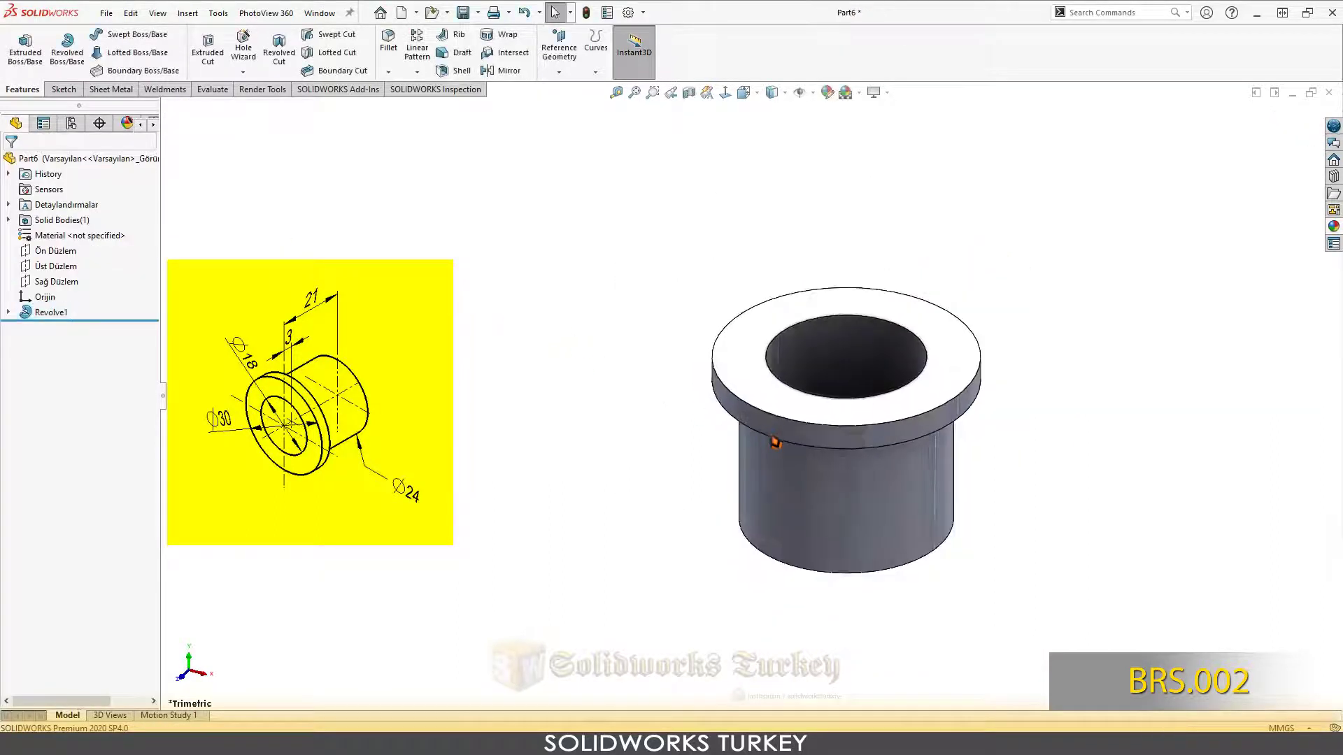
- Give the bushing an orange appearance, fit it in view and enable RealView rendering
click(828, 93)
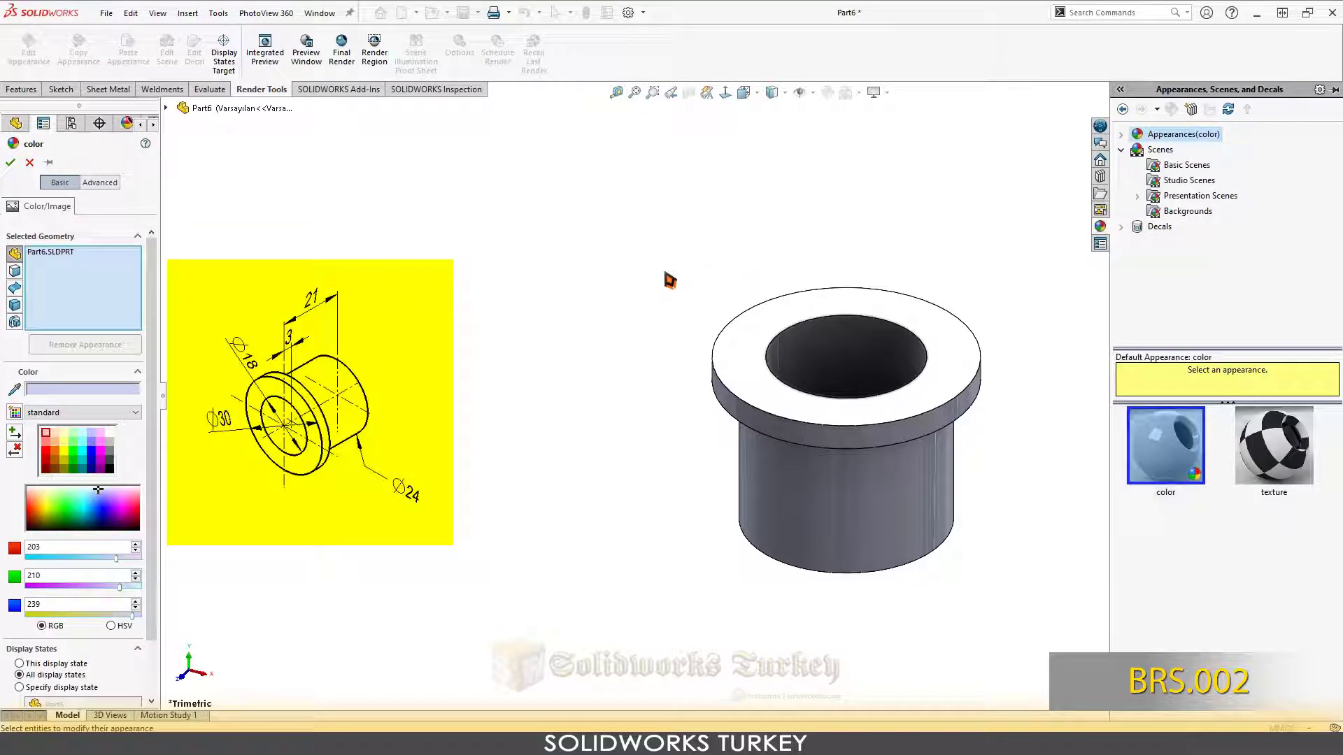
click(68, 459)
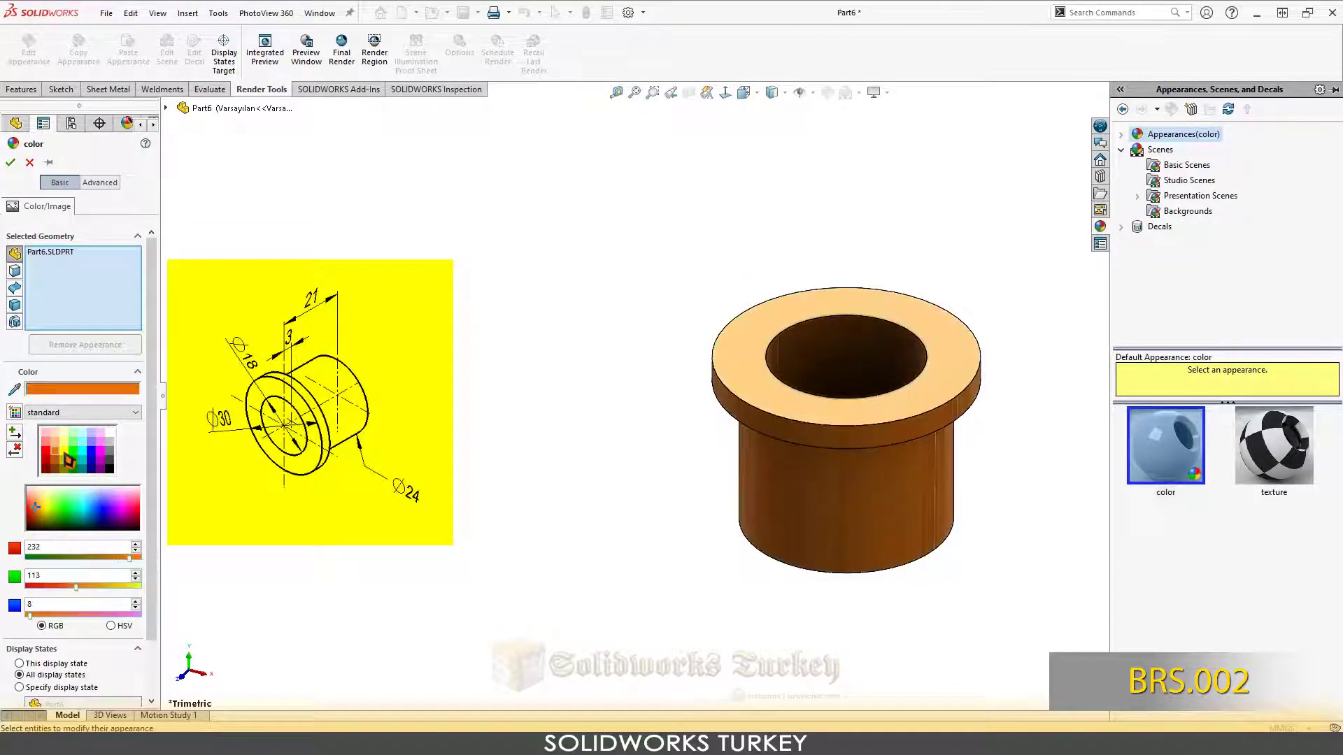
click(22, 167)
click(743, 92)
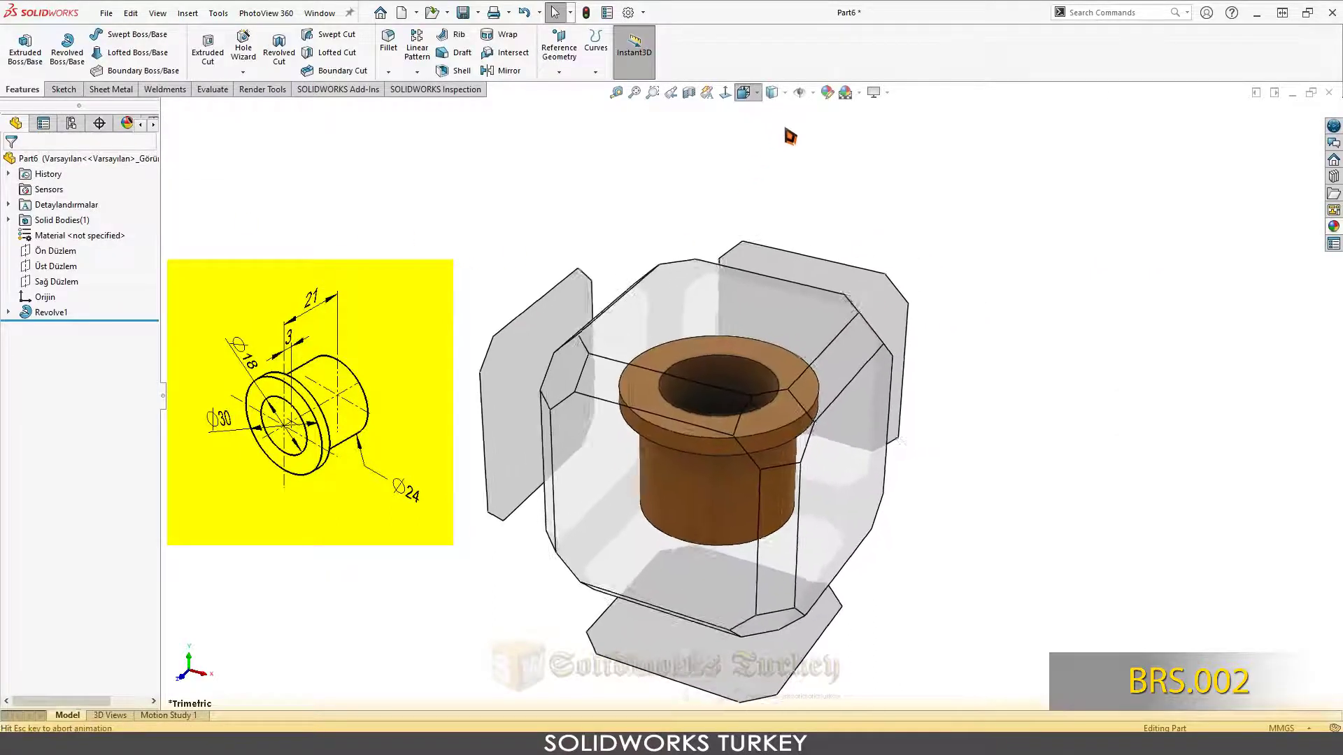
click(838, 136)
click(859, 93)
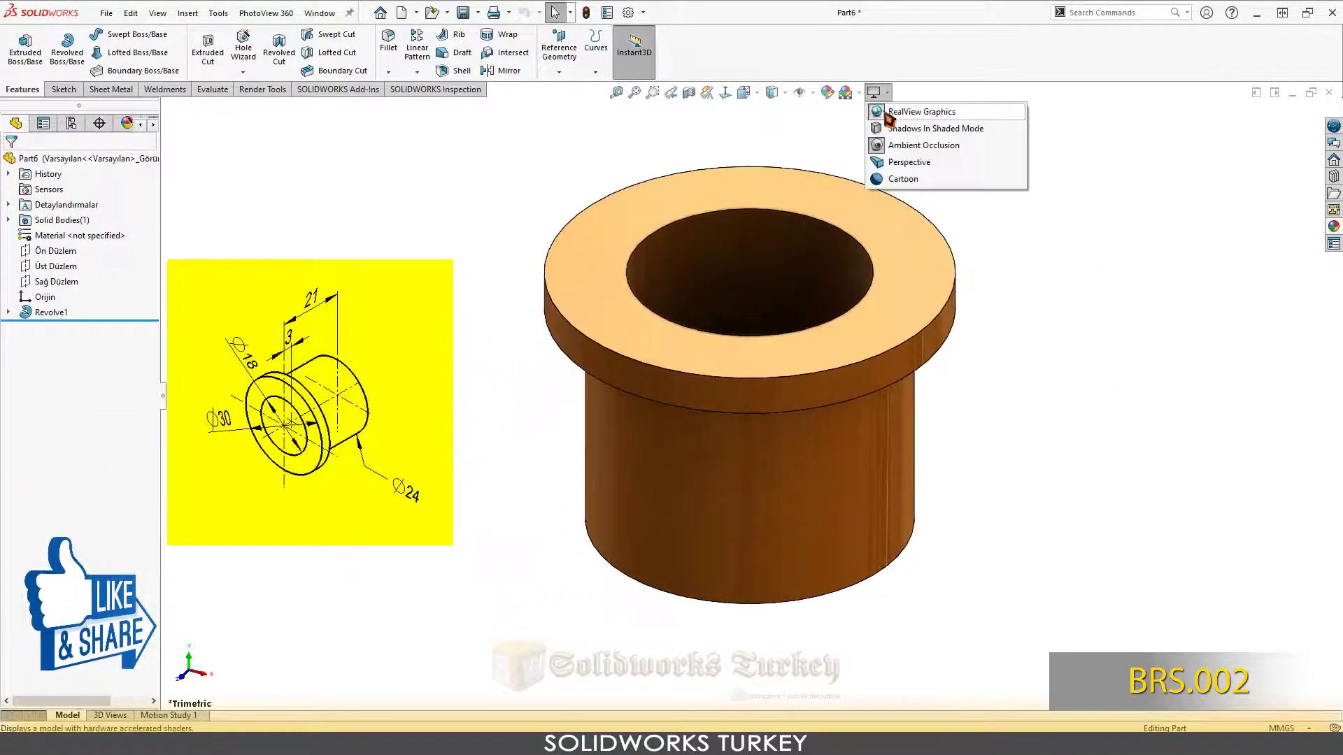
click(889, 112)
click(876, 93)
click(899, 113)
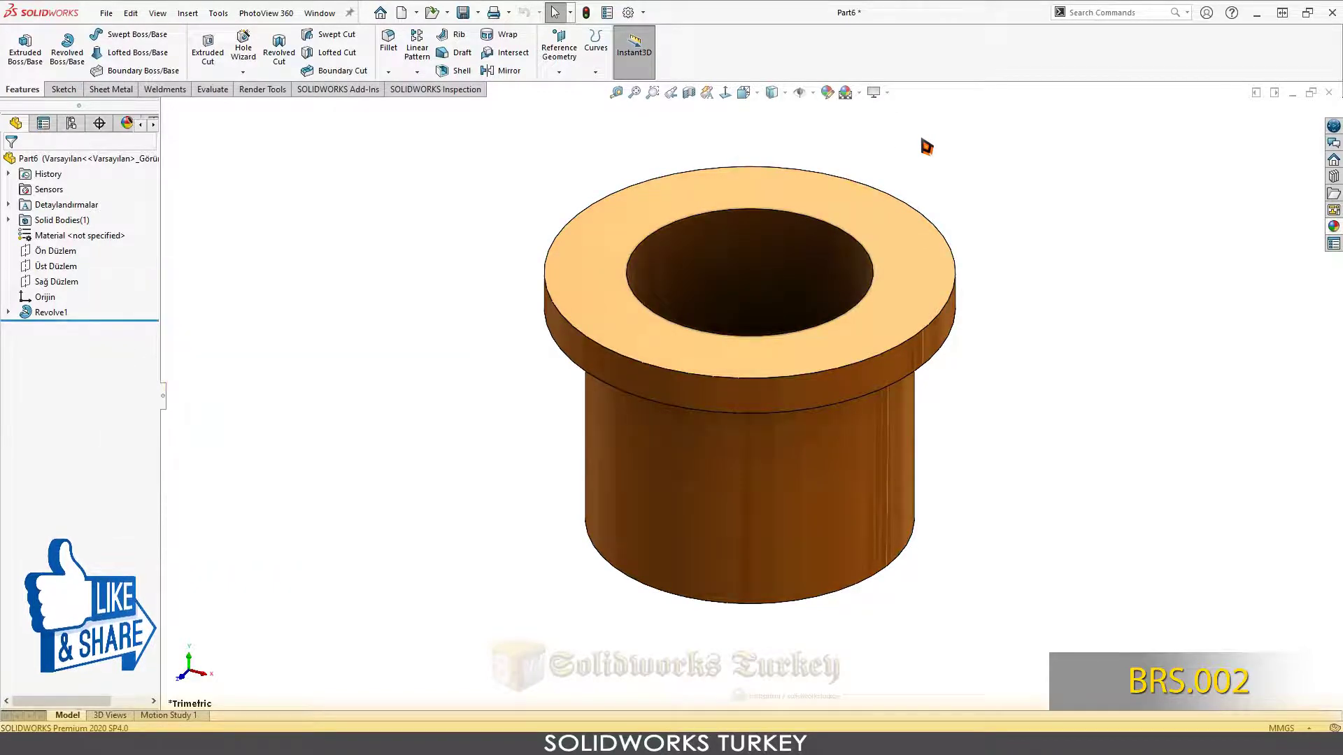
key(ctrl+s)
- Save the bushing as BRS.002 in the Belt Roller Support folder beside BRS.001
ctrl+scroll(690, 336, up, 1)
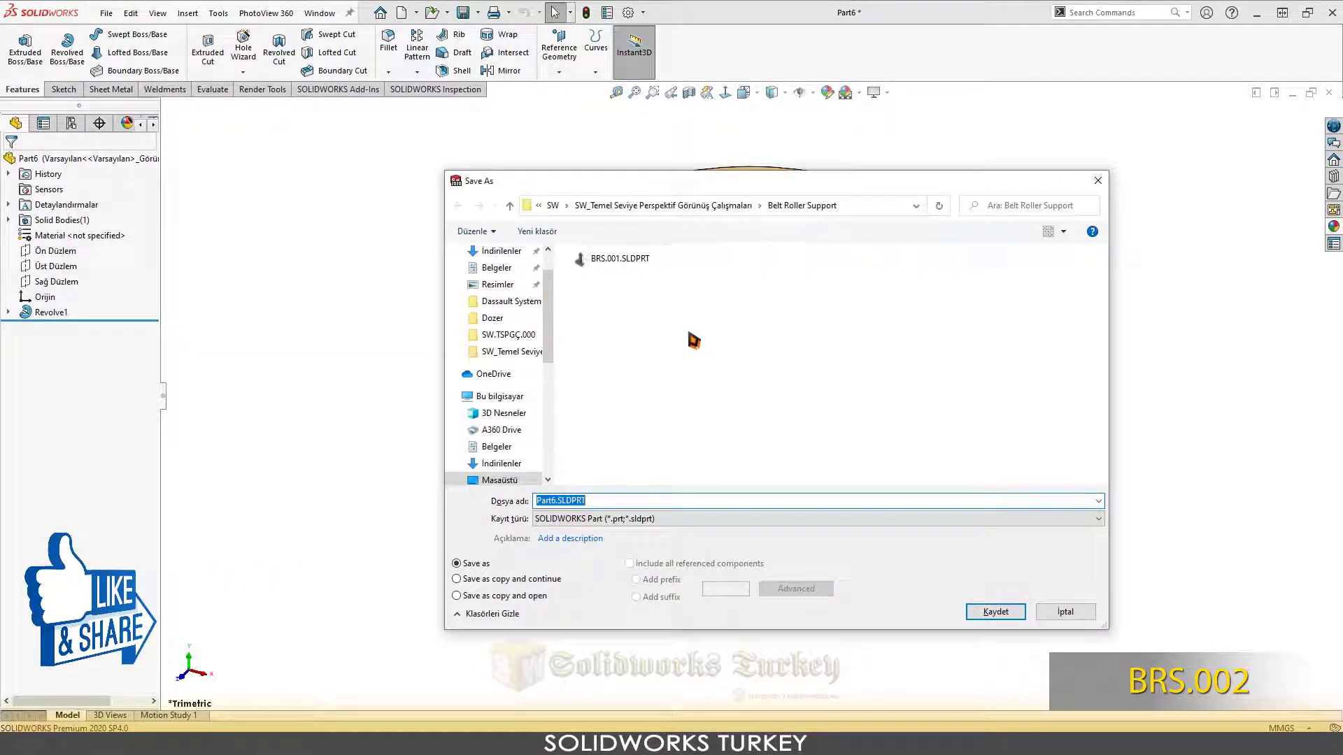
ctrl+scroll(690, 336, up, 1)
ctrl+scroll(691, 339, up, 2)
ctrl+scroll(691, 339, up, 1)
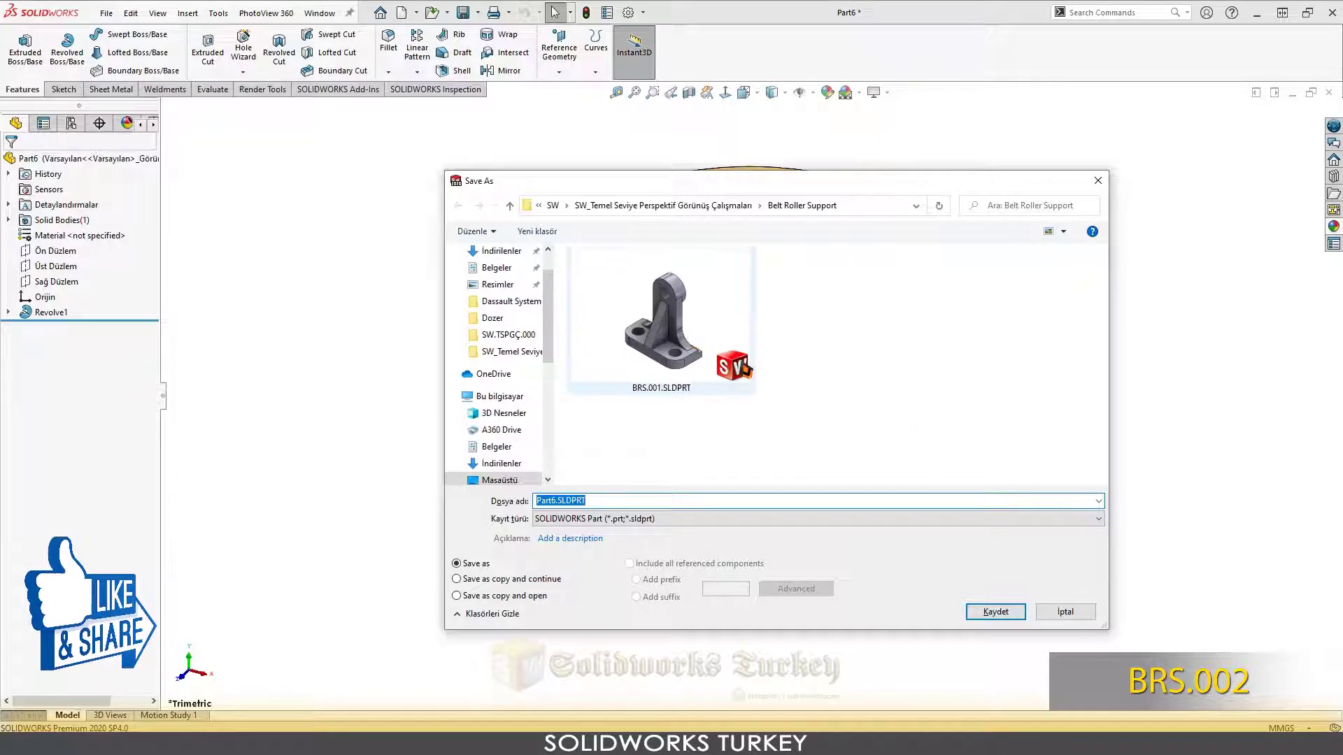
click(696, 367)
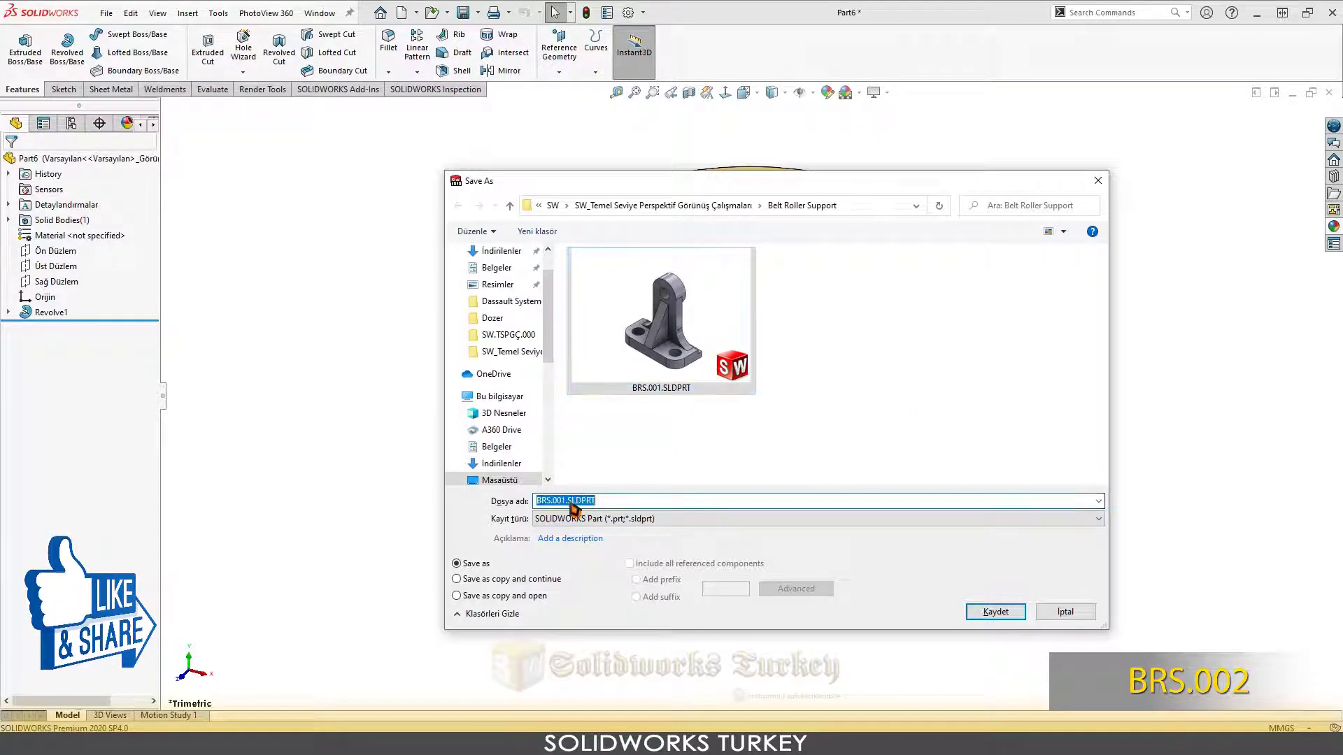
text(2)
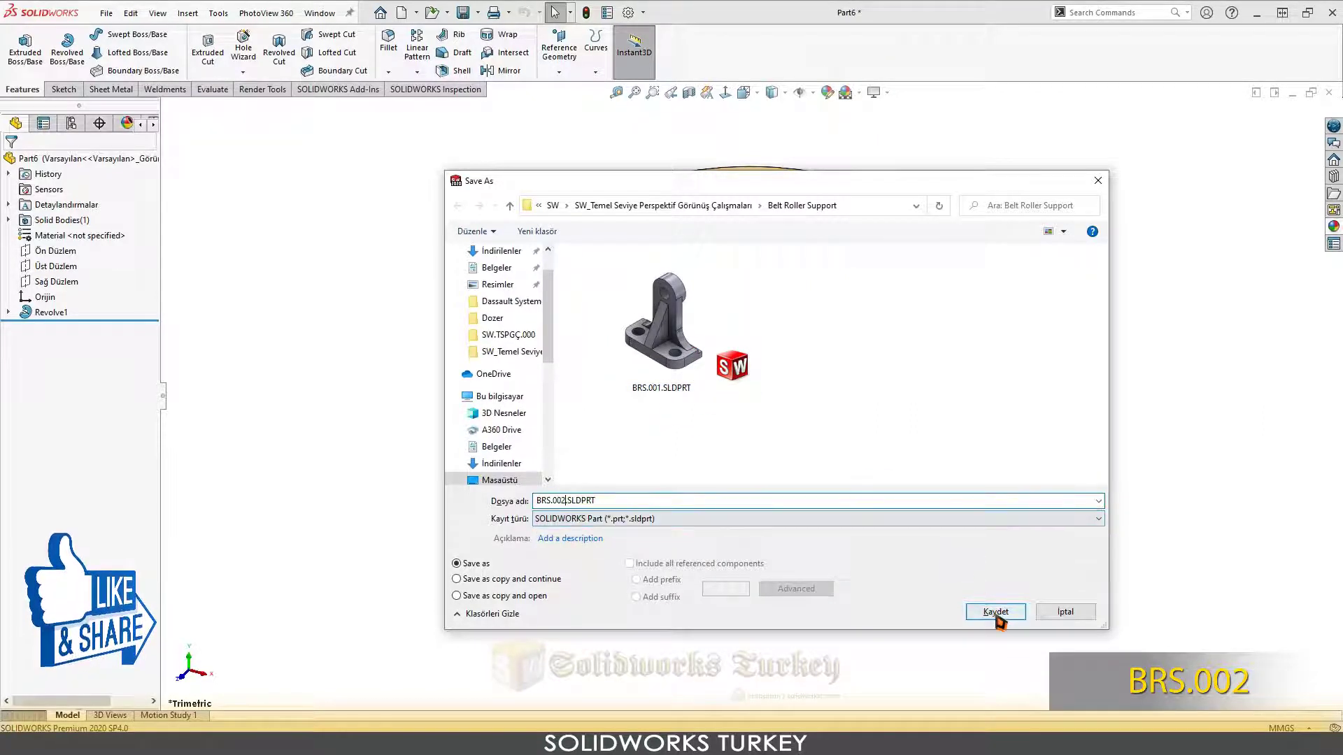
click(994, 613)
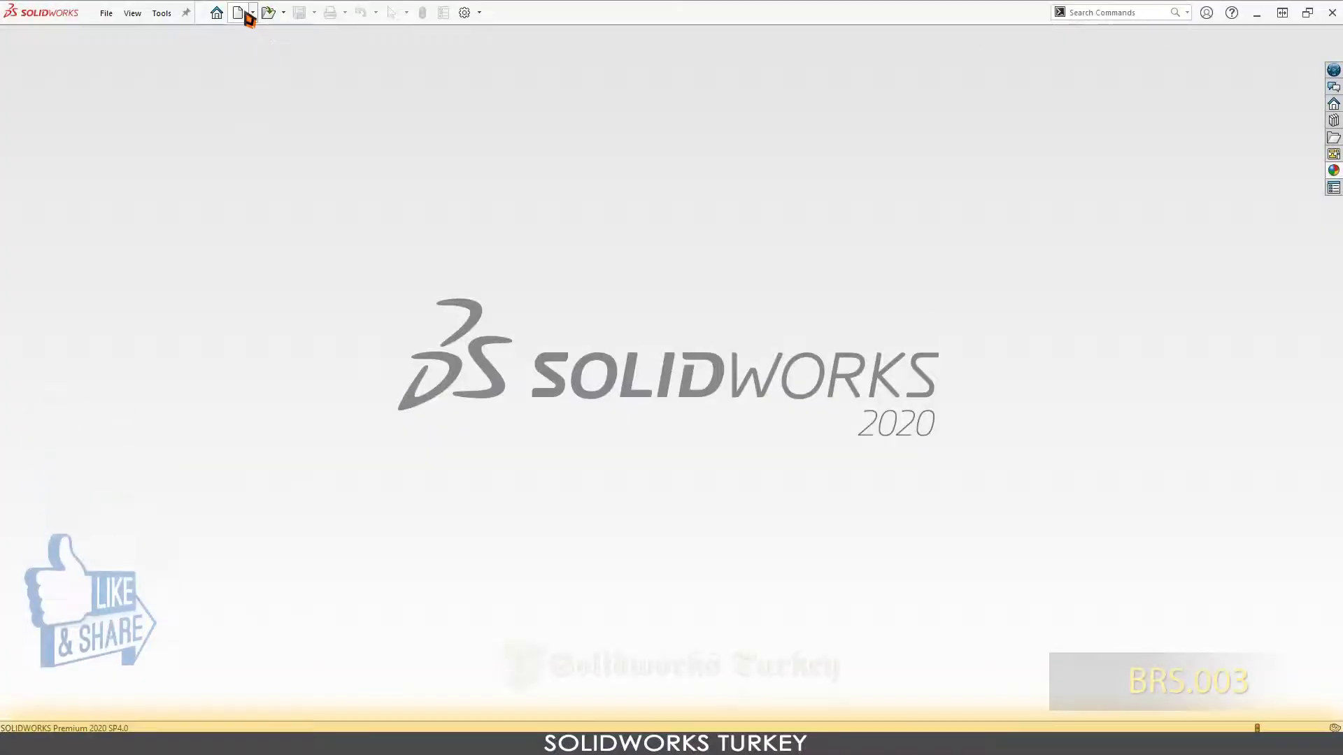
- Start a new part and draw a horizontal line in a Front Plane sketch
click(245, 14)
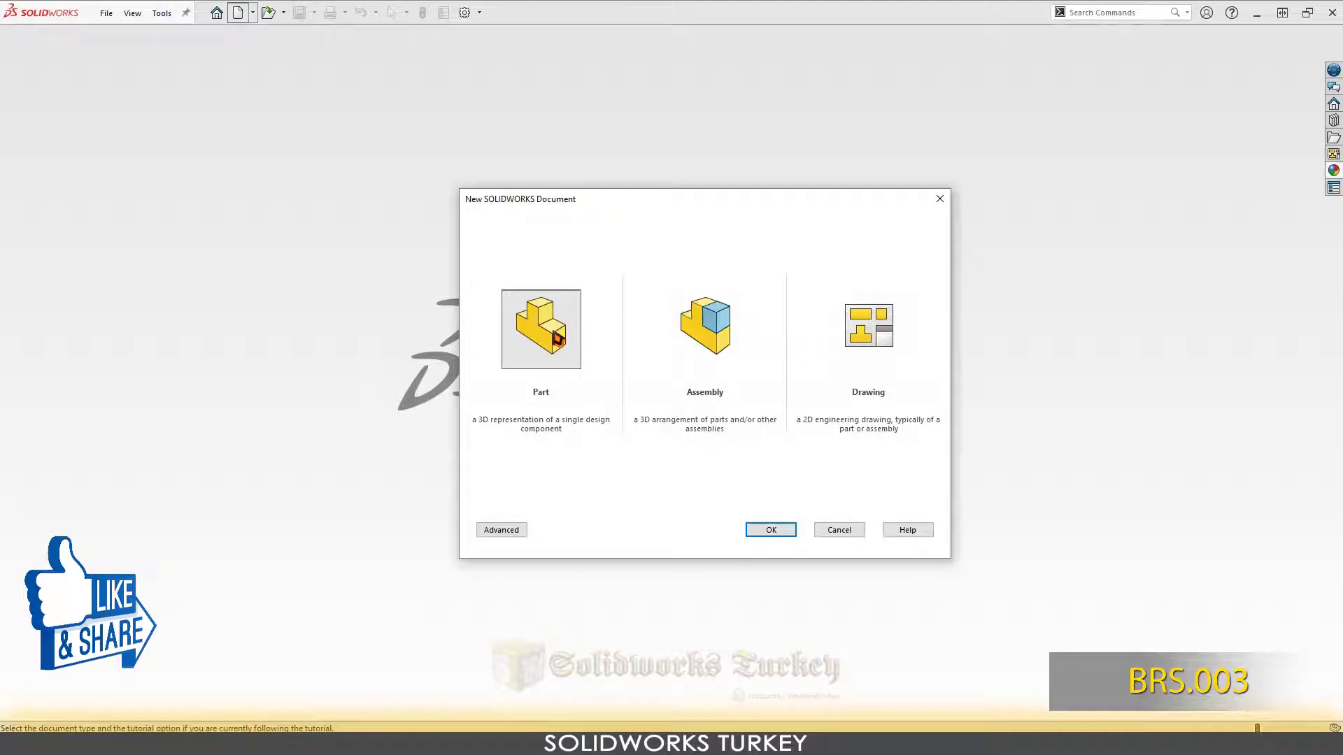
double_click(556, 338)
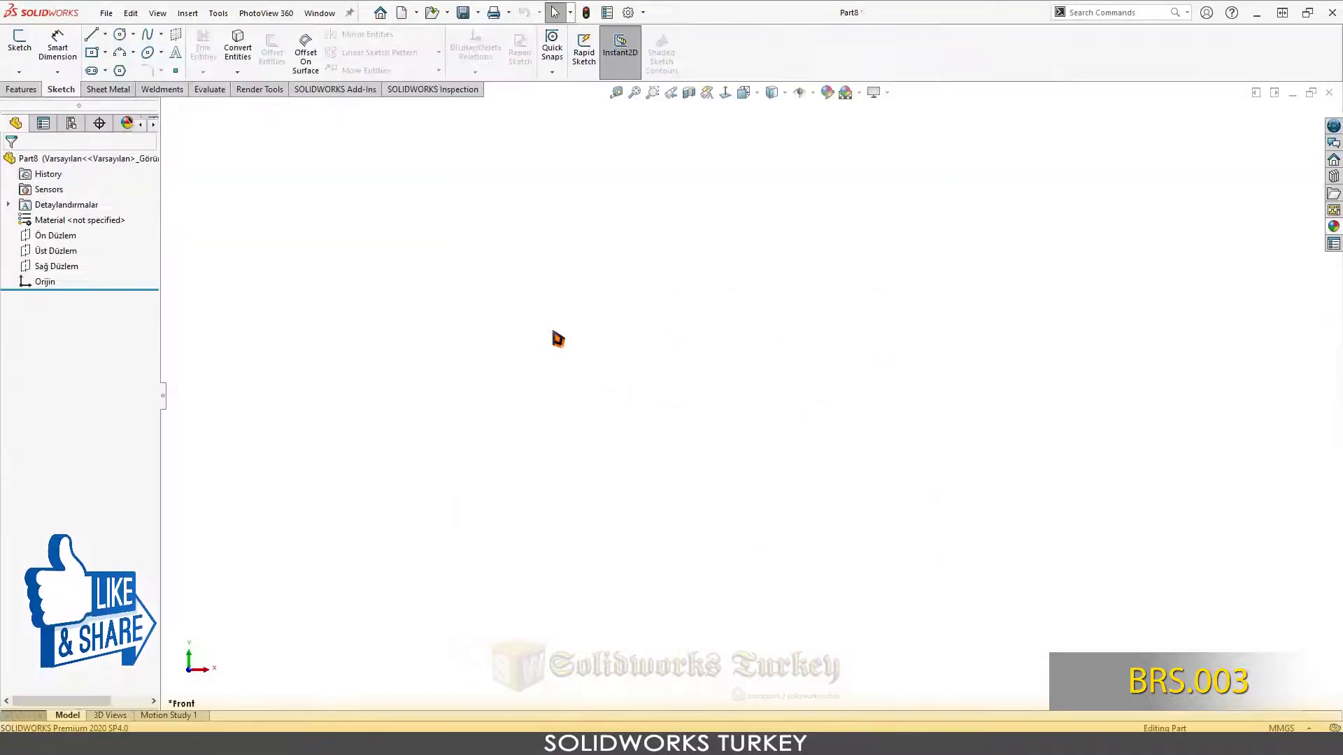
click(42, 236)
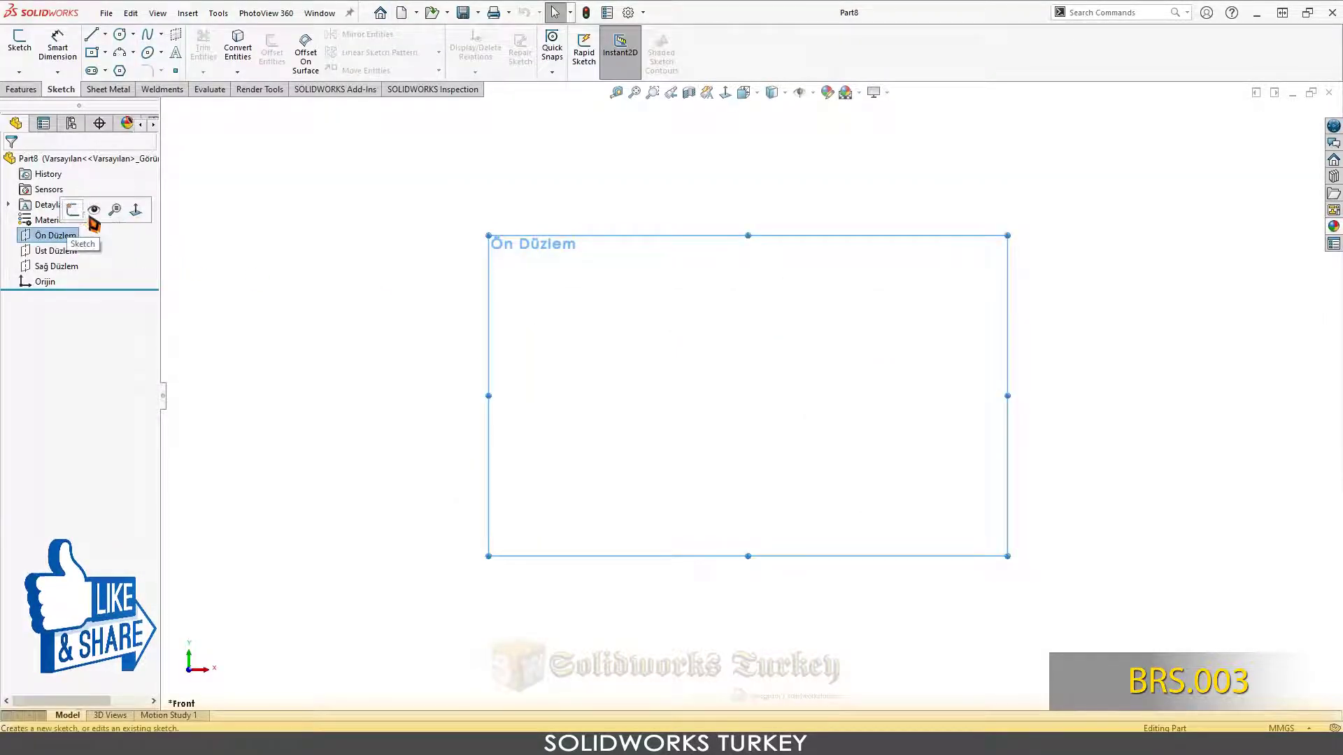
click(87, 212)
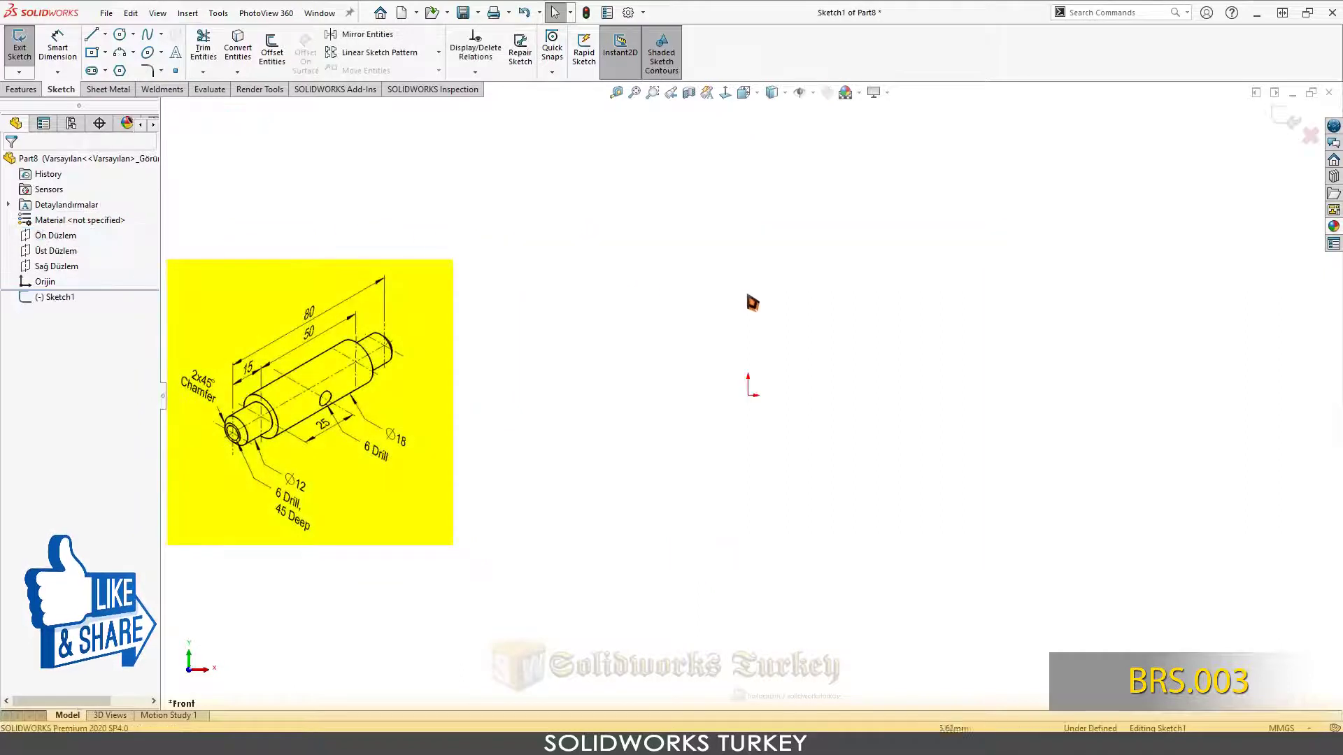
right_drag(832, 314, 758, 306)
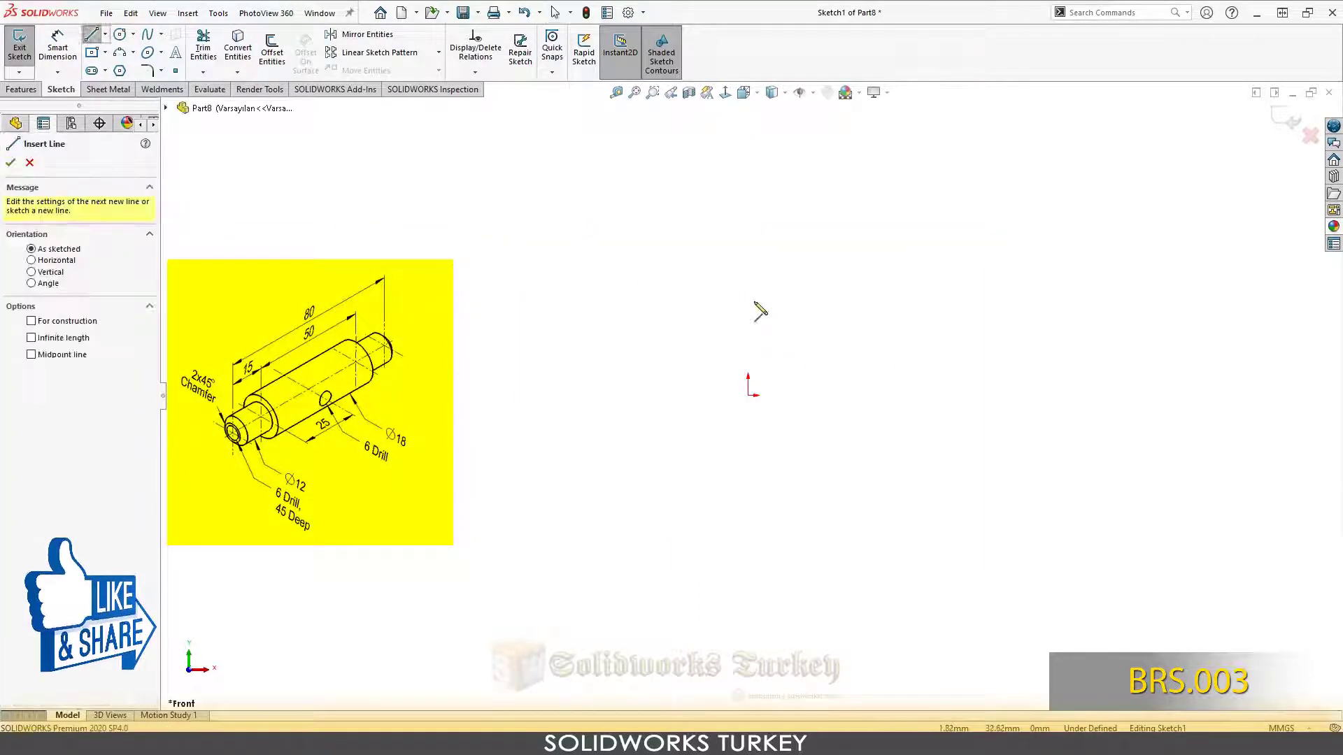
click(684, 313)
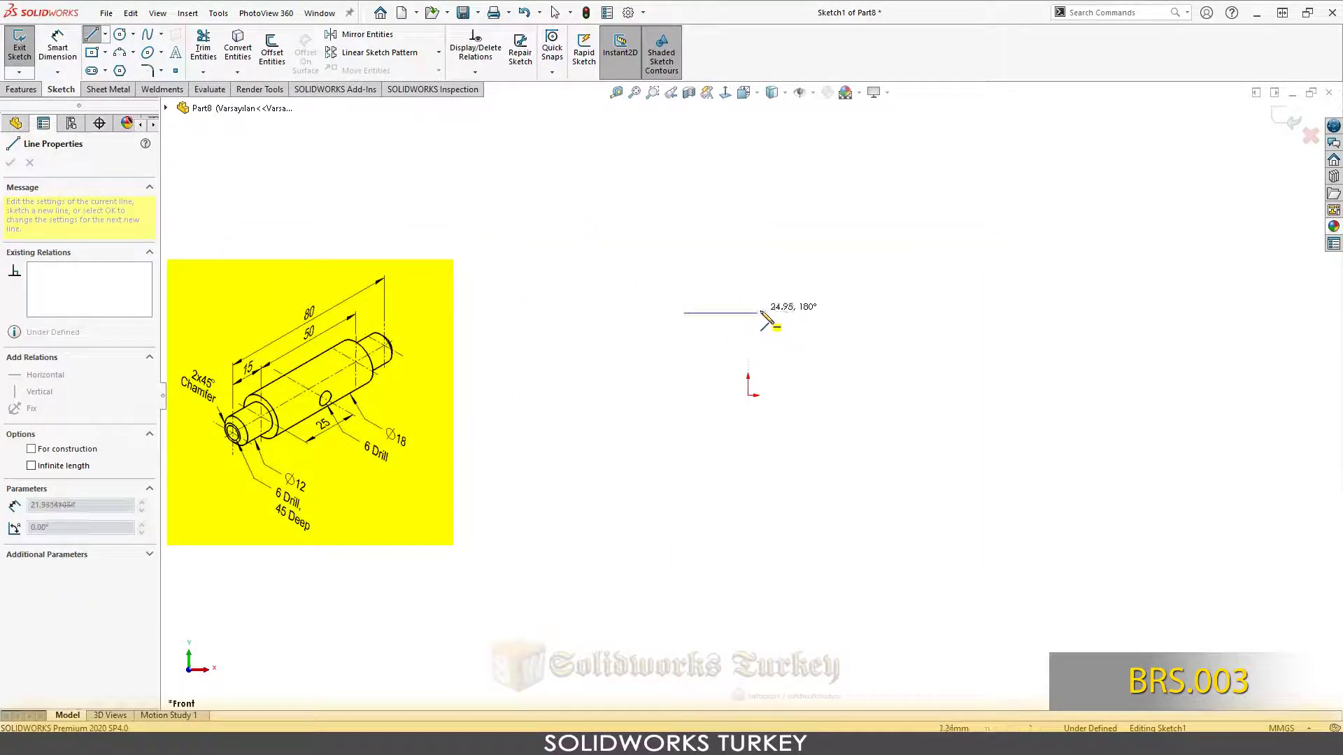
click(849, 313)
right_click(855, 323)
click(886, 330)
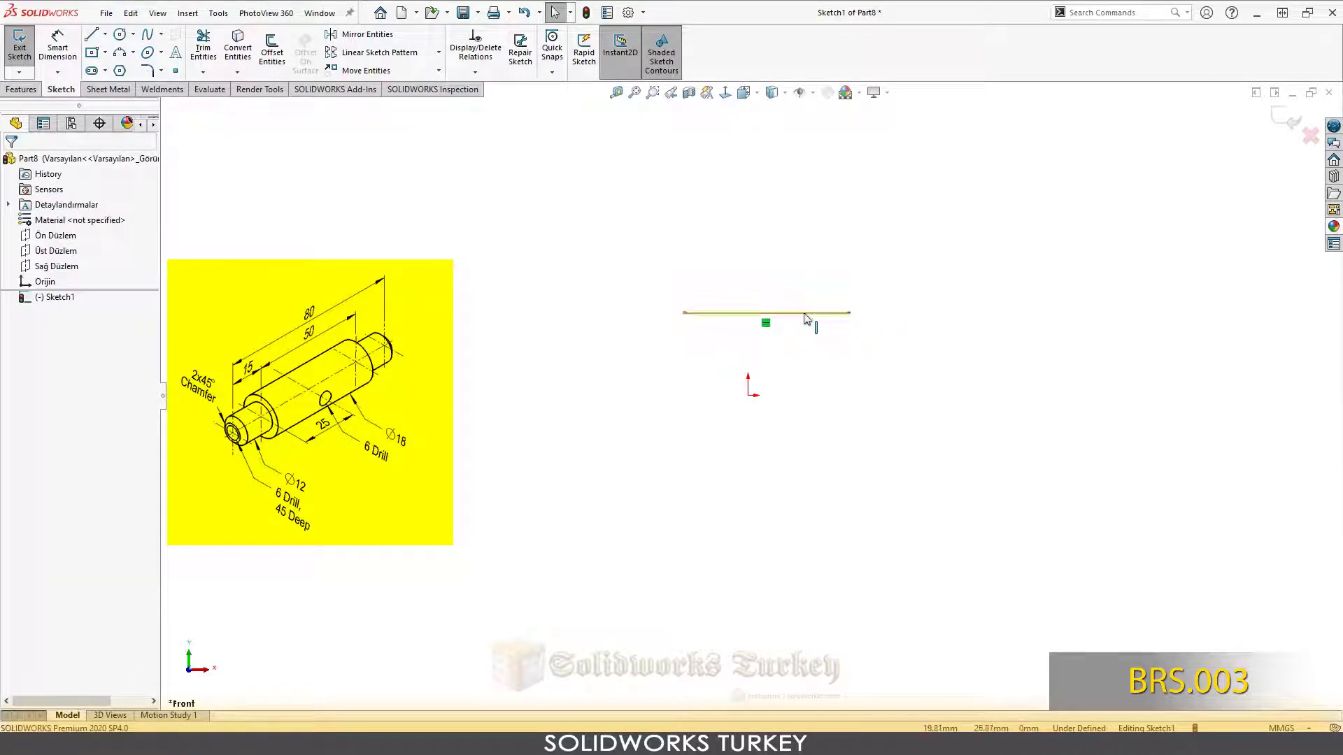
- Centre the line on the origin with a Midpoint relation and make it construction geometry
click(804, 314)
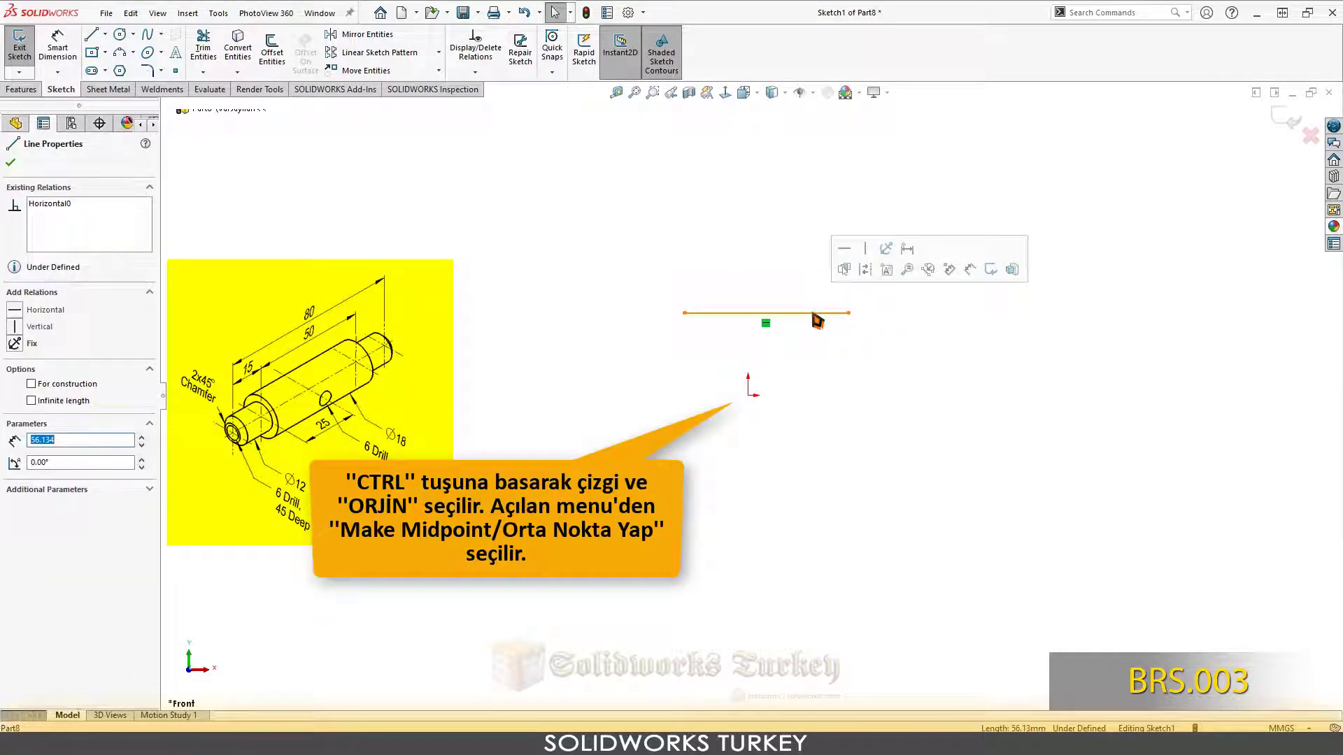
ctrl+click(747, 395)
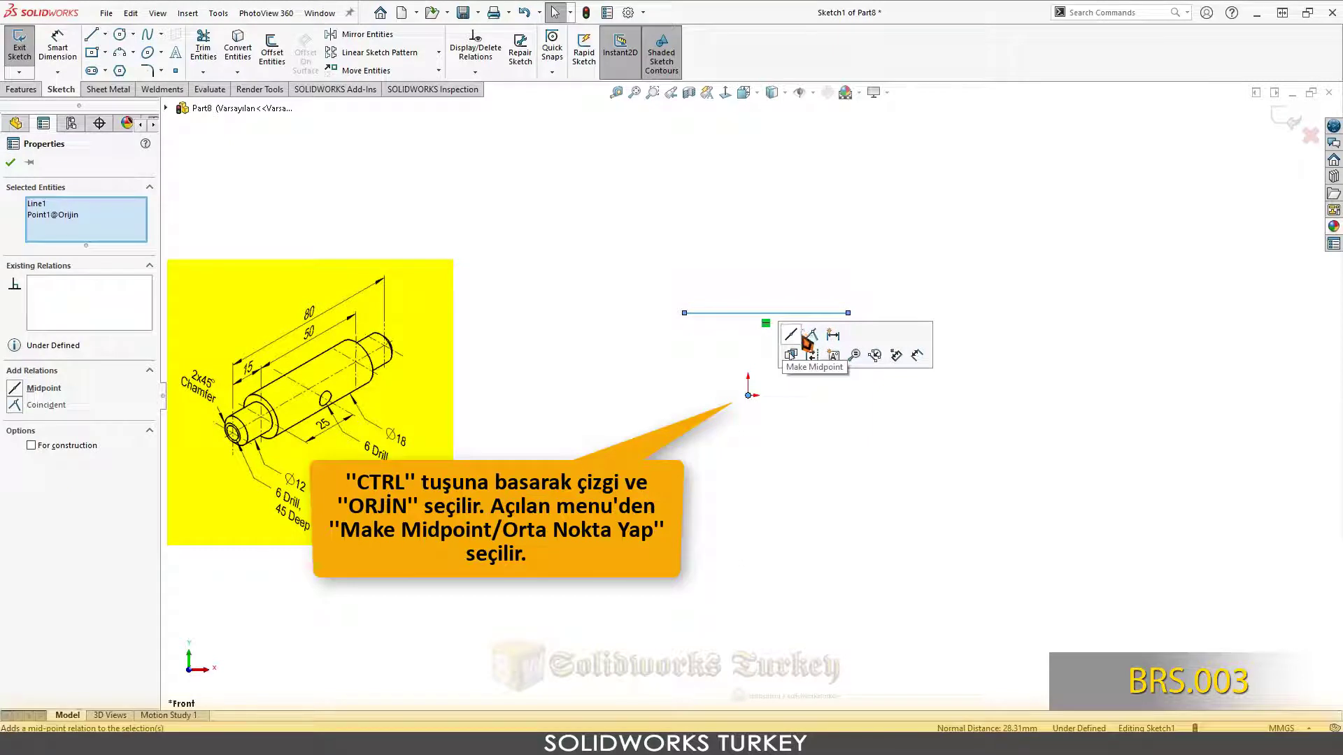
click(802, 342)
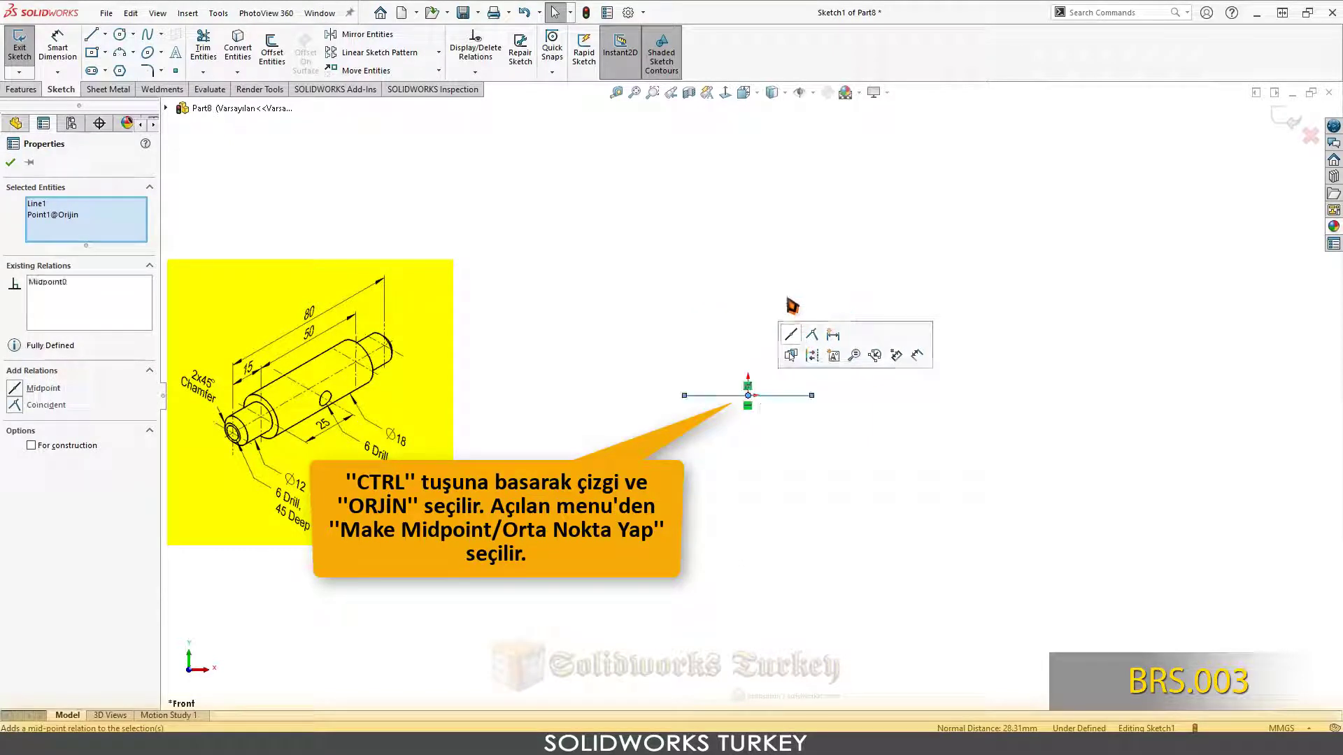
click(754, 404)
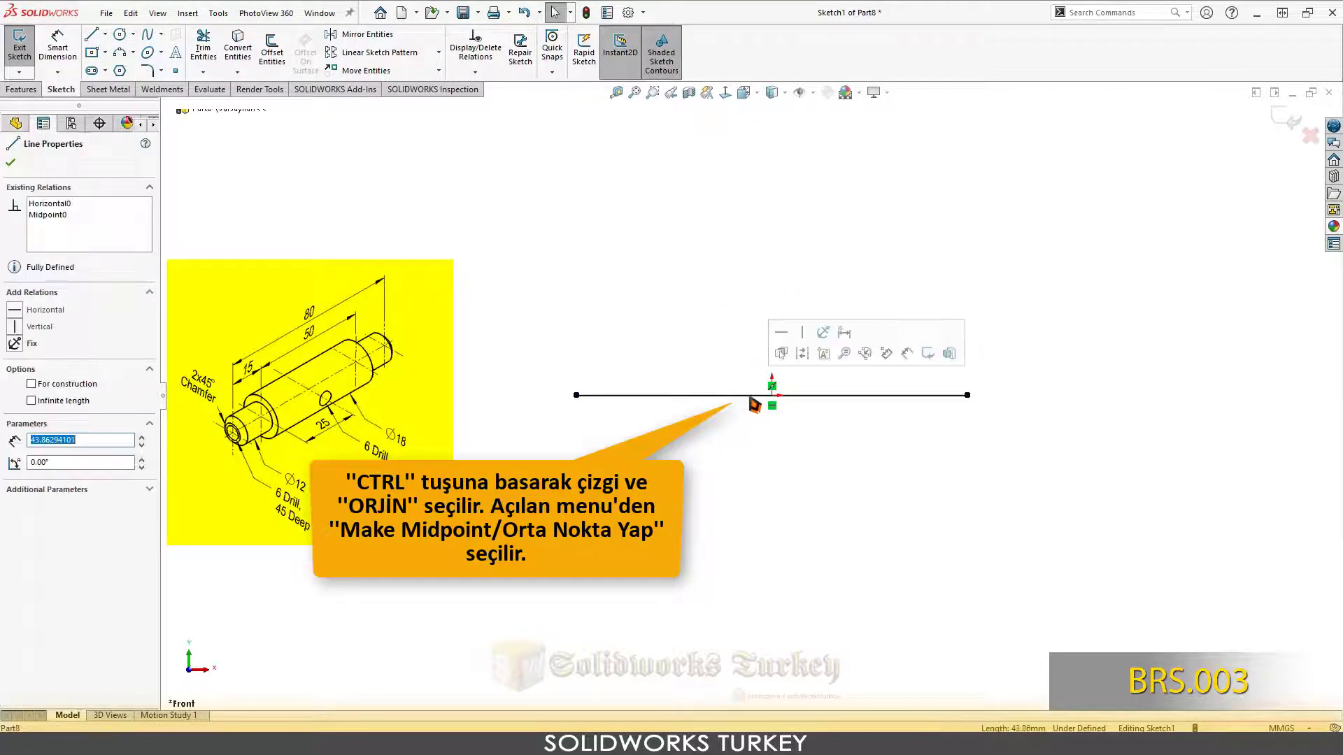
click(818, 360)
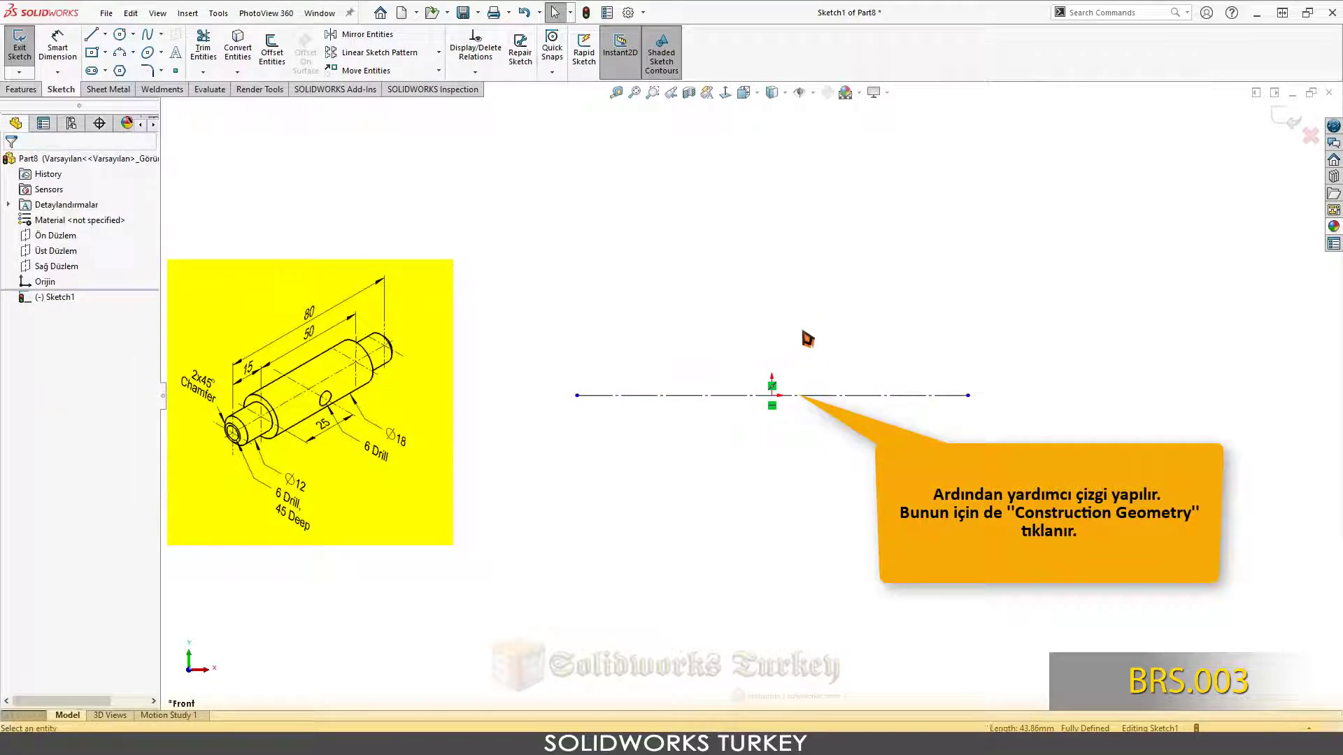
- Dimension the construction centerline to 80 mm
right_drag(820, 343, 836, 325)
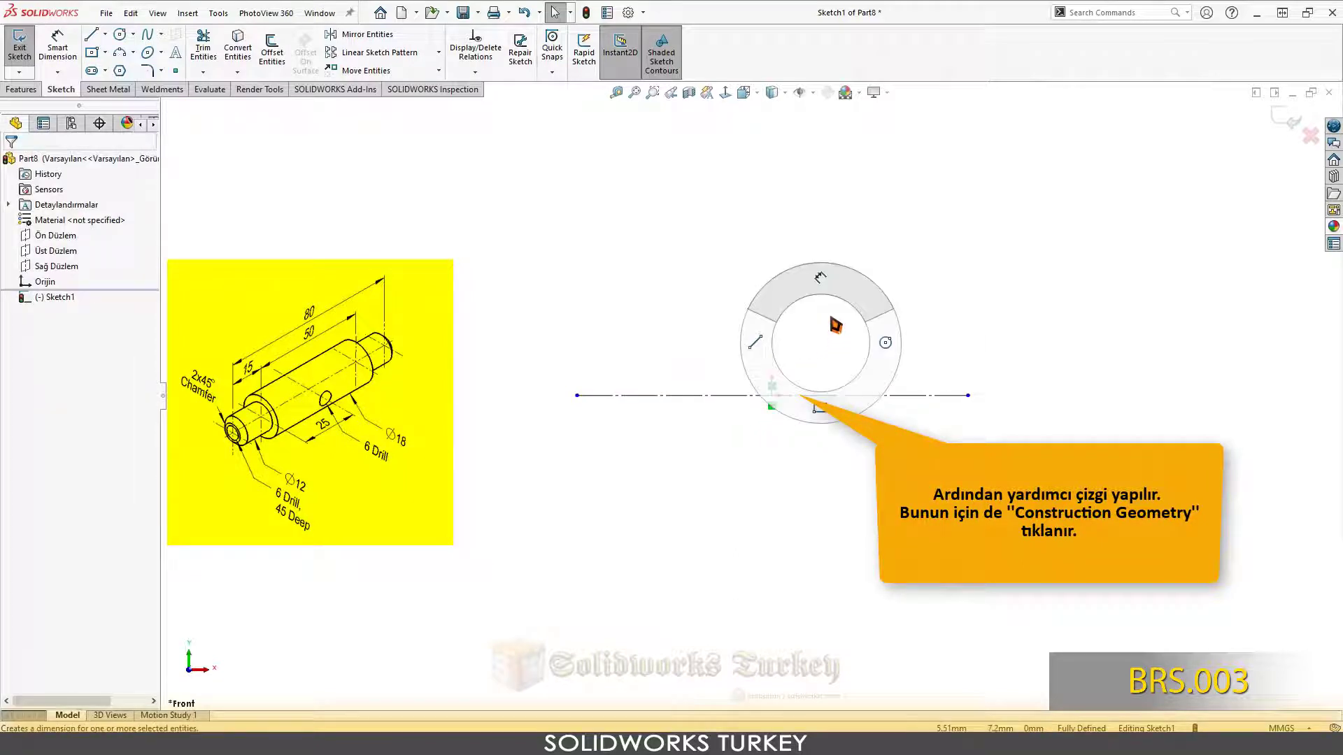
click(728, 395)
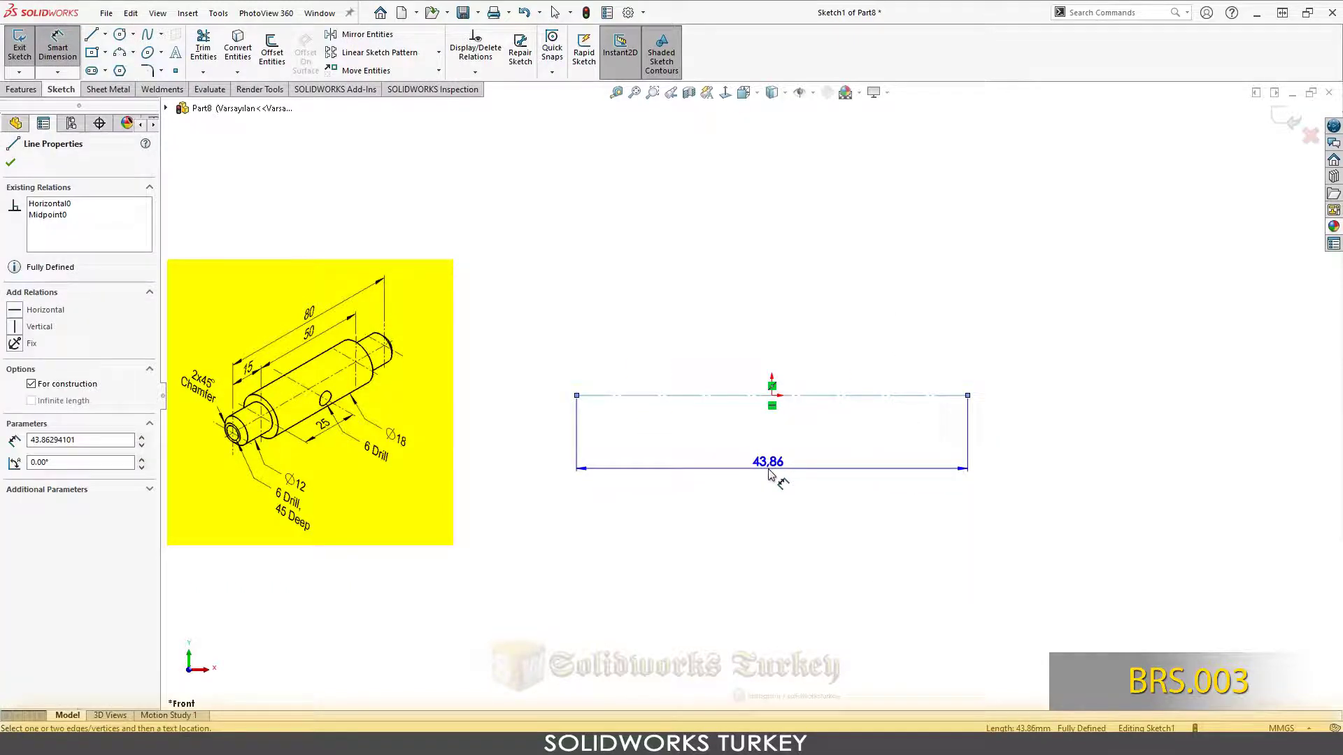
click(771, 472)
text(80)
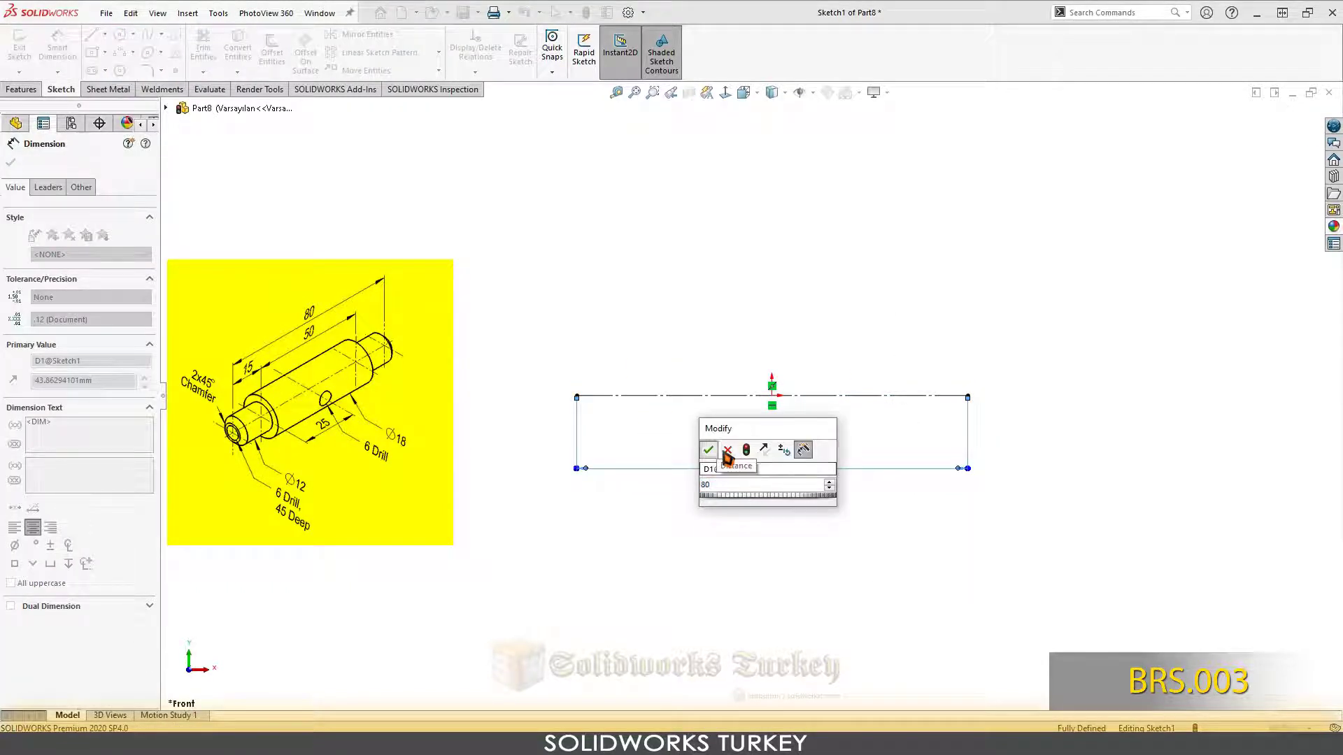
click(707, 451)
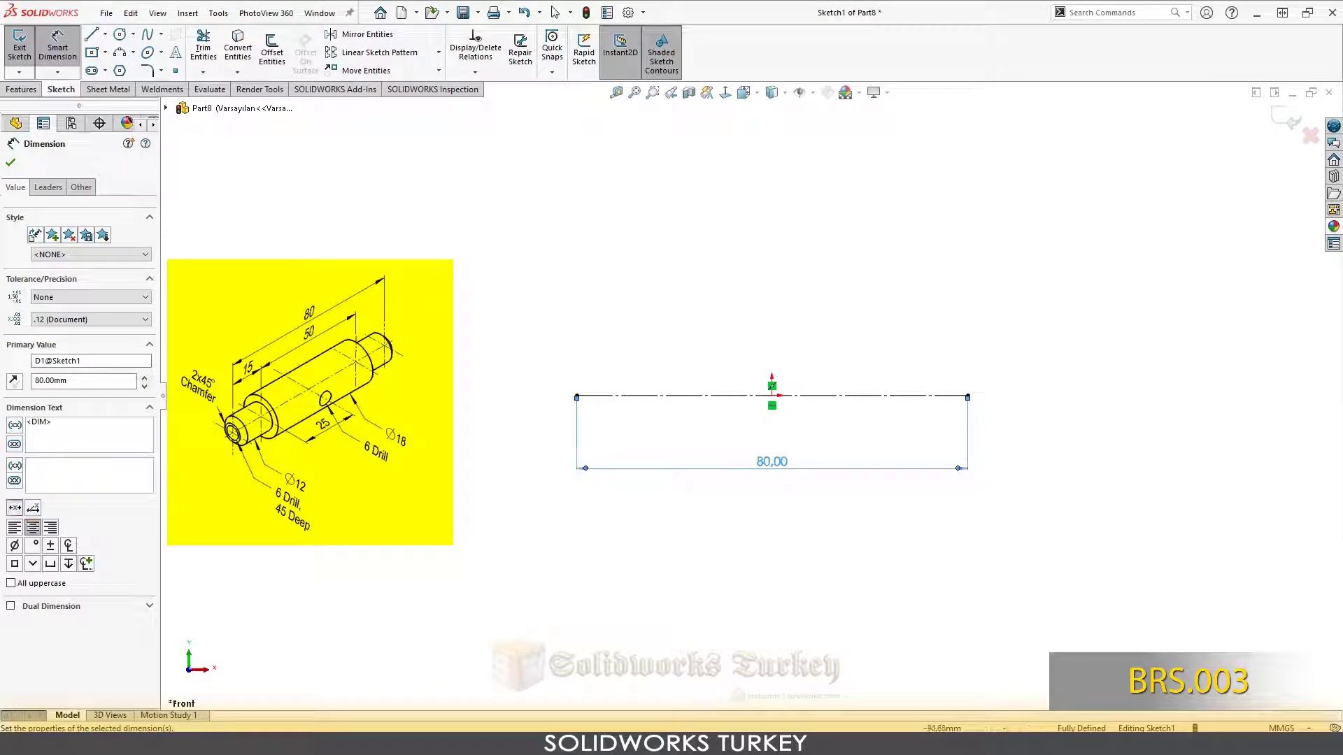
click(456, 470)
right_drag(839, 539, 773, 540)
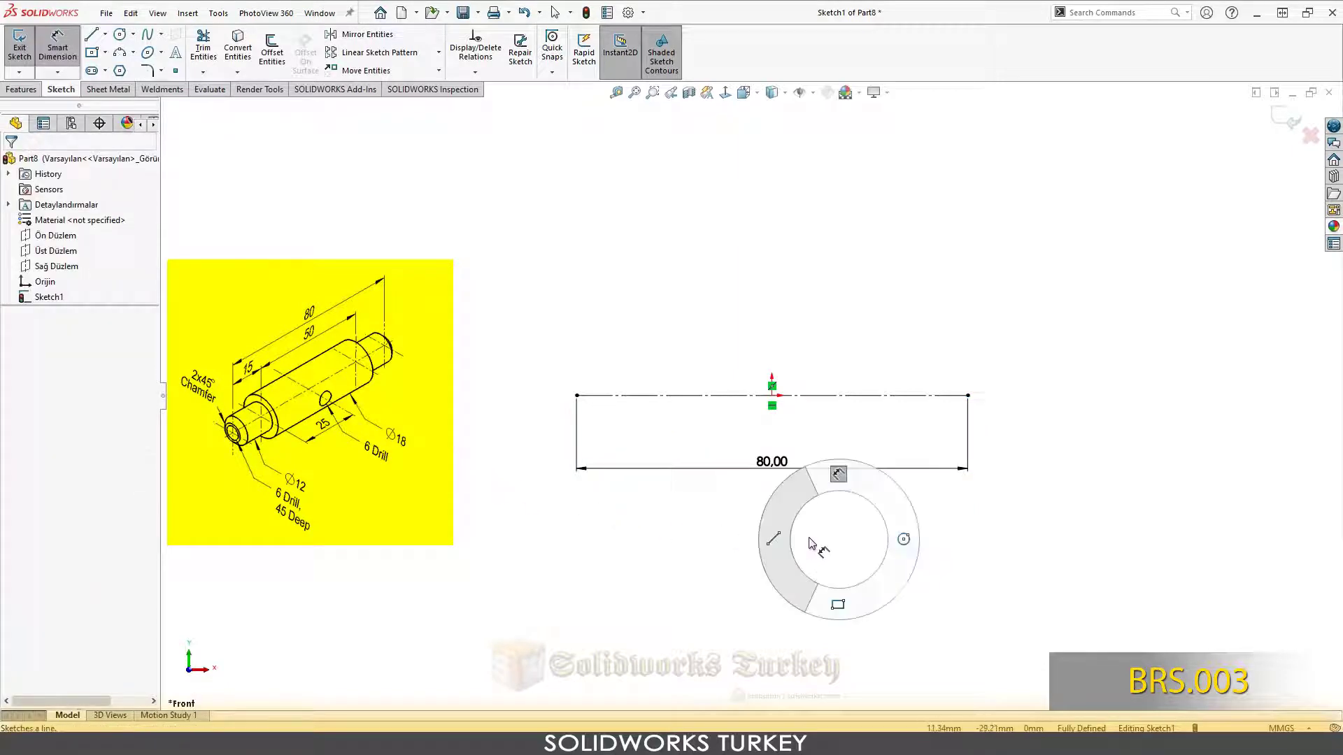
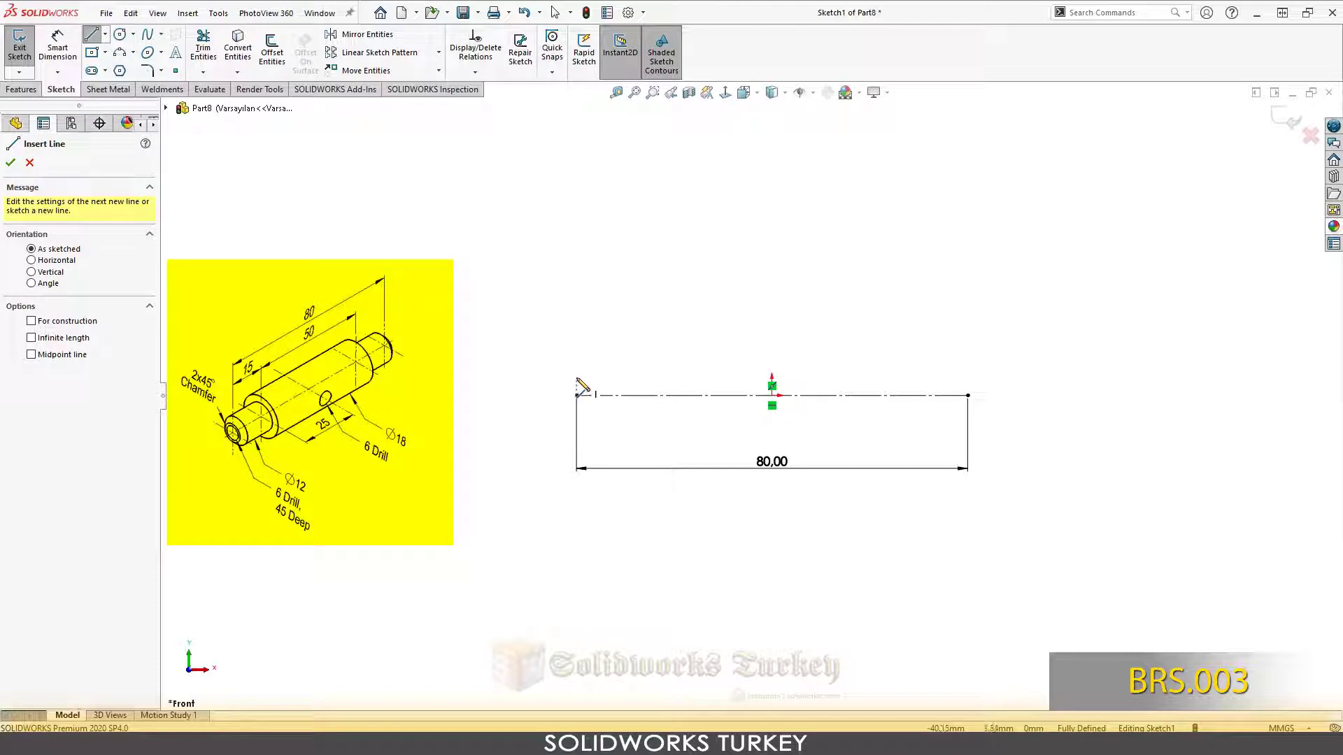
- Sketch the half-profile: base line, chamfer corner, lower step and taller section, ending on the centerline
click(577, 379)
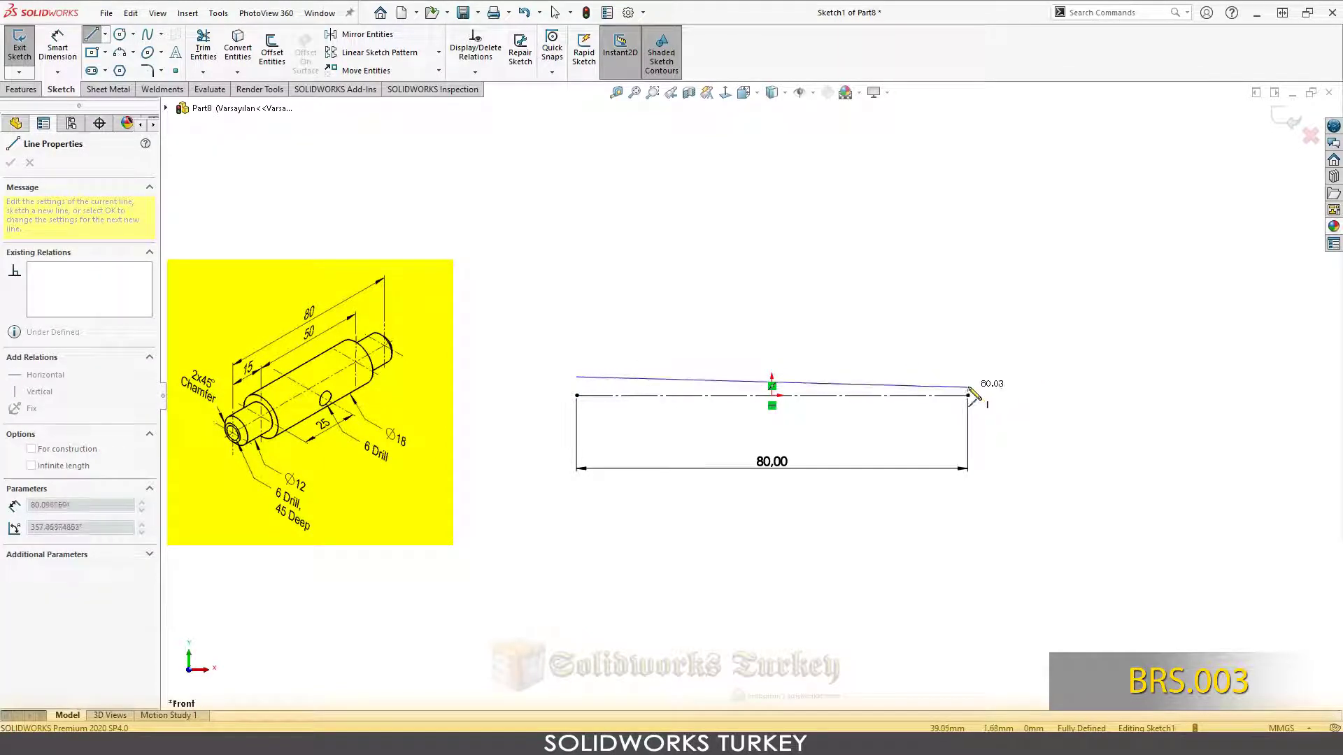
click(968, 377)
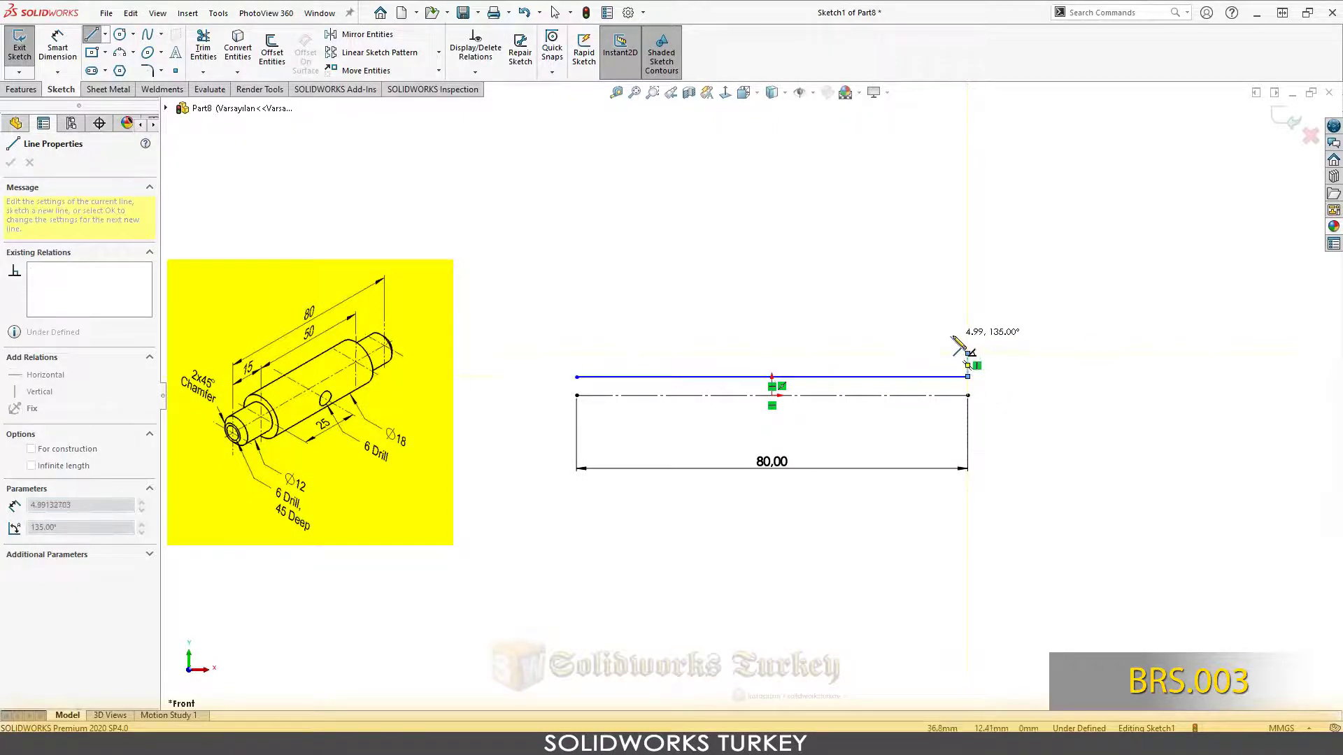
click(950, 337)
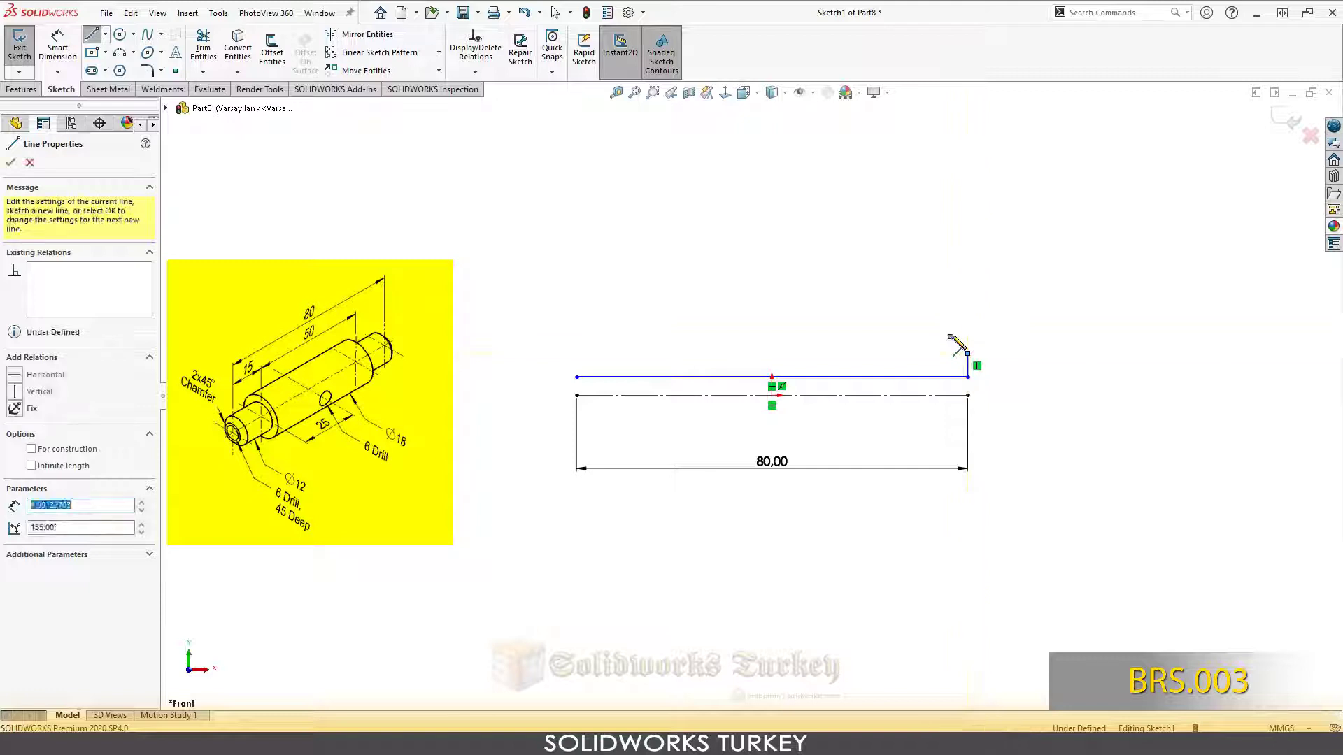
click(877, 337)
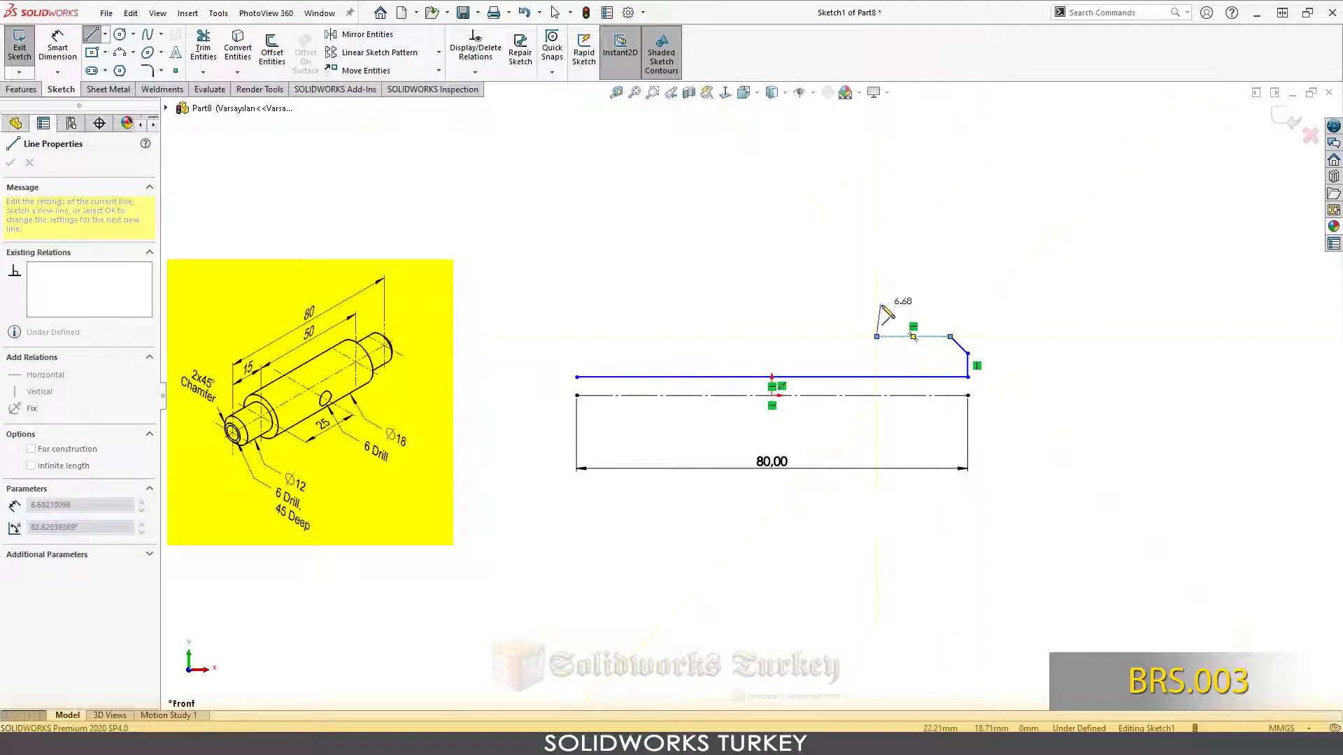
click(877, 297)
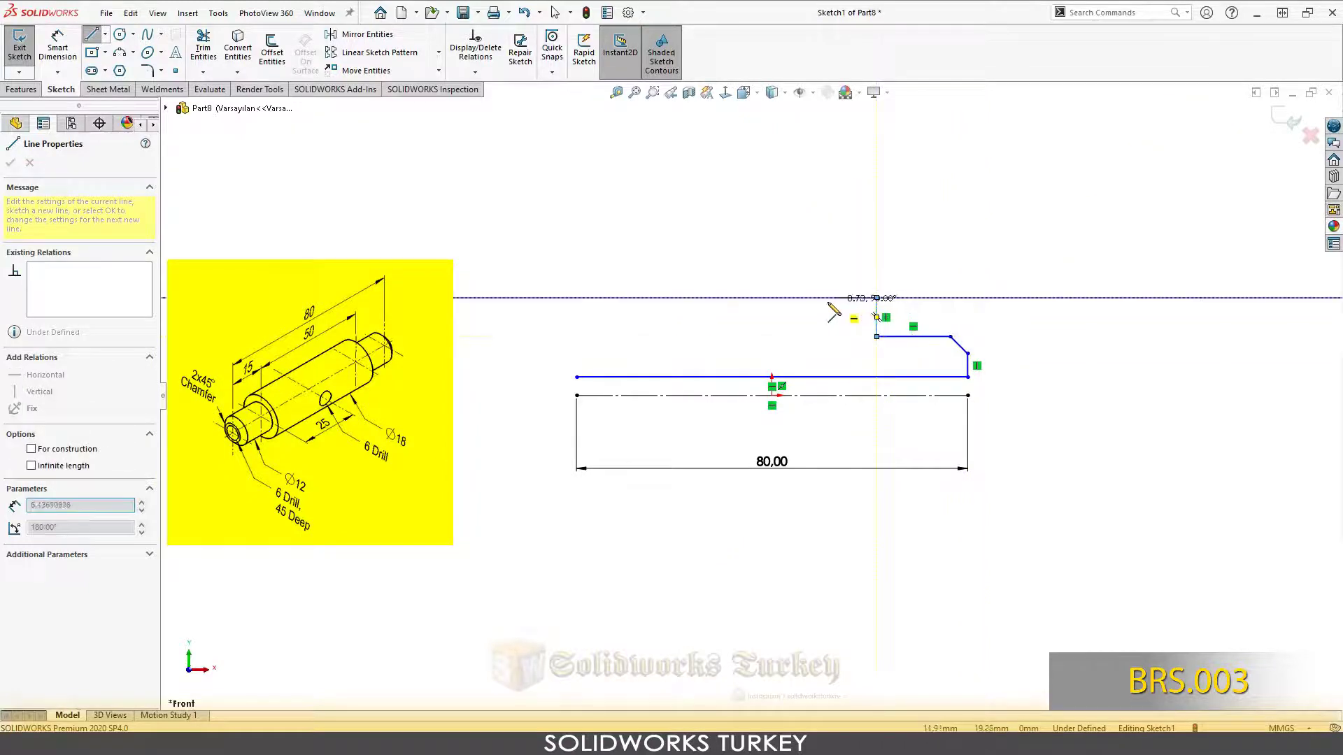
click(772, 298)
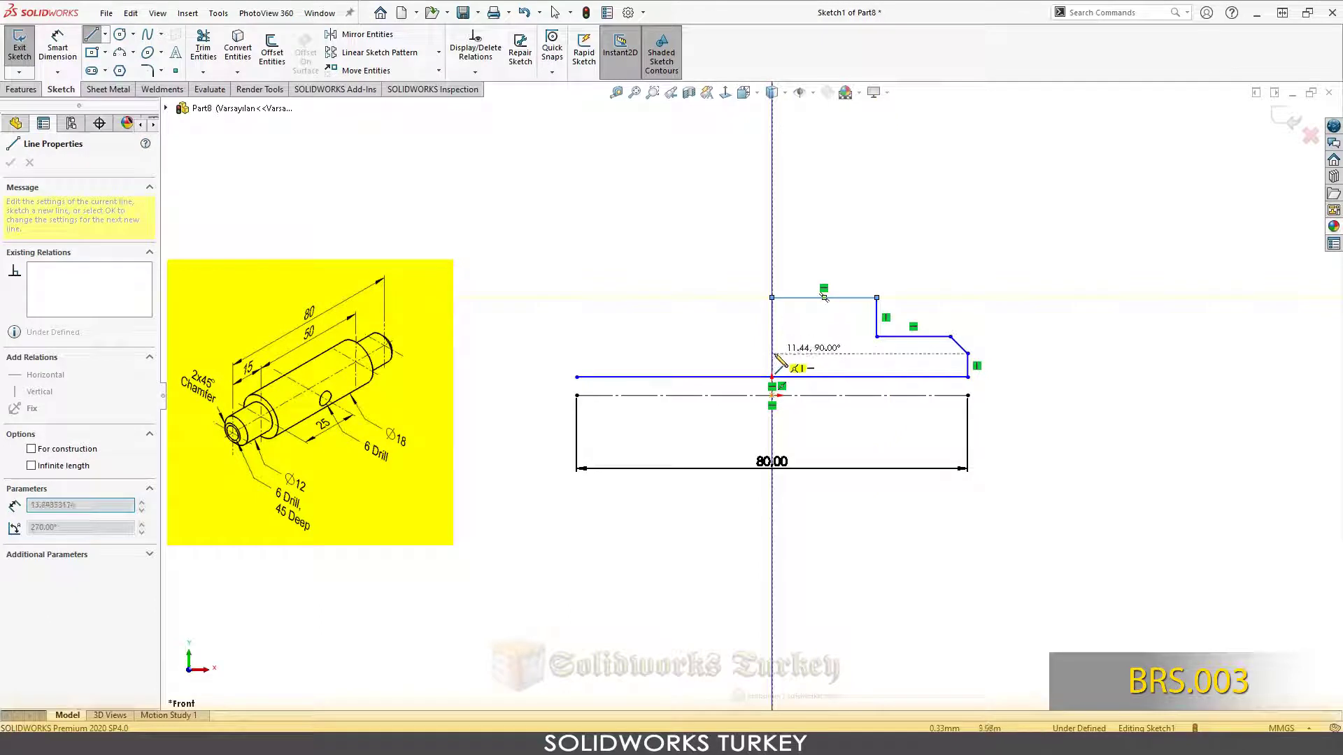
click(772, 395)
right_click(772, 398)
click(805, 408)
- Convert the middle vertical line into construction geometry
scroll(790, 377, down, 2)
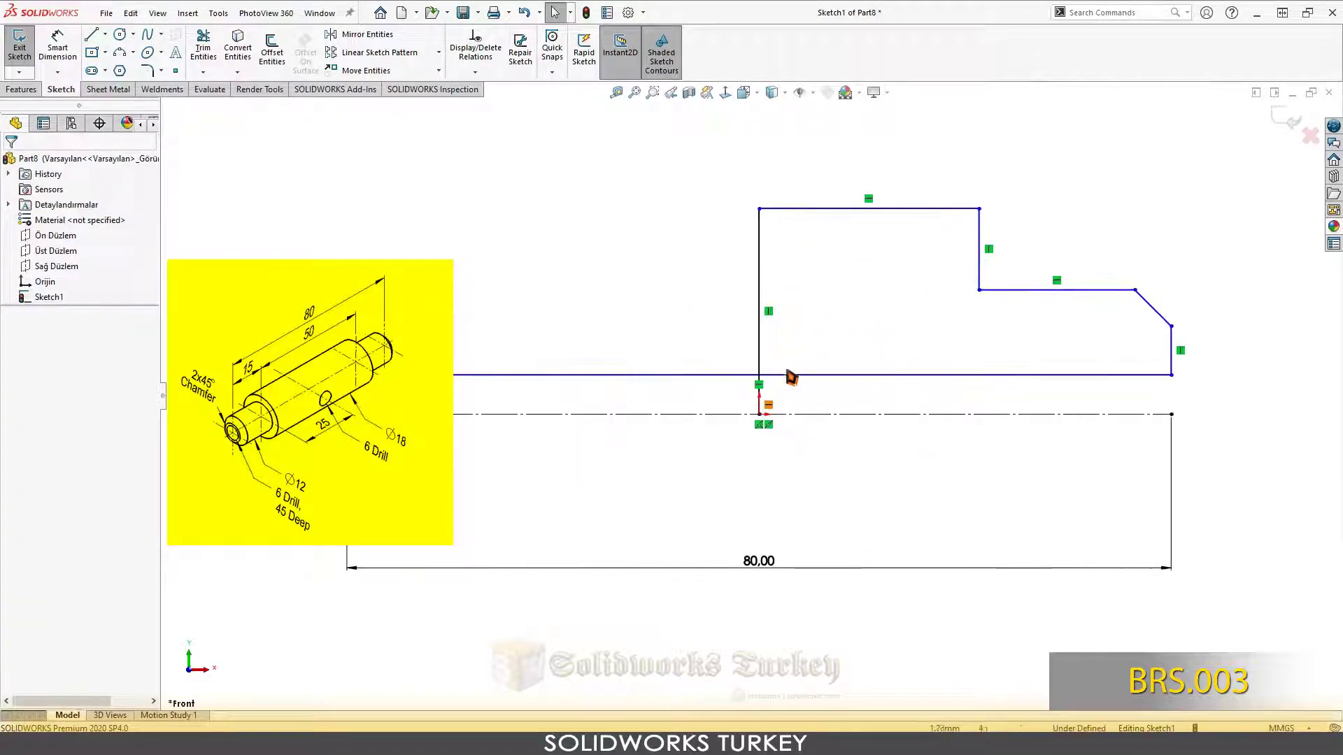
scroll(770, 357, down, 2)
scroll(767, 355, up, 1)
scroll(632, 375, down, 2)
click(832, 336)
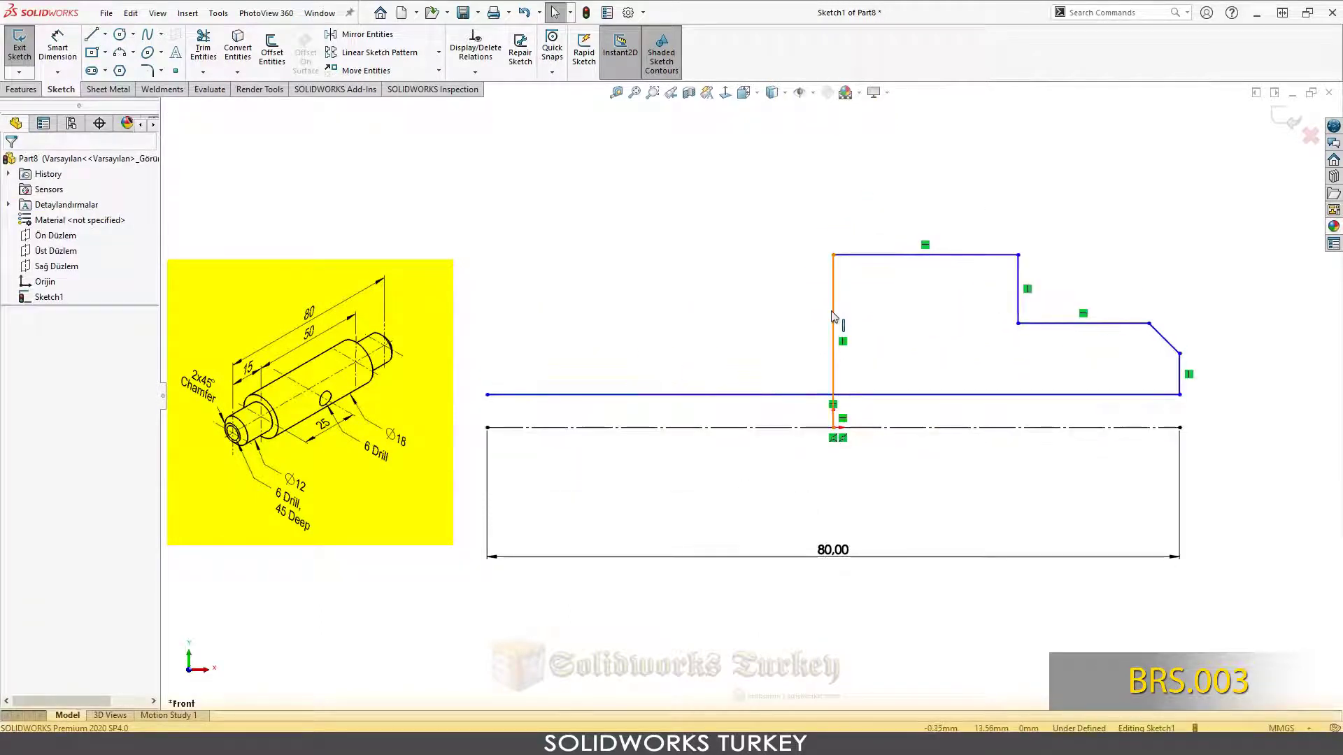
click(893, 270)
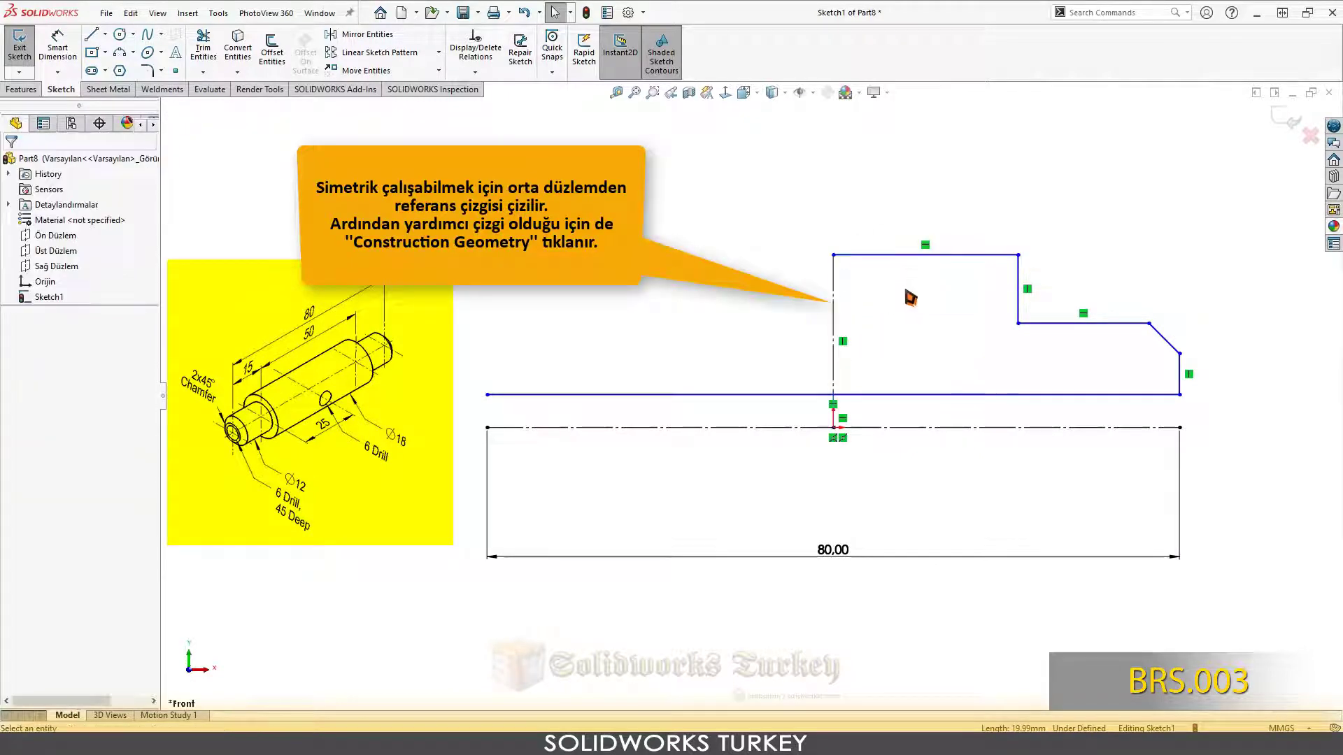
scroll(929, 342, up, 1)
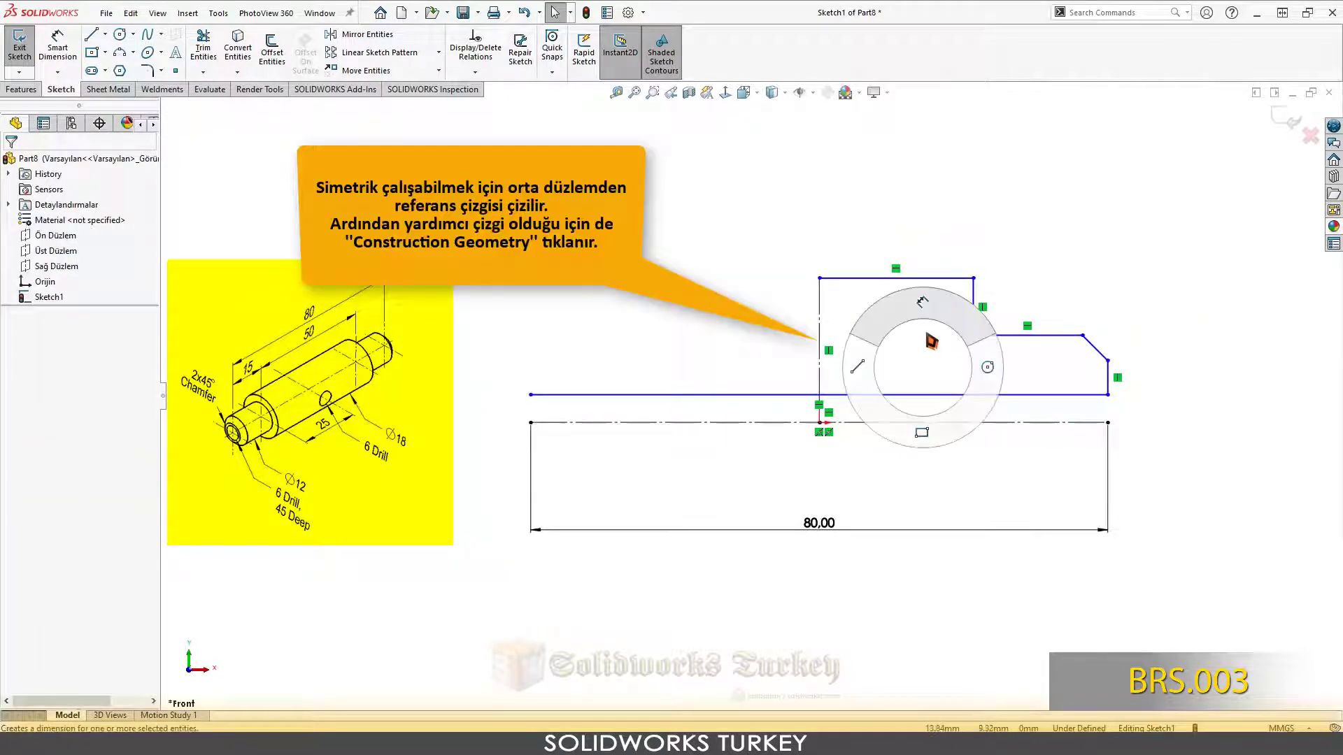
- Dimension the base line to the centerline as a 6 mm diameter
right_drag(936, 372, 918, 298)
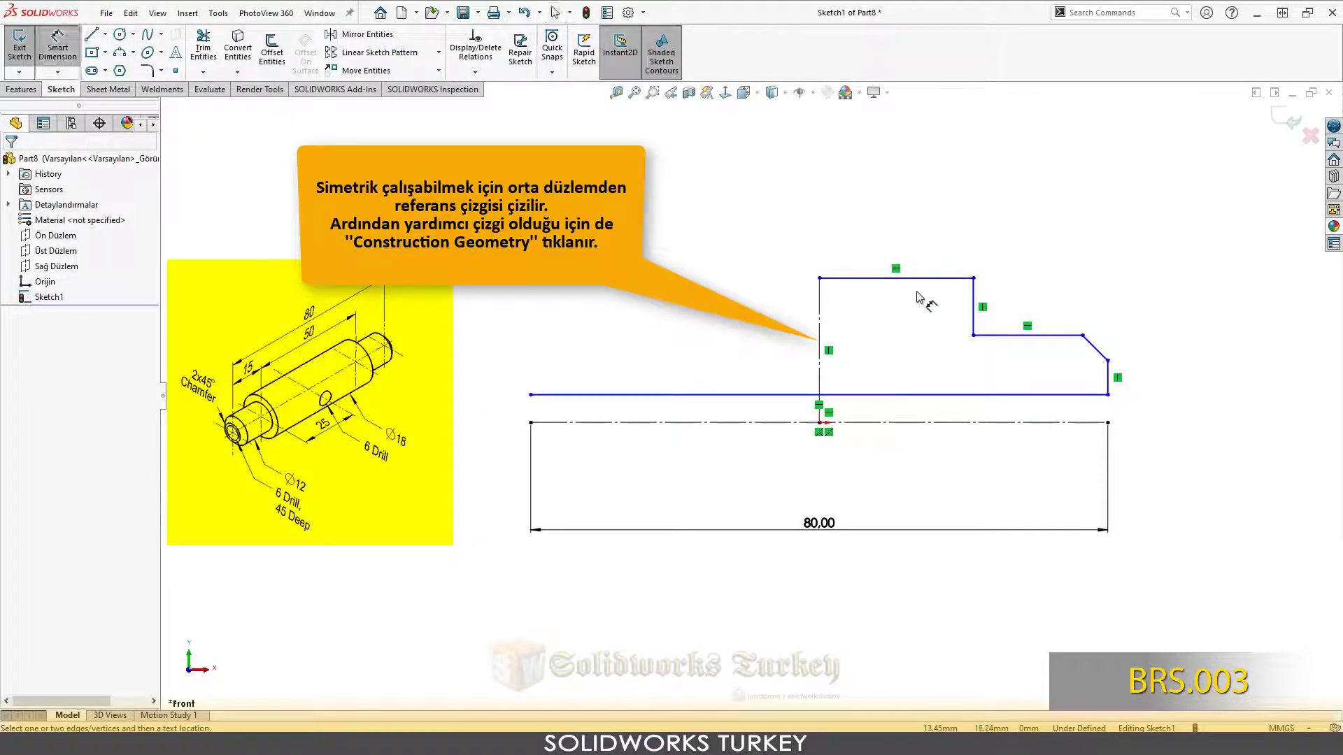
click(1066, 395)
click(1064, 422)
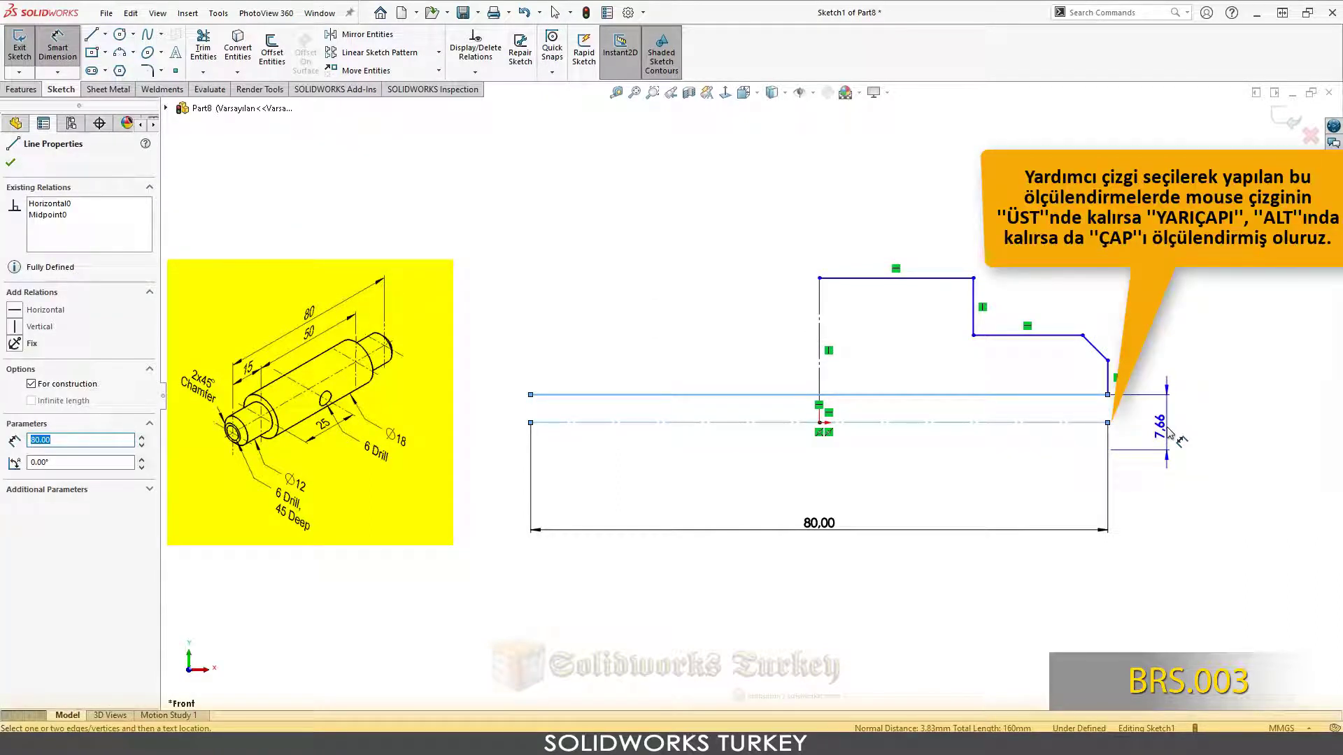
click(1168, 434)
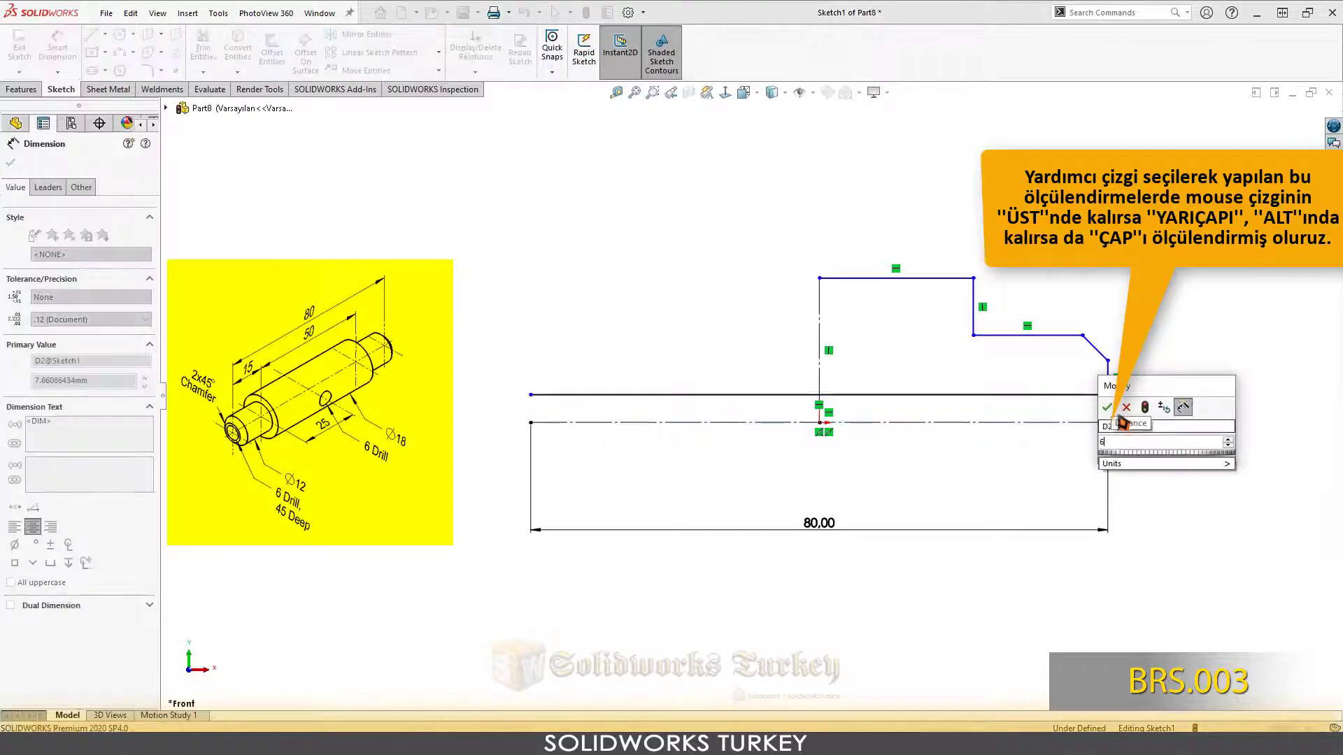
click(1124, 439)
text(6)
key(Return)
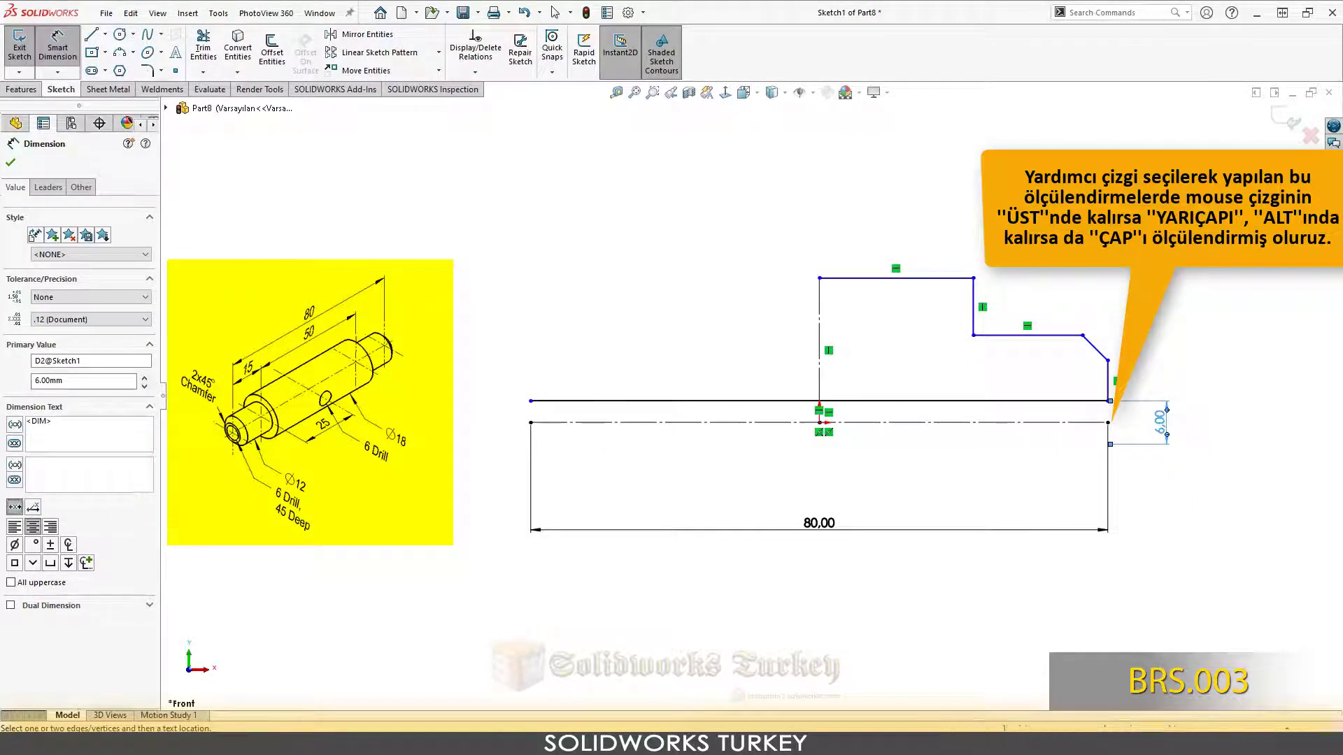
click(531, 310)
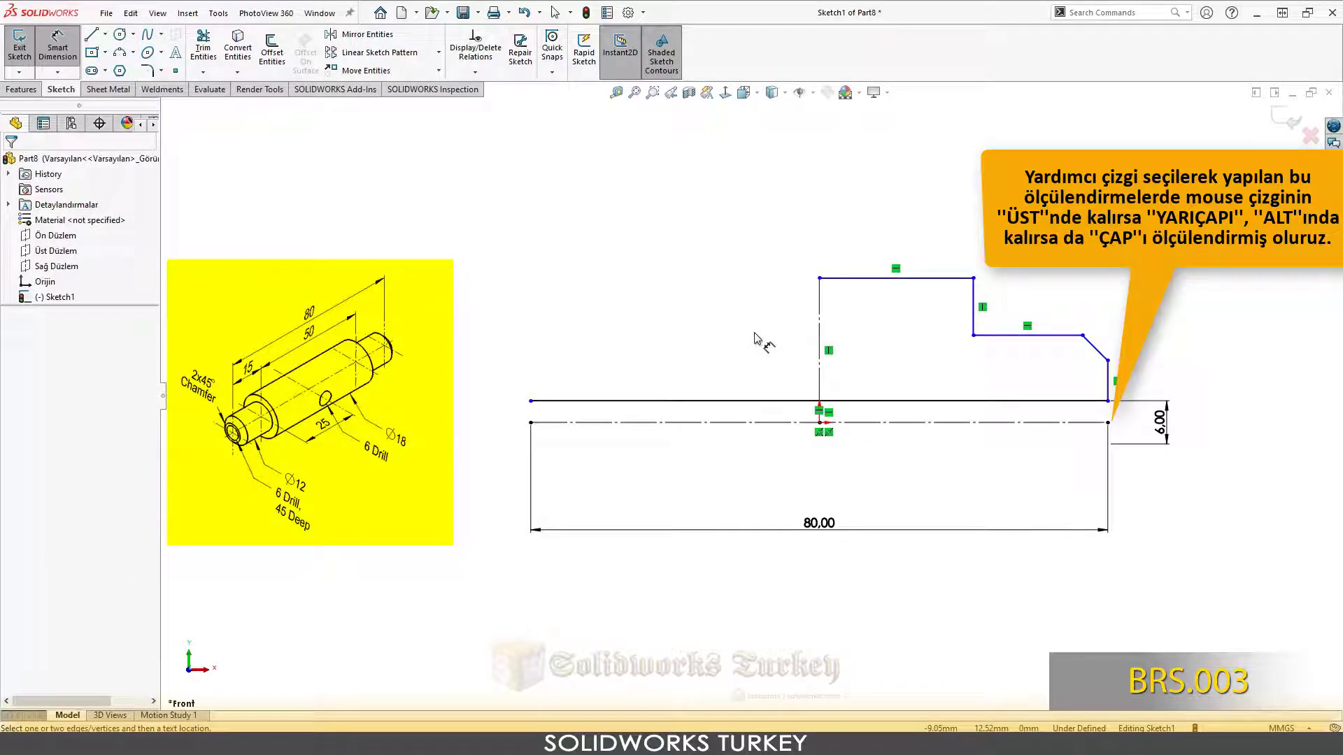
- Dimension the step line to the centerline as a 12 mm diameter
click(1014, 336)
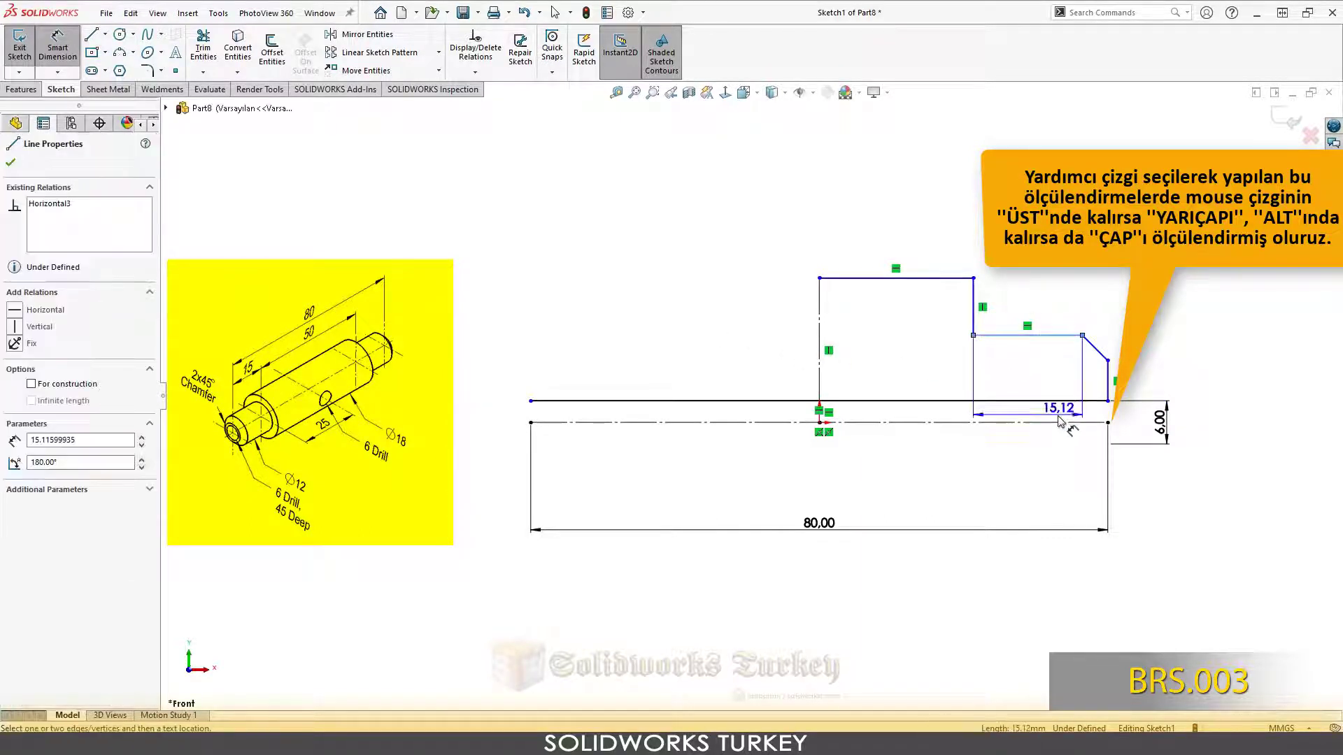
click(1057, 422)
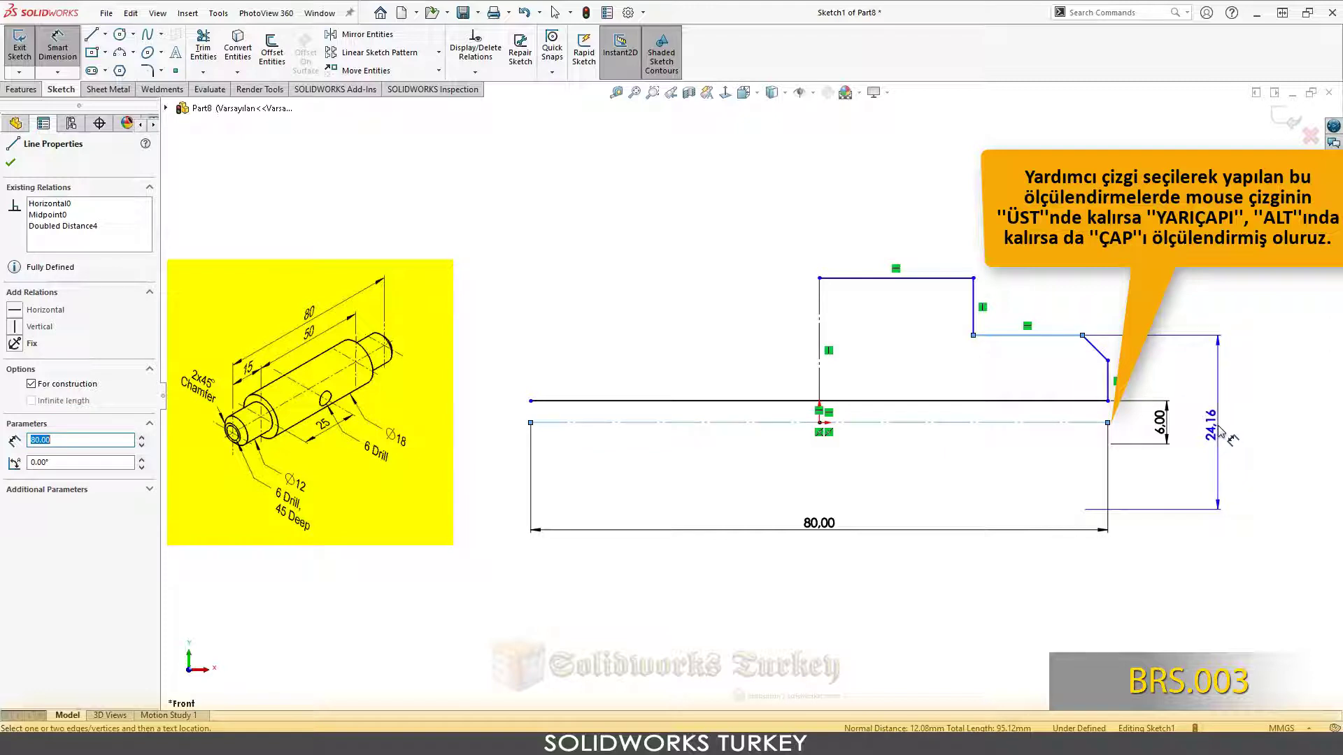
click(1221, 434)
text(12)
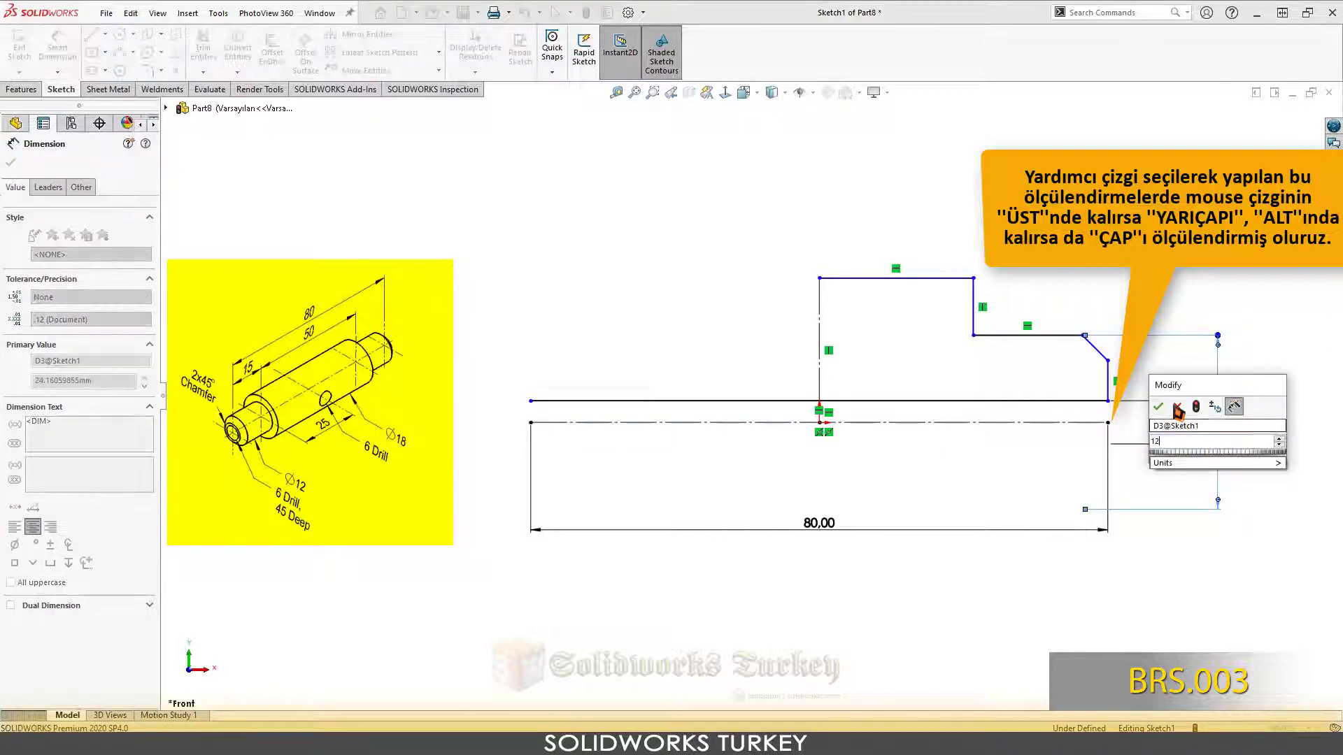
key(Return)
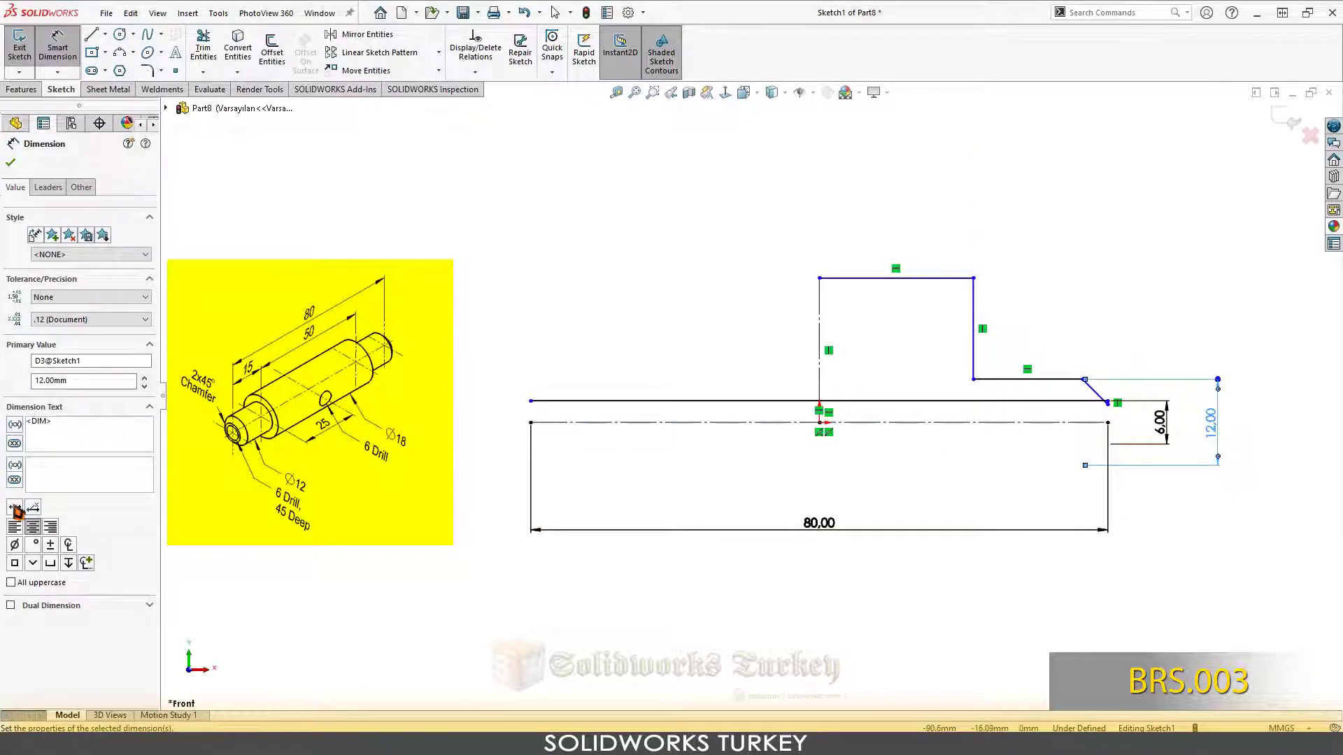
key(Escape)
scroll(1087, 414, down, 1)
- Move the chamfer end point and make the short right line meet the centerline end point
scroll(1023, 417, down, 3)
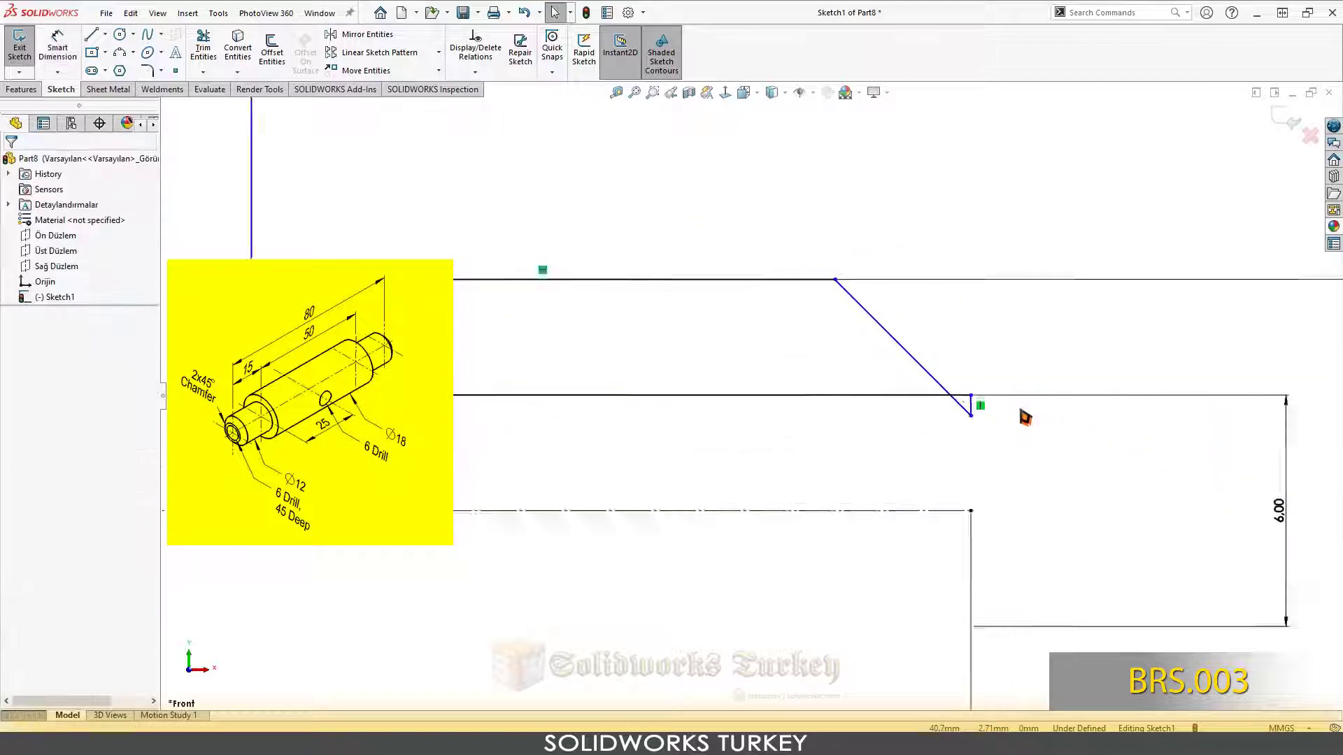
scroll(962, 432, down, 2)
drag(950, 415, 965, 377)
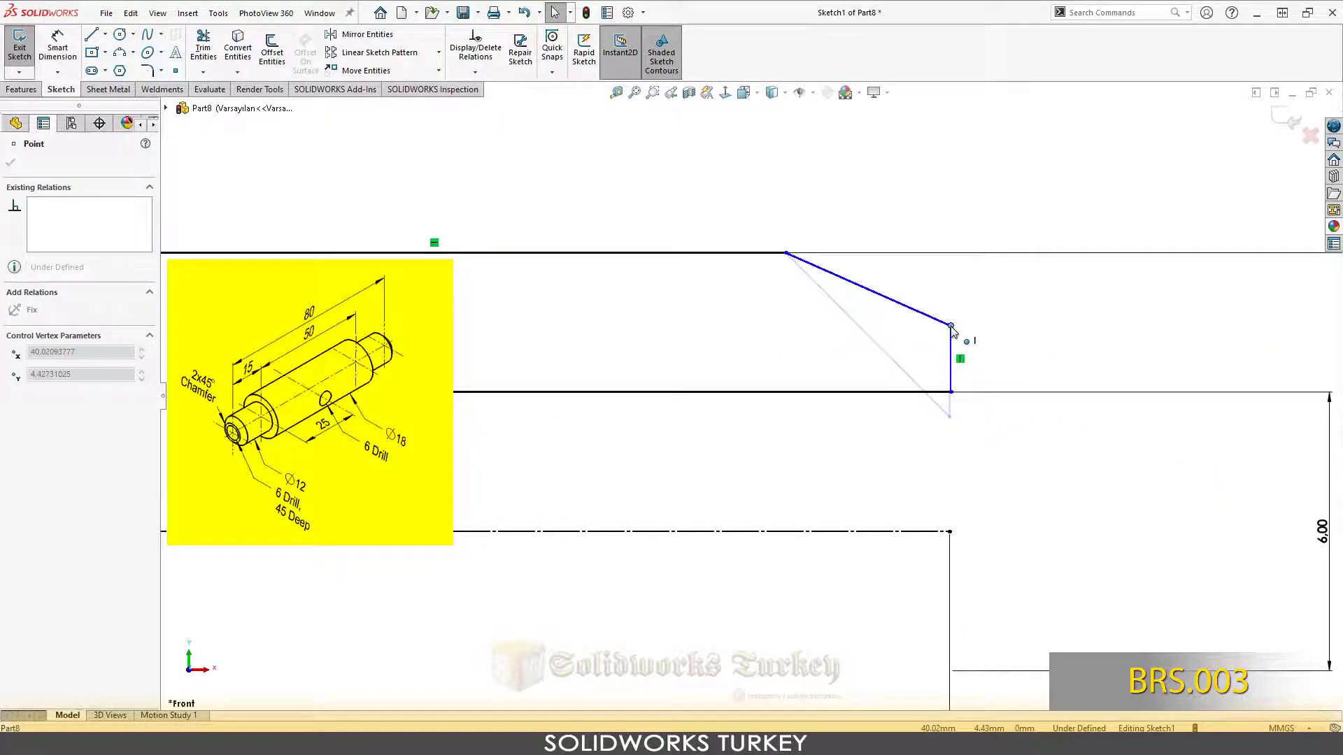
key(Escape)
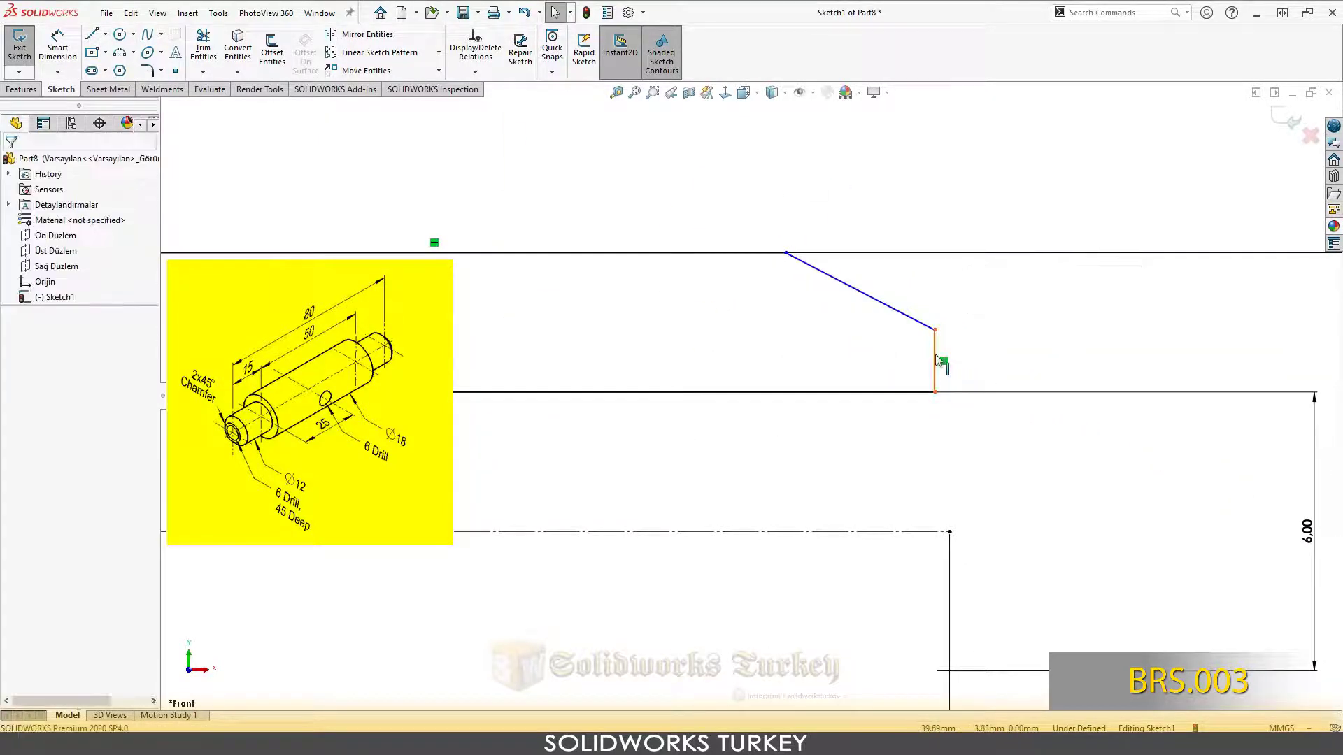
click(936, 360)
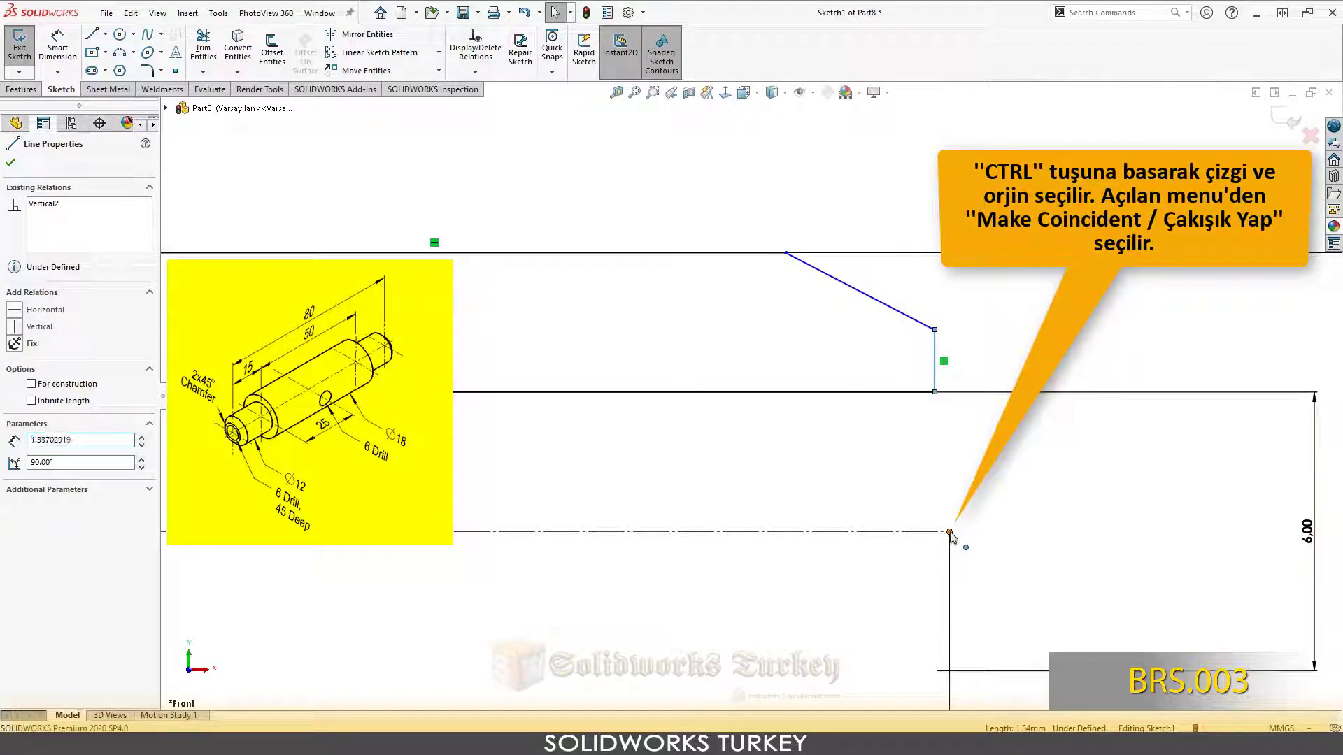
ctrl+click(950, 533)
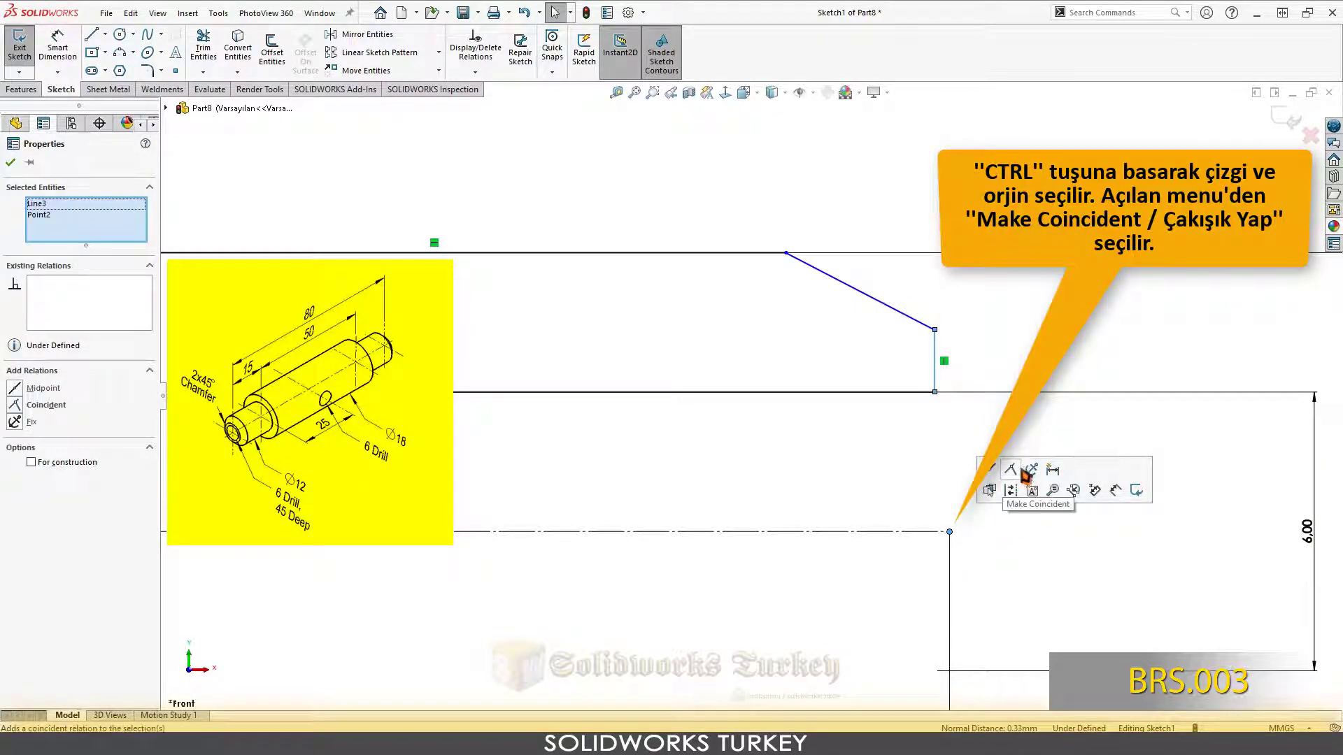
click(1026, 474)
key(Escape)
- Dimension the right-hand step length to 15 mm
scroll(1038, 388, up, 3)
scroll(938, 413, up, 2)
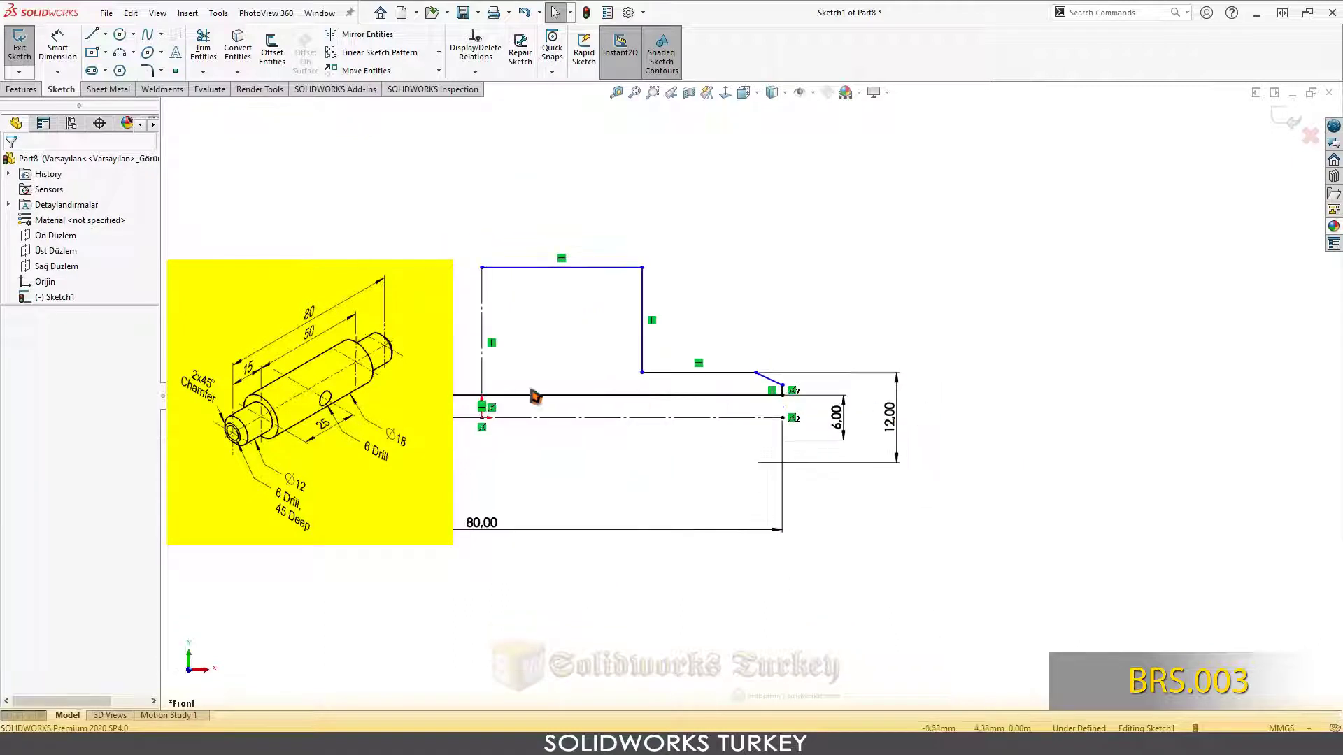
ctrl+middle_drag(535, 397, 639, 399)
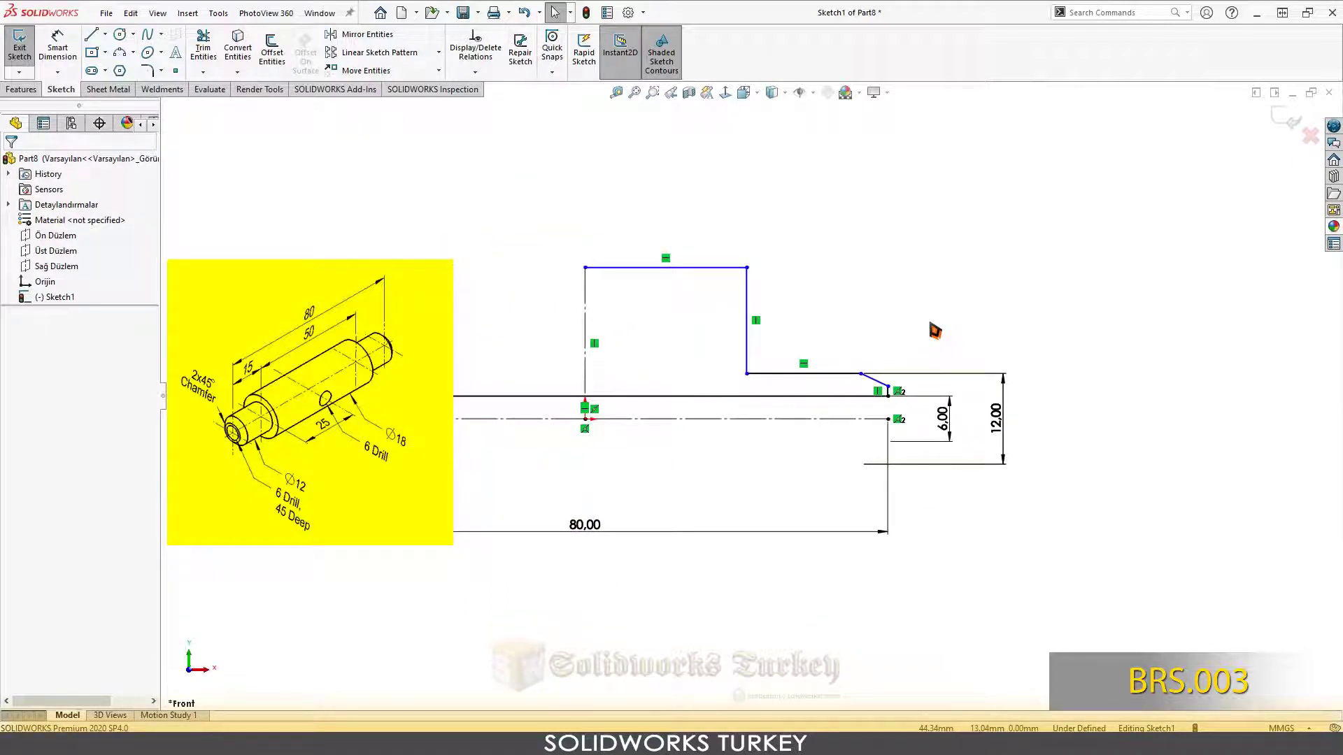
right_drag(932, 326, 930, 292)
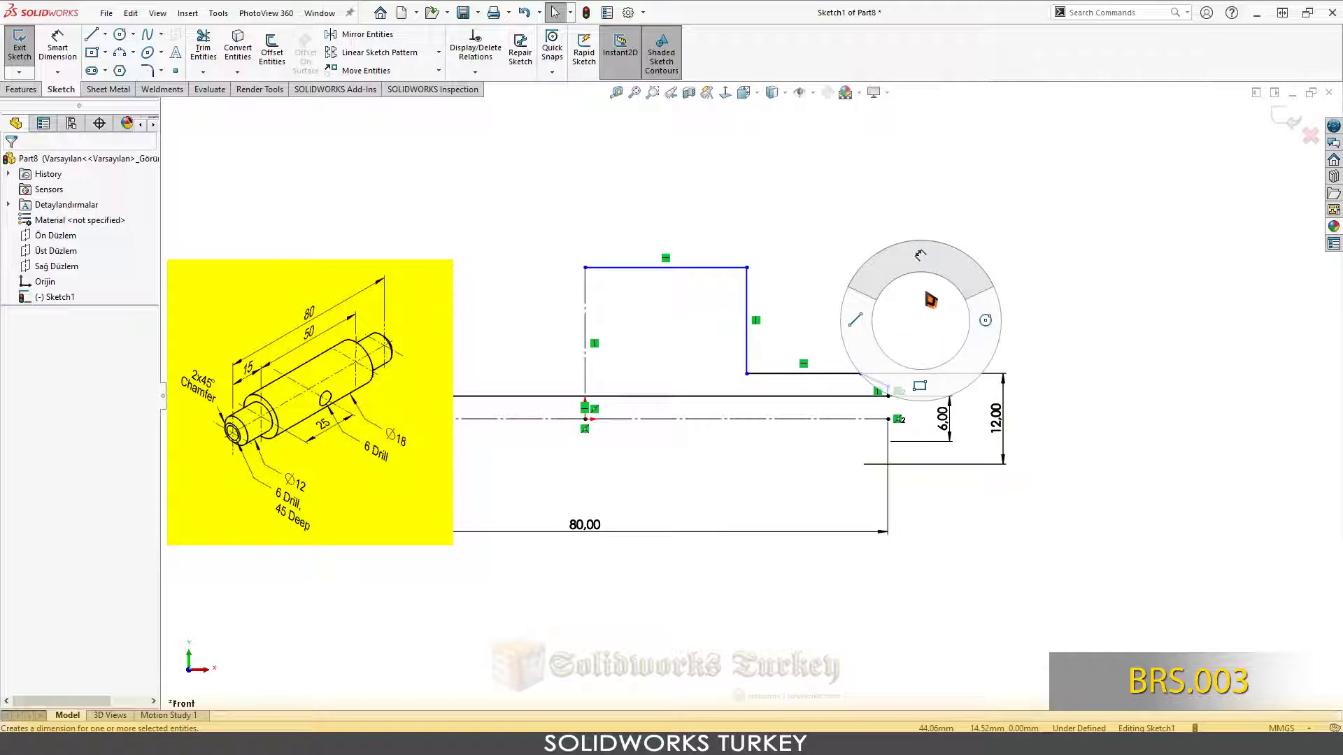
click(747, 311)
scroll(888, 377, down, 3)
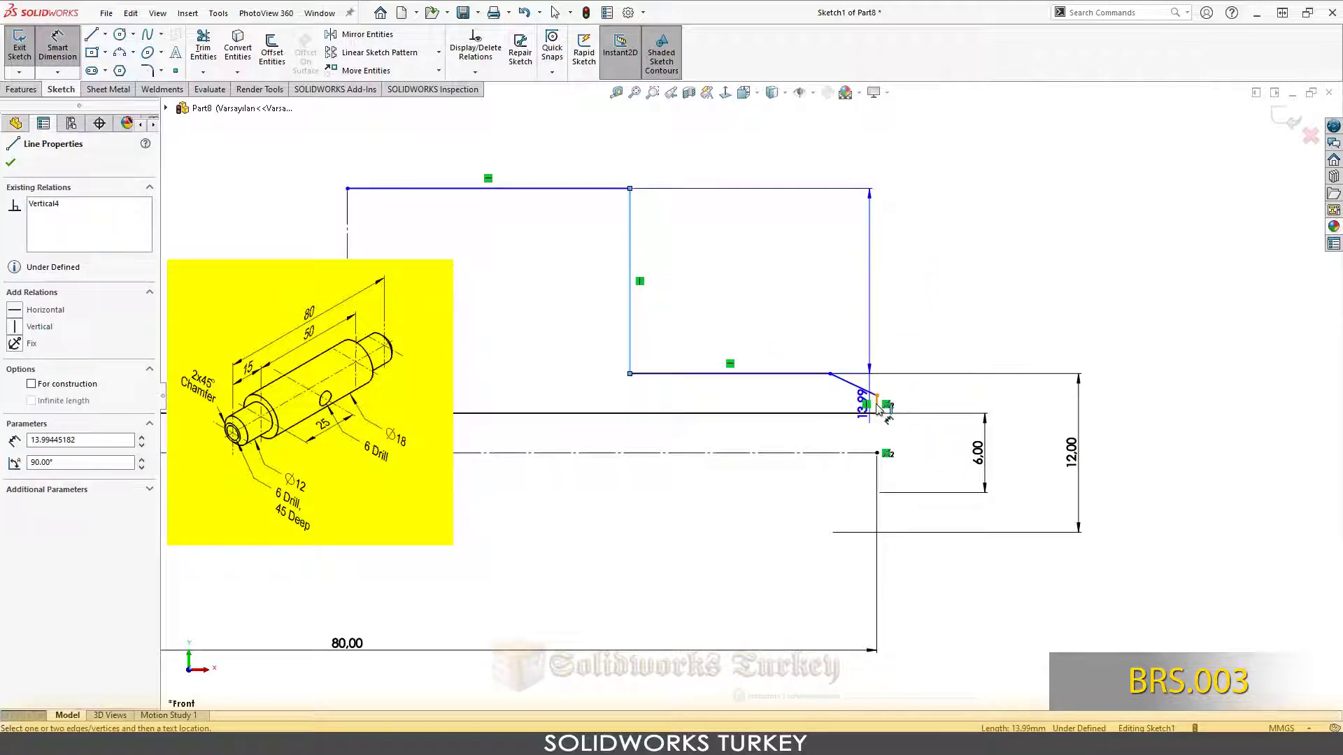
click(876, 403)
scroll(747, 395, up, 2)
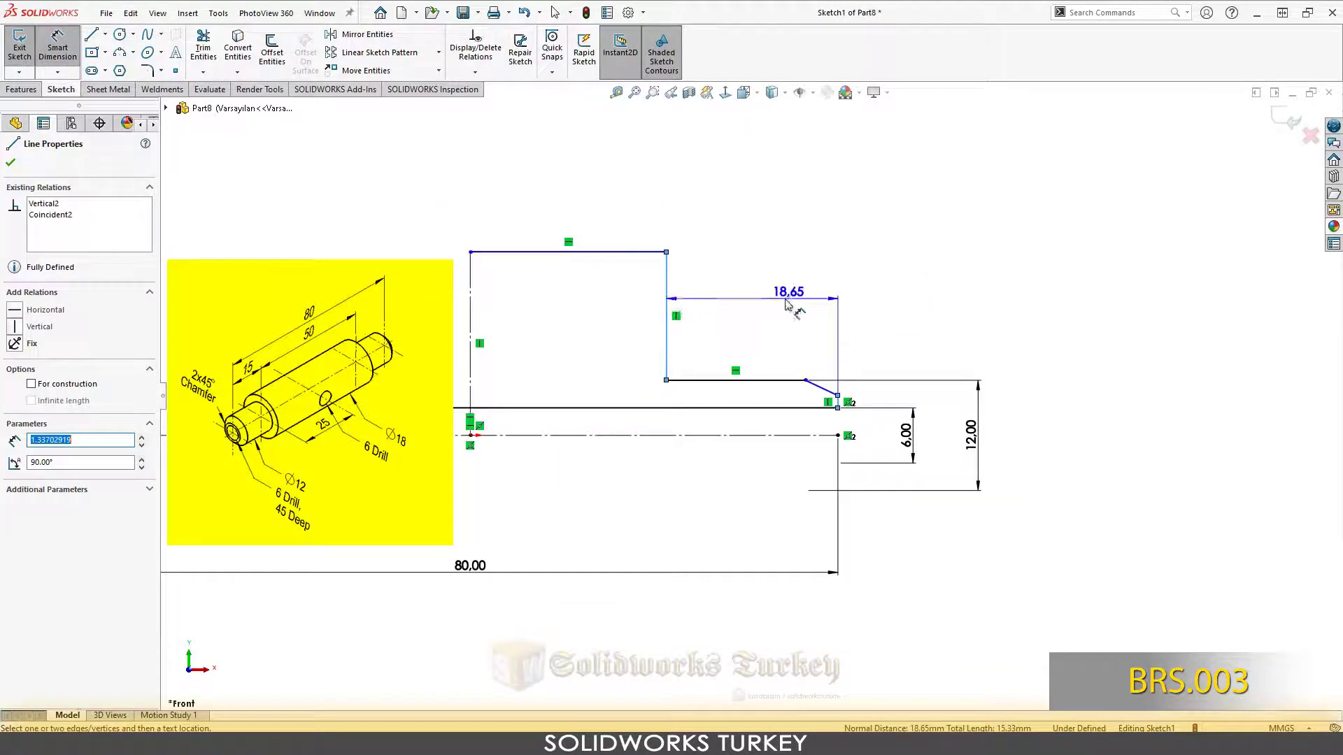
click(747, 318)
text(15)
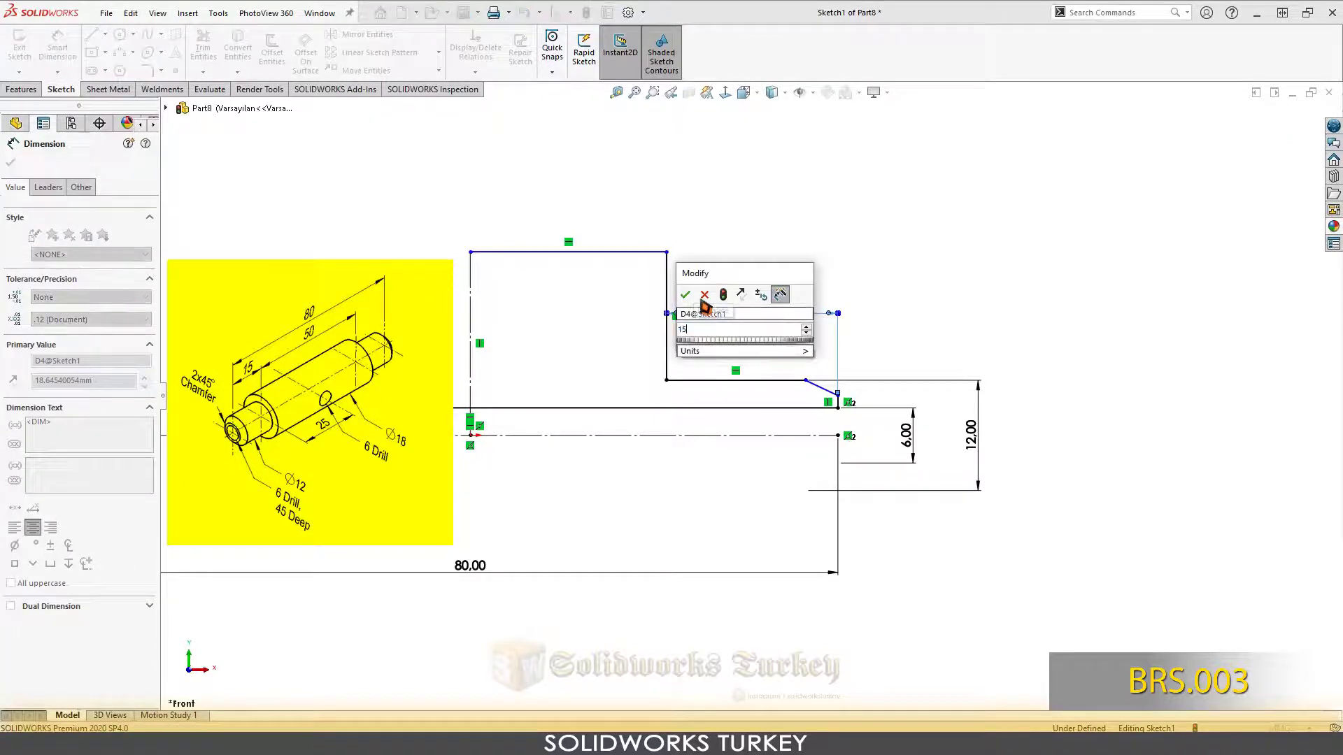
key(Return)
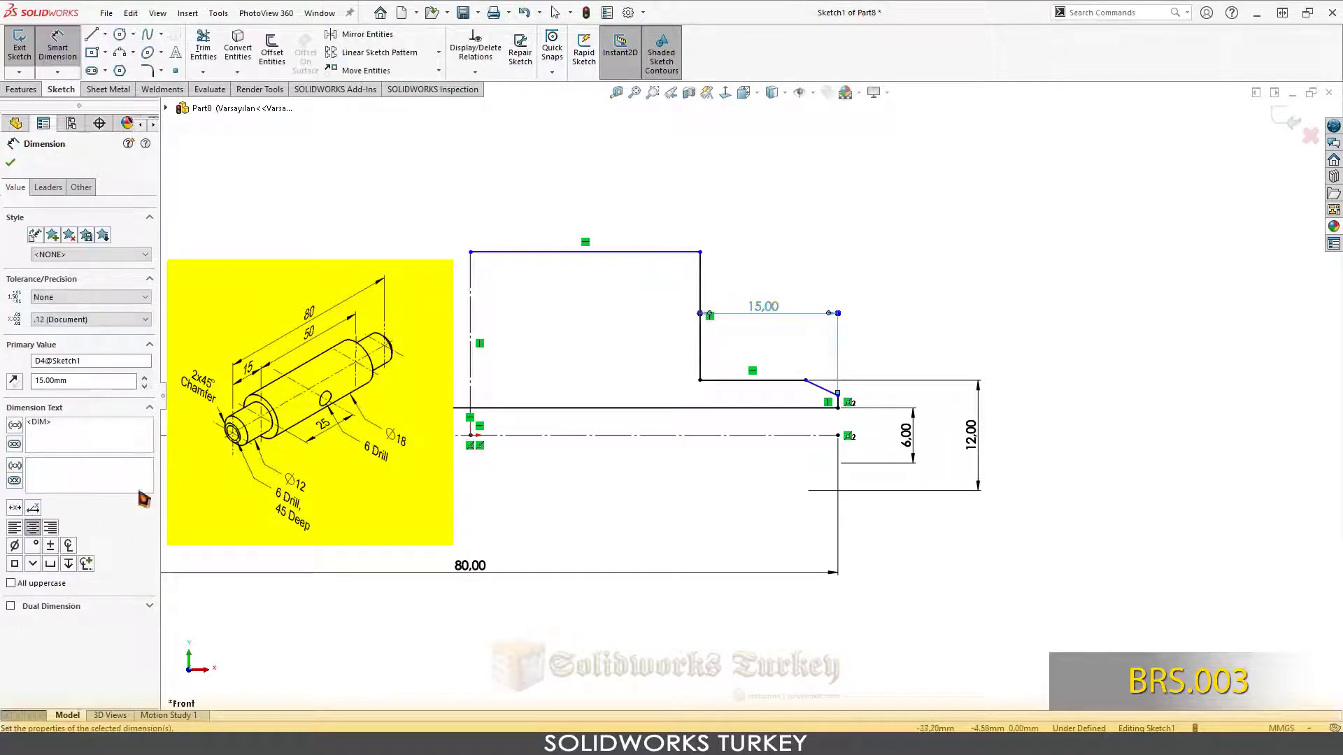
key(Escape)
scroll(769, 419, up, 1)
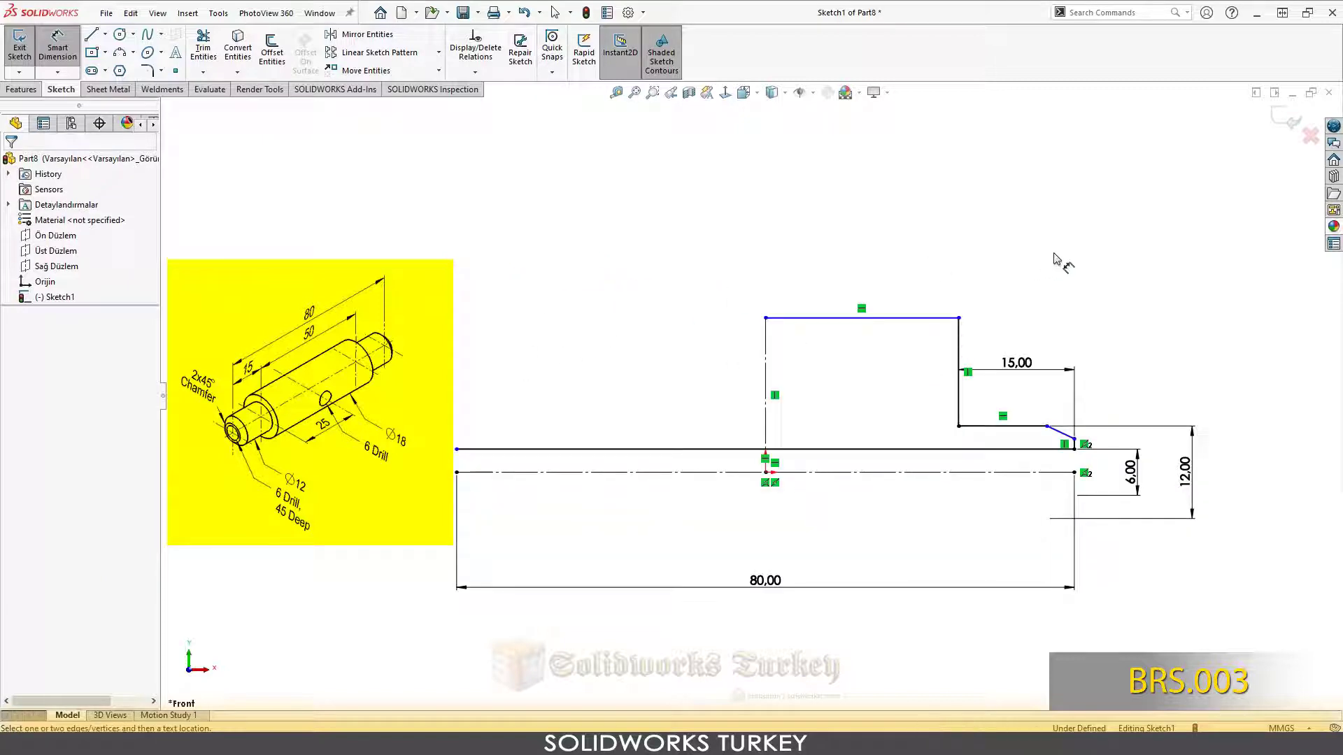
- Dimension the large step's top edge as an 18 mm diameter, placed right of the 12.00
click(909, 327)
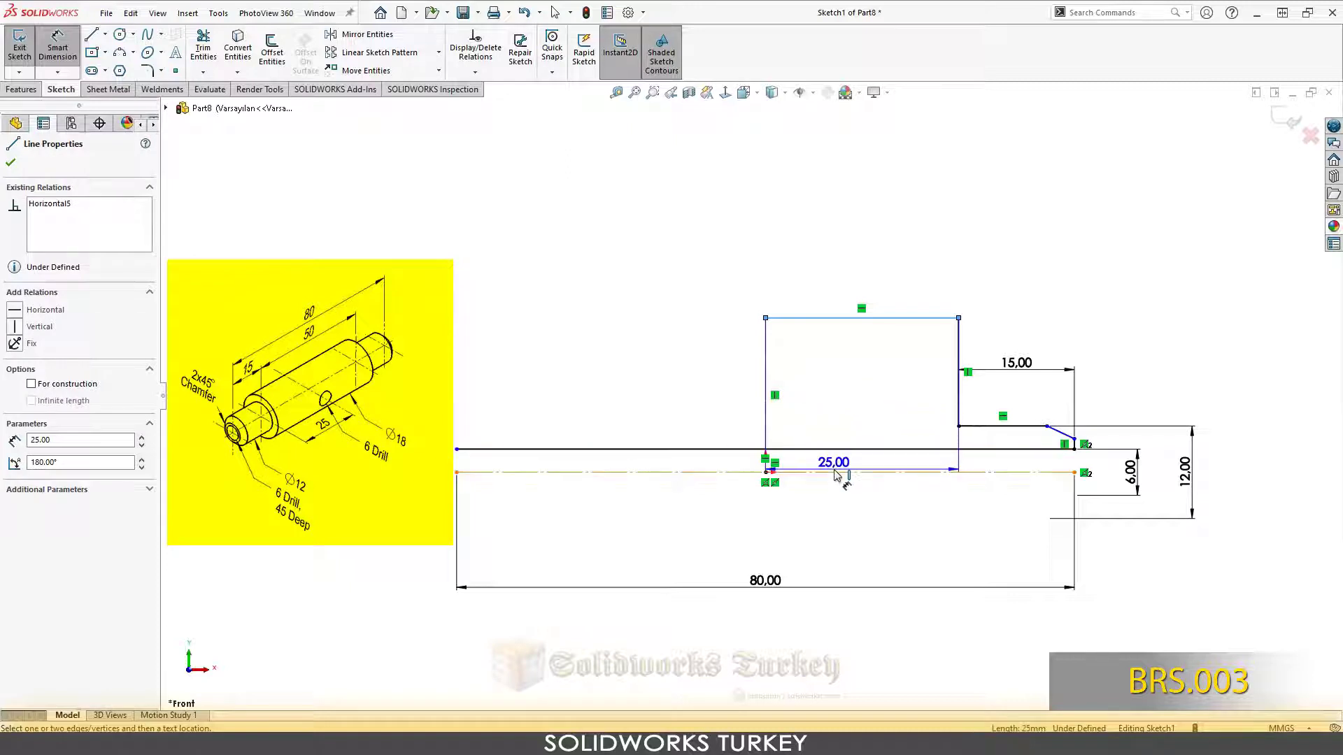
click(836, 473)
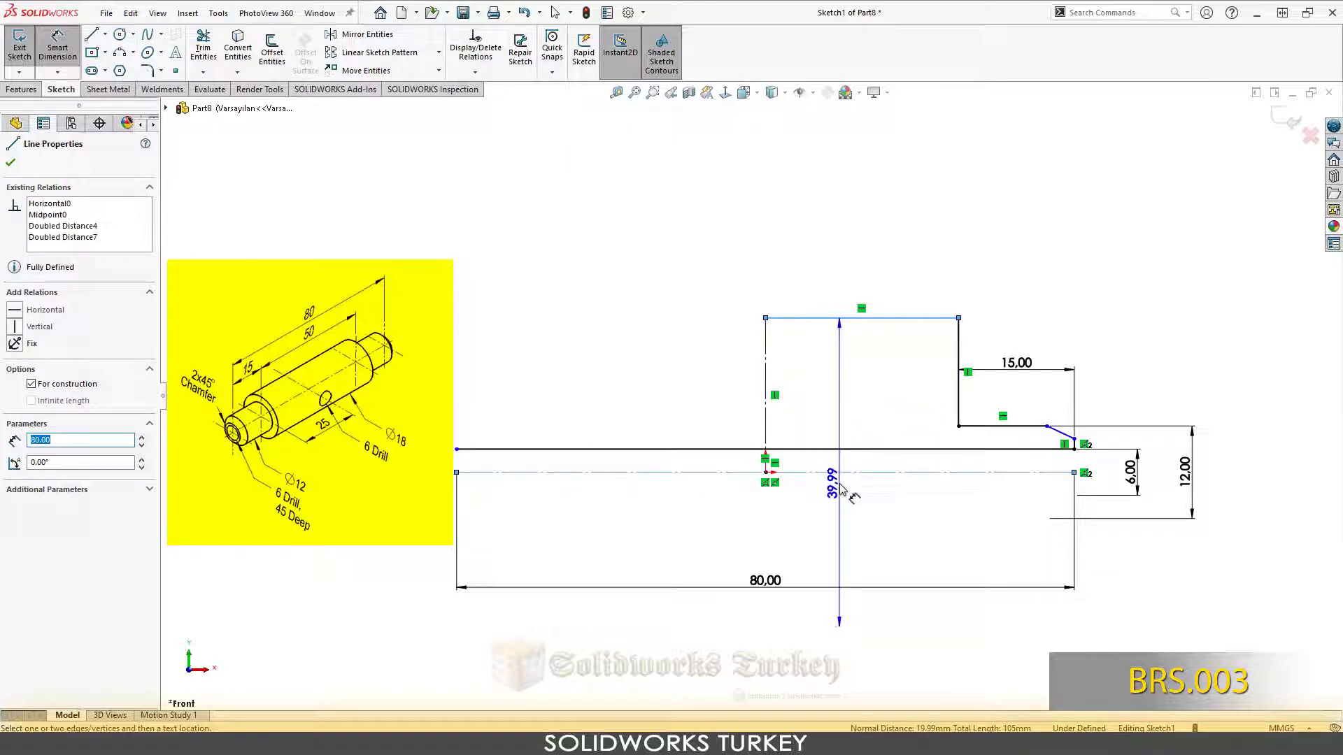
click(841, 489)
text(1)
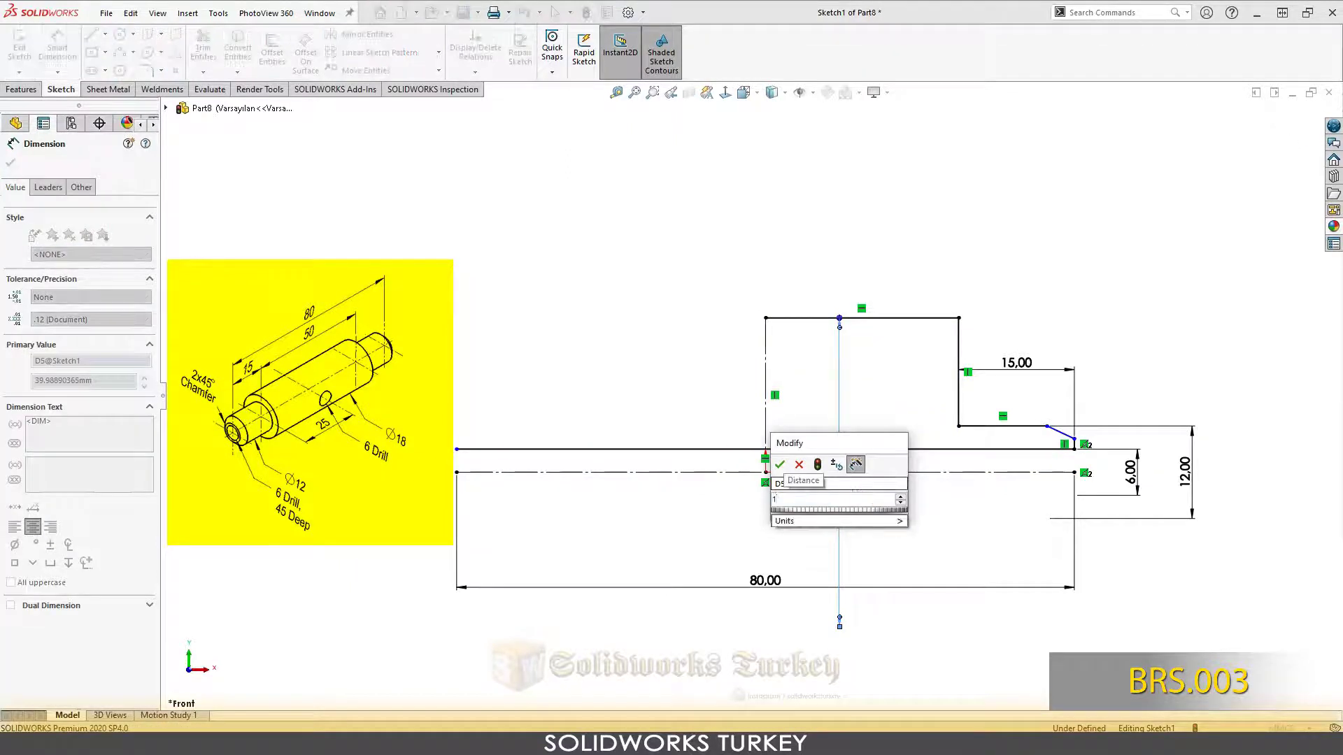
text(8)
key(Return)
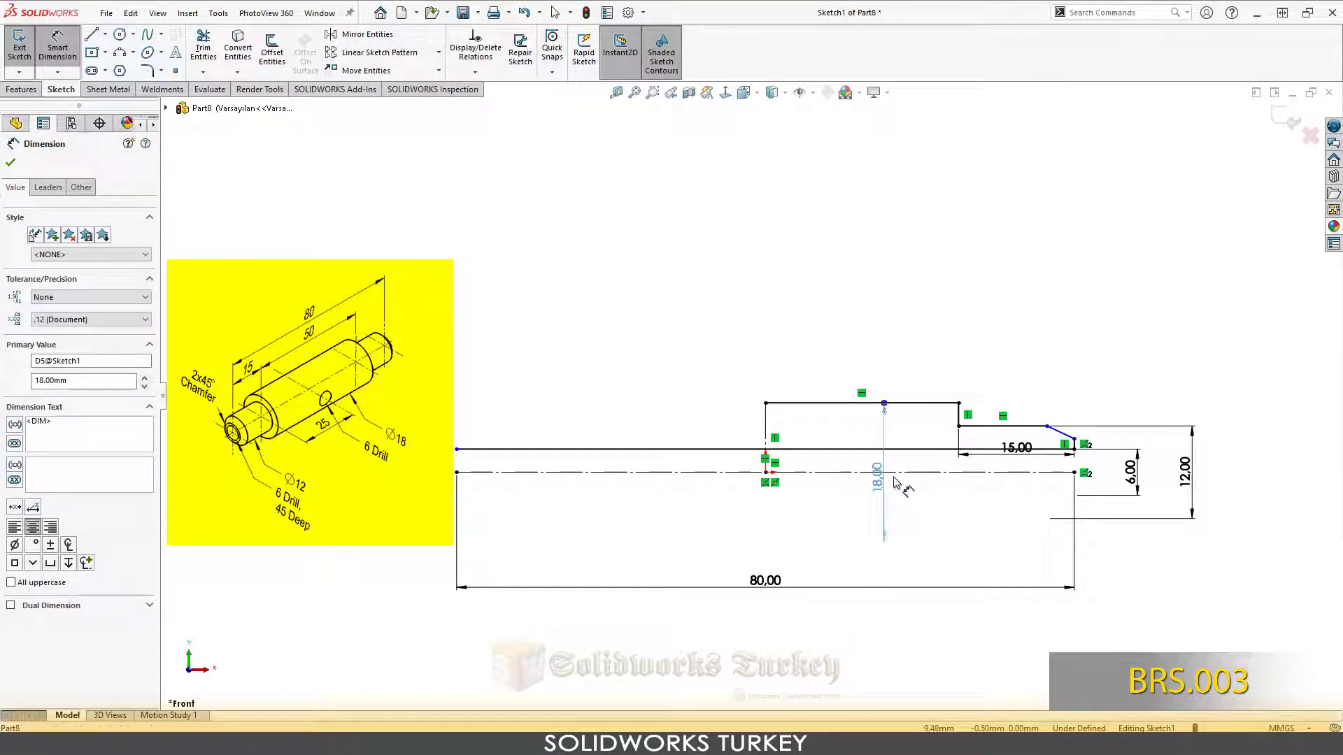
drag(895, 483, 1236, 479)
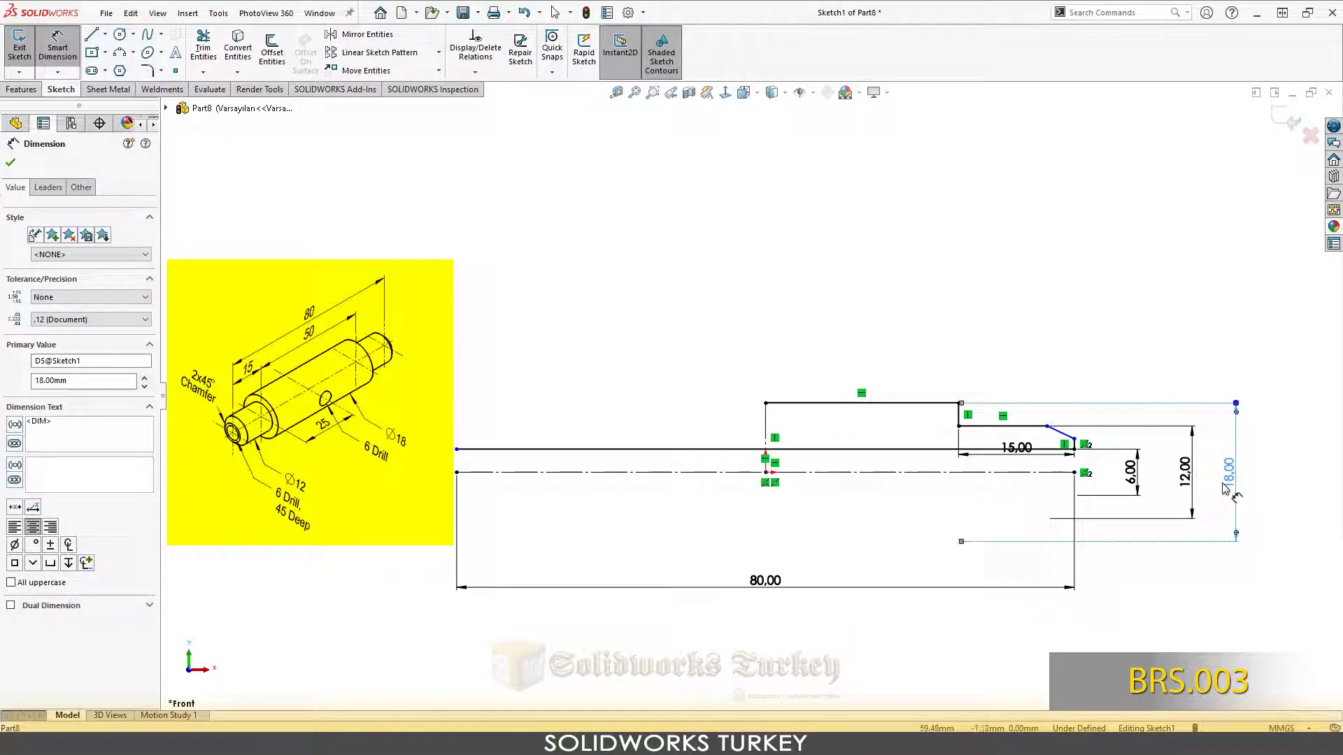
click(724, 316)
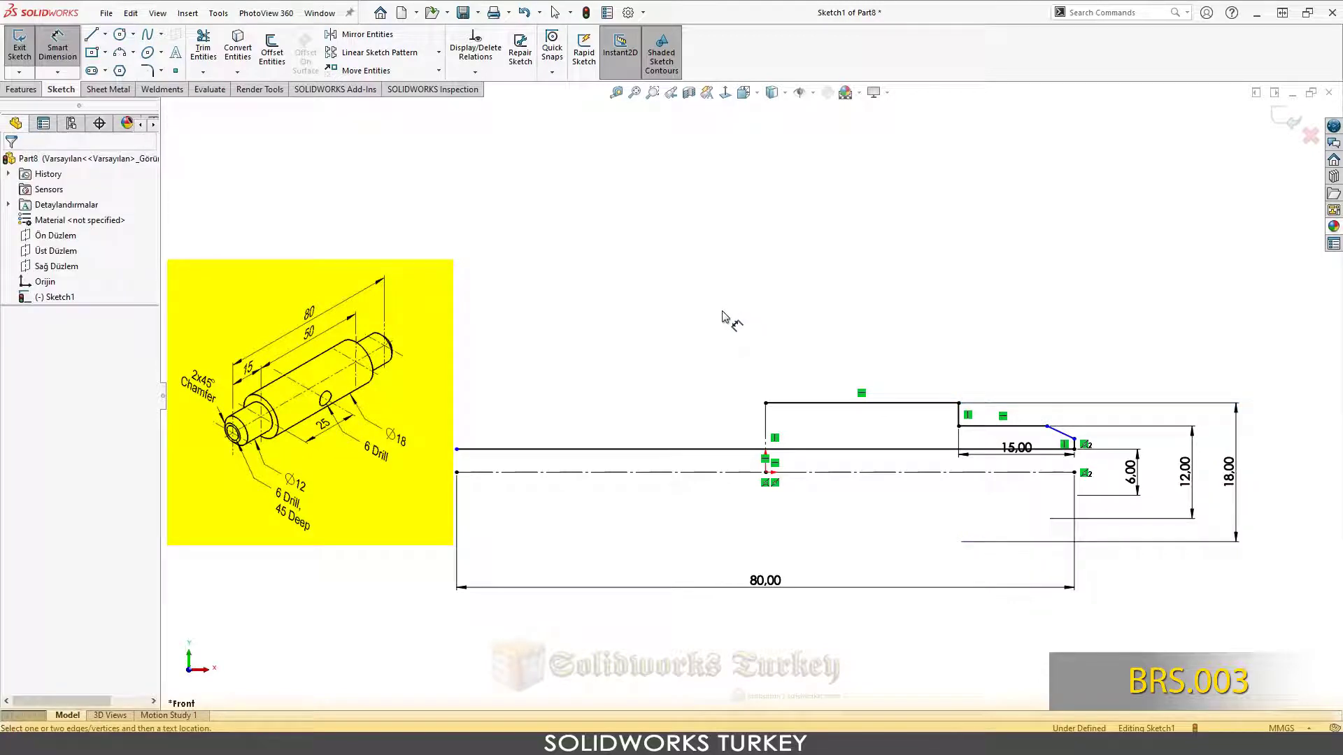
- Dimension the chamfer 2 mm horizontally and 2 mm vertically
scroll(1078, 393, down, 1)
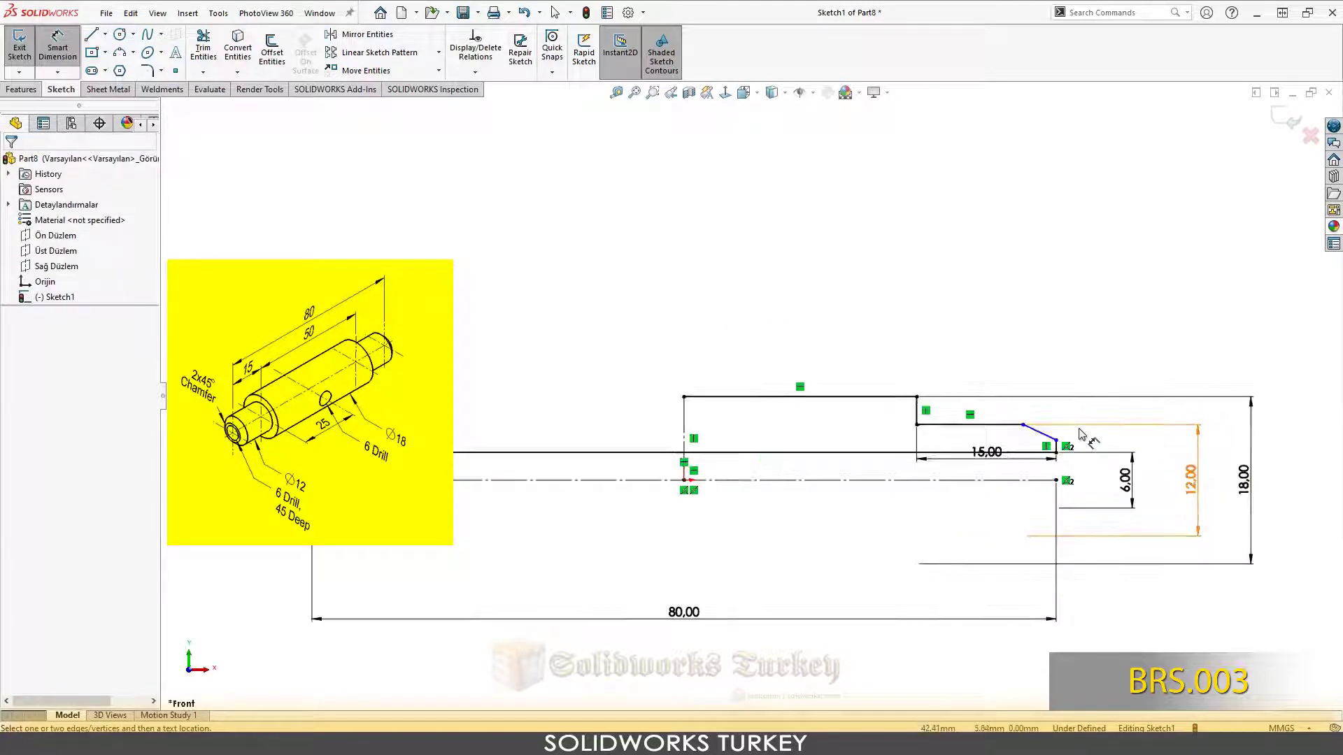
click(1040, 433)
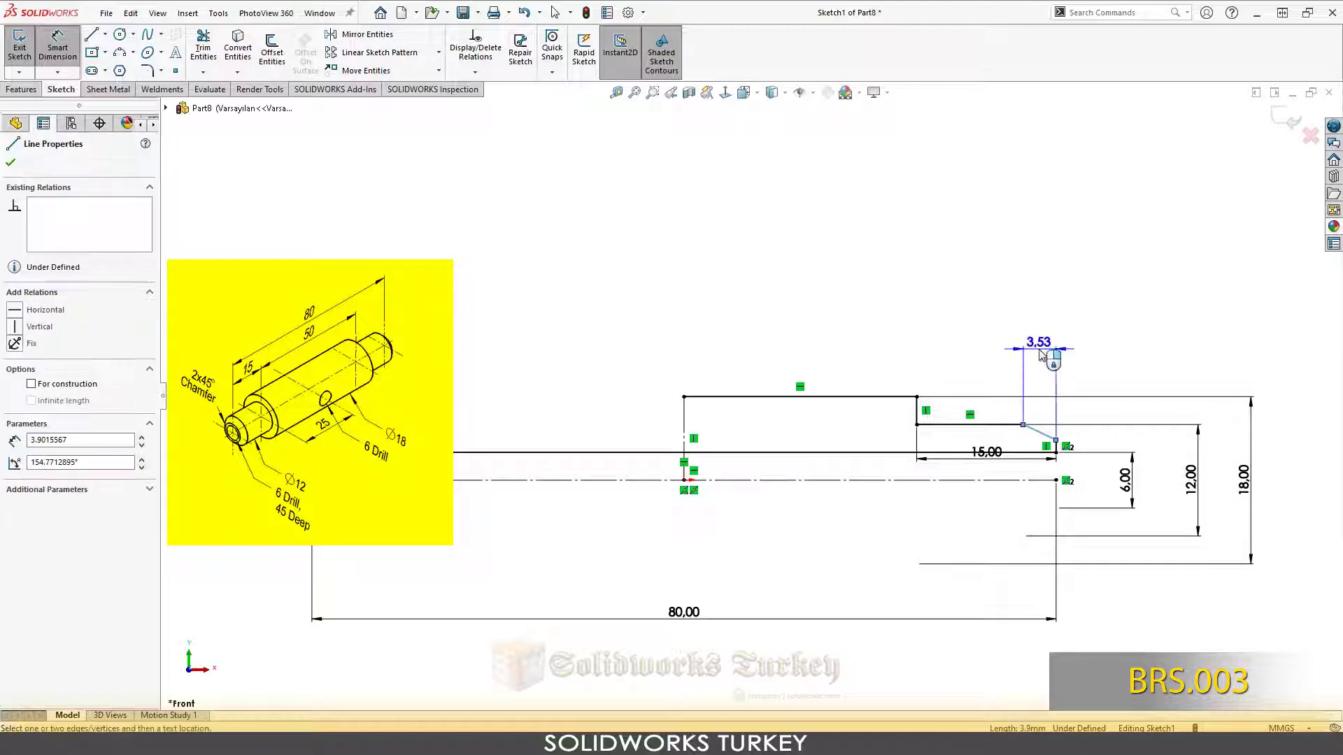
click(1053, 358)
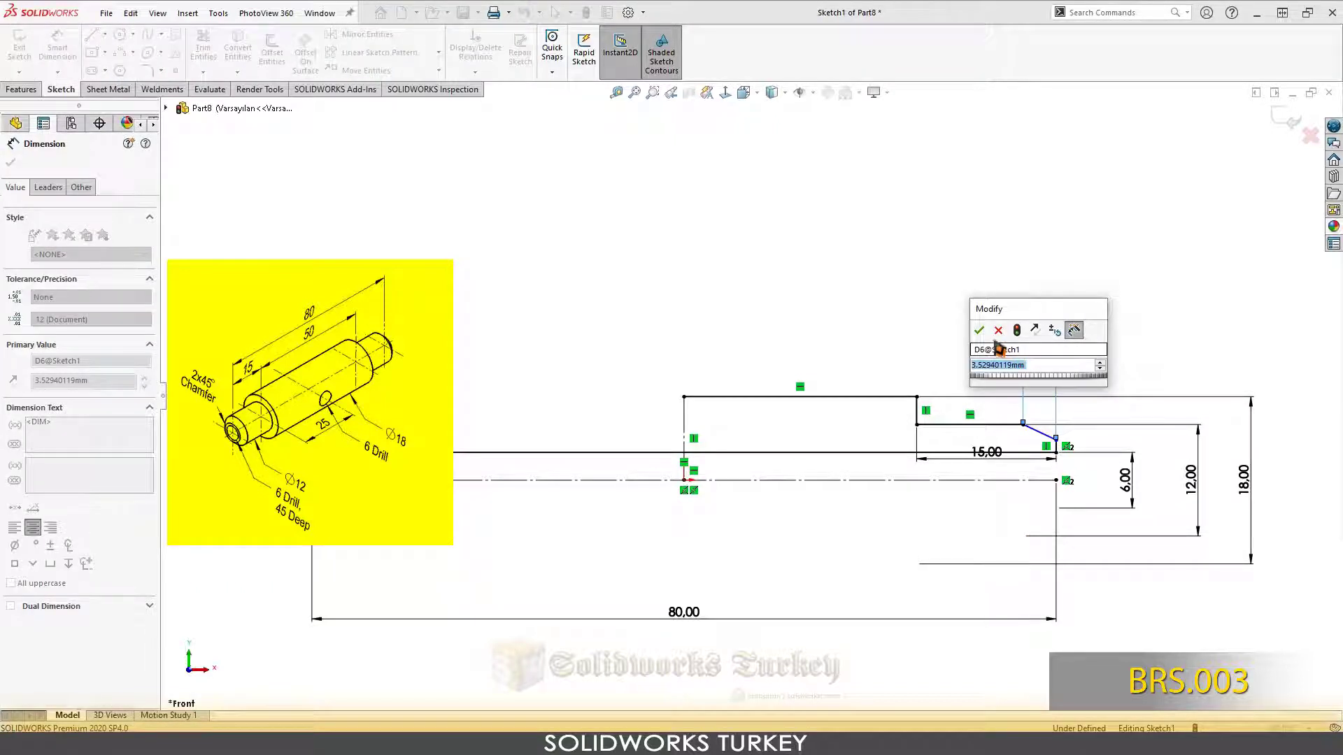
text(2)
key(Return)
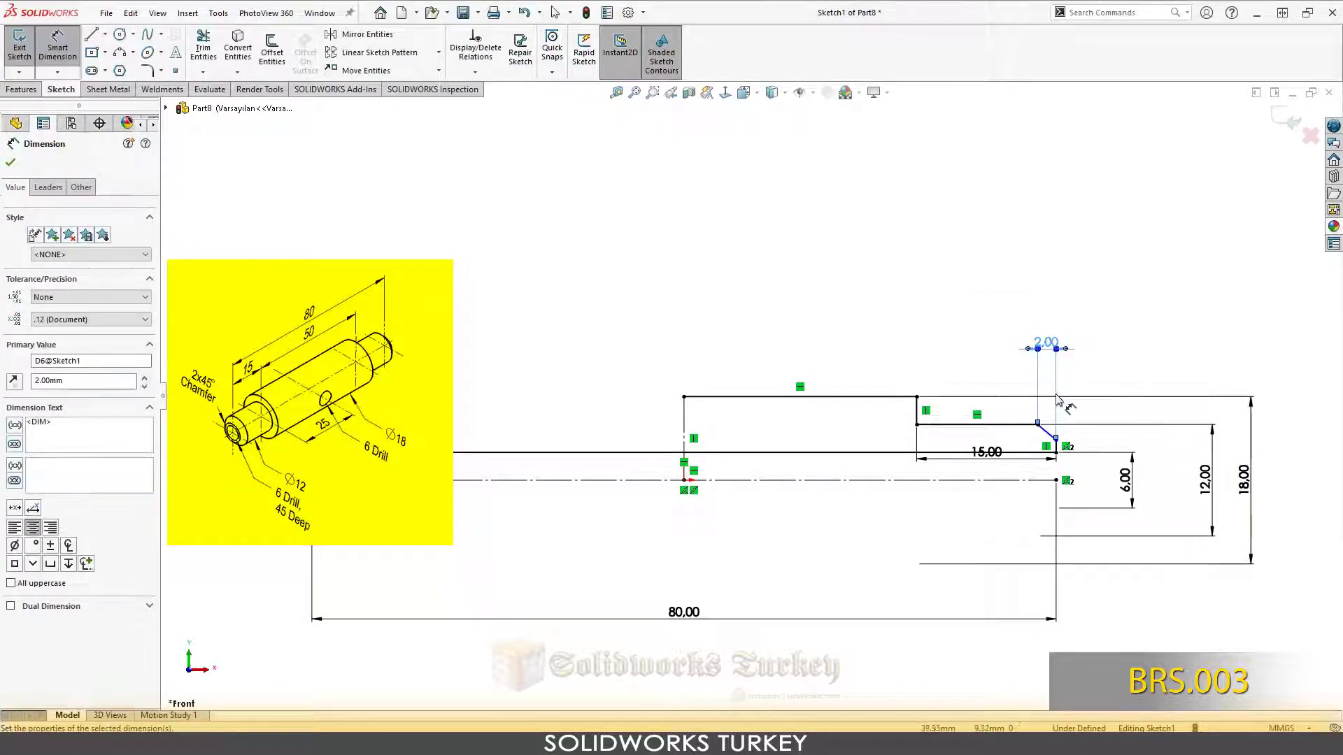
click(1048, 432)
click(1100, 443)
text(2)
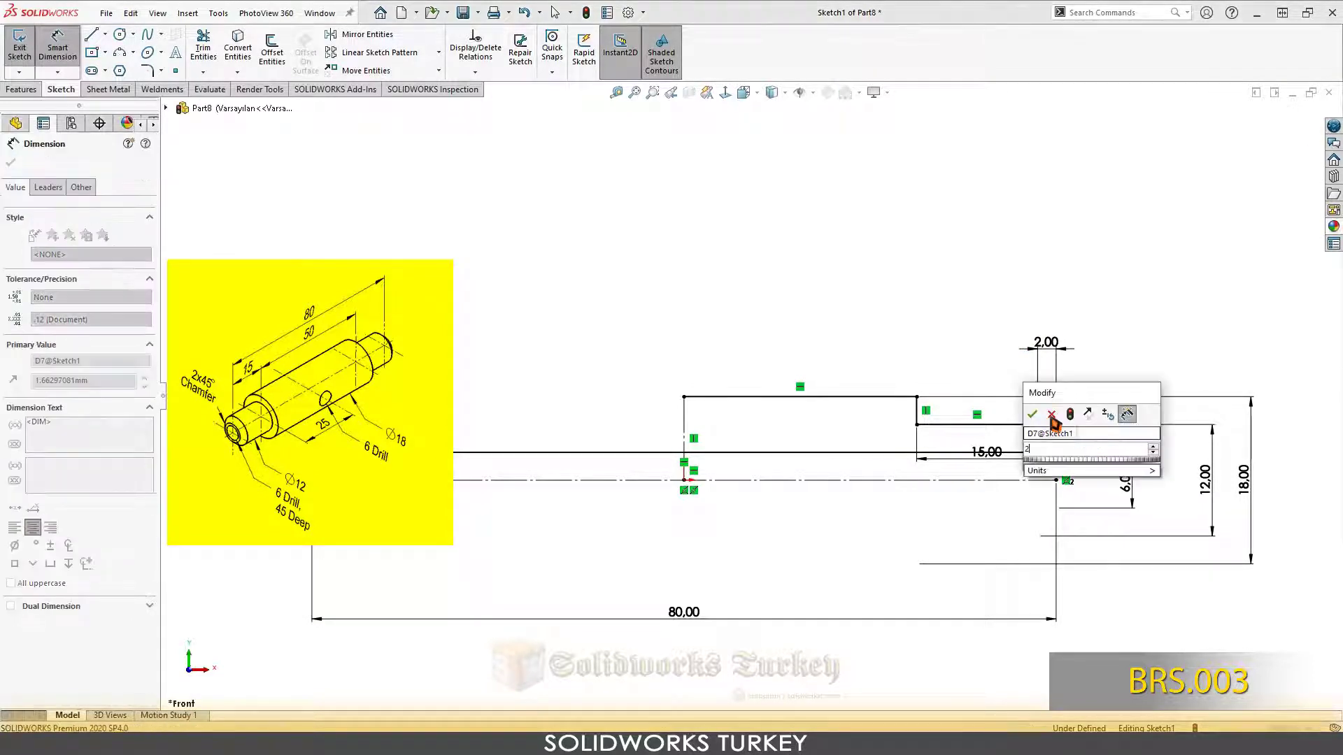
key(Return)
- Move the 15.00 dimension above the profile and nudge the vertical 2.00 to the right
mouse_move(1015, 454)
mouse_down()
mouse_move(1014, 309)
mouse_move(1048, 376)
mouse_up()
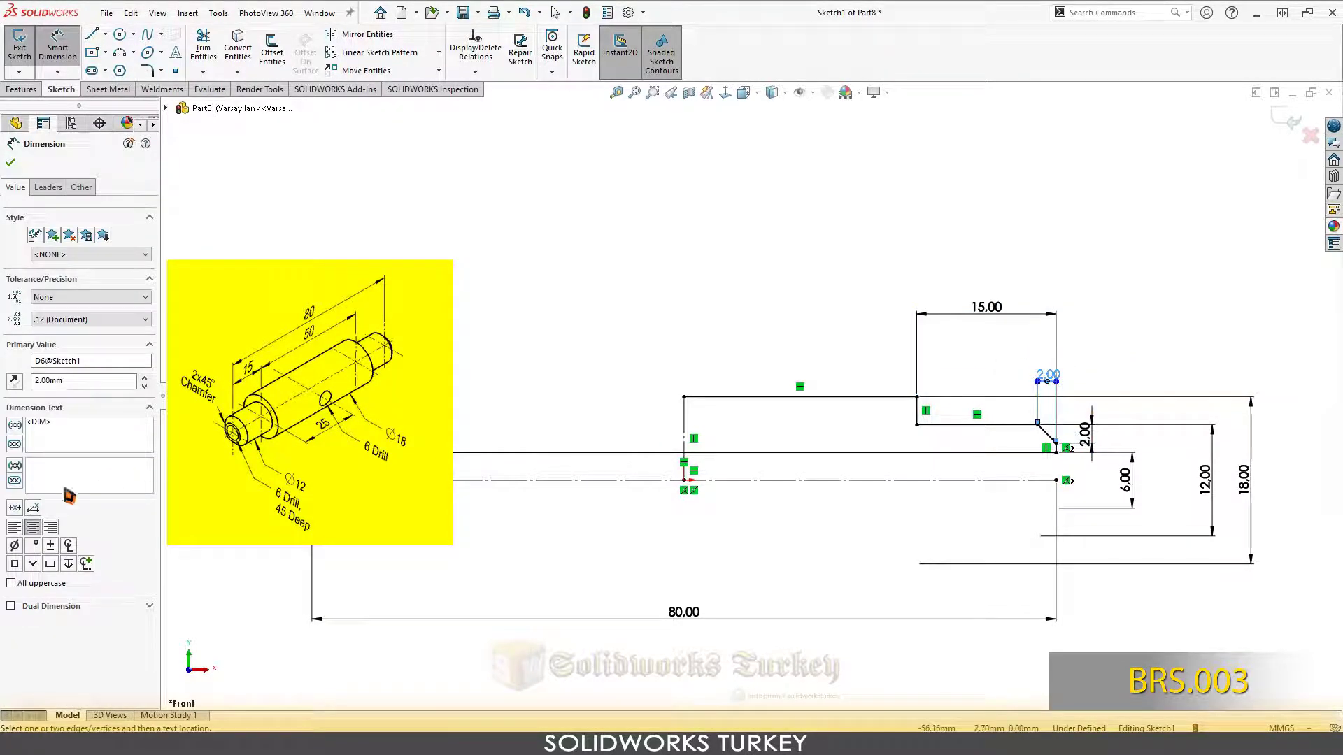
drag(1089, 430, 1101, 436)
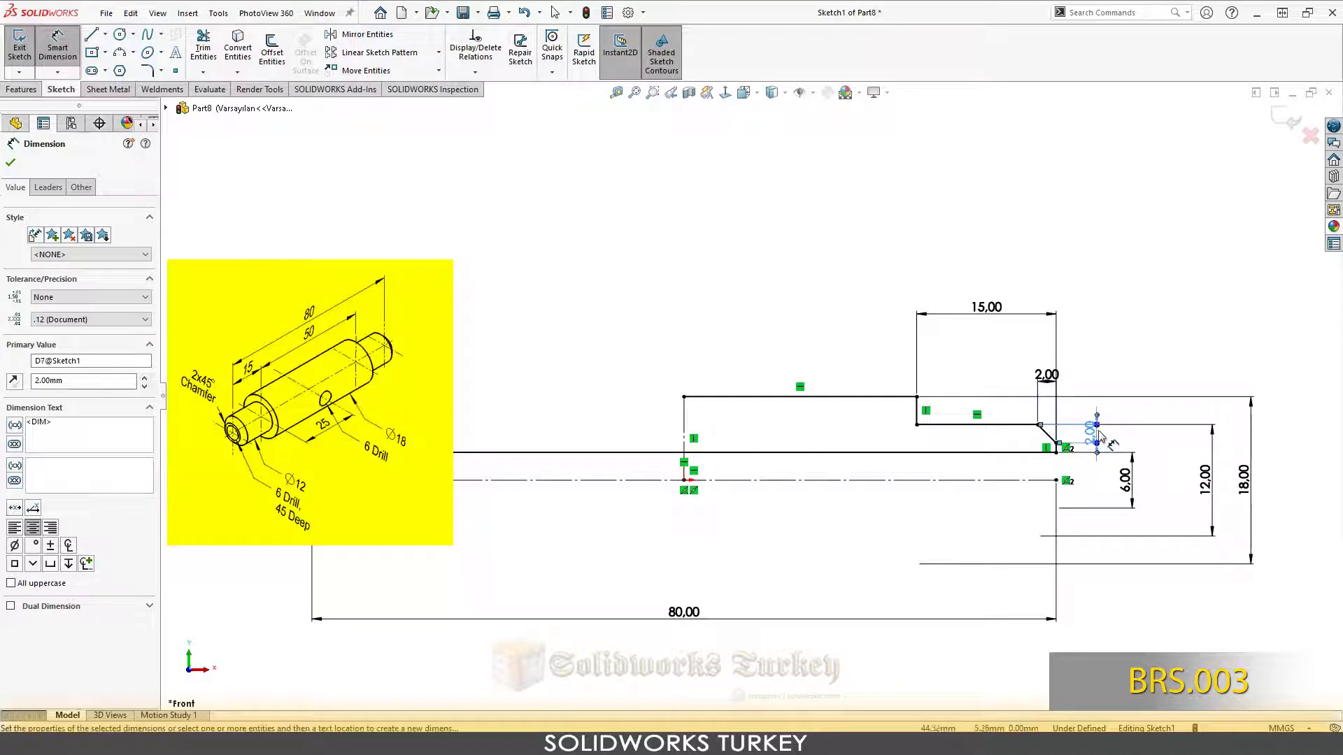
click(1111, 352)
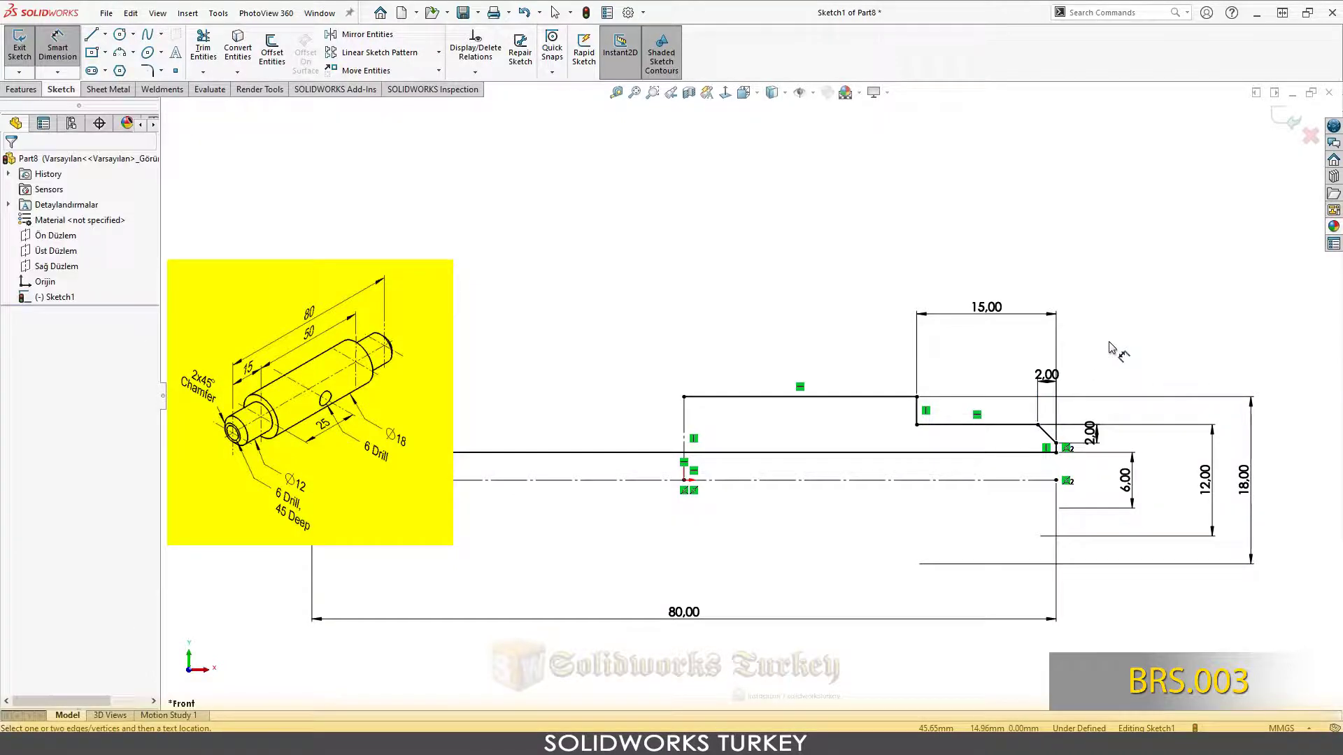
key(Escape)
- Select all the stepped profile lines, including the chamfer and short end line
click(898, 396)
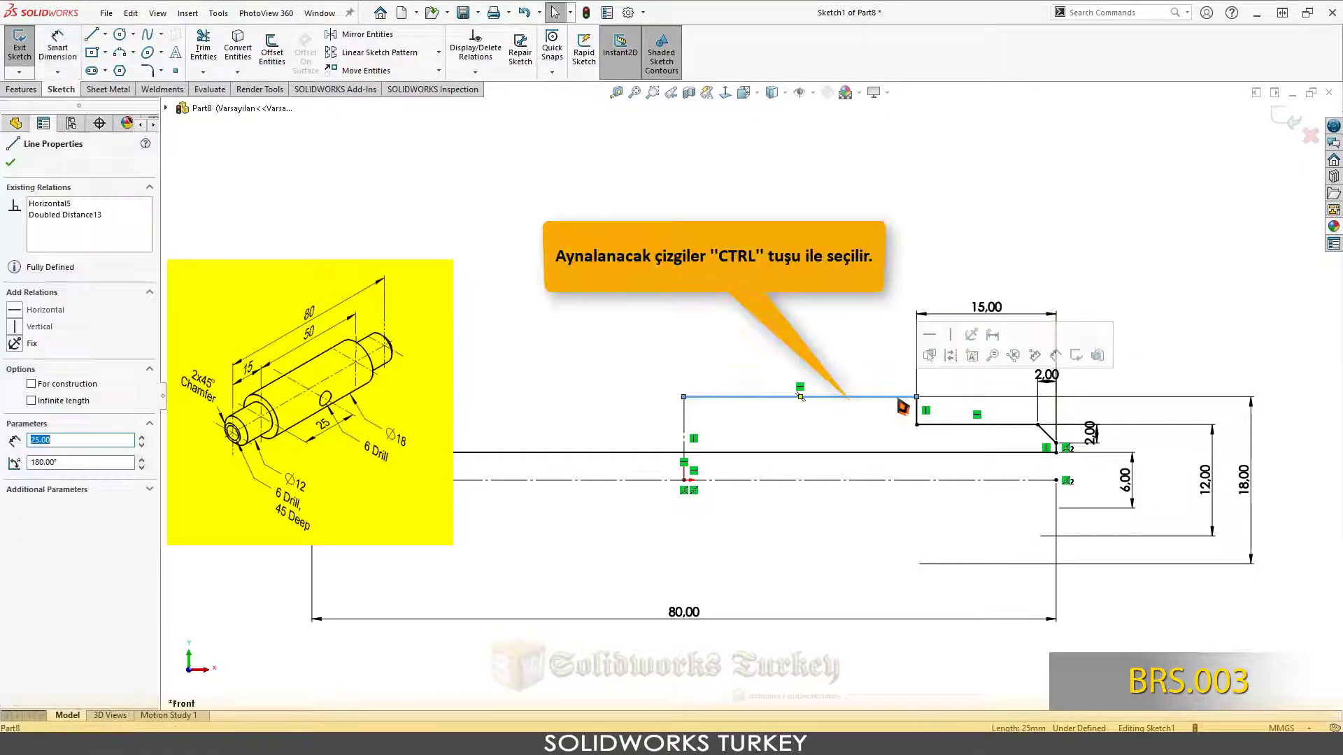
scroll(939, 425, down, 1)
scroll(939, 425, down, 1)
click(878, 402)
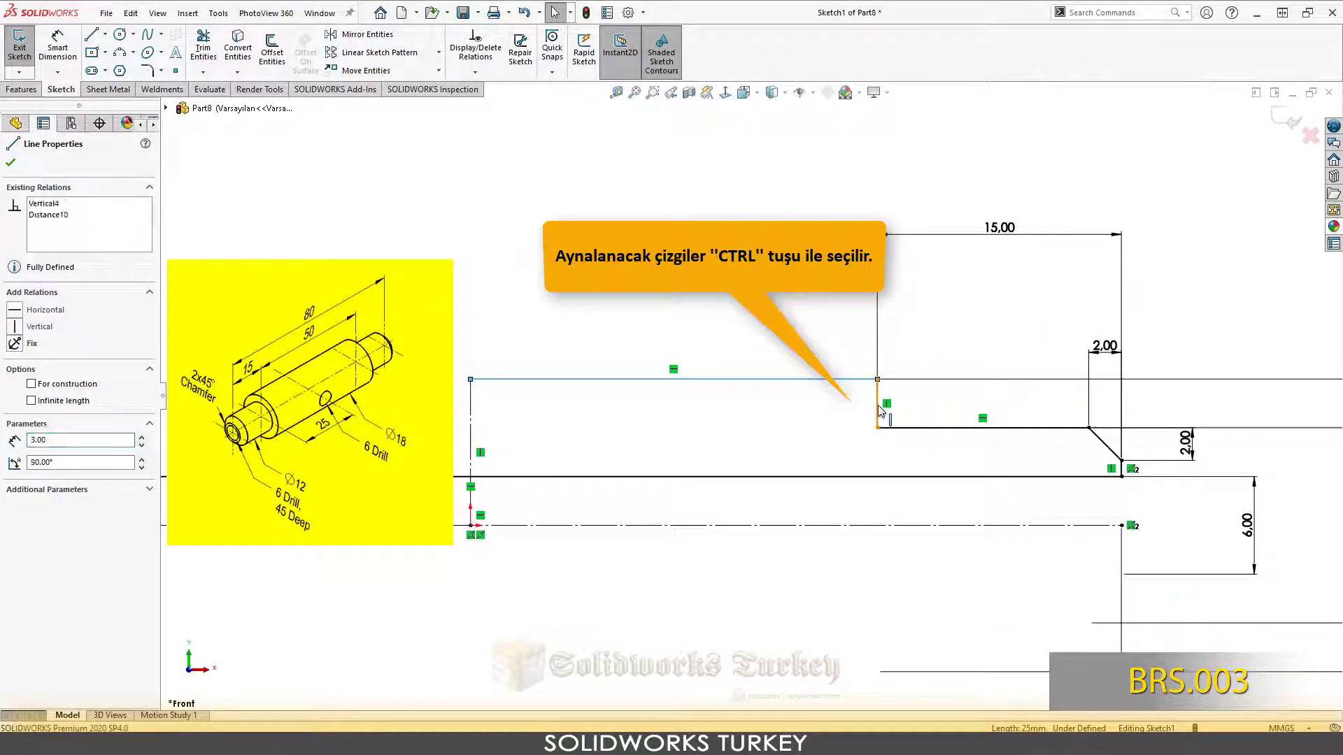
ctrl+click(965, 429)
ctrl+click(1107, 447)
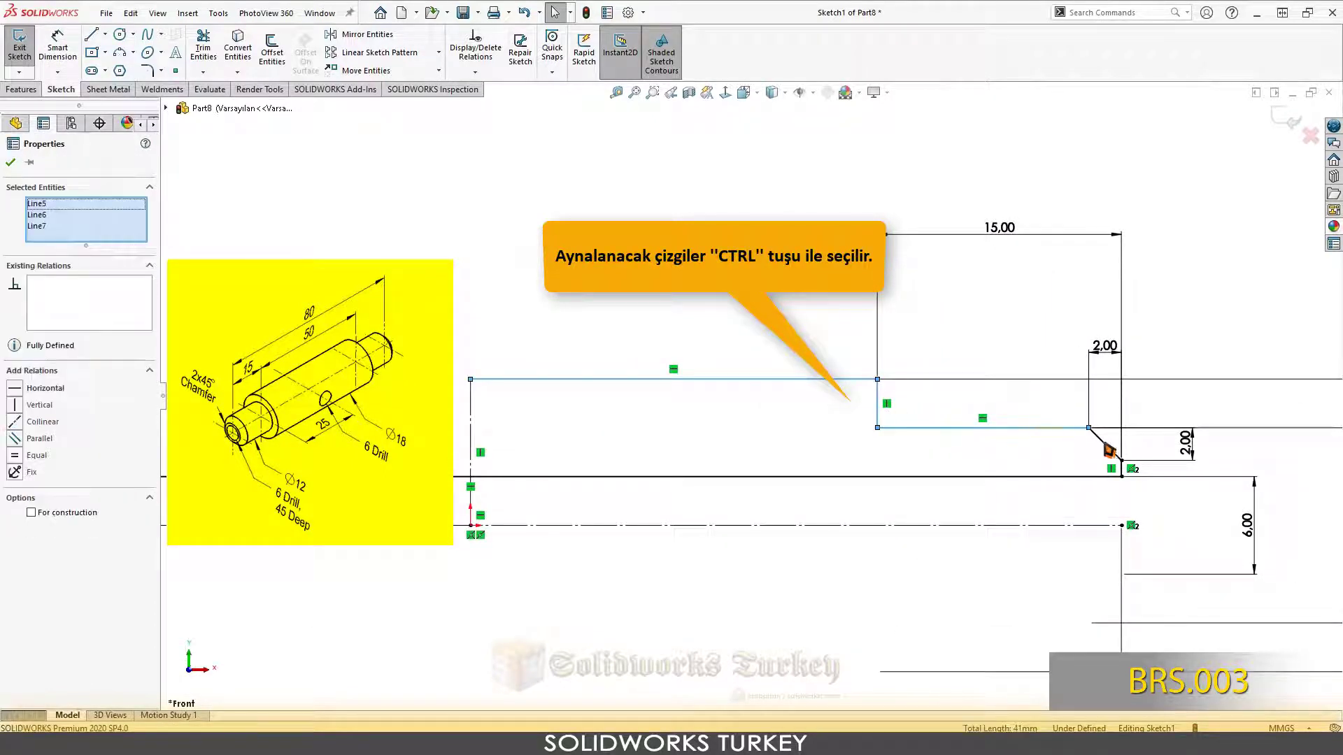
ctrl+click(1101, 446)
scroll(1112, 462, down, 2)
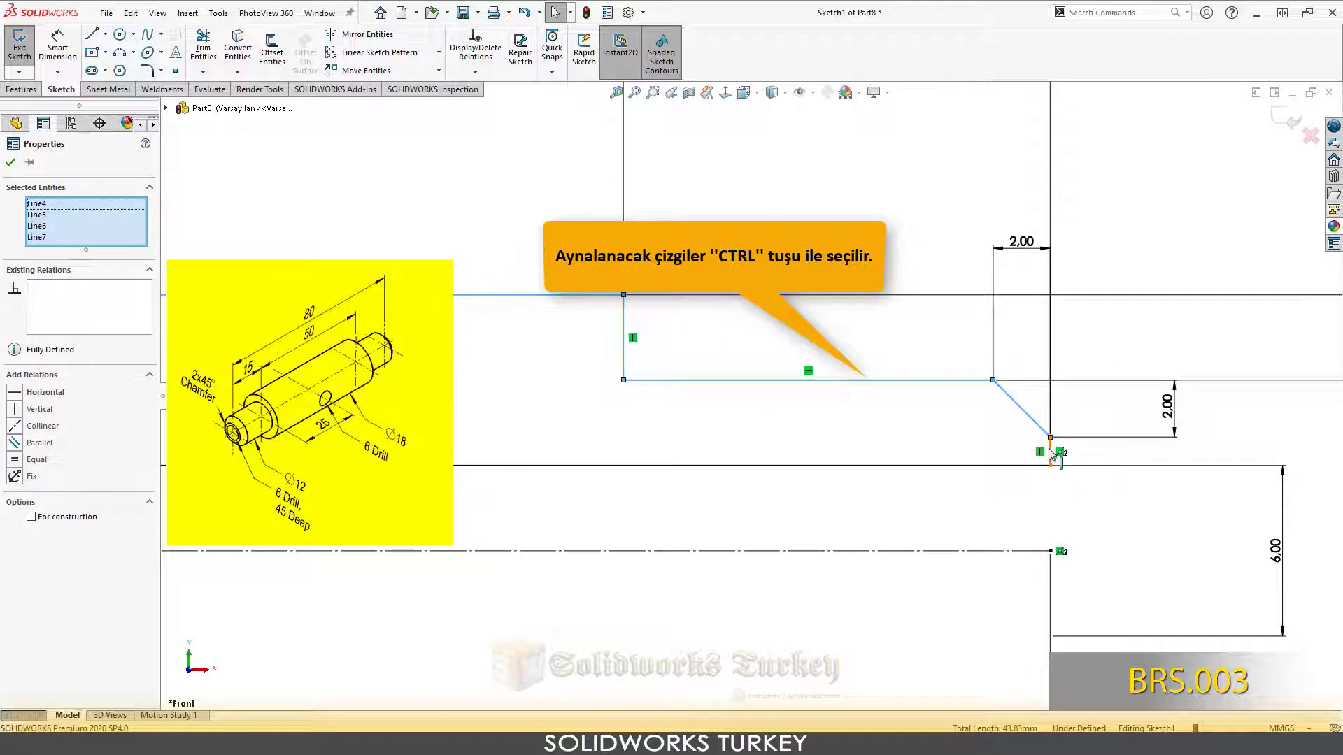
ctrl+click(1052, 454)
scroll(902, 419, up, 1)
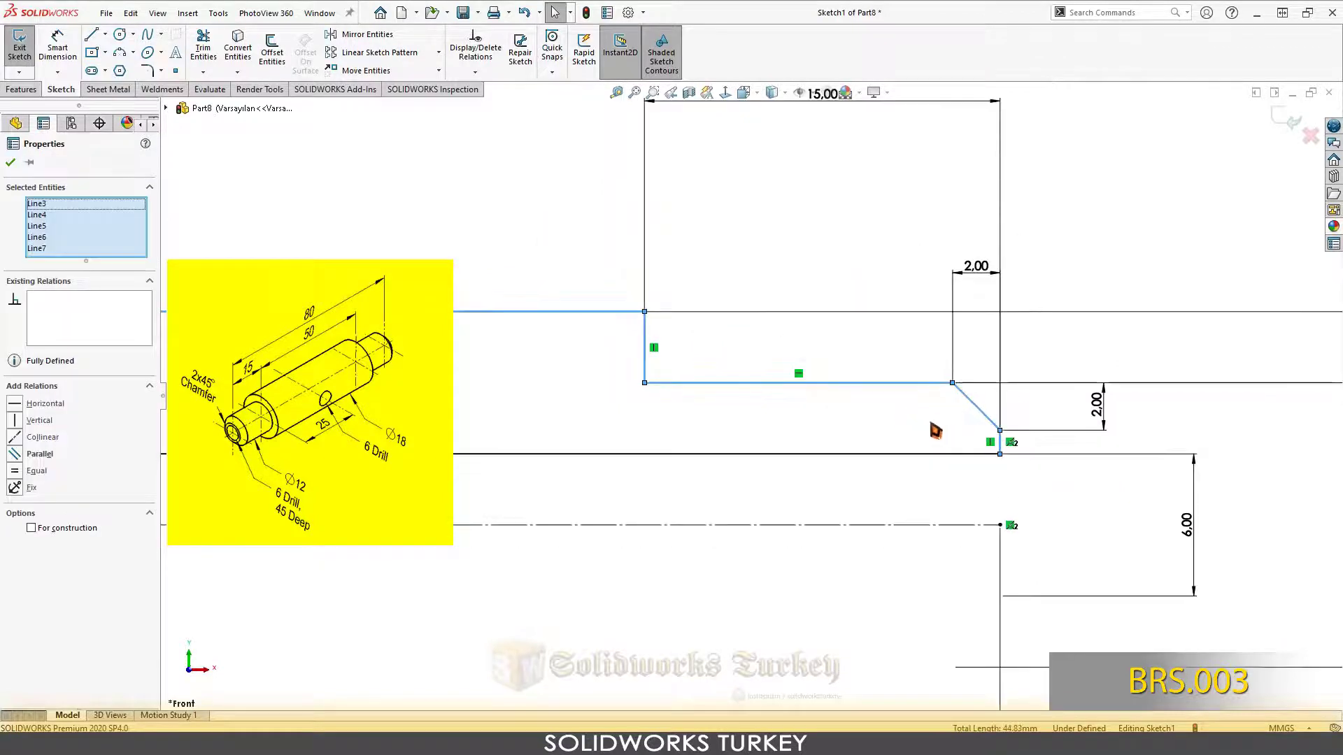
scroll(741, 391, up, 2)
scroll(470, 384, up, 1)
scroll(465, 381, down, 1)
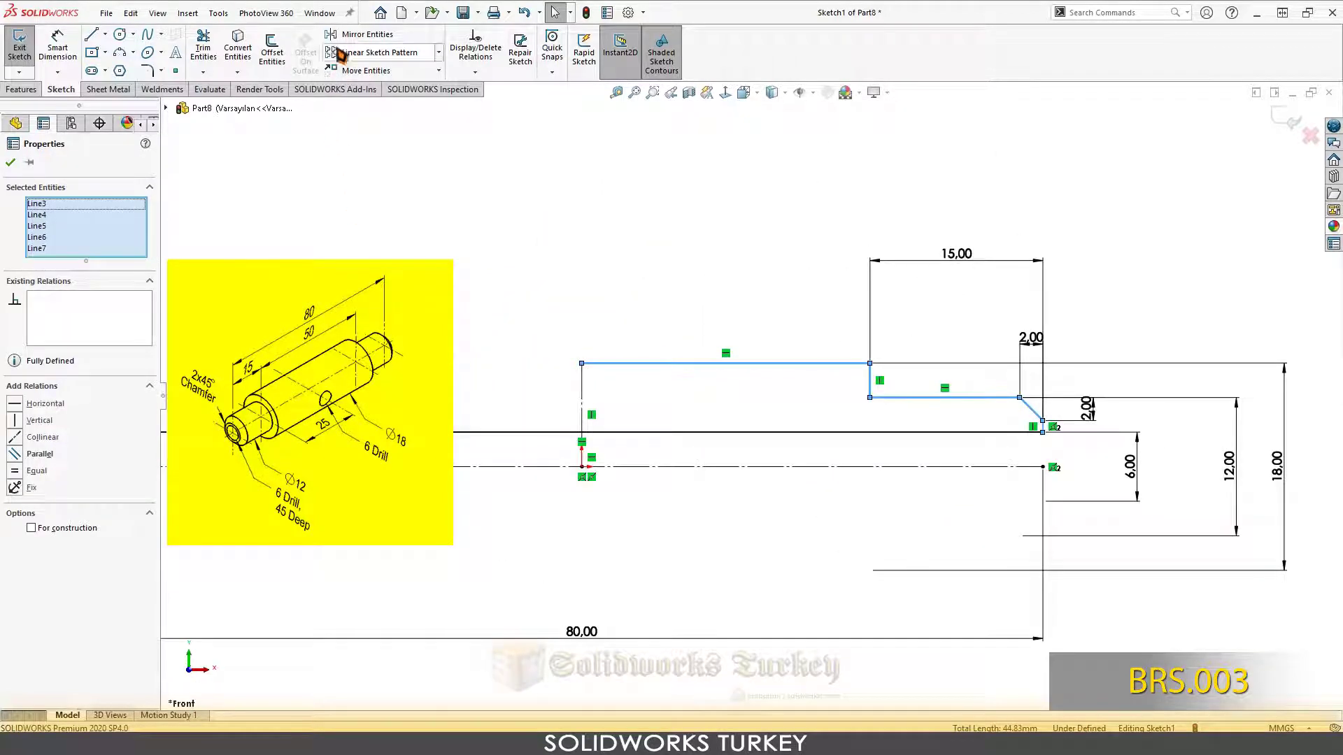
- Mirror the selected lines about the vertical centerline
click(367, 36)
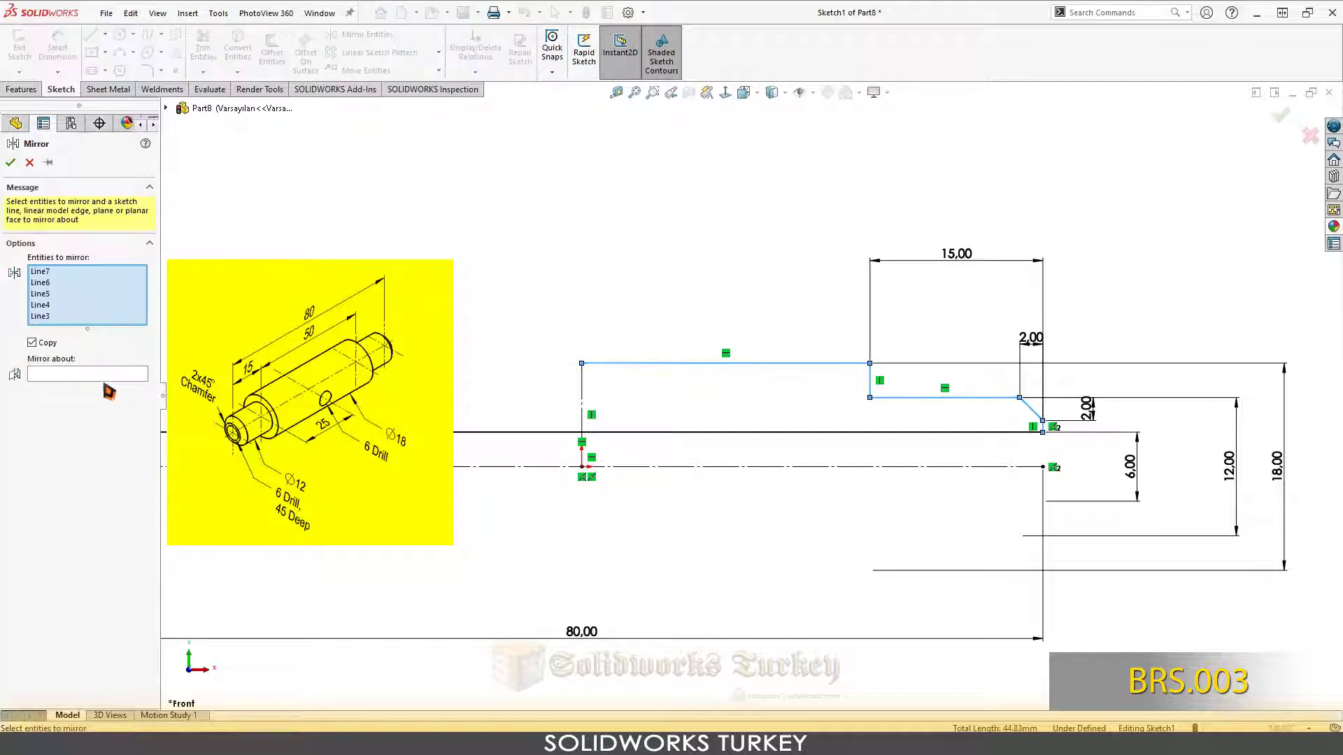
click(582, 395)
scroll(514, 399, up, 2)
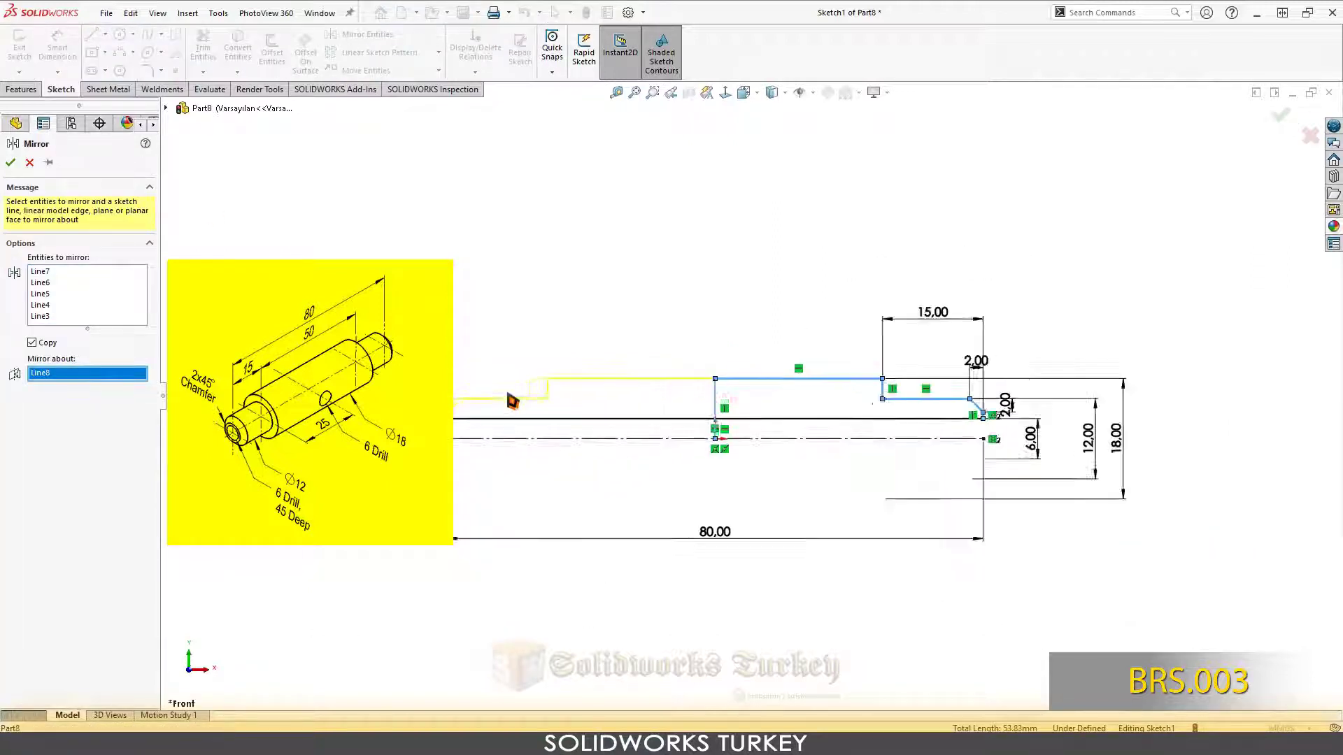
scroll(512, 400, down, 1)
click(11, 163)
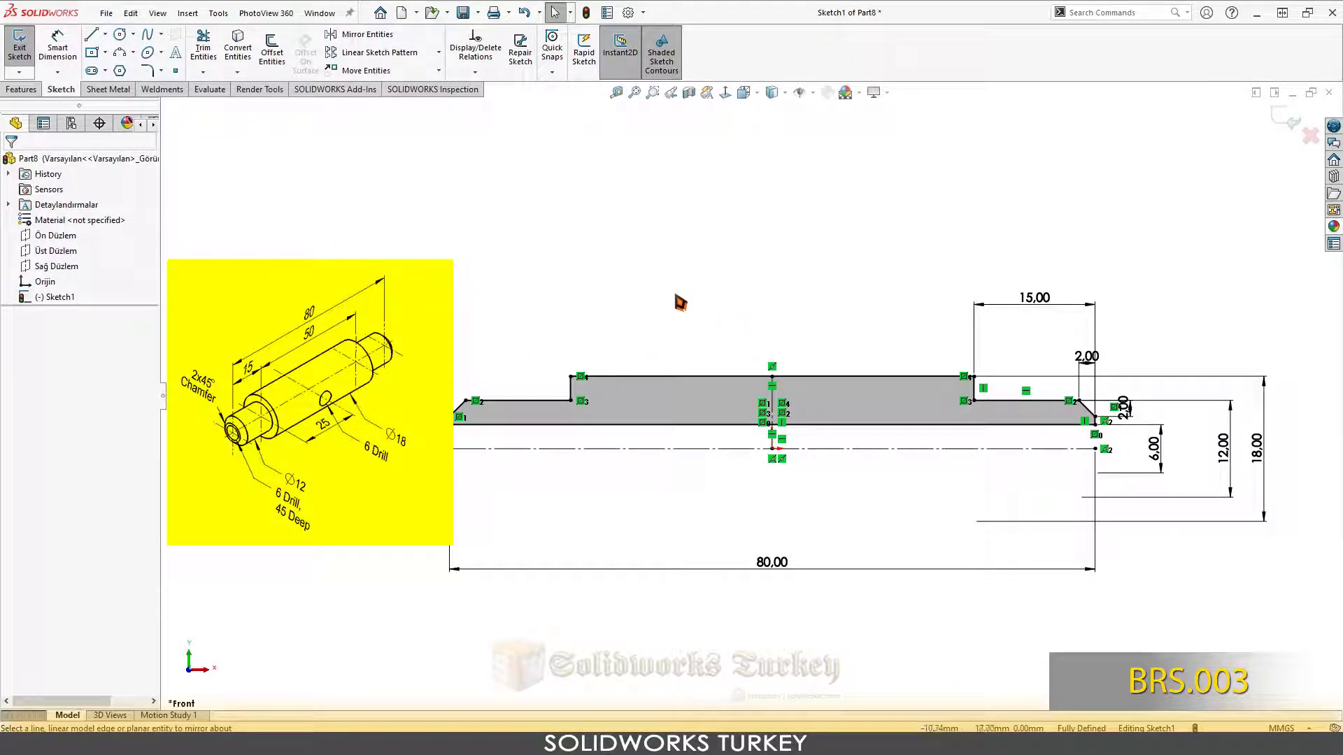
- Revolve the sketch 360° Blind about the horizontal centerline into a solid stepped shaft
click(23, 92)
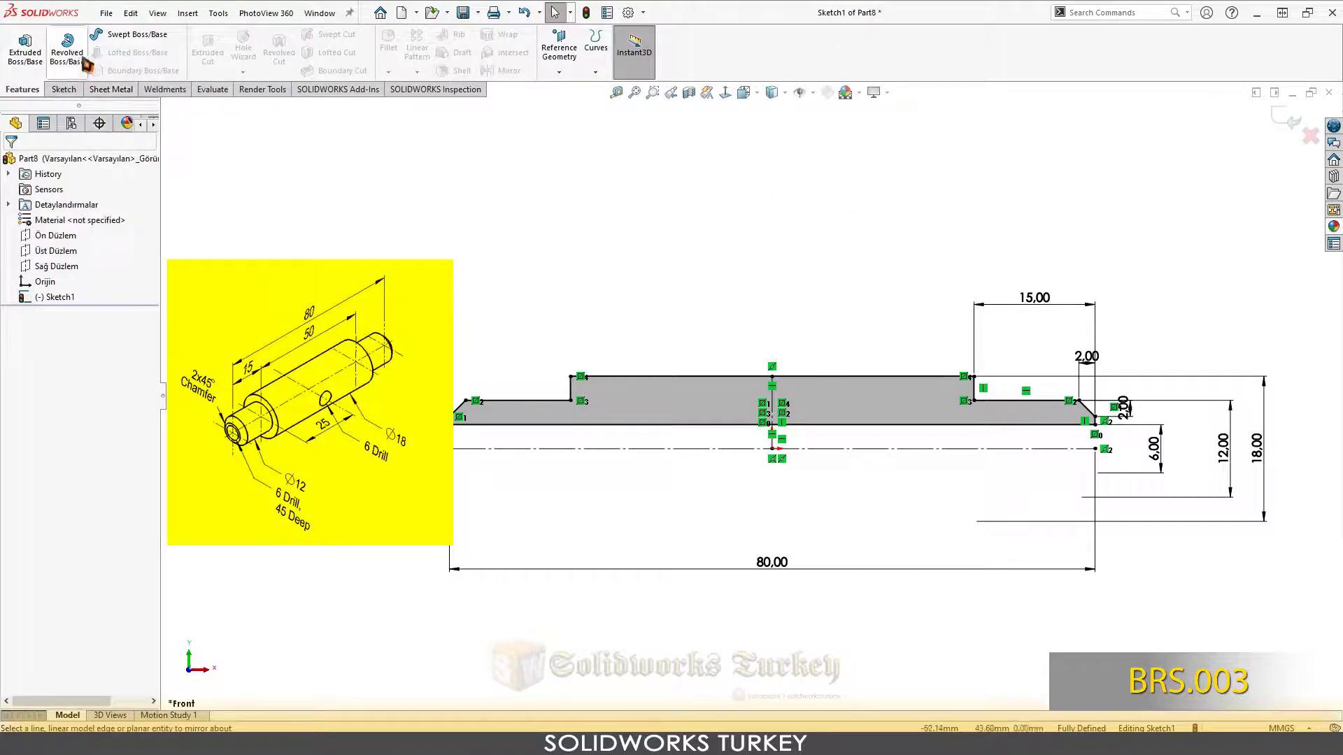
click(68, 56)
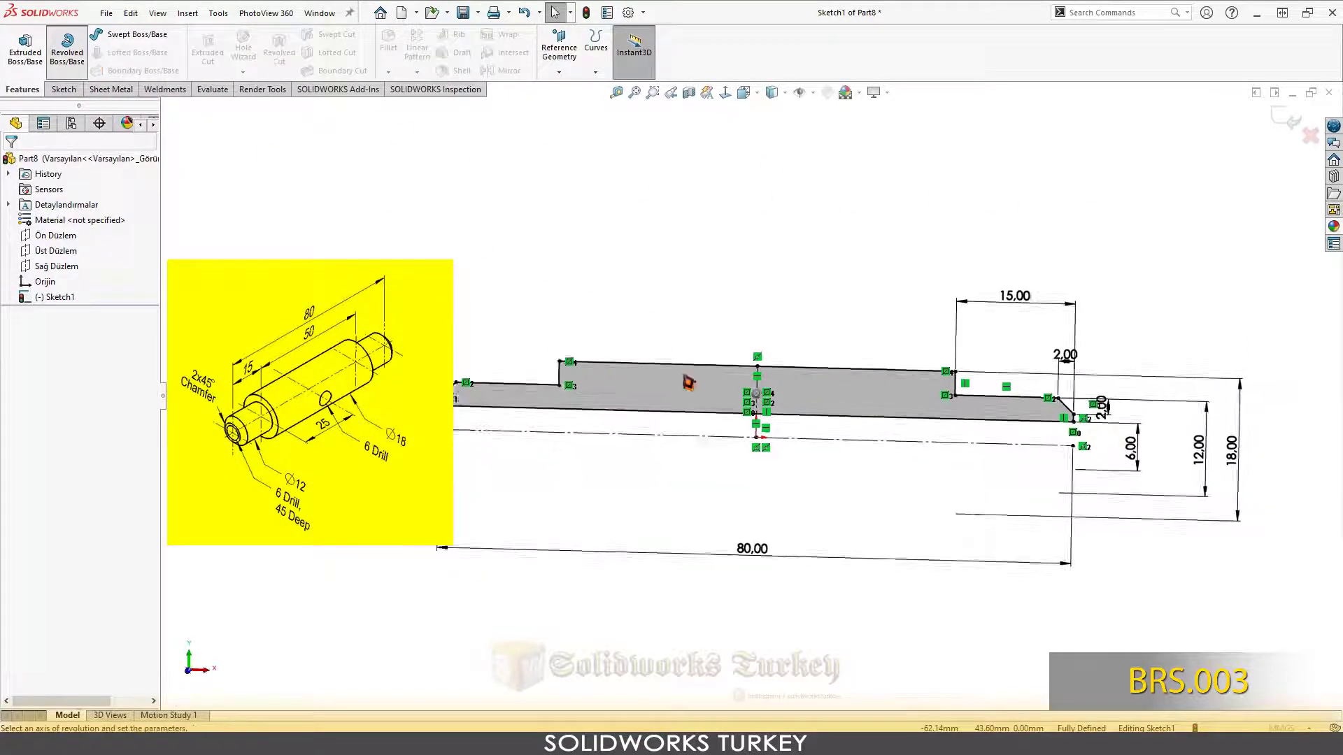
click(89, 210)
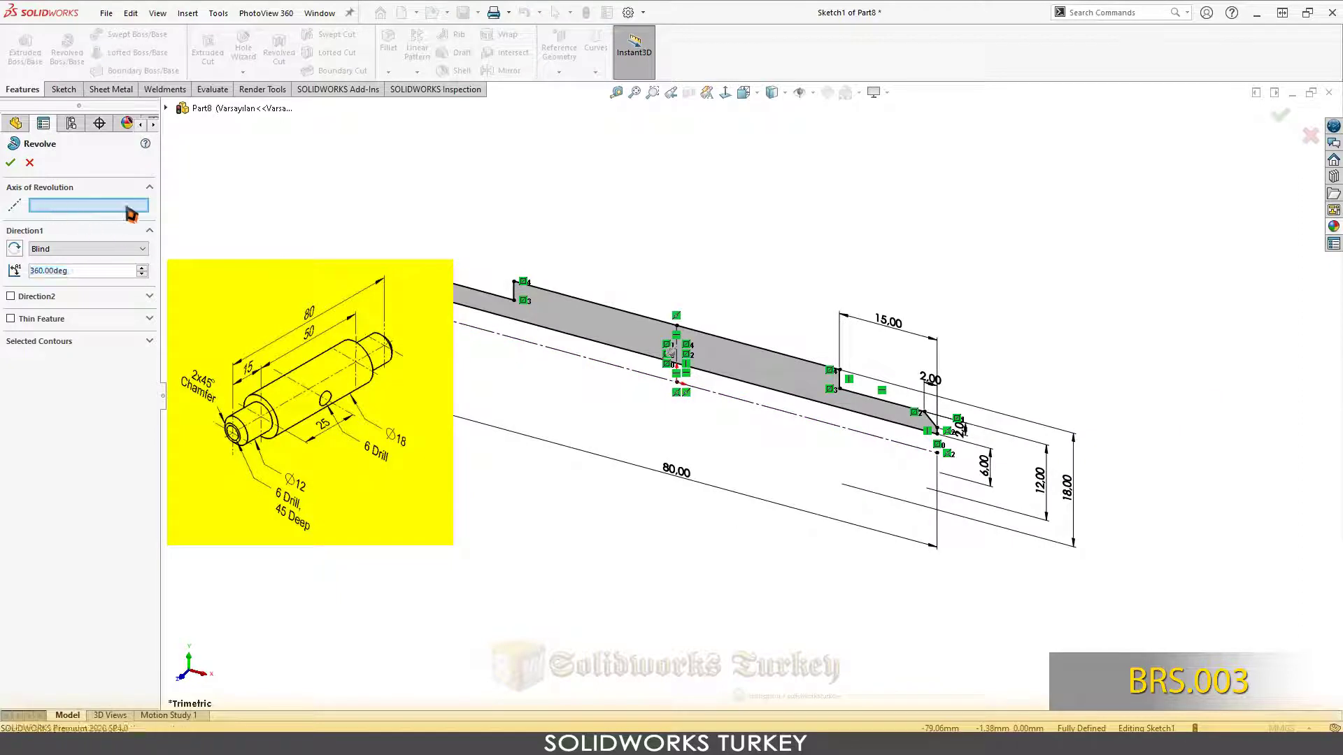
scroll(504, 342, down, 2)
ctrl+middle_drag(483, 341, 671, 395)
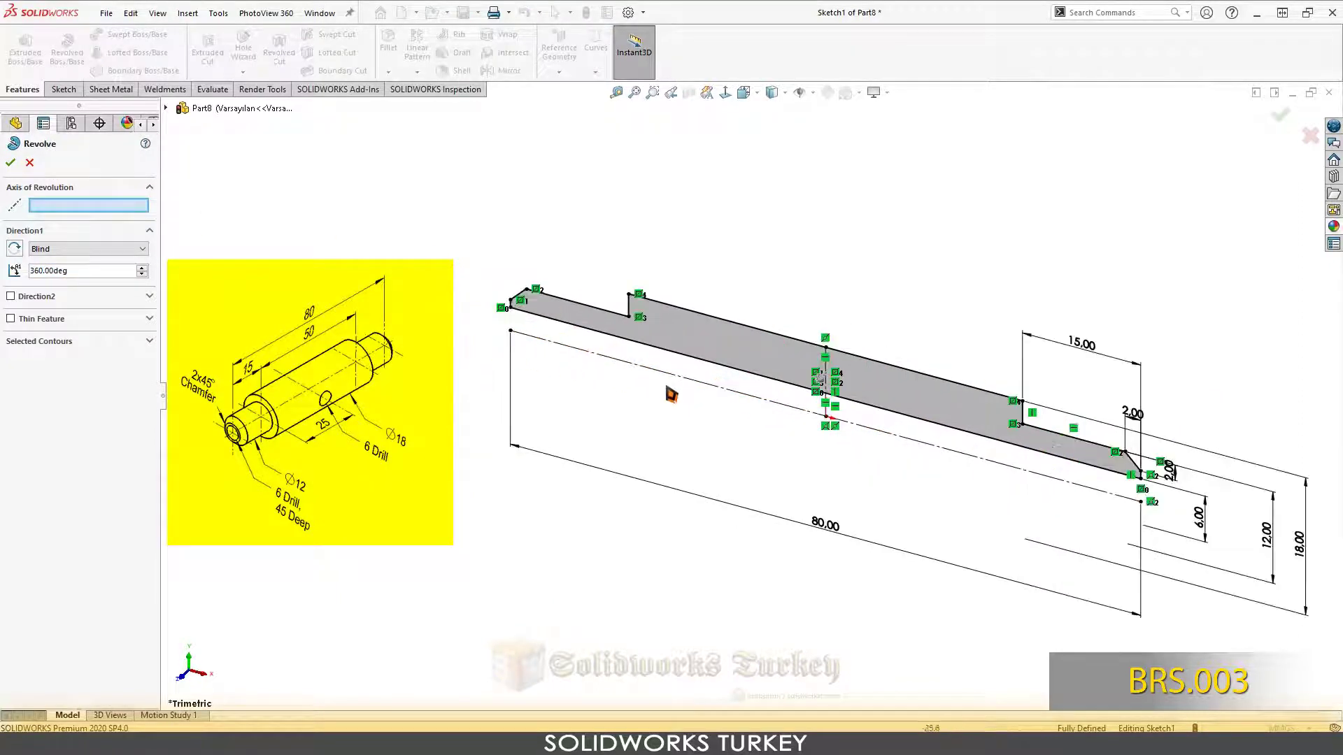
click(727, 389)
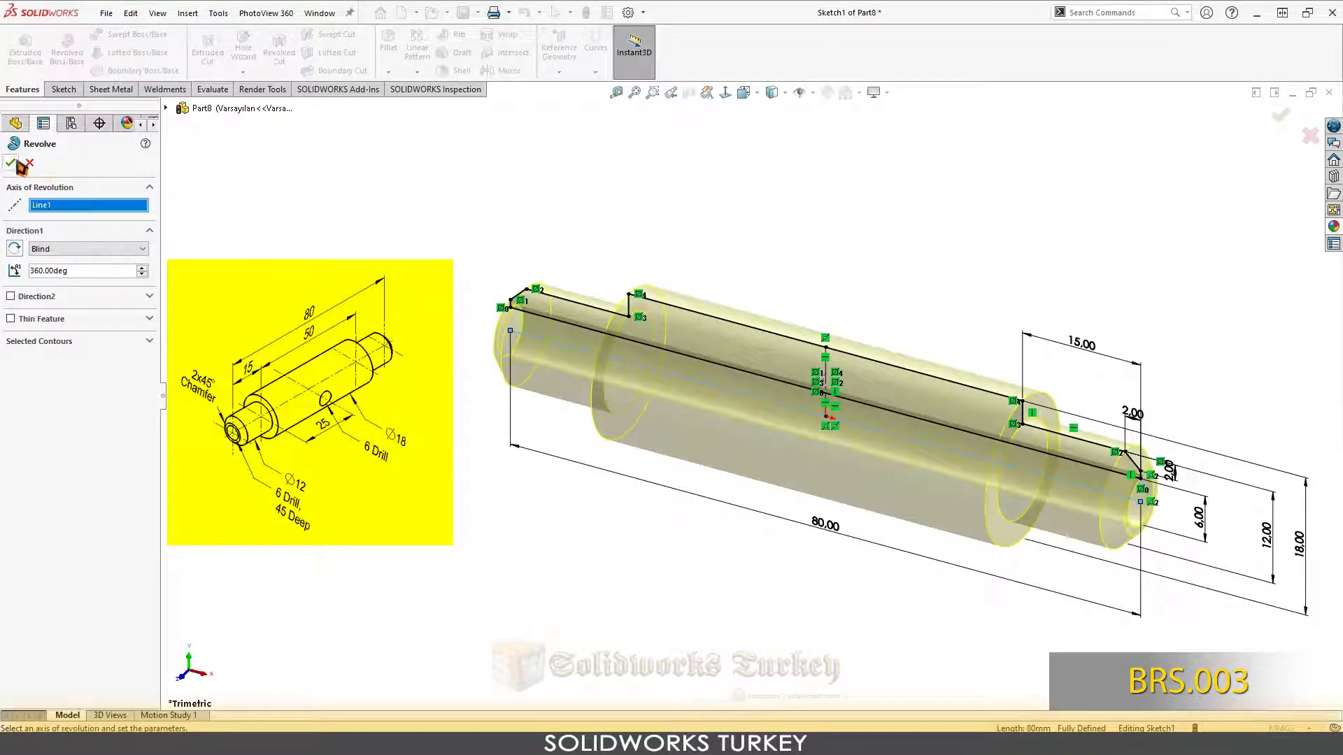
click(15, 163)
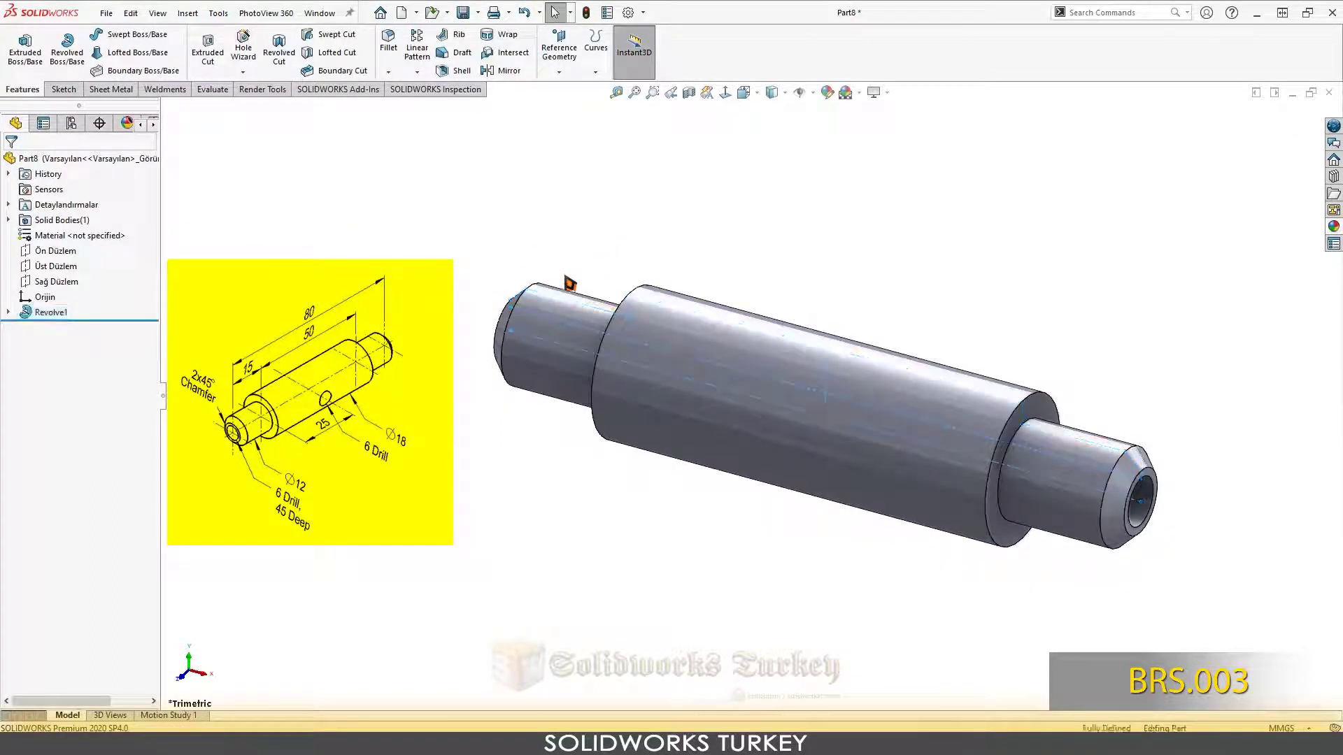
click(569, 283)
scroll(527, 366, up, 1)
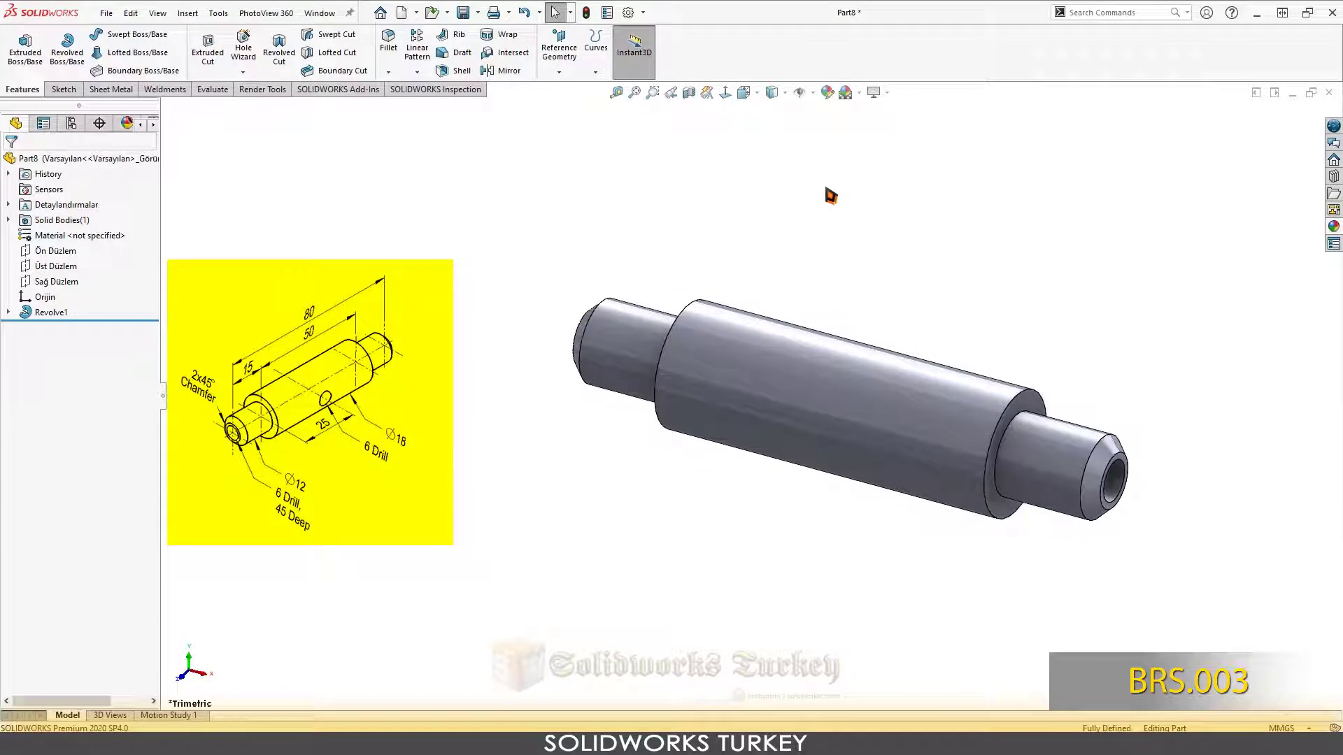
- Apply a pure yellow (255,255,0) appearance to the shaft, then orbit to view it
click(840, 99)
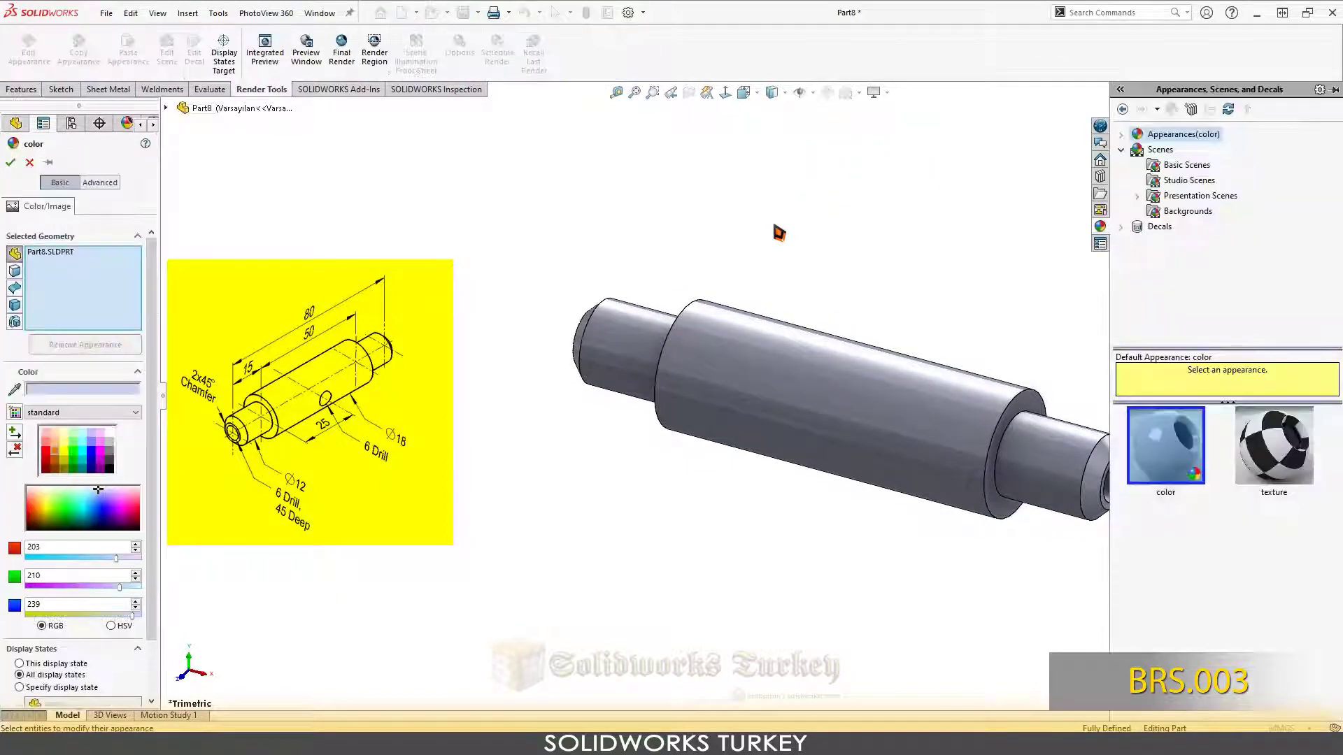
scroll(839, 289, up, 1)
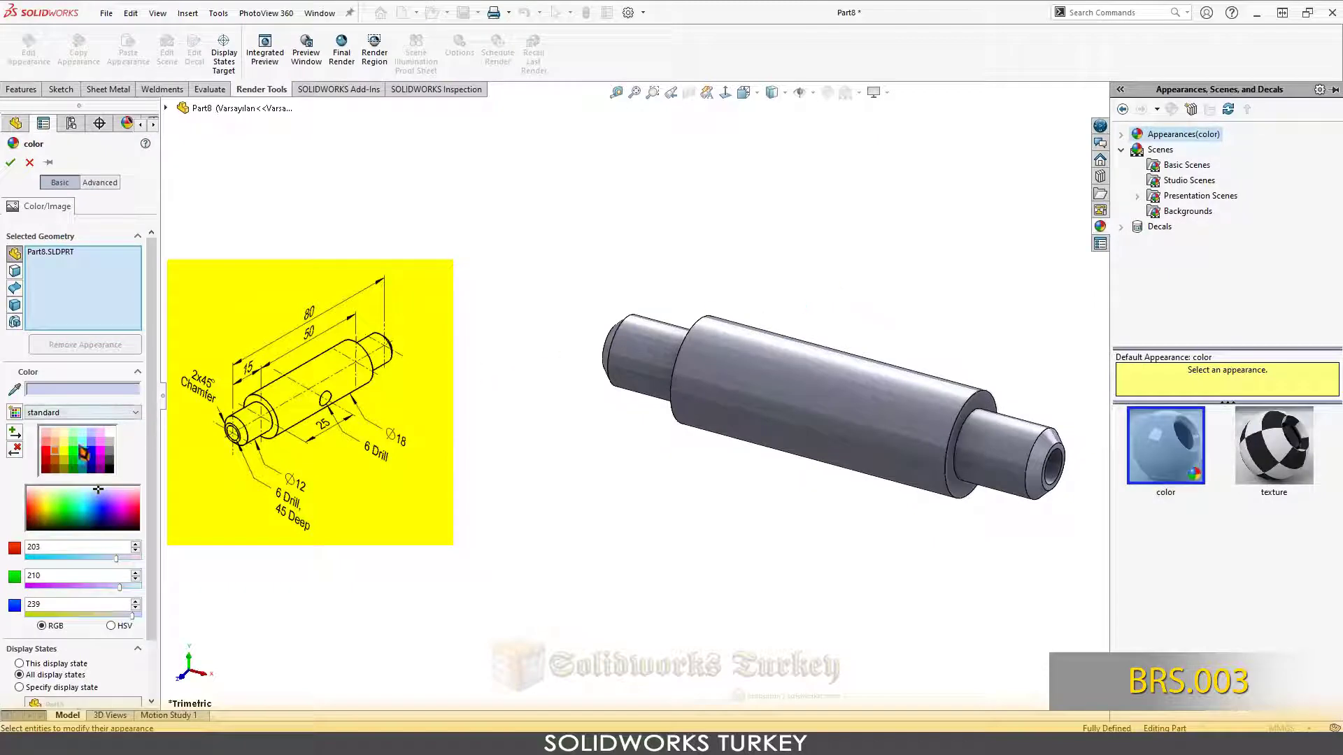
click(74, 457)
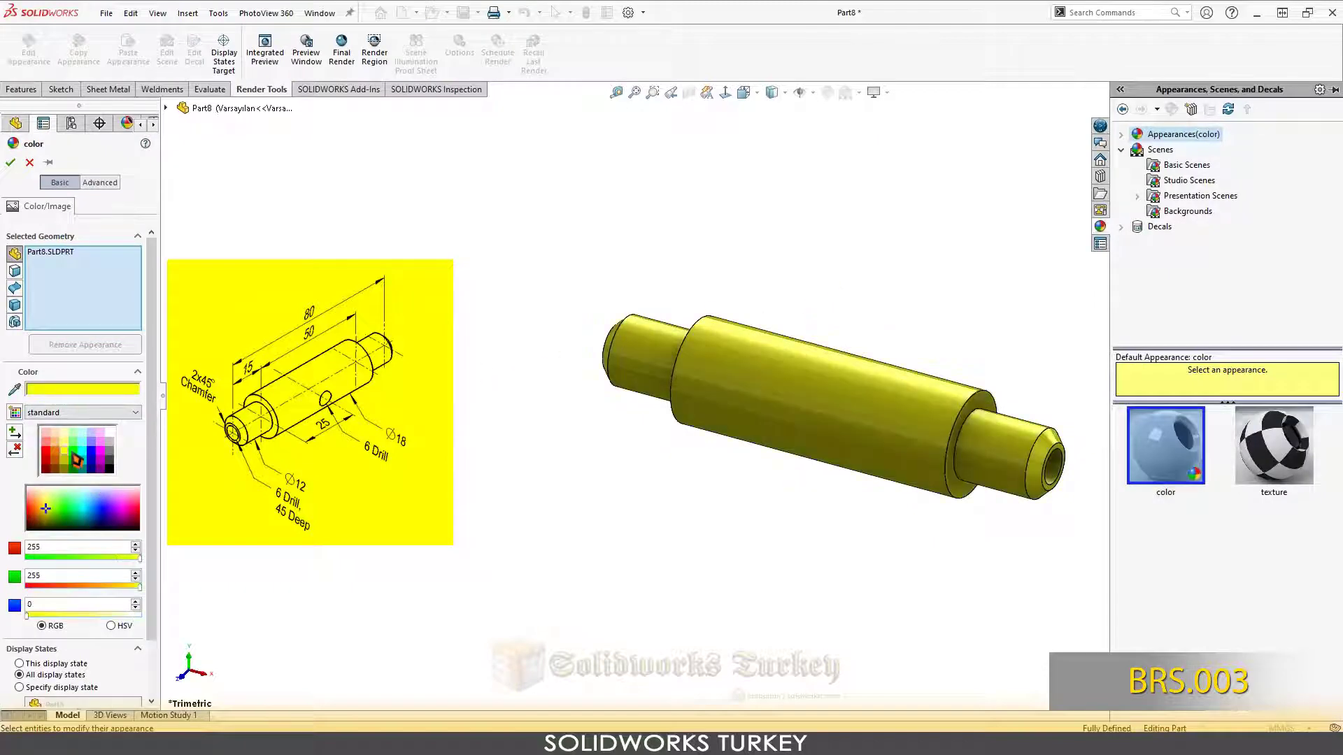
click(10, 162)
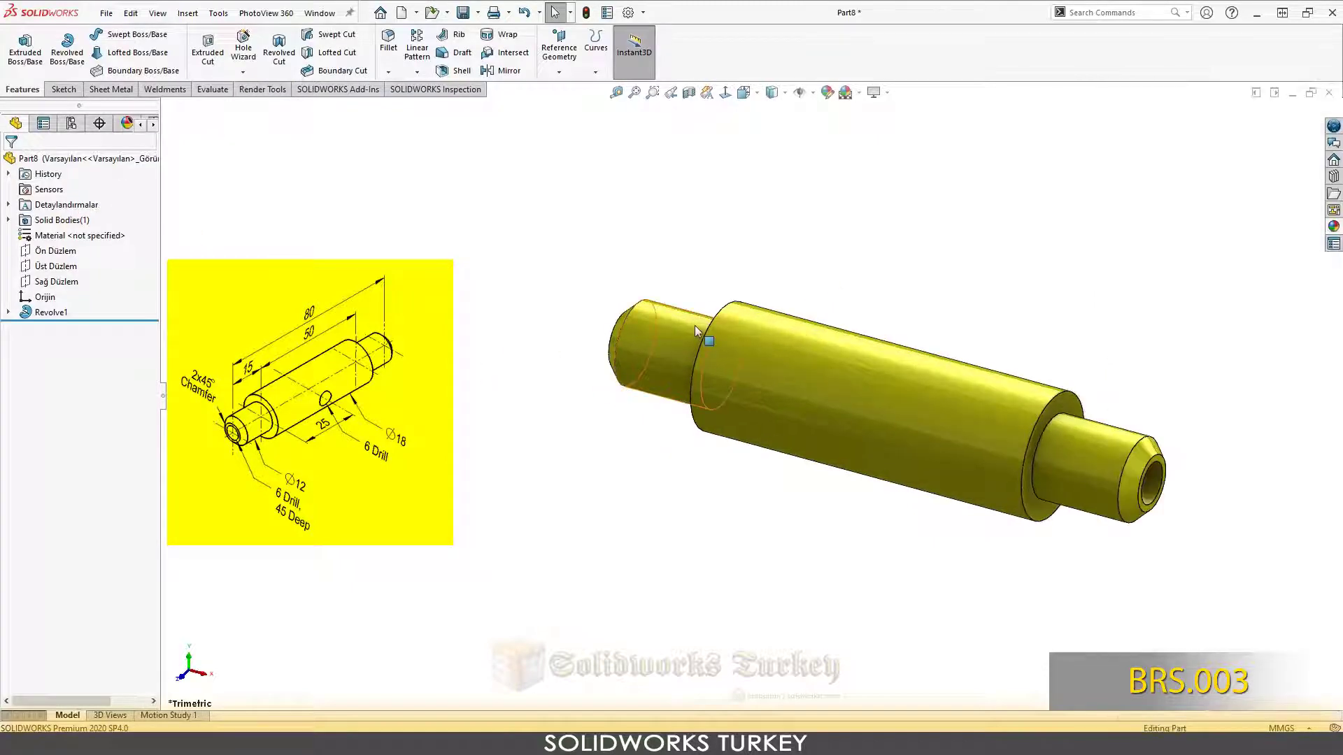
middle_drag(725, 373, 762, 226)
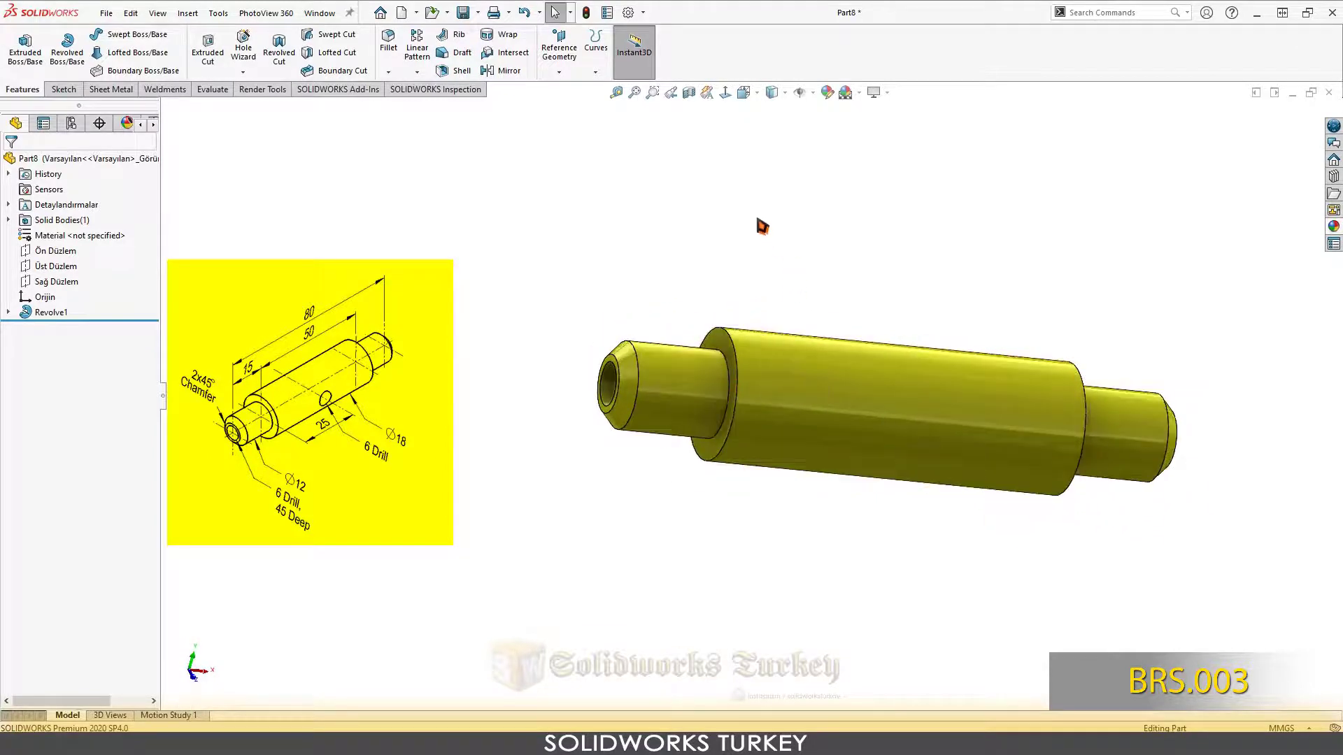
middle_drag(781, 314, 797, 459)
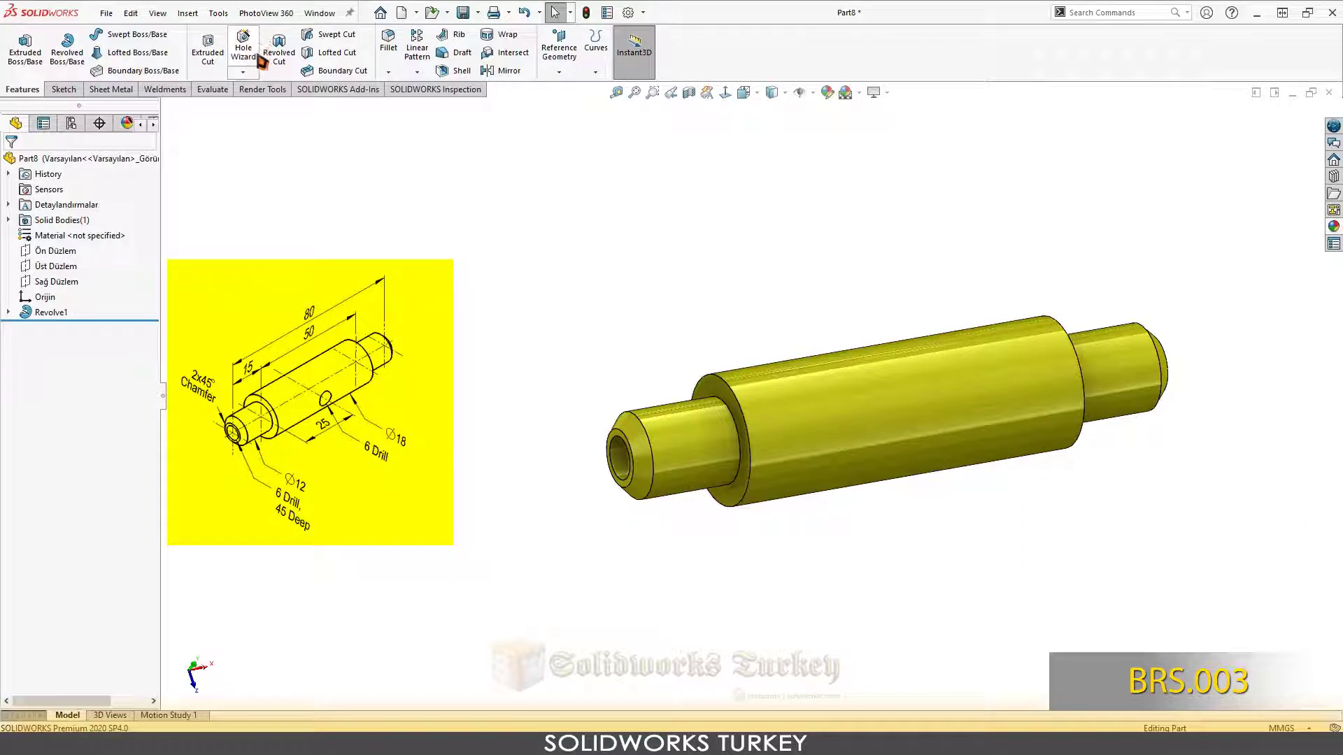
- Set up a Hole Wizard hole: ISO standard, Drill sizes, Ø6.0 diameter
click(258, 59)
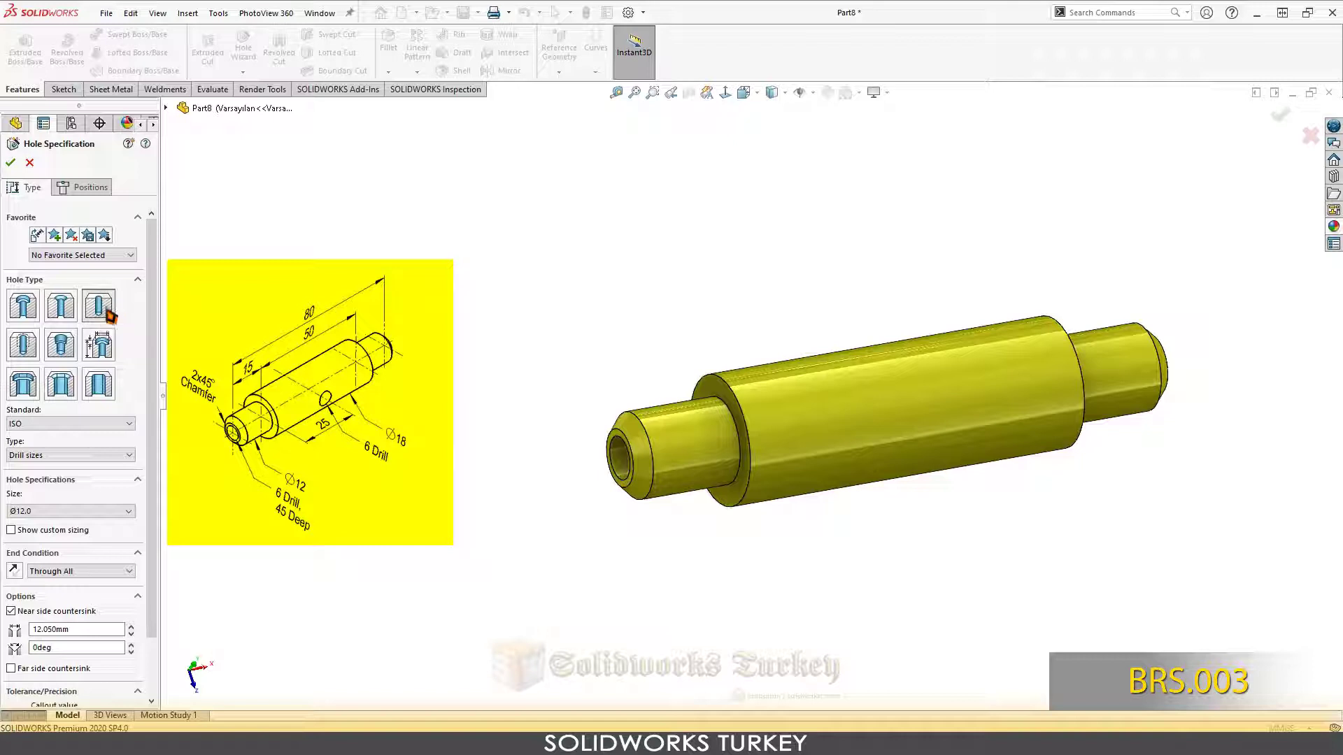
click(112, 424)
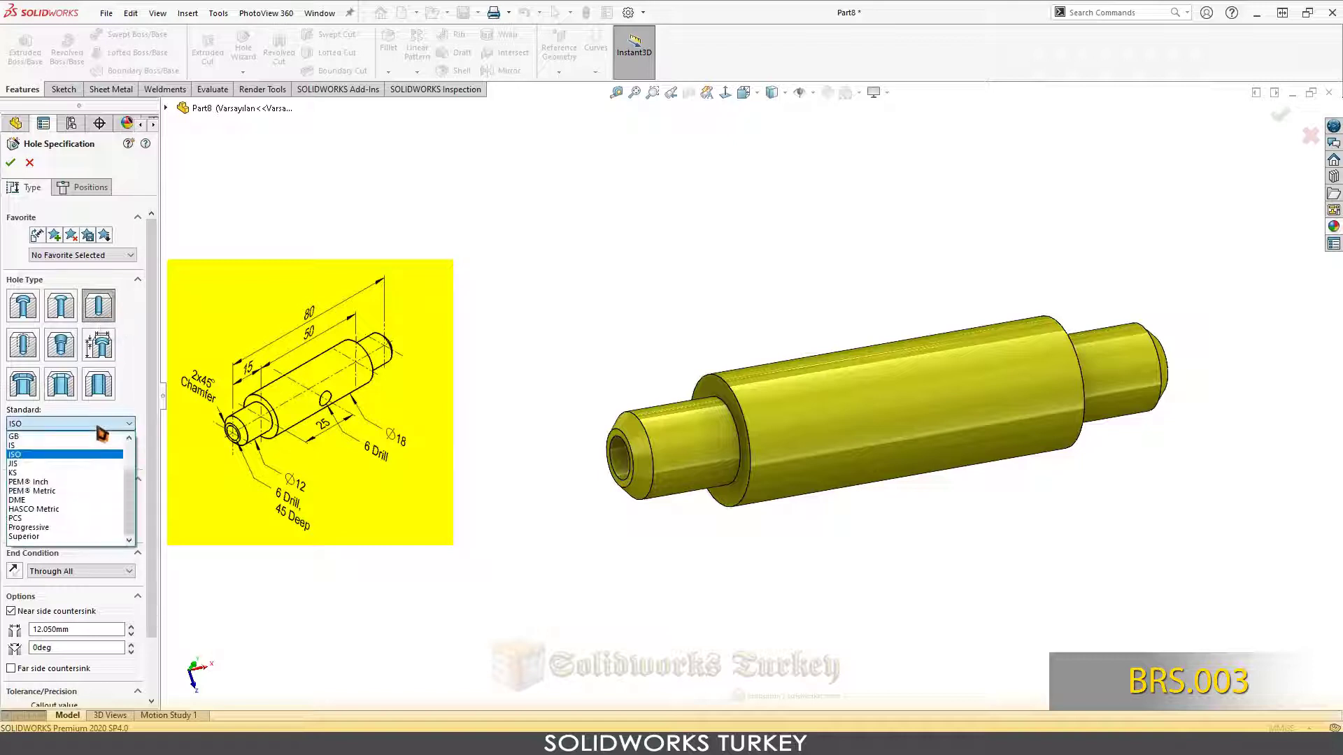
click(51, 456)
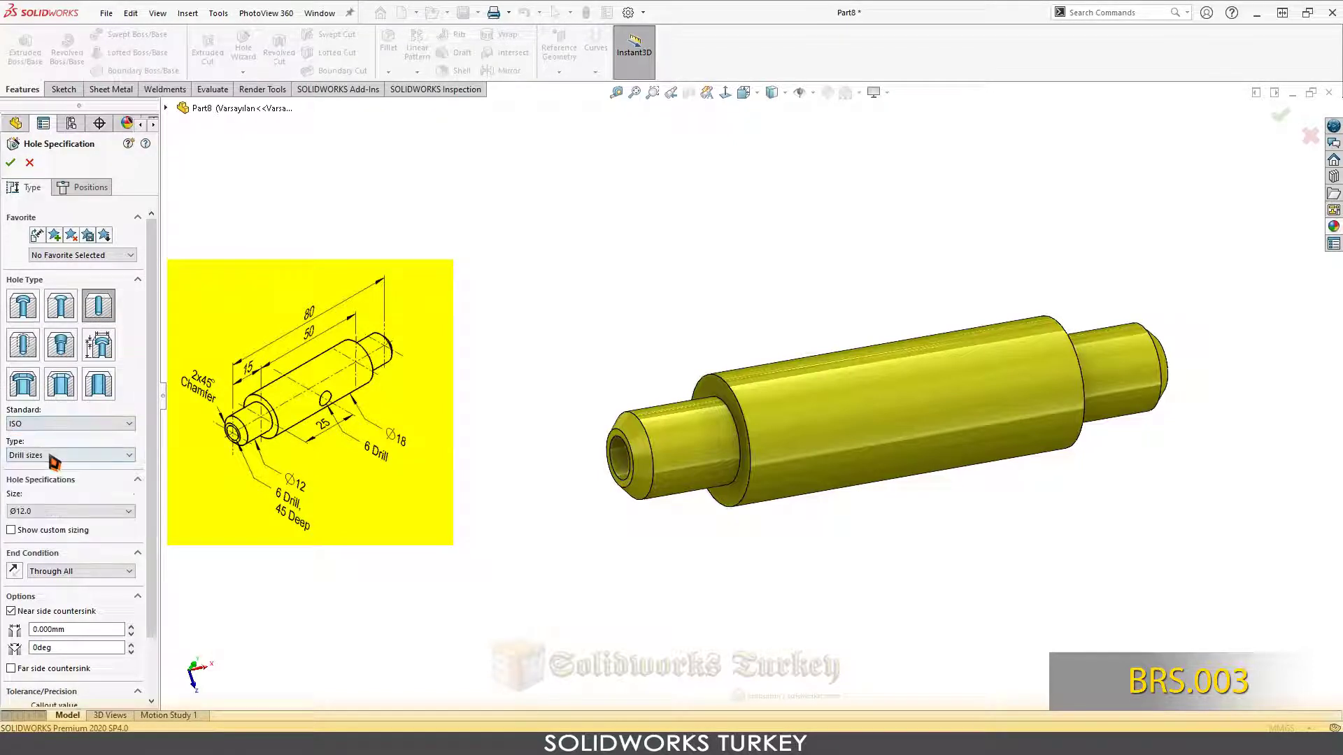
click(60, 456)
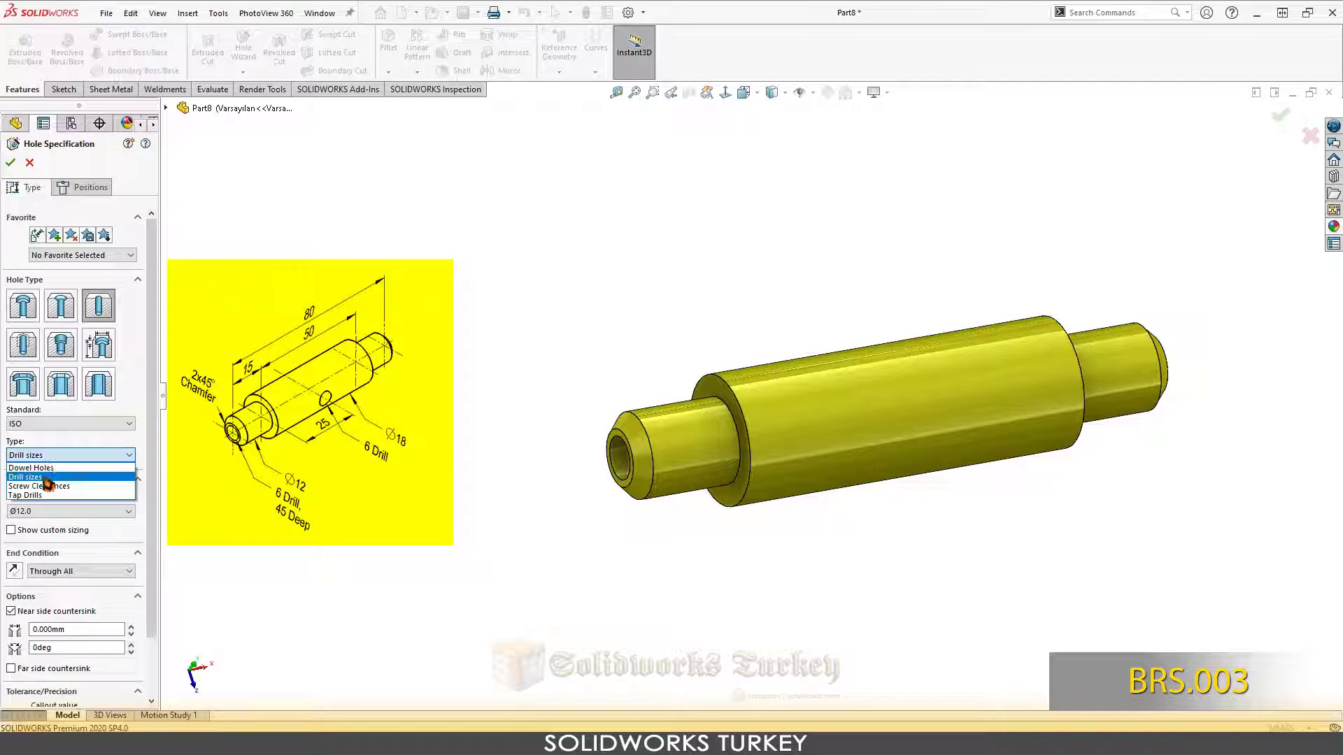
click(54, 465)
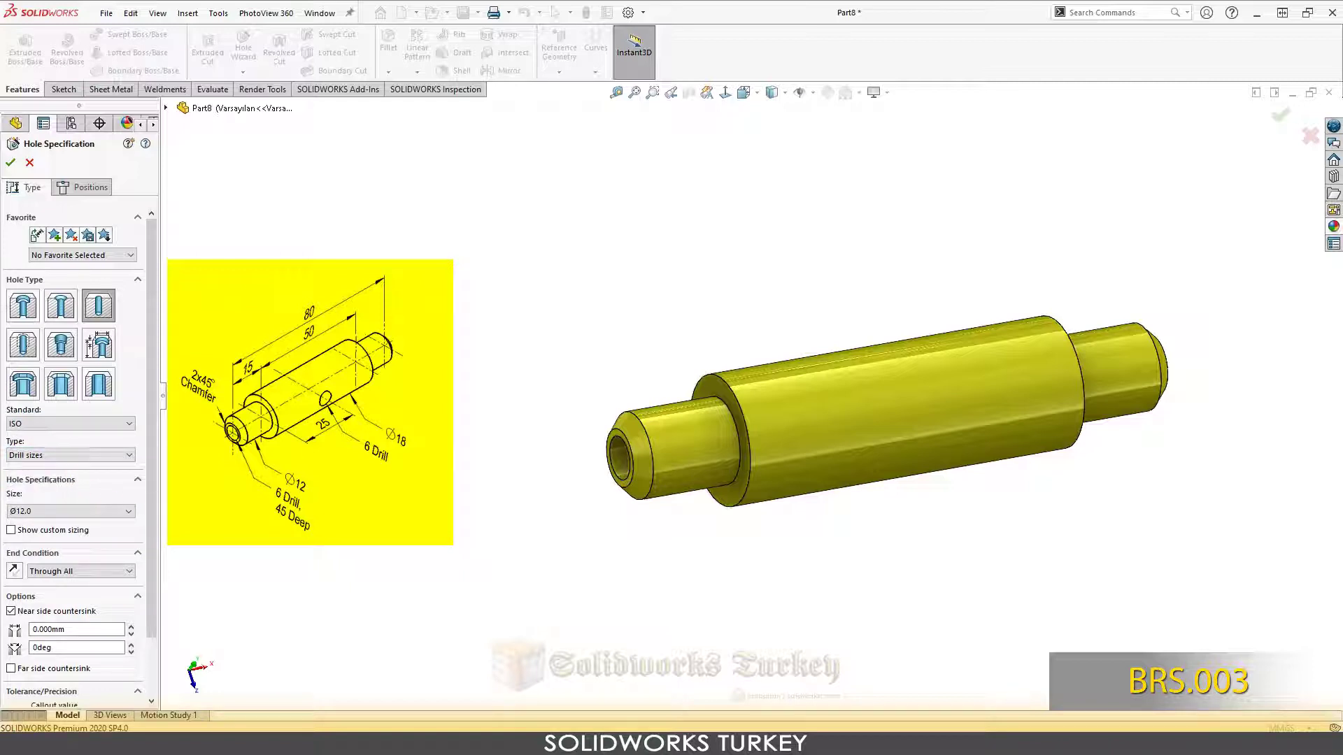
click(74, 513)
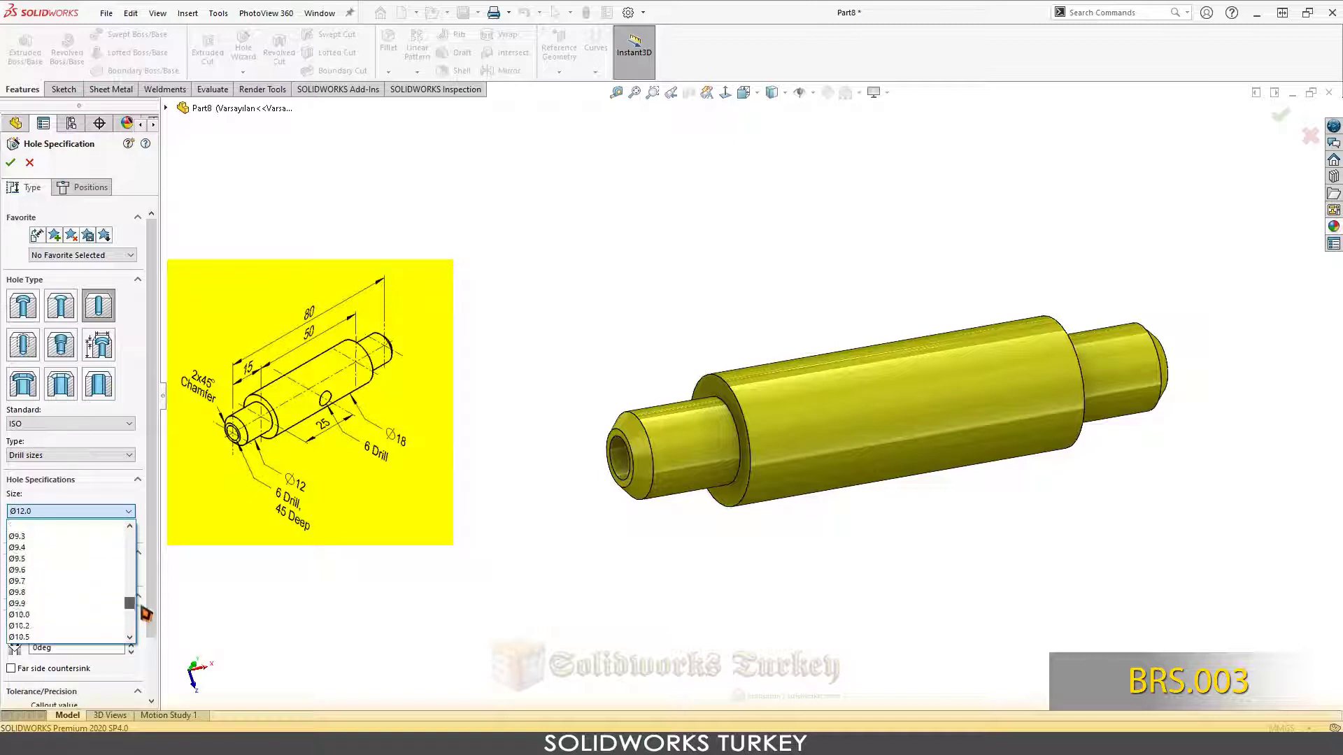
drag(130, 610, 130, 585)
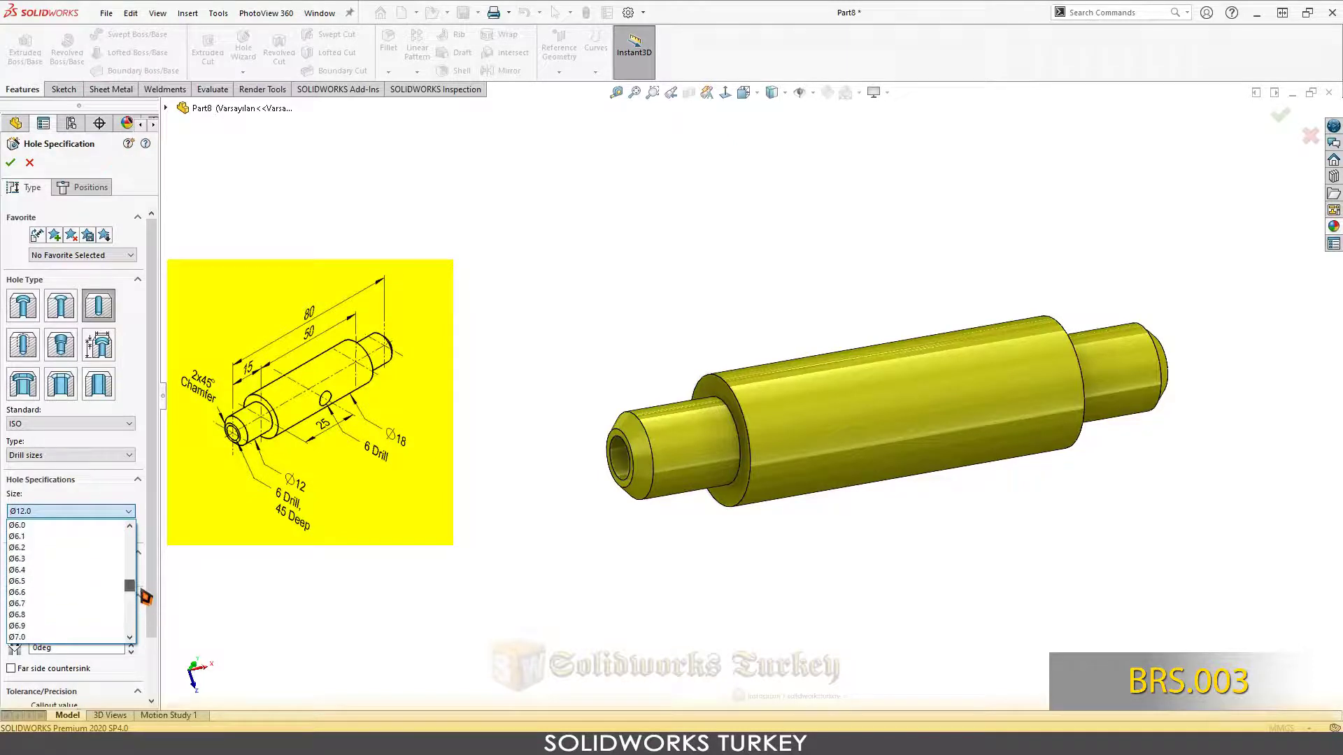
click(63, 528)
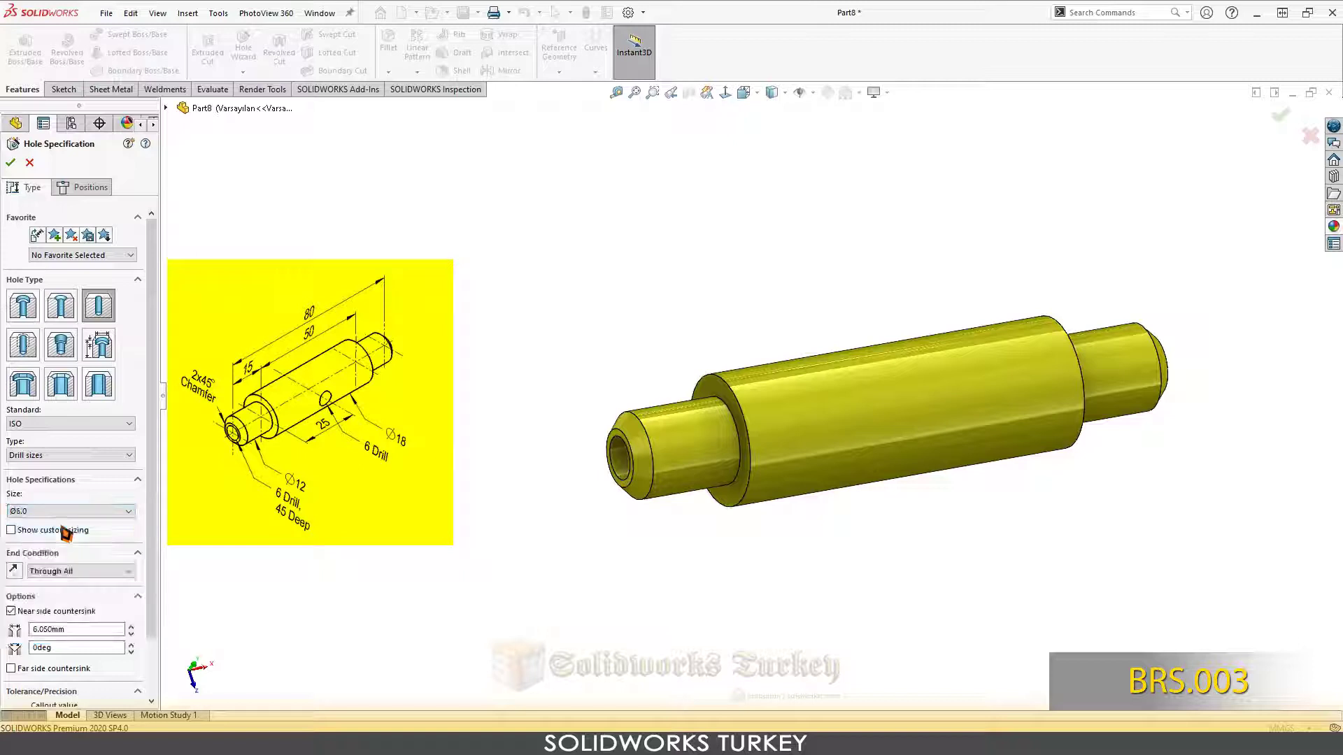
- Position the hole with a 3D sketch point on the large cylinder and finish it
click(87, 196)
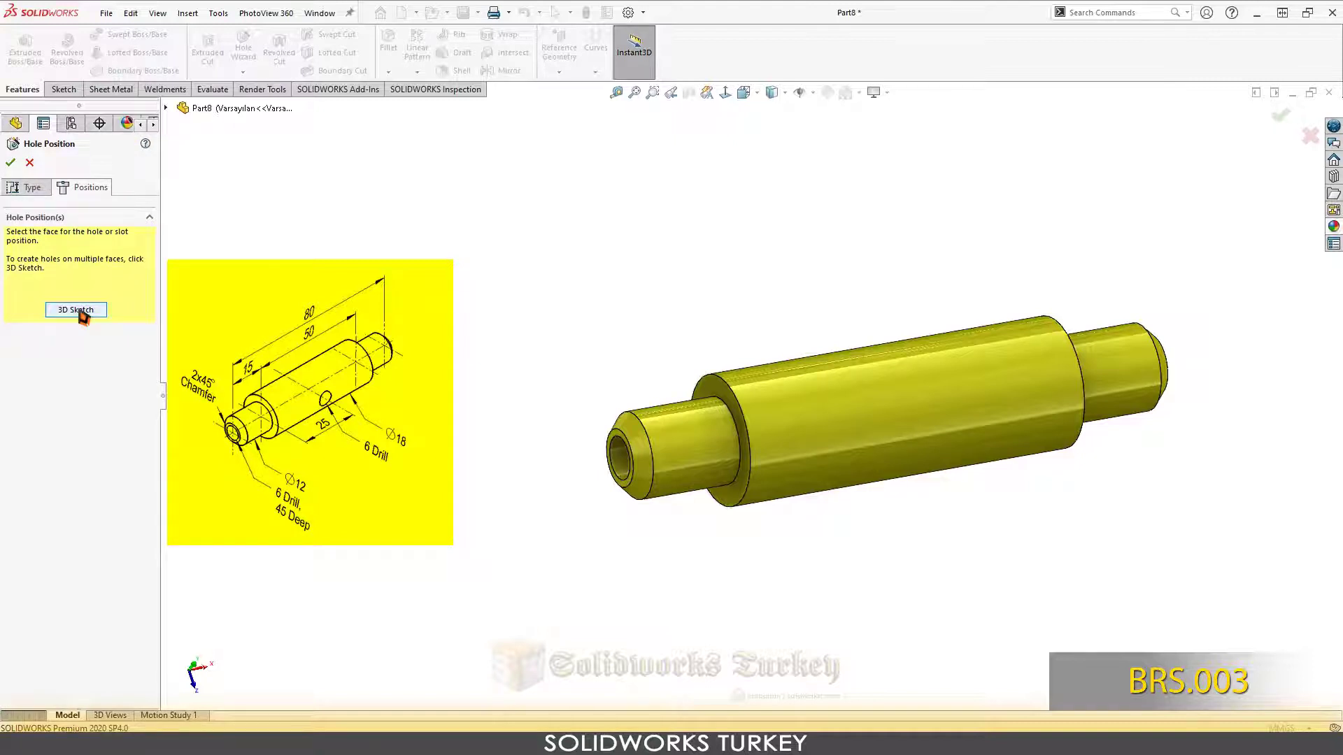
click(80, 313)
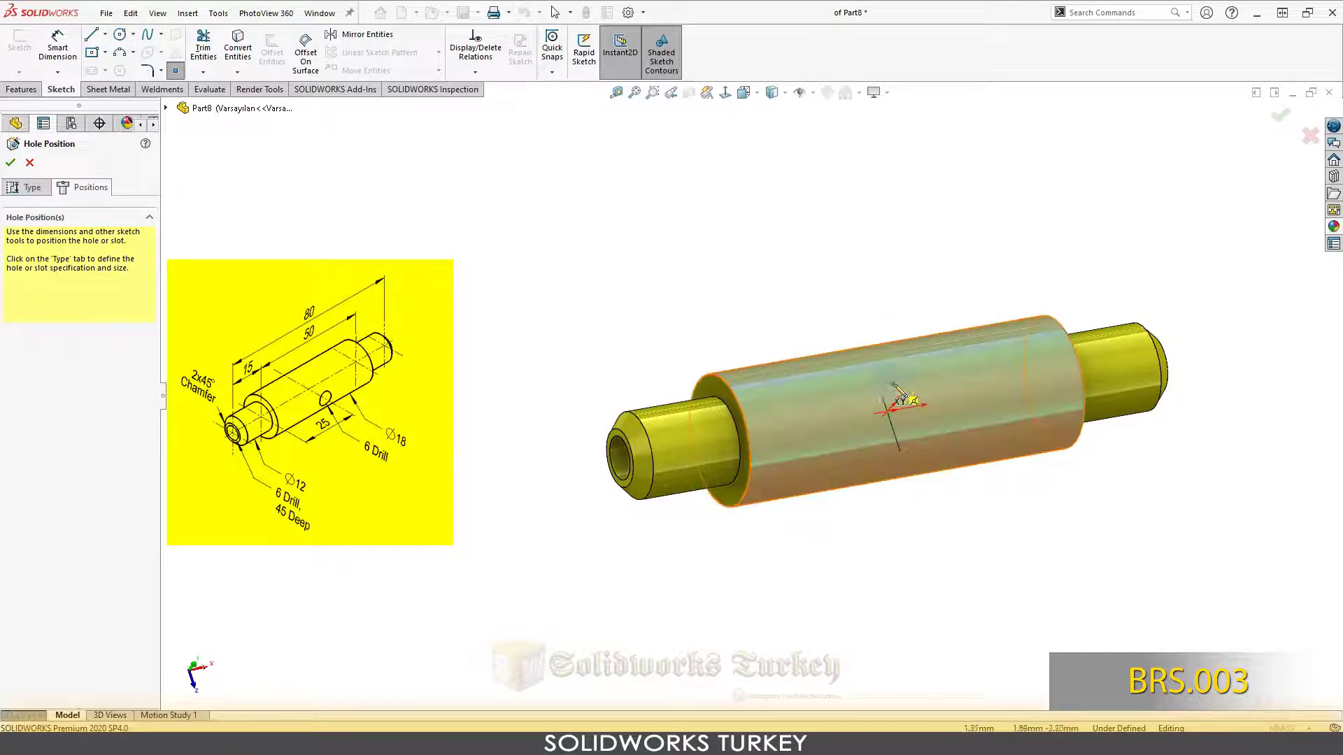
click(898, 390)
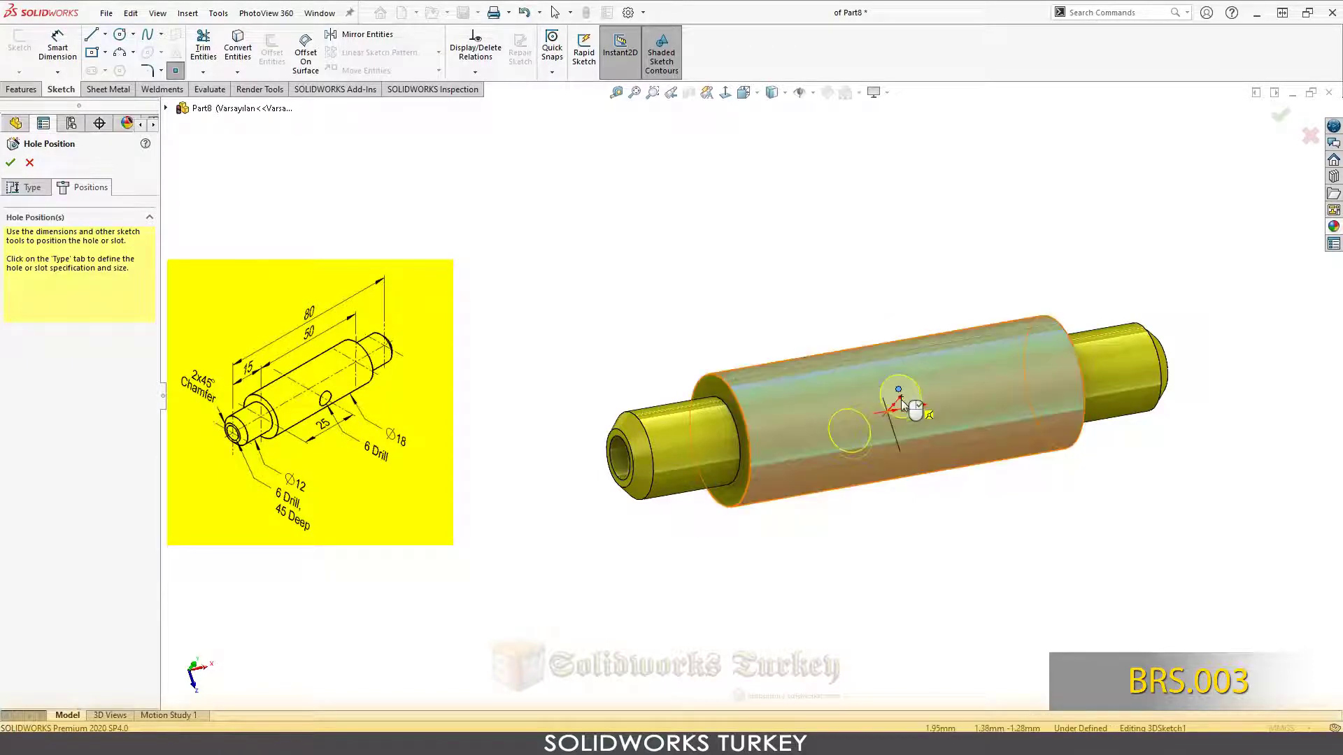
click(11, 162)
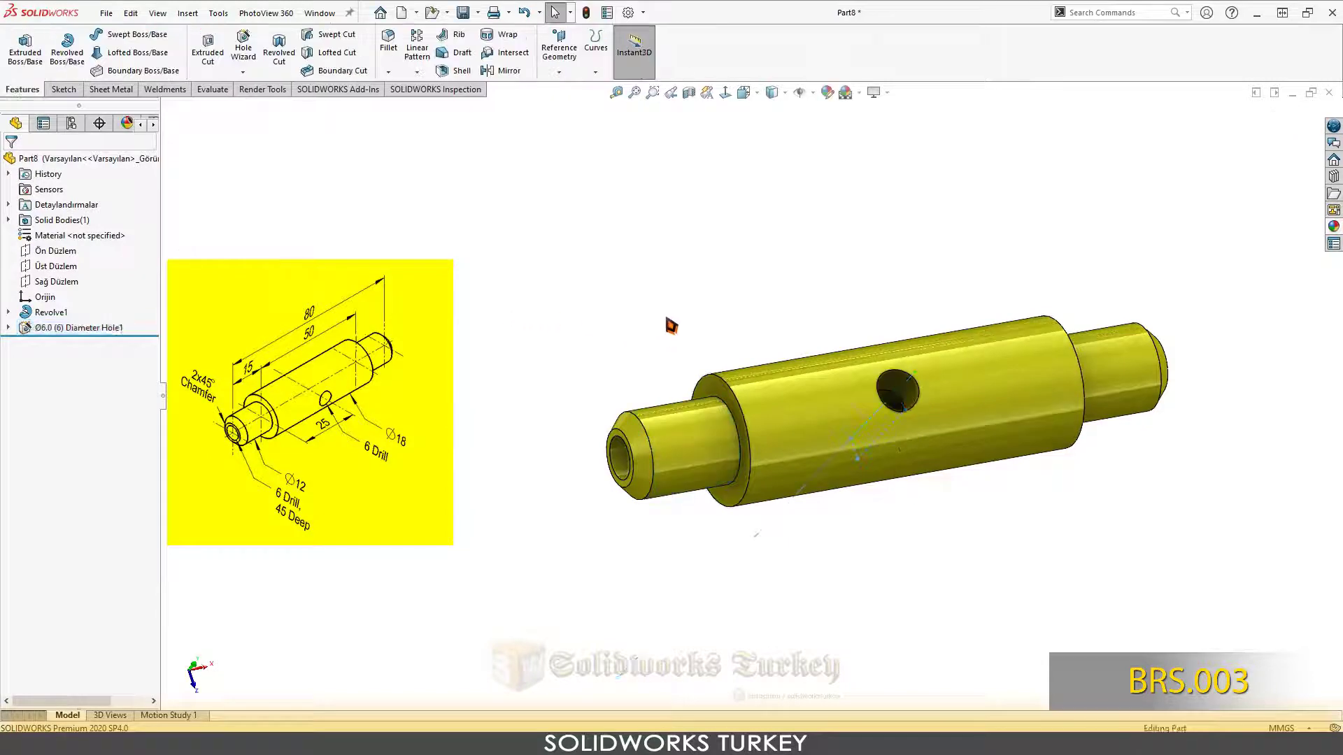
- Start editing the hole's 3D placement sketch
mouse_move(741, 381)
middle_down()
mouse_move(775, 460)
mouse_move(738, 486)
mouse_move(921, 486)
mouse_move(920, 456)
mouse_move(561, 341)
middle_up()
click(920, 456)
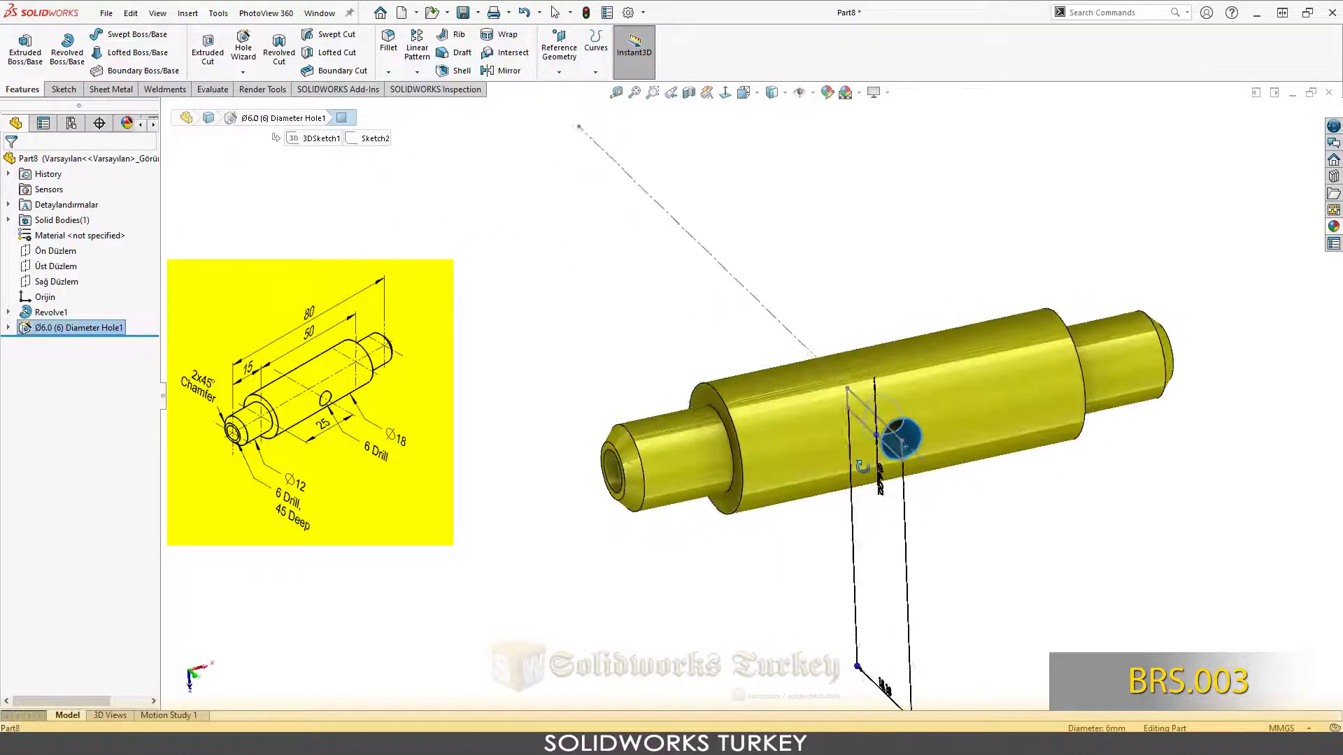
key(Escape)
click(9, 328)
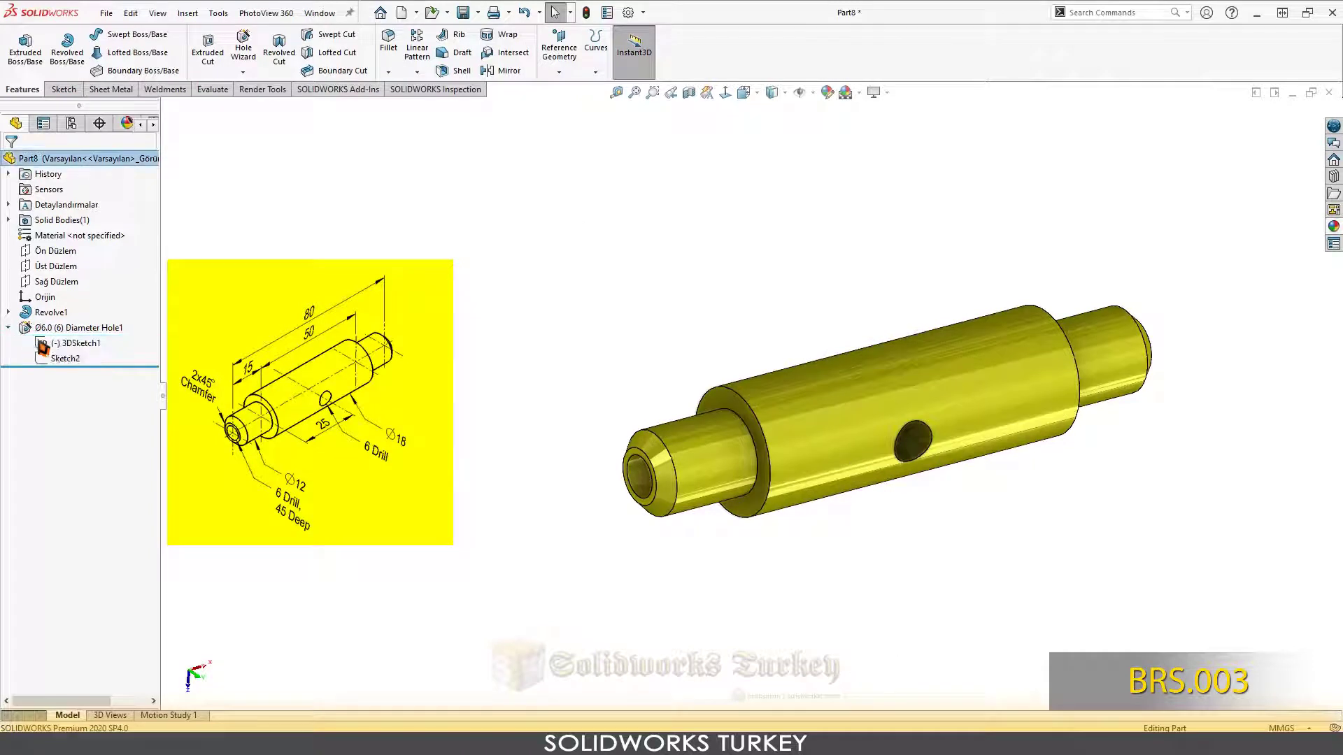
click(62, 348)
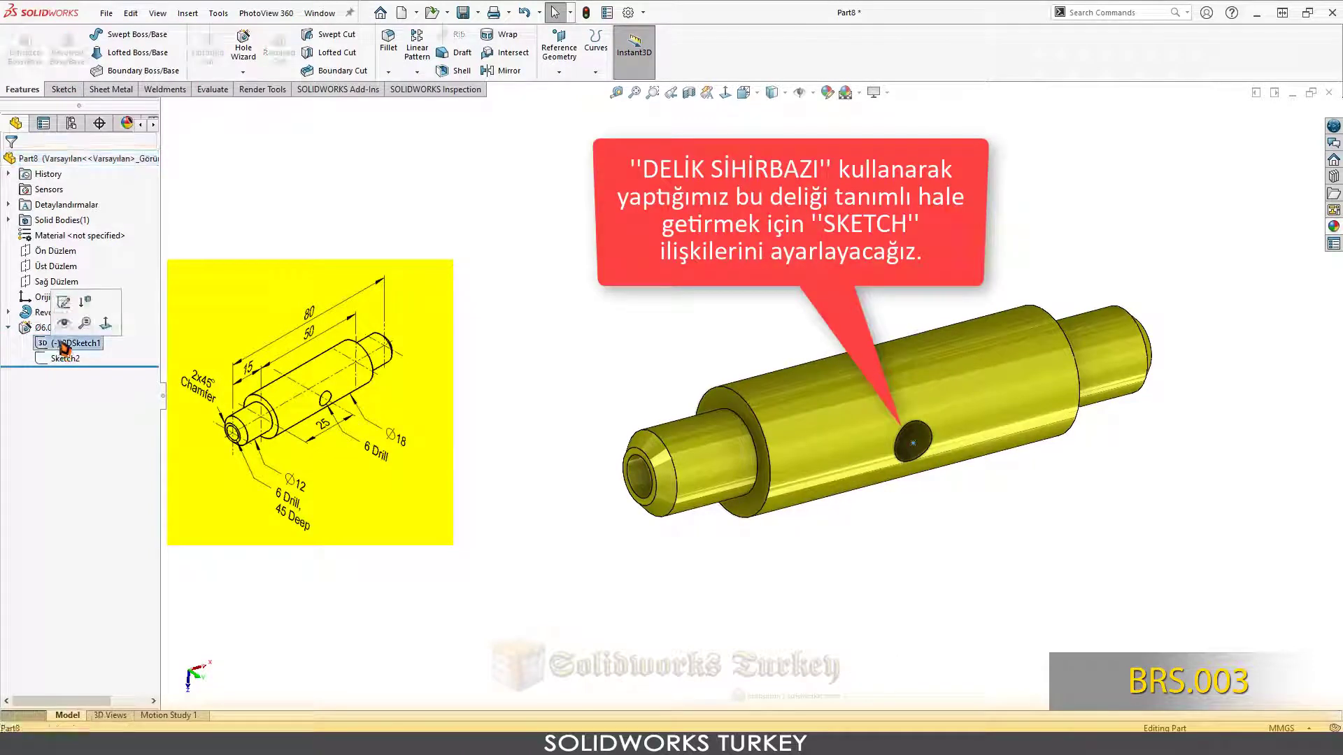
click(68, 303)
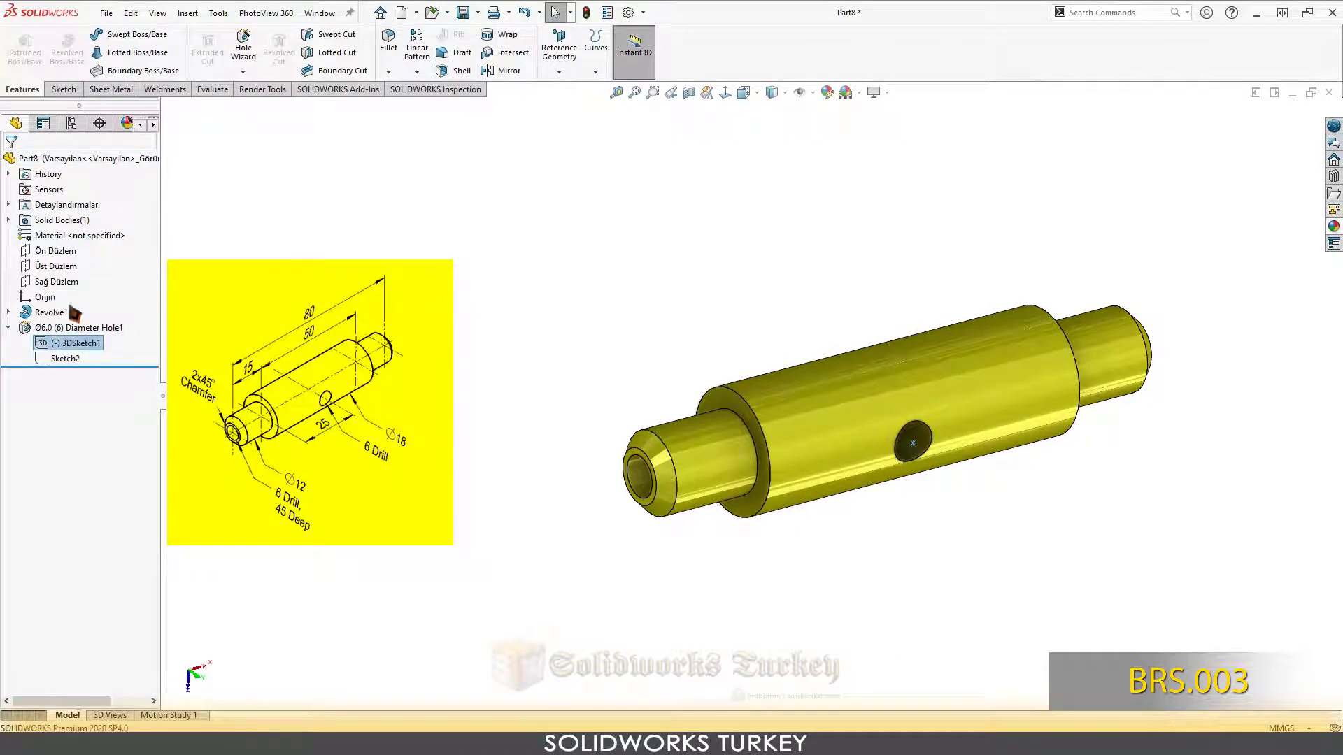
middle_drag(628, 369, 603, 393)
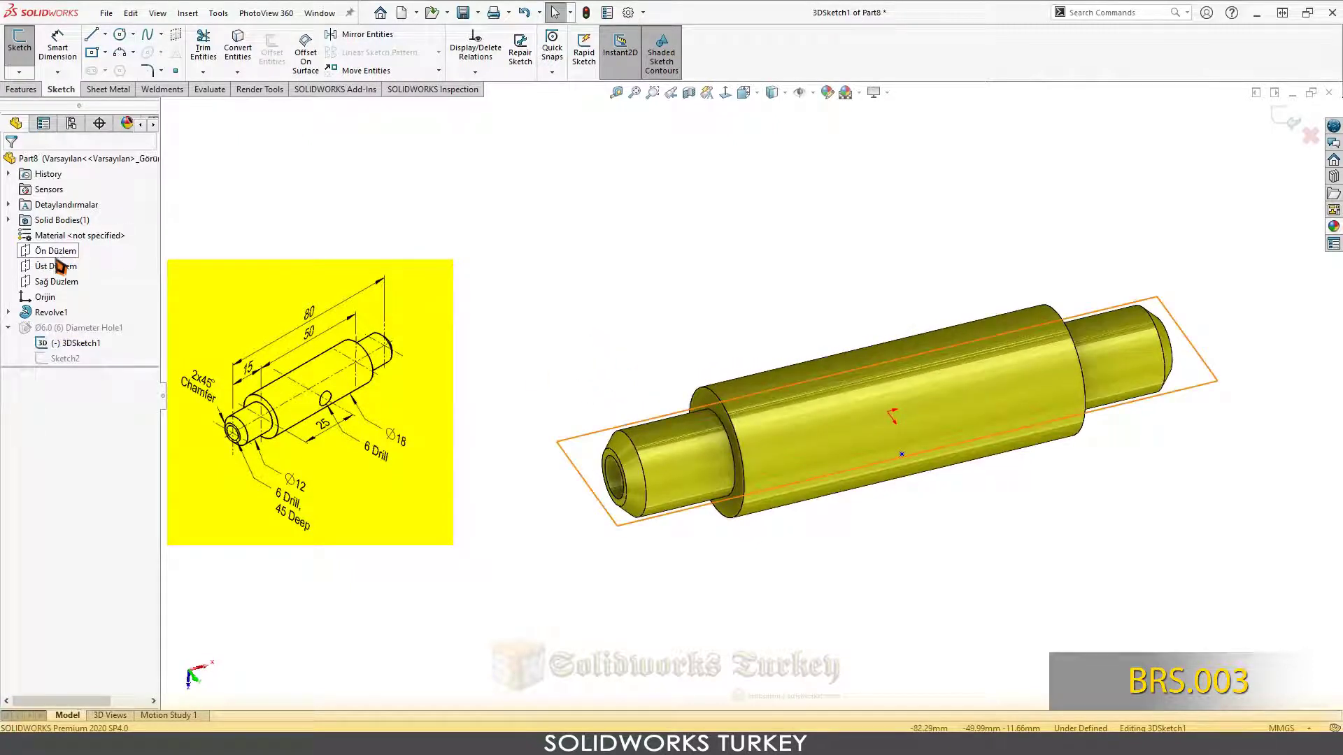
- Constrain the hole's sketch point On Plane with Sağ Düzlem (right plane)
click(63, 283)
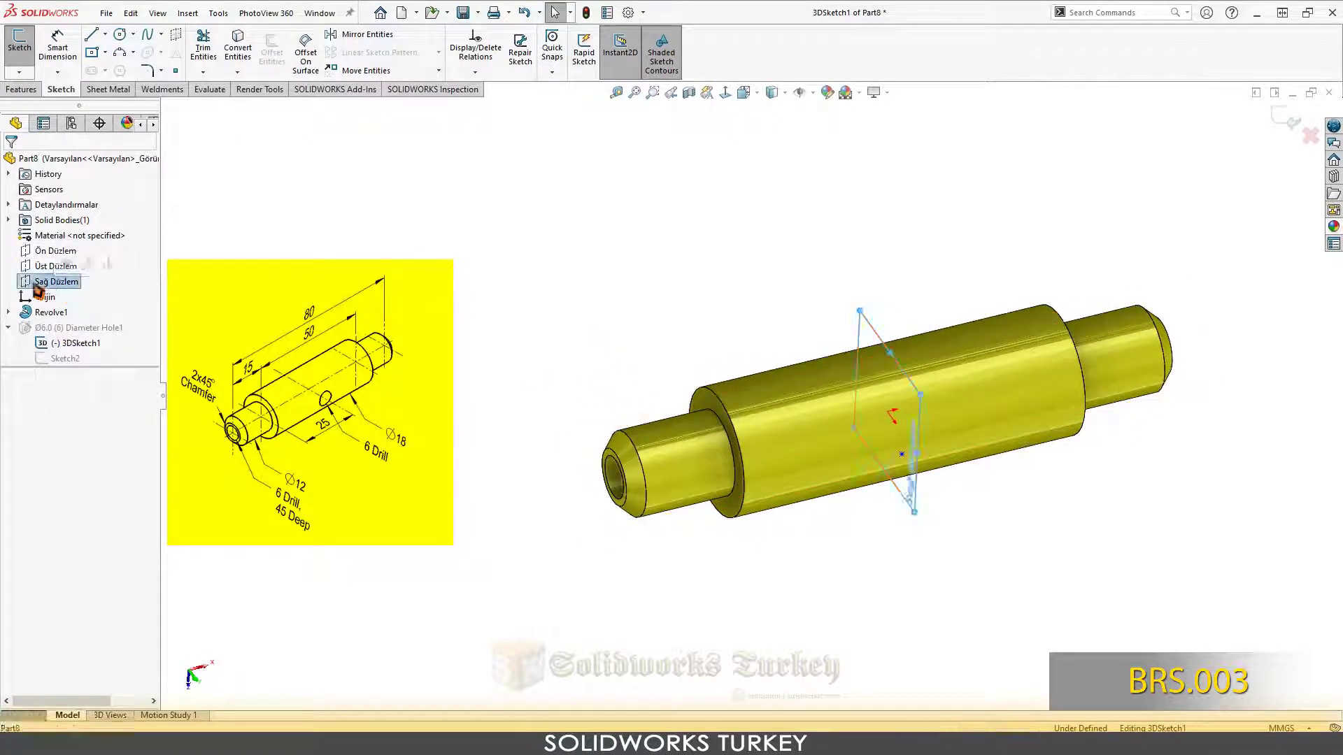
scroll(913, 473, down, 2)
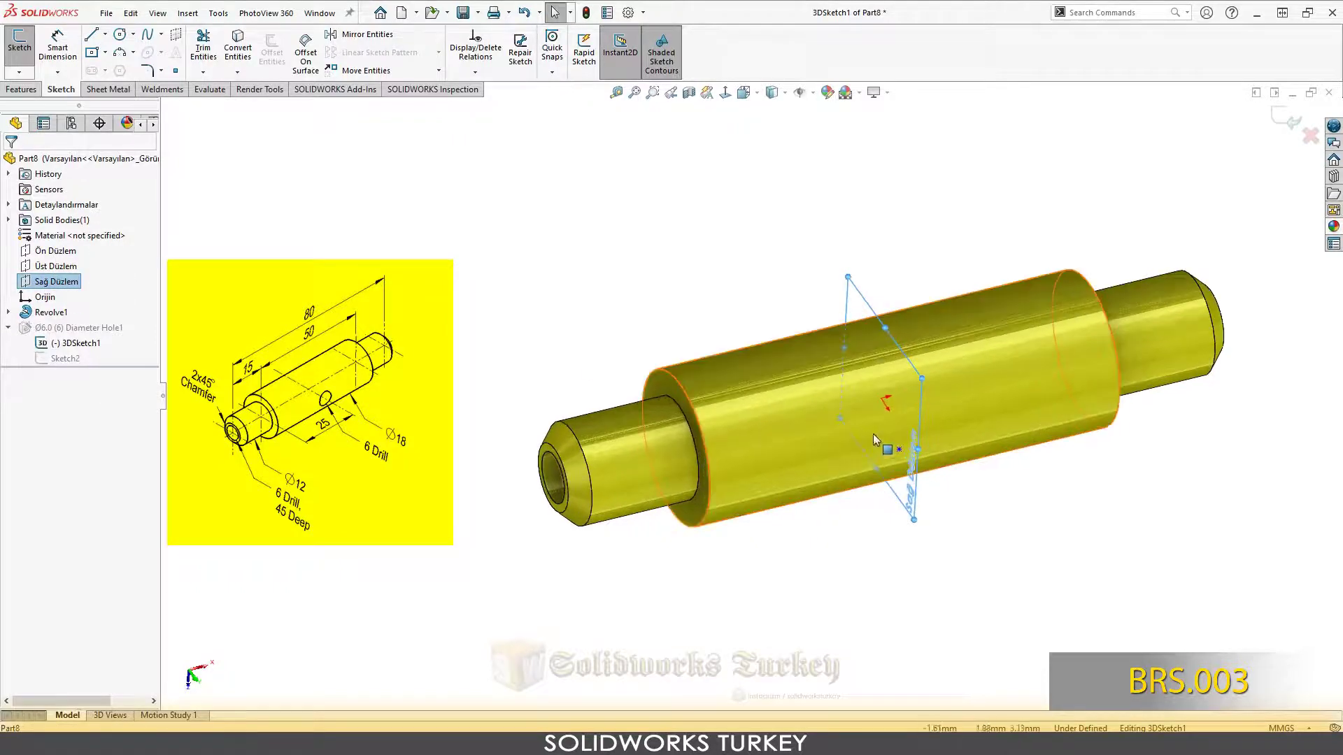
scroll(874, 439, down, 4)
scroll(888, 445, up, 1)
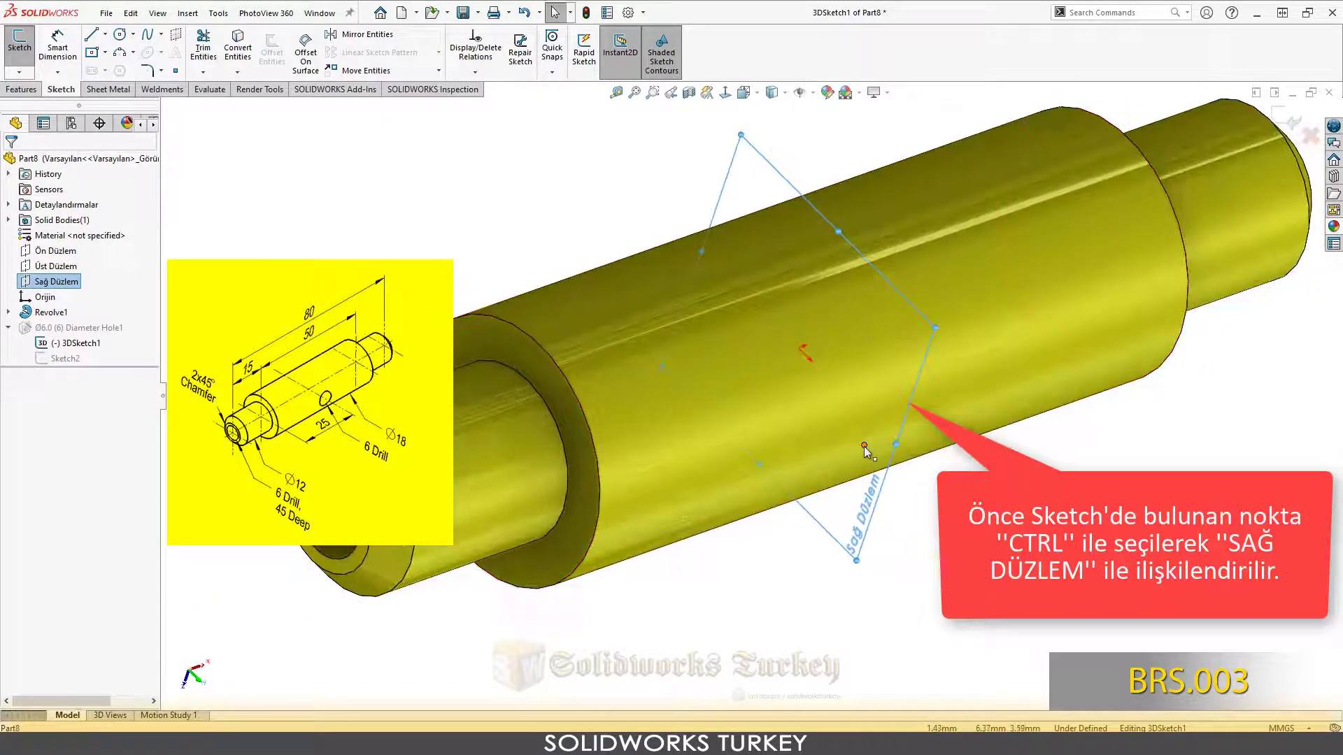
ctrl+click(864, 447)
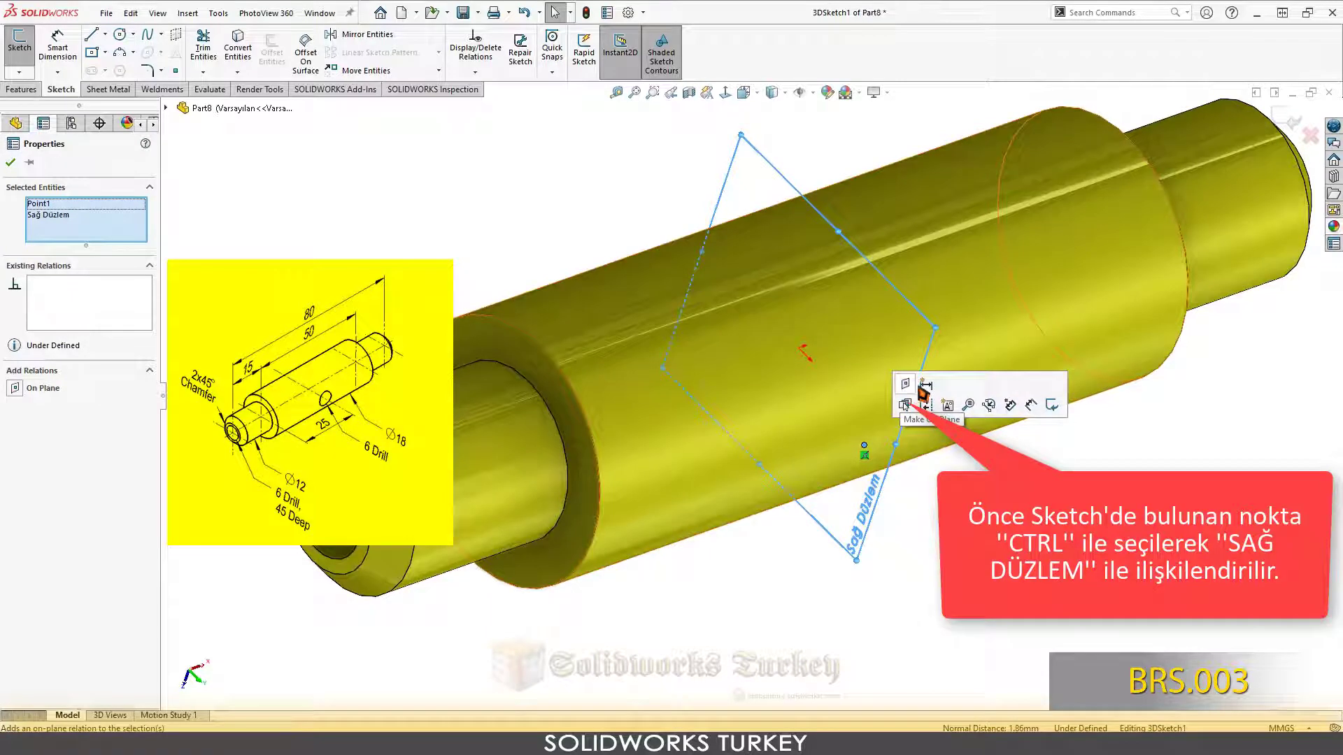
click(904, 406)
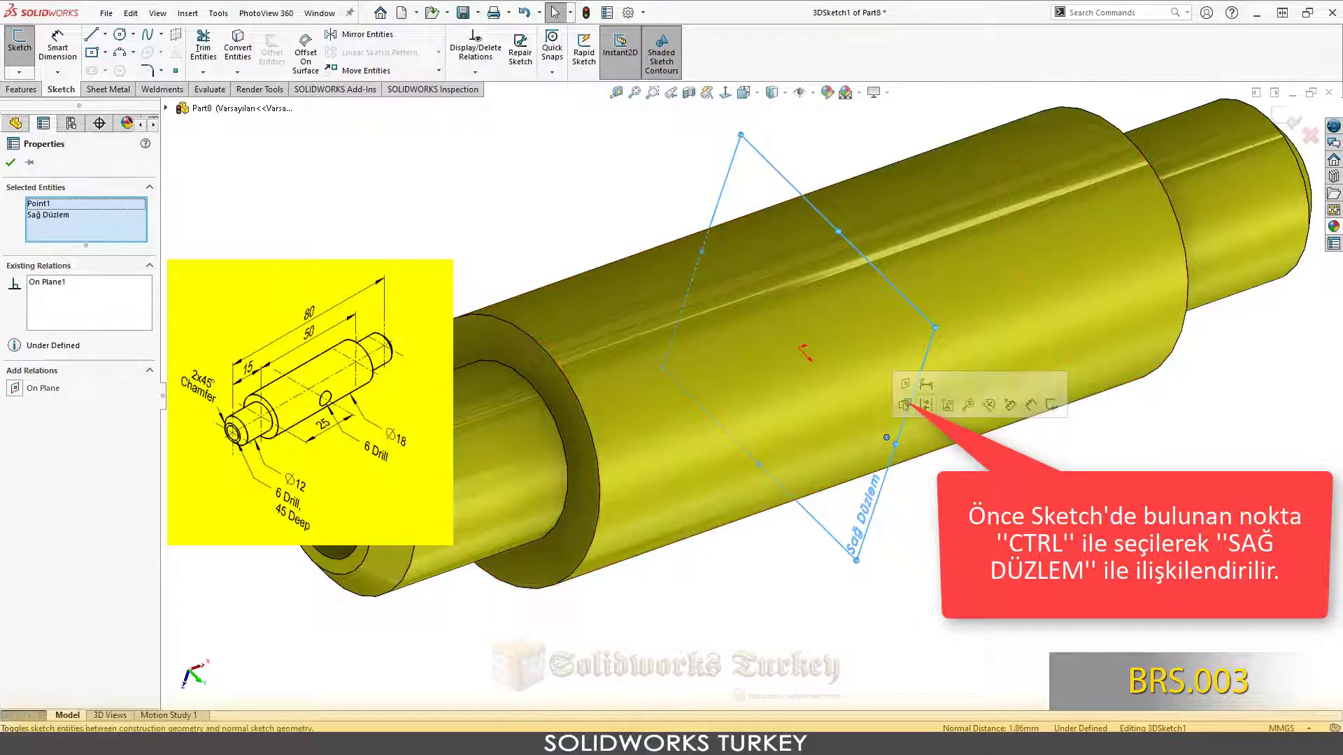
mouse_move(904, 409)
middle_down()
mouse_move(842, 449)
mouse_move(725, 418)
middle_up()
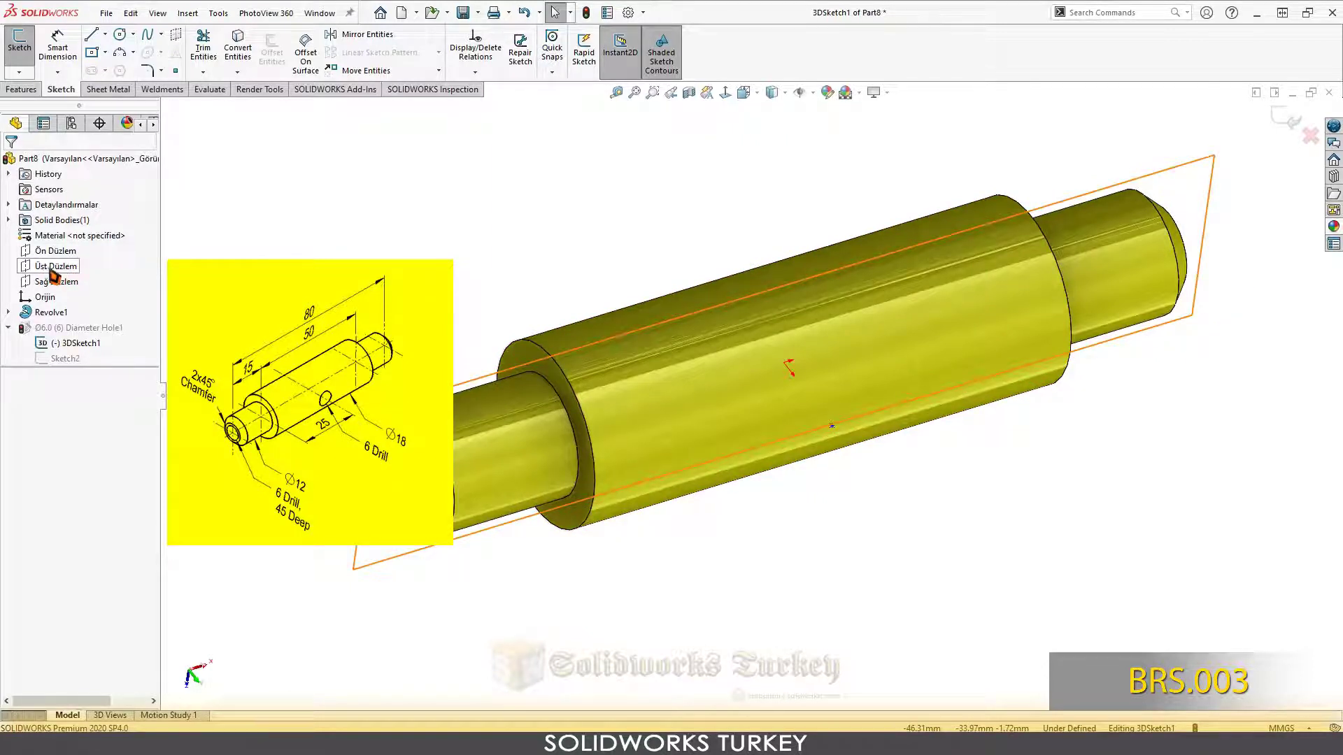
- Constrain the hole's sketch point On Plane with Üst Düzlem (top plane)
click(50, 270)
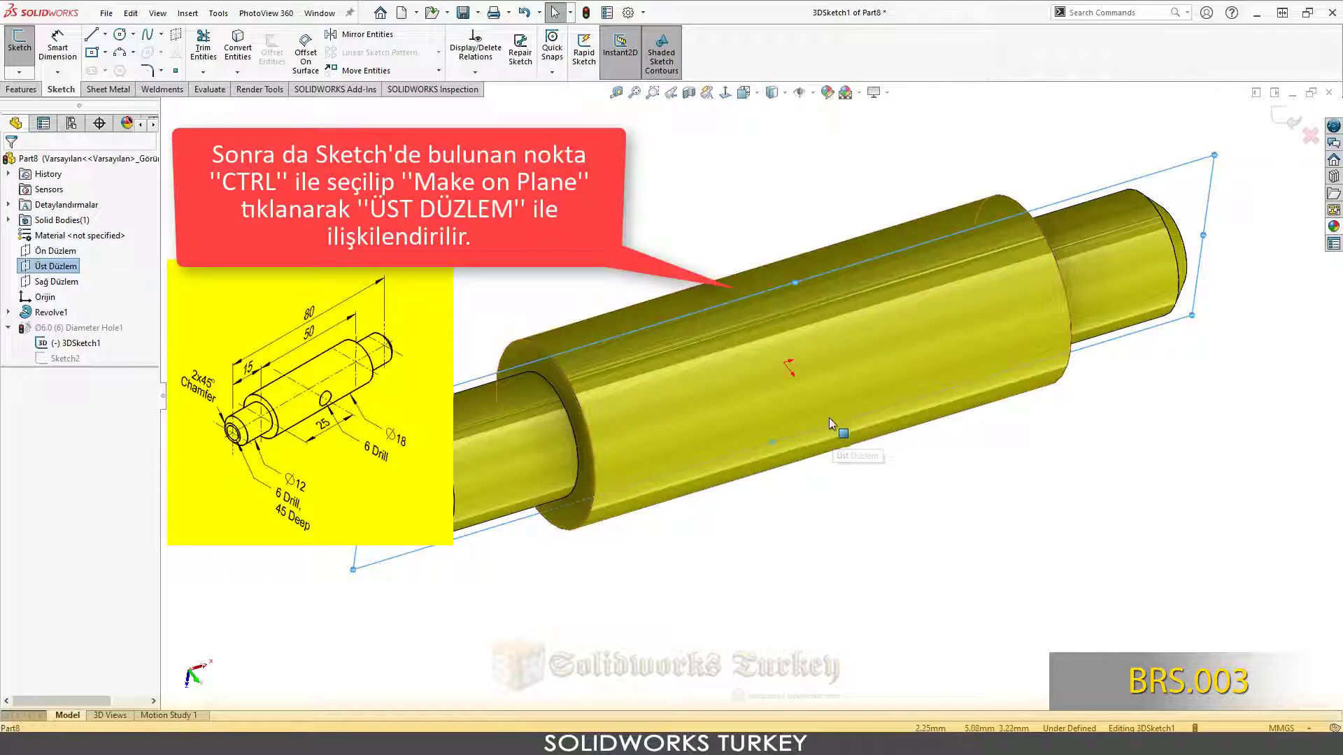
scroll(831, 422, down, 1)
scroll(831, 422, down, 2)
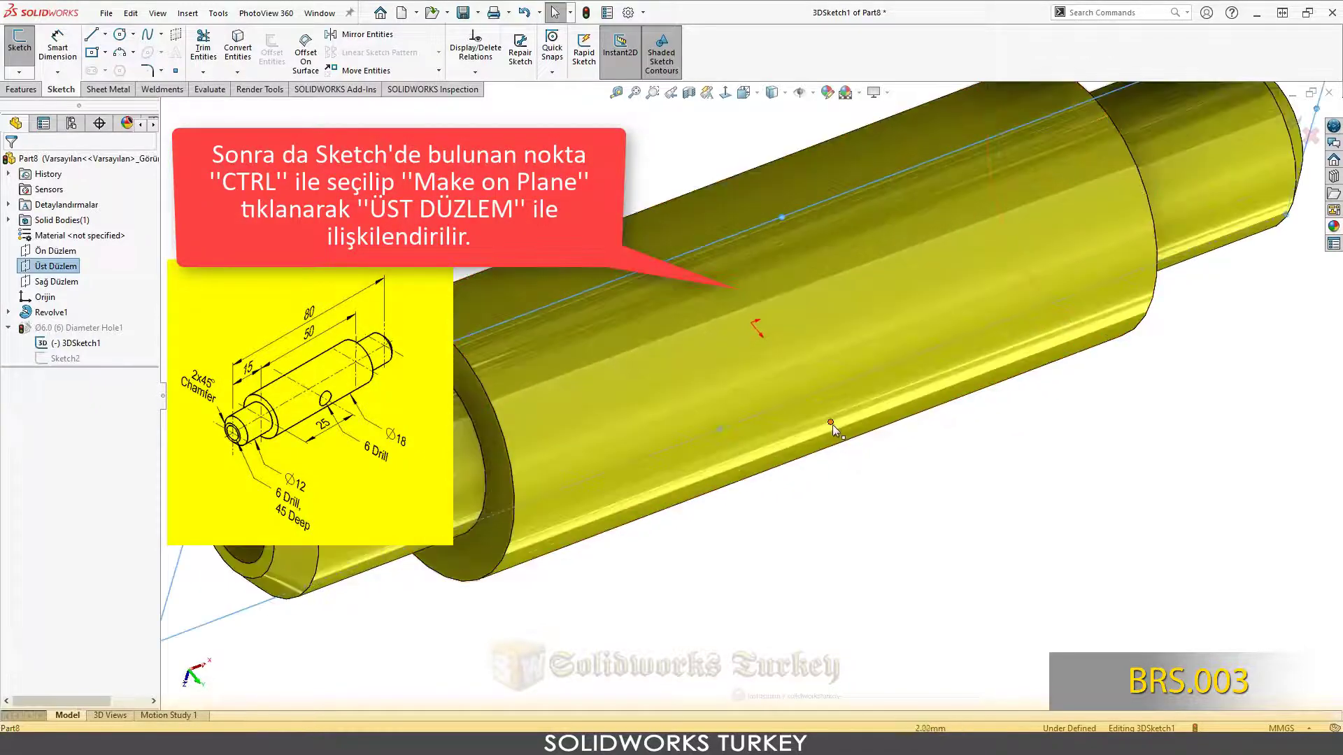
ctrl+click(831, 422)
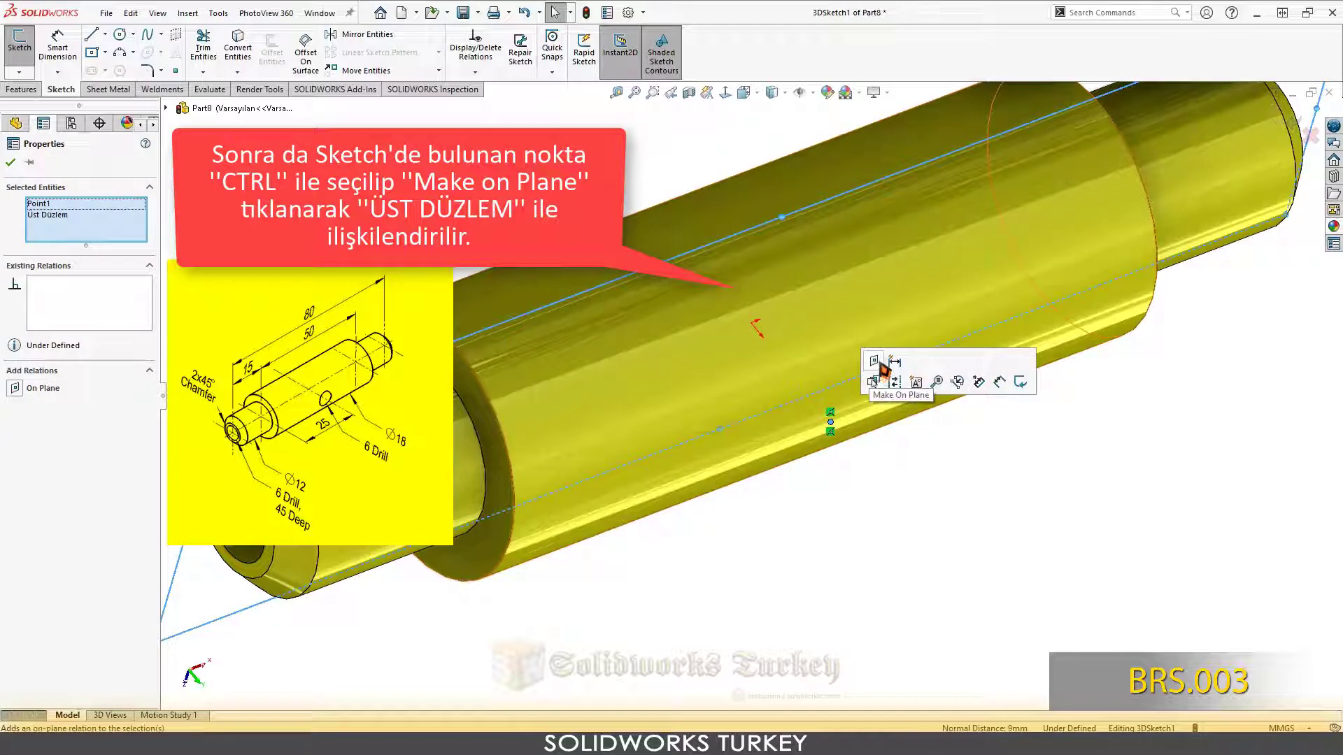
click(884, 371)
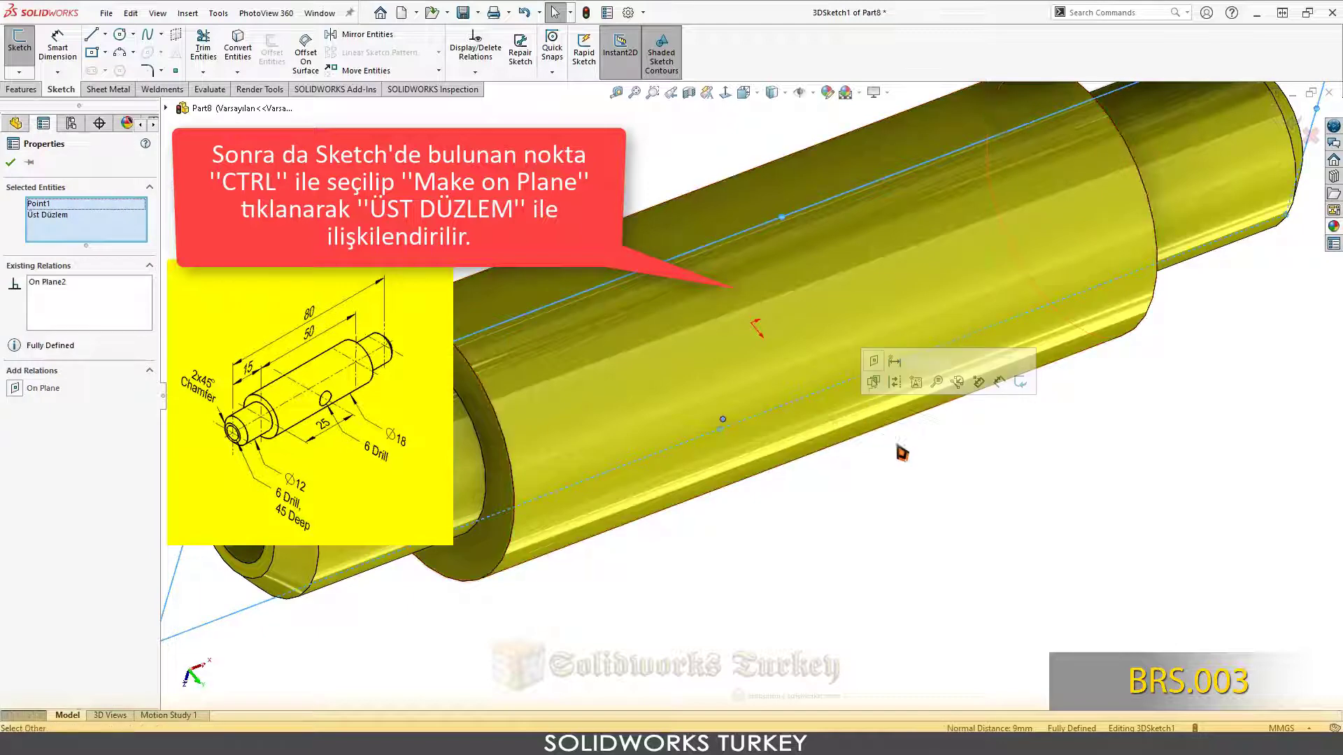
scroll(815, 459, up, 3)
mouse_move(816, 459)
middle_down()
mouse_move(678, 311)
mouse_move(639, 221)
mouse_move(704, 231)
mouse_move(876, 327)
middle_up()
- Rebuild the drilled hole and show the shaft in a trimetric view
key(ctrl+b)
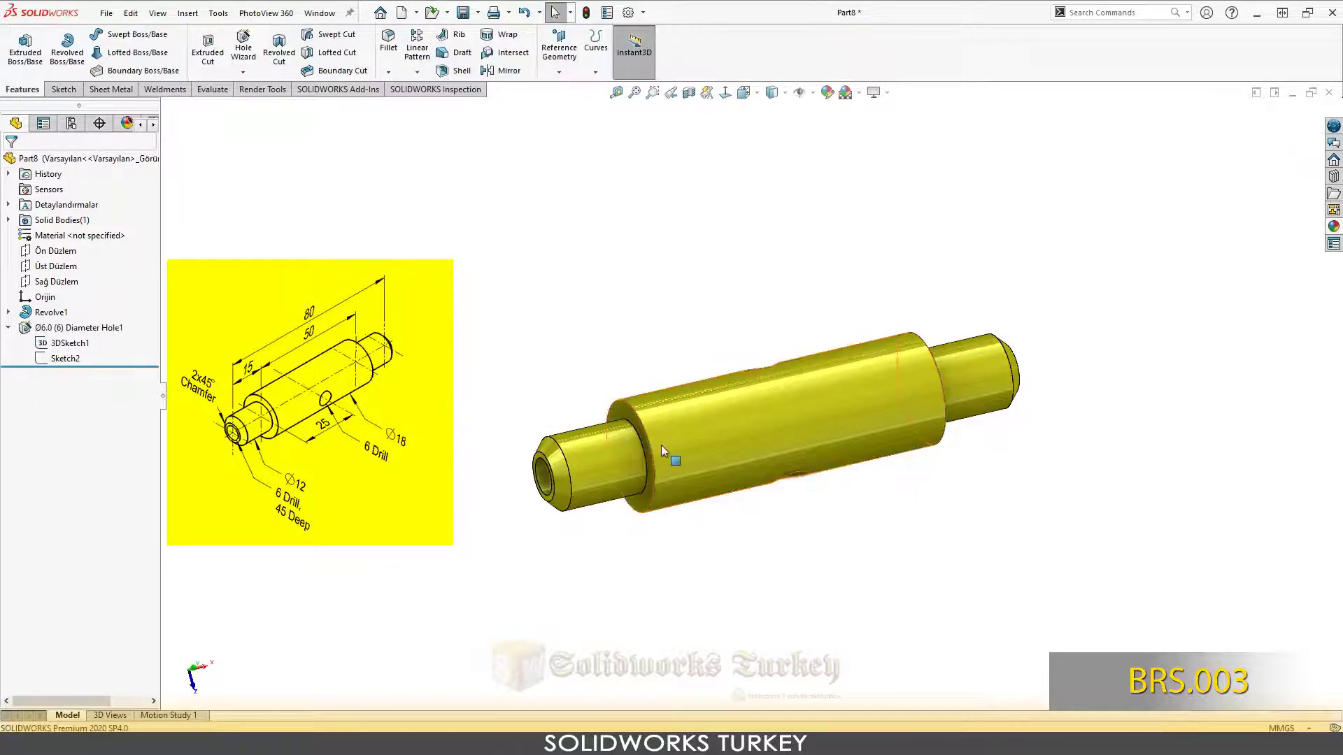
middle_drag(672, 458, 656, 185)
scroll(815, 458, up, 2)
middle_drag(814, 458, 868, 412)
key(ctrl+7)
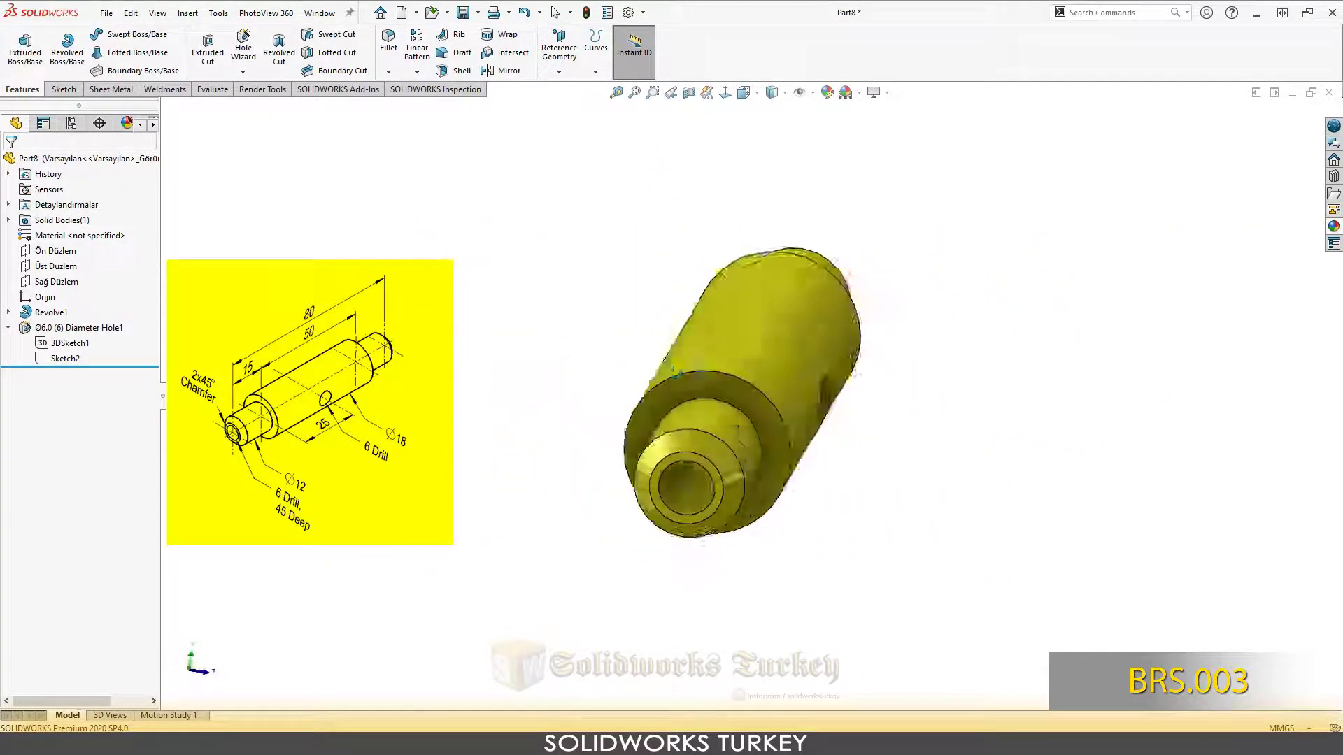
click(747, 97)
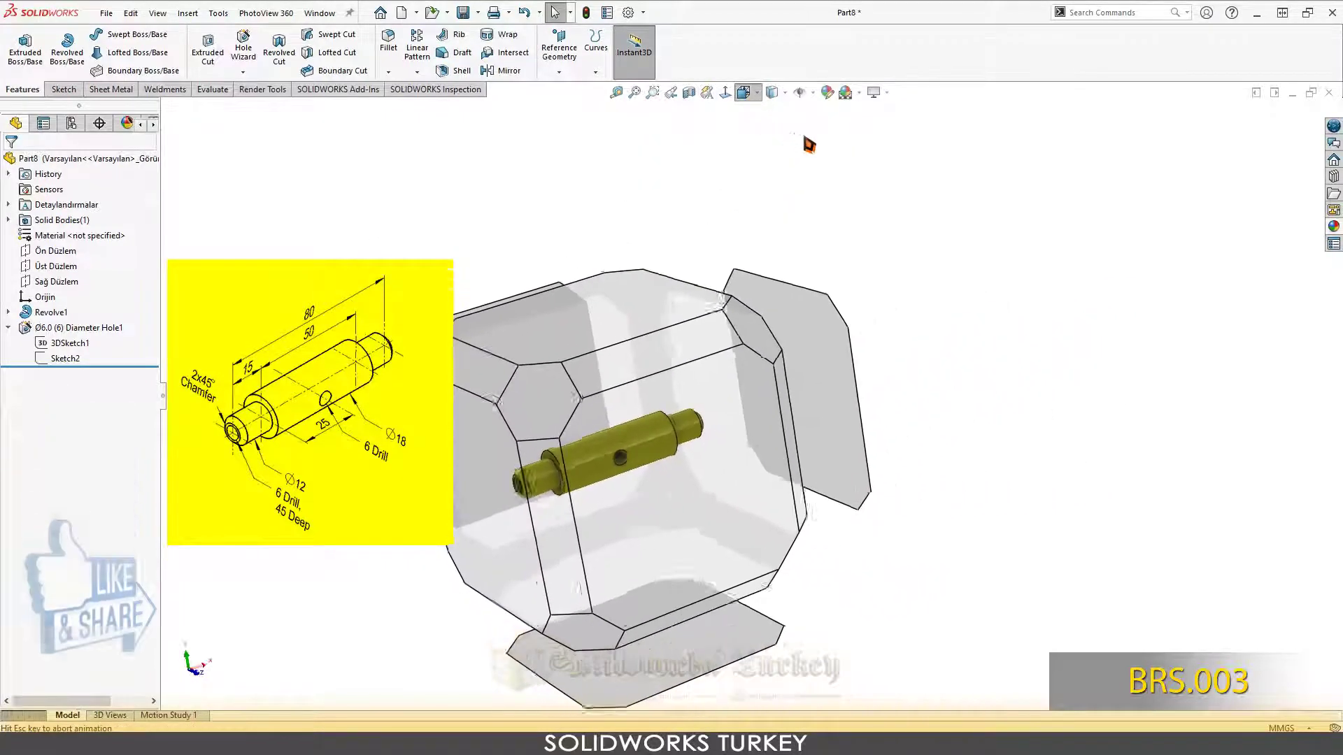
click(831, 171)
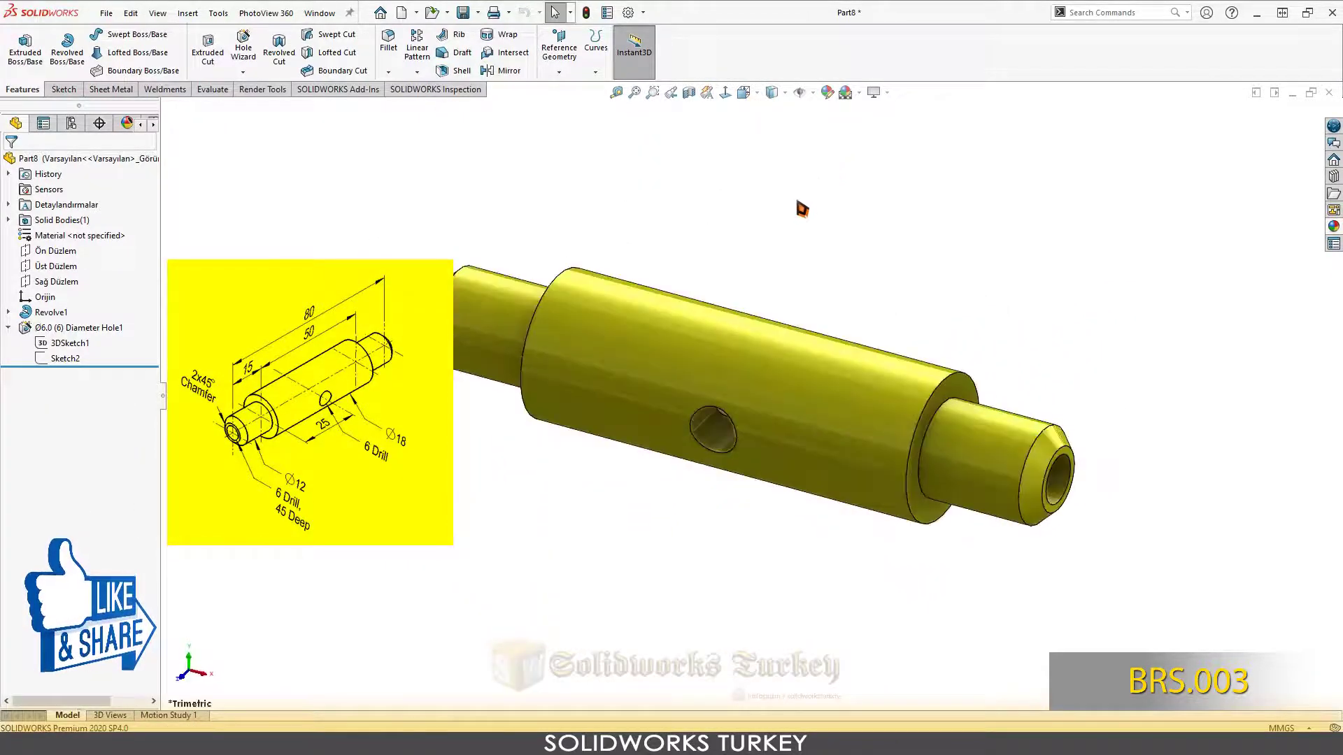
key(shift+c)
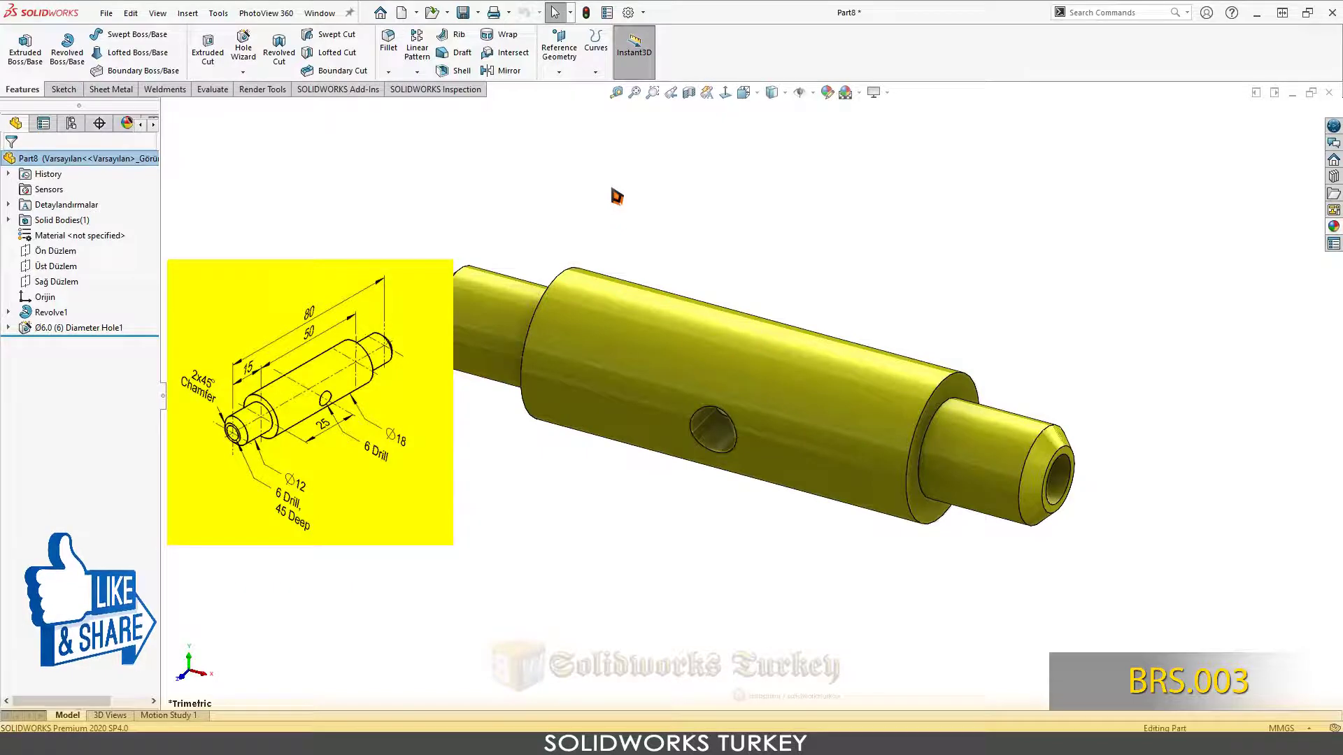
- Save the part as BRS.003.SLDPRT in the Belt Roller Support folder
key(ctrl+s)
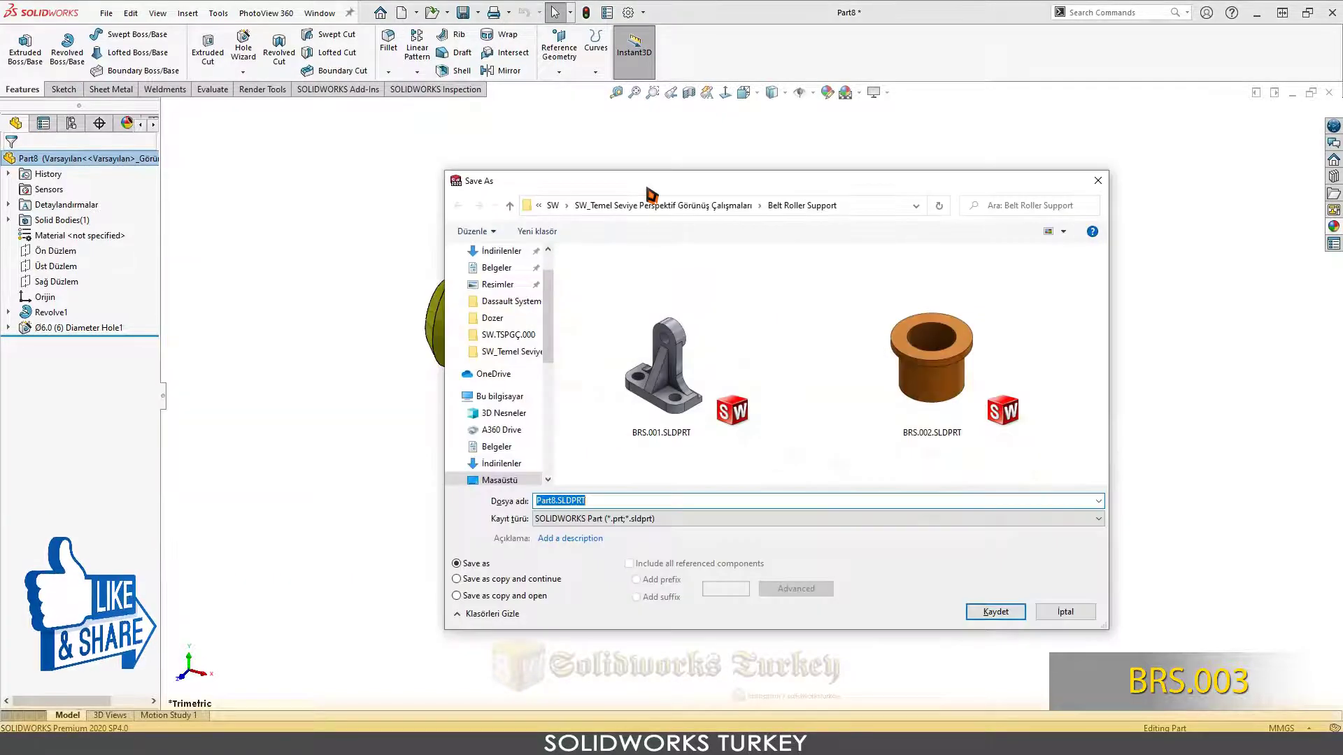
click(957, 393)
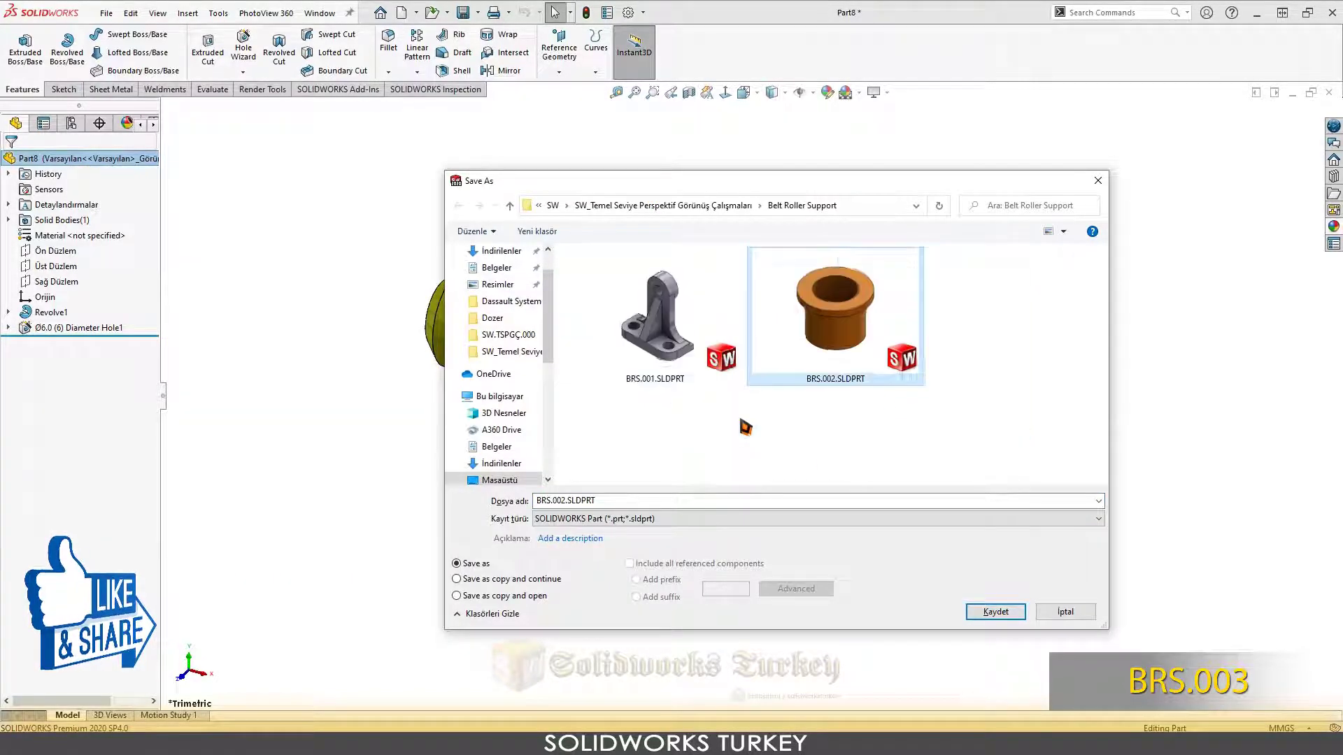
double_click(572, 502)
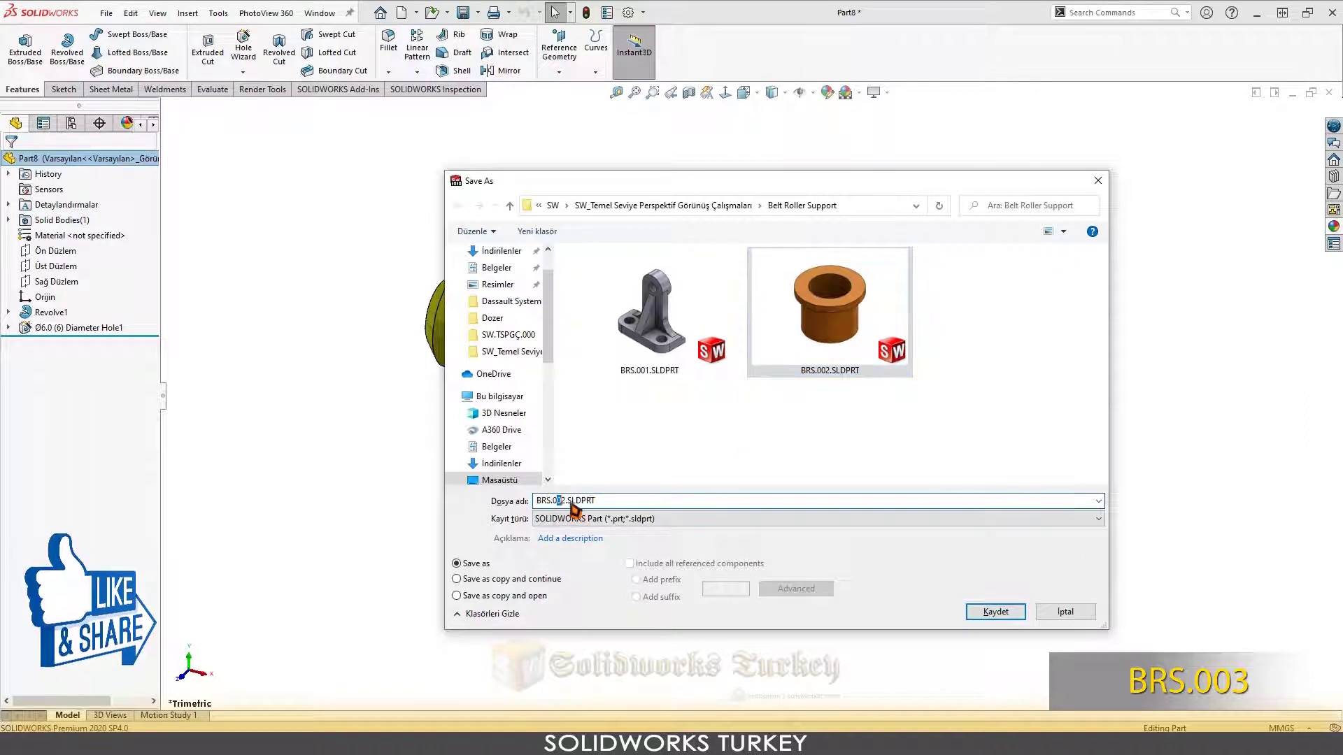
text(03)
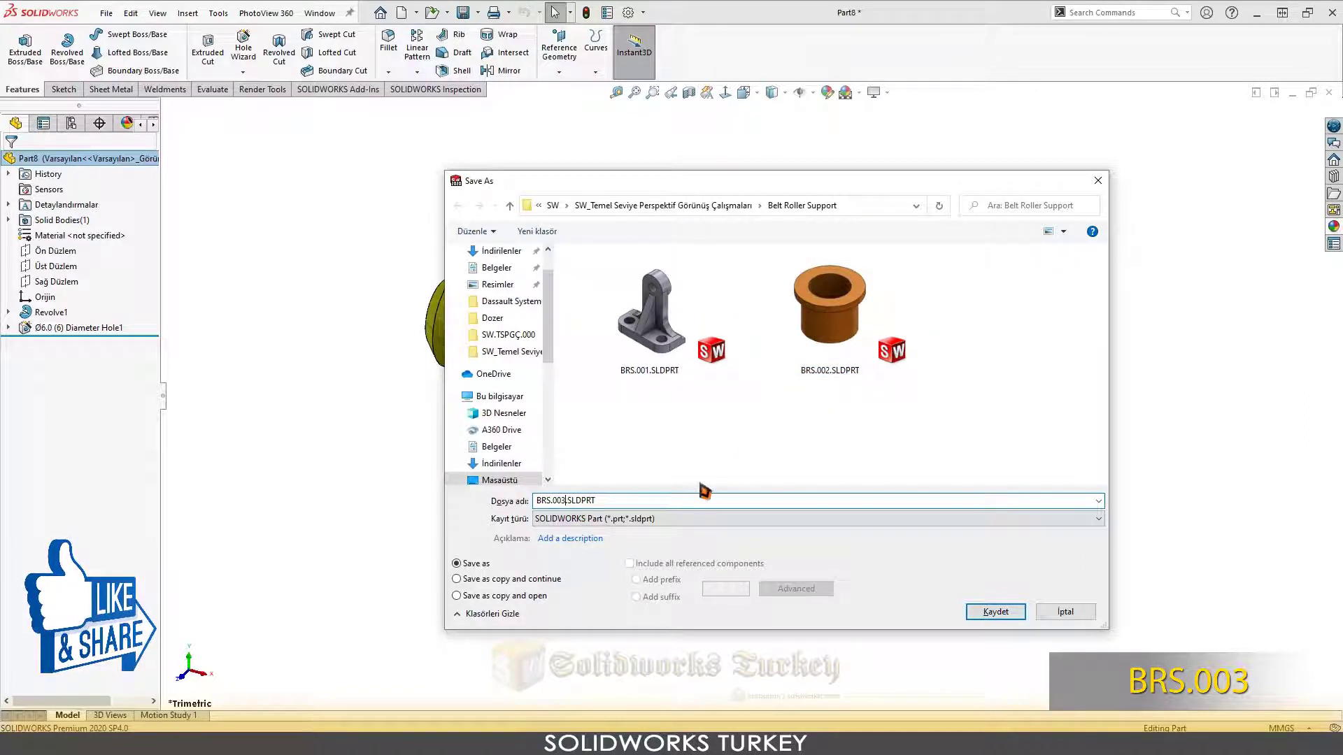
click(1000, 610)
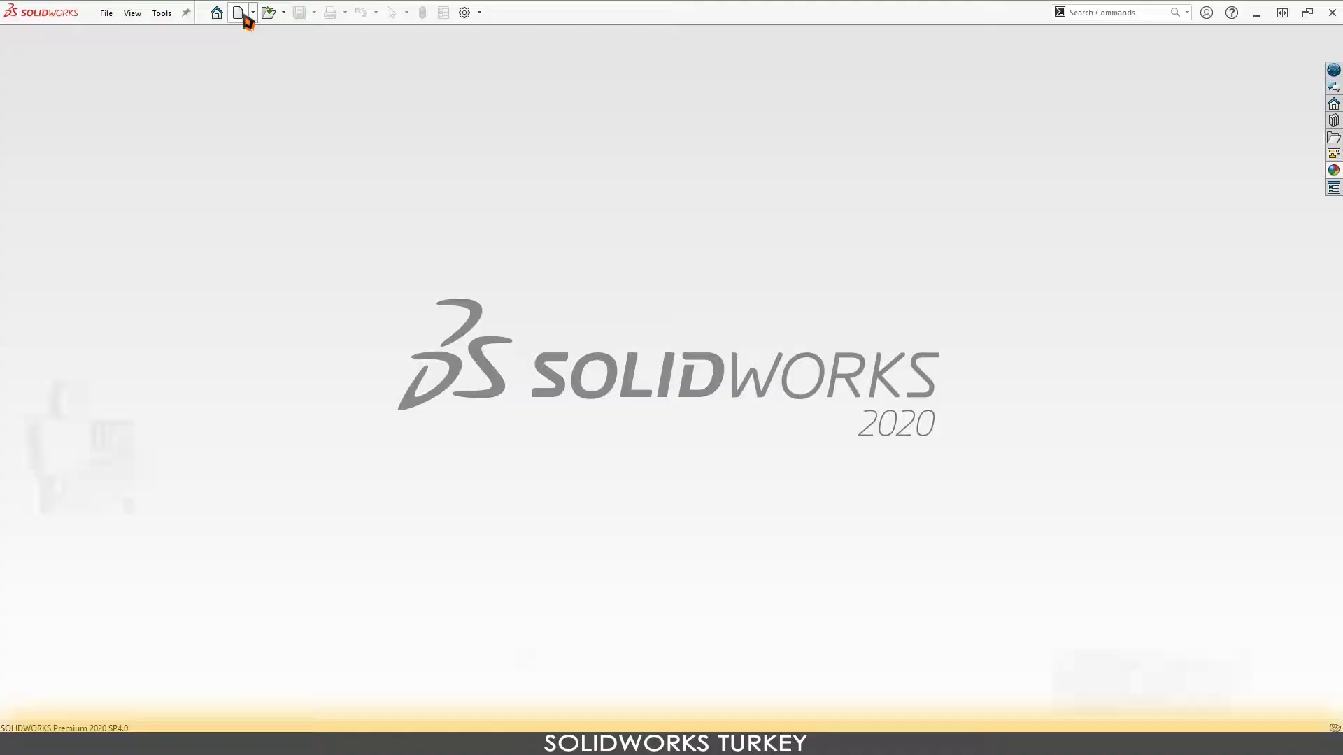
- Create a new part and start a sketch on the Front Plane (Ön Düzlem)
click(237, 11)
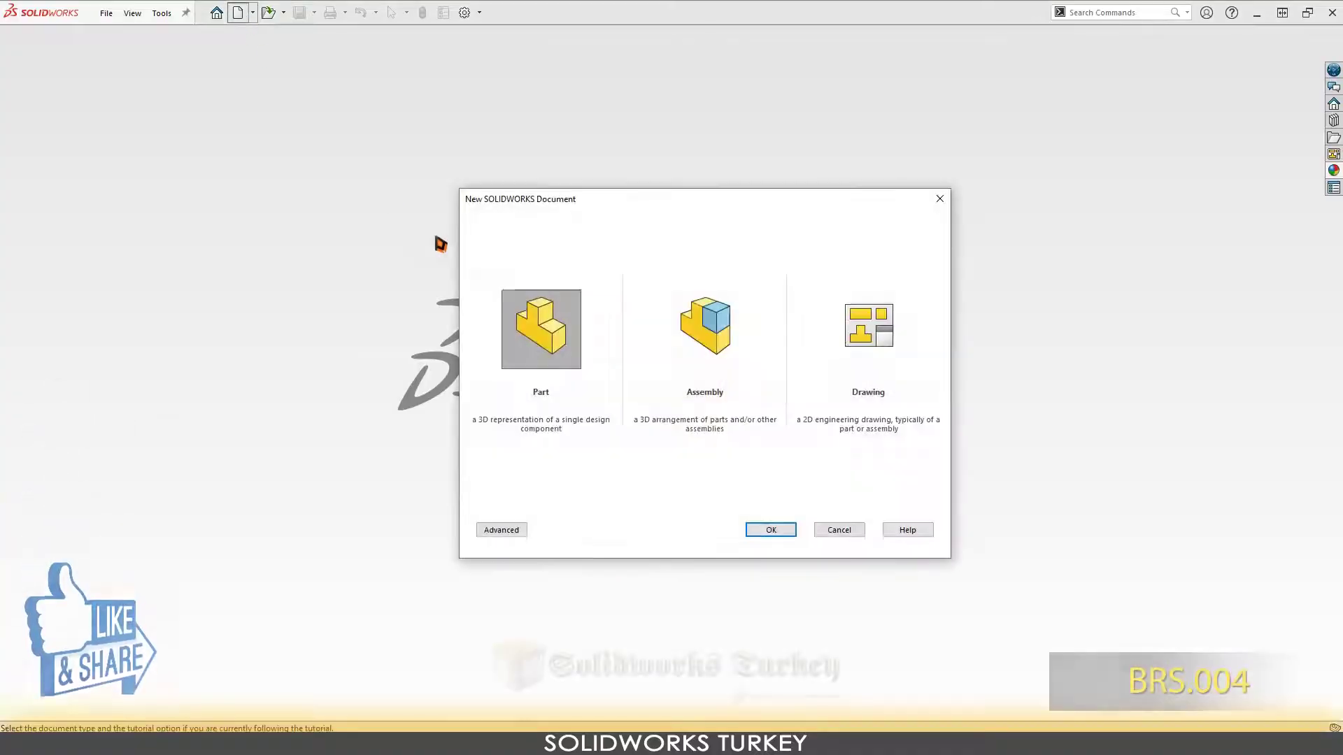
click(530, 318)
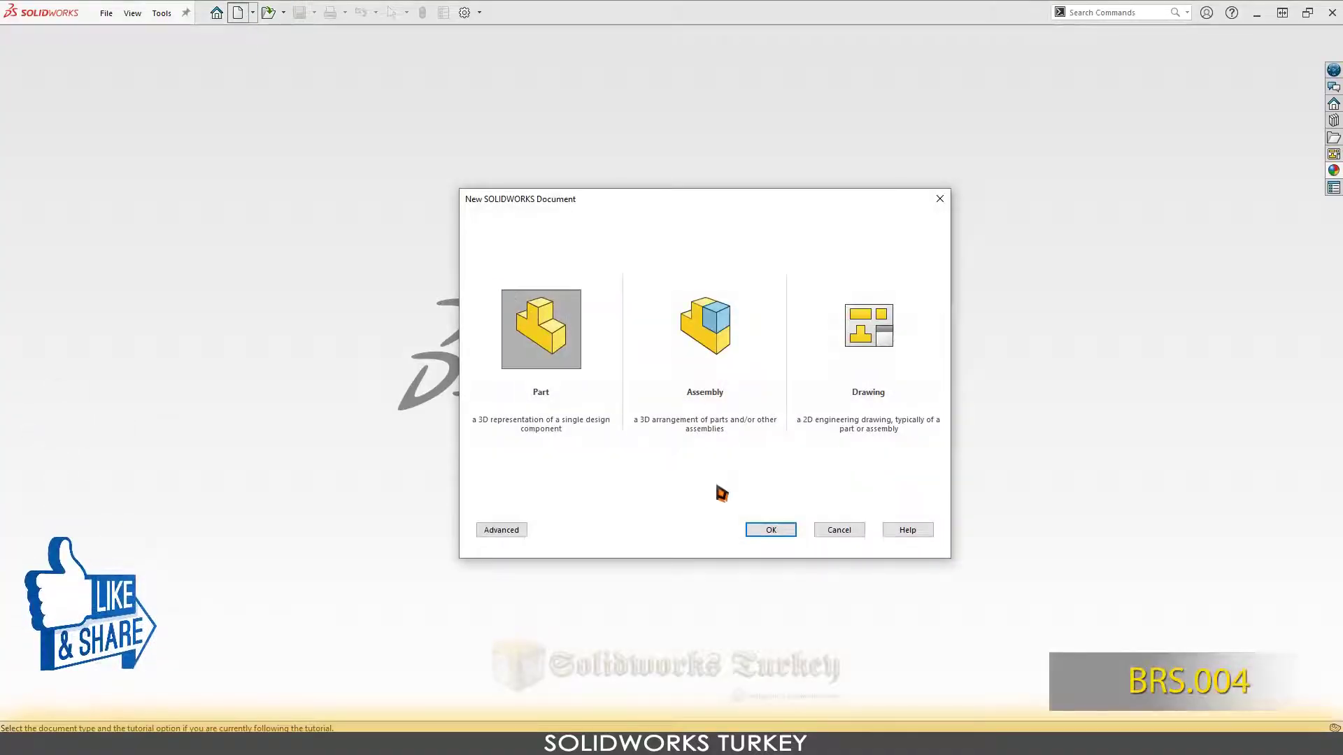
click(770, 530)
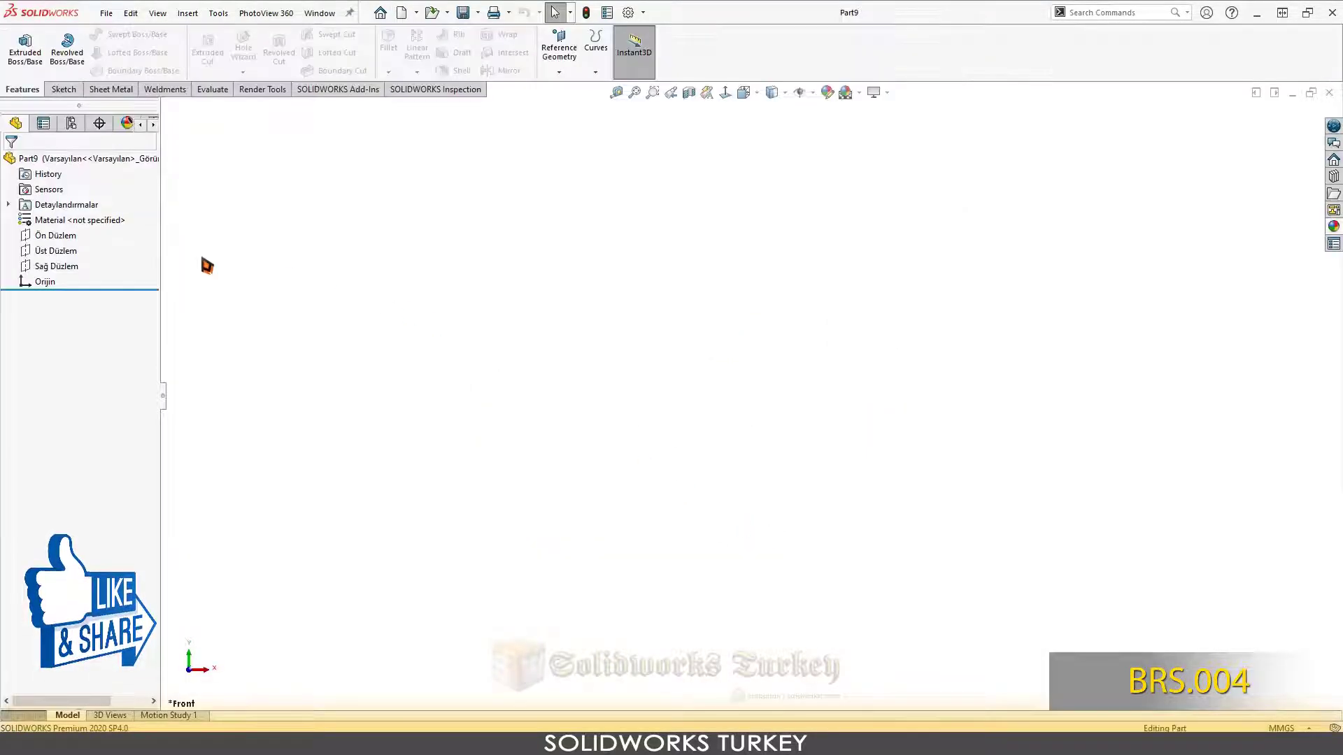
click(70, 236)
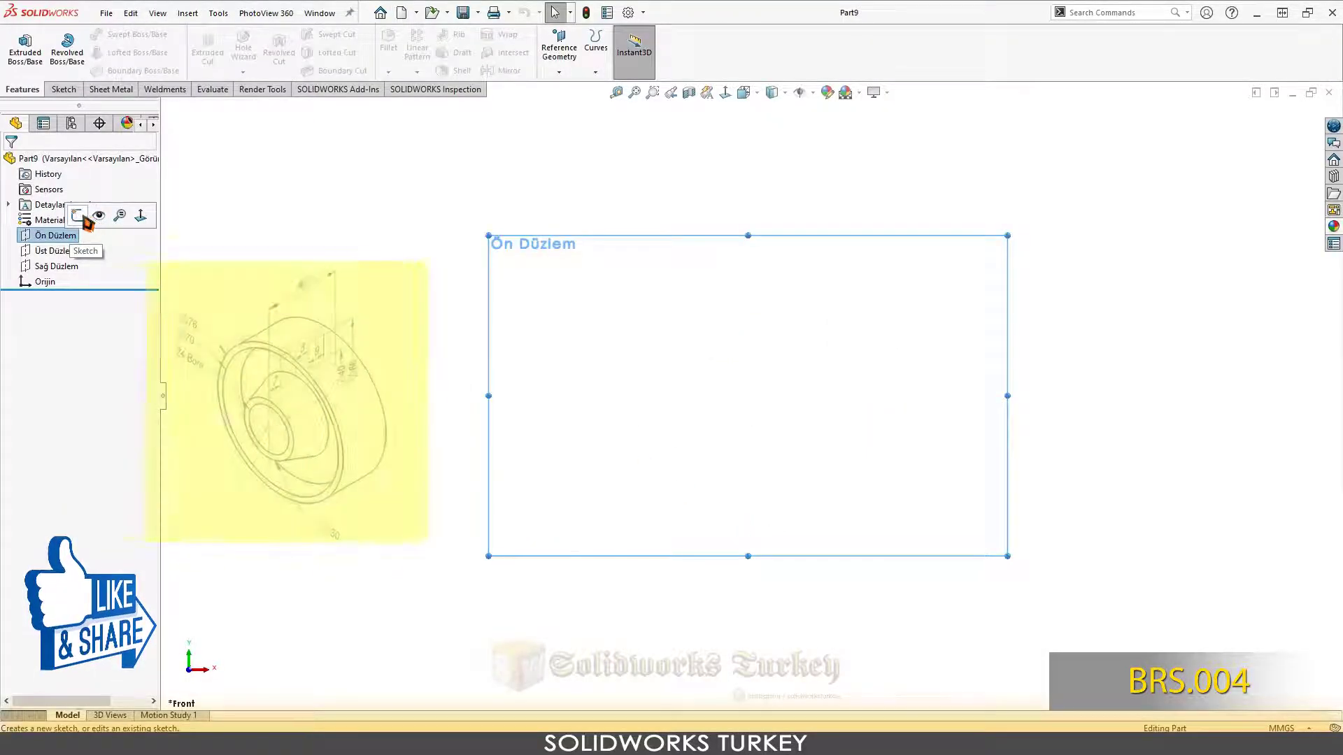
click(78, 217)
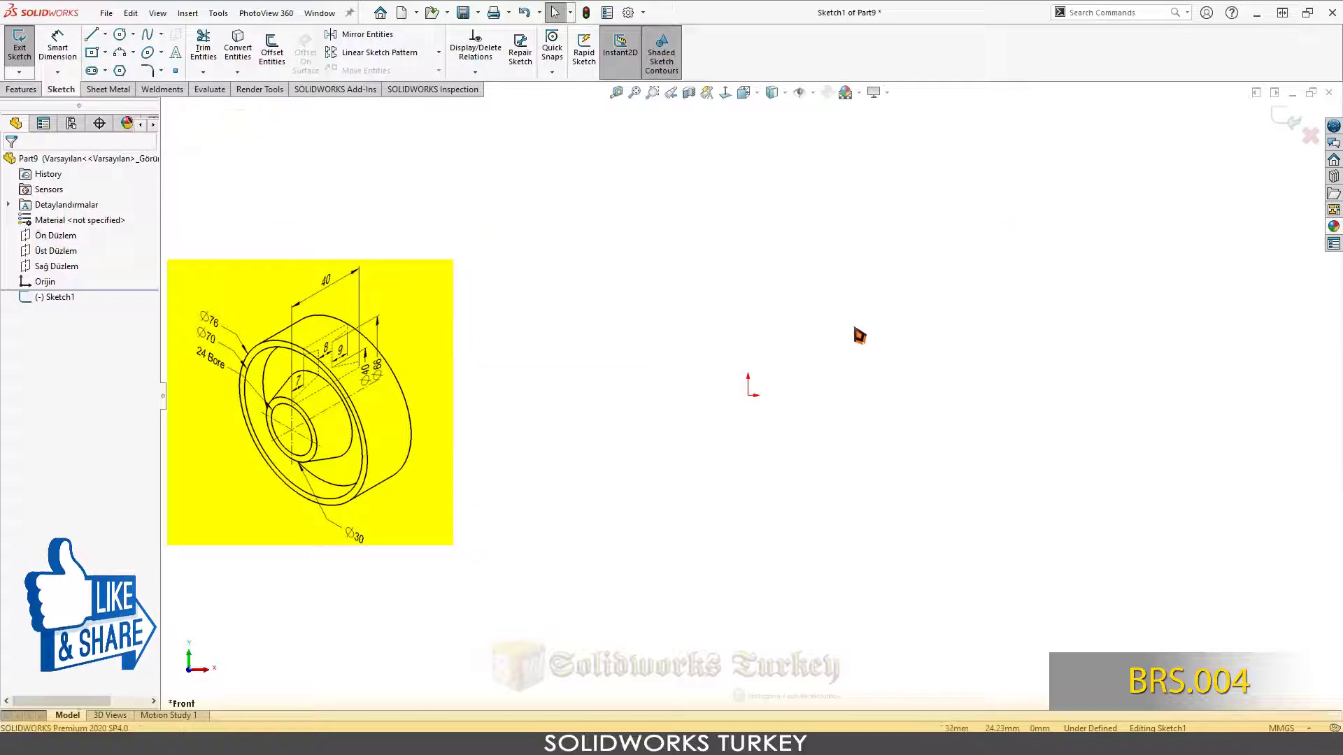
- Draw a horizontal line centred on the origin and make it a construction centerline
right_drag(849, 332, 754, 329)
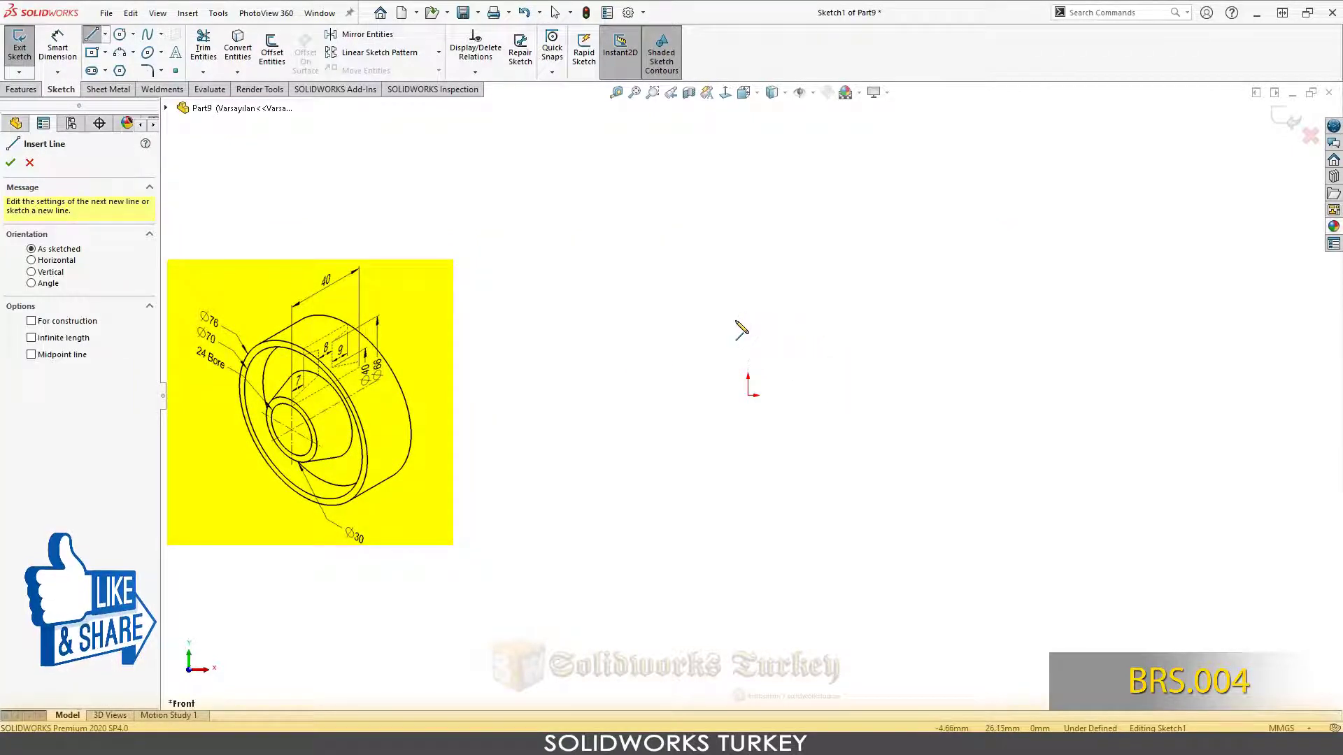
drag(682, 347, 822, 347)
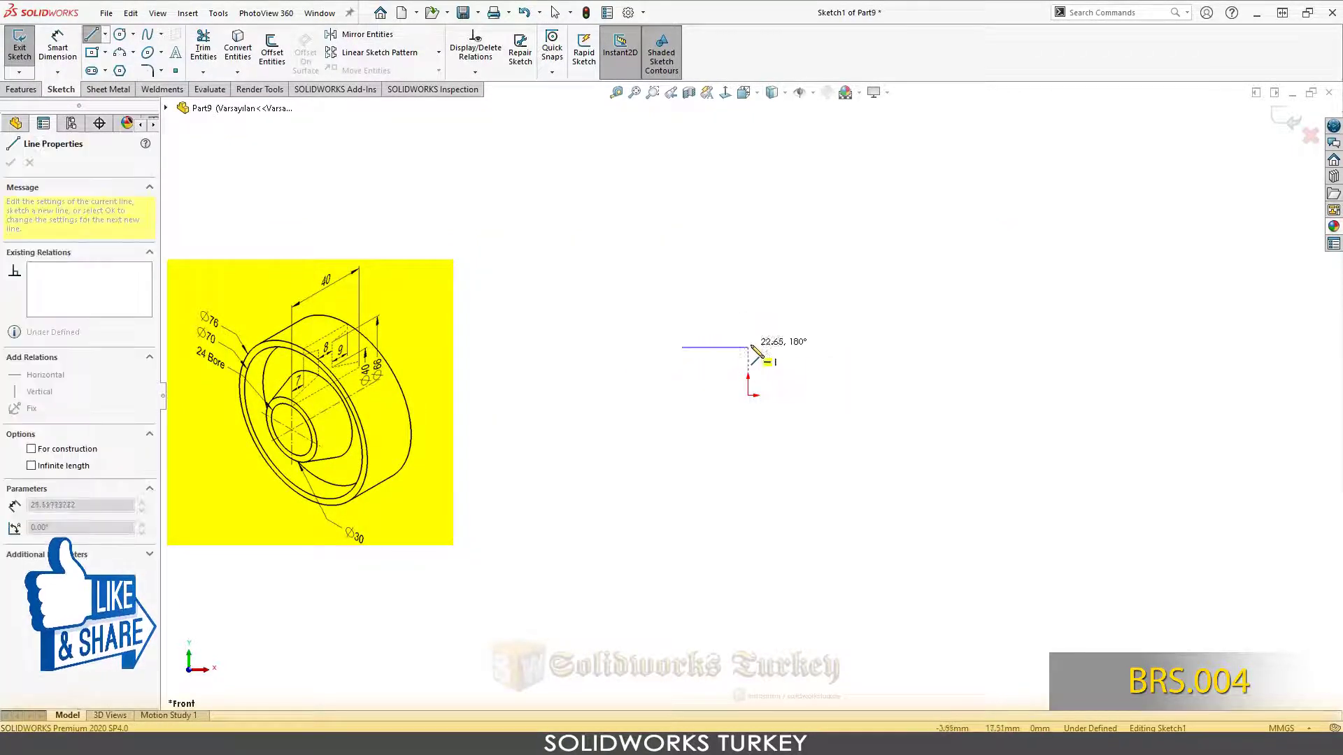
right_click(823, 349)
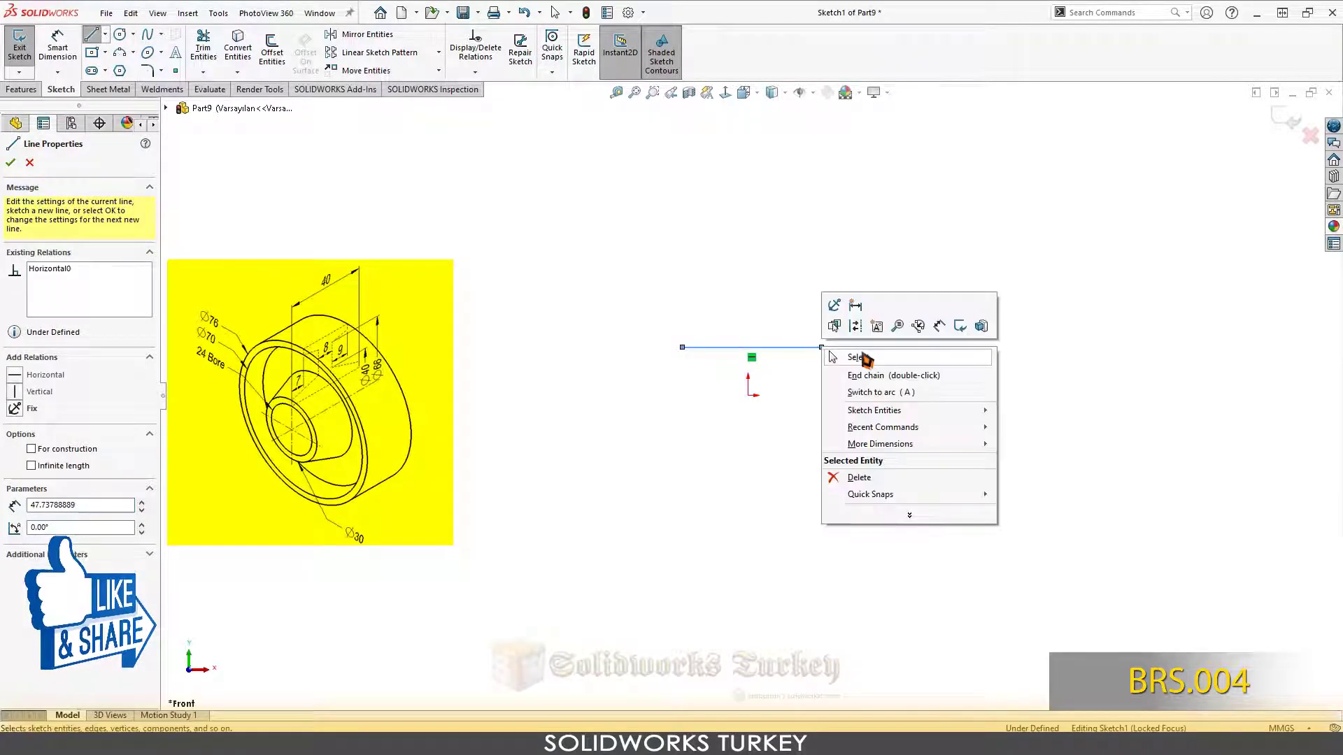
click(862, 356)
click(790, 350)
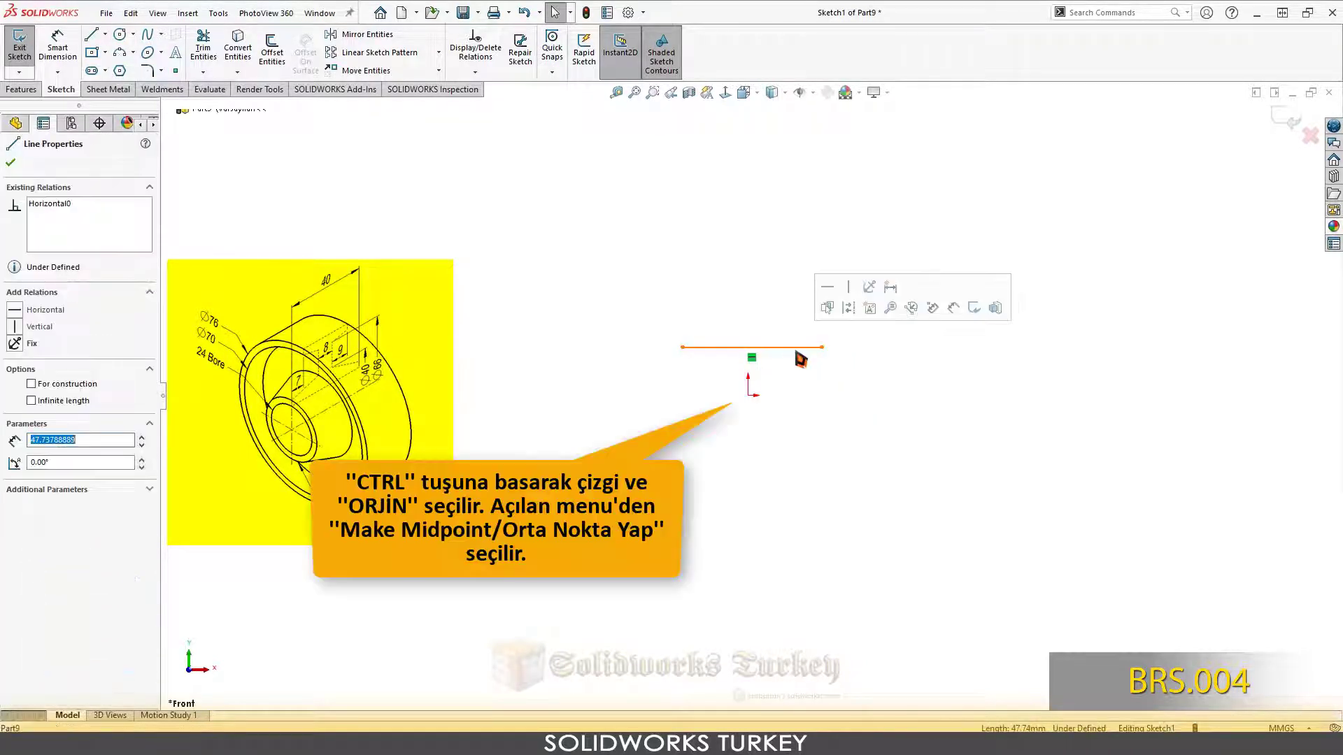
ctrl+click(748, 396)
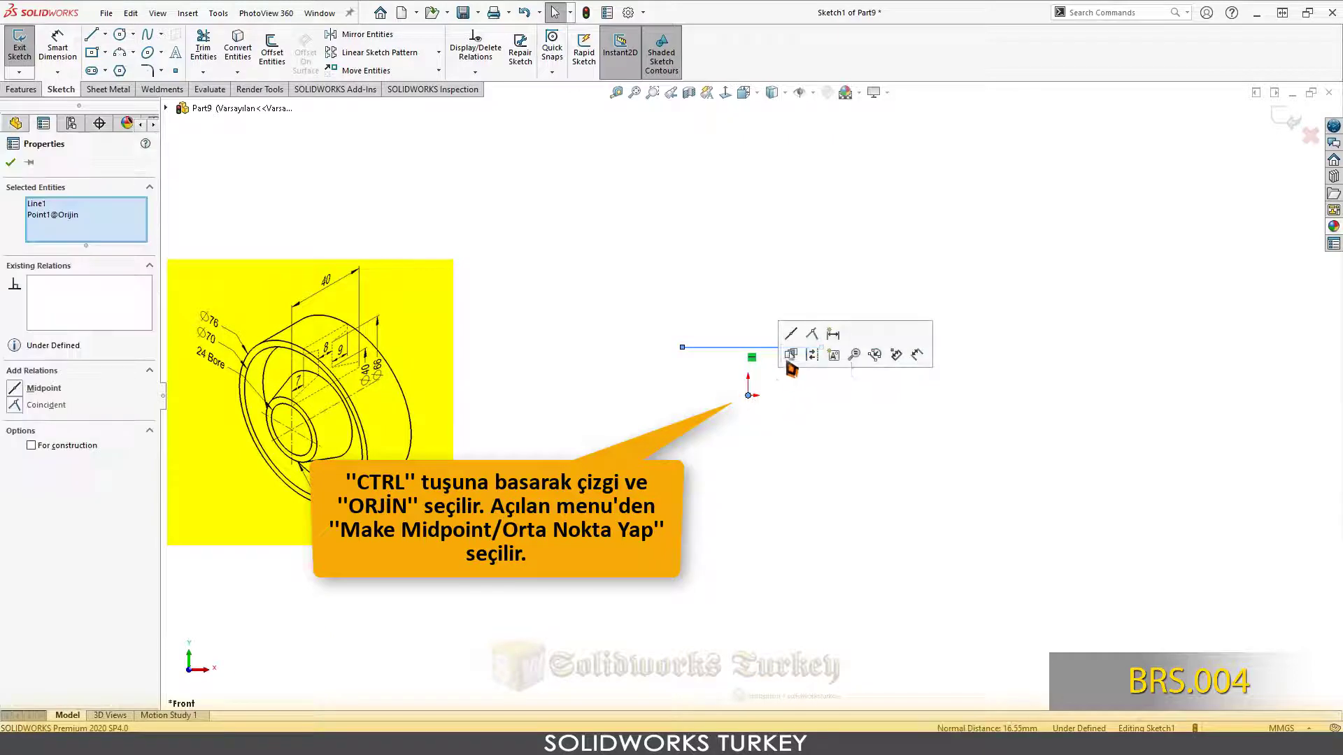
click(805, 342)
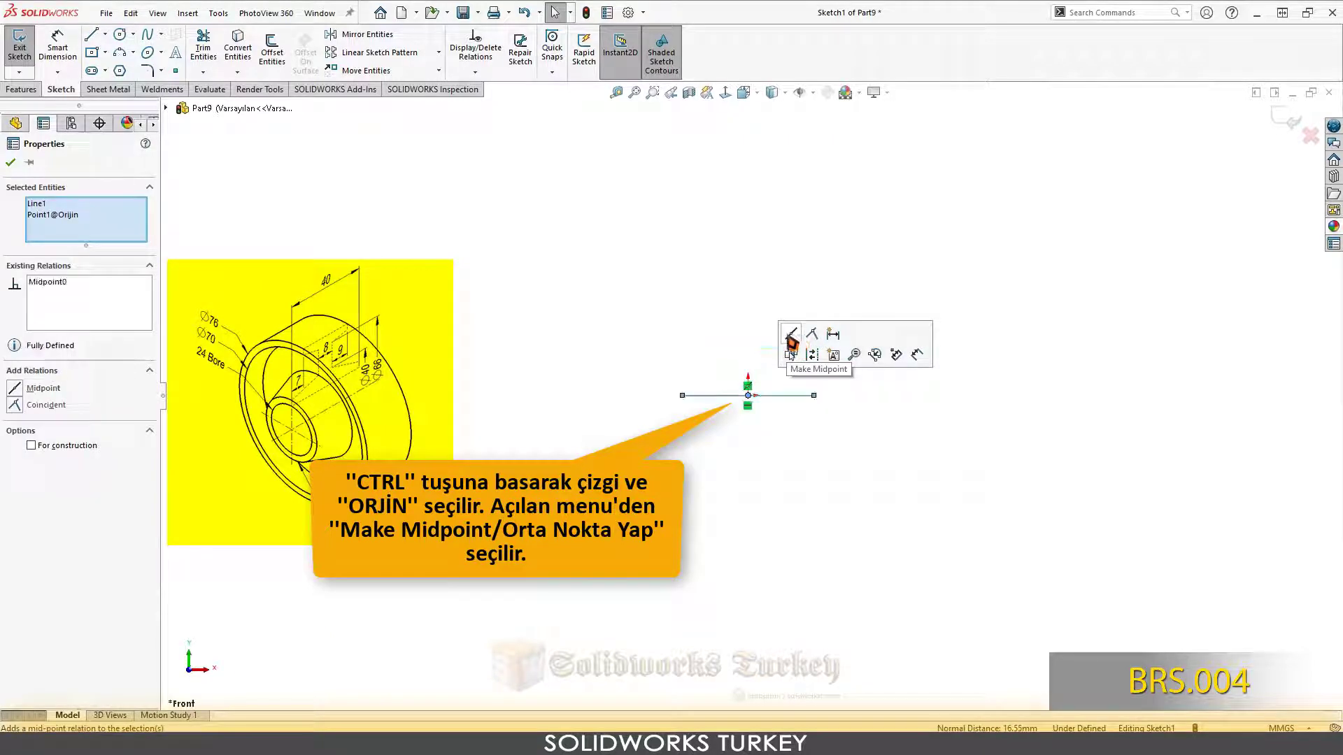
click(827, 431)
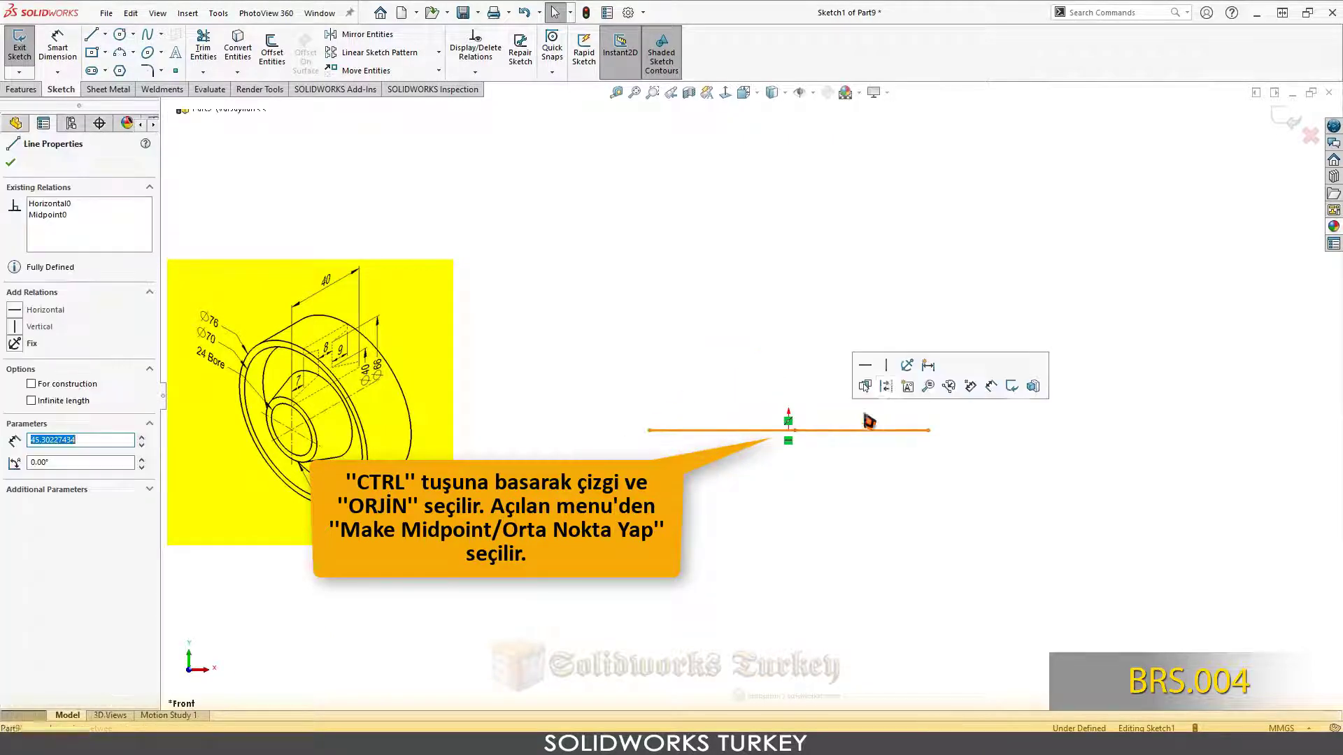
click(895, 392)
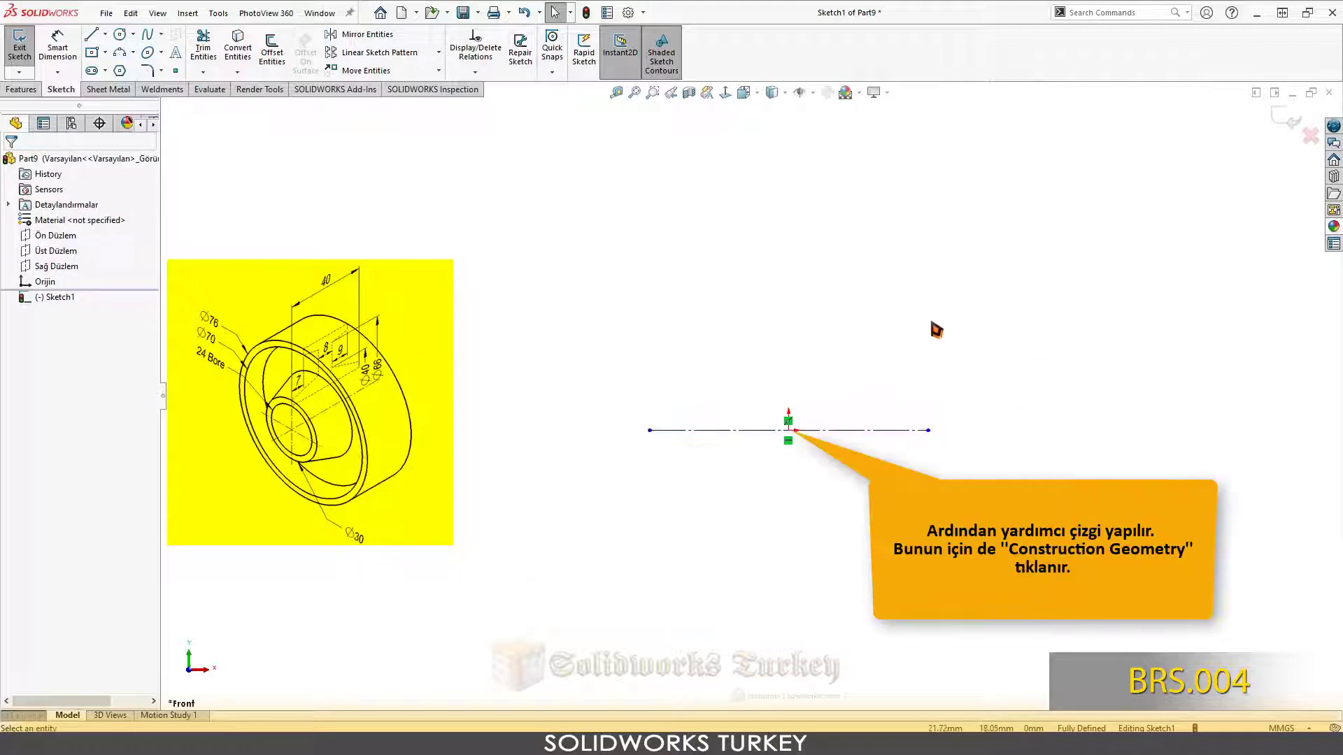
- Draw the closed stepped profile outline with connected lines above the centerline
key(l)
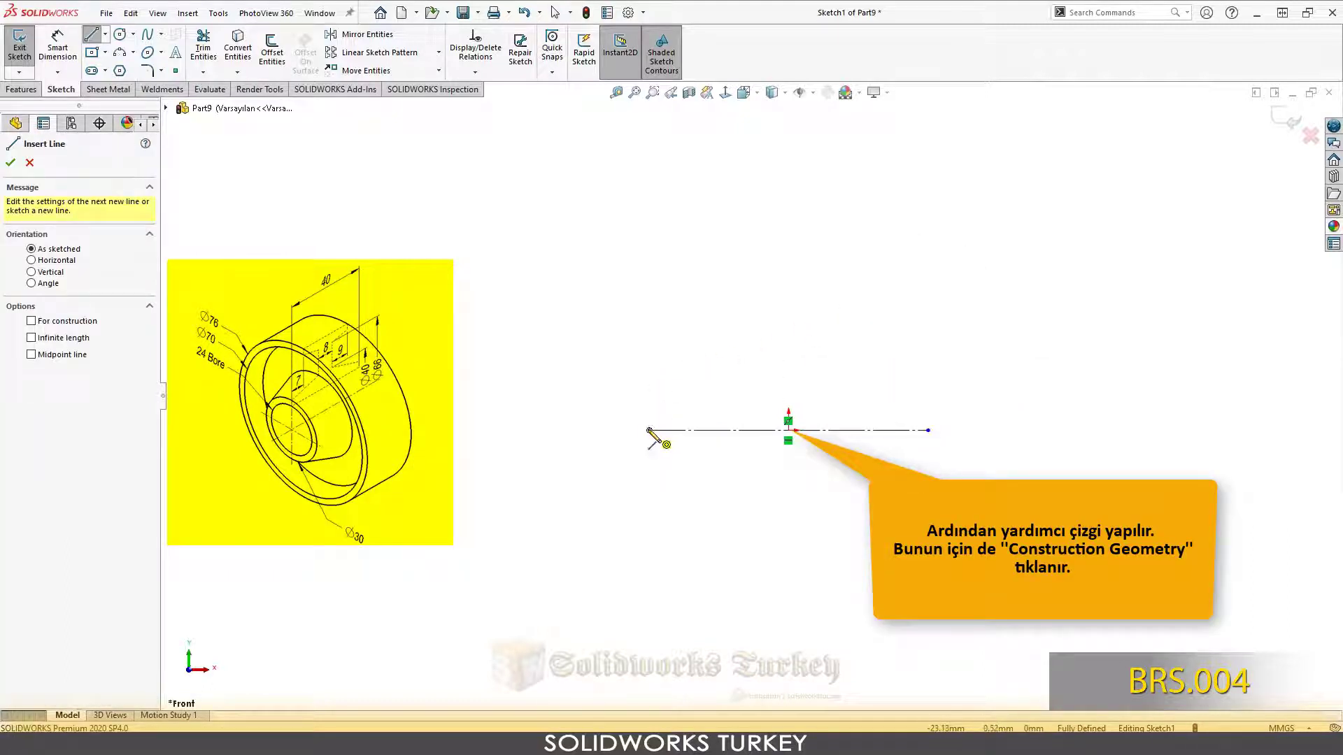
click(649, 386)
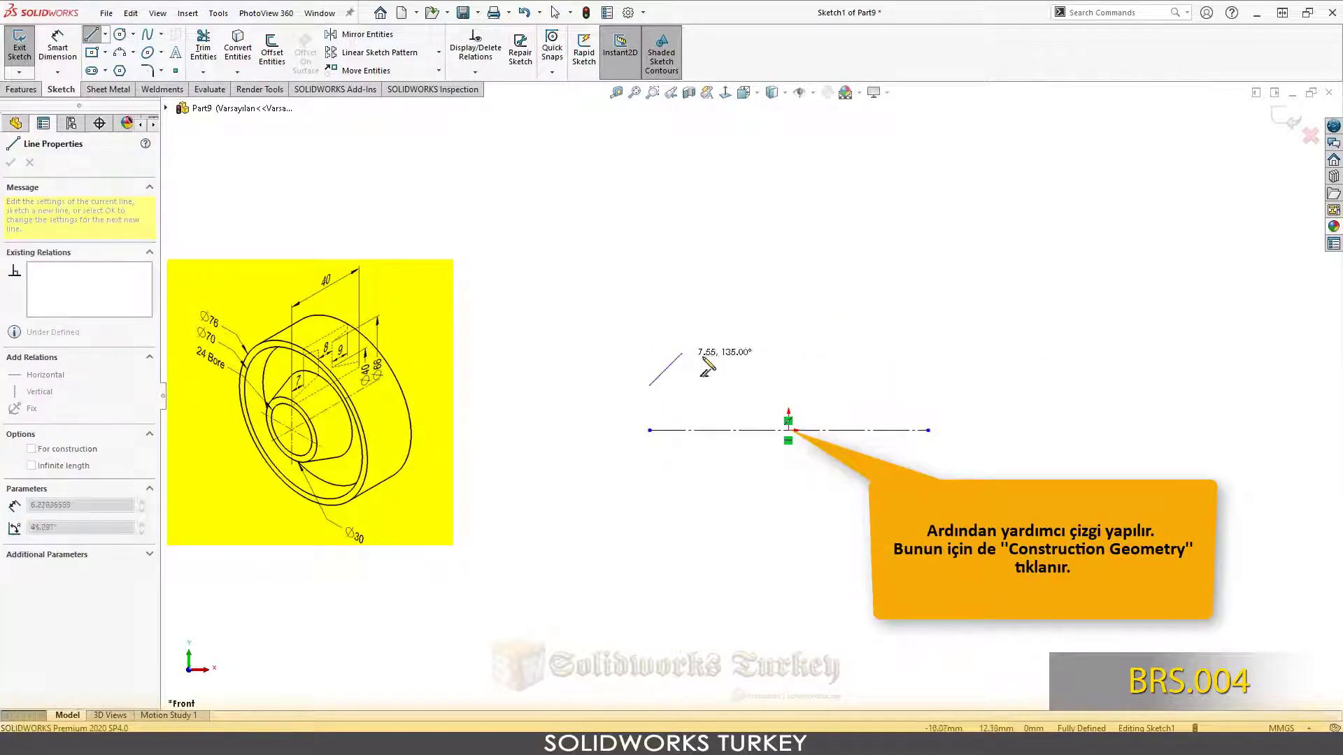
click(928, 386)
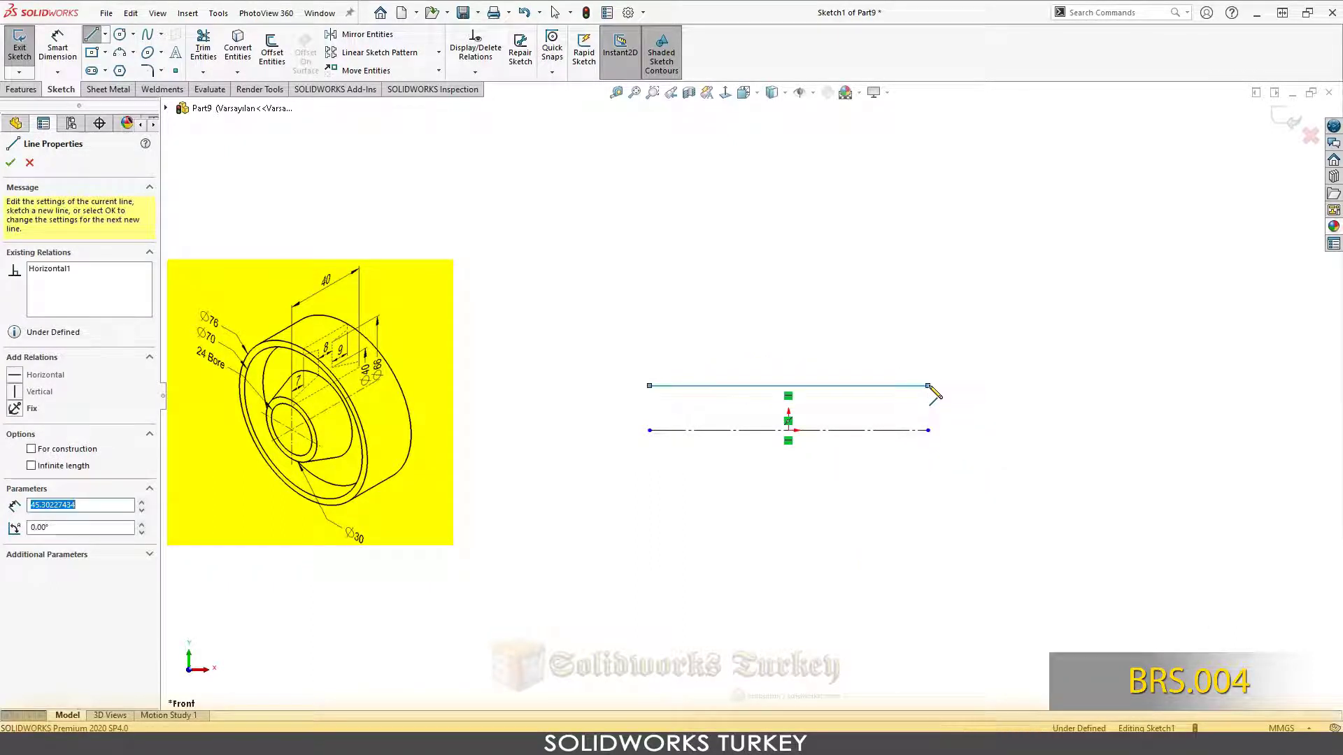
click(928, 337)
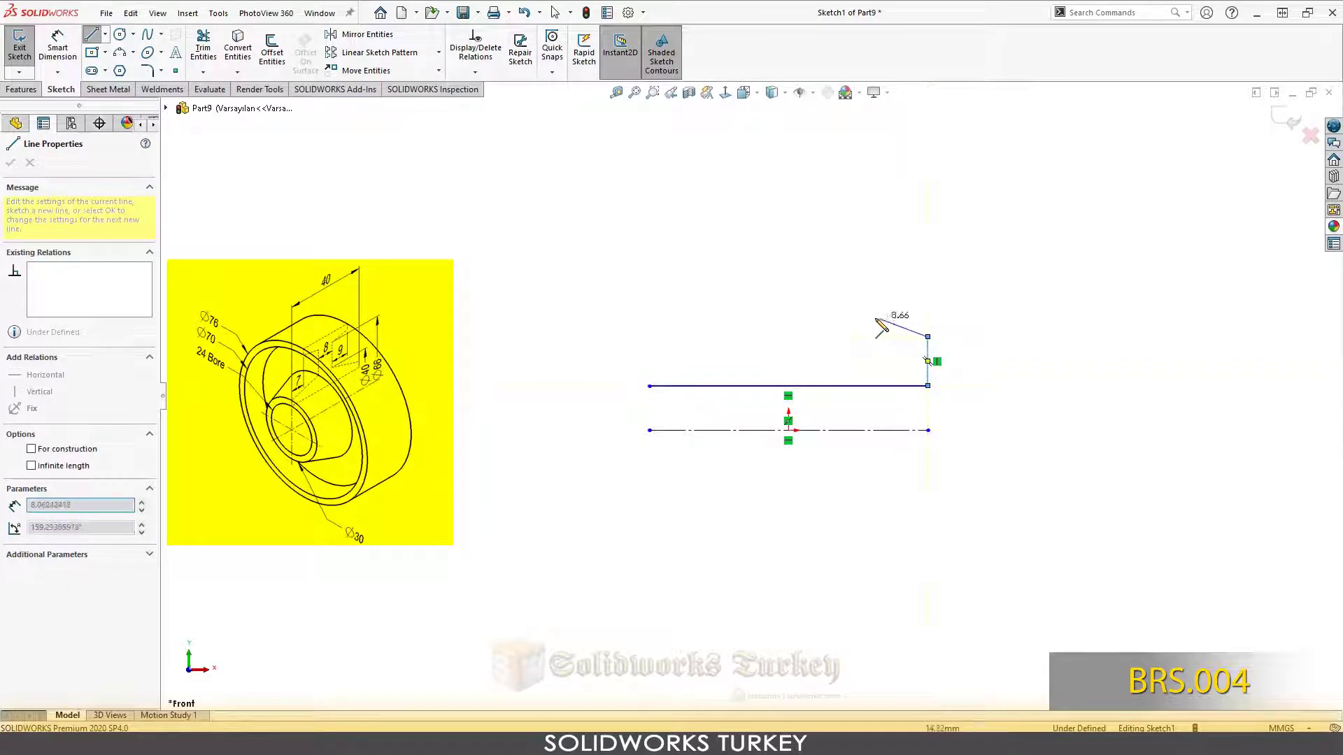
click(836, 320)
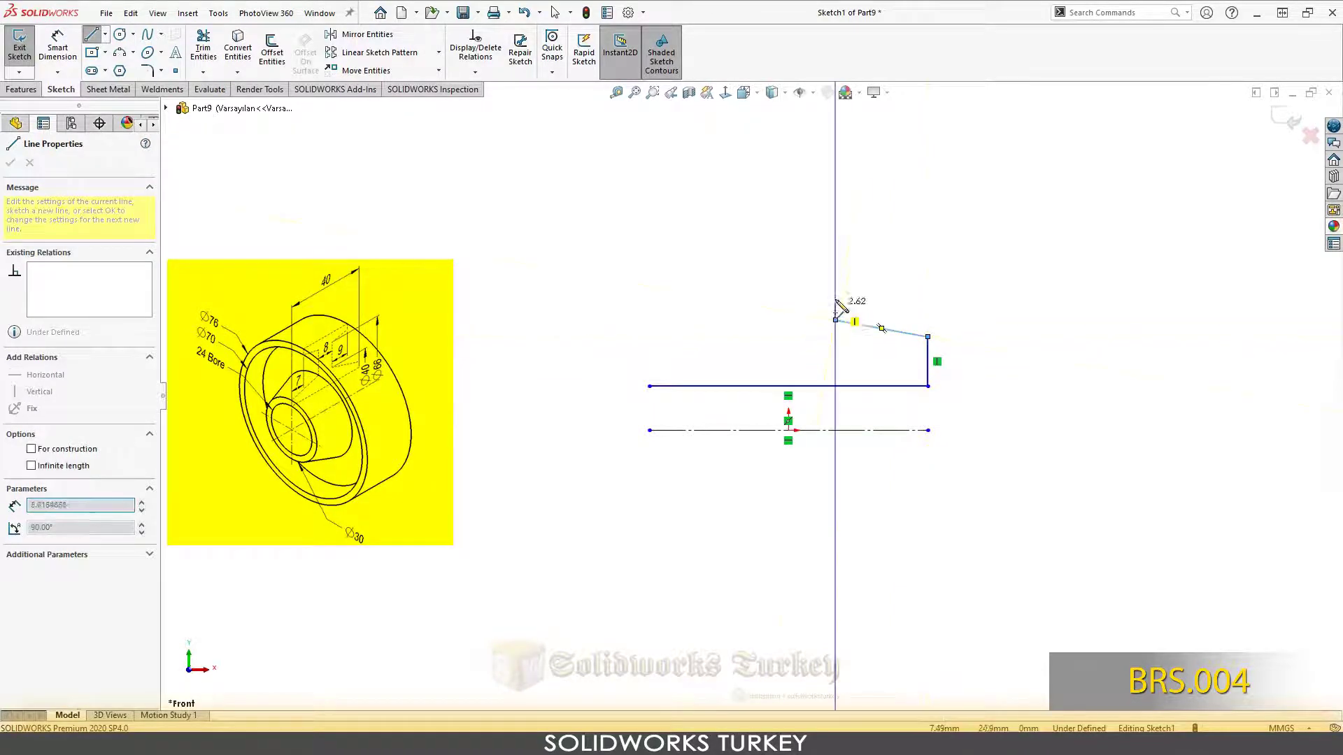
click(835, 248)
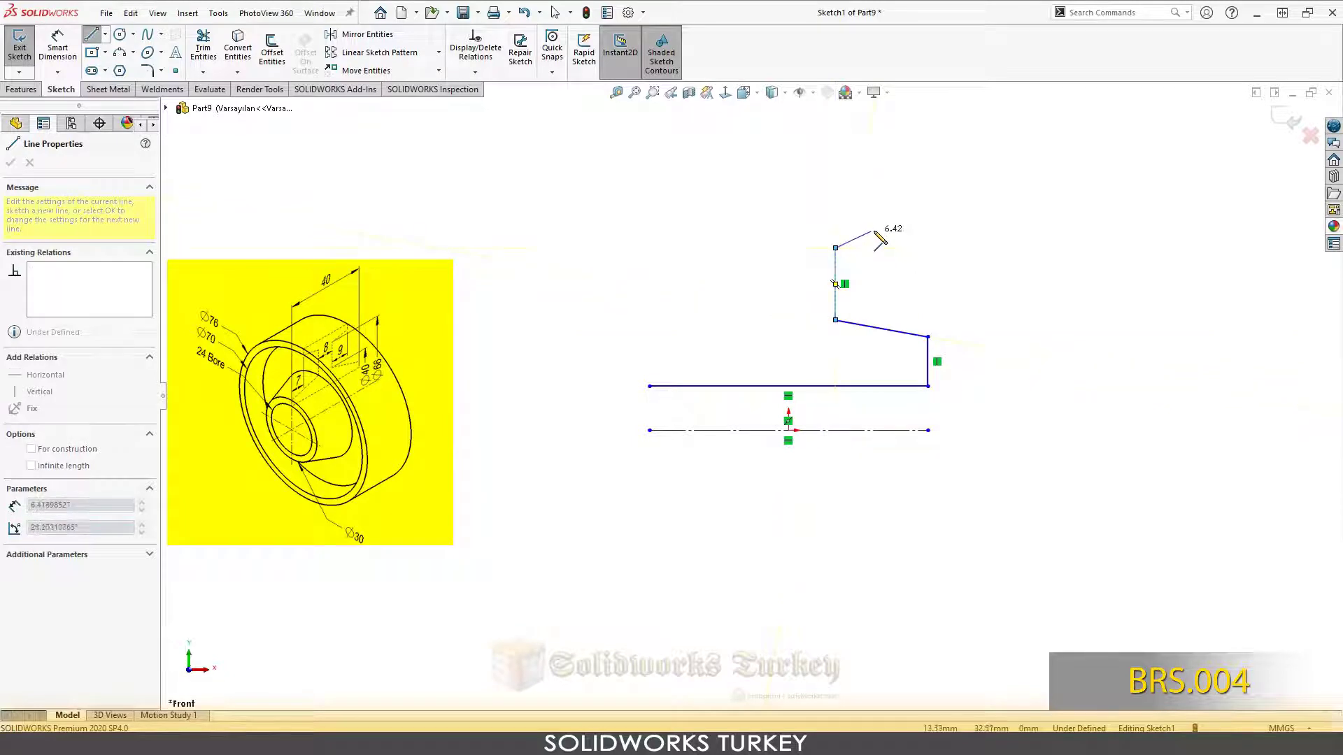
click(882, 225)
click(881, 197)
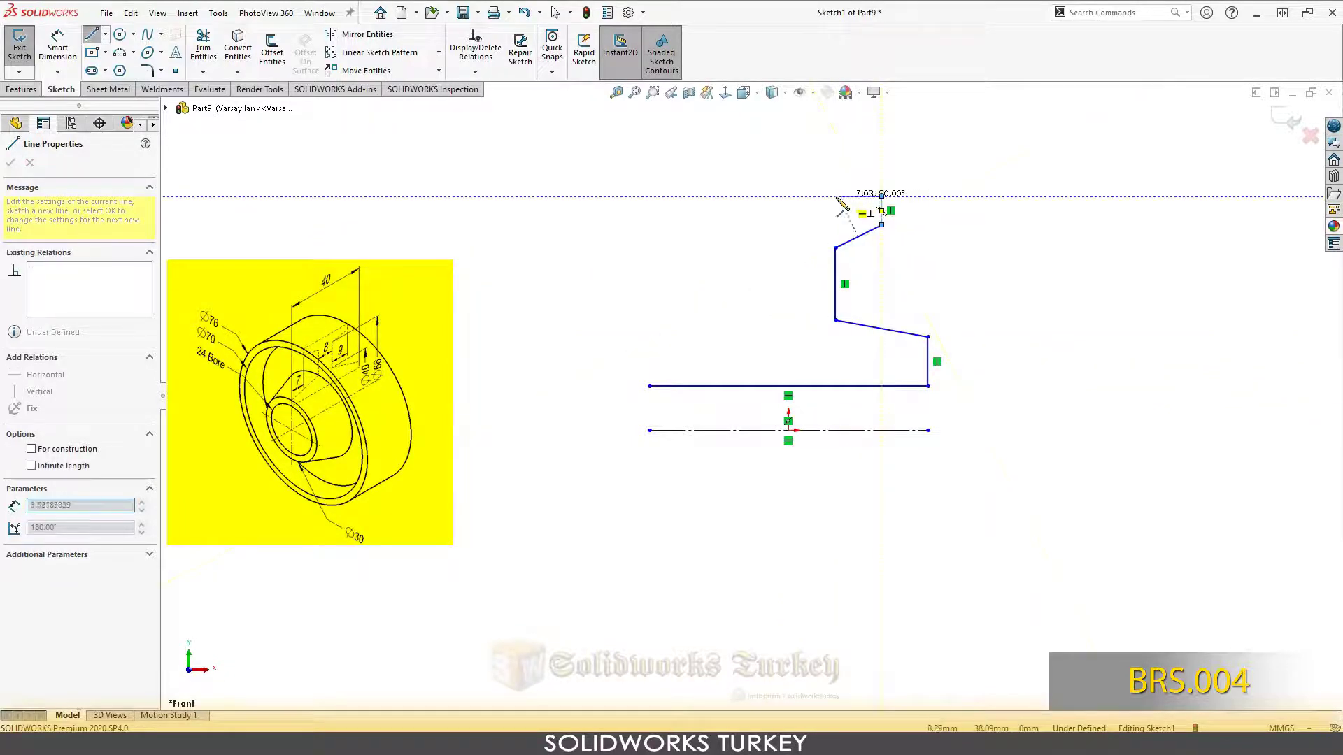
click(788, 196)
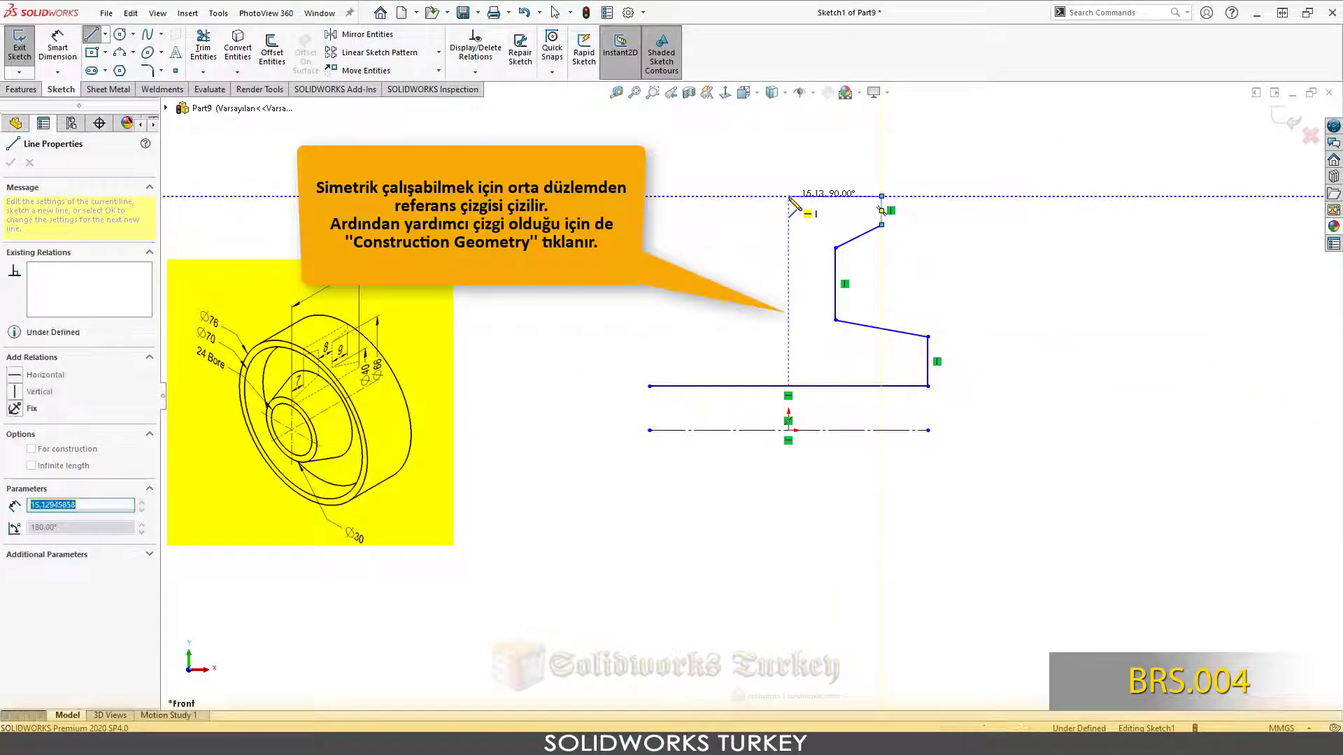
click(789, 386)
right_click(790, 384)
click(827, 411)
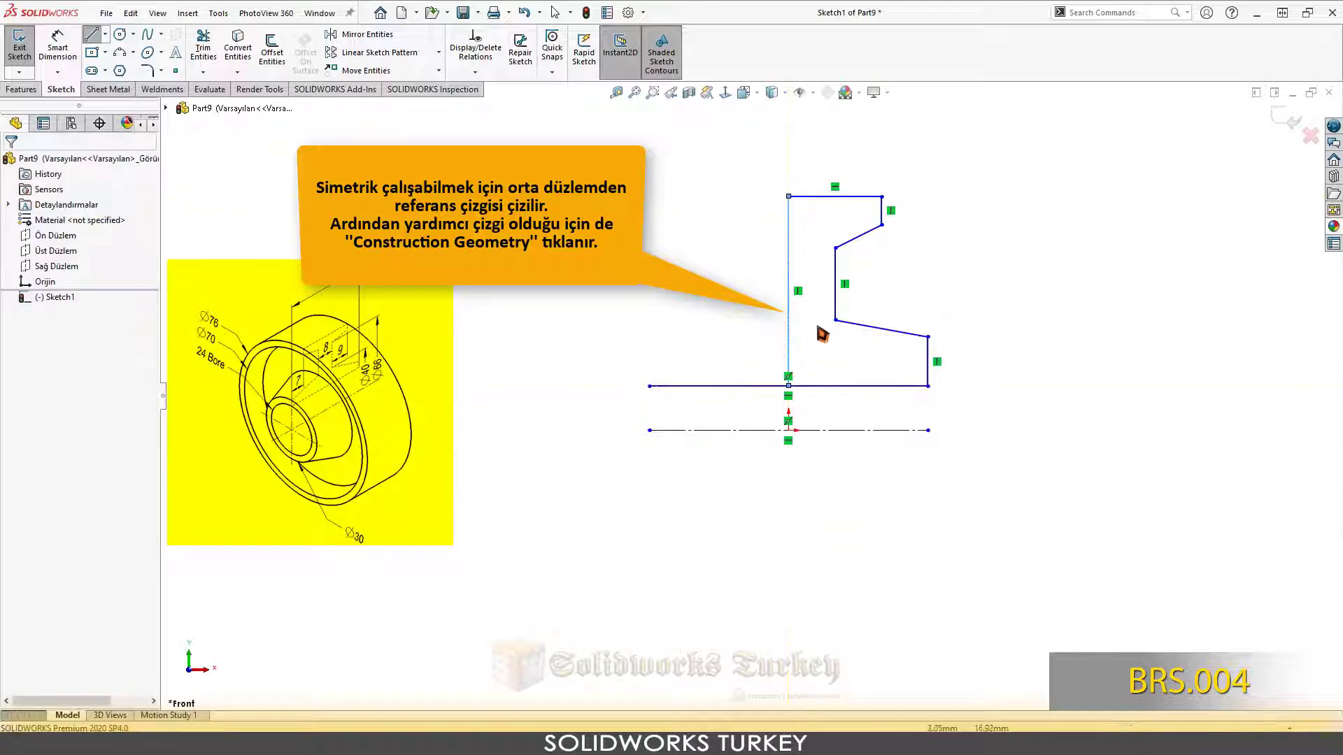
- Make the left vertical line construction geometry and dimension the centerline length 40
click(789, 324)
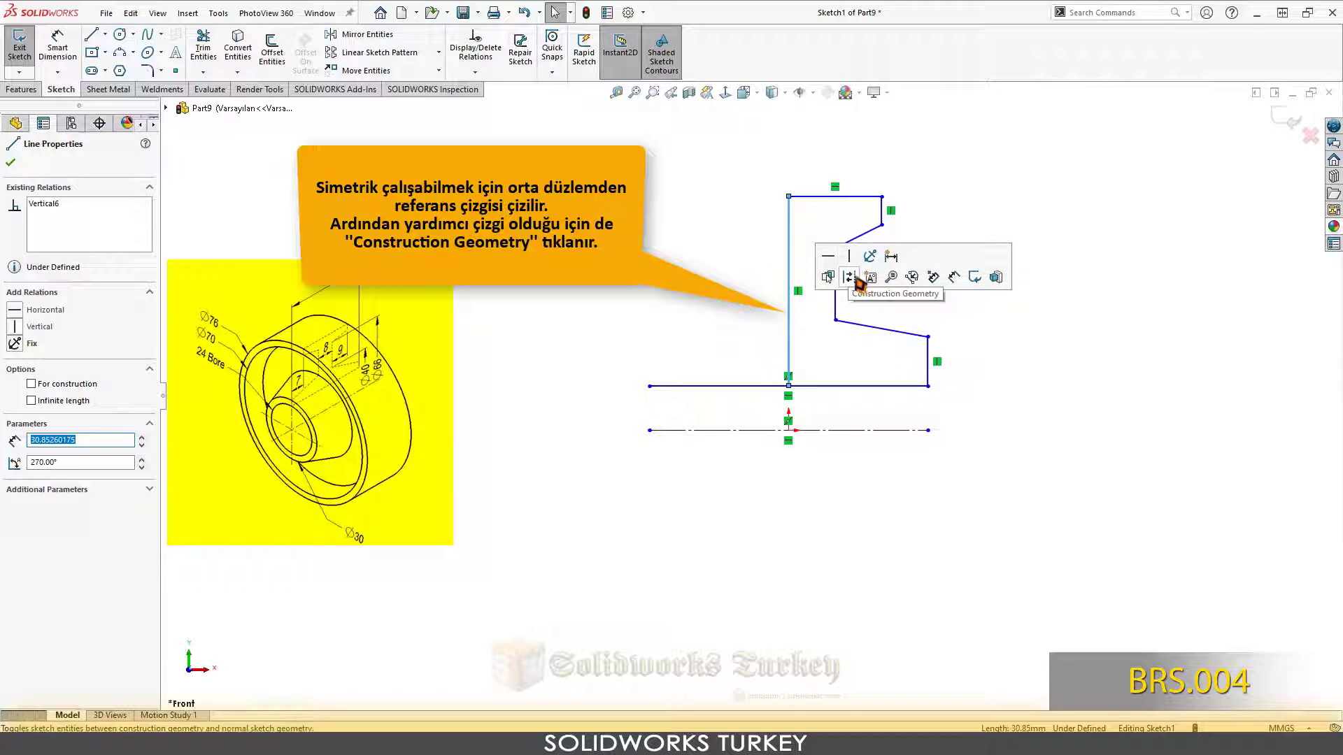
click(850, 277)
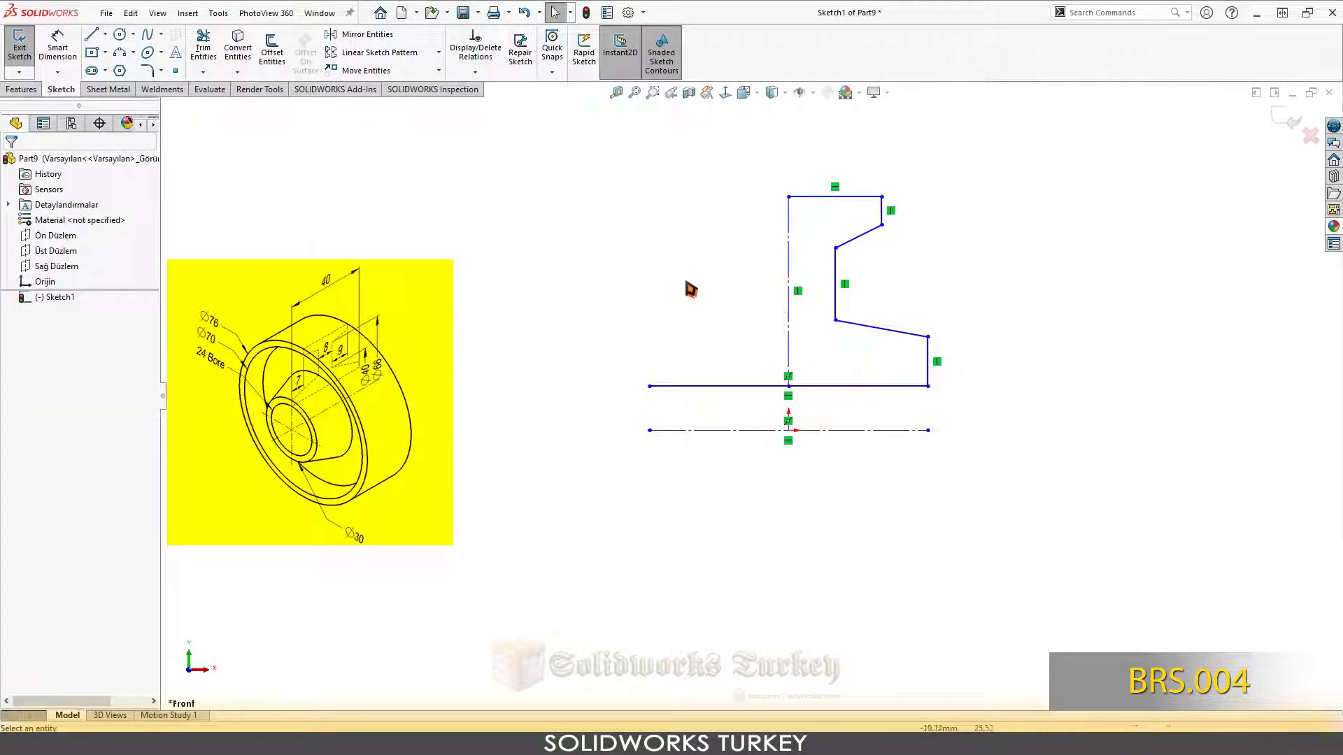
scroll(686, 291, down, 2)
right_drag(1140, 449, 1123, 358)
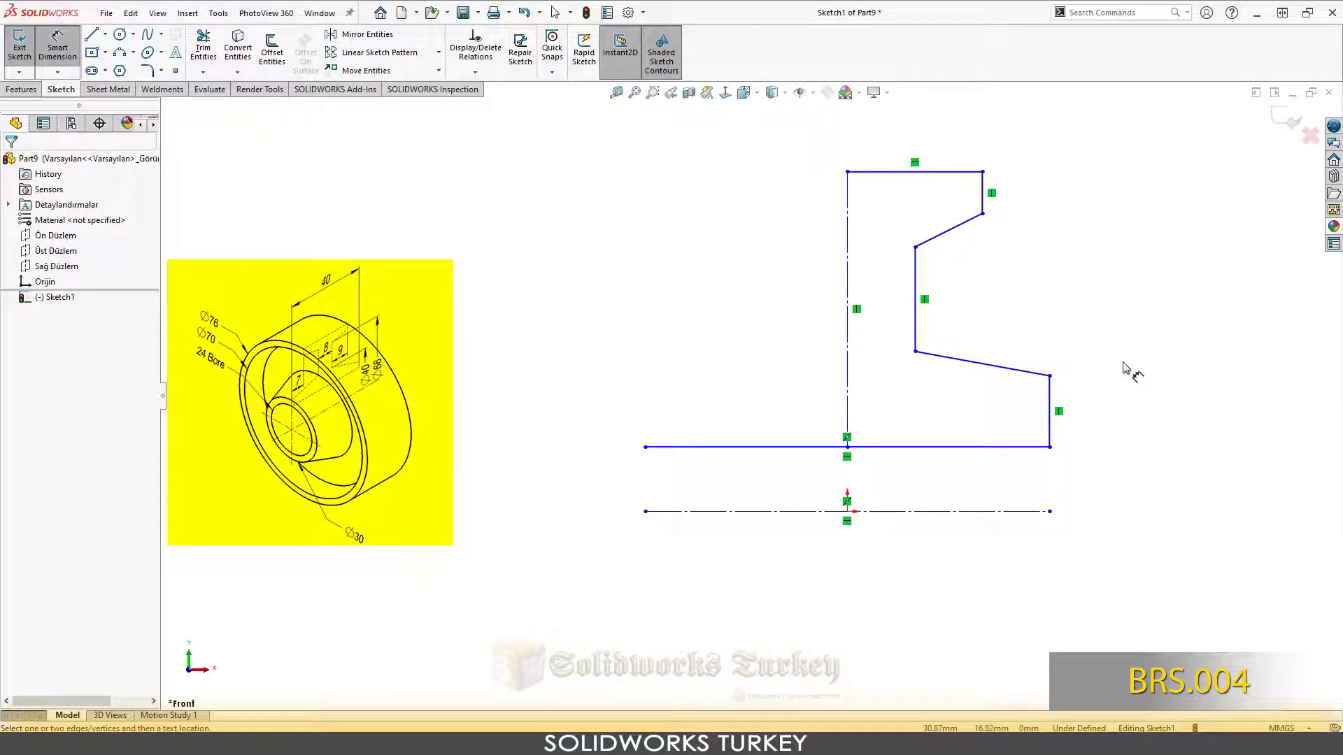
click(930, 513)
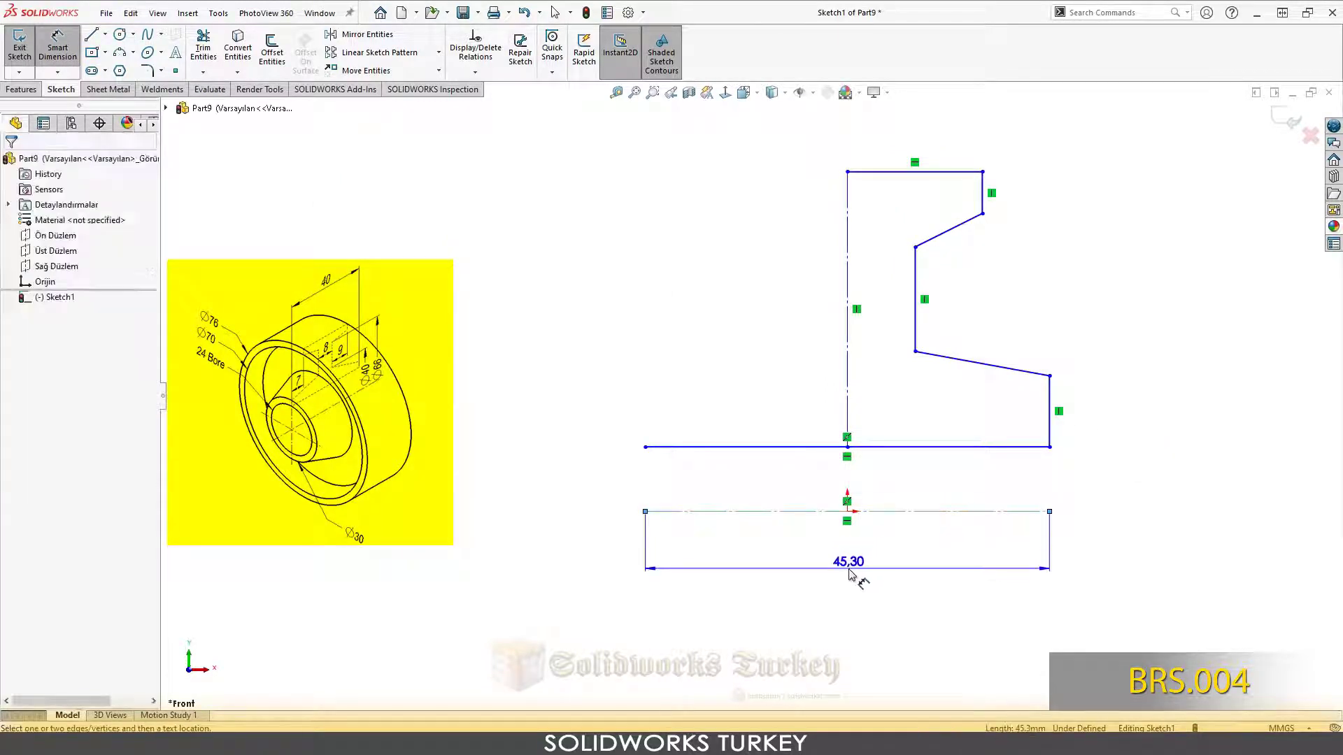
click(849, 573)
text(40)
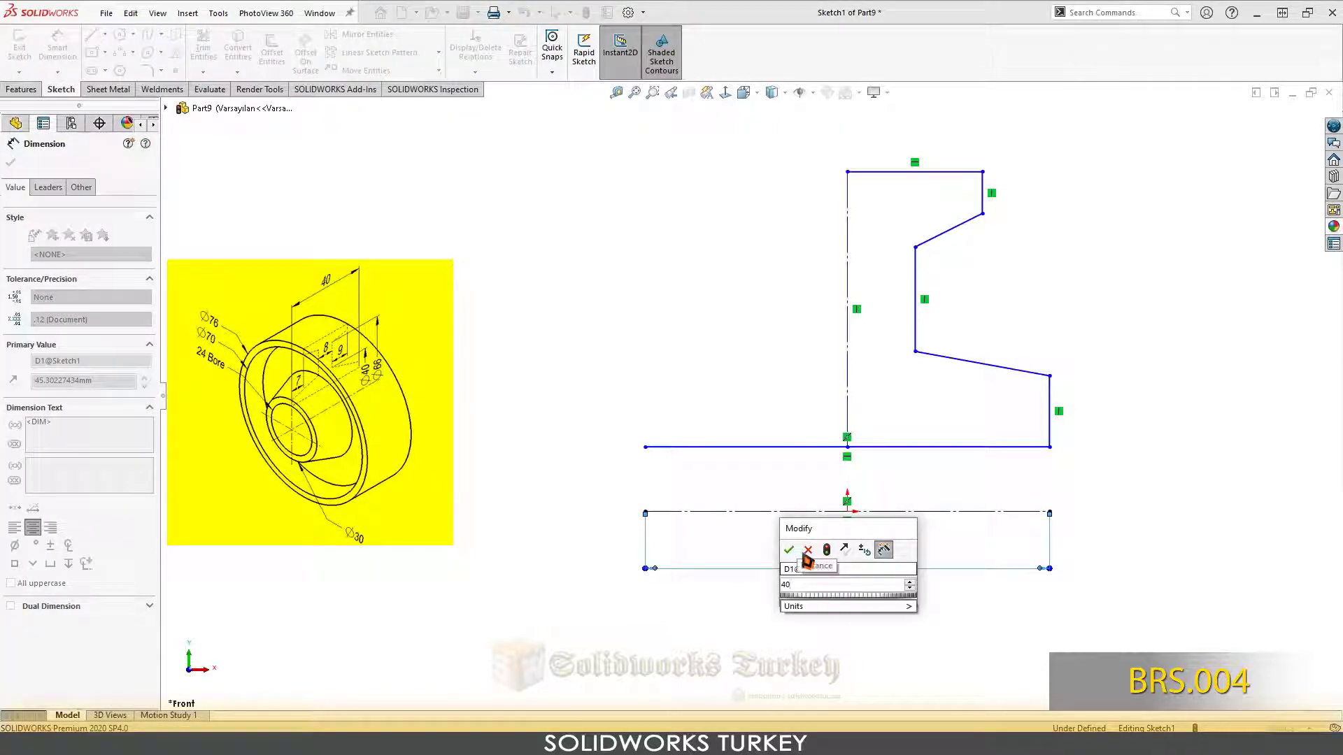
key(Return)
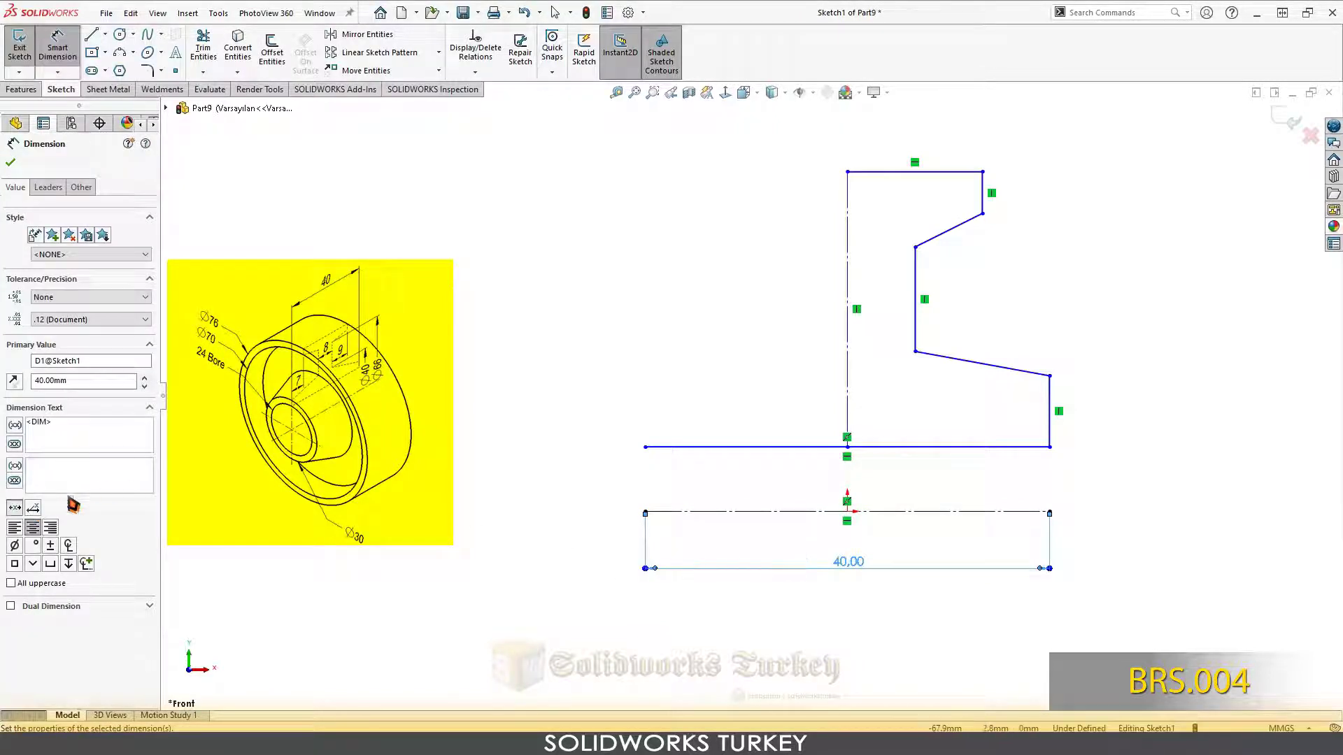
key(Escape)
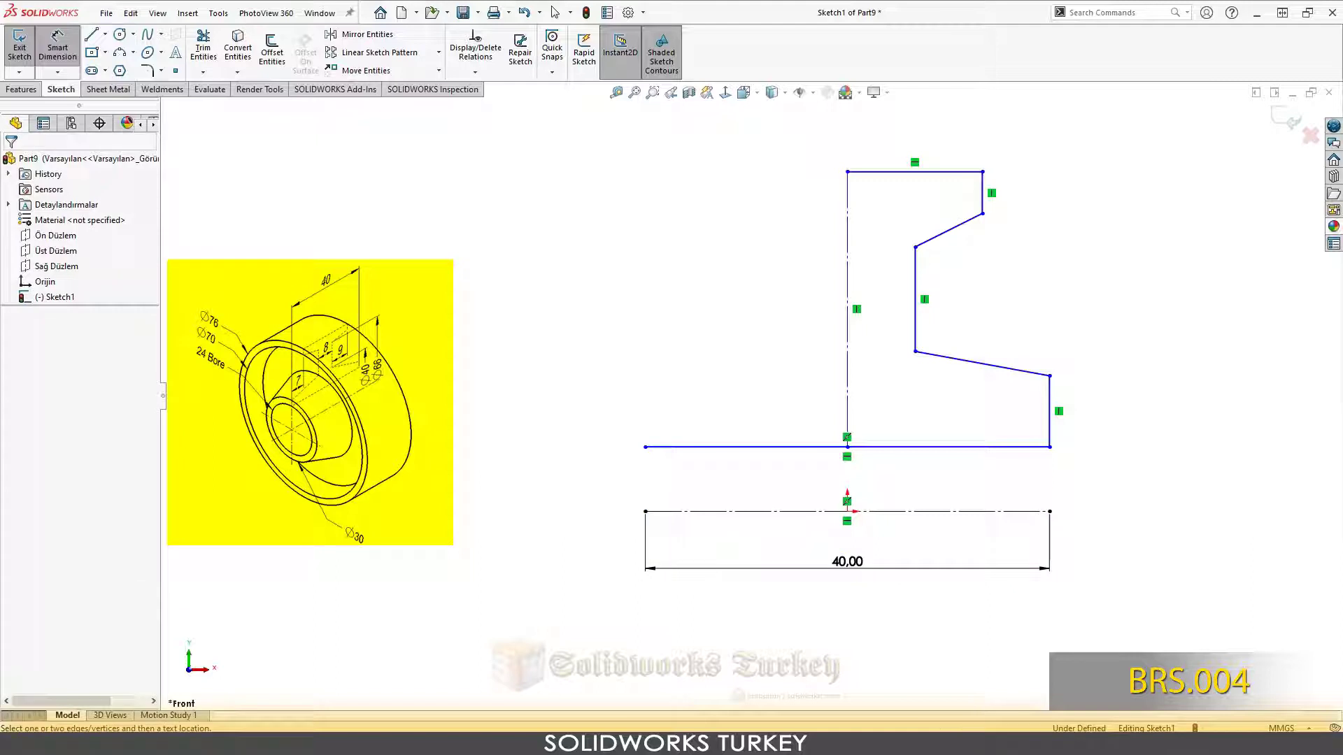
- Dimension the profile's bottom edge as a 24 mm diameter about the centerline
click(974, 448)
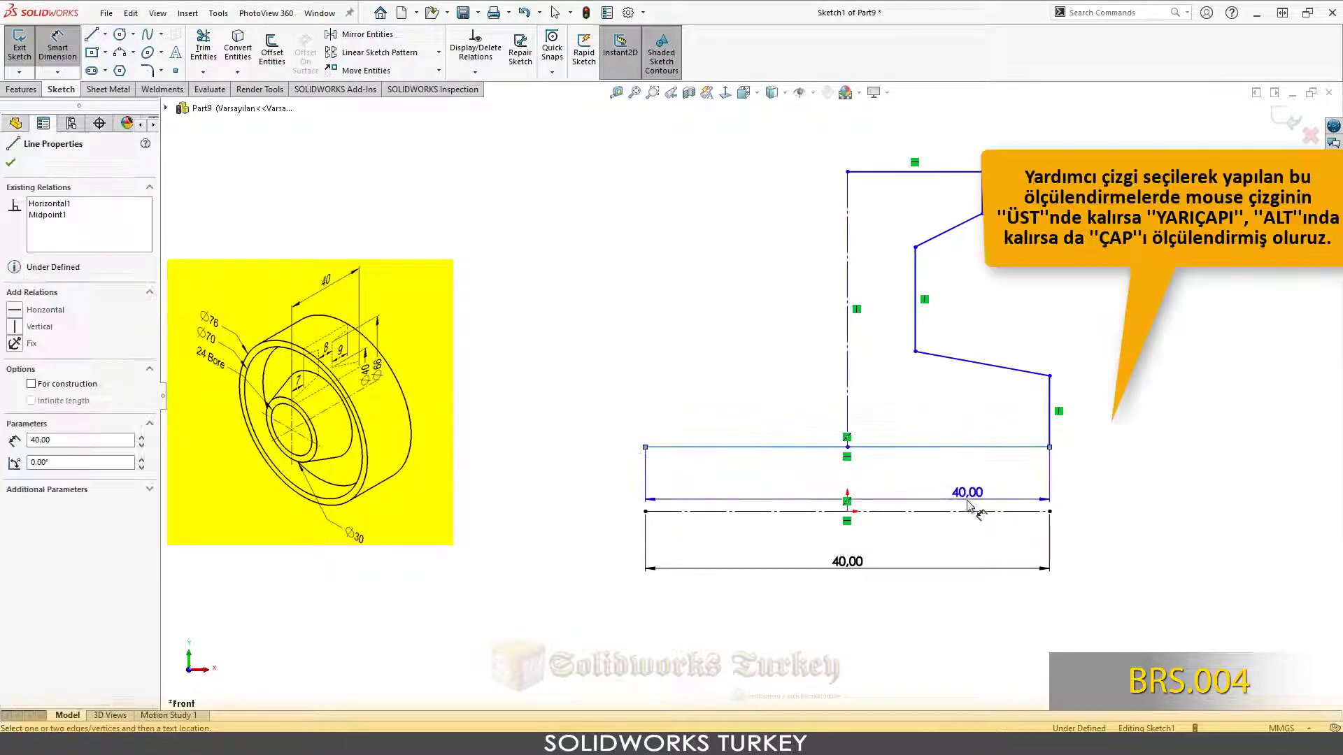
click(965, 512)
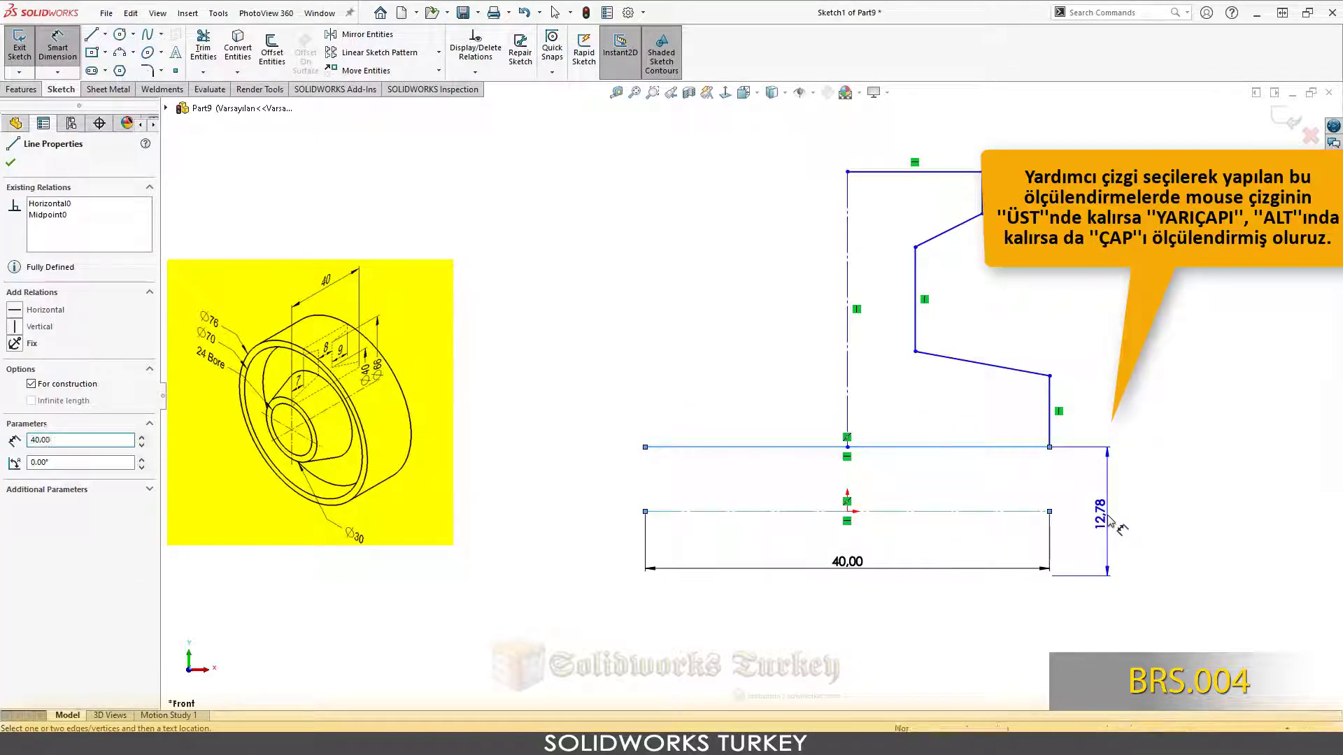
click(1112, 519)
text(24)
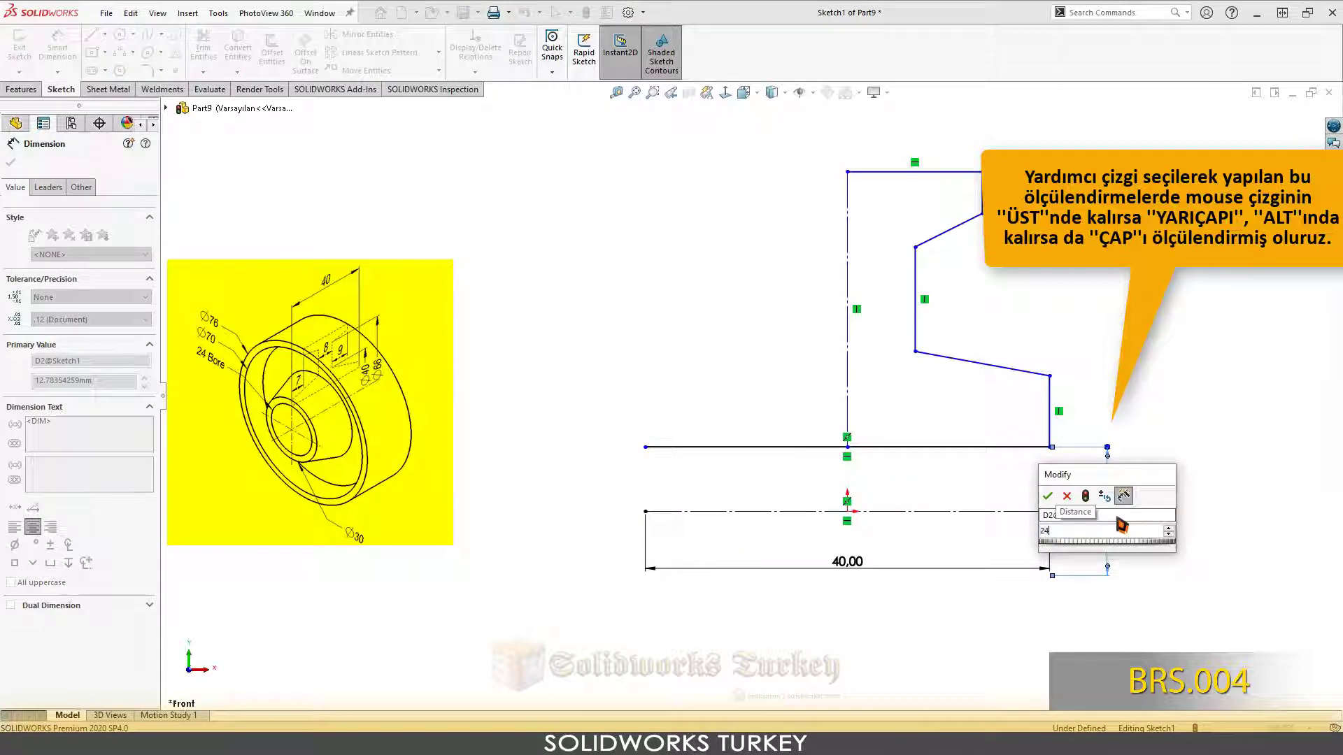
key(Return)
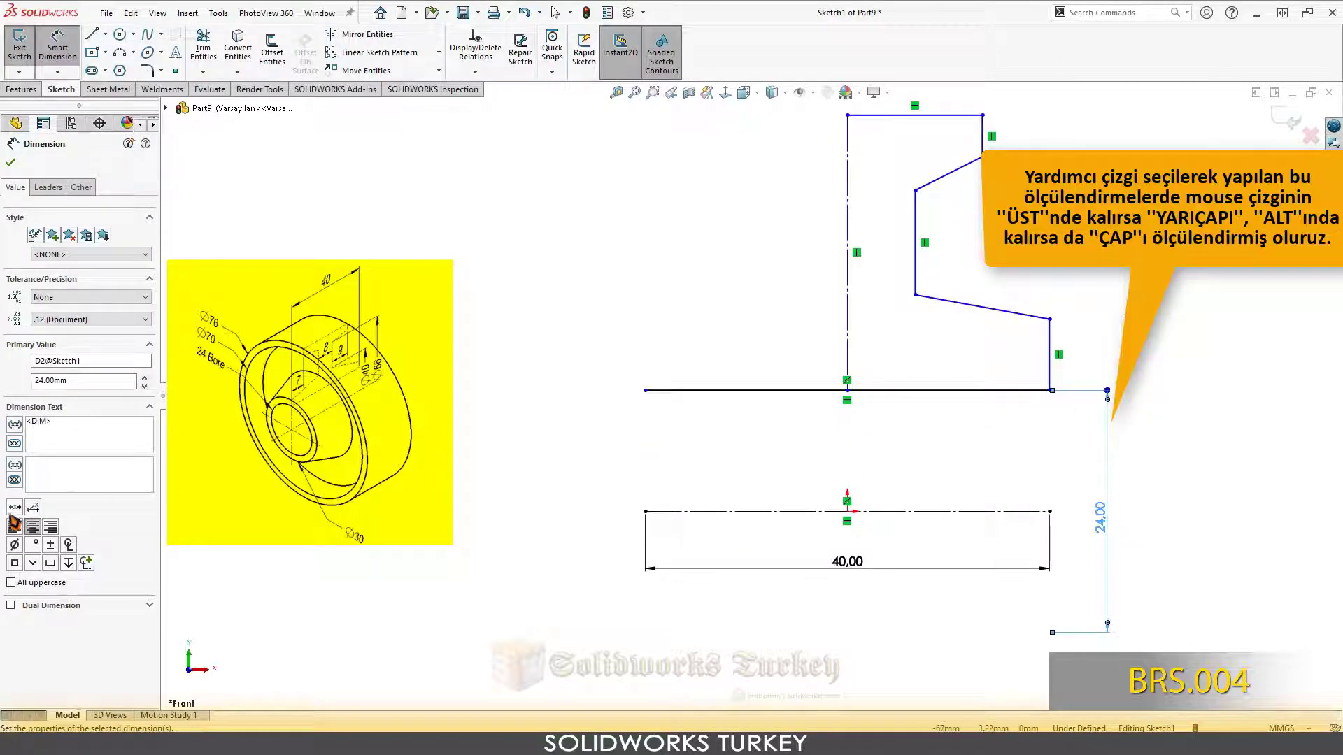
click(685, 276)
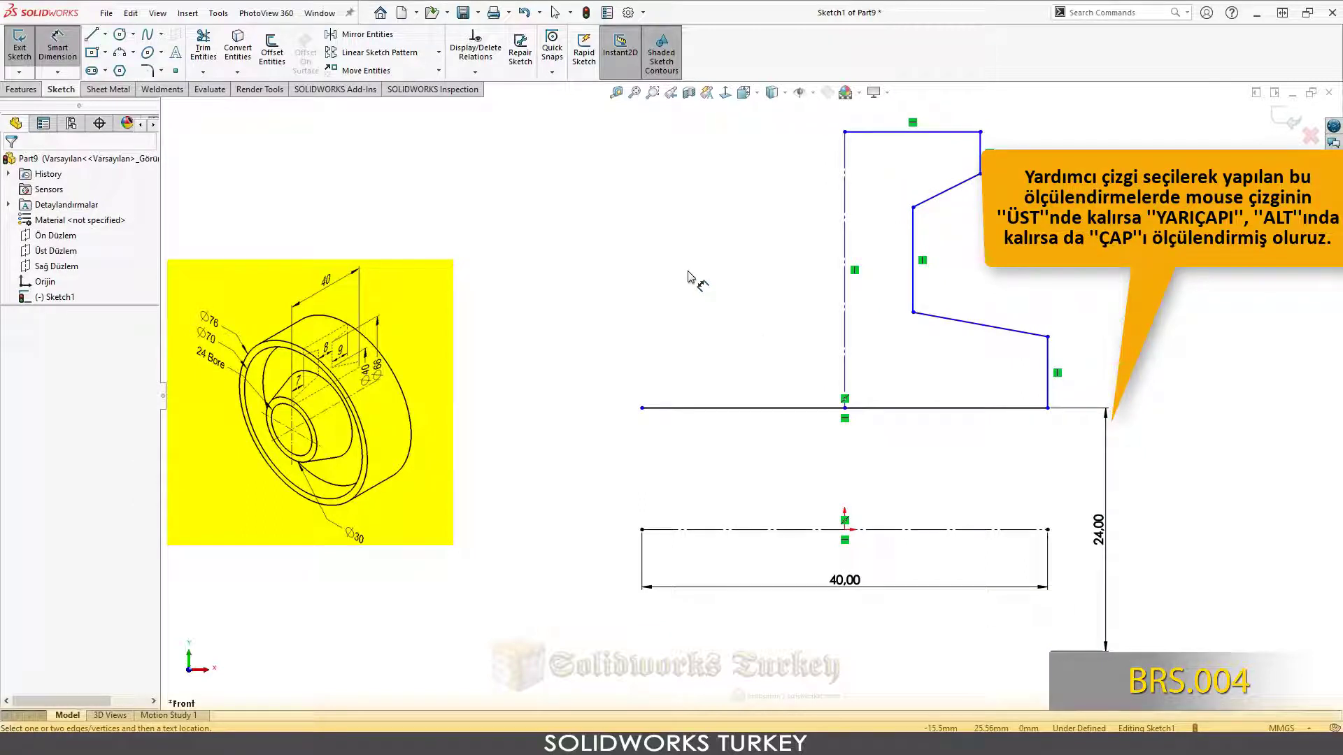
- Dimension the small step's top corner as a 30 mm diameter
click(1047, 337)
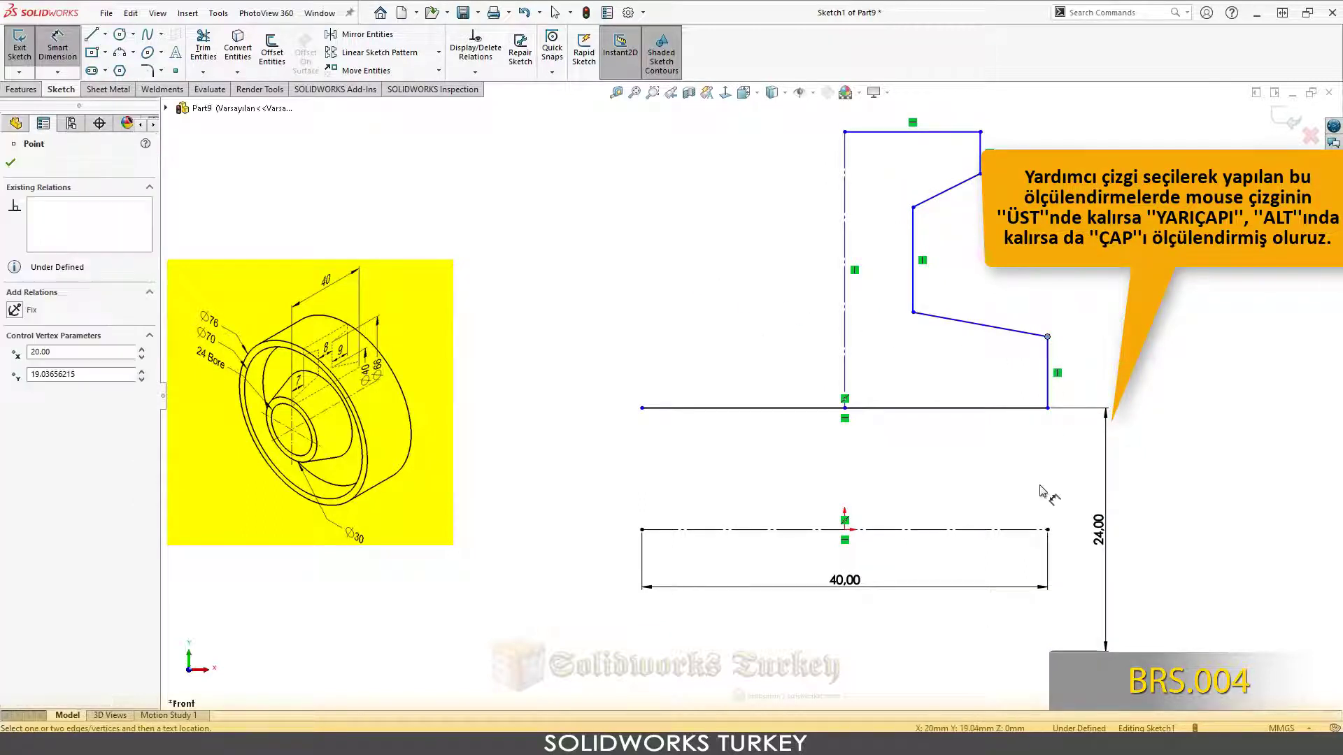
click(1023, 530)
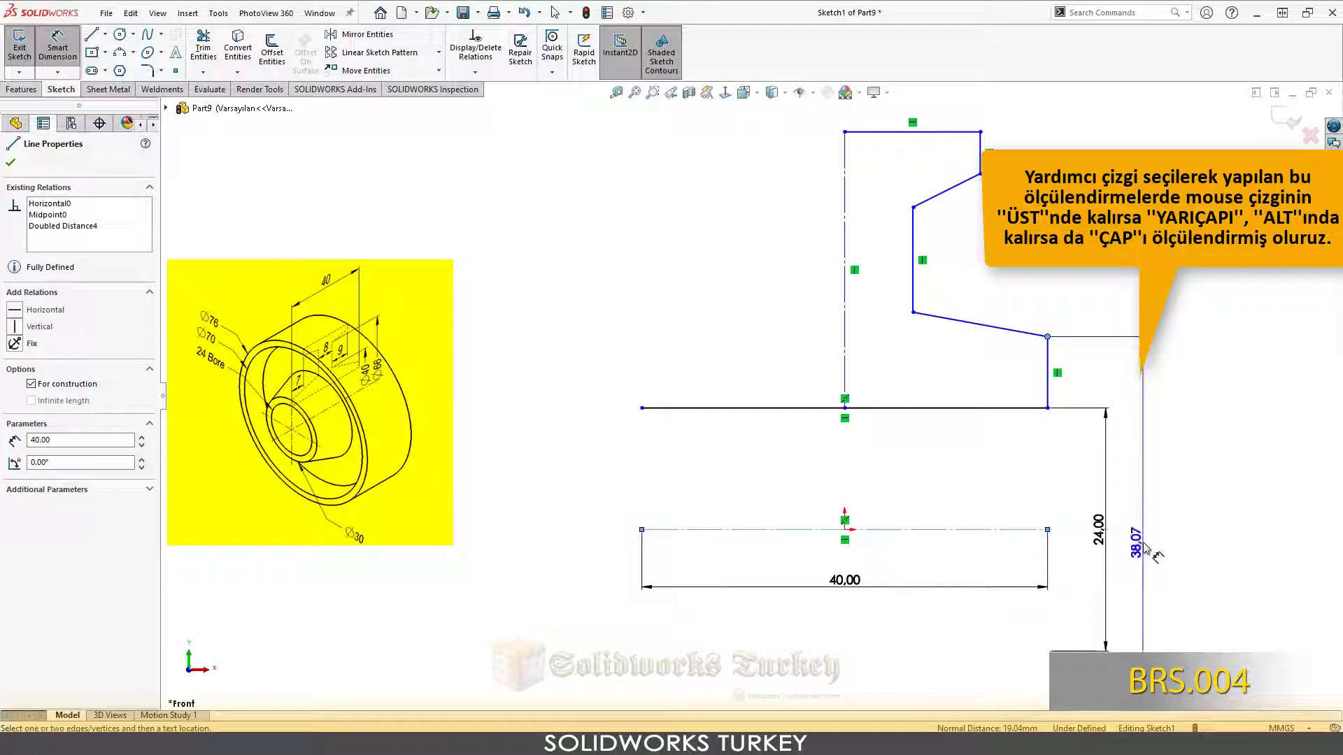
click(1145, 544)
text(30)
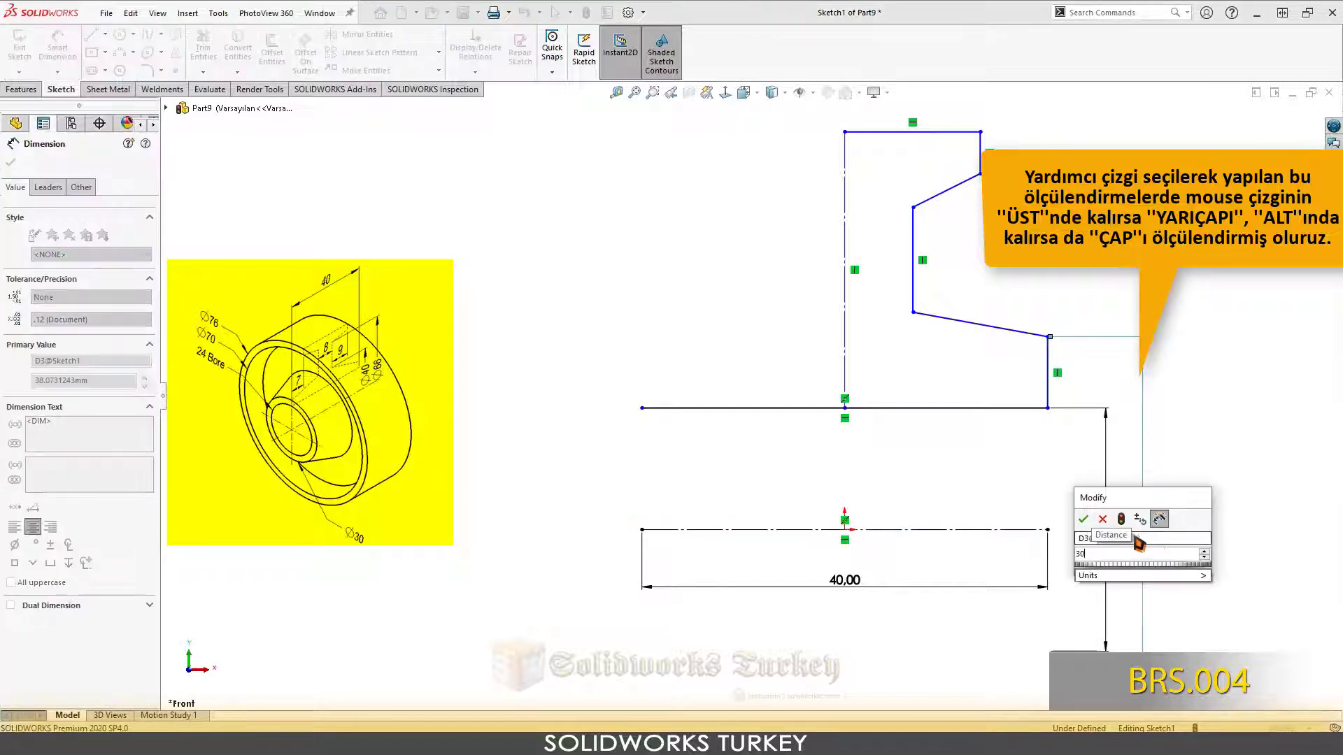
key(Return)
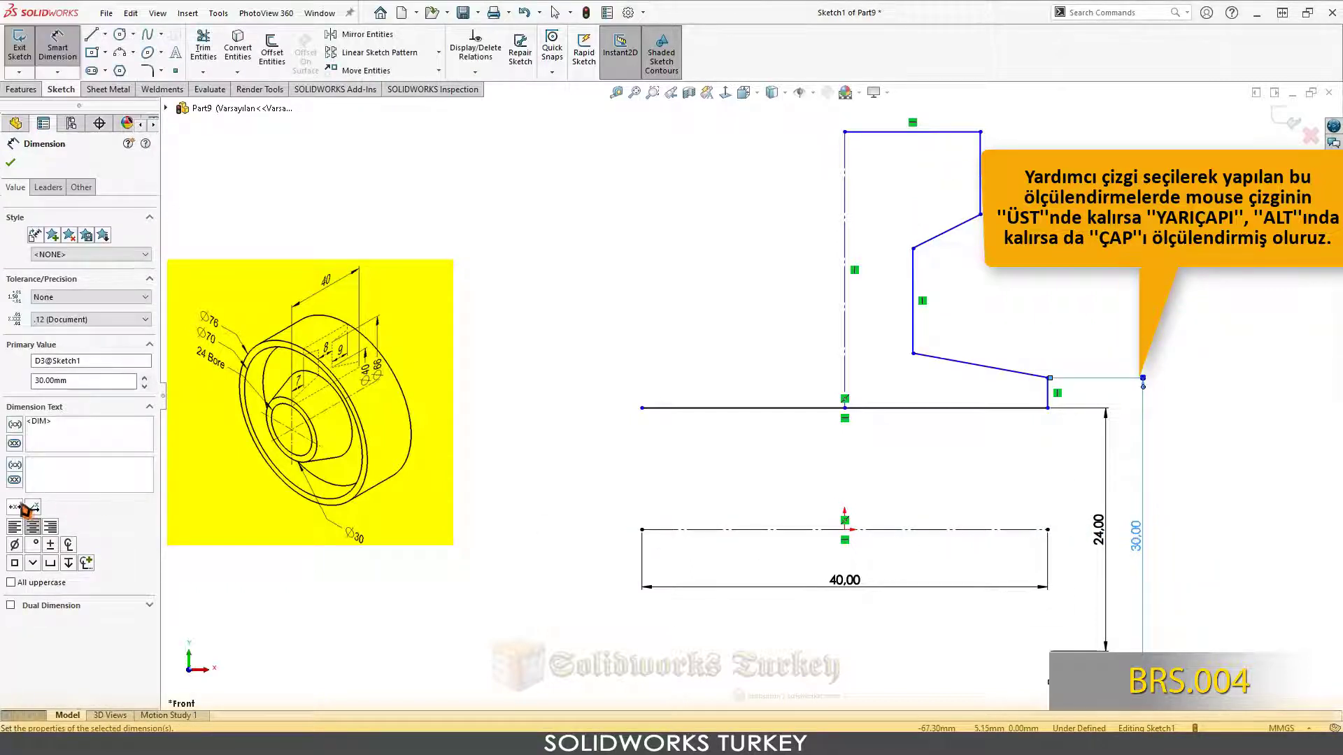
key(Escape)
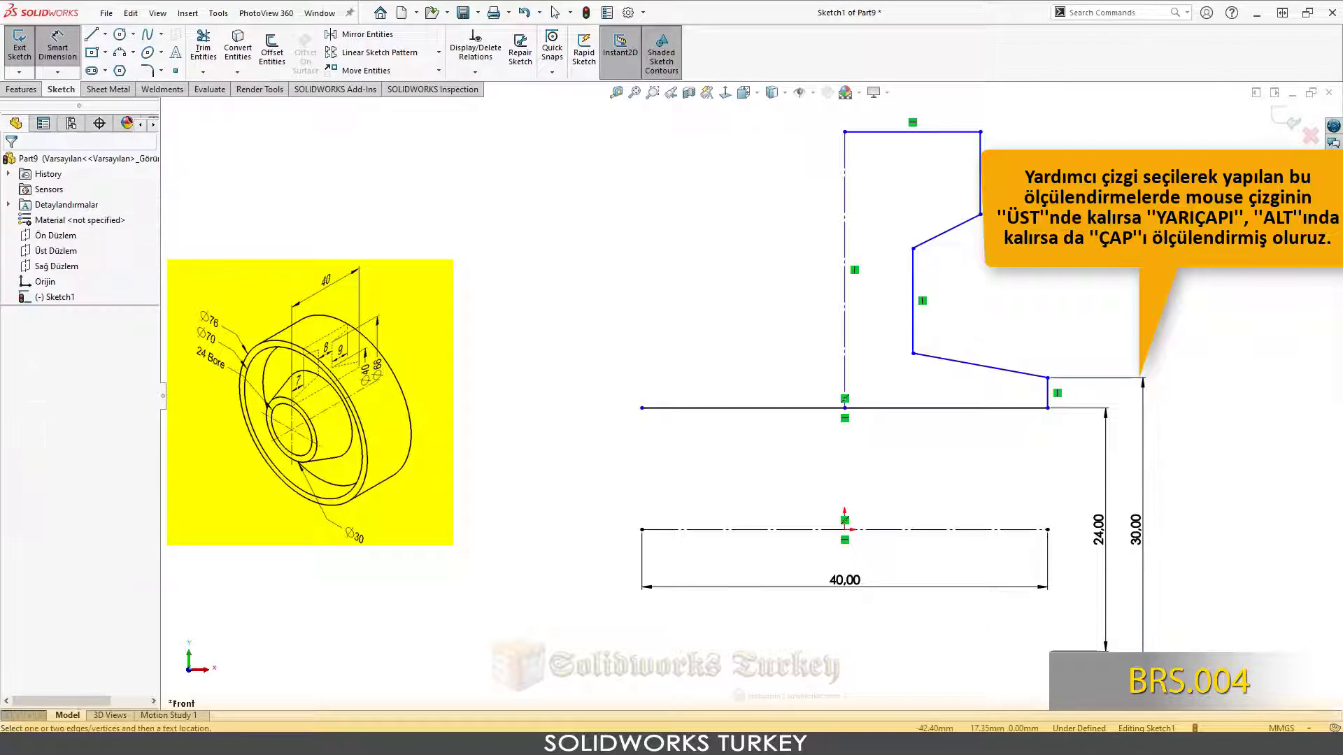
- Dimension the inner wall's foot corner as a 40 mm diameter
click(912, 353)
click(992, 546)
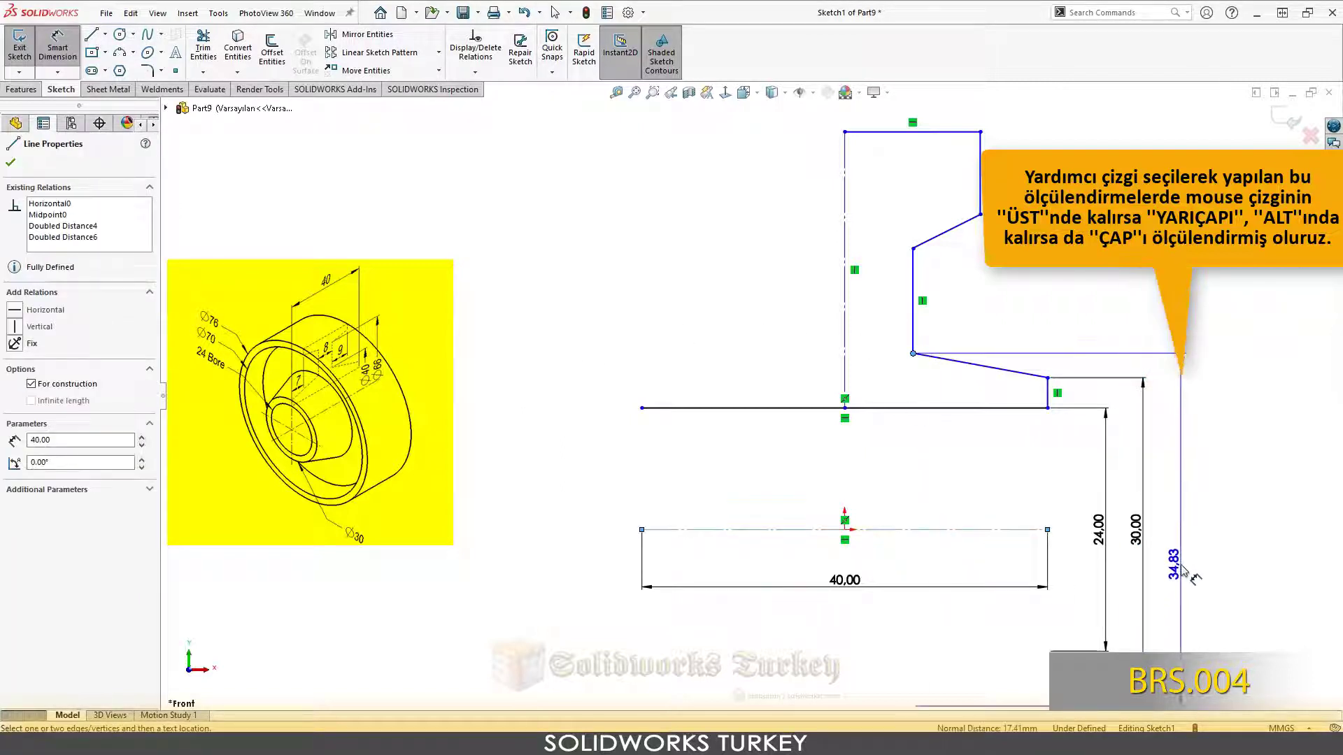
click(1180, 552)
text(40)
key(Return)
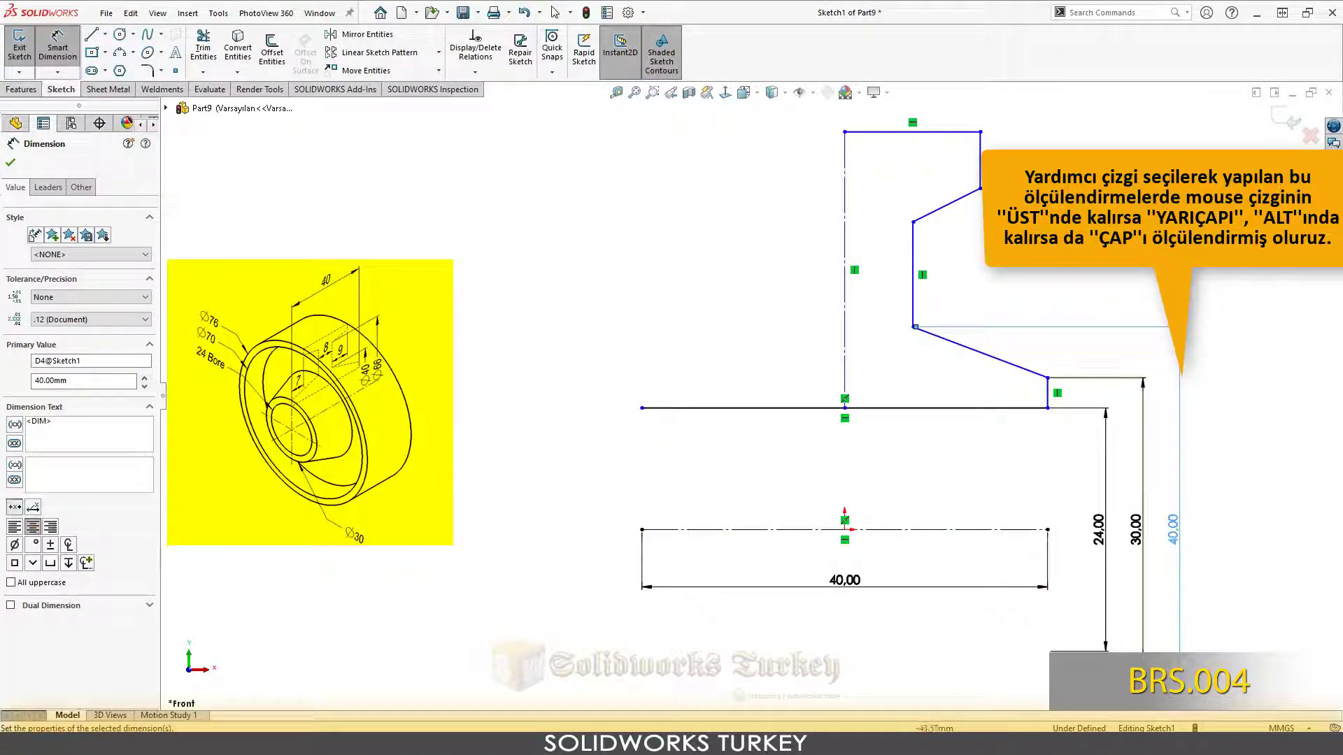
click(610, 403)
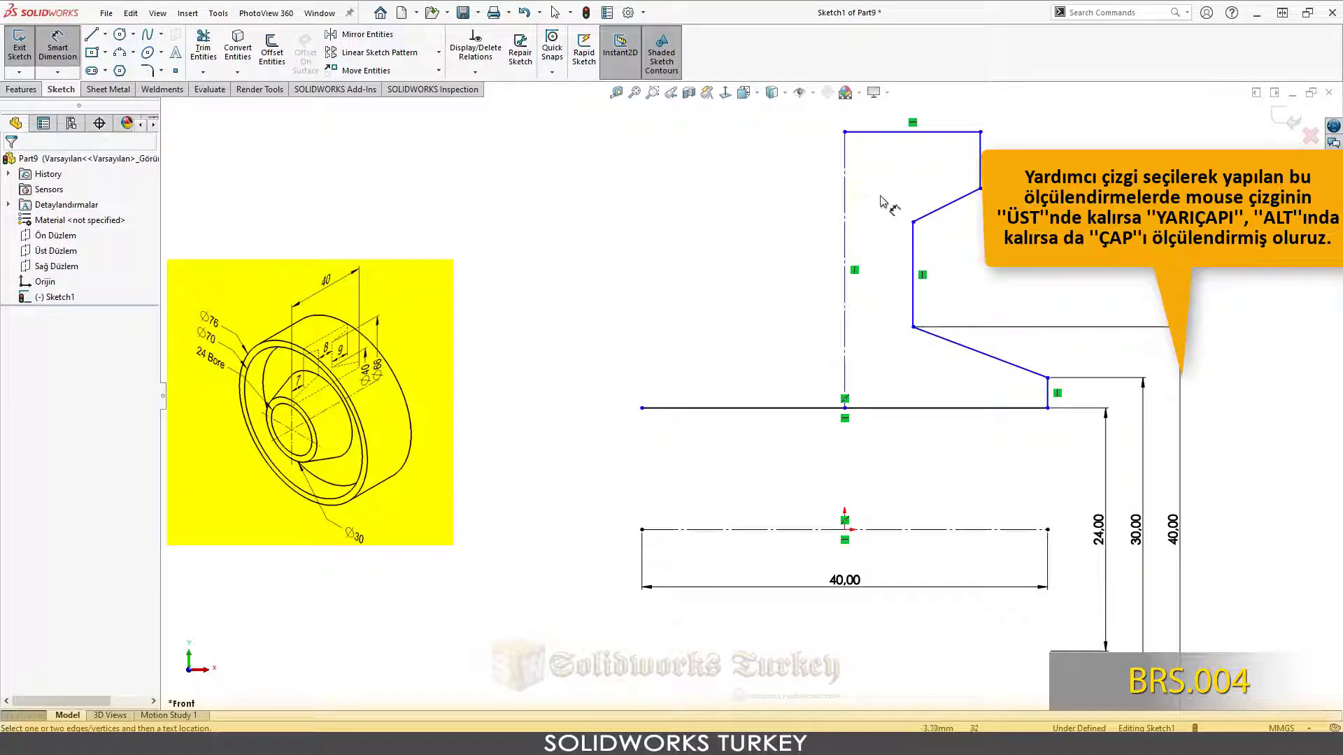
key(z)
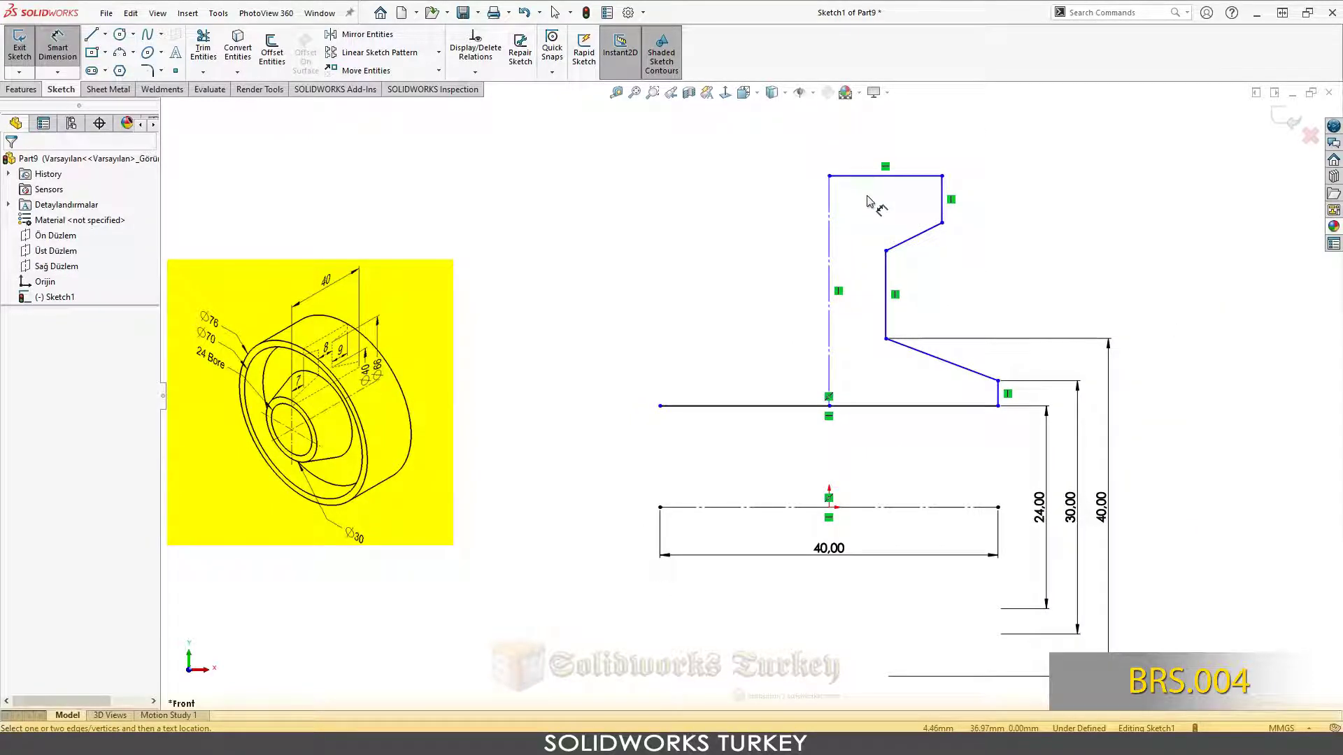
- Dimension the upper inner corner as a 66 mm diameter from the centerline
click(887, 250)
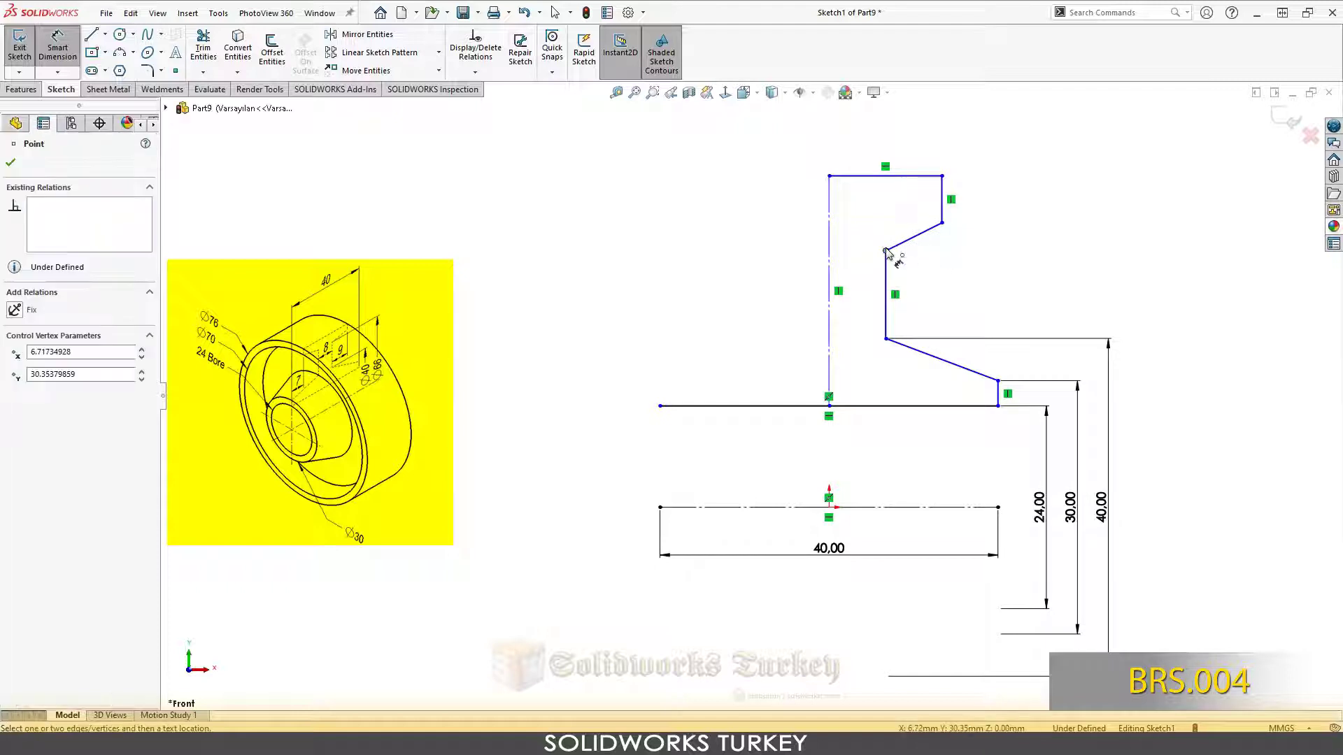
click(893, 508)
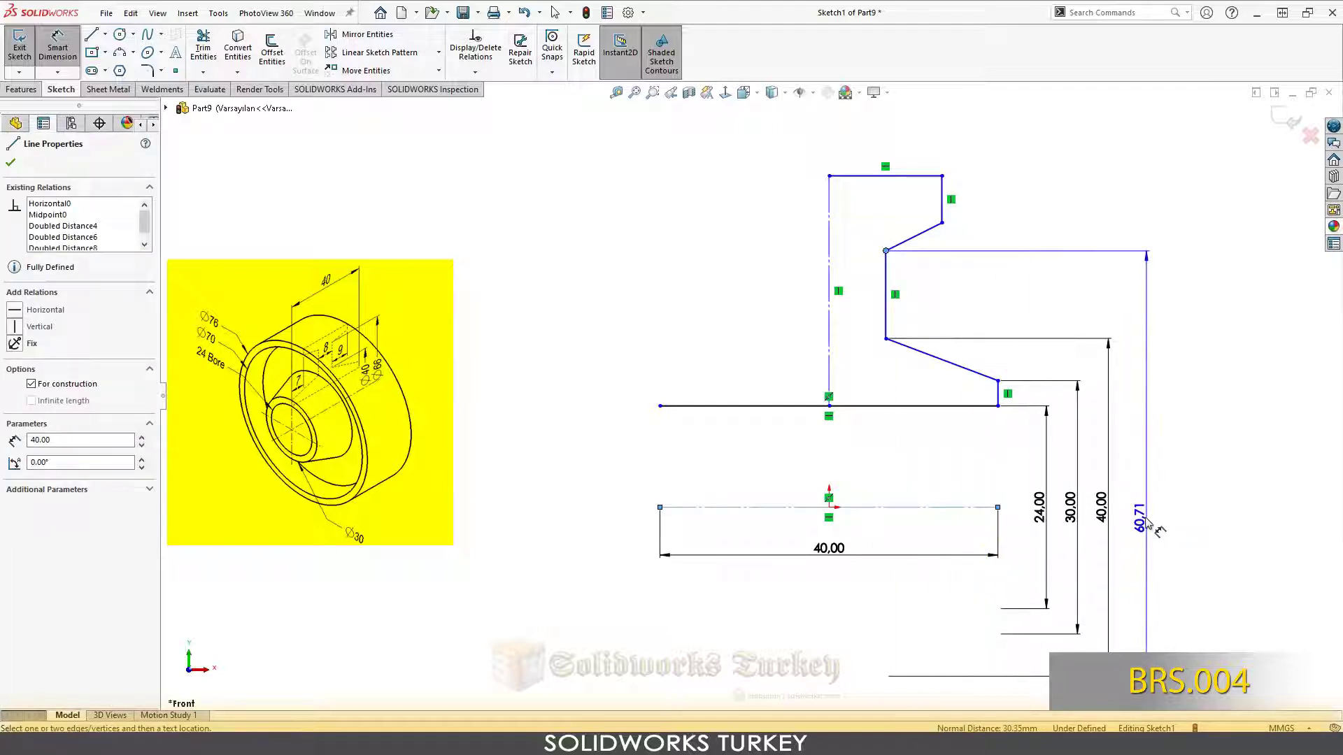
click(1150, 526)
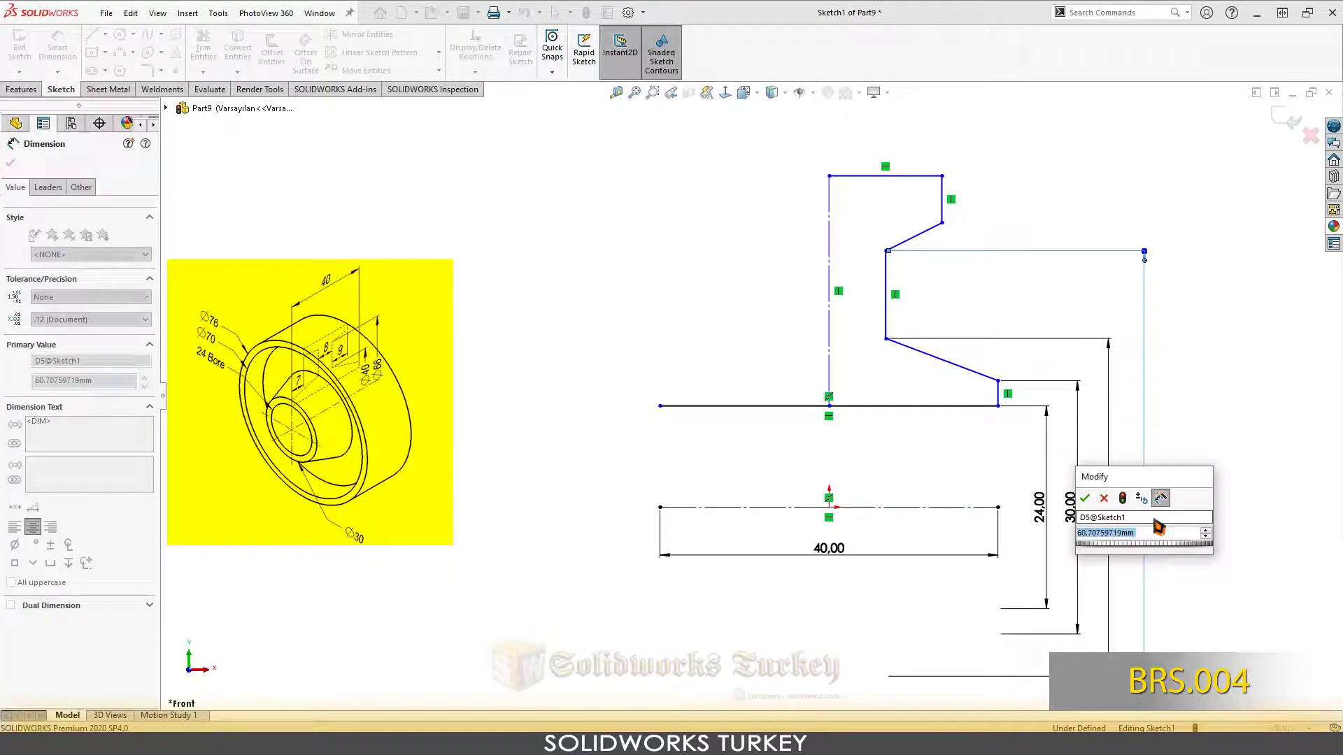
text(66)
key(Return)
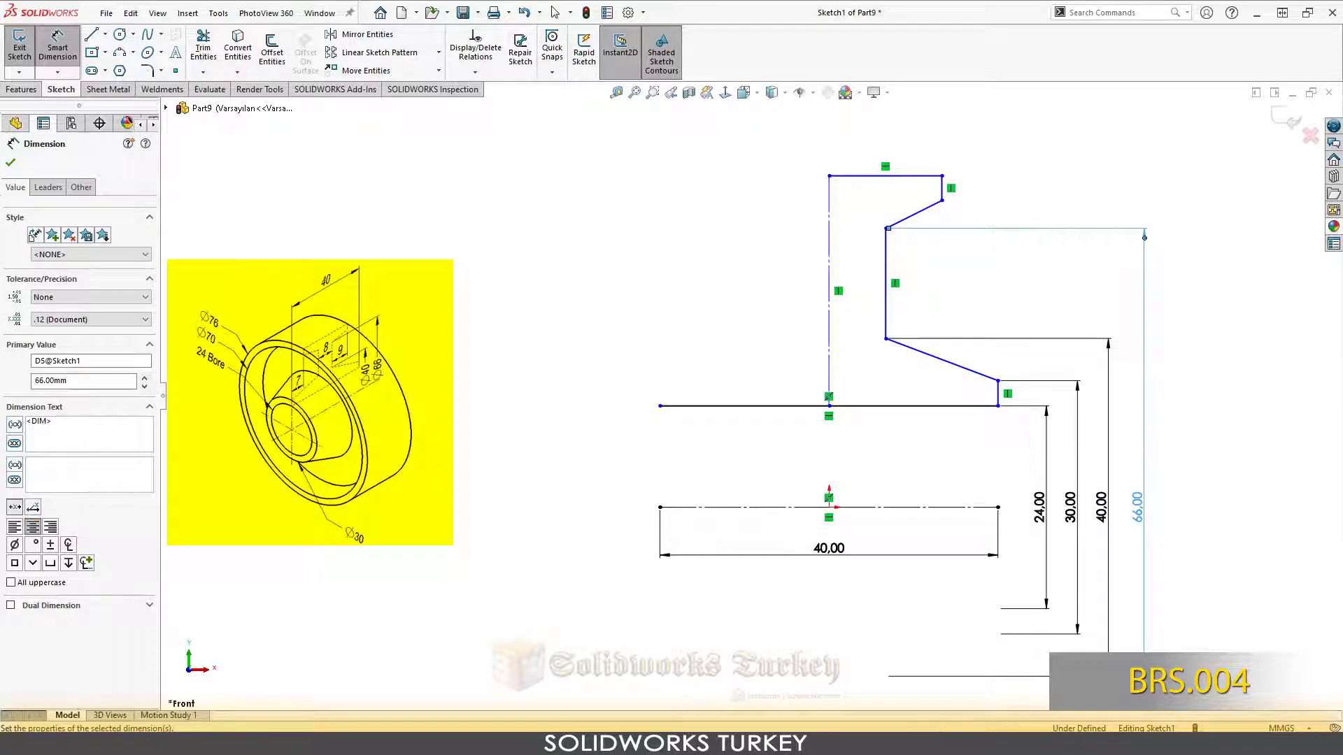
key(Escape)
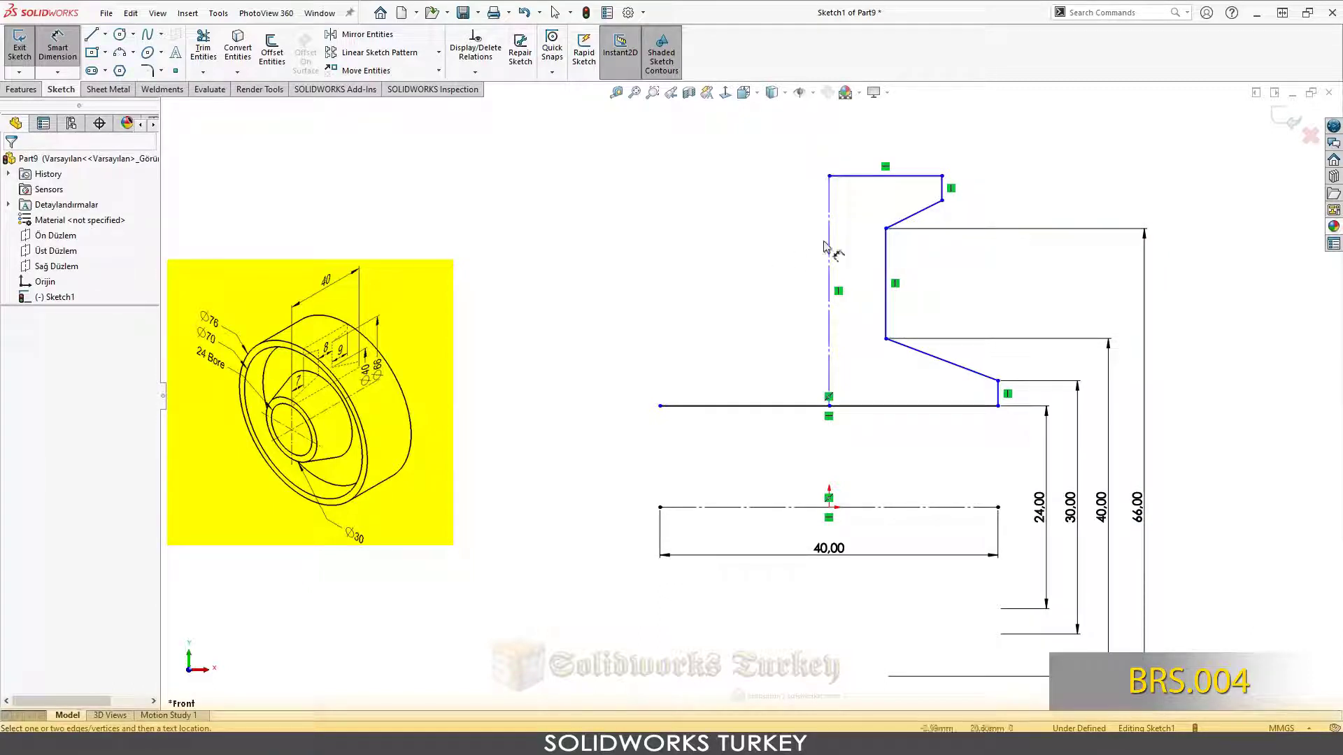
- Dimension the upper vertex as a 70 mm diameter, aligned with the others
click(942, 201)
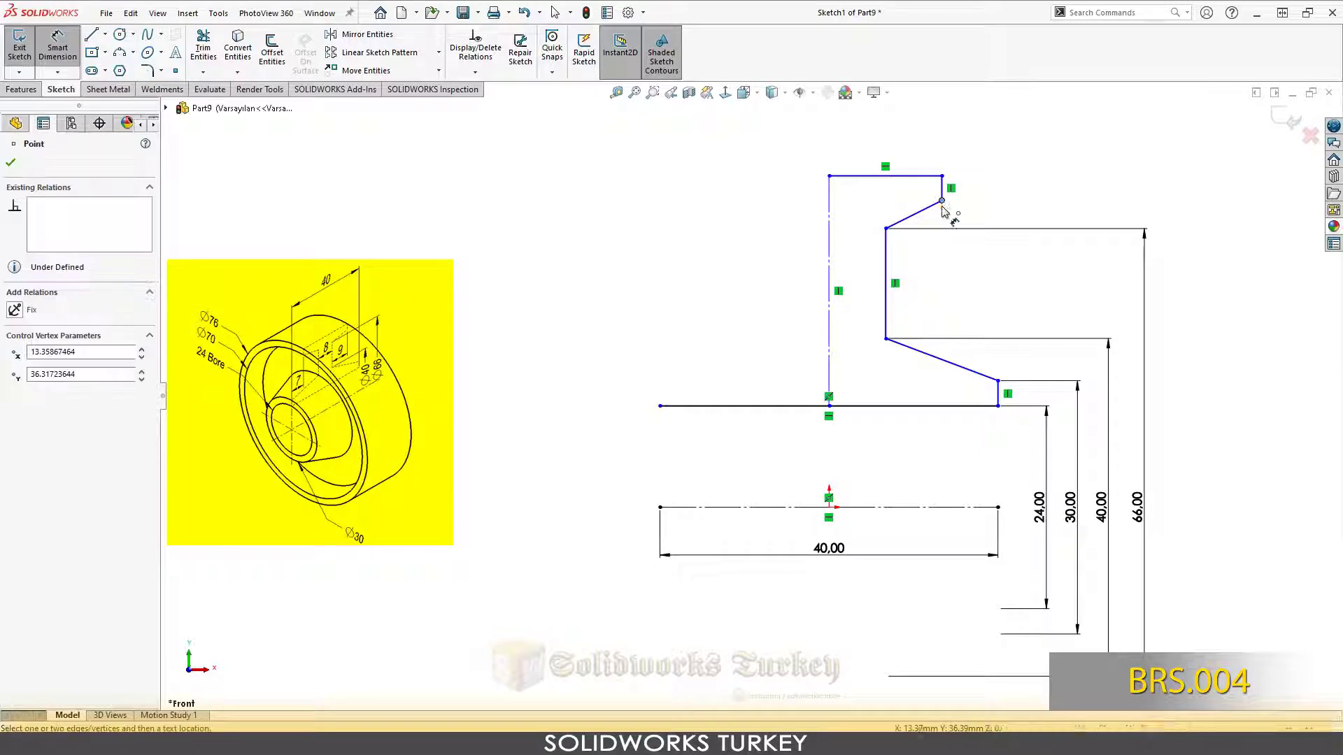
click(930, 507)
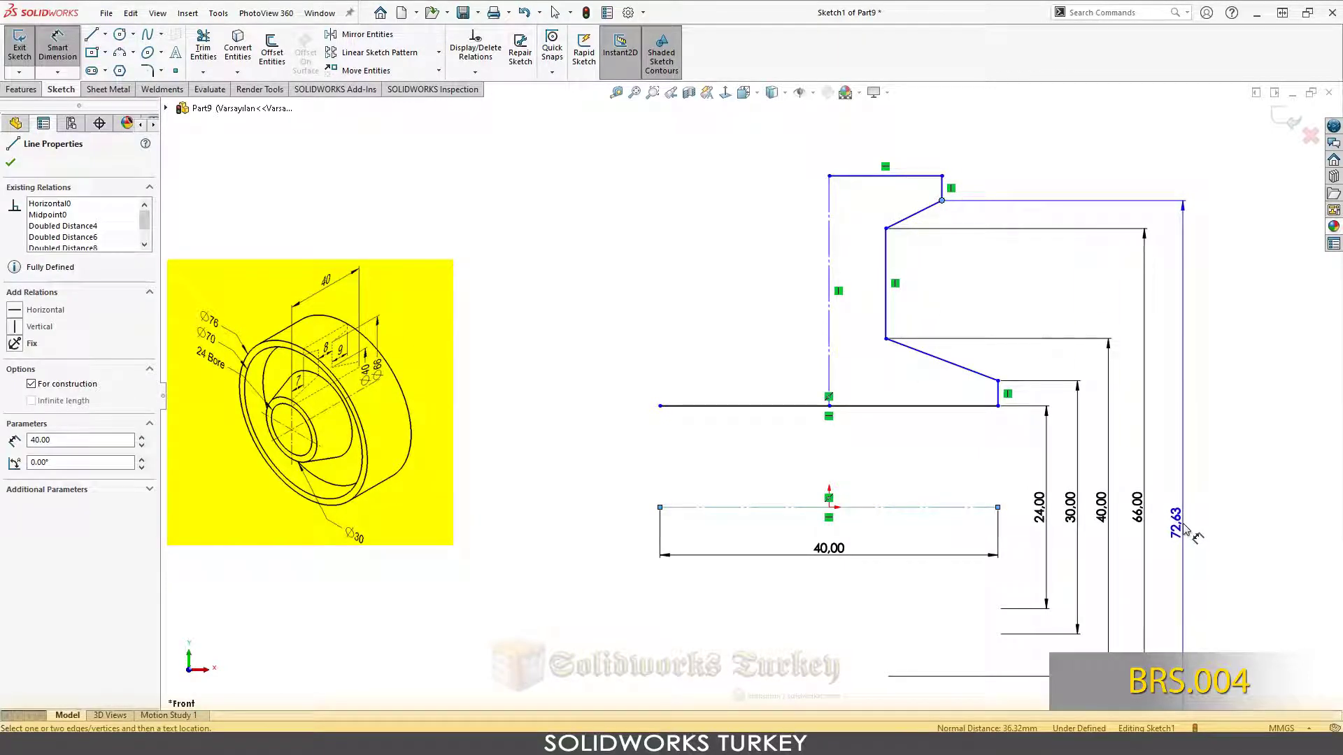
click(1184, 532)
text(70)
key(Return)
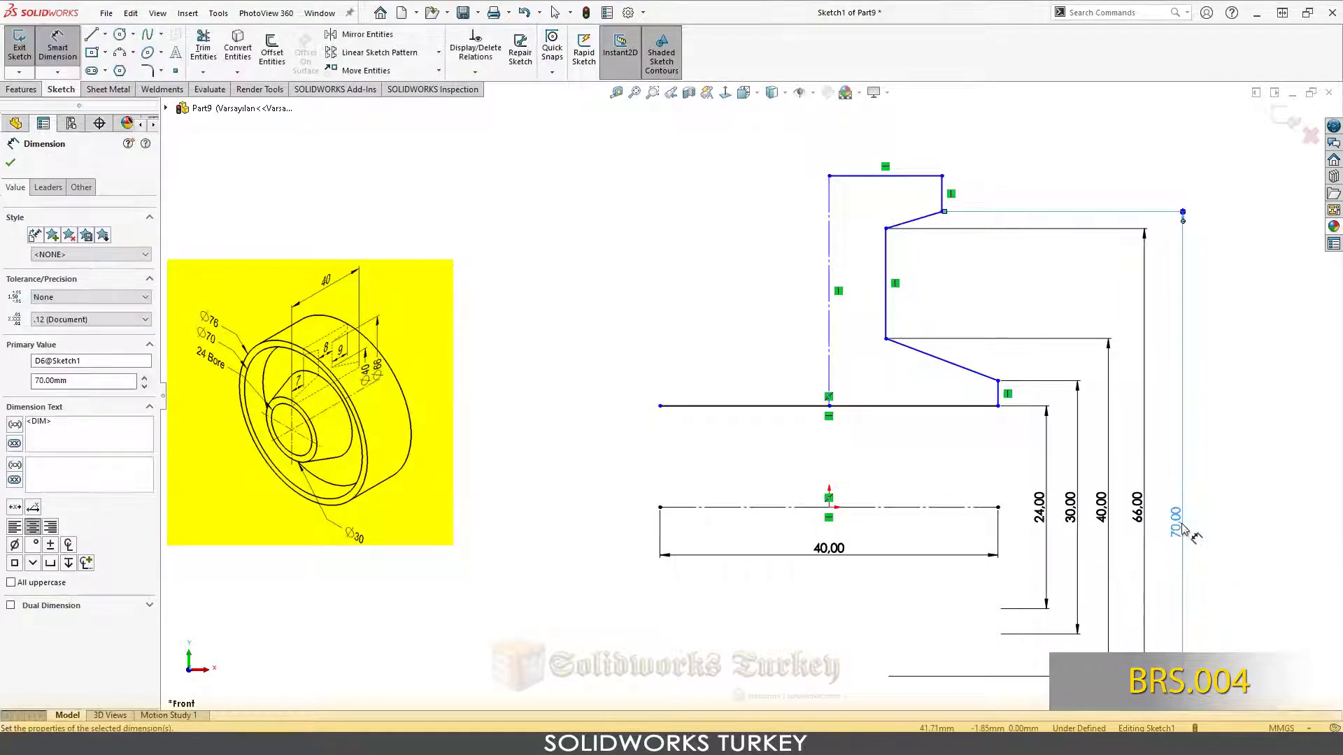
click(15, 507)
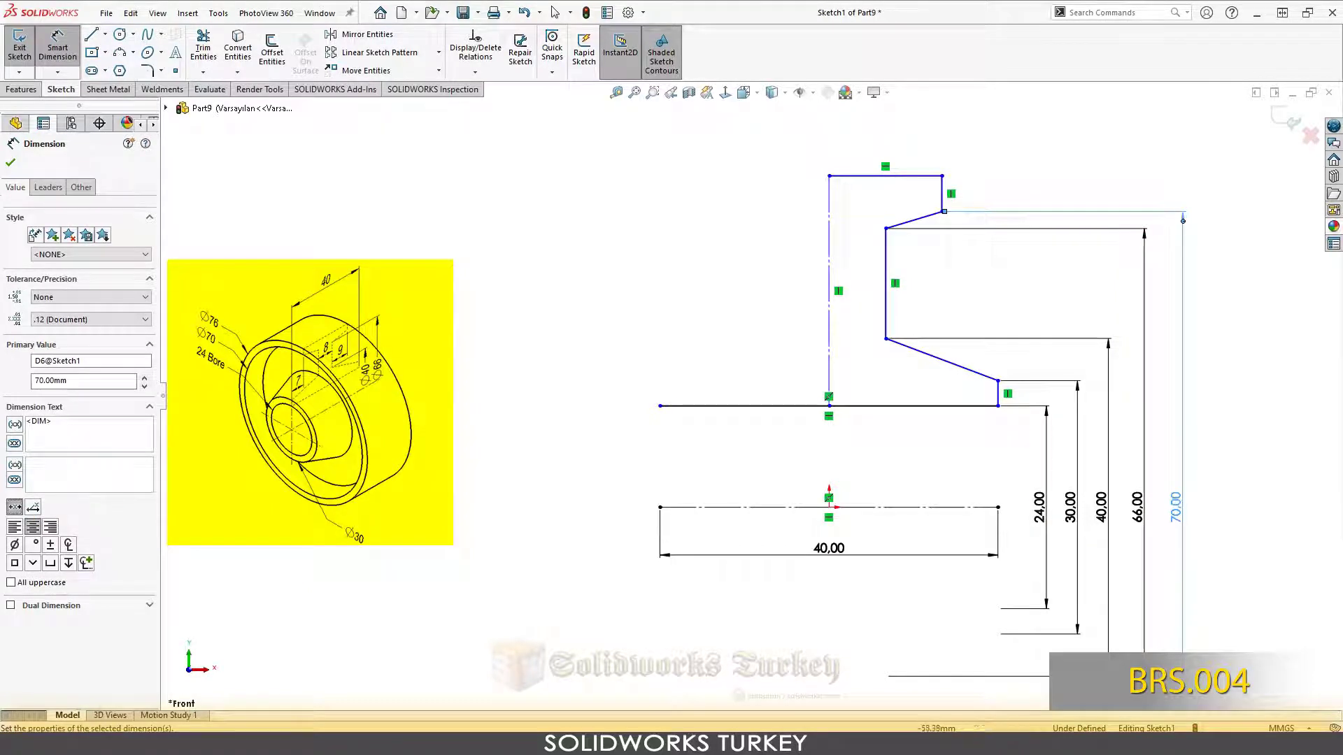
key(Escape)
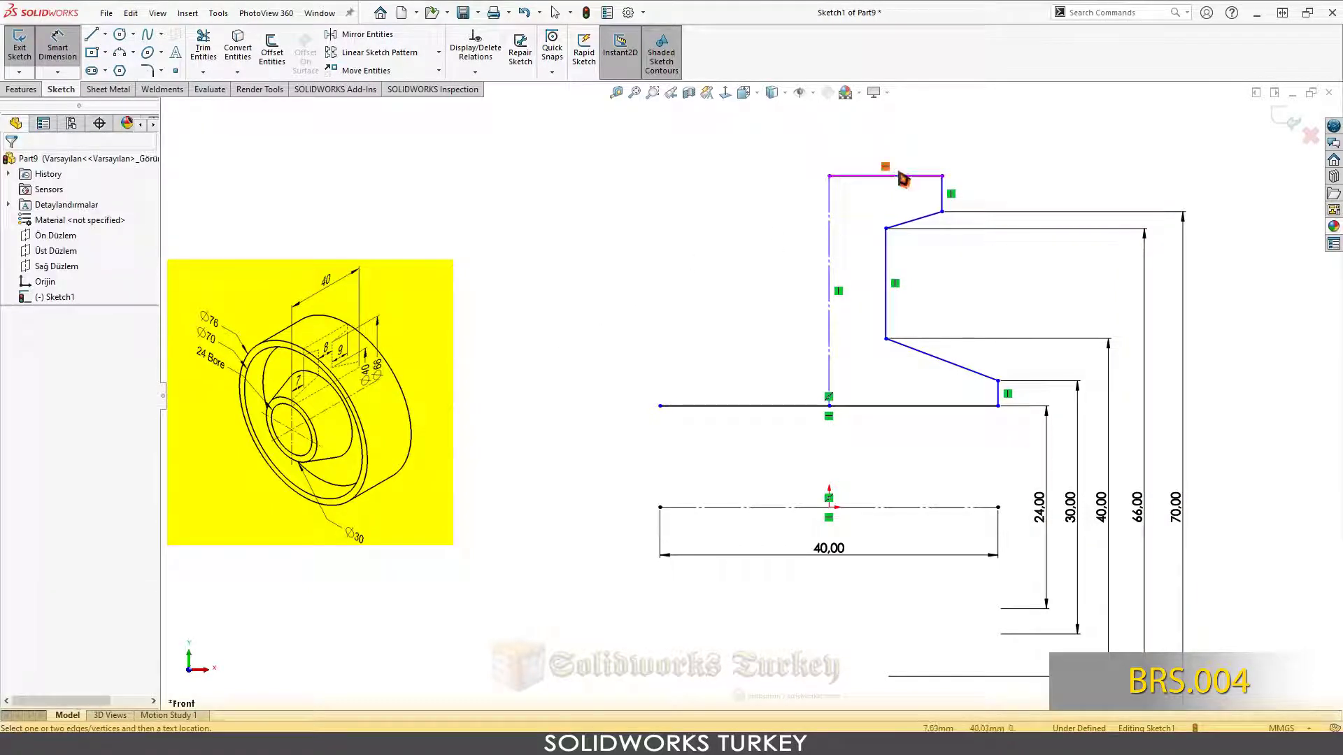
- Dimension the profile's top line as the outermost 76 mm diameter
click(901, 176)
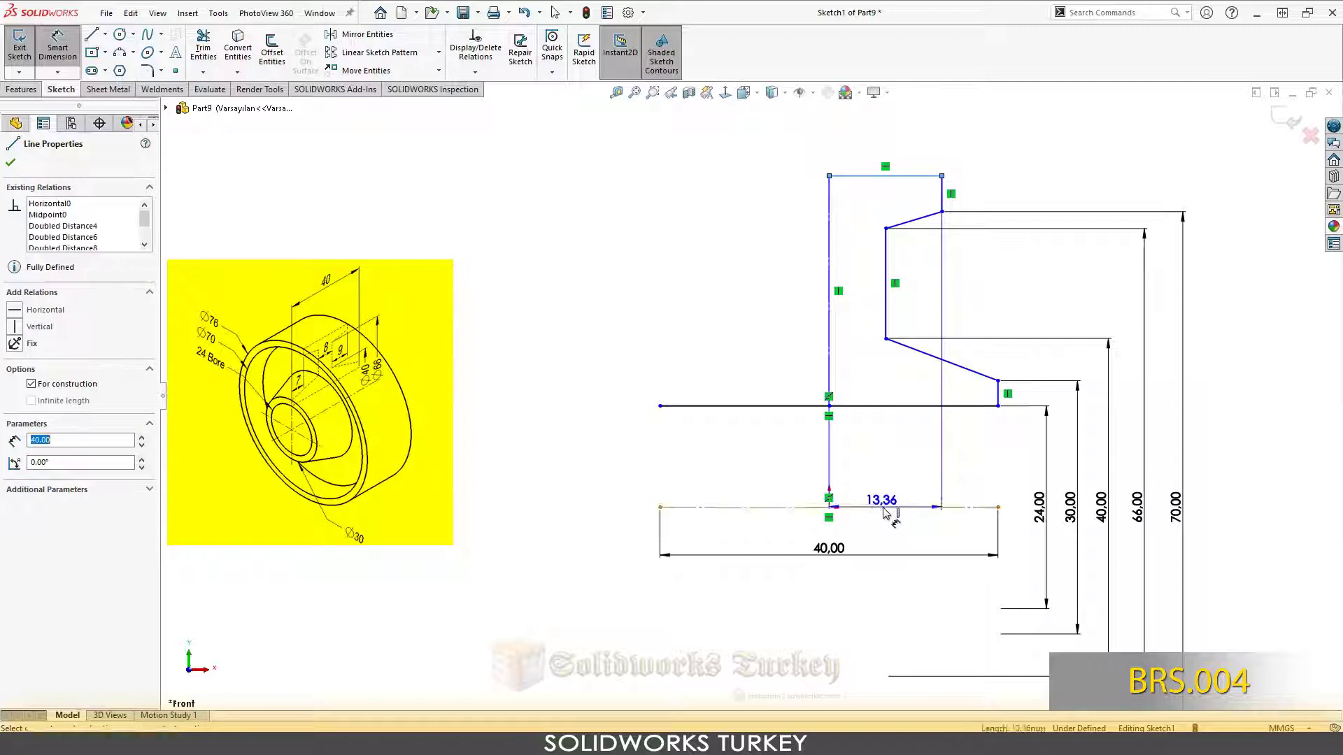
click(861, 507)
click(1223, 528)
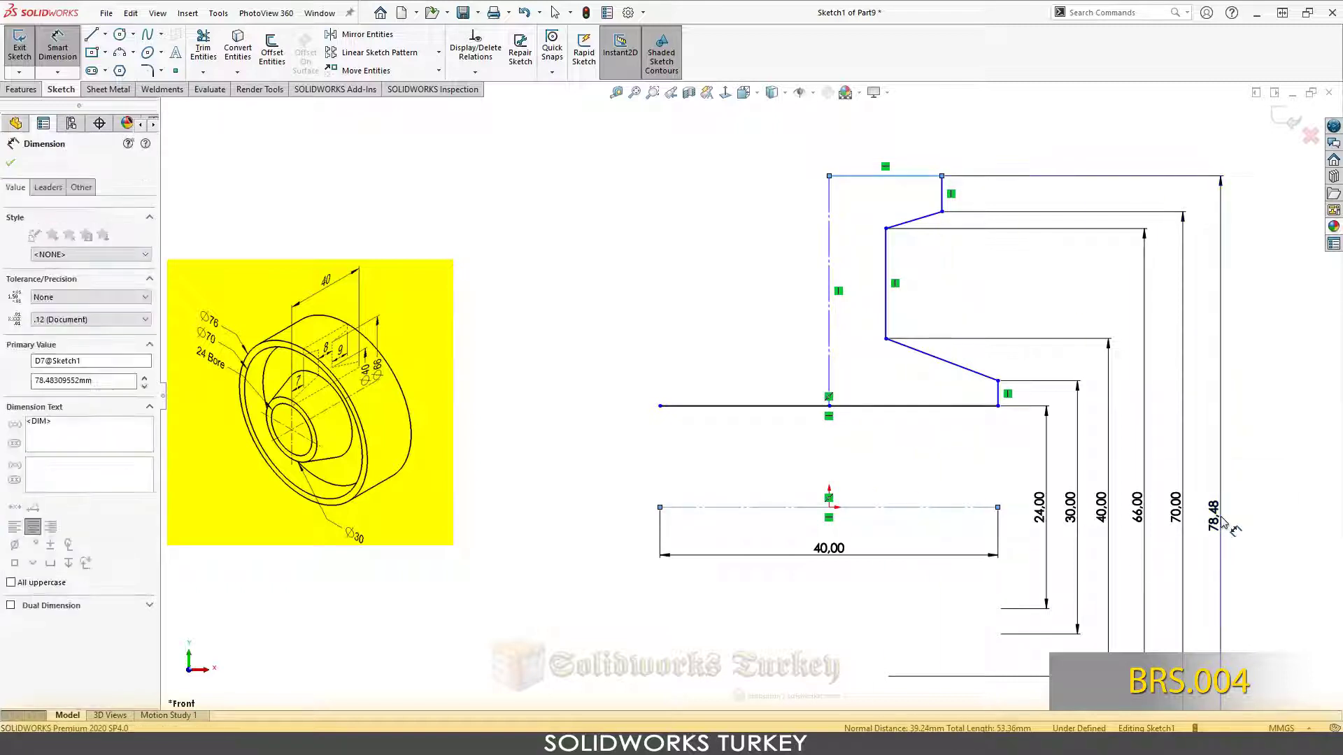
text(76)
click(1161, 497)
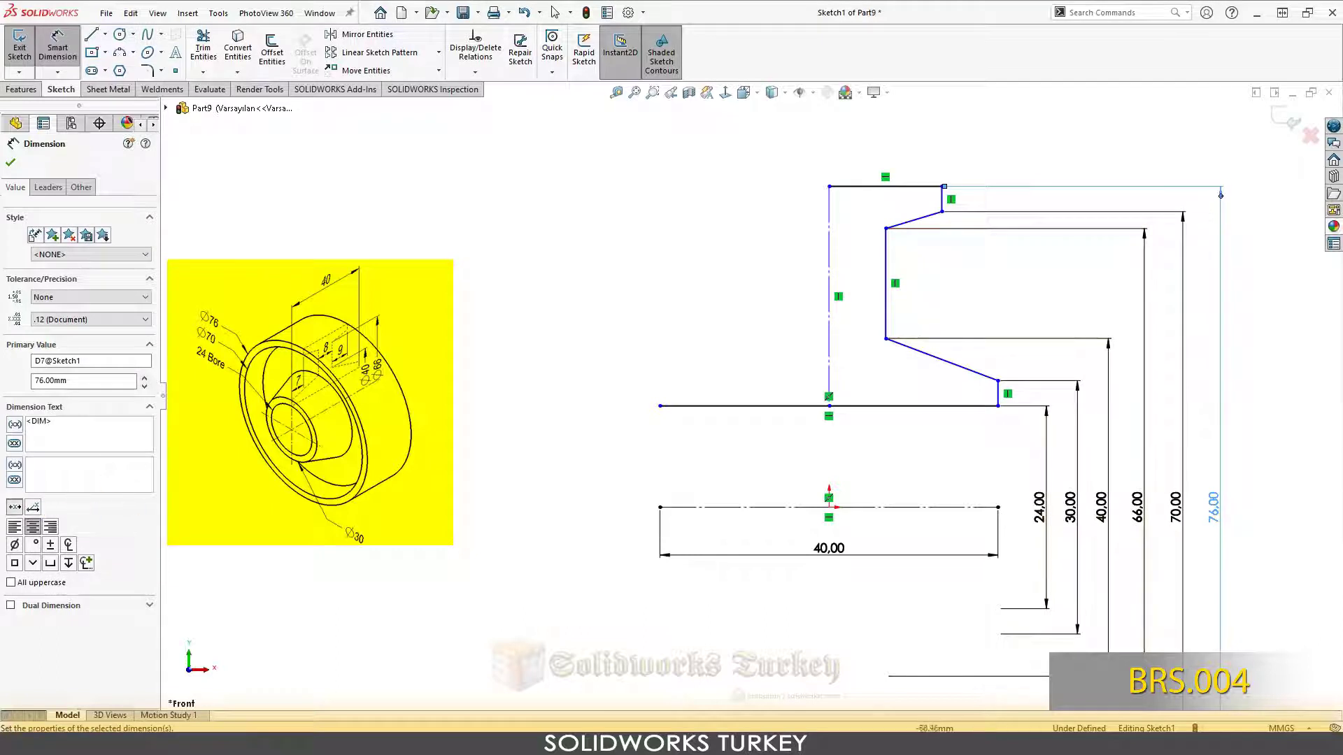
key(Escape)
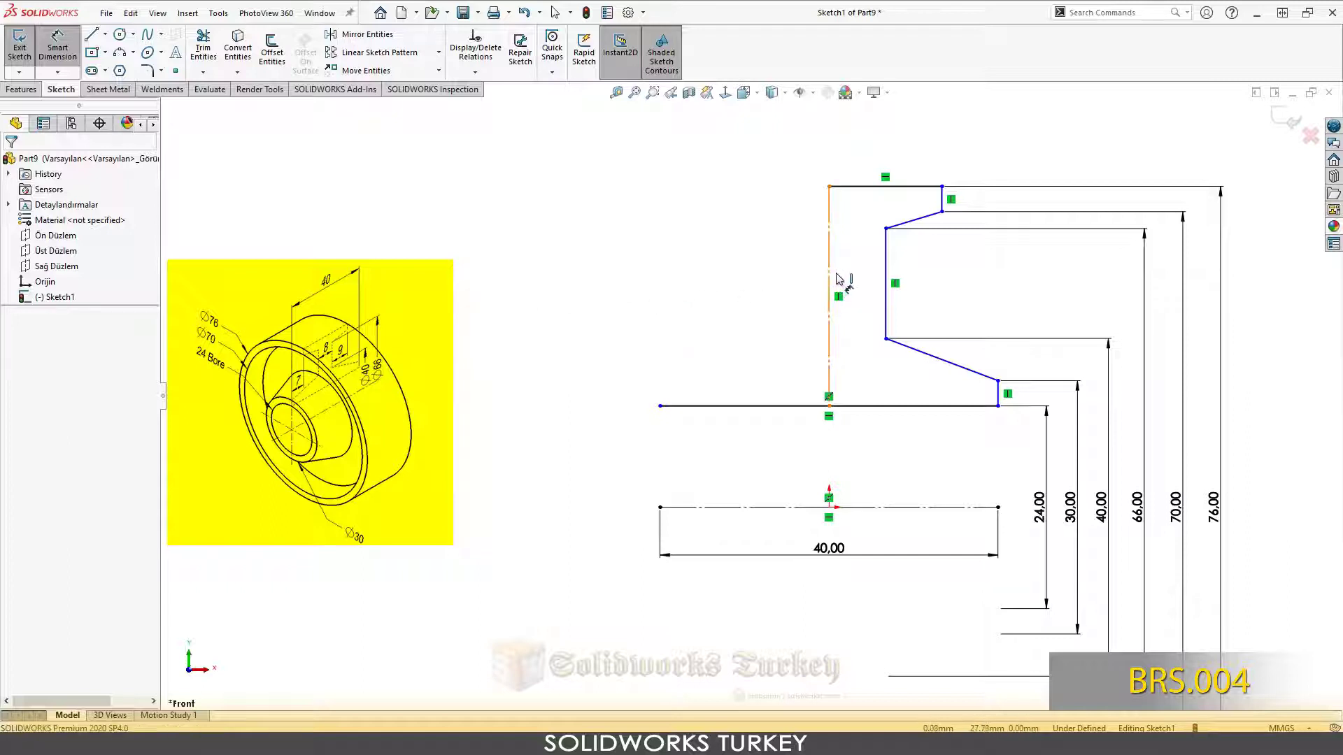
- Add an 8 mm horizontal step width and move it above the profile
click(886, 280)
click(887, 271)
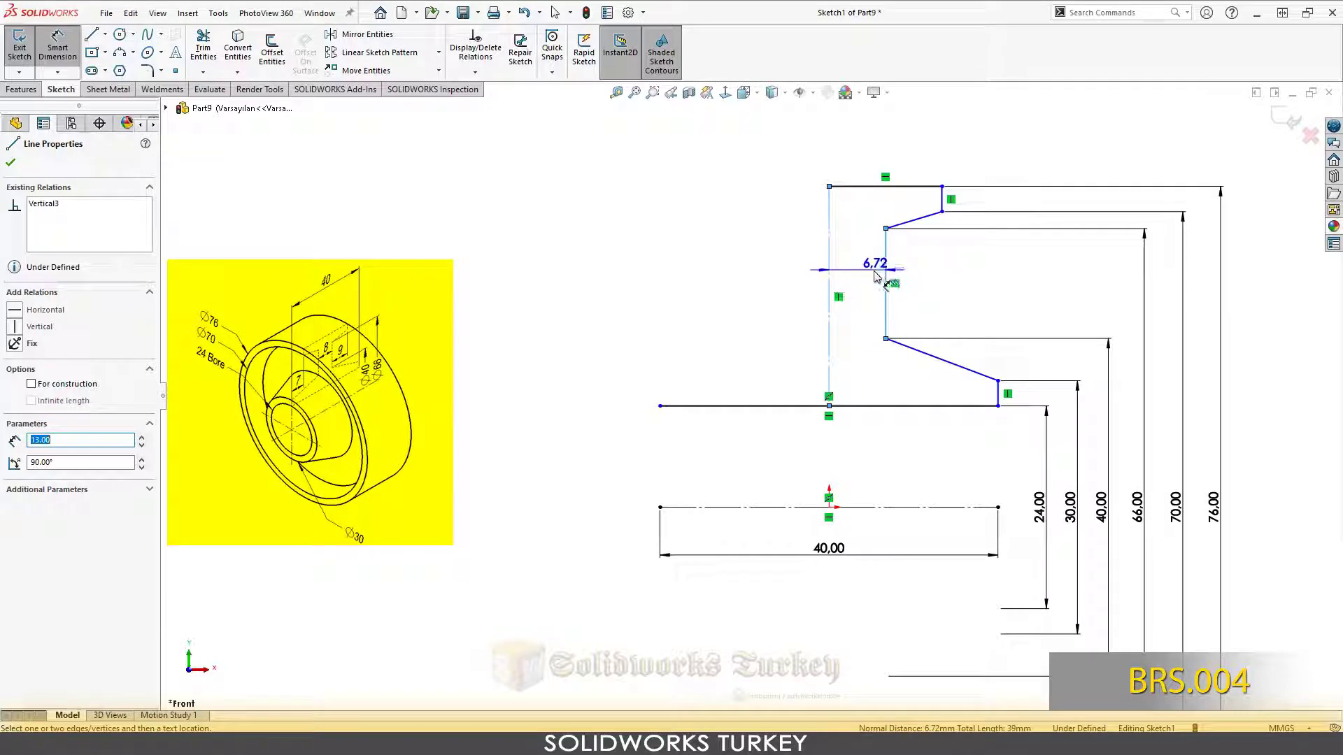
click(815, 283)
text(8)
key(Return)
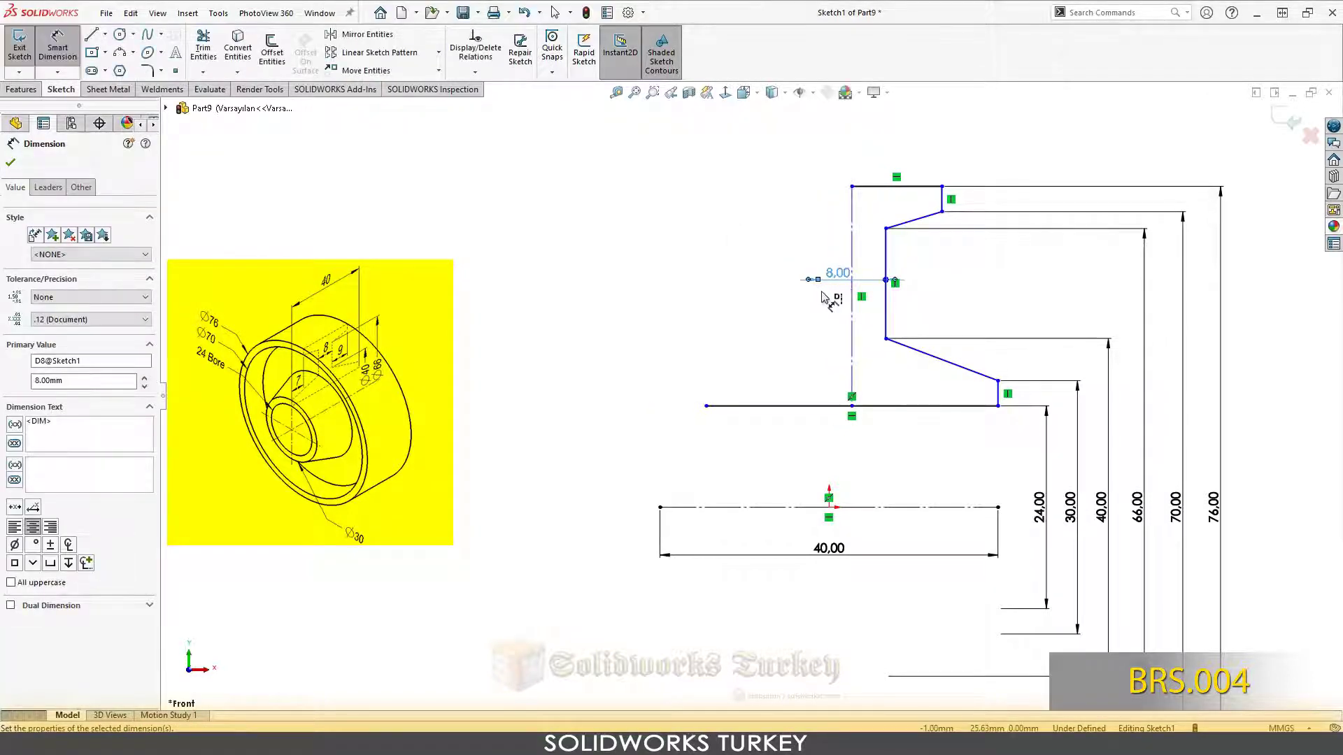
click(498, 330)
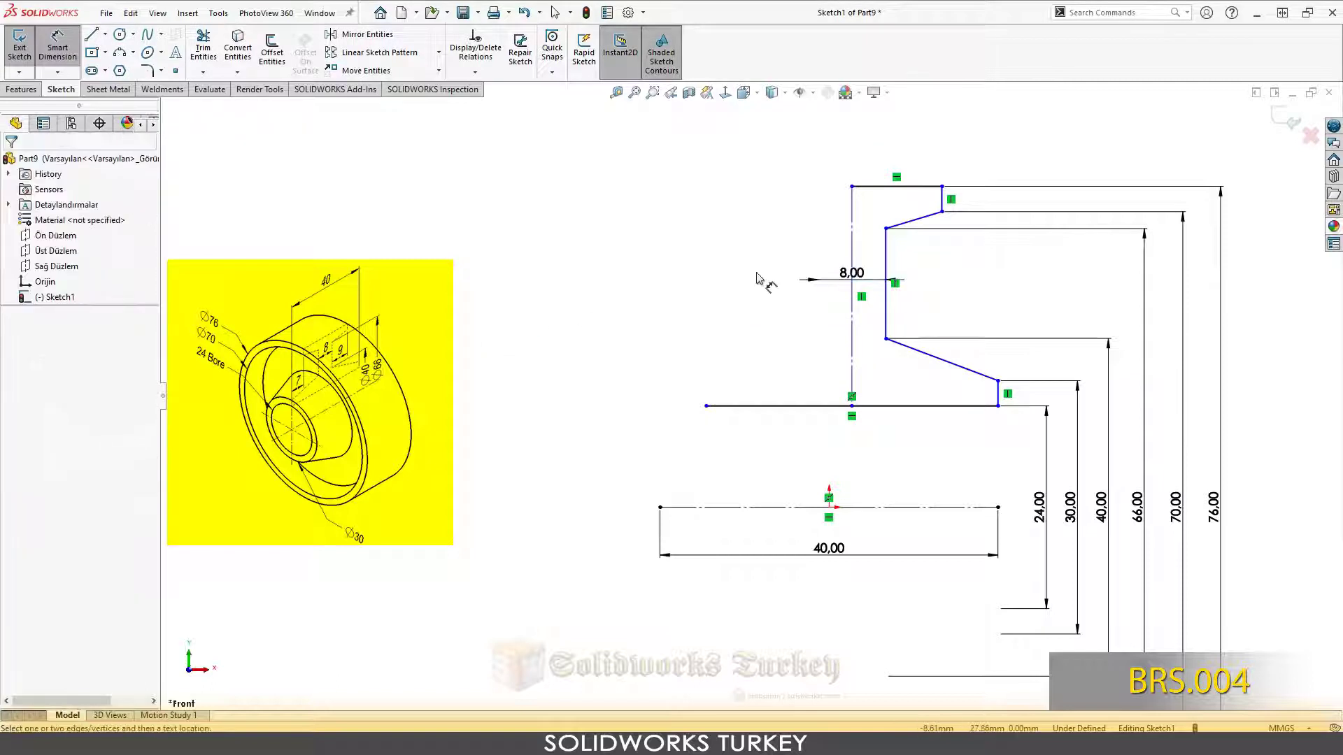
drag(851, 280, 851, 140)
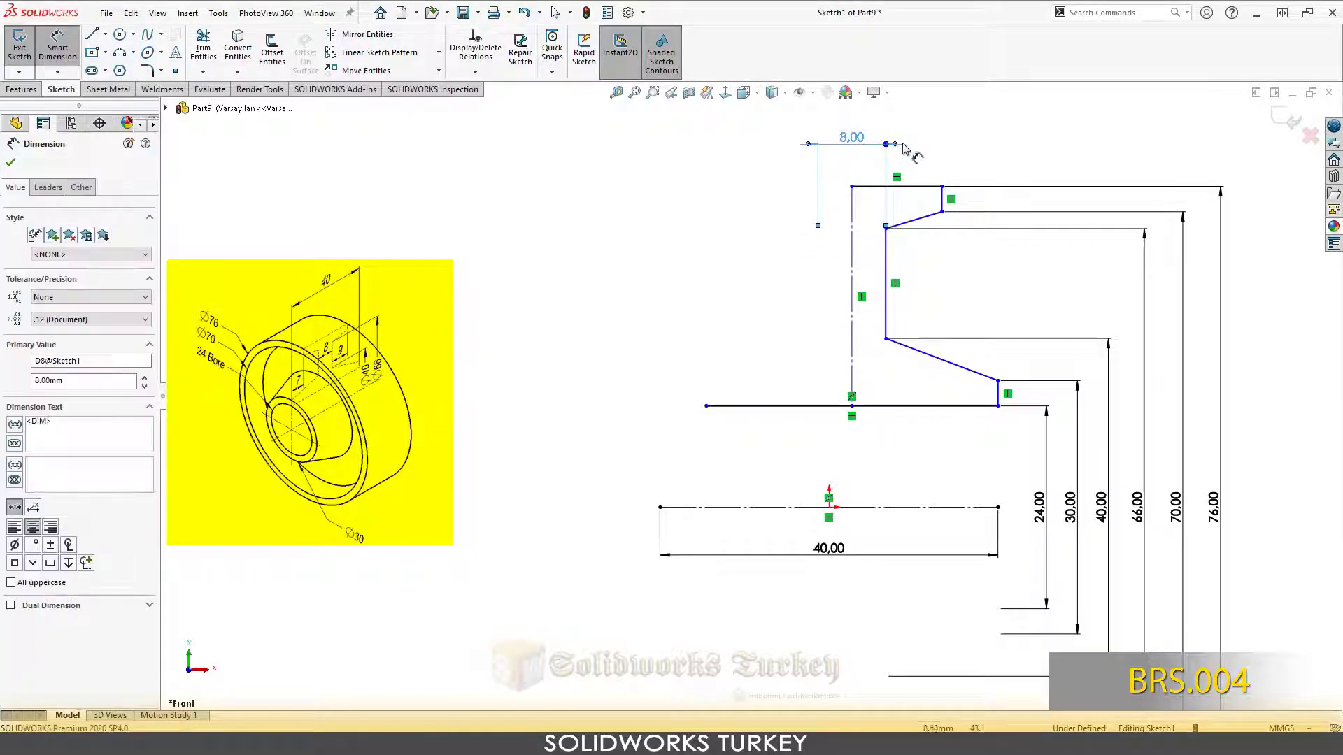
click(976, 145)
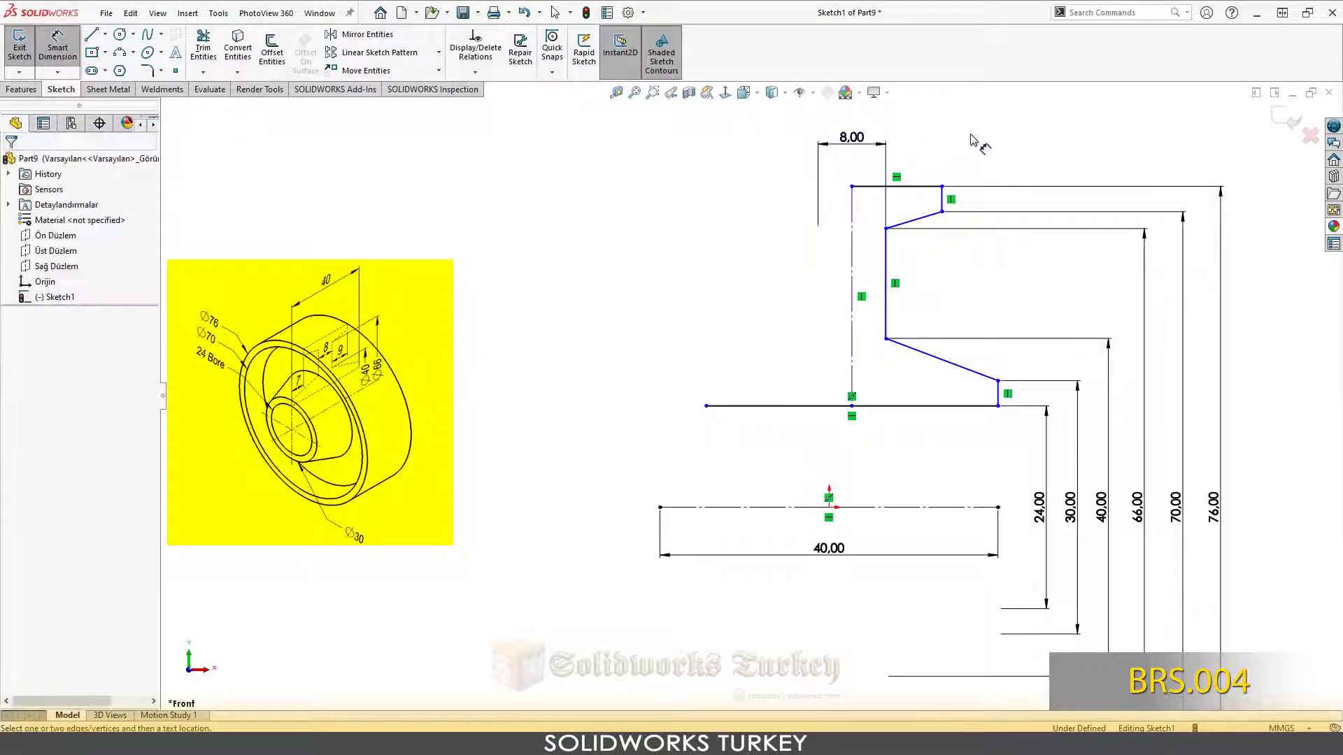
- Add a 9 mm width from the inner vertical line to the short top line
click(886, 283)
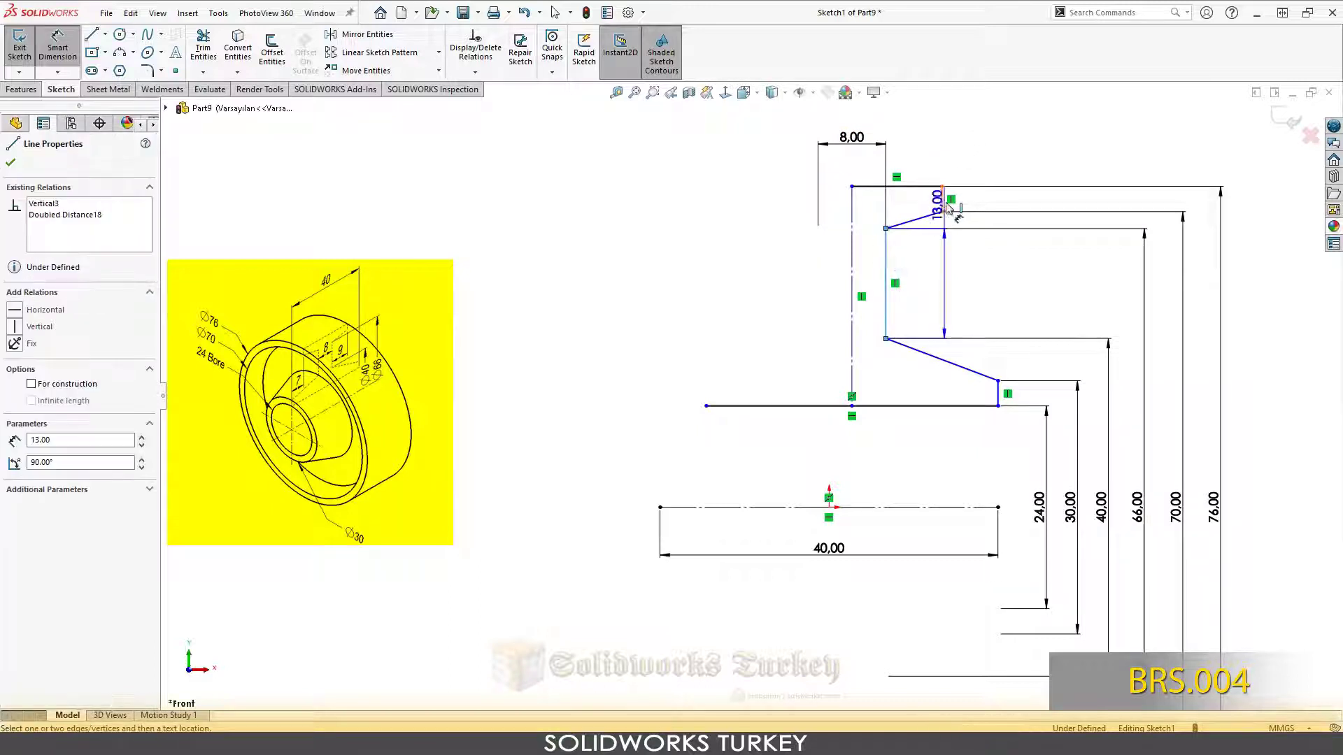
click(949, 202)
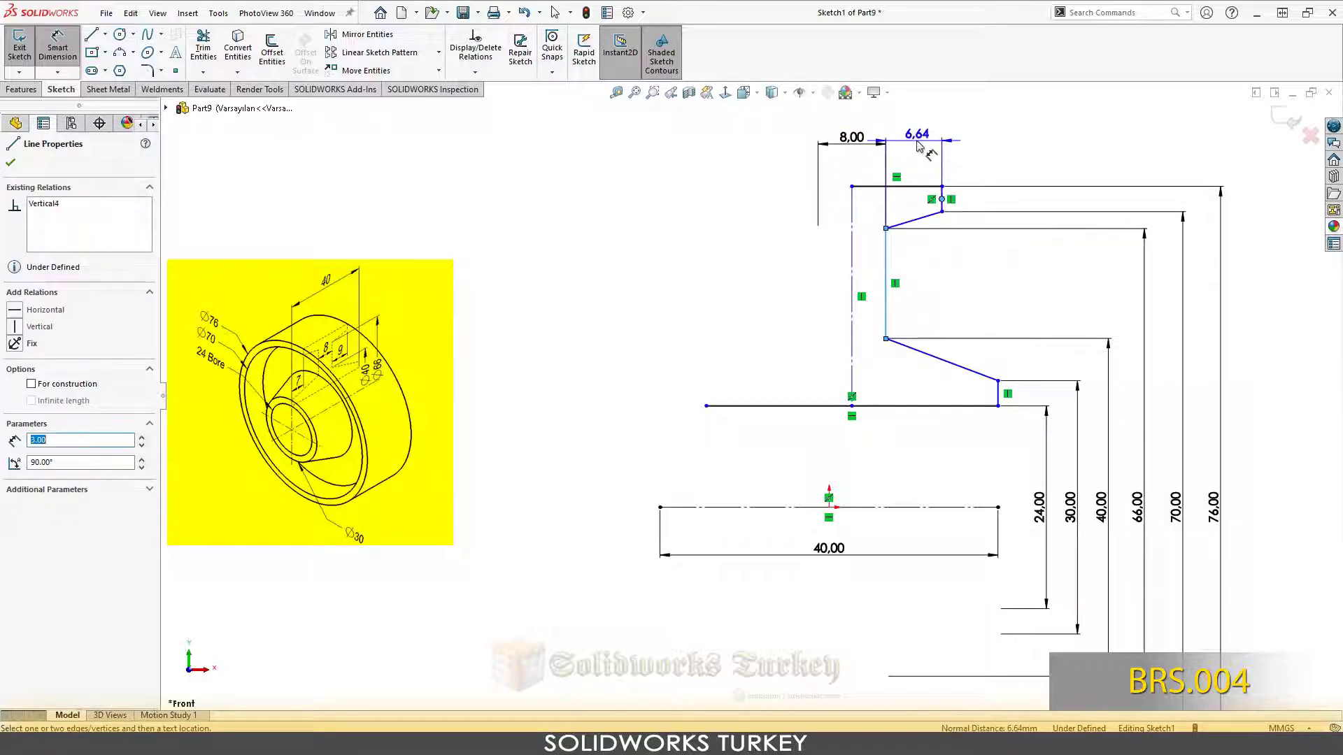
click(909, 150)
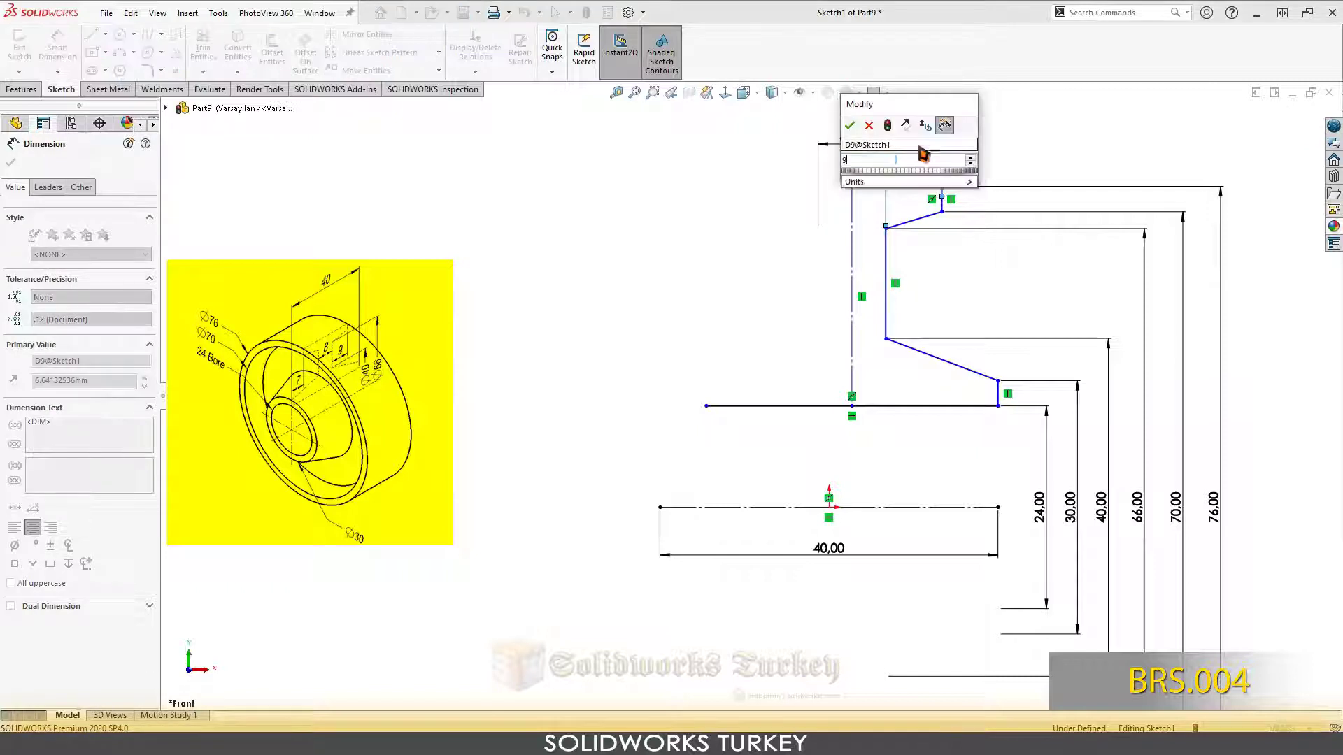
text(9)
key(Return)
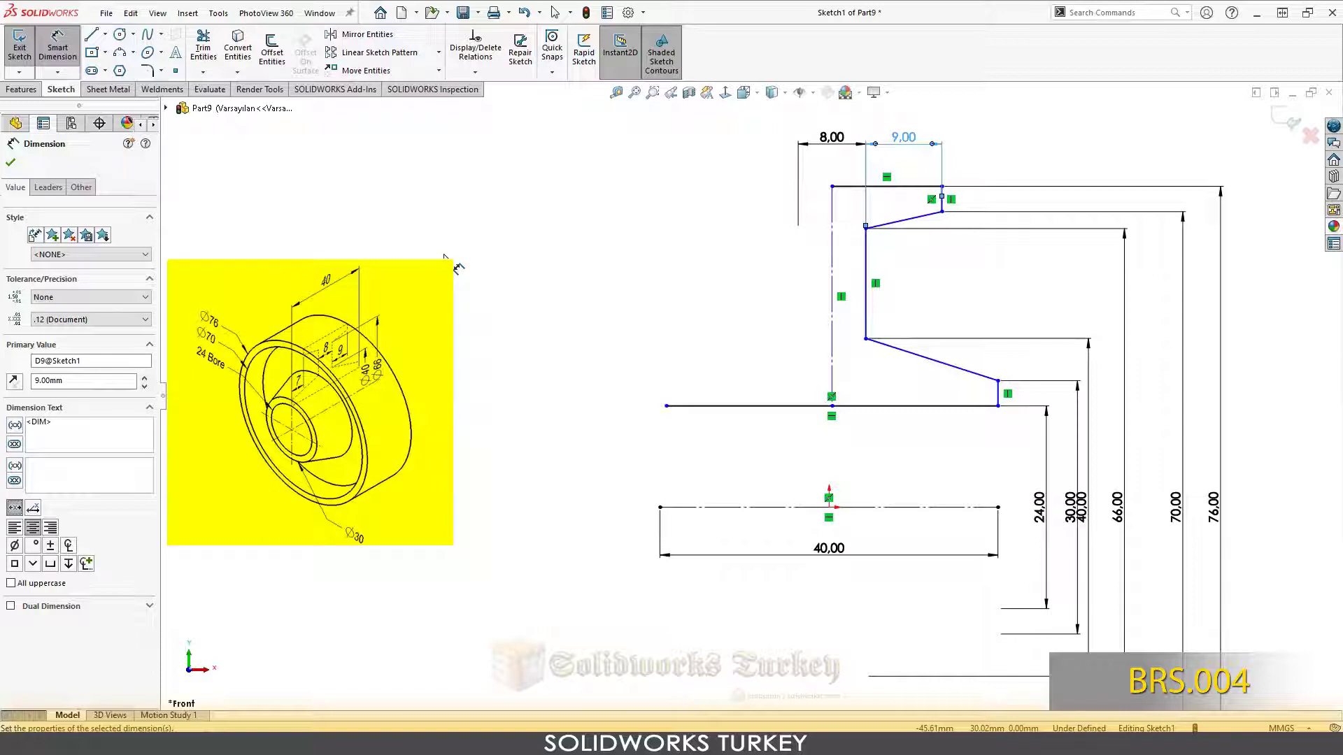
key(Escape)
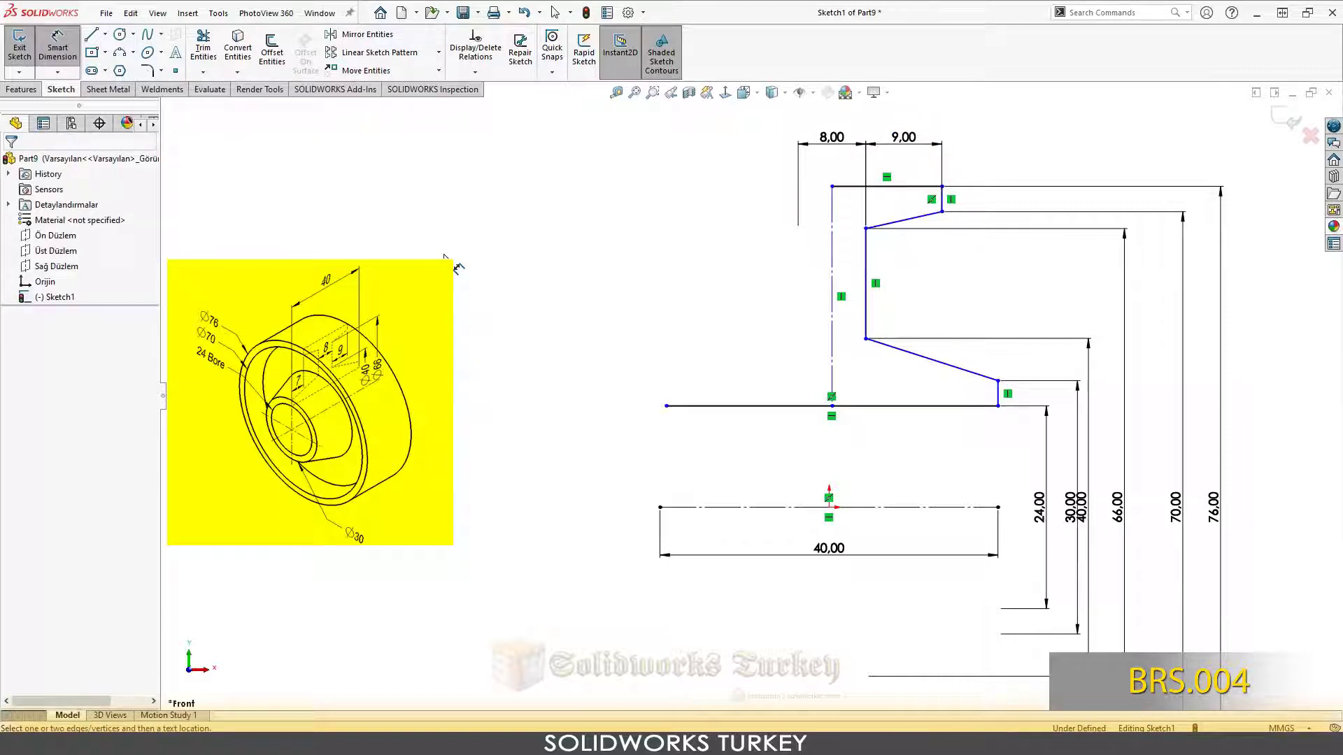
- Make the short right line coincident with the centerline end and the construction line with the origin
key(Escape)
click(1004, 397)
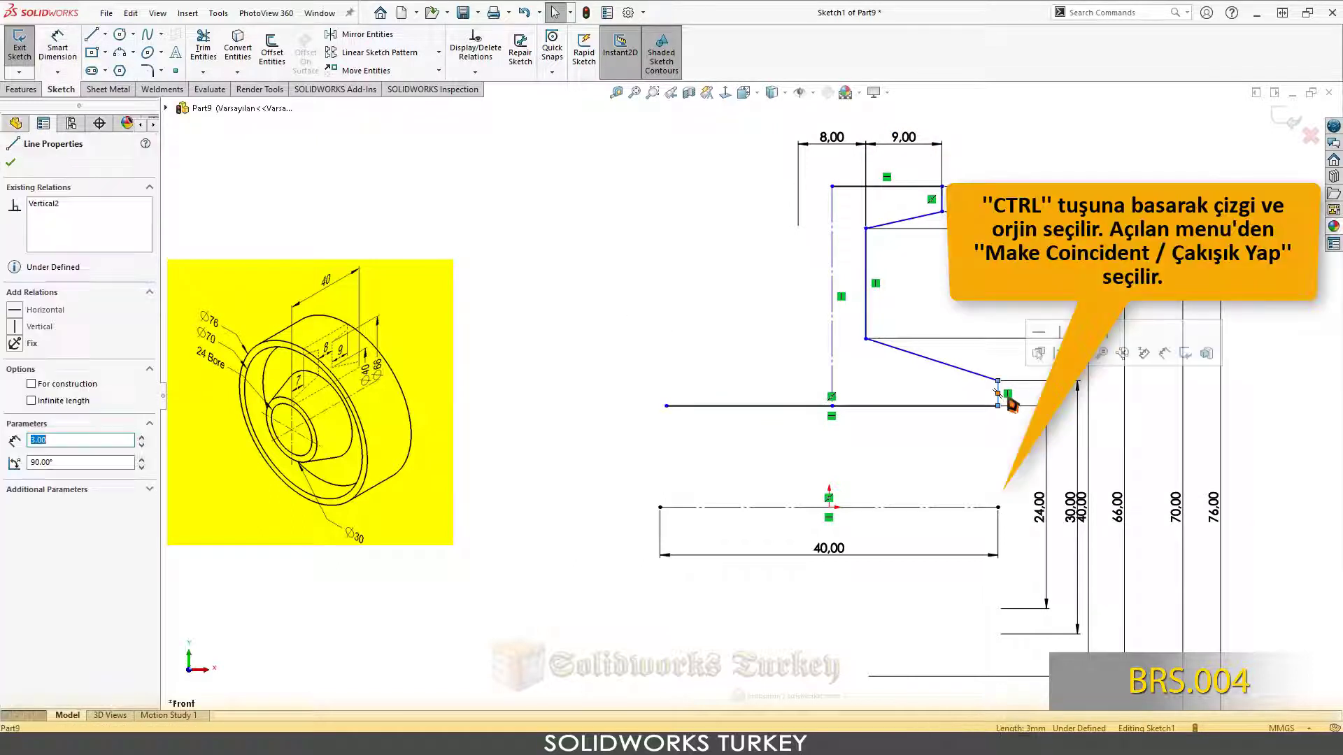
ctrl+click(998, 508)
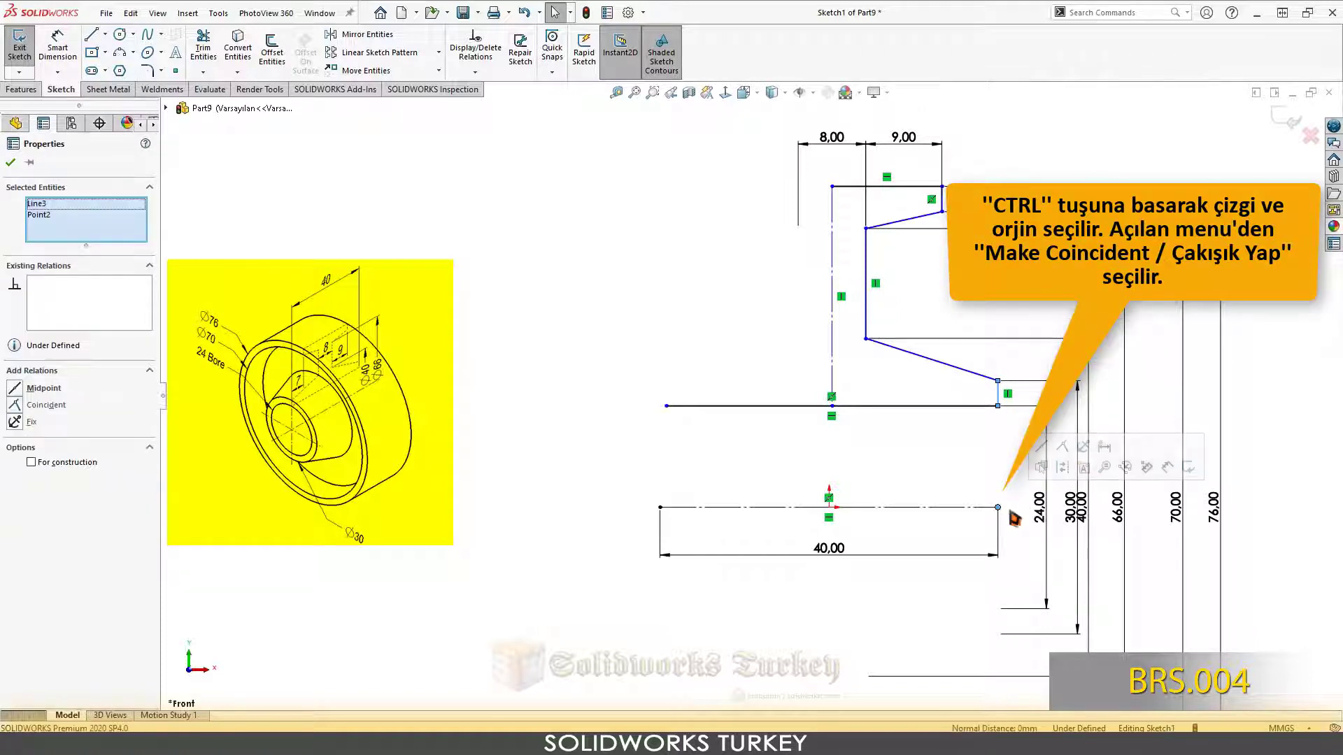
click(1080, 450)
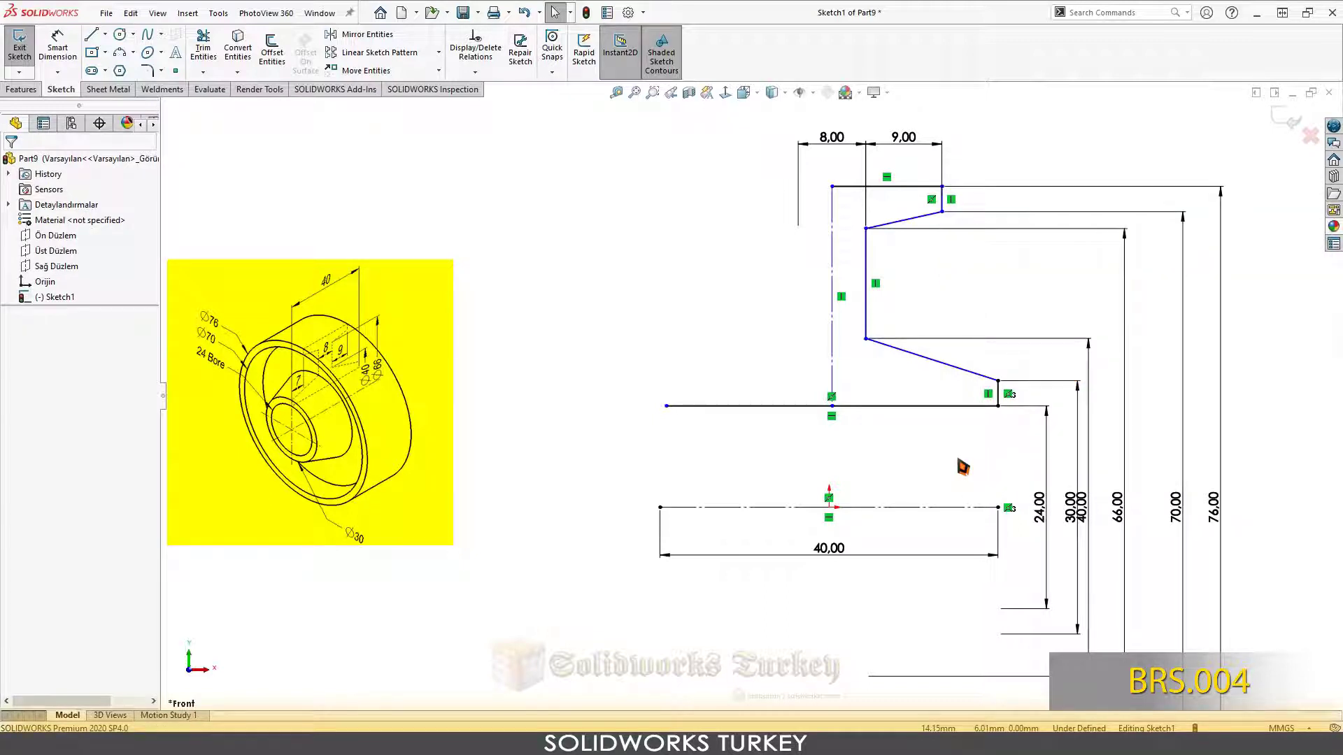
click(832, 367)
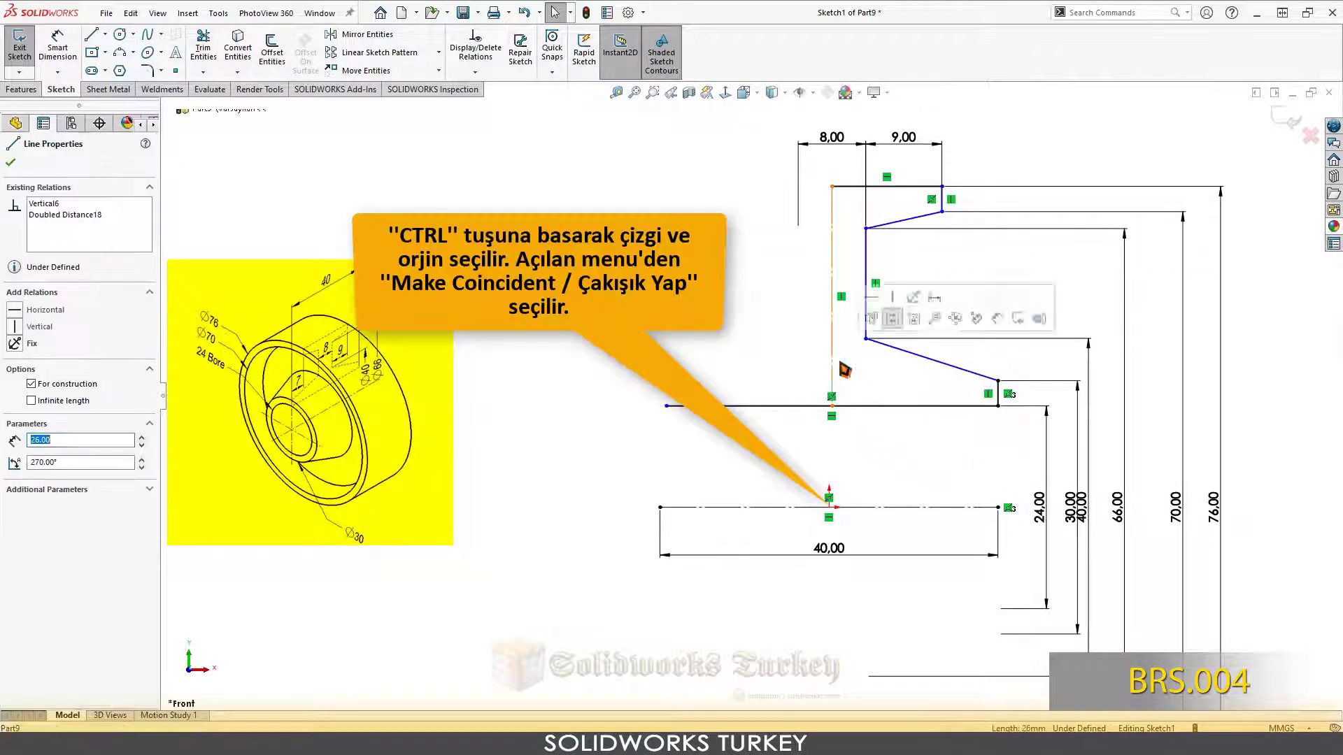
ctrl+click(829, 507)
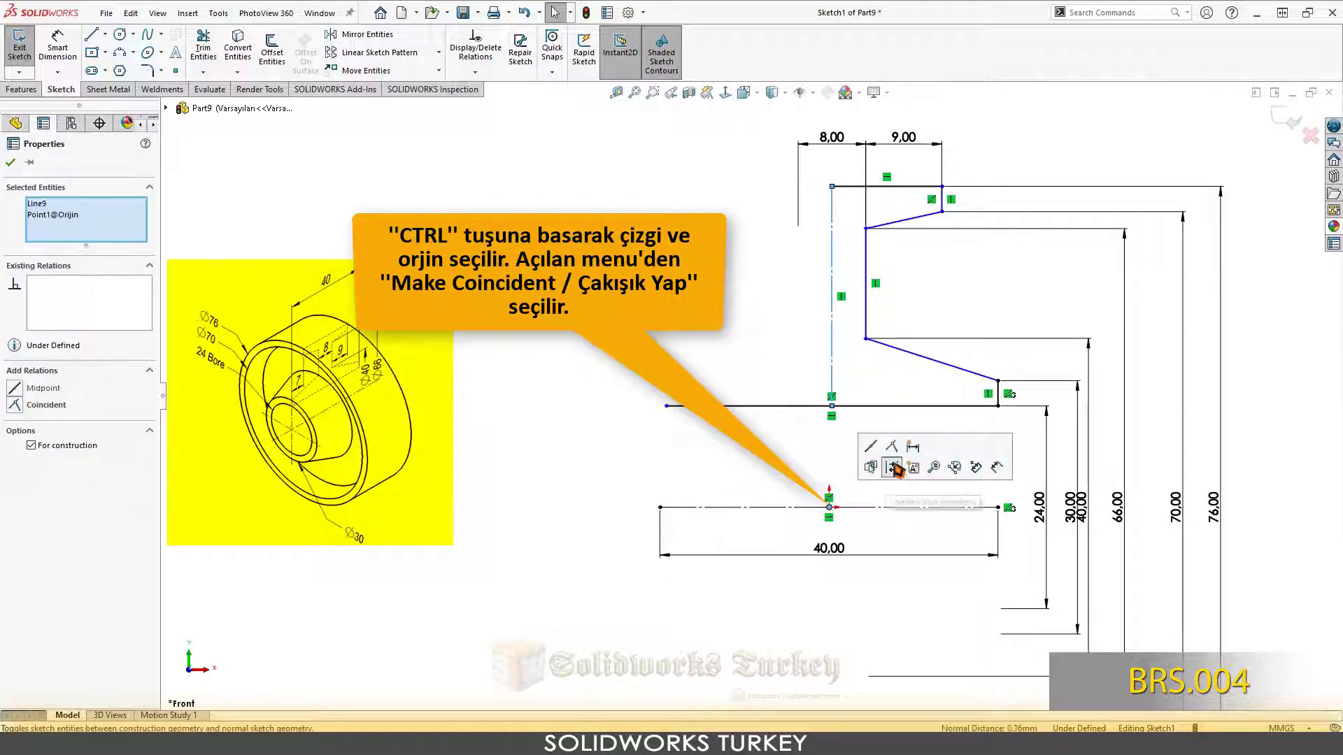
click(892, 446)
click(776, 330)
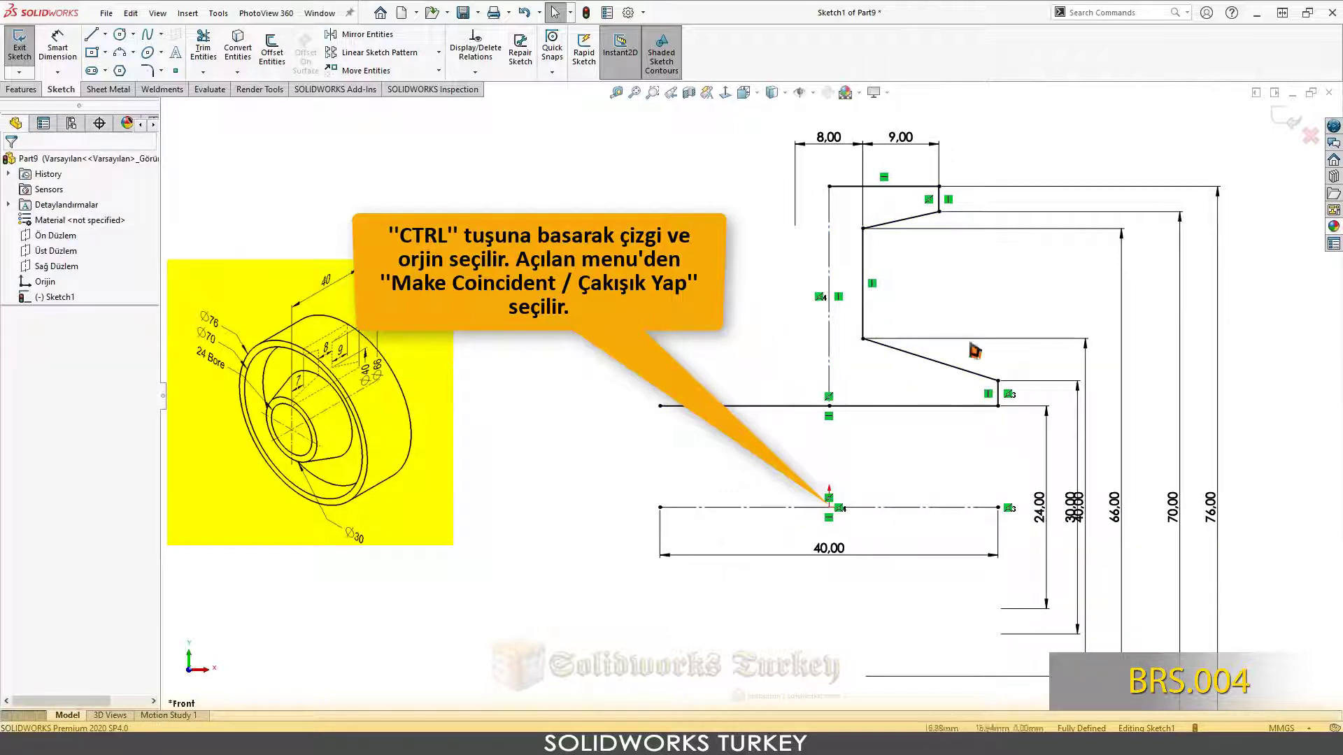
- Select the six half-profile lines, Line3 through Line8
click(909, 186)
scroll(937, 202, down, 1)
scroll(937, 203, down, 1)
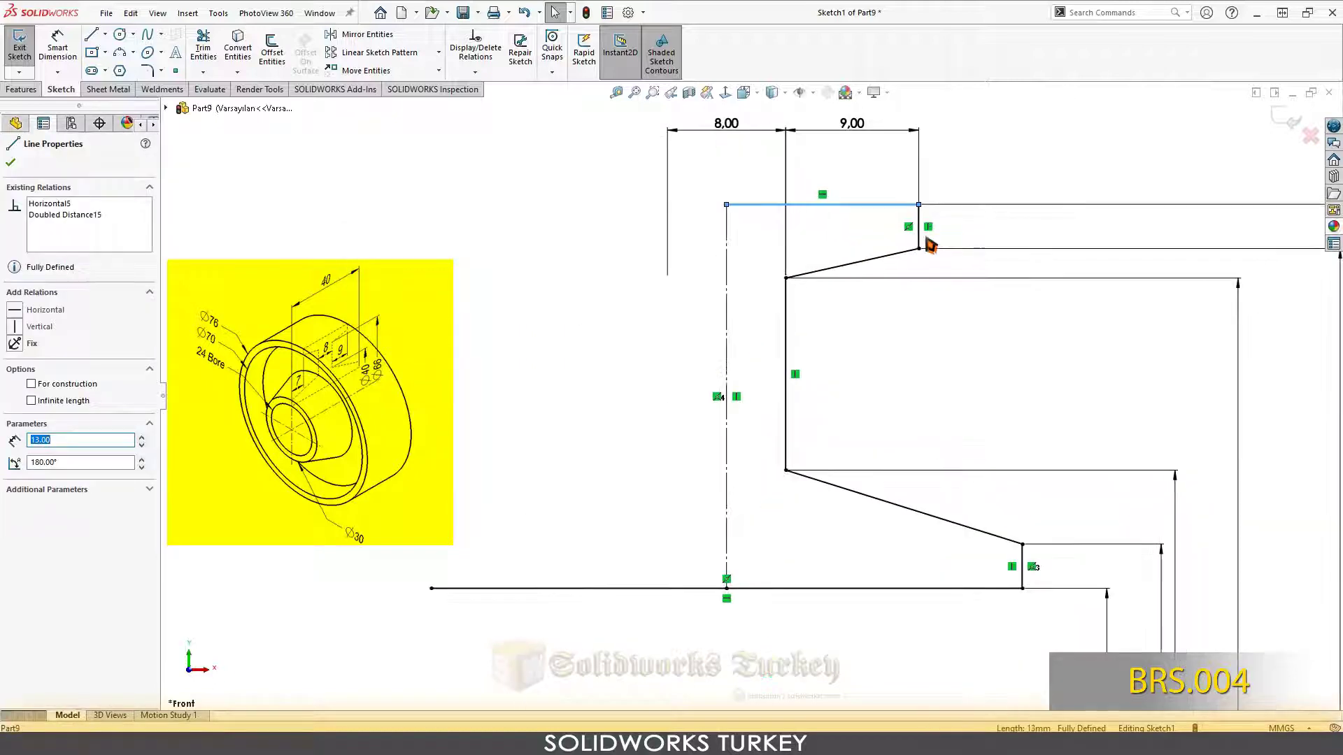
ctrl+click(920, 237)
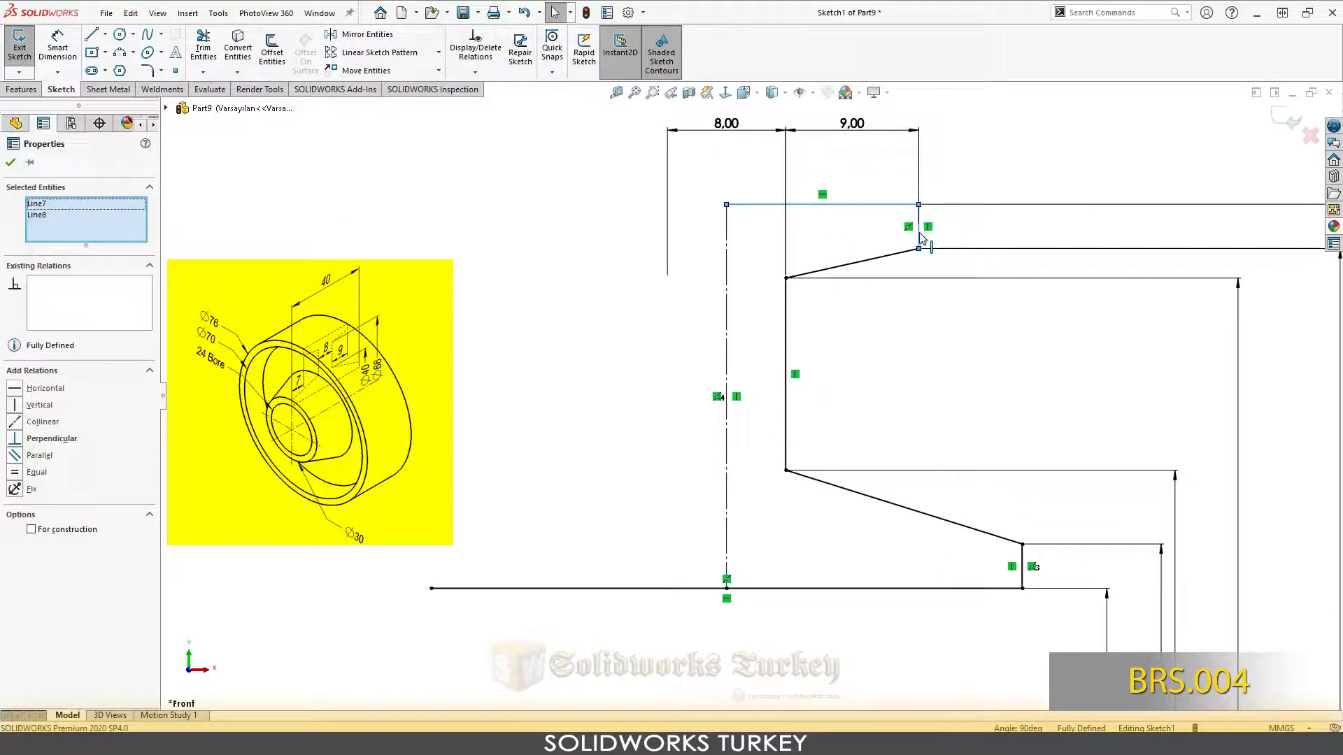
ctrl+click(890, 261)
ctrl+click(786, 325)
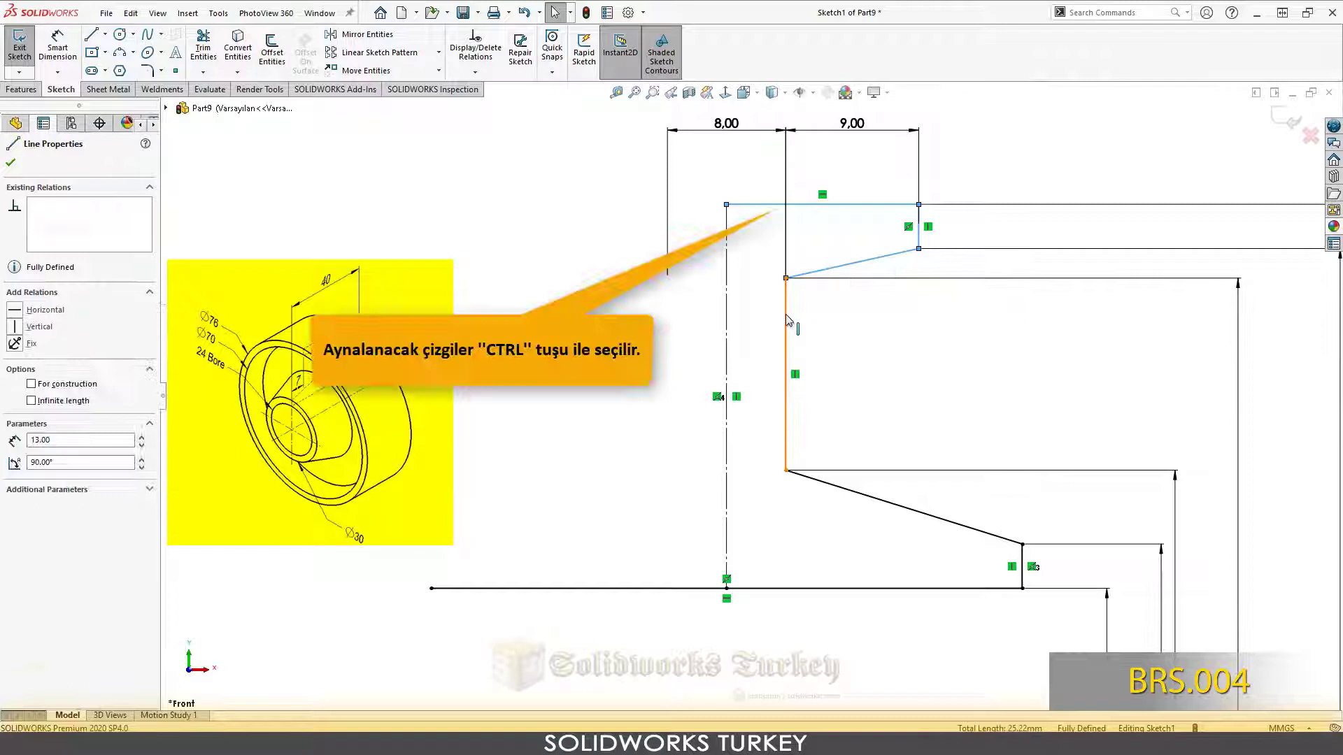
ctrl+click(887, 507)
ctrl+click(1025, 568)
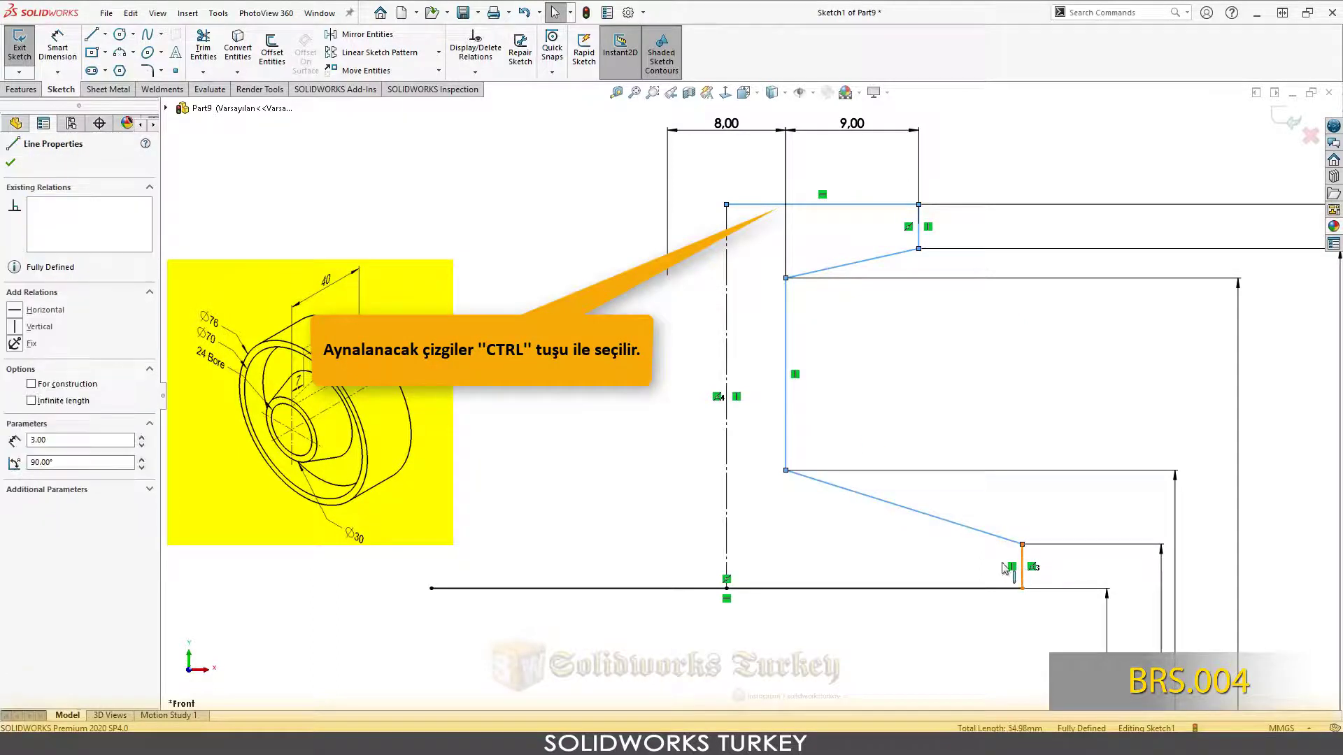
scroll(869, 495, up, 3)
scroll(673, 460, down, 1)
scroll(670, 459, down, 1)
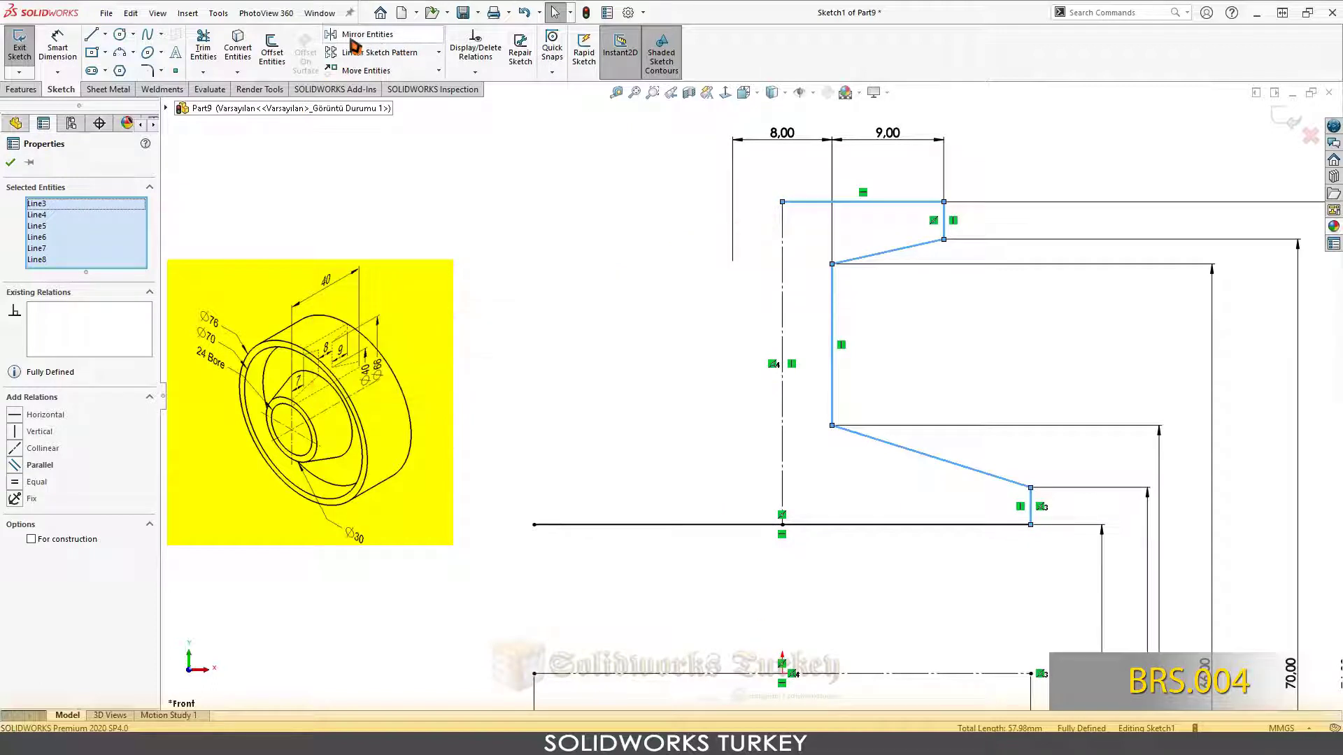
- Mirror the selected lines about the vertical construction centerline
click(400, 40)
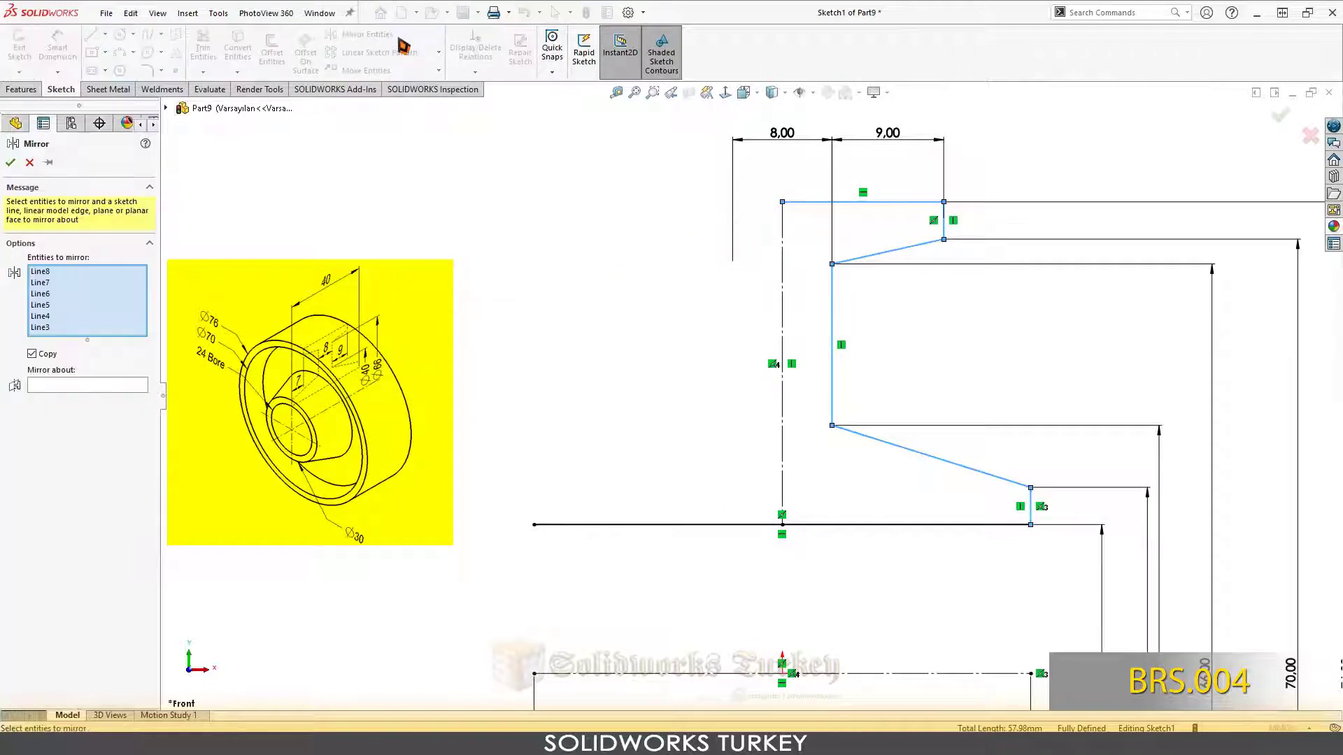
click(71, 386)
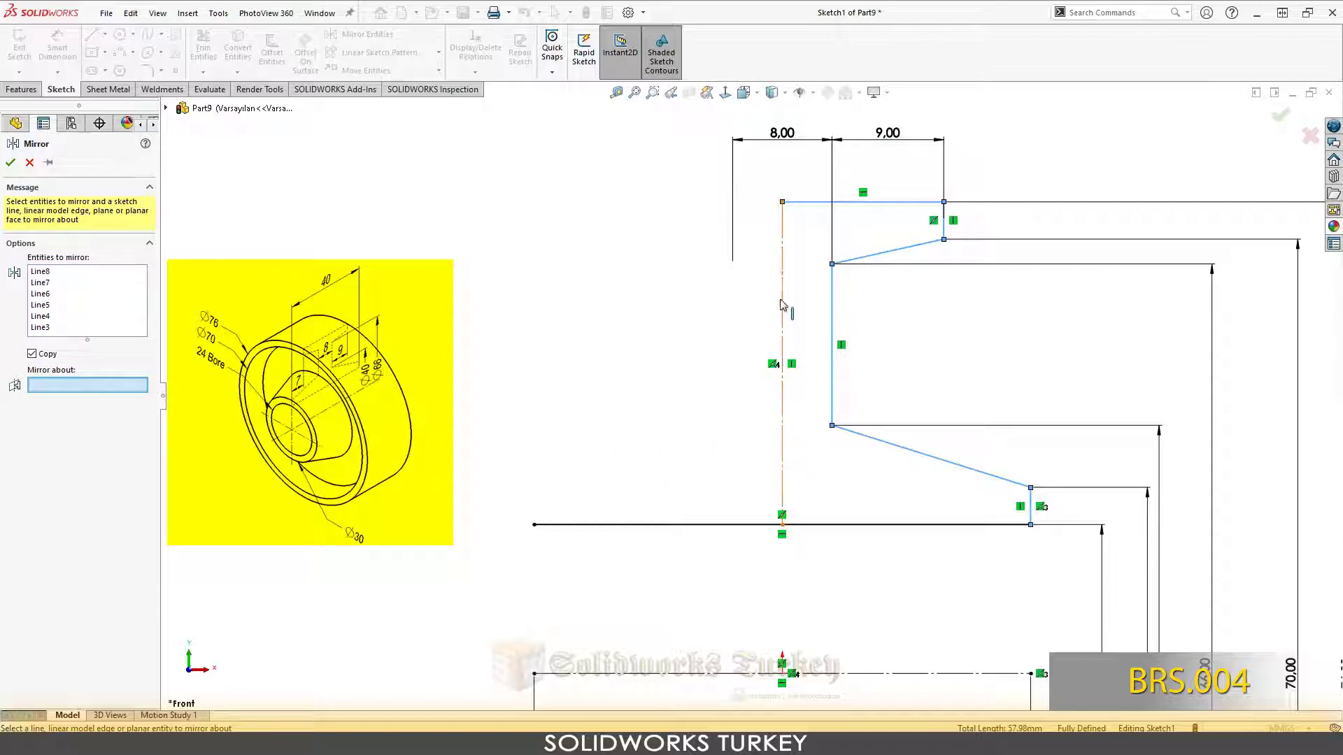
click(783, 288)
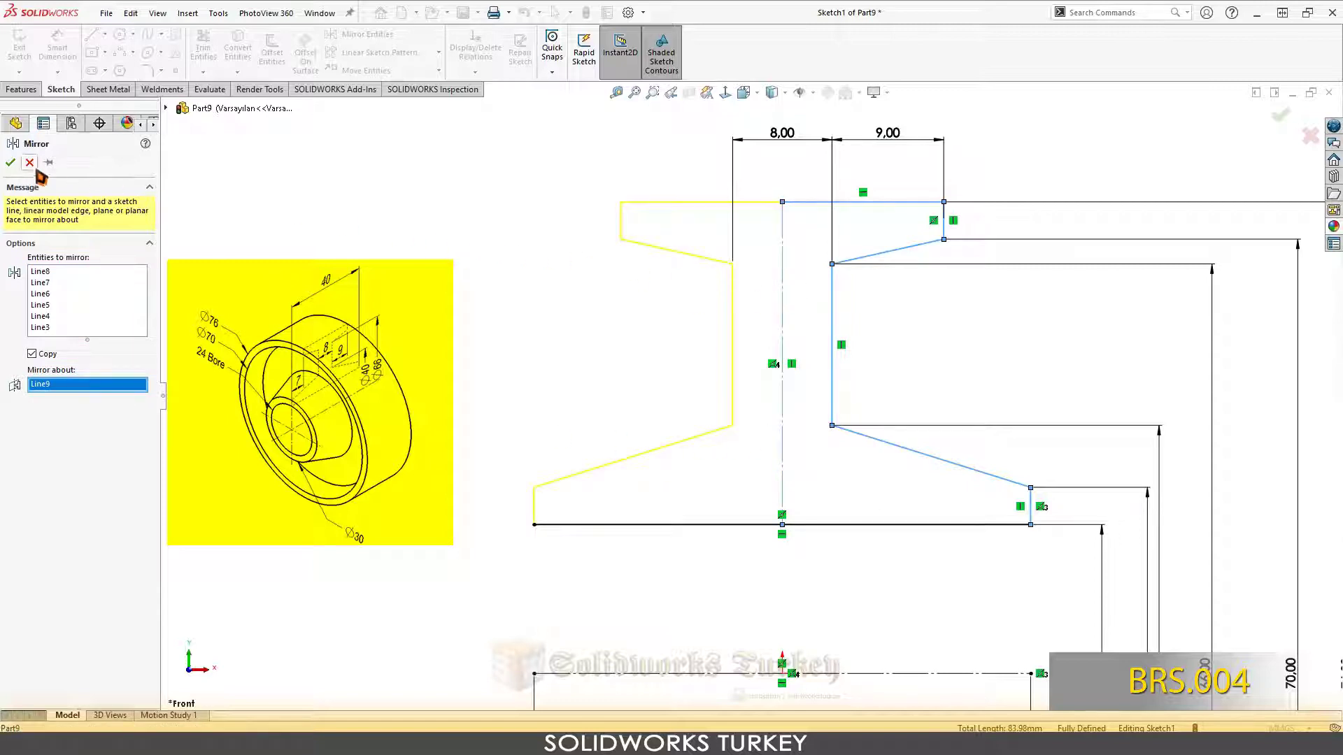
click(10, 163)
key(f)
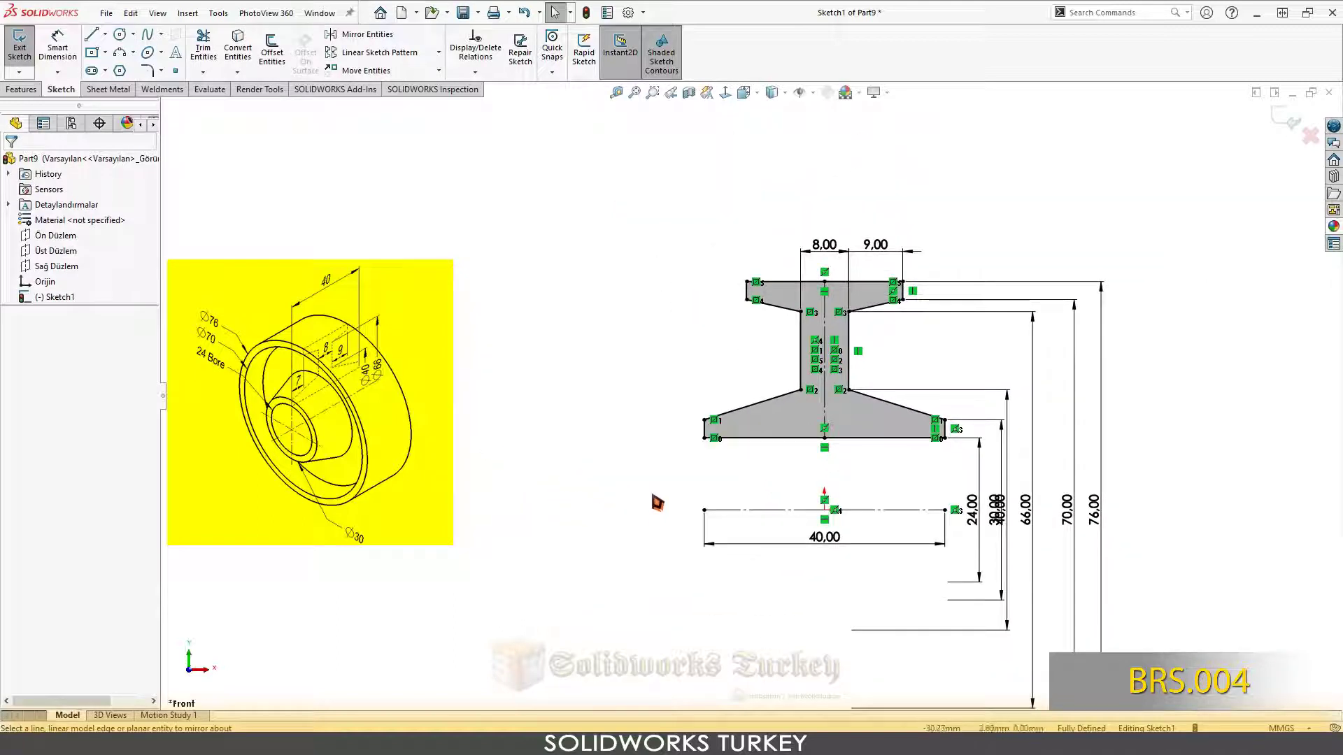
- Revolve the sketch 360° about the horizontal centerline to create Revolve1
click(25, 89)
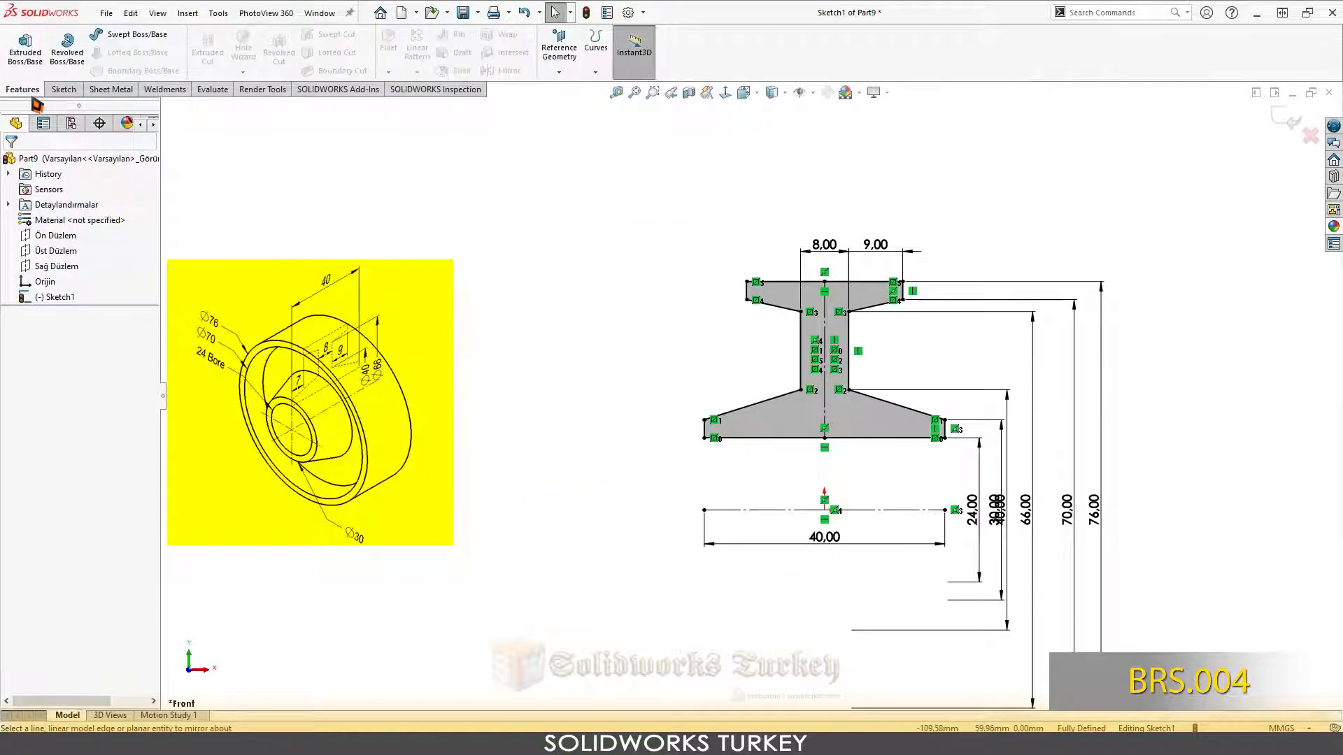
click(77, 50)
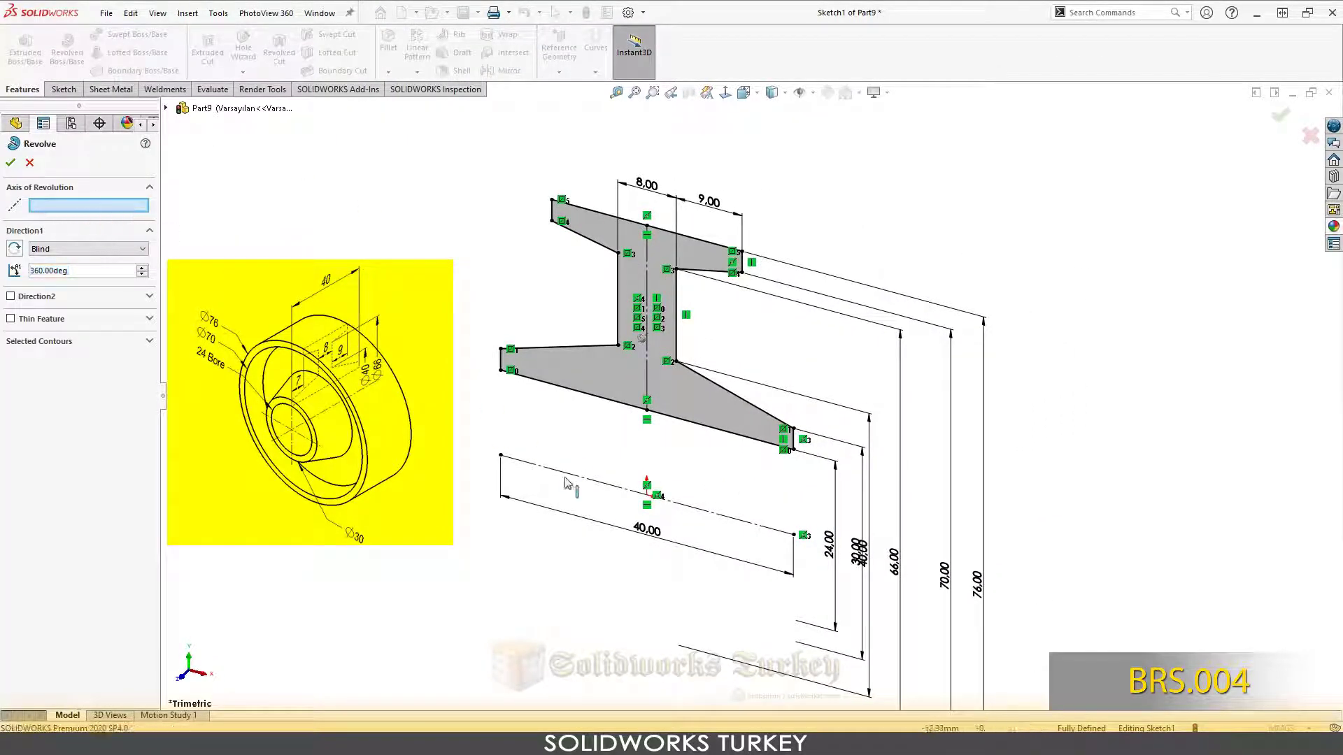
click(593, 482)
key(f)
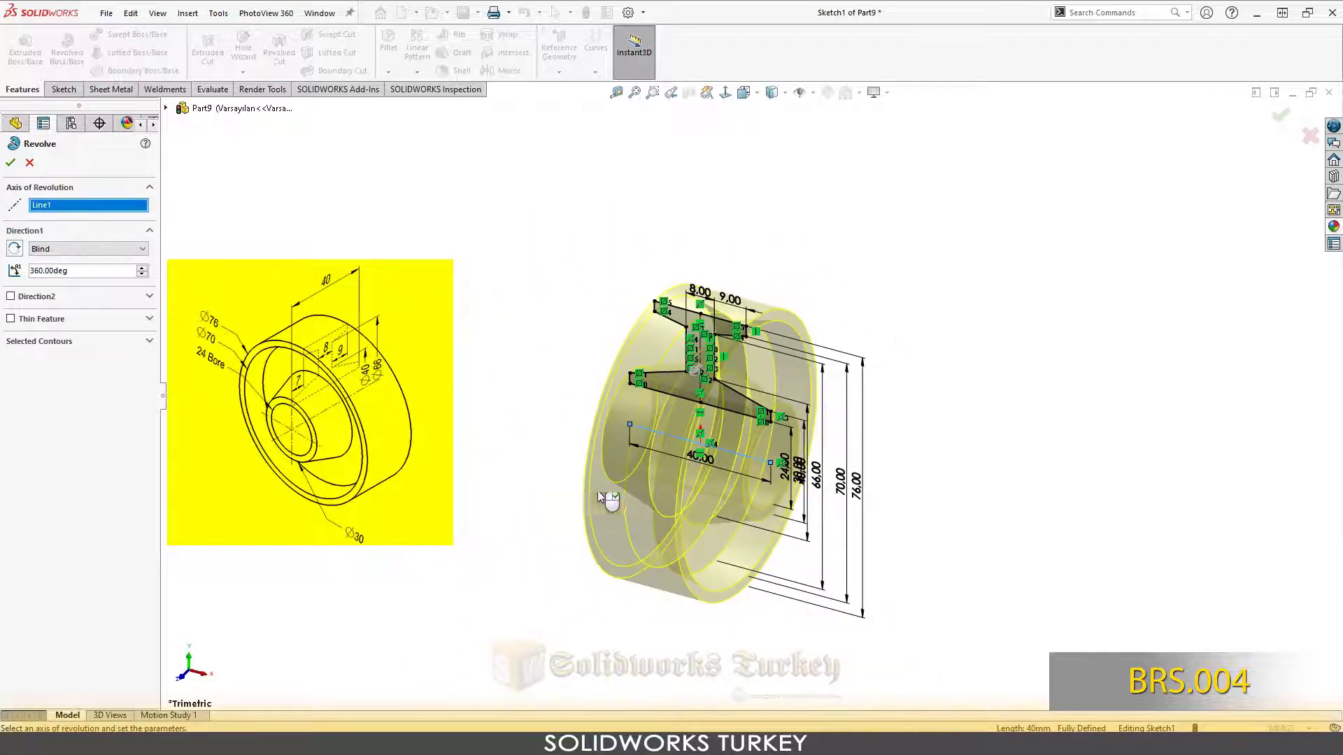
click(11, 163)
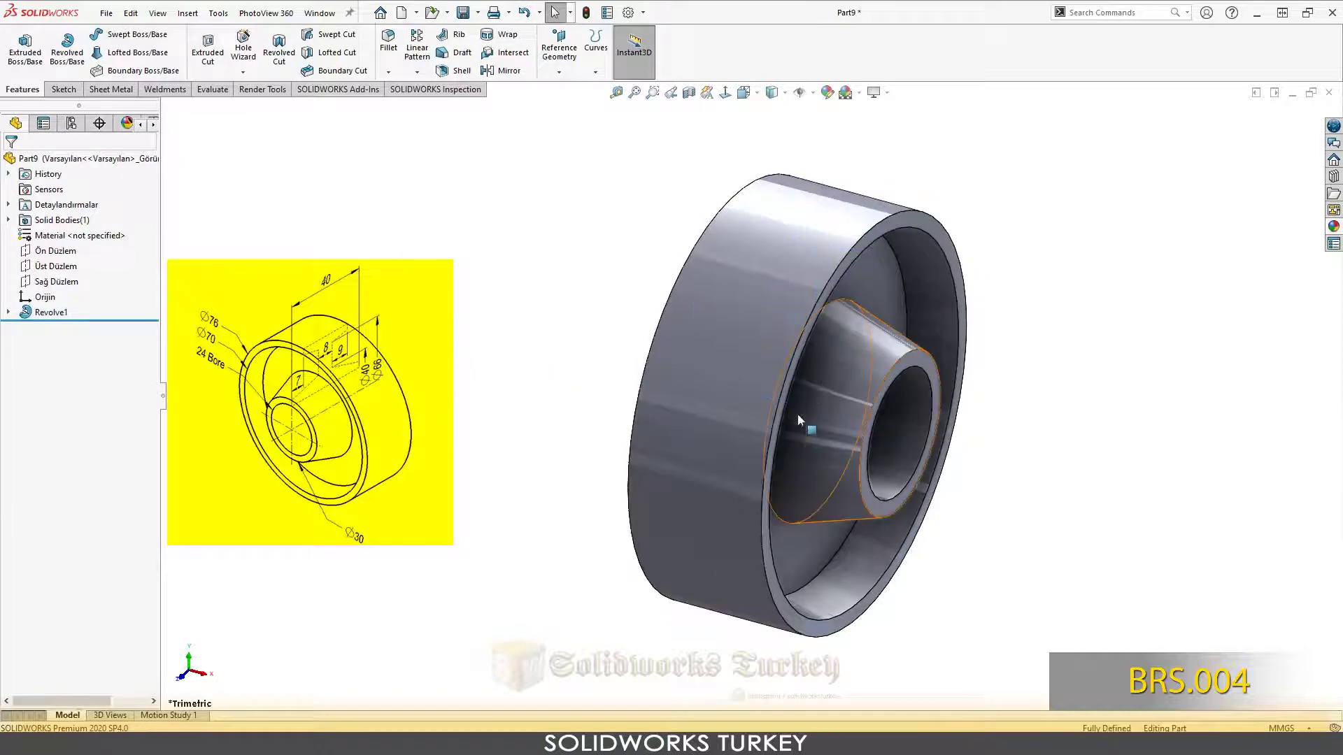
- Show Revolve1's sketch dimensions on the part and orbit to inspect the bore
click(734, 412)
click(917, 434)
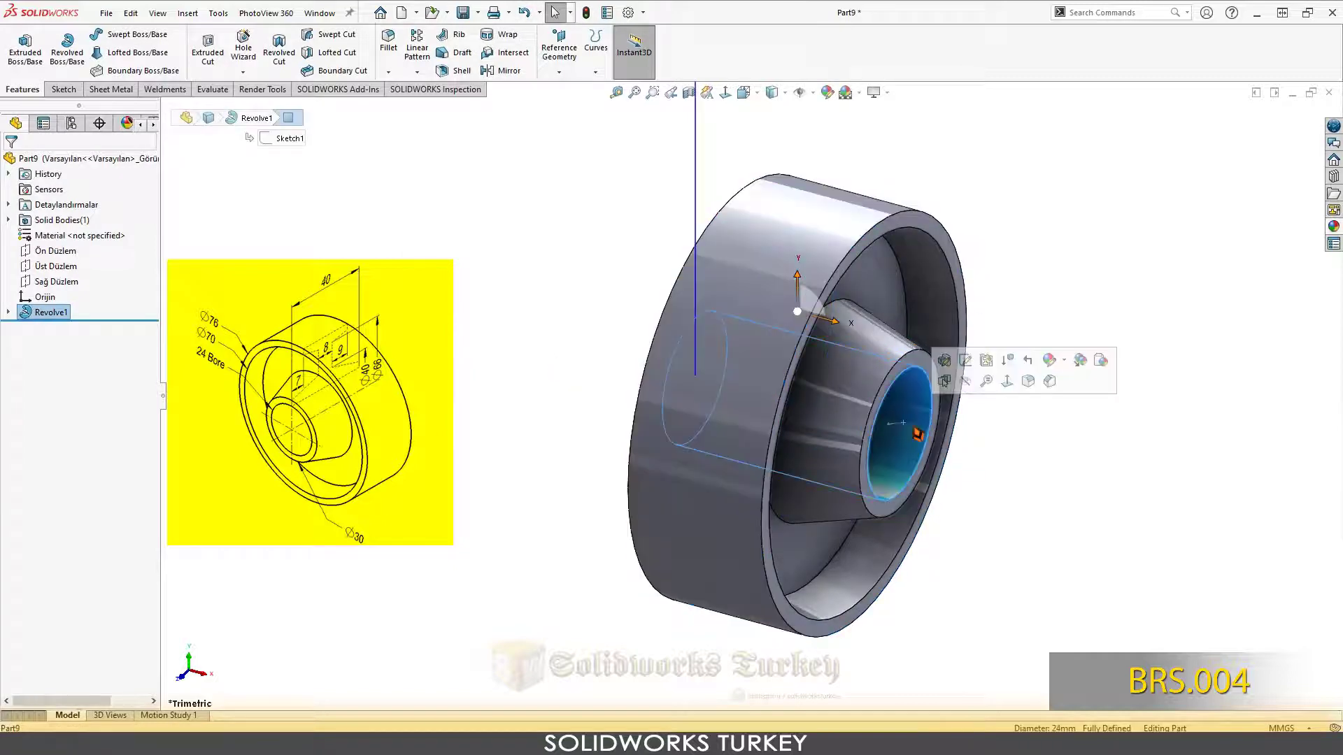
double_click(898, 442)
mouse_move(868, 463)
middle_down()
mouse_move(785, 545)
mouse_move(776, 601)
middle_up()
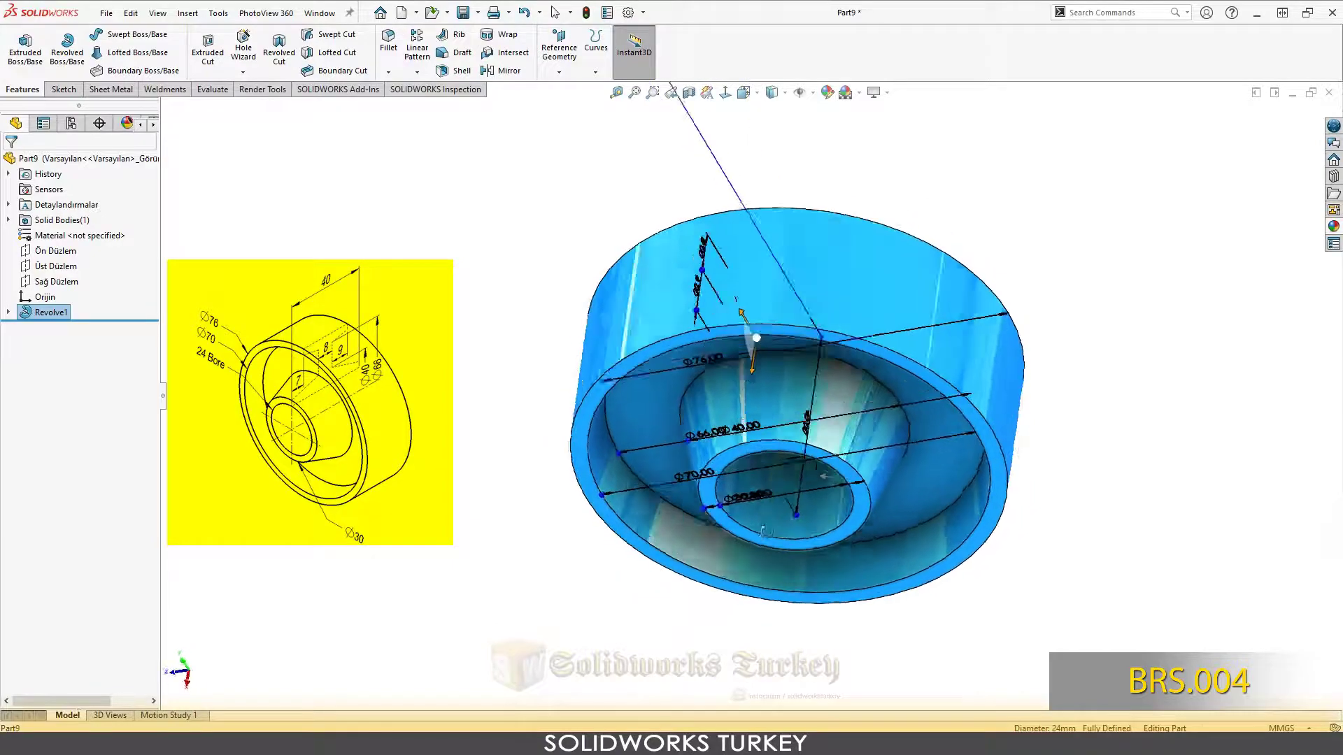
middle_drag(789, 175, 800, 376)
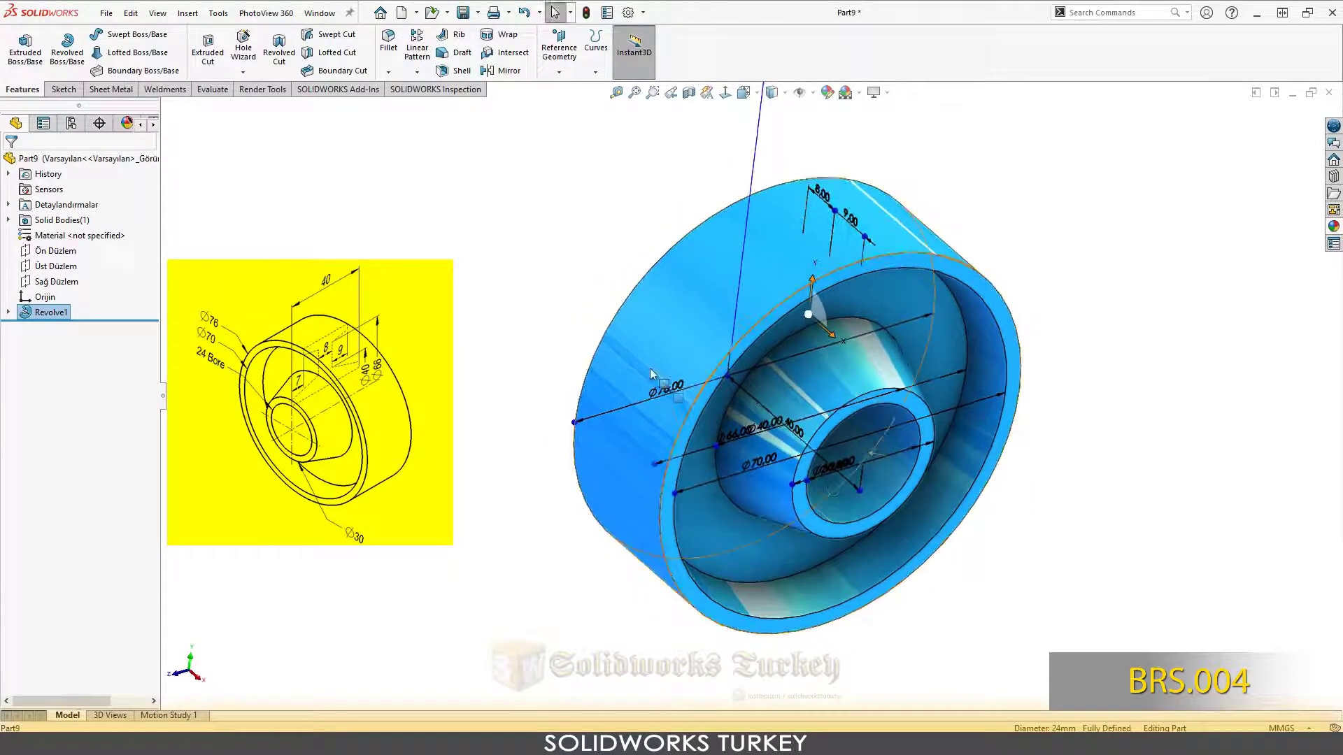
key(Escape)
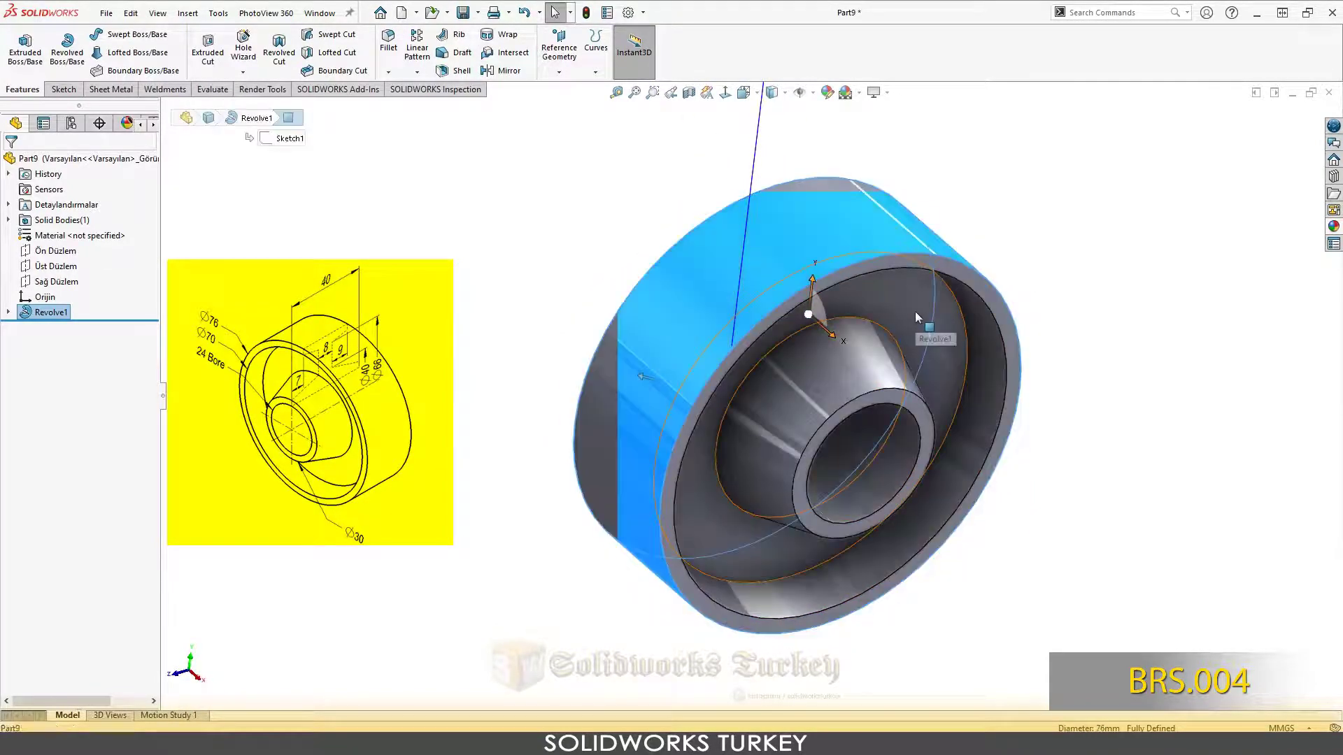
click(915, 312)
- Move the Ø76, Ø40 and Ø66 diameters right of the model, with the 40 length above it
drag(668, 389, 1010, 203)
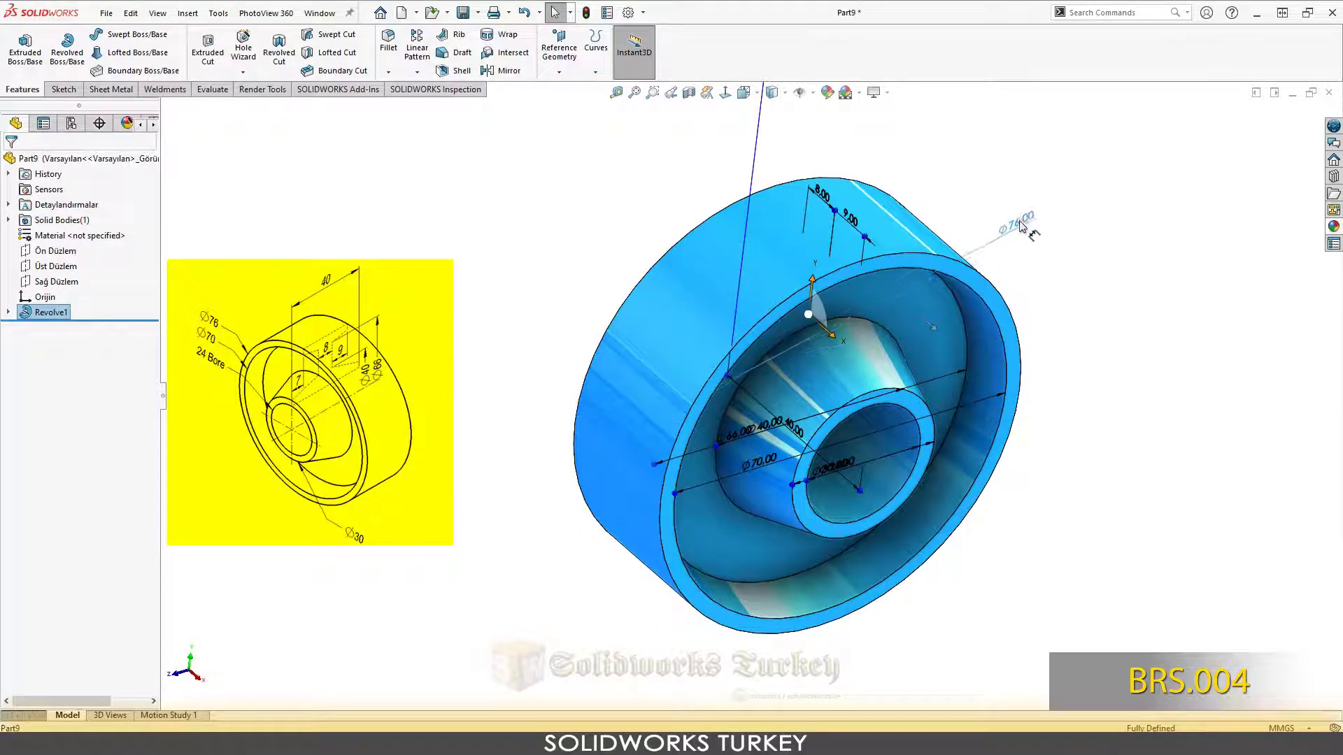
drag(771, 433, 1053, 274)
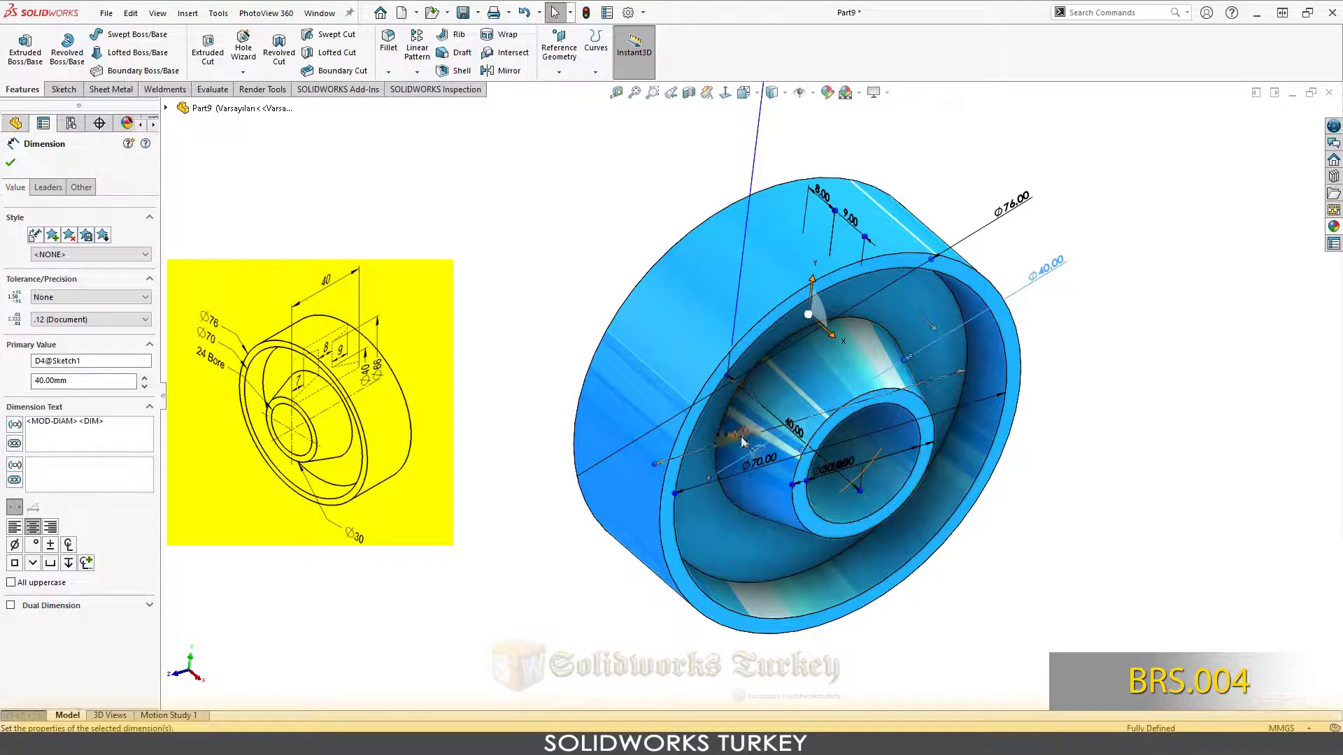
drag(839, 199, 829, 134)
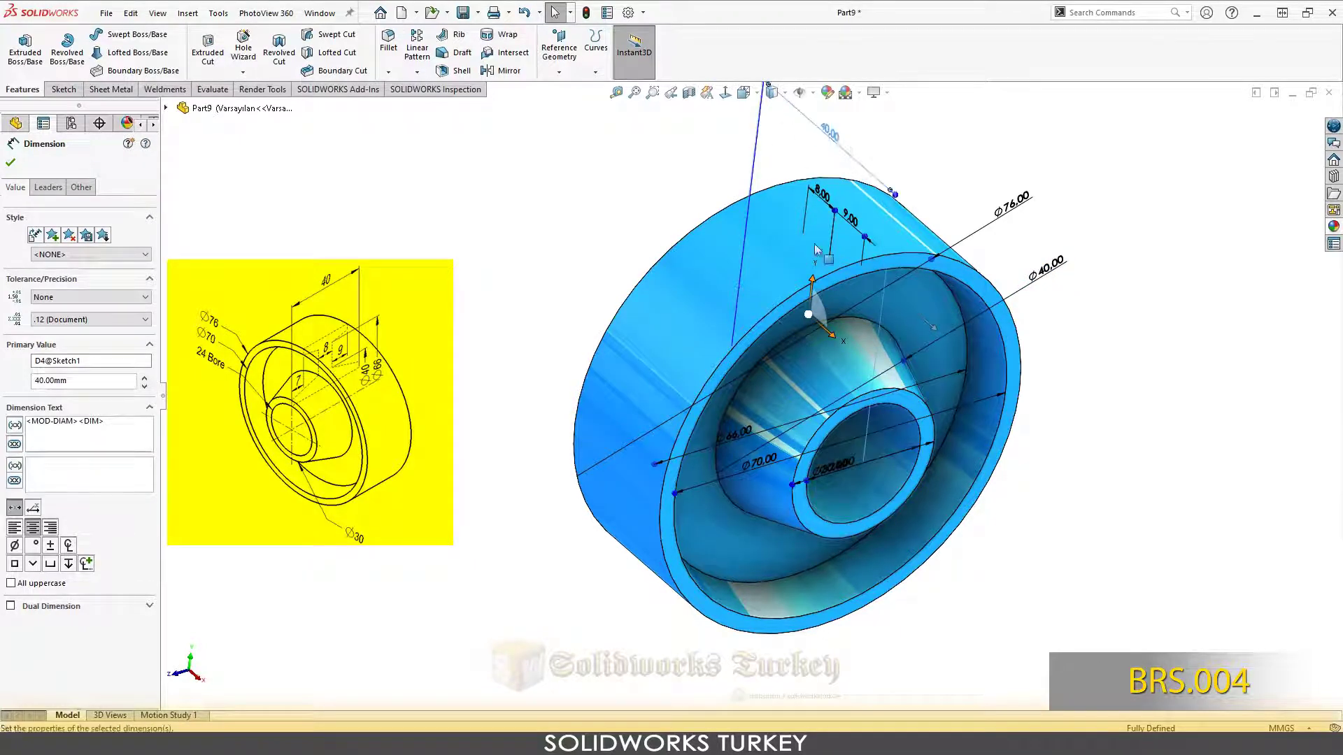
mouse_move(738, 433)
mouse_down()
mouse_move(1070, 373)
mouse_move(1072, 333)
mouse_up()
drag(759, 460, 1077, 401)
- Line up Ø70, Ø30 and Ø24 below on the right, view the bore, then hide the dimensions
drag(842, 467, 1057, 467)
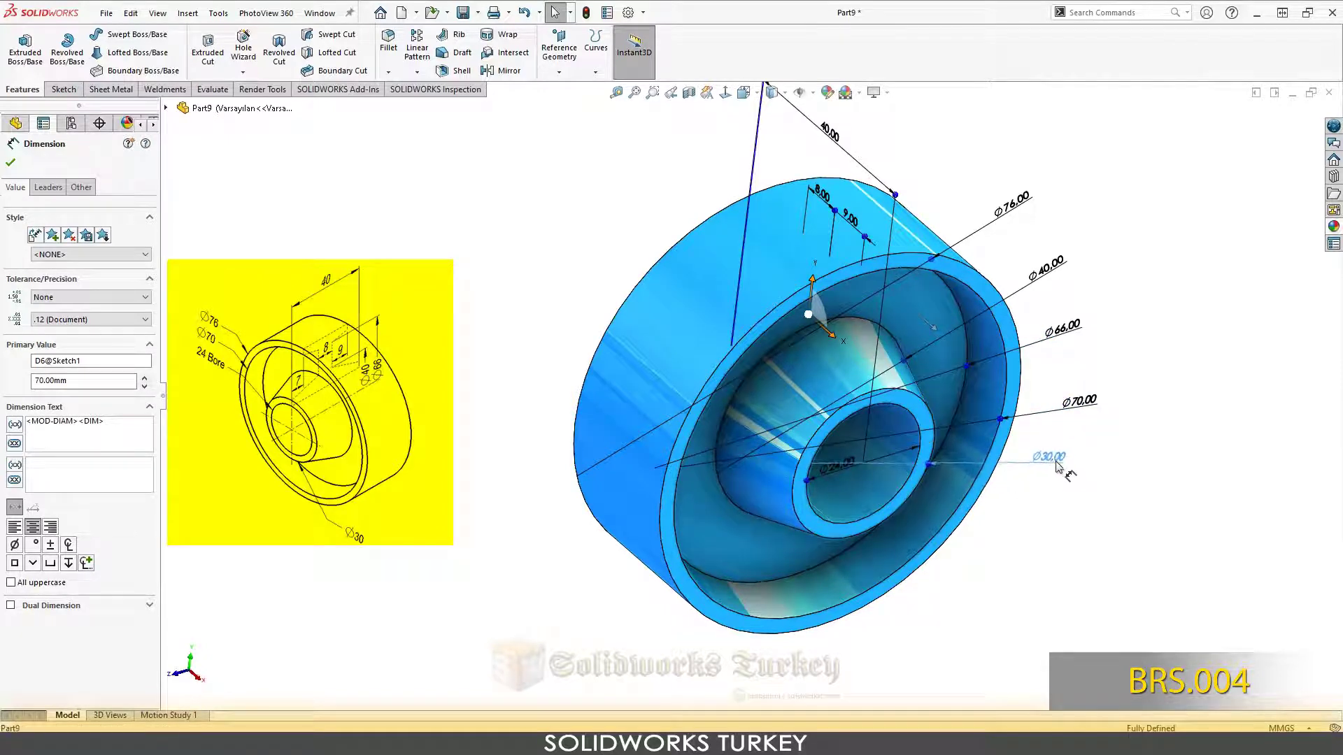
click(1056, 467)
drag(838, 467, 1014, 533)
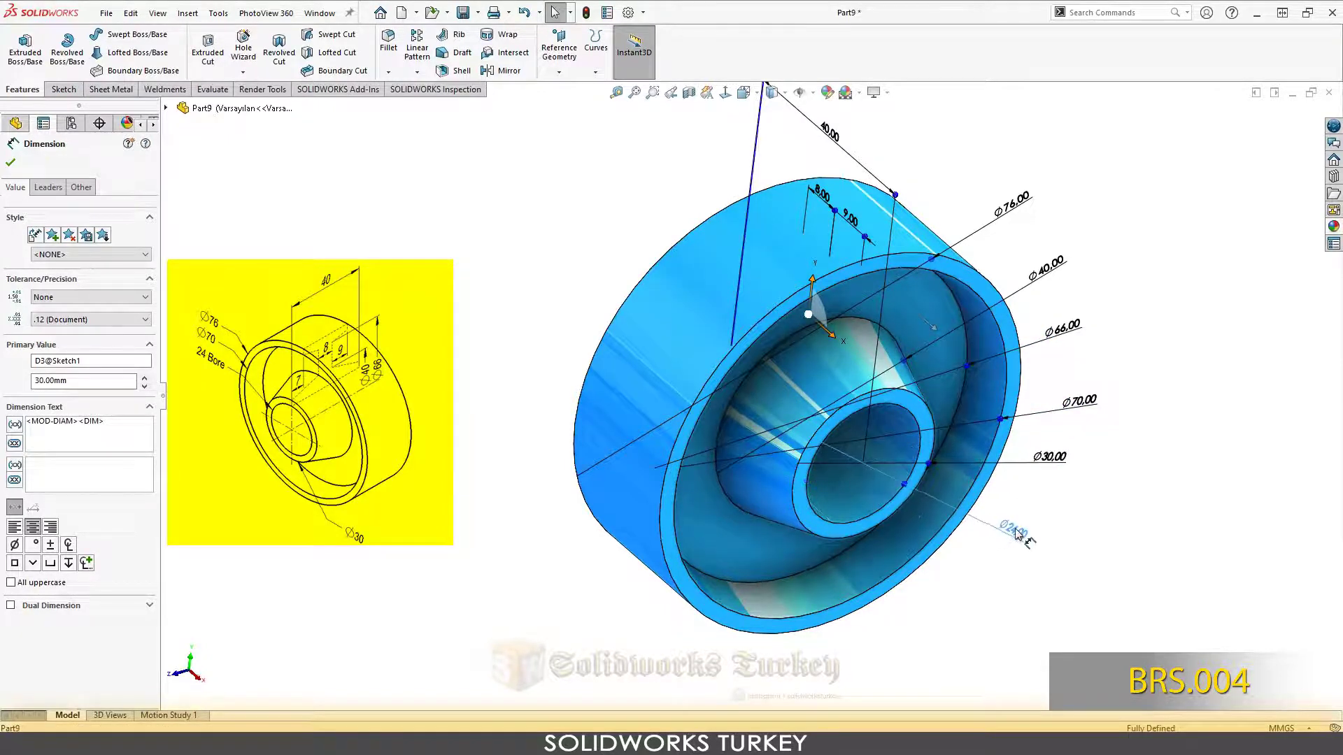
click(1018, 533)
middle_drag(1018, 533, 938, 517)
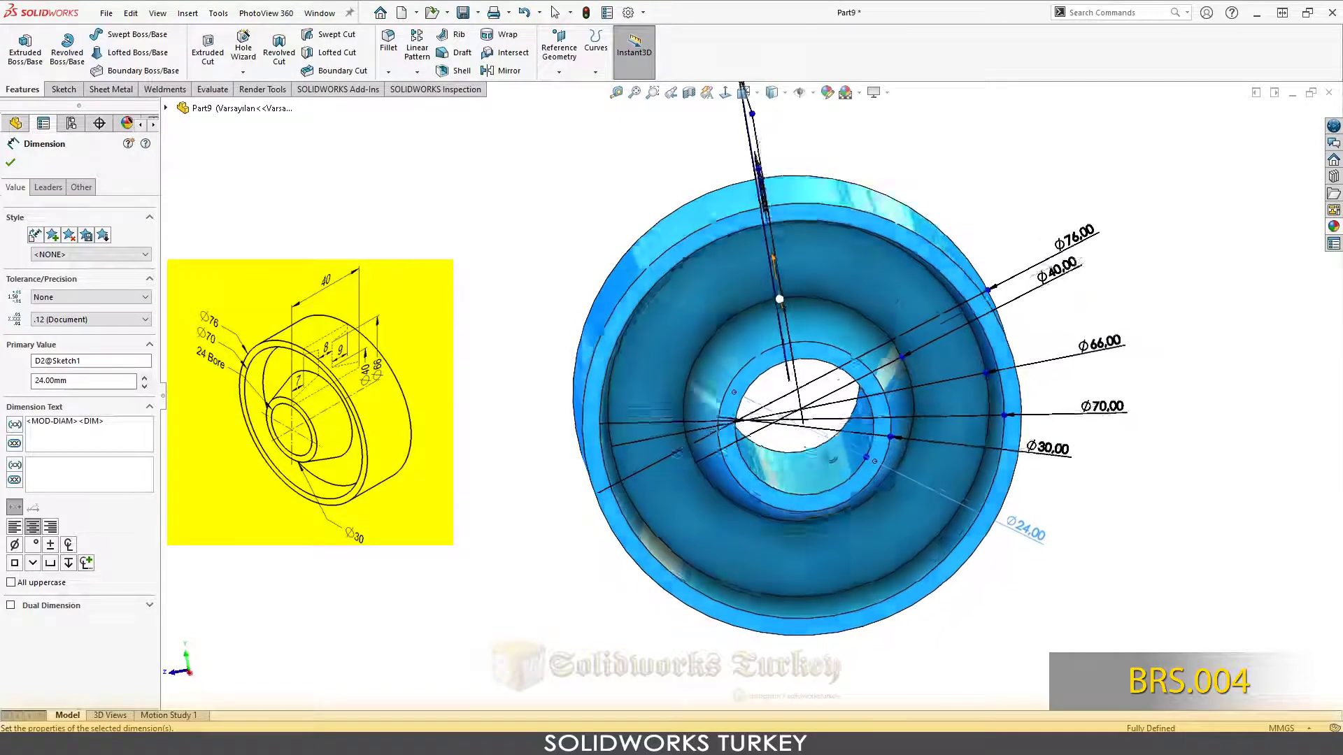
mouse_move(833, 458)
middle_down()
mouse_move(824, 432)
mouse_move(849, 492)
middle_up()
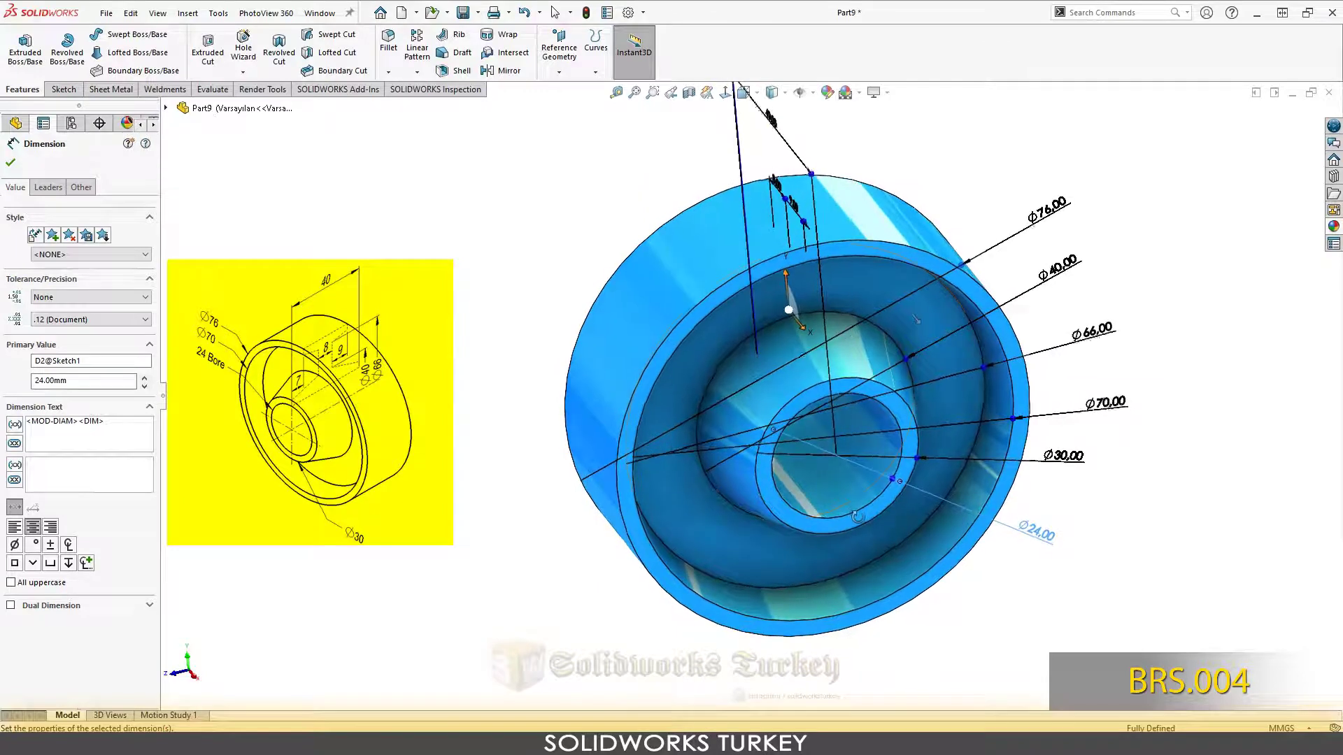
click(1060, 223)
- Zoom to fit and turn the part to a trimetric view
key(ctrl+7)
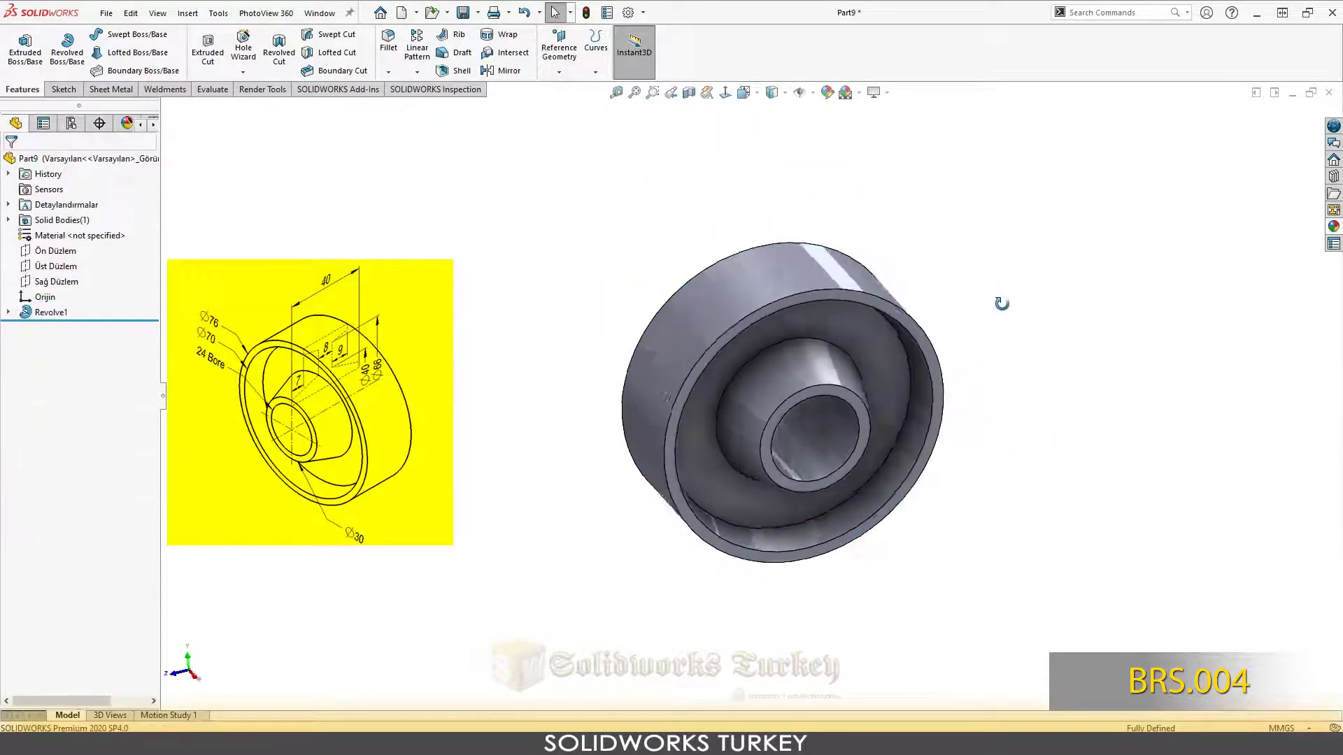
click(771, 98)
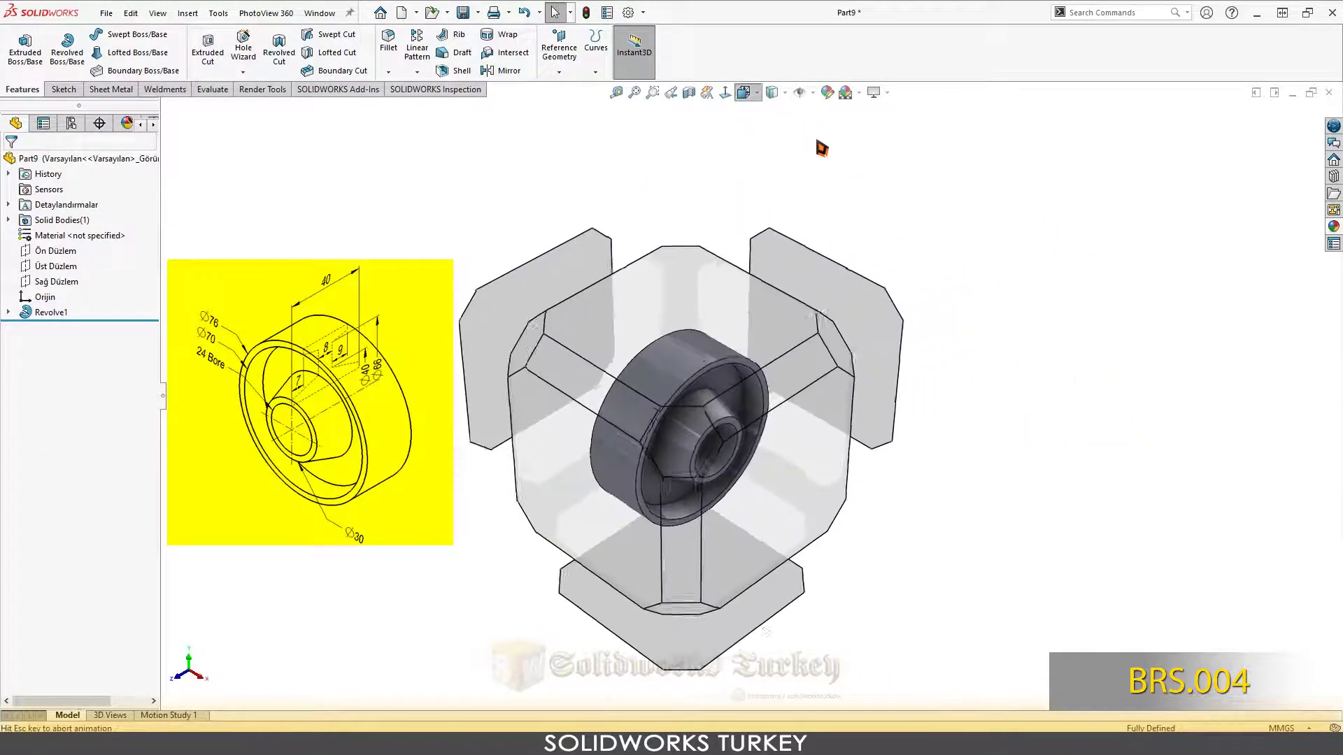
click(844, 144)
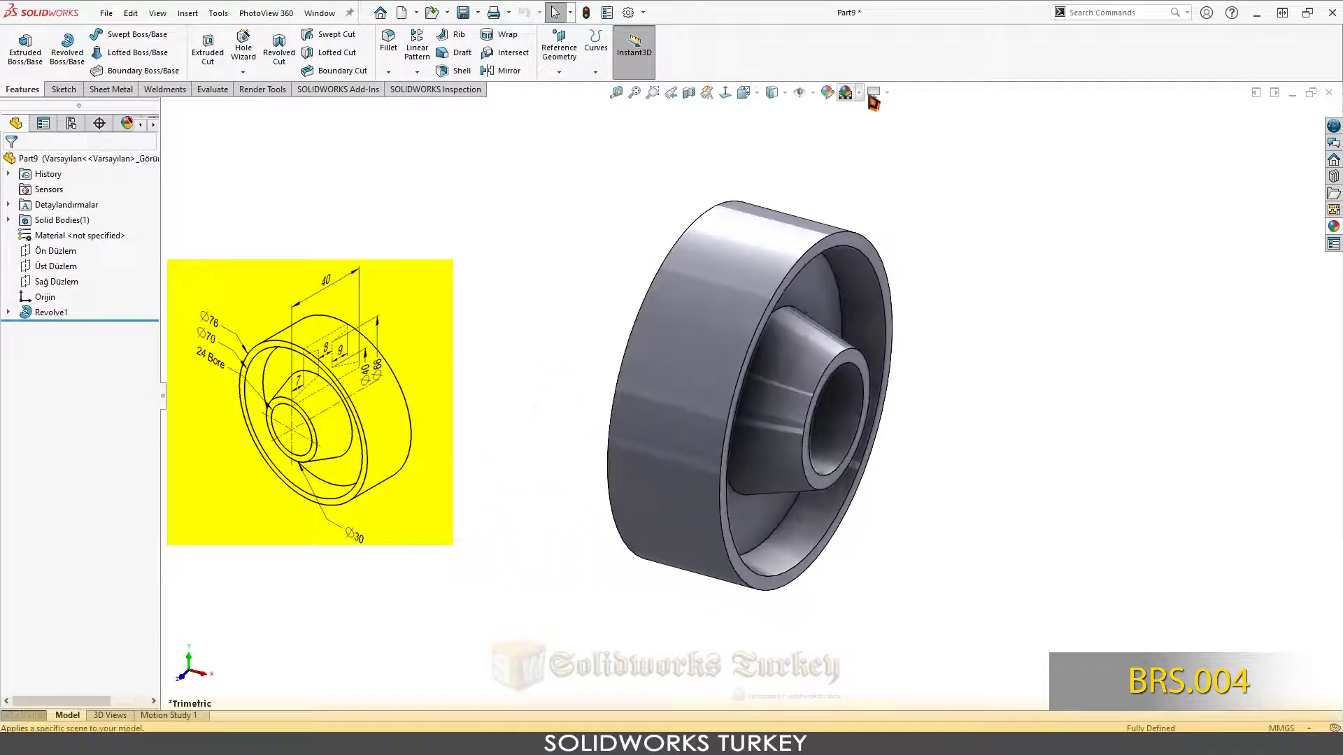
- Give the whole part a white appearance and begin saving it as a new file
click(827, 92)
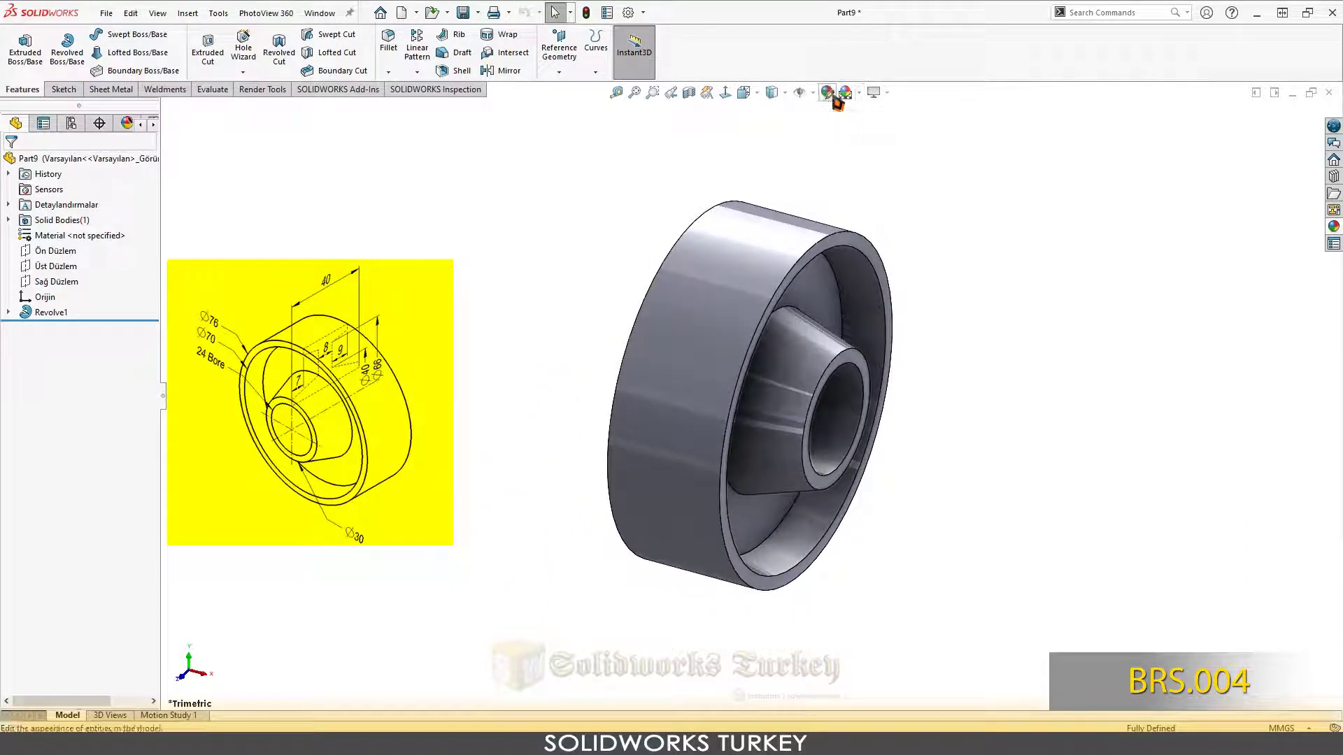
click(764, 233)
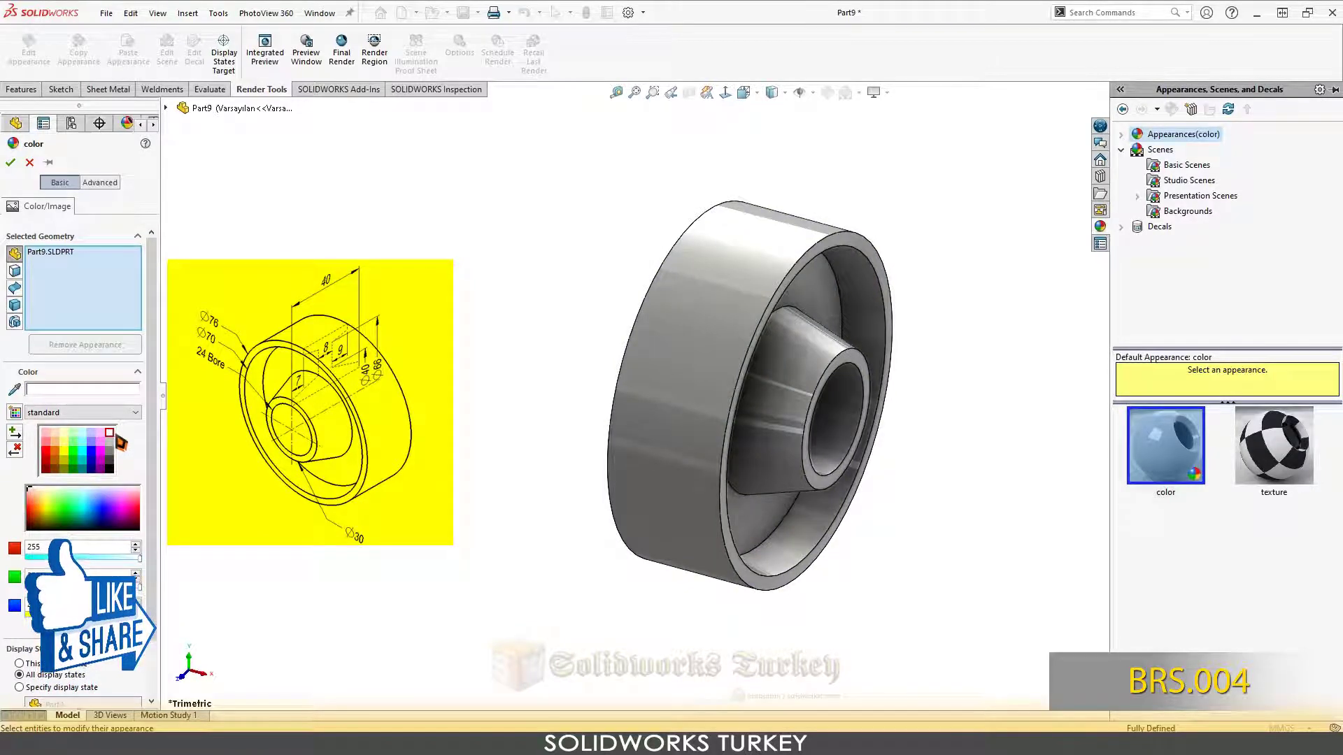
click(28, 165)
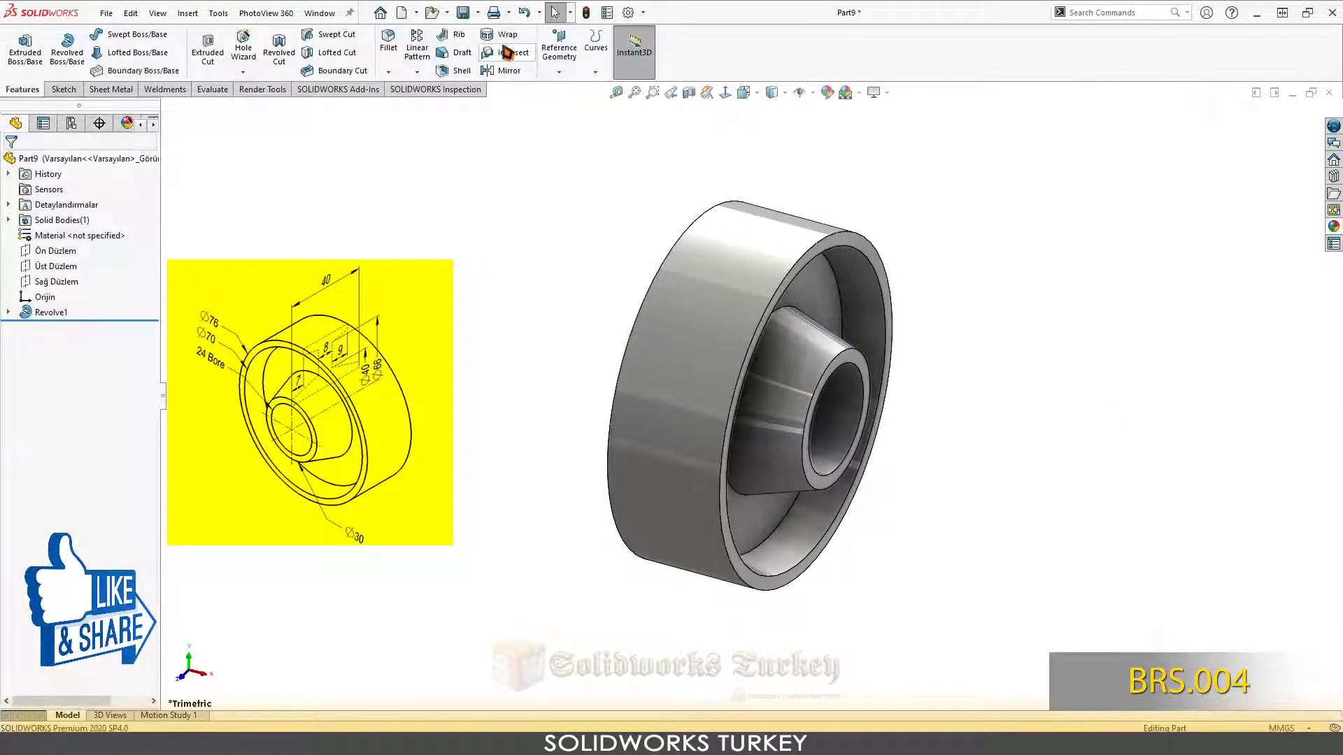
key(ctrl+s)
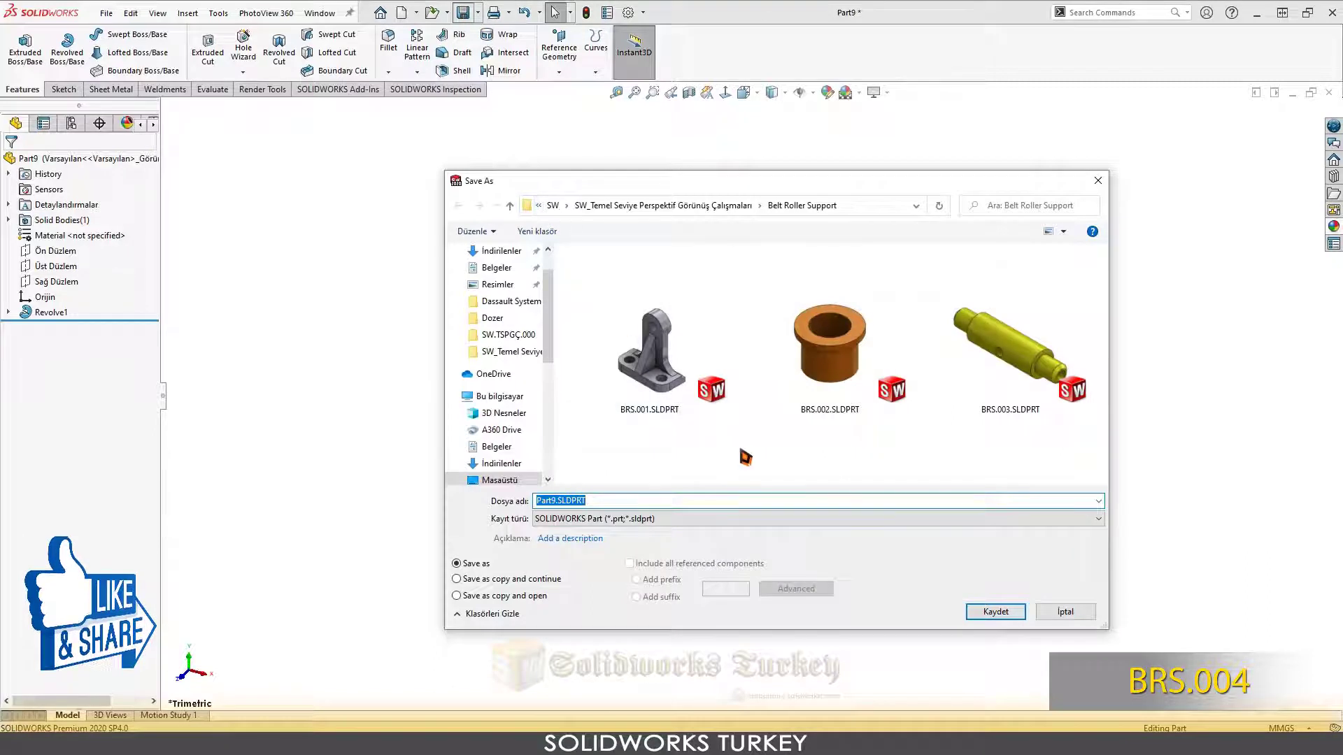
- Save the wheel as BRS.004.SLDPRT, changing the BRS.003 file name's final digit to 4
click(1009, 350)
click(584, 501)
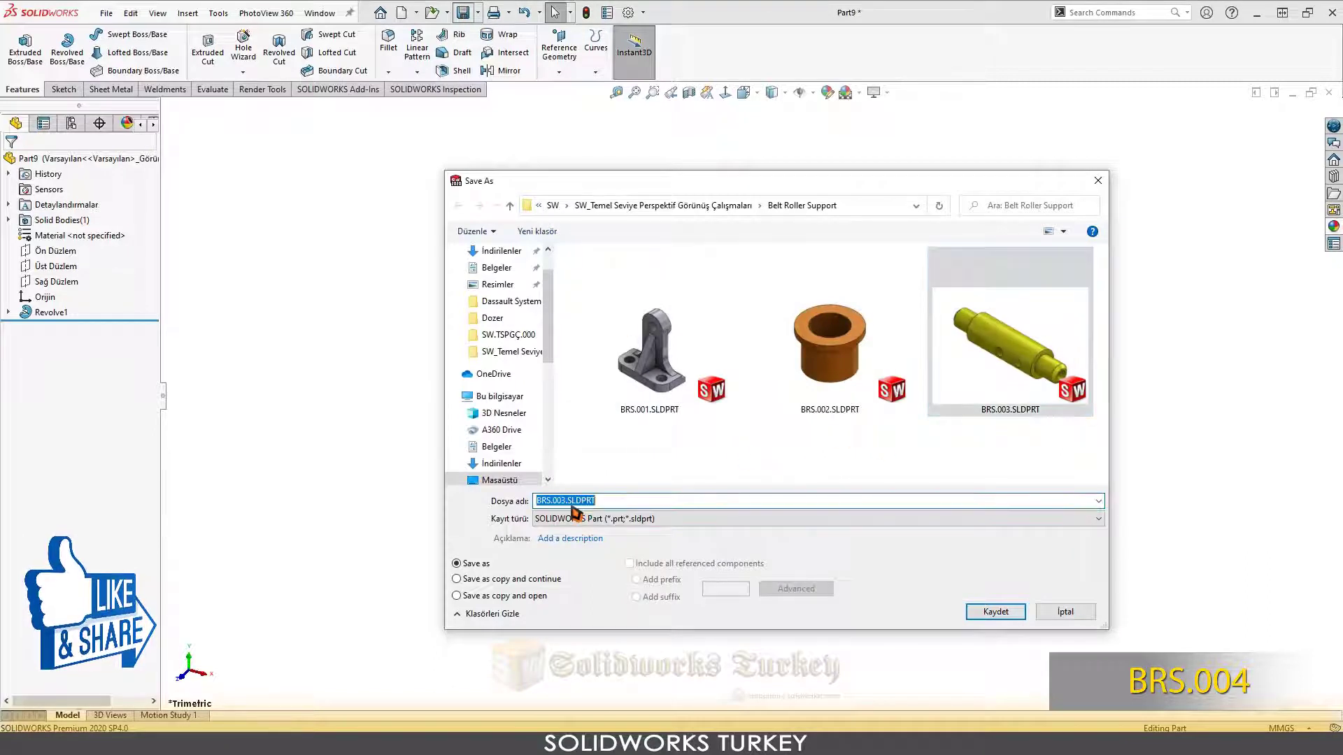
drag(566, 501, 561, 500)
text(4)
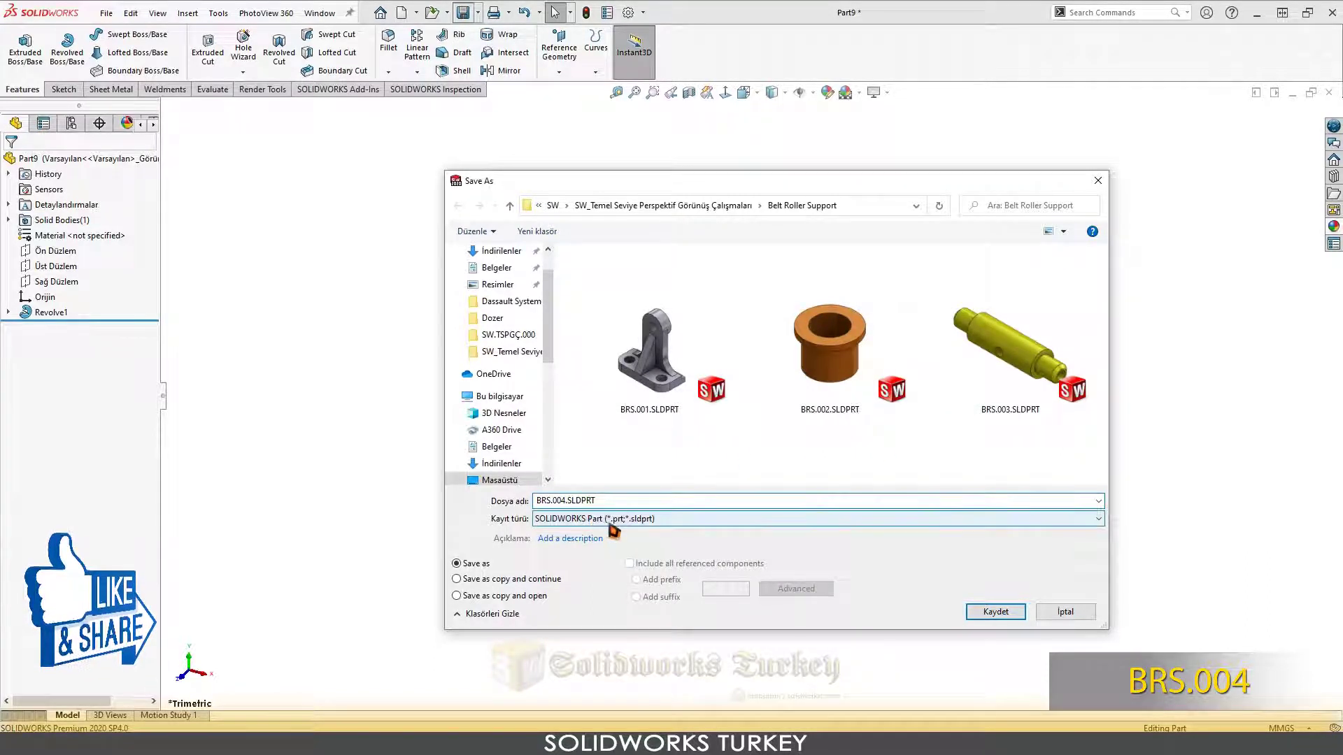
click(1014, 617)
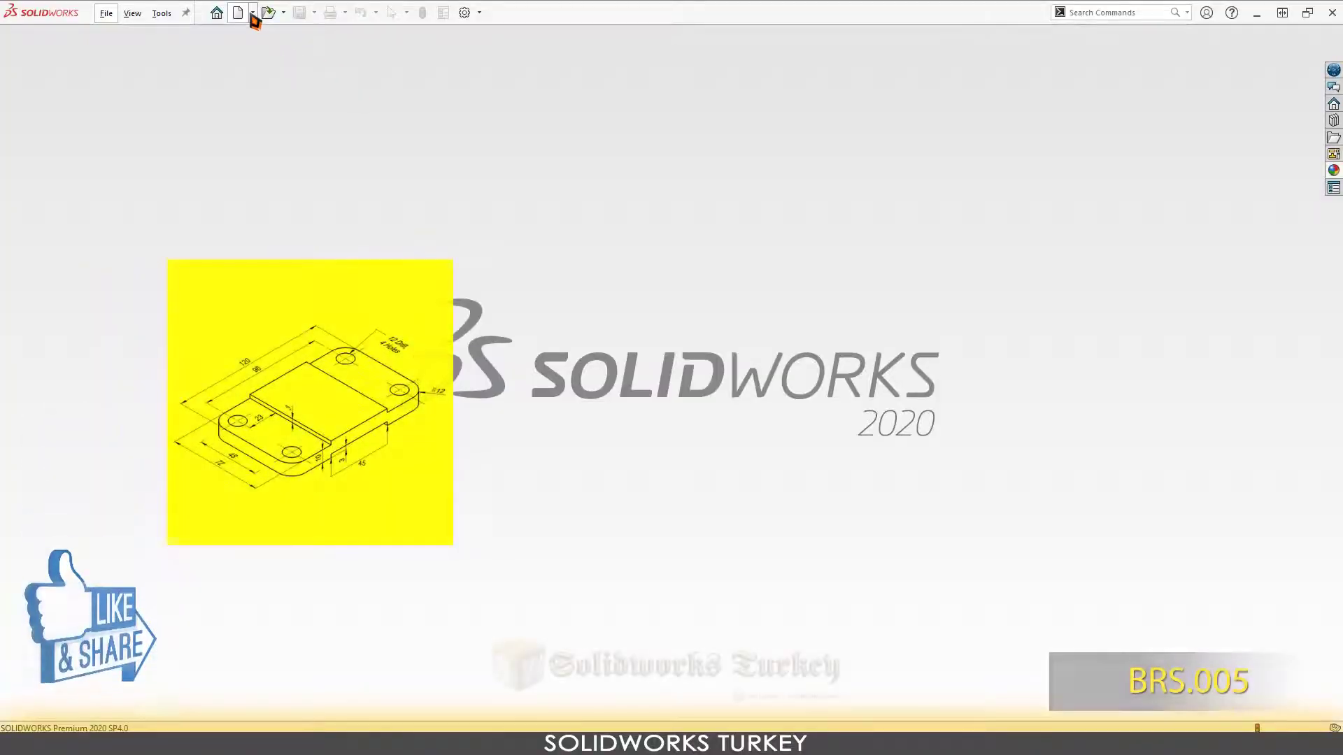
- Create a new part and start a sketch on the Front Plane (Ön Düzlem)
click(250, 17)
double_click(533, 337)
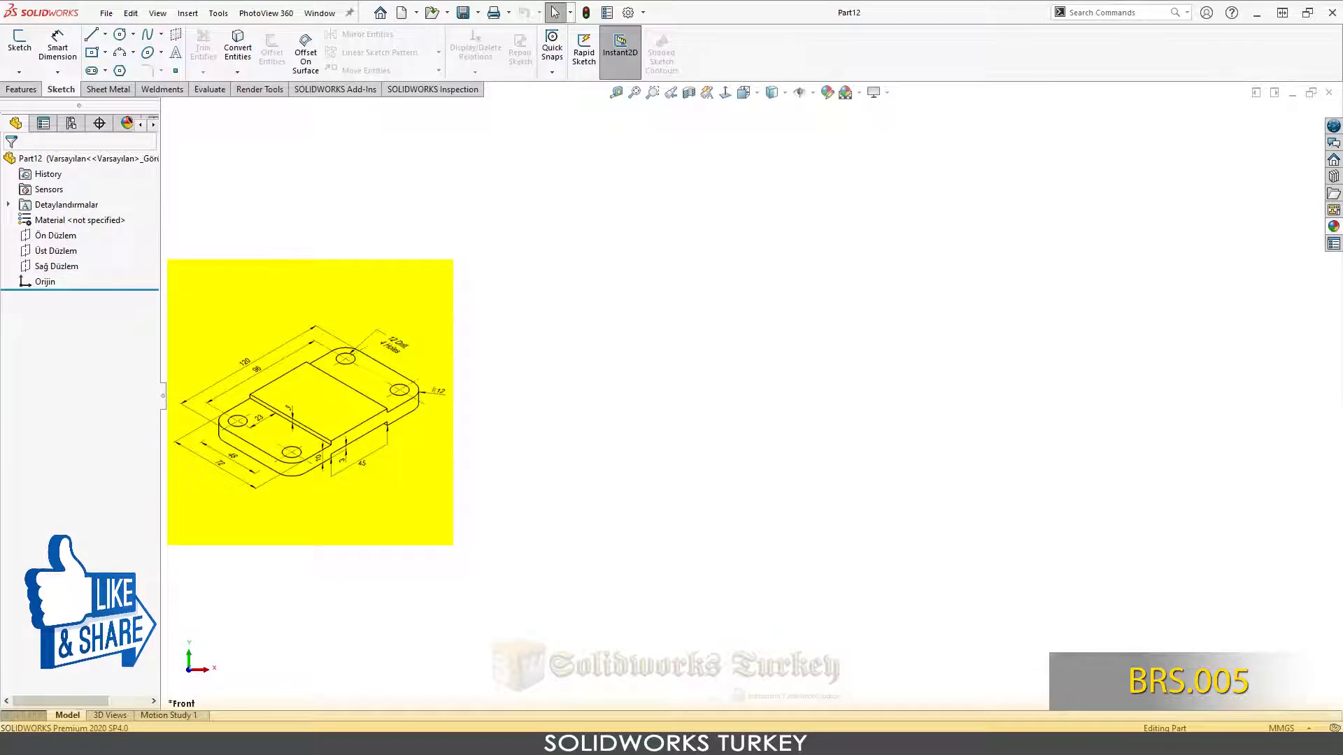
click(70, 236)
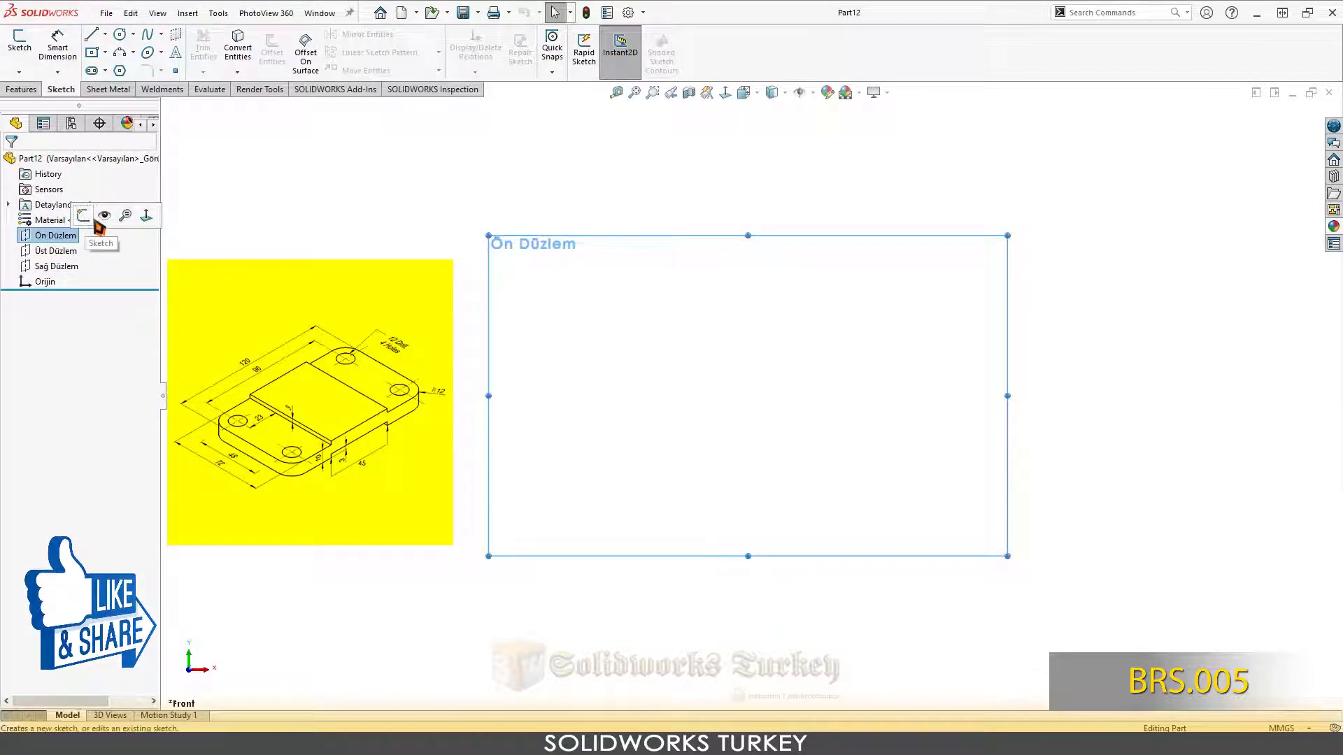
click(93, 222)
- Draw the closed stepped outline with lines, starting and ending at the origin
right_drag(796, 308, 714, 310)
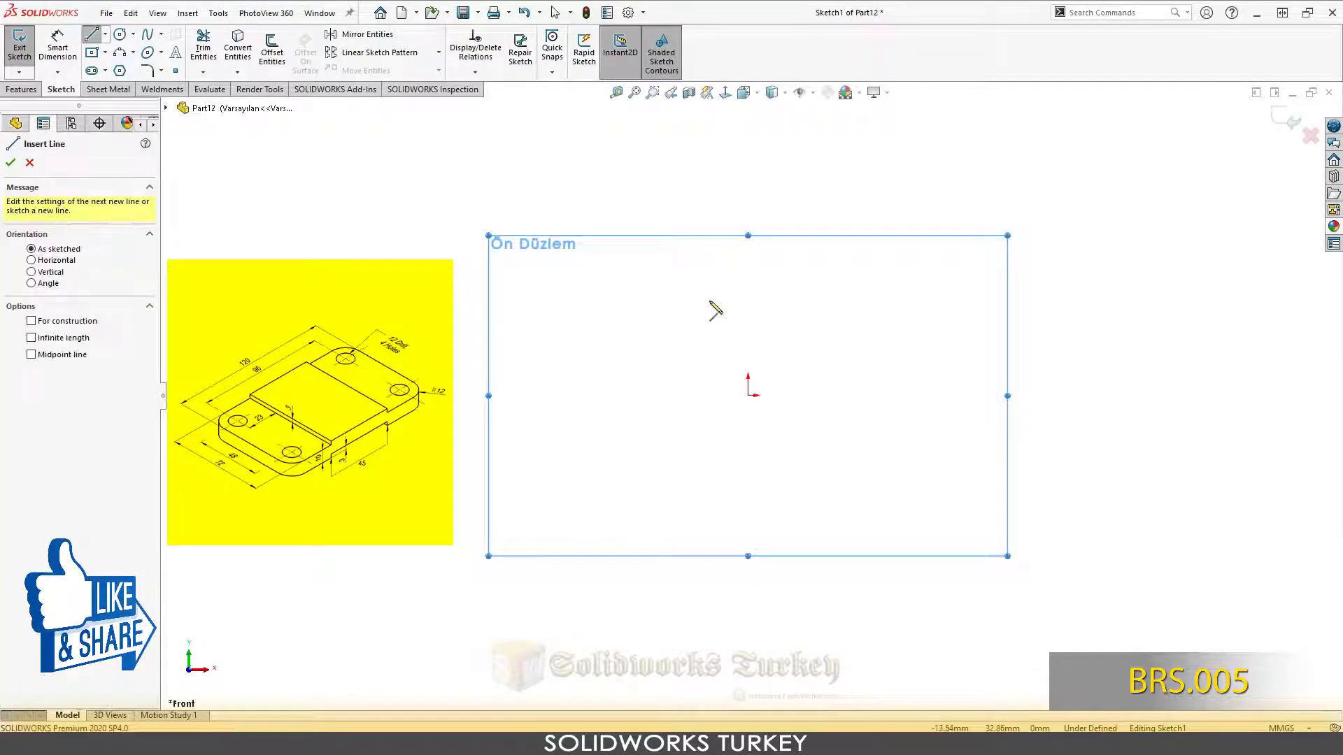
click(724, 396)
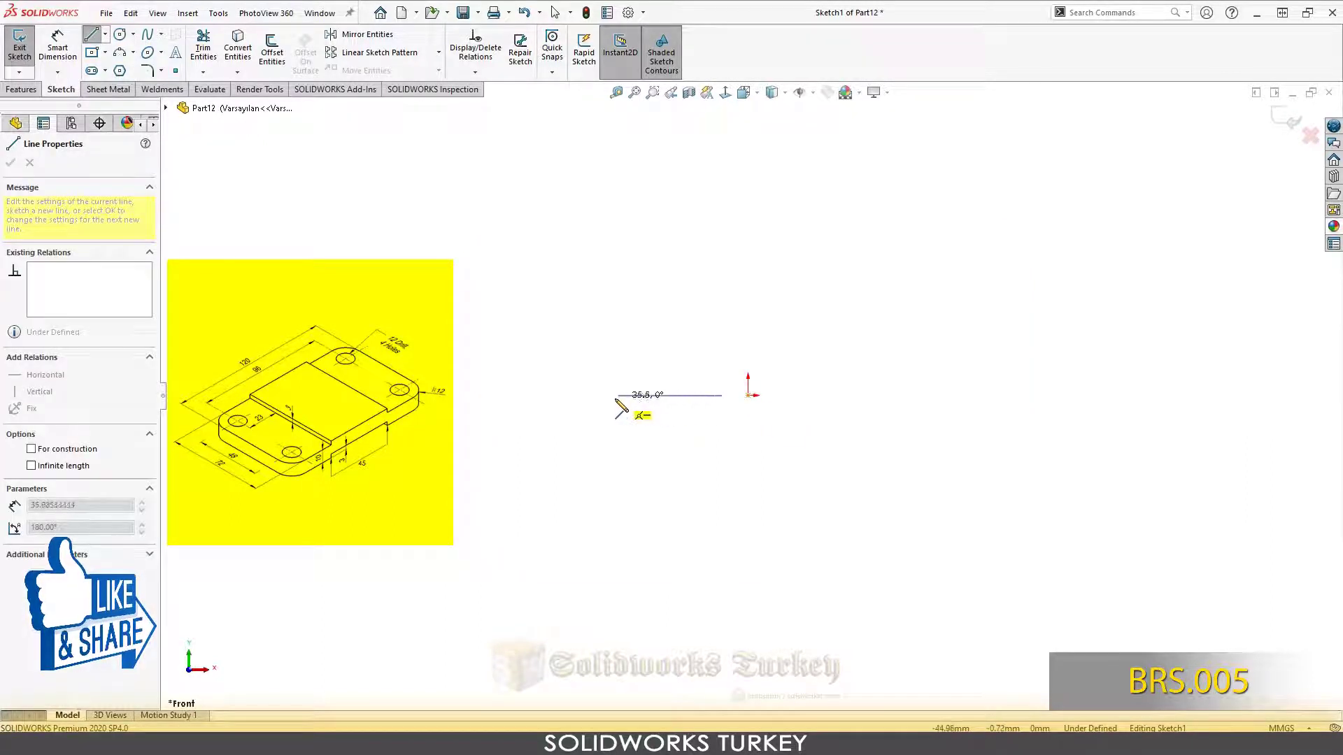
click(570, 396)
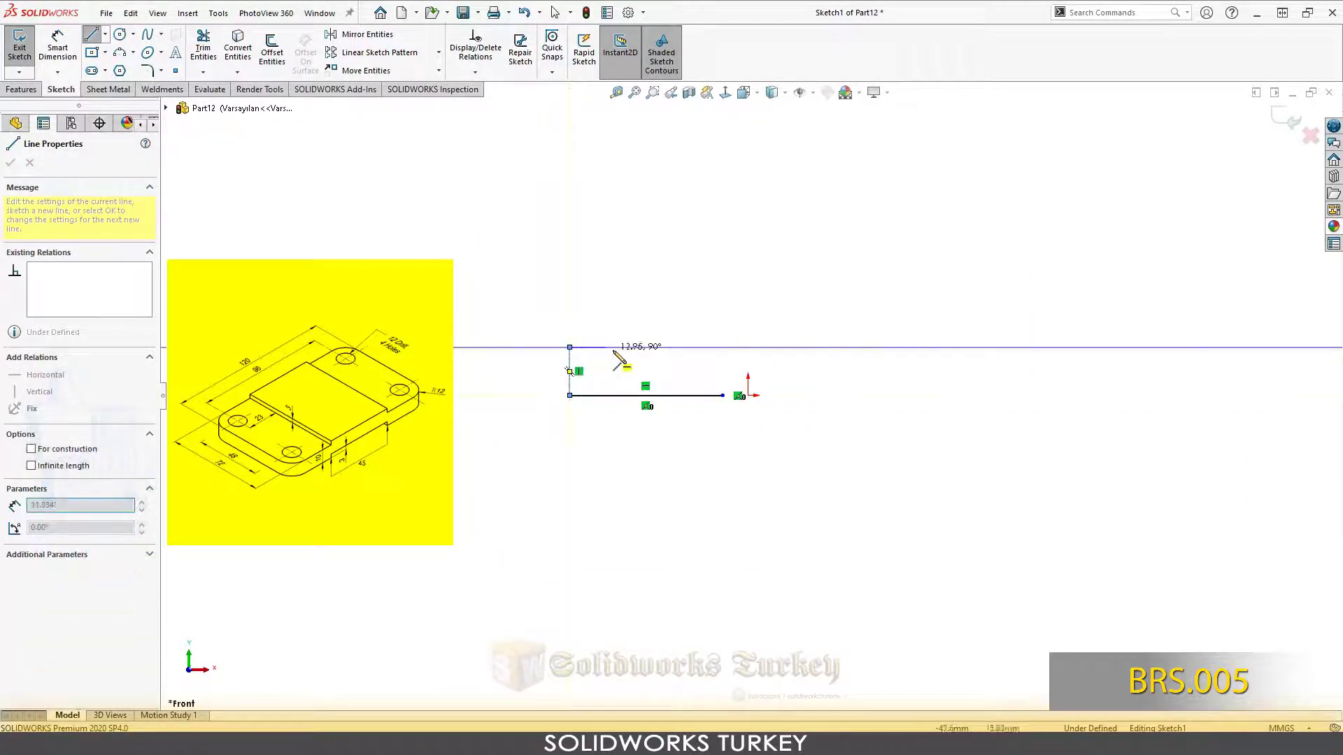
click(570, 347)
click(654, 348)
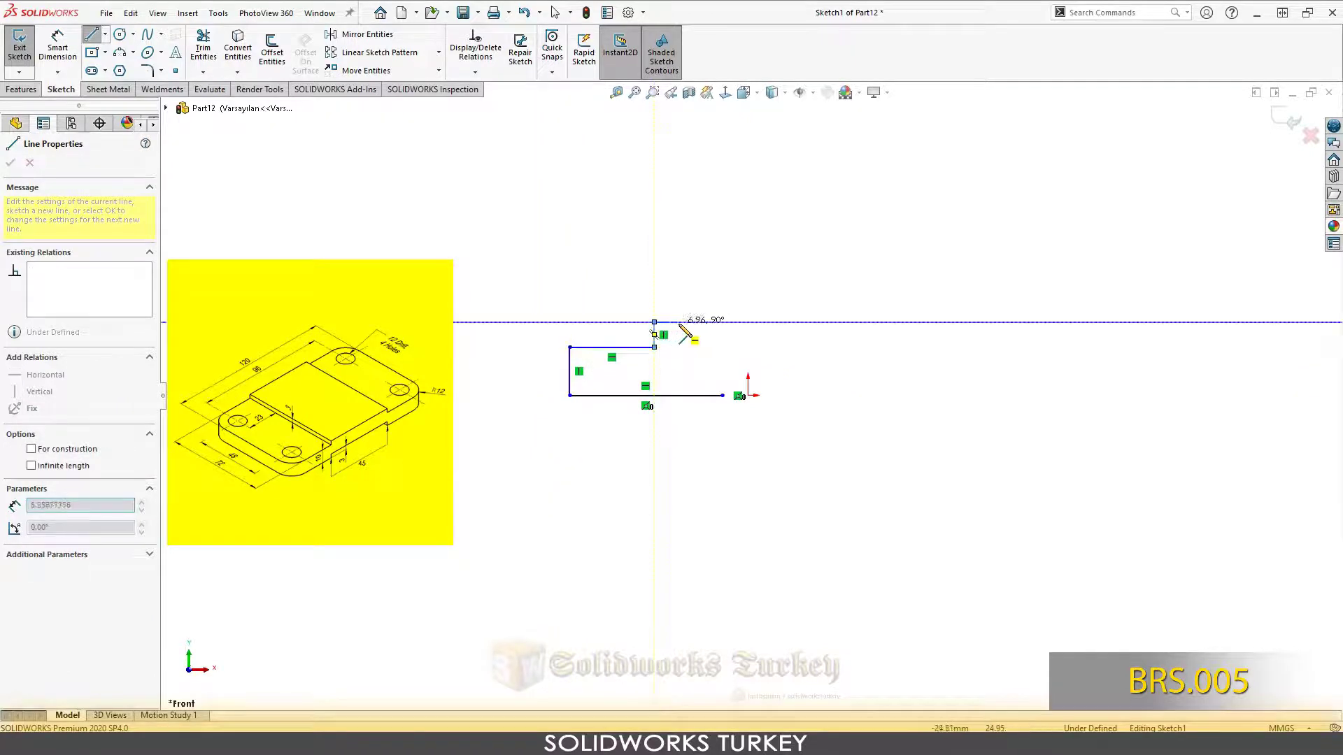
click(748, 322)
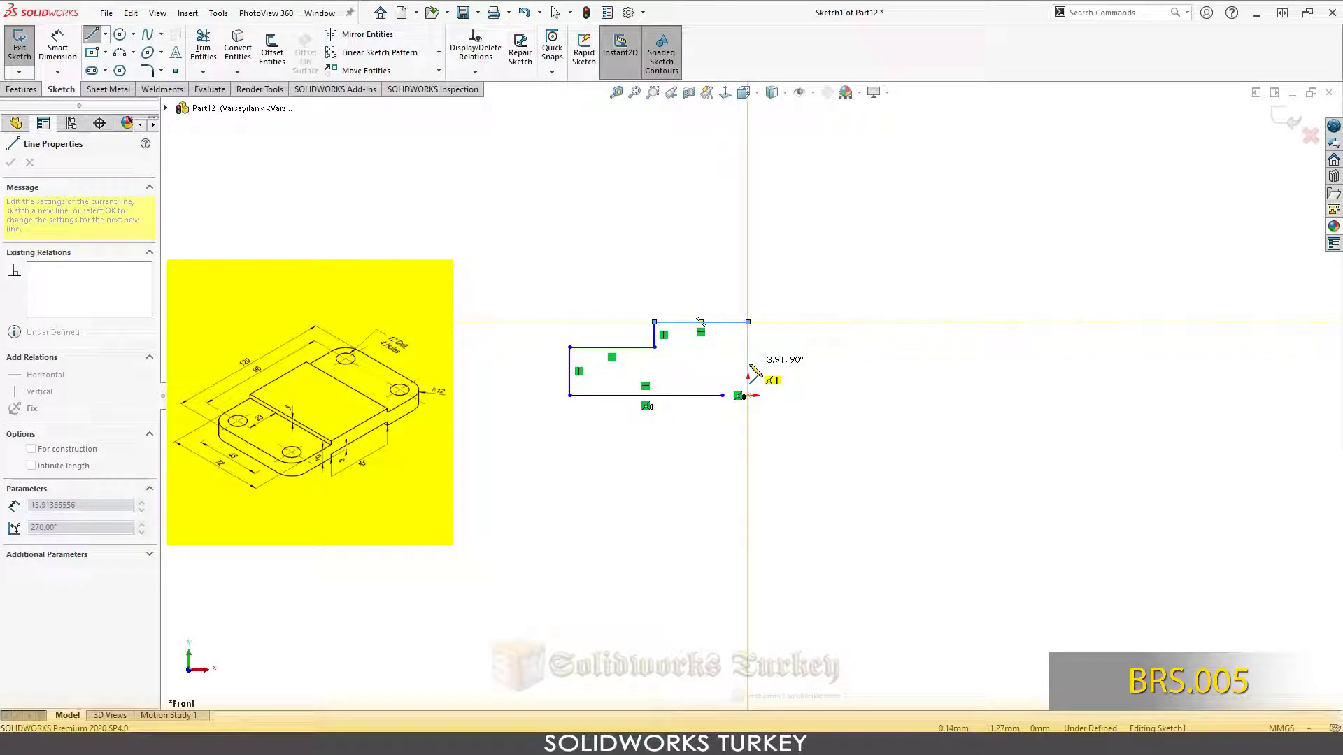
click(747, 362)
click(721, 362)
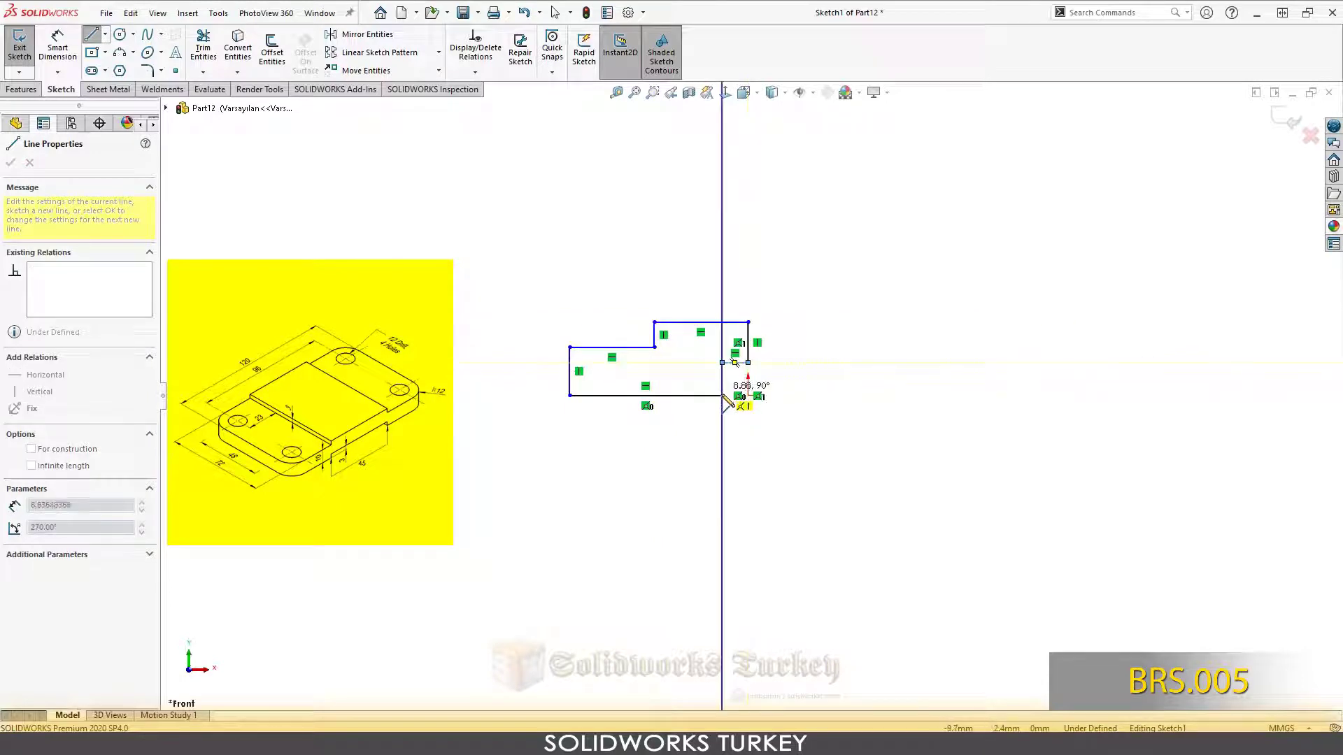
click(722, 396)
right_click(725, 399)
click(743, 409)
- Start Smart Dimension and pick the outline's left edge
scroll(607, 363, down, 3)
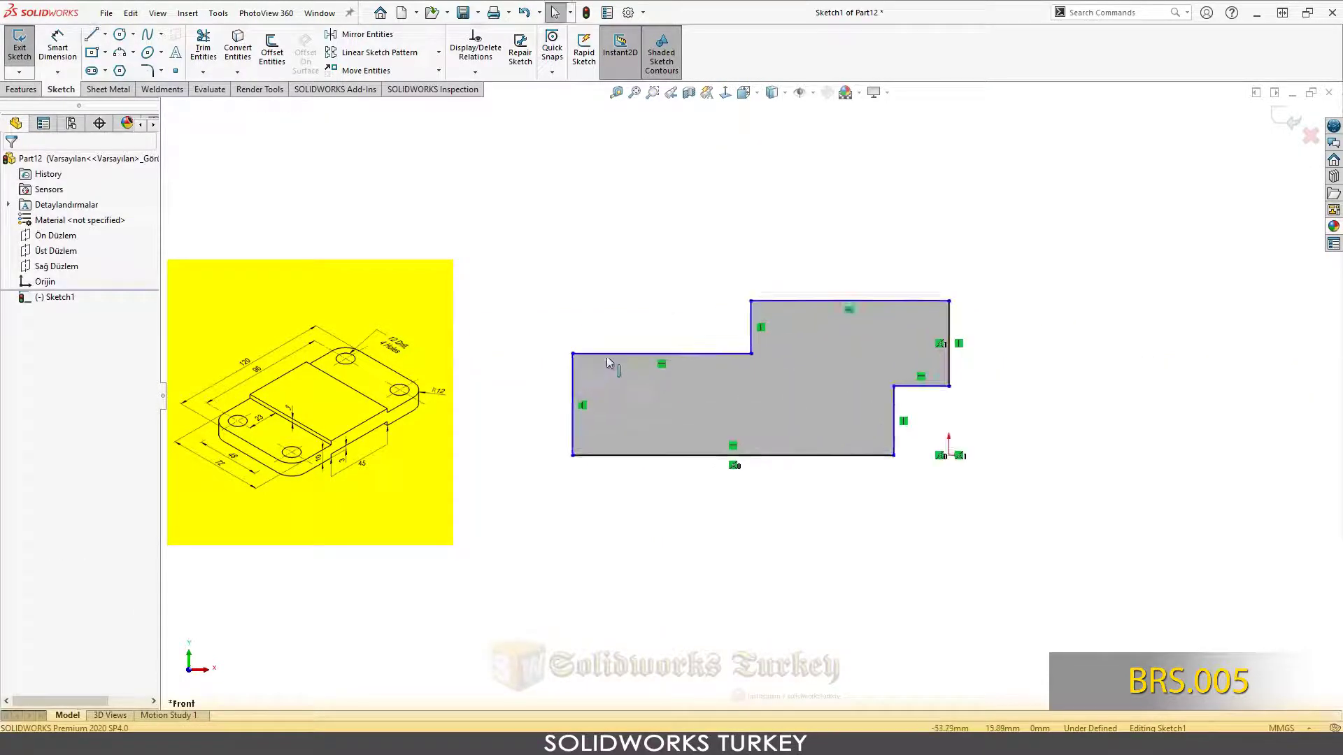
scroll(902, 433, up, 2)
right_drag(847, 521, 839, 465)
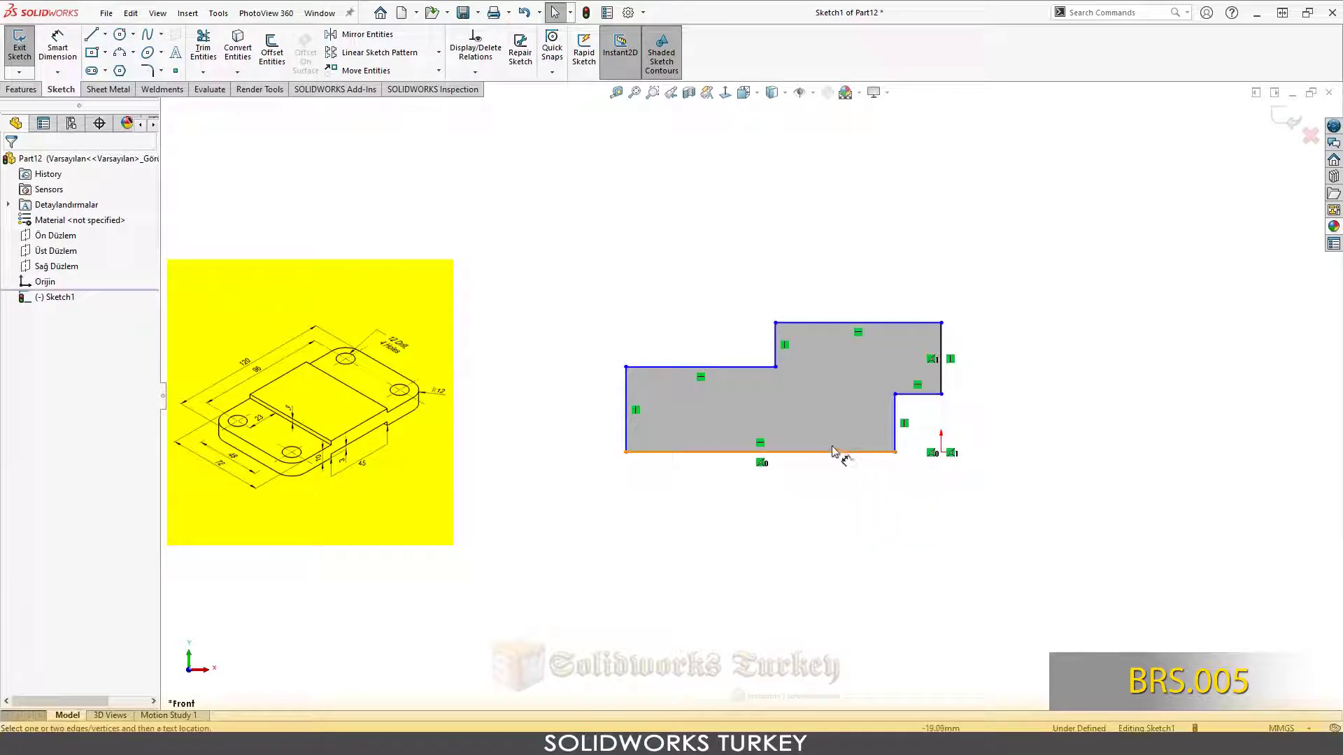
click(625, 428)
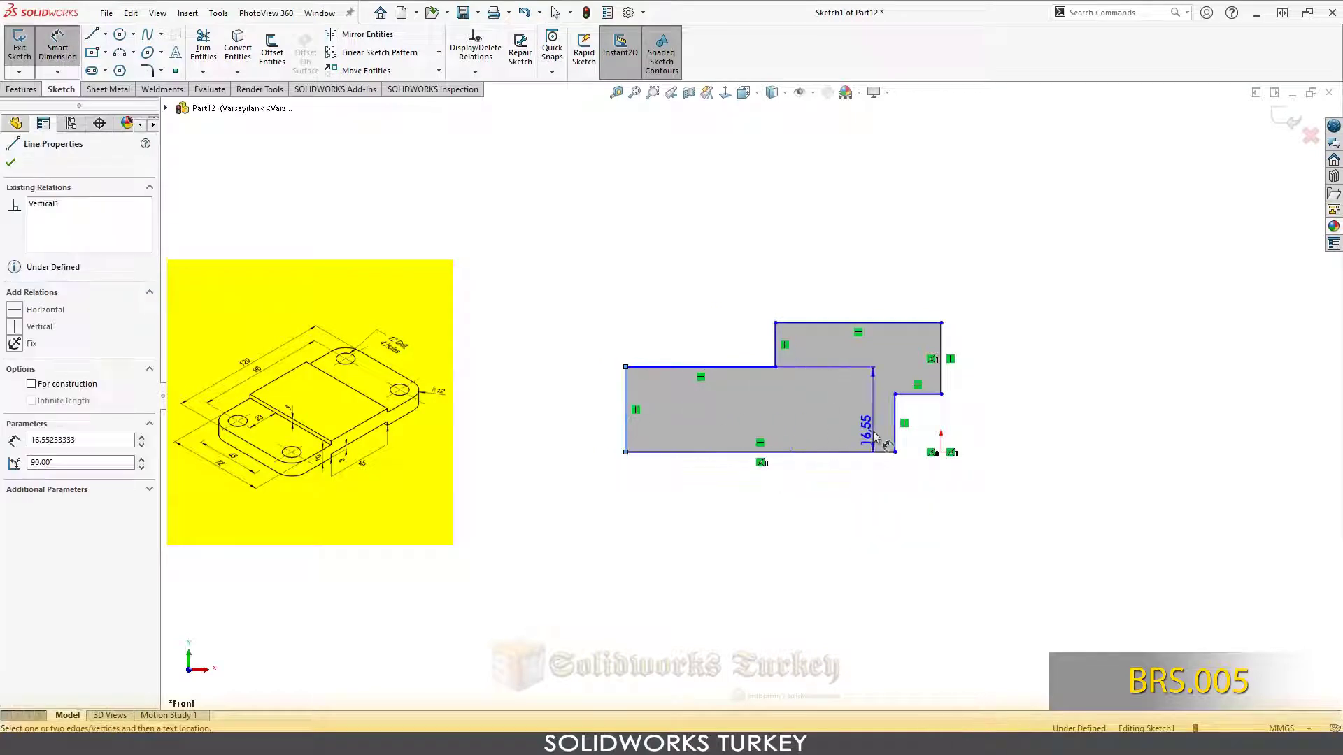
- Dimension the overall width as 120/2, giving 60 mm
click(941, 453)
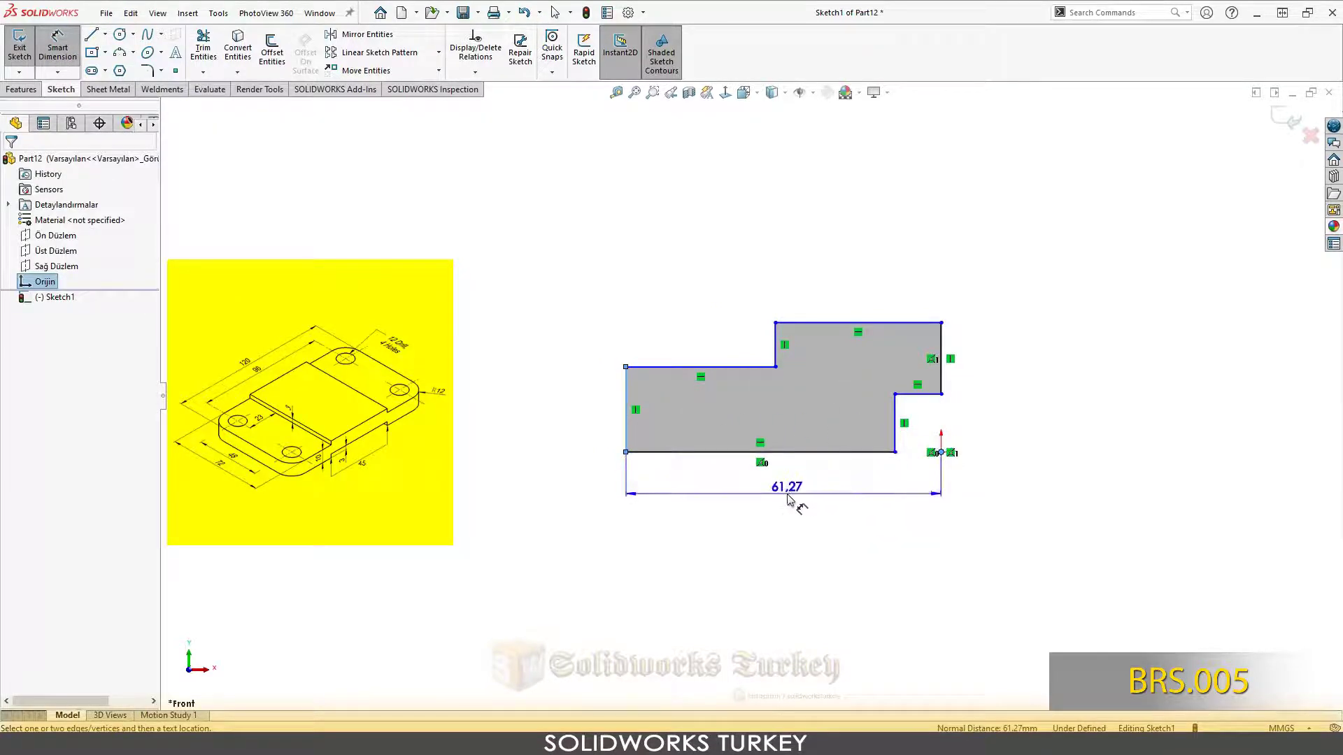
click(796, 503)
text(1)
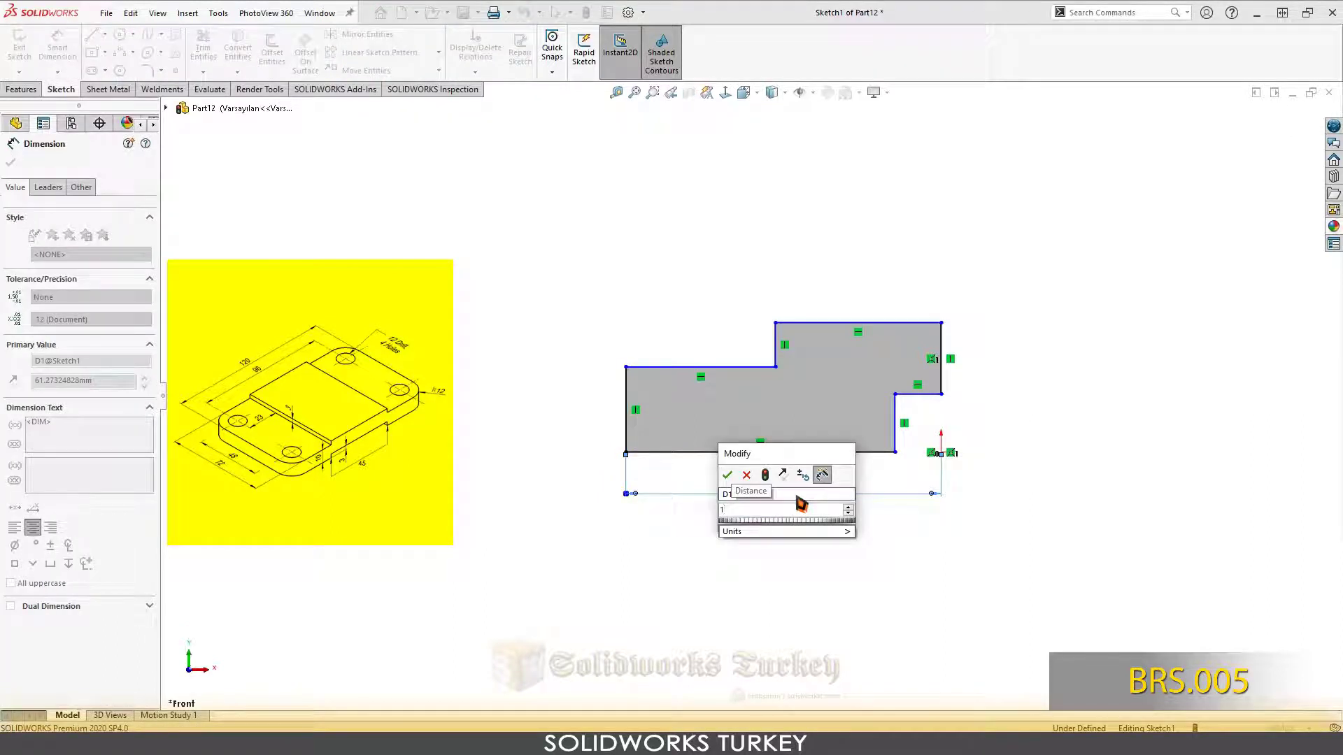
text(20/)
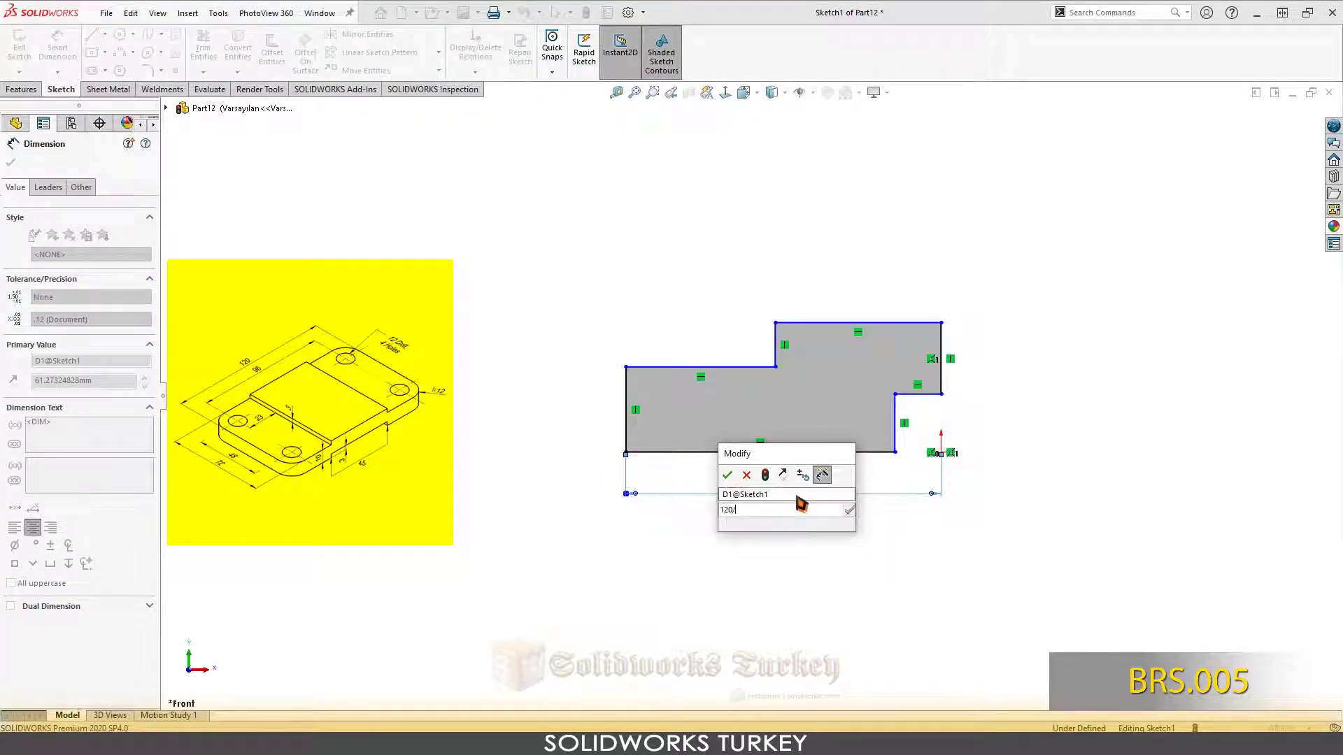
text(2)
key(Return)
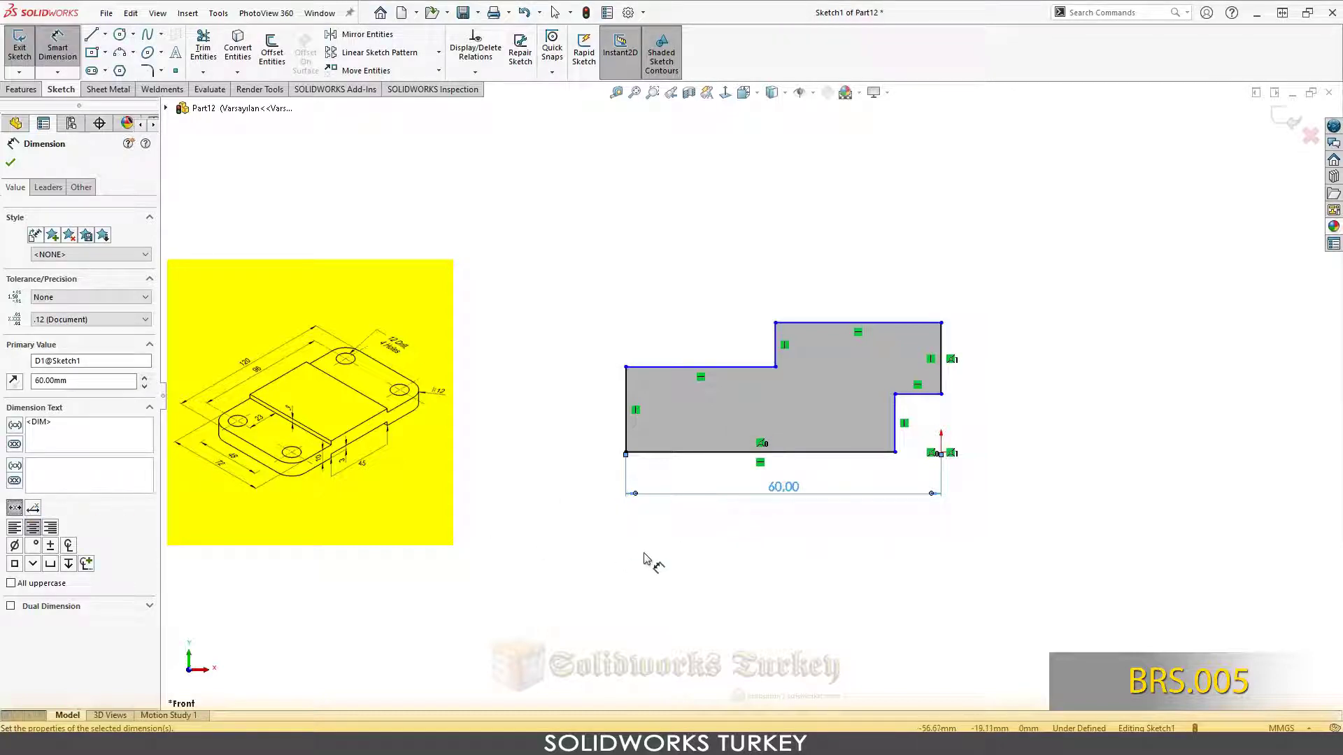
key(Escape)
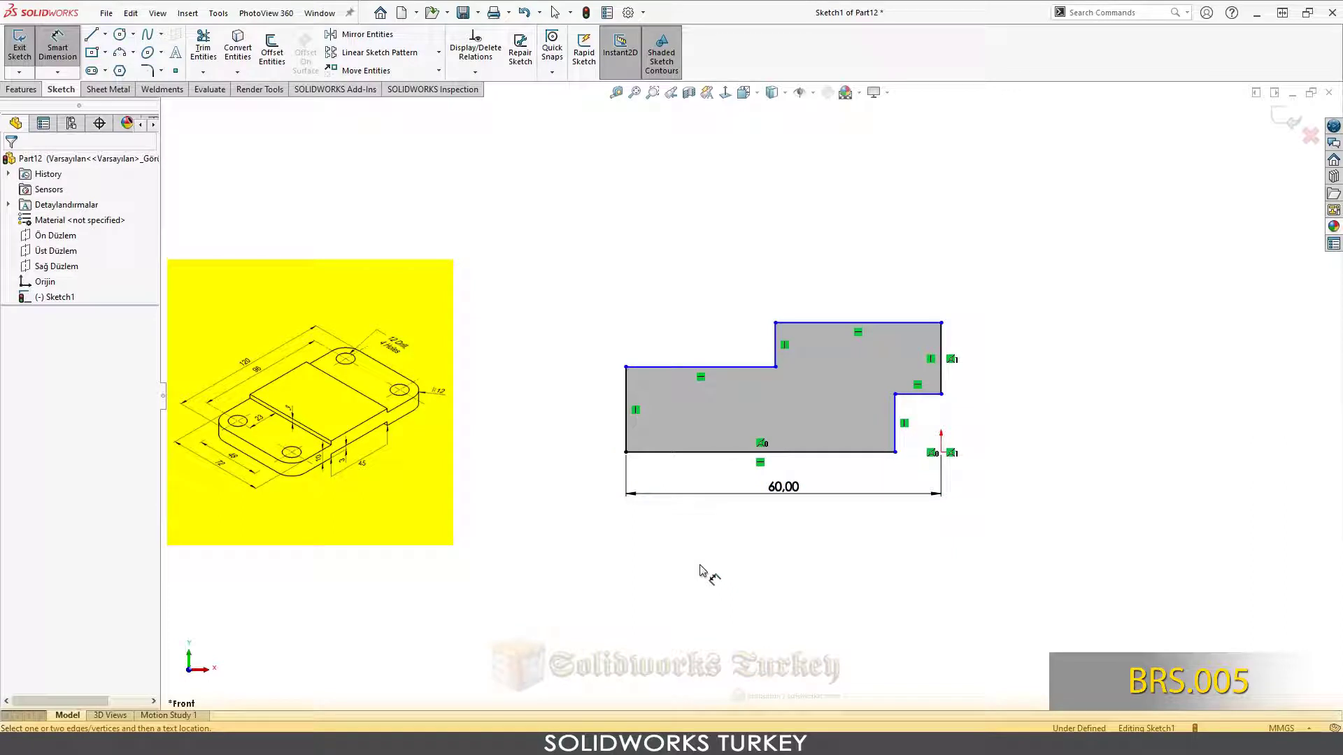
- Set the right notch height to 3 mm
click(896, 426)
click(972, 429)
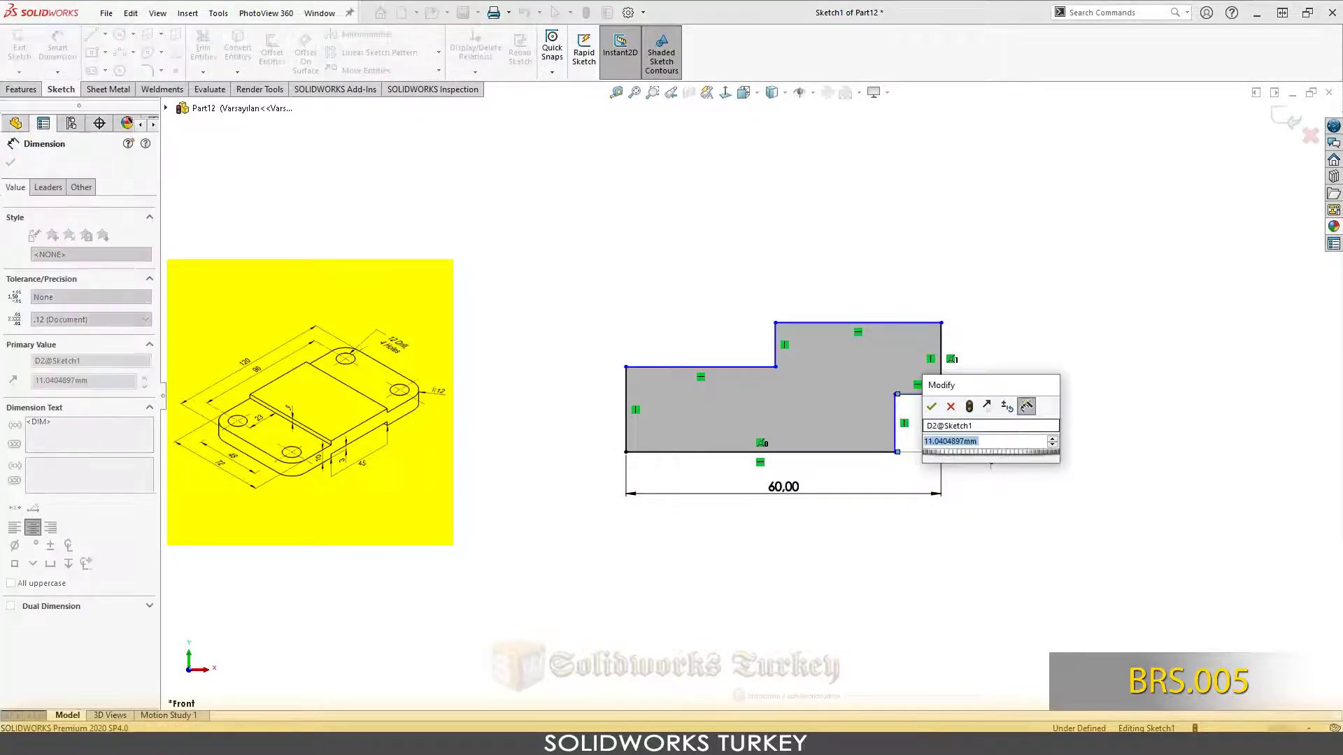
text(3)
key(Return)
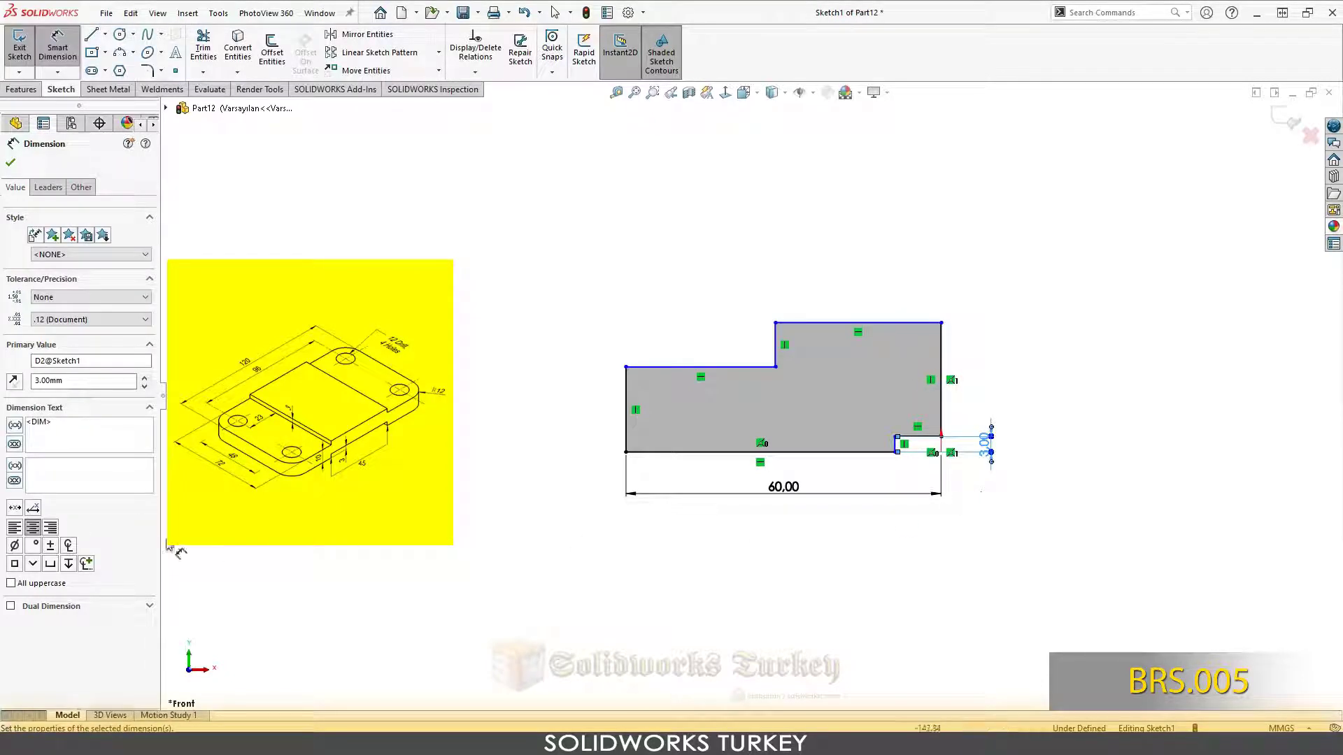
click(892, 586)
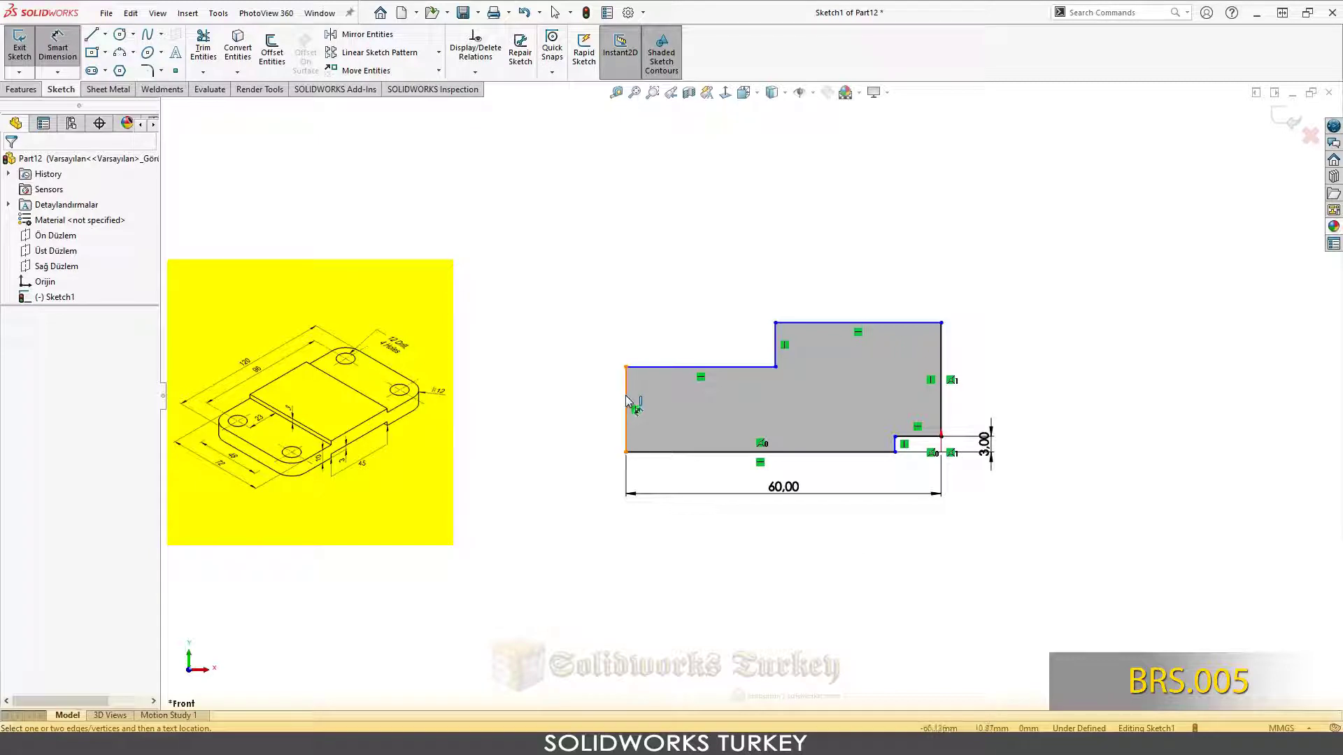
- Dimension the left edge height to 10 mm and the upper step height to 3 mm
click(626, 402)
click(616, 420)
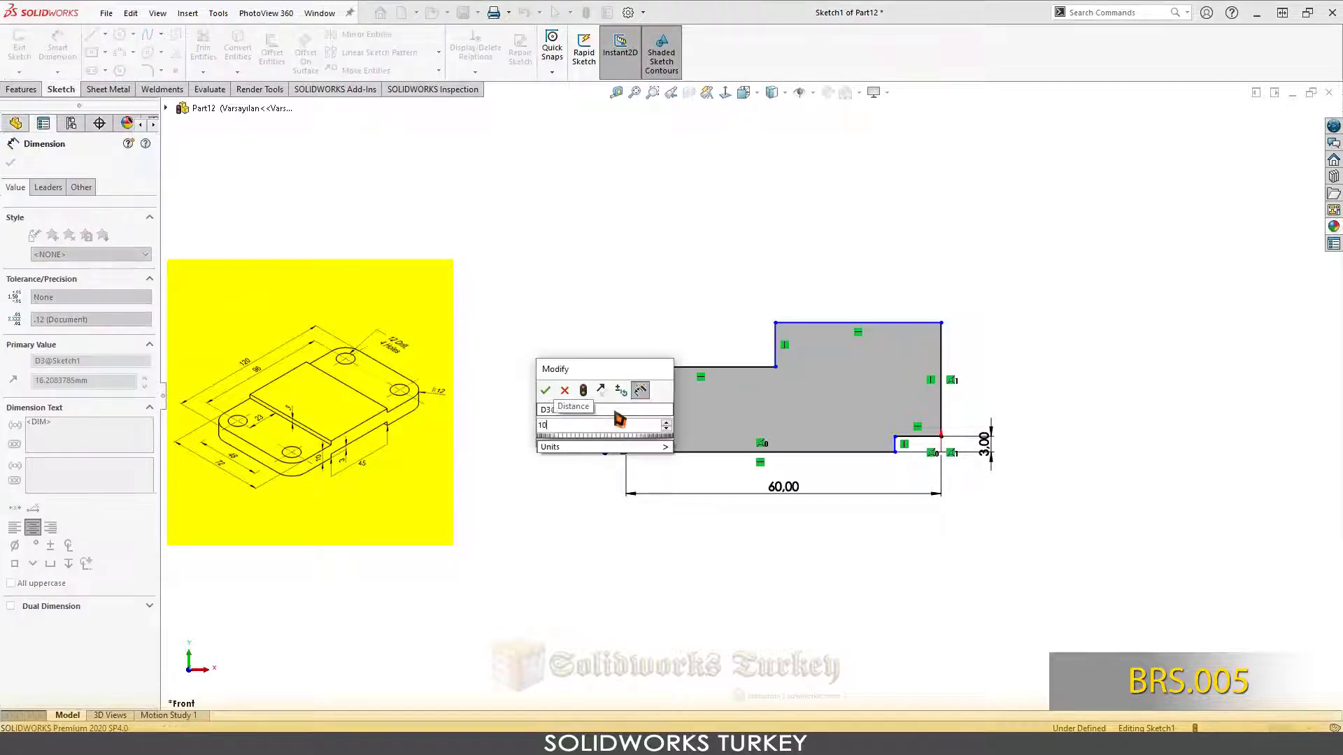
text(10)
key(Return)
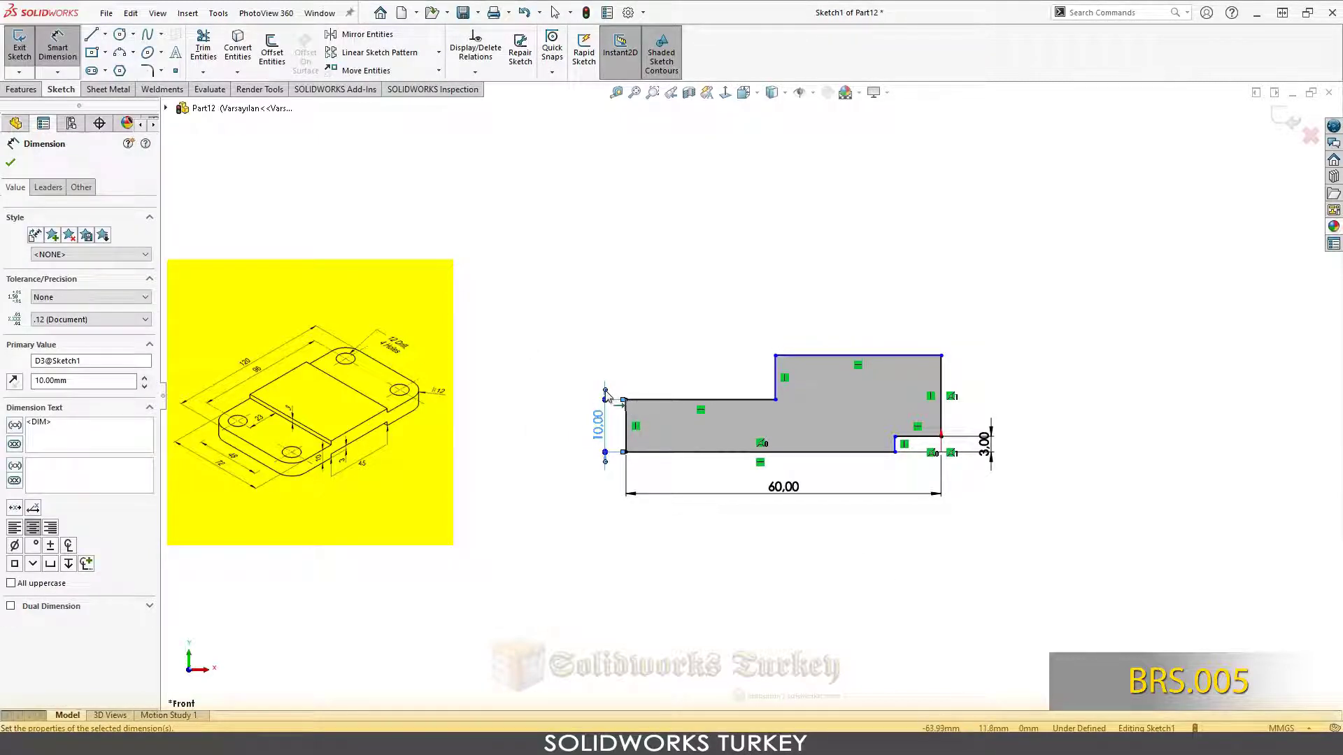
key(Escape)
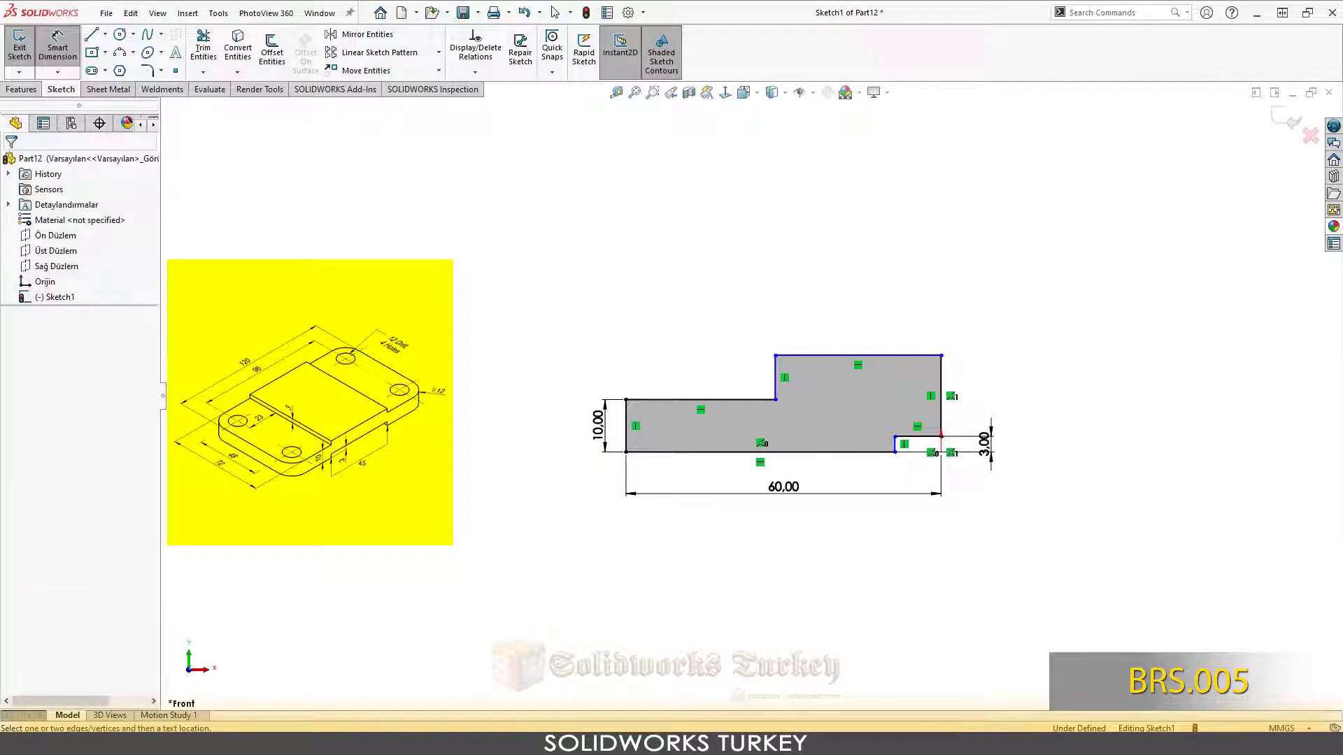
click(775, 381)
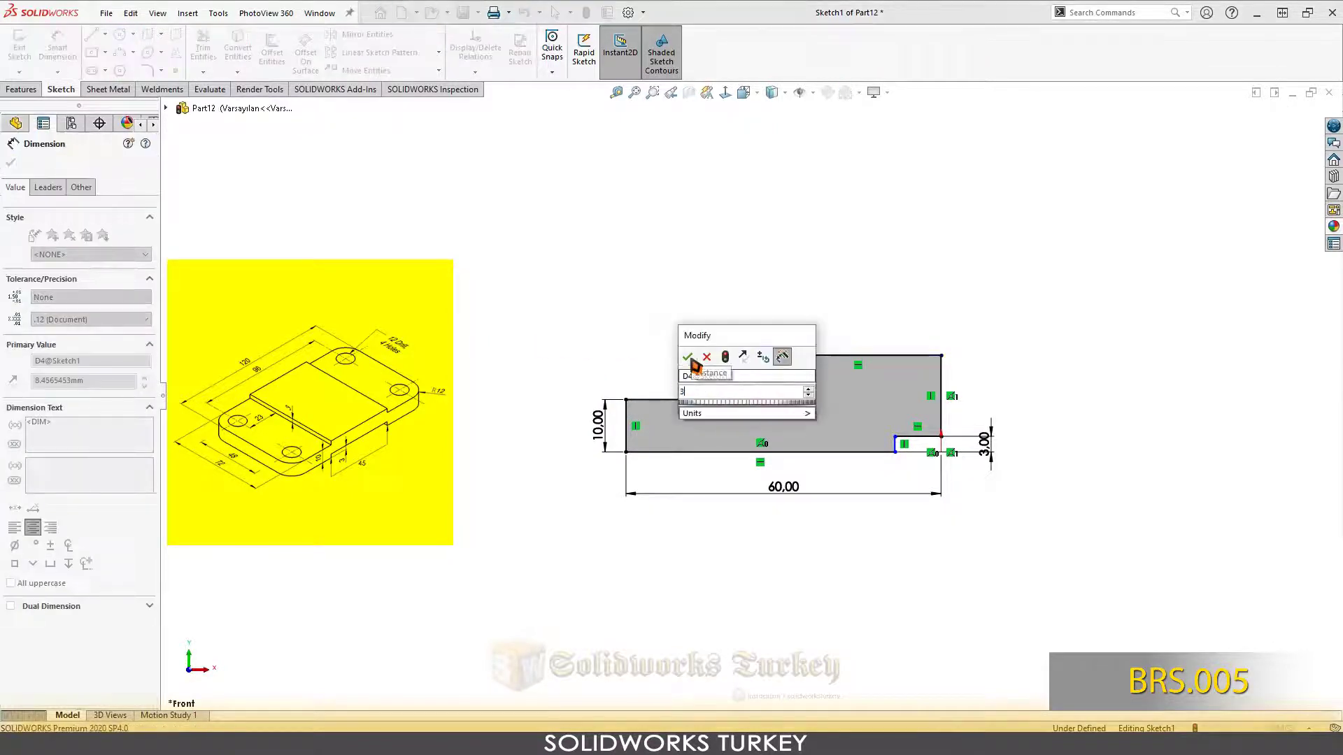
click(692, 360)
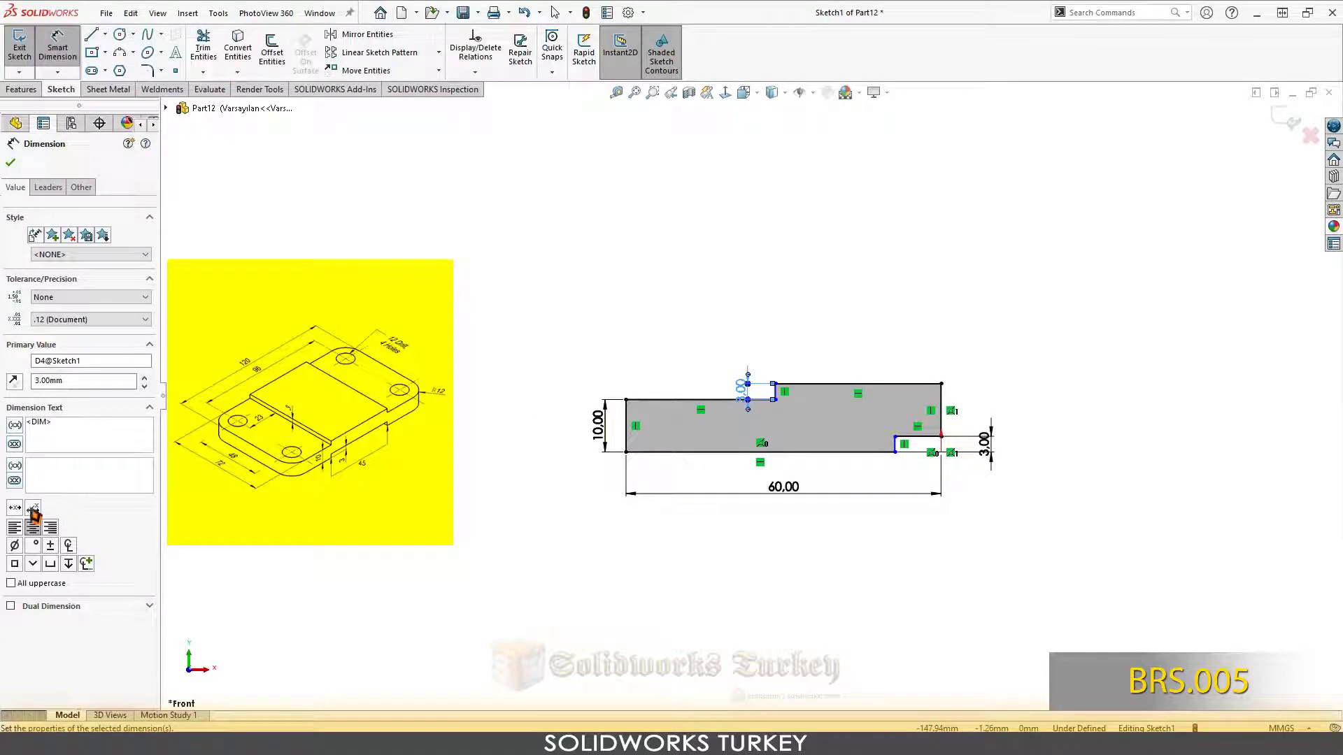
click(464, 383)
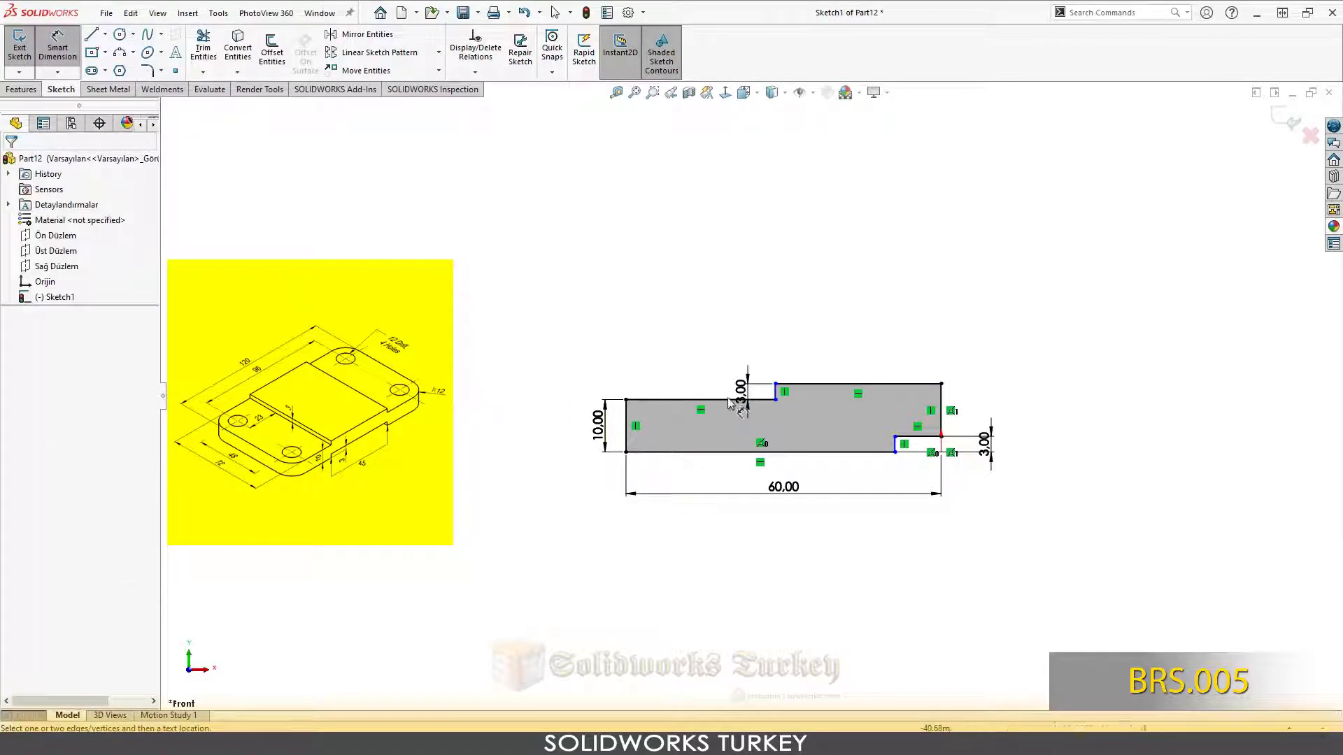
scroll(681, 425, down, 1)
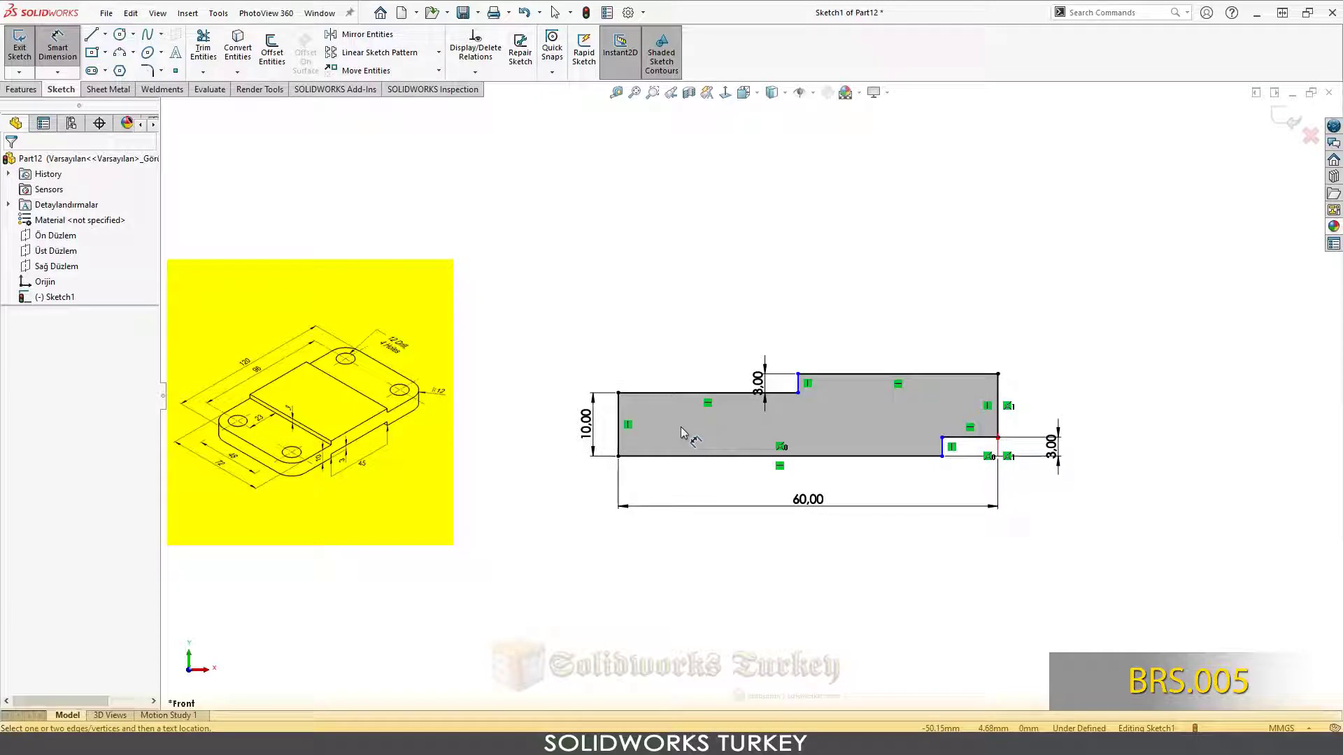
- Dimension the lower step width horizontally at 45 mm
click(947, 452)
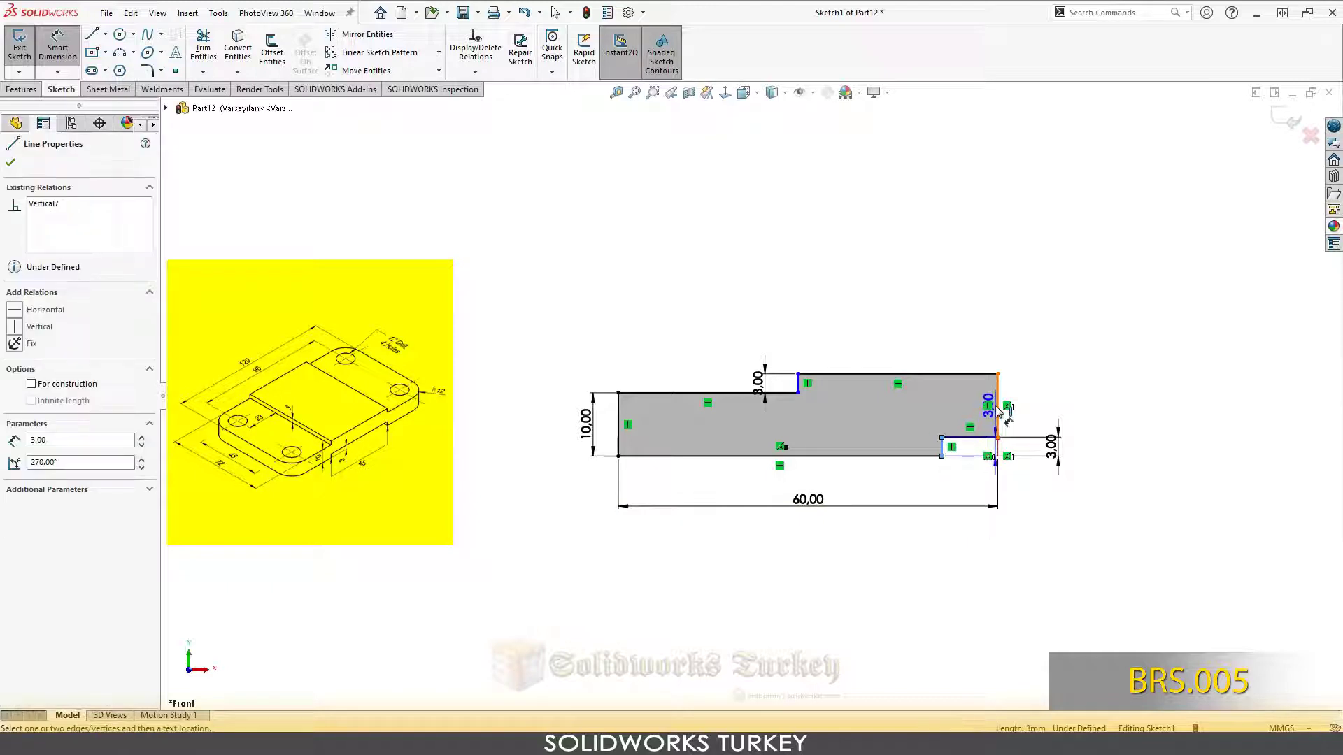
click(997, 423)
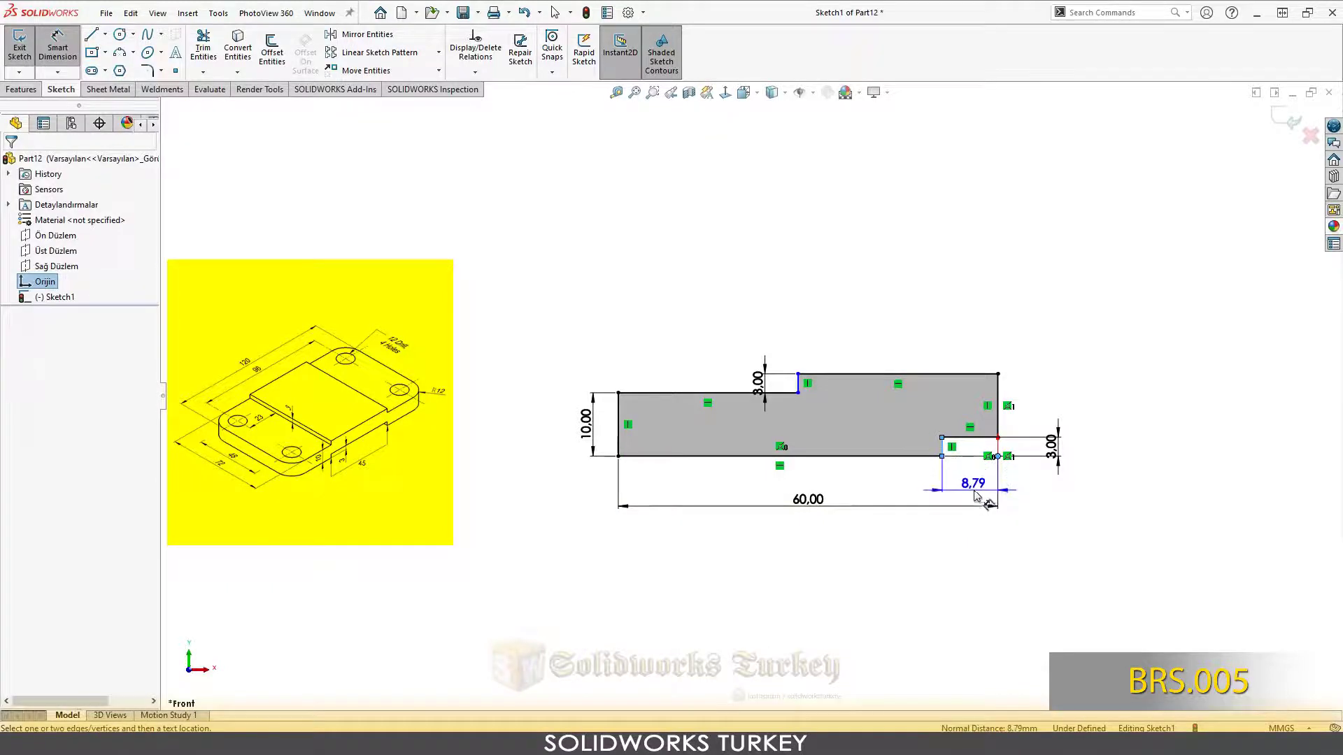
click(975, 493)
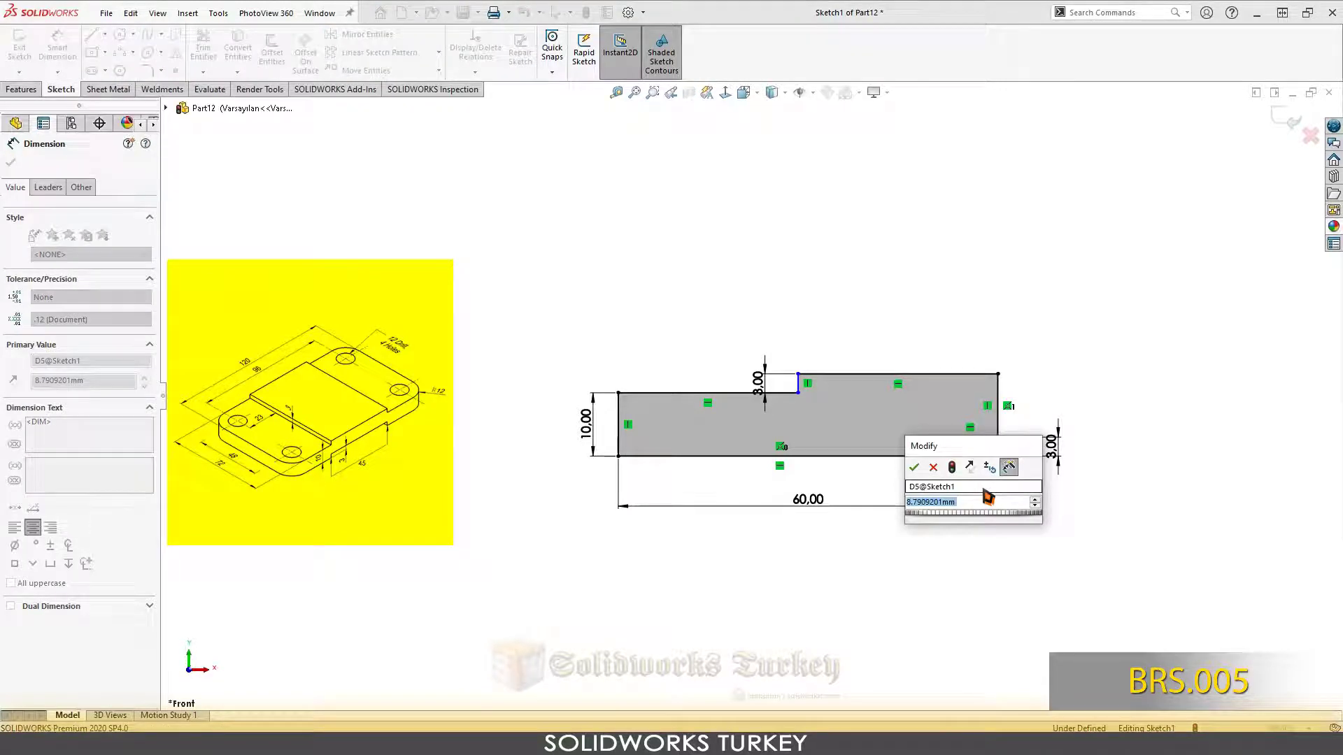
text(45)
key(Return)
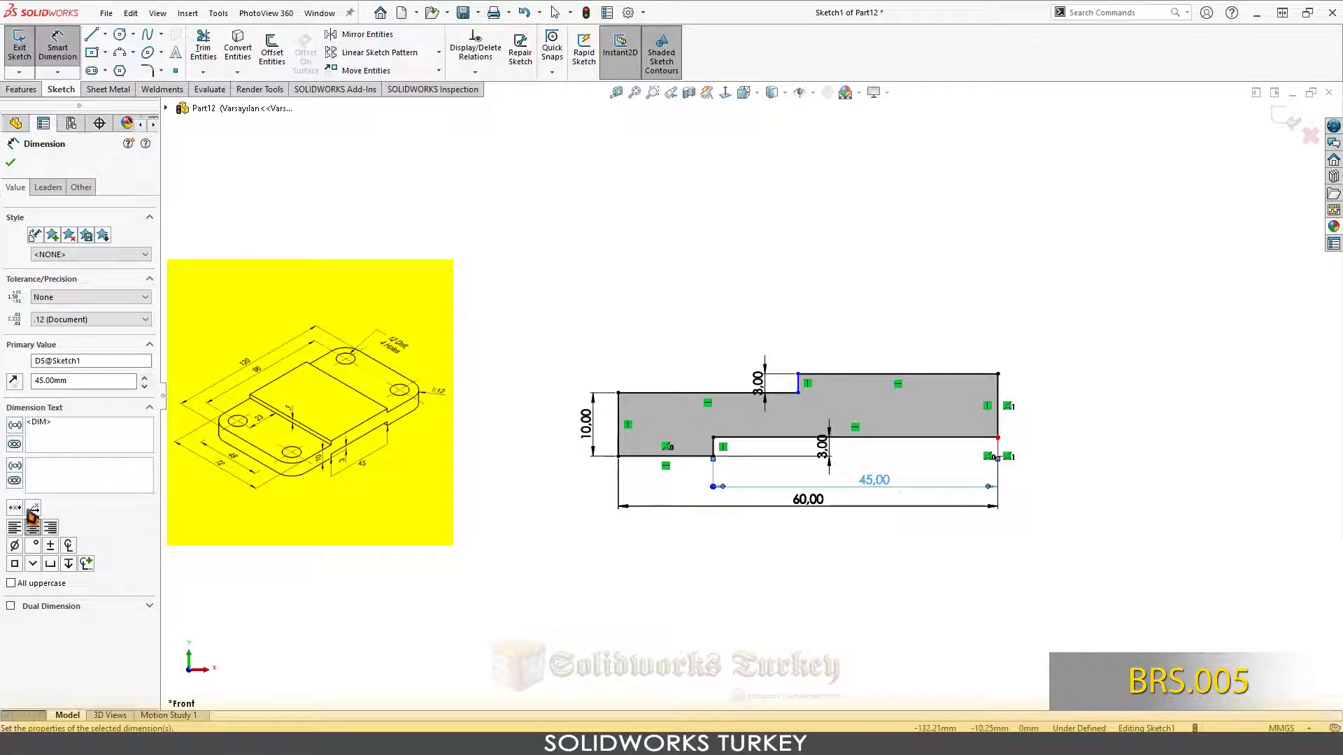
- Reposition that dimension and change its value, via 25, to 45/2 = 22.50 mm
drag(858, 492, 856, 481)
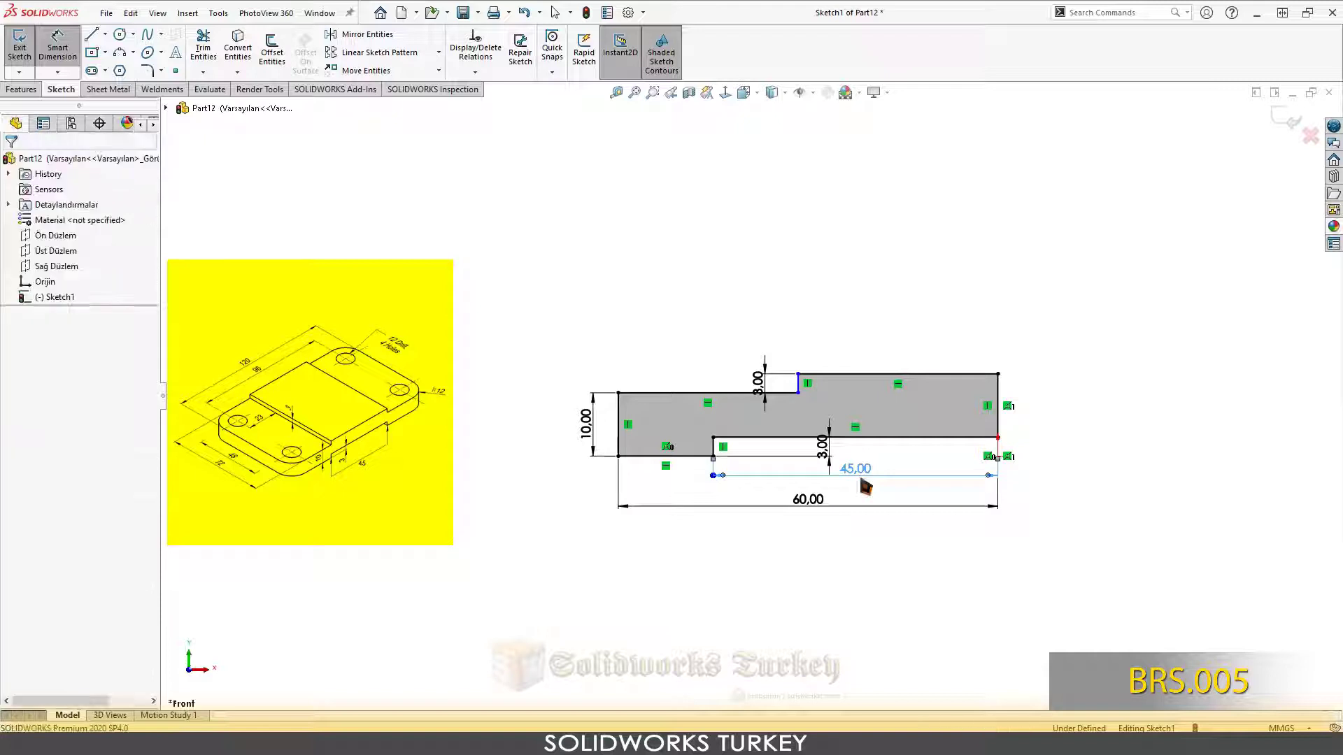
double_click(855, 480)
text(25)
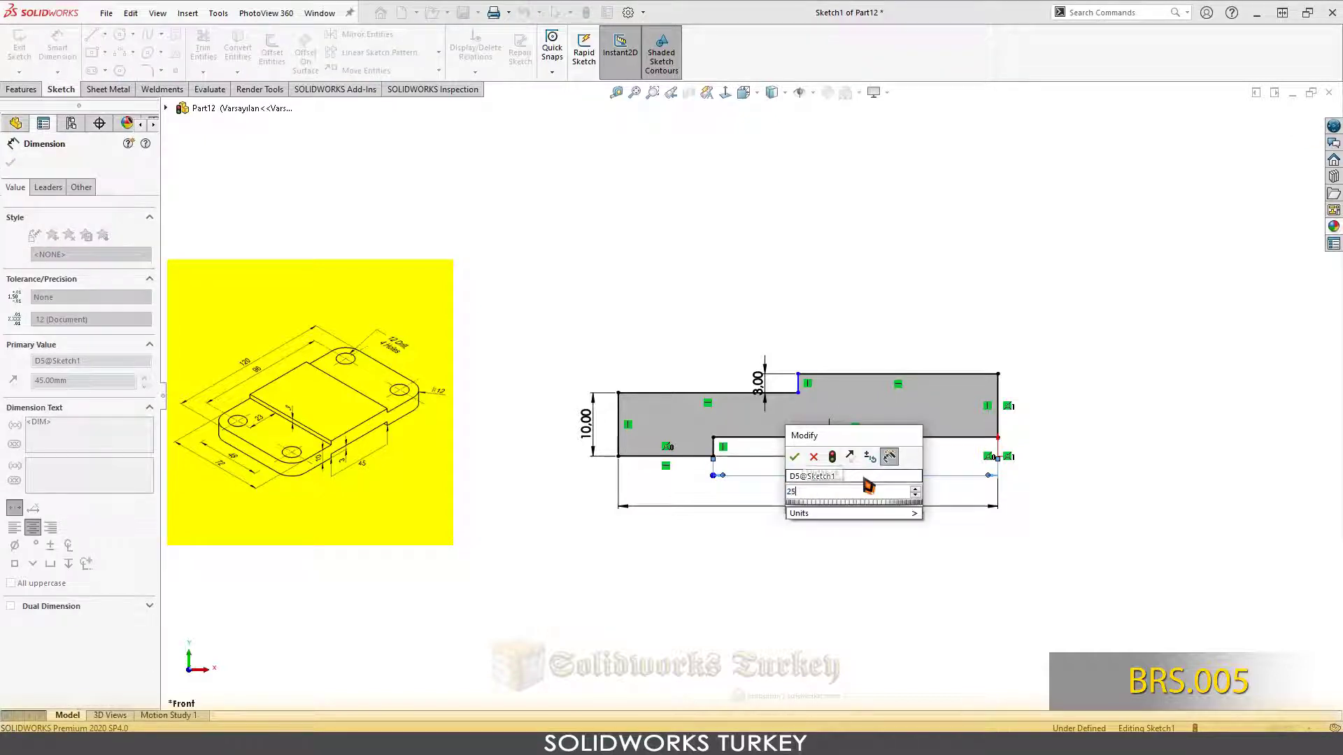
key(Return)
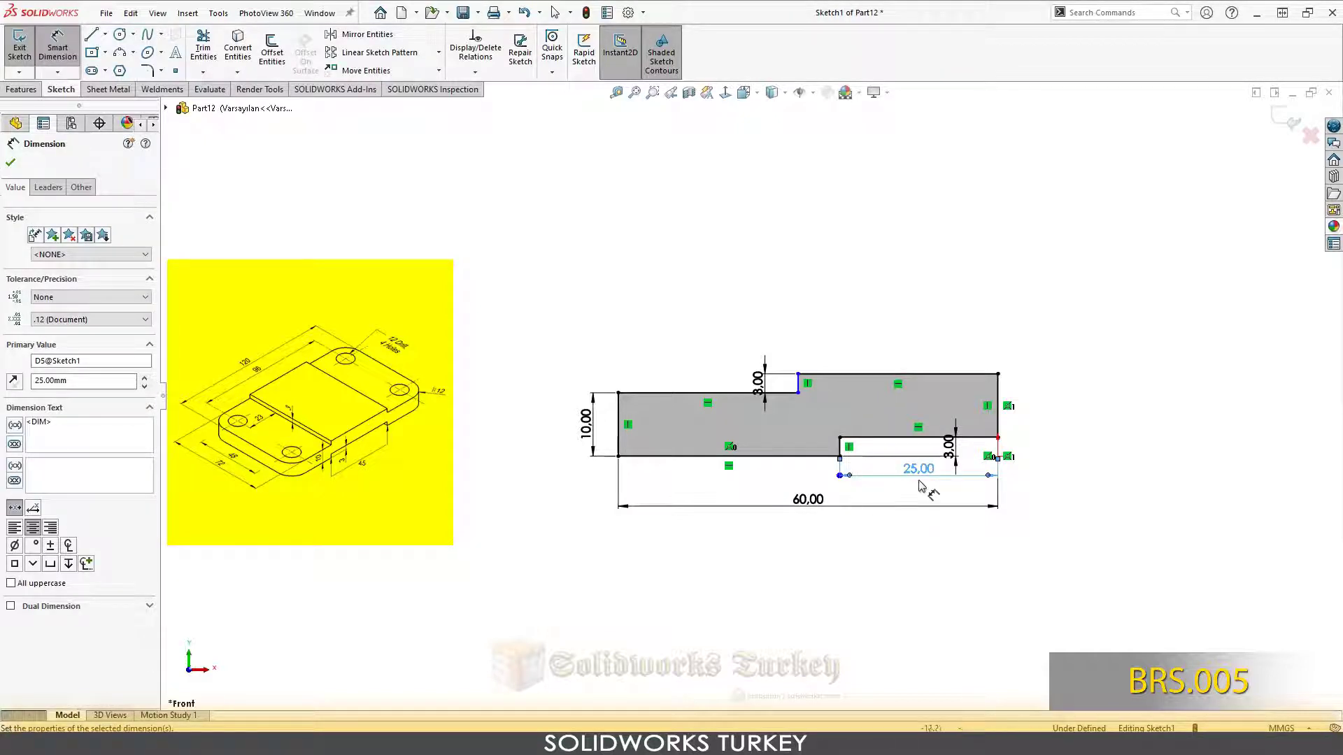
drag(921, 481, 921, 489)
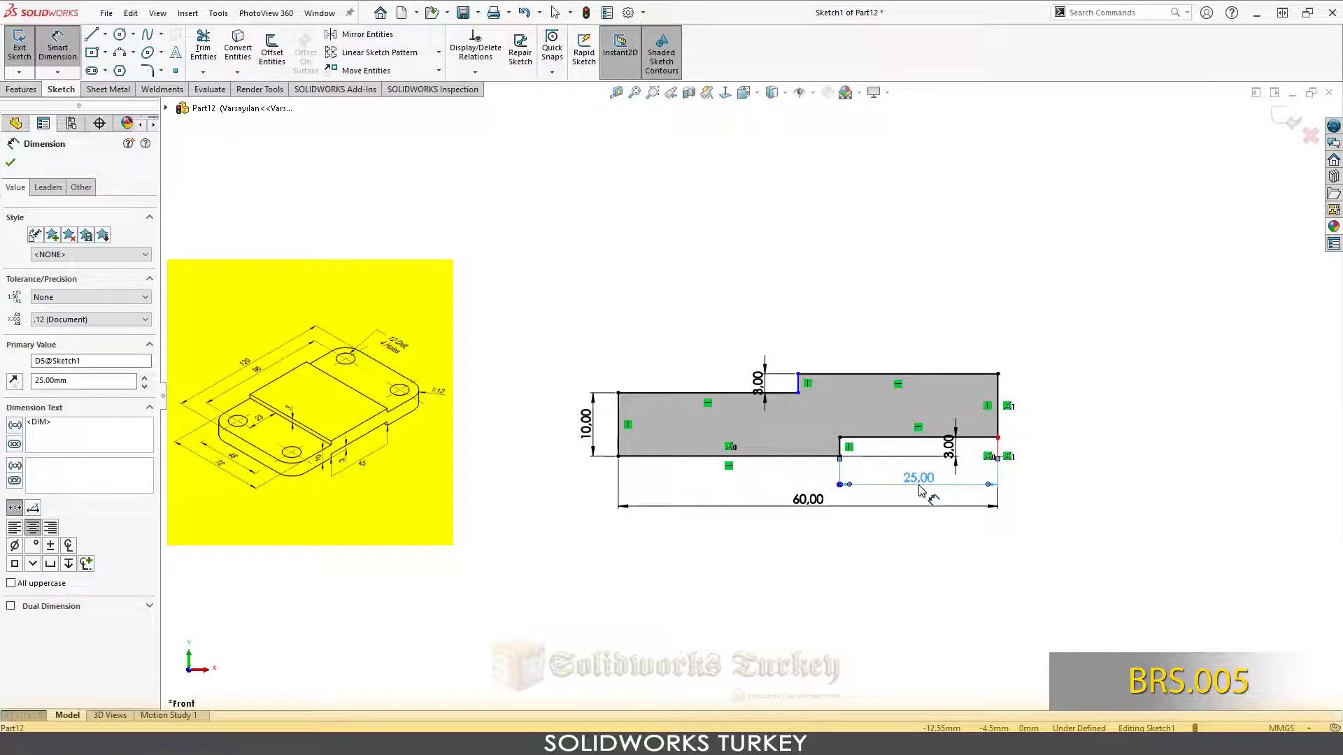
double_click(919, 479)
text(45)
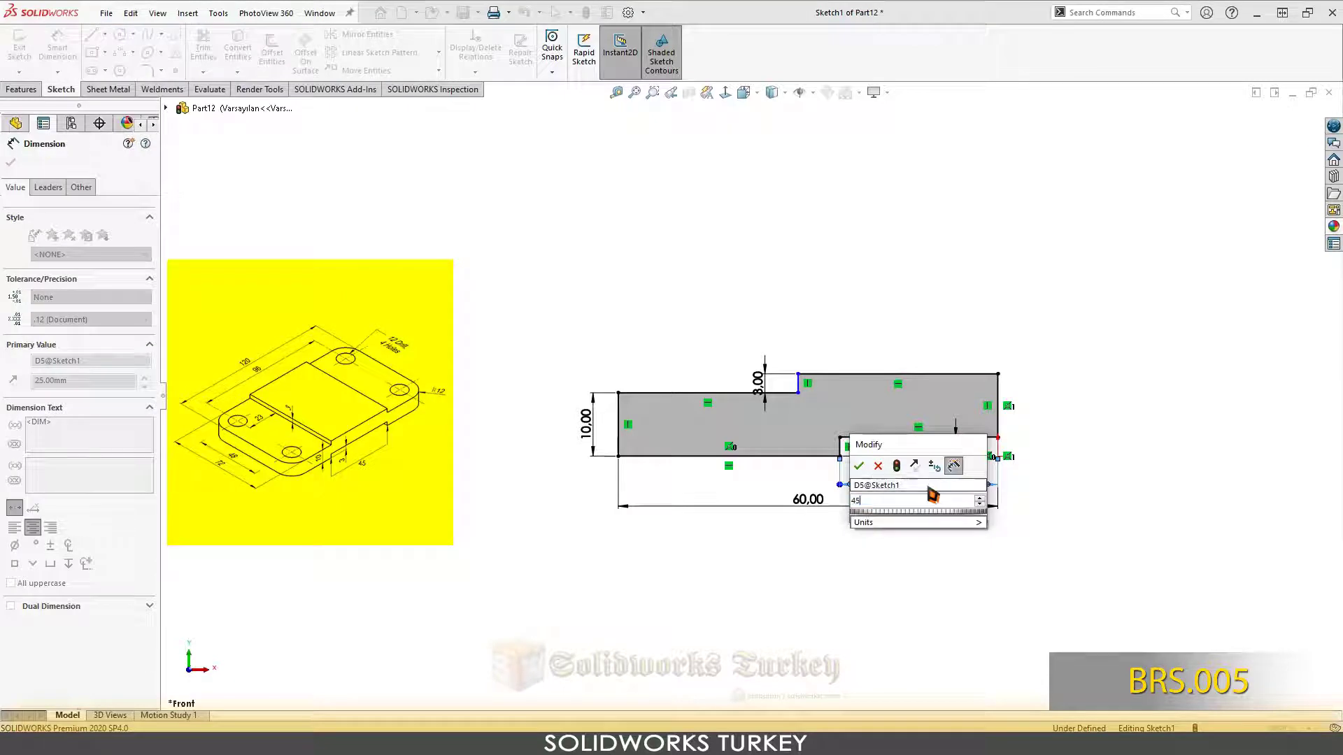
text(/2)
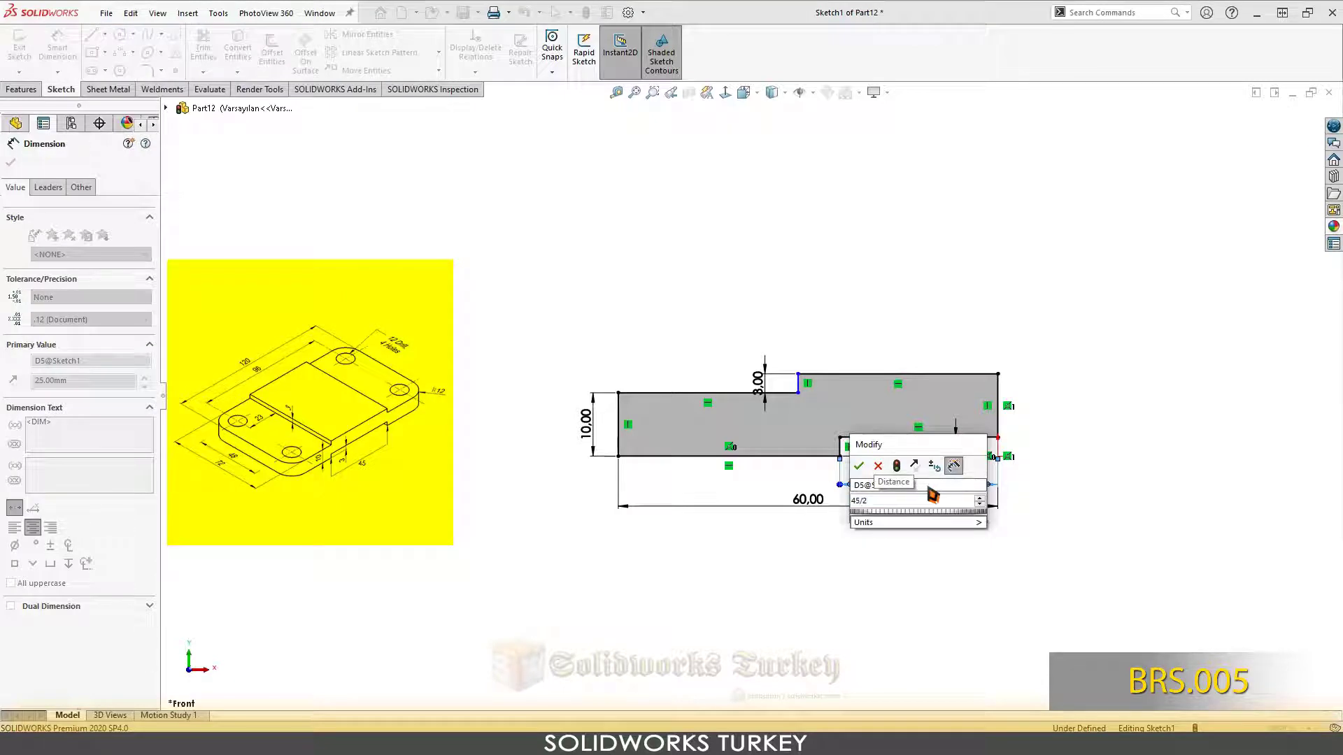
key(Return)
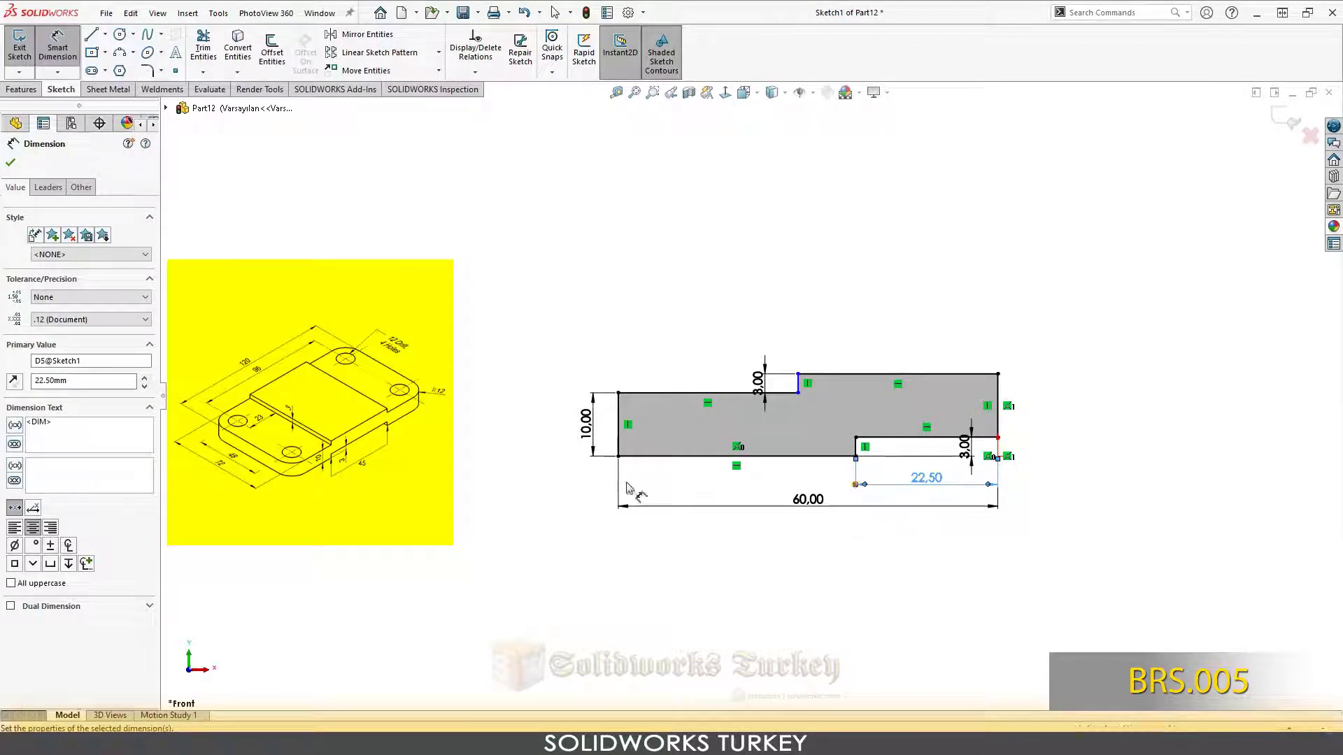
click(731, 294)
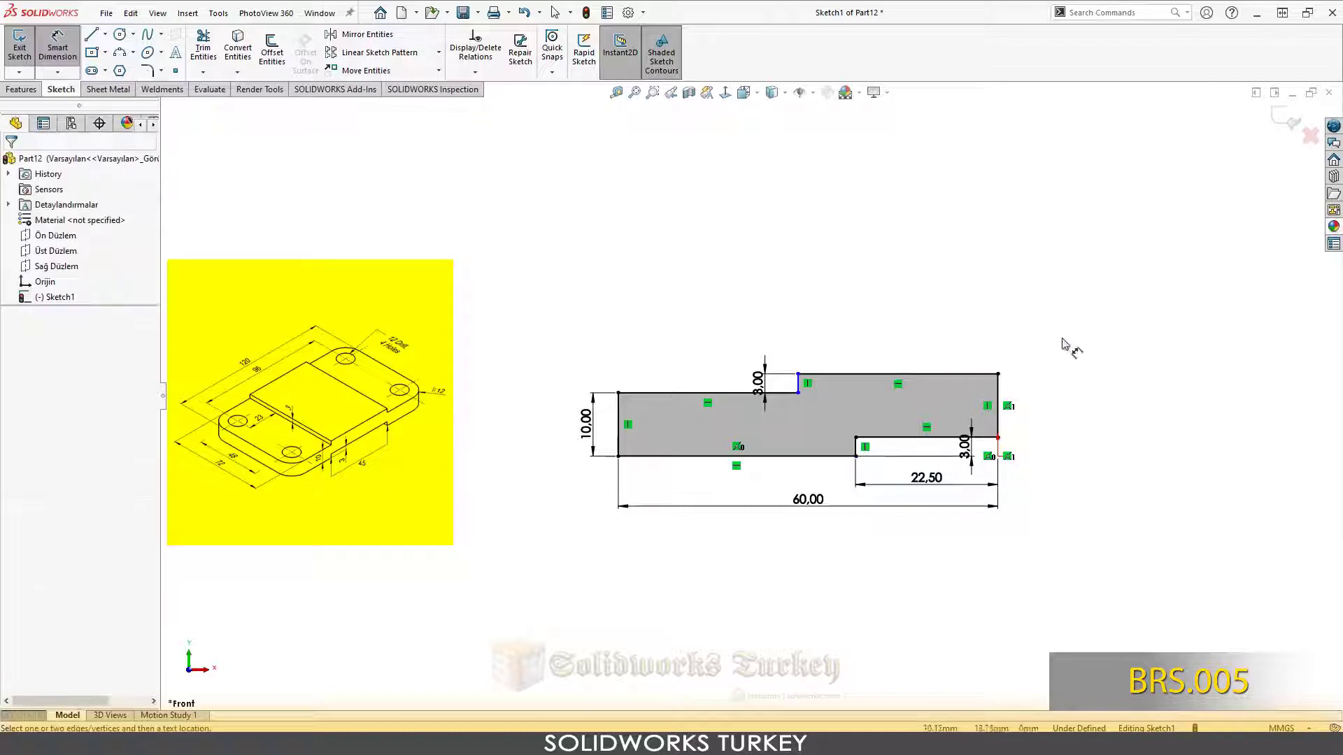
- Dimension the top edge length as 30 mm, fully defining the sketch
click(872, 376)
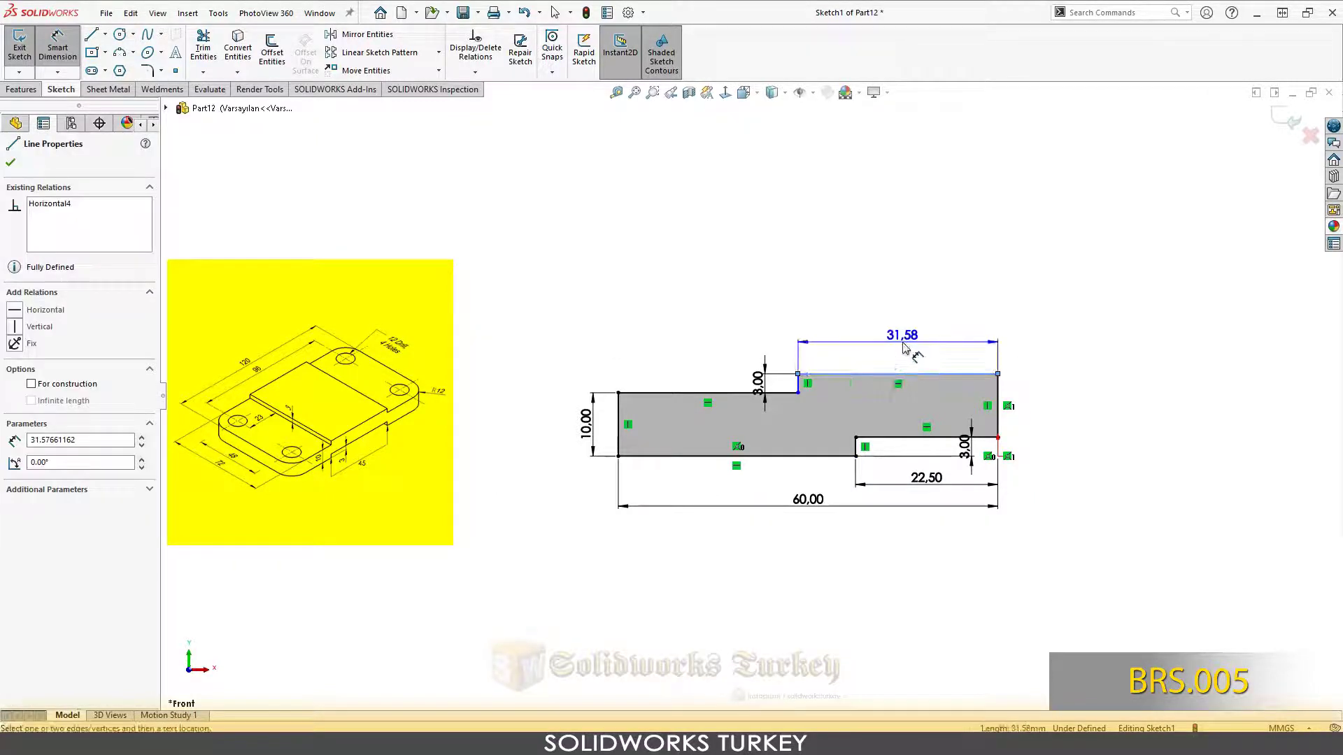
click(903, 343)
text(30)
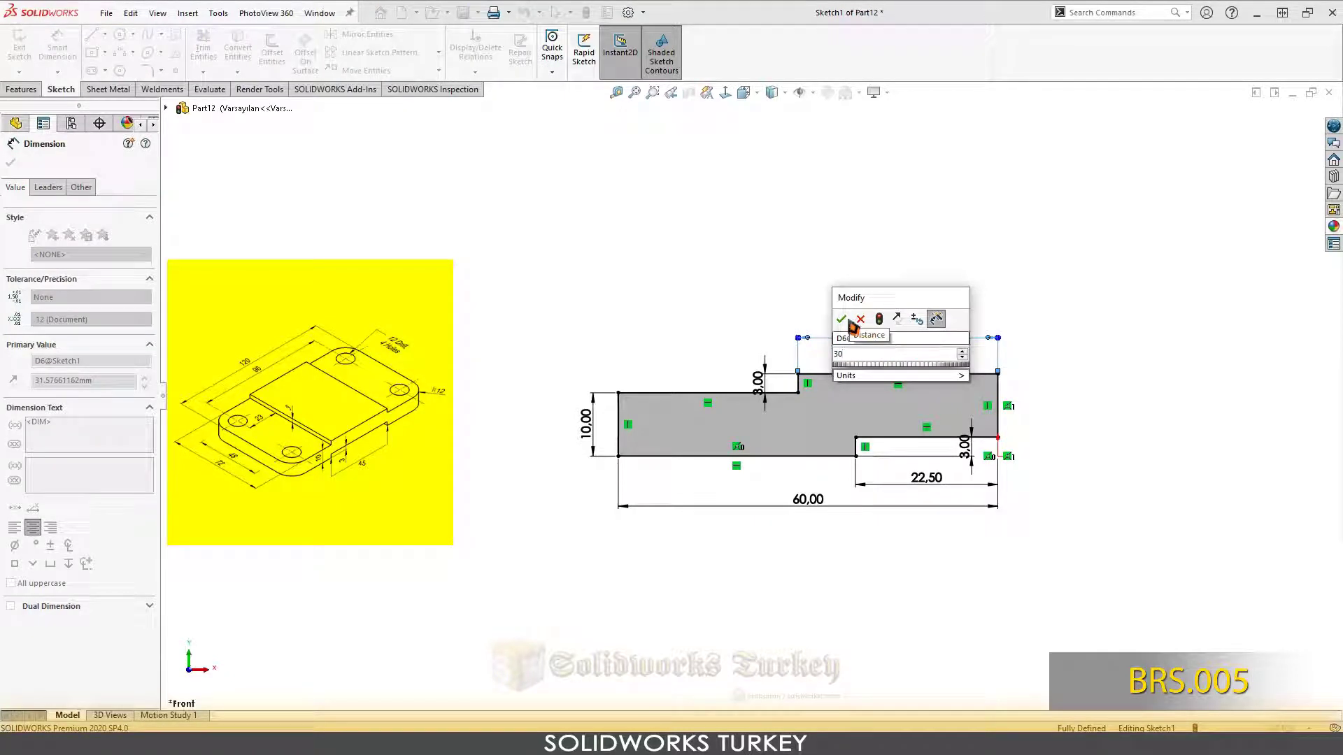
click(842, 319)
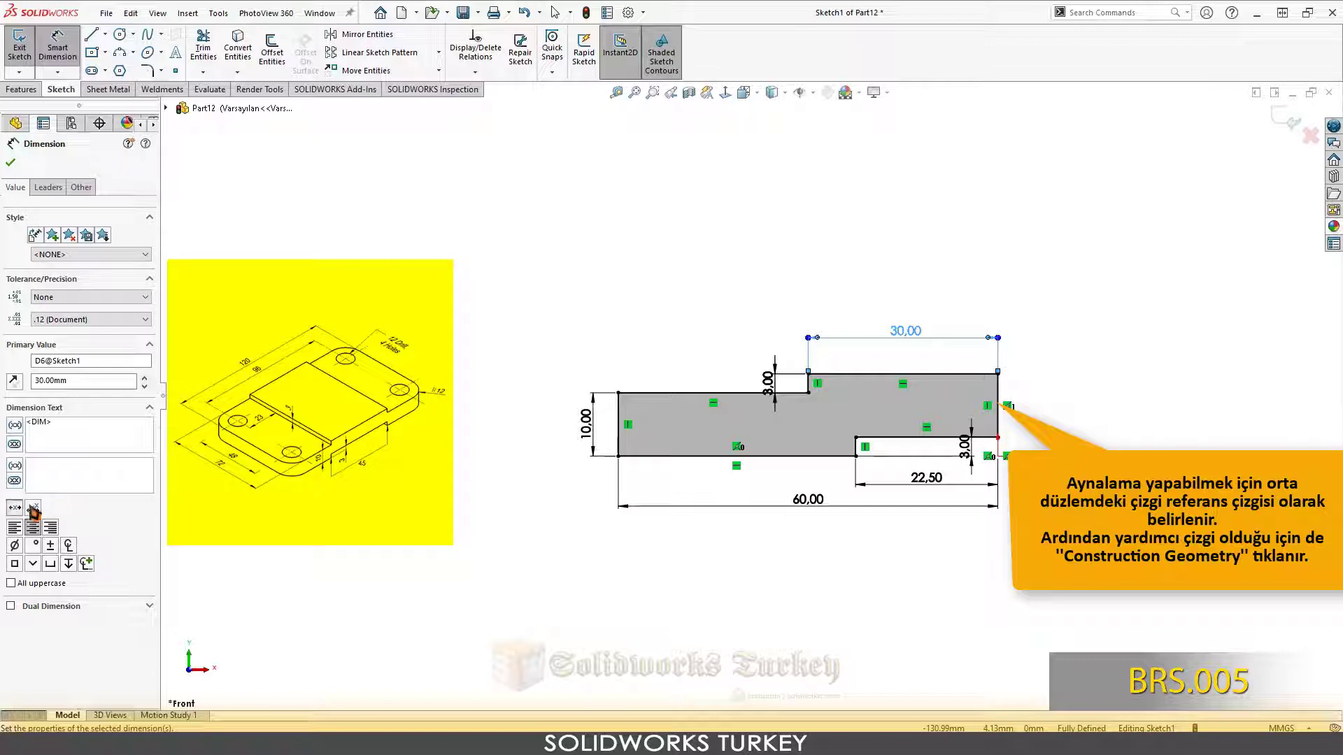
click(497, 254)
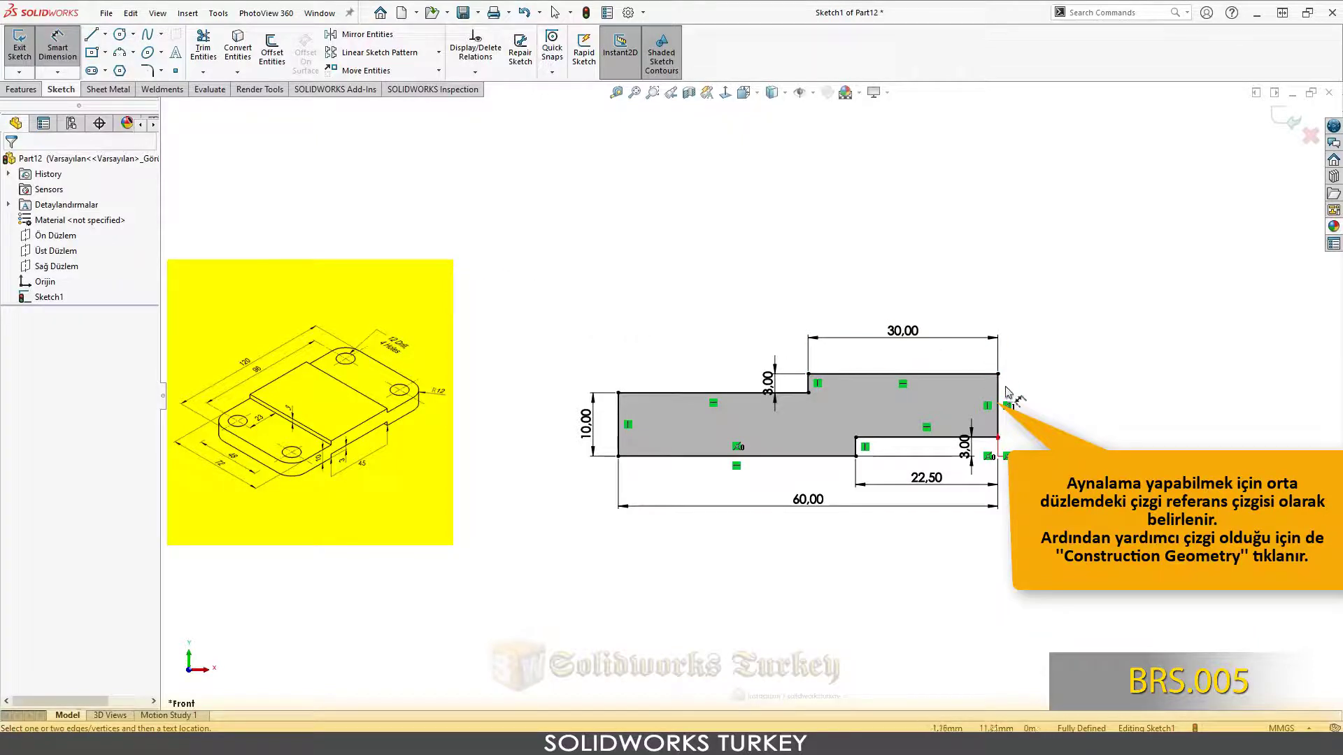
- Make the right vertical edge construction geometry and select the connected line chain
click(998, 409)
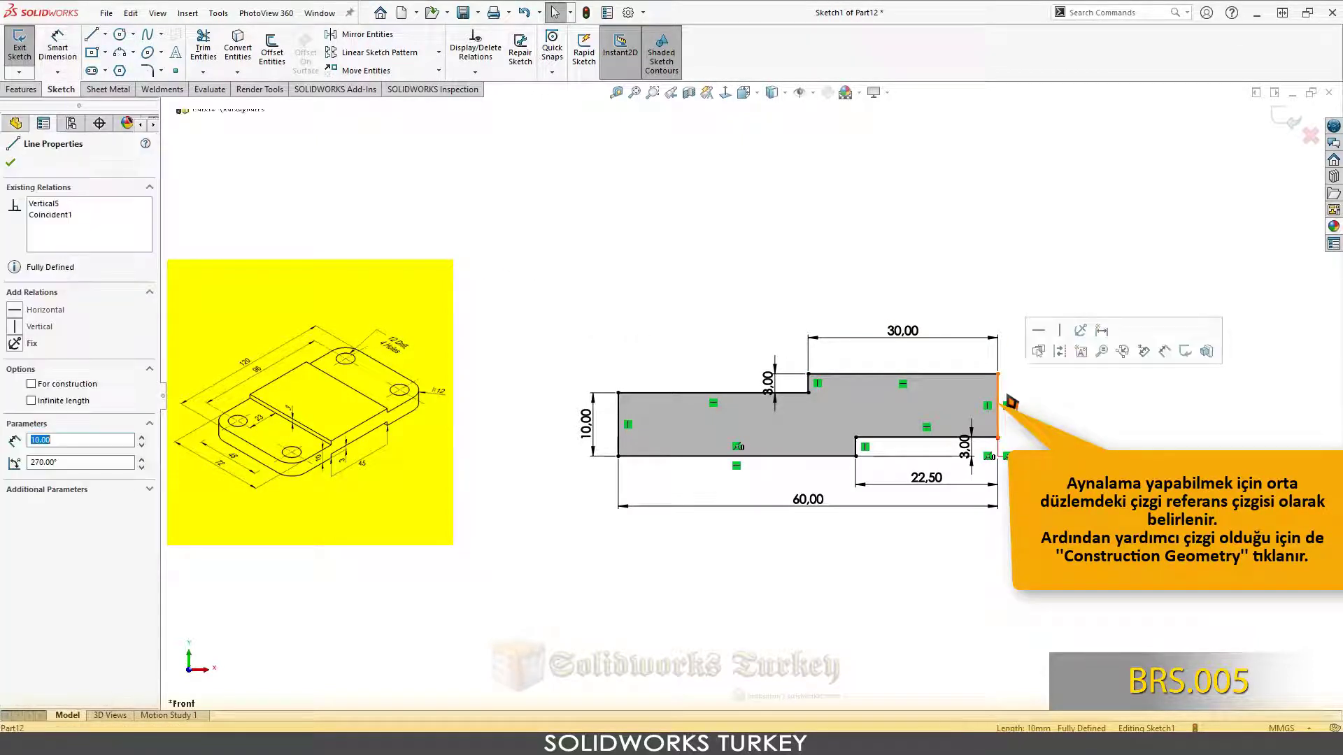
click(1075, 351)
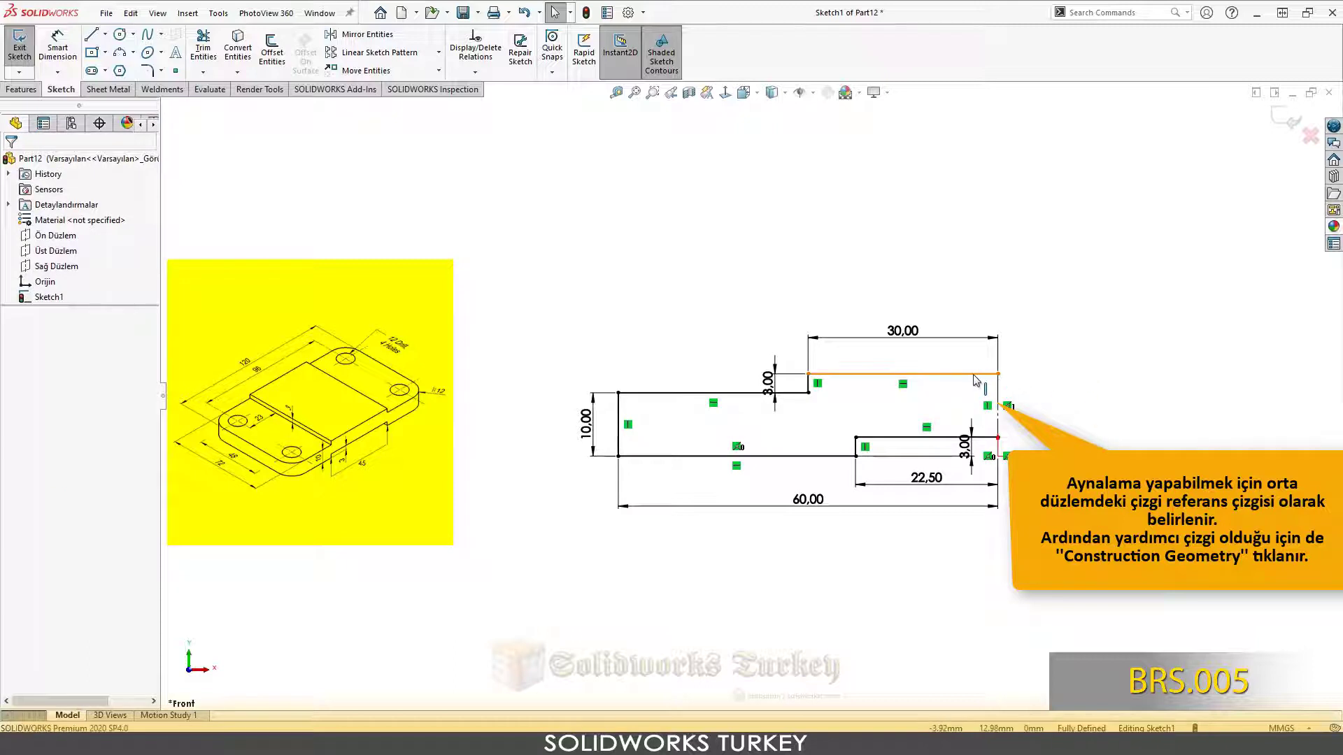
click(902, 374)
right_click(975, 374)
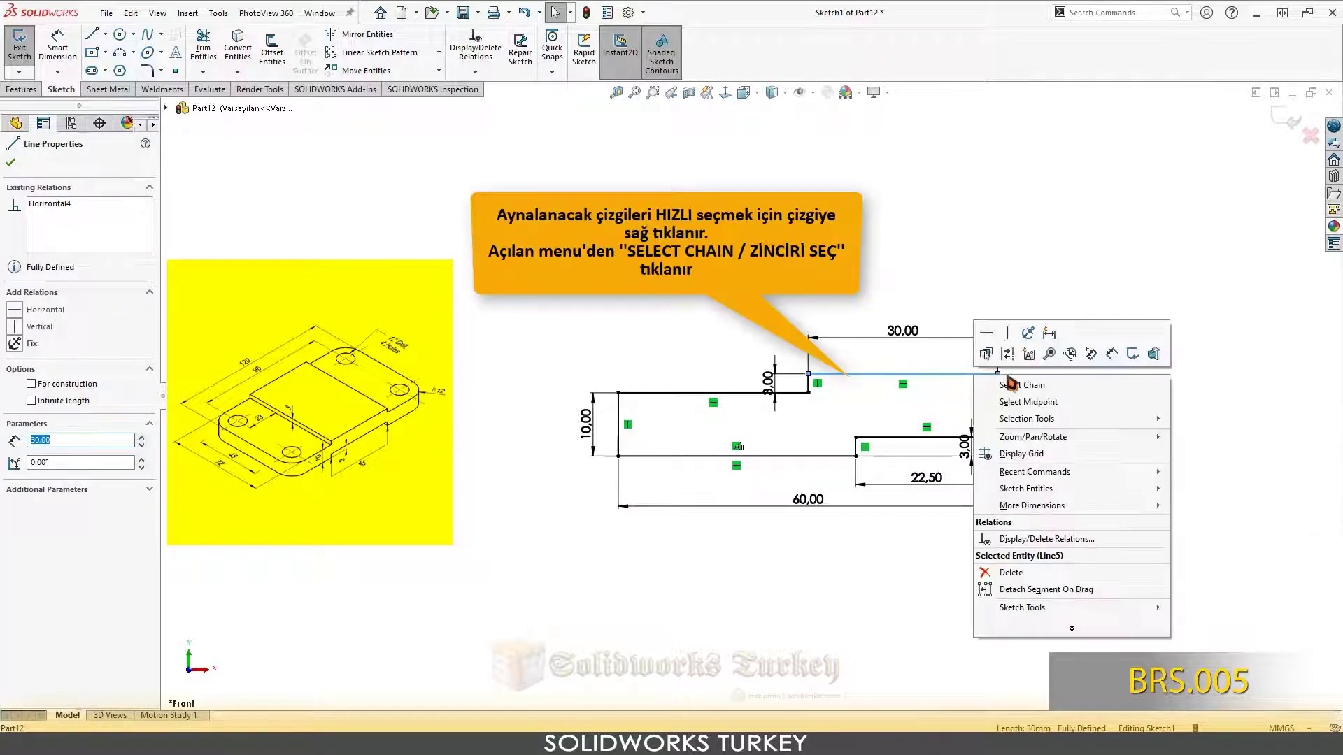
click(1049, 388)
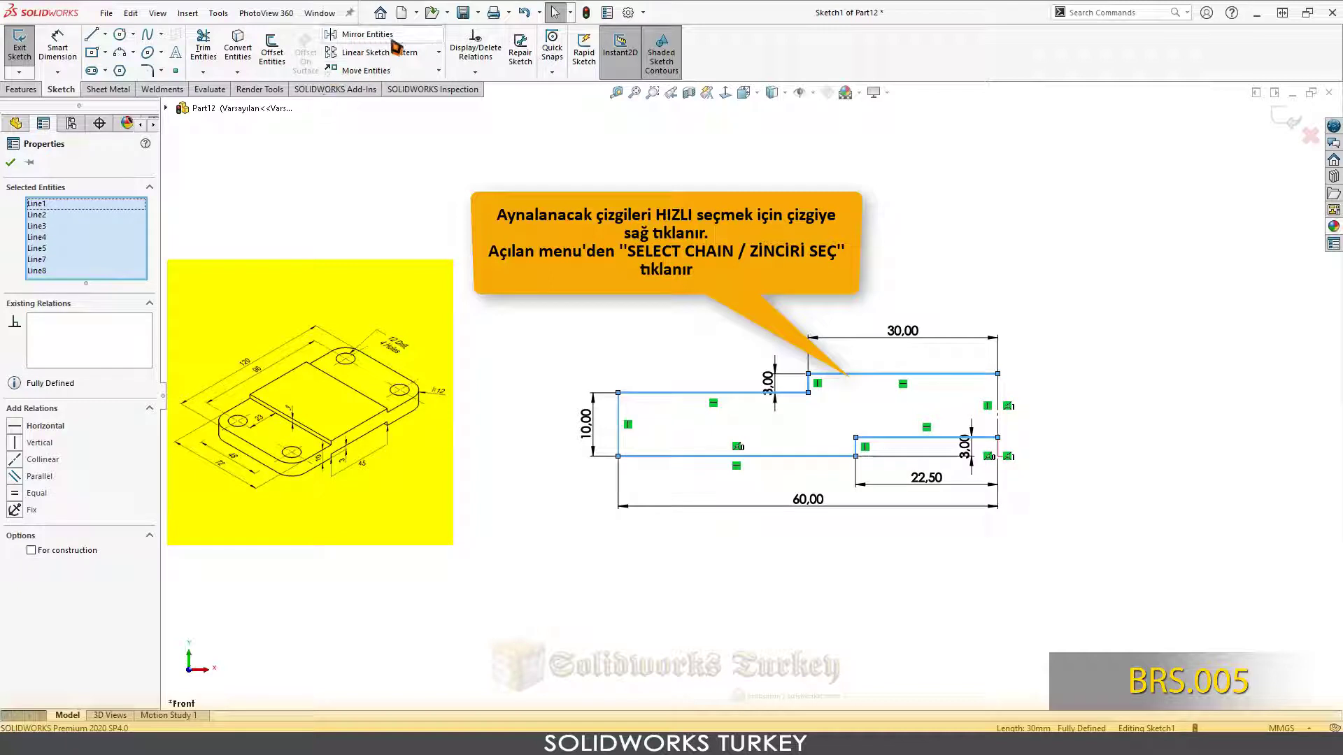
- Mirror the chain about the right construction line to complete the symmetric profile
click(349, 38)
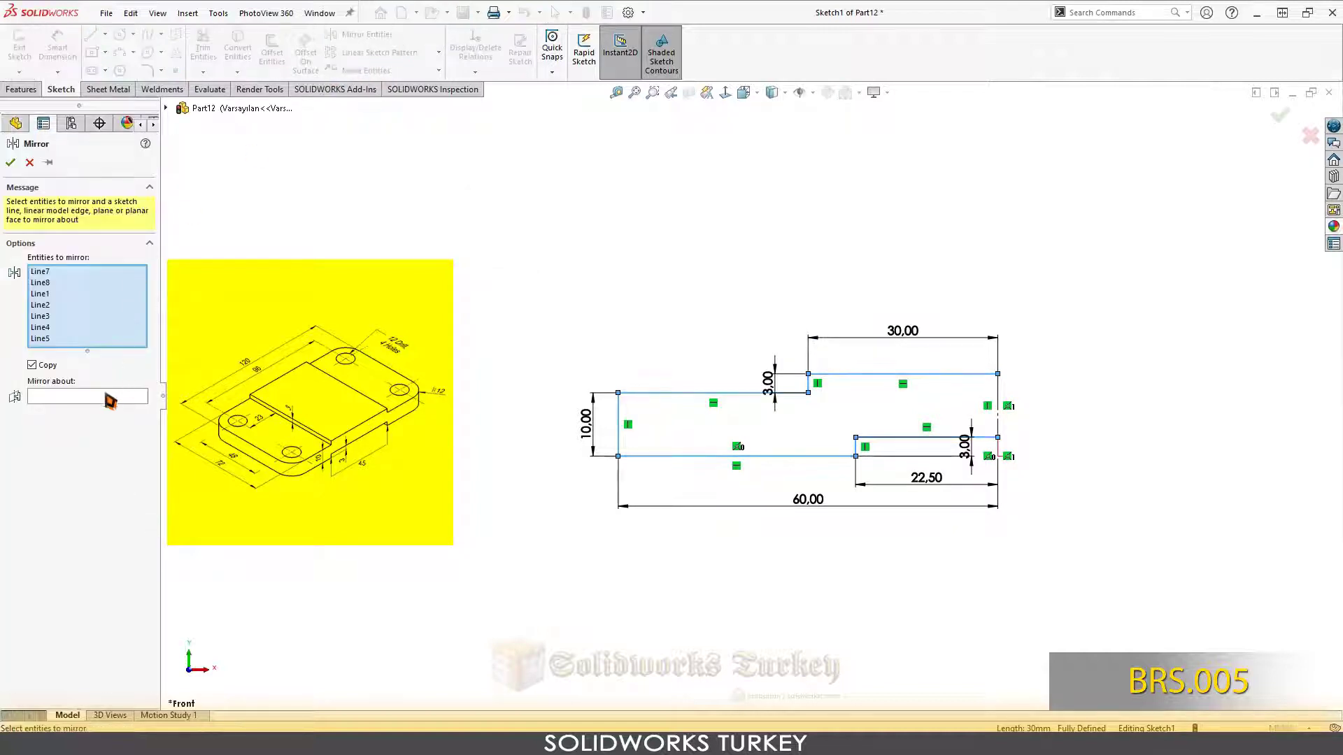
click(94, 402)
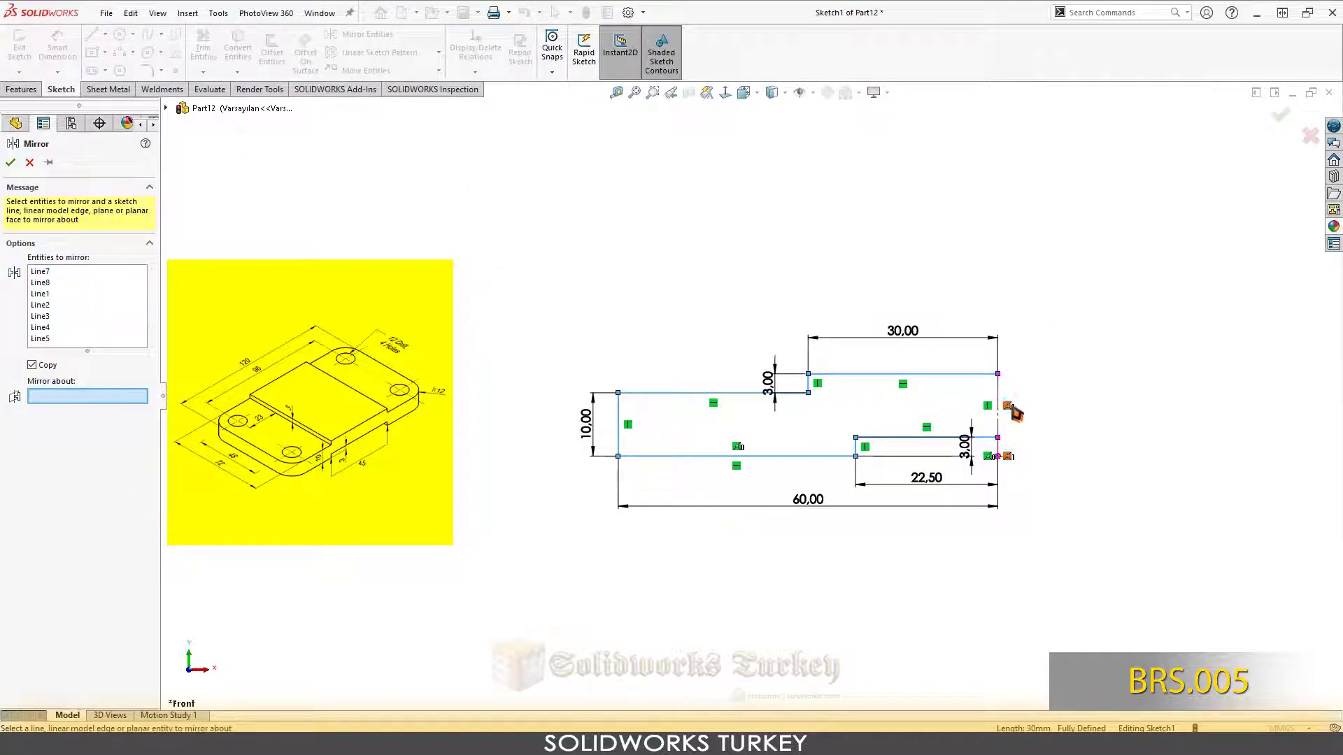
click(997, 410)
scroll(1020, 412, up, 2)
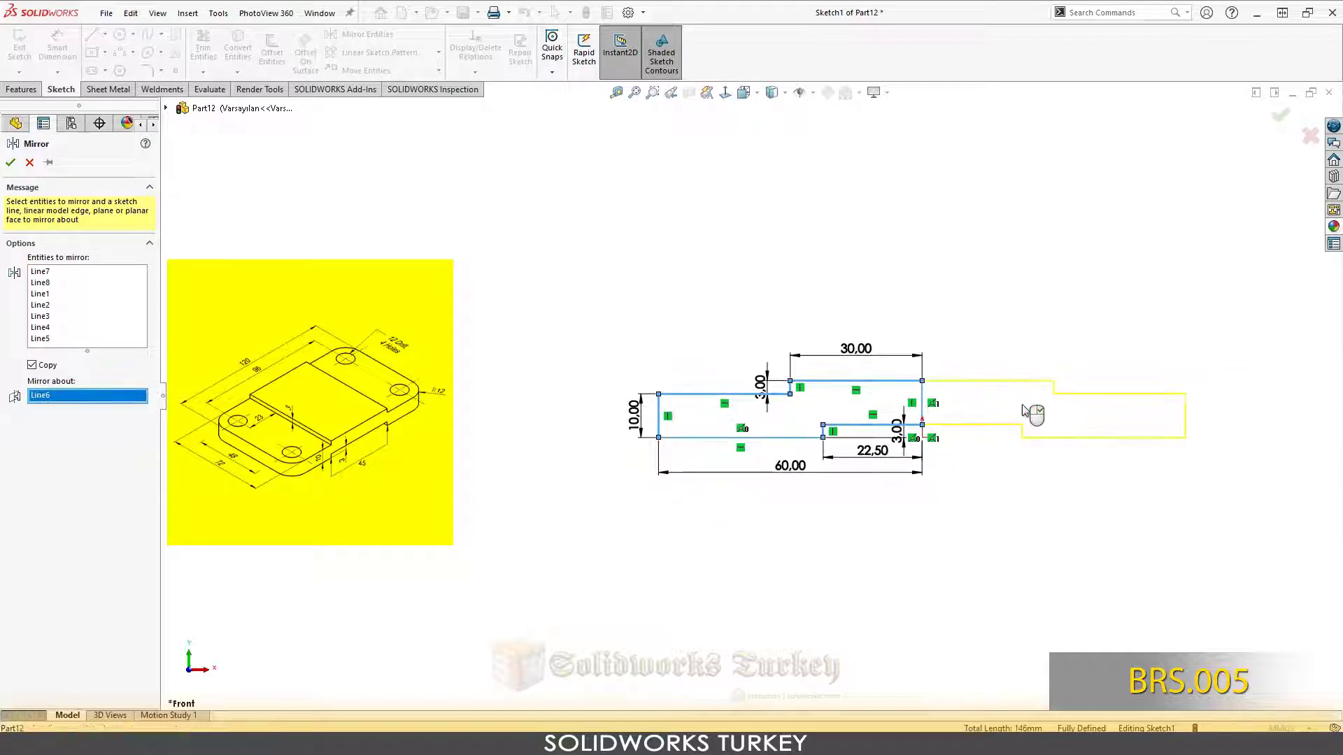
click(11, 162)
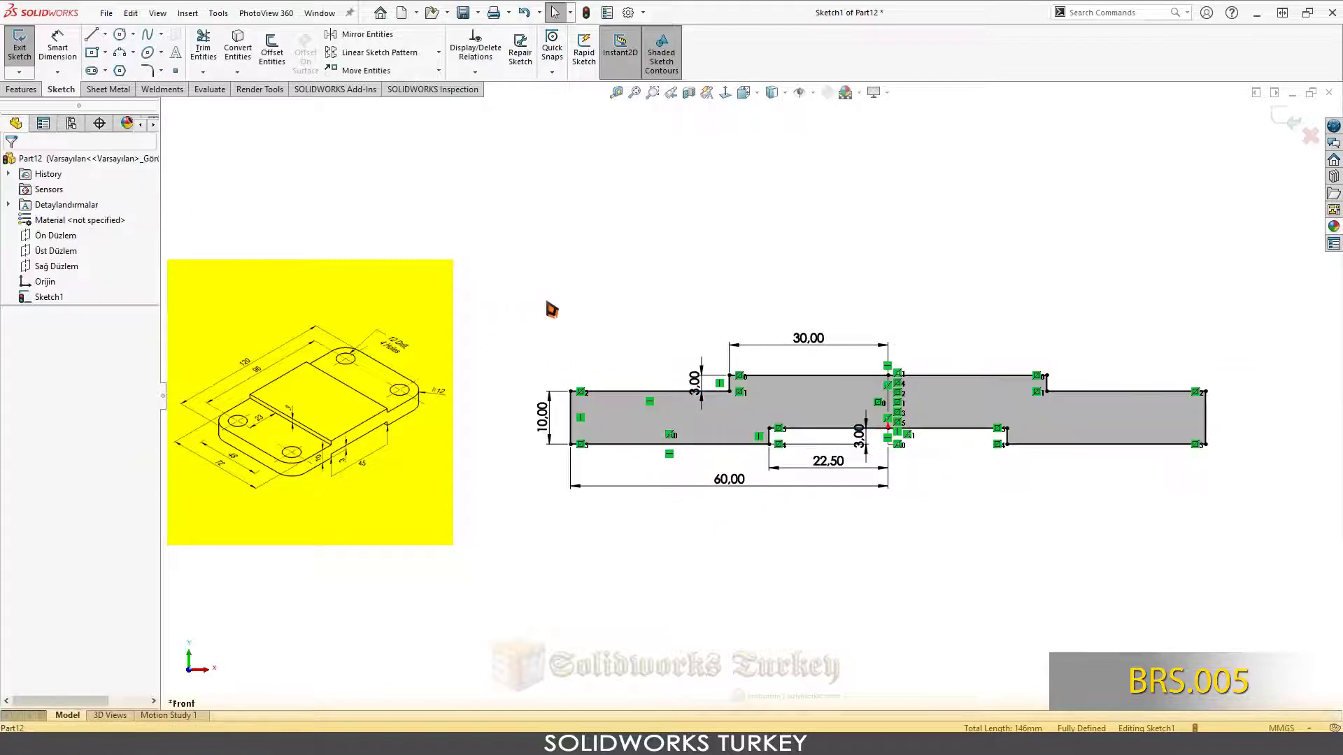
click(27, 90)
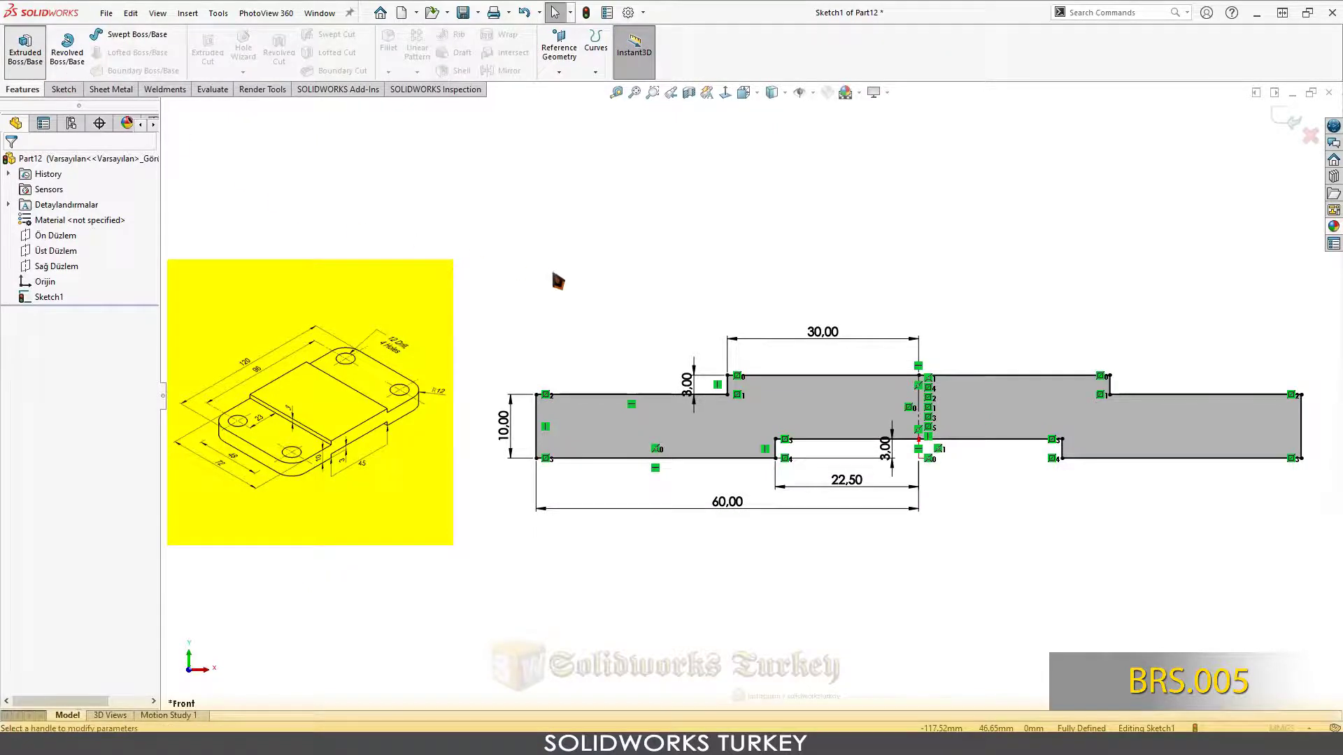
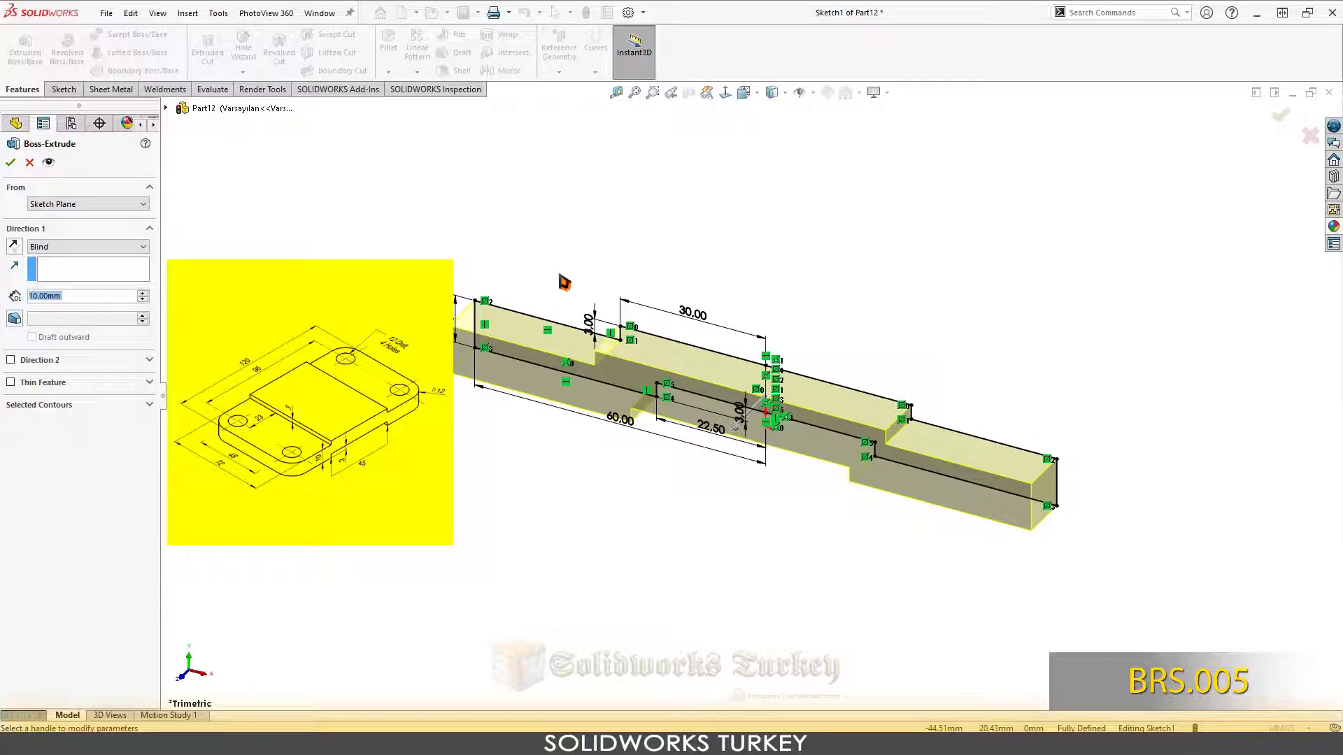
- Extrude the stepped profile 72 mm with the Mid Plane end condition
double_click(105, 300)
text(72)
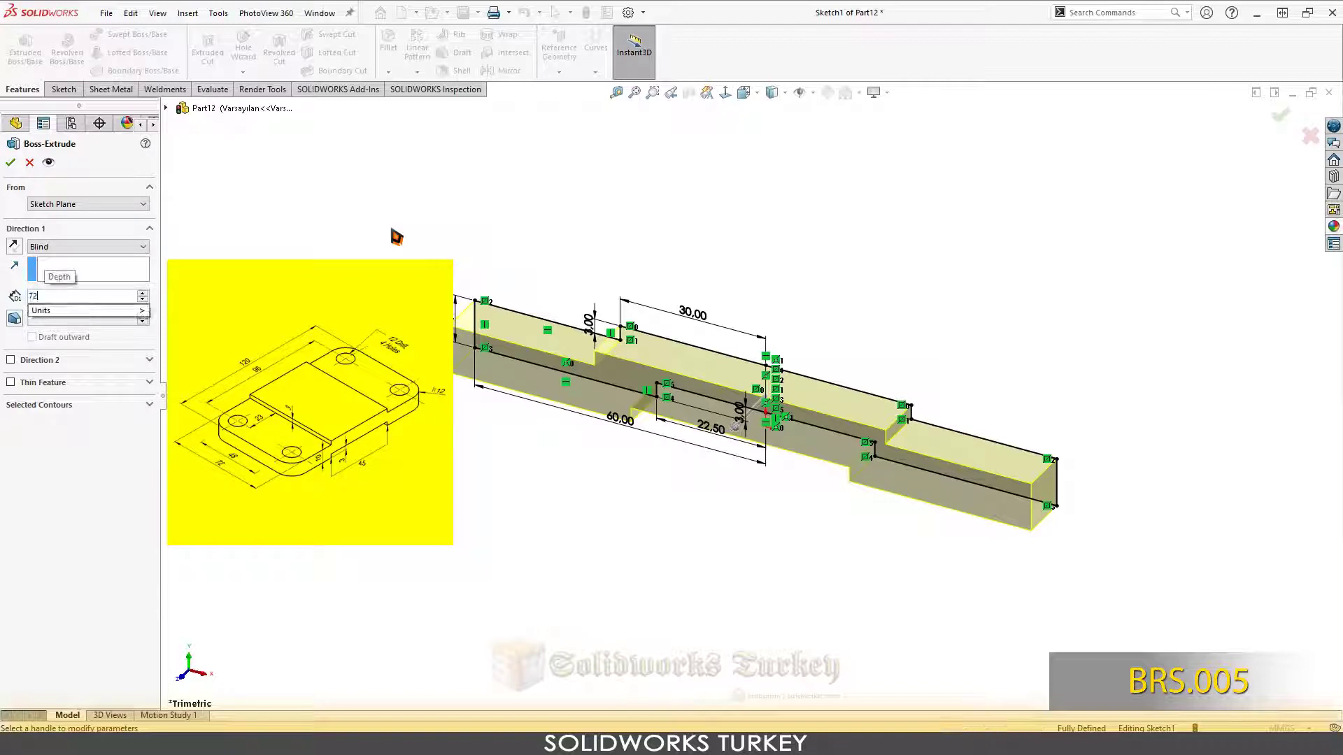
key(Return)
click(87, 247)
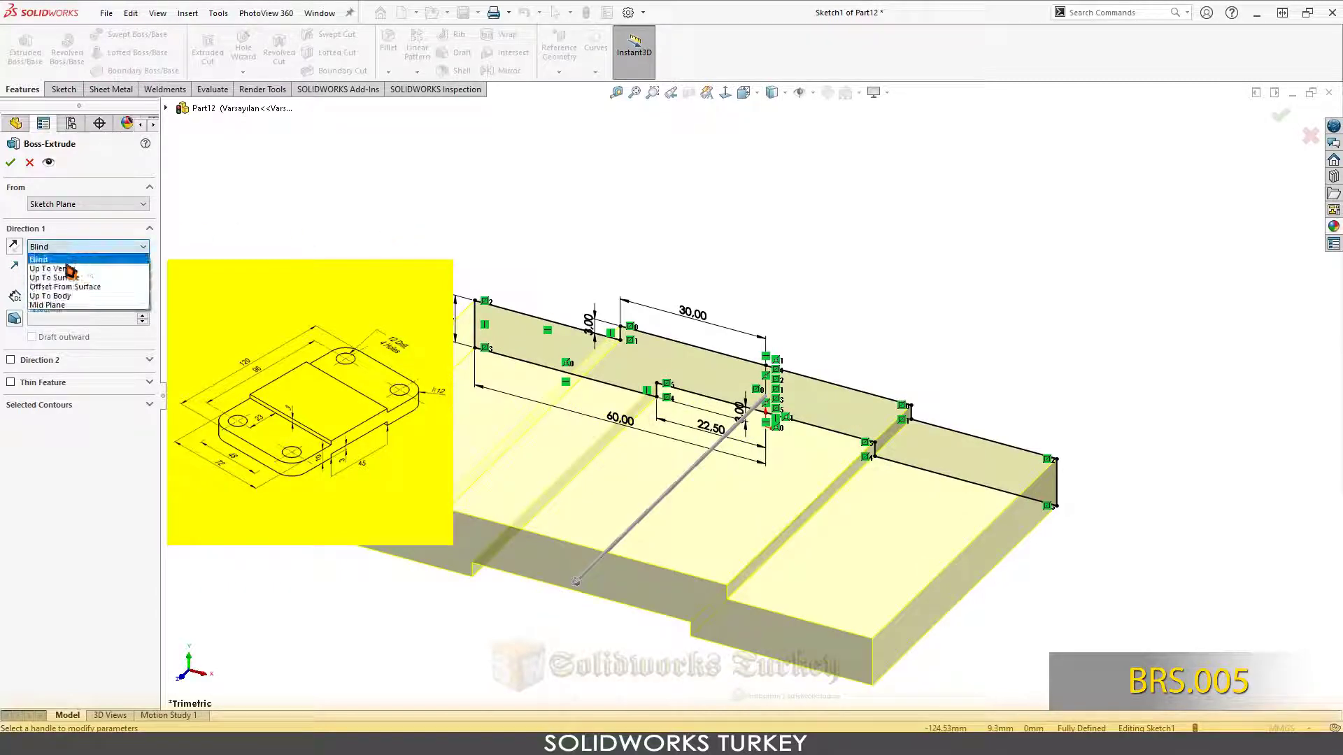
click(77, 306)
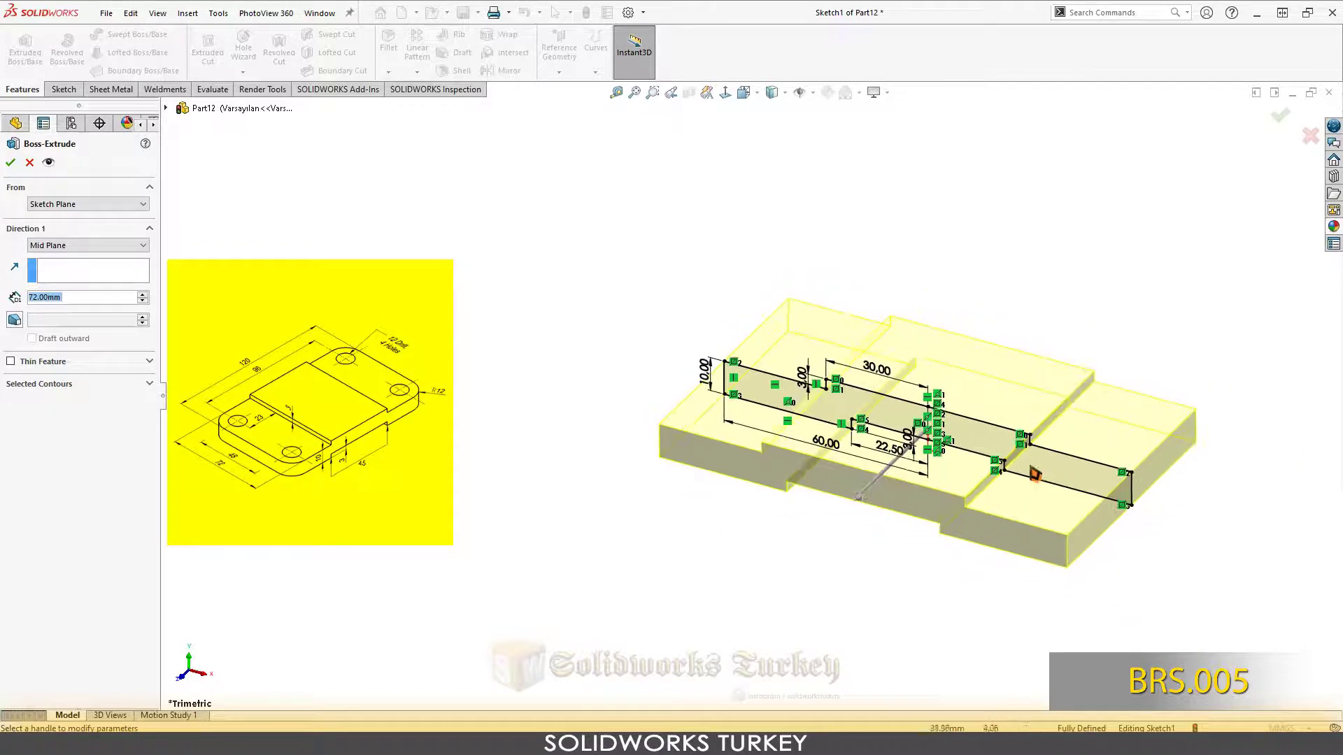
click(22, 175)
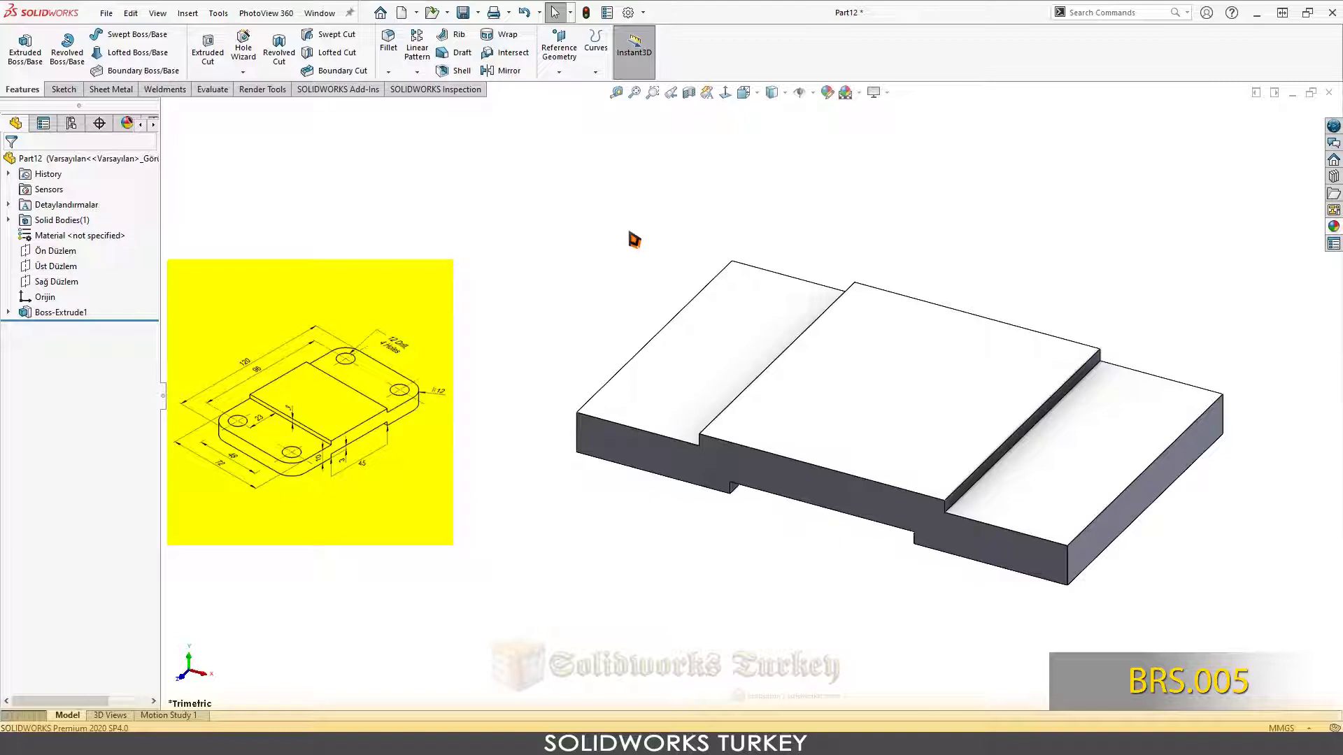
- Move Sketch1 of Boss-Extrude1 onto the Sağ Düzlem plane
drag(23, 325, 70, 338)
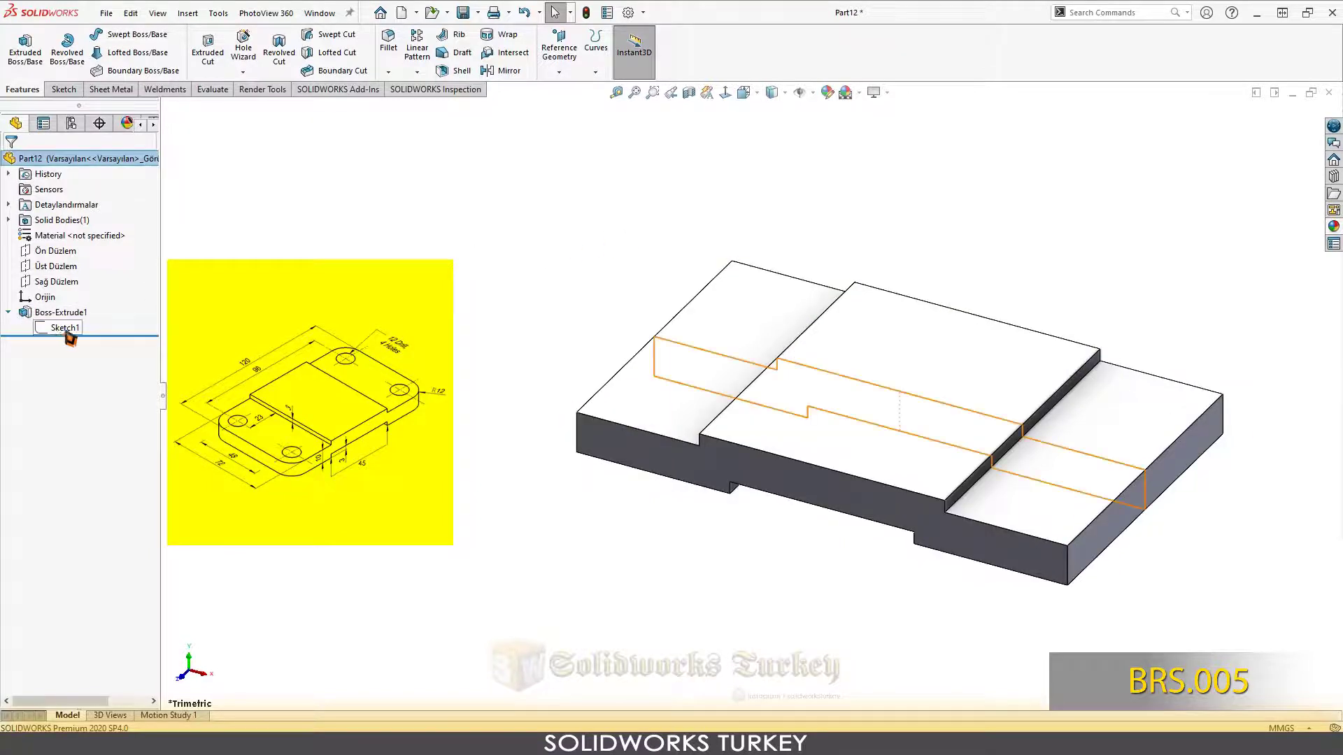
click(56, 332)
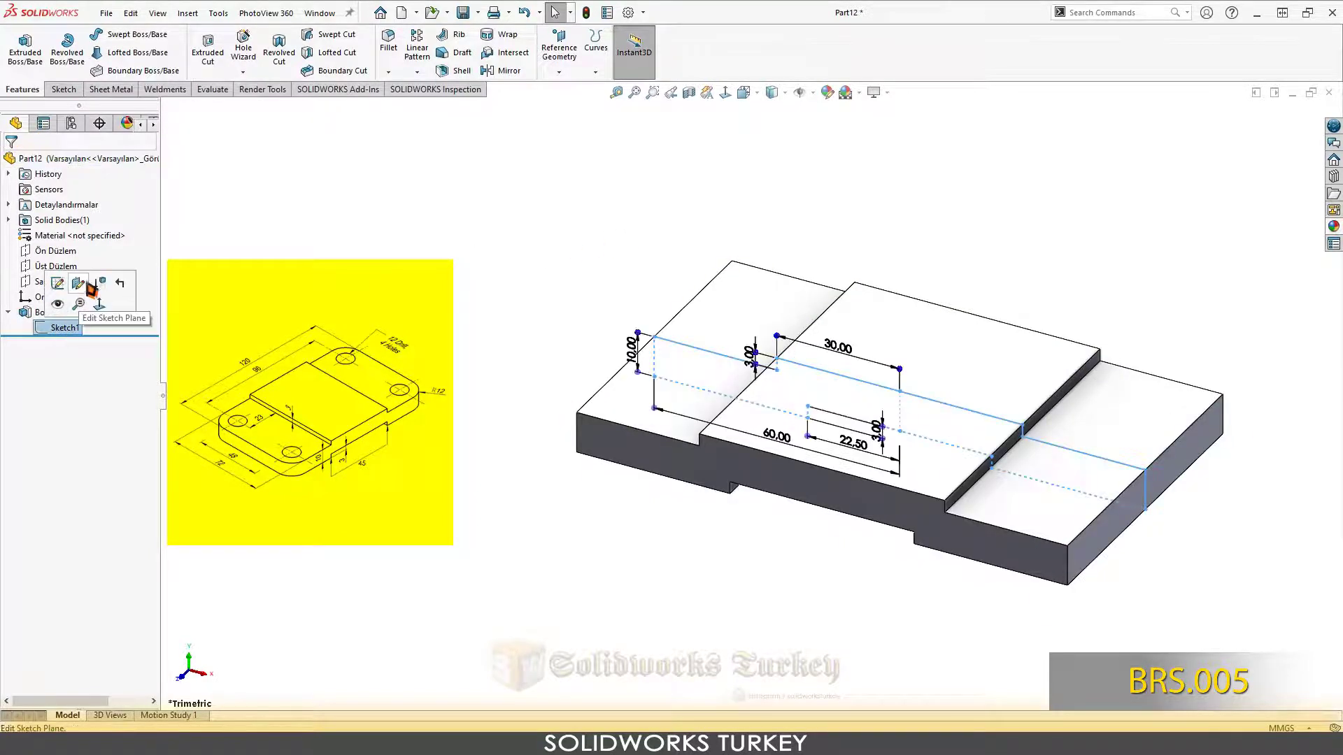
click(89, 288)
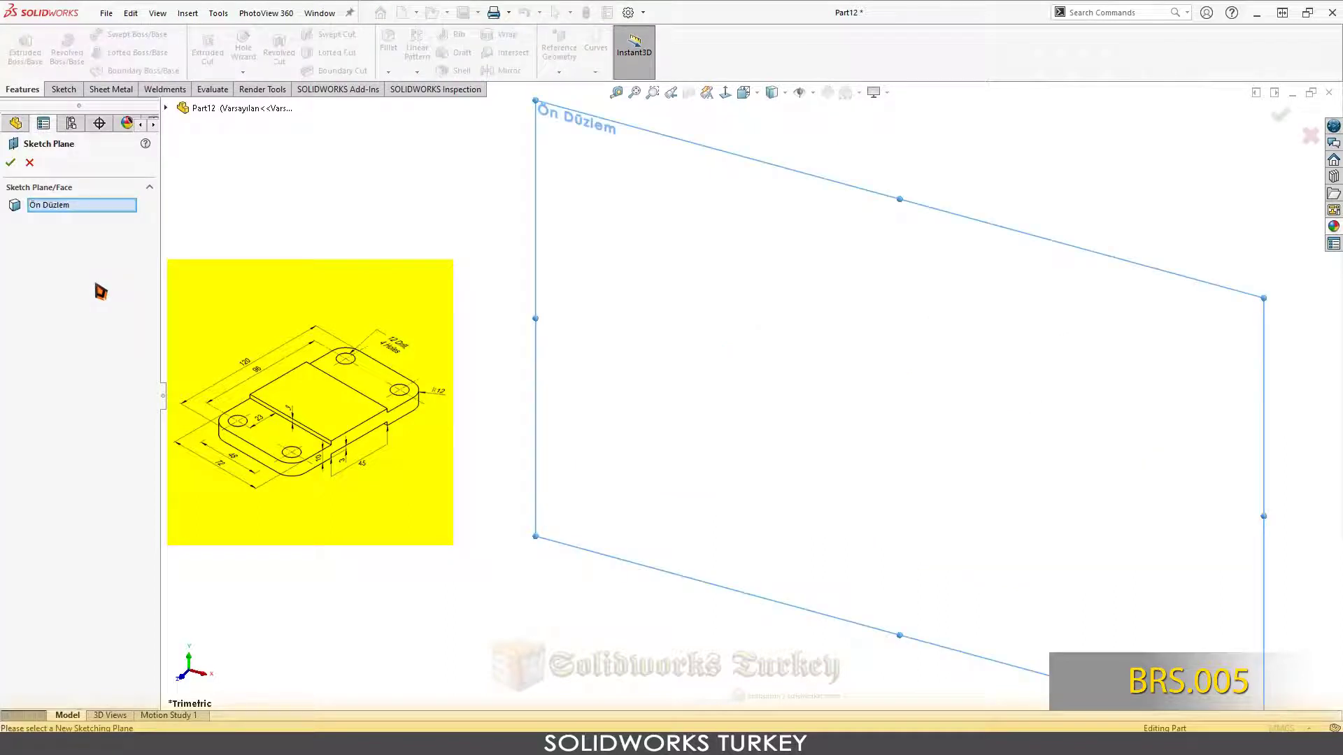
click(183, 112)
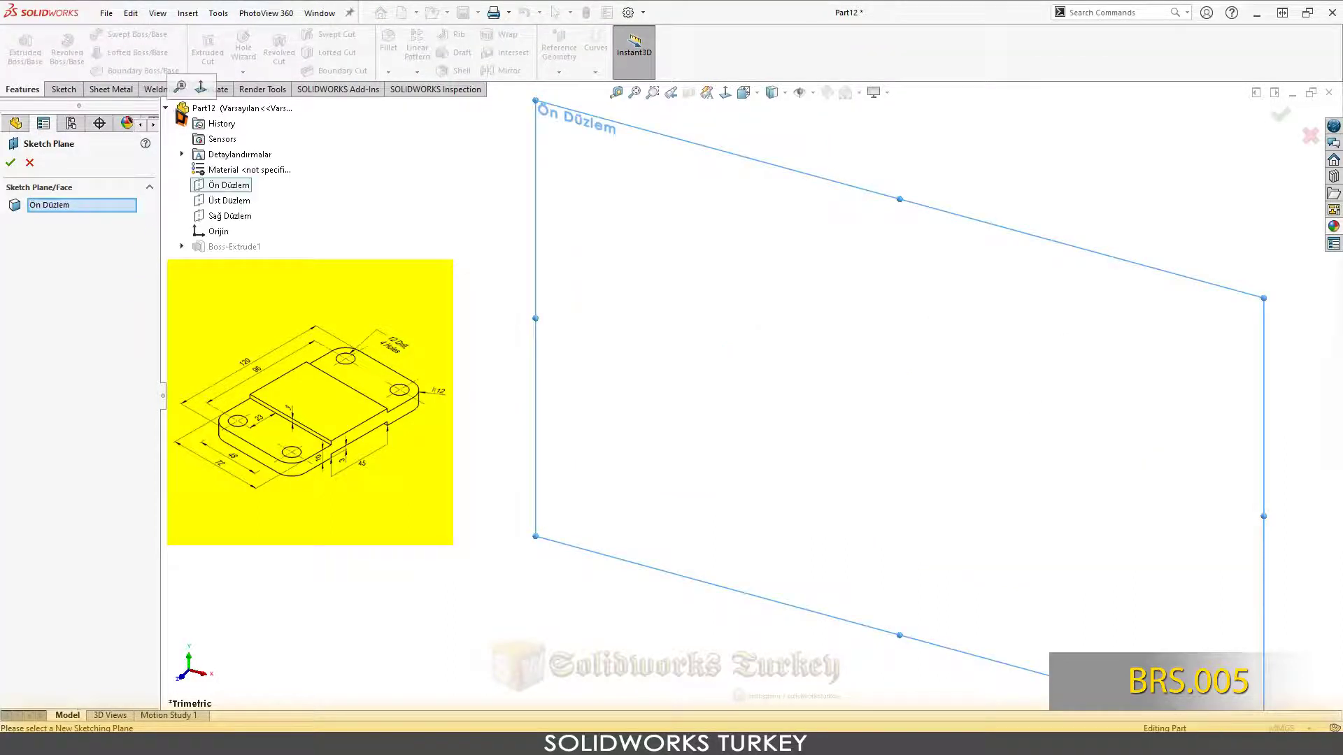
click(222, 217)
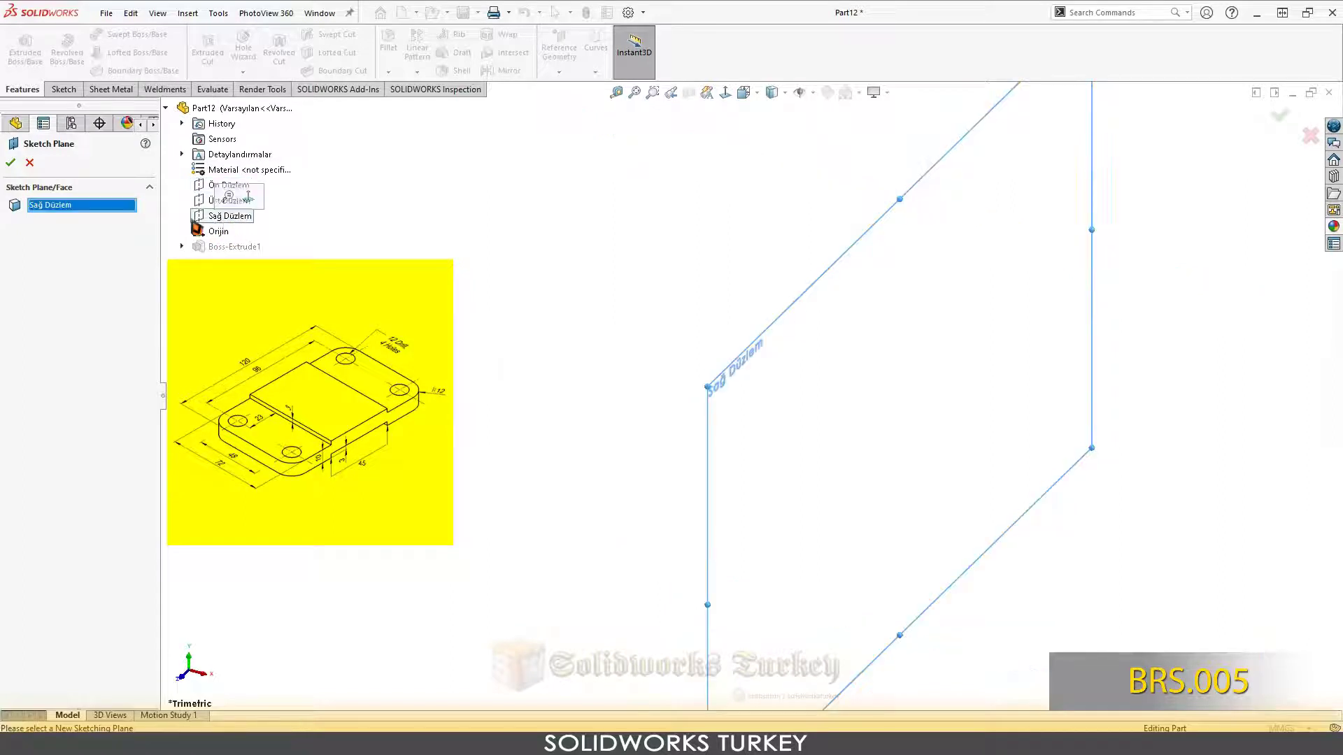
click(214, 218)
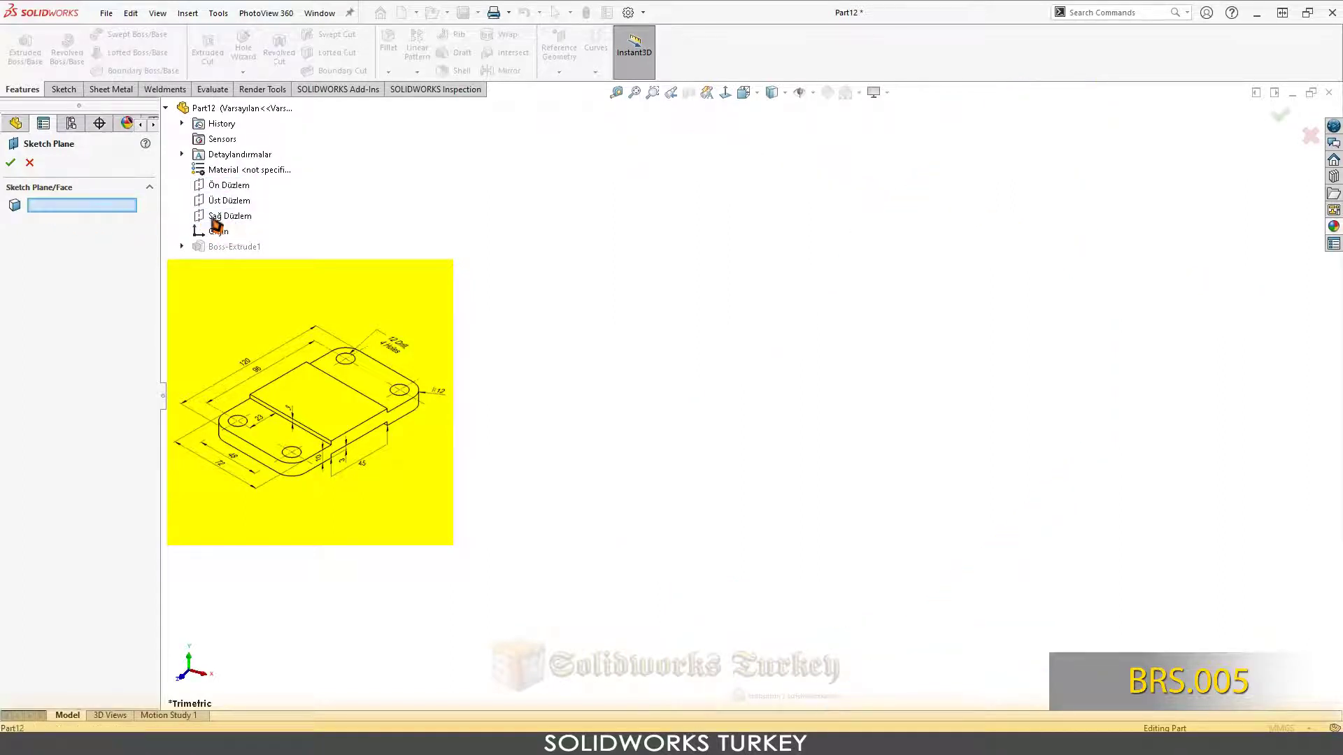
click(221, 219)
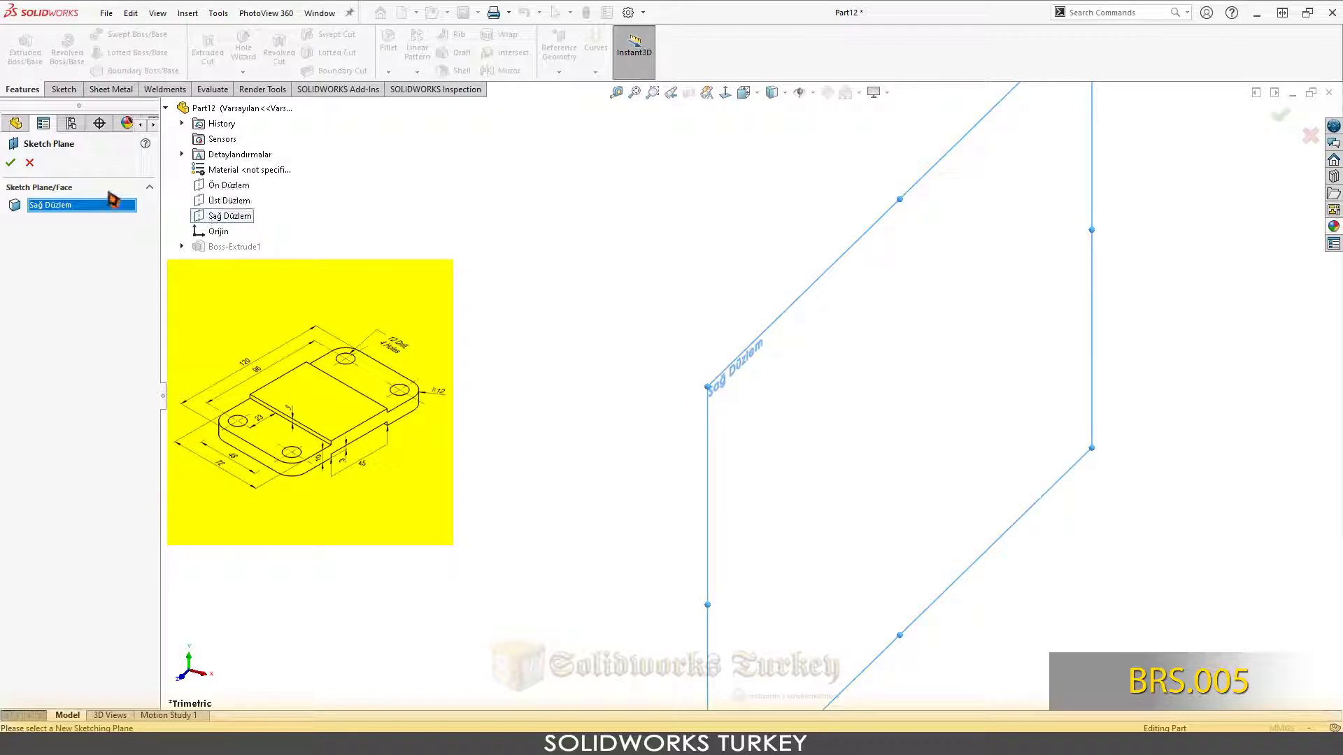
click(11, 163)
- Review where Ön Düzlem, Üst Düzlem and Sağ Düzlem lie on the block
click(476, 271)
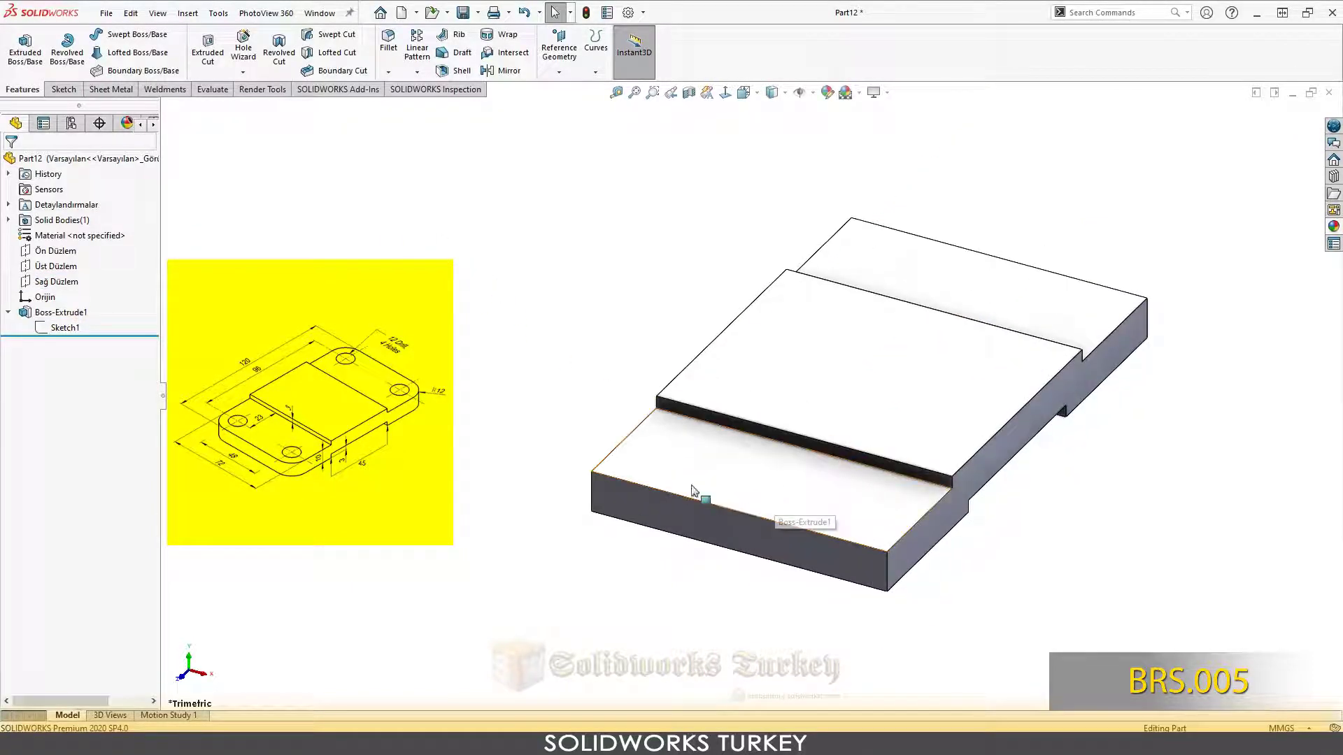
click(75, 252)
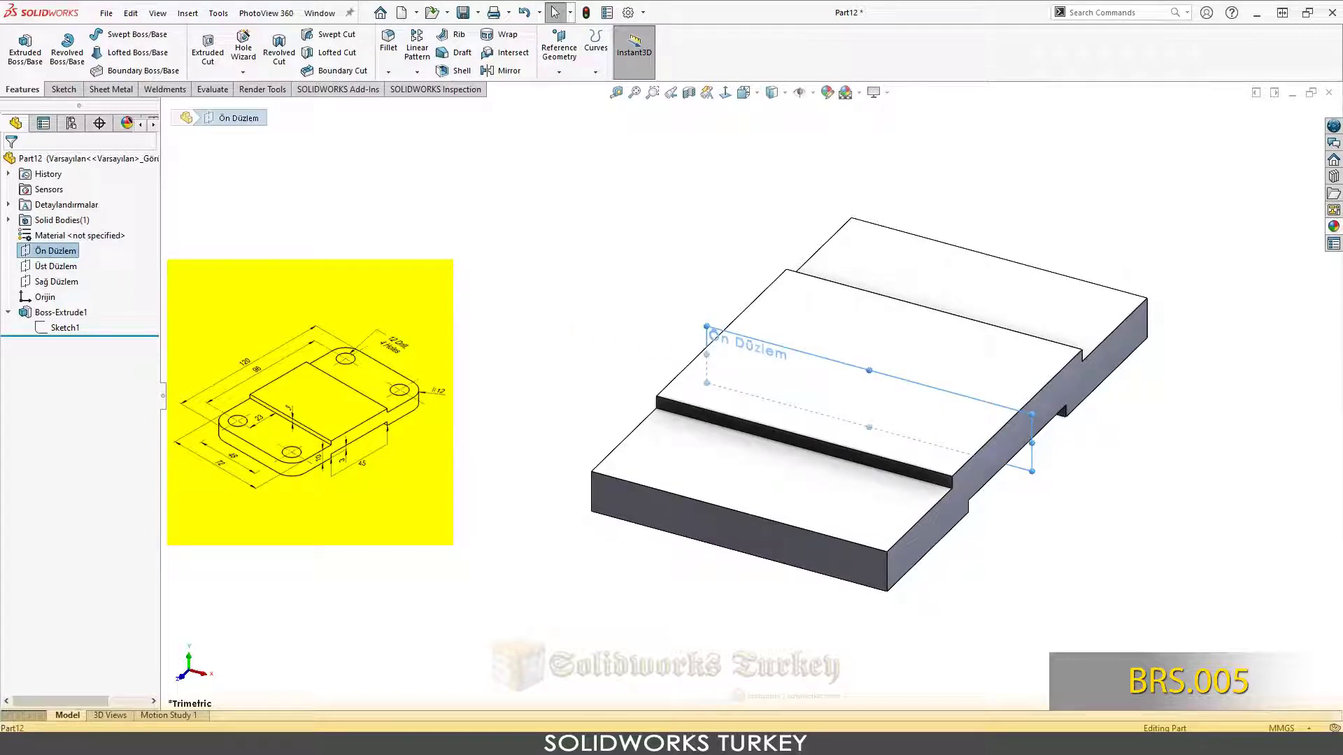
click(72, 268)
click(67, 282)
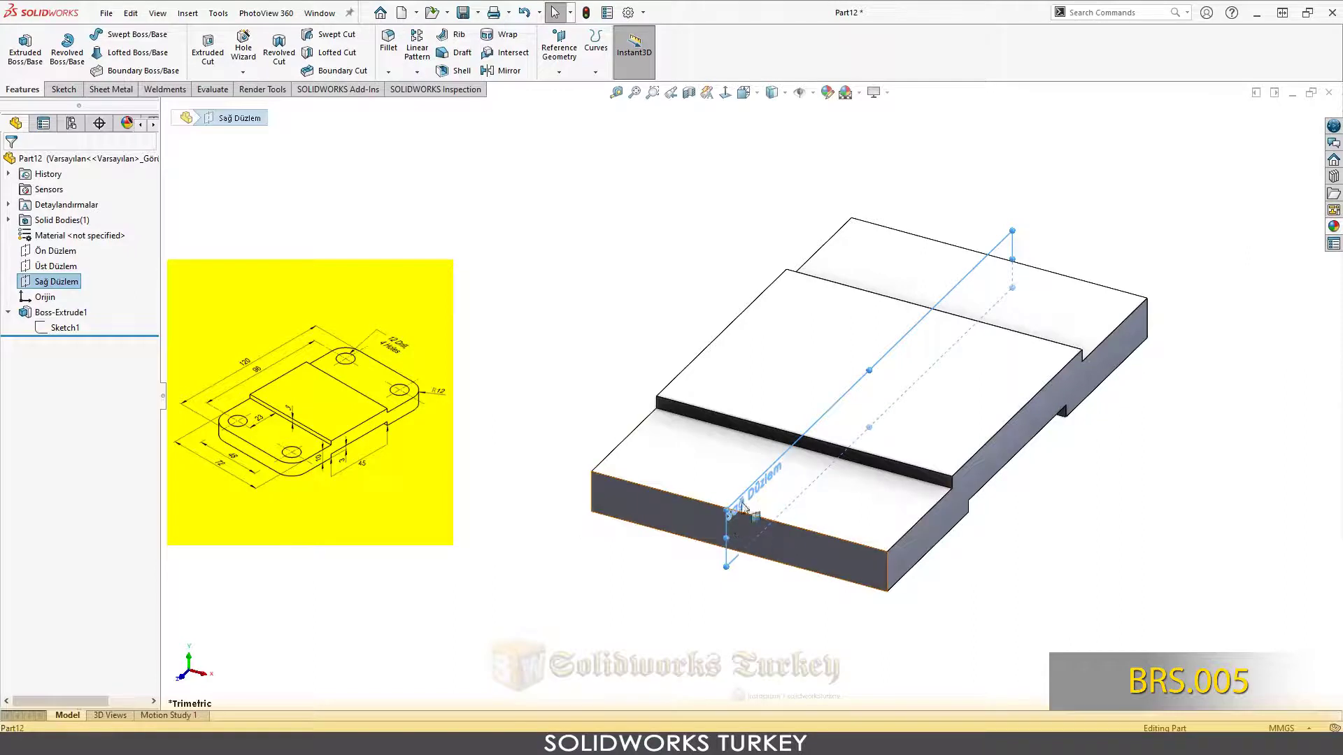
key(Escape)
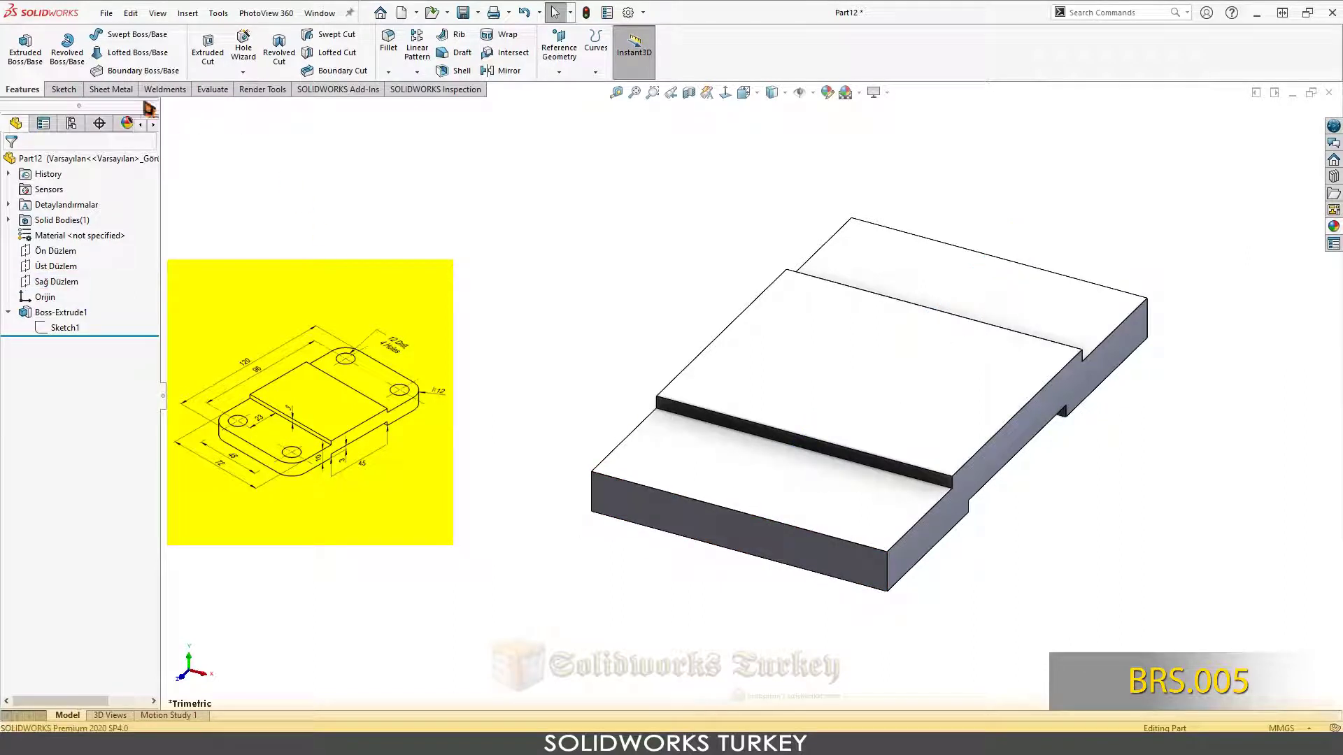
- Fillet the plate's four vertical corner edges with a 12 mm radius as Fillet1
click(399, 43)
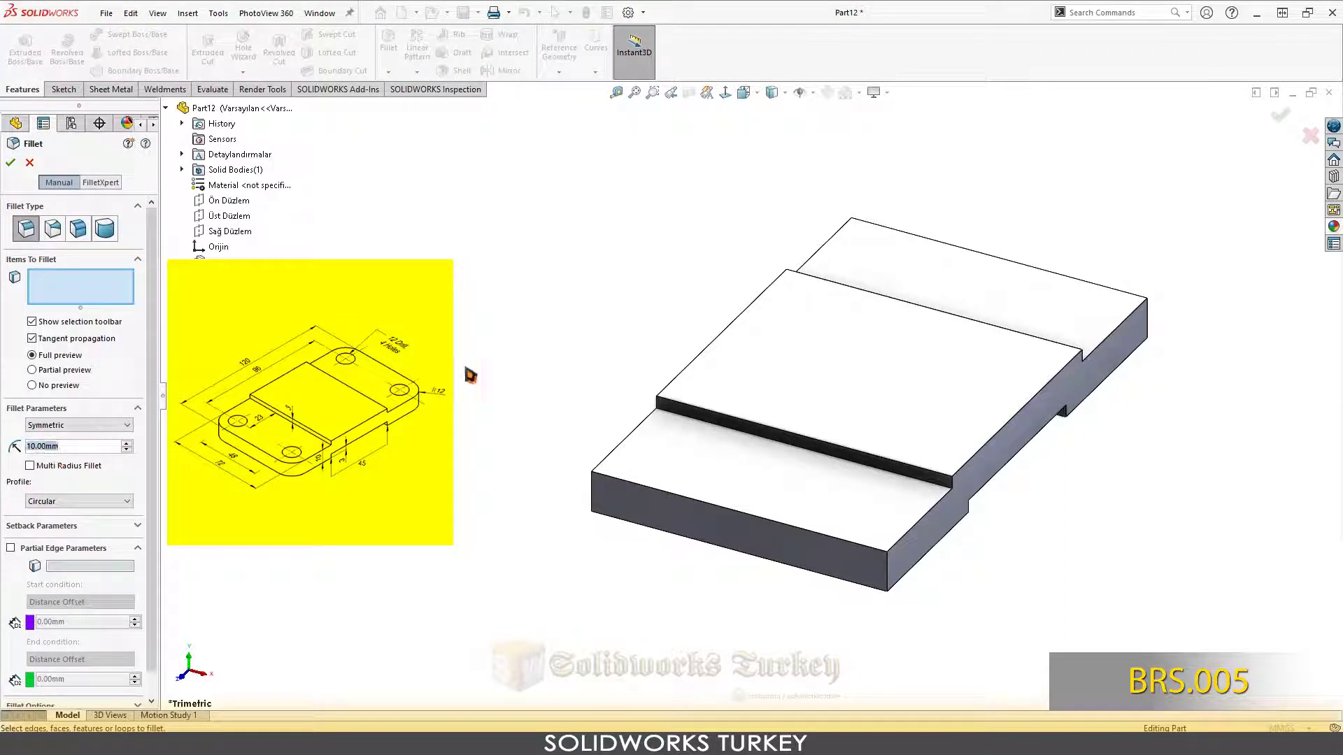
text(12)
key(Return)
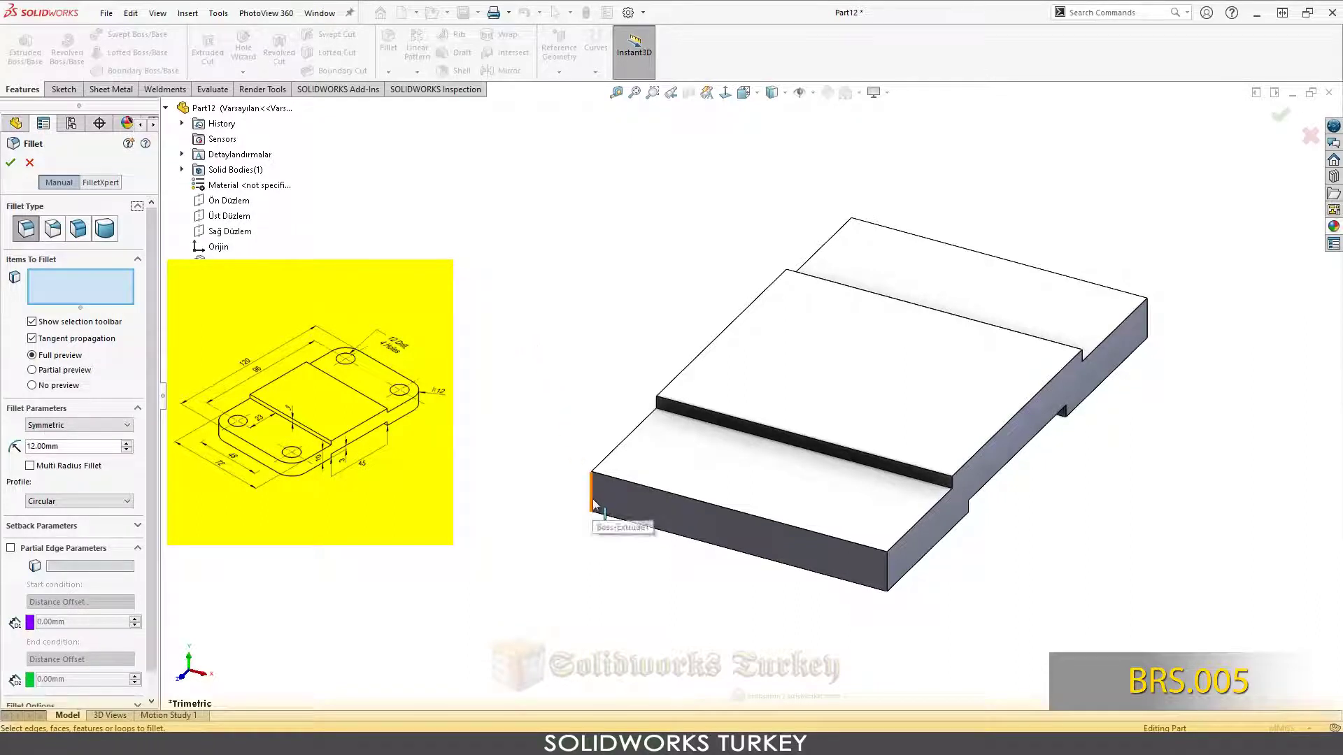
click(592, 502)
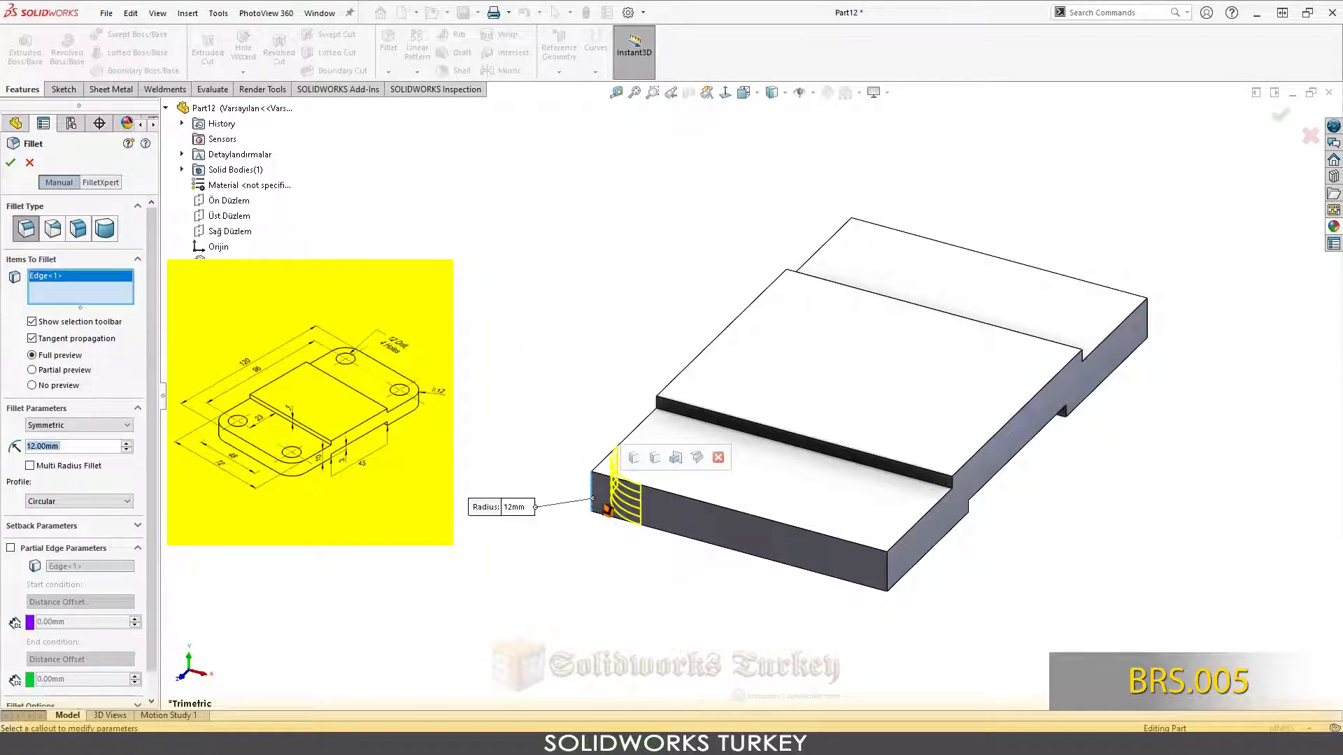
click(887, 570)
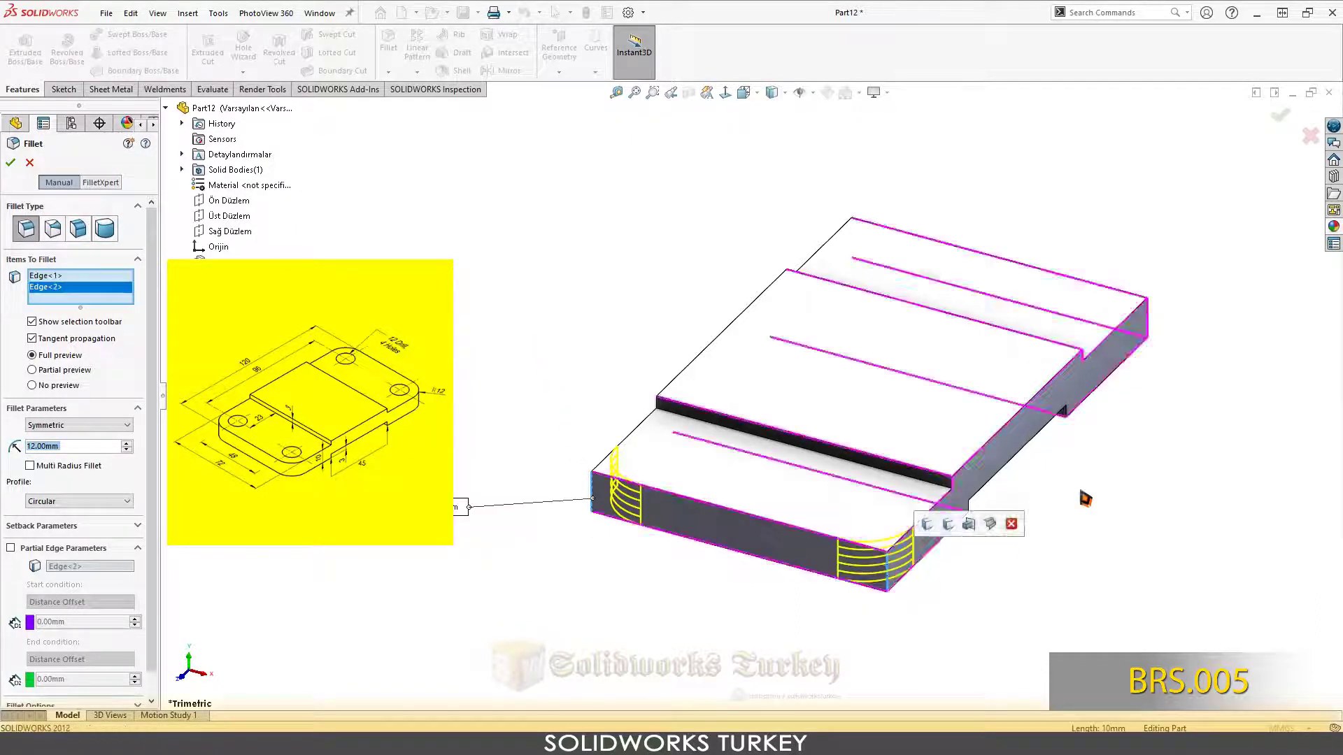
click(1149, 327)
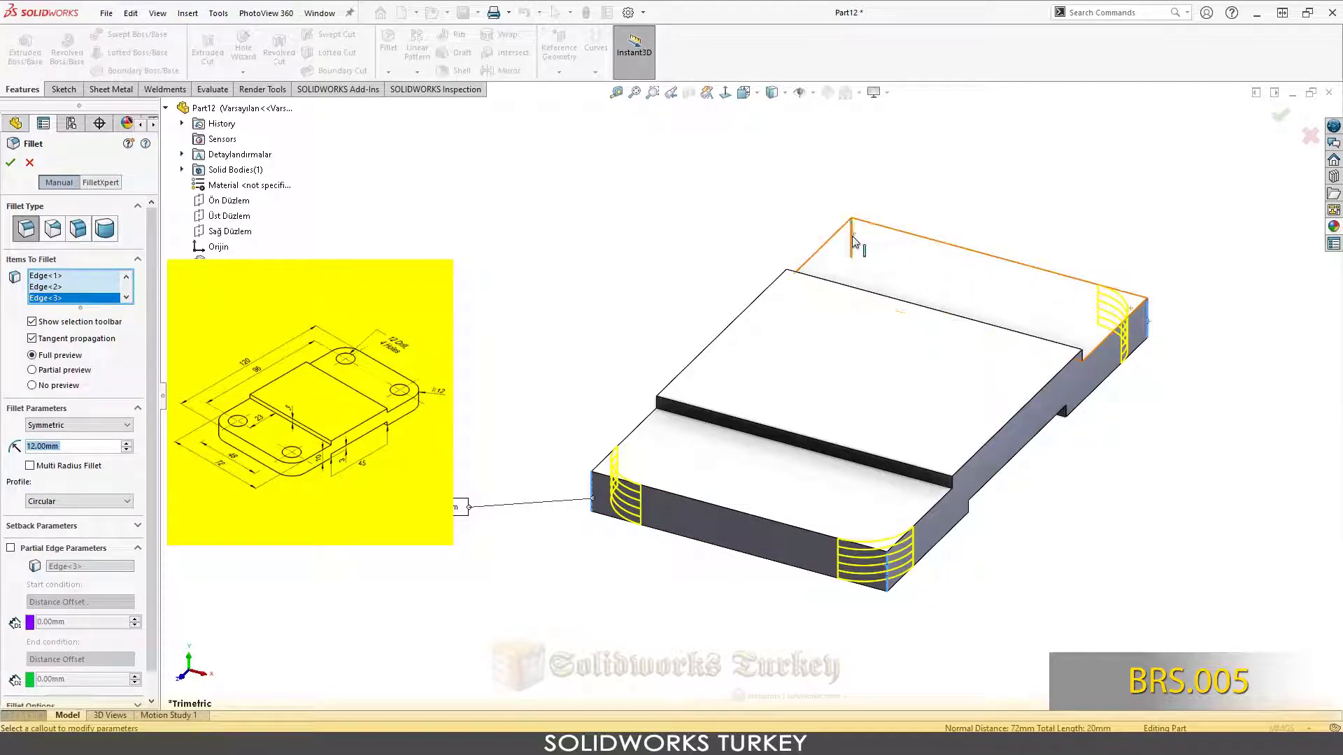
click(853, 241)
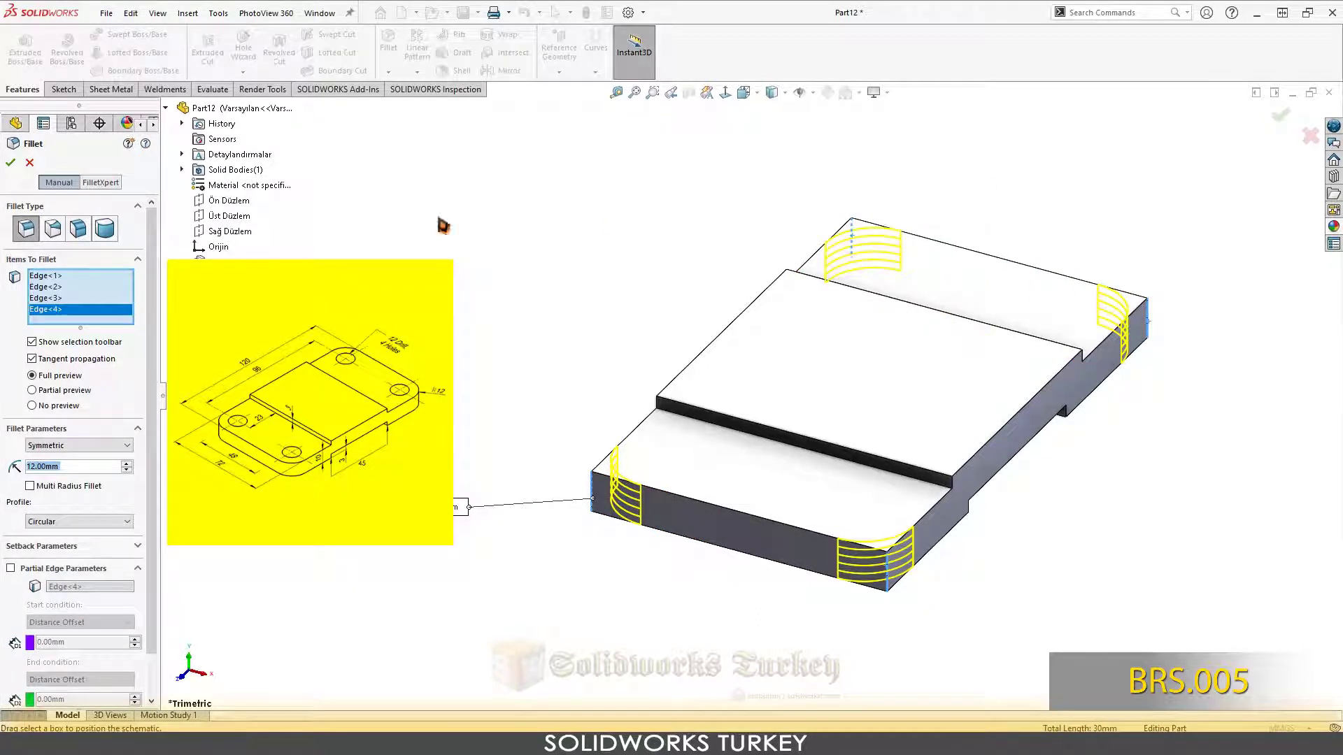
click(11, 162)
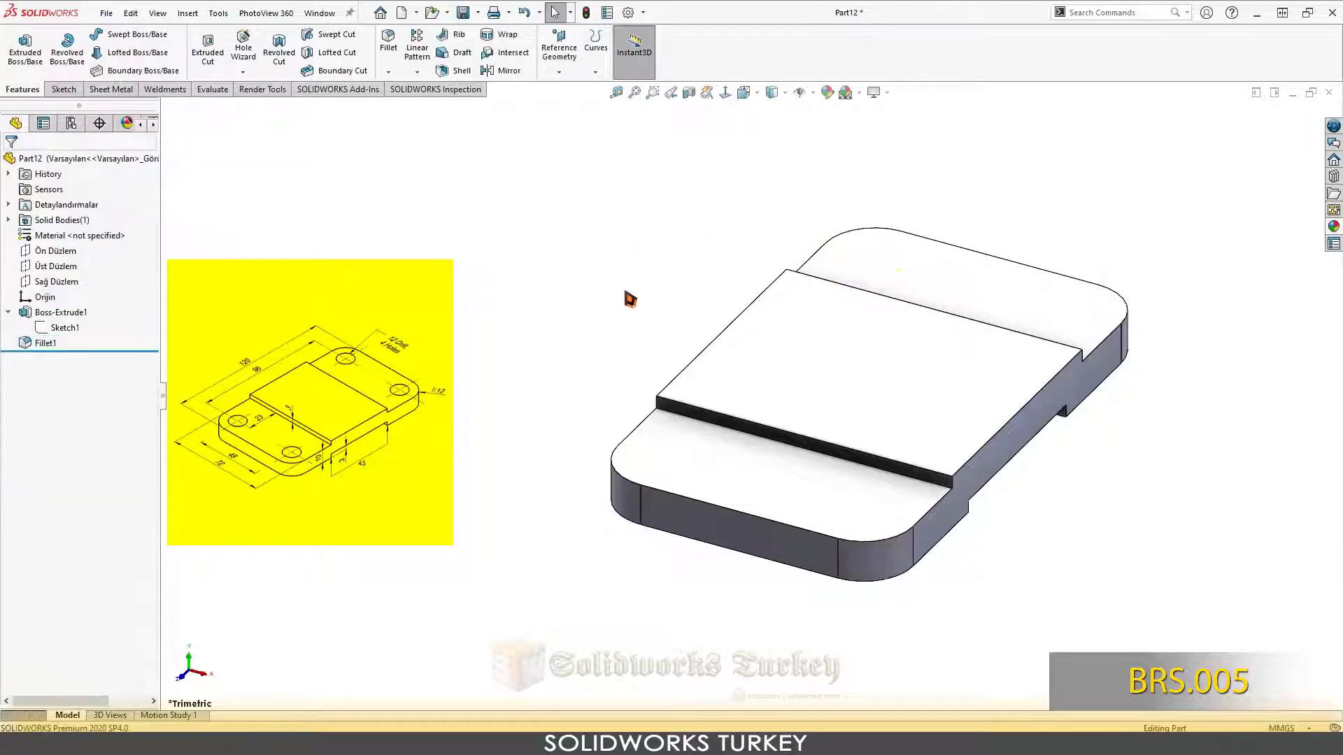
mouse_move(680, 329)
middle_down()
mouse_move(712, 341)
mouse_move(690, 323)
mouse_move(684, 380)
middle_up()
- Sketch a center rectangle at the origin on the lower front step face
click(683, 488)
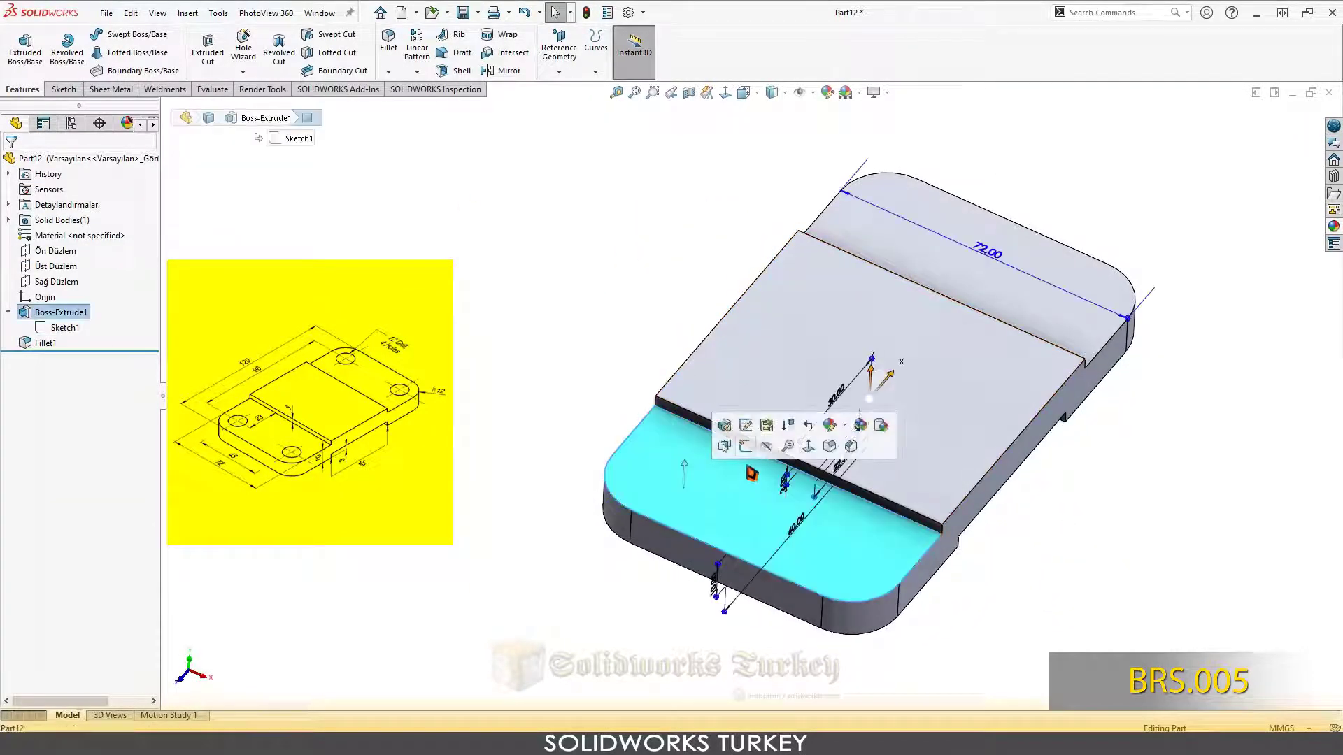
click(754, 450)
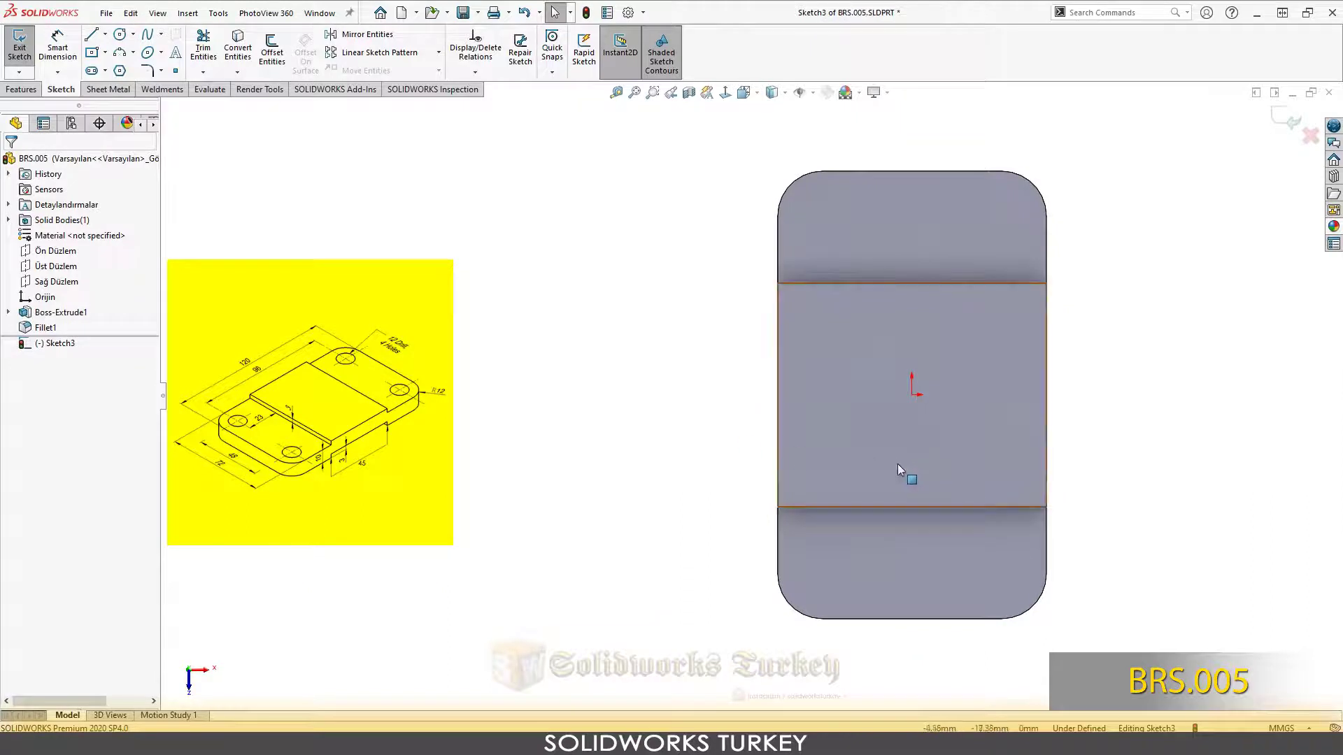
ctrl+middle_drag(922, 313, 891, 299)
scroll(885, 280, down, 1)
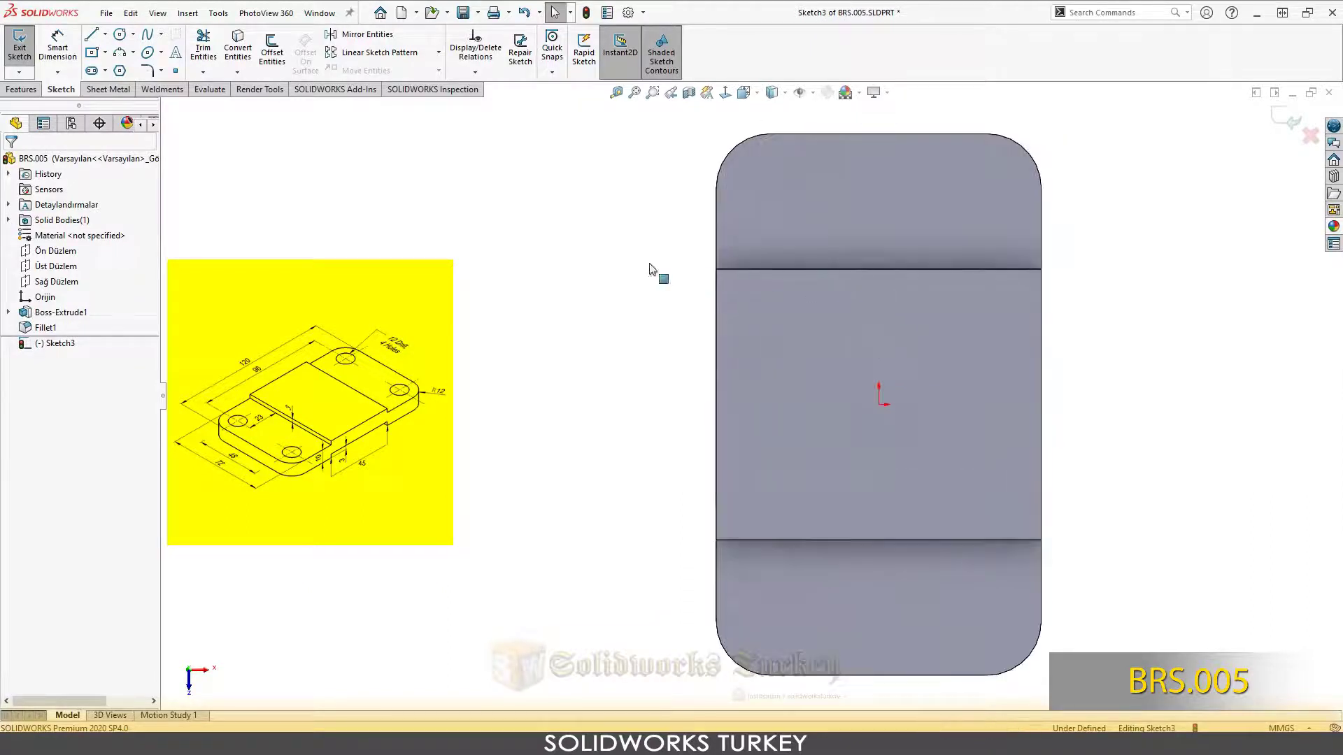
click(105, 52)
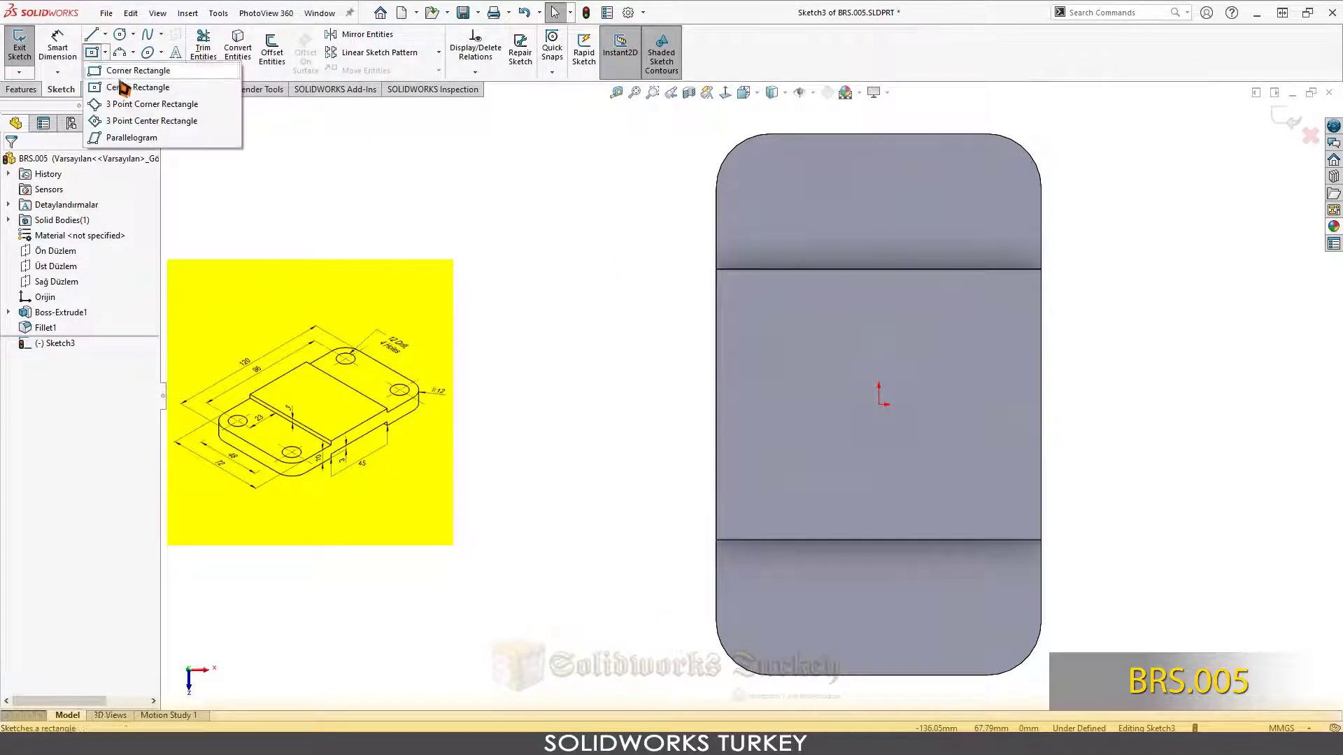
click(164, 88)
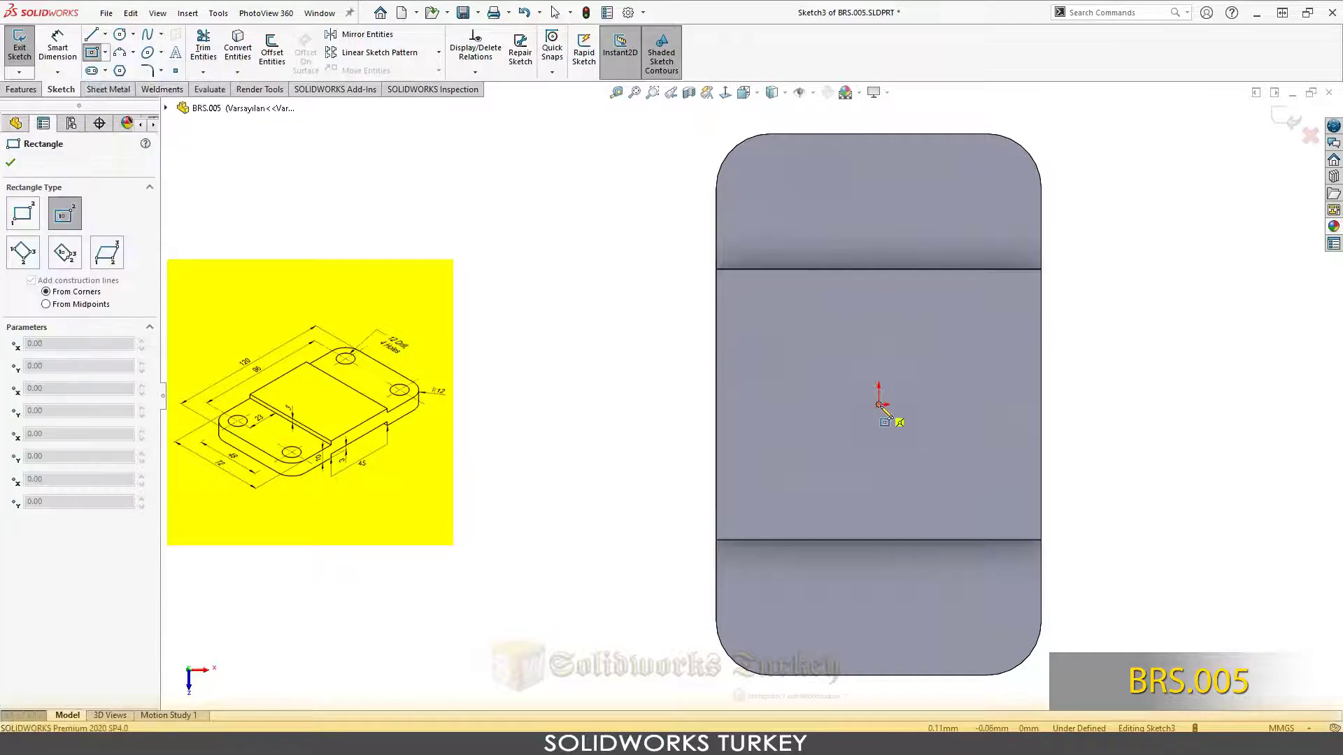
click(879, 404)
click(780, 206)
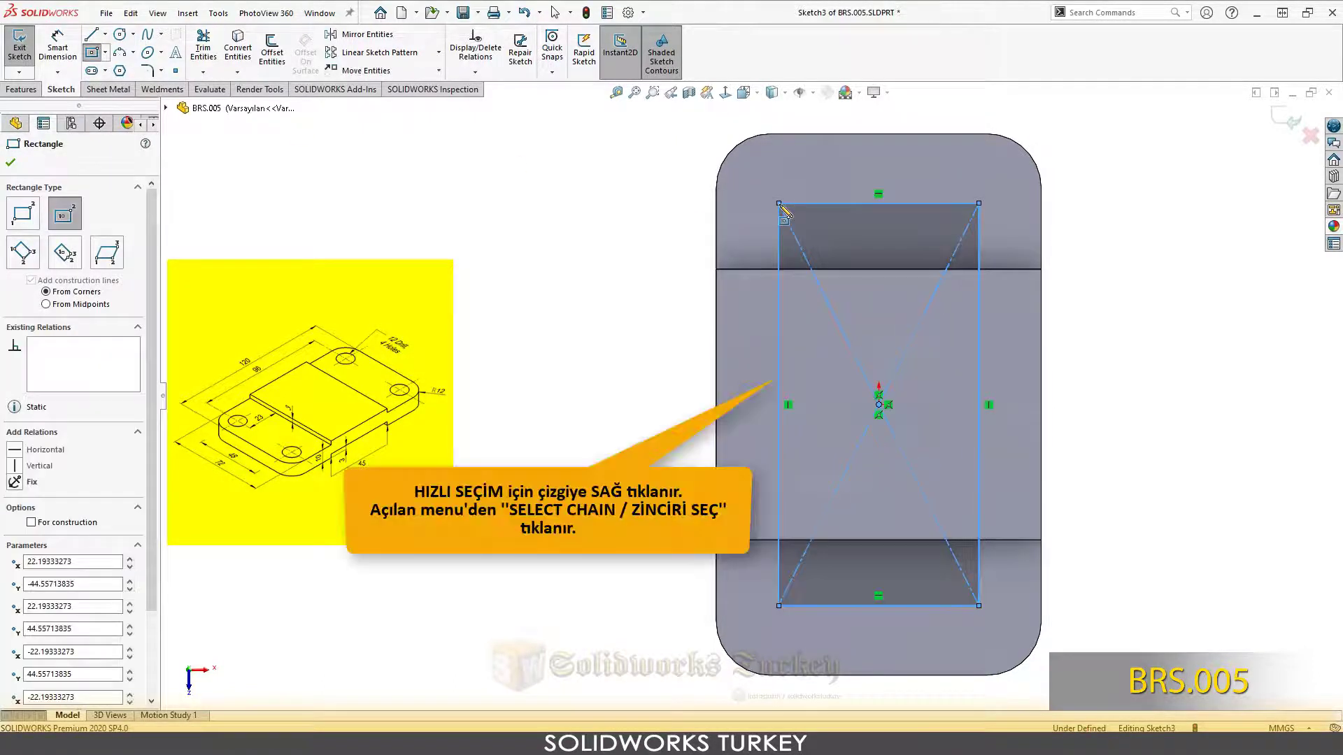
- Convert the rectangle outline into construction geometry
right_click(811, 207)
click(824, 214)
key(Escape)
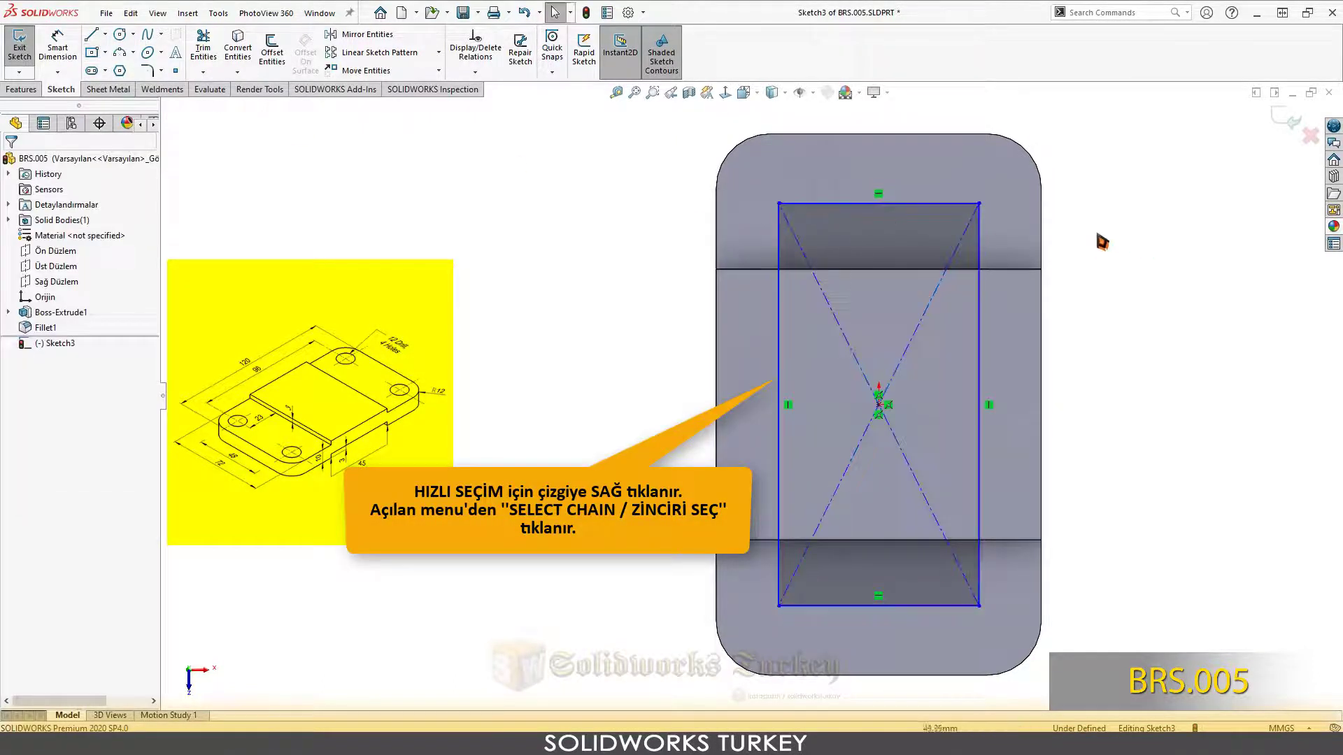
right_click(963, 208)
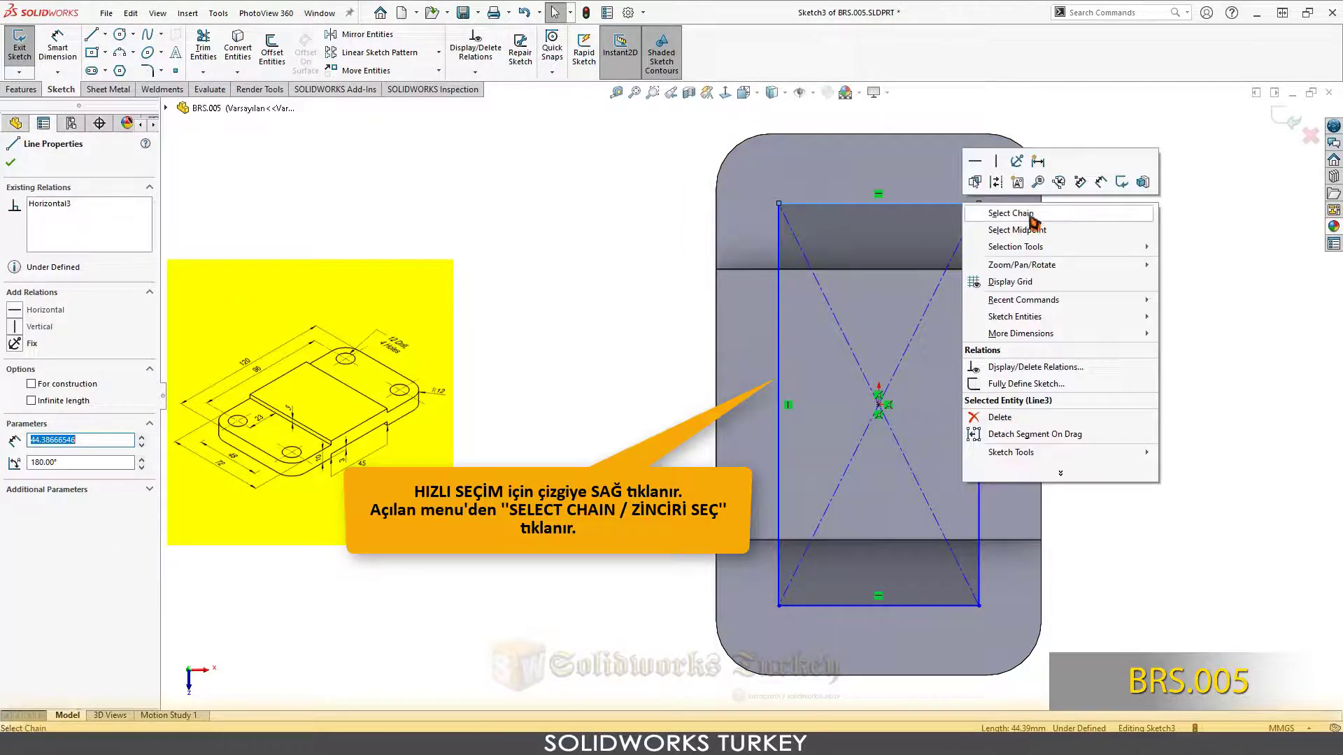
click(1042, 215)
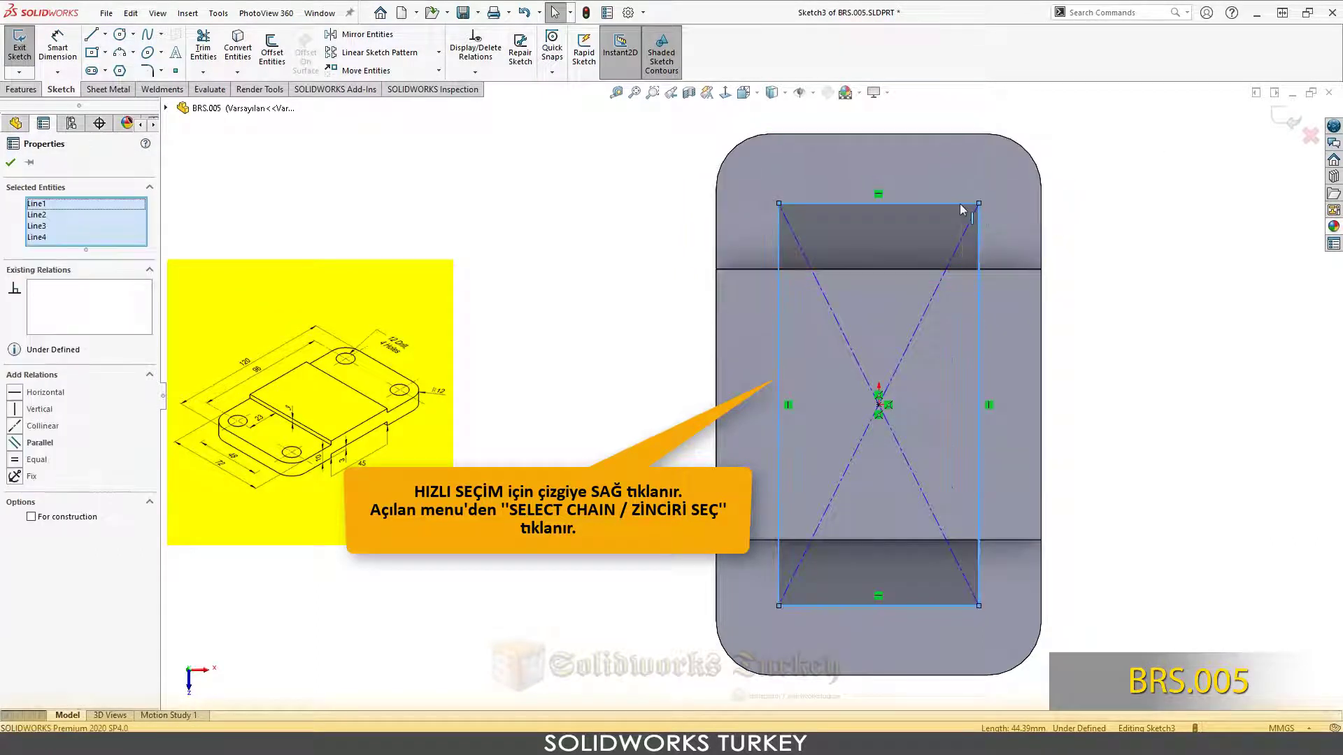
right_click(963, 208)
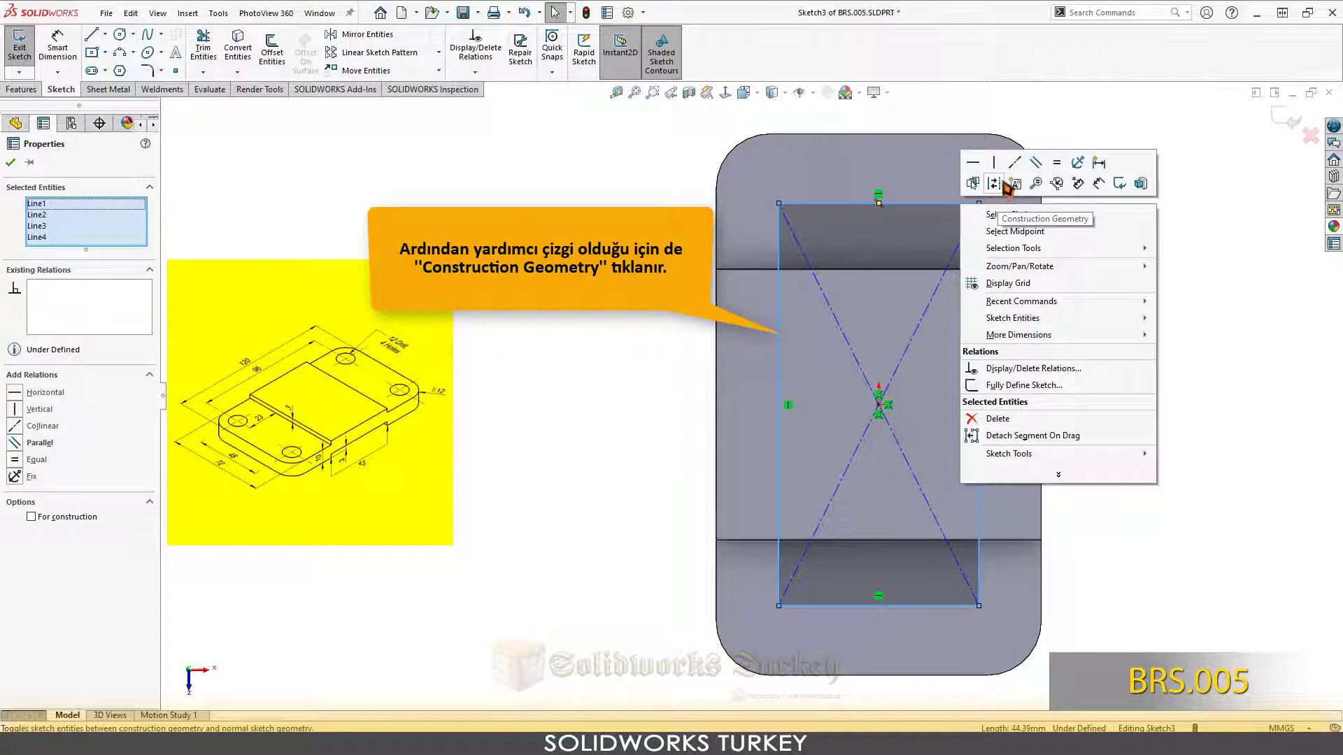
click(1001, 184)
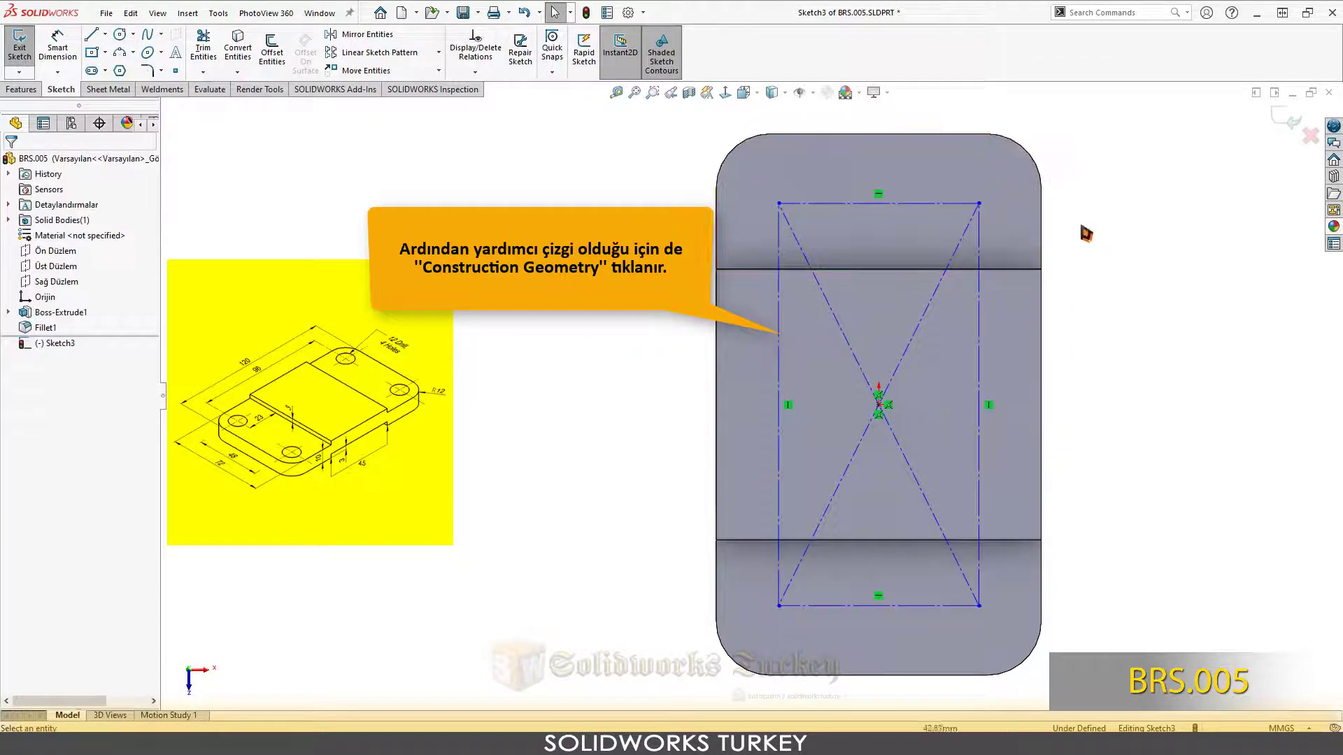
- Draw four circles centred on the rectangle's corners
right_drag(1086, 233, 1130, 227)
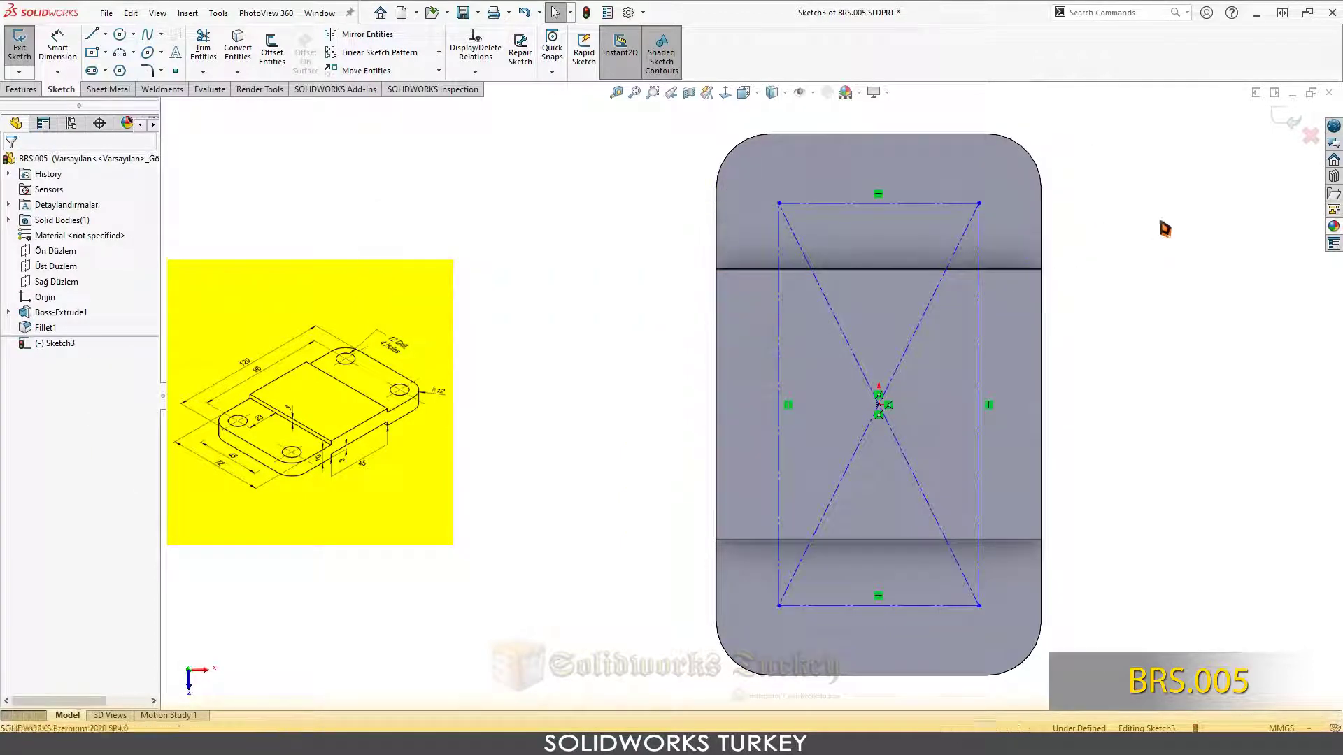
click(778, 203)
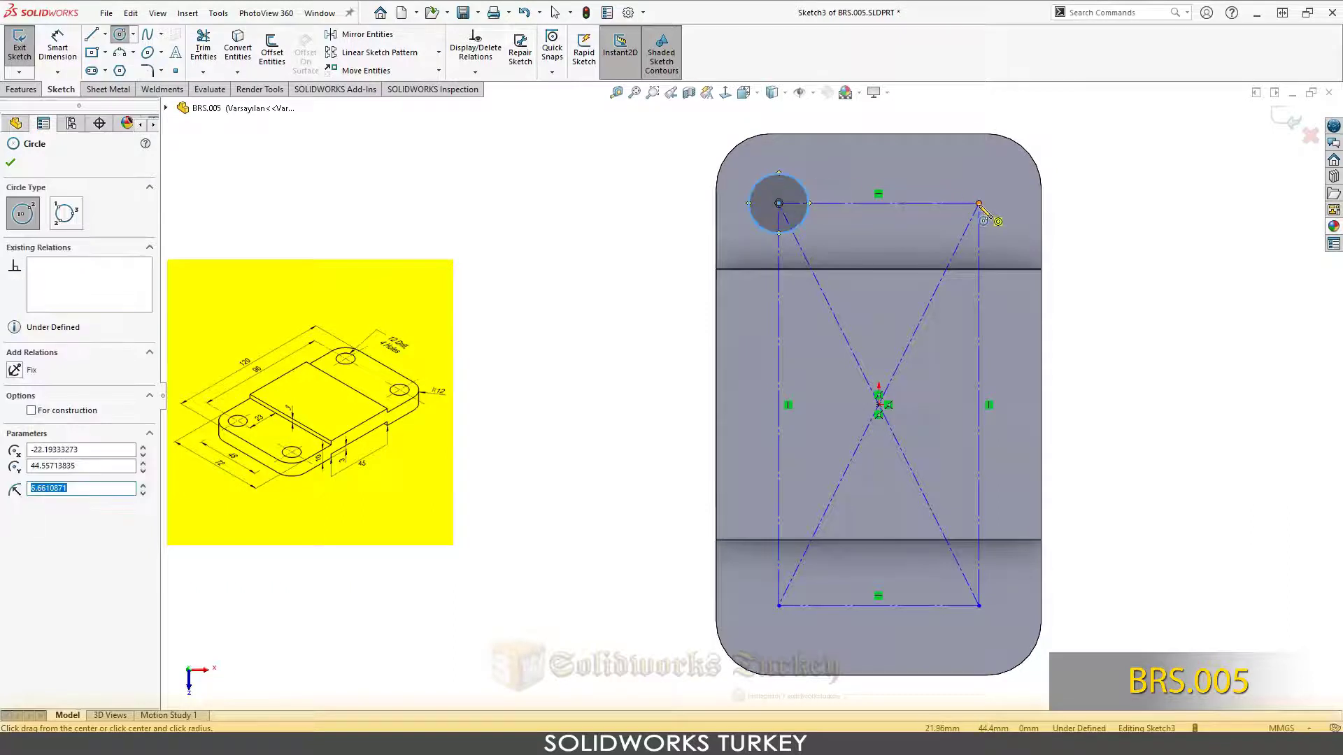
click(978, 204)
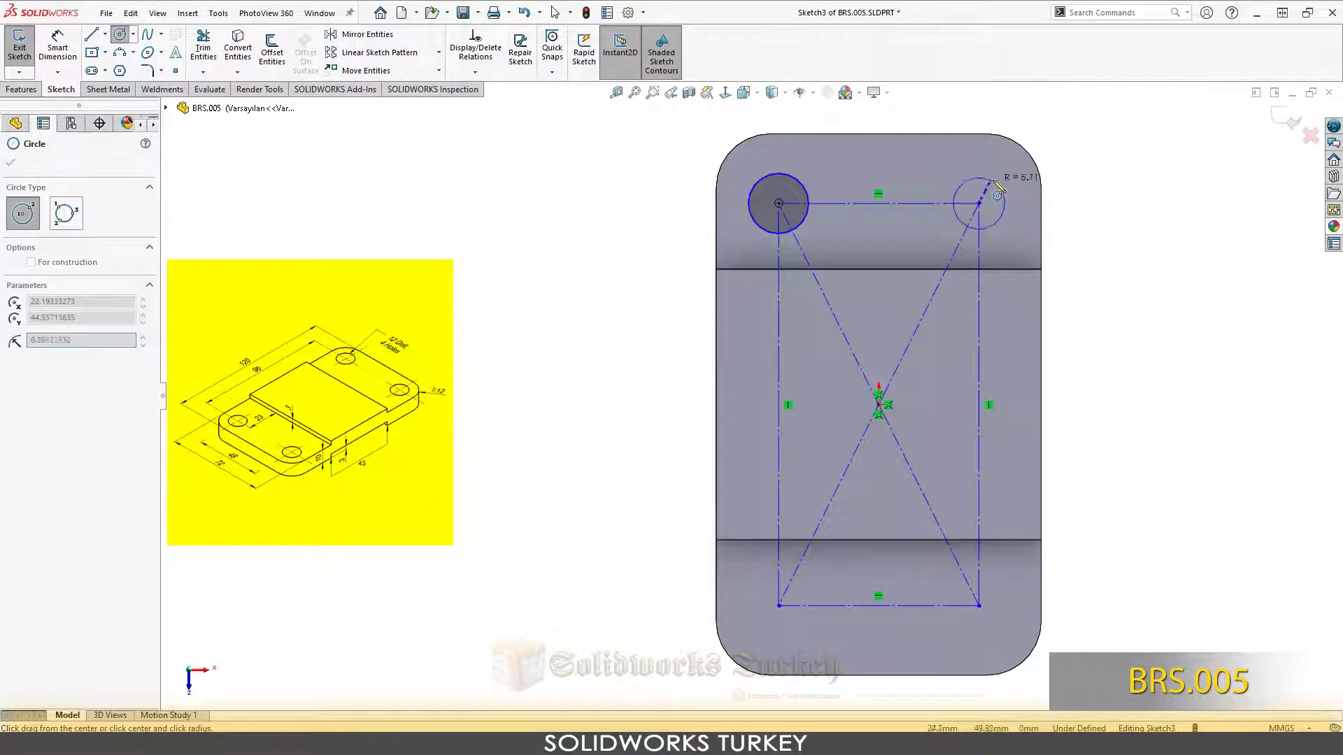
click(778, 606)
click(787, 634)
click(978, 606)
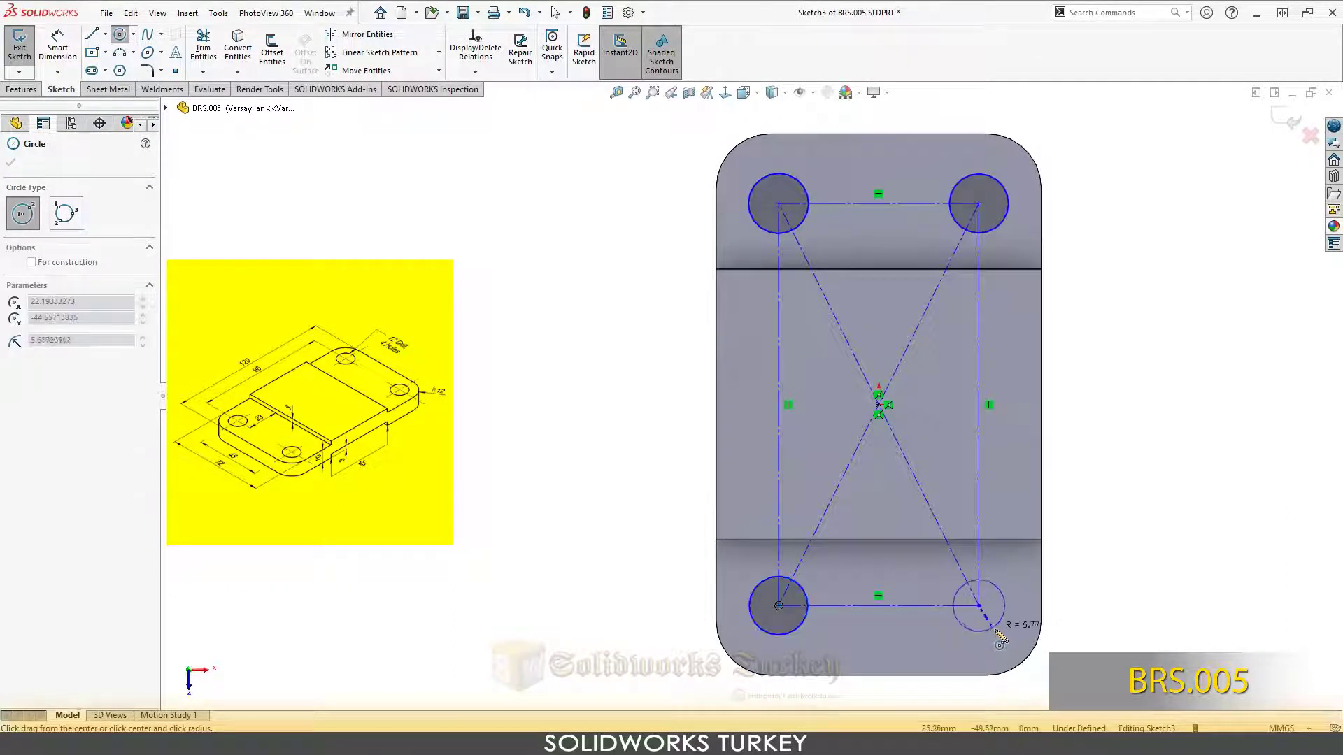
click(1000, 628)
right_click(1063, 453)
click(1099, 451)
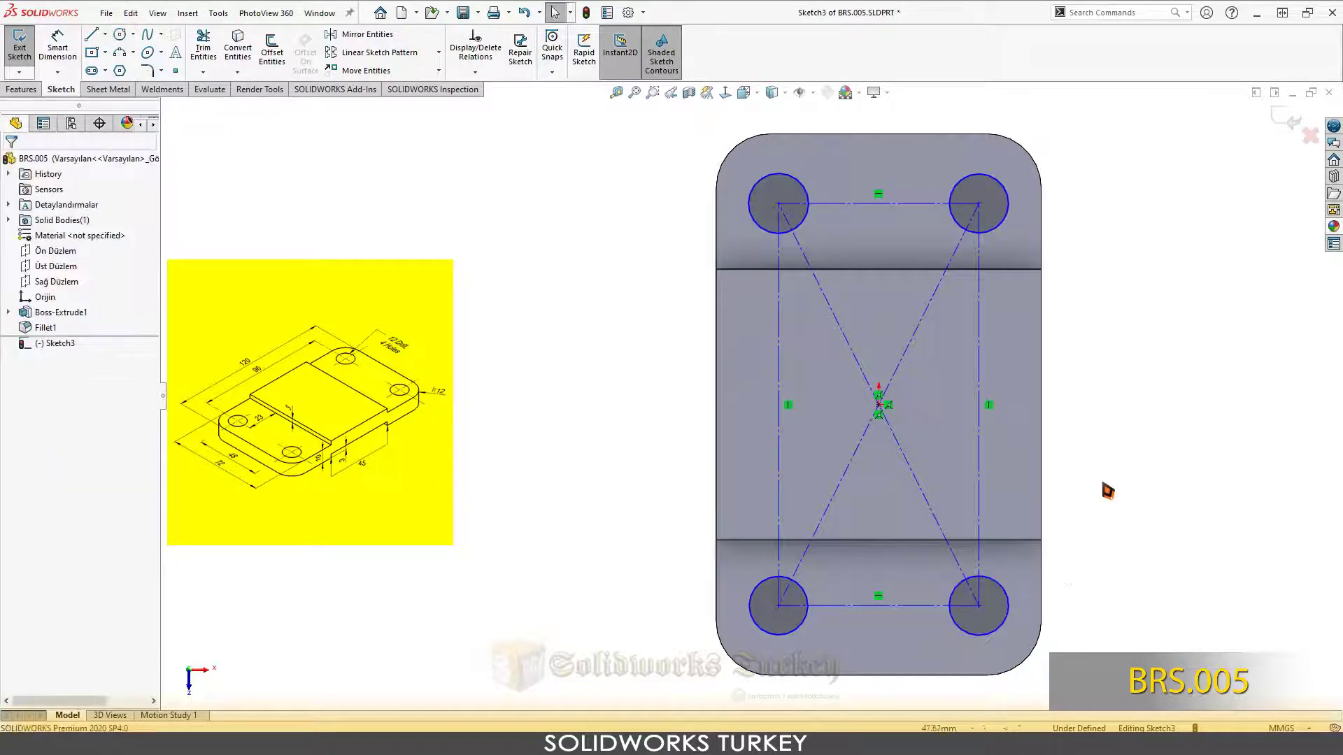
- Make the four corner circles equal in size
drag(1068, 656, 775, 635)
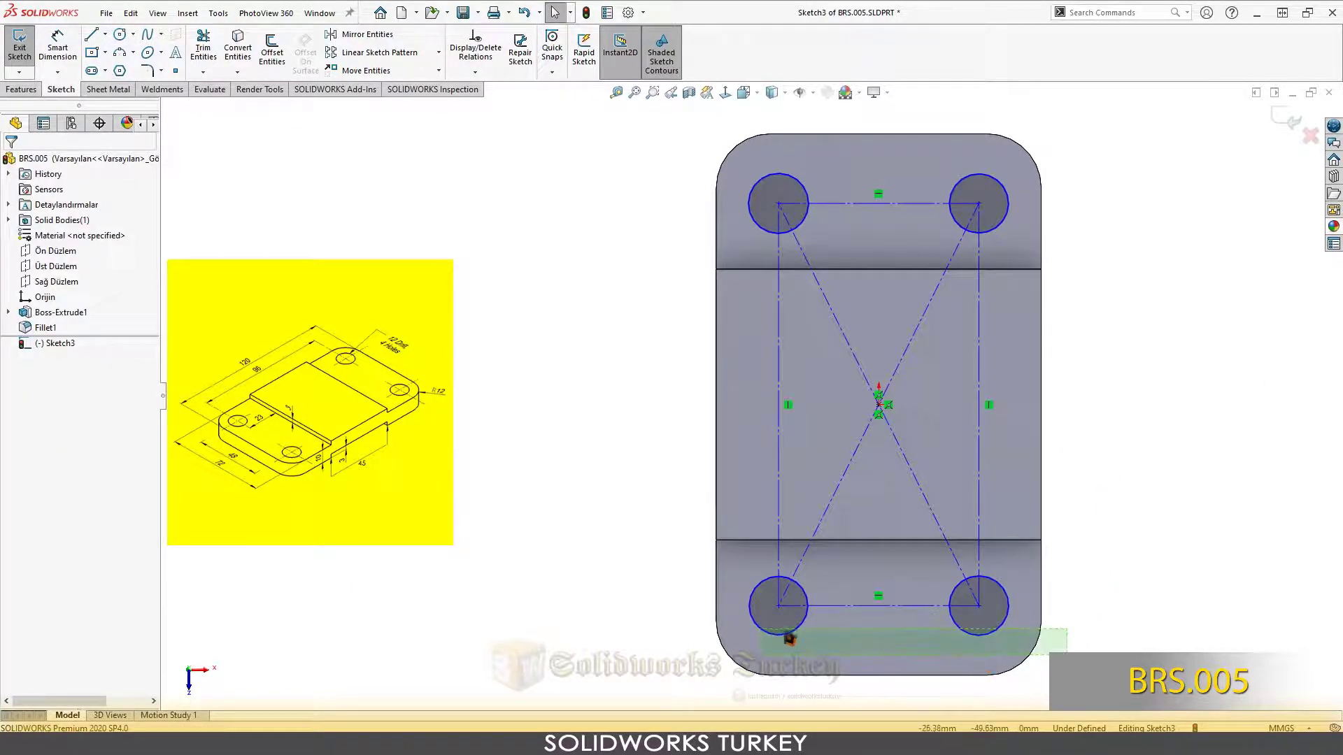
drag(1047, 104, 719, 204)
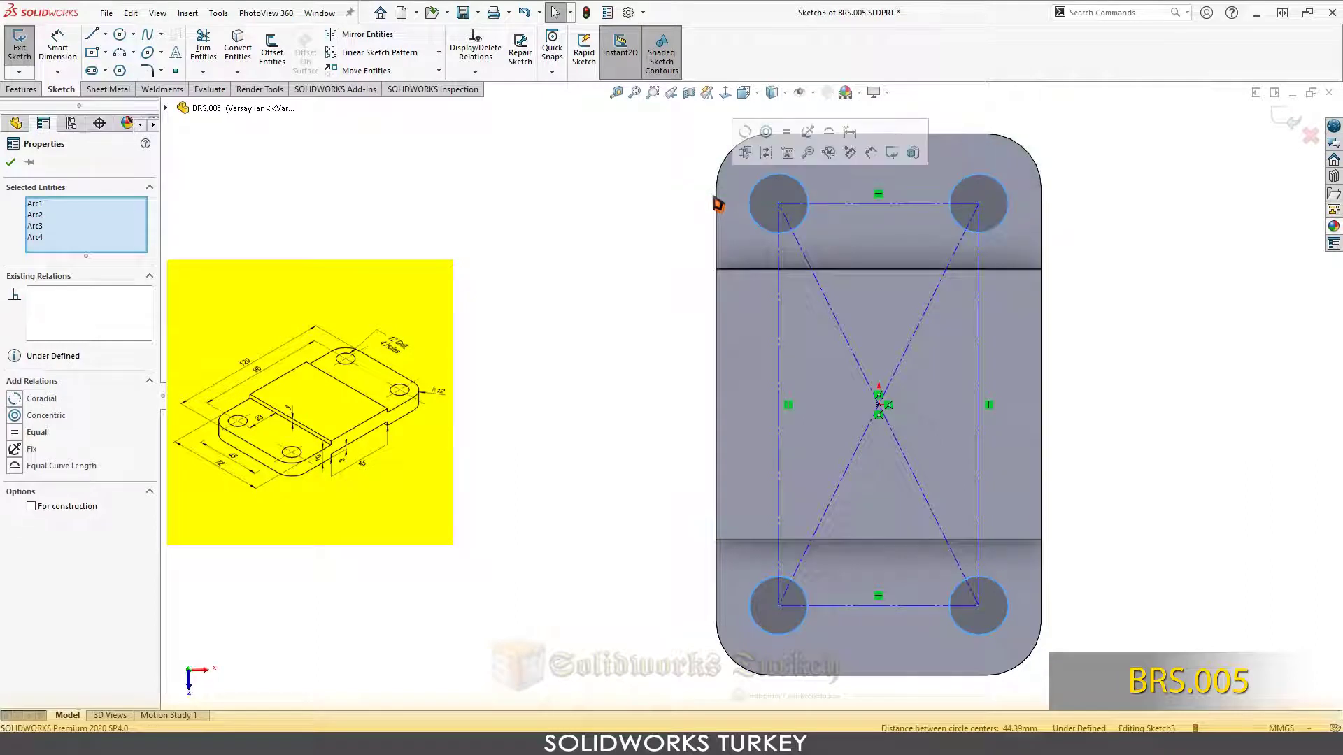
click(790, 134)
click(1147, 291)
- Dimension the top-right circle as a Ø12 mm diameter
right_drag(1095, 306, 1110, 283)
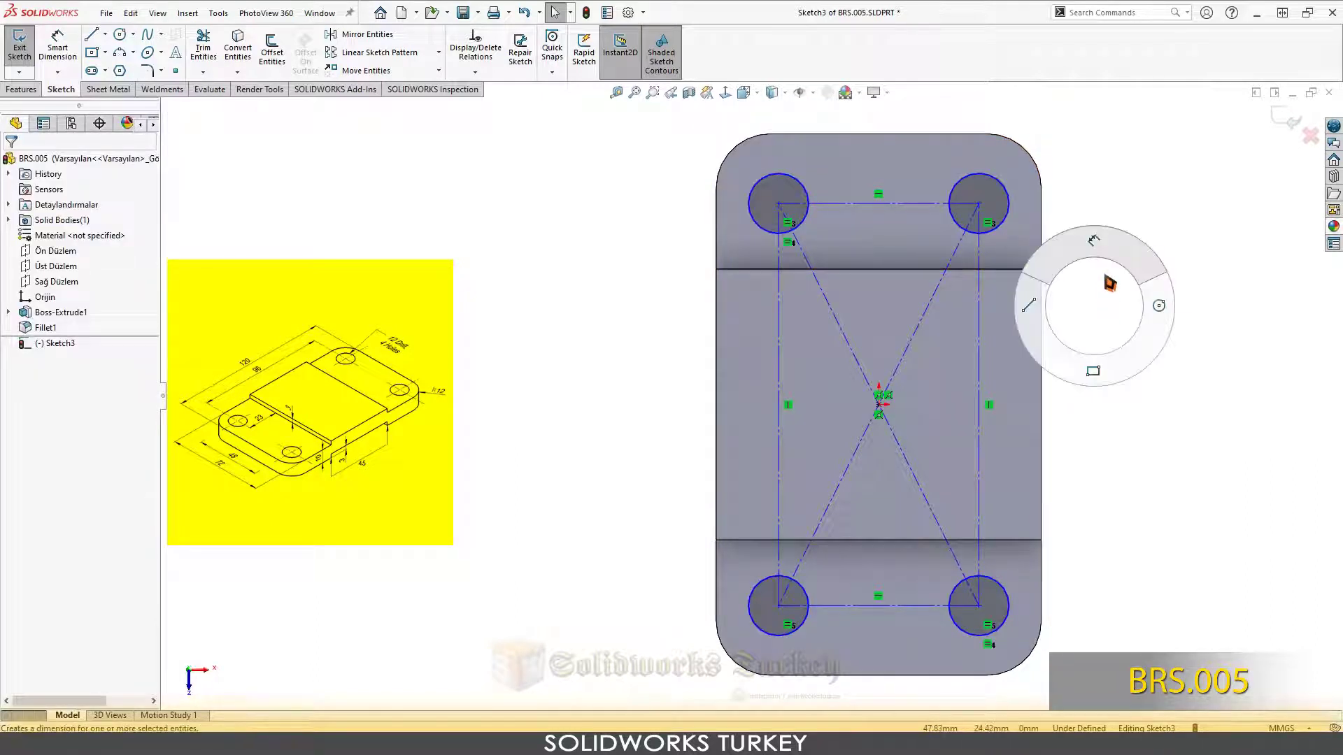
click(1005, 186)
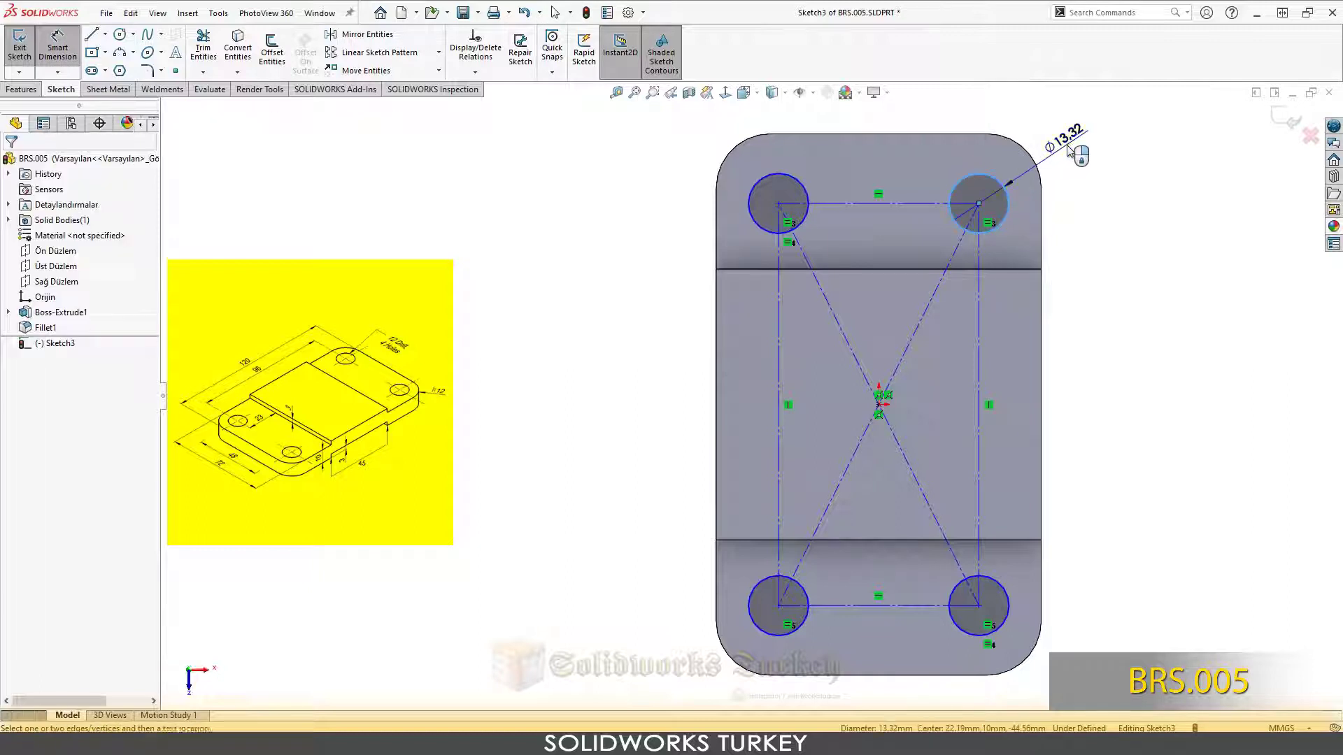
click(1070, 151)
text(12)
key(Return)
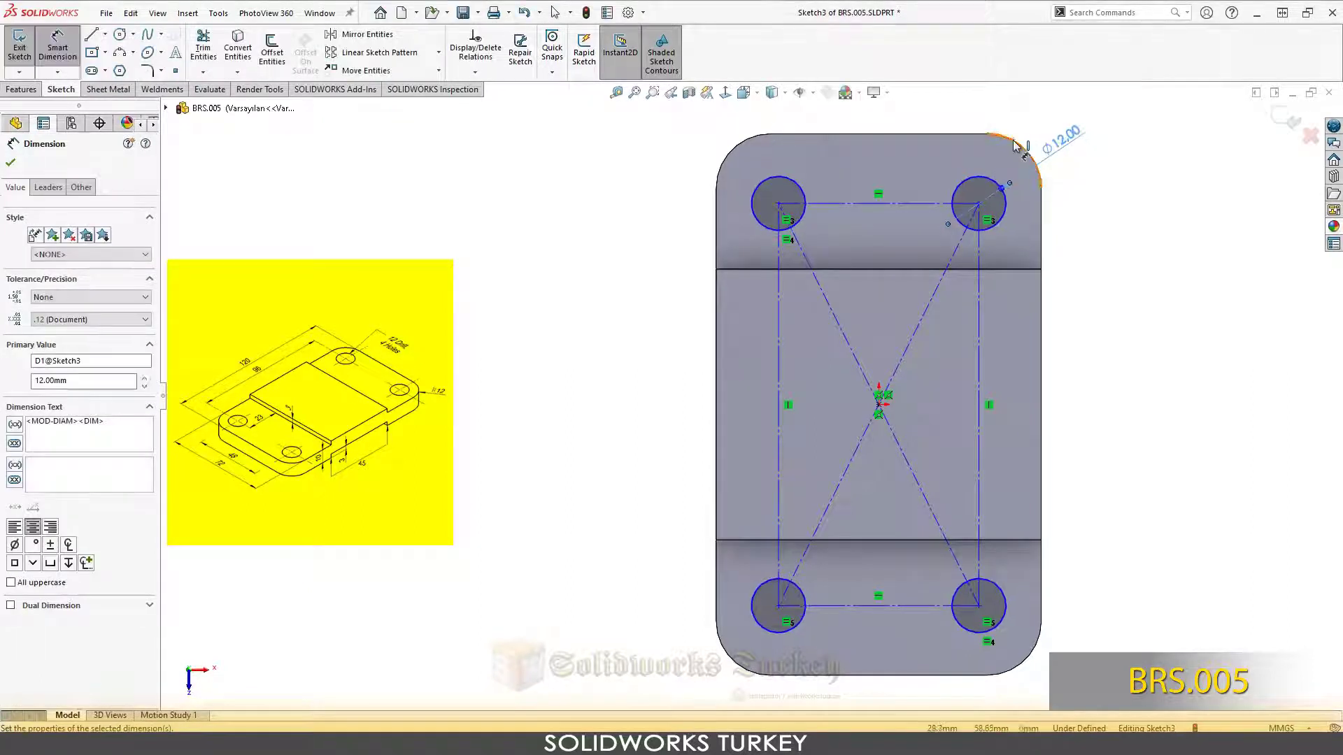
click(65, 189)
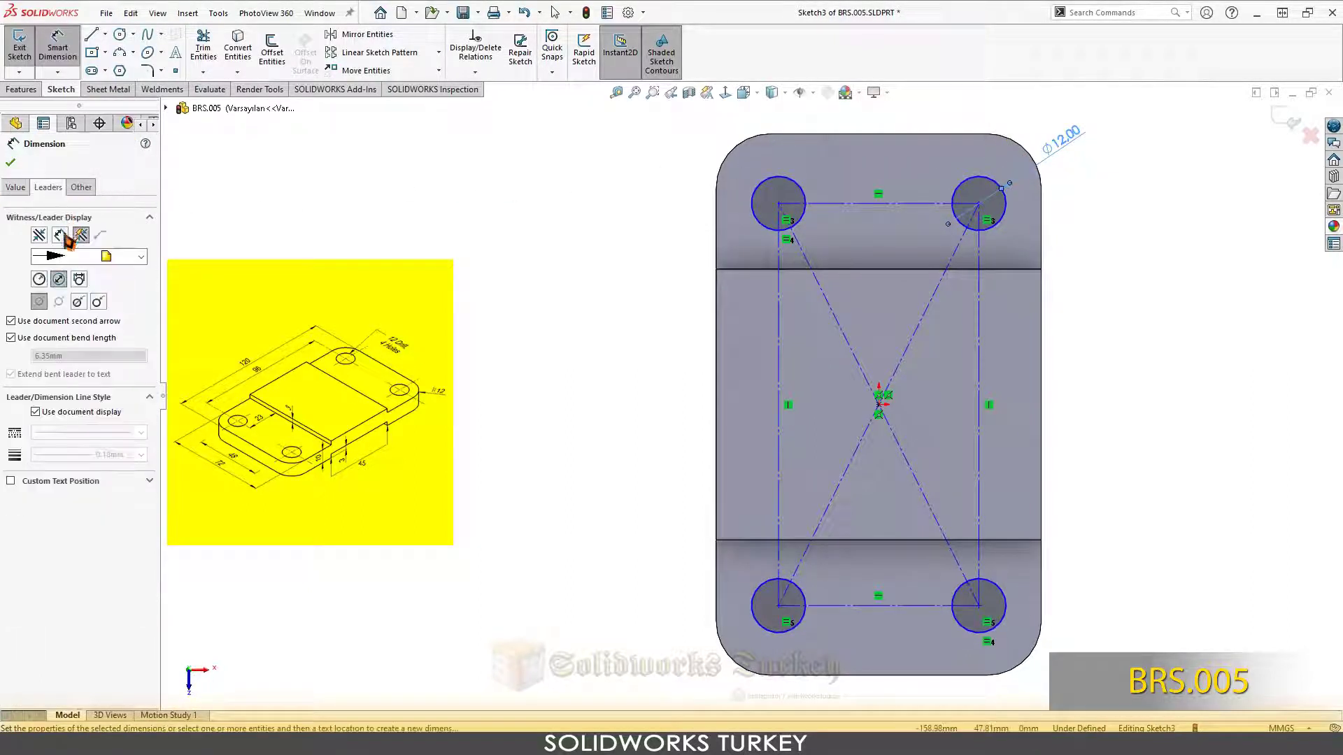
click(45, 282)
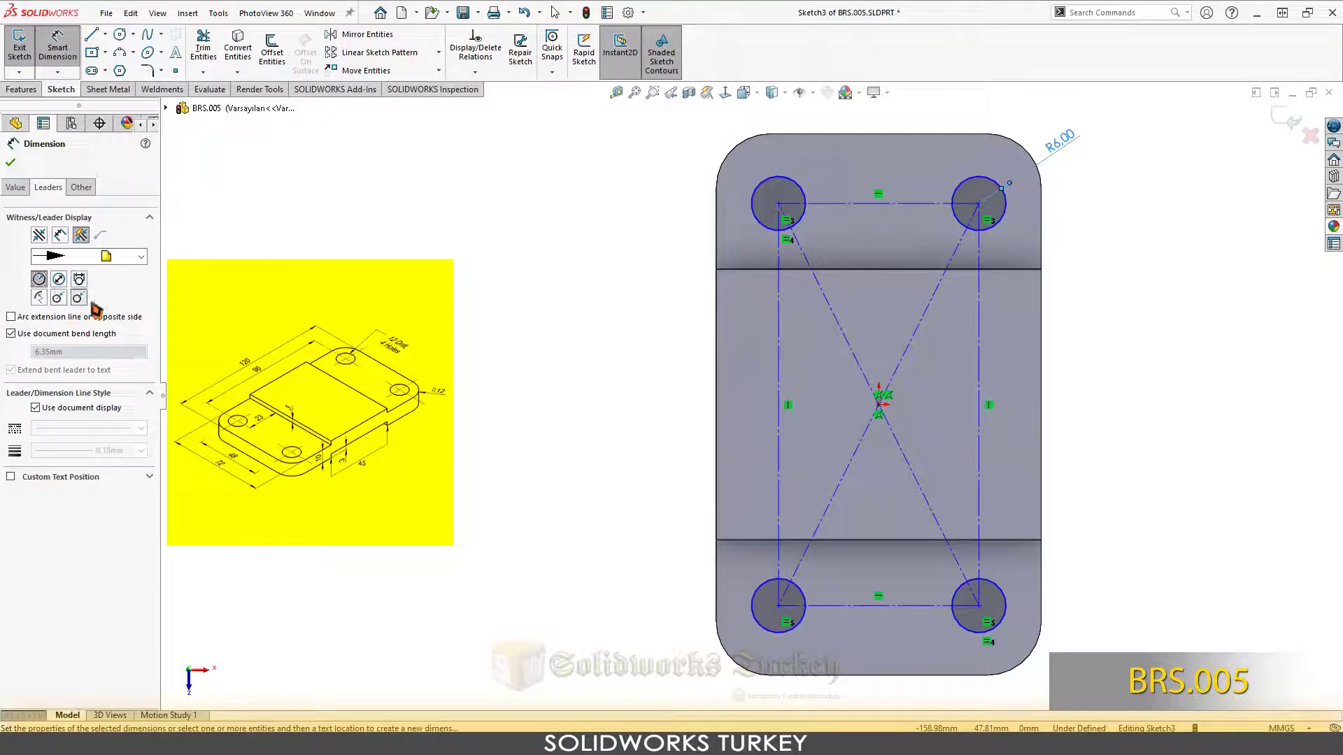
drag(1050, 132, 1042, 115)
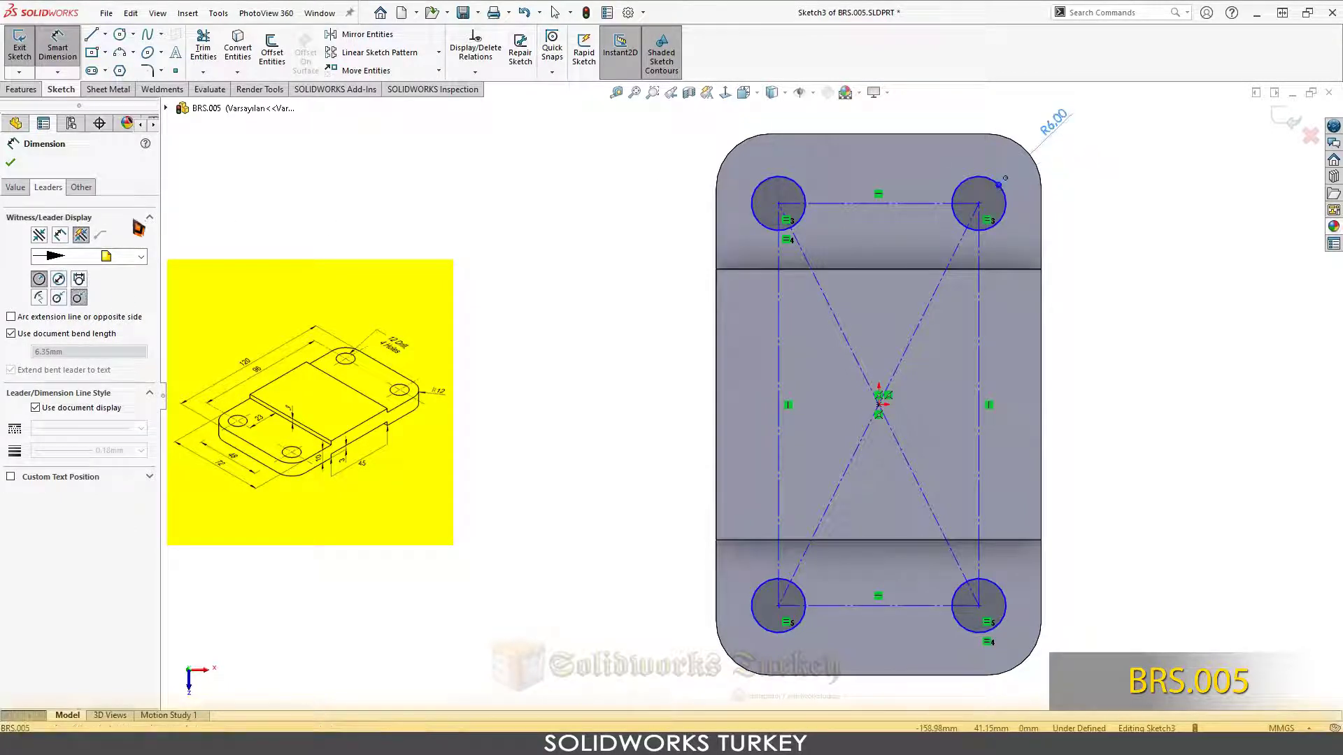
click(60, 279)
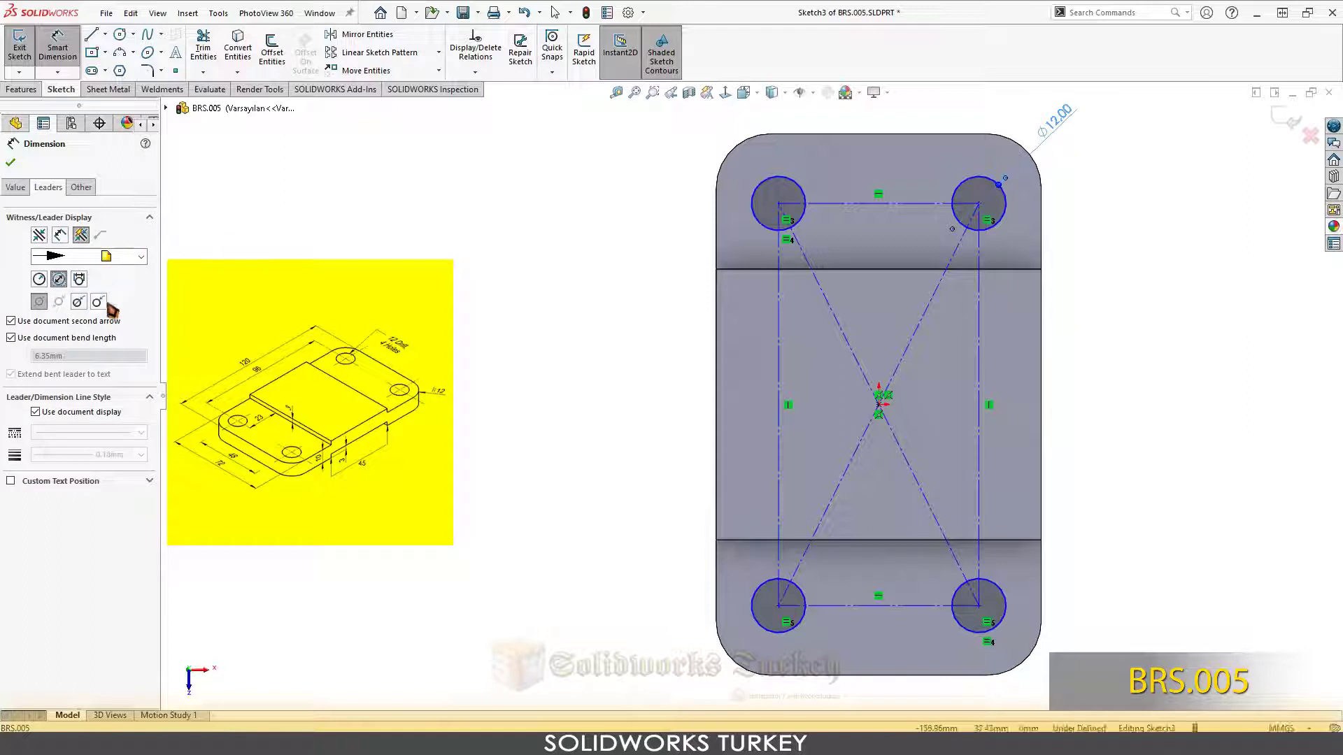
click(428, 247)
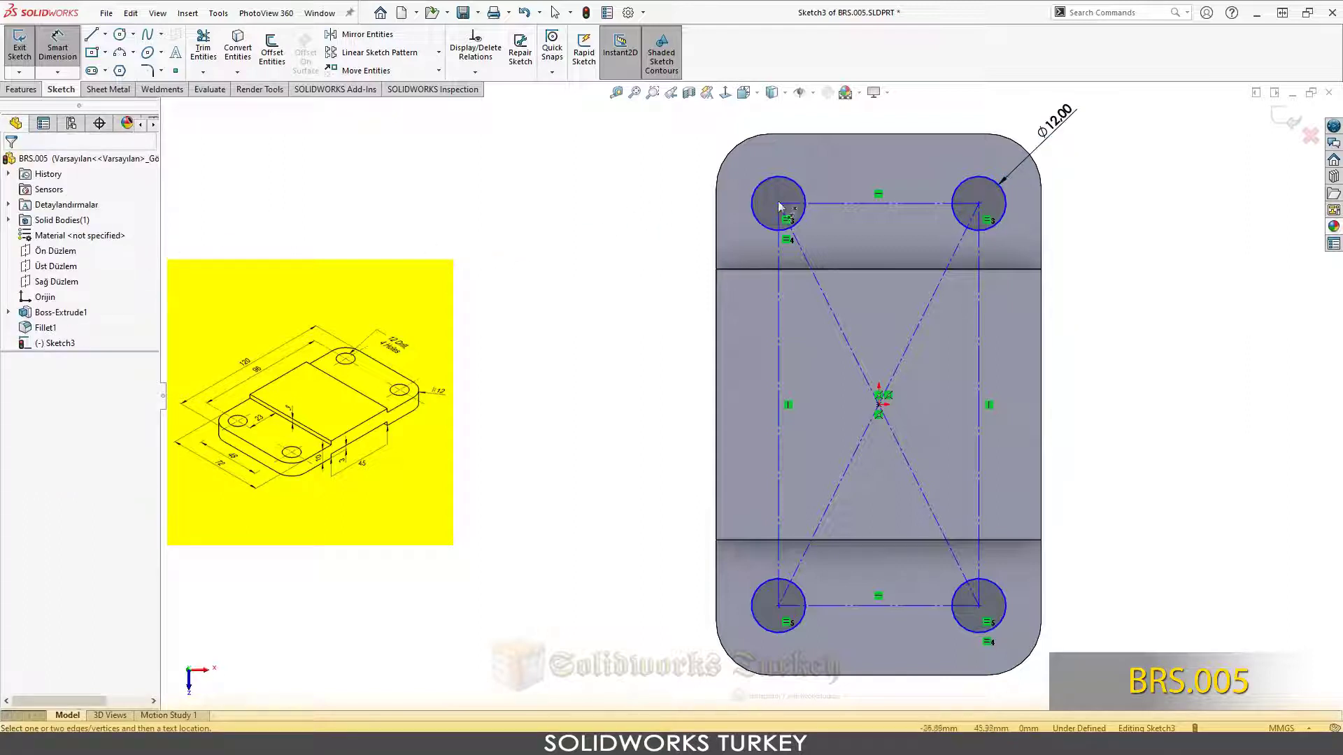
- Dimension the construction rectangle 96 mm vertically and 48 mm horizontally
click(779, 250)
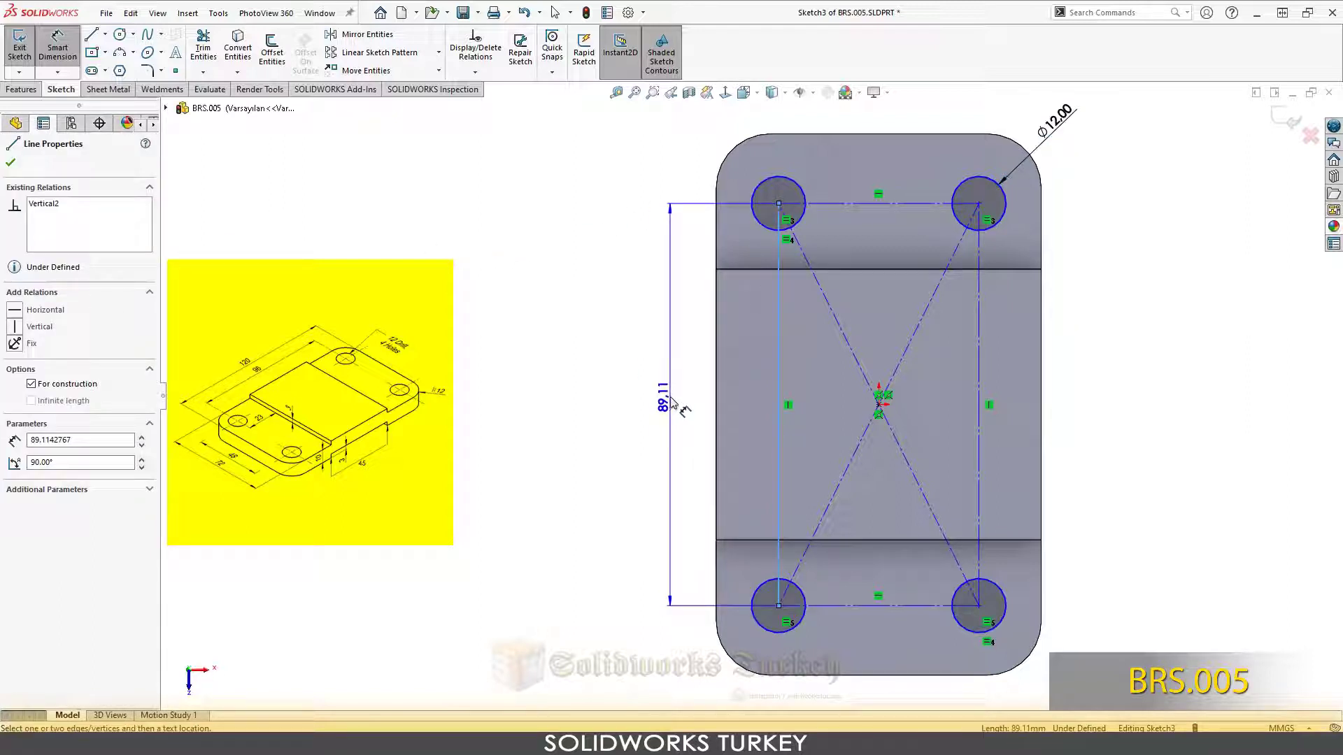
click(673, 402)
text(96)
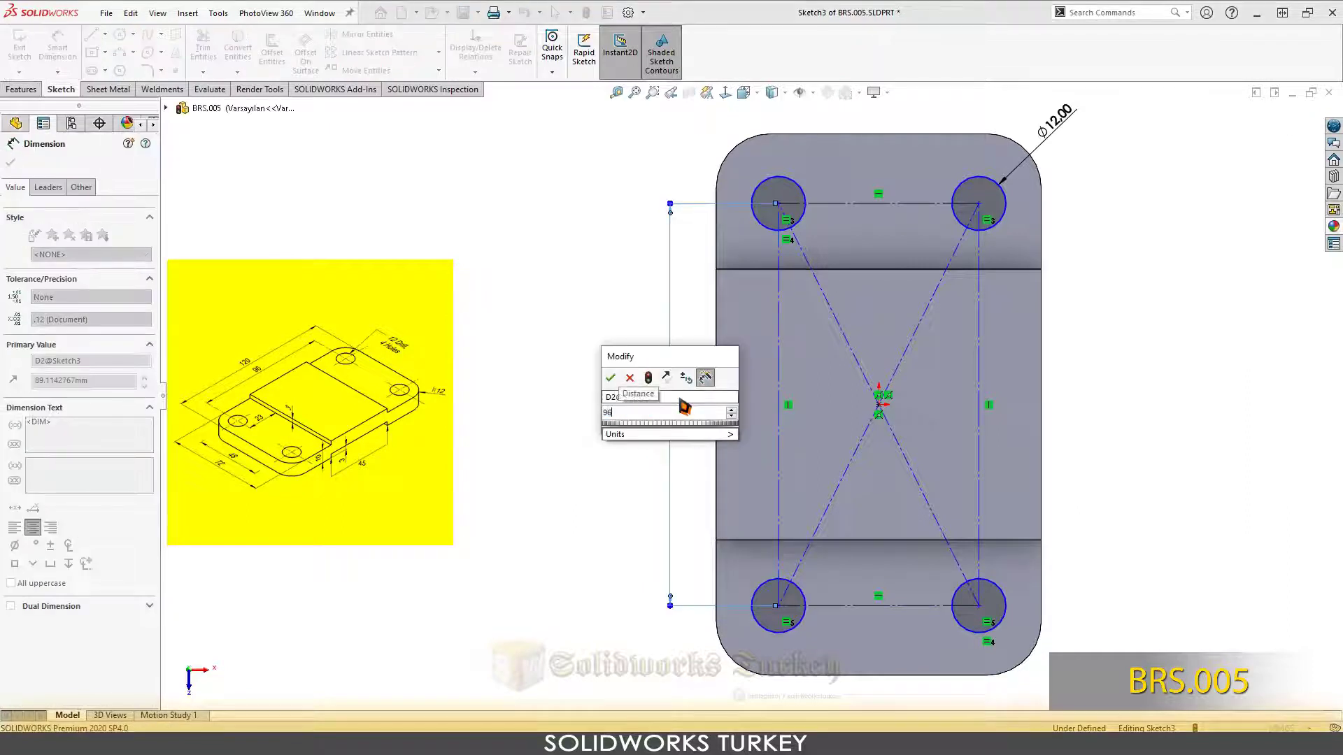
key(Return)
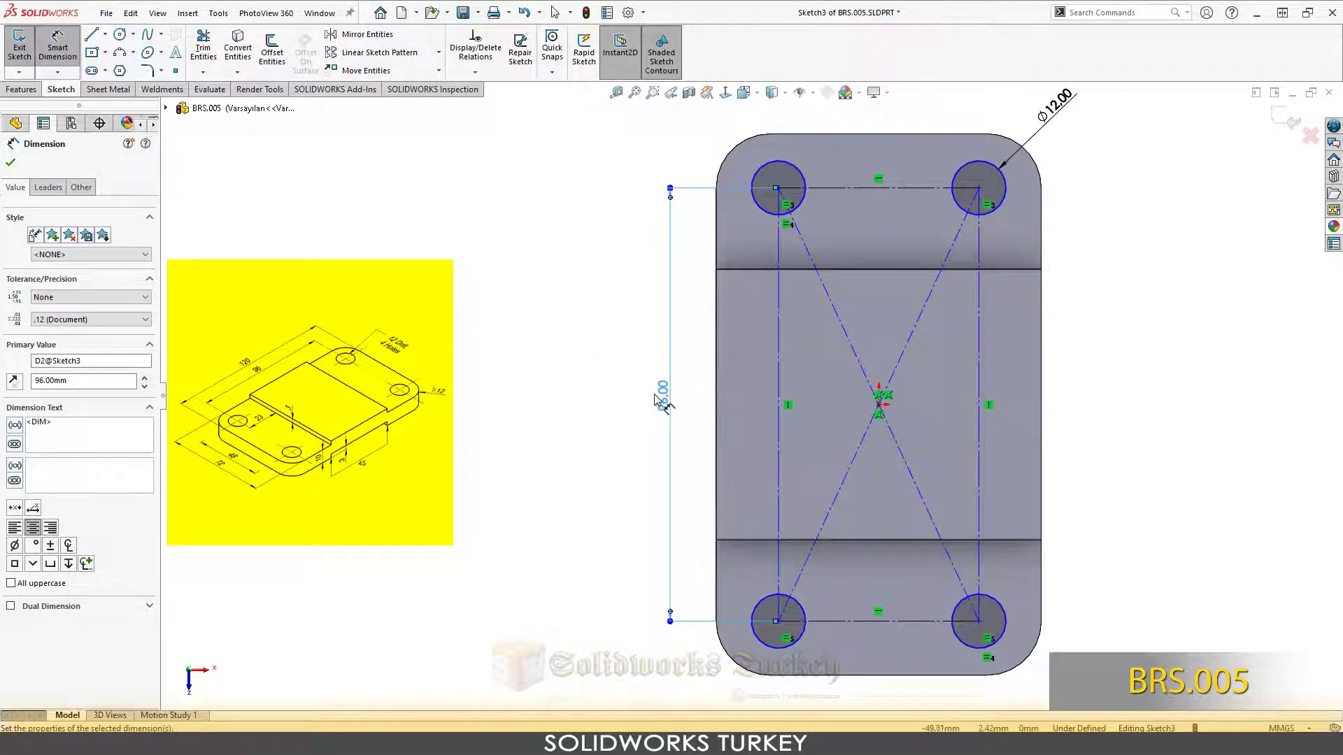
key(Escape)
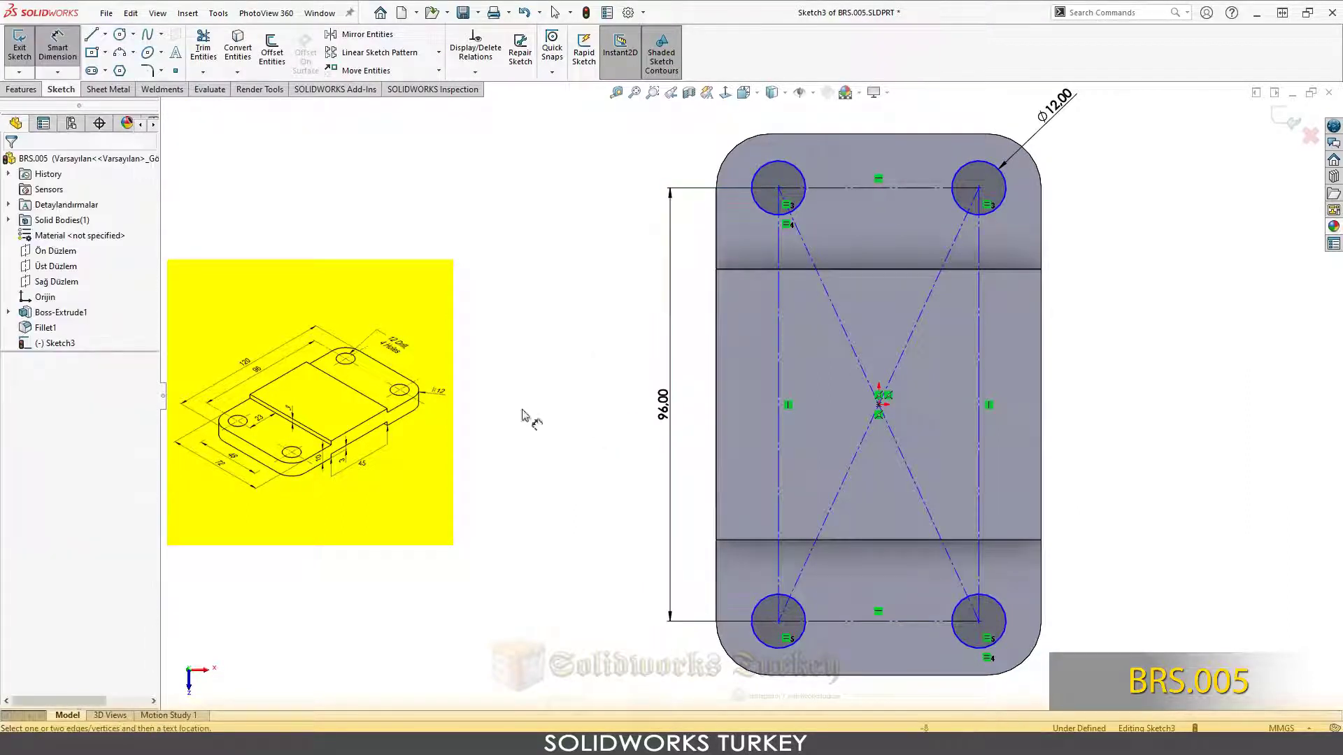
click(868, 187)
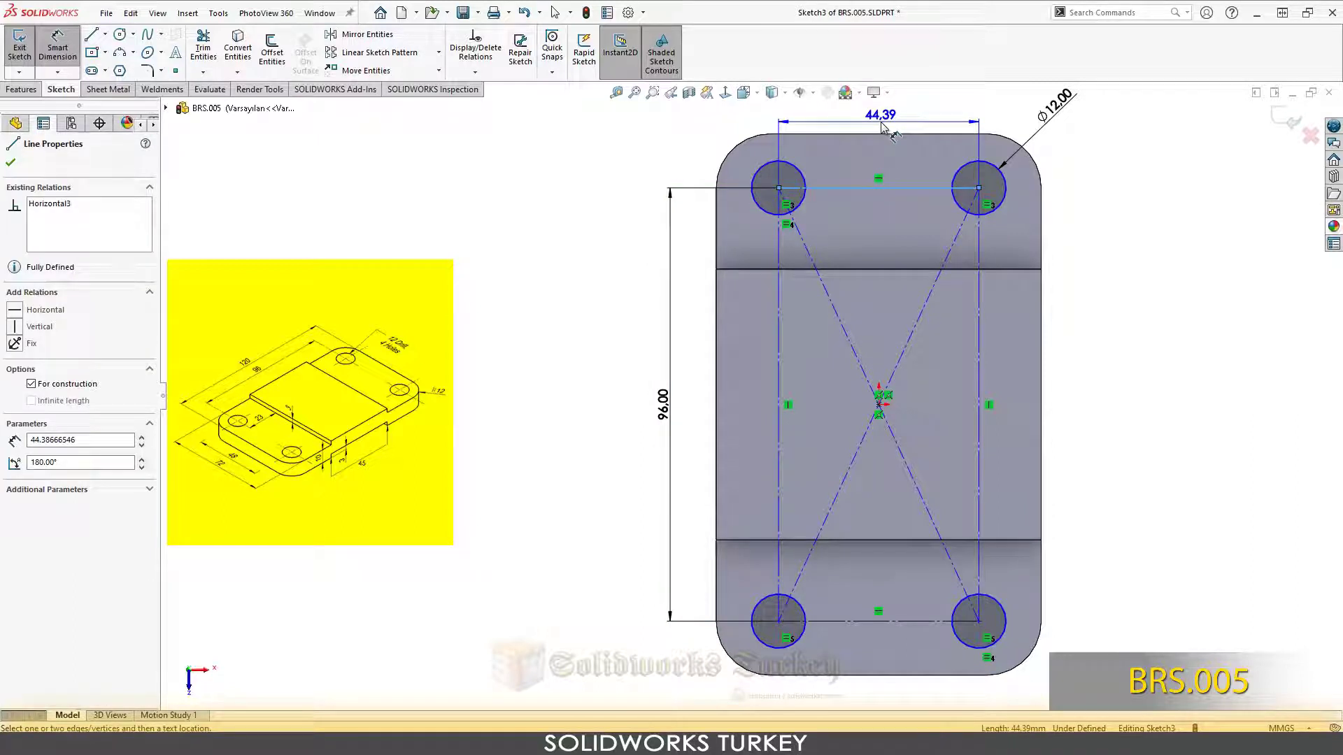
click(883, 126)
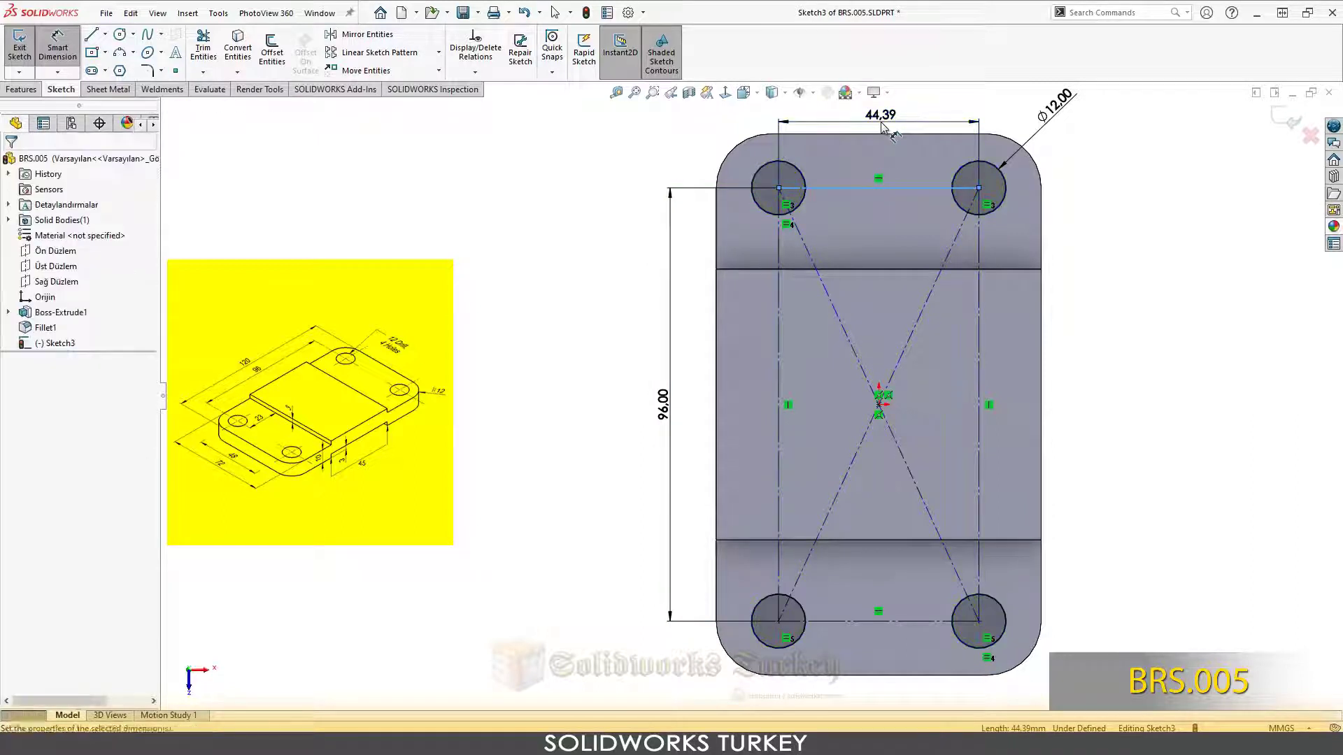
text(48)
key(Return)
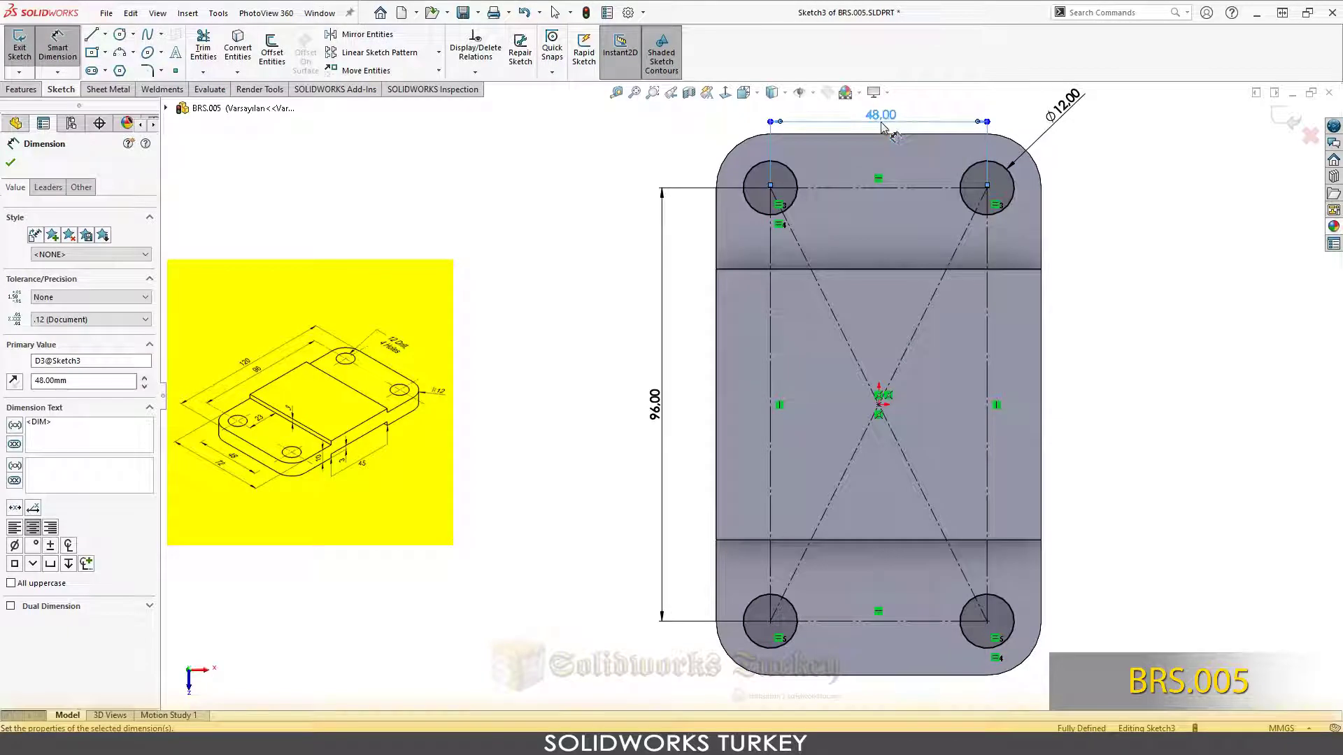
key(Escape)
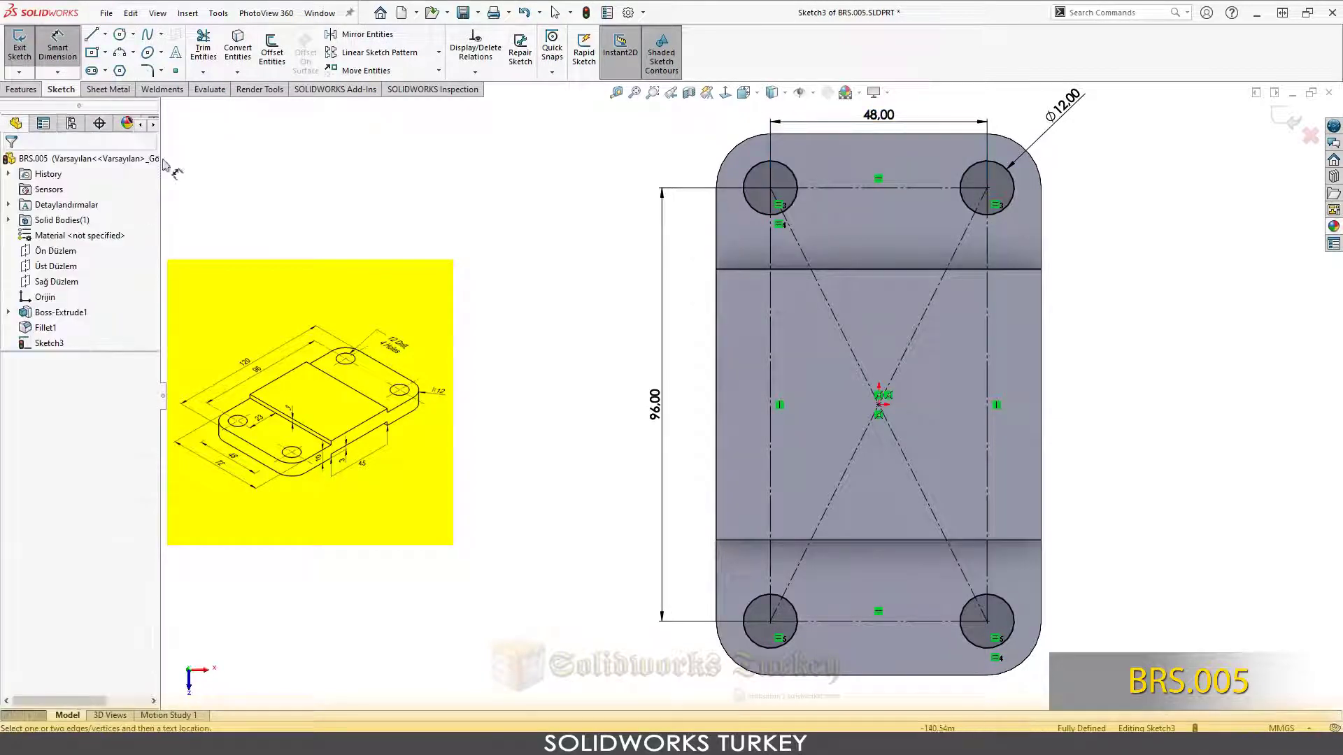
- Cut-extrude the four Ø12 circles Through All as holes in the plate
click(28, 90)
click(207, 56)
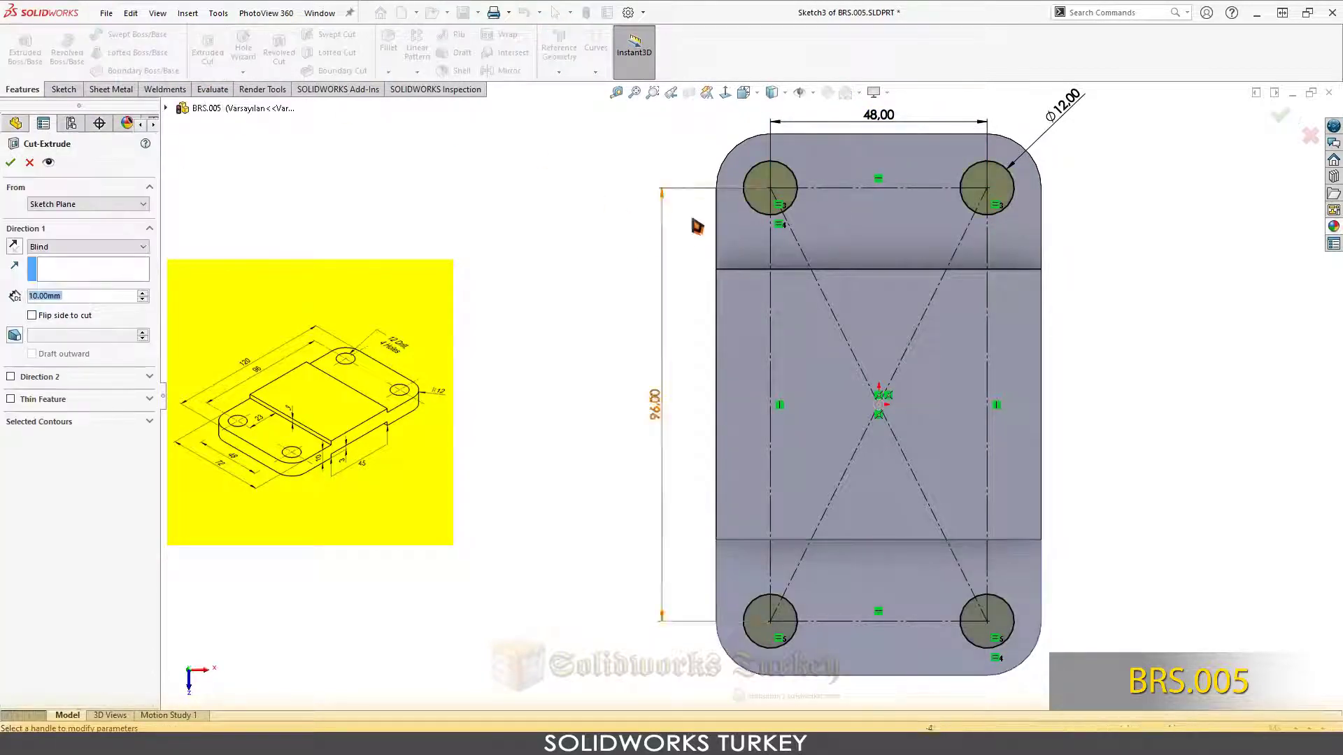
click(743, 92)
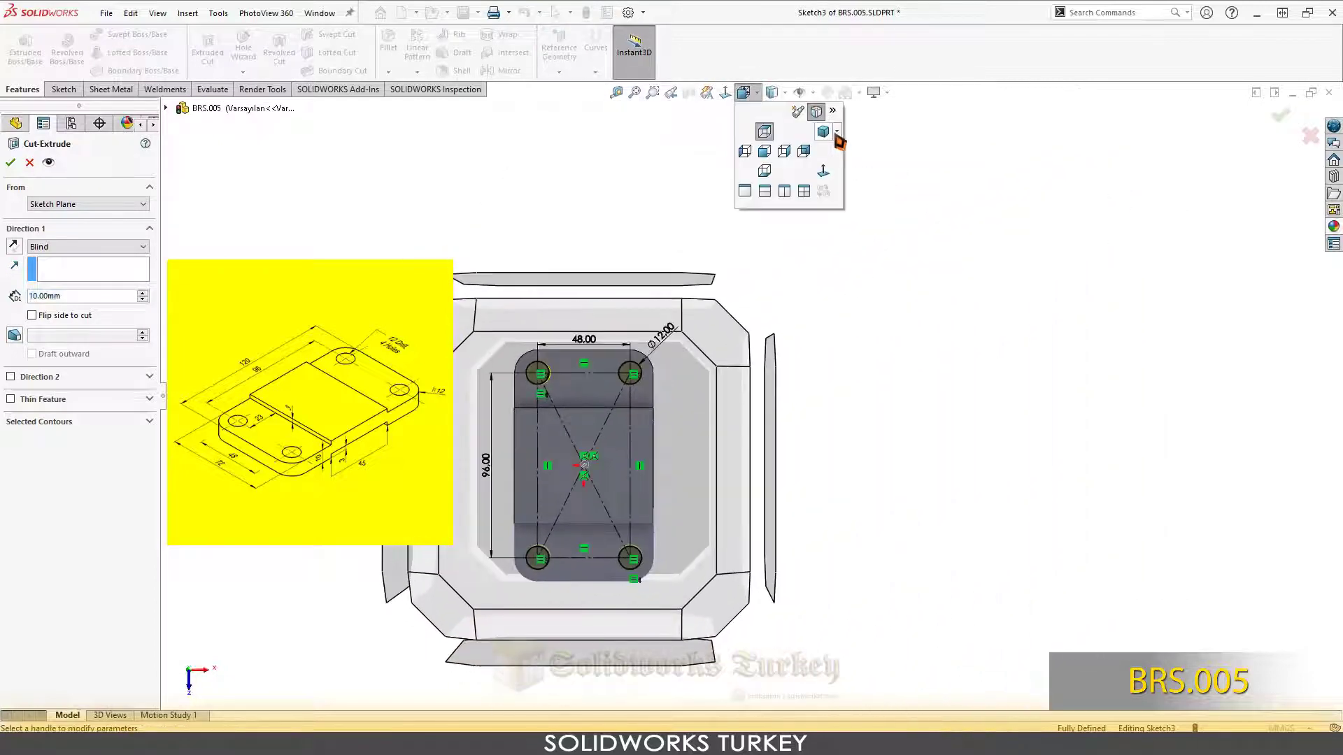
click(822, 166)
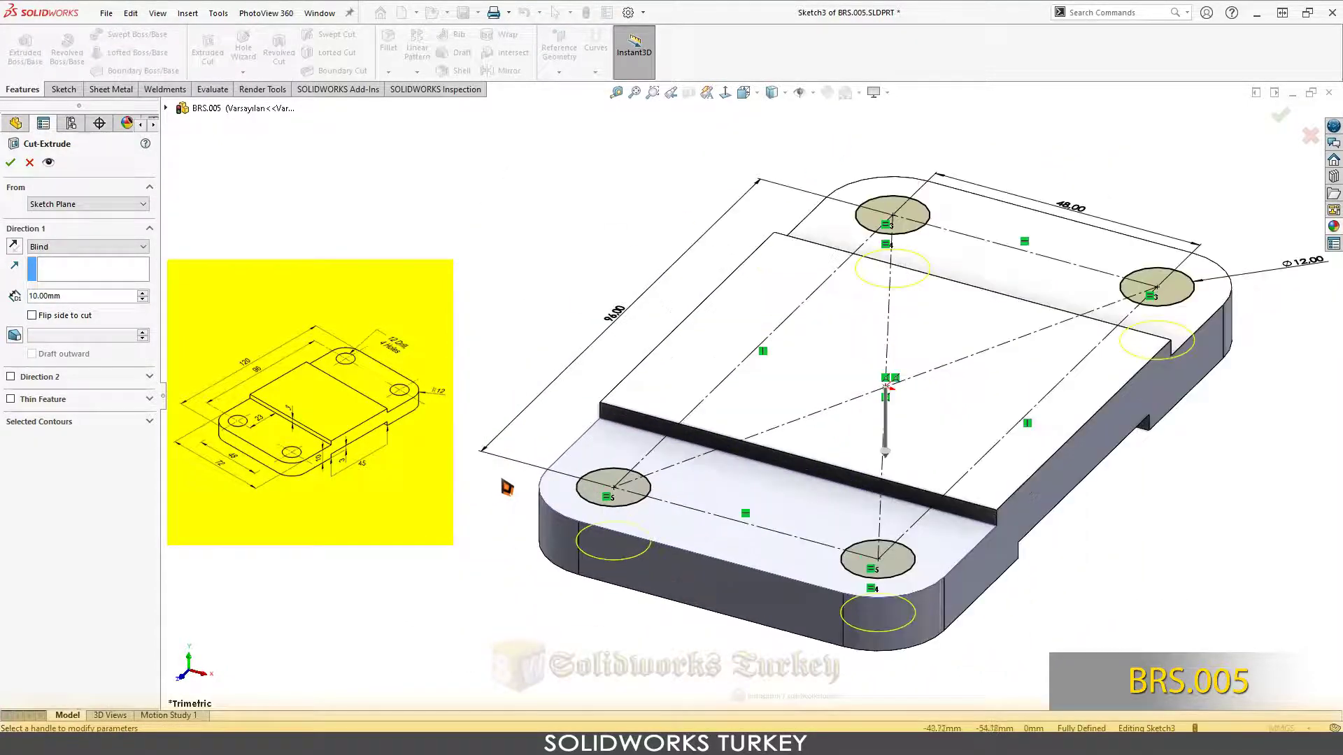
click(83, 249)
click(98, 270)
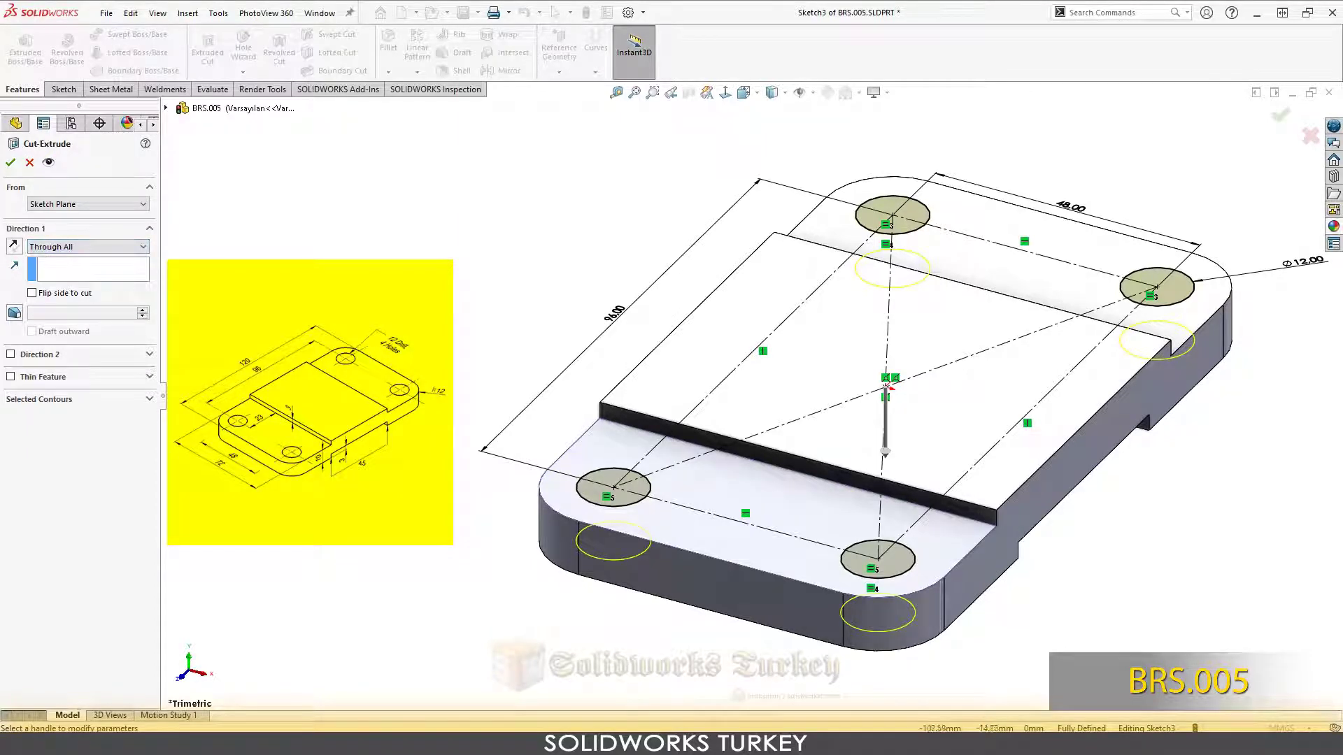
click(11, 162)
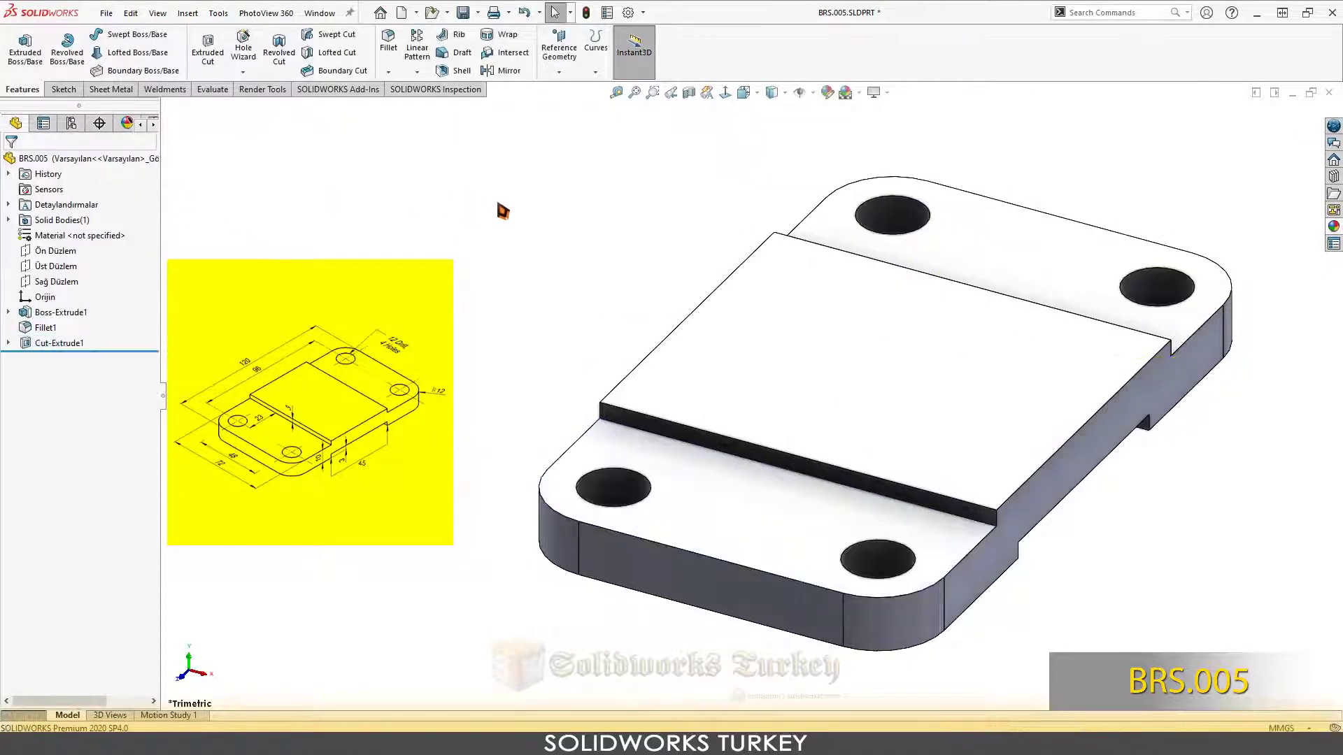
- View the plate's lower top face Normal To for comparison with the drawing
click(755, 94)
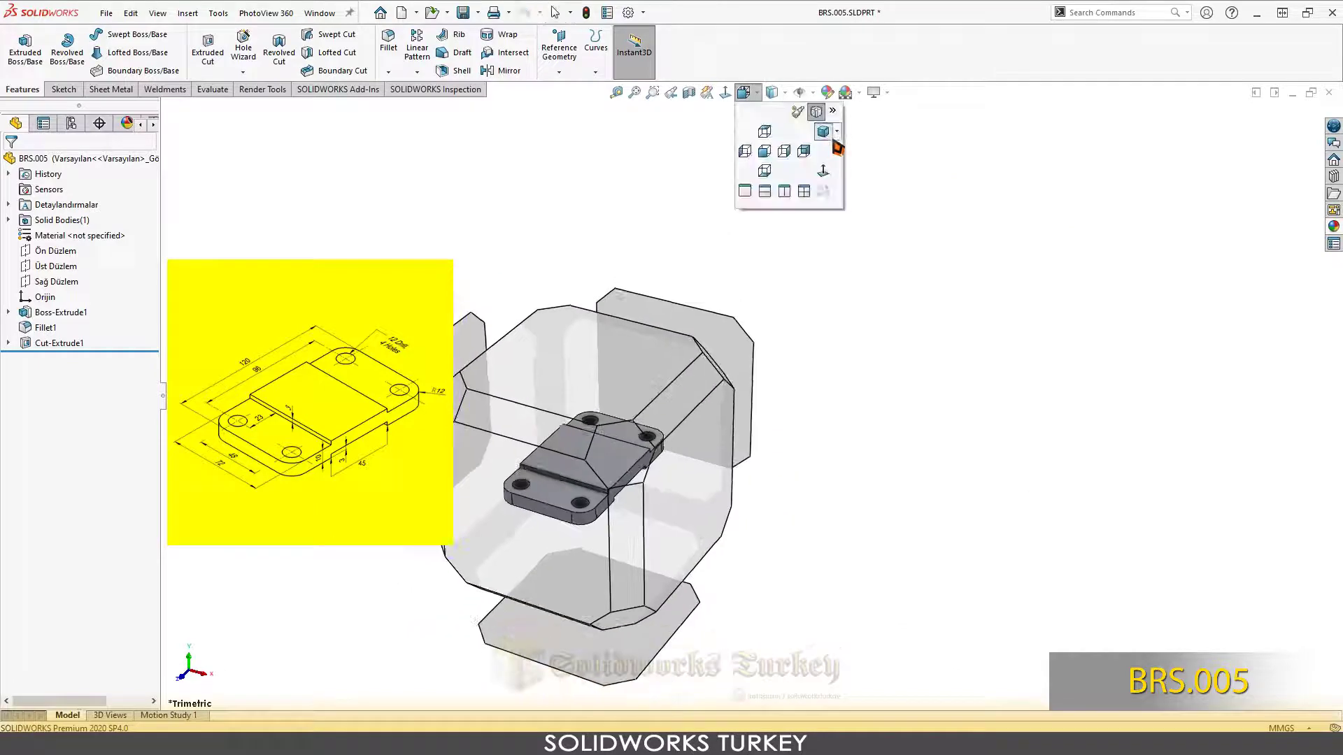
click(832, 143)
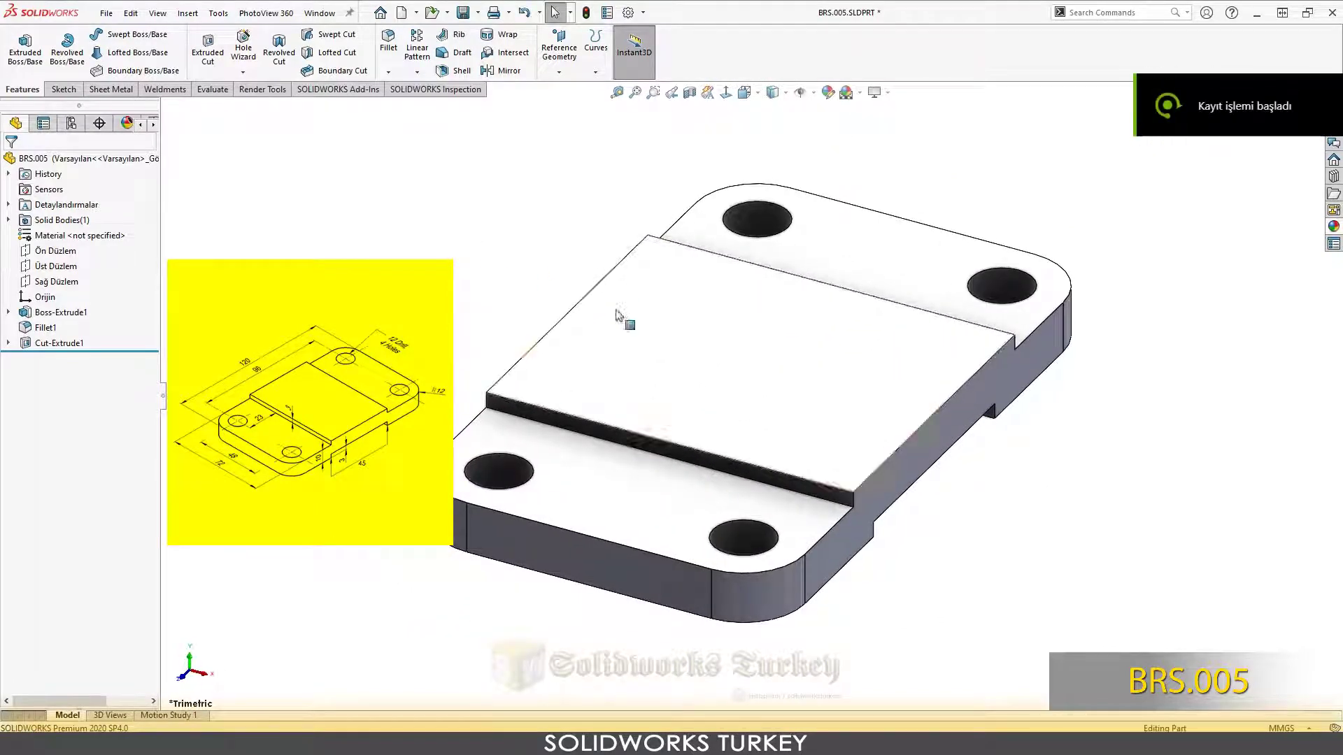
click(601, 456)
click(703, 417)
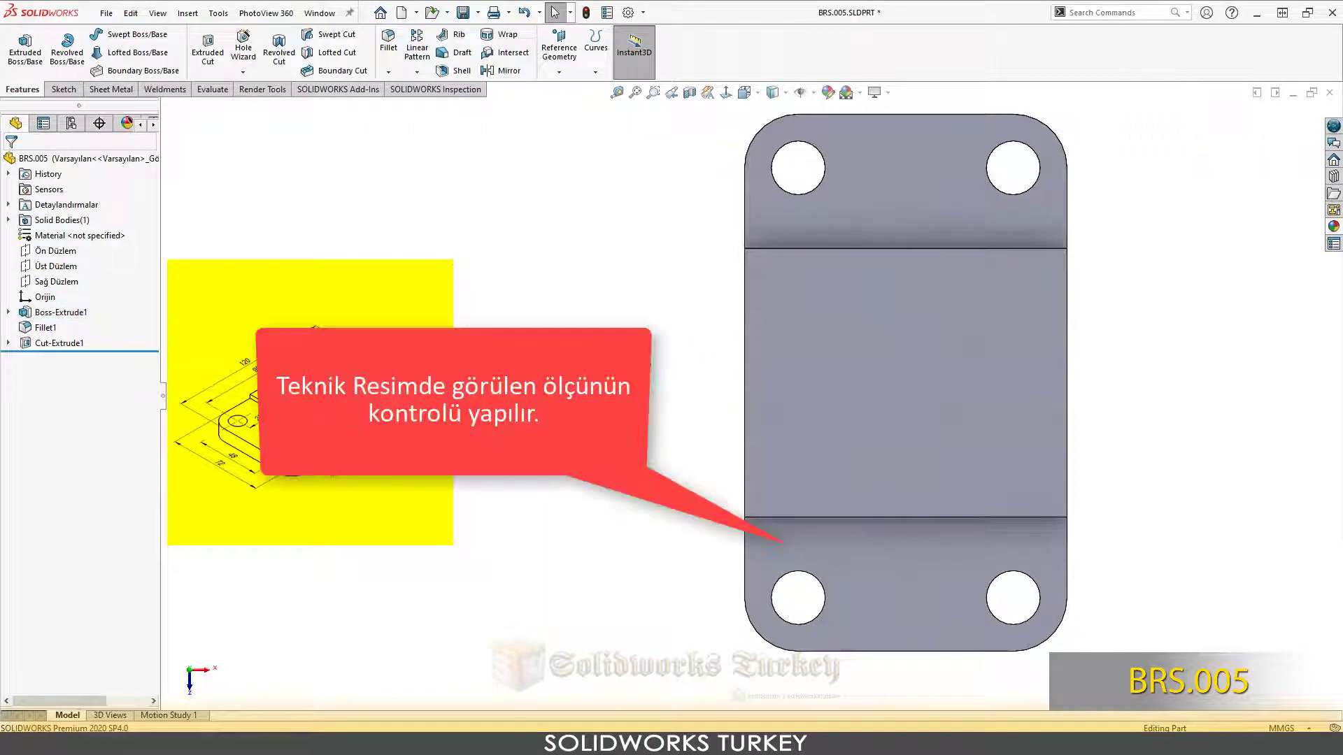
- Sketch a line on the lower face from the lower-left hole centre to the step edge
click(860, 547)
click(902, 504)
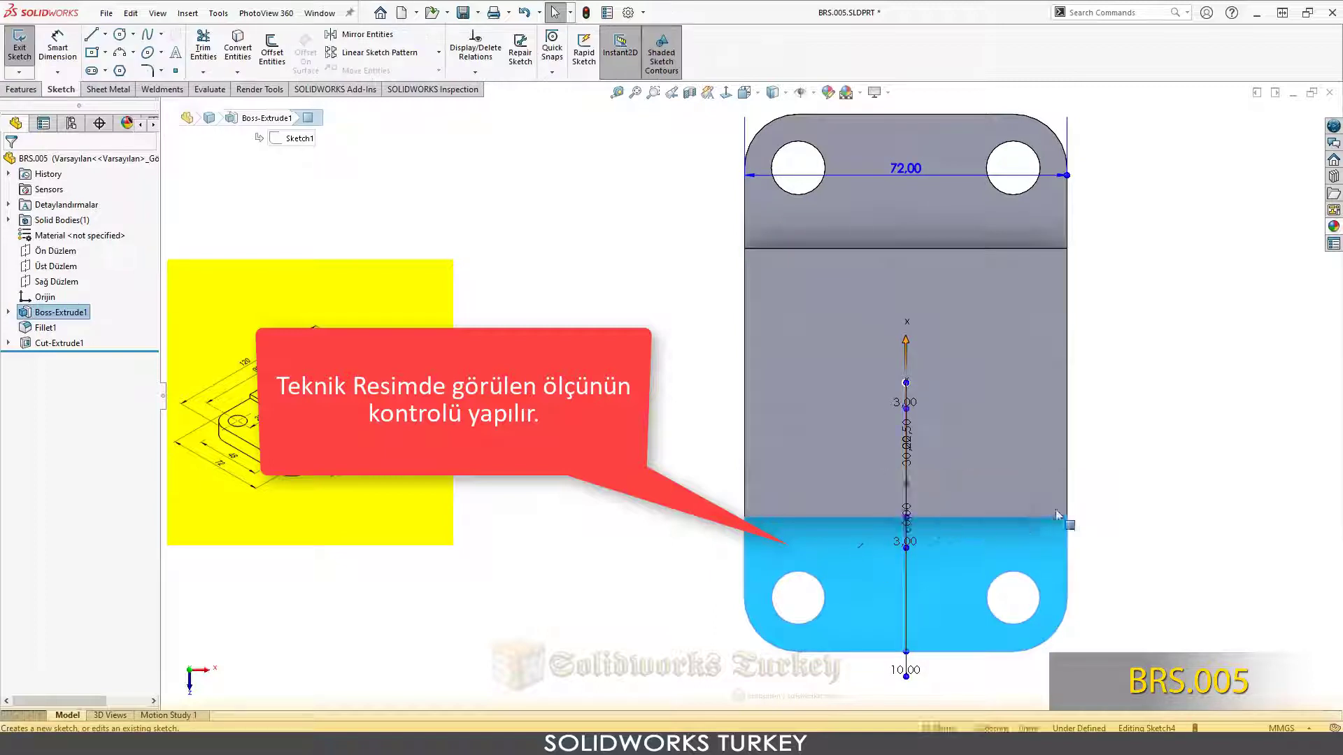
key(l)
click(798, 598)
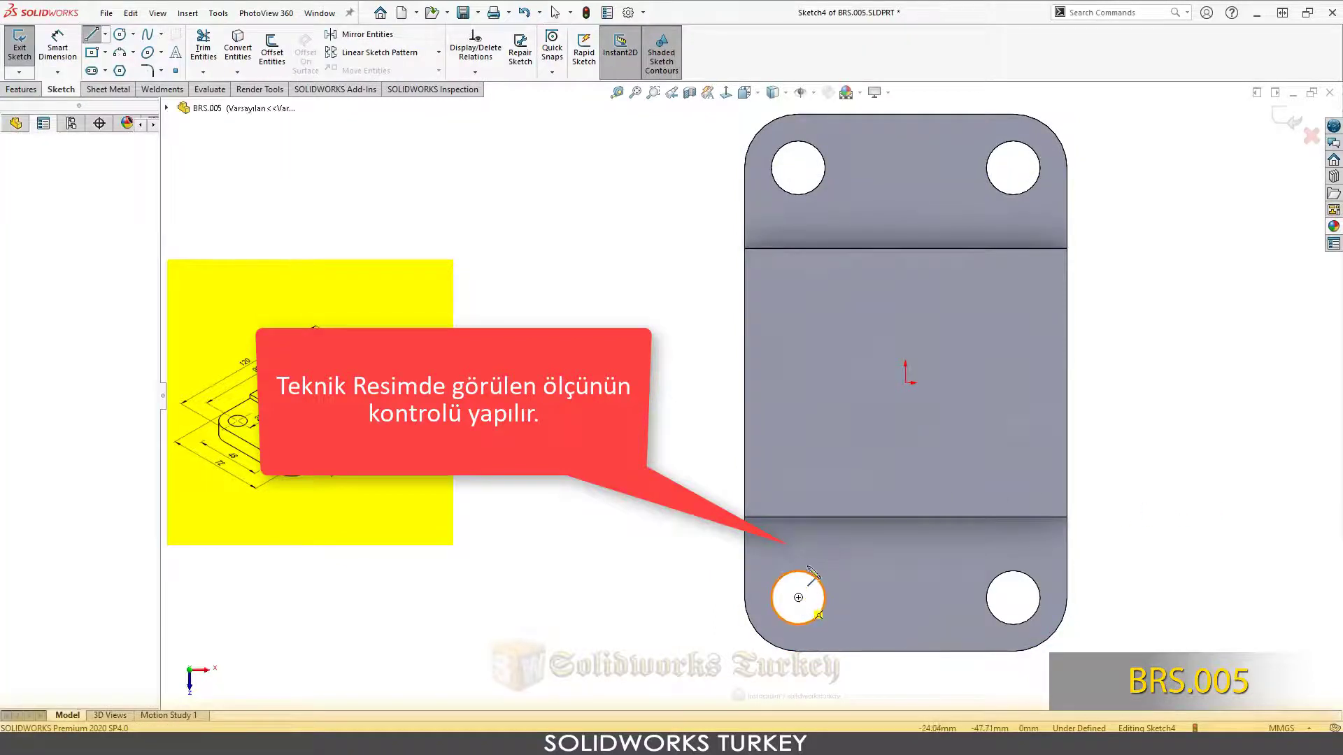
click(798, 517)
right_click(803, 521)
- Dimension the check line to read 18 mm, then exit to an isometric view
click(814, 530)
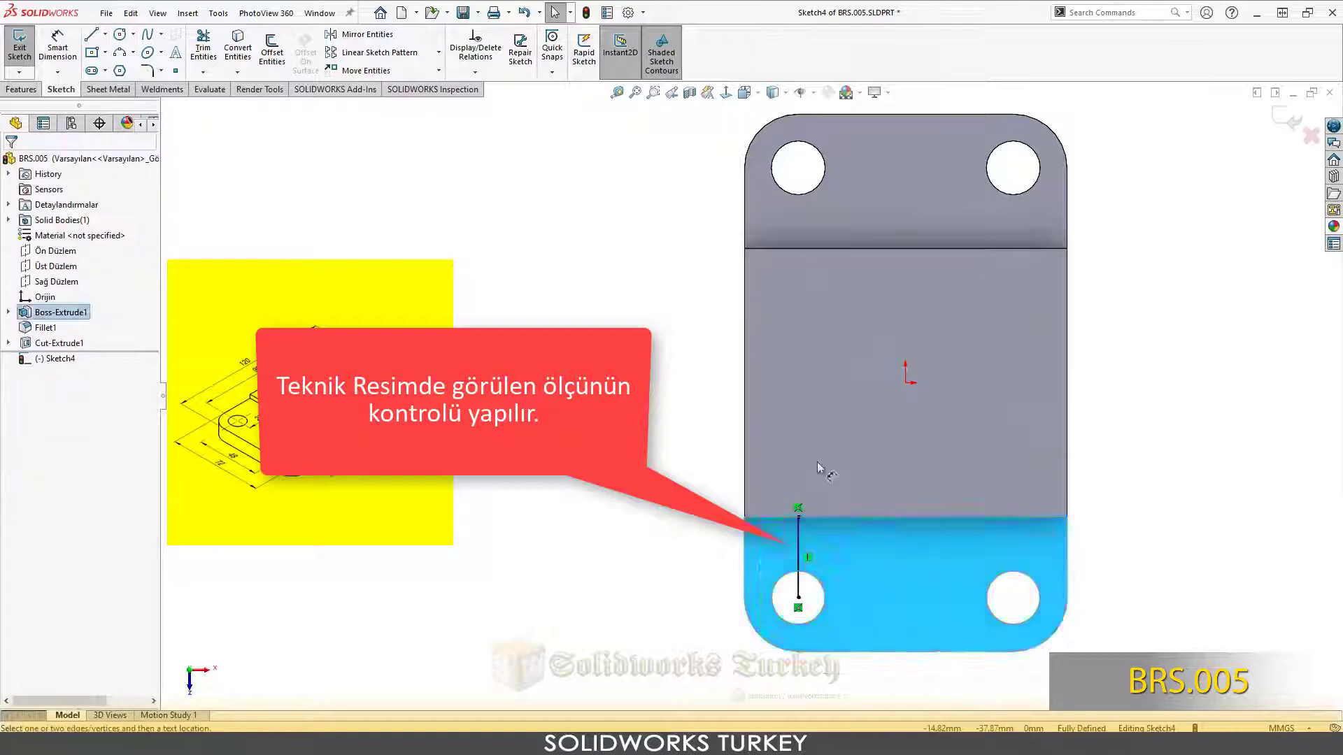
click(801, 547)
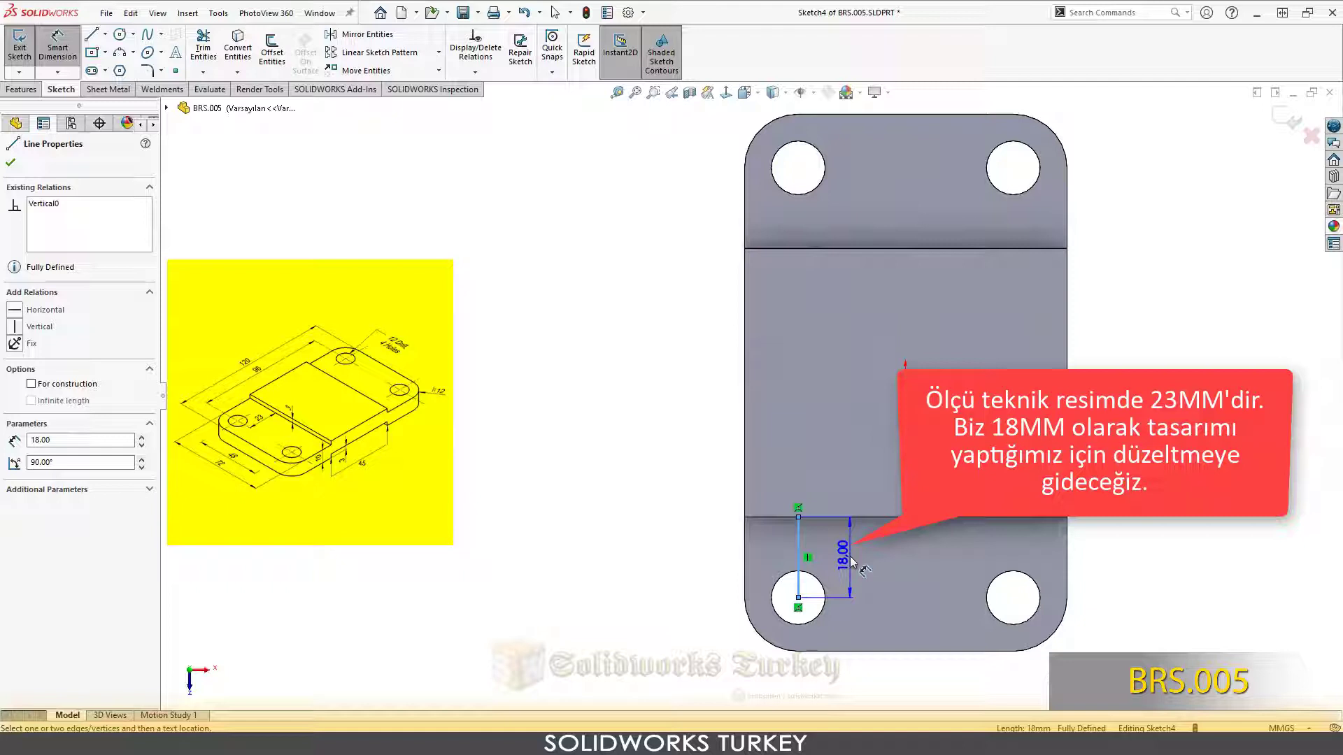
key(Escape)
key(Escape)
click(801, 545)
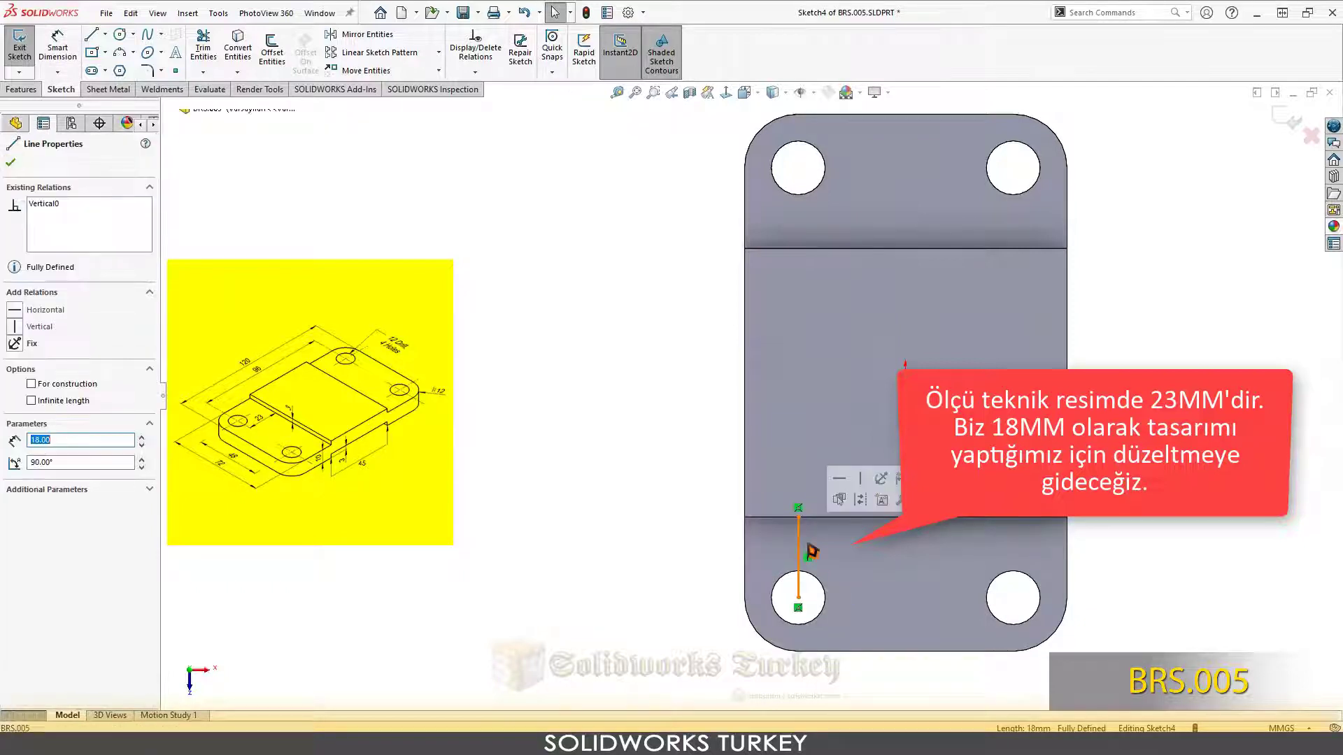
key(Escape)
click(1289, 119)
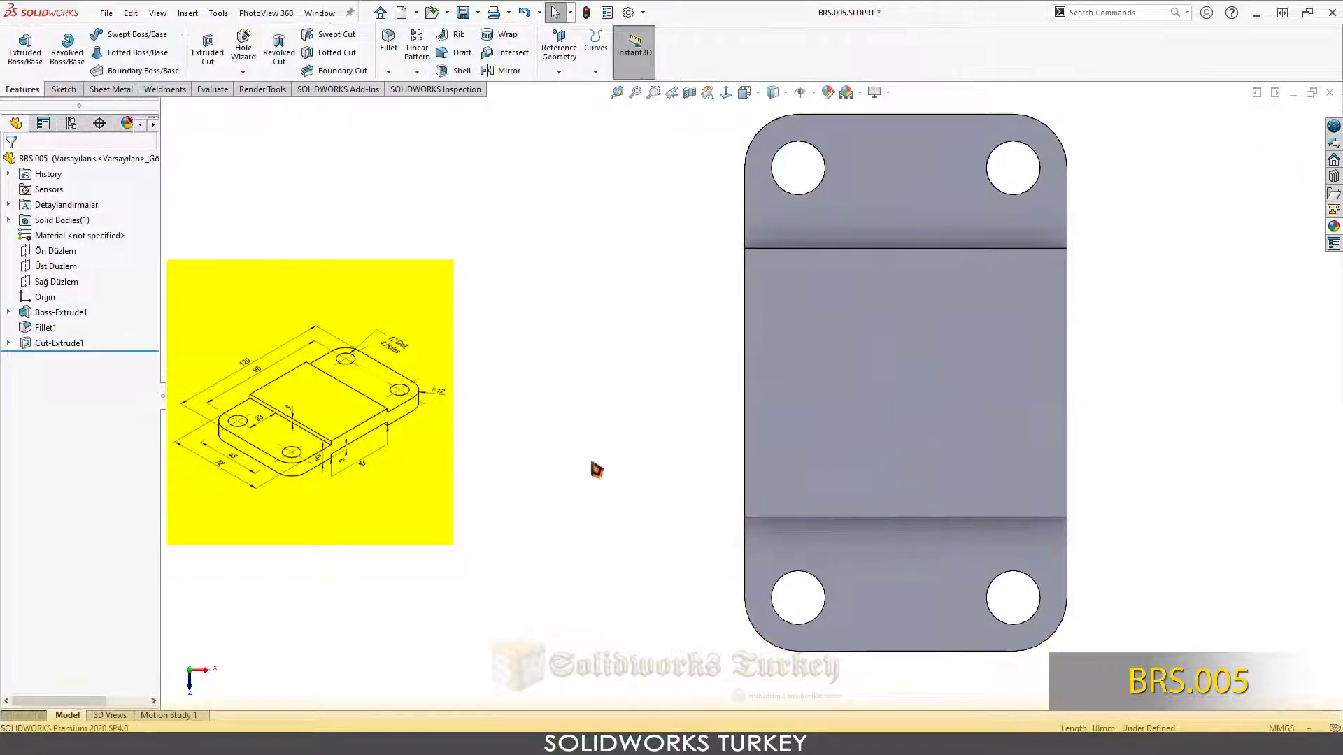
key(ctrl+7)
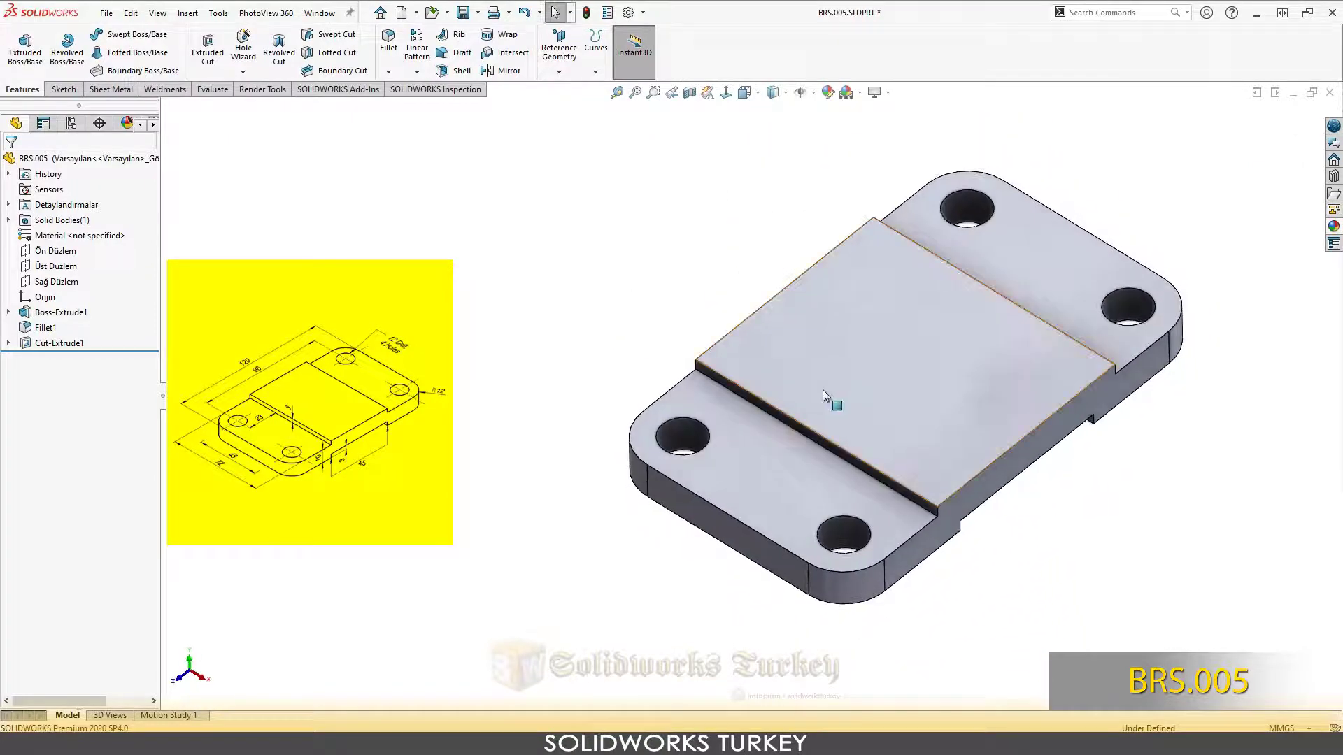
- Change Boss-Extrude1's 30.00 sketch dimension to 25 mm and rebuild
click(818, 392)
middle_drag(765, 437, 700, 448)
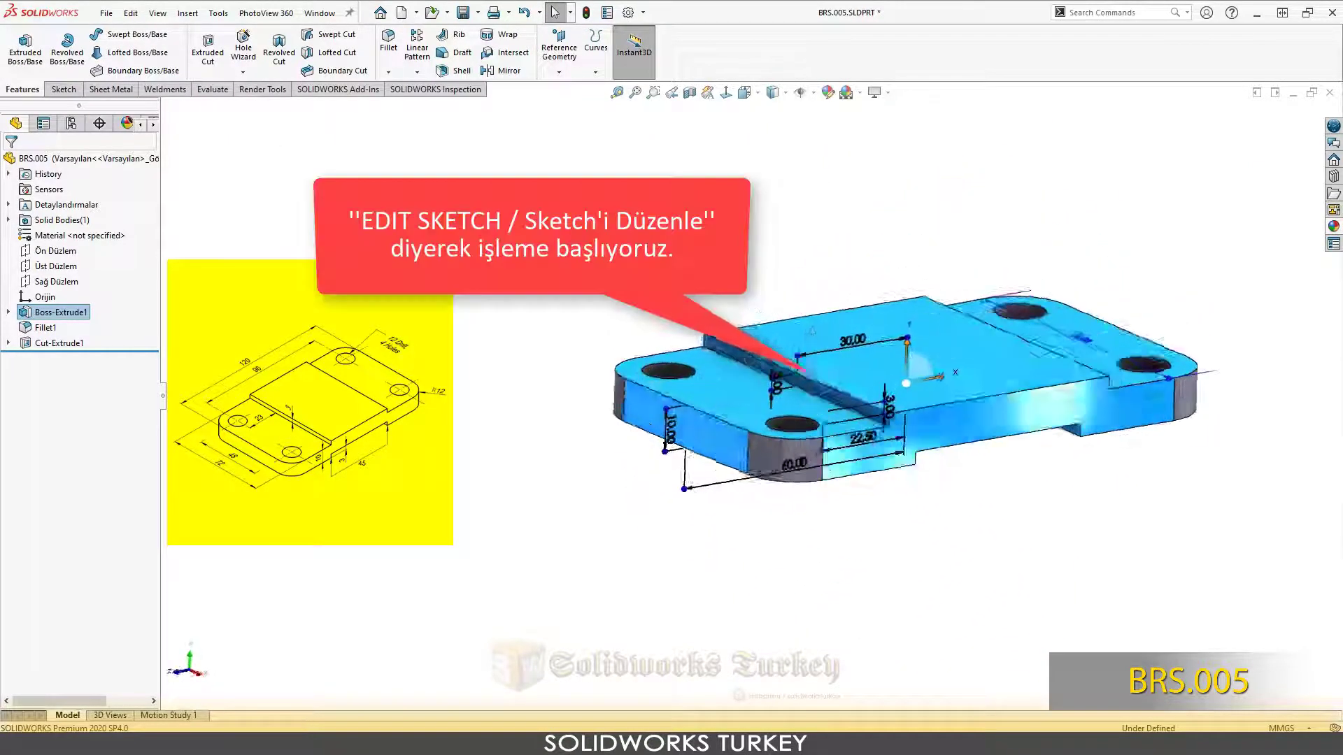
click(54, 313)
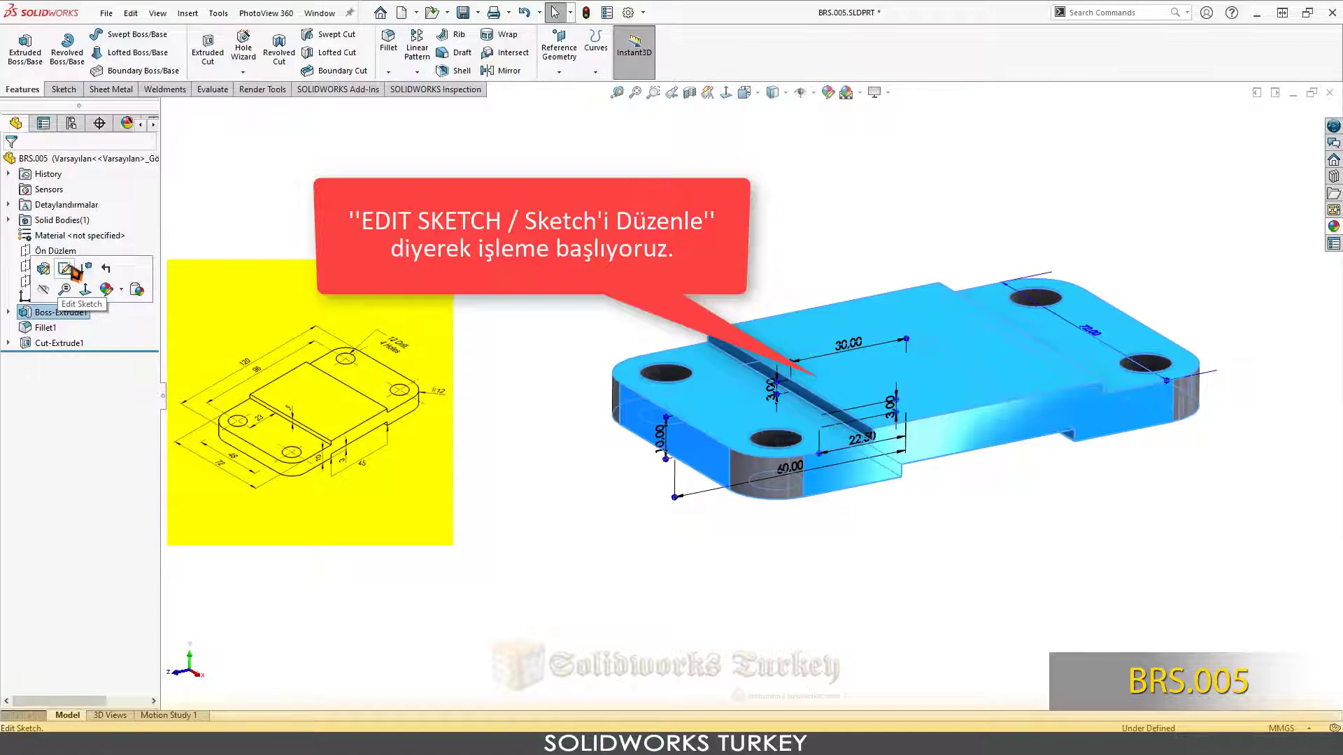
click(67, 269)
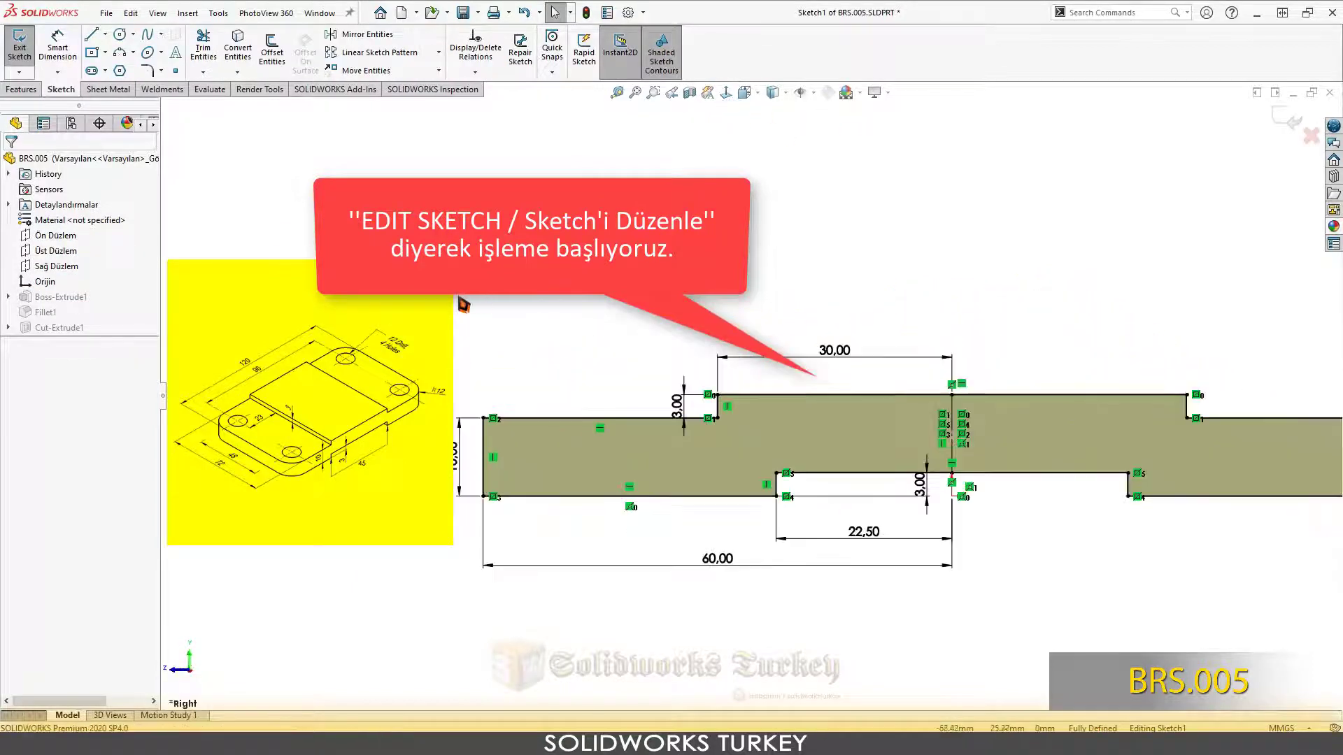
double_click(840, 352)
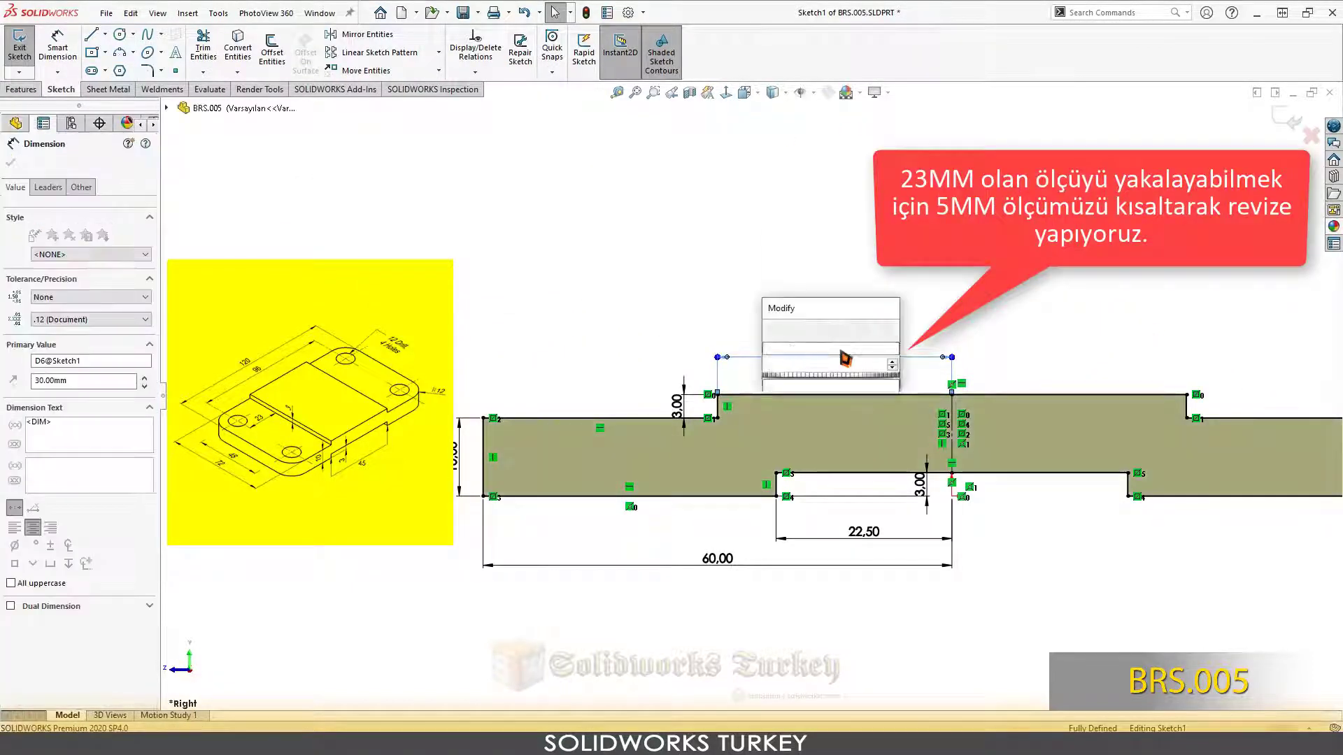
text(25)
key(Return)
click(815, 291)
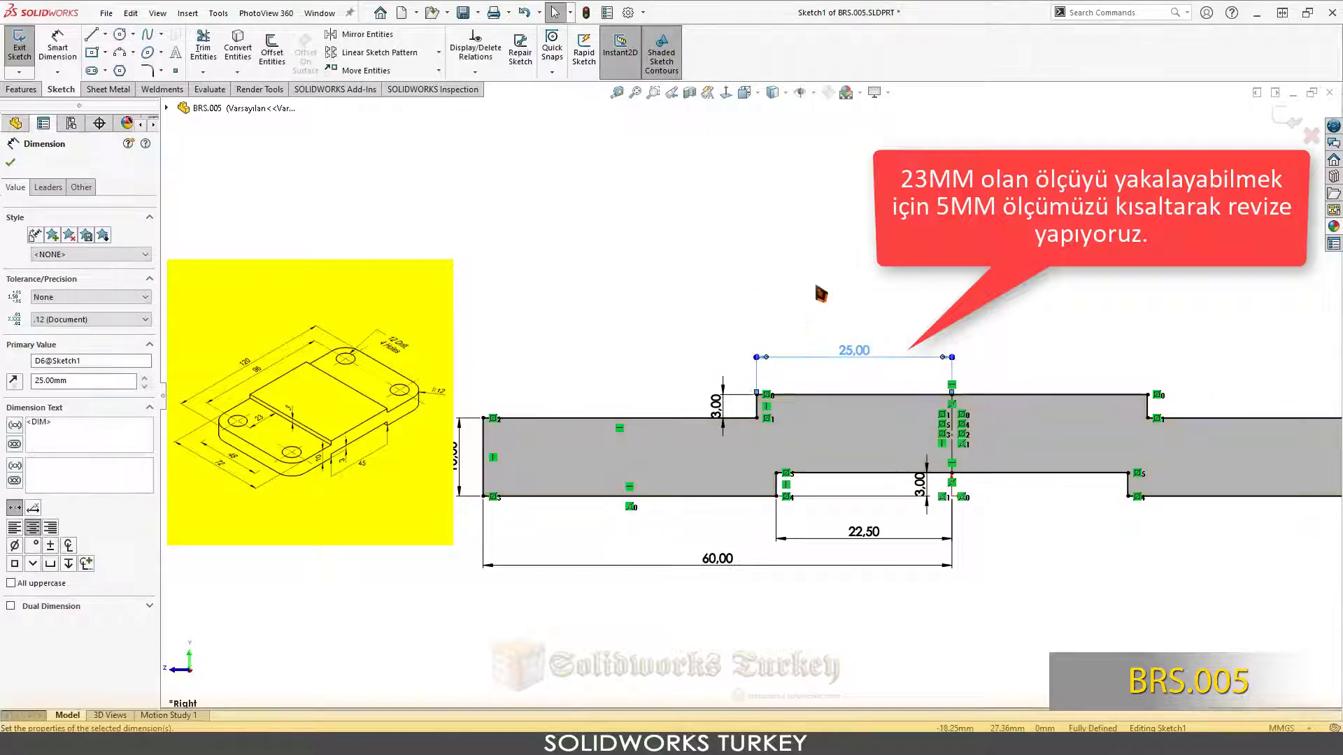
click(1290, 121)
- Measure the hole-to-step centre distance to confirm it is now 23 mm
mouse_move(803, 318)
middle_down()
mouse_move(847, 442)
mouse_move(738, 449)
middle_up()
click(739, 449)
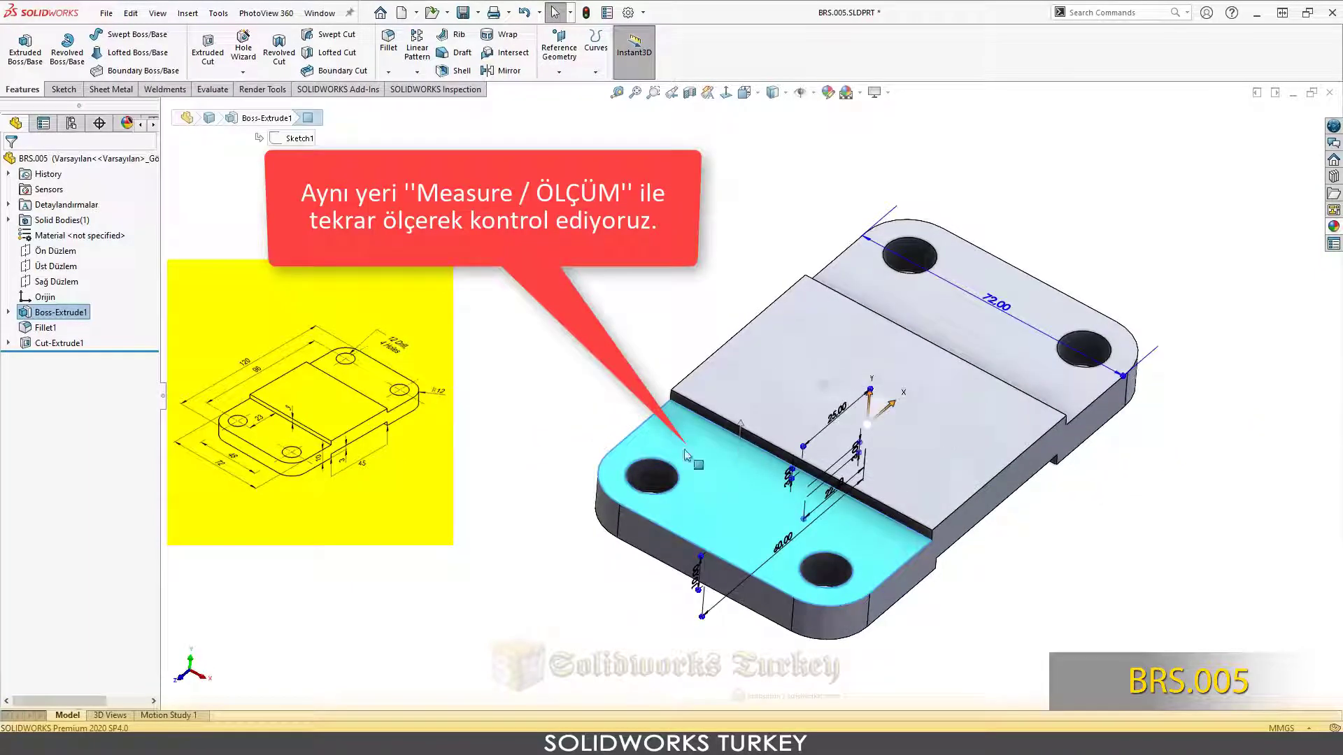
click(654, 476)
scroll(654, 475, down, 3)
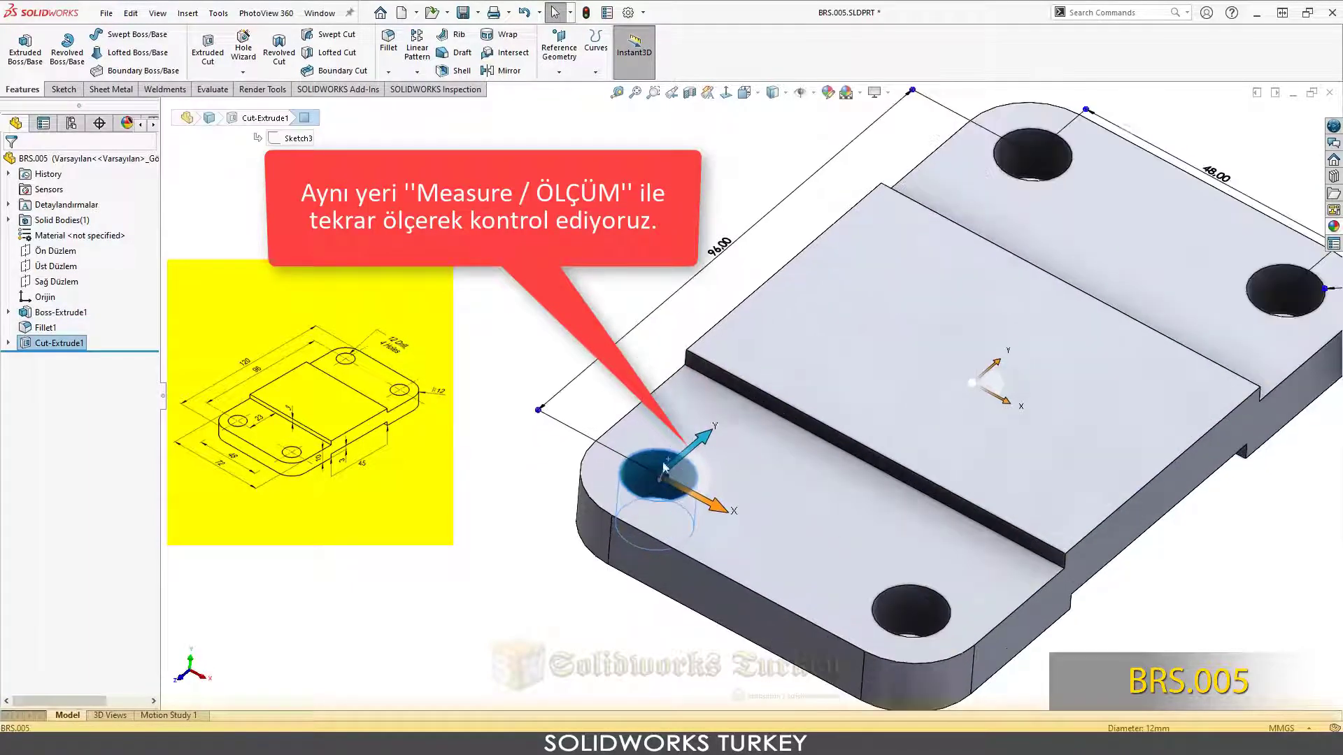
ctrl+click(712, 378)
click(777, 311)
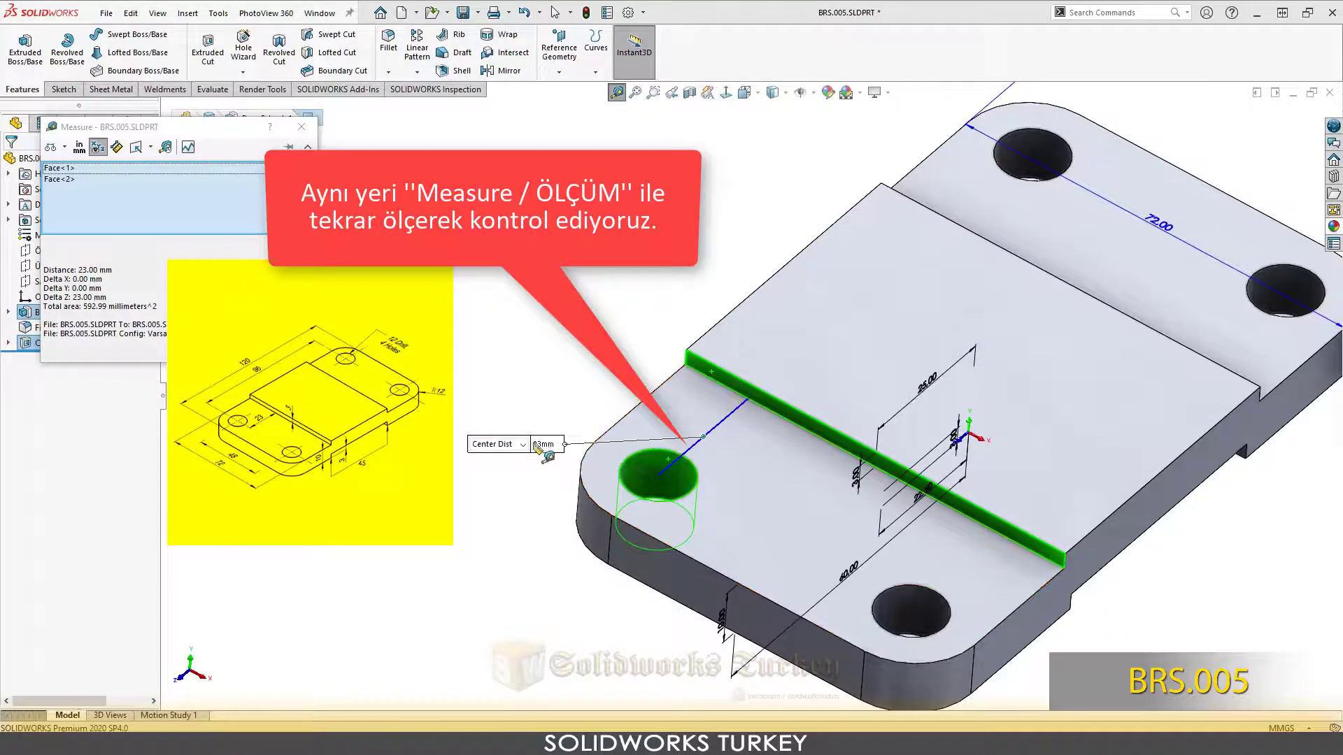
click(521, 445)
click(493, 456)
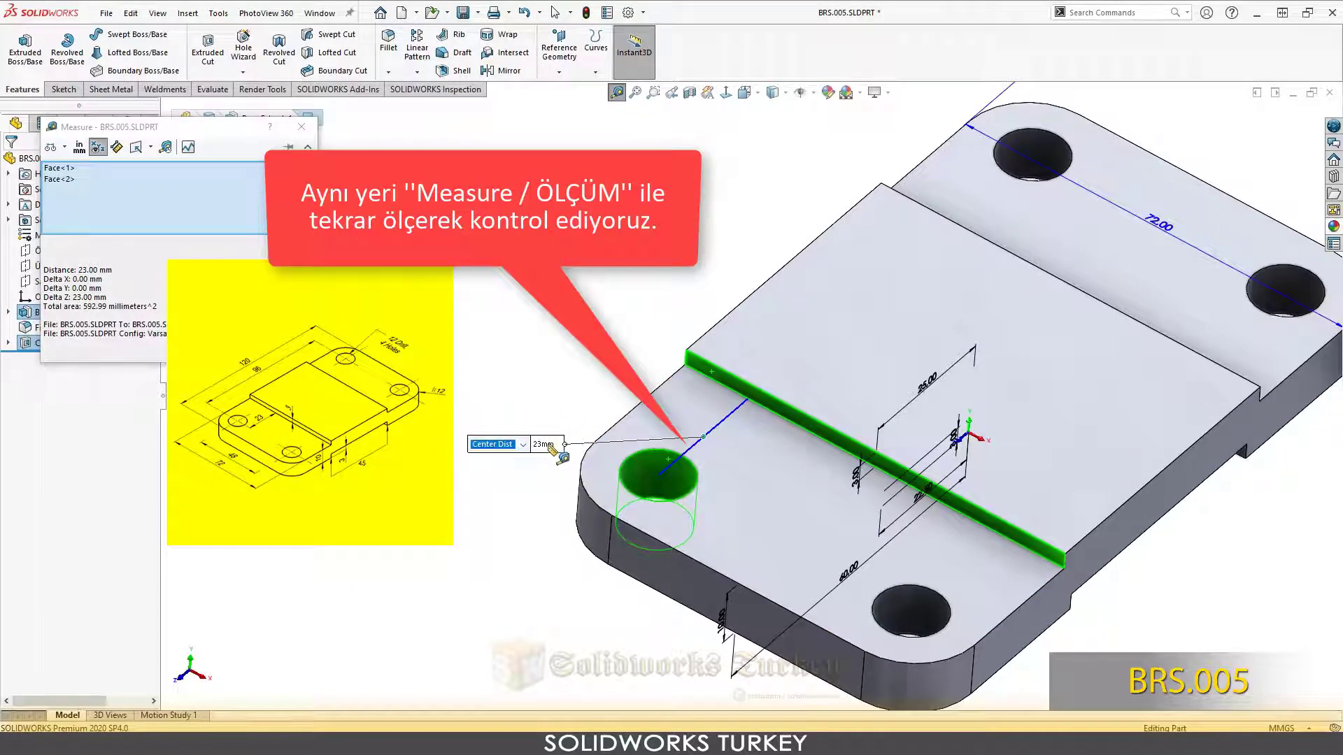
mouse_move(552, 449)
mouse_down()
mouse_move(572, 389)
mouse_move(633, 386)
mouse_move(638, 369)
mouse_up()
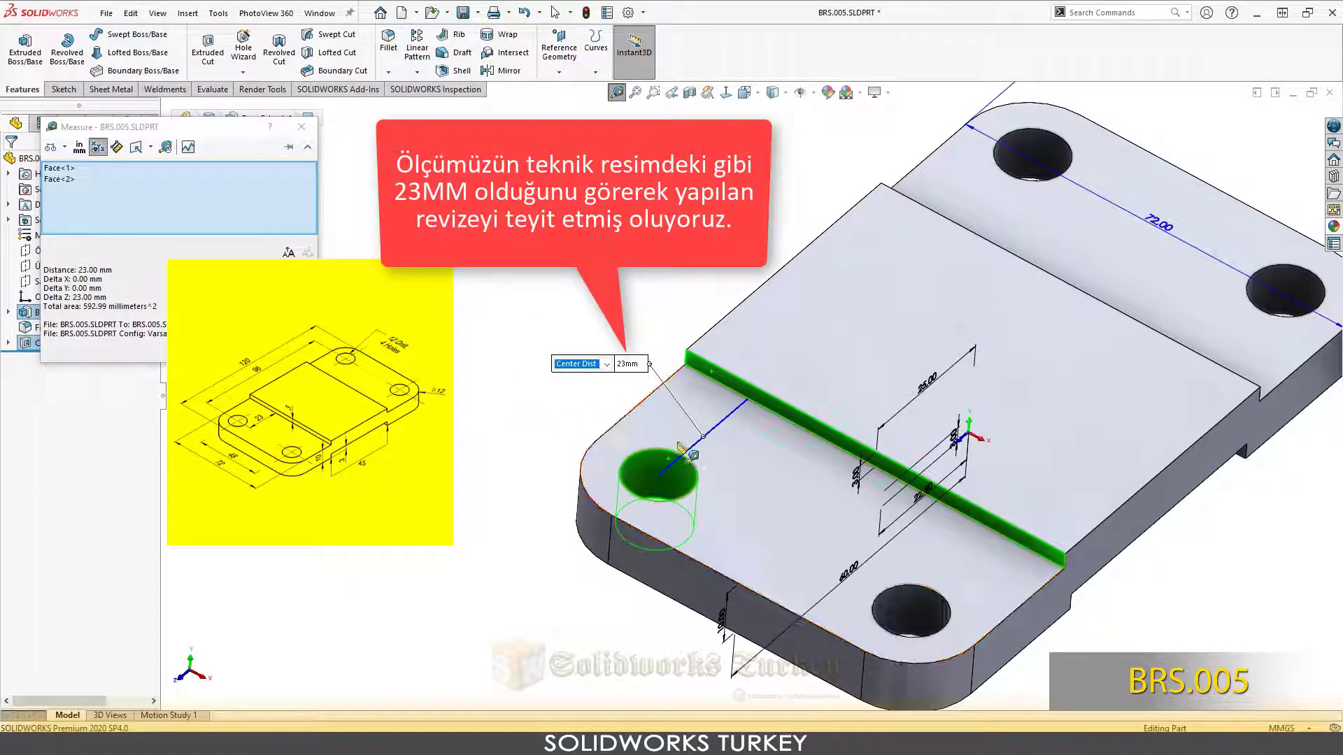
click(302, 126)
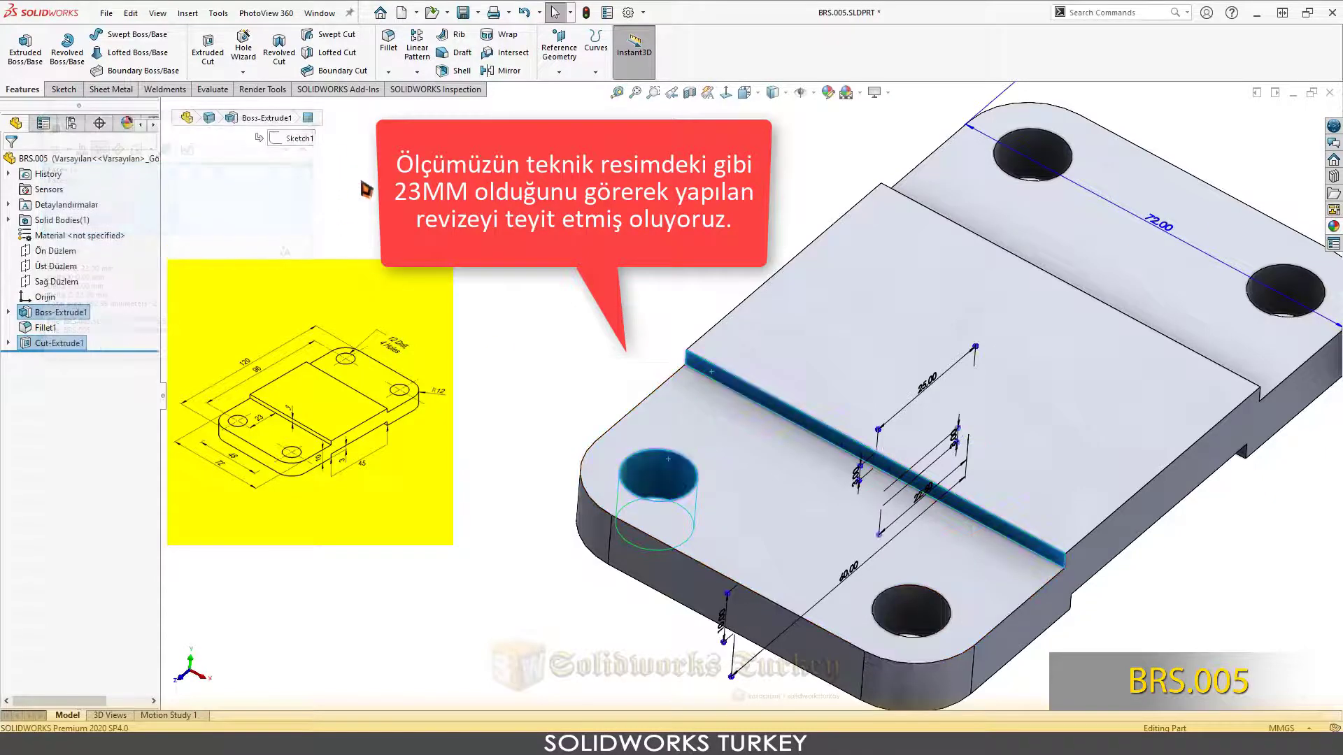
click(366, 189)
- Give the BRS.005 plate a green appearance
key(f)
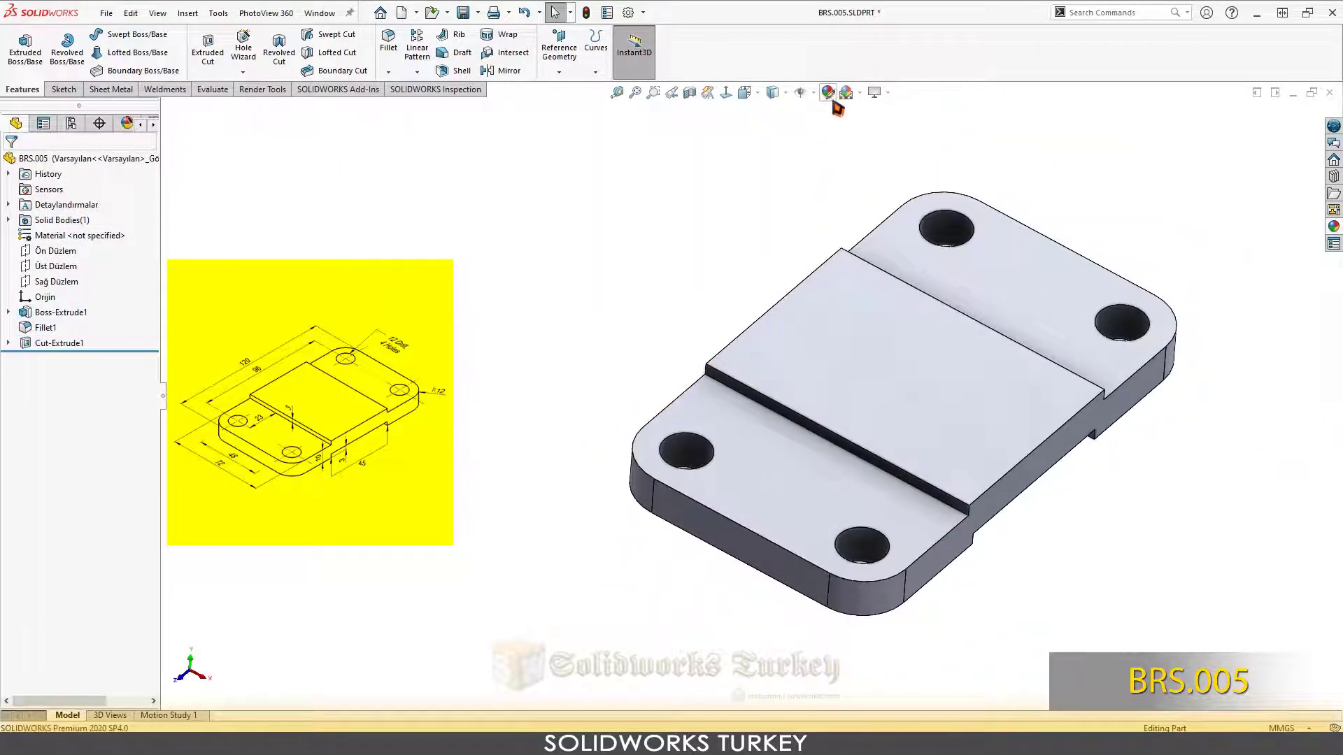
click(828, 92)
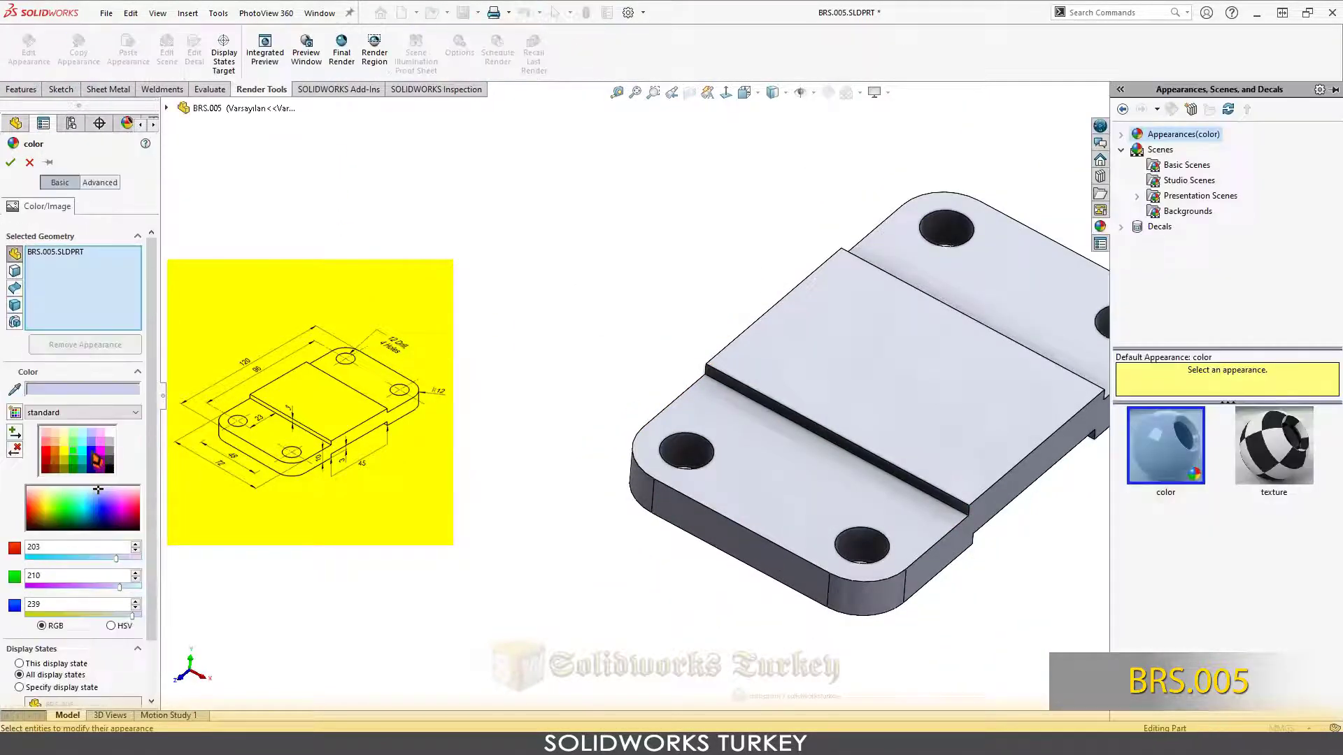
click(85, 459)
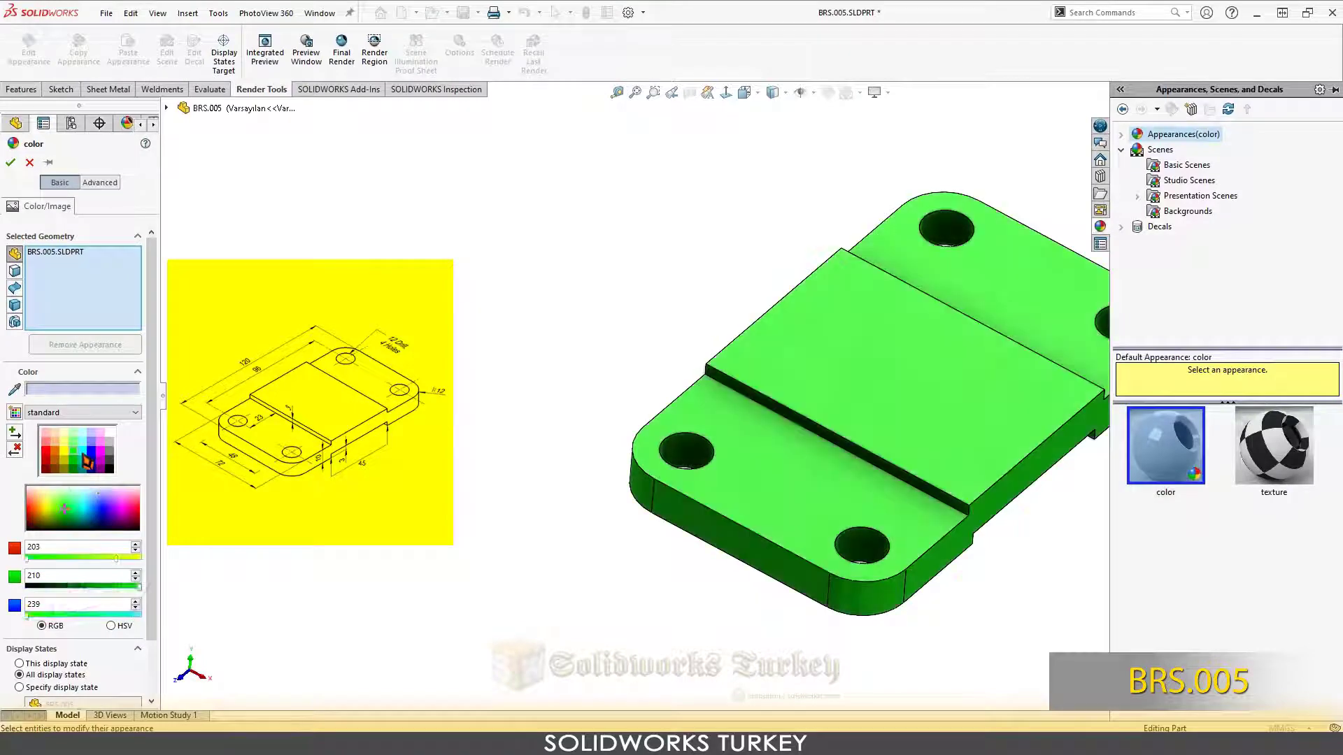
click(10, 162)
- Save the part as BRS.005.SLDPRT in the Belt Roller Support folder
click(744, 93)
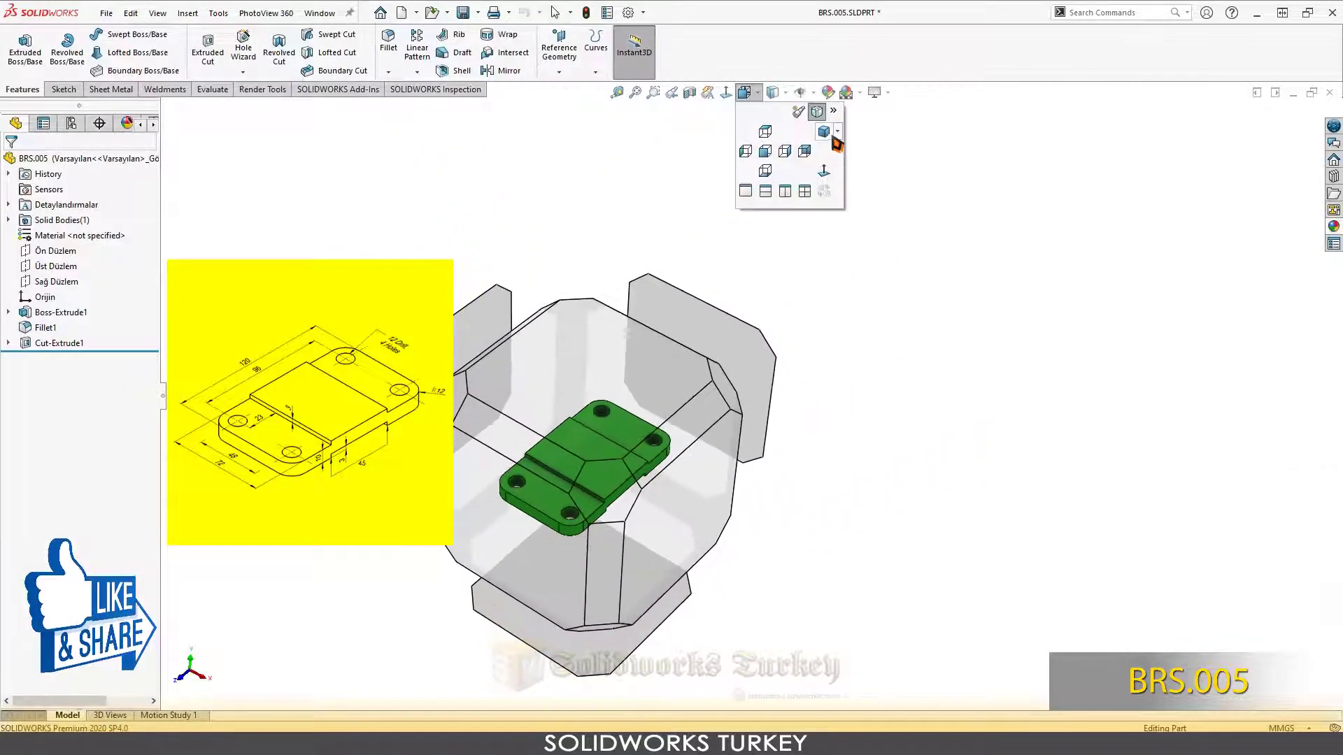
click(812, 180)
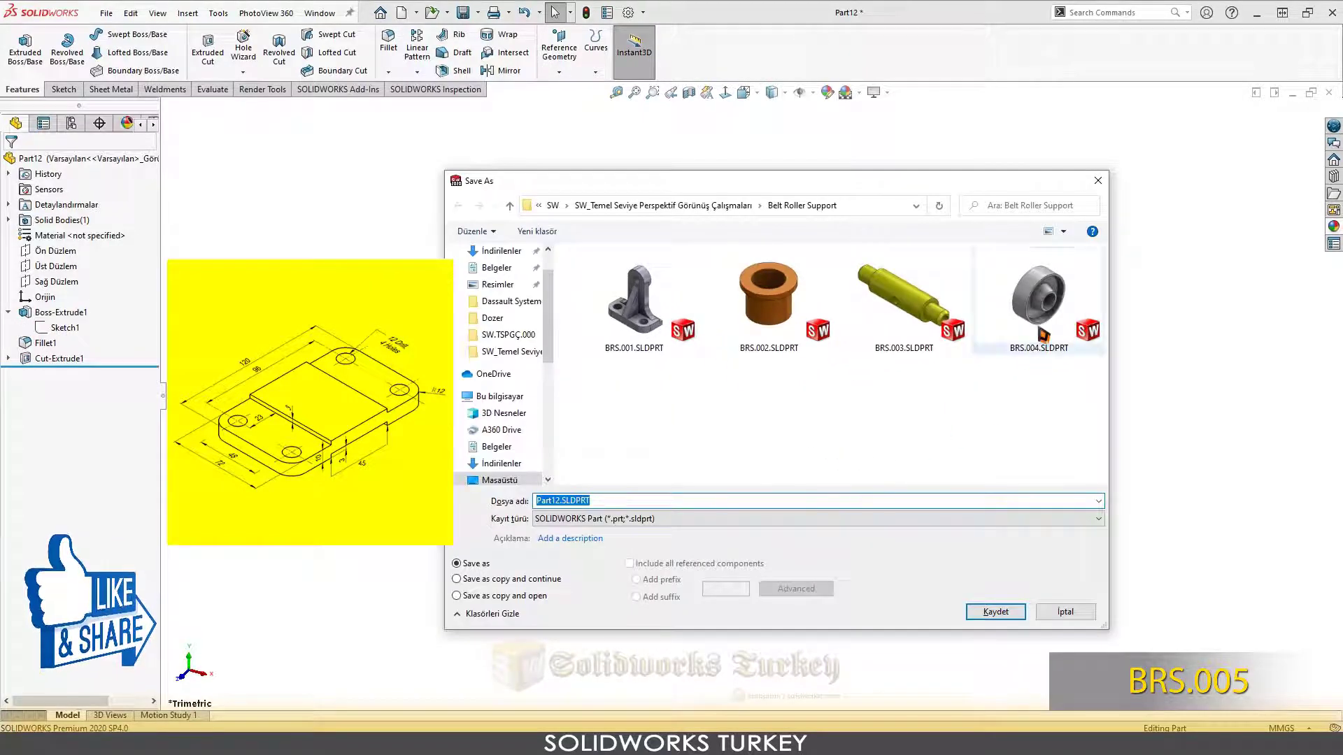
click(1043, 334)
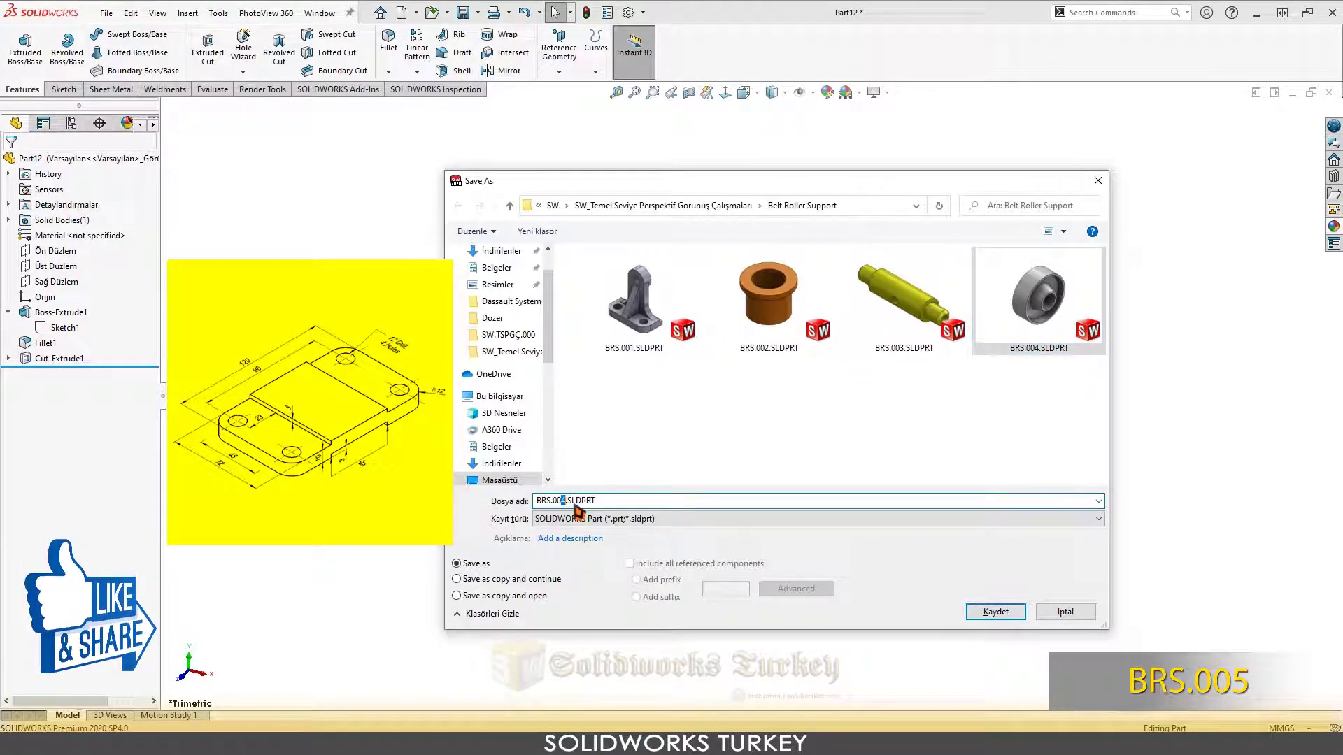
text(5)
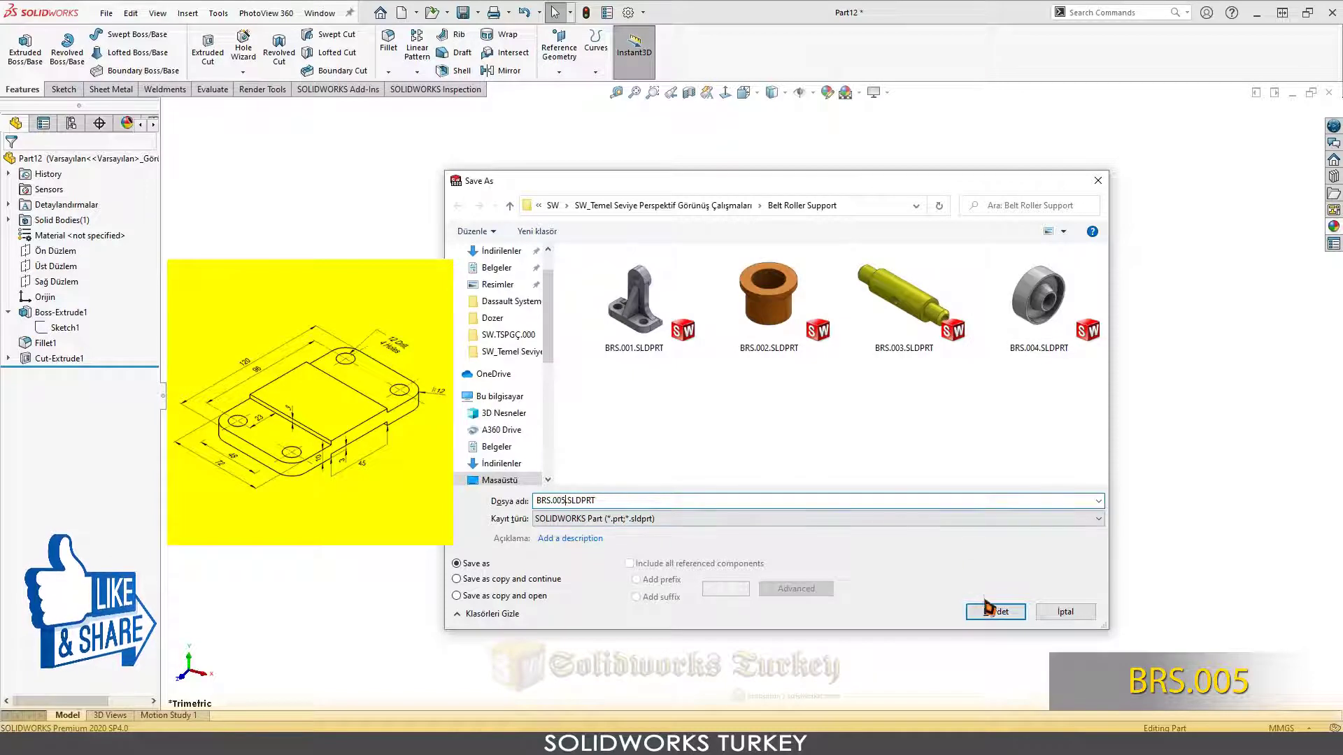
click(996, 613)
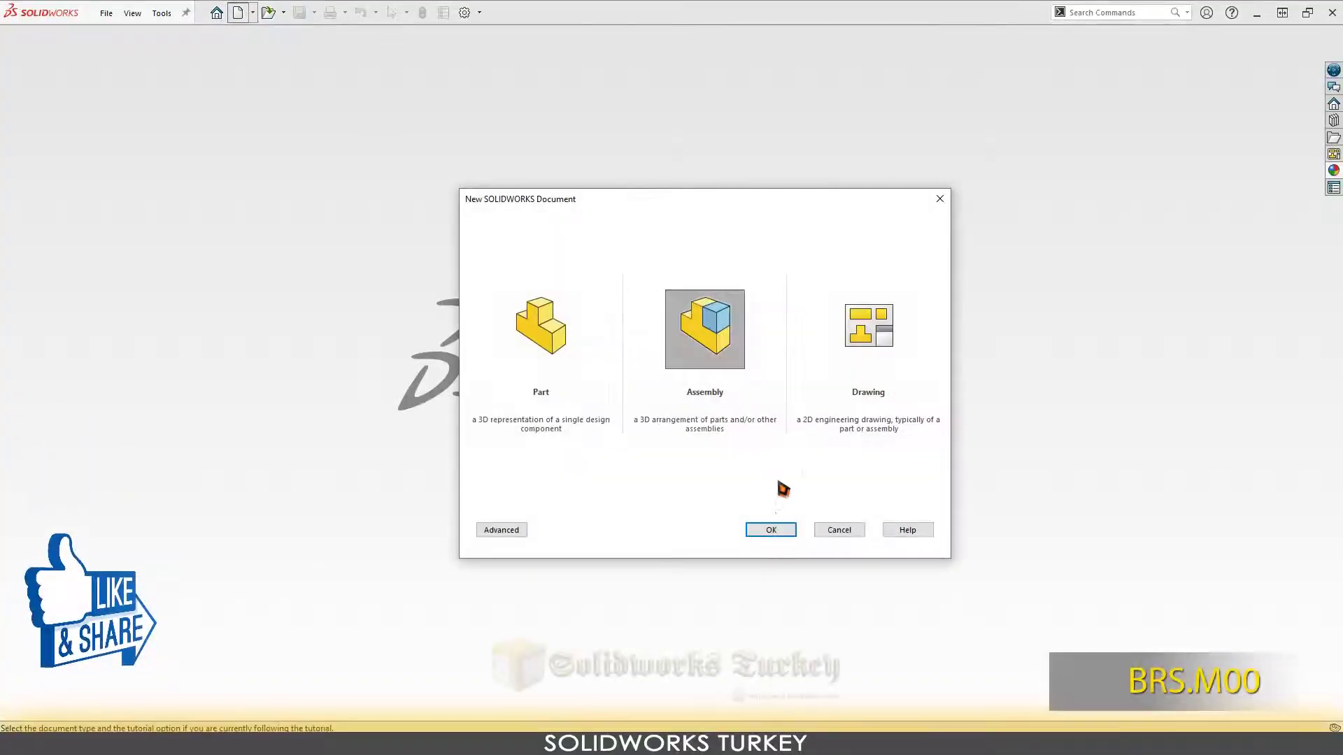
- Start a new assembly with BRS.005.SLDPRT fixed as the first component, then copy it
click(778, 531)
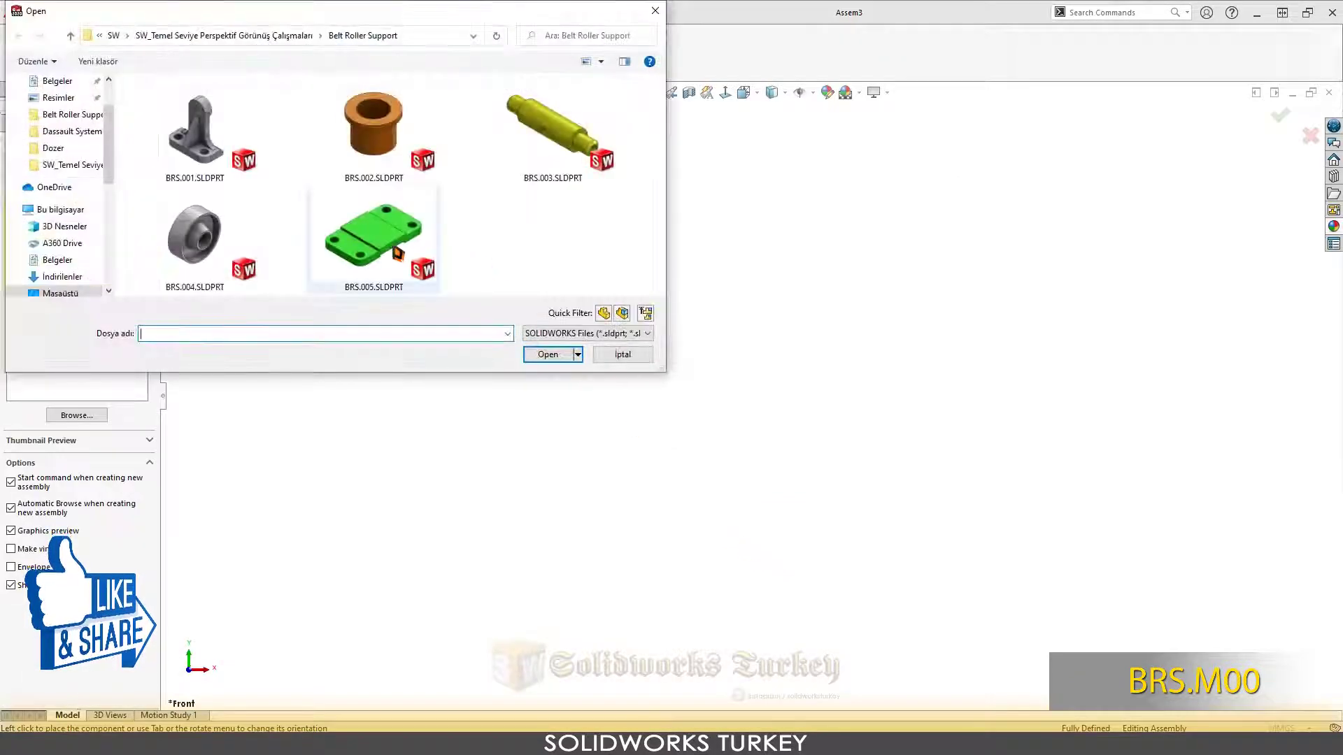
click(392, 248)
click(568, 355)
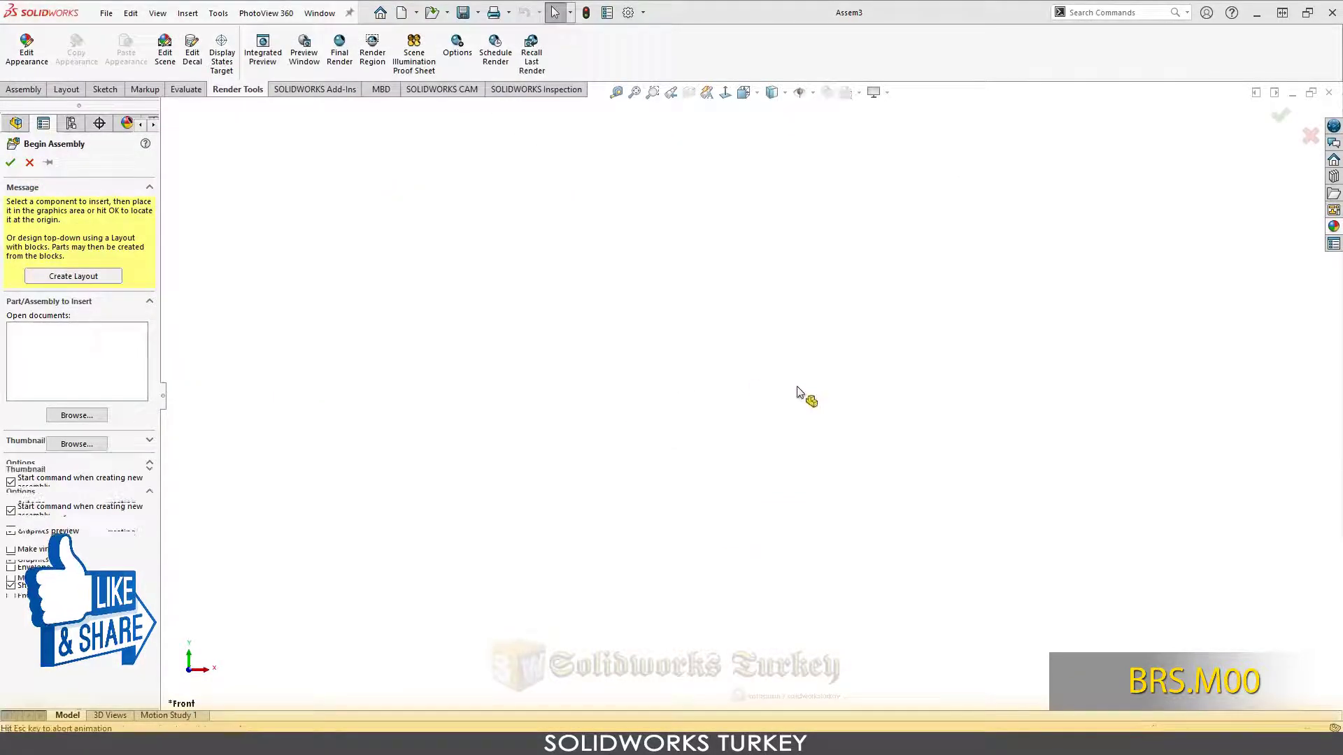
click(861, 389)
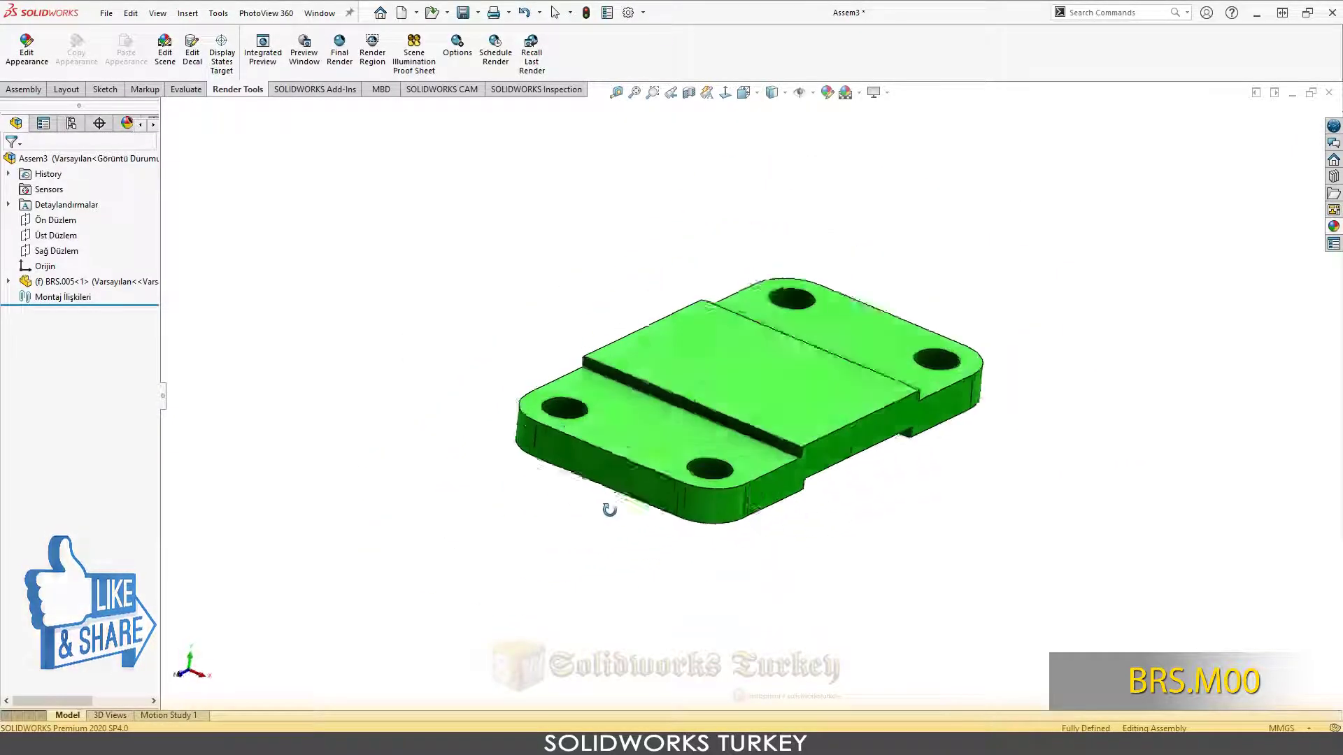
click(56, 283)
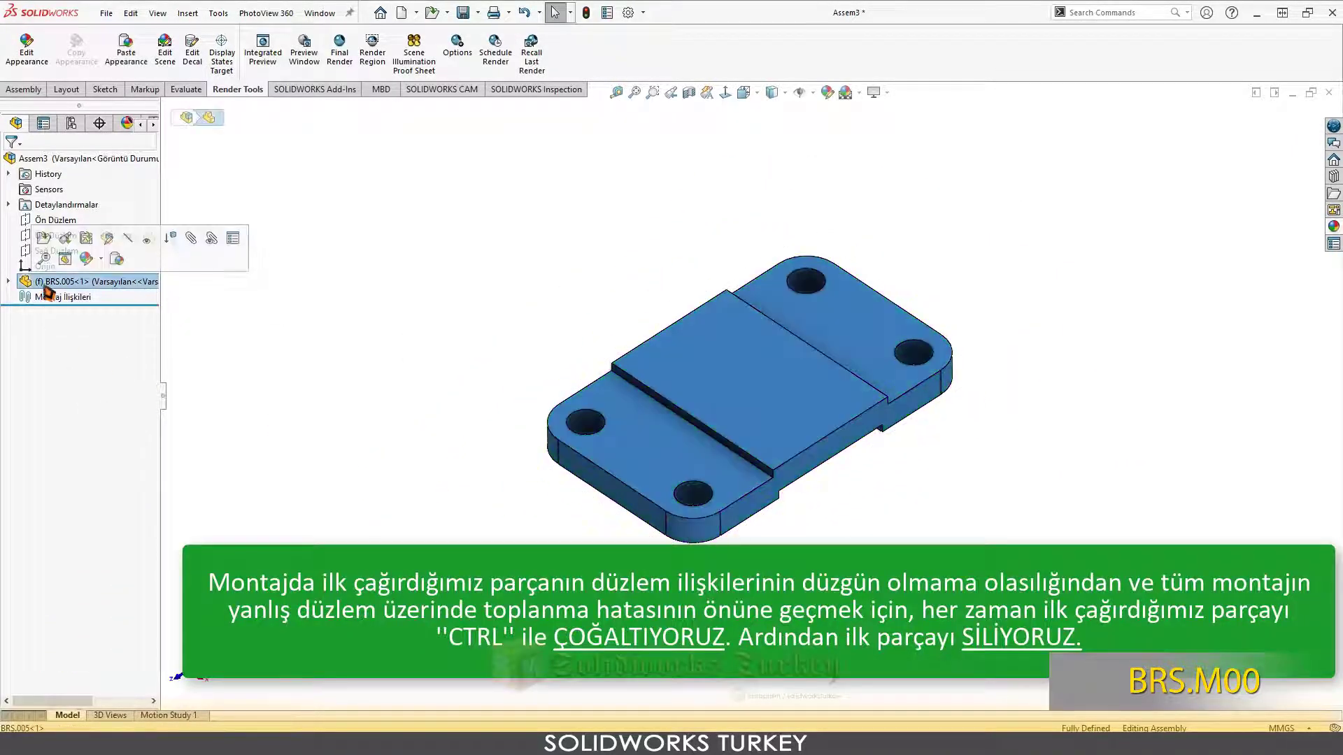
ctrl+drag(56, 291, 613, 263)
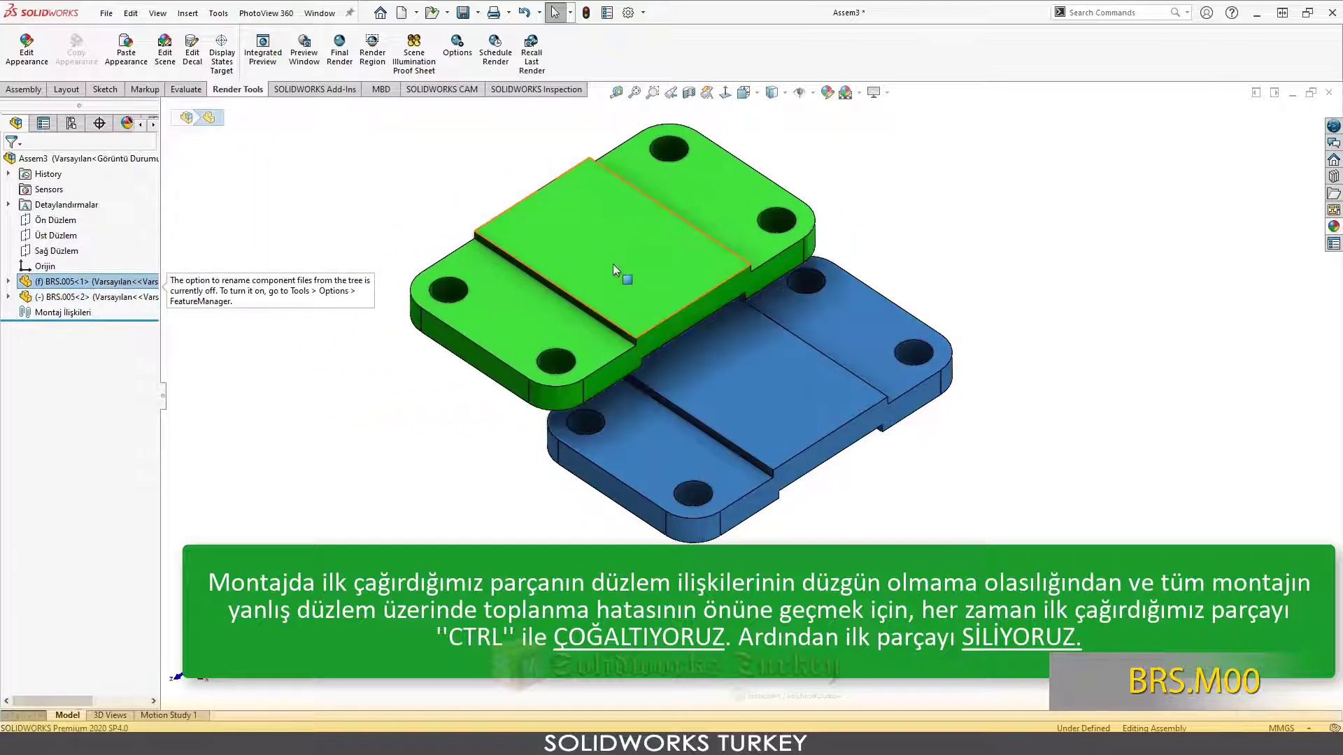
- Delete the original BRS.005<1> part from the assembly
right_click(101, 283)
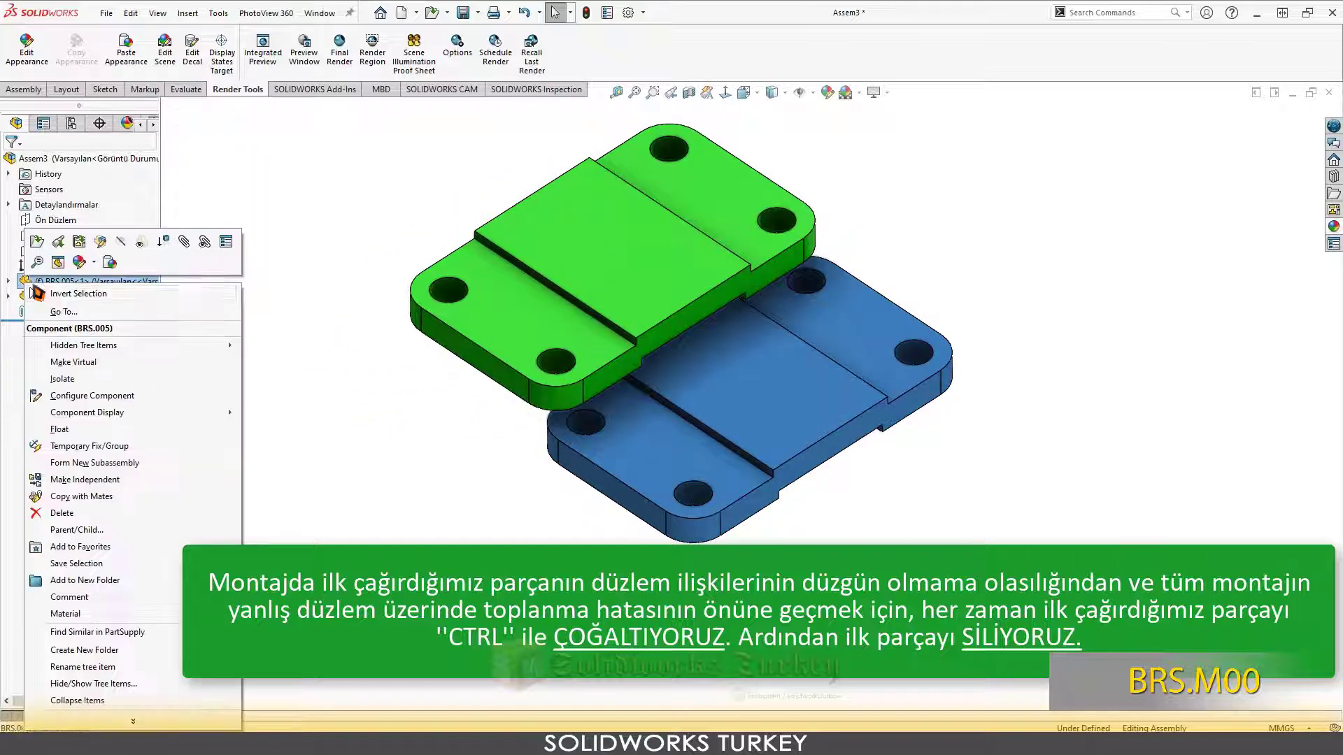
click(82, 515)
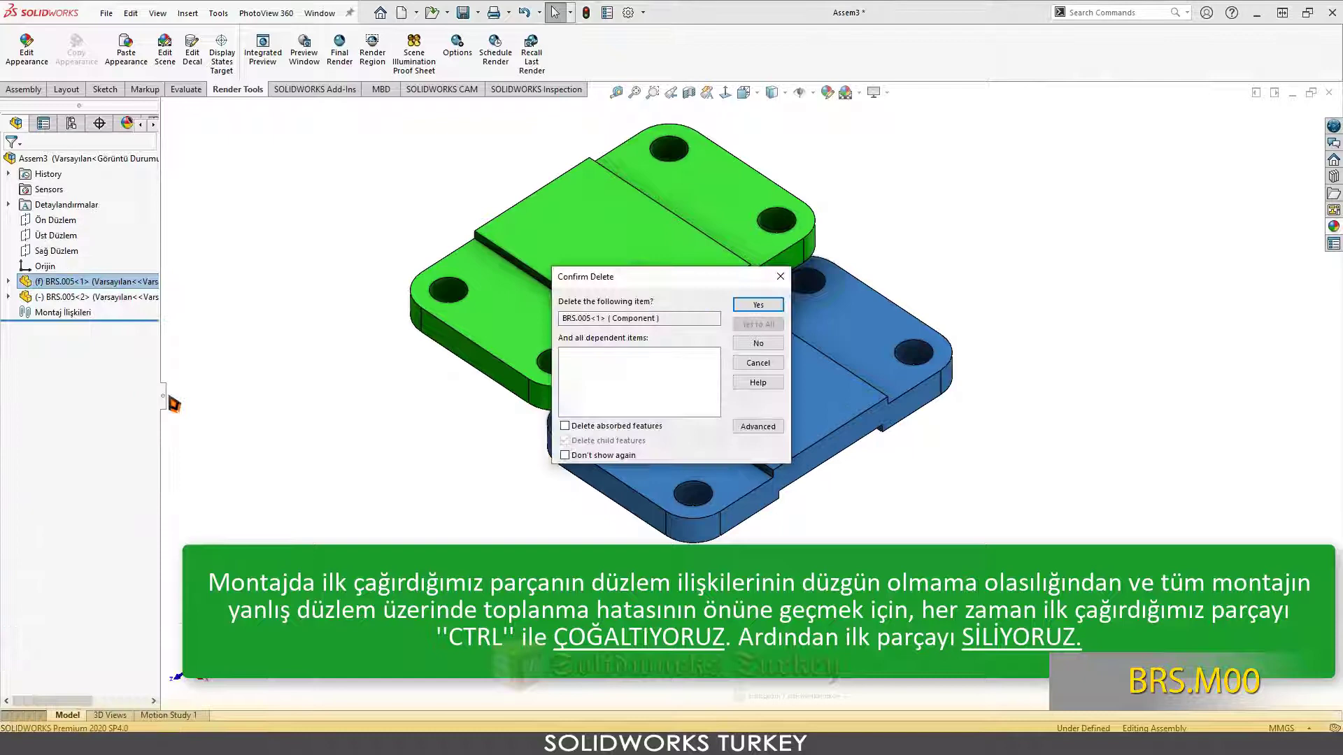
click(771, 312)
scroll(563, 301, up, 3)
scroll(766, 347, down, 4)
scroll(835, 388, down, 1)
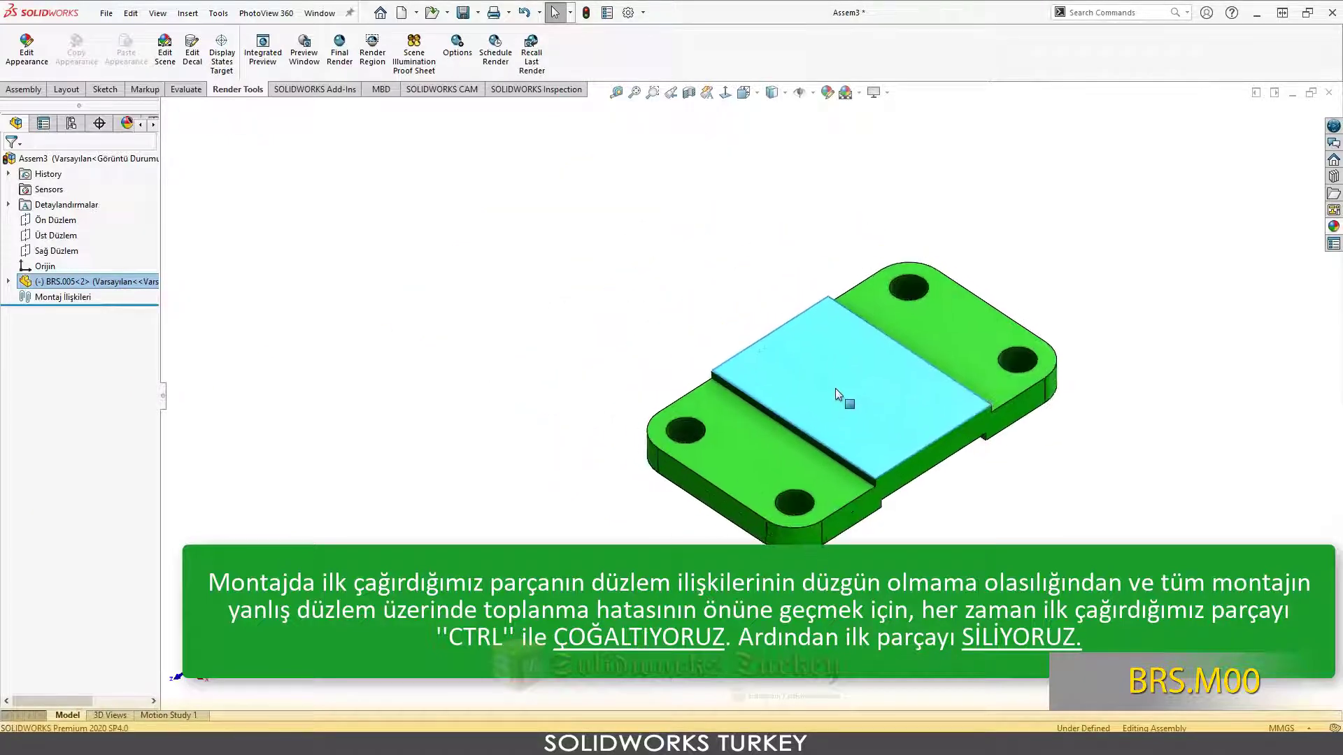
scroll(835, 388, up, 1)
scroll(821, 367, up, 1)
scroll(804, 400, up, 1)
scroll(777, 283, up, 2)
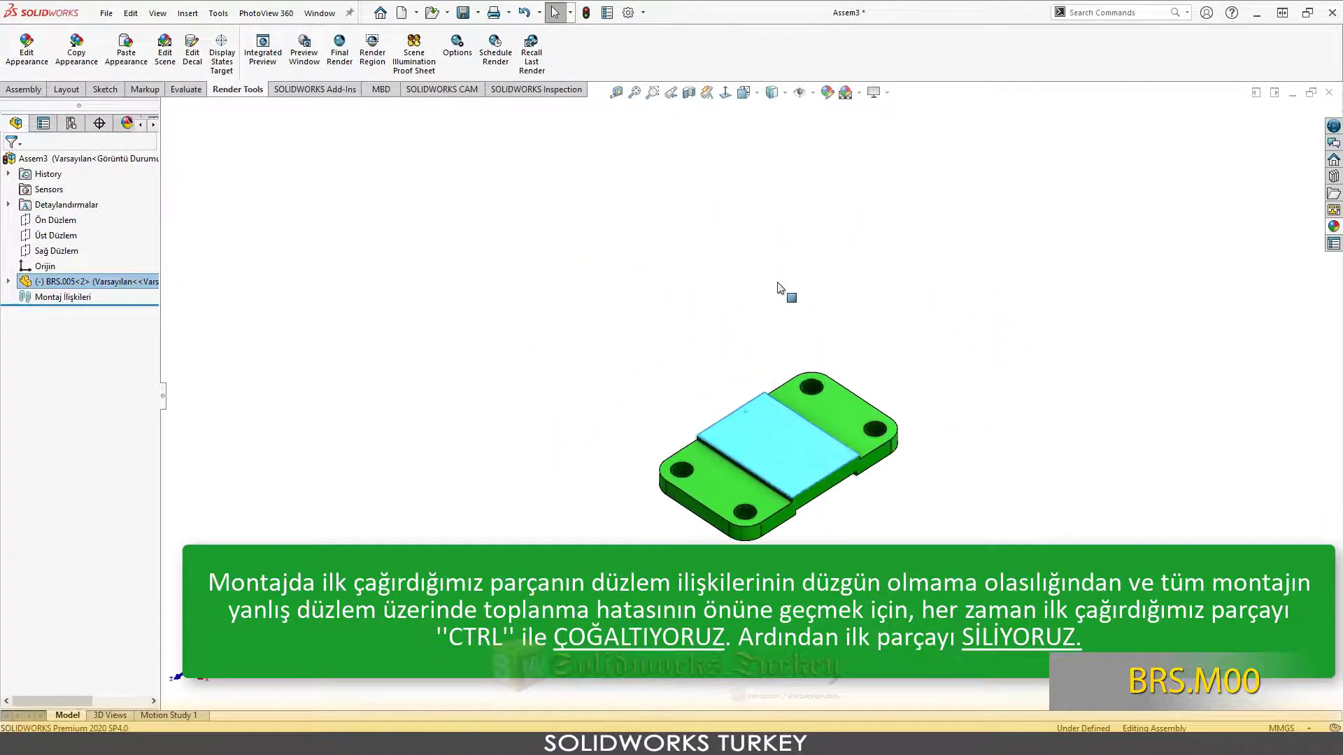
- Mate BRS.005<2>'s Front Plane coincident with the assembly's Front Plane
click(7, 281)
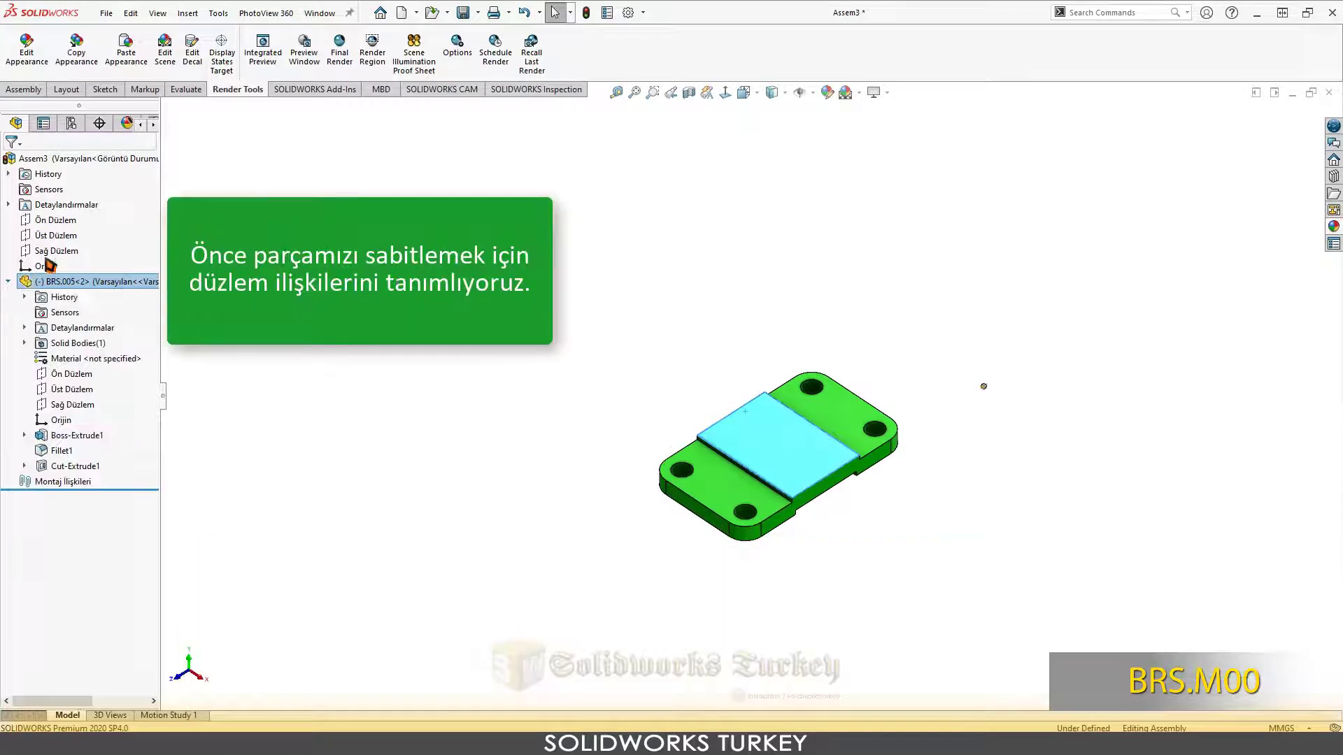
click(70, 223)
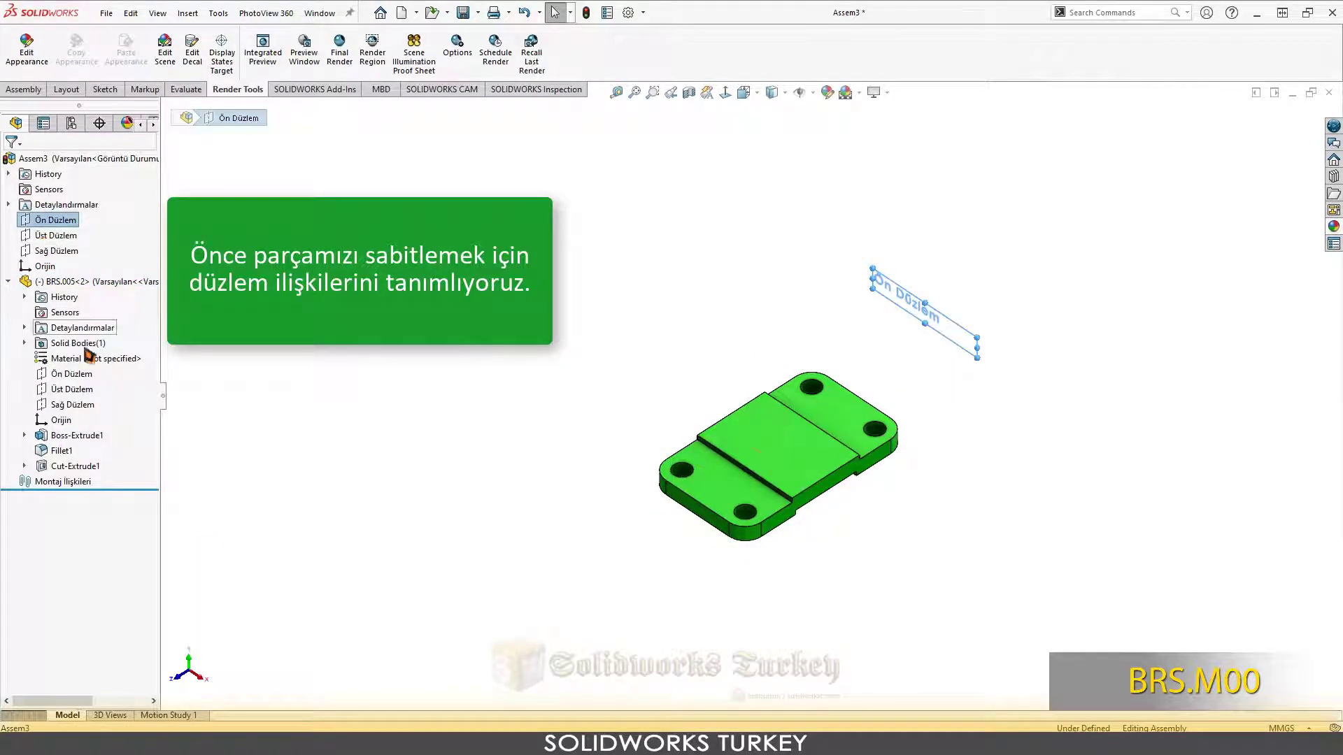
ctrl+click(70, 377)
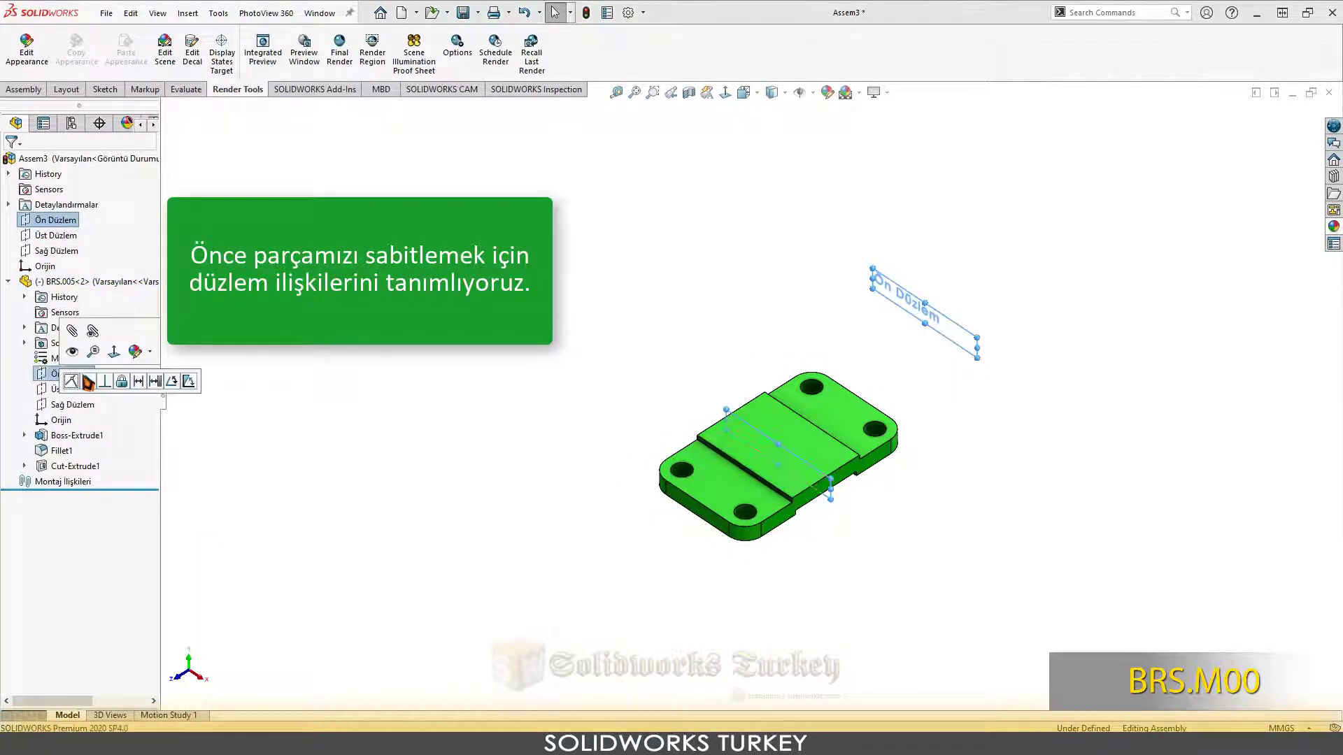
click(77, 384)
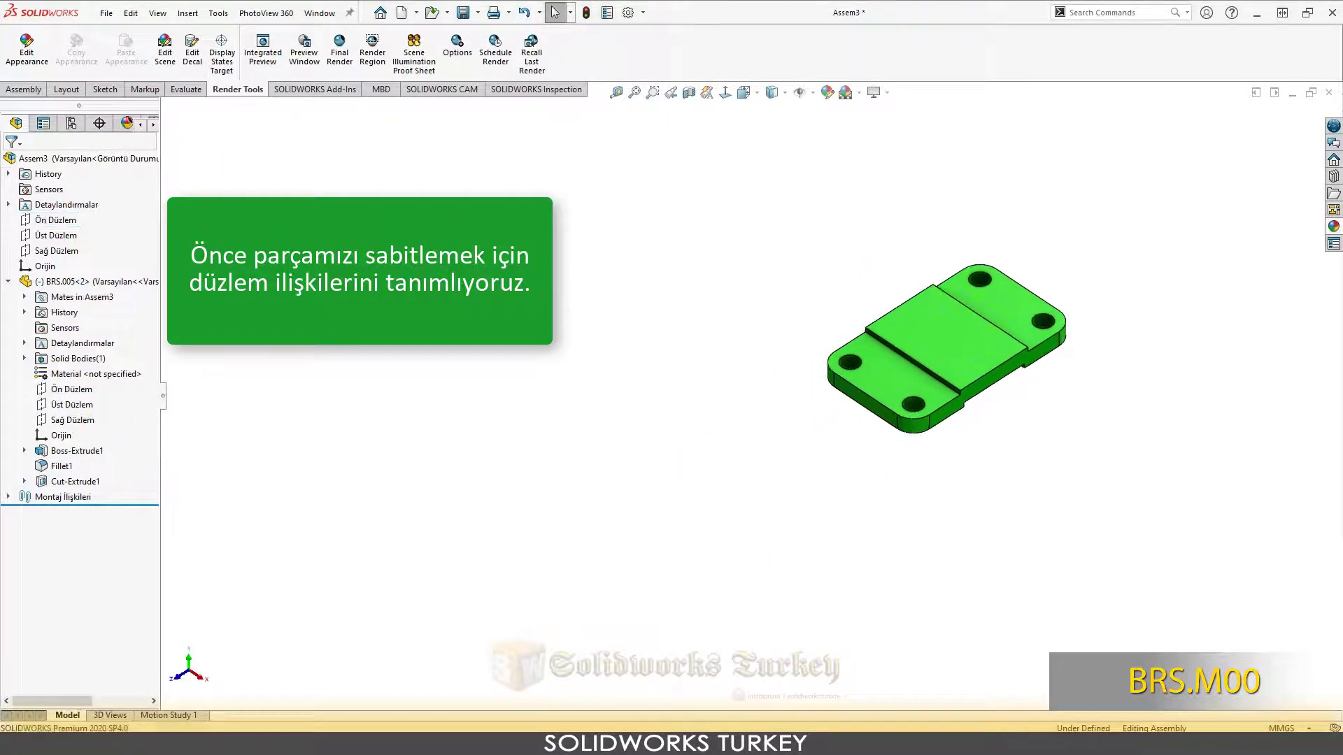
- Abandon a top-plane-to-face mate, then mate BRS.005<2>'s Right Plane coincident with the assembly's
click(46, 236)
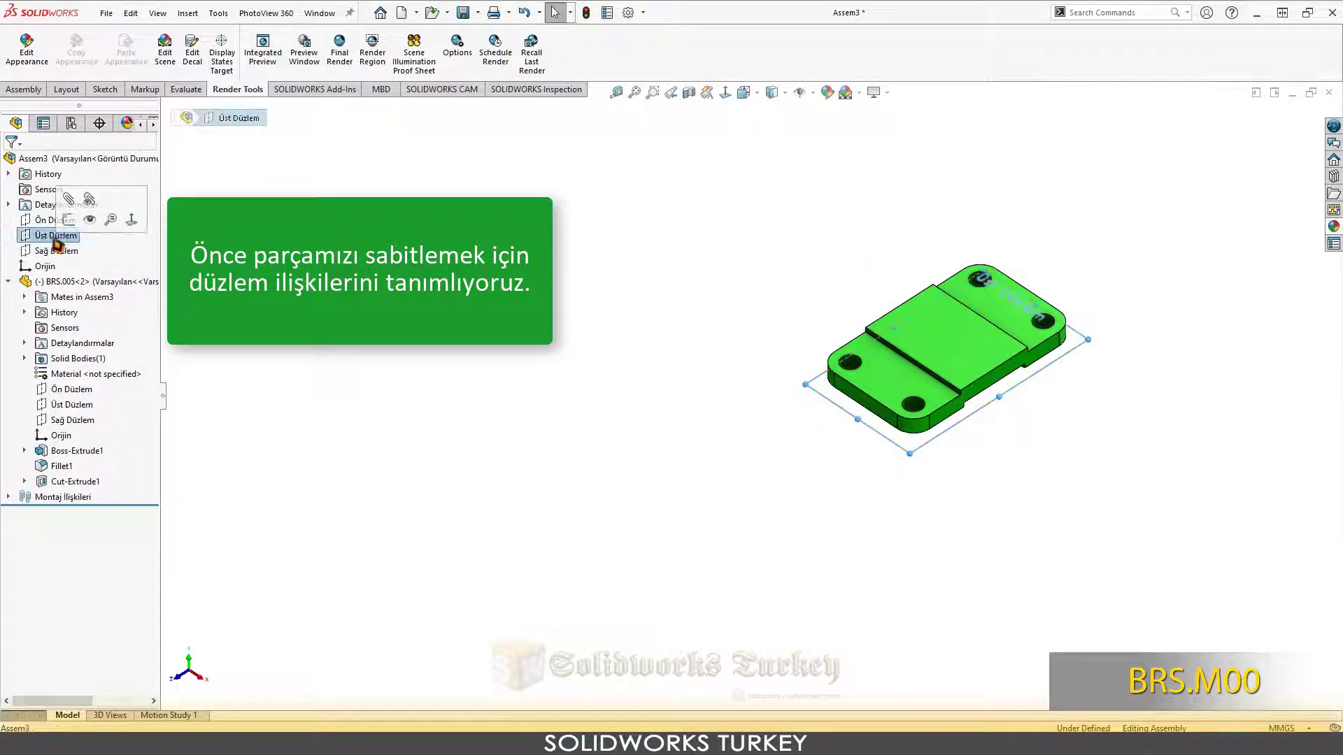
scroll(937, 333, down, 3)
middle_drag(818, 456, 791, 242)
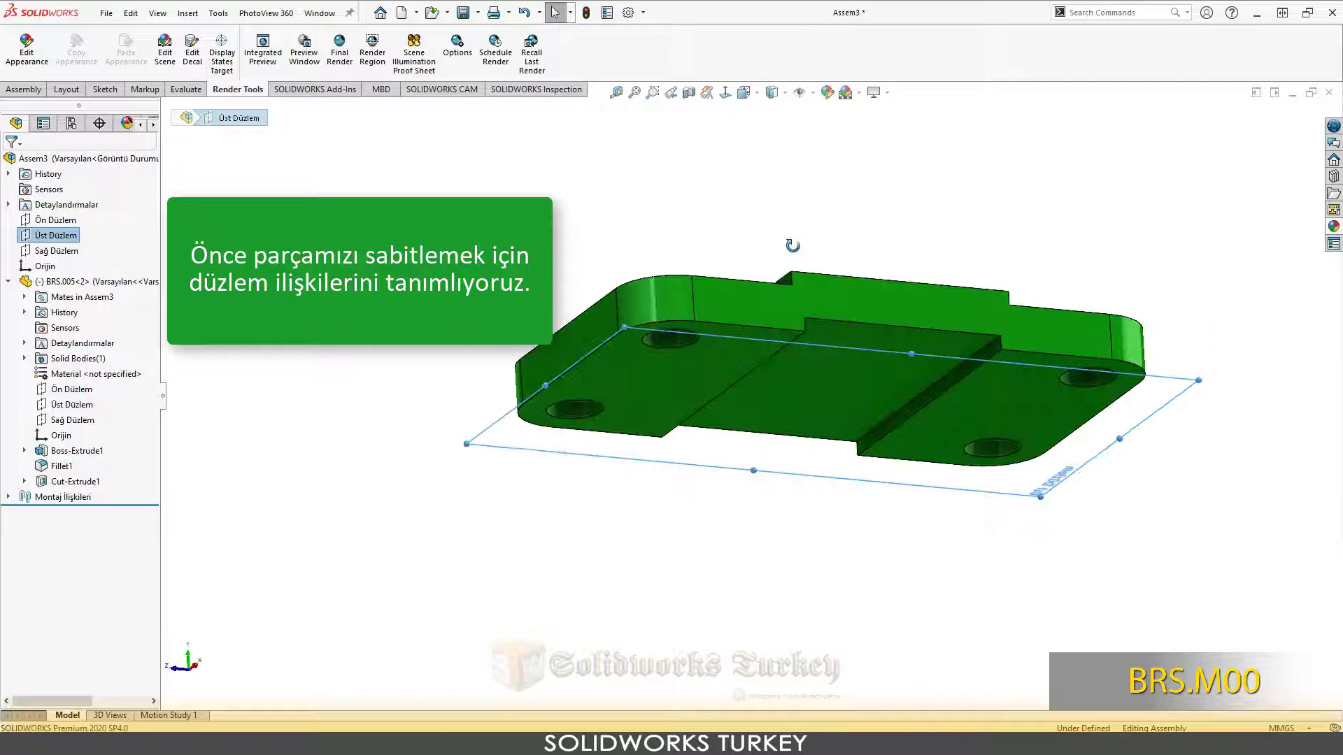
ctrl+click(723, 344)
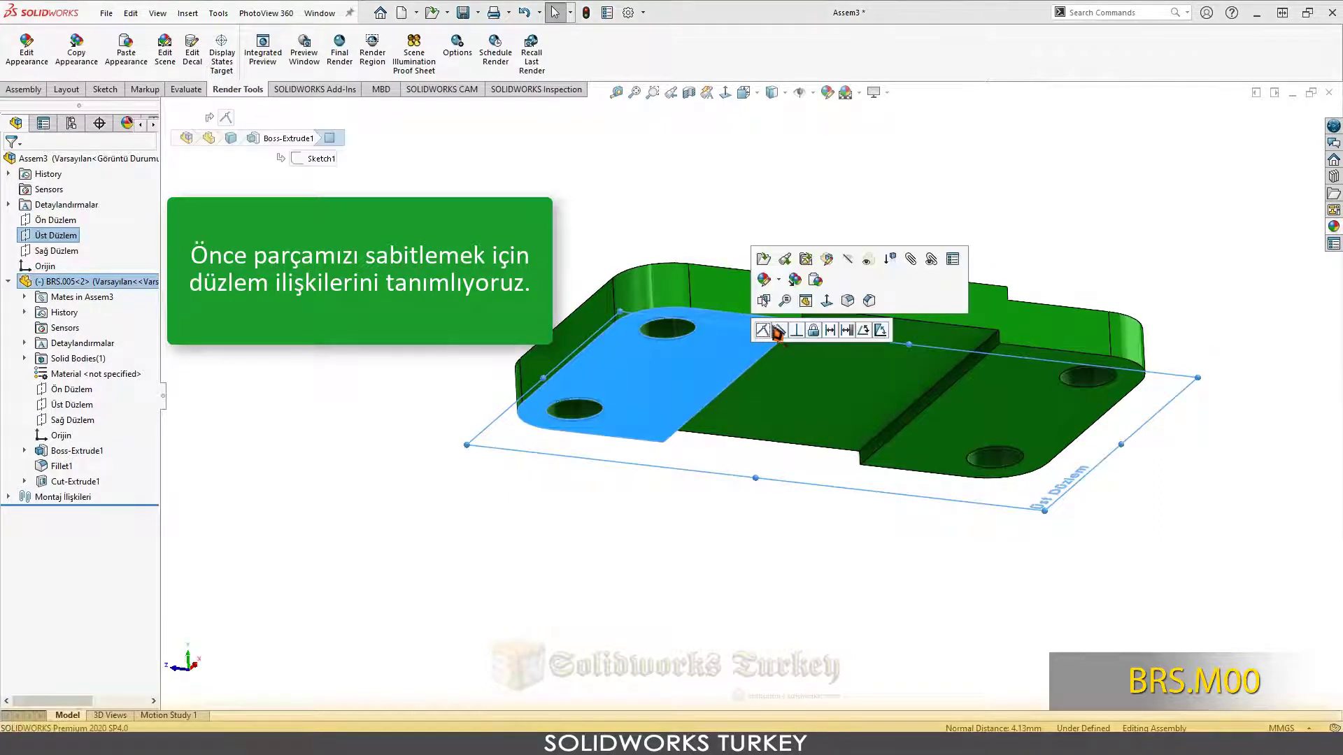
key(Escape)
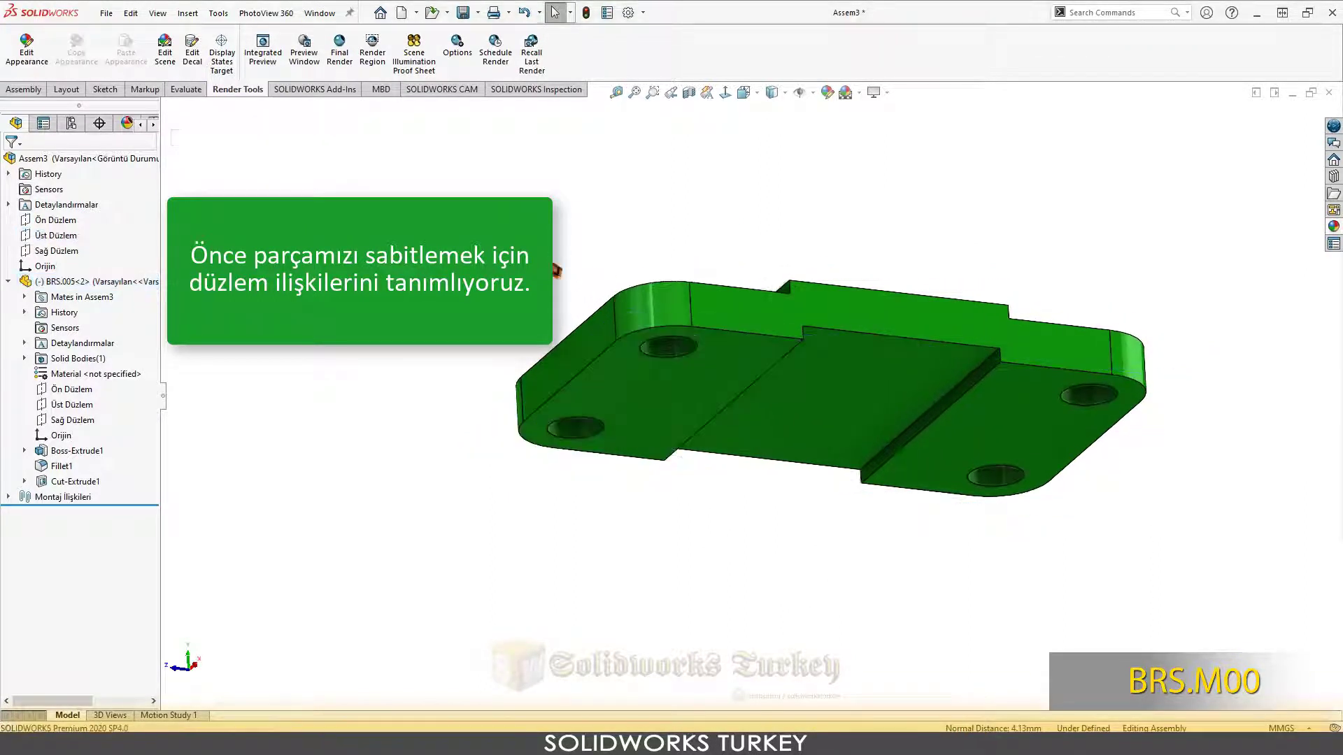
middle_drag(648, 291, 616, 493)
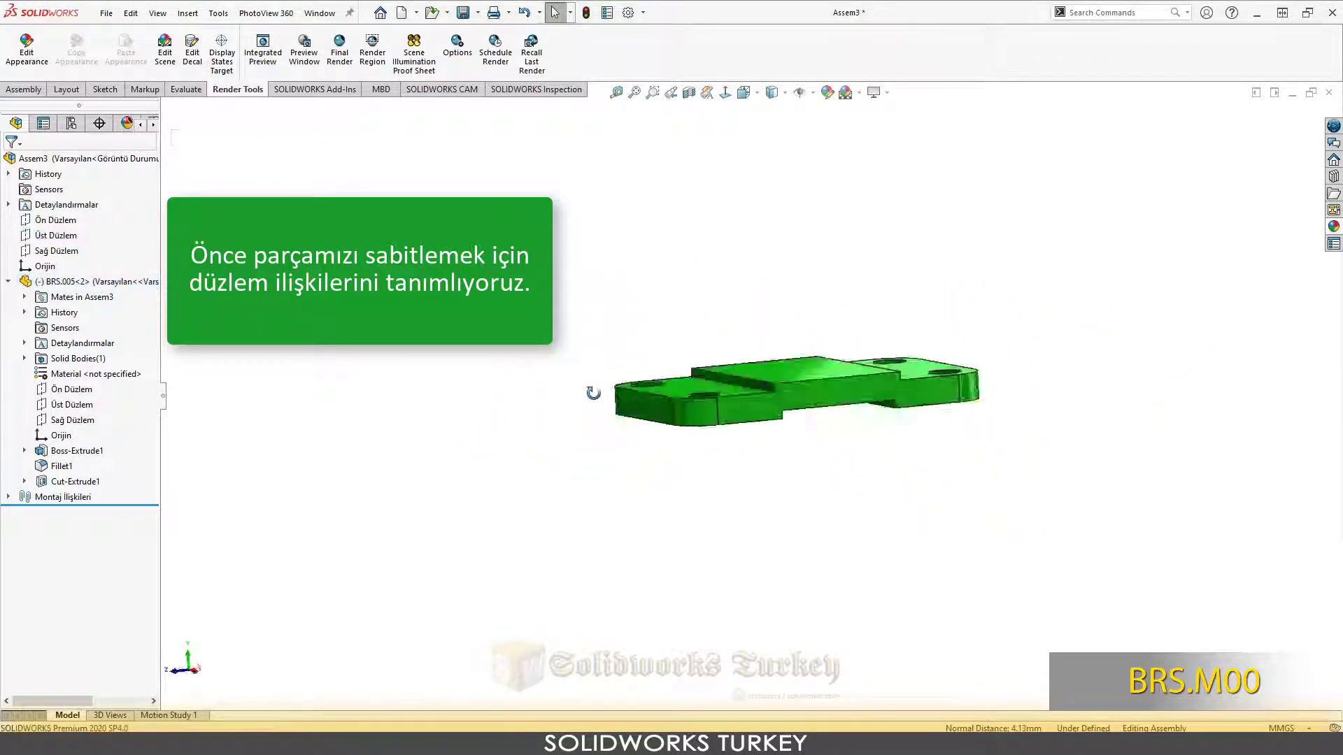
click(63, 250)
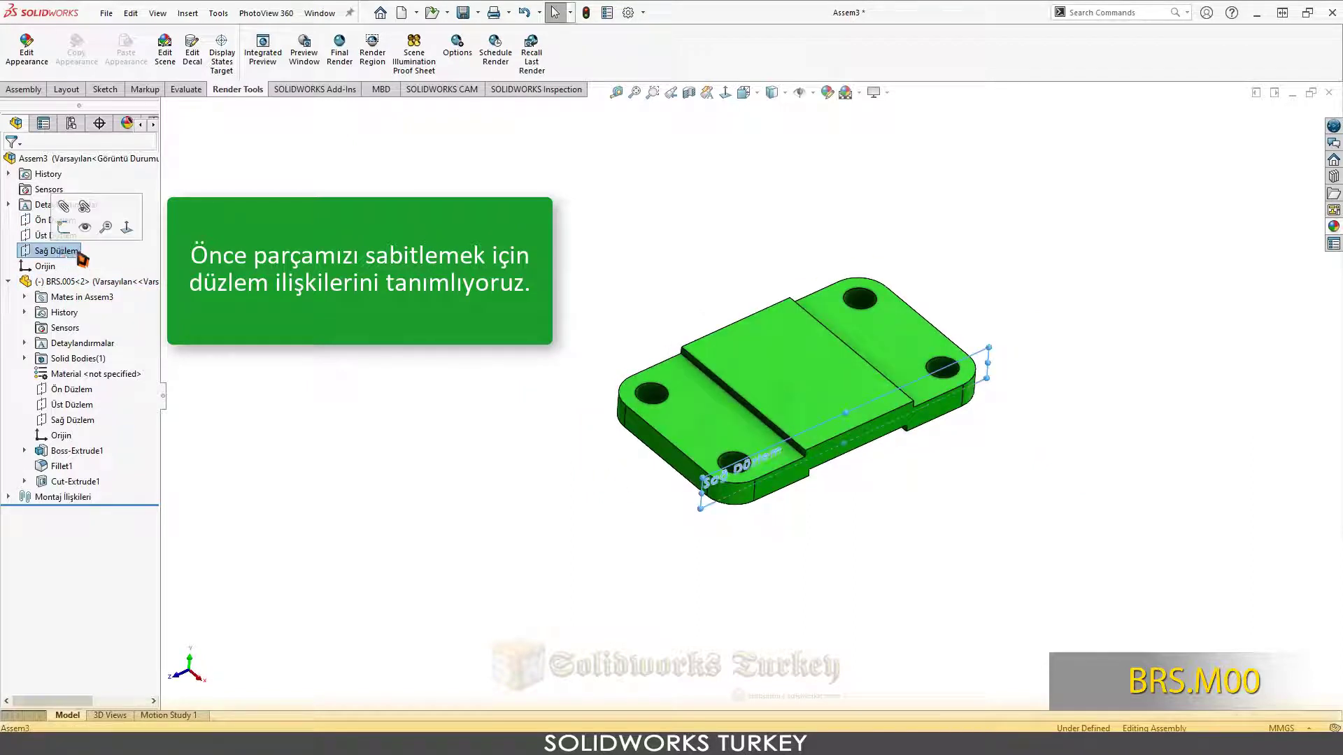
ctrl+click(75, 424)
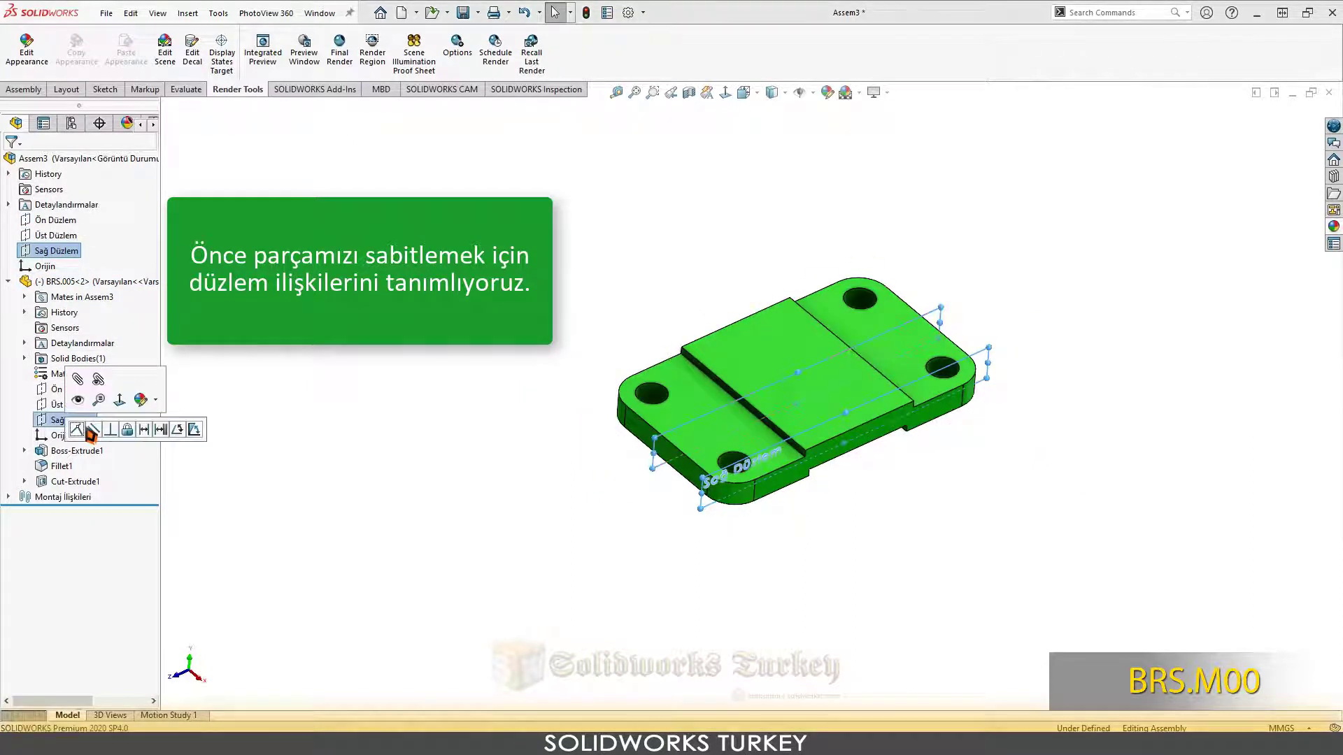
click(87, 429)
scroll(890, 435, down, 3)
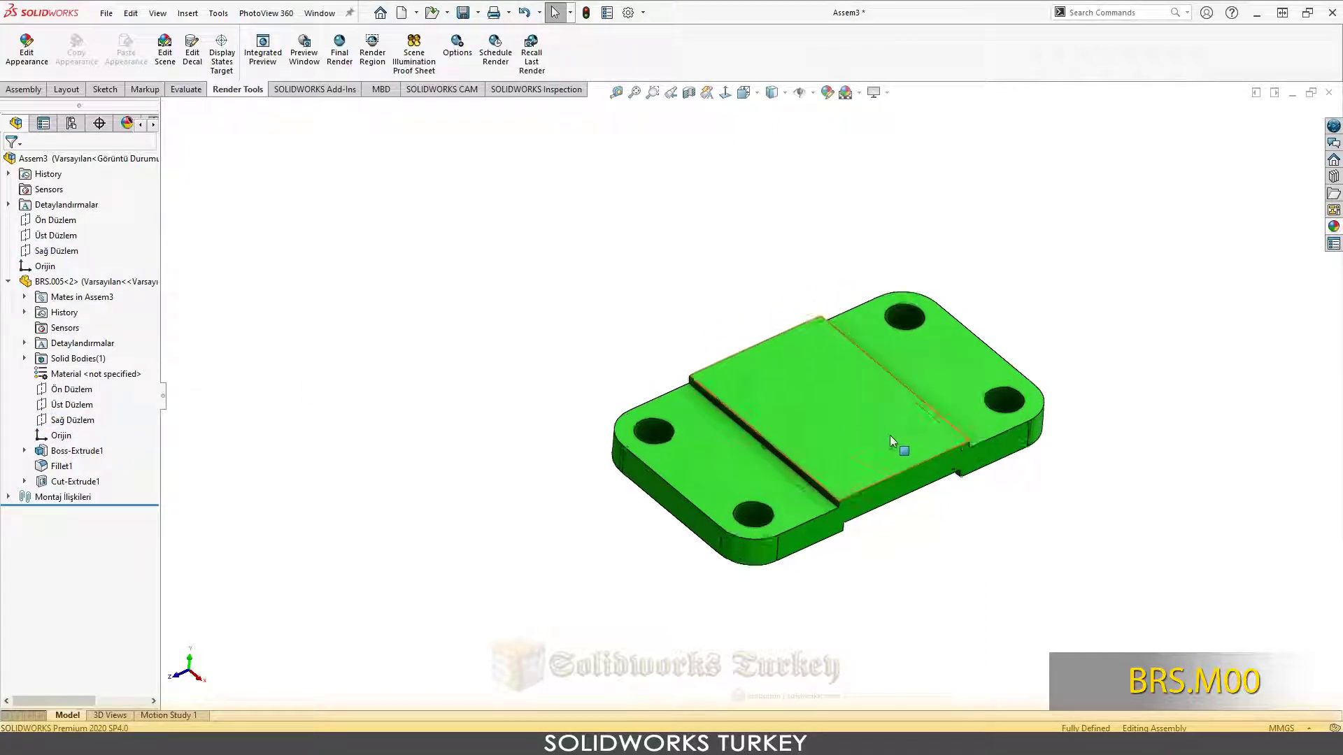
scroll(884, 436, down, 2)
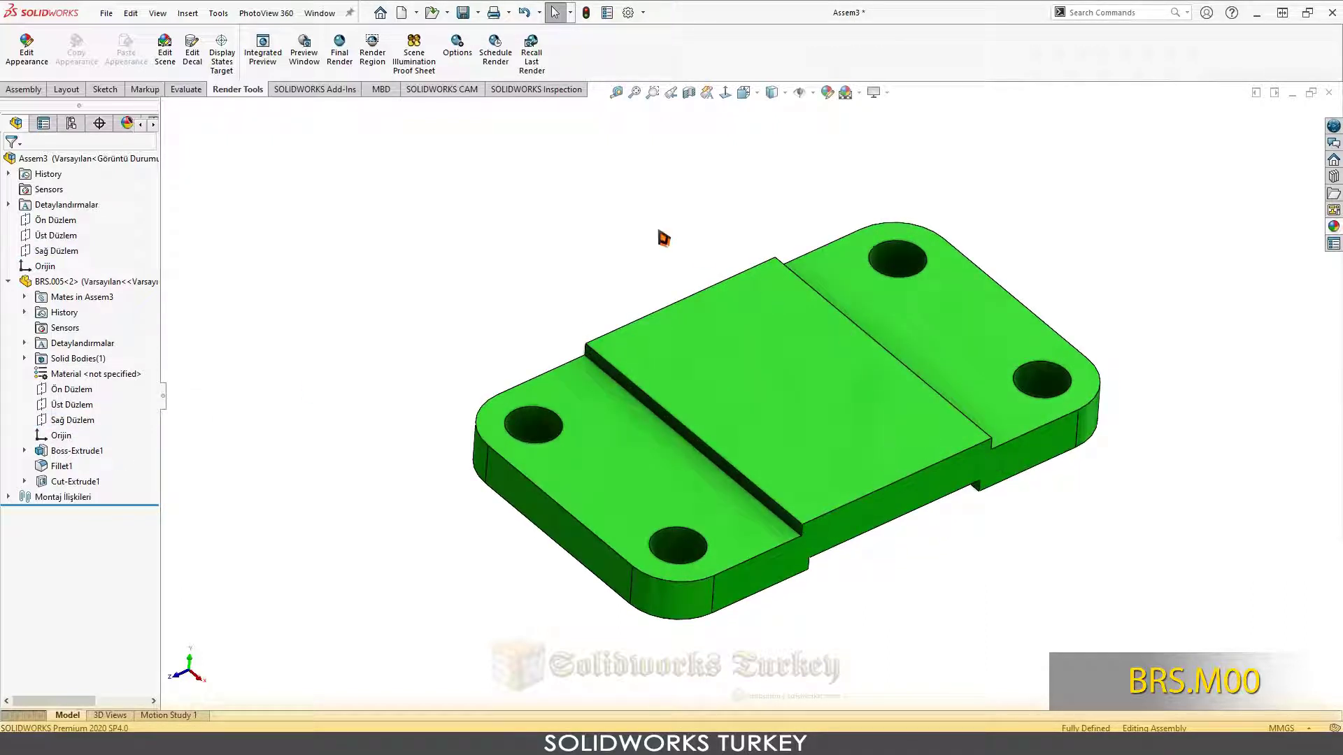
- Drag BRS.001.SLDPRT from the Belt Roller Support folder into the assembly beside the plate
click(9, 281)
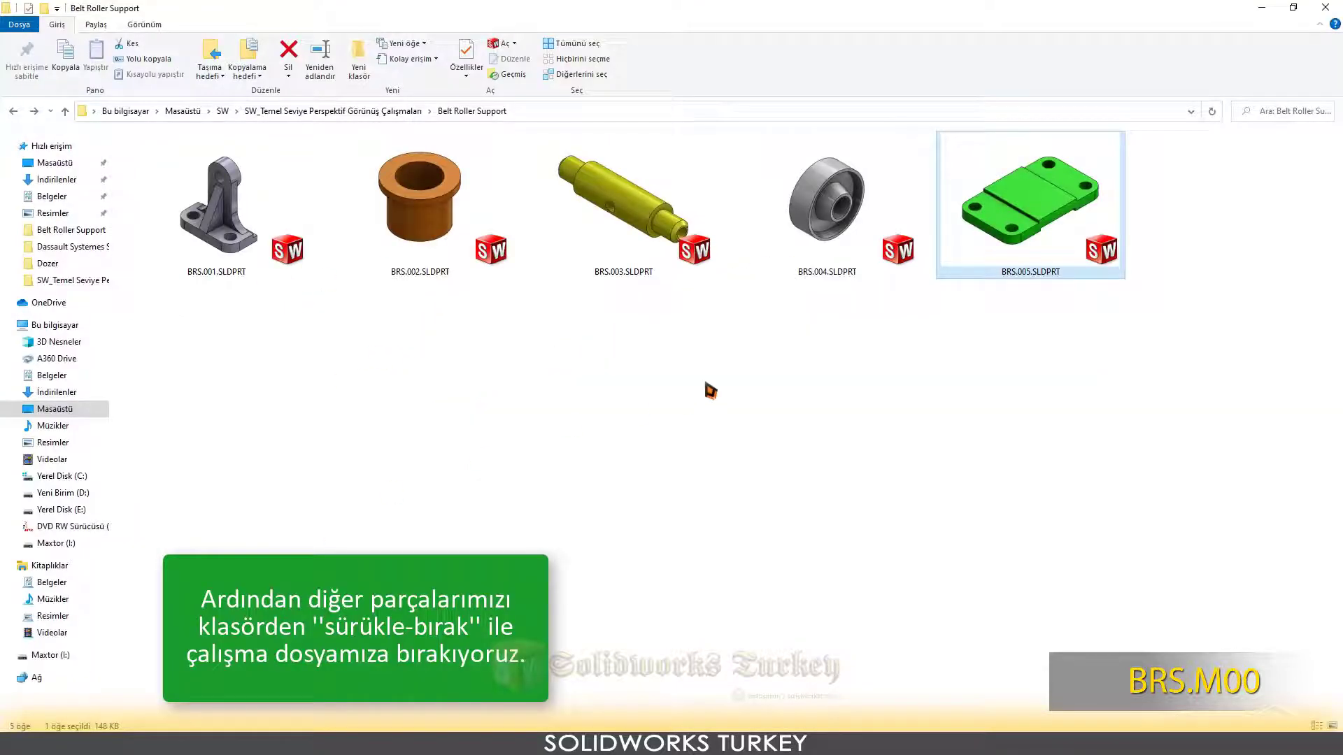
mouse_move(238, 224)
mouse_down()
mouse_move(670, 643)
mouse_move(707, 722)
mouse_move(502, 245)
mouse_up()
scroll(641, 370, down, 3)
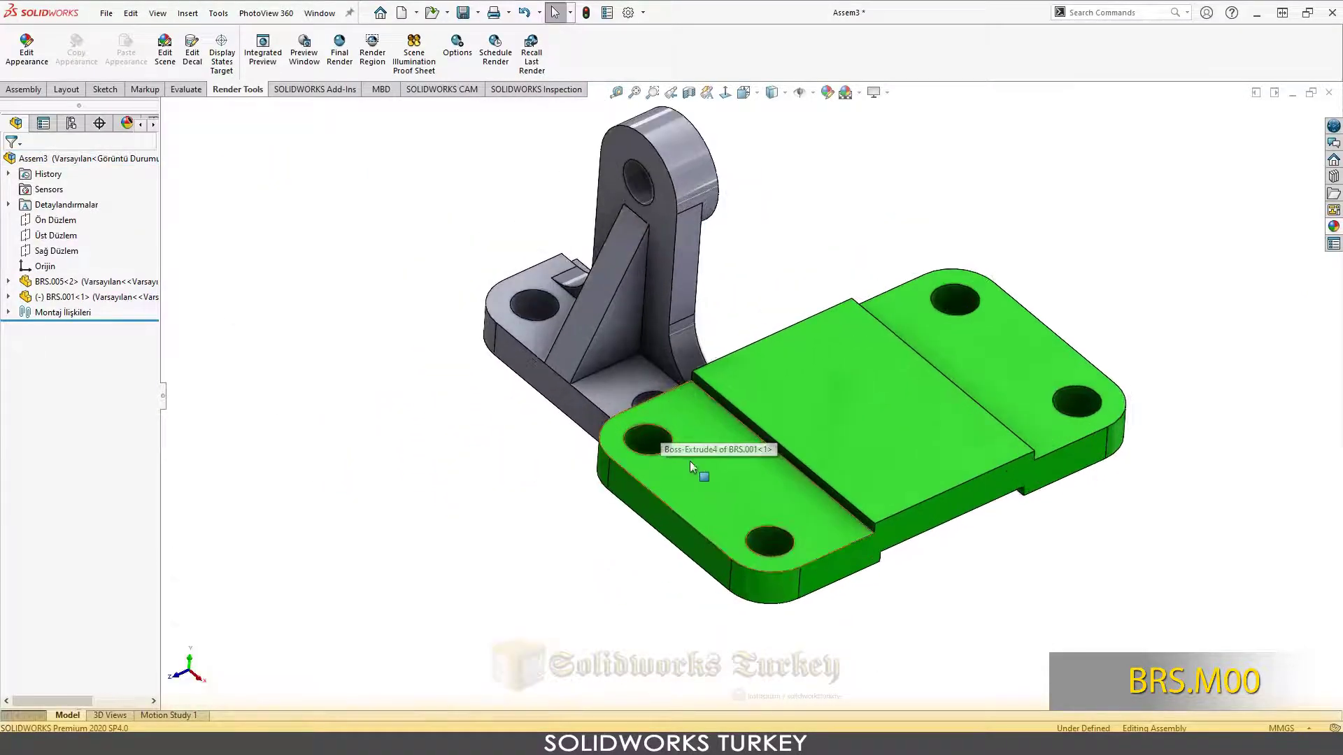
- Mate the bracket's bottom face coincident with the green plate's face
click(702, 479)
middle_drag(630, 496, 632, 412)
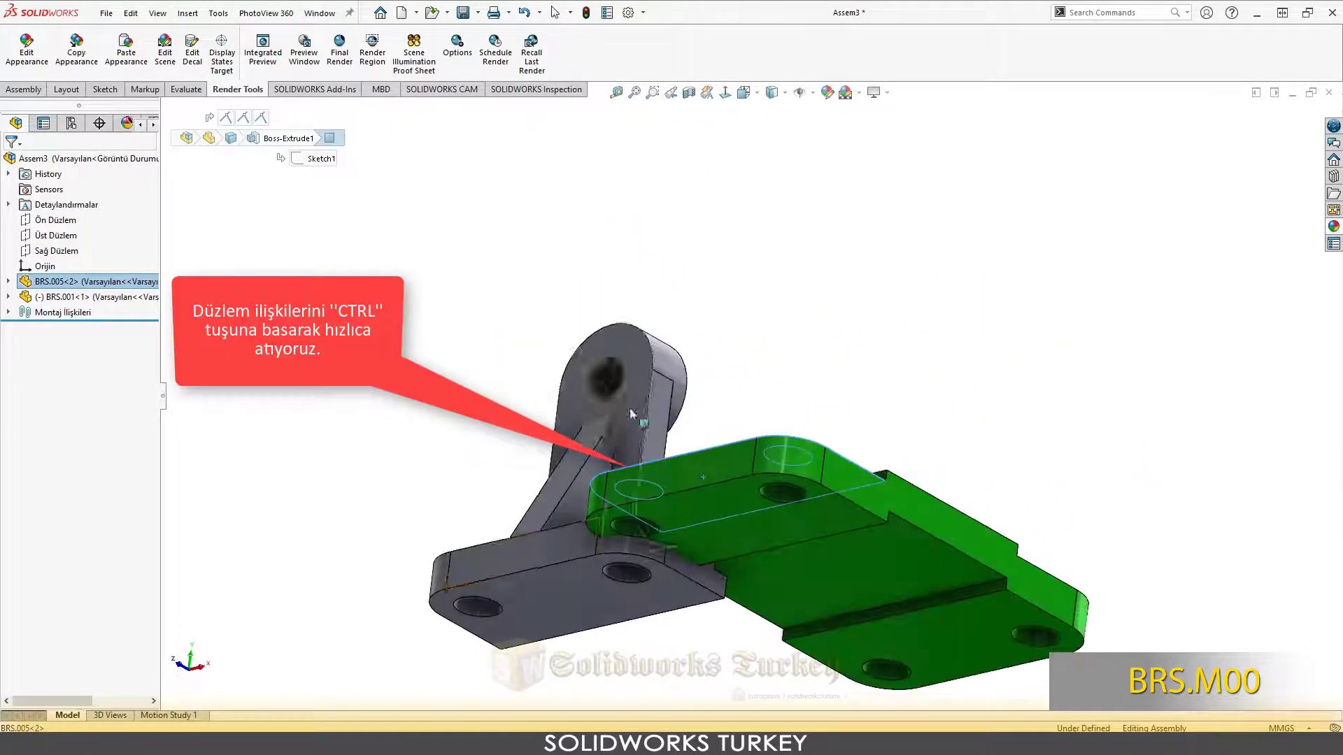
ctrl+click(575, 596)
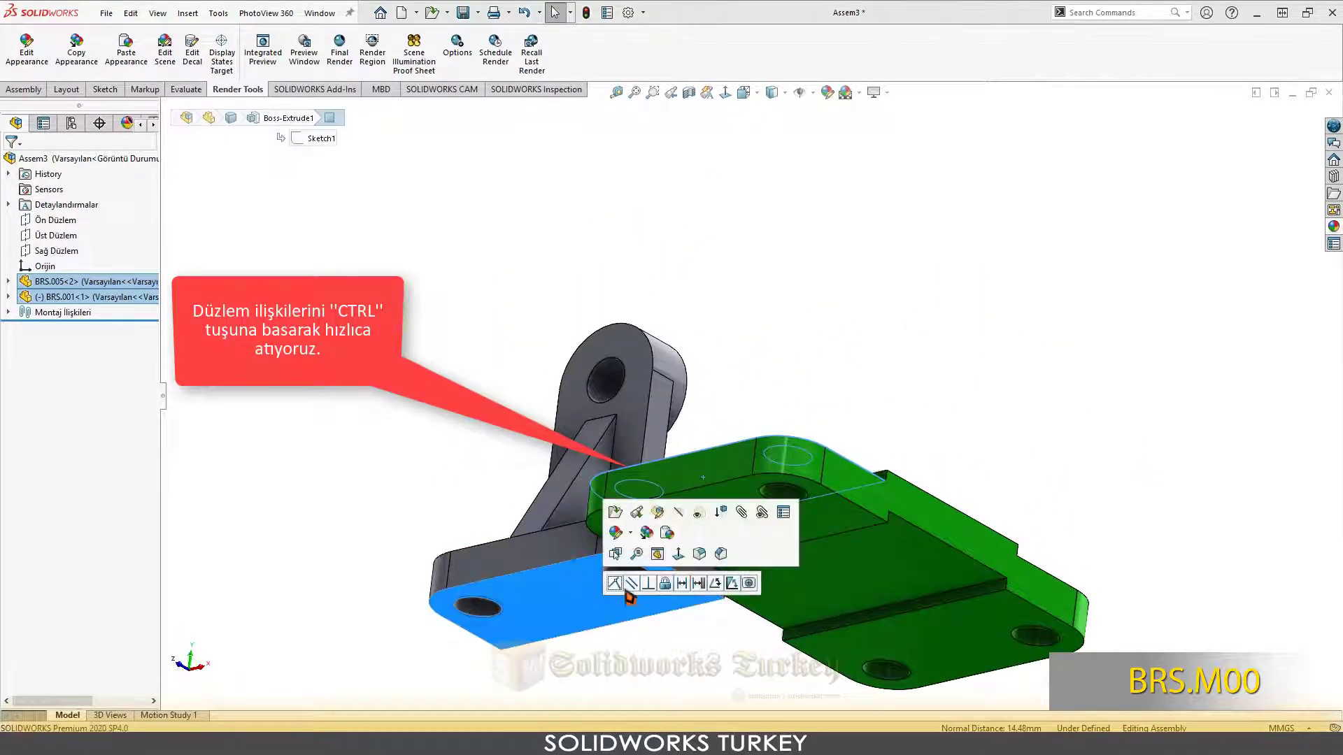
click(628, 584)
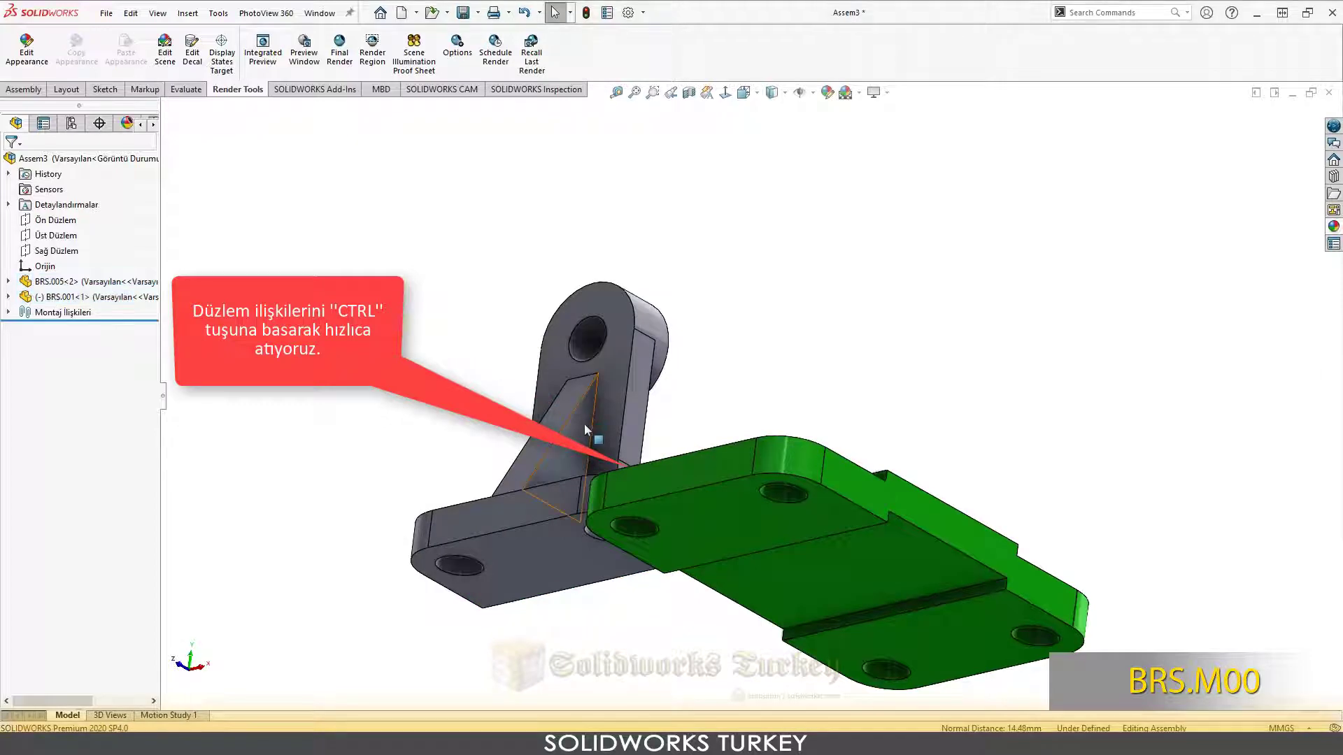
middle_drag(585, 424, 584, 616)
scroll(584, 615, up, 3)
scroll(792, 599, down, 2)
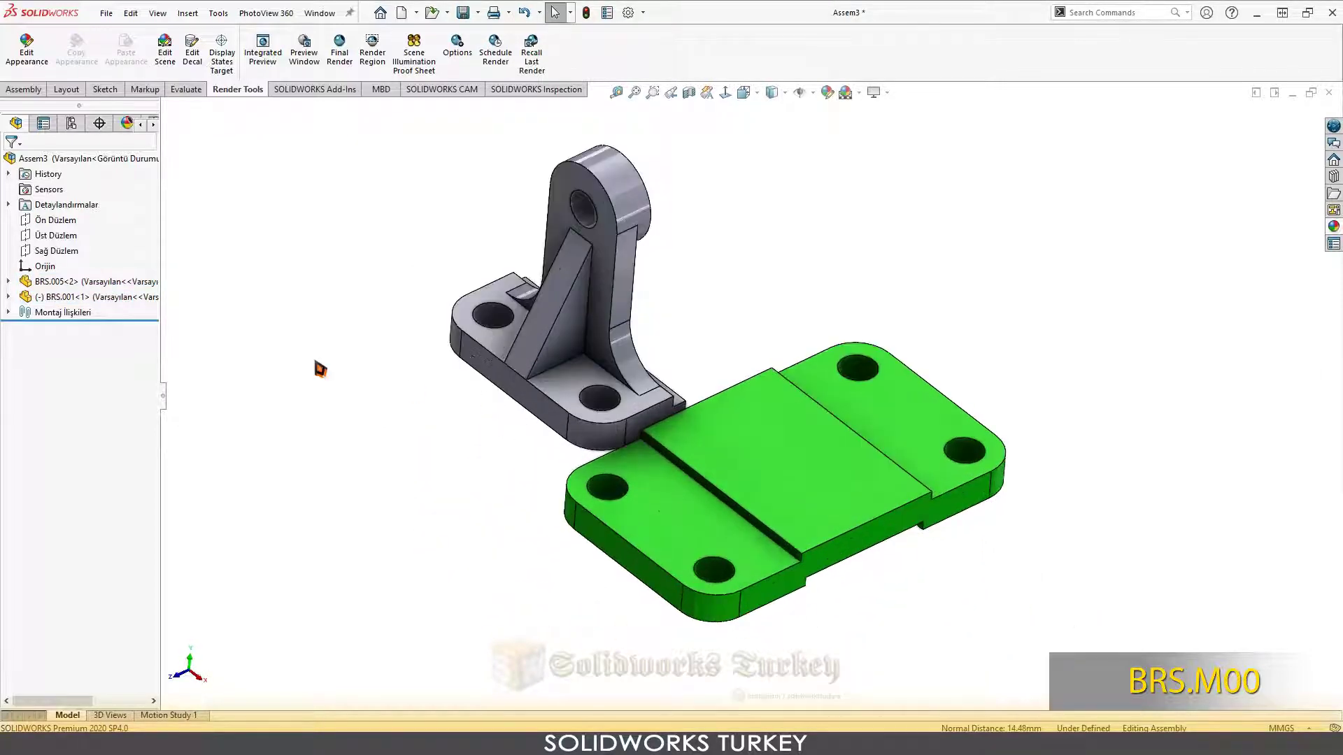
- Mate the bracket's Right Plane coincident with the assembly's Right Plane
click(26, 300)
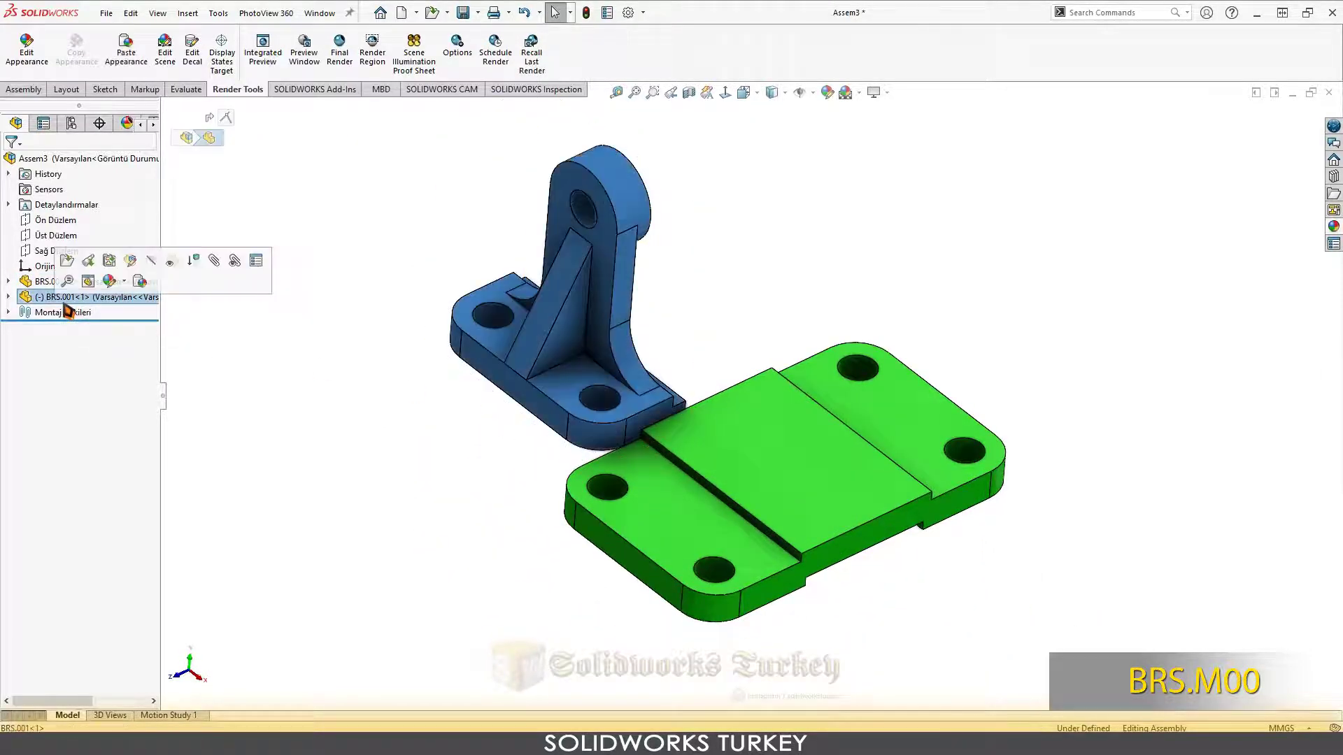
click(25, 302)
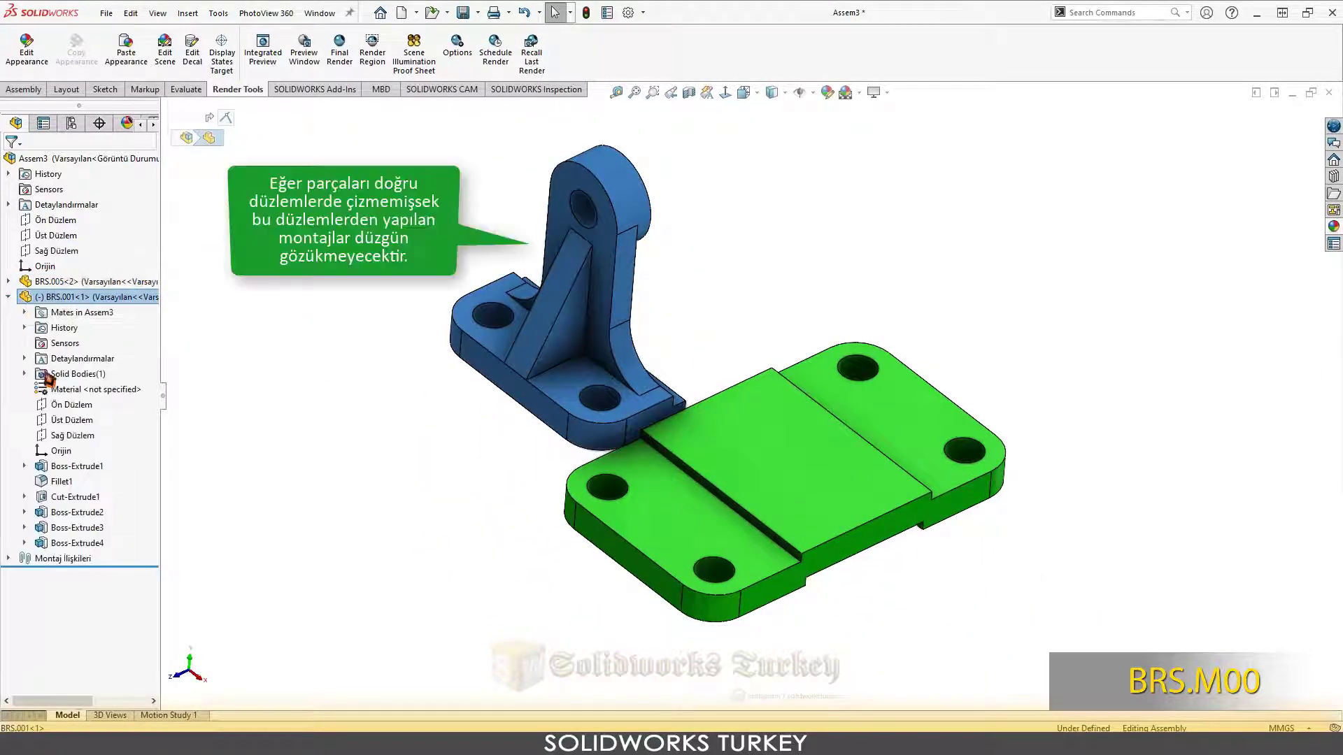
click(83, 436)
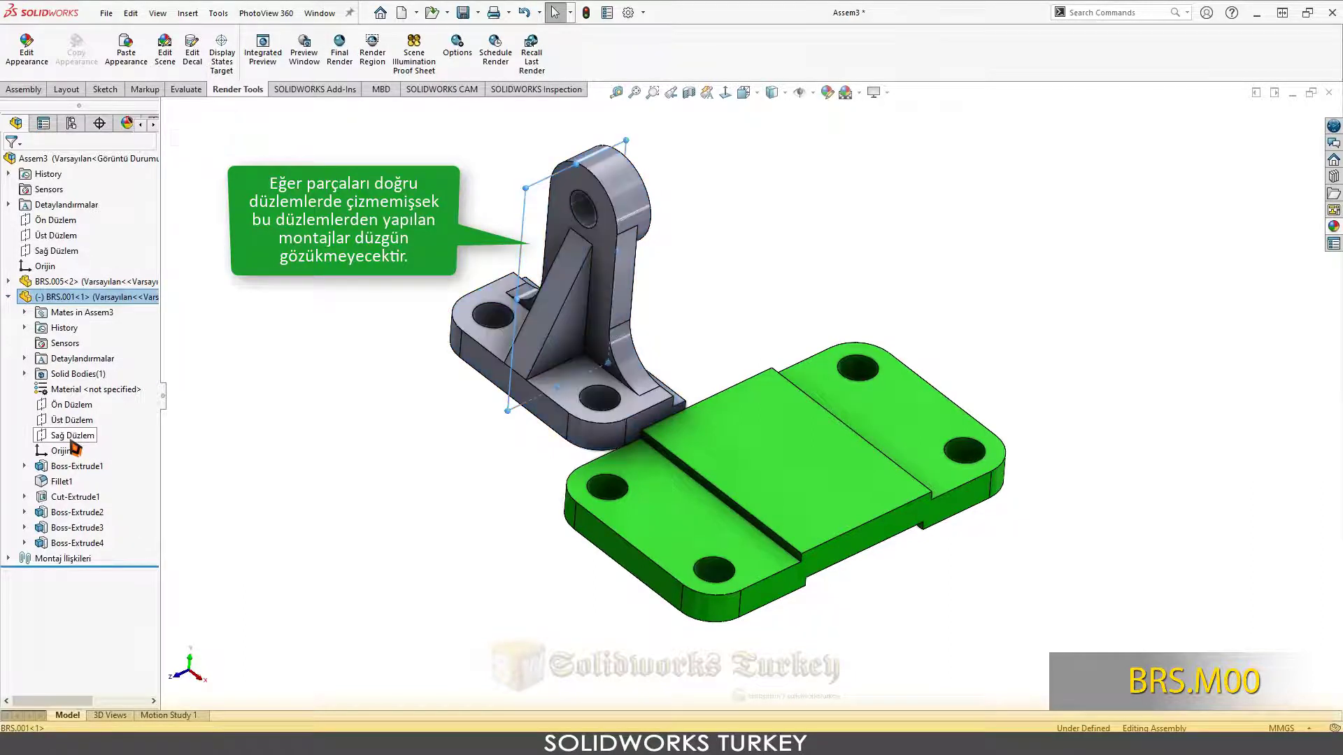
ctrl+click(61, 254)
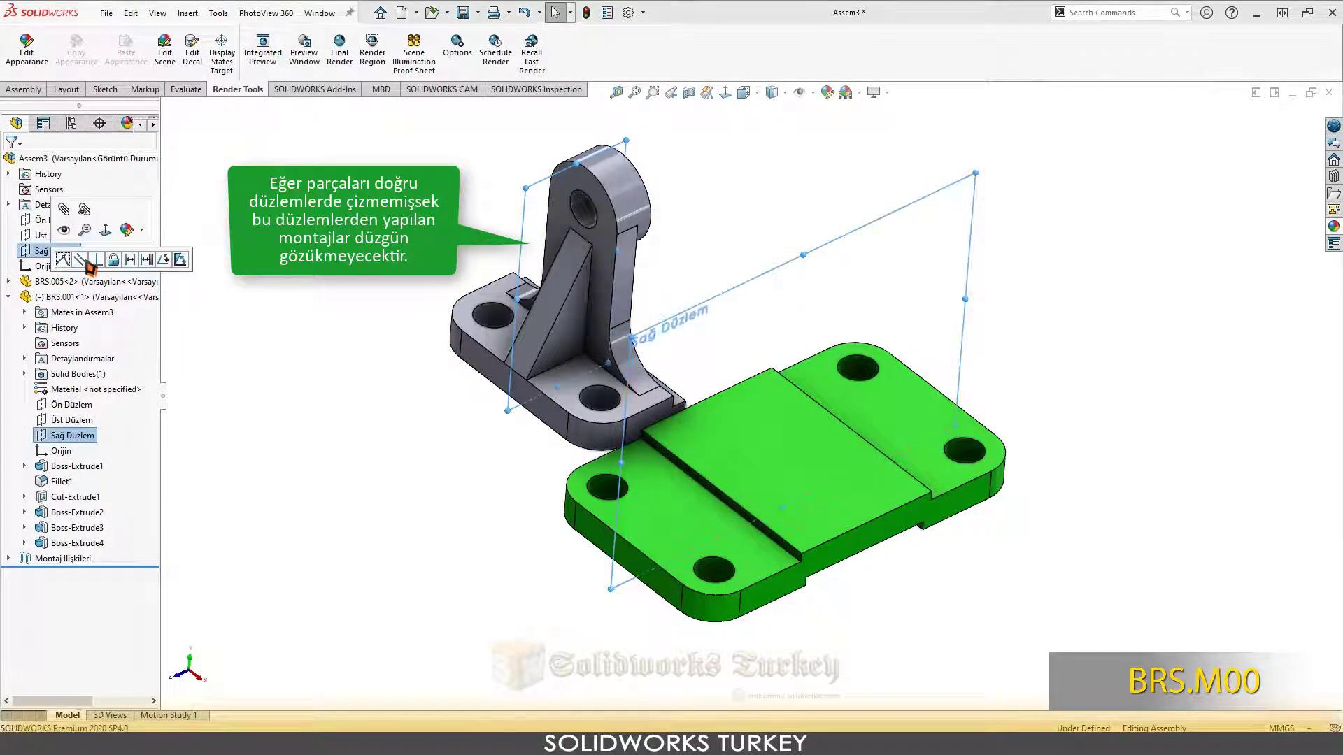
click(65, 260)
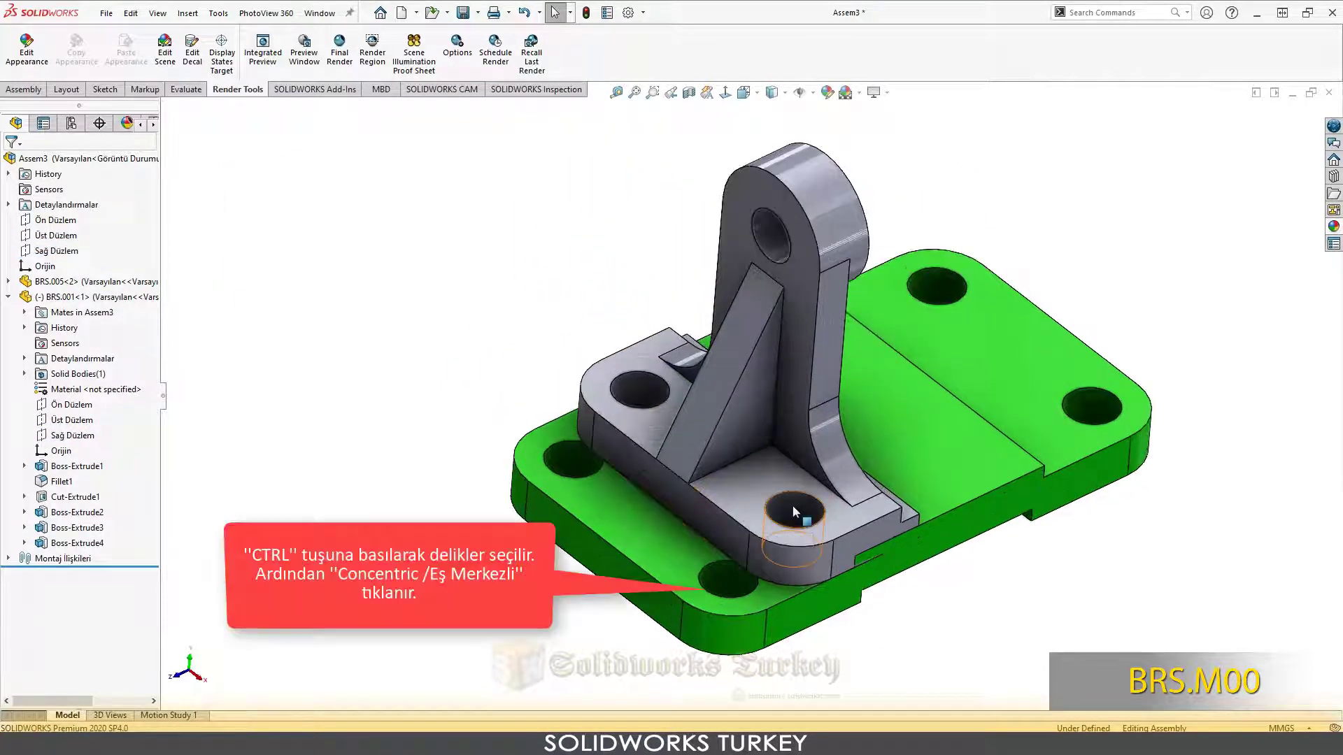
- Make a bracket base hole concentric with the matching plate hole
click(791, 505)
ctrl+click(719, 577)
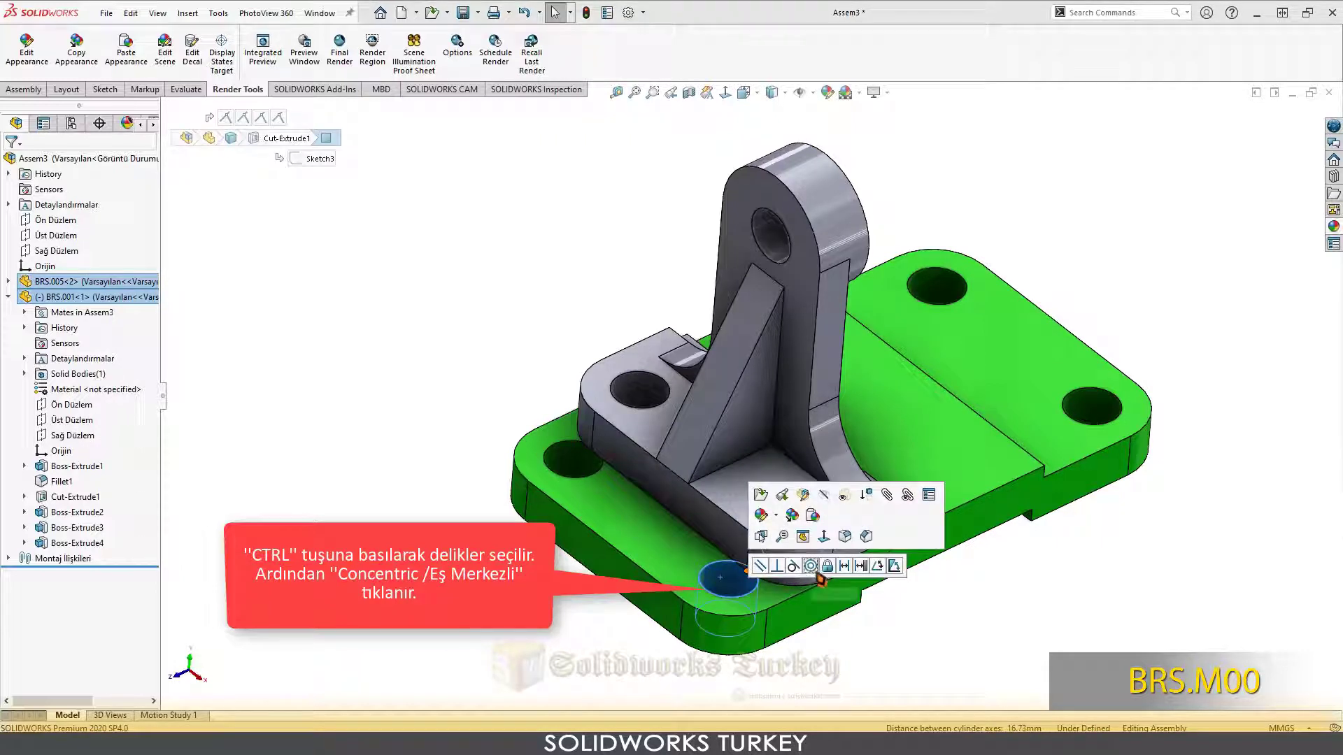
click(820, 576)
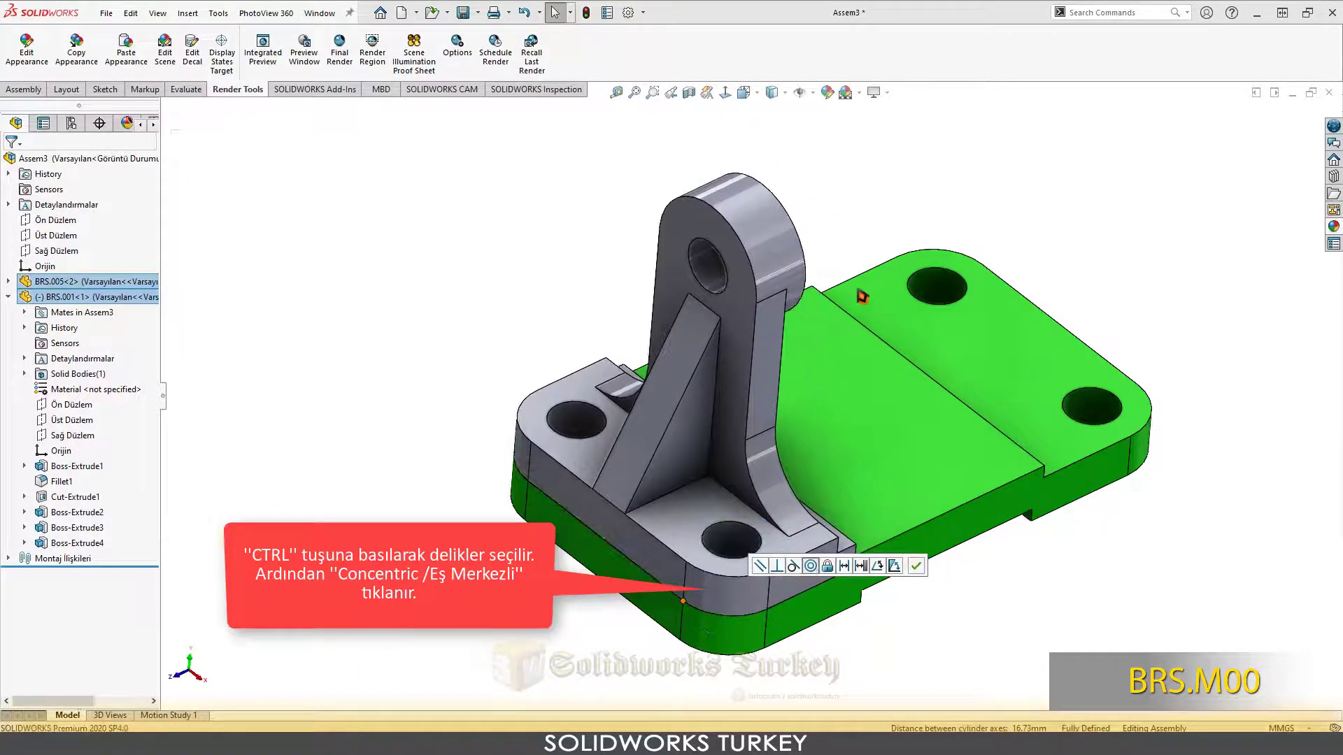
mouse_move(699, 420)
middle_down()
mouse_move(742, 392)
mouse_move(766, 397)
middle_up()
scroll(741, 406, down, 3)
scroll(755, 402, down, 3)
scroll(722, 299, up, 5)
scroll(727, 301, up, 3)
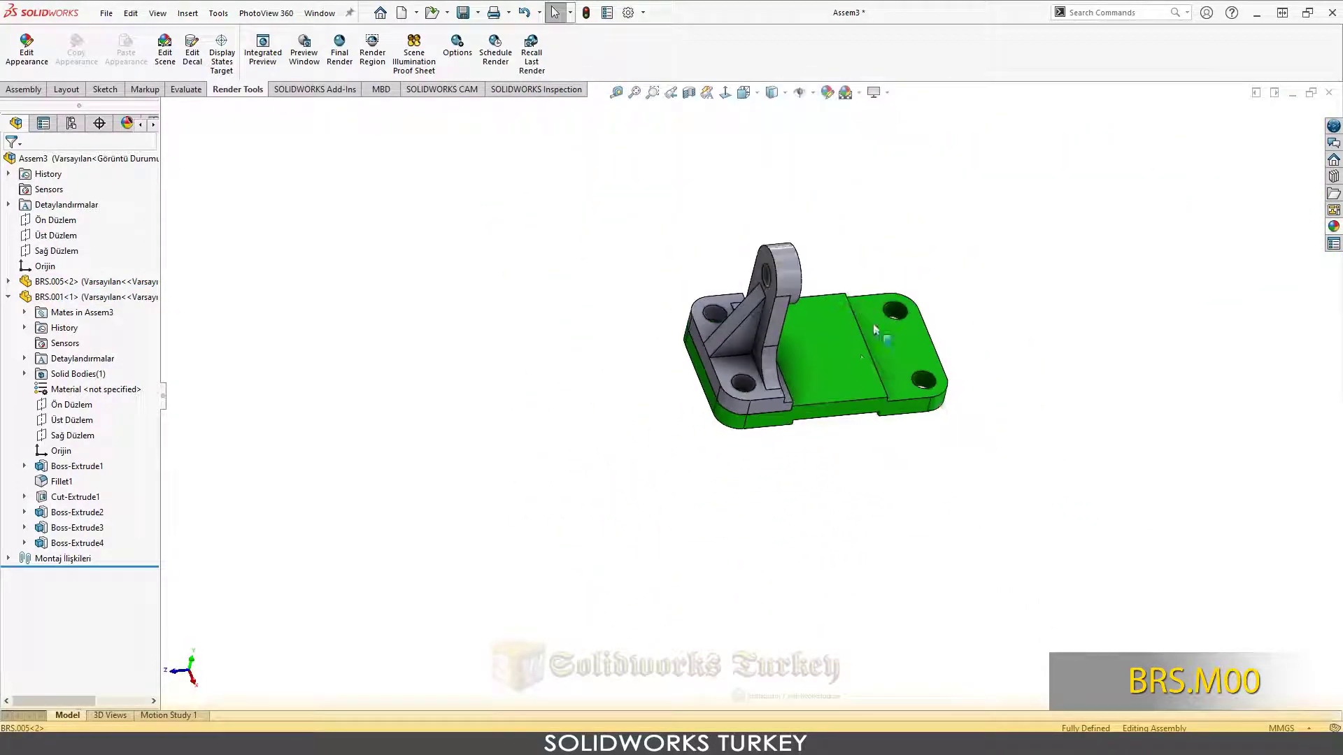
mouse_move(727, 301)
middle_down()
mouse_move(899, 255)
mouse_move(903, 307)
mouse_move(791, 327)
middle_up()
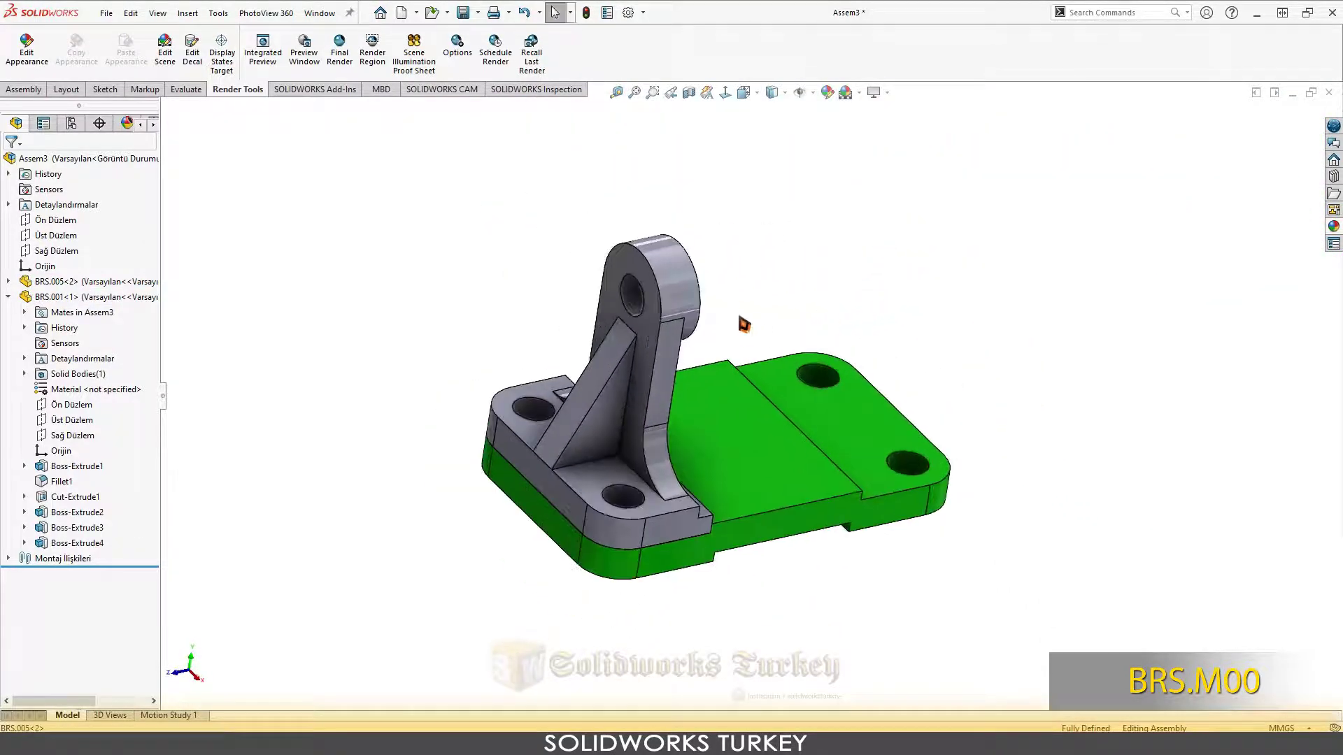
- Ctrl-drag a copy of the BRS.001 bracket beside the plate, undoing an accidental transparency change
ctrl+drag(689, 301, 1000, 231)
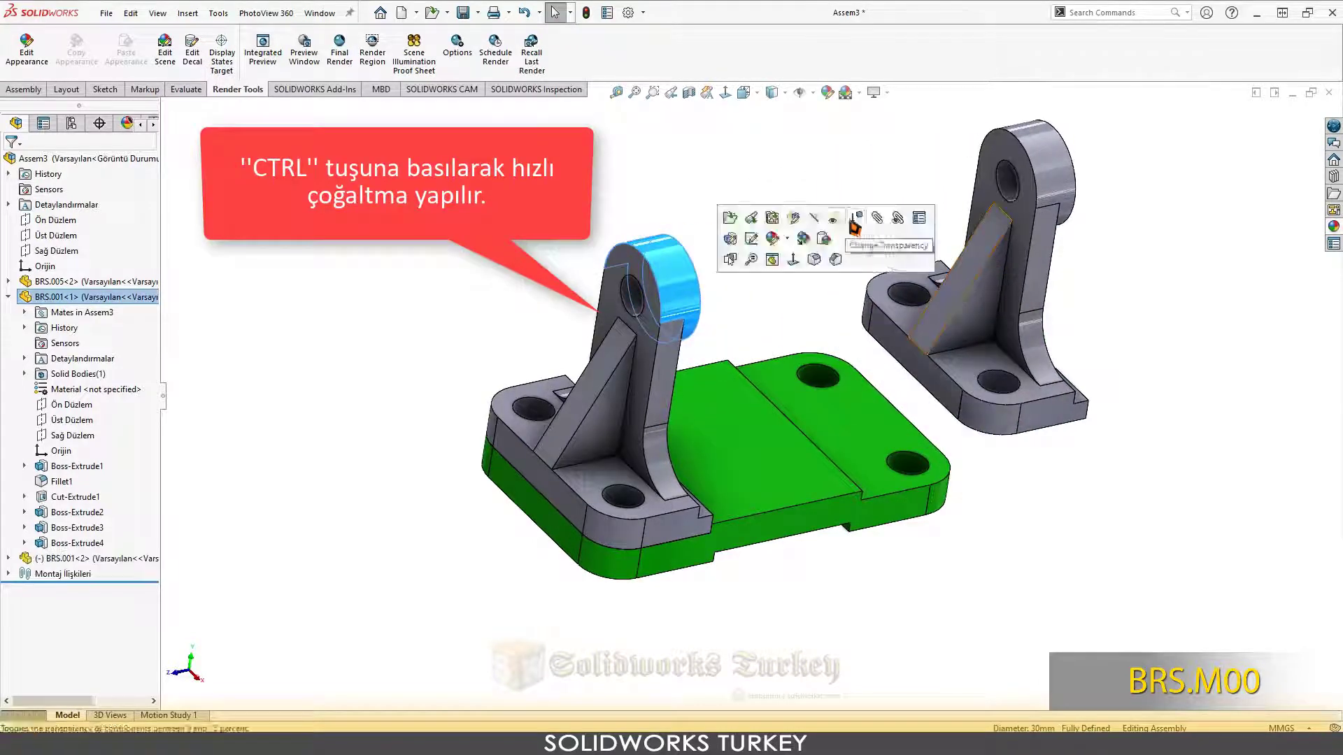
click(852, 223)
click(852, 258)
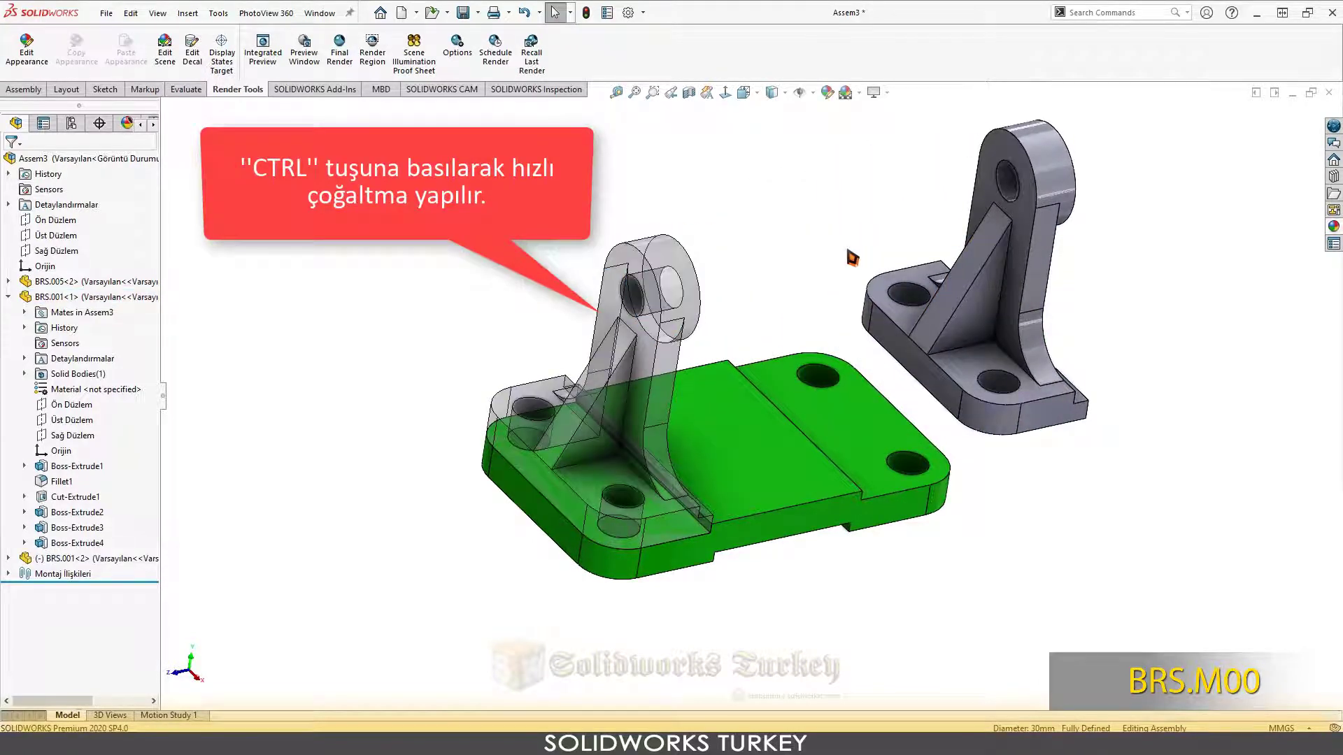
key(ctrl+z)
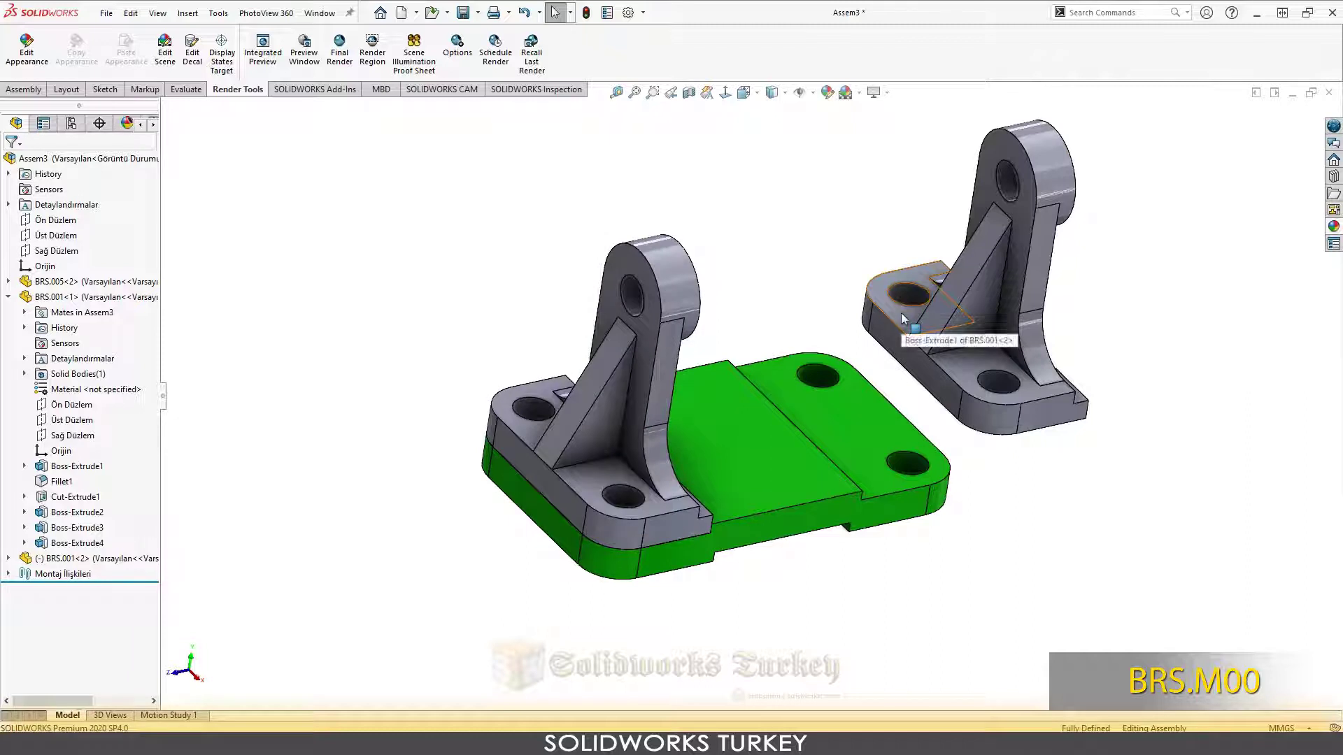
- Spin the copied bracket to a new orientation with Rotate Component (Free Drag)
click(25, 90)
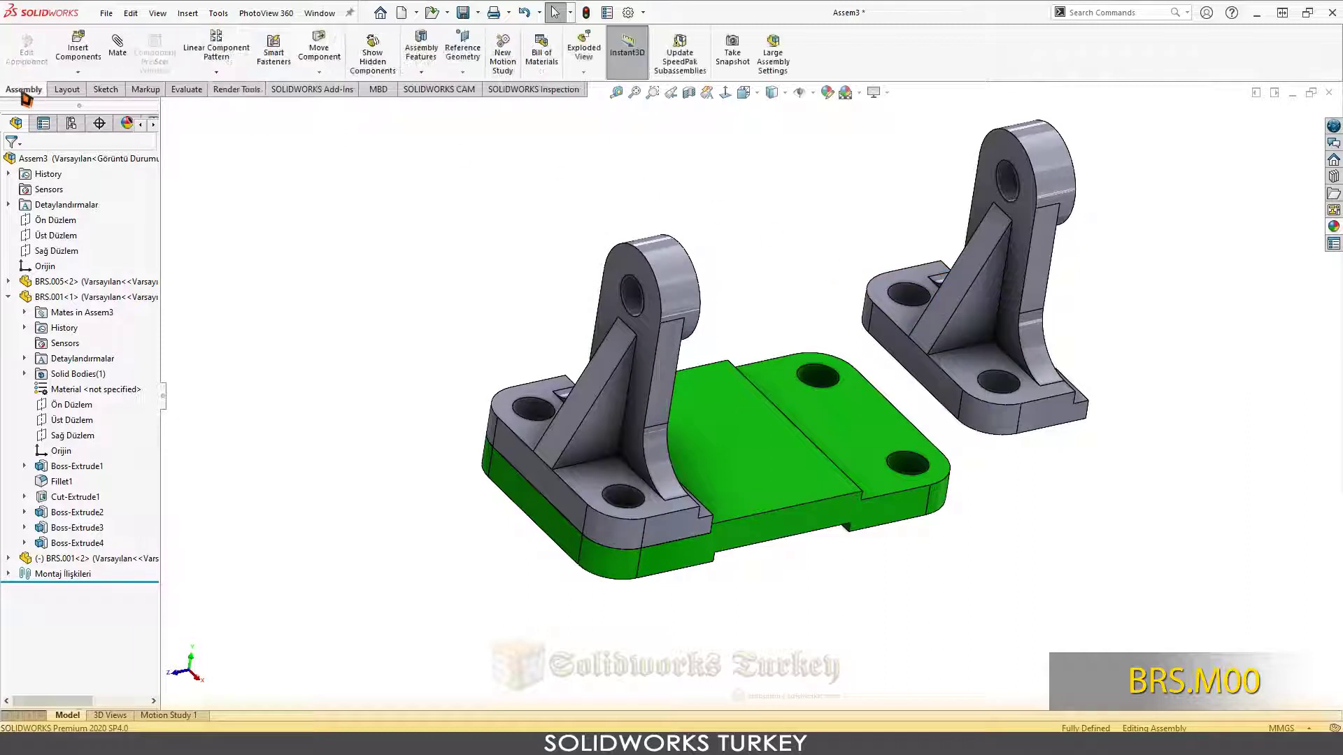
click(319, 72)
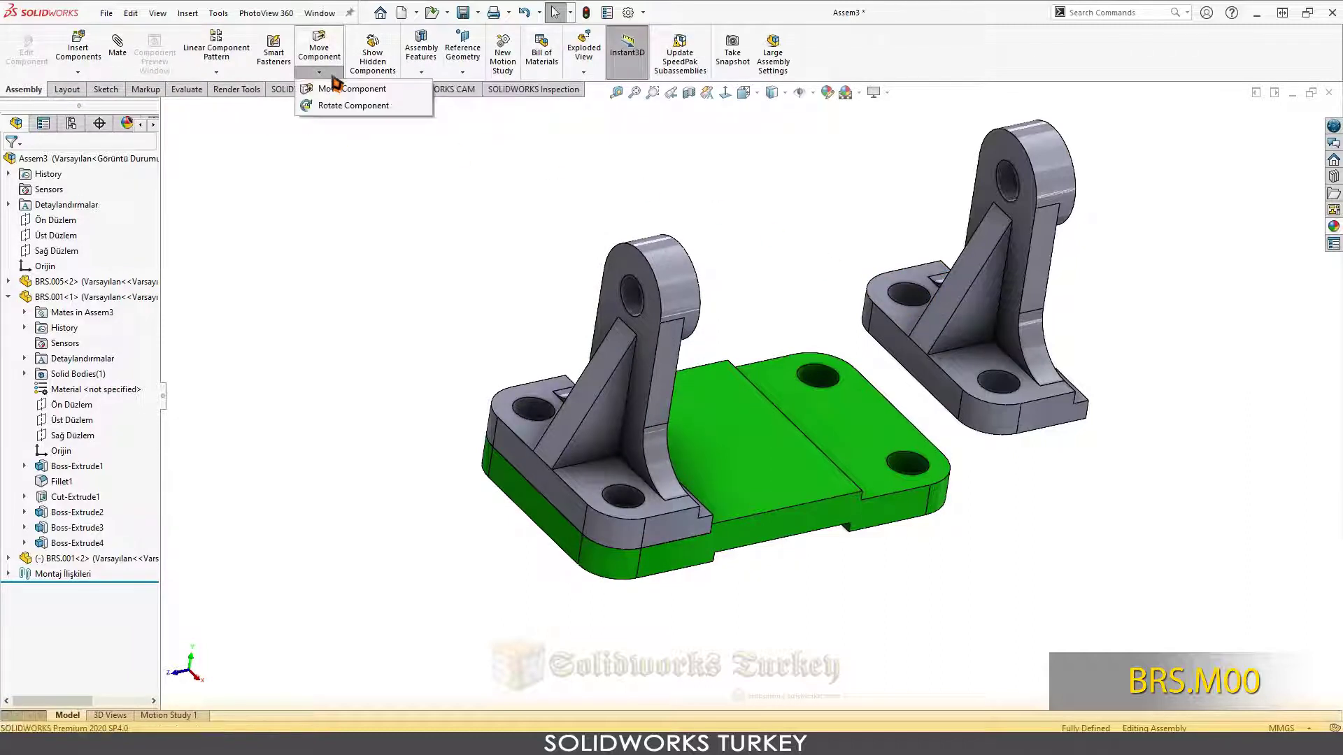
click(340, 108)
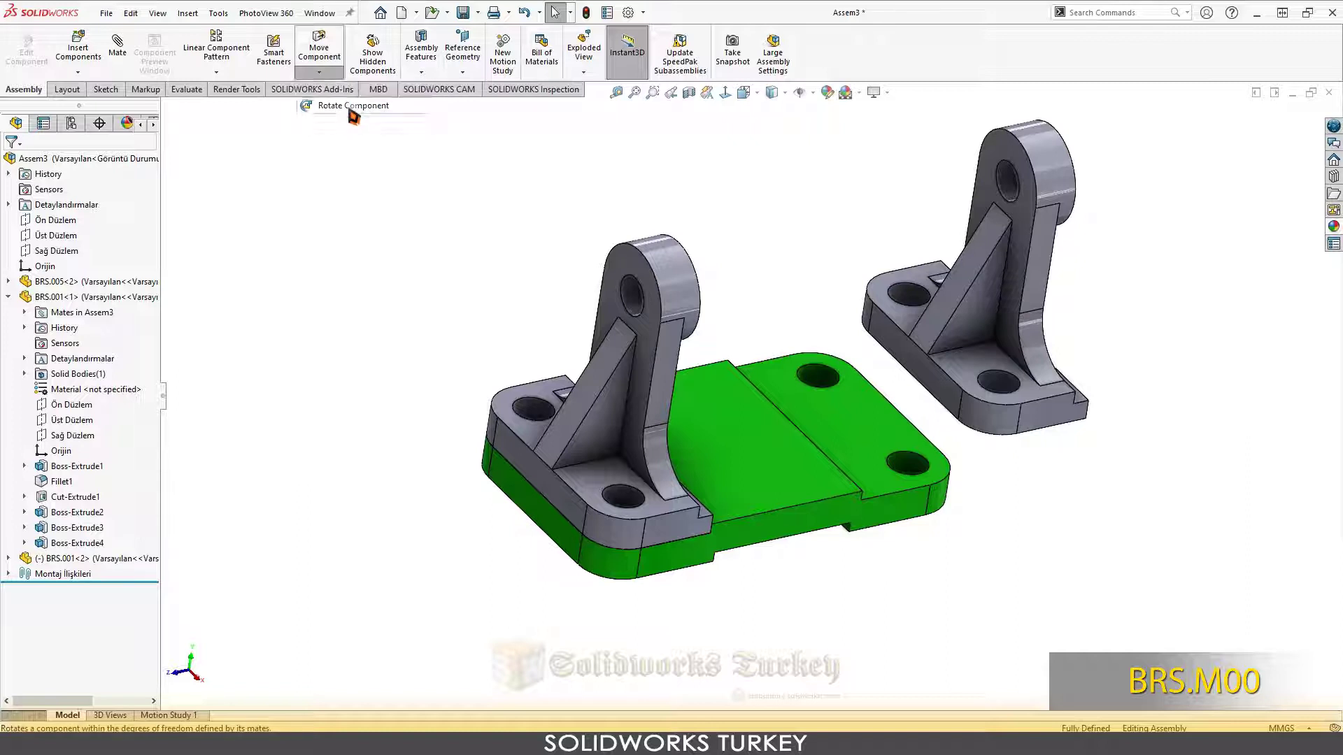
mouse_move(987, 332)
mouse_down()
mouse_move(699, 278)
mouse_move(697, 369)
mouse_up()
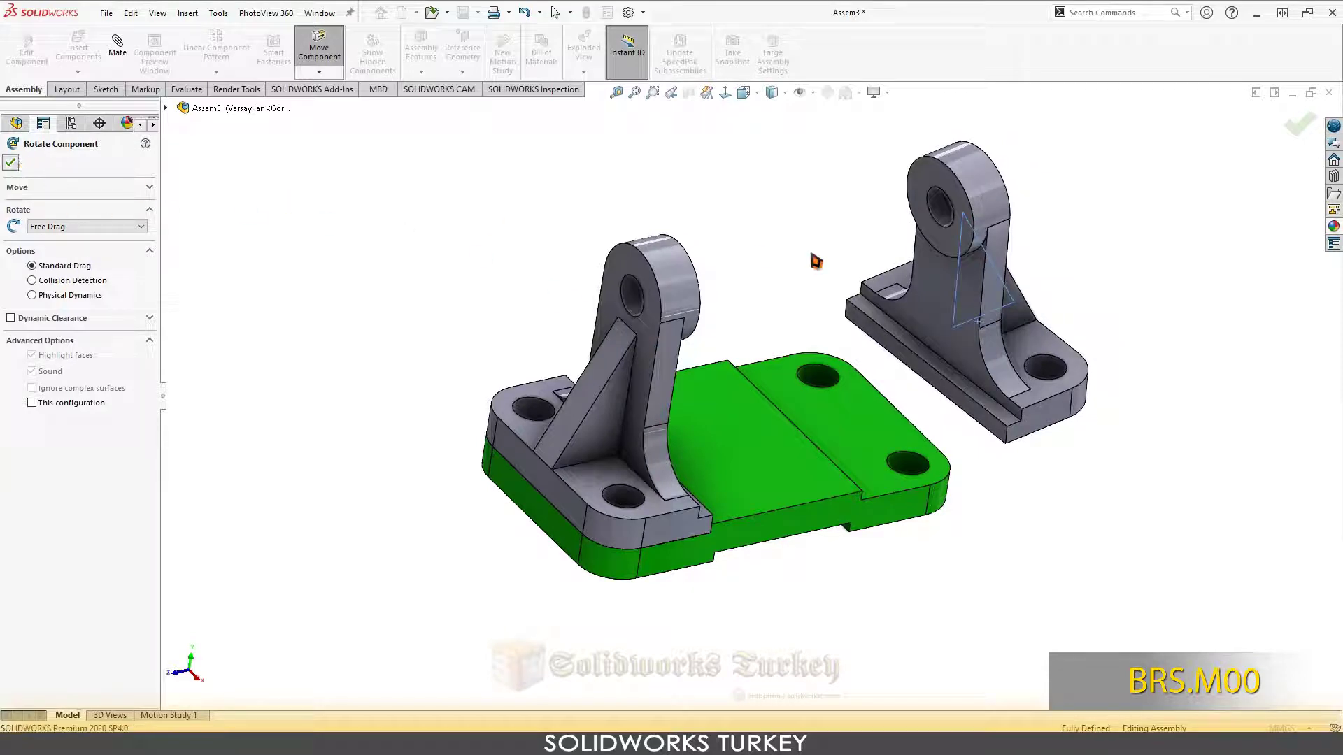
key(Escape)
click(859, 422)
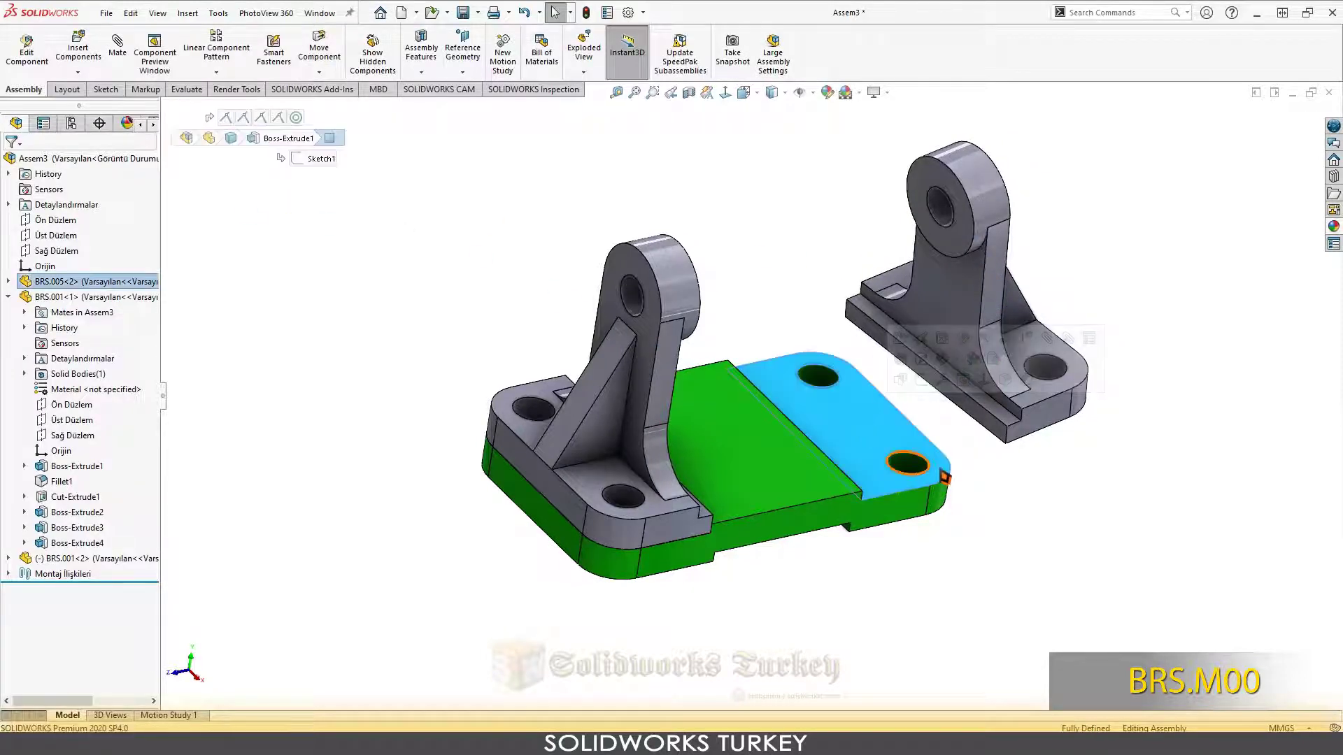
- Mate the second bracket's base face flush with the plate
middle_drag(859, 421, 948, 340)
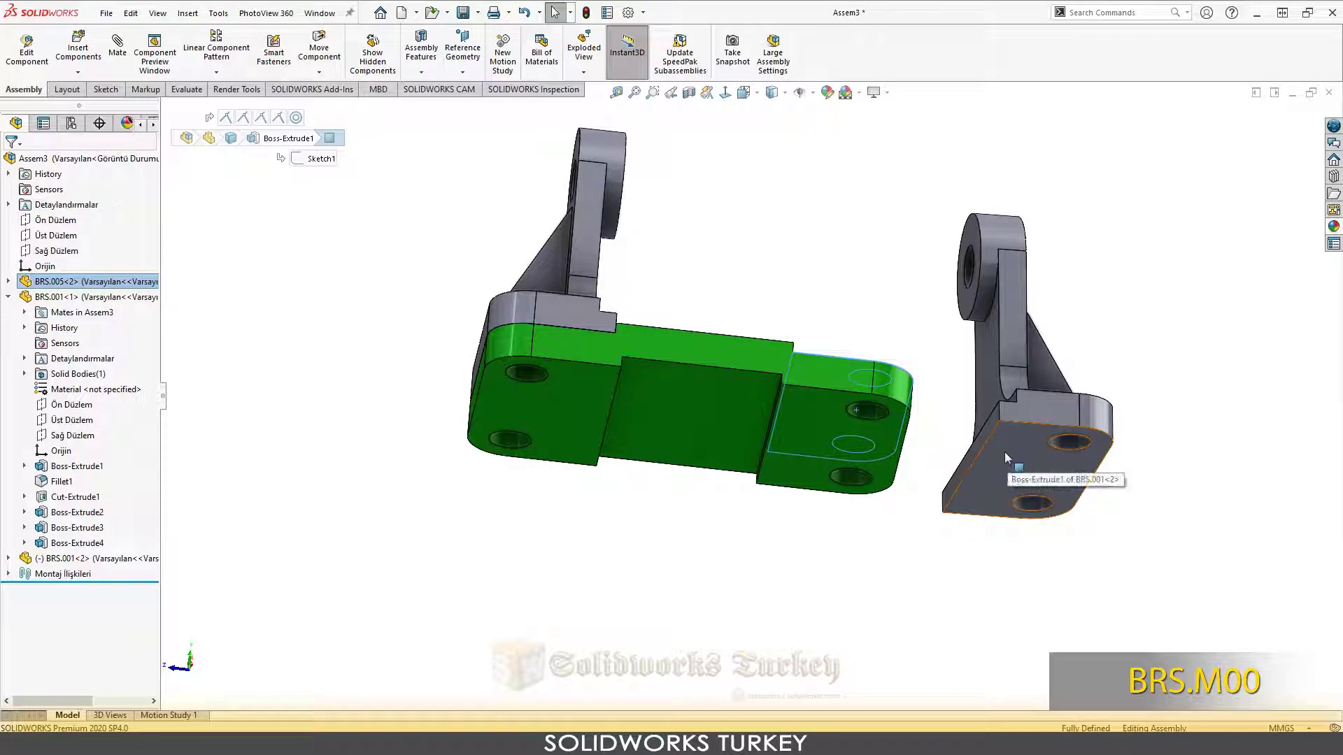
click(1010, 454)
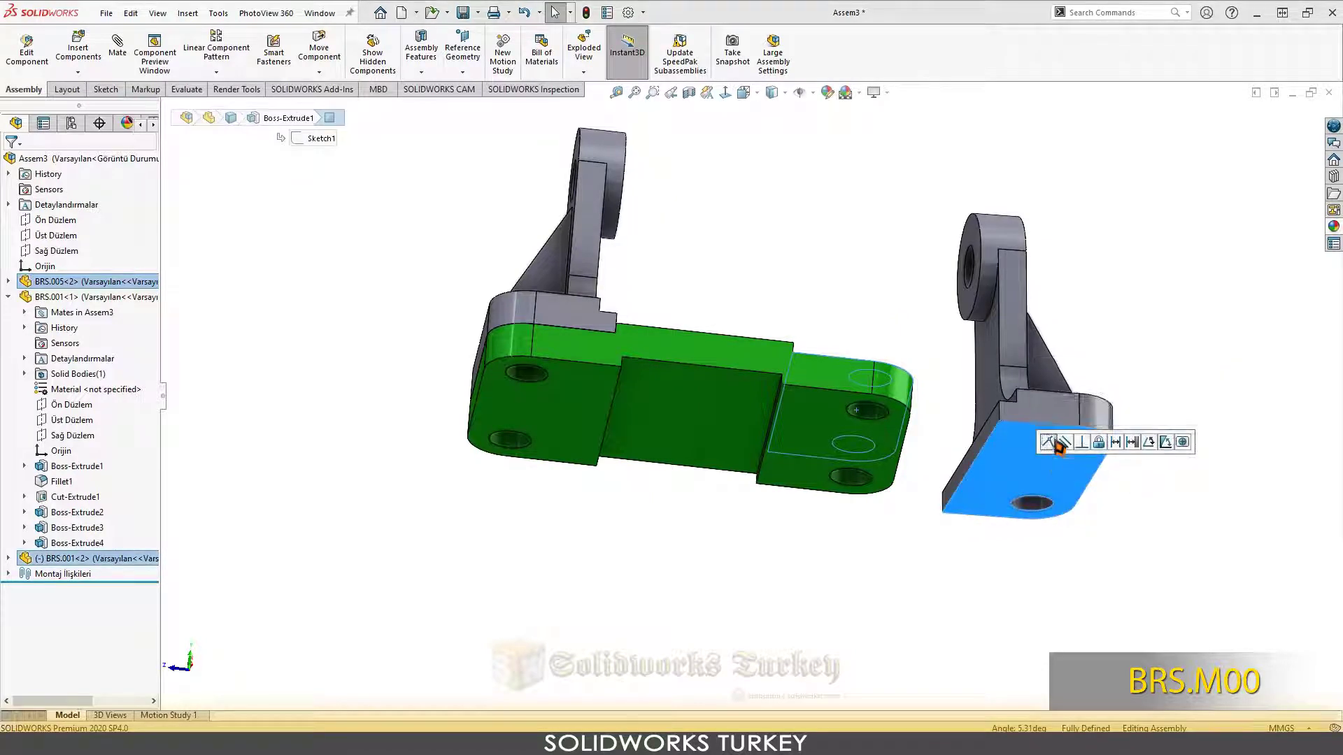
click(1047, 442)
middle_drag(880, 338, 826, 325)
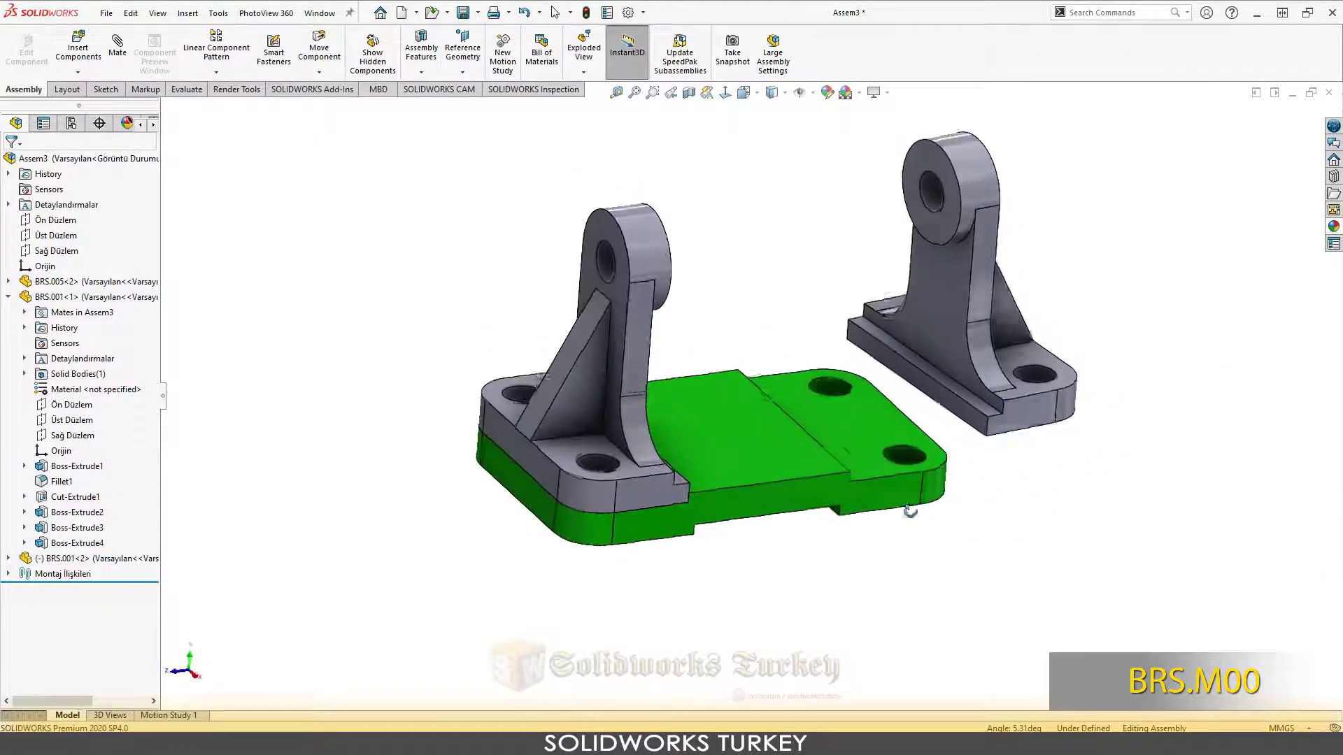
- Mate BRS.001<2>'s Sağ Düzlem plane coincident with the assembly's Sağ Düzlem
click(909, 280)
click(7, 296)
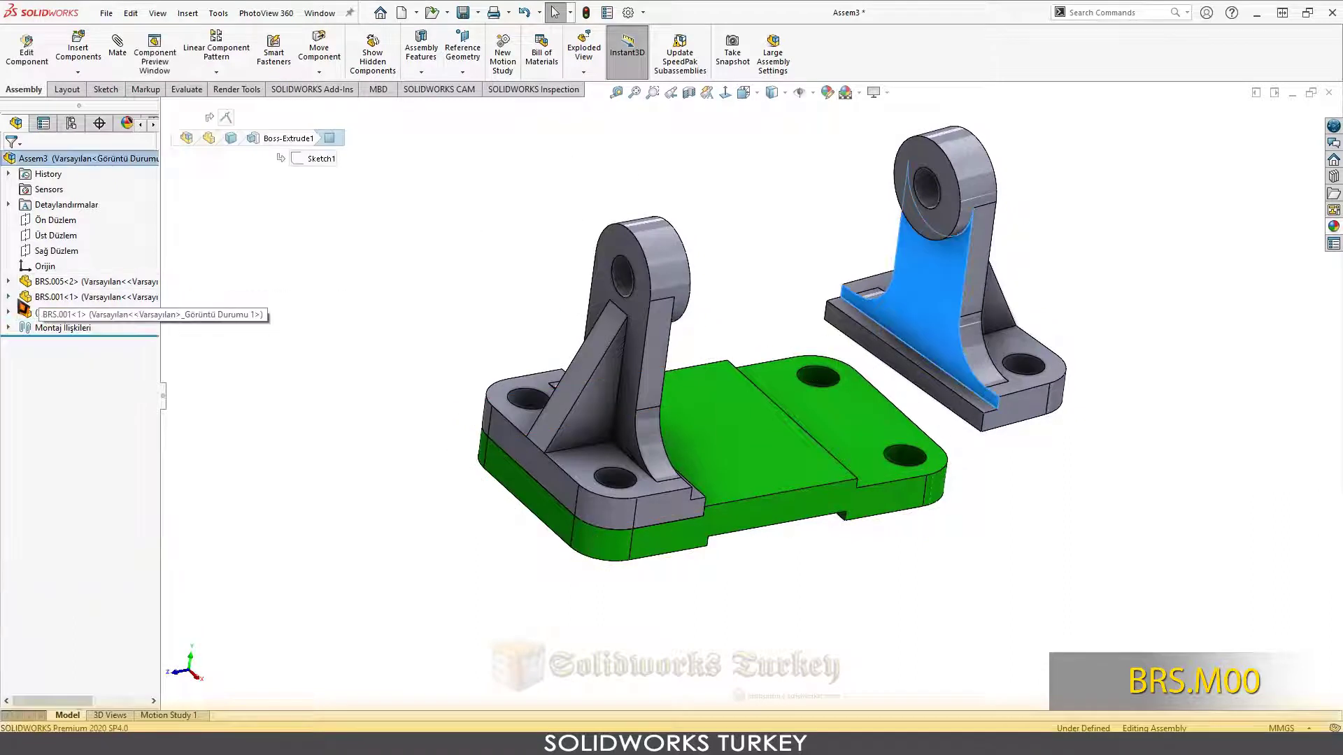
click(44, 312)
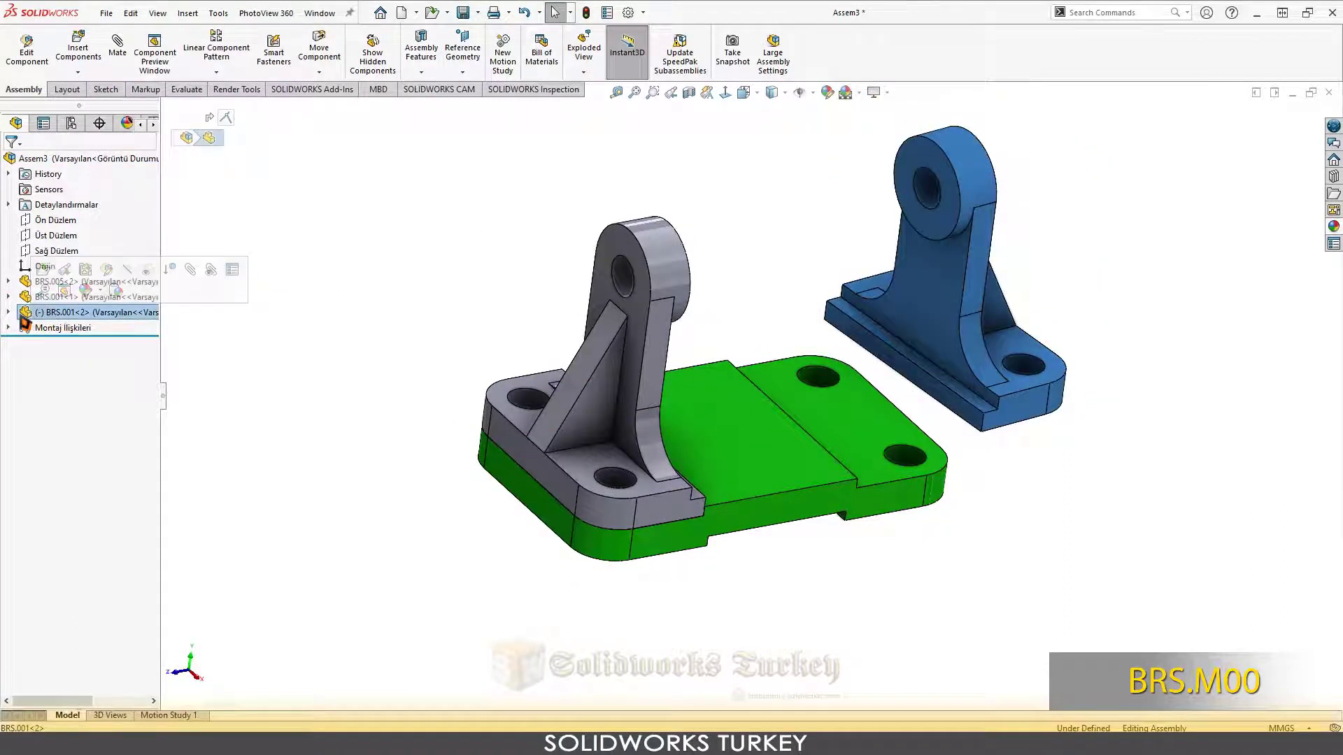
click(8, 312)
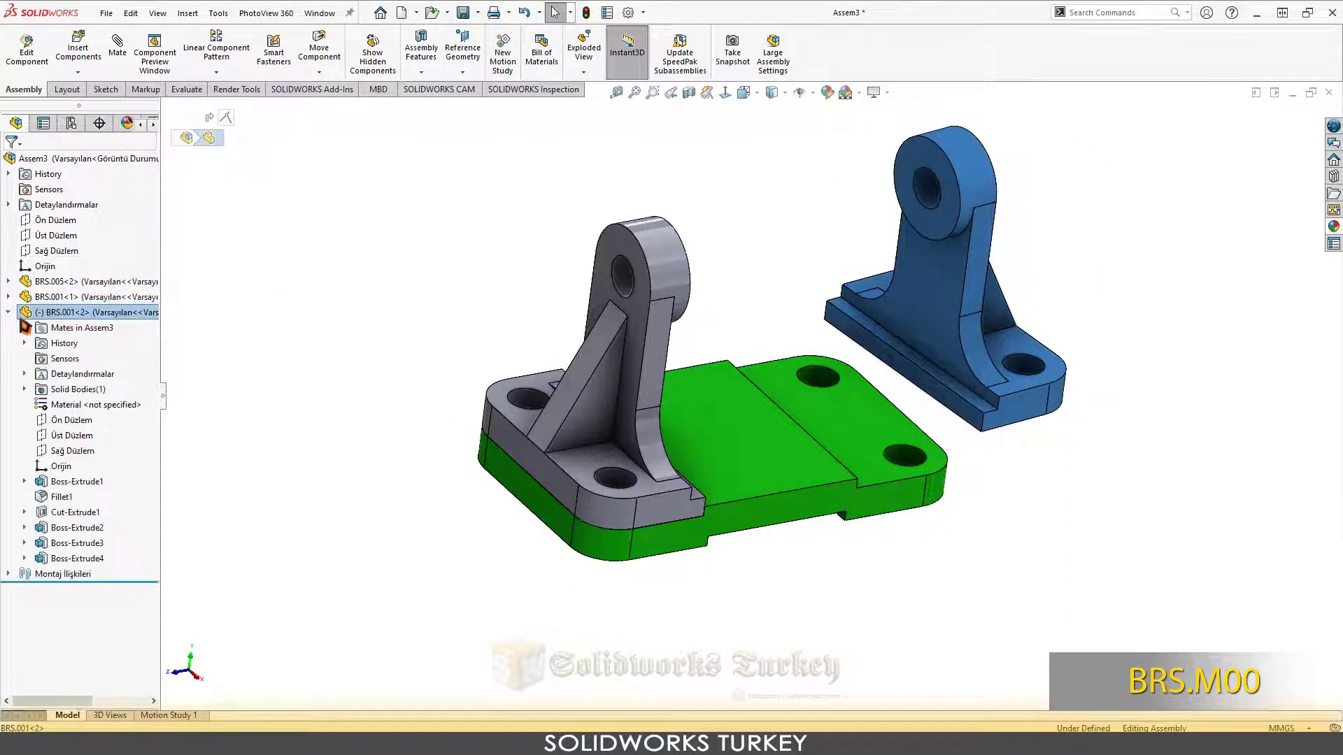
click(79, 452)
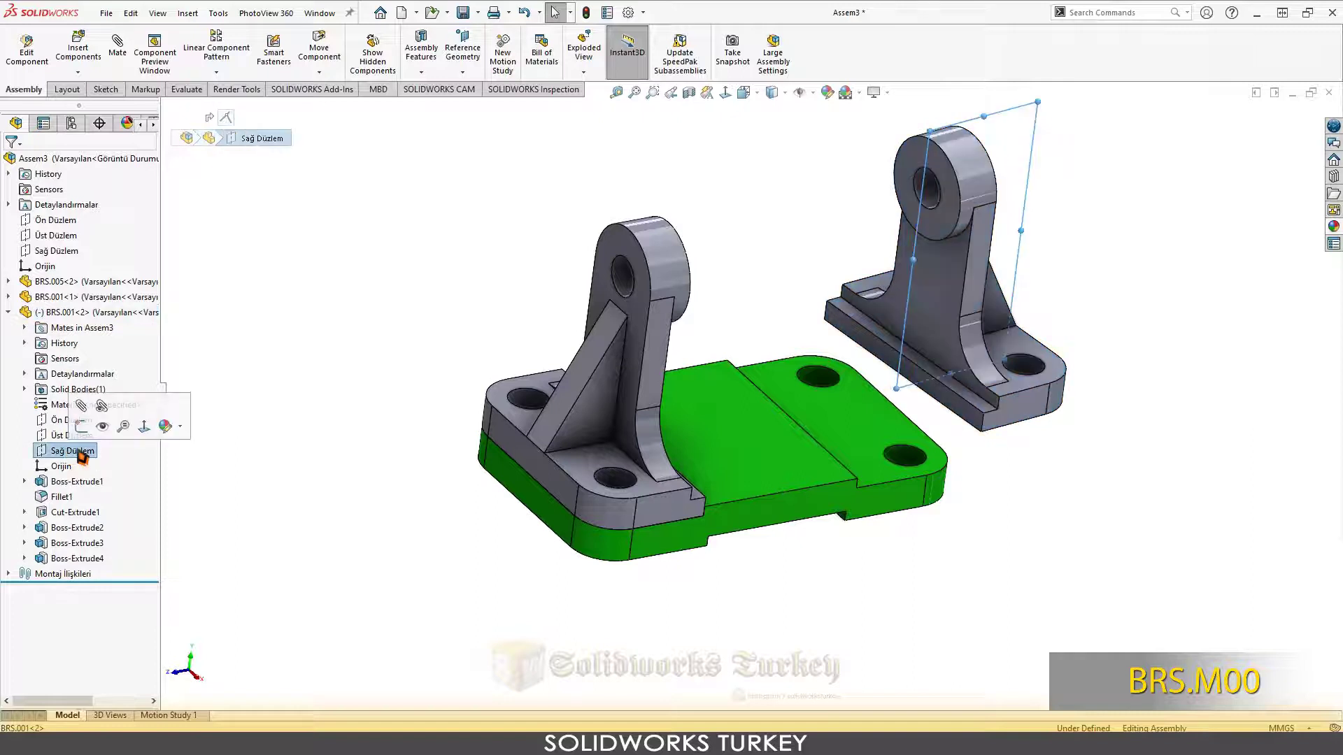
ctrl+click(60, 253)
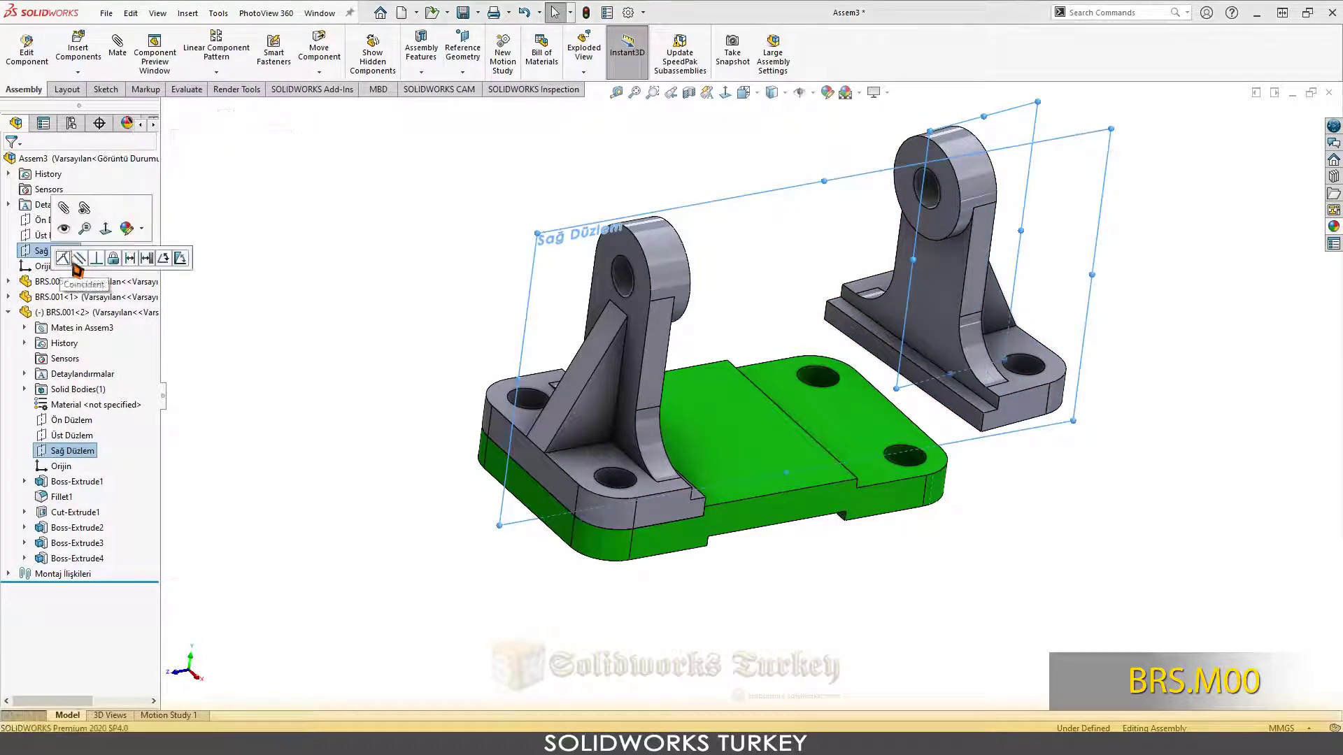
click(67, 260)
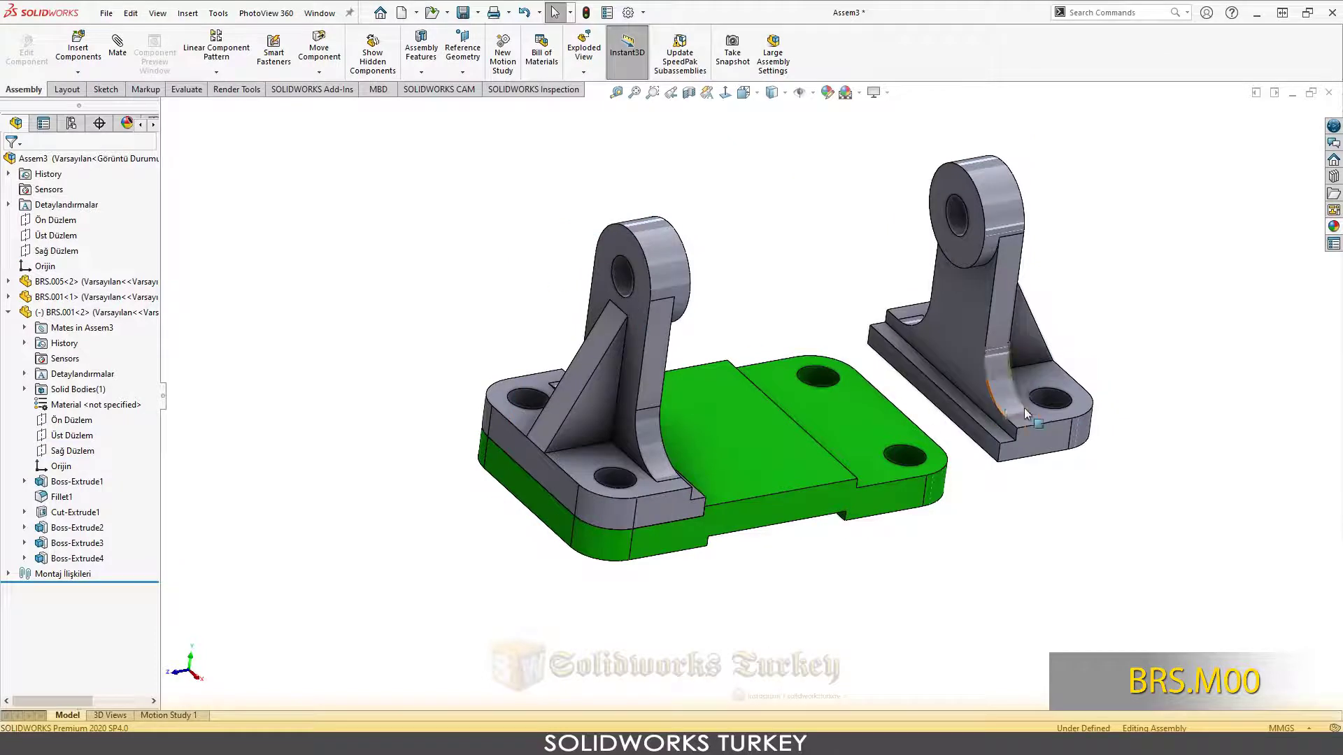
- Make the second bracket's base hole concentric with the matching plate hole
click(1052, 403)
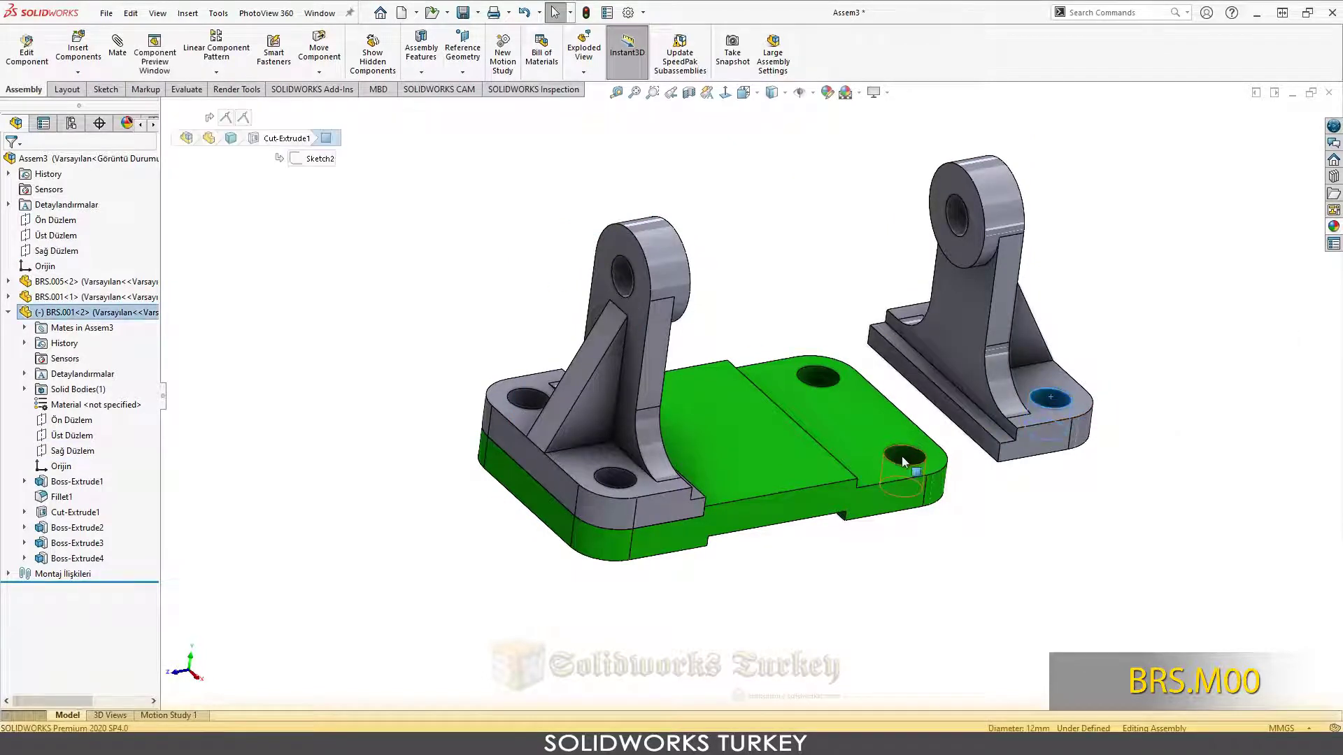
ctrl+click(908, 463)
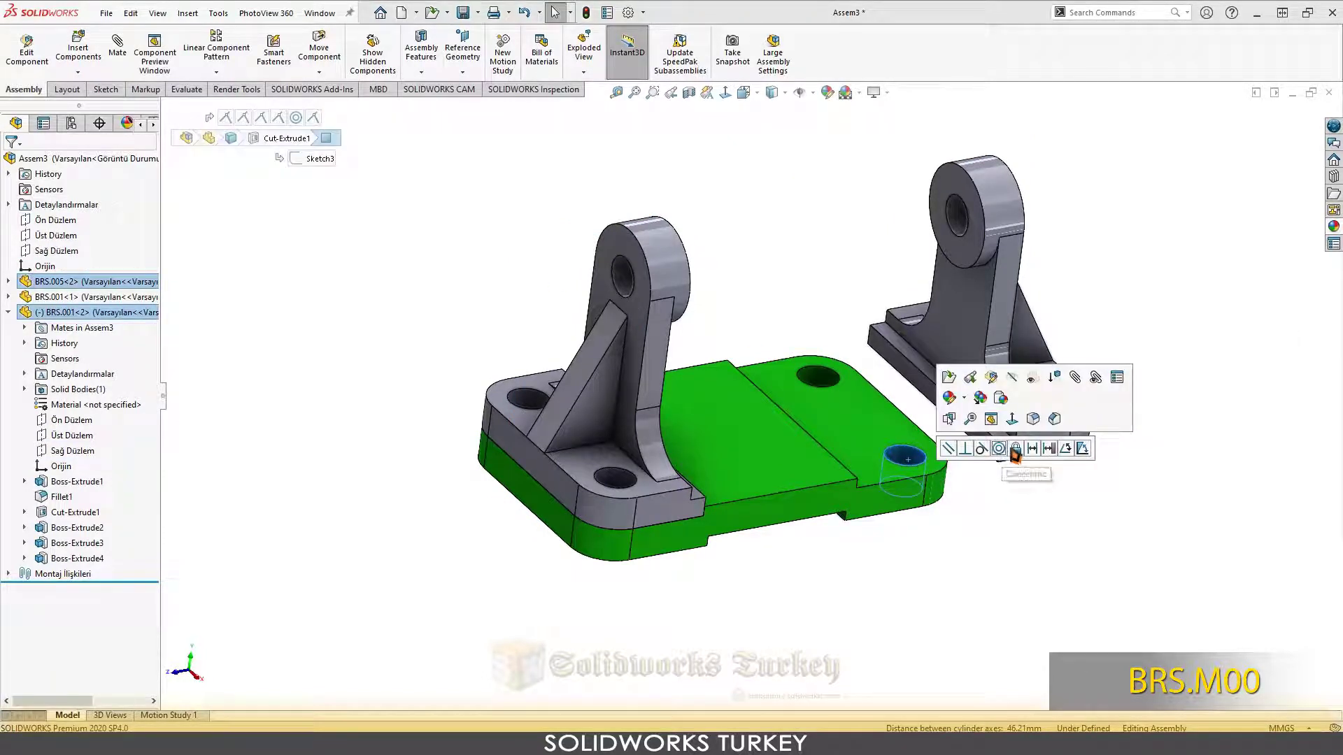
click(1012, 451)
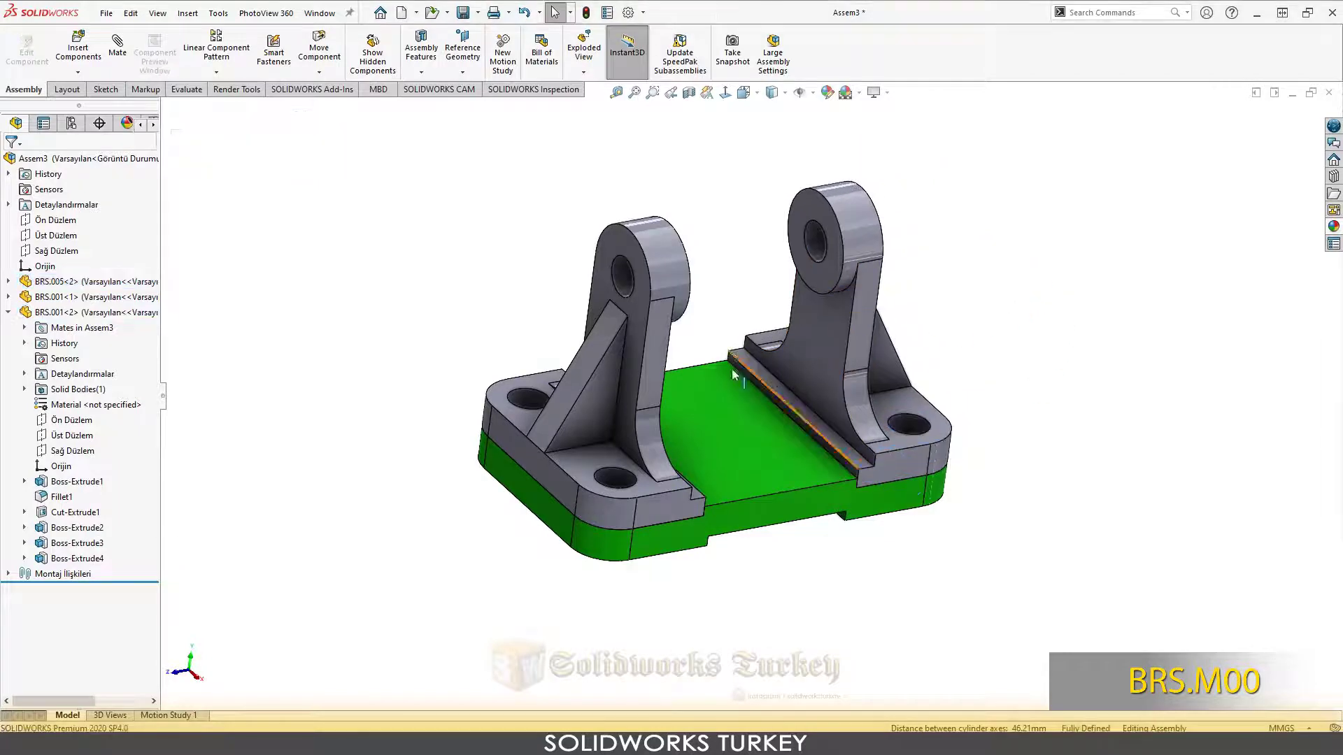
key(shift+c)
- Drag BRS.002.SLDPRT from the Belt Roller Support folder toward the assembly window
mouse_move(387, 388)
middle_down()
mouse_move(381, 446)
mouse_move(497, 412)
middle_up()
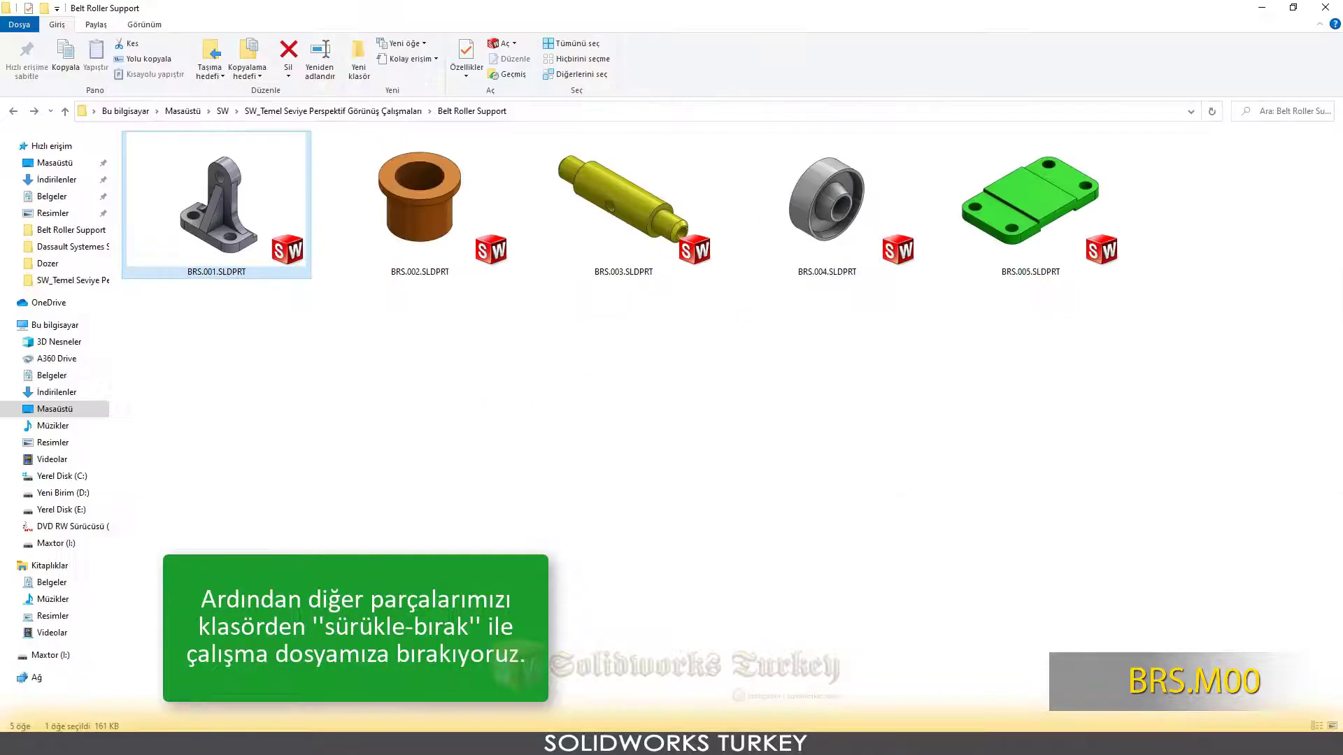
click(657, 483)
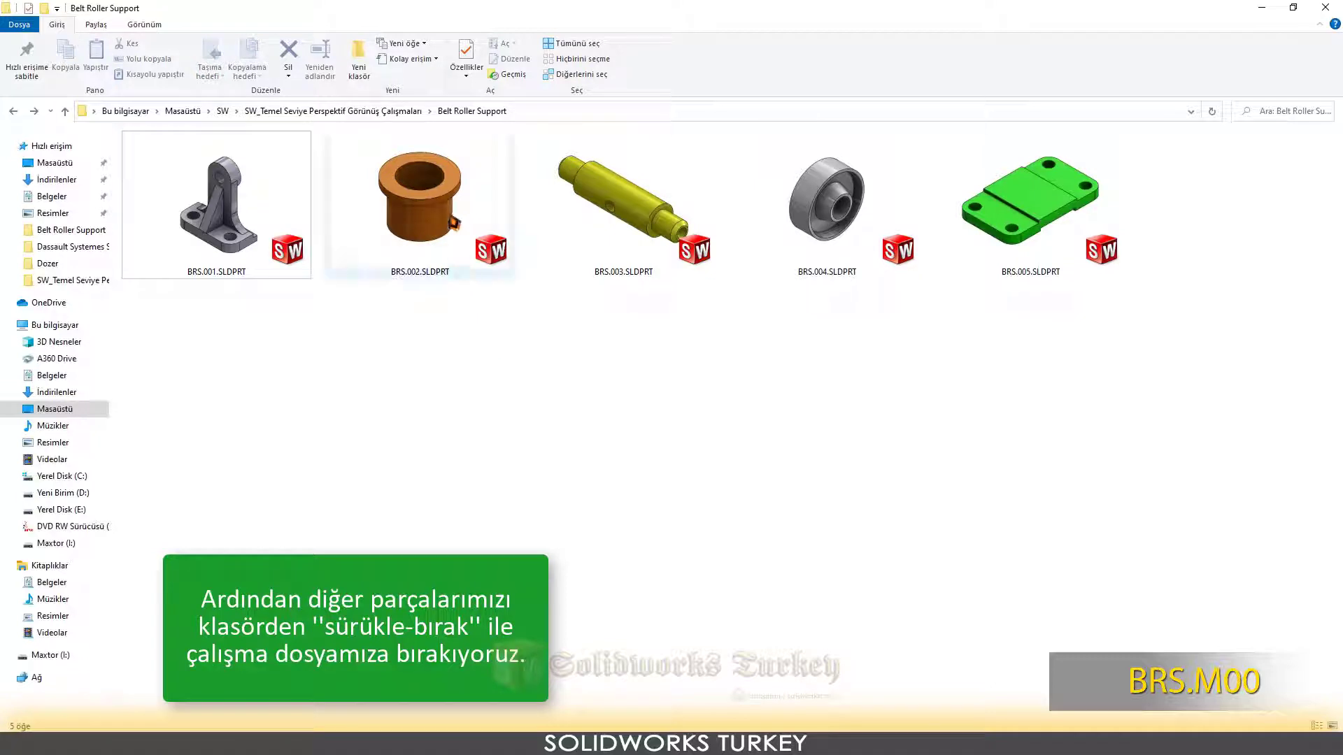
mouse_move(440, 231)
mouse_down()
mouse_move(505, 386)
mouse_move(618, 223)
mouse_move(623, 183)
mouse_up()
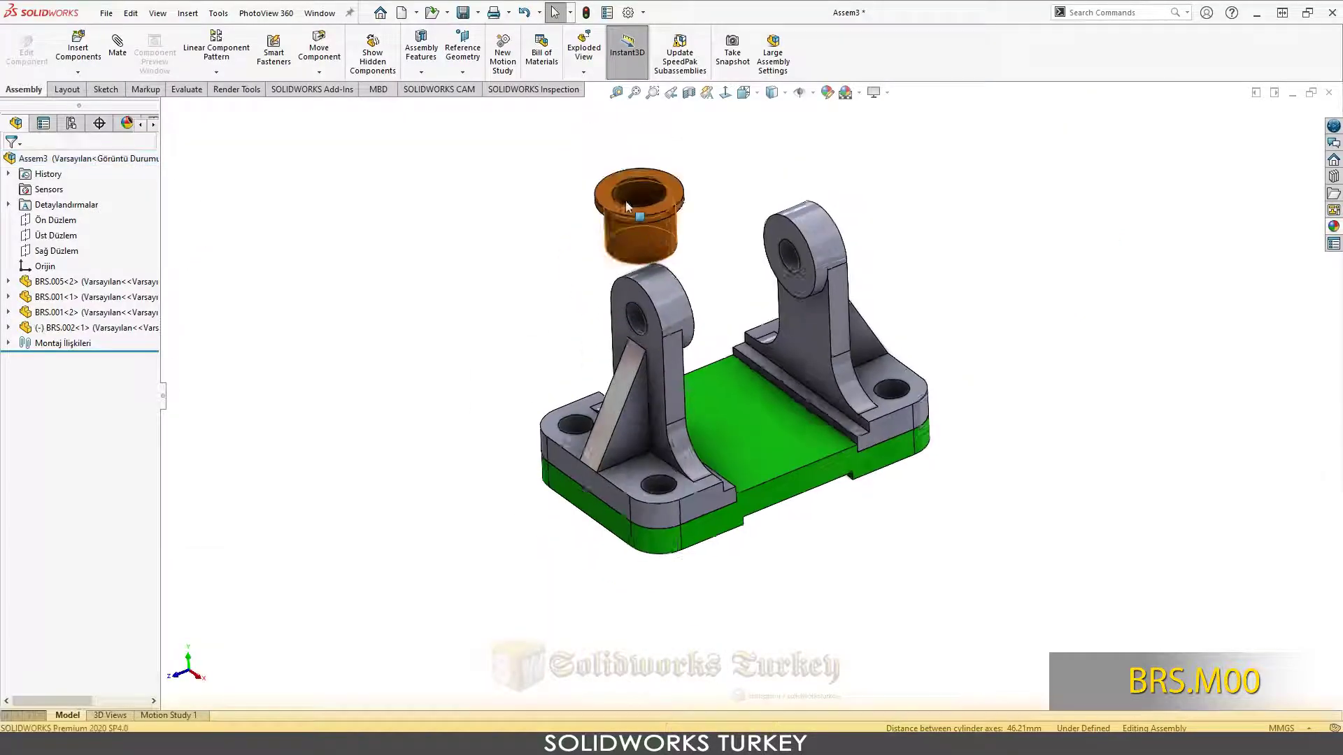
- Drop the BRS.002 bushing above the left bracket and rotate its bore sideways
ctrl+middle_drag(623, 140, 669, 240)
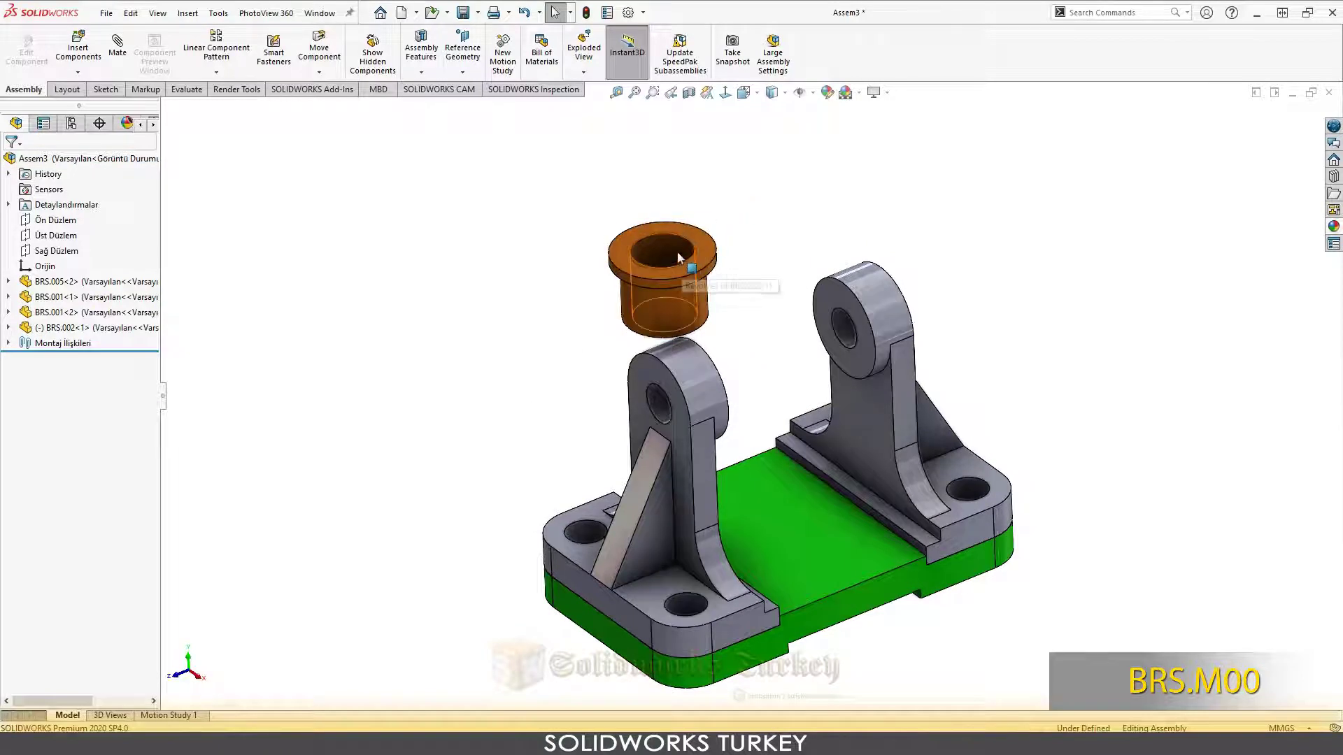
click(320, 73)
click(353, 106)
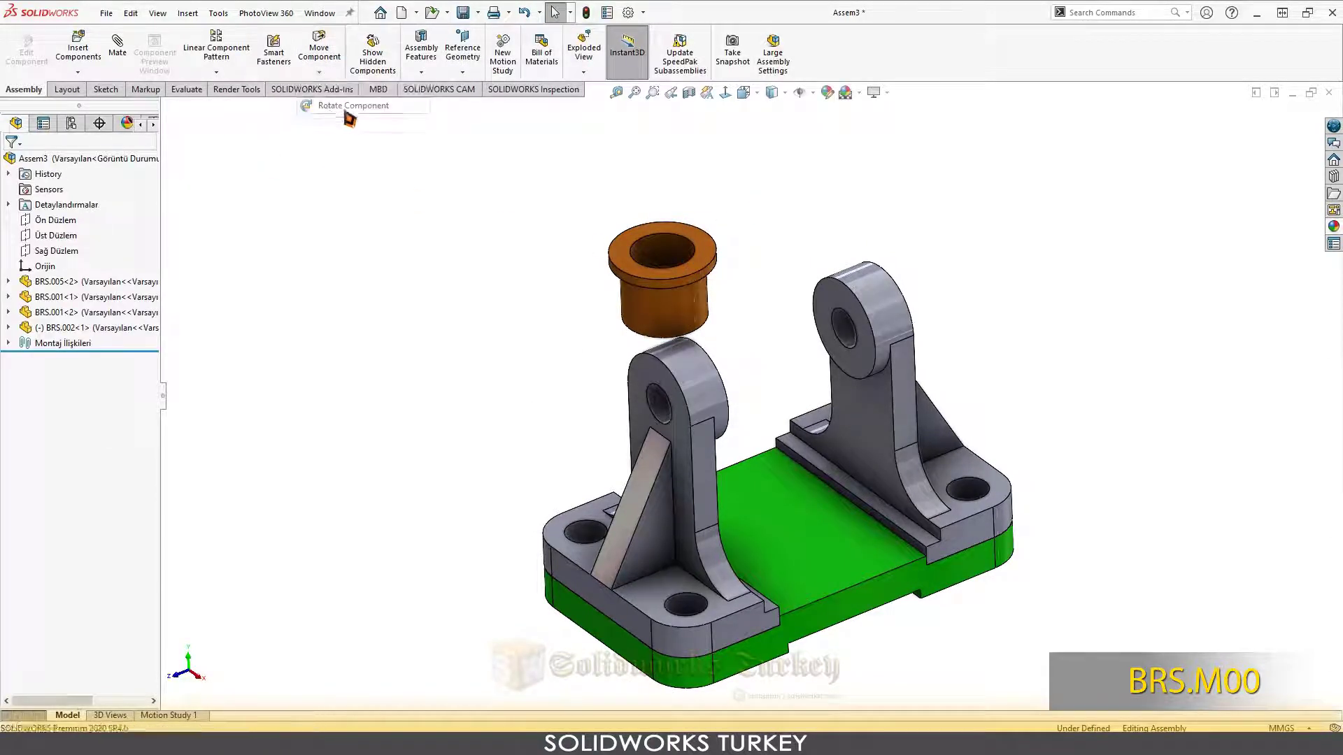
mouse_move(660, 300)
mouse_down()
mouse_move(640, 448)
mouse_move(584, 556)
mouse_up()
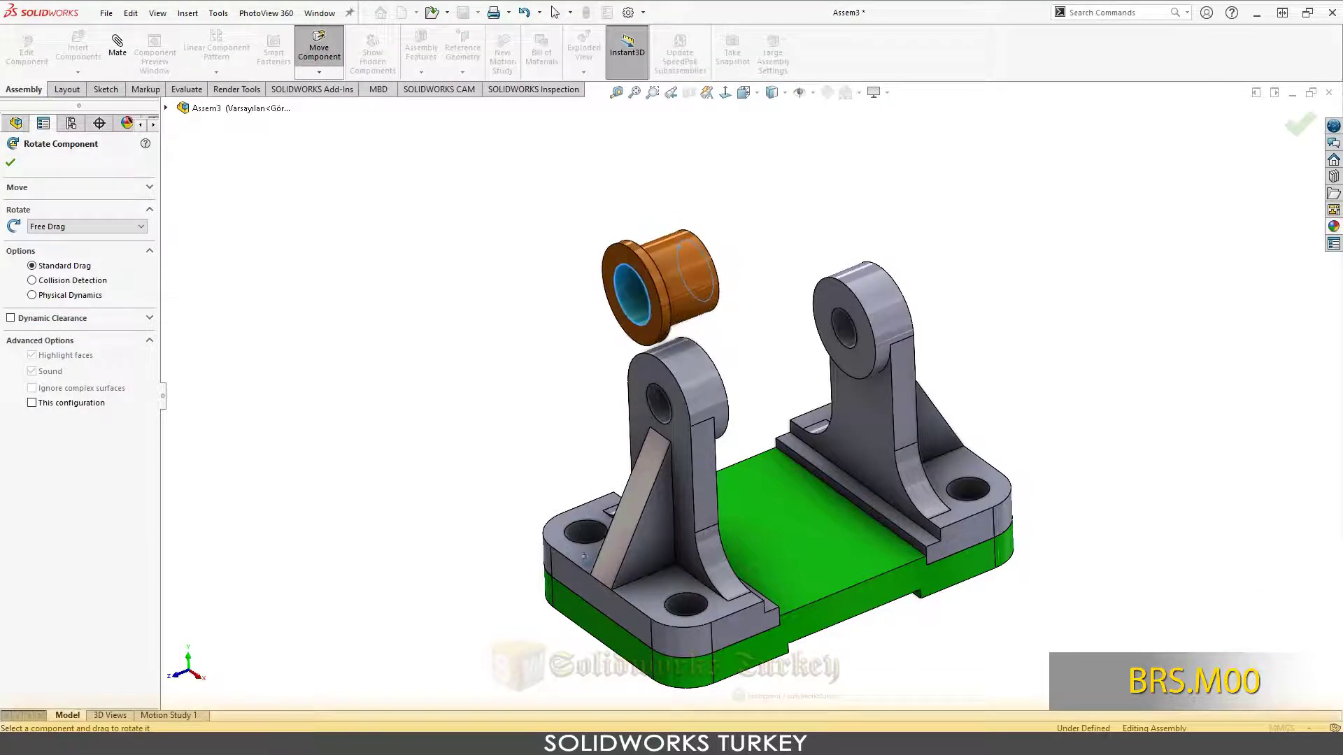
click(13, 166)
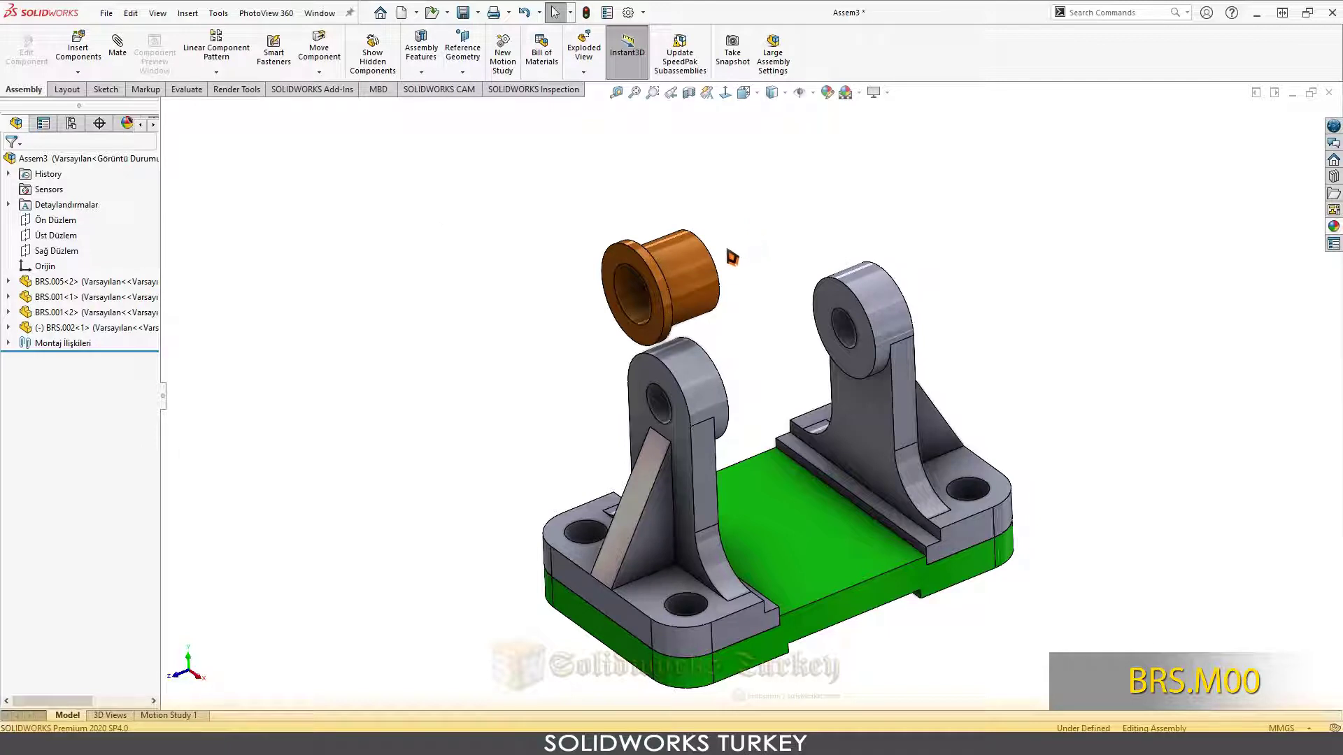
- Copy the bushing above the right bracket and rotate it to line up with the bracket
ctrl+drag(695, 266, 848, 209)
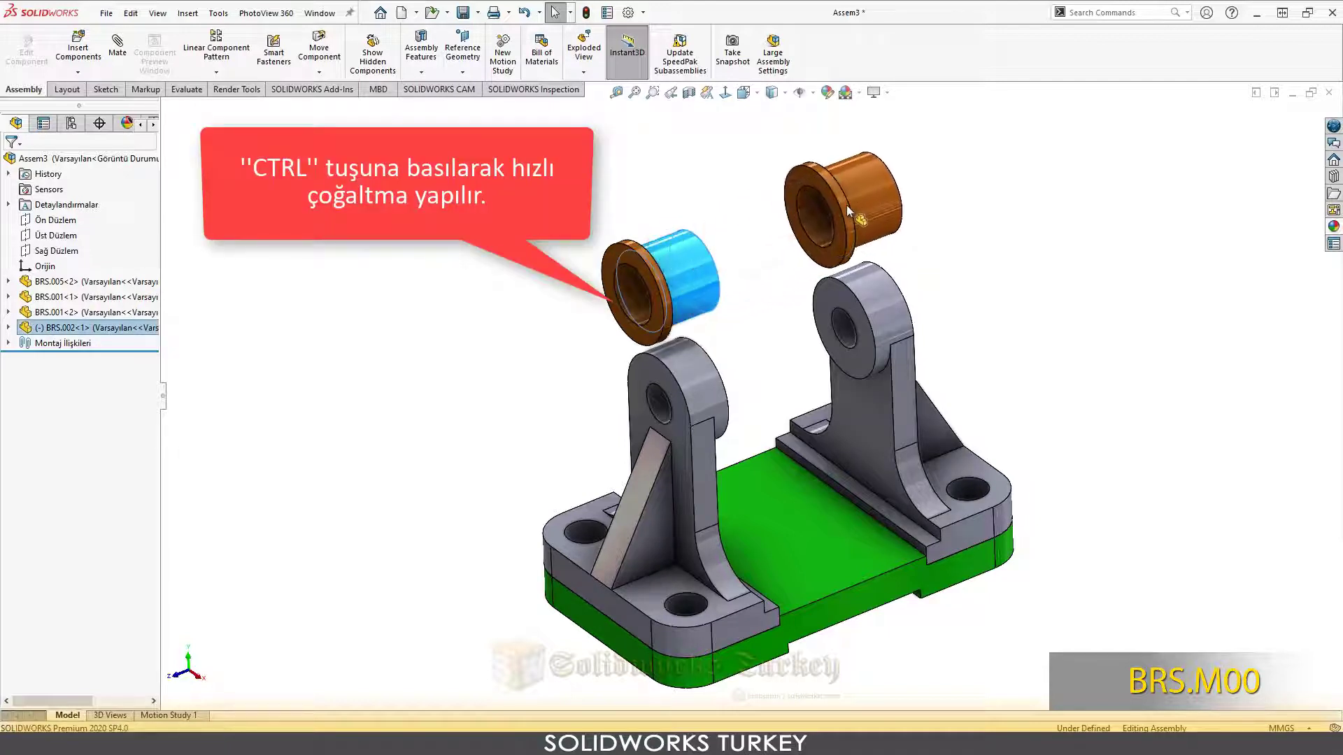
click(319, 72)
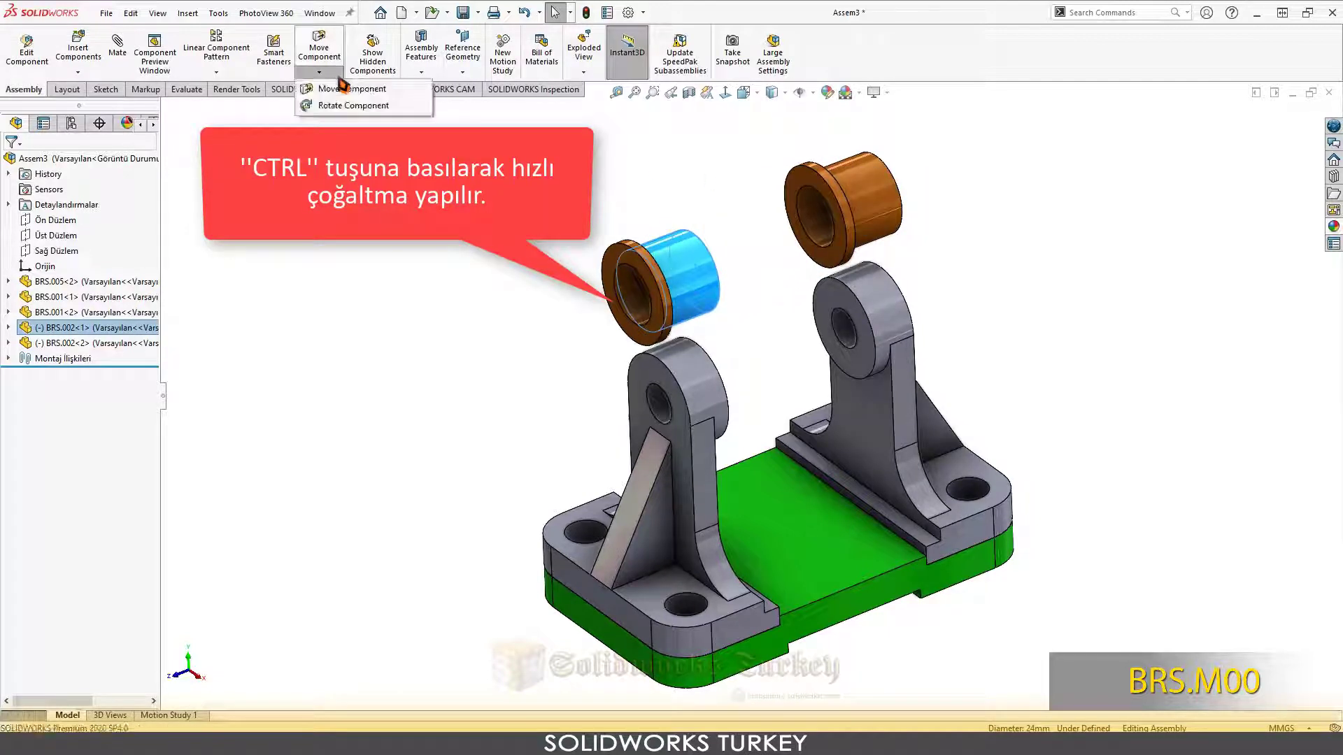
click(355, 105)
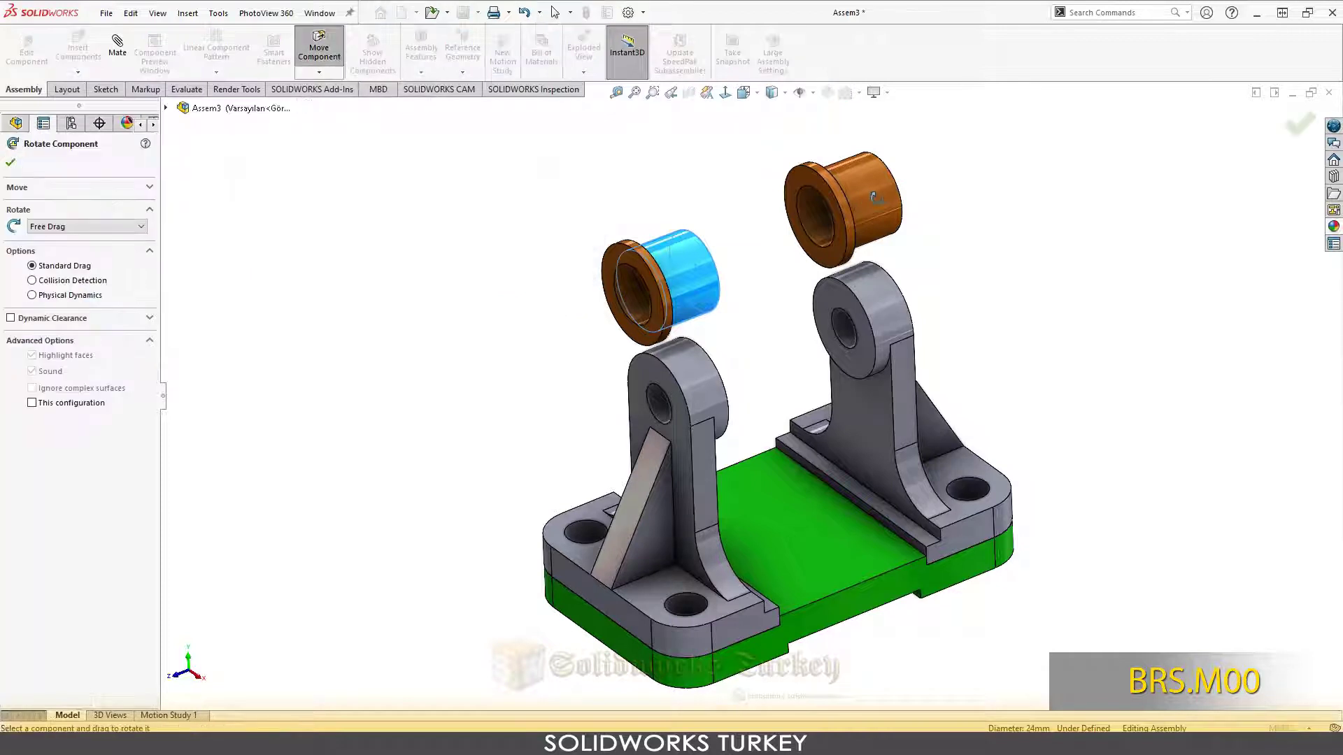
mouse_move(846, 210)
mouse_down()
mouse_move(671, 272)
mouse_move(599, 414)
mouse_up()
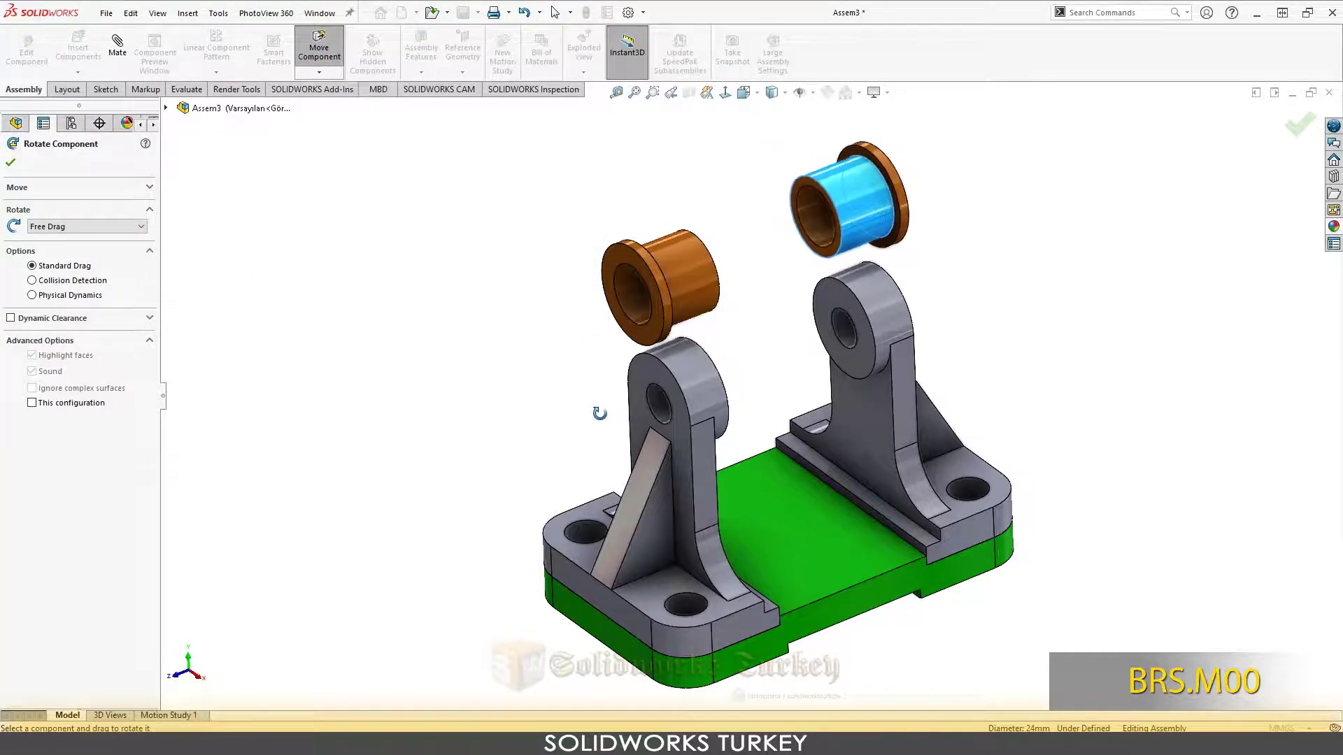
key(Escape)
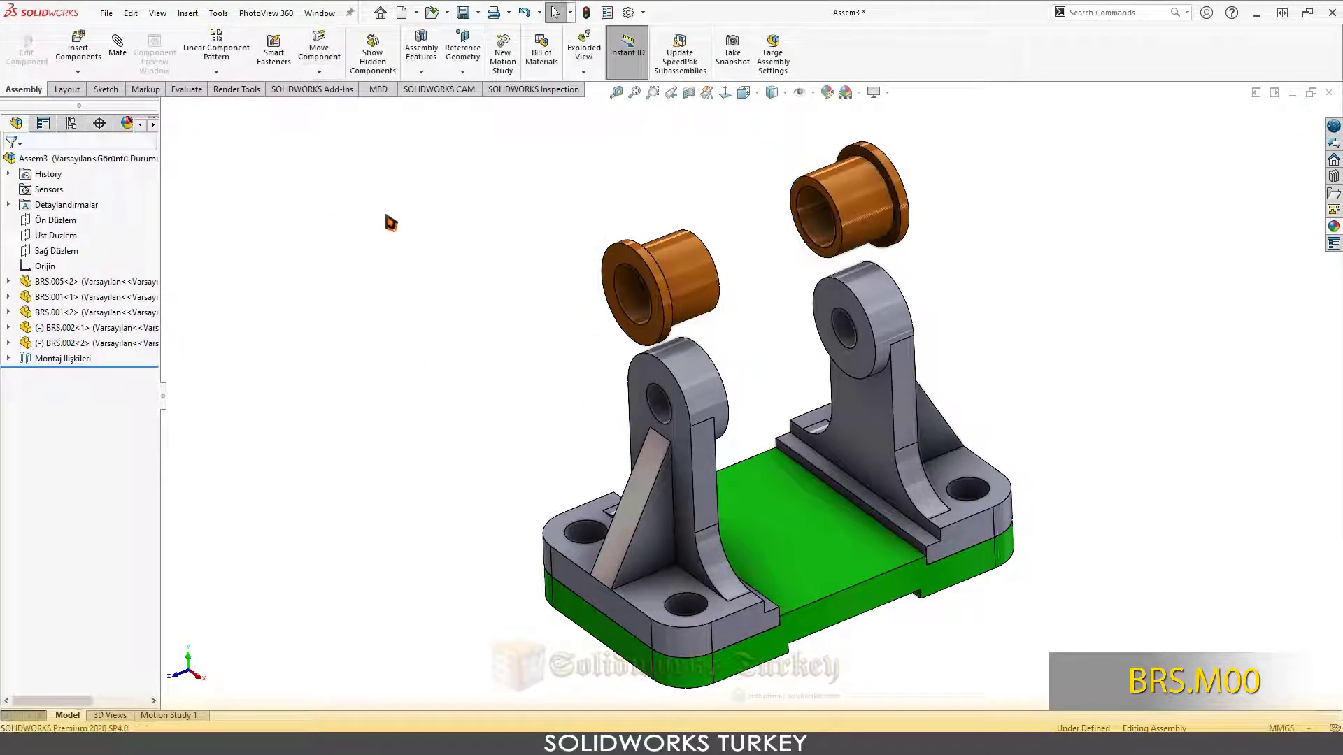
- Drag BRS.004.SLDPRT from File Explorer into the assembly above the bushings
scroll(675, 560, up, 2)
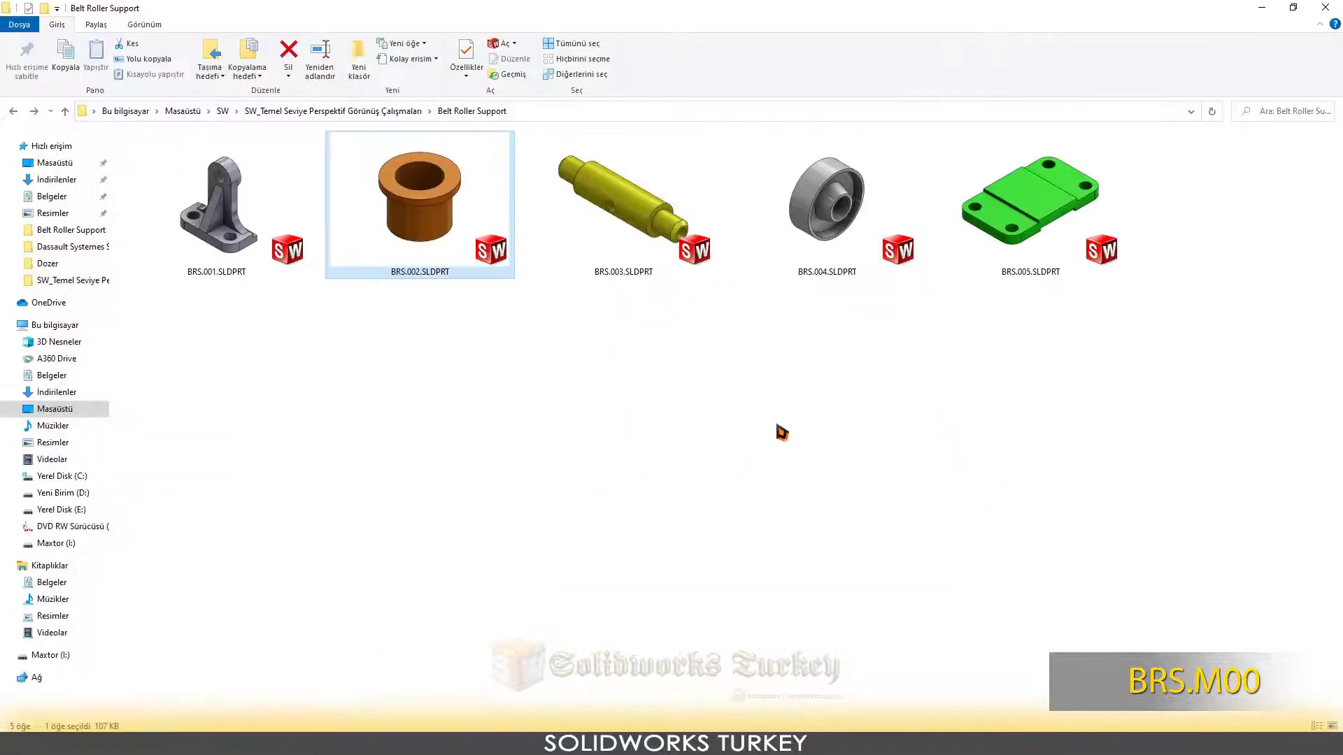
mouse_move(825, 203)
mouse_down()
mouse_move(715, 574)
mouse_move(717, 208)
mouse_up()
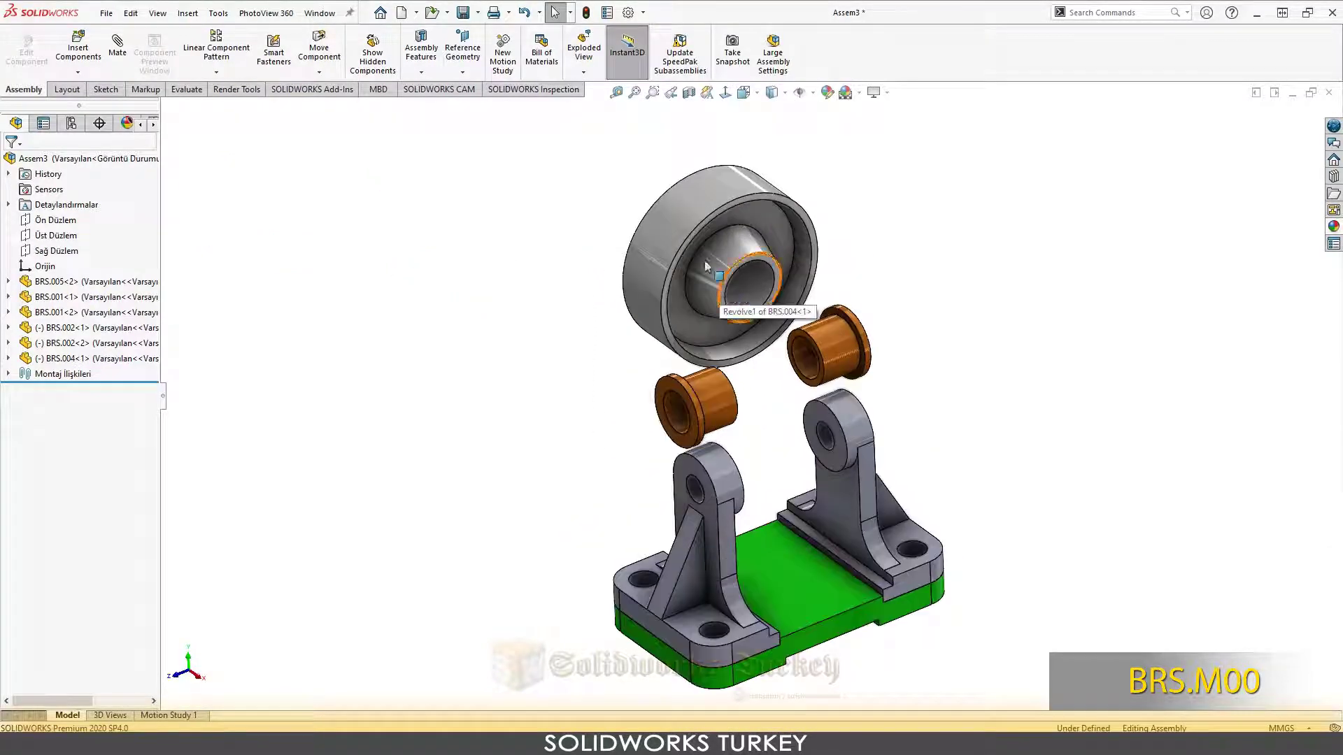
- Rotate the BRS.004 wheel to face sideways with Rotate Component
click(319, 72)
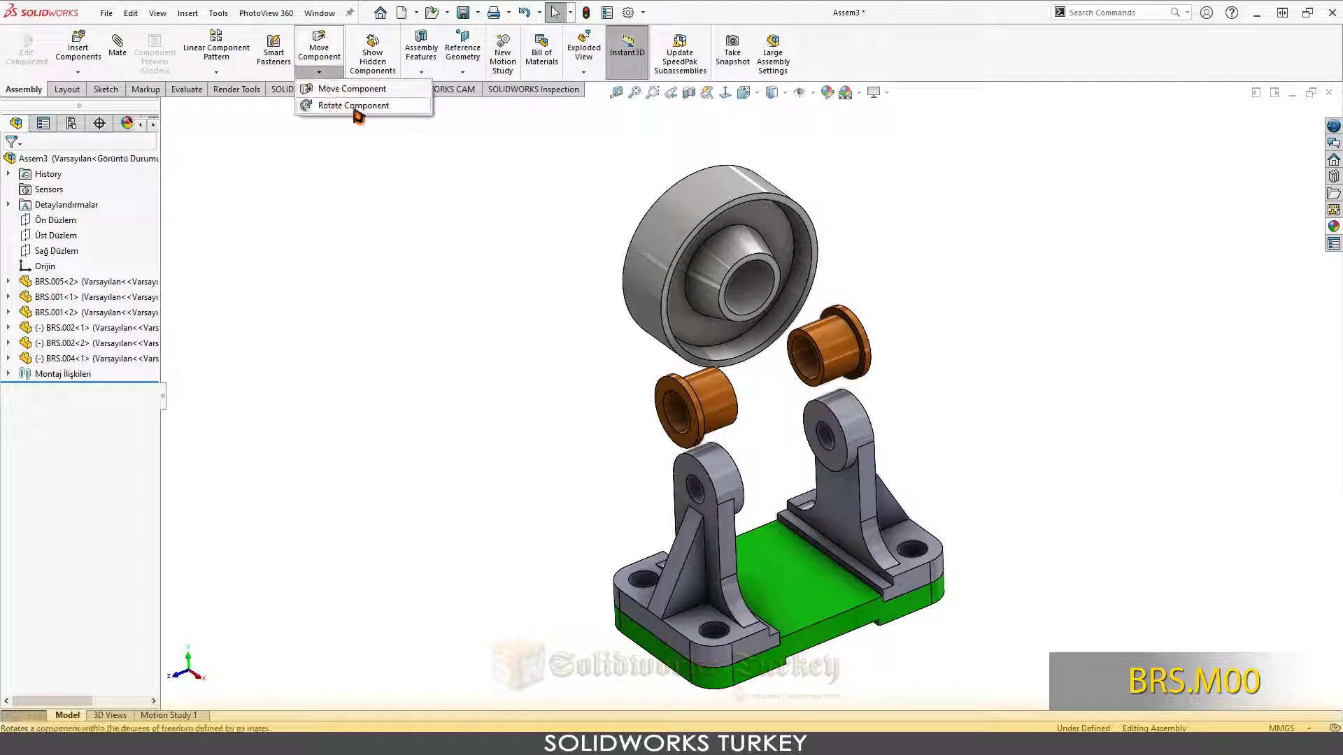
click(355, 107)
drag(701, 185, 598, 234)
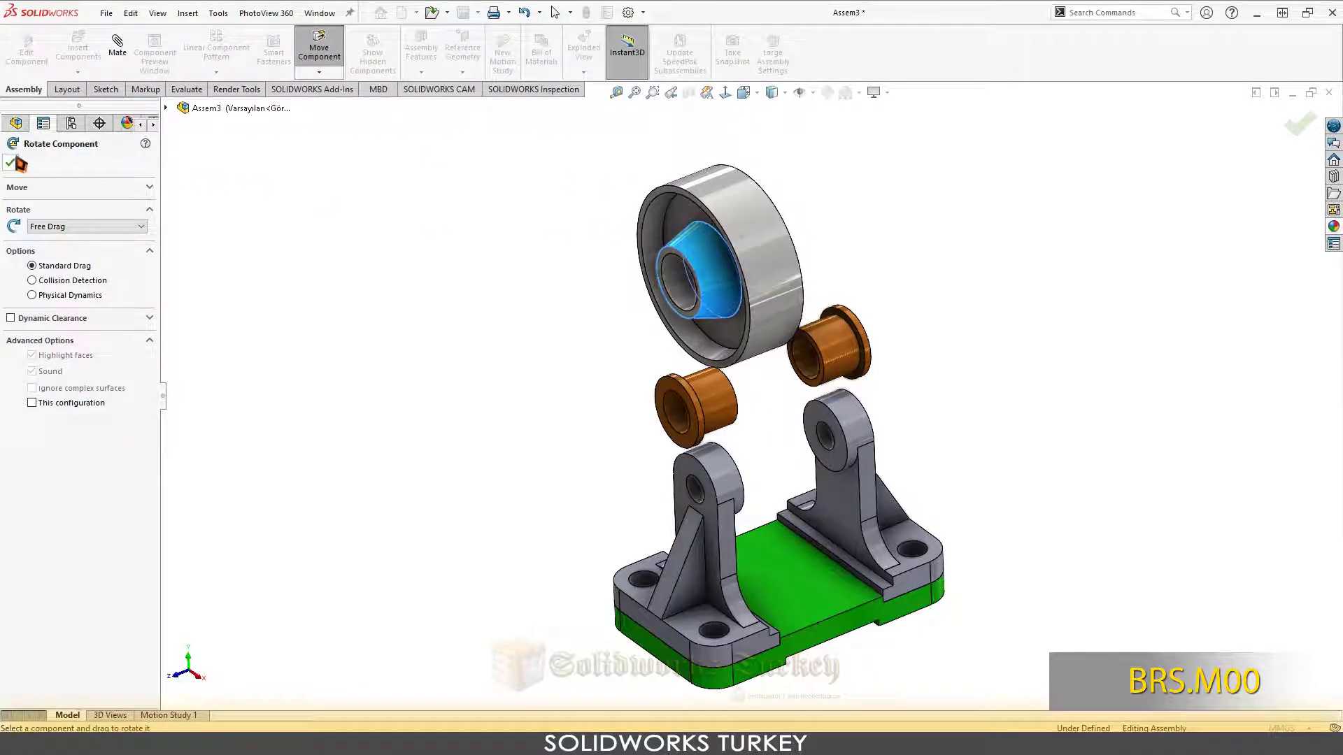
key(Escape)
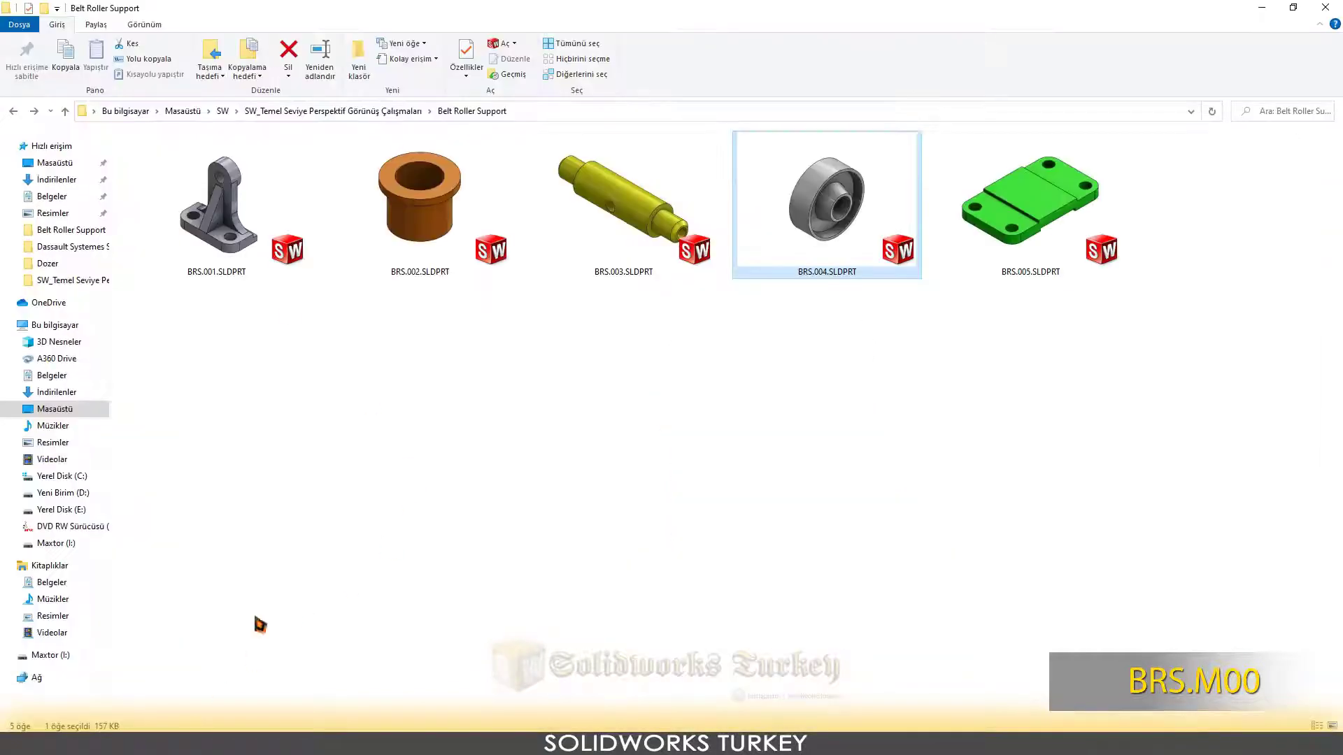
- Add the BRS.003 shaft to the assembly and rotate it nearly horizontal
mouse_move(626, 209)
mouse_down()
mouse_move(712, 726)
mouse_move(913, 271)
mouse_up()
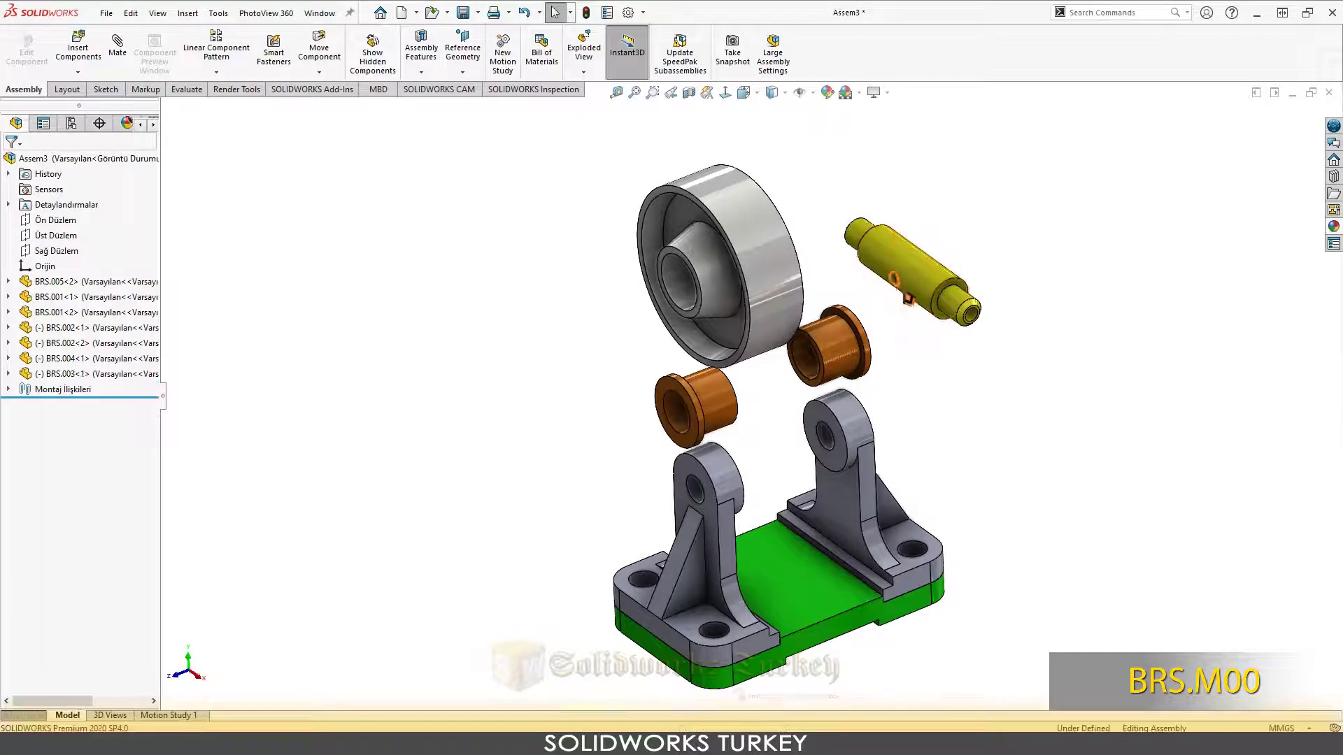
scroll(908, 299, down, 2)
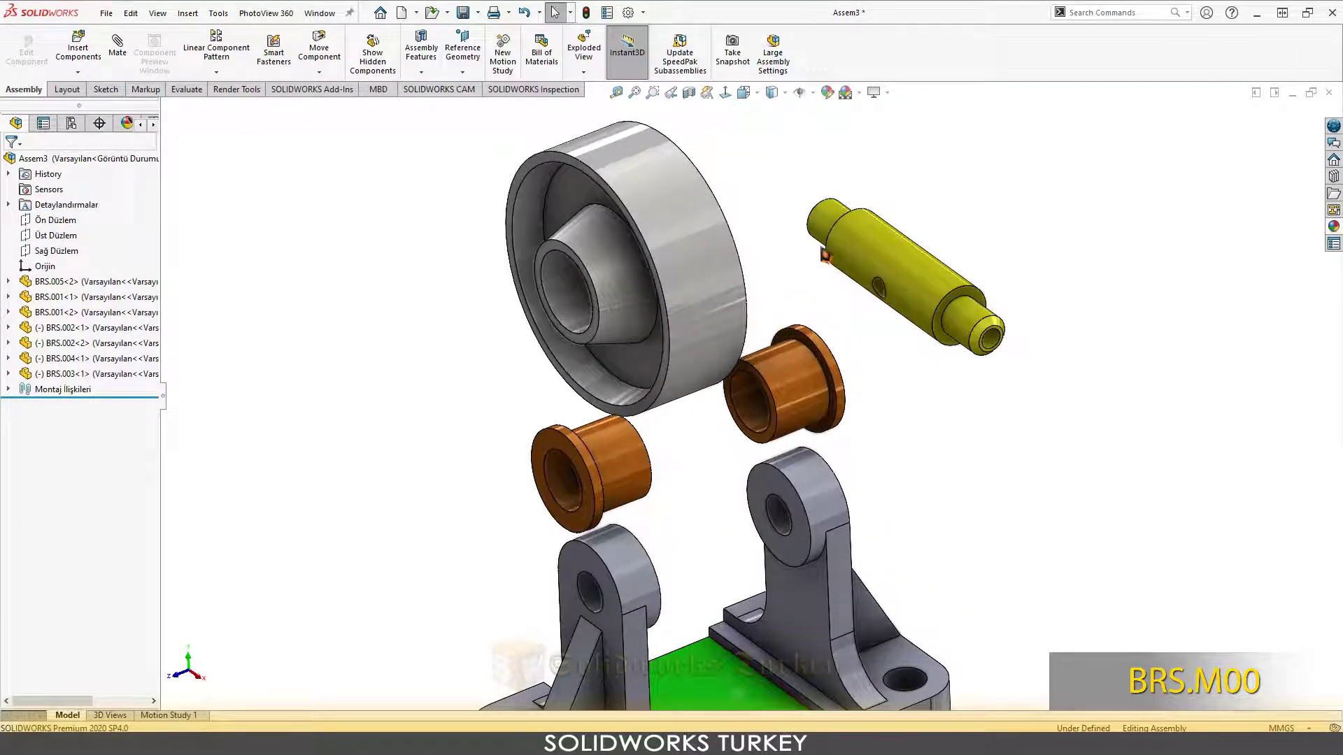
click(334, 74)
click(350, 105)
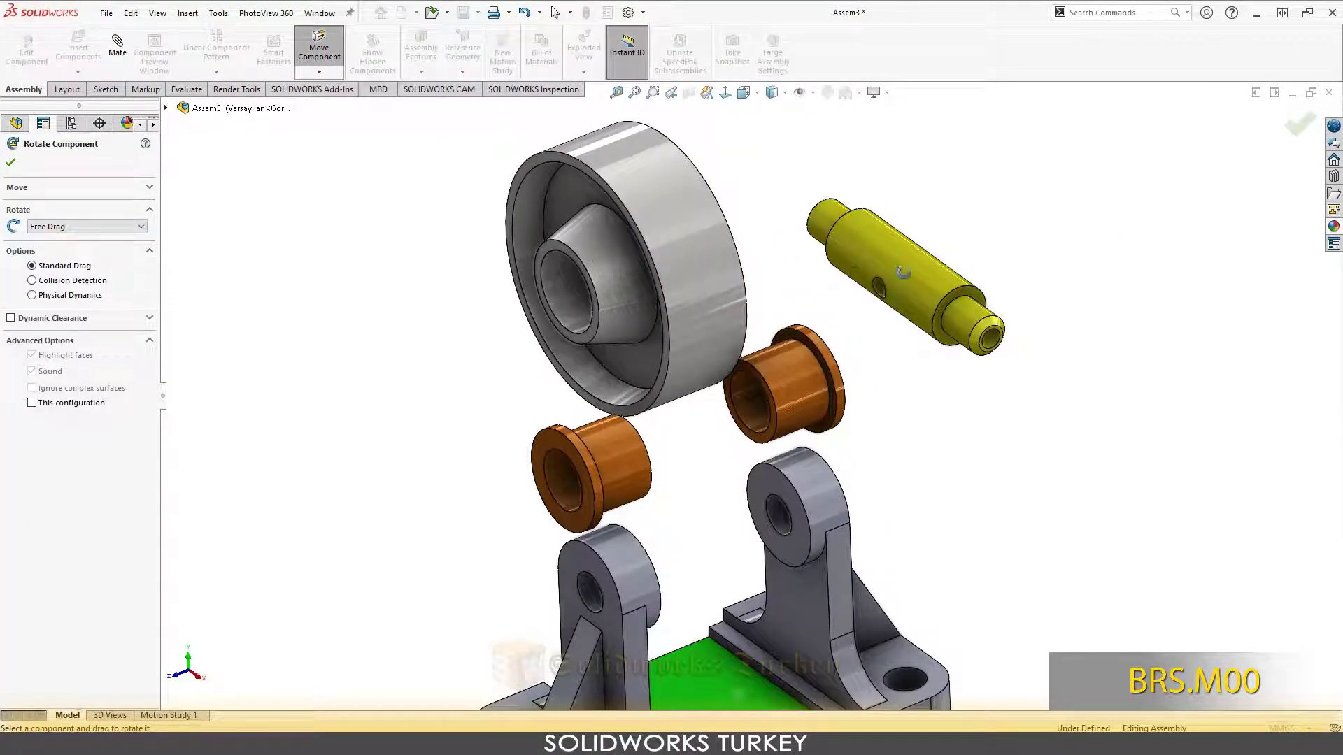
mouse_move(902, 273)
mouse_down()
mouse_move(1051, 249)
mouse_move(1056, 287)
mouse_up()
- Mate the first bushing concentric with the wheel bore and its flange flush to the wheel face
click(13, 163)
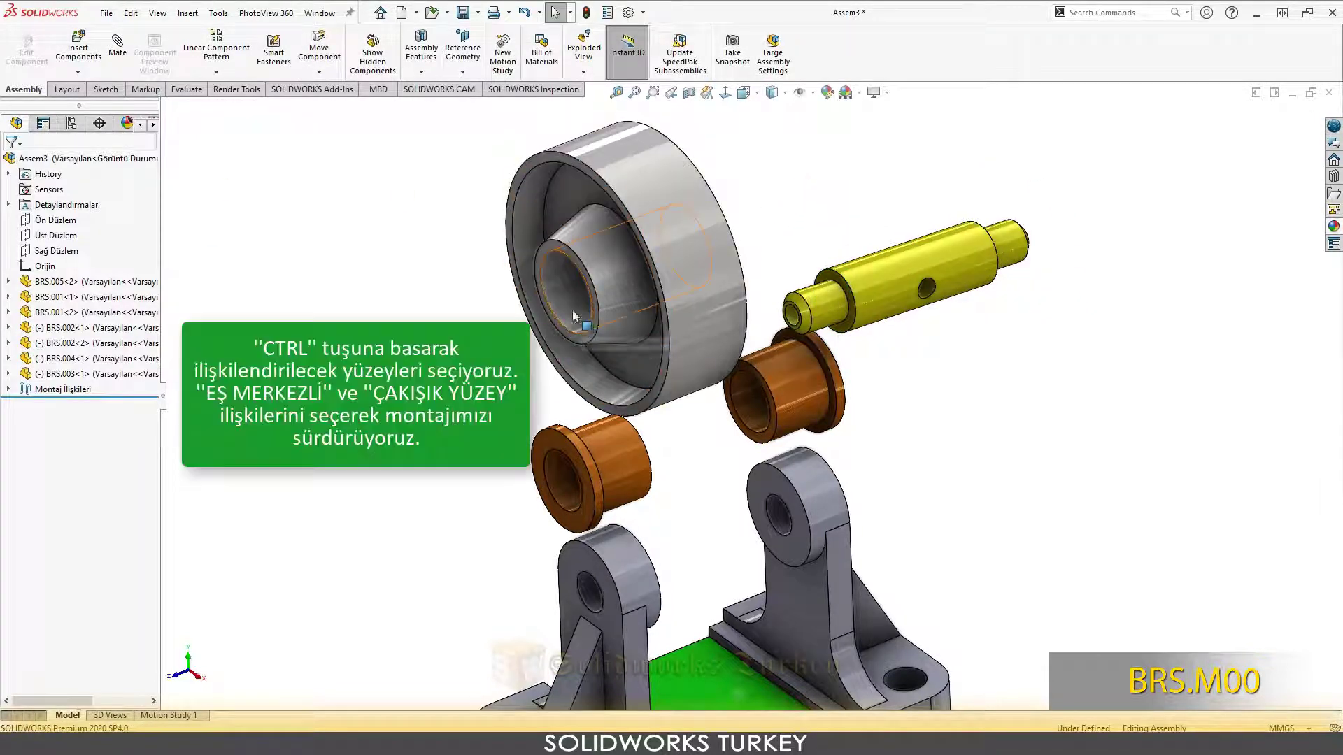
click(564, 284)
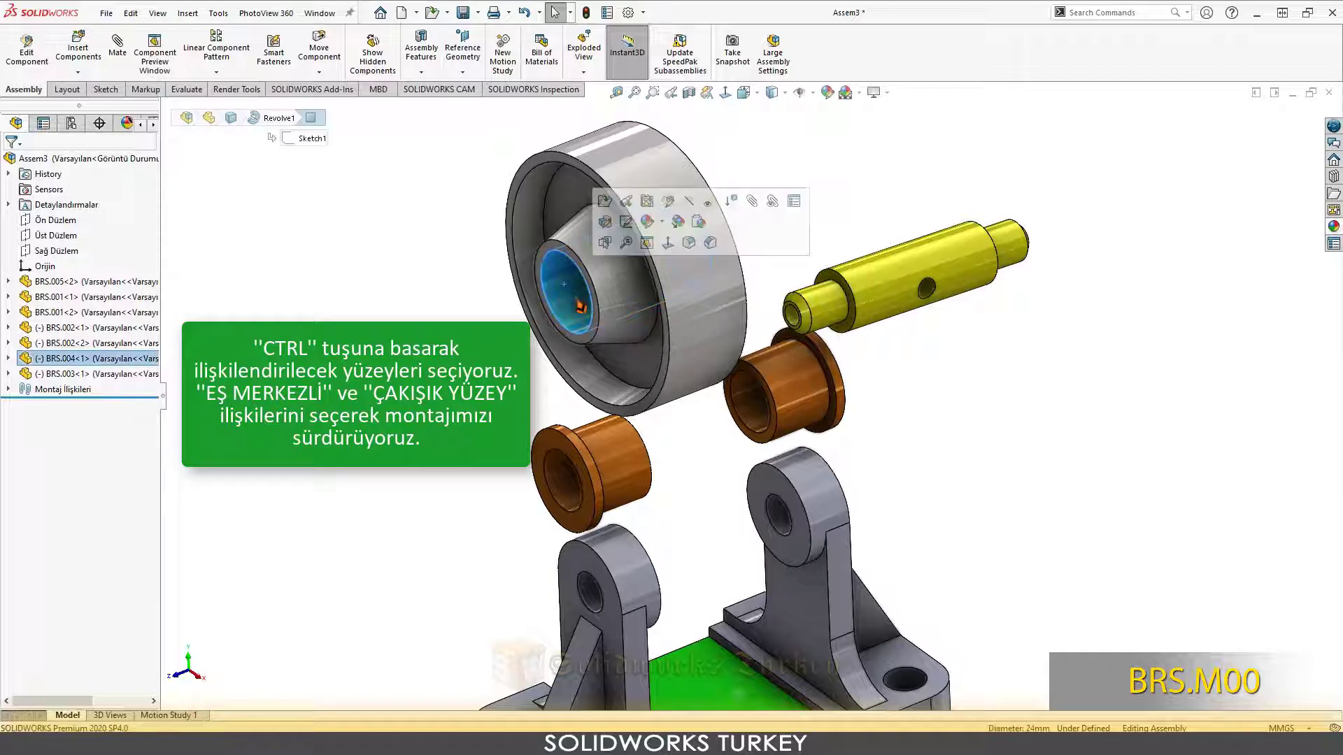
ctrl+click(618, 454)
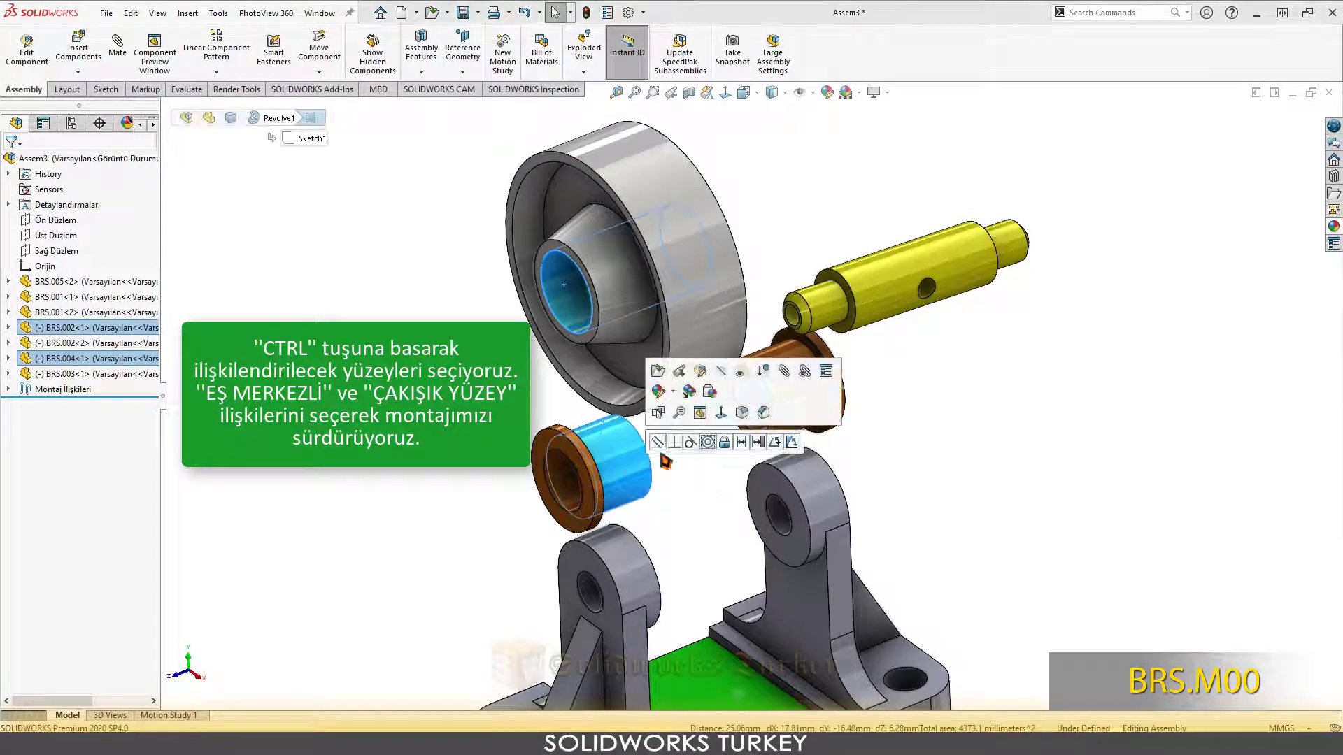
click(724, 448)
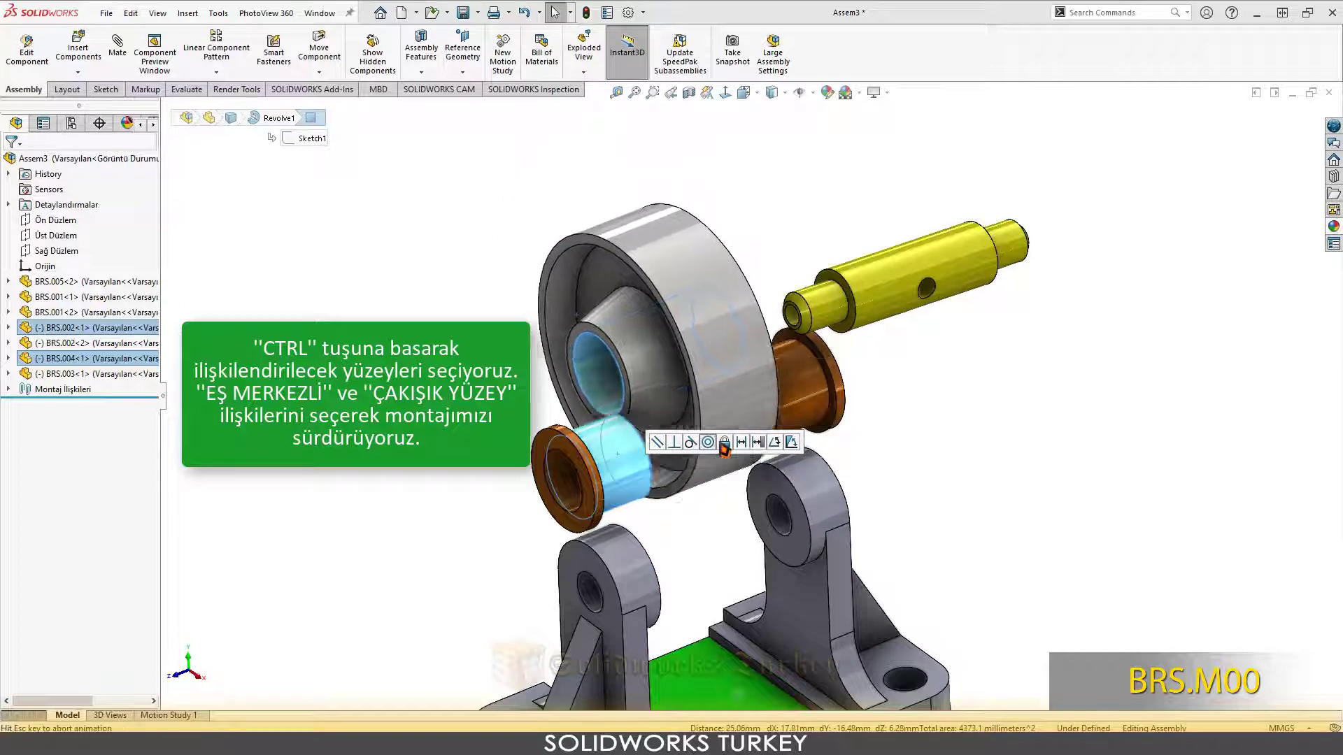
scroll(627, 431, down, 4)
scroll(628, 430, down, 3)
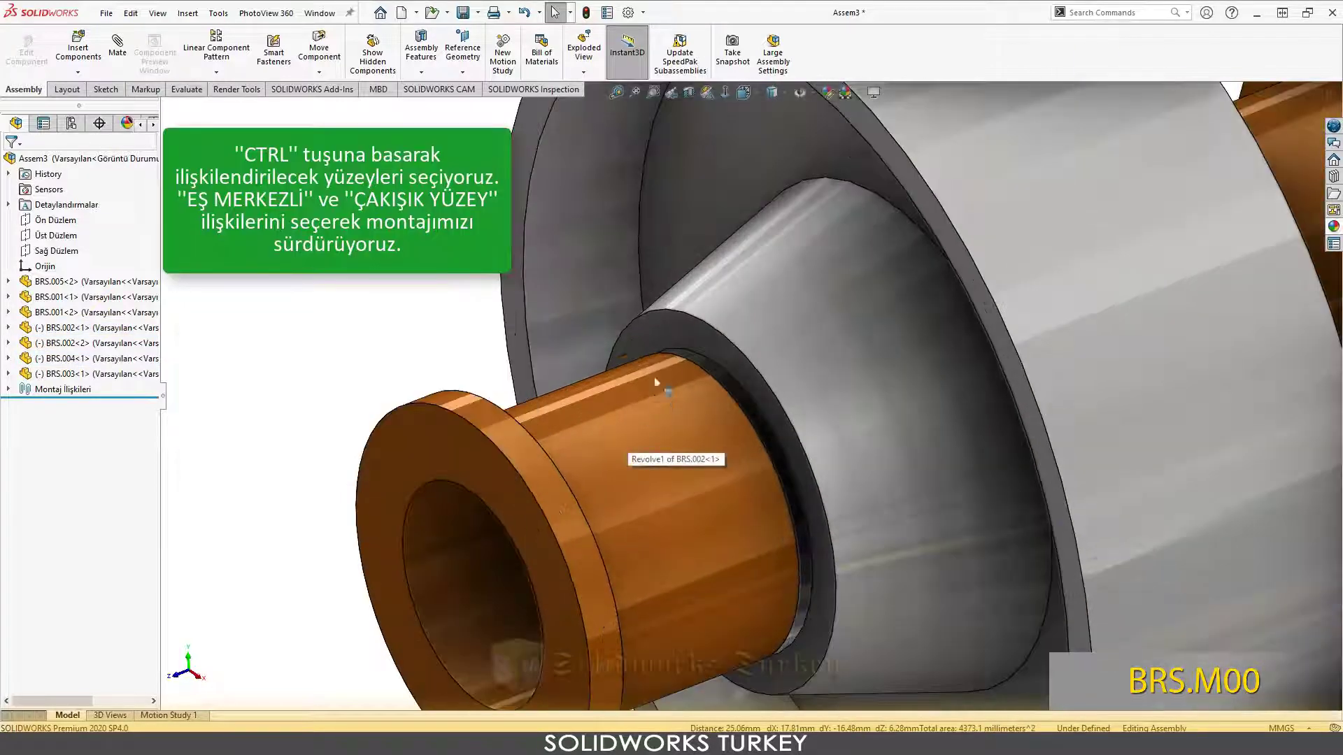
click(652, 329)
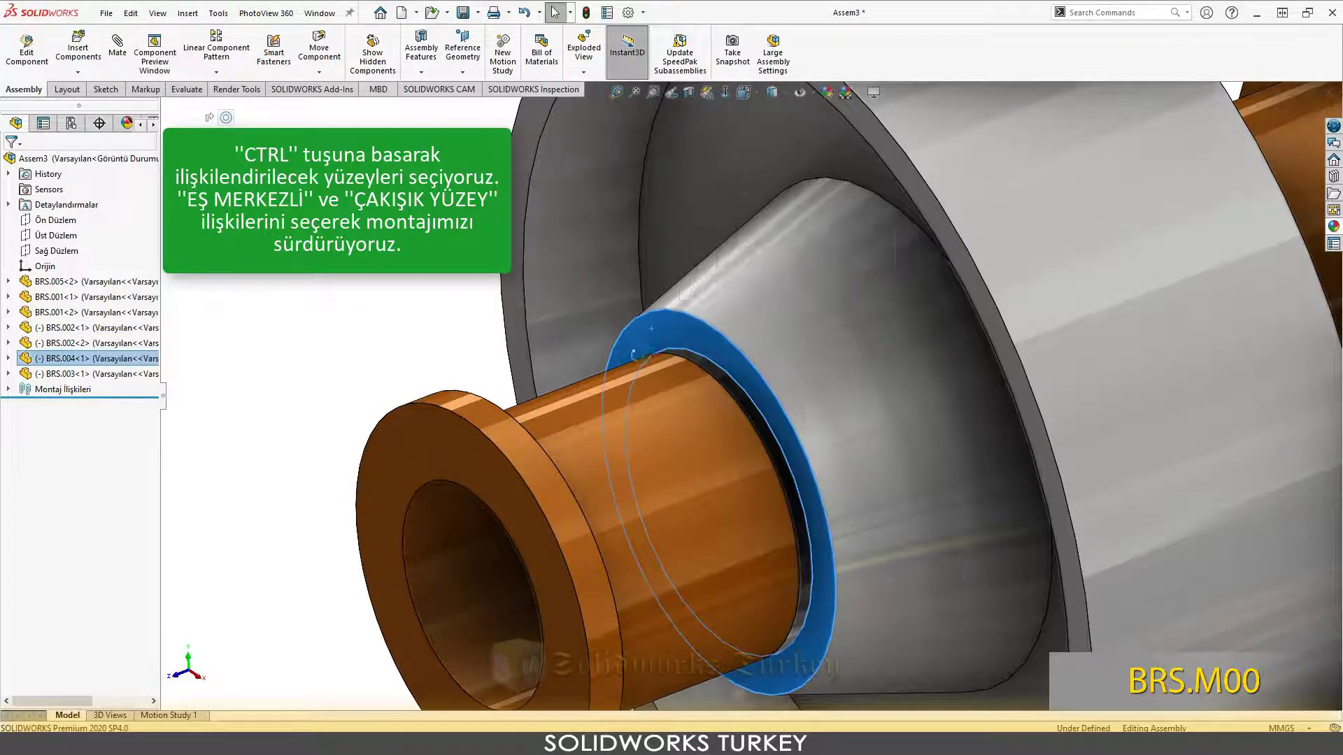
middle_drag(652, 329, 381, 414)
ctrl+click(381, 426)
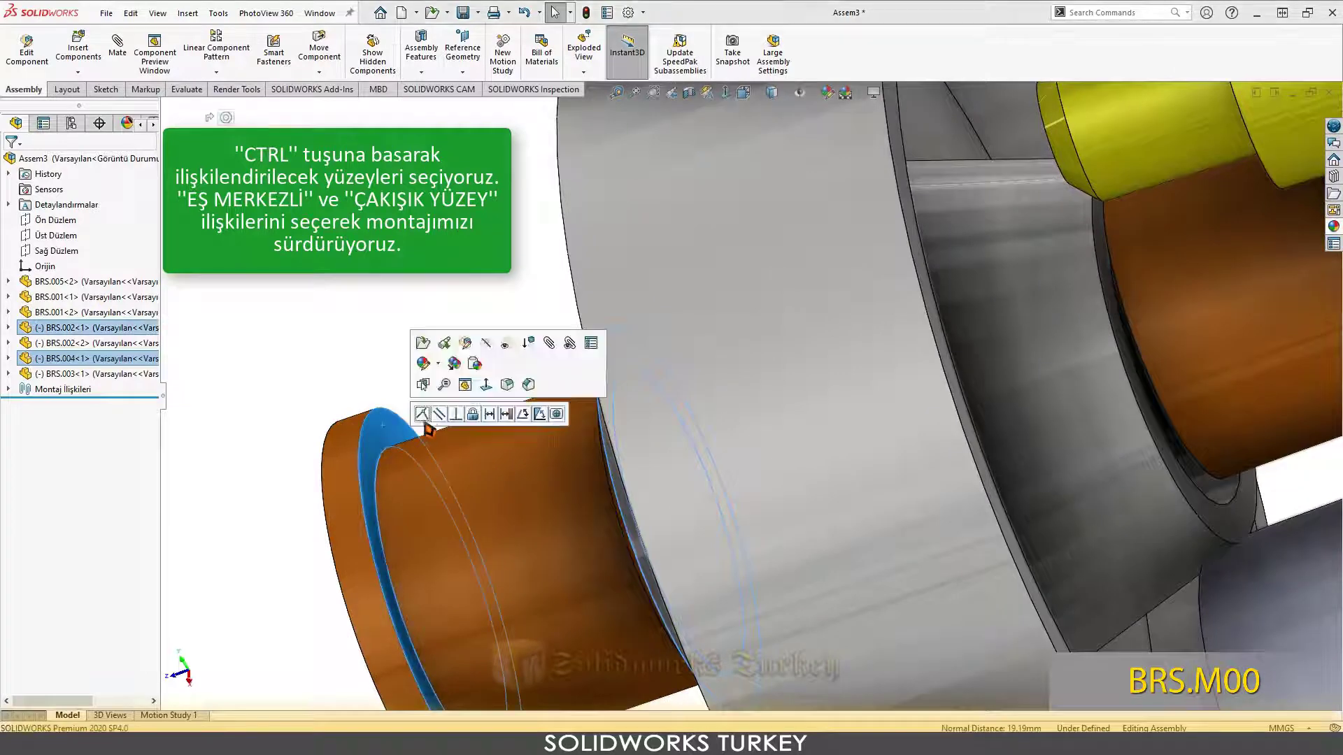
click(431, 420)
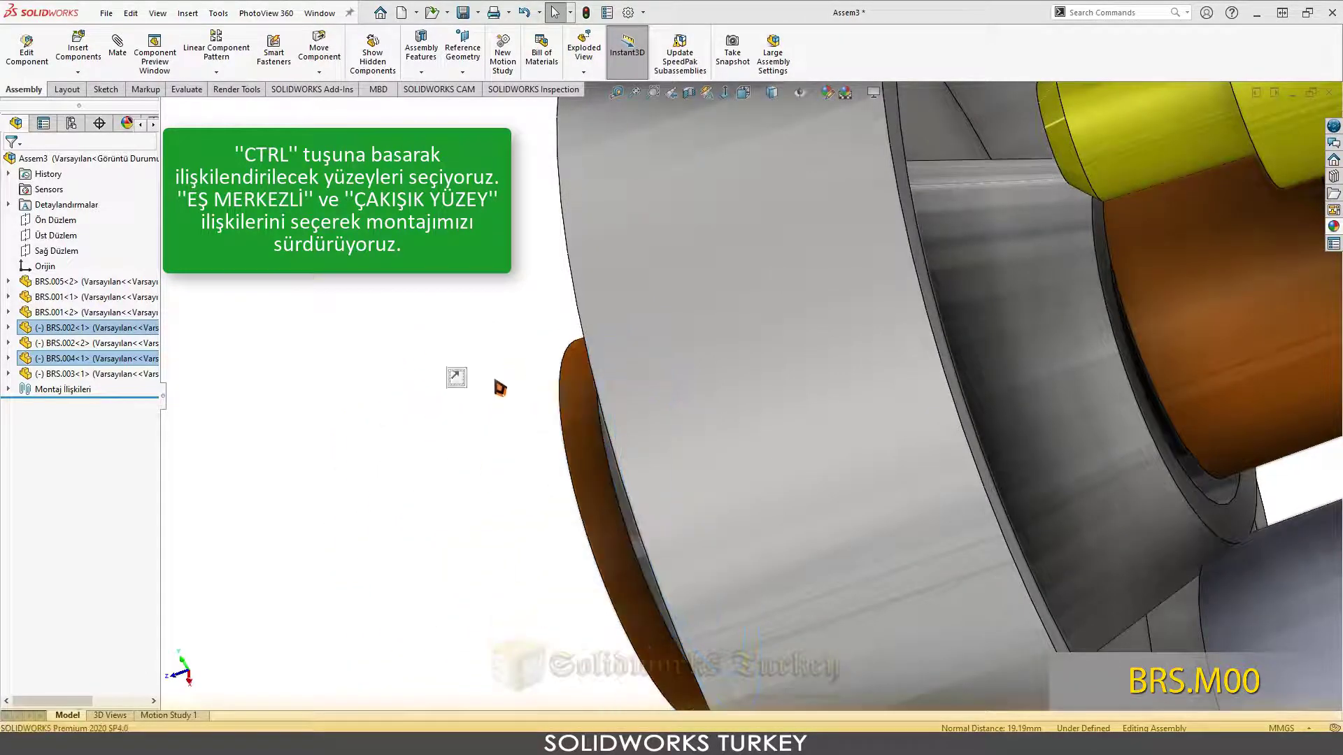
scroll(492, 371, up, 5)
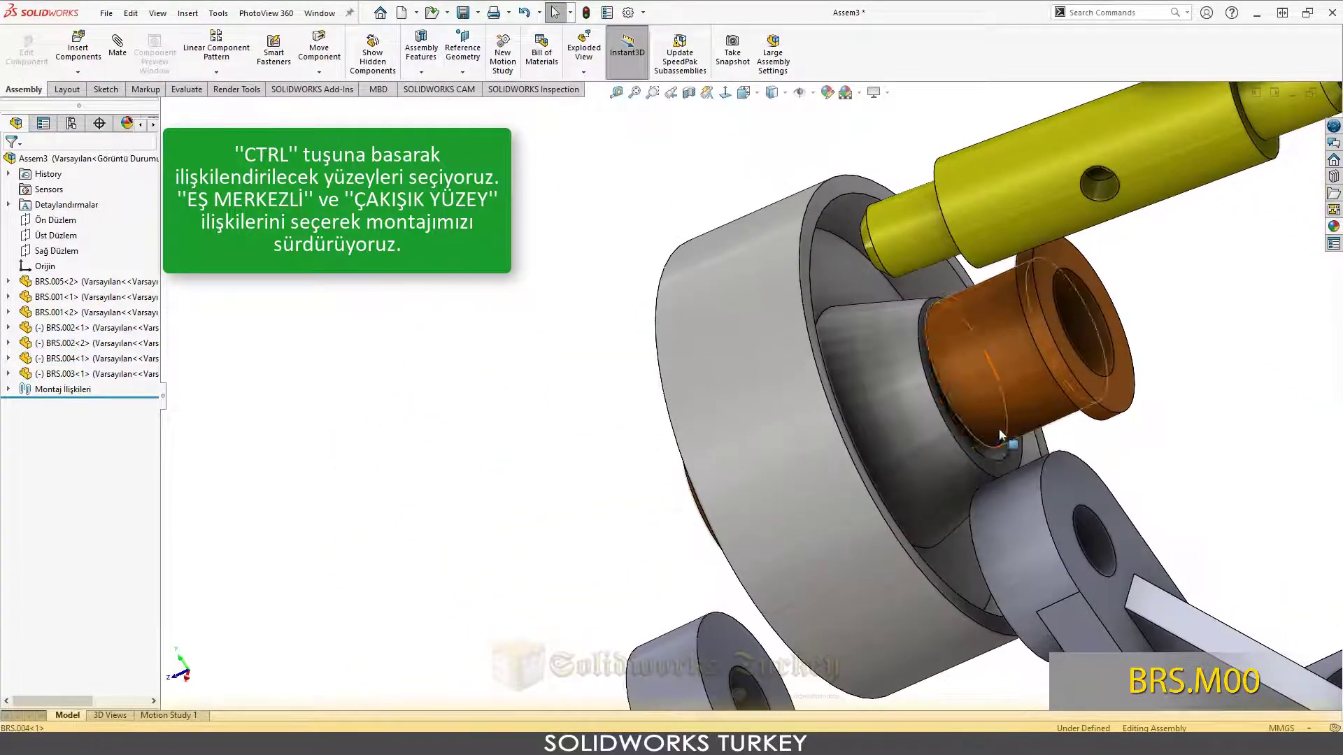
scroll(930, 420, down, 5)
- Mate the second bushing concentric with the bore and its flange flush to the wheel's other face
ctrl+click(884, 483)
scroll(883, 483, up, 4)
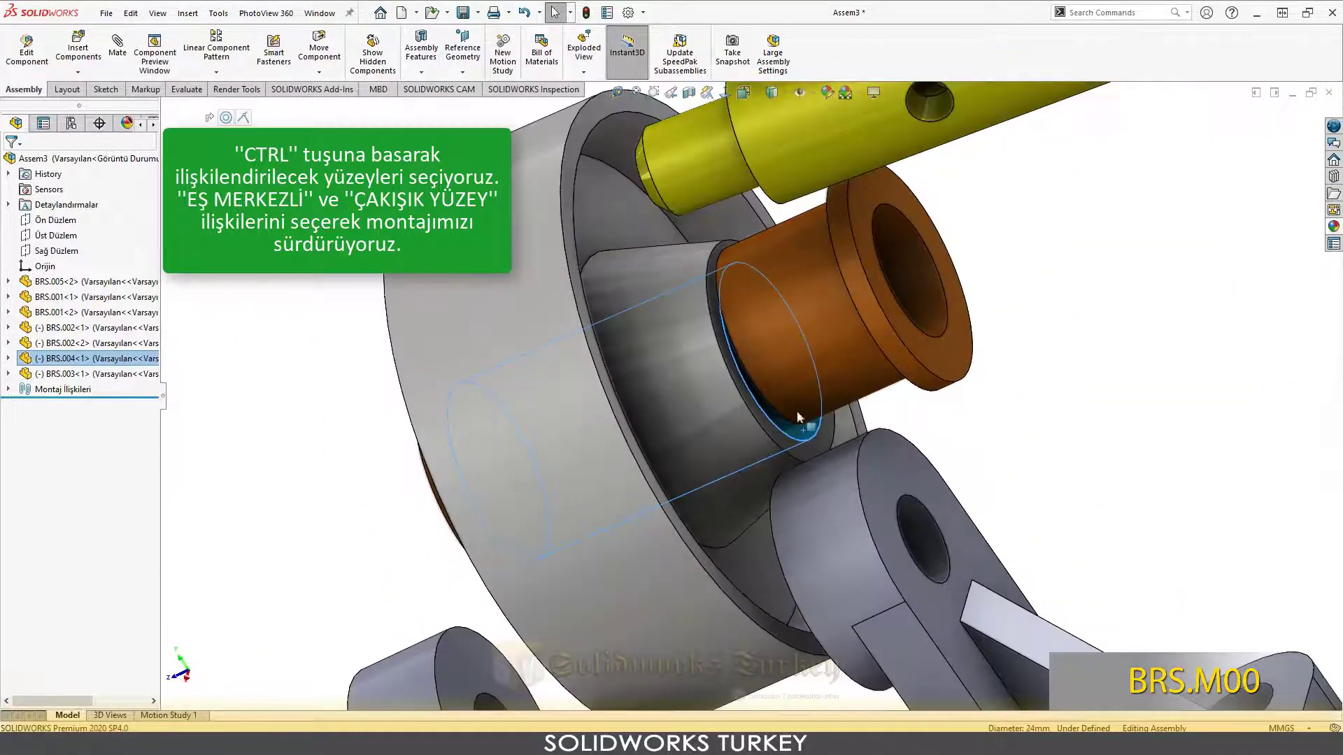
ctrl+click(840, 360)
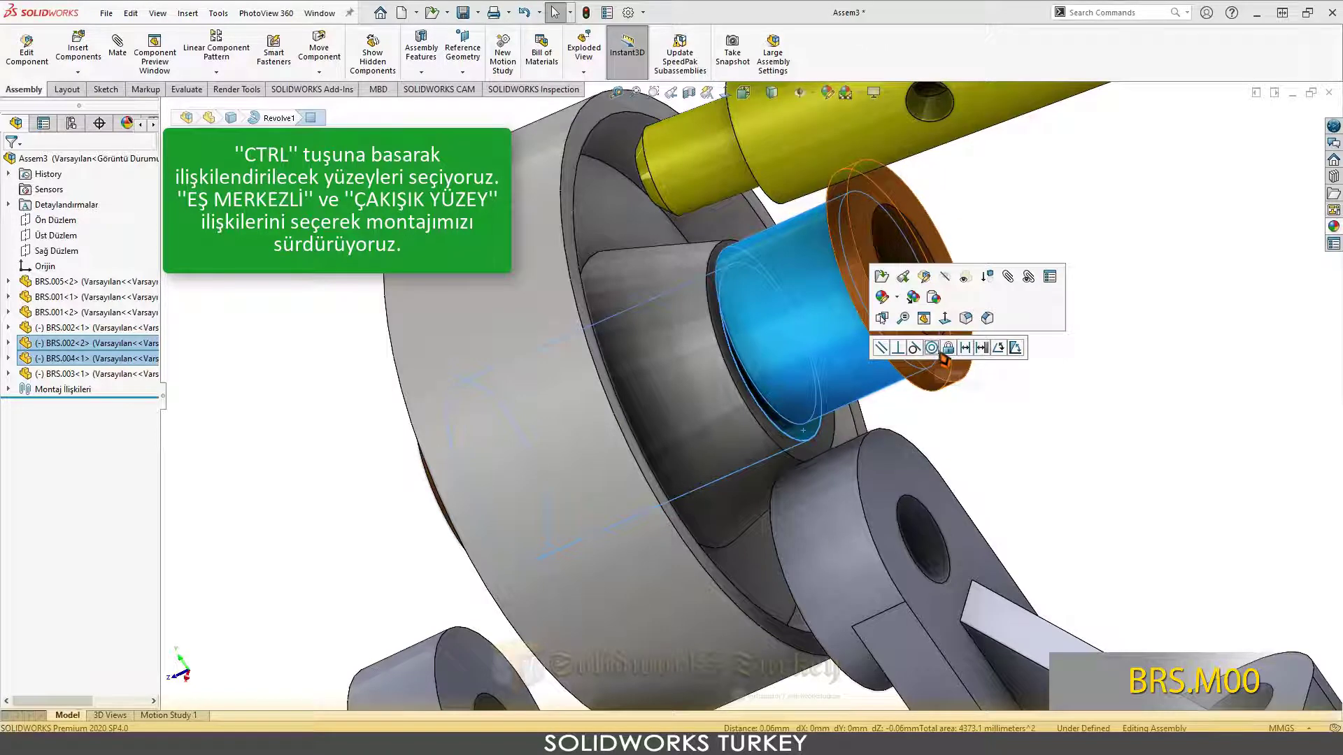
click(937, 348)
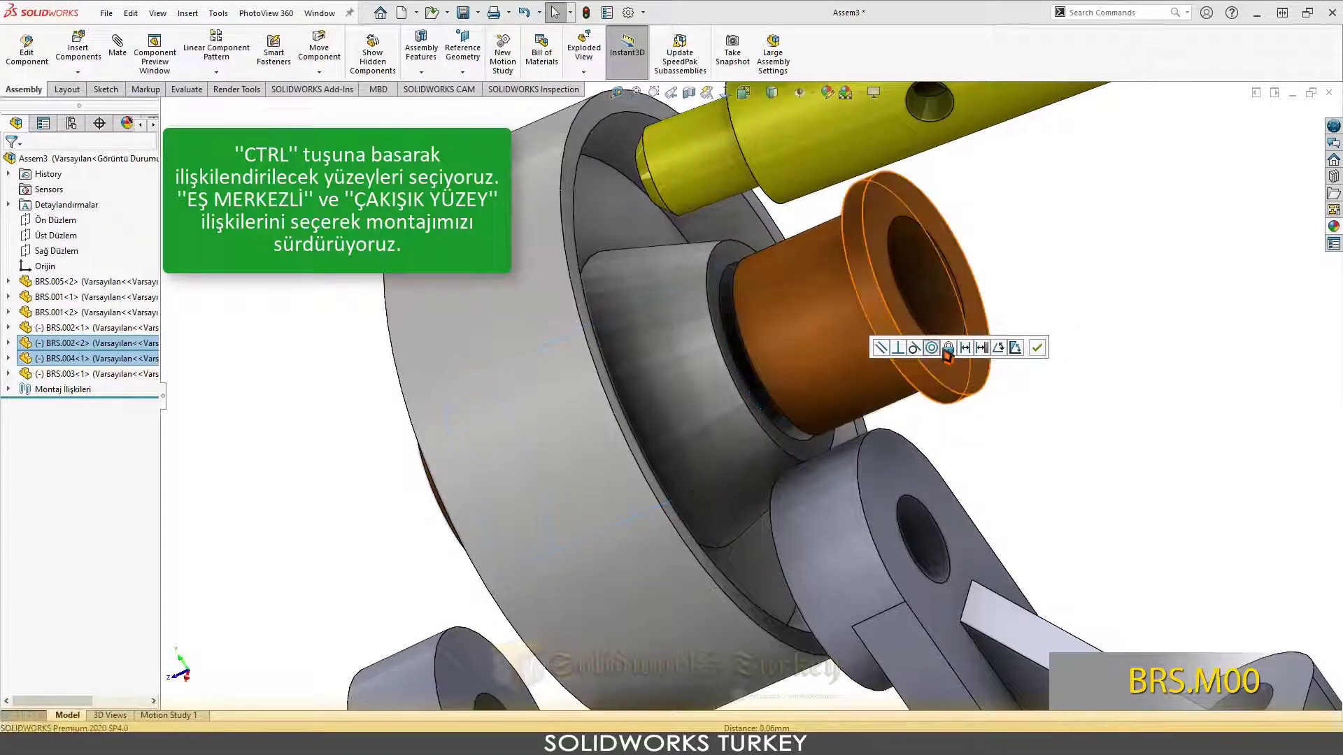
click(724, 259)
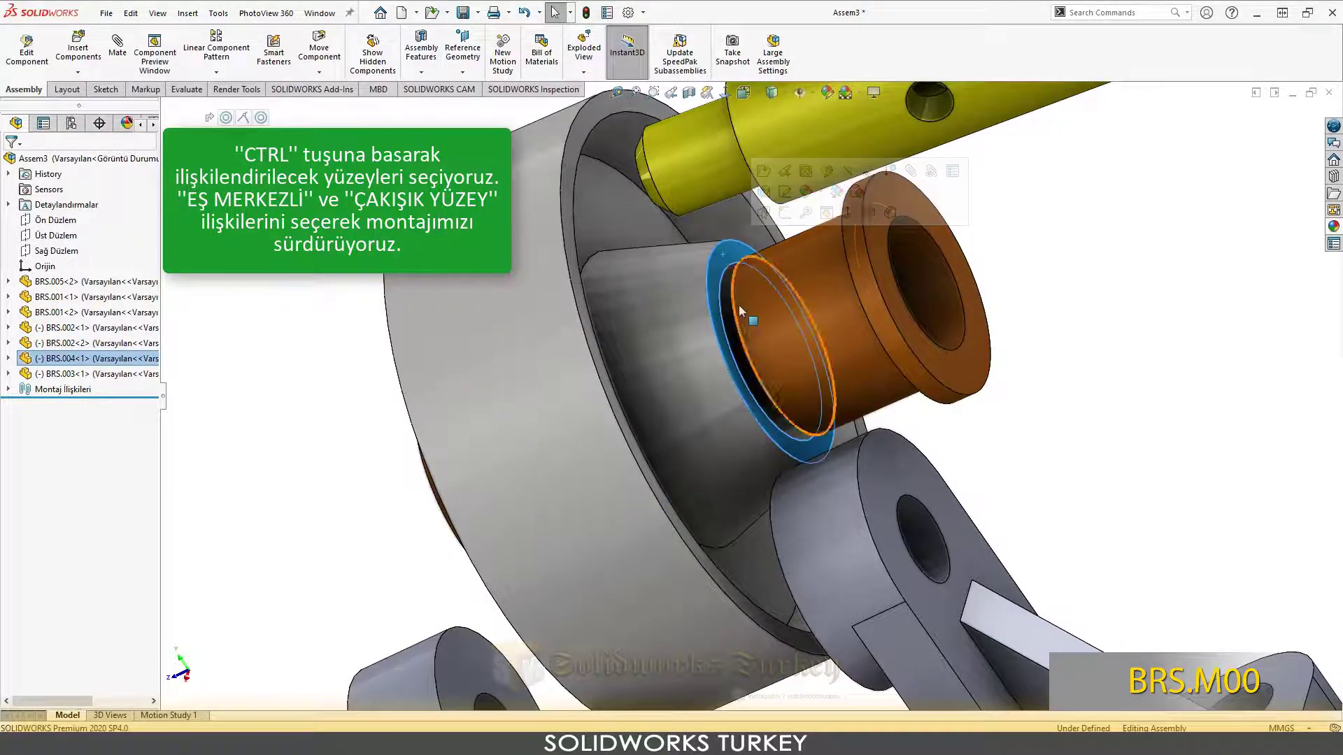
middle_drag(739, 305, 828, 259)
ctrl+click(808, 218)
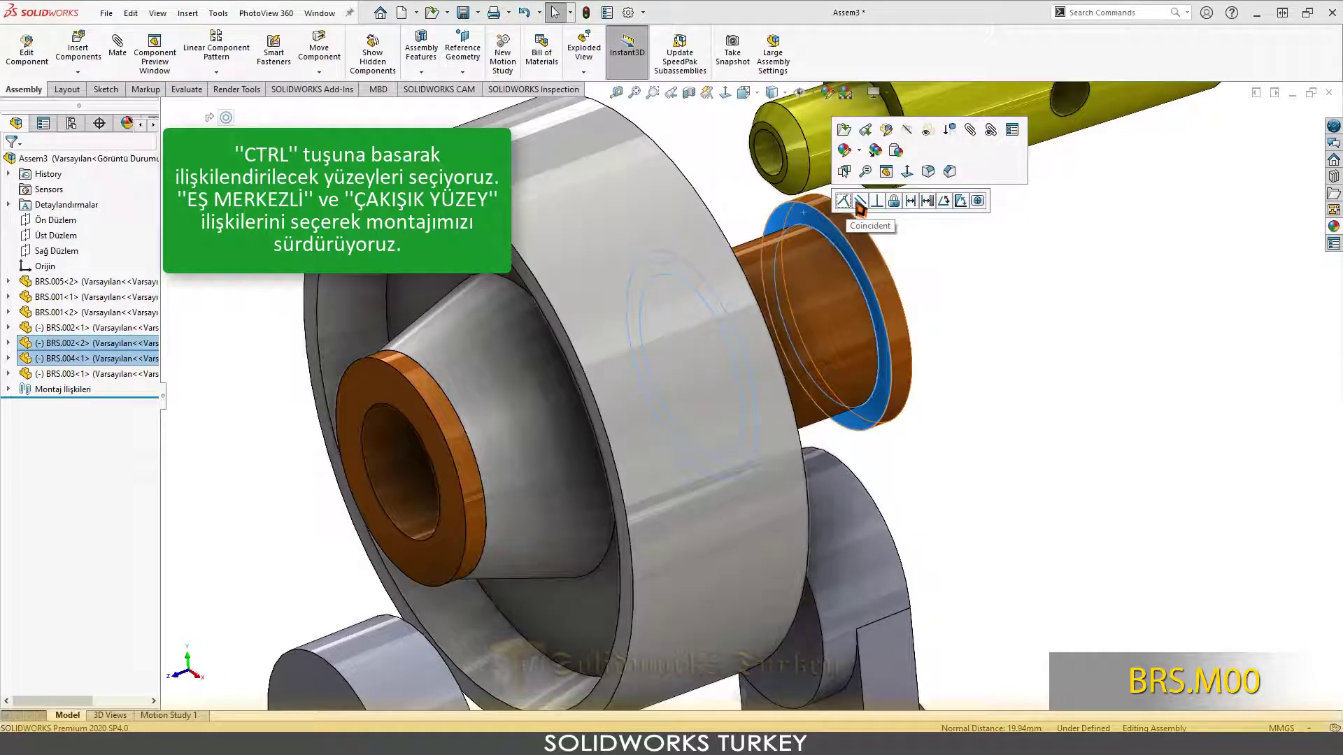
click(852, 204)
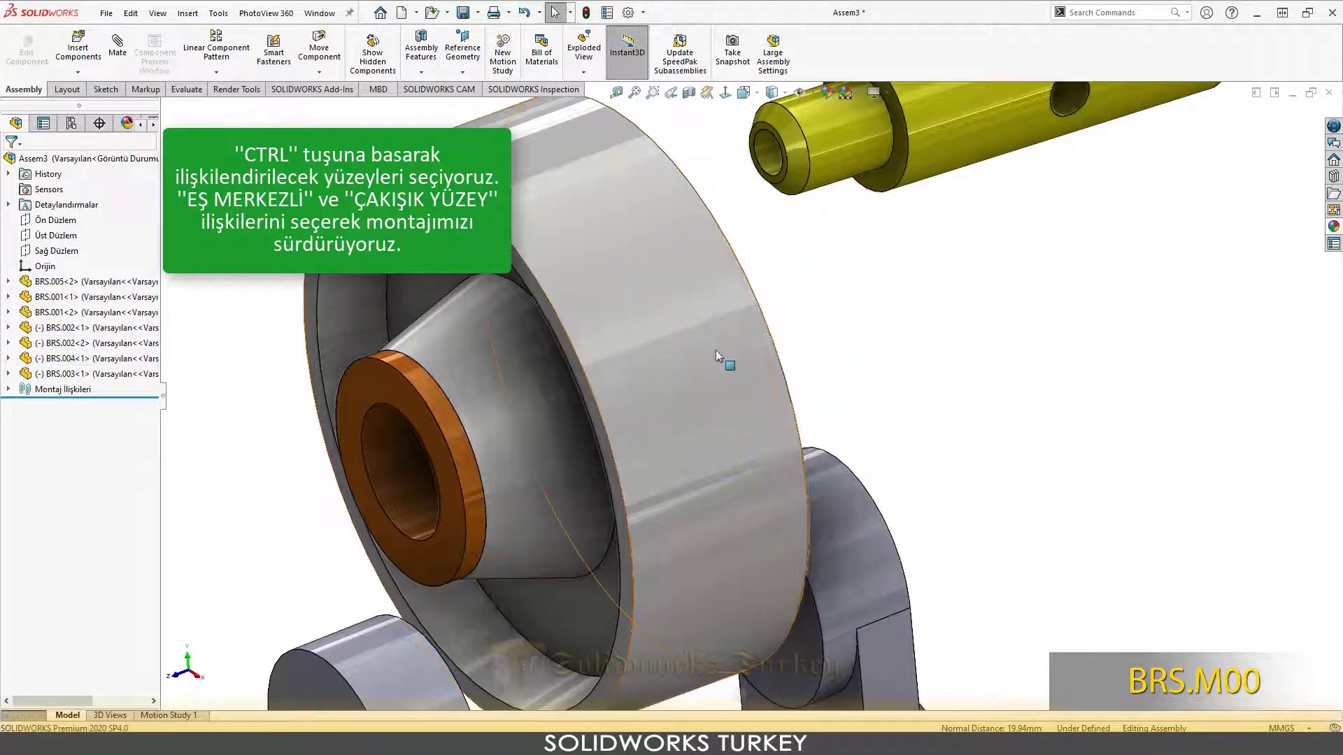
scroll(704, 355, up, 5)
middle_drag(703, 355, 695, 355)
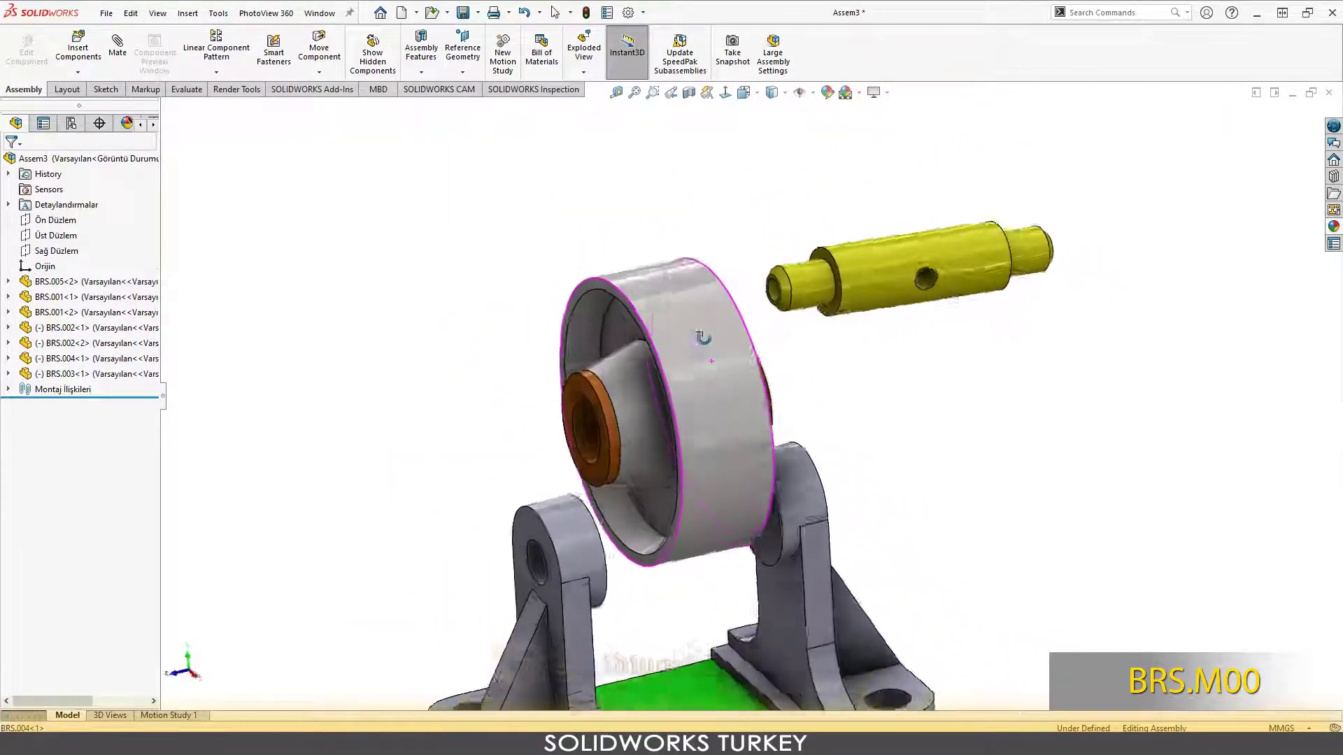
- Move the wheel clear of the stand, then mate a shaft plane coincident with the assembly Right Plane
drag(696, 358, 608, 242)
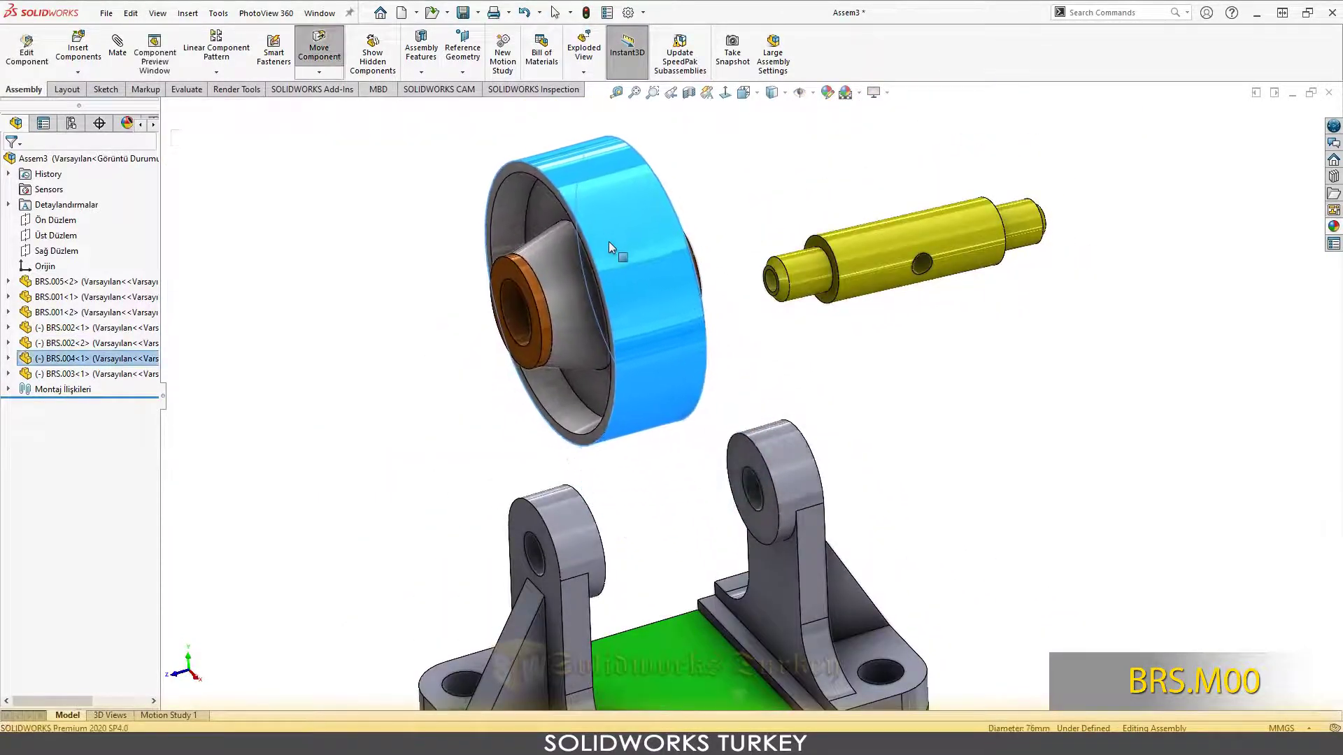
key(Escape)
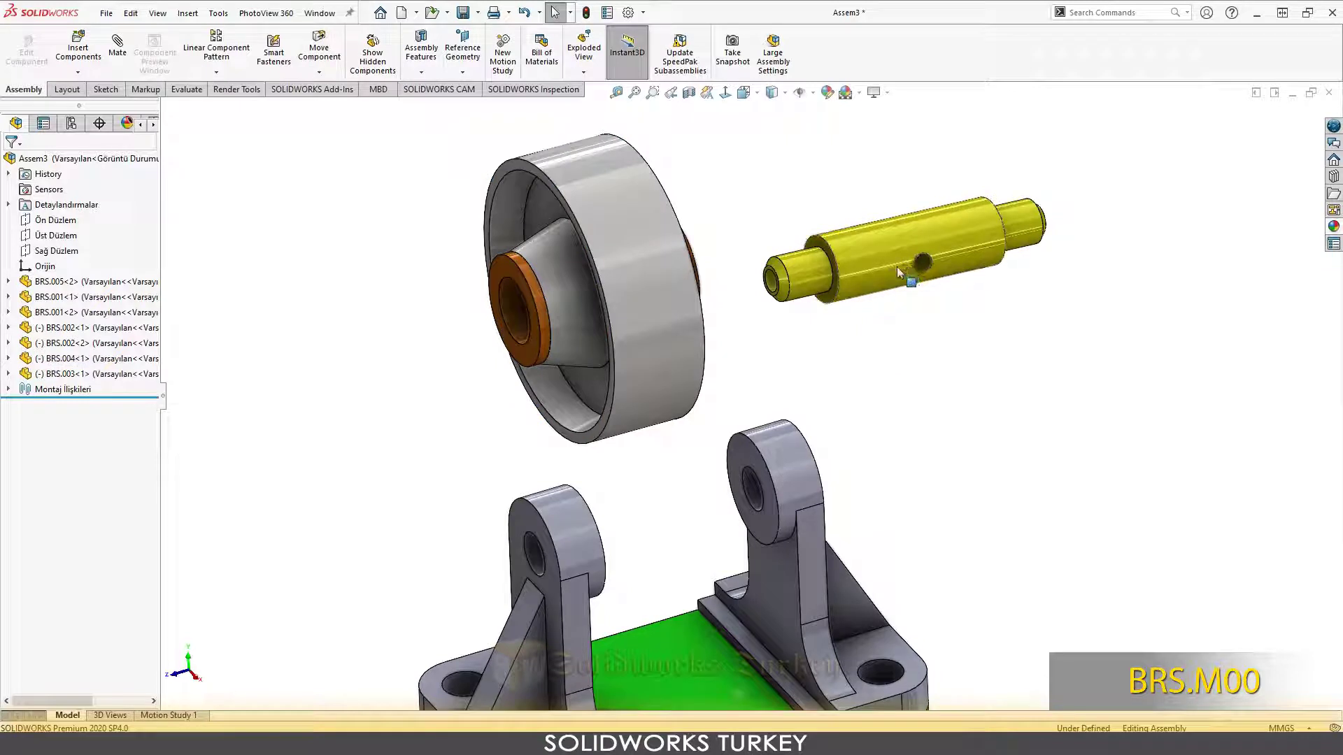
click(874, 259)
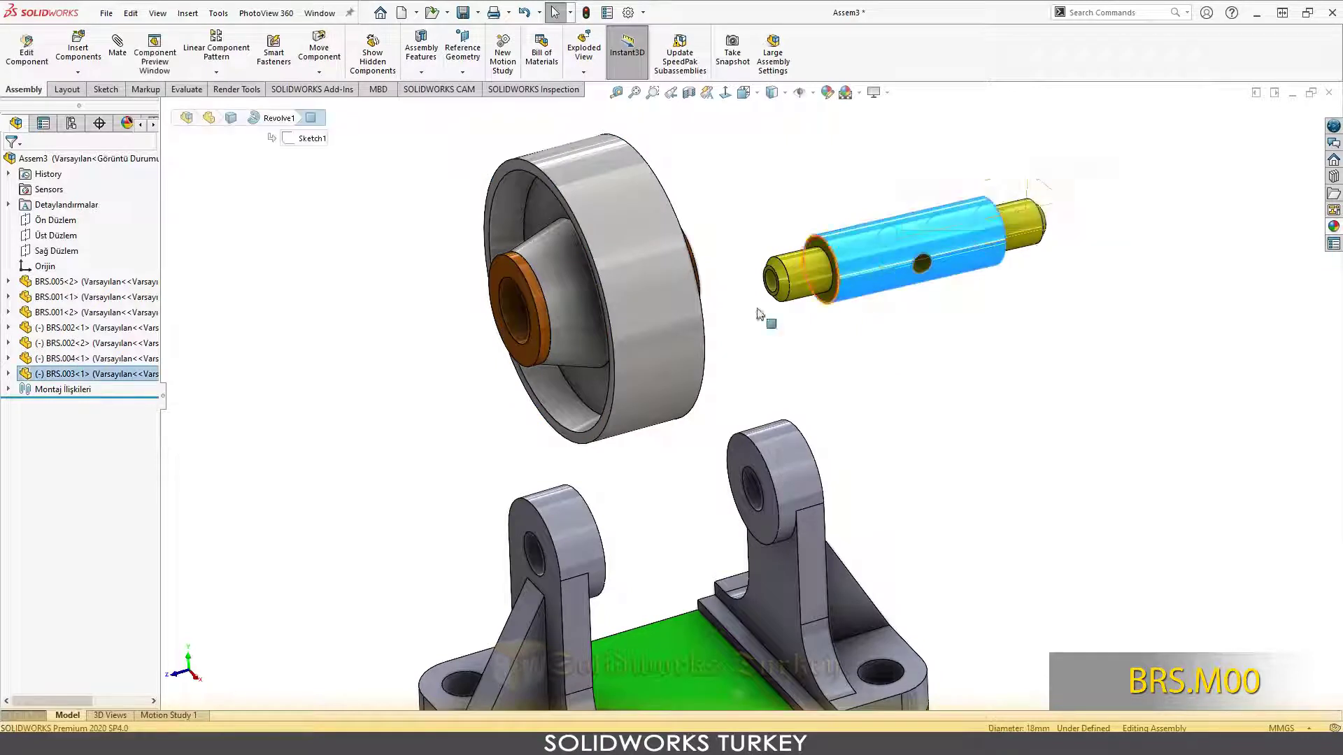
click(9, 373)
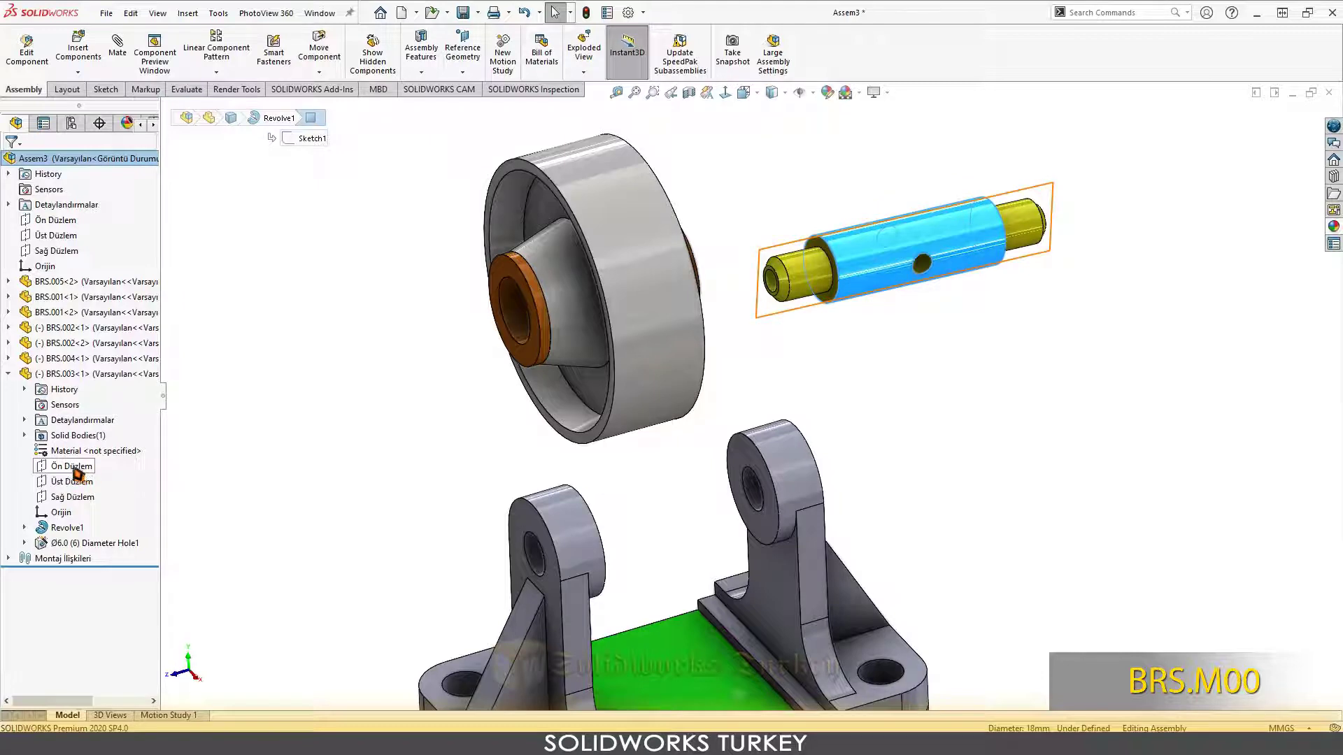
click(72, 467)
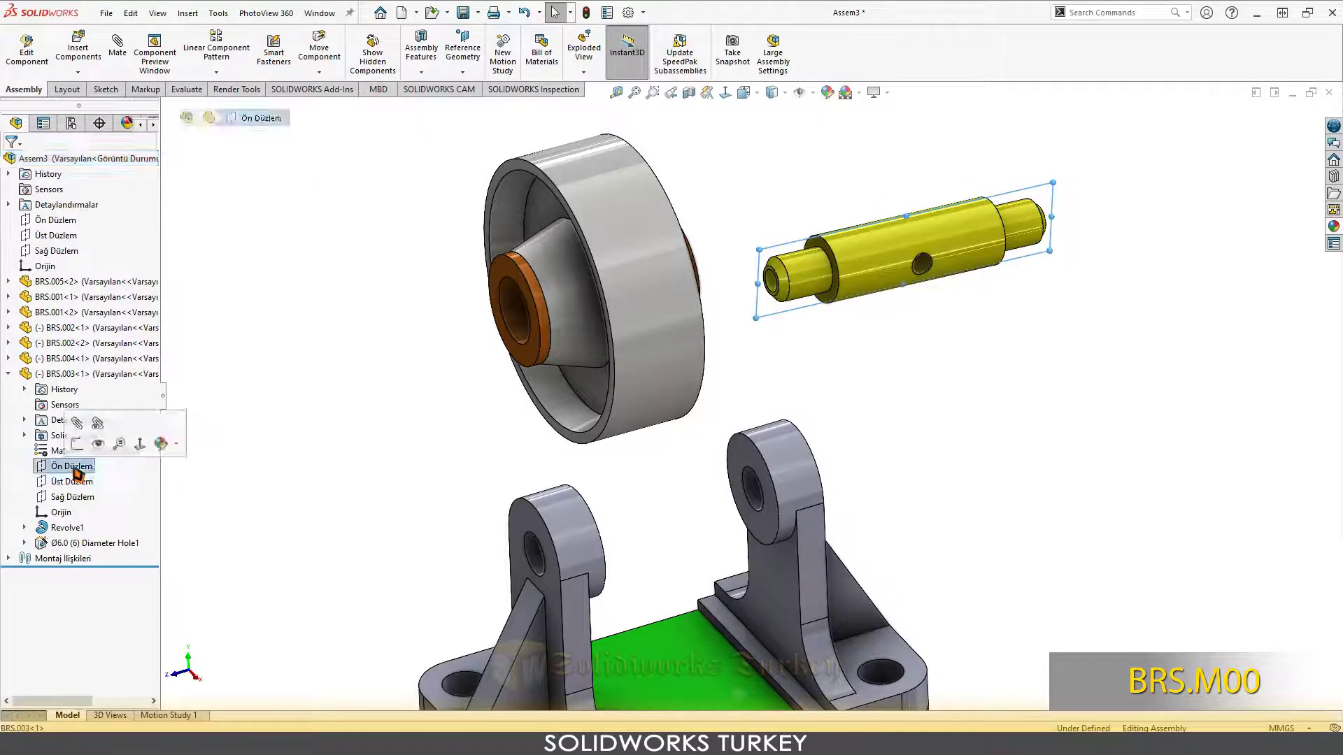
click(74, 251)
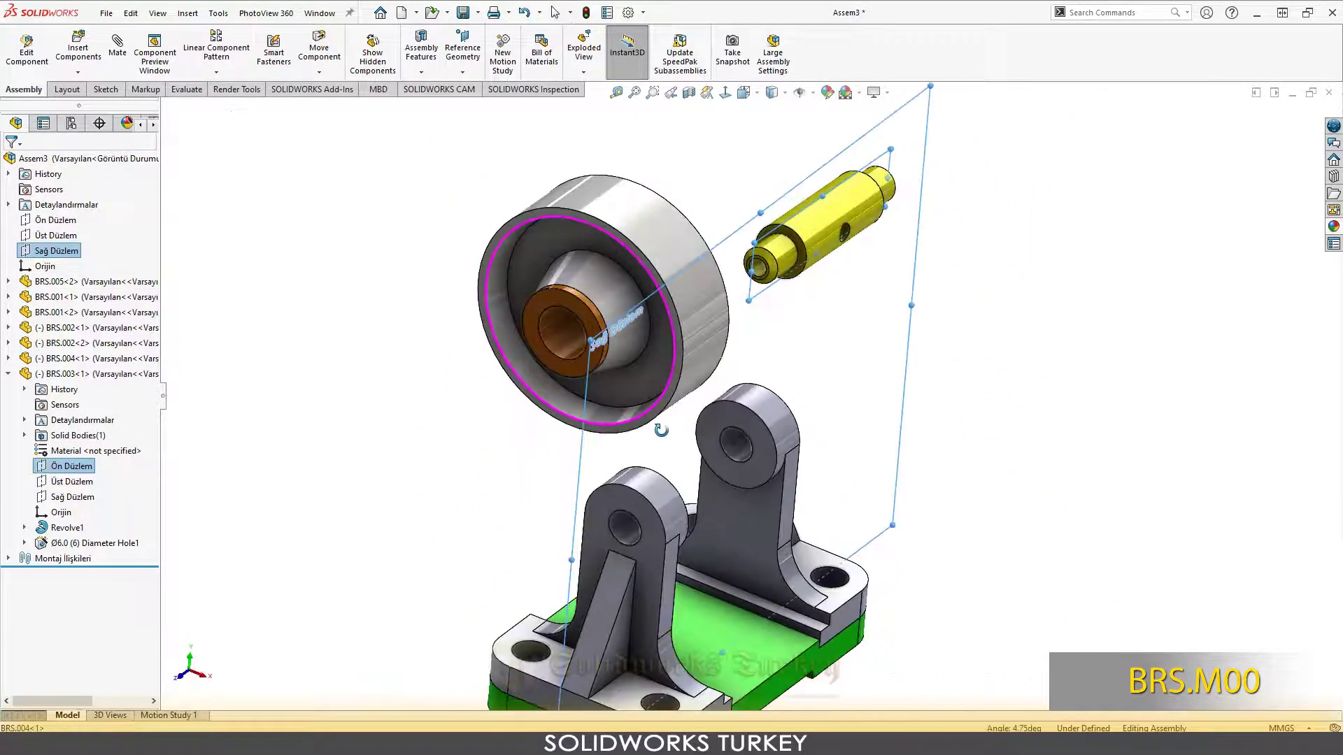
click(60, 260)
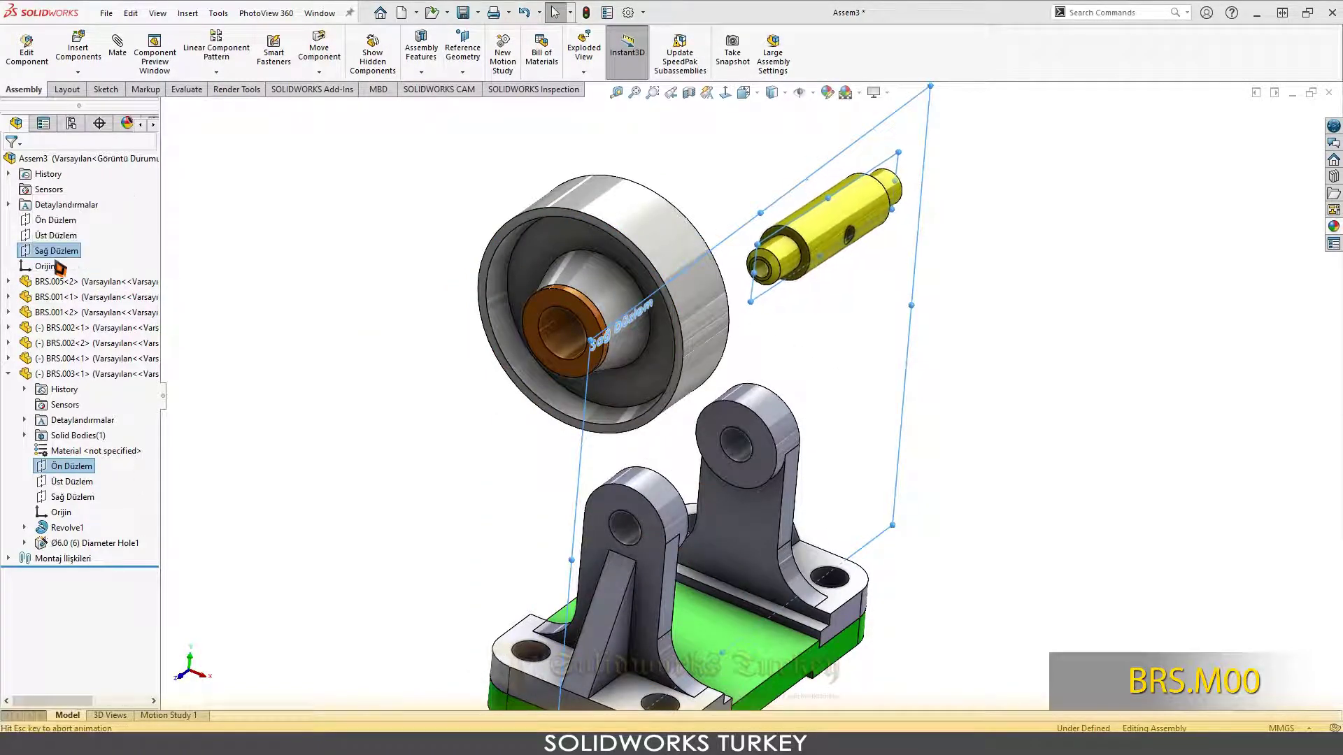
scroll(736, 398, up, 2)
middle_drag(677, 427, 237, 471)
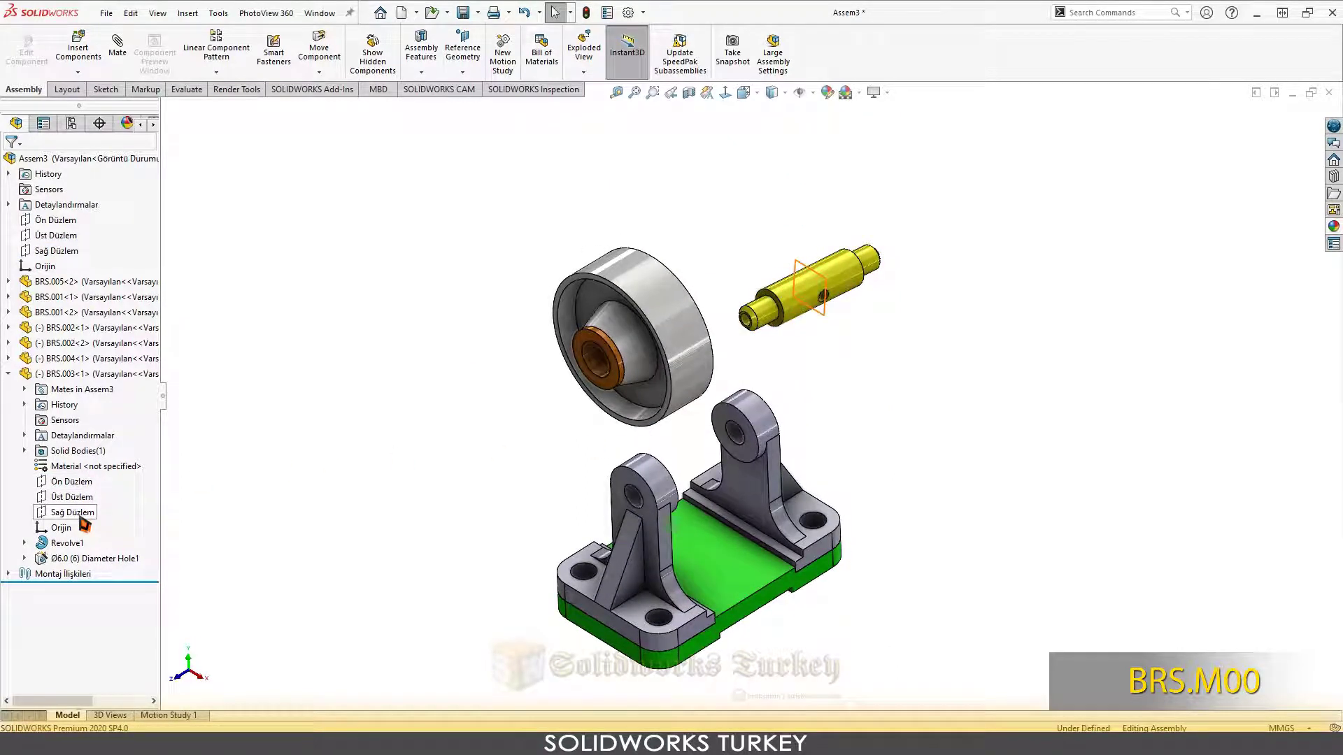
- Make the BRS.003 shaft's cylindrical face concentric with the bracket hole
click(81, 518)
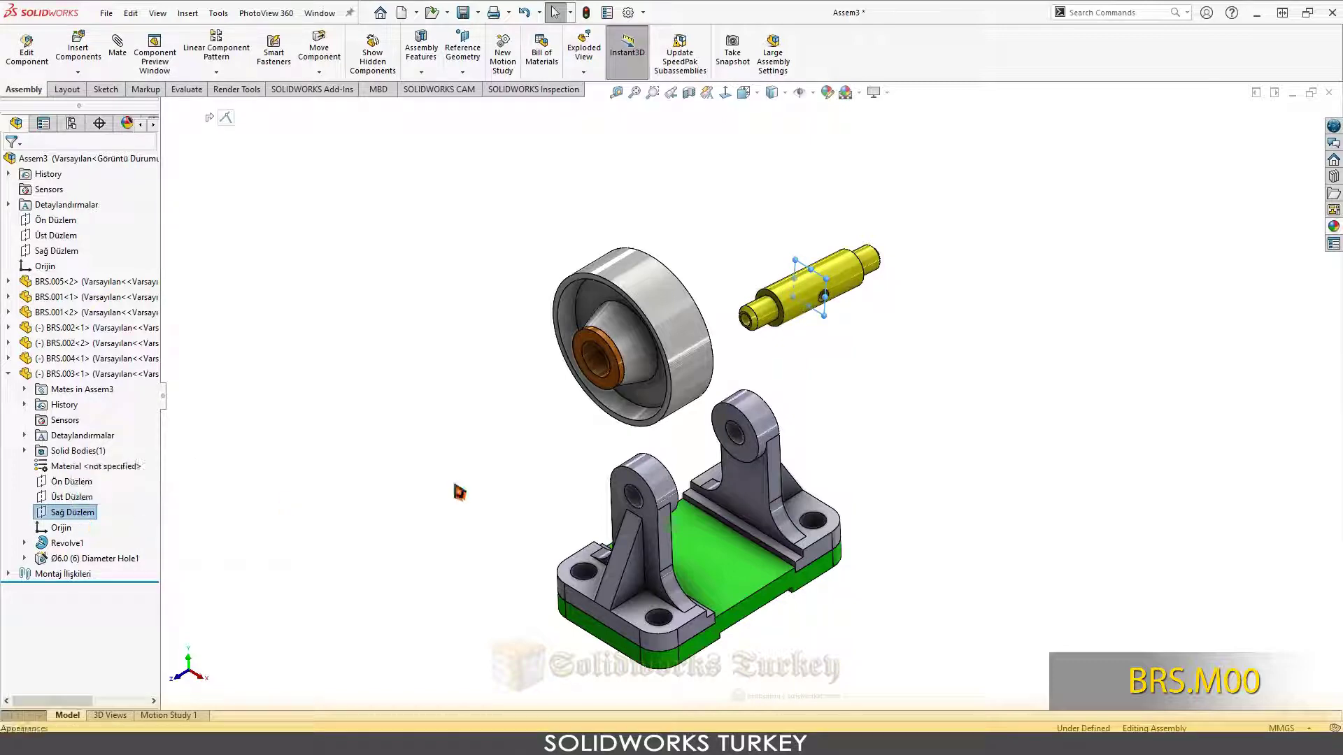
scroll(749, 449, down, 2)
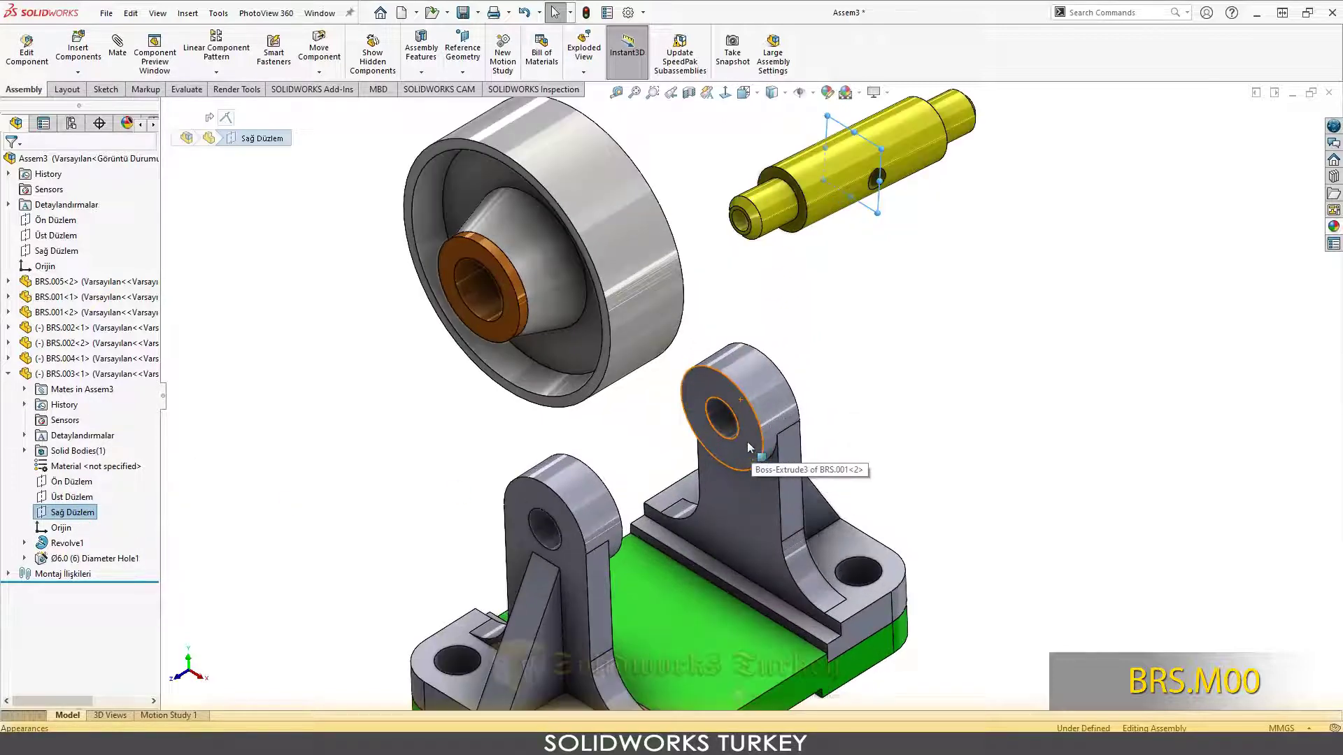
click(542, 538)
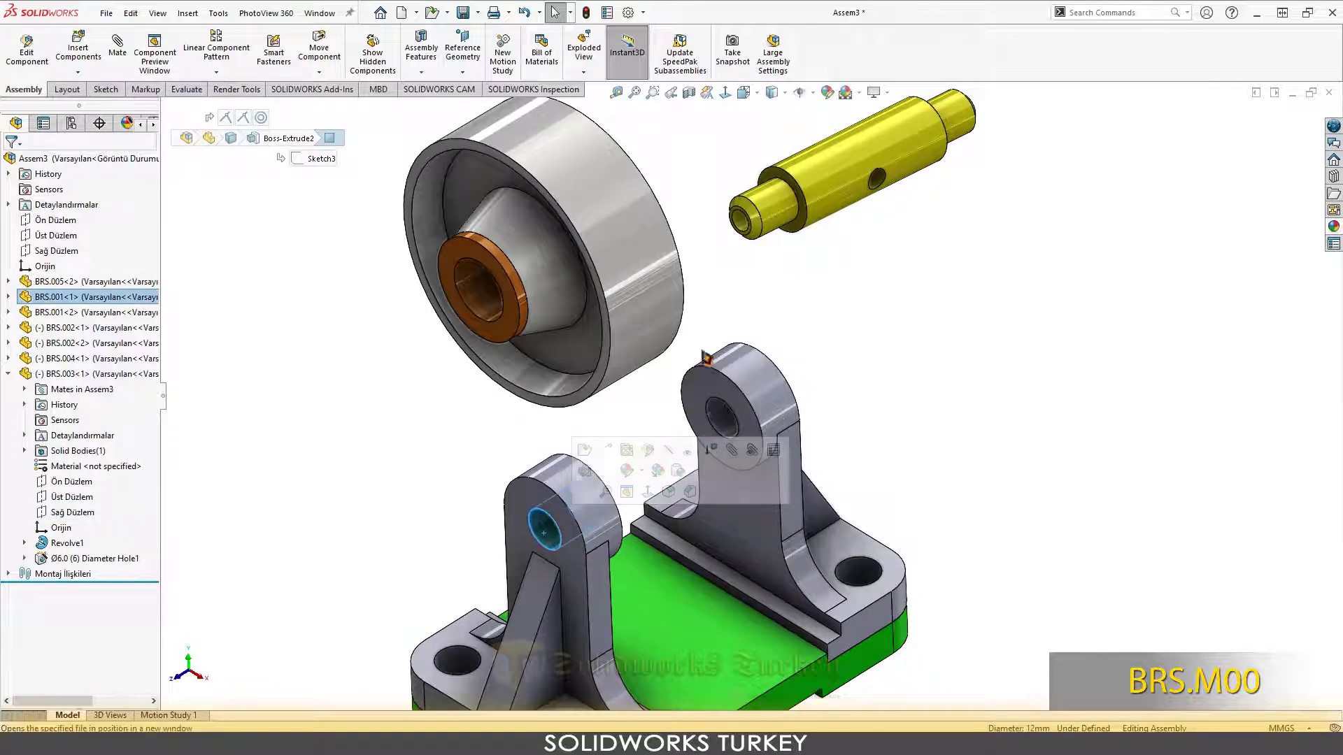
ctrl+click(829, 187)
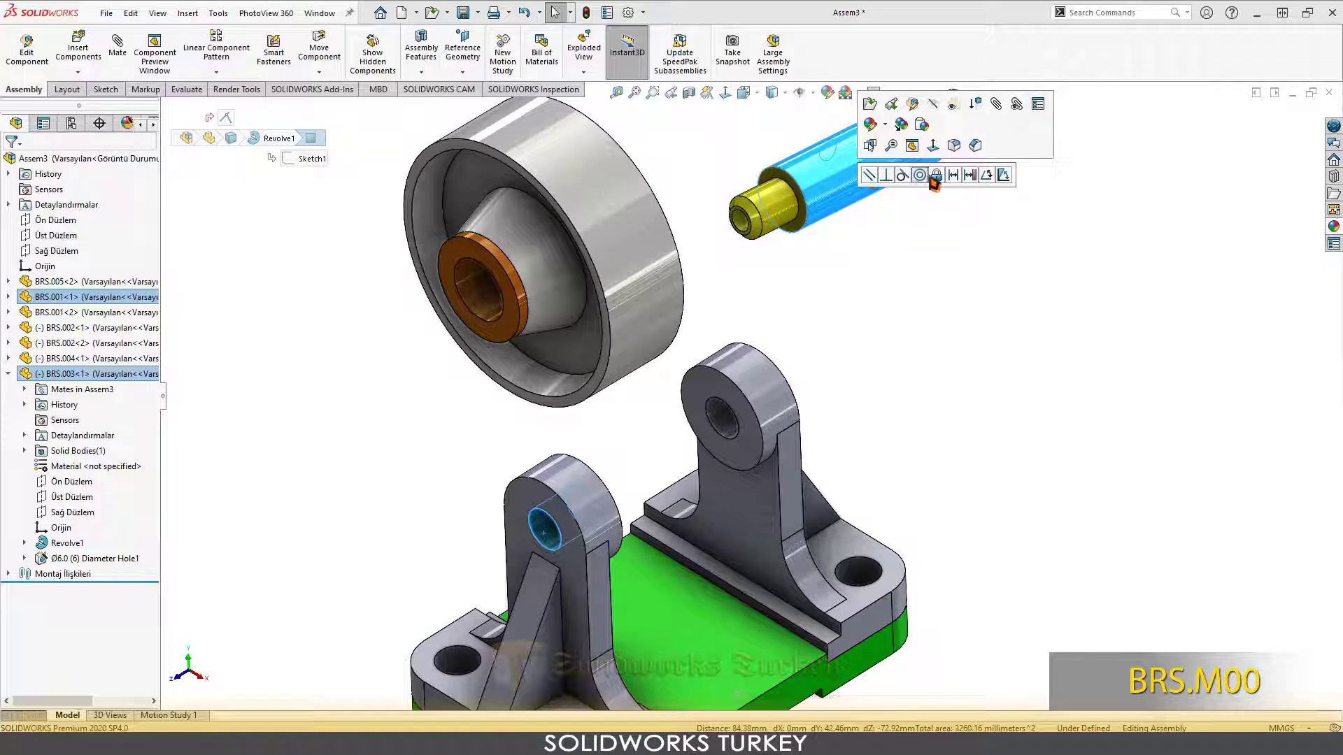
click(920, 176)
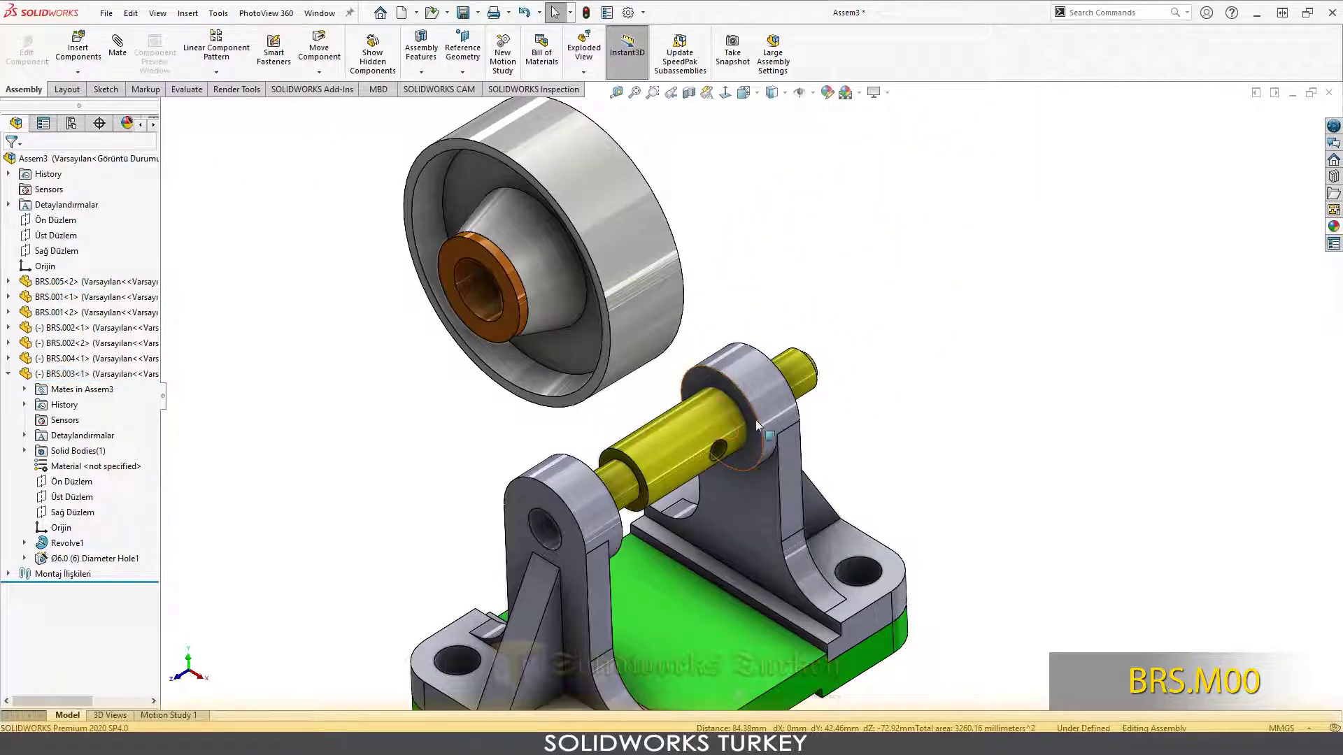
- Center the shaft by mating its Right Plane coincident with the assembly Front Plane
middle_drag(755, 420, 719, 421)
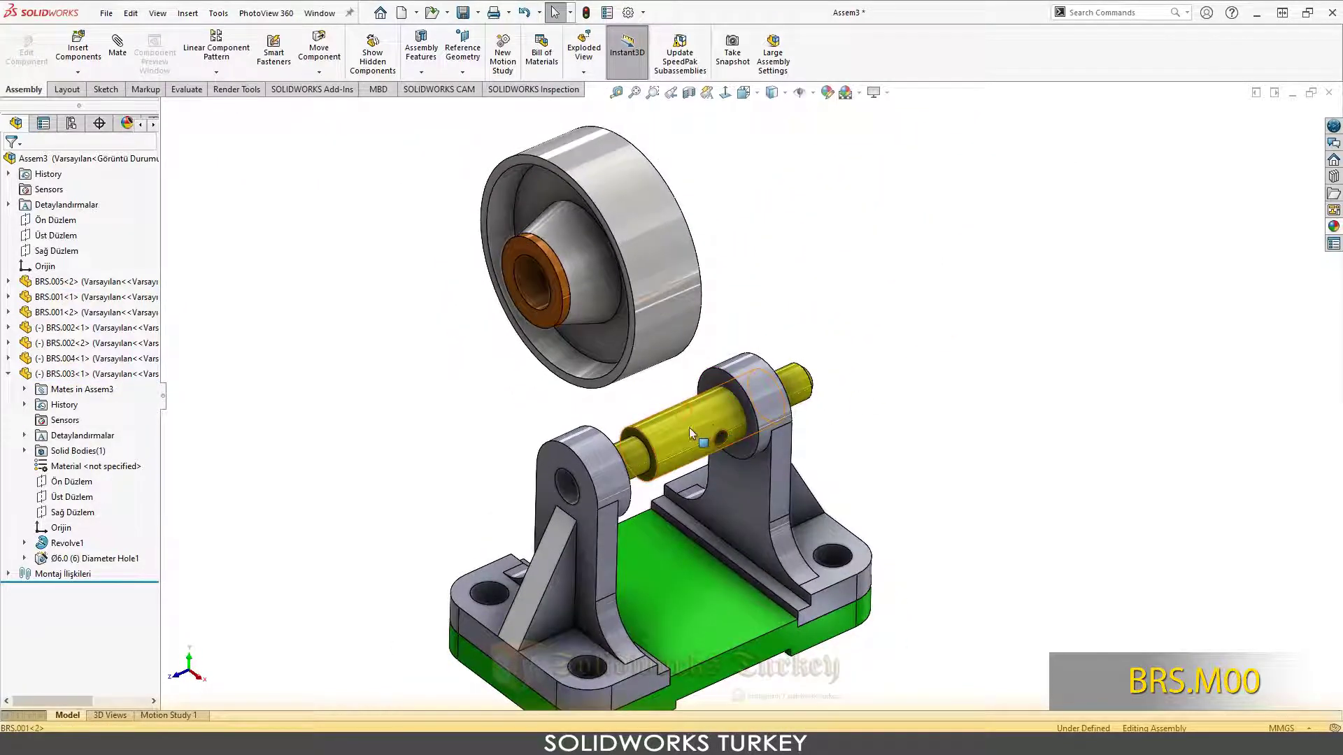
click(690, 430)
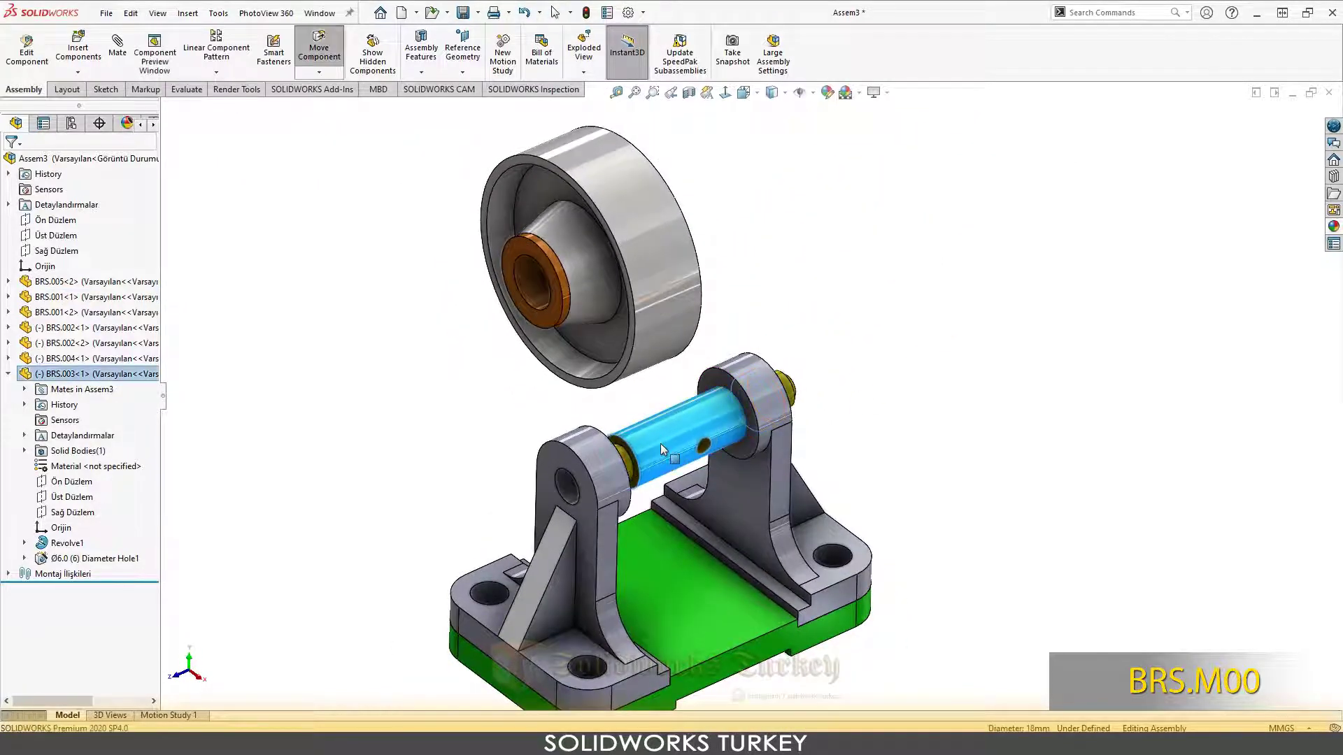
click(91, 515)
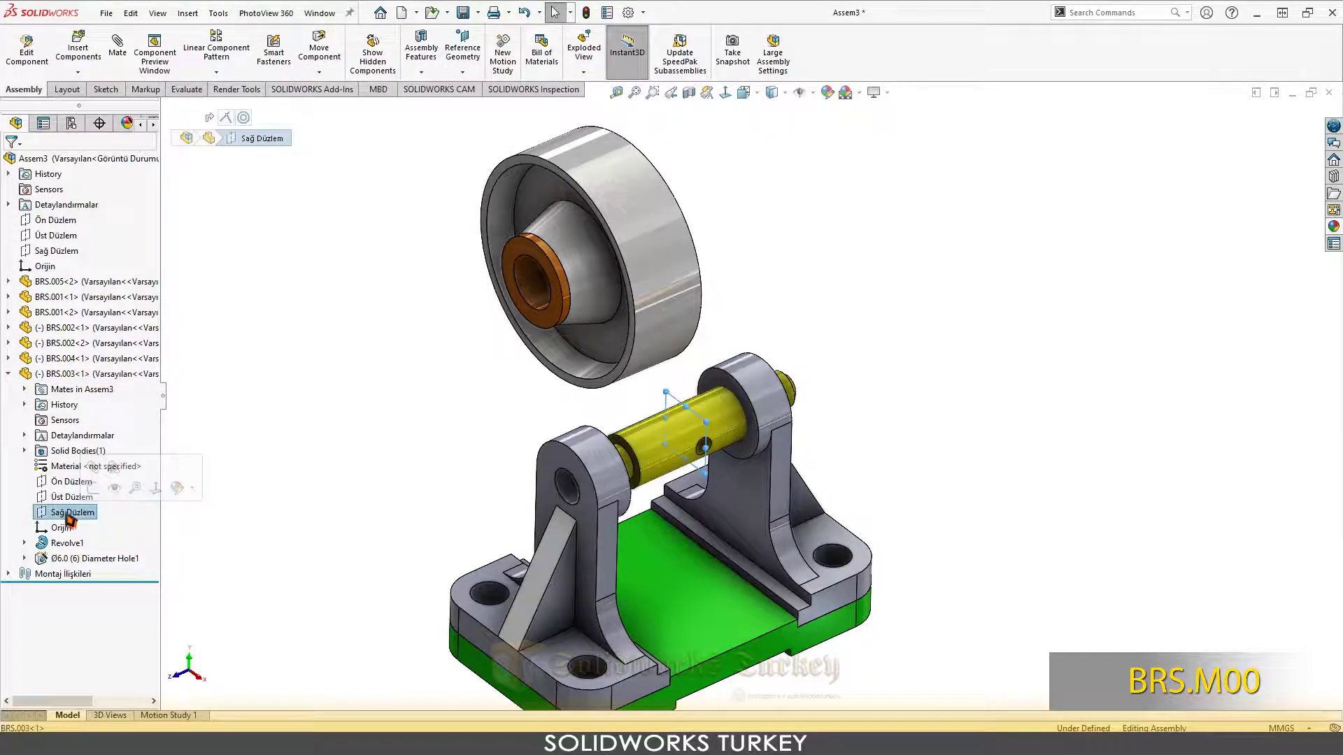
ctrl+click(62, 221)
click(70, 228)
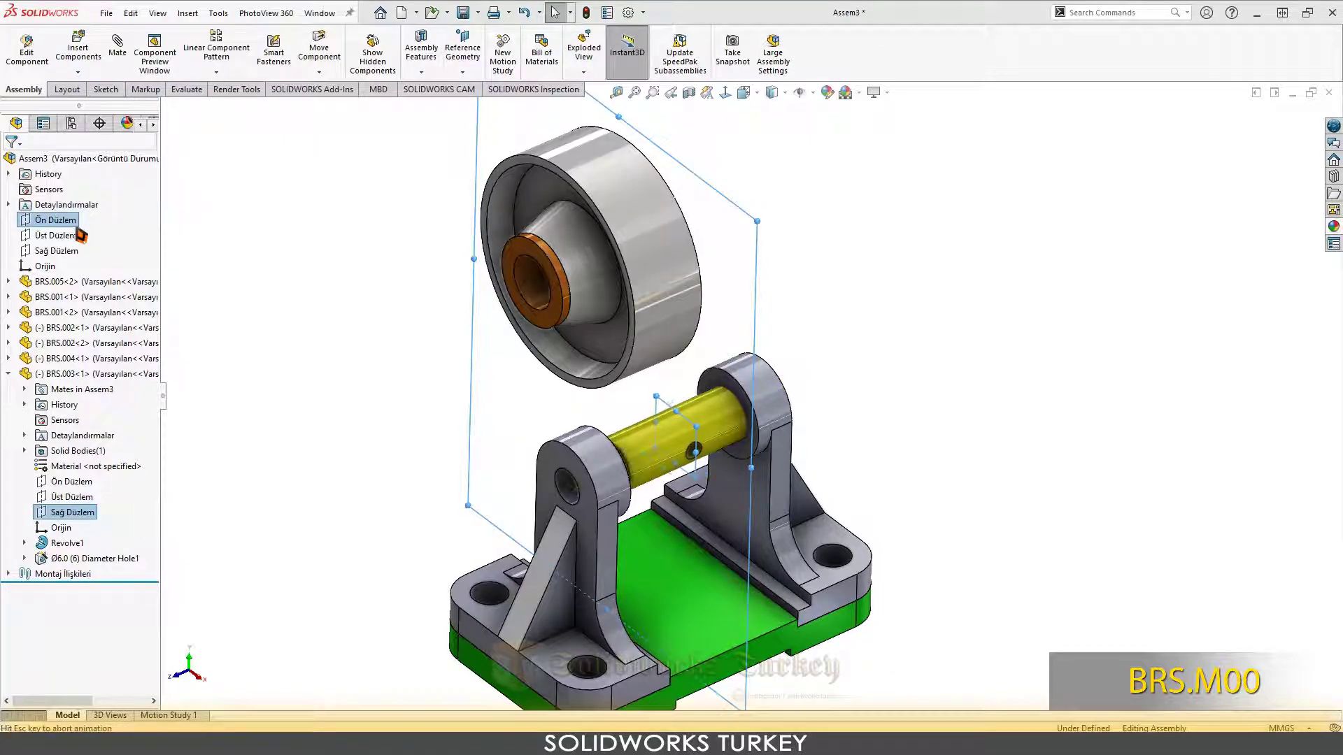
click(896, 313)
scroll(633, 431, down, 5)
scroll(633, 431, down, 2)
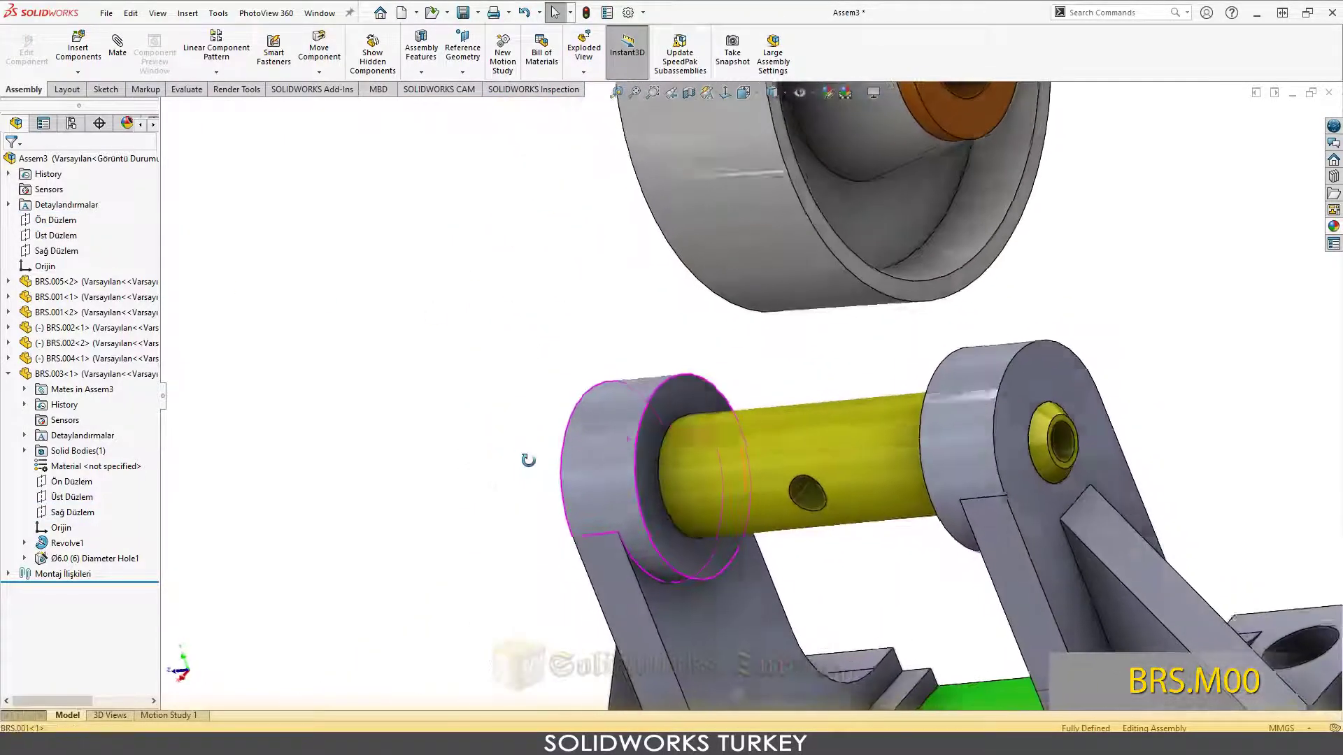
scroll(700, 440, down, 2)
scroll(761, 438, down, 2)
scroll(639, 474, down, 2)
scroll(669, 532, up, 3)
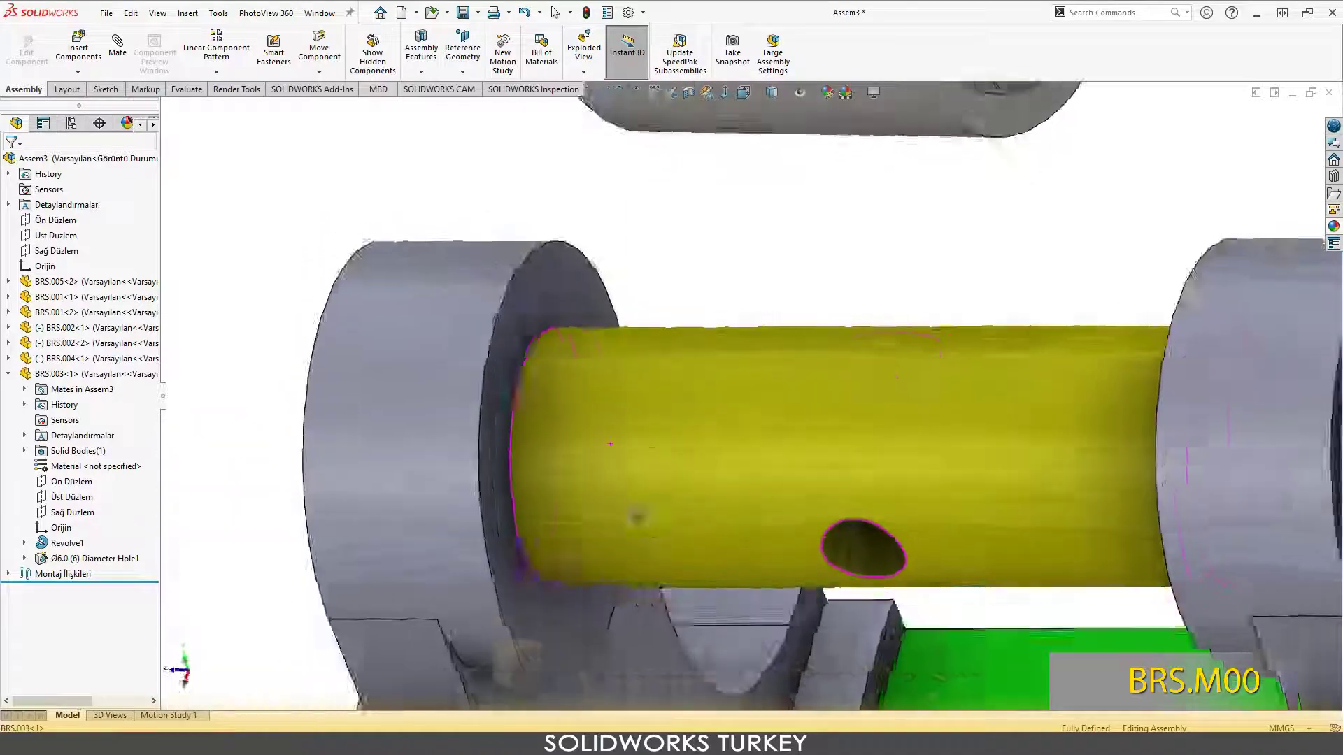
mouse_move(635, 515)
middle_down()
mouse_move(651, 351)
mouse_move(729, 408)
middle_up()
scroll(740, 413, up, 2)
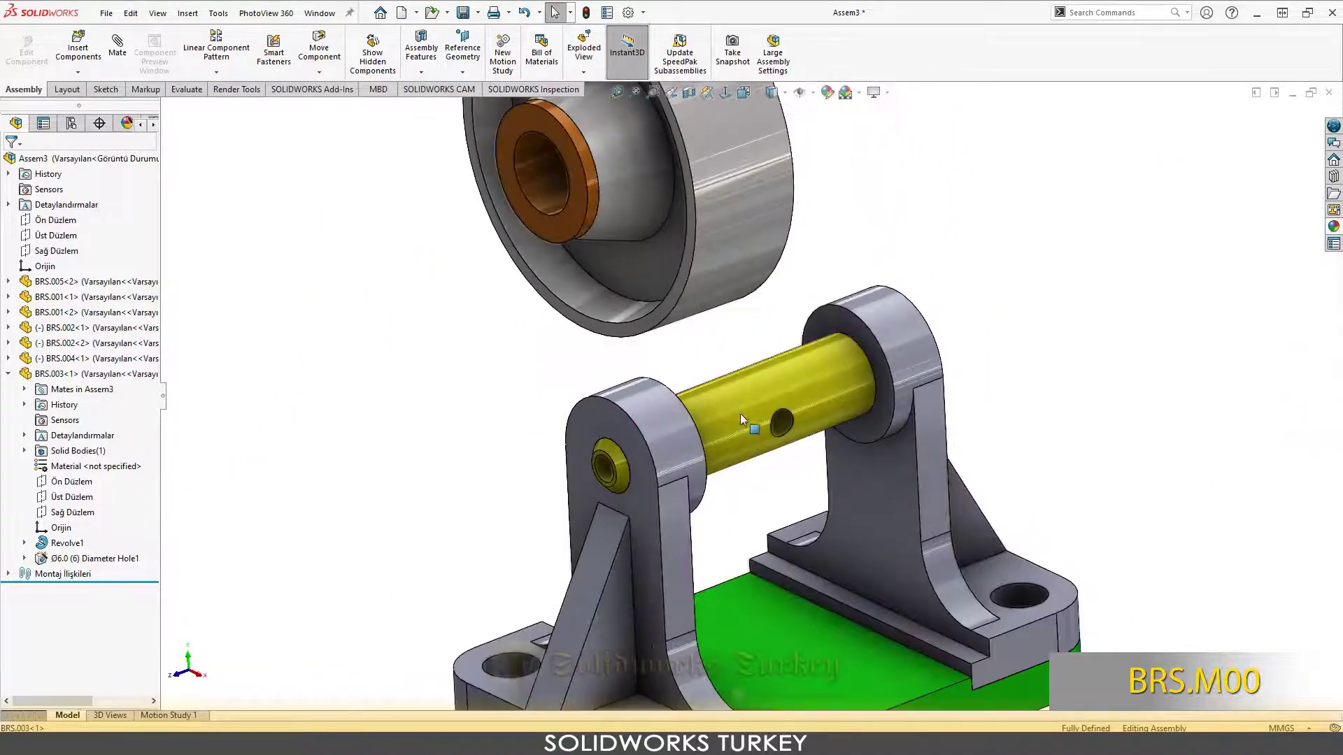
scroll(741, 420, up, 2)
scroll(768, 451, up, 2)
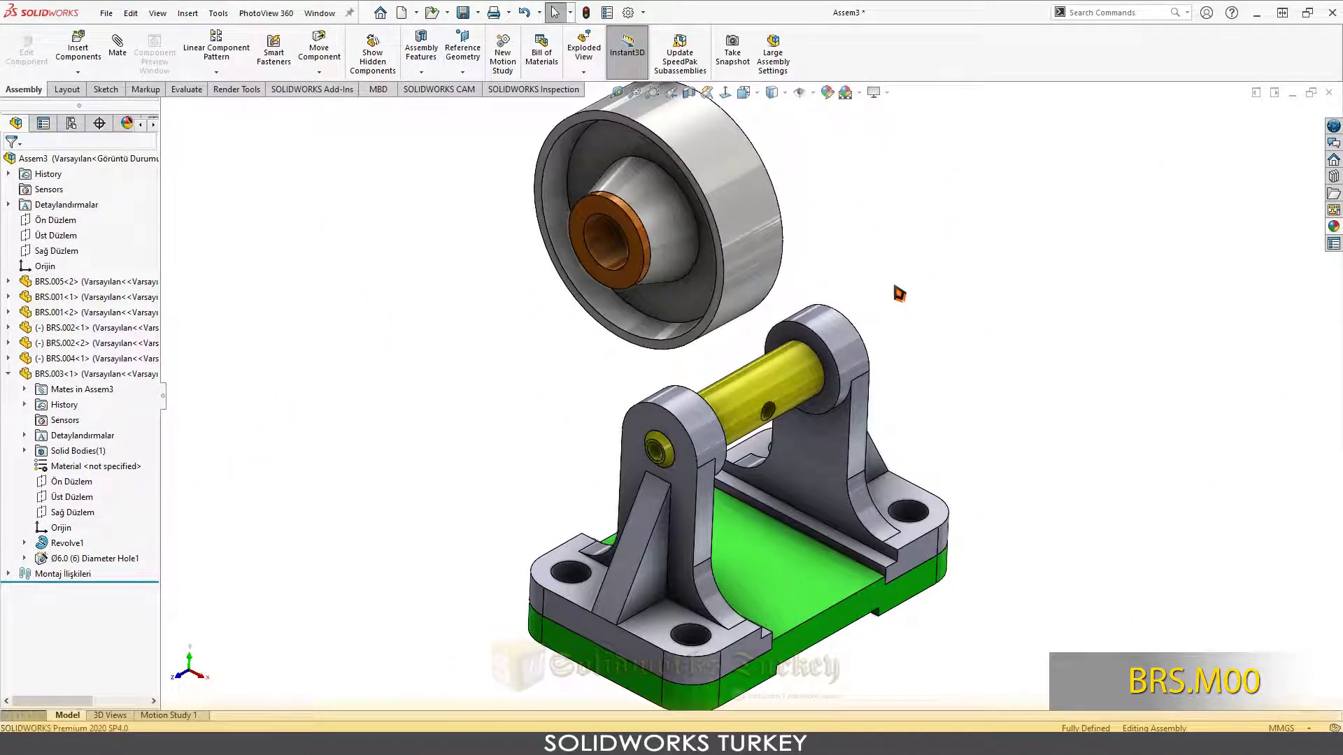
- Mount the BRS.004 wheel bushing concentric on the shaft and slide it along
click(601, 238)
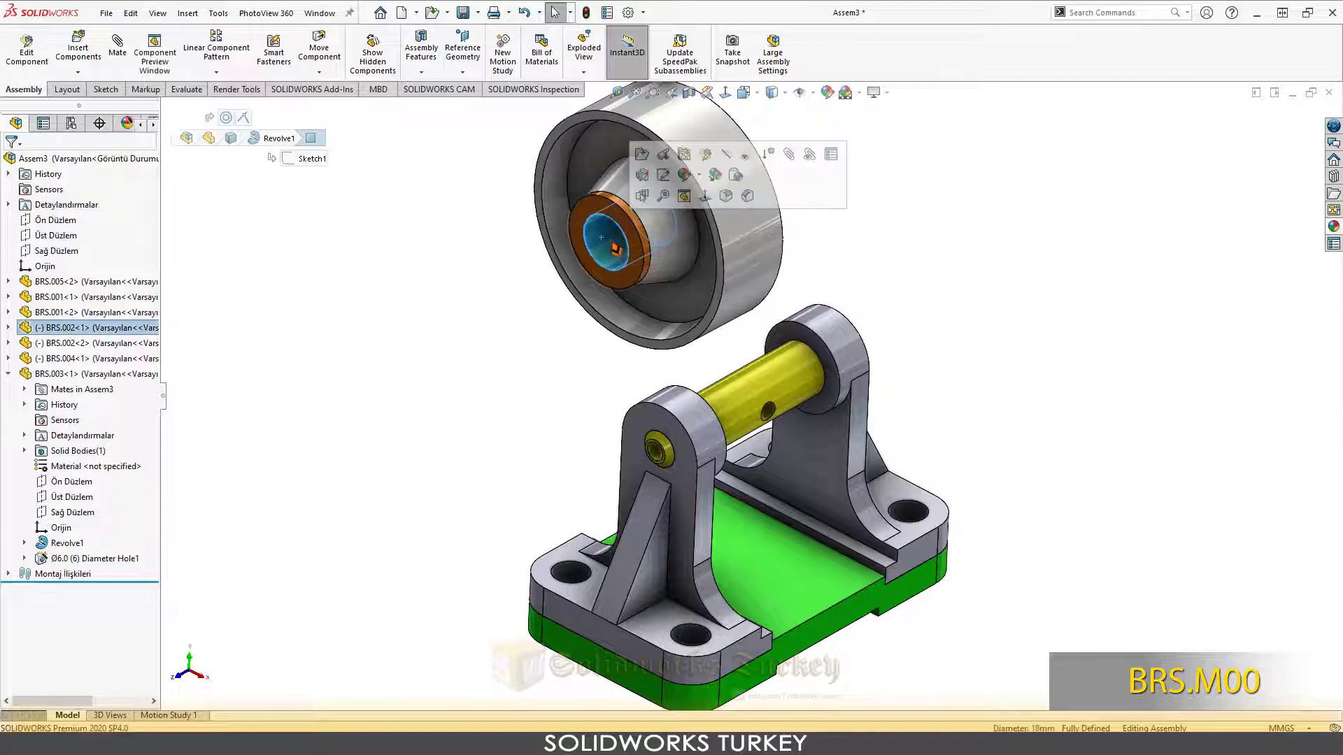
ctrl+click(753, 389)
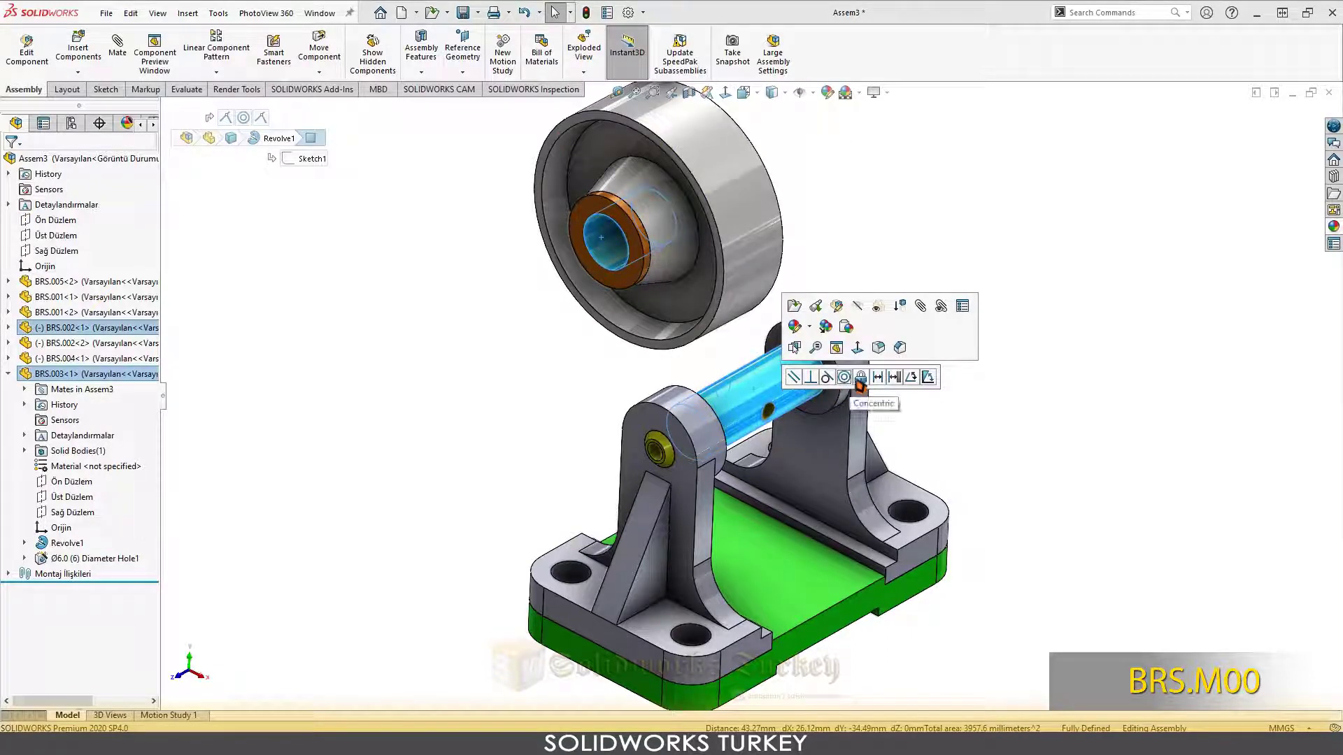
click(844, 377)
click(947, 375)
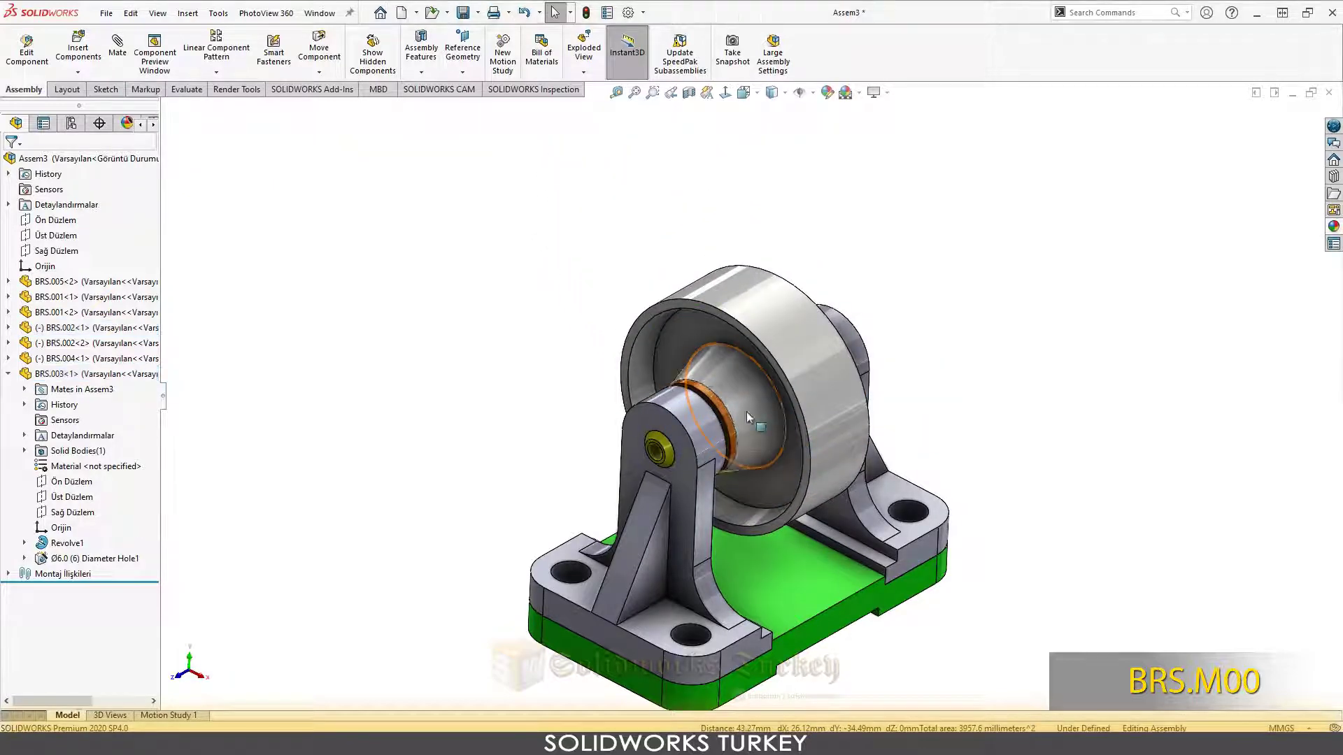
middle_drag(753, 432, 823, 408)
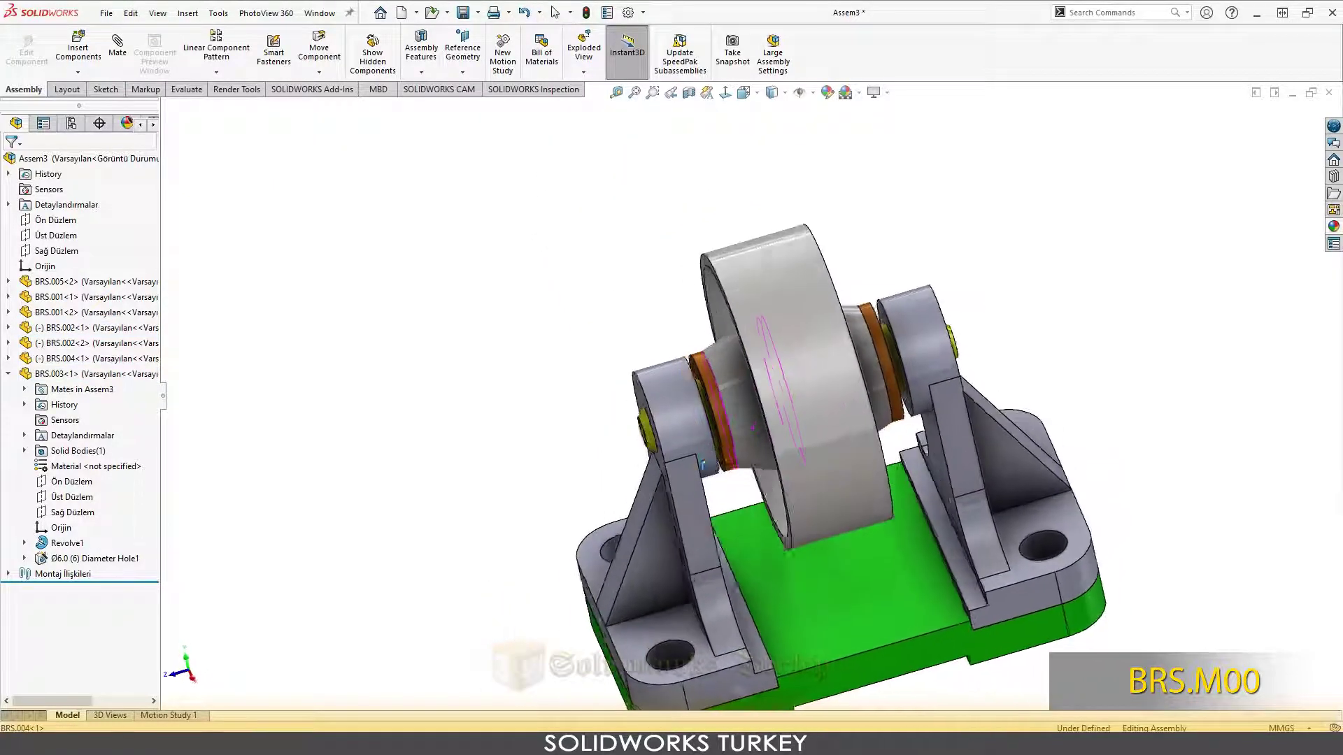
mouse_move(824, 409)
mouse_down()
mouse_move(843, 409)
mouse_move(820, 417)
mouse_move(832, 423)
mouse_move(830, 411)
mouse_up()
key(Escape)
- Center the wheel by mating its Right Plane coincident with the assembly Front Plane
key(f)
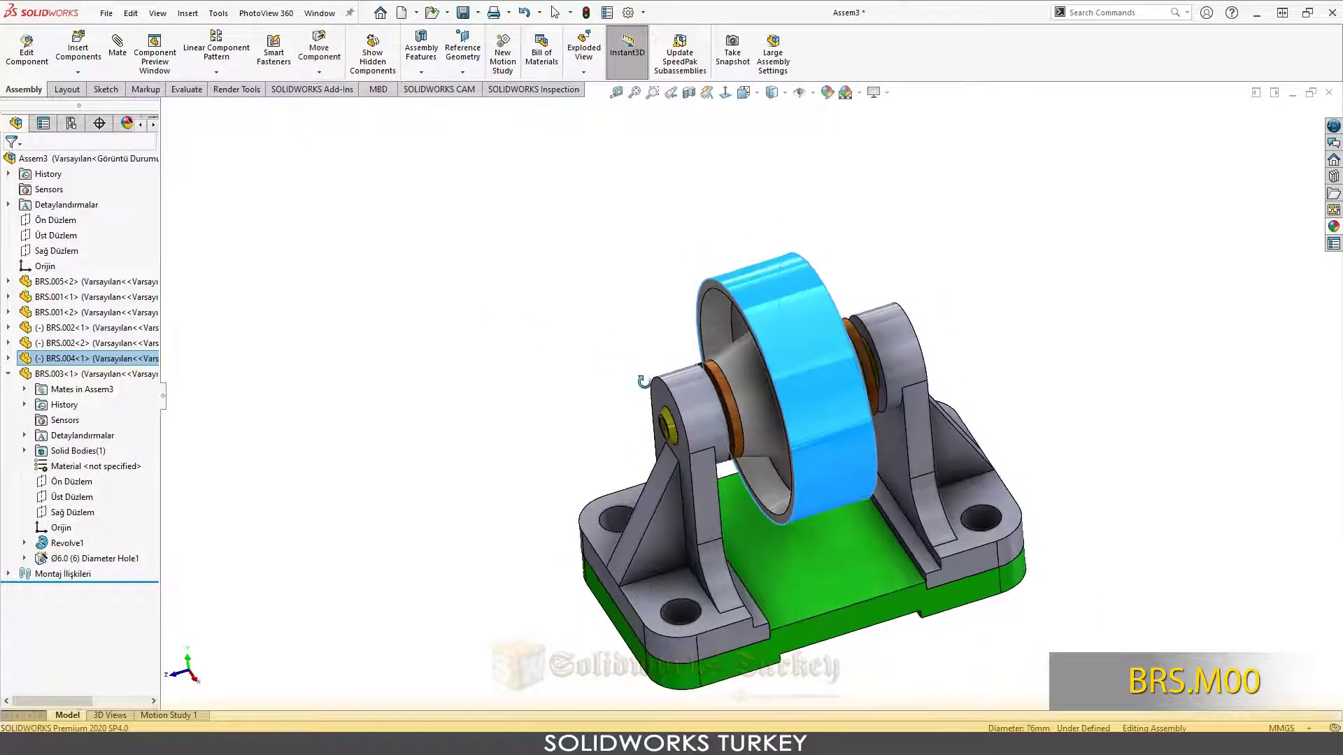
key(shift+c)
click(54, 358)
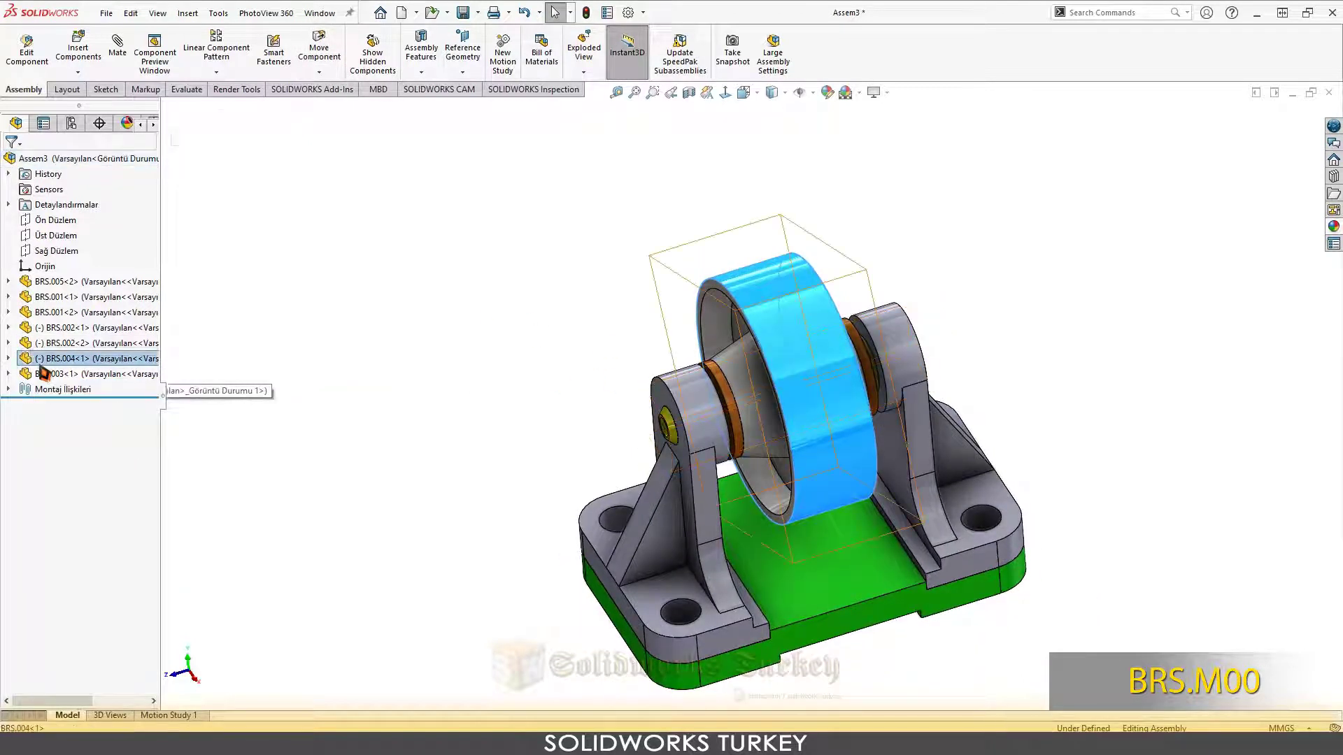
double_click(26, 358)
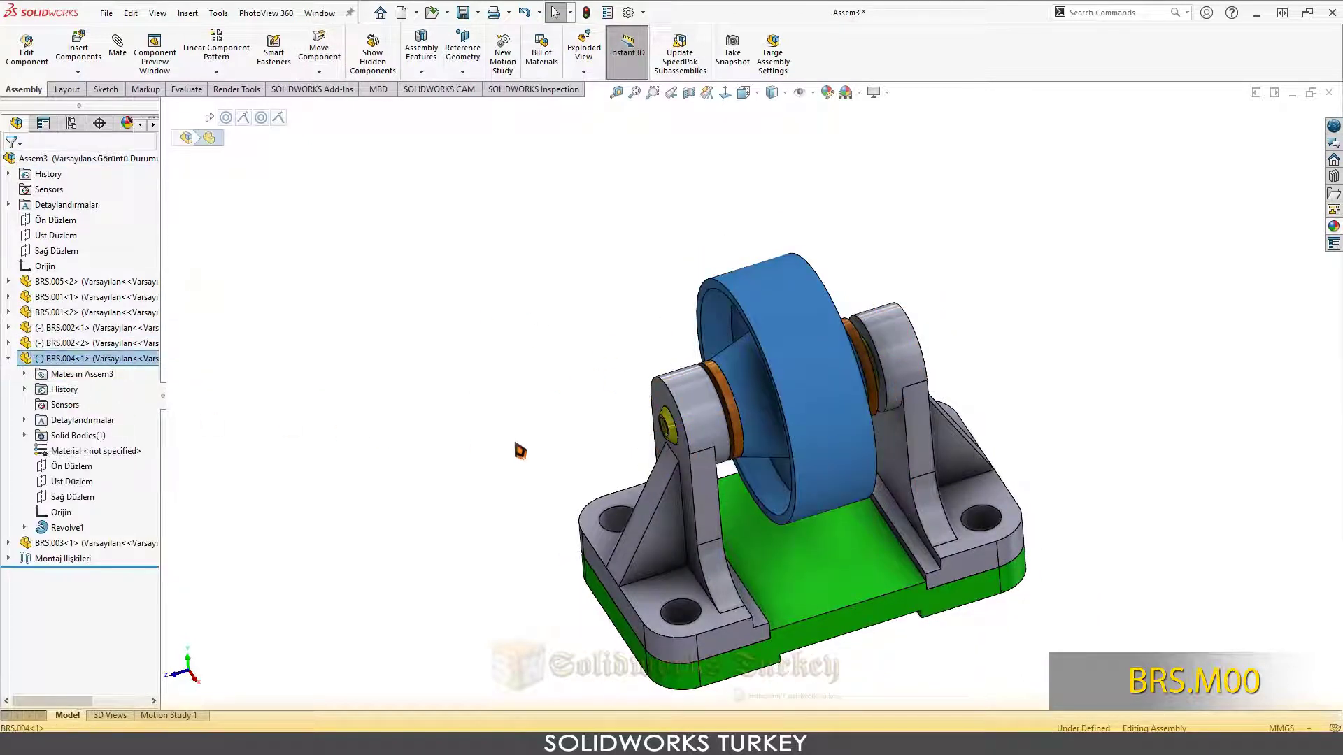
middle_drag(520, 451, 546, 434)
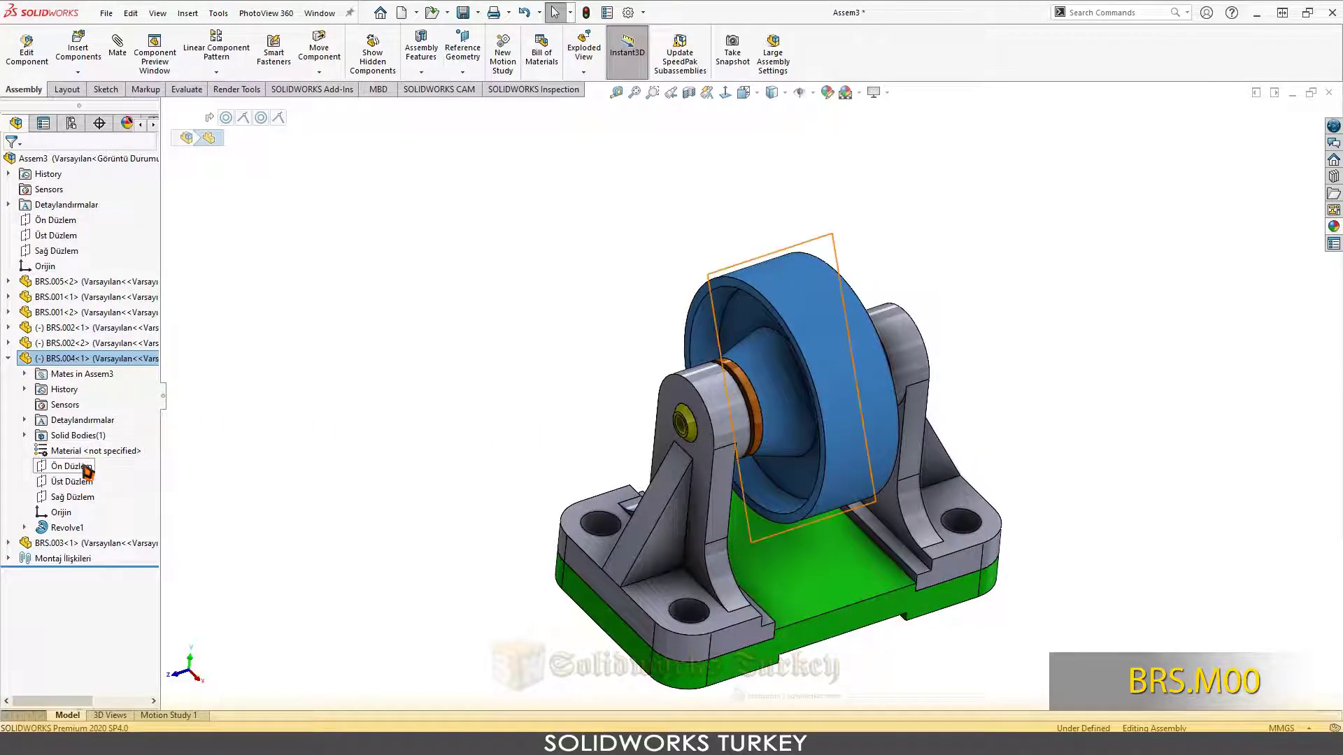
click(72, 497)
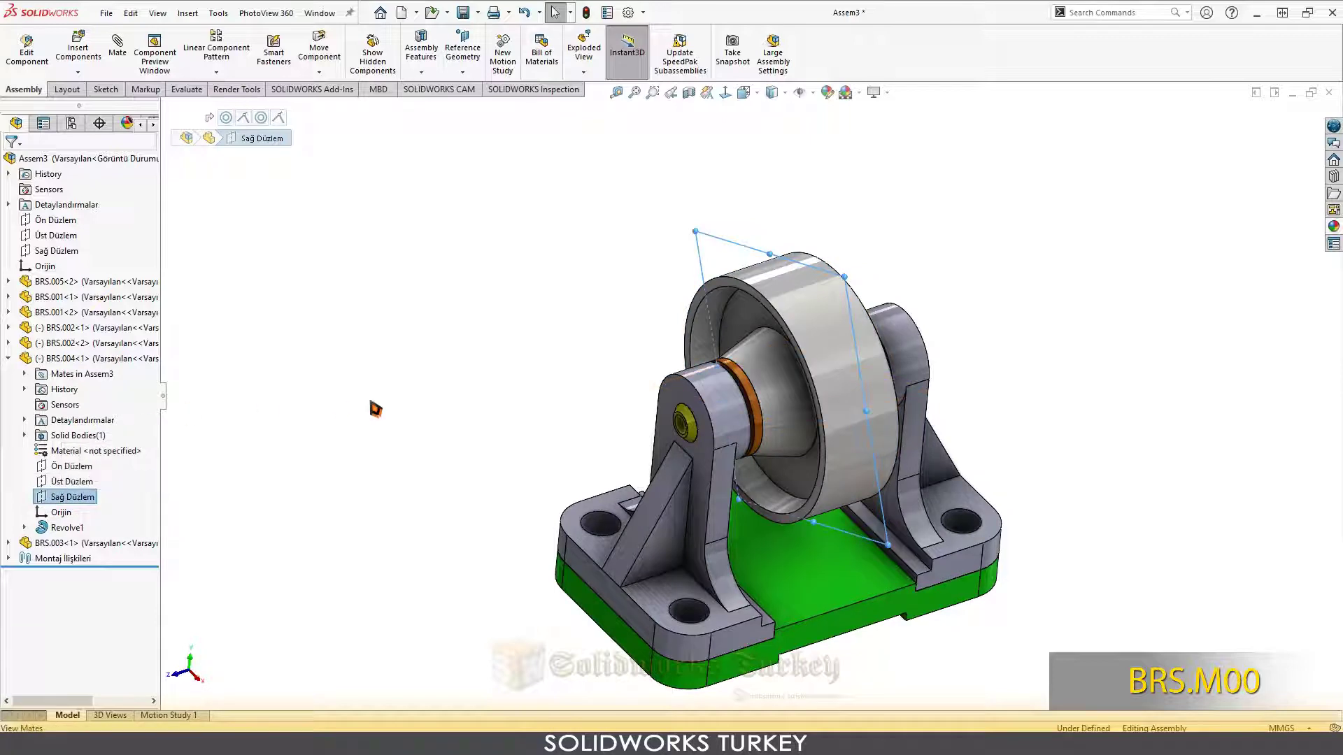
mouse_move(375, 406)
middle_down()
mouse_move(398, 450)
mouse_move(381, 473)
mouse_move(404, 460)
middle_up()
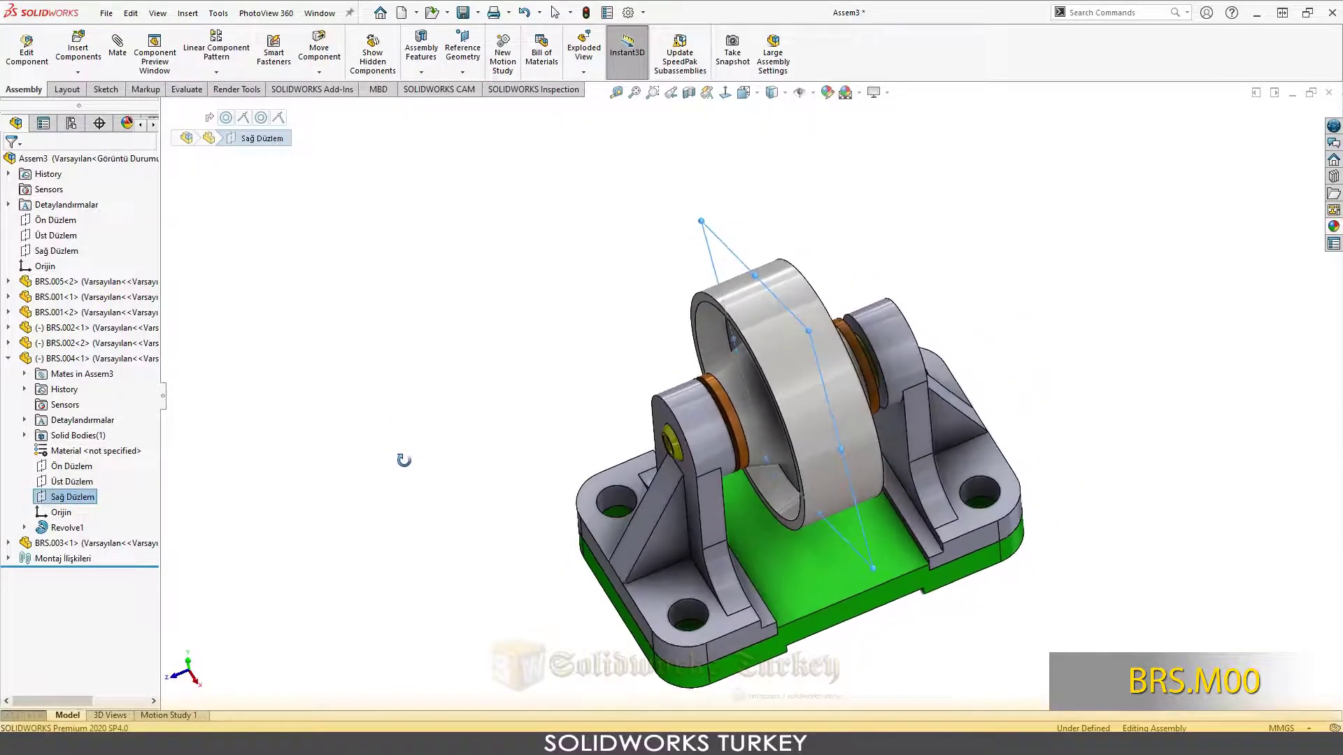
ctrl+click(69, 222)
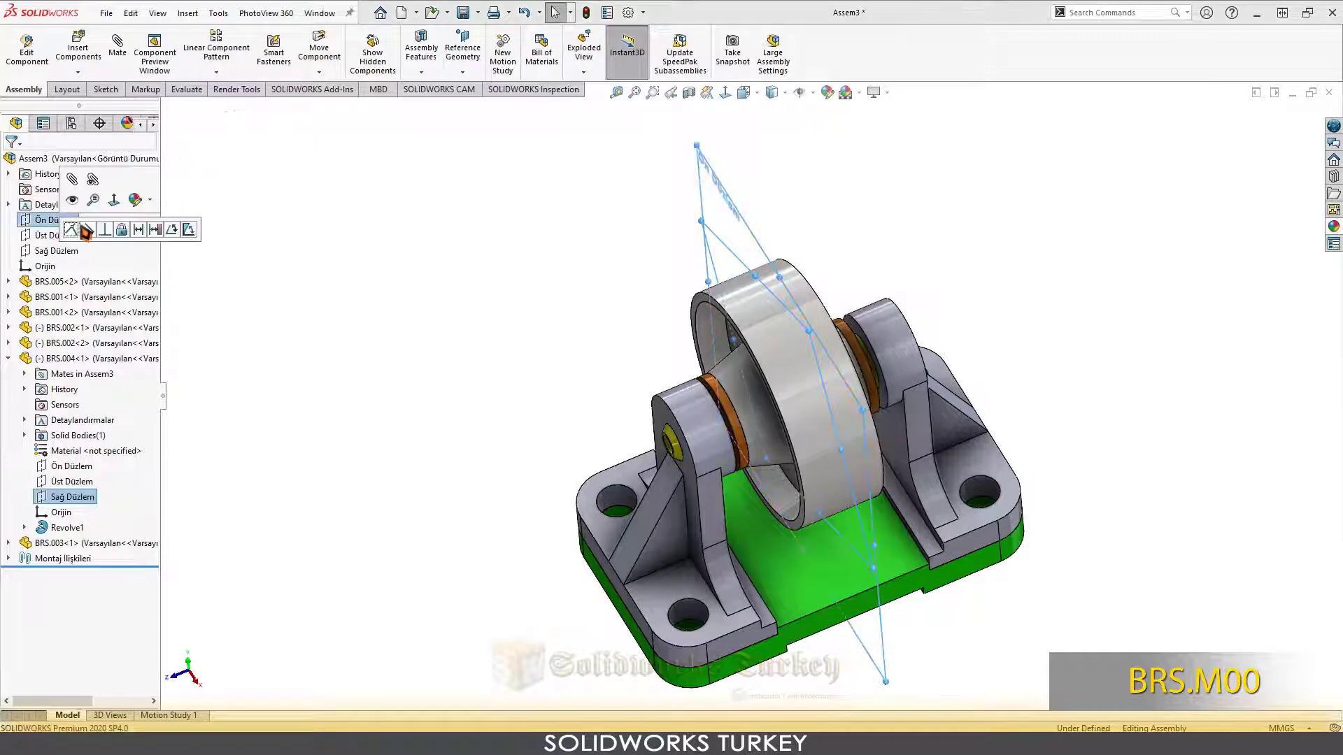
click(375, 303)
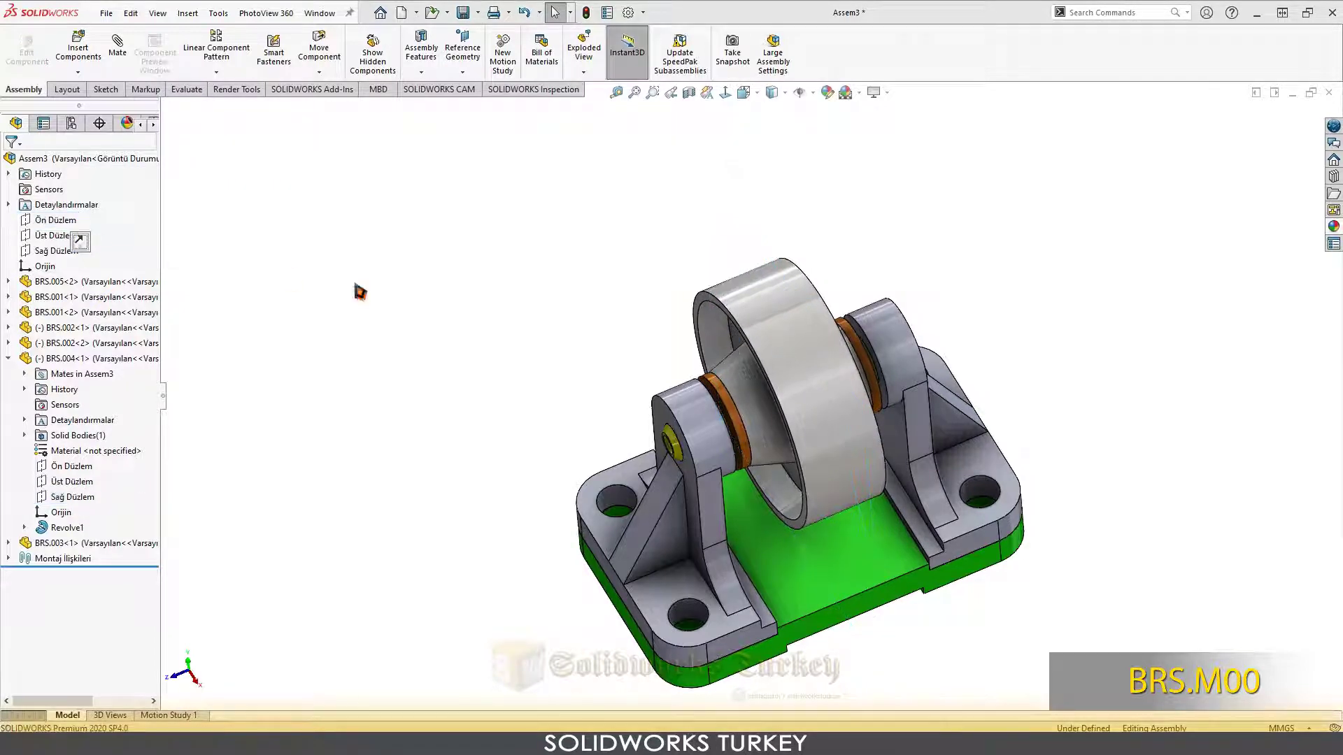
middle_drag(375, 303, 398, 308)
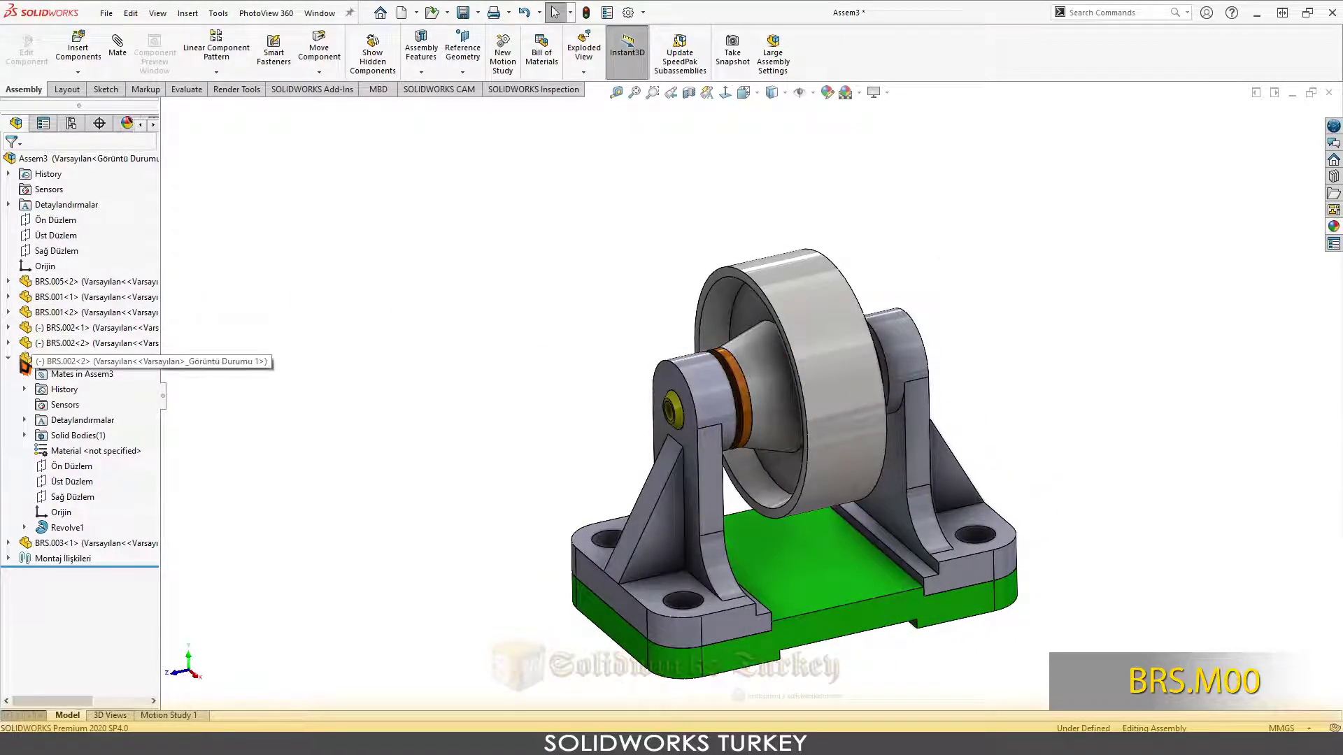
- Snap to trimetric view and save the assembly with the file name BRS.M00
key(Escape)
click(756, 94)
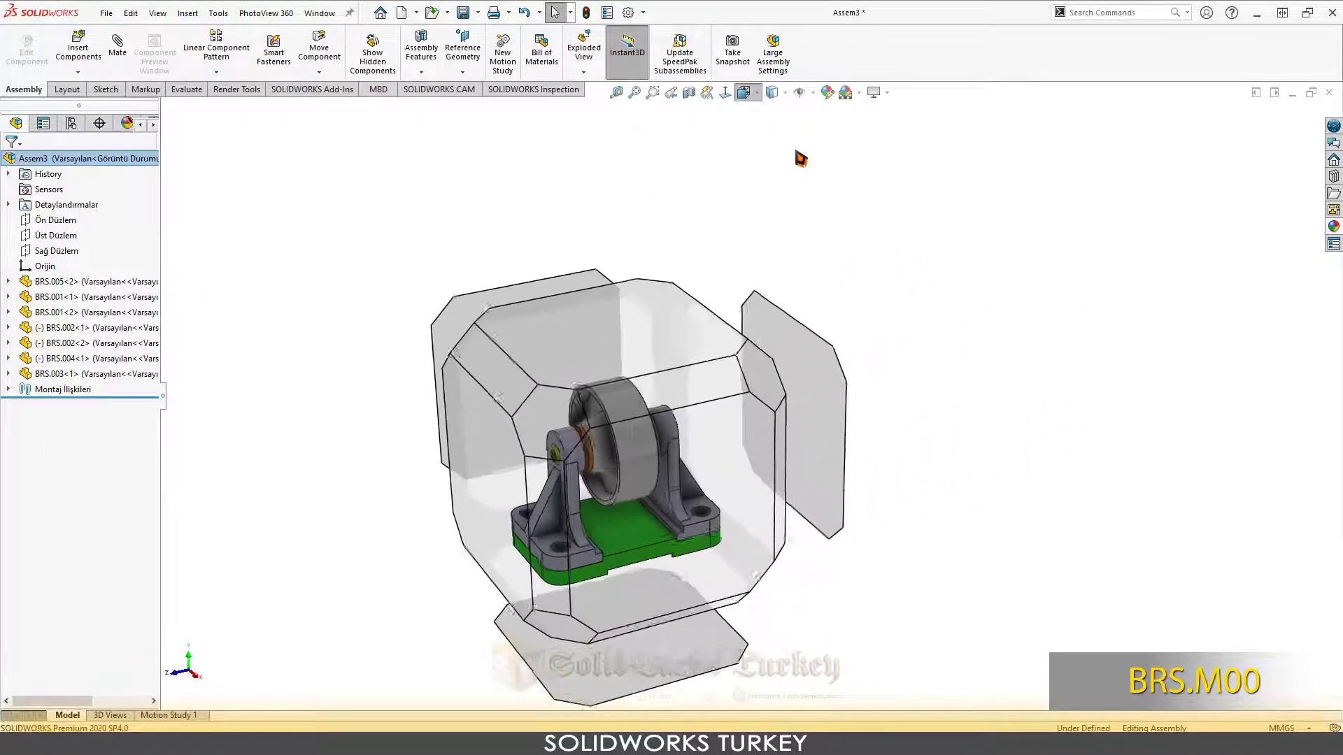
click(876, 153)
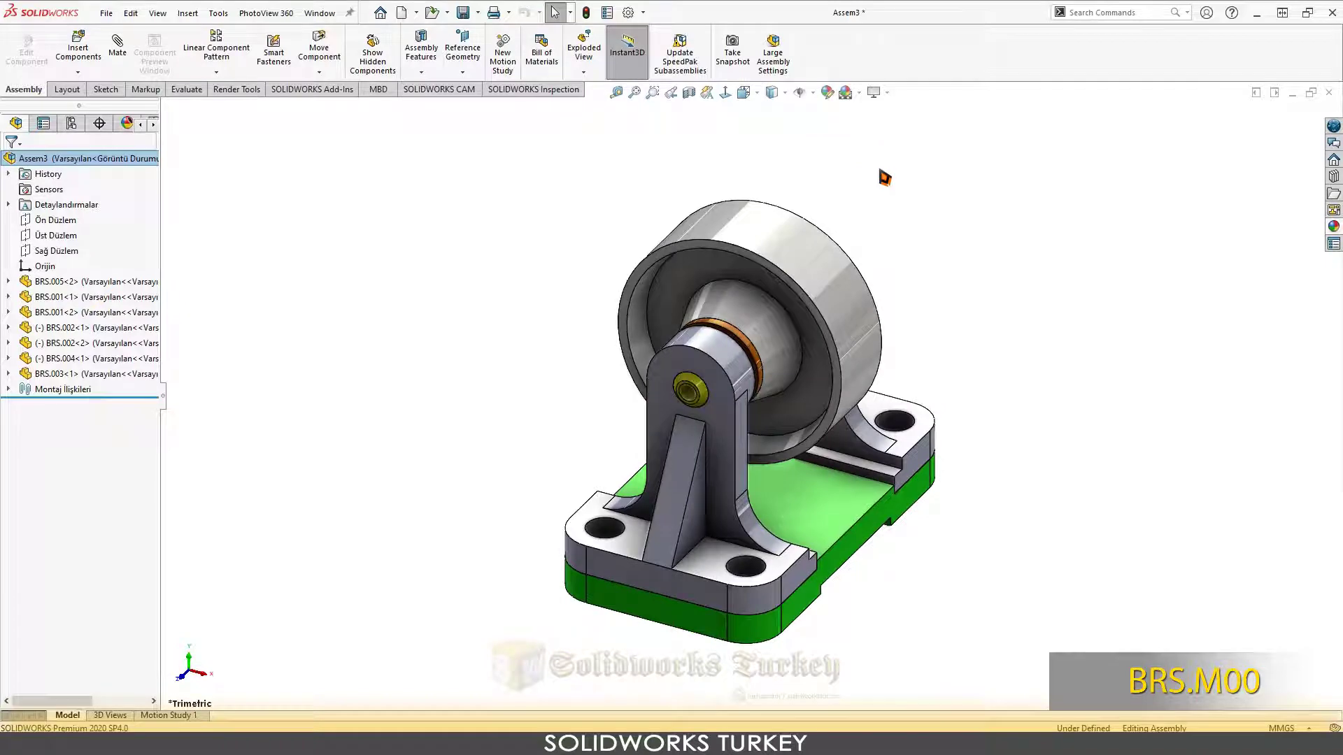
key(ctrl+s)
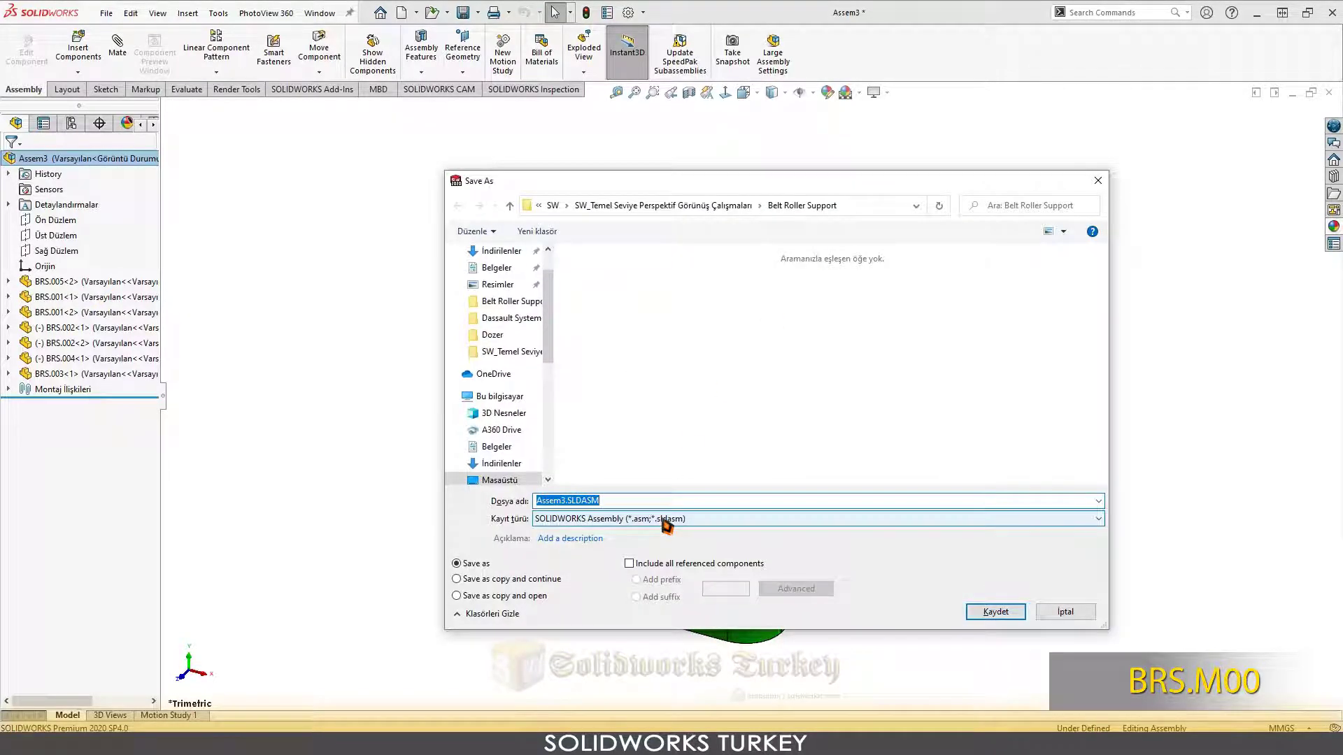
text(B)
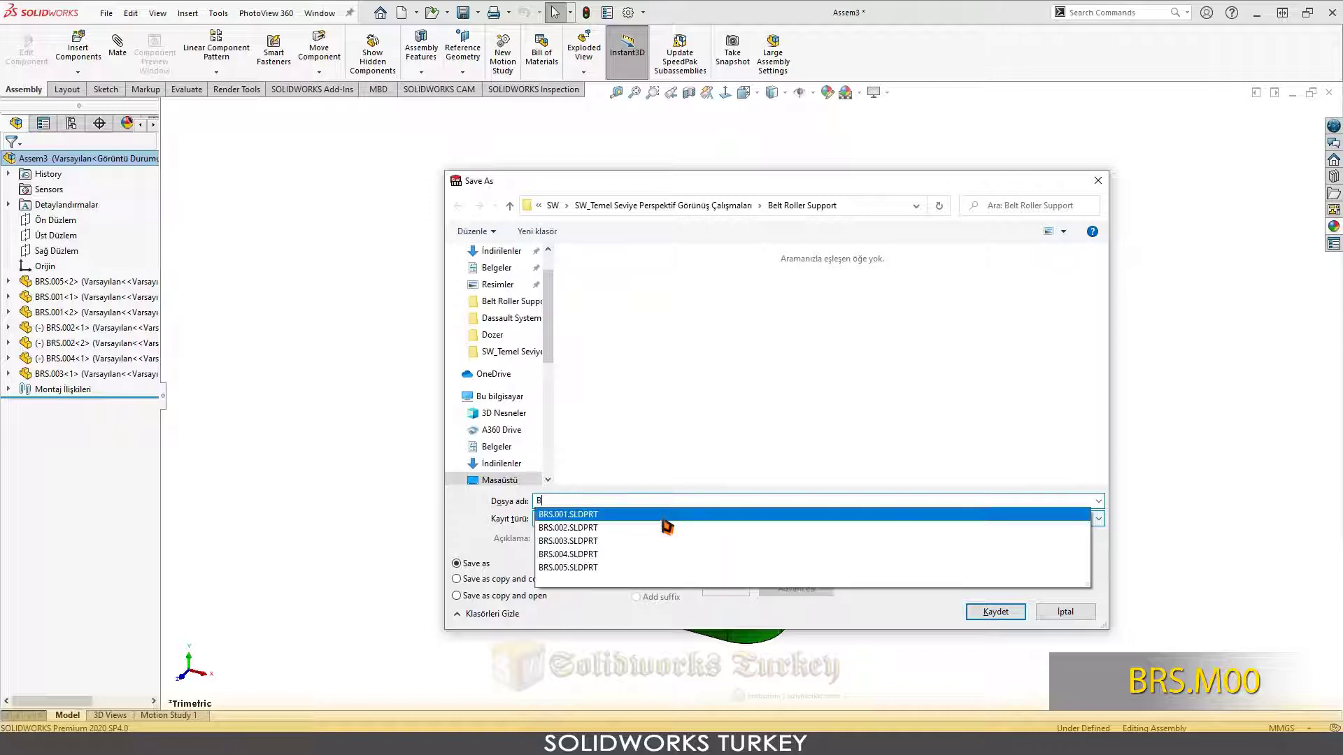
text(RS.M00)
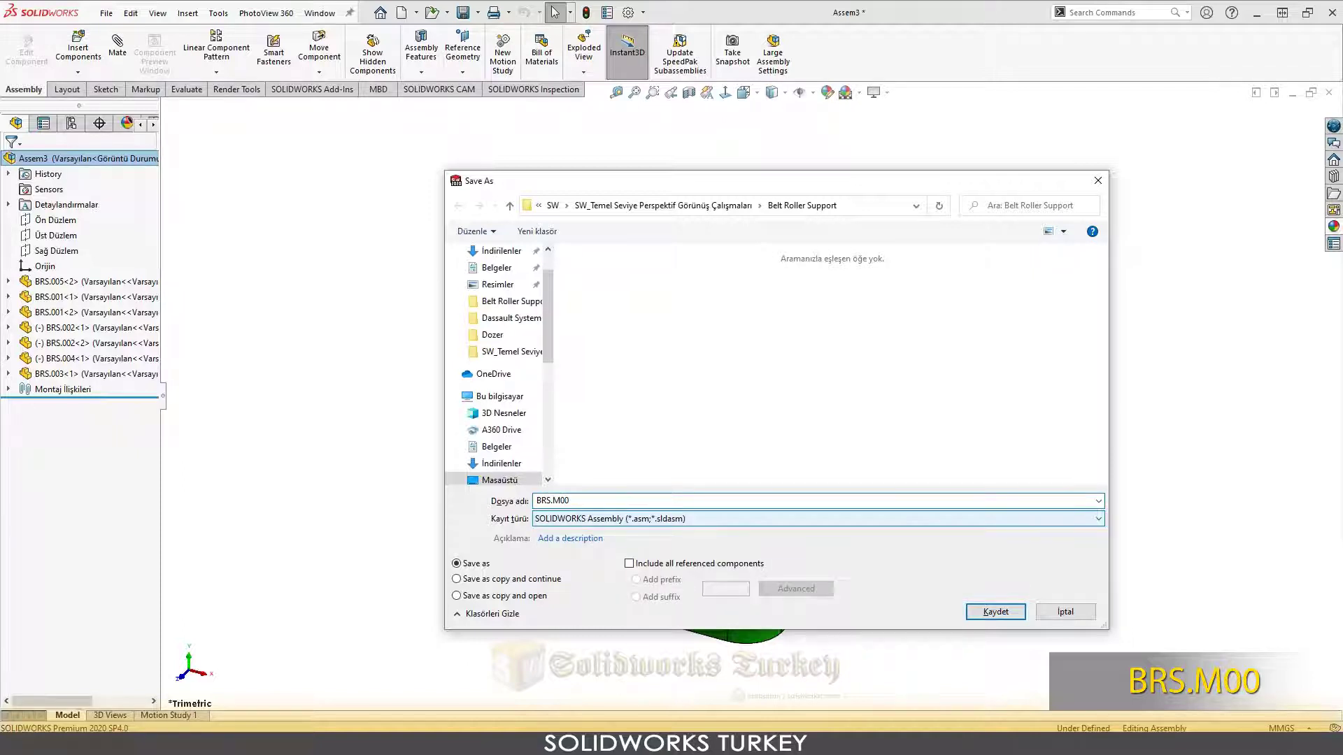
click(1005, 614)
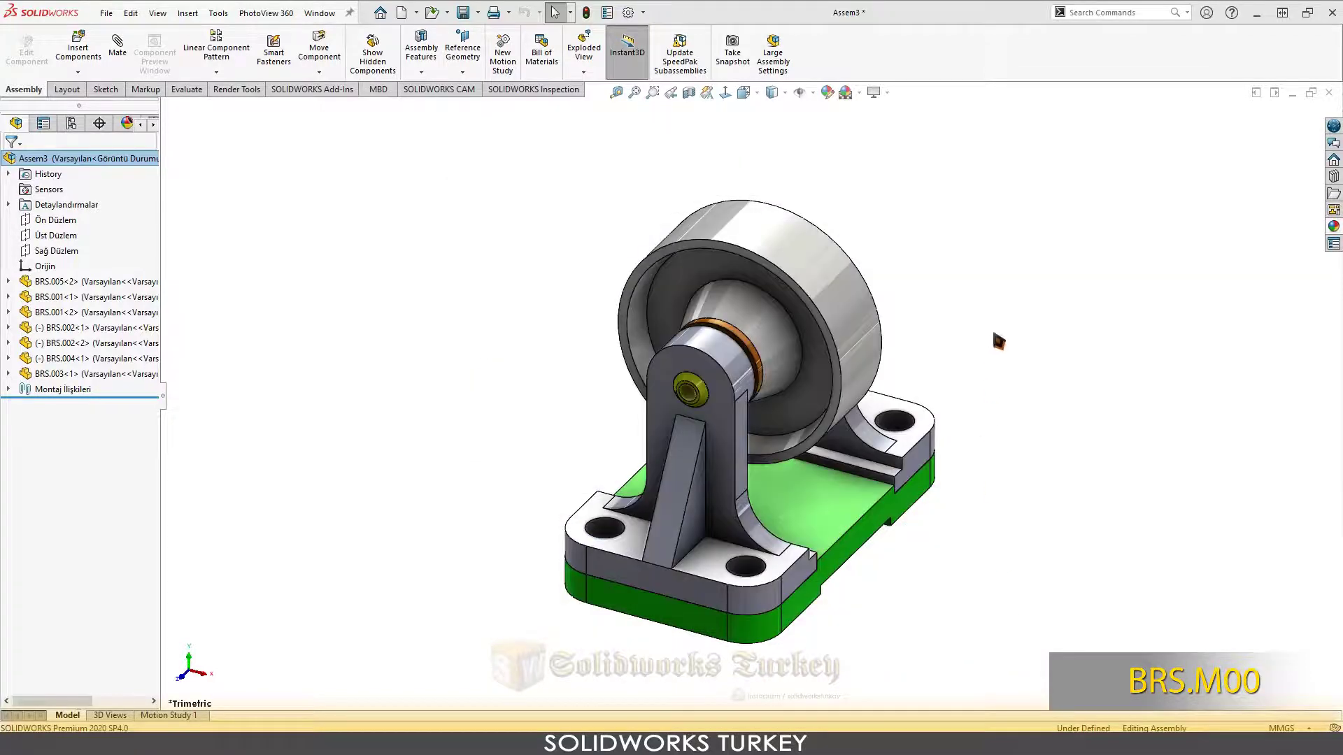
- Section the assembly along the Right Plane (Sağ Düzlem) and orbit to inspect the interior
middle_drag(835, 432, 757, 312)
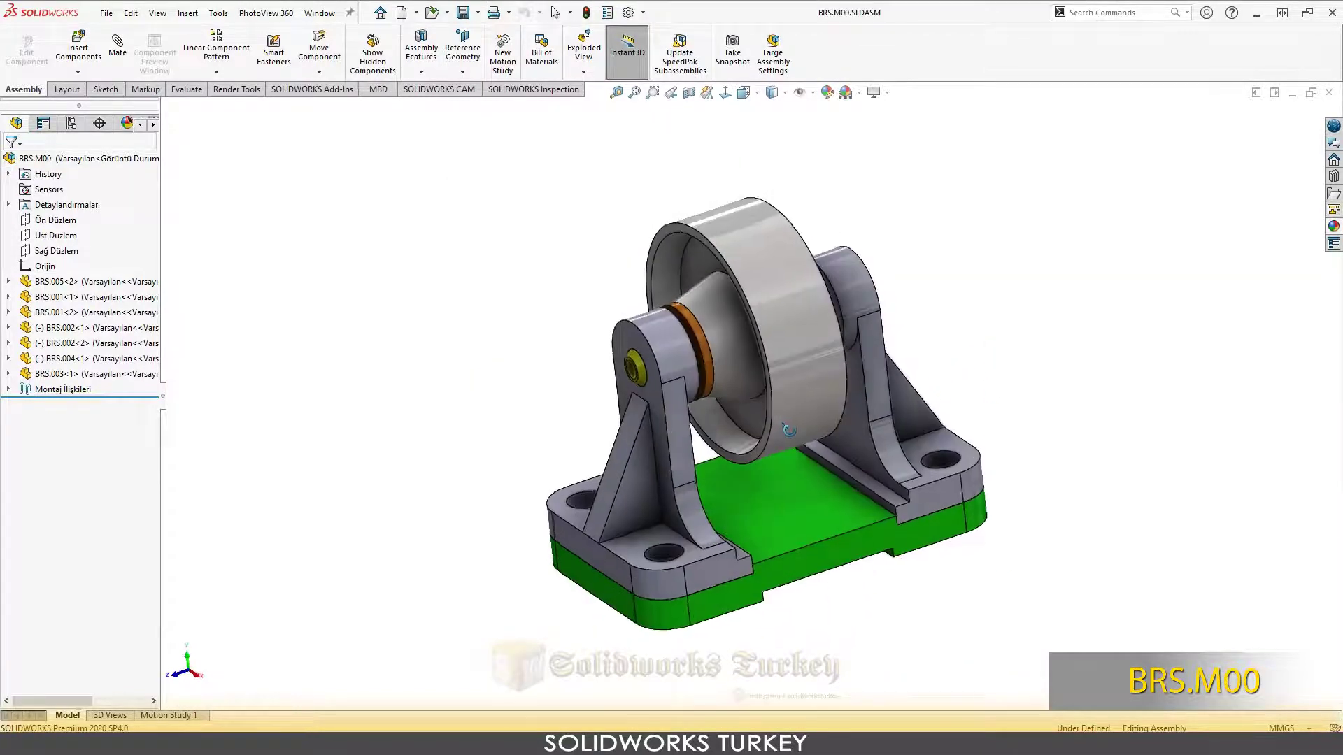
click(691, 92)
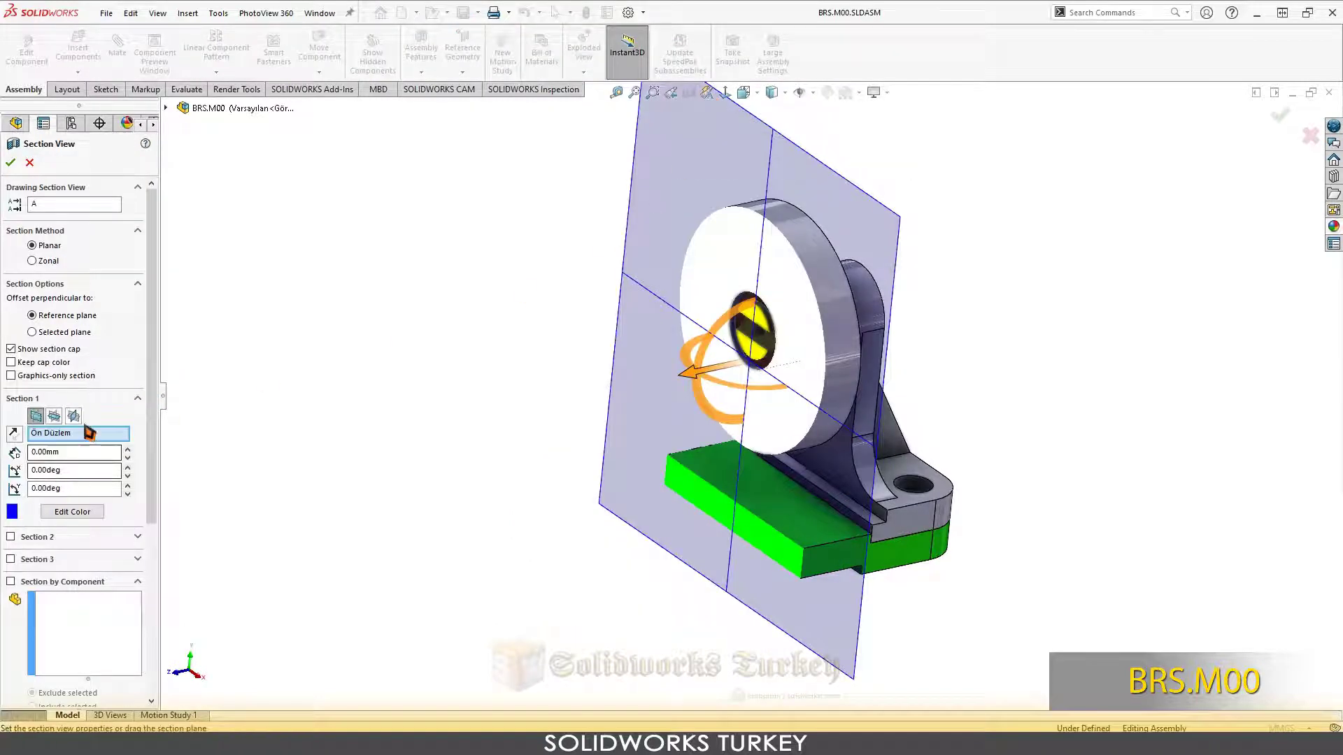
click(74, 418)
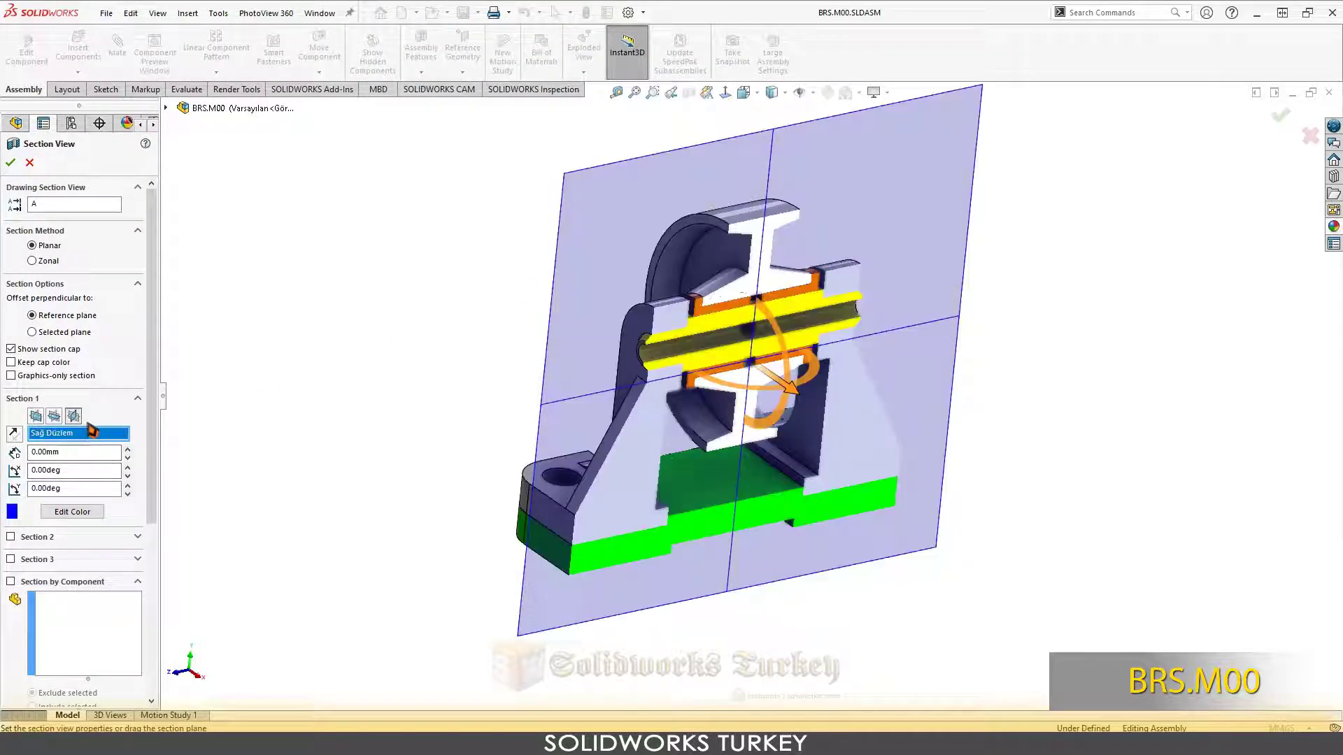
click(11, 162)
middle_drag(694, 335, 668, 353)
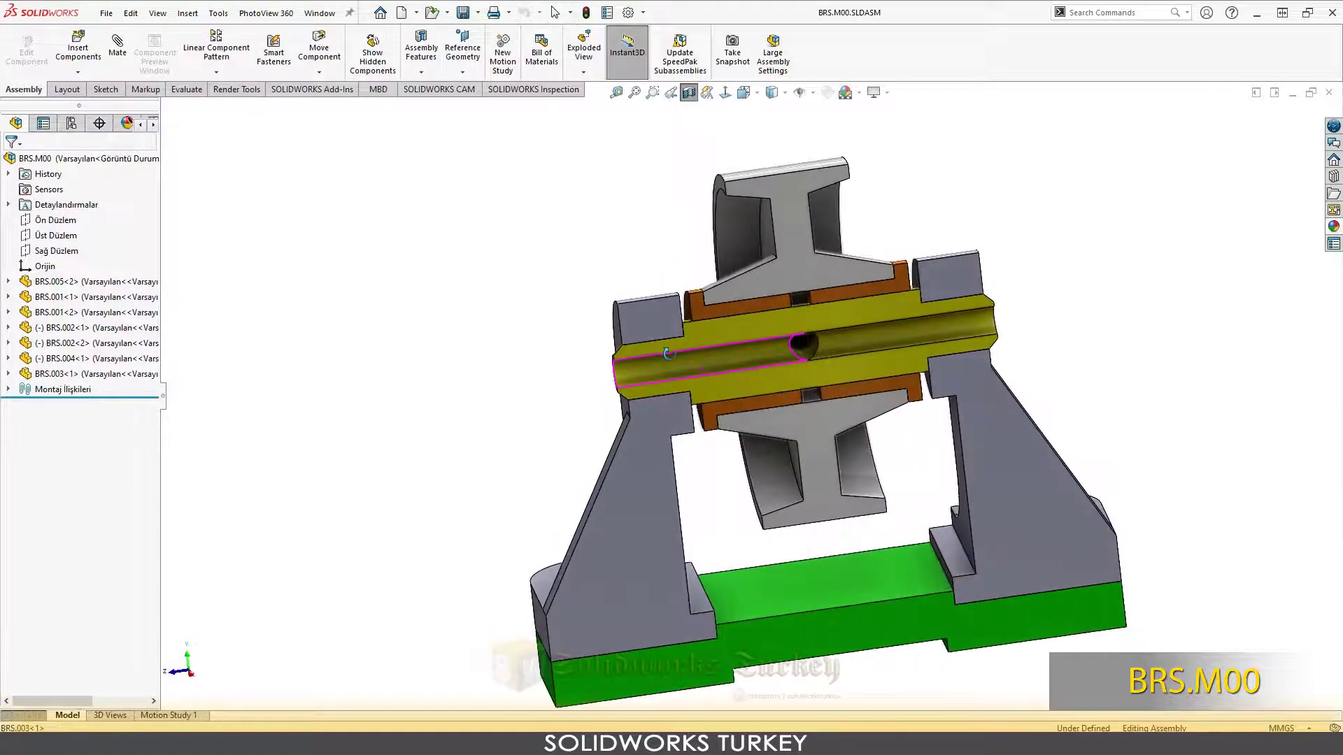
scroll(828, 300, down, 5)
mouse_move(829, 301)
middle_down()
mouse_move(751, 312)
mouse_move(828, 327)
mouse_move(879, 360)
mouse_move(755, 548)
mouse_move(774, 397)
mouse_move(867, 406)
middle_up()
scroll(828, 327, up, 5)
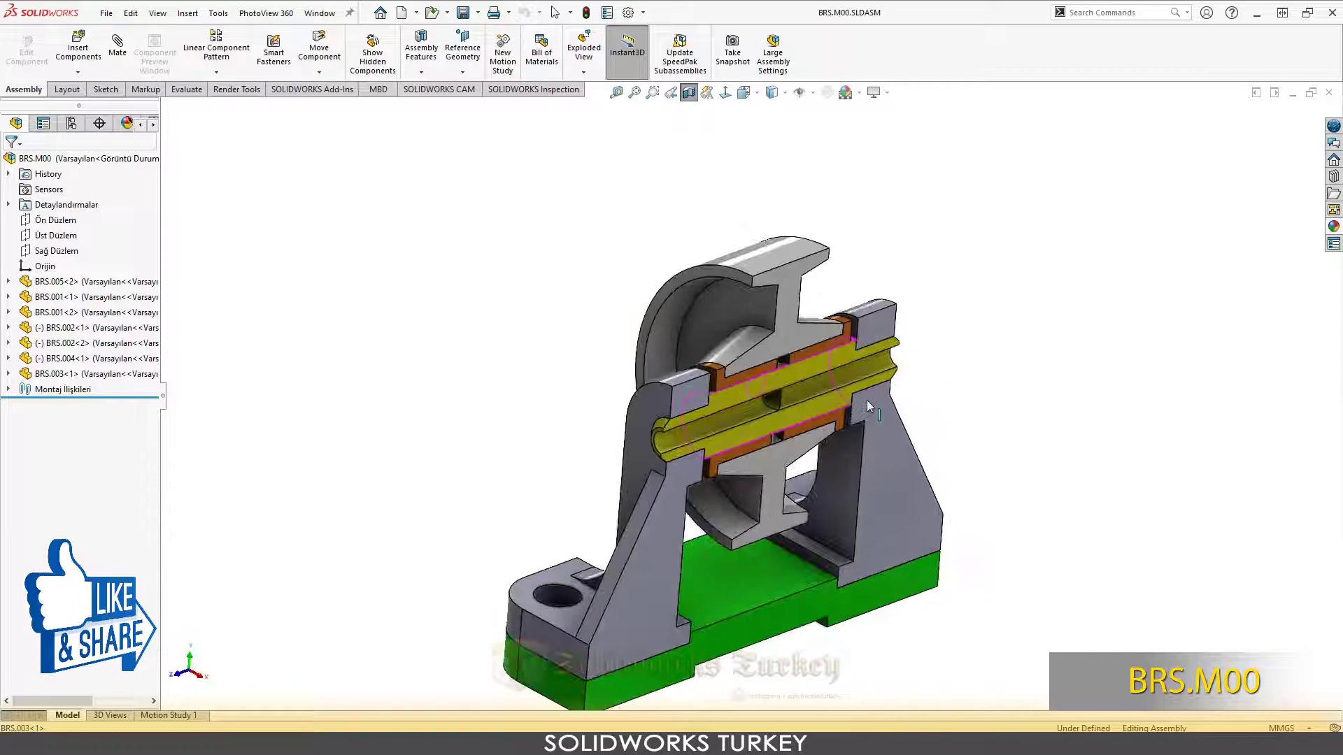
- Turn the section view off and return to the trimetric view
click(708, 95)
key(space)
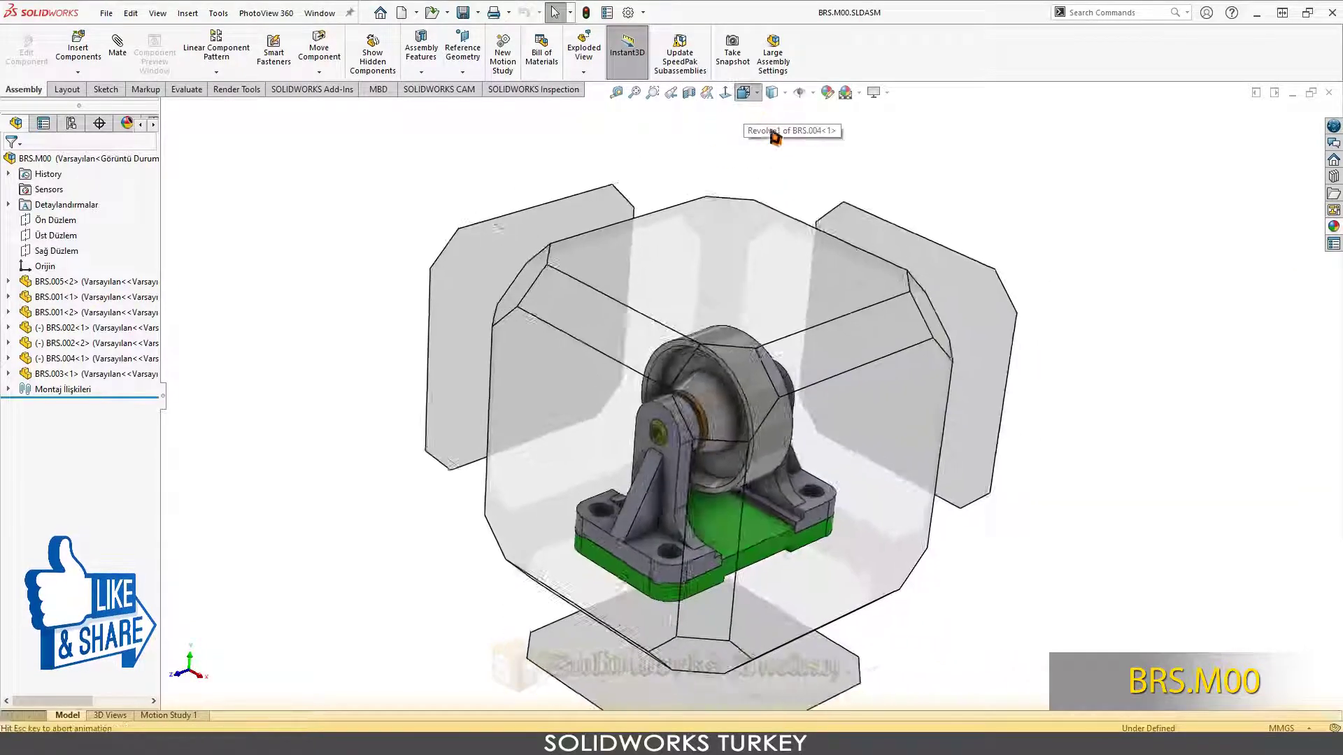
click(836, 138)
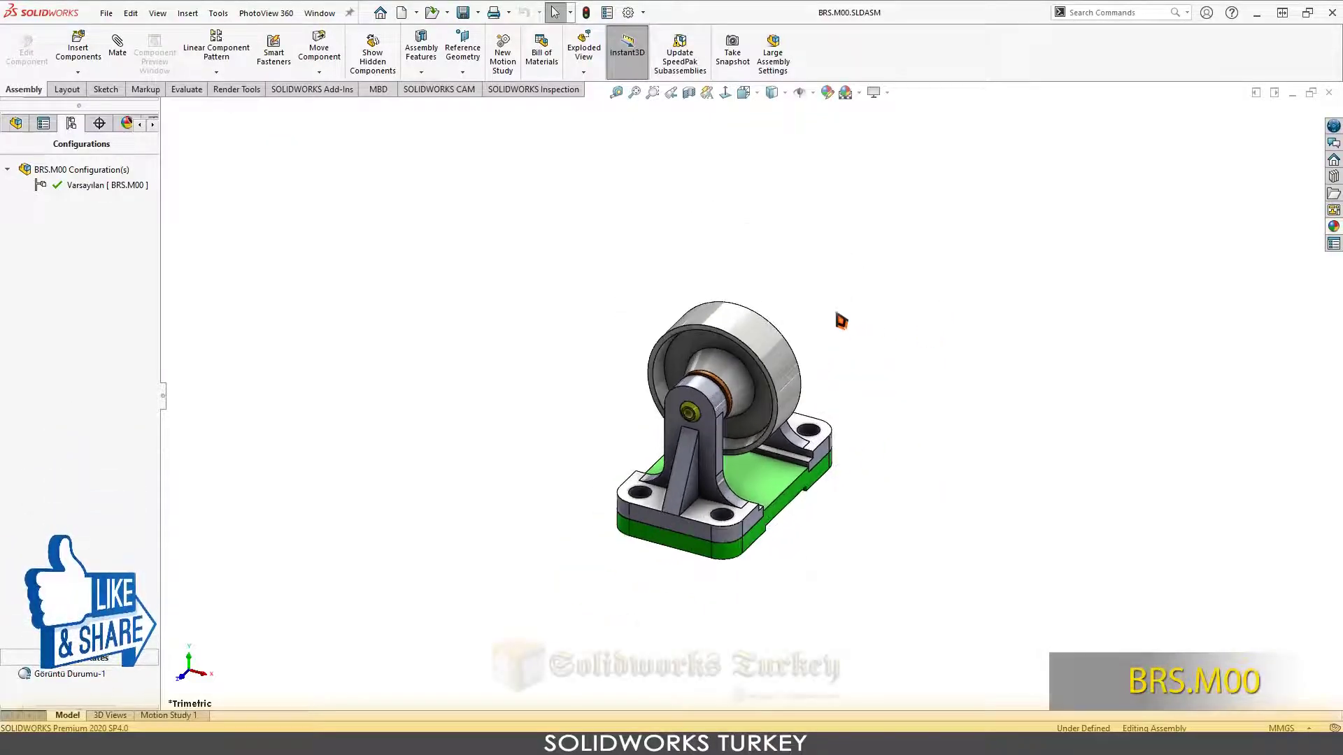
- Explode step 1: lift every part except the base plate upward
click(596, 57)
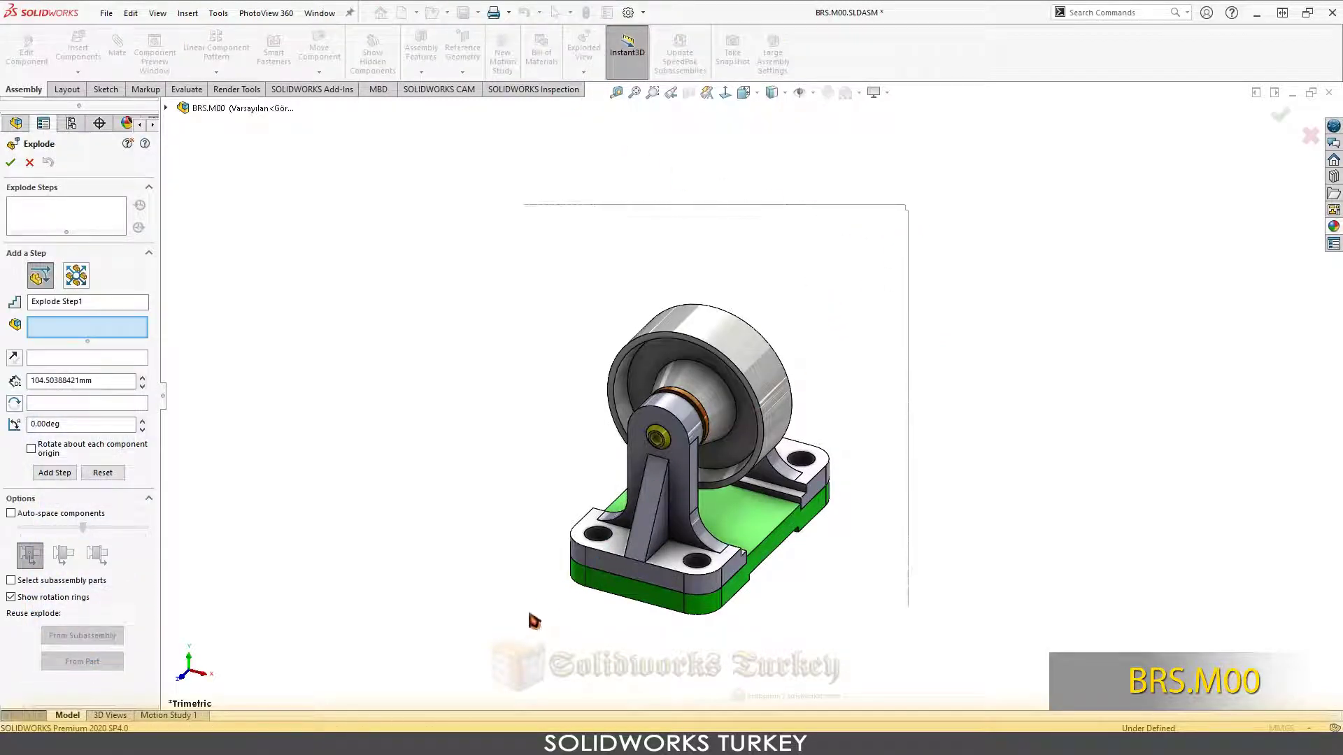
drag(529, 616, 510, 635)
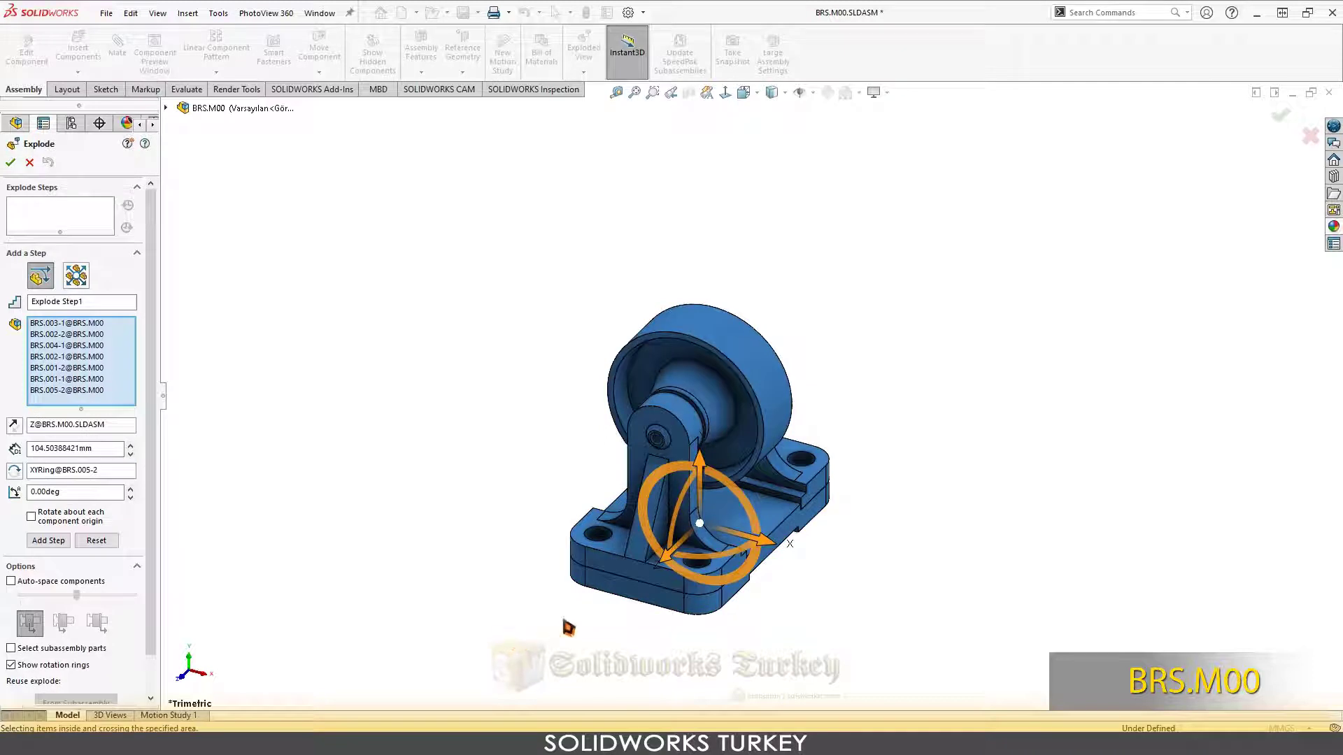
click(637, 595)
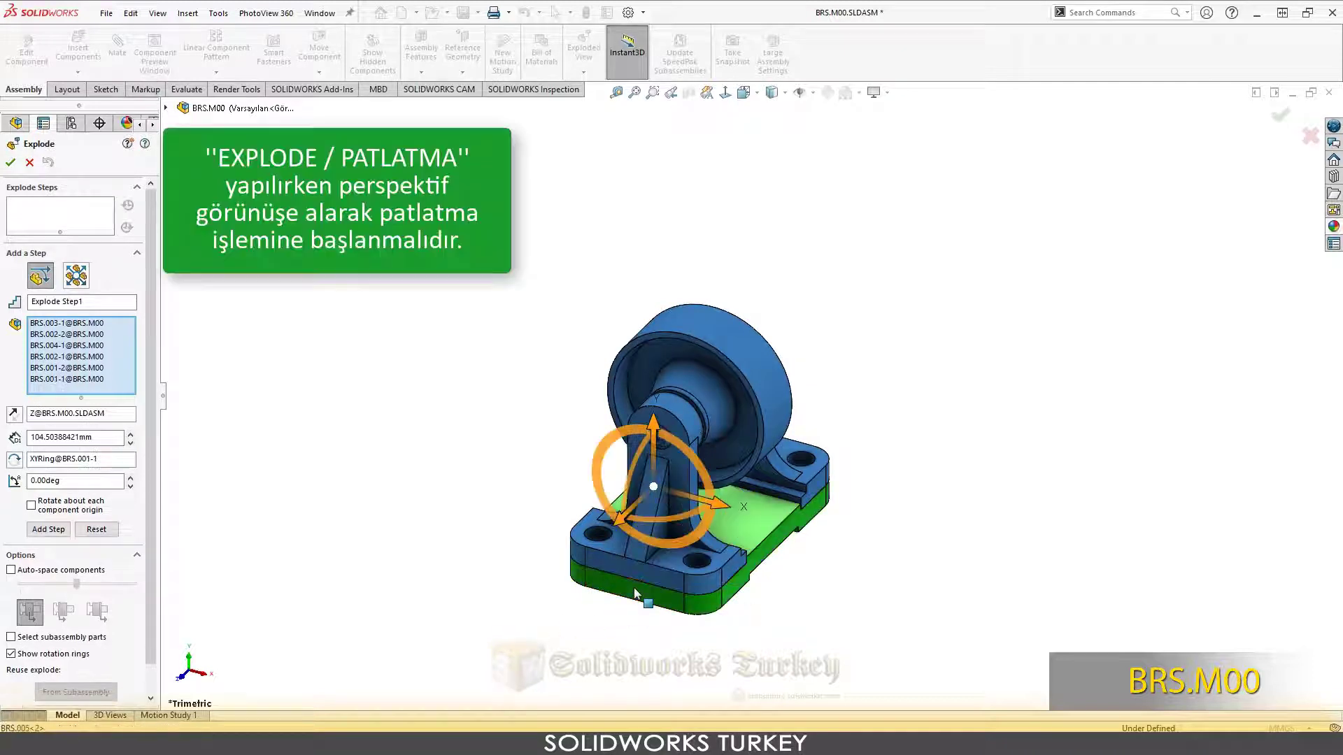
drag(654, 418, 653, 248)
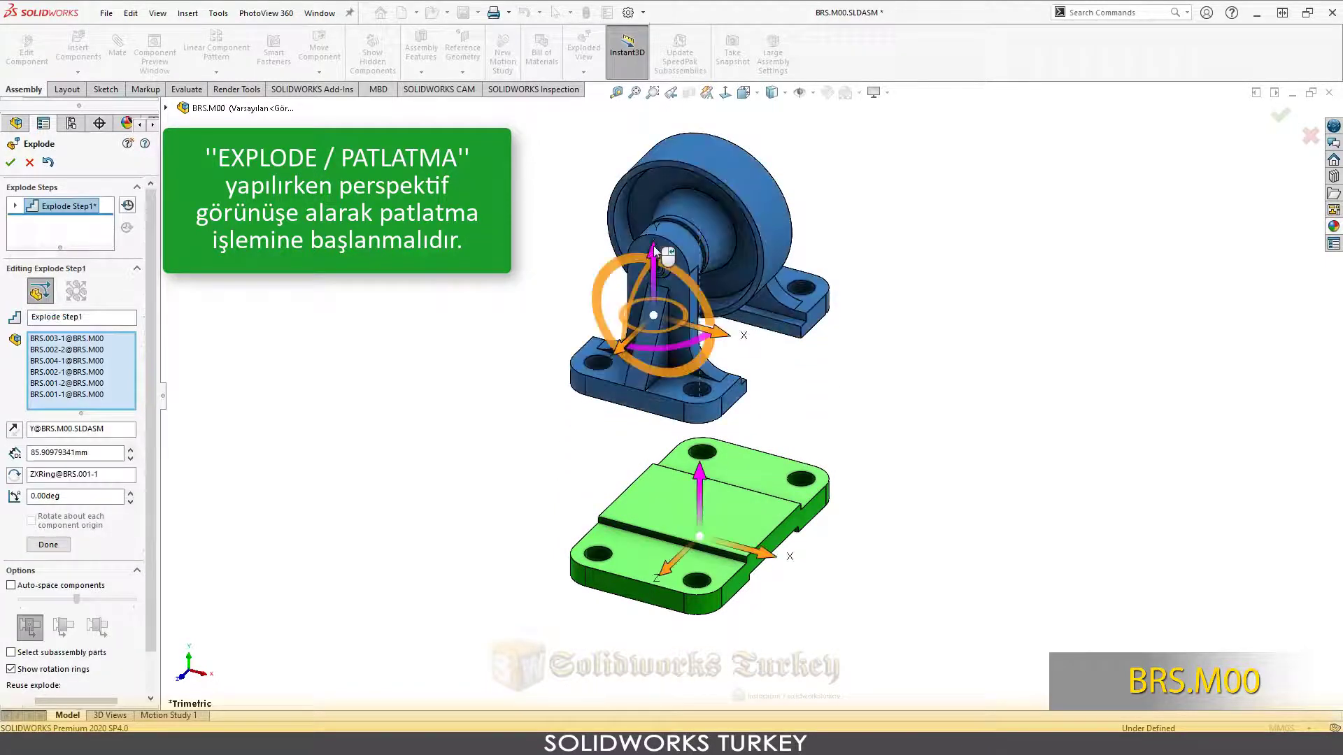
click(49, 545)
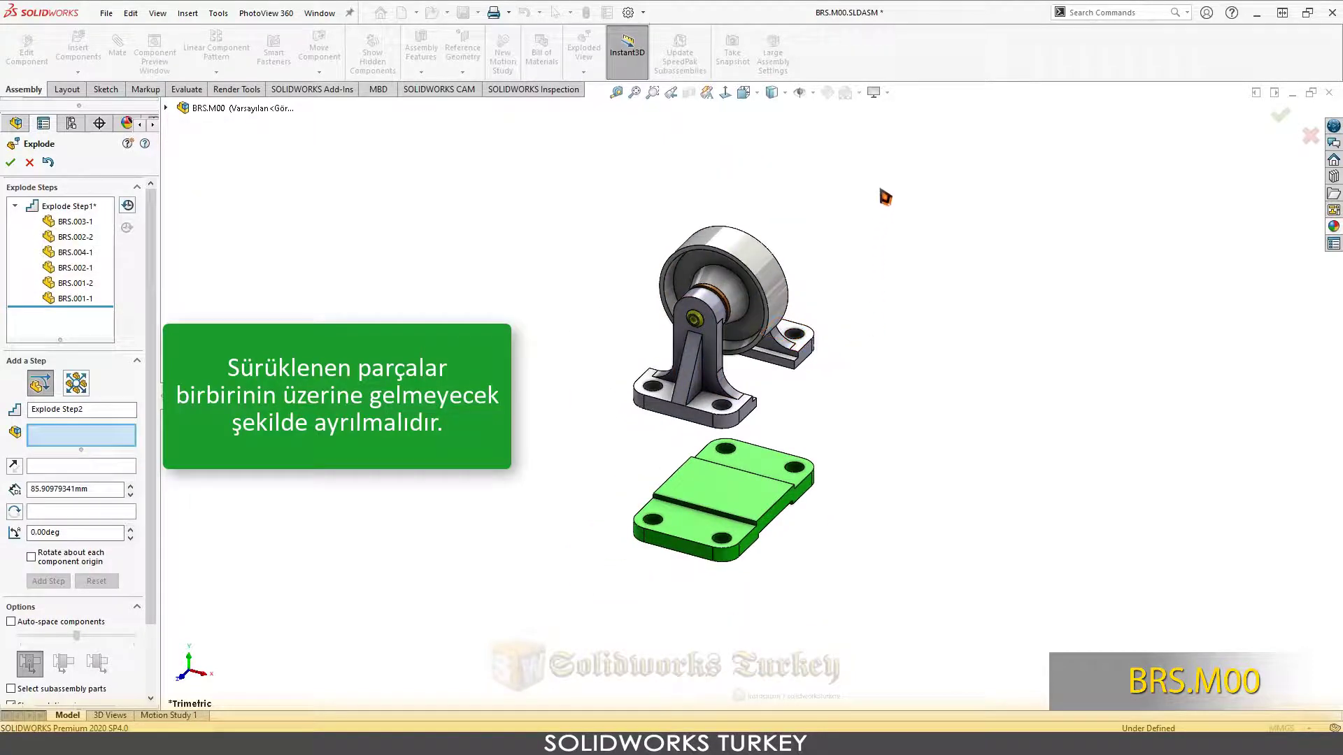
- Explode step 2: slide the upper parts away from the lower bracket BRS.001-1
drag(871, 186, 712, 359)
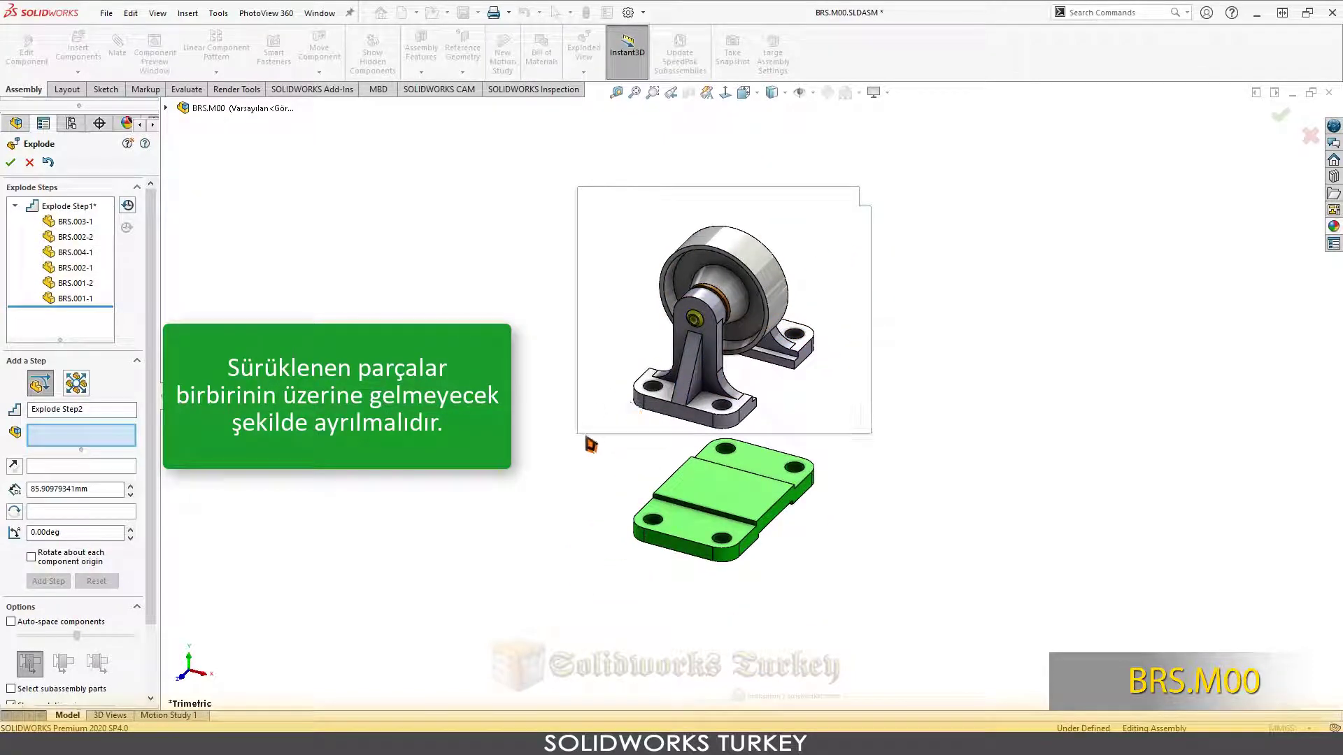
drag(617, 417, 581, 430)
click(638, 406)
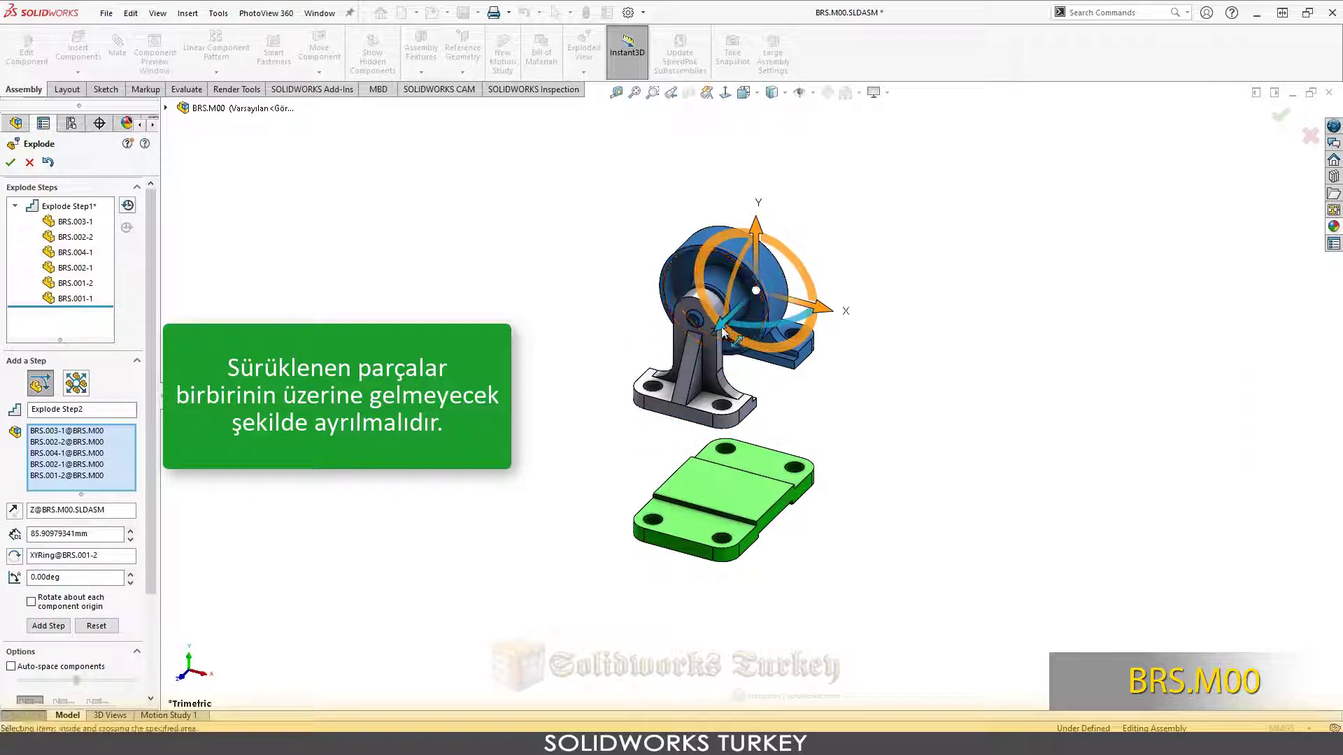
drag(724, 333, 762, 309)
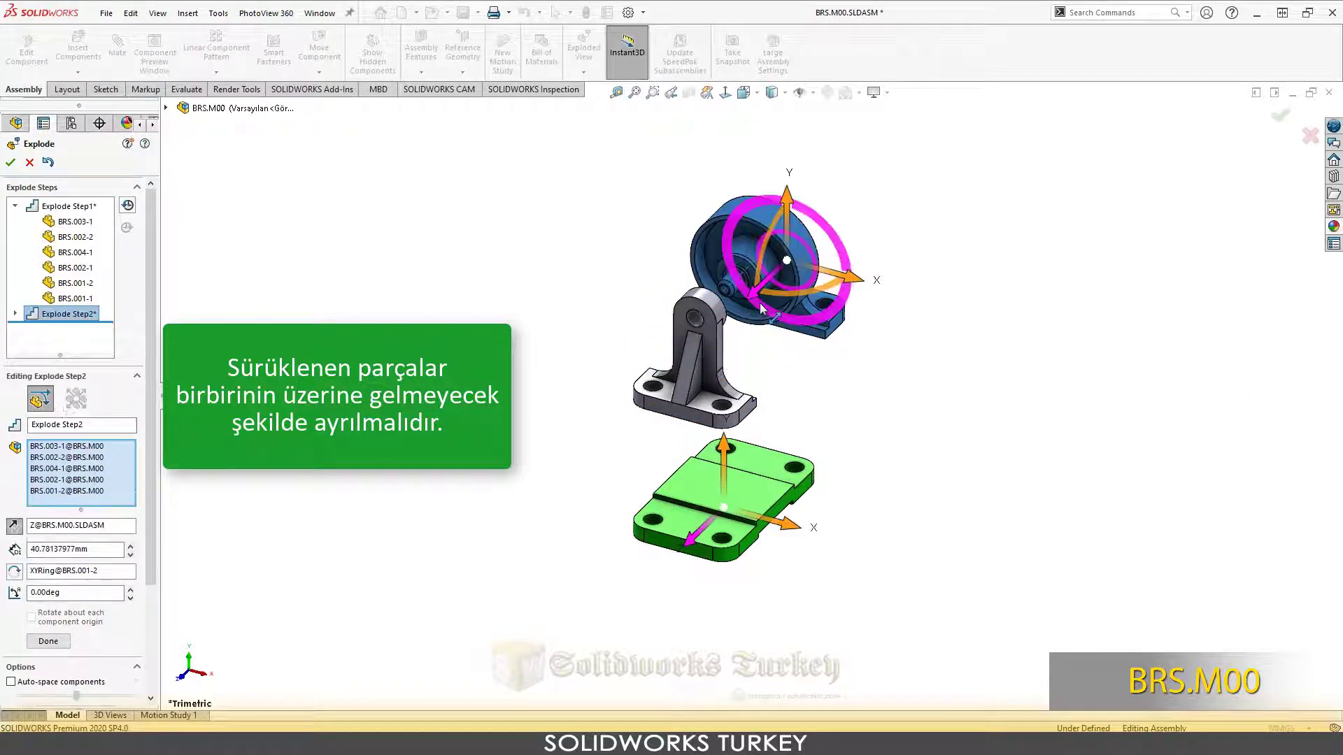
click(63, 647)
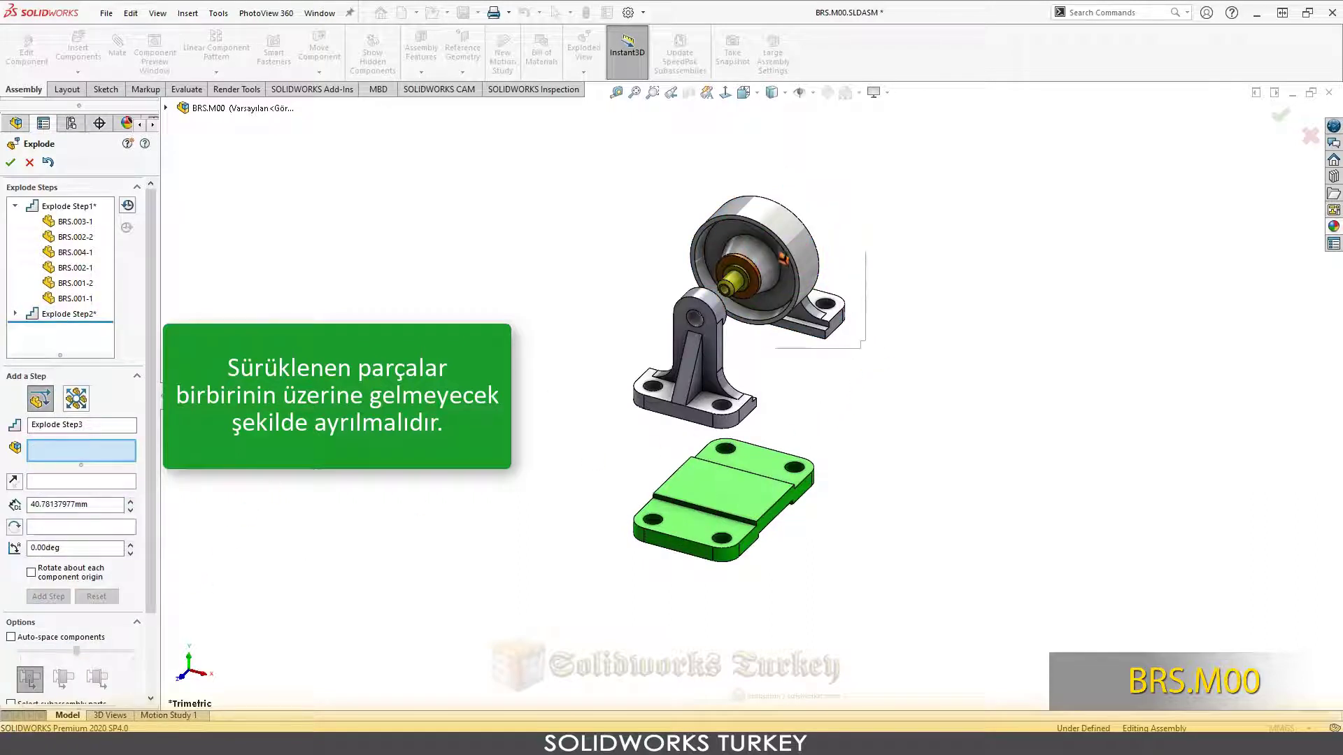
- Explode step 3: pull the housing parts away from the bronze bushing BRS.002-1
drag(744, 194, 743, 193)
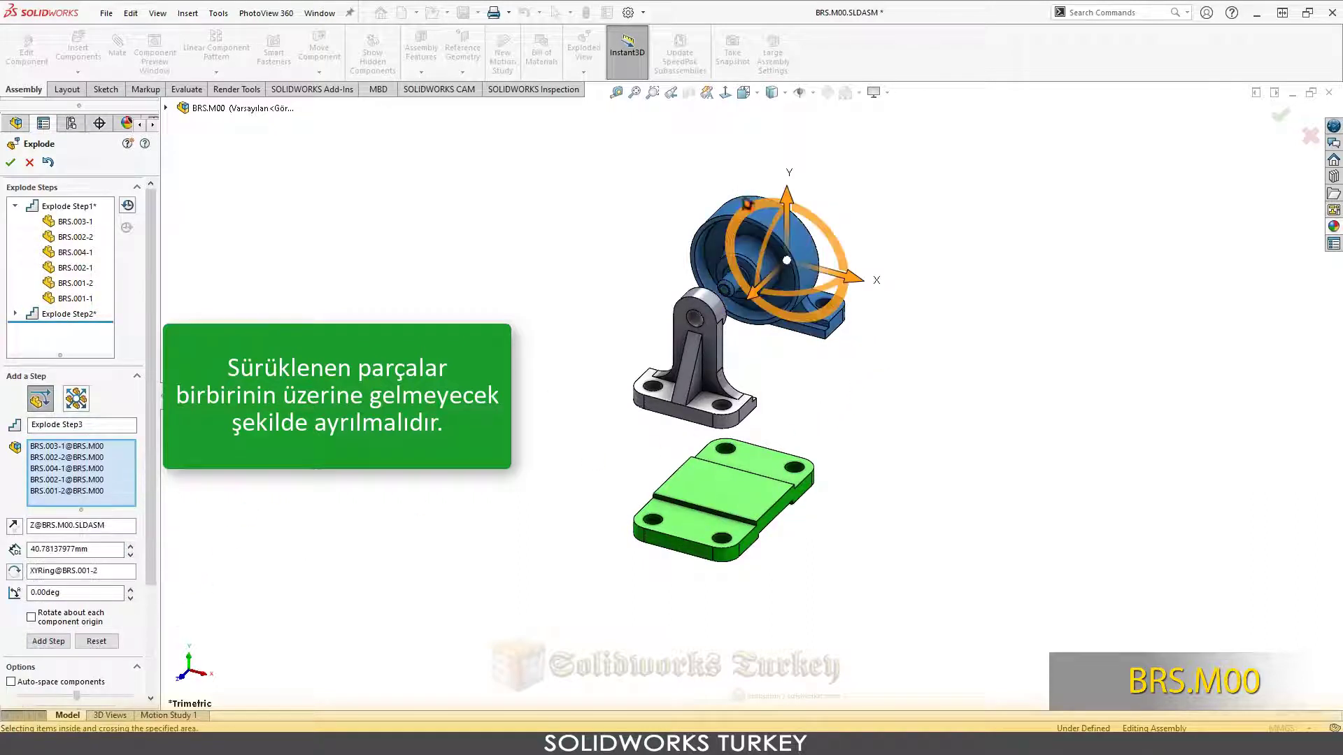
click(728, 295)
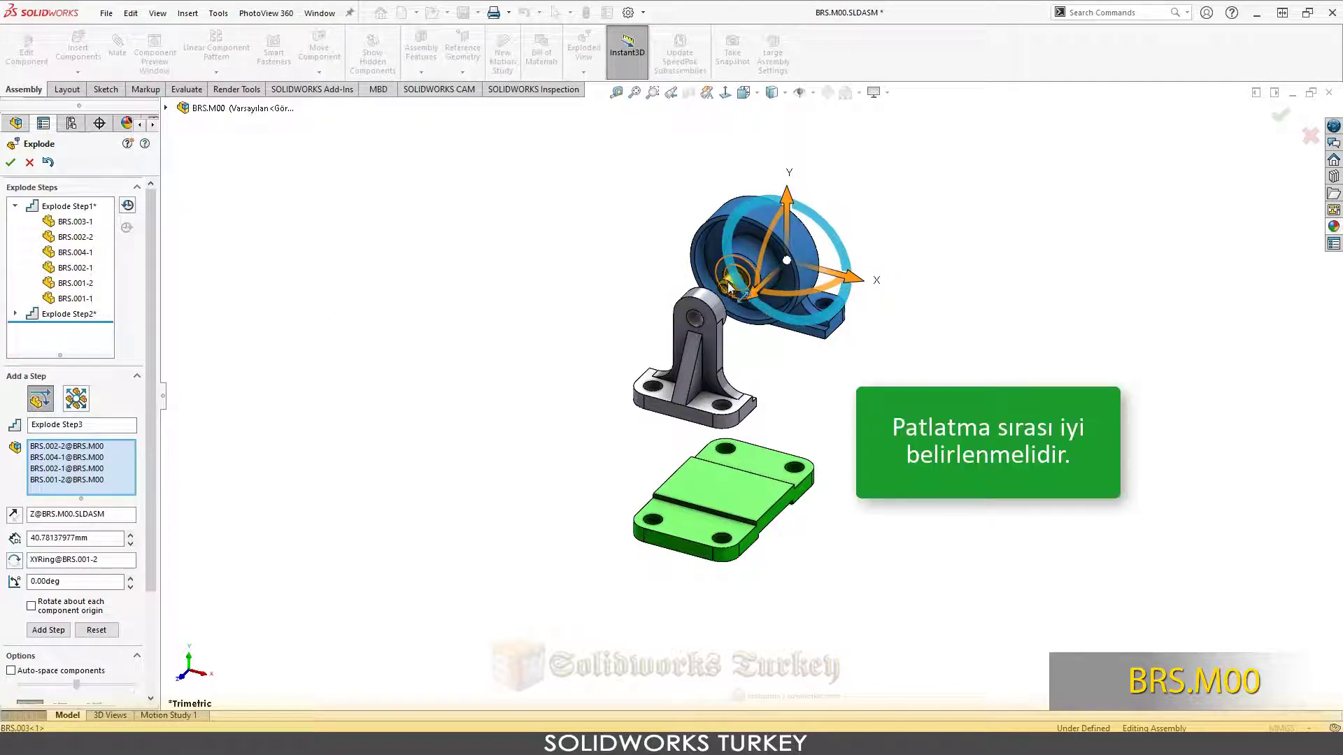
scroll(727, 287, down, 3)
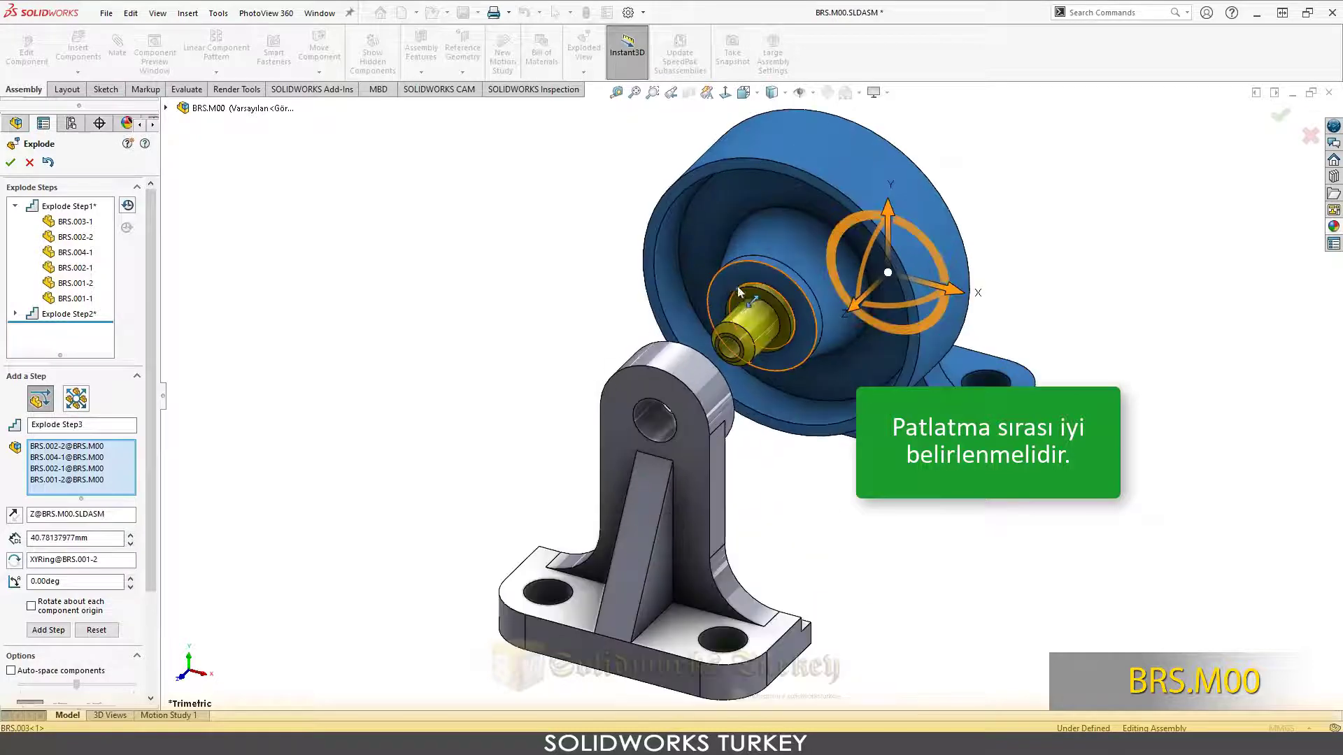
click(746, 320)
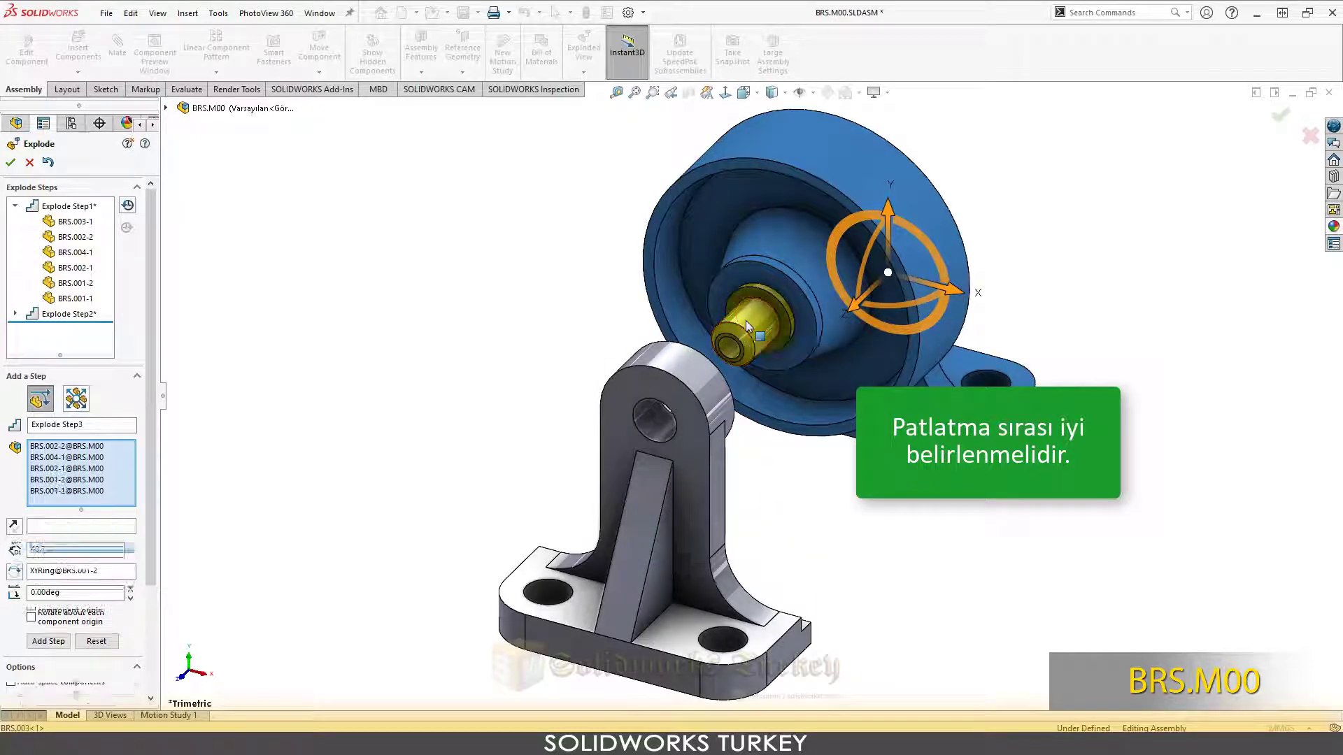
click(730, 278)
scroll(767, 344, up, 1)
scroll(768, 344, up, 2)
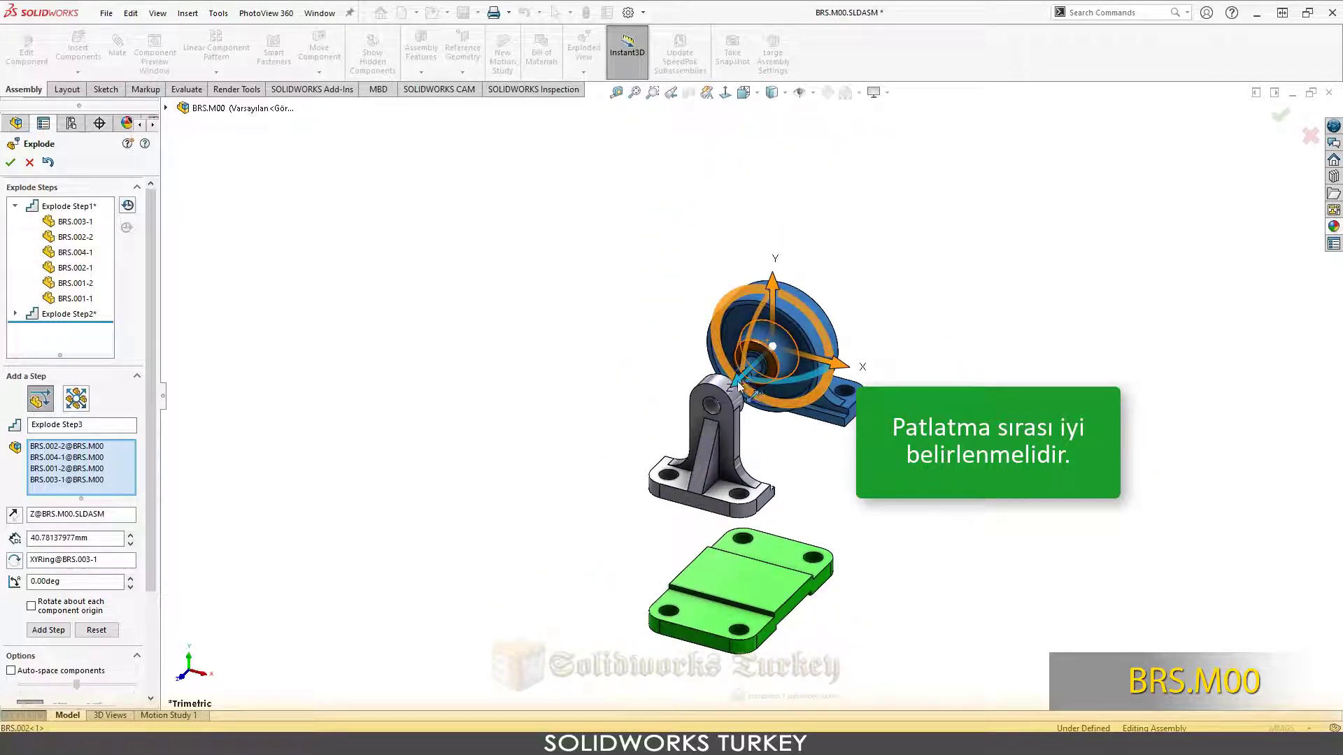
mouse_move(740, 384)
mouse_down()
mouse_move(820, 354)
mouse_move(853, 371)
mouse_up()
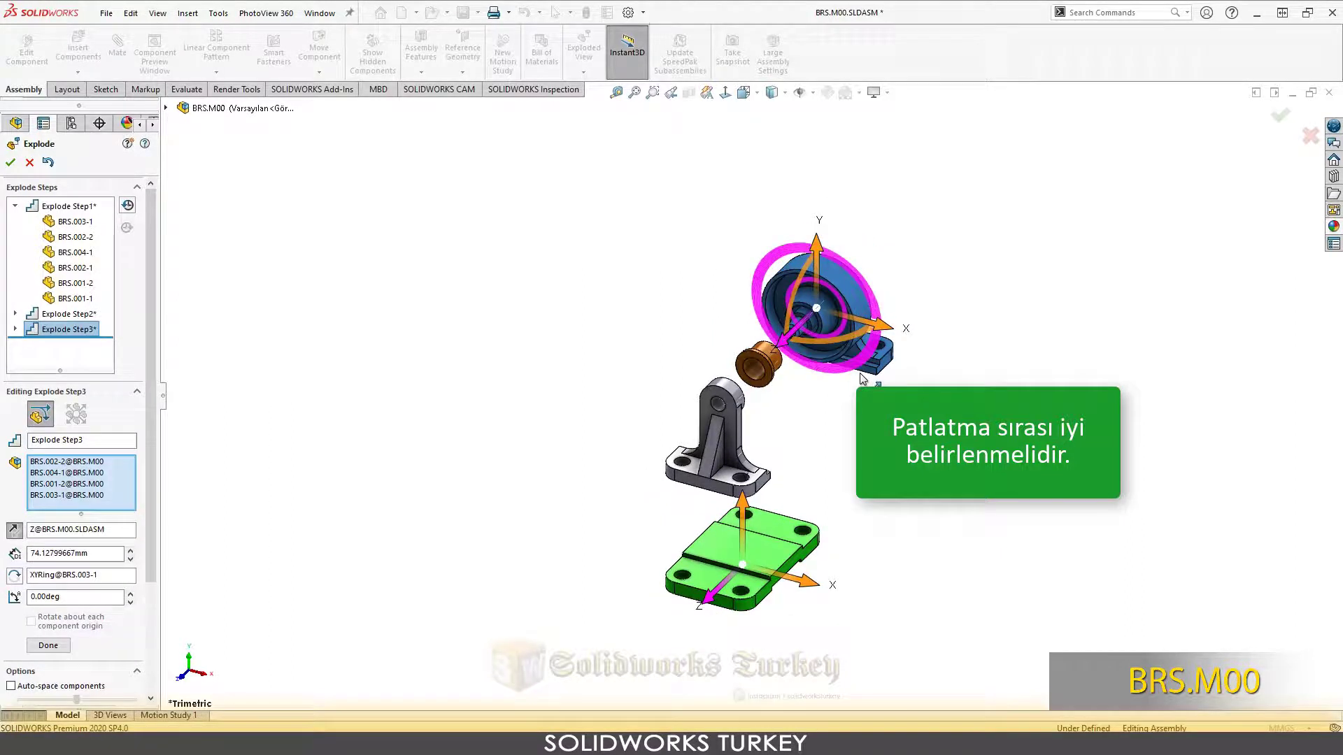
scroll(863, 378, down, 1)
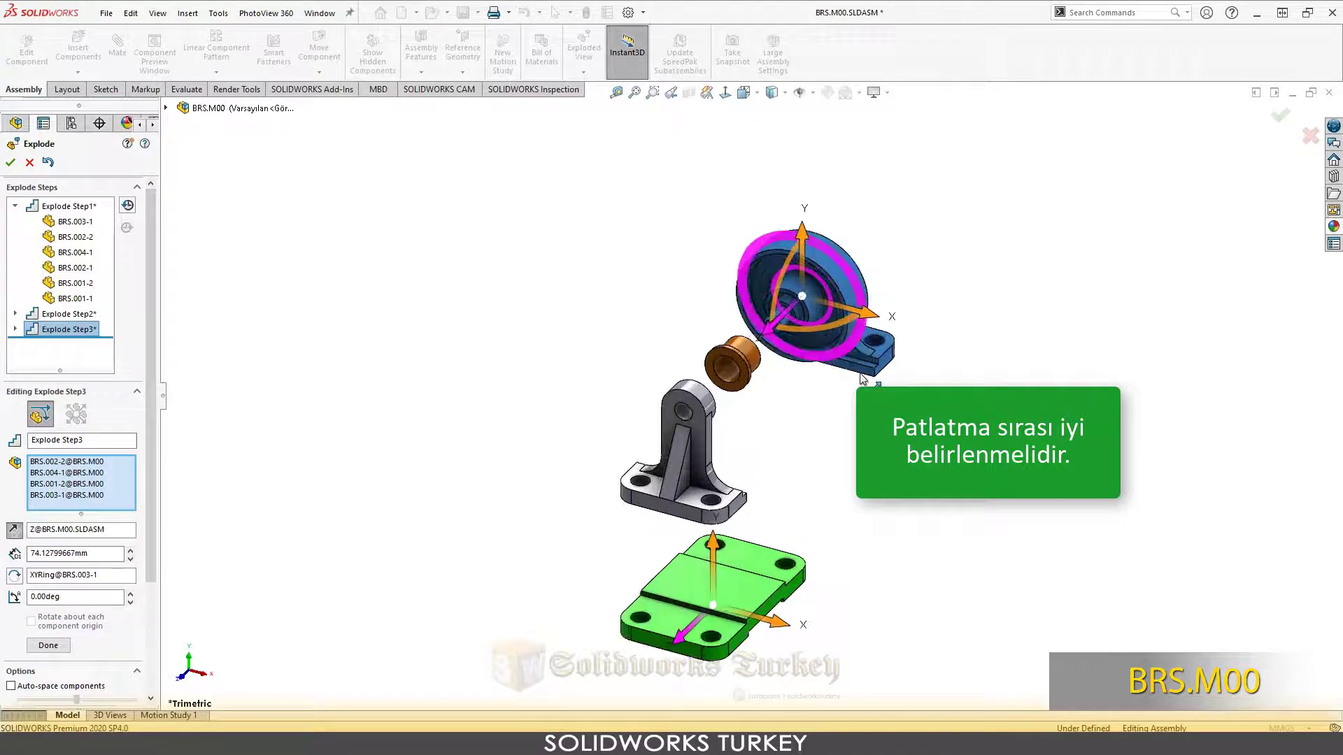
click(62, 655)
- Explode step 4: pull the wheel and upper bracket off the shaft BRS.003-1
drag(852, 325, 783, 215)
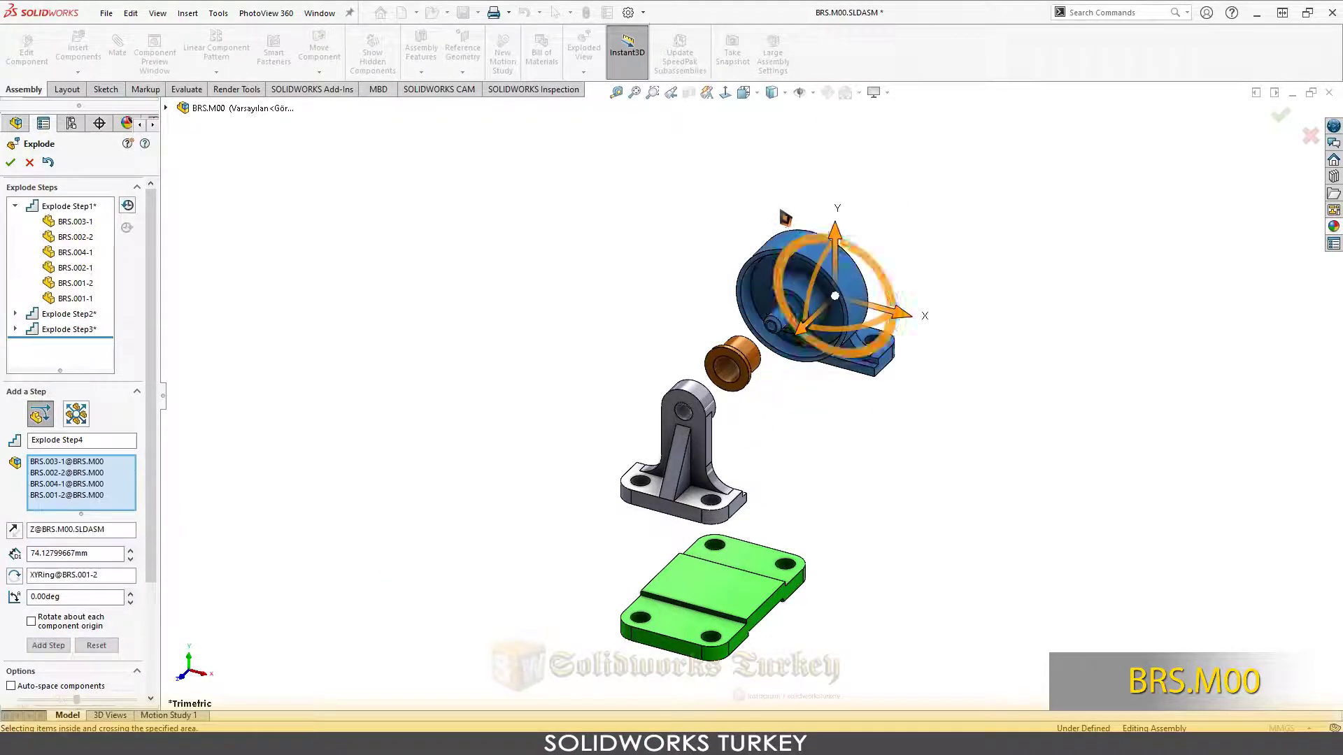
click(775, 331)
mouse_move(801, 331)
mouse_down()
mouse_move(929, 284)
mouse_move(935, 312)
mouse_up()
scroll(935, 315, up, 2)
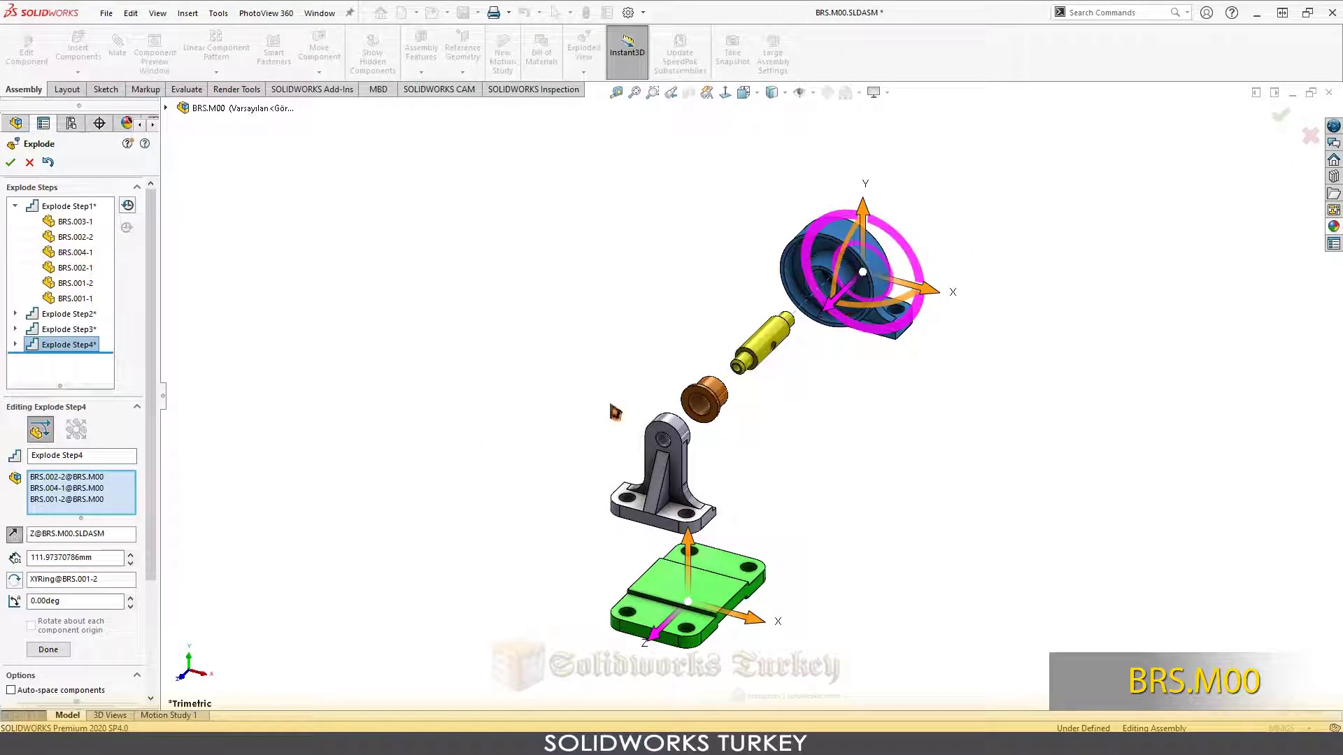
click(58, 651)
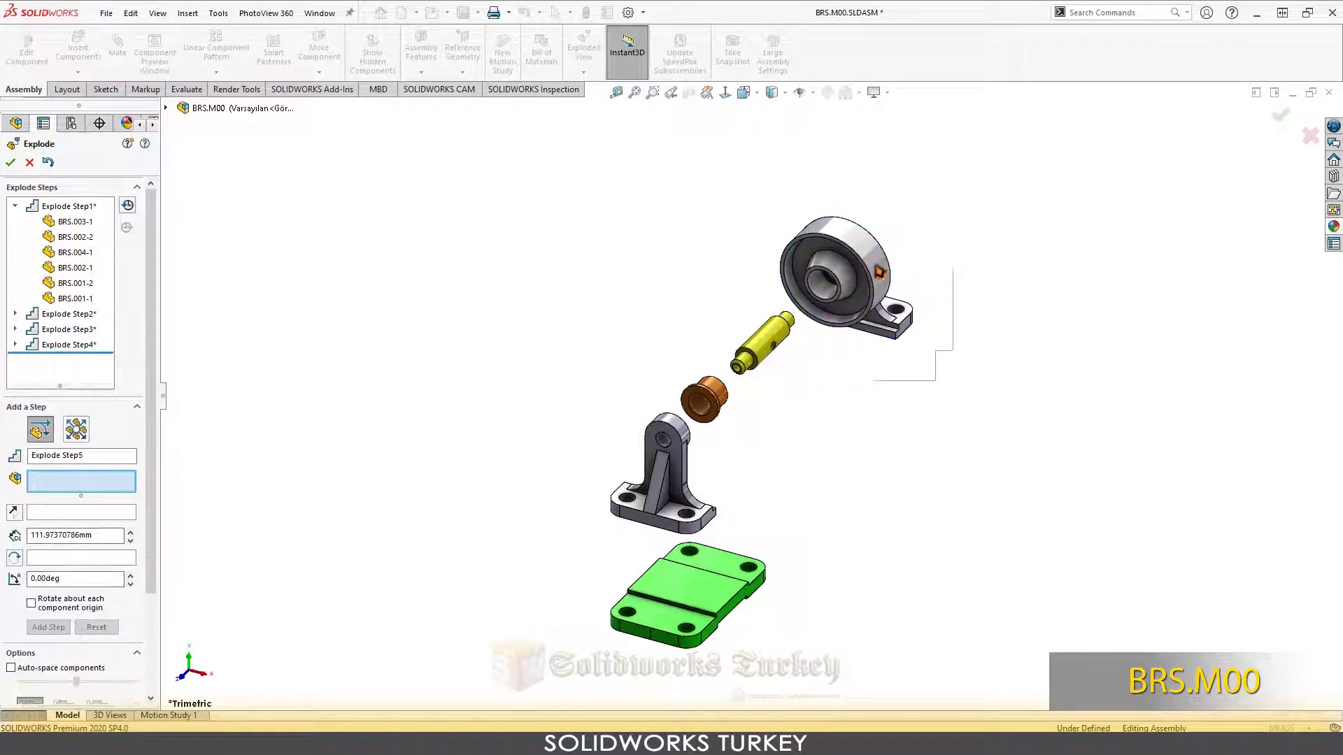
- Explode steps 5 and 6: separate the upper bracket and bushing from the wheel, then the bracket from its bushing
drag(822, 180, 820, 178)
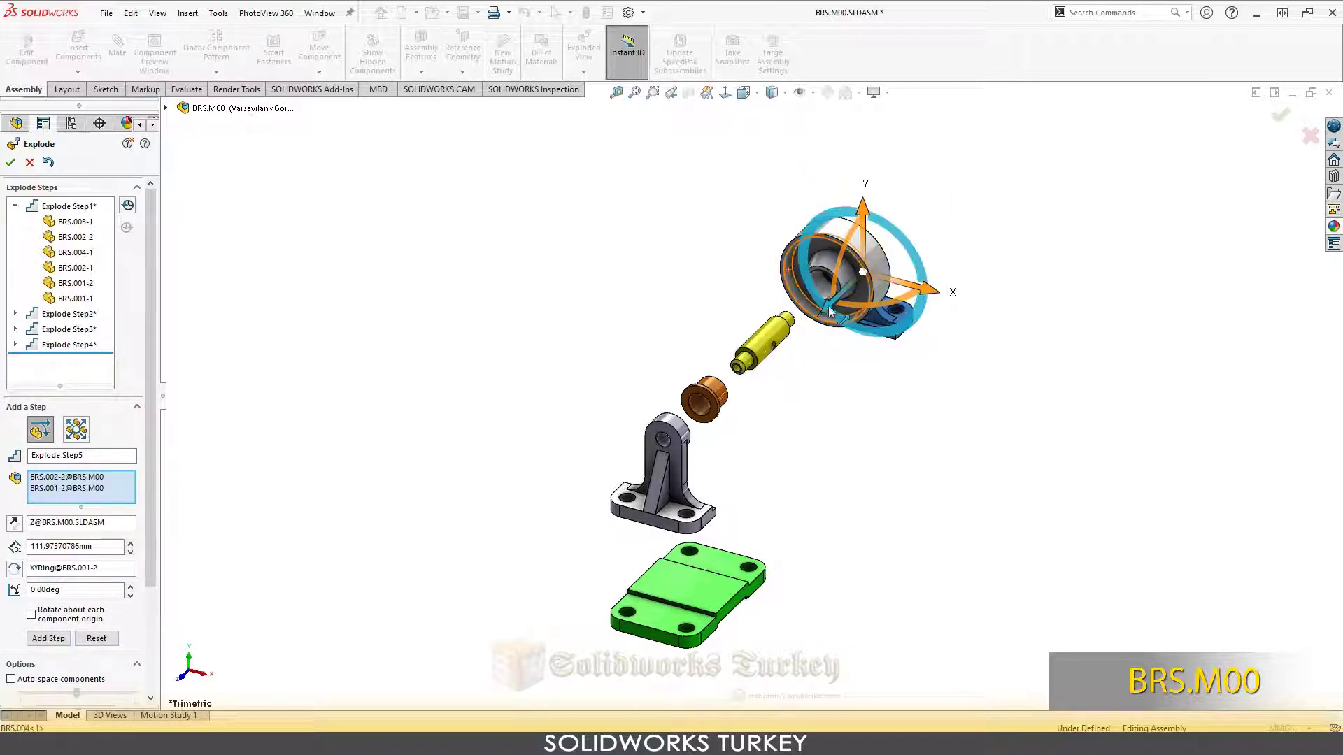
mouse_move(830, 313)
mouse_down()
mouse_move(905, 278)
mouse_move(902, 318)
mouse_up()
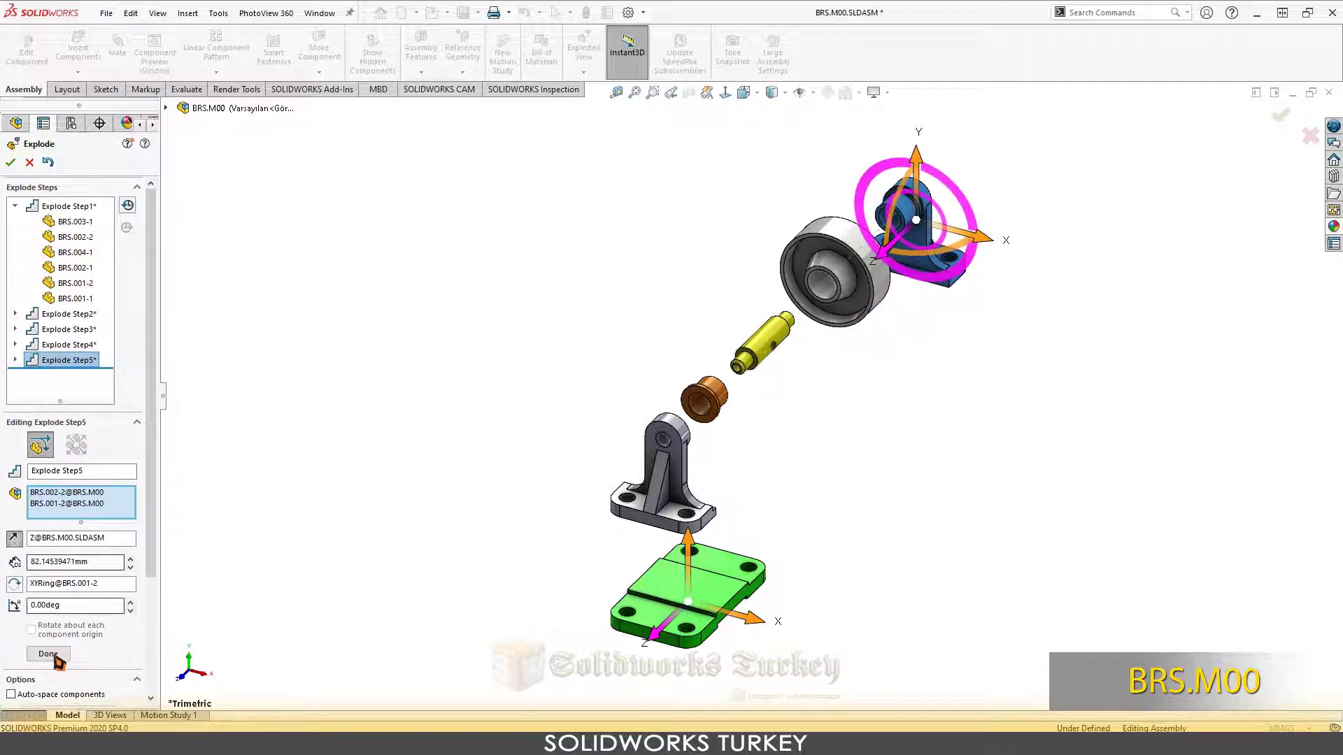
click(48, 654)
click(932, 260)
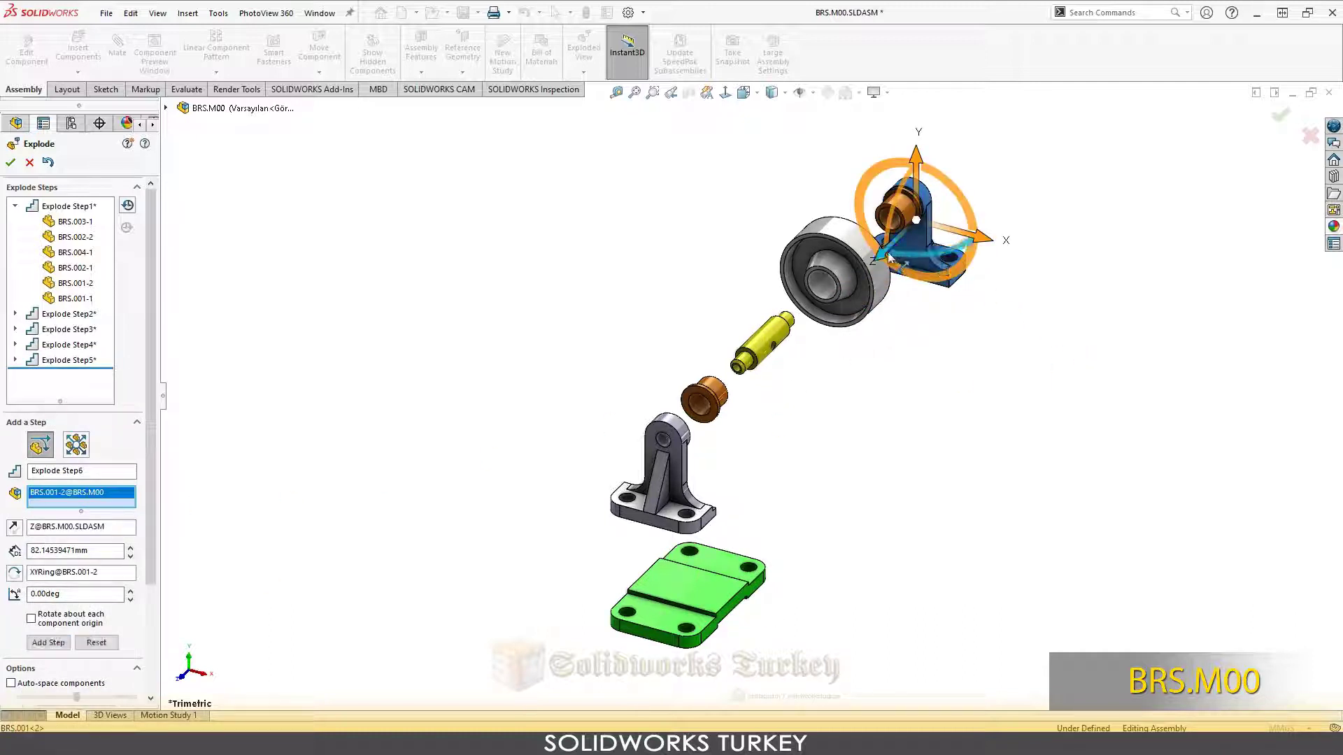
drag(882, 255, 983, 228)
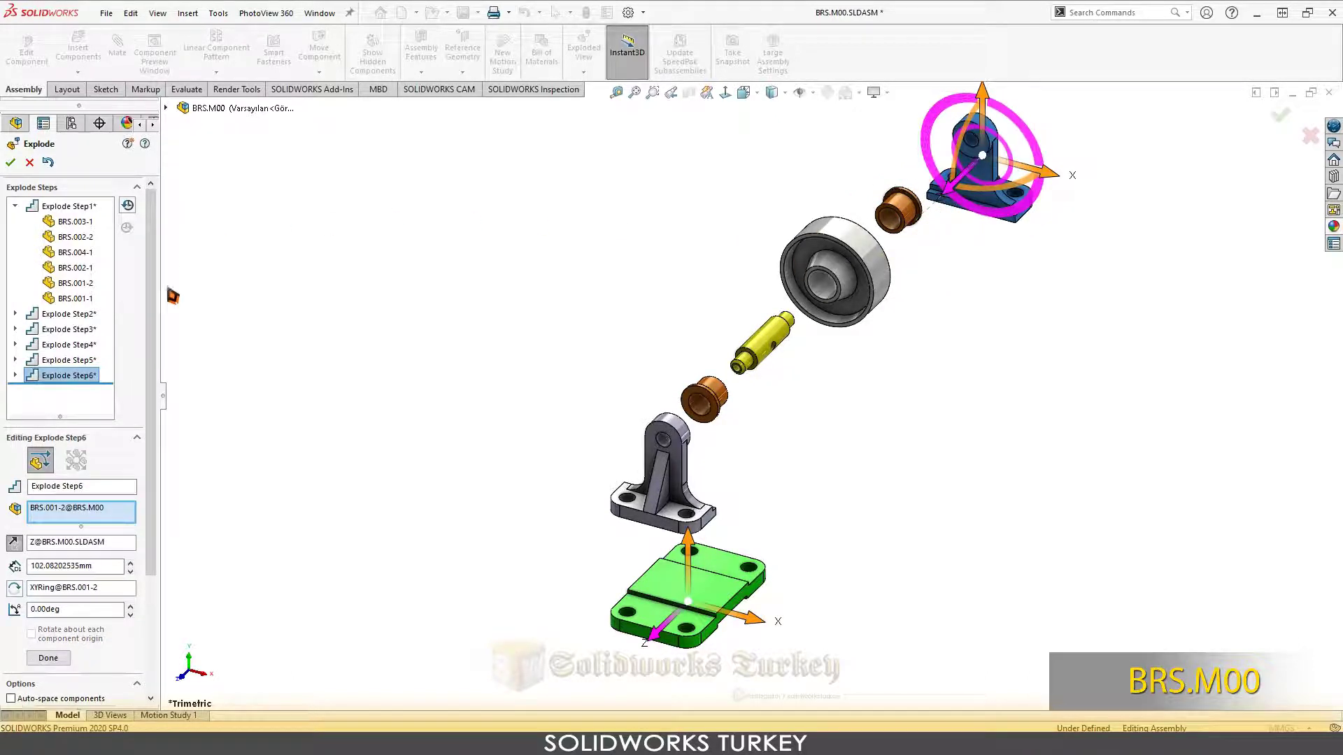
click(68, 658)
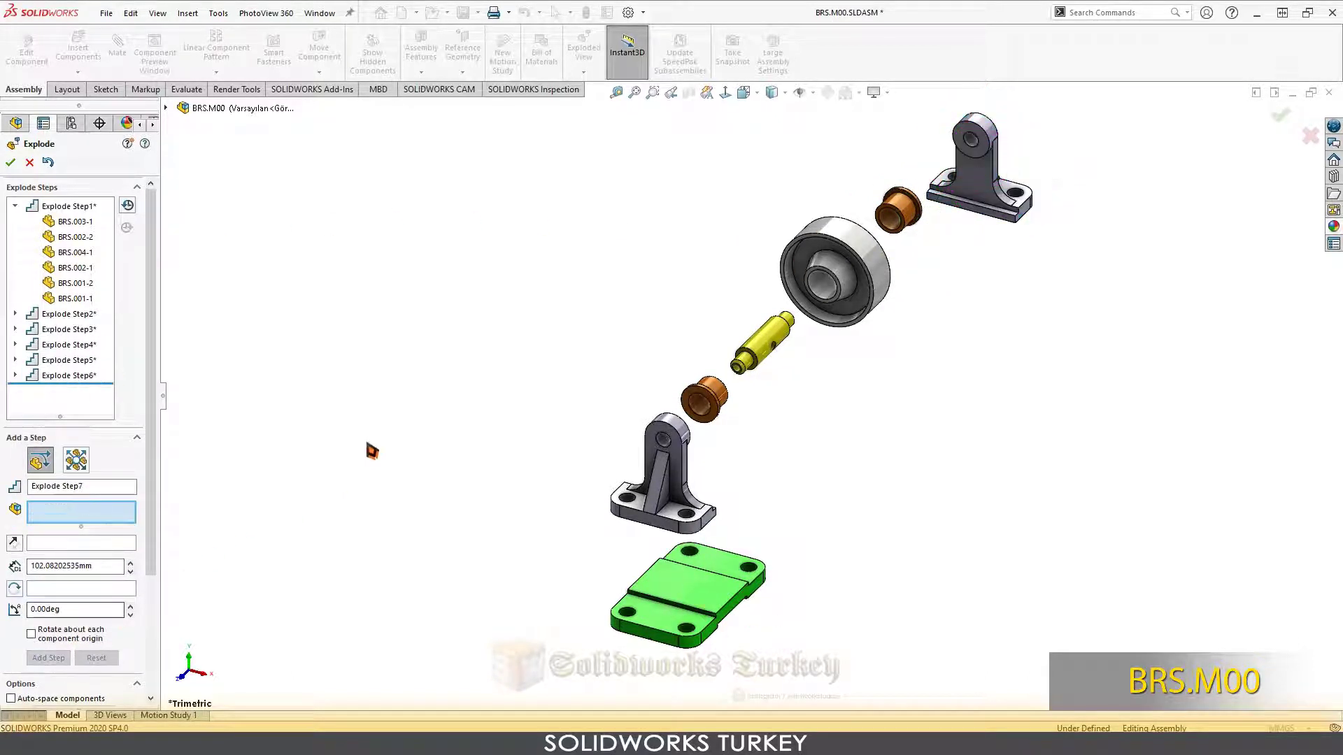
click(16, 166)
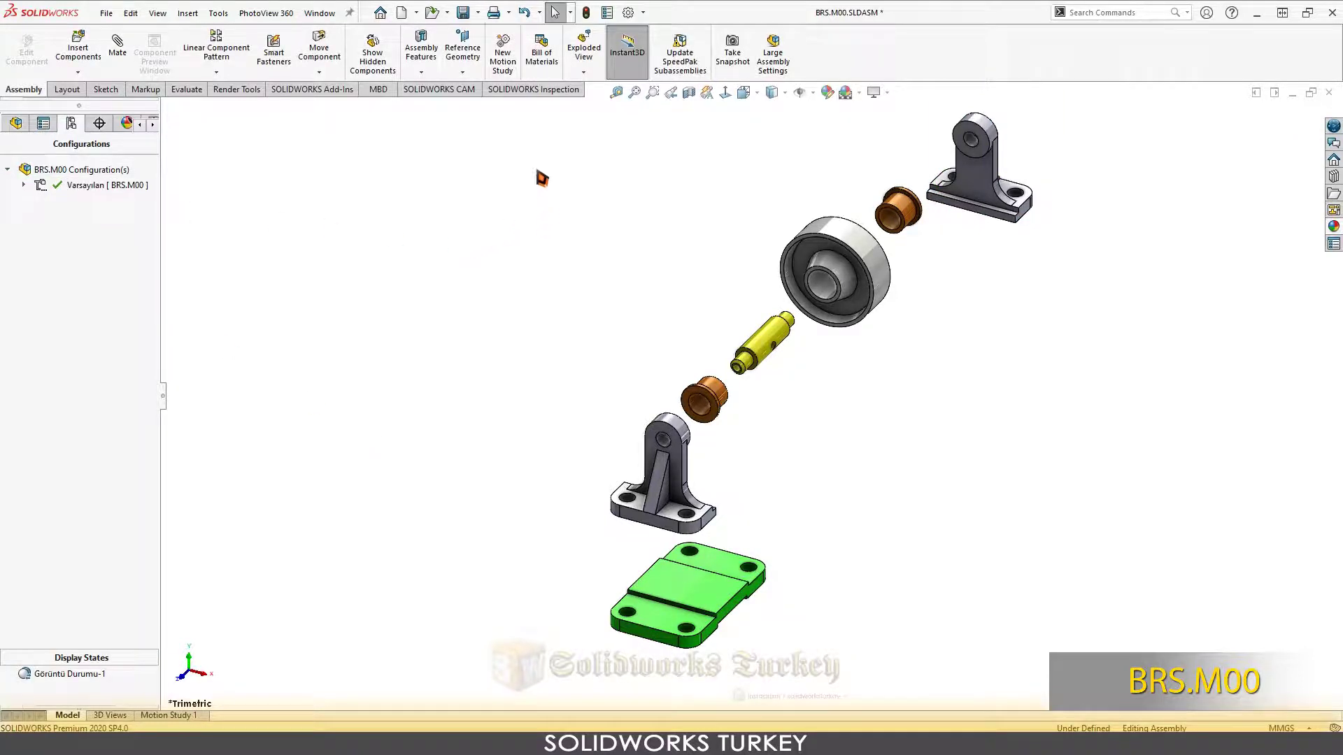
- Add a route line from the lower bracket's bolt hole to the base plate hole
click(583, 72)
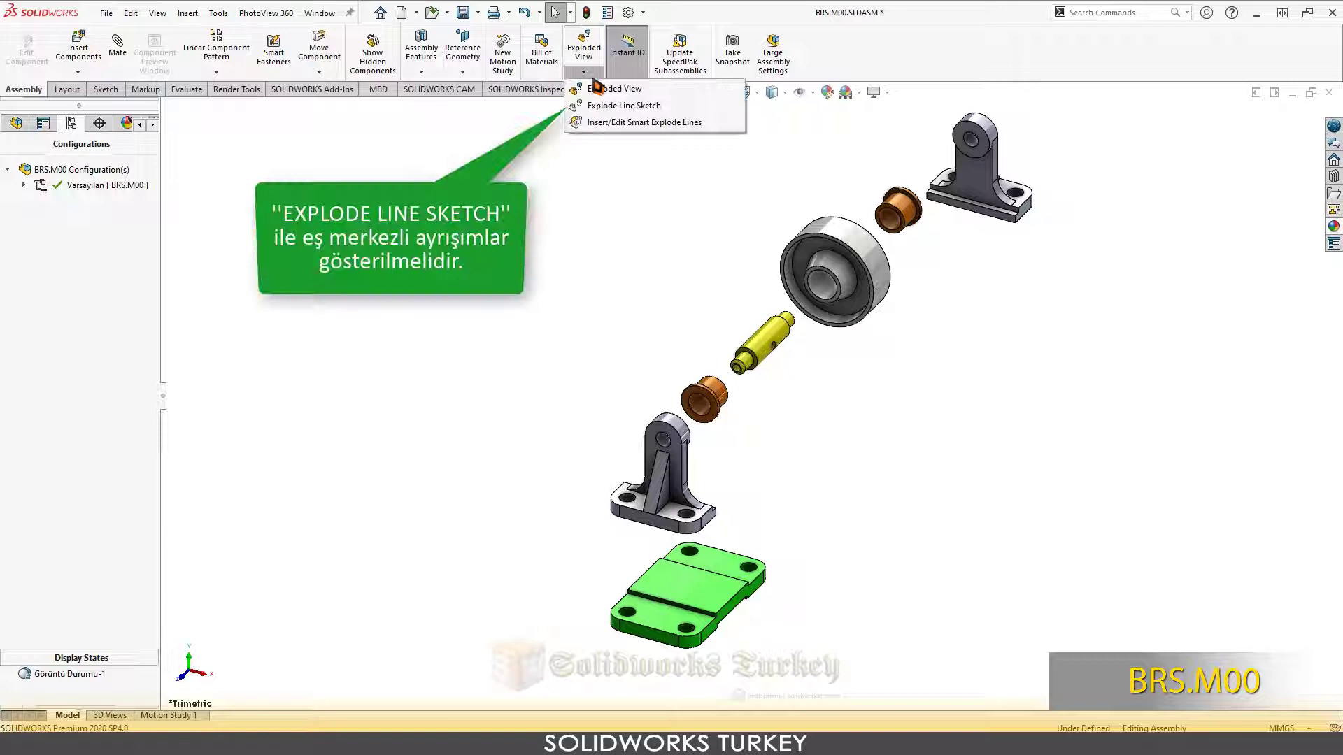
click(618, 106)
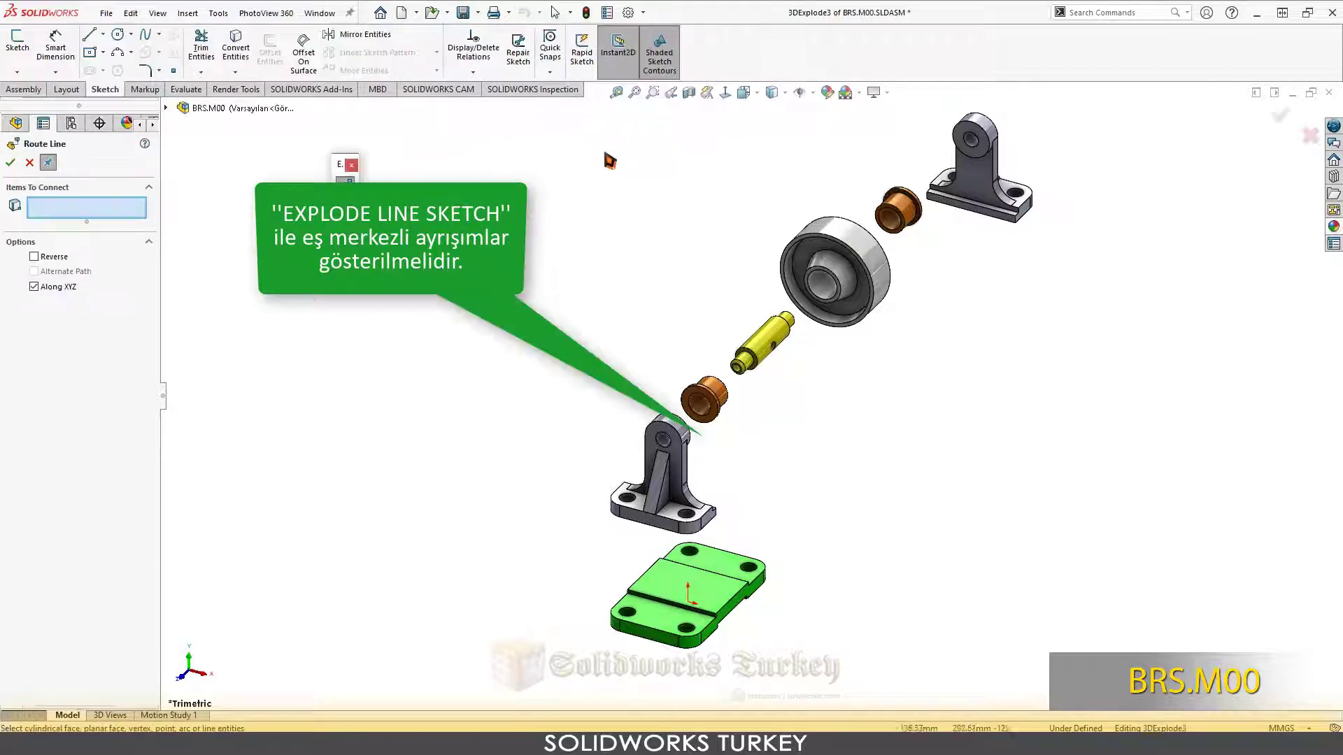
scroll(665, 643, down, 3)
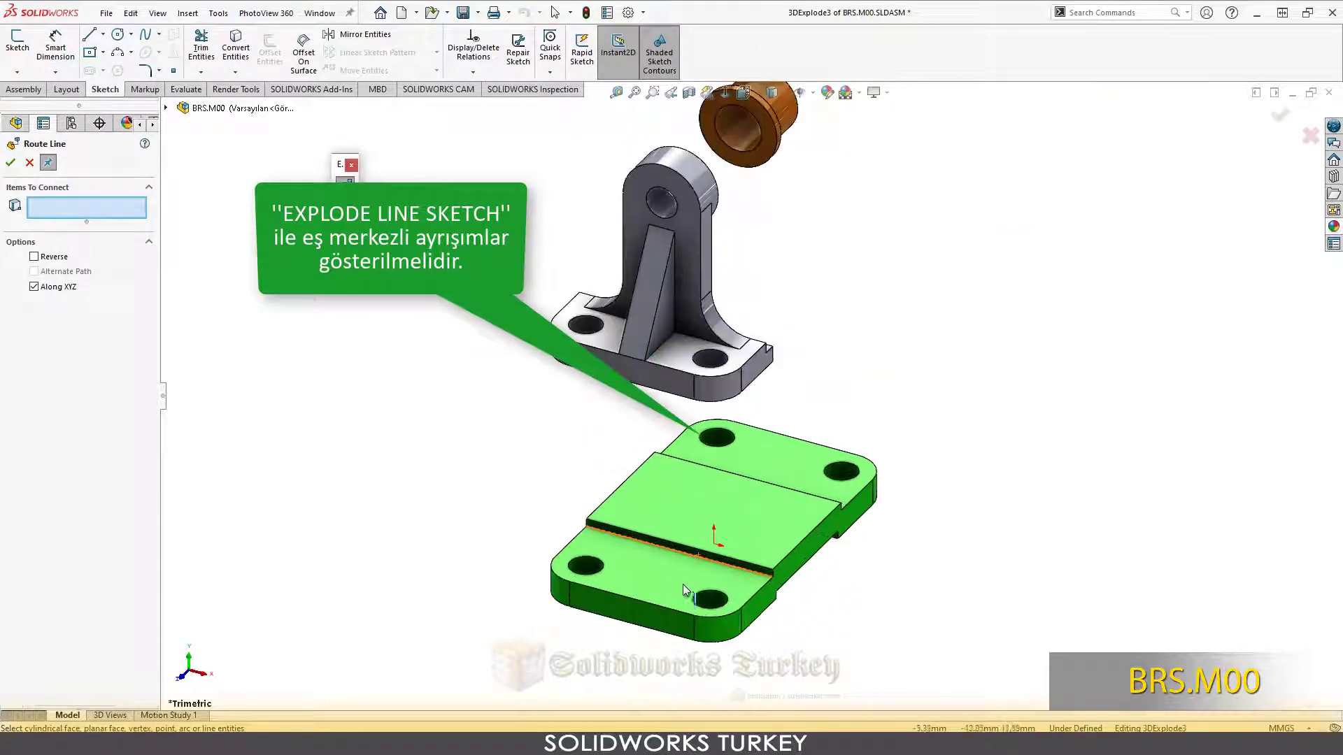
click(712, 361)
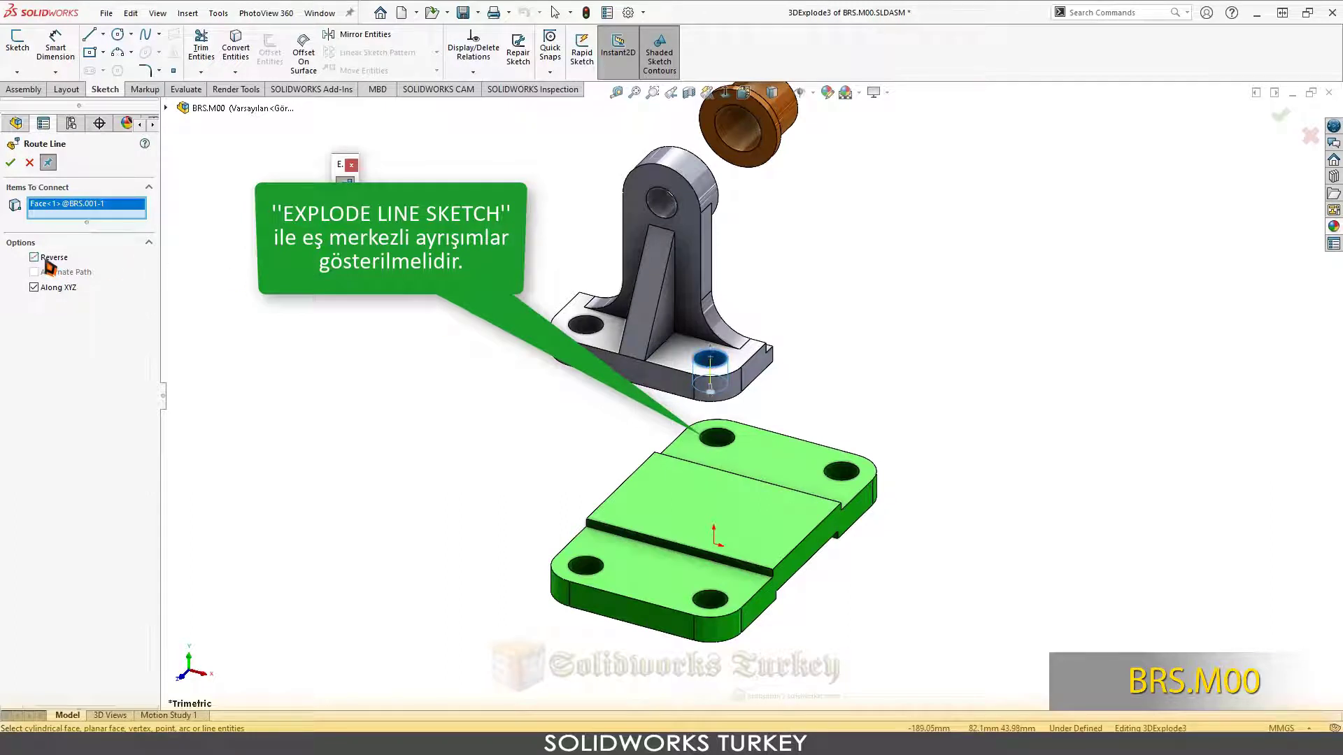
click(711, 600)
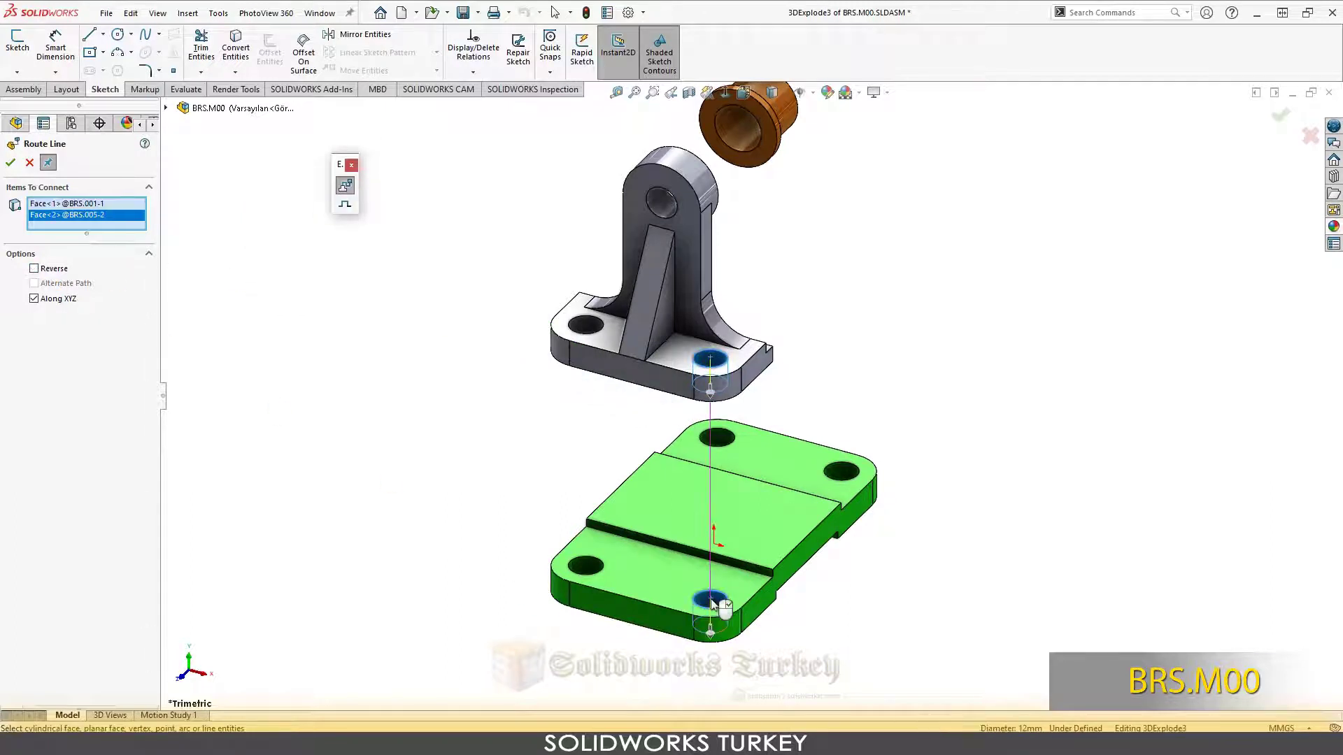
click(15, 164)
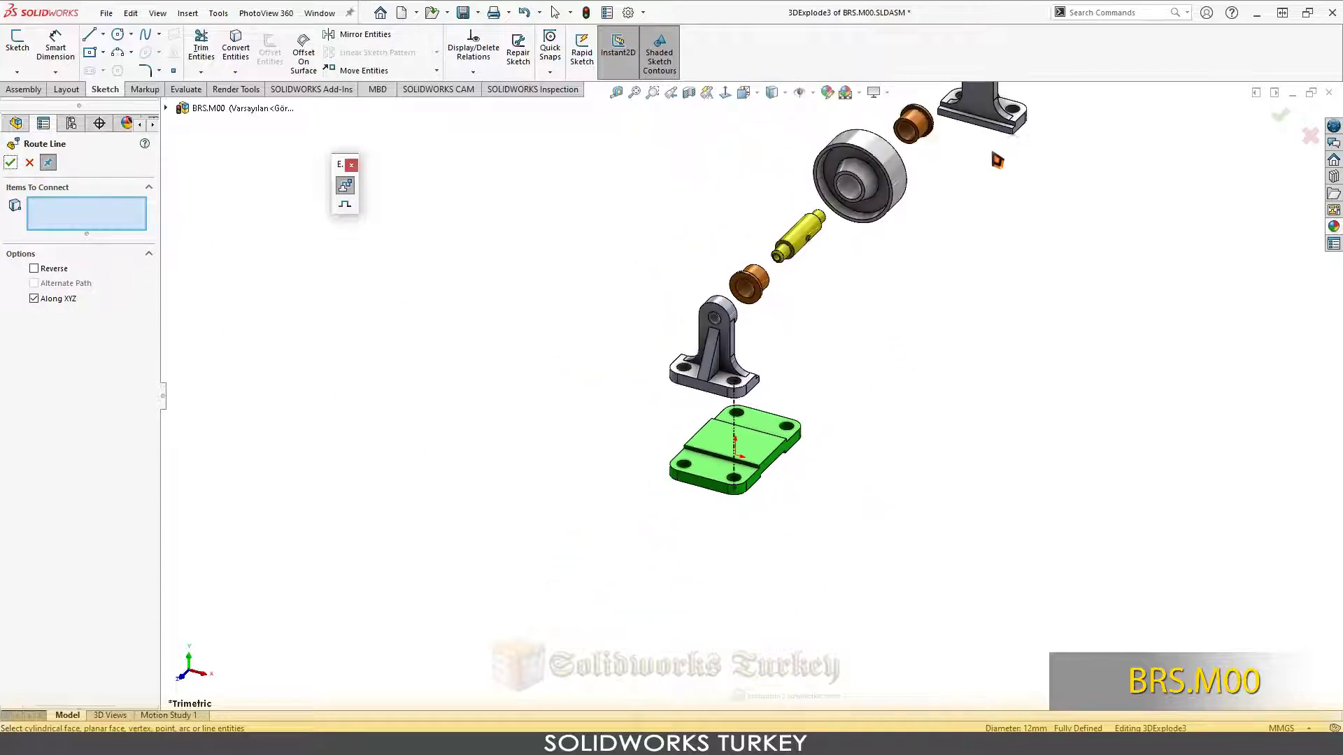
- Add a route line from the upper bracket's bolt hole to the base plate's corner hole
scroll(996, 160, down, 2)
scroll(990, 163, down, 2)
scroll(944, 207, down, 2)
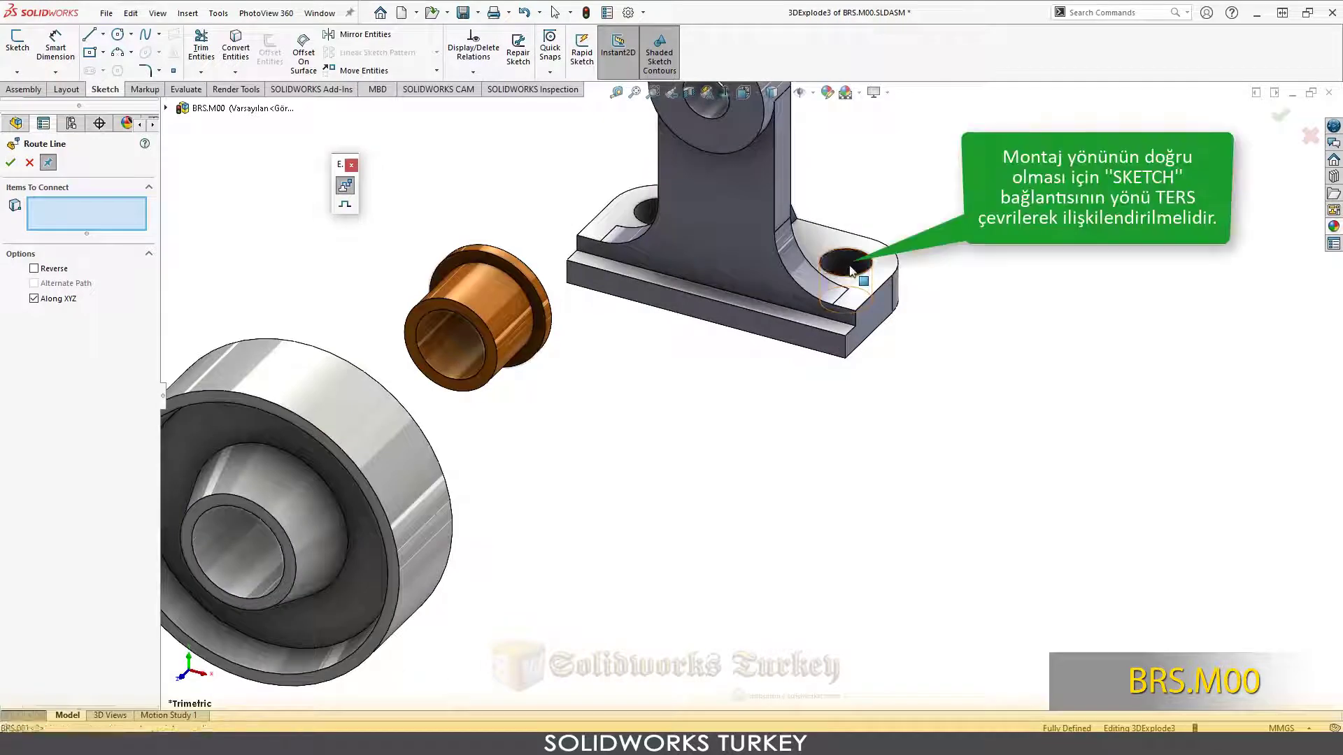
click(851, 271)
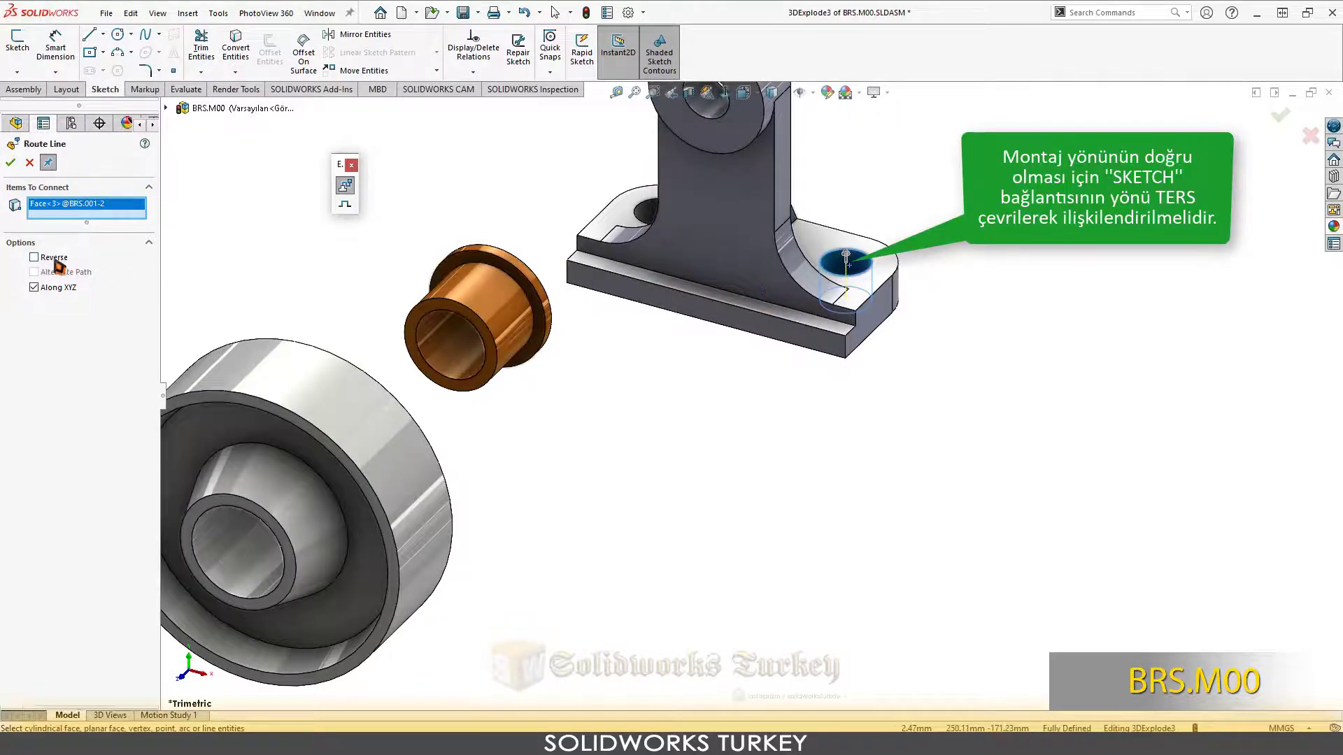
scroll(632, 495, up, 3)
scroll(590, 630, up, 2)
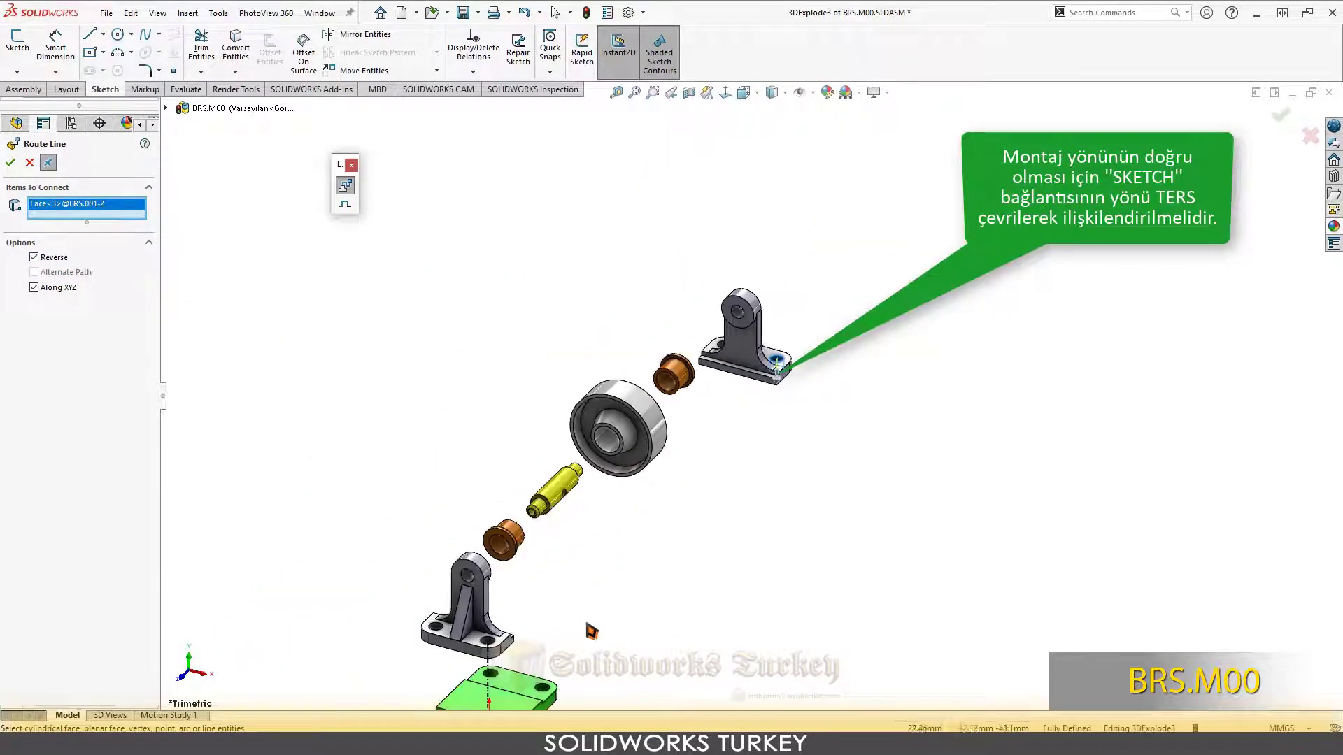
scroll(630, 594, down, 2)
scroll(696, 544, down, 3)
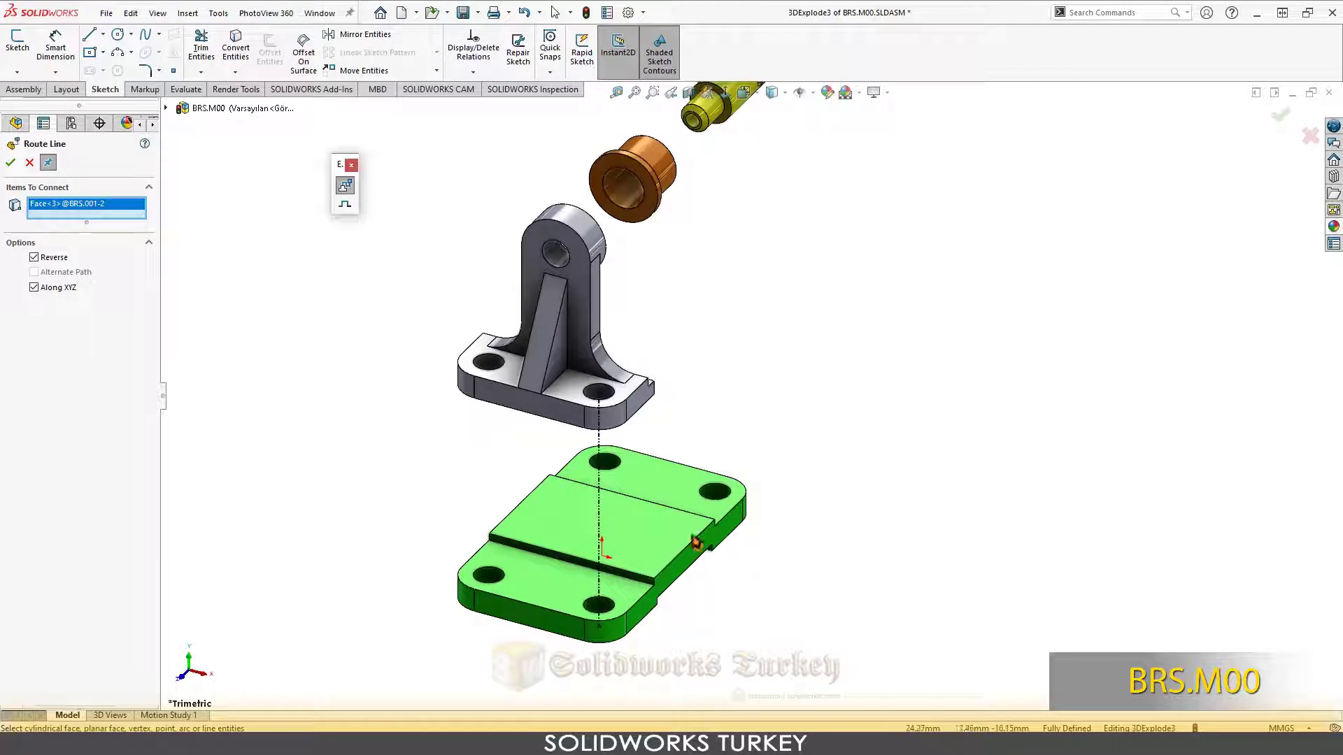
click(715, 493)
scroll(806, 462, up, 5)
scroll(837, 449, down, 2)
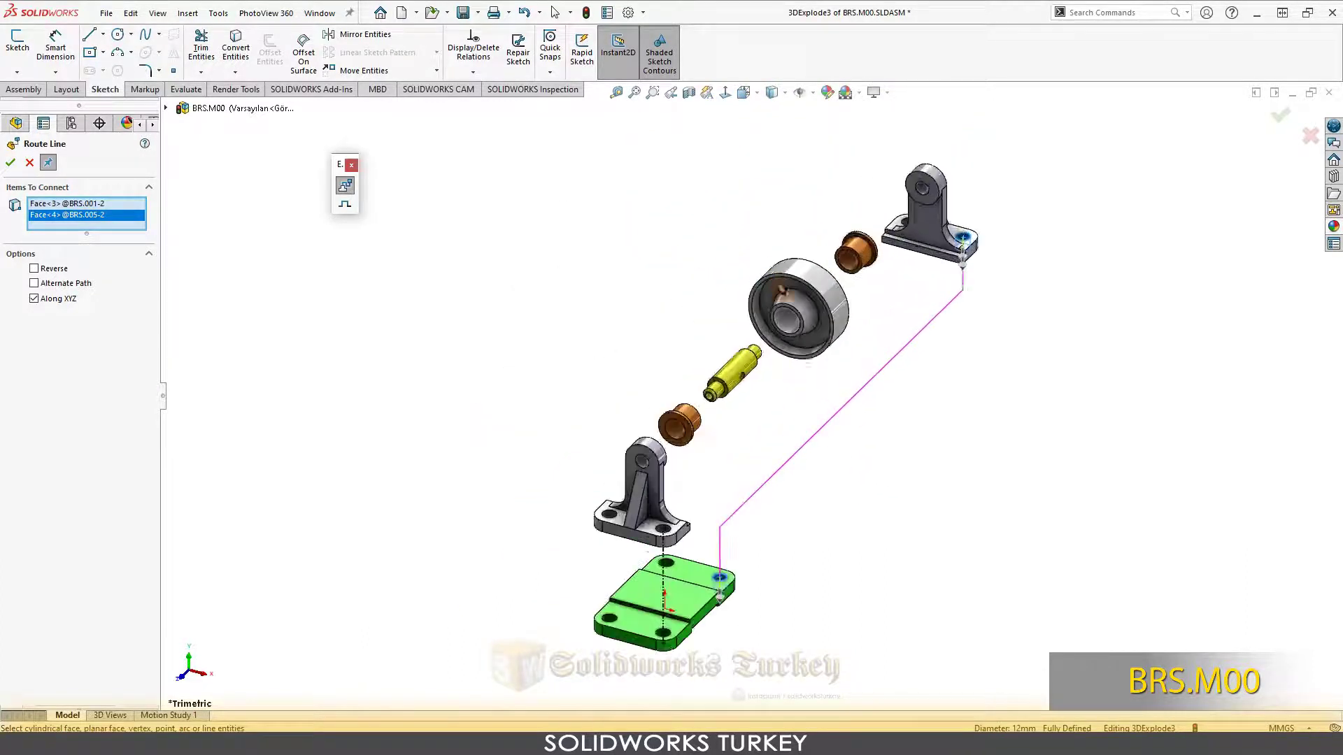
click(11, 162)
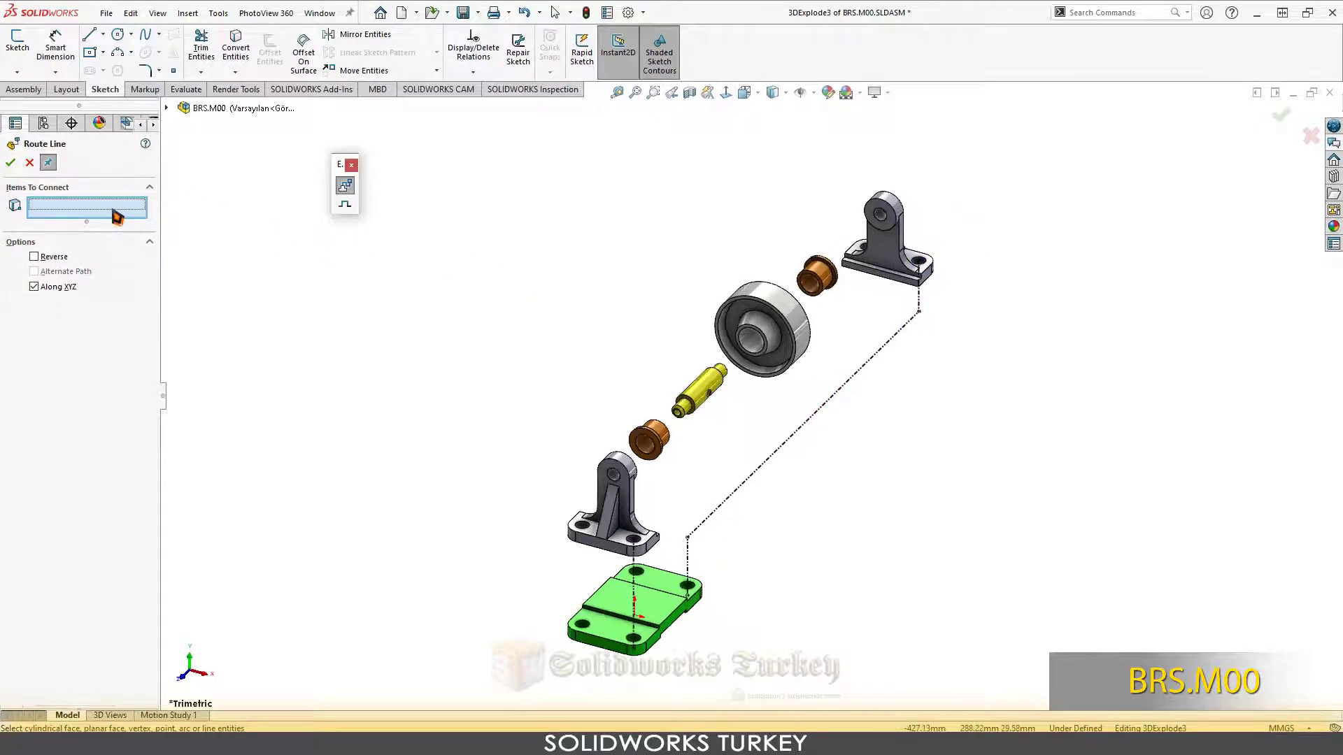
- Add a route line along the roller axis between the bracket pin holes and exit the sketch
scroll(654, 486, down, 5)
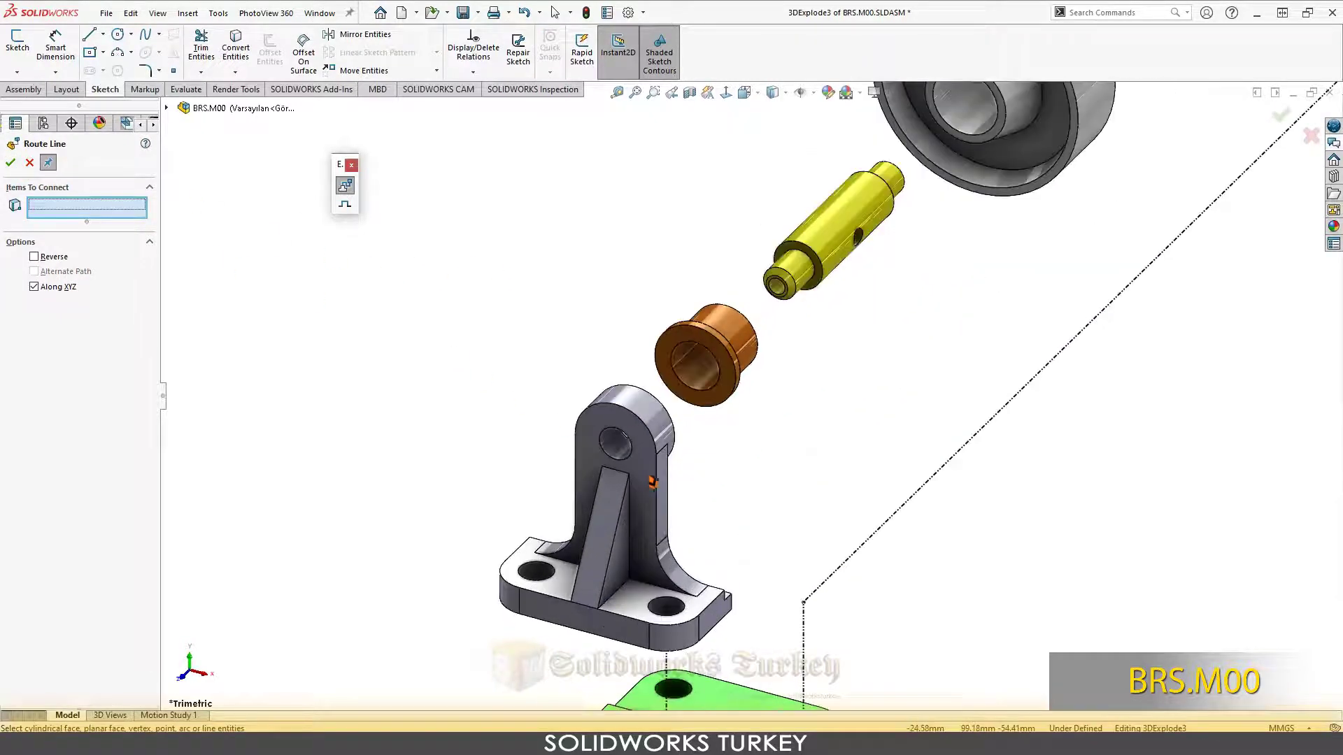
click(618, 443)
scroll(836, 381, up, 5)
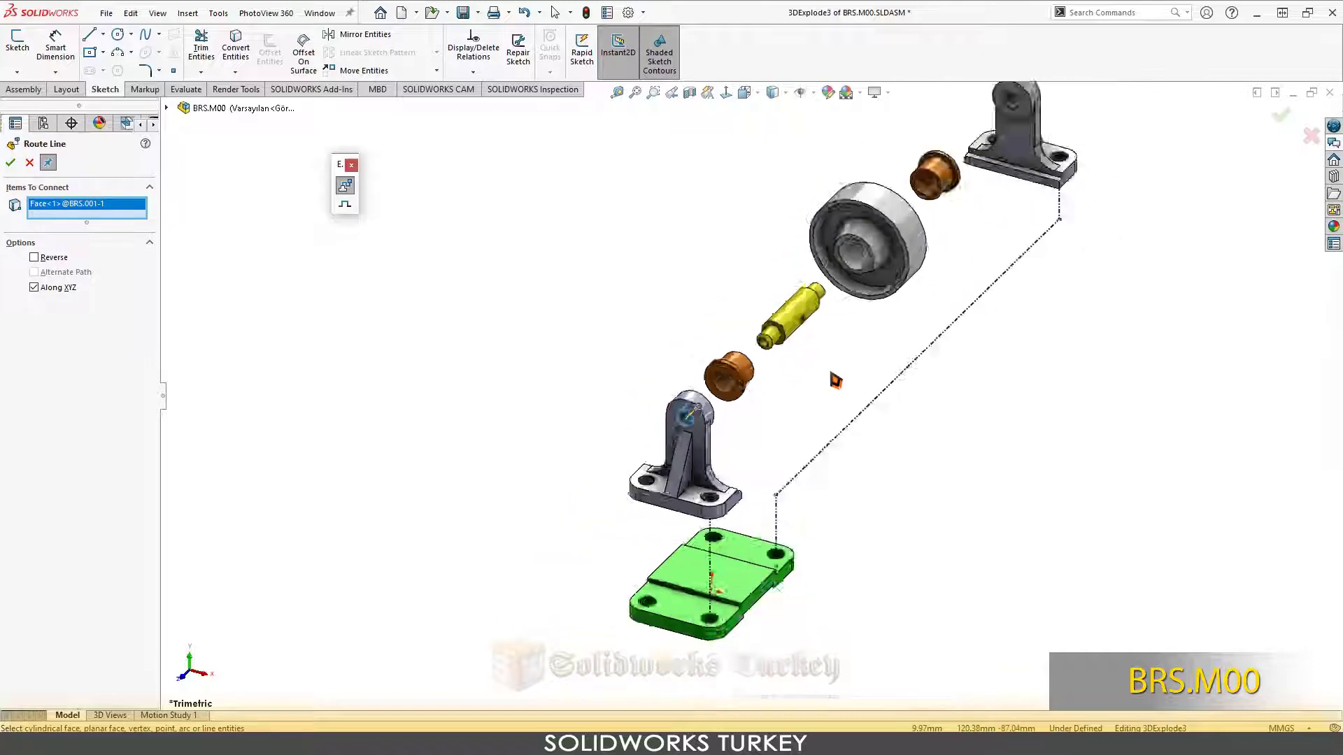
scroll(909, 238, down, 3)
scroll(909, 238, down, 2)
click(772, 175)
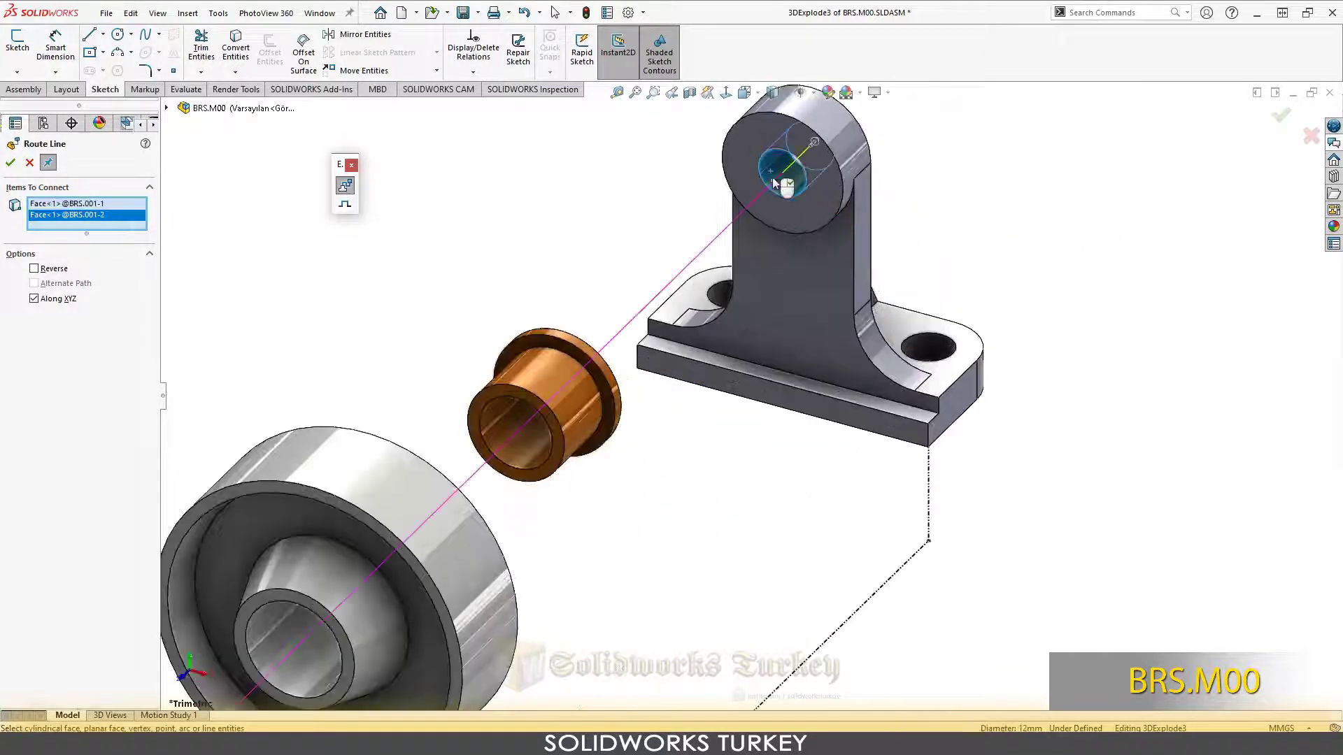
scroll(771, 291, up, 2)
scroll(772, 290, up, 1)
click(28, 168)
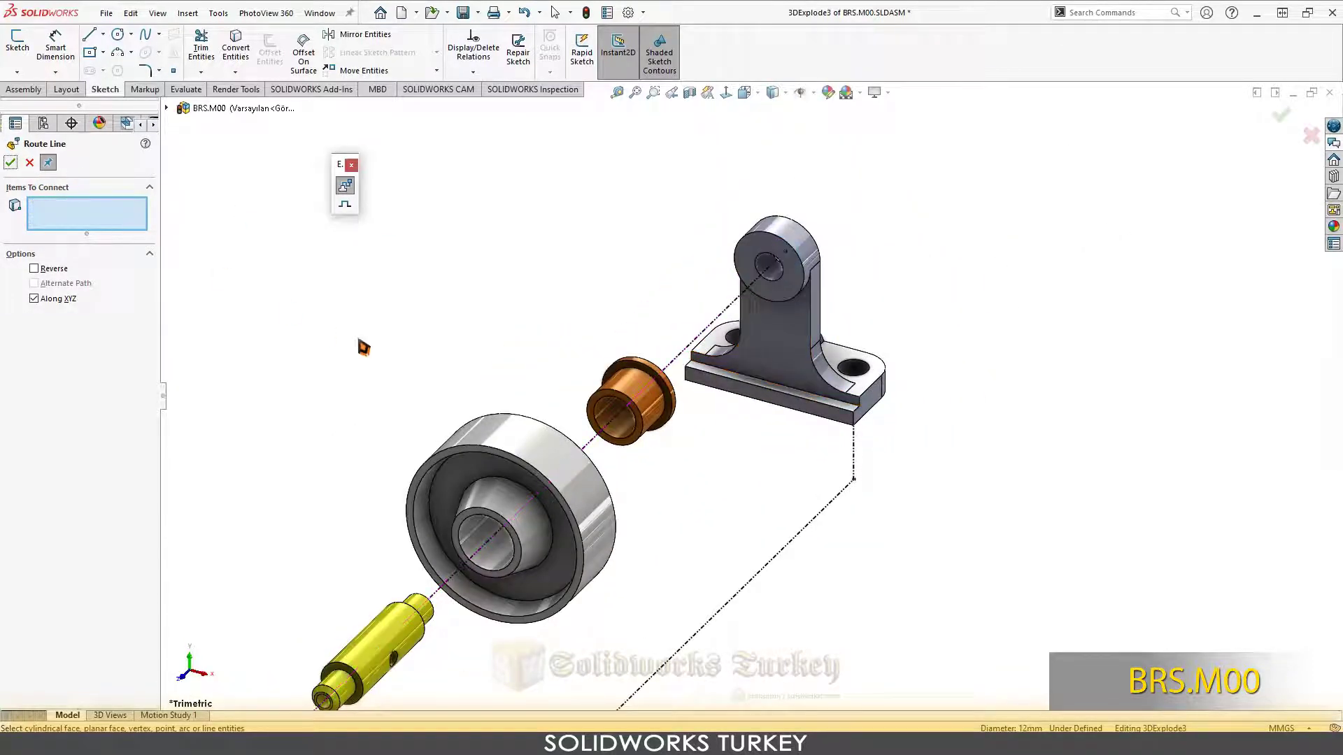
key(z)
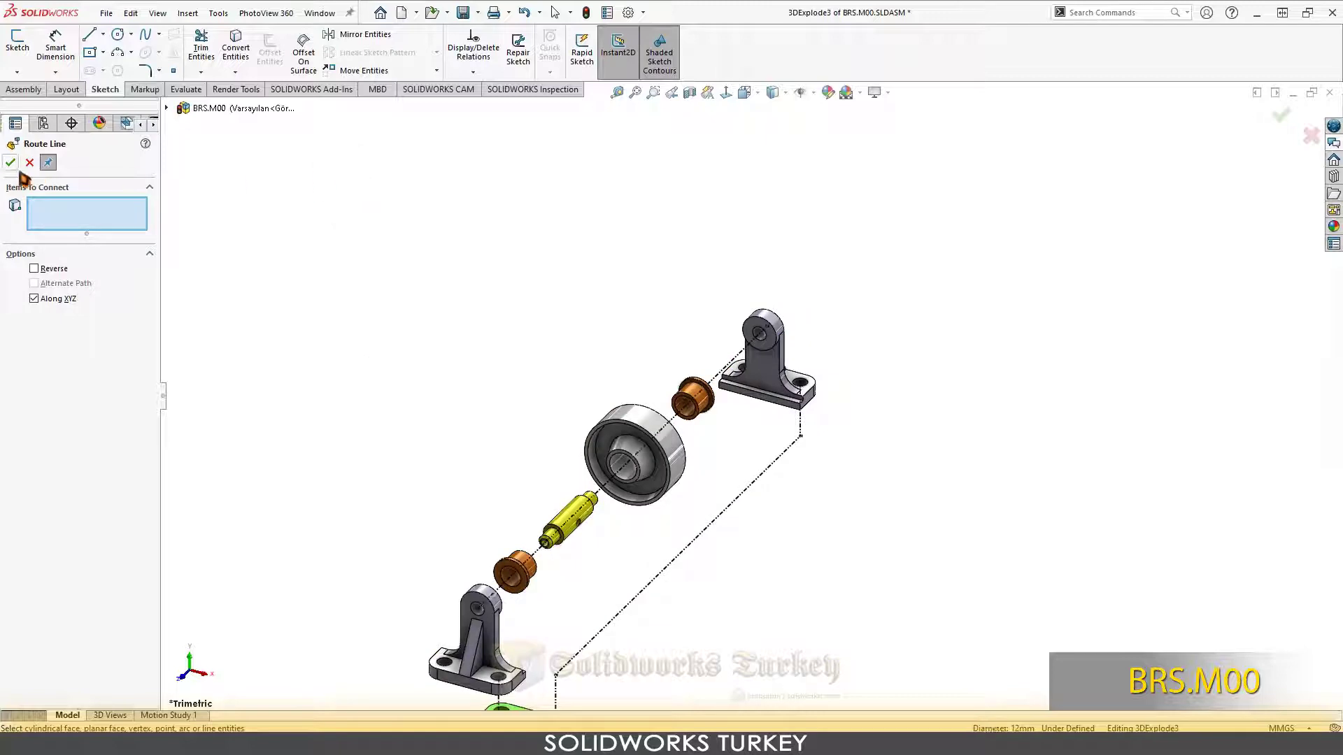
click(11, 163)
click(1294, 125)
- Reorient the exploded model and play Animate collapse on Exploded View1
click(745, 92)
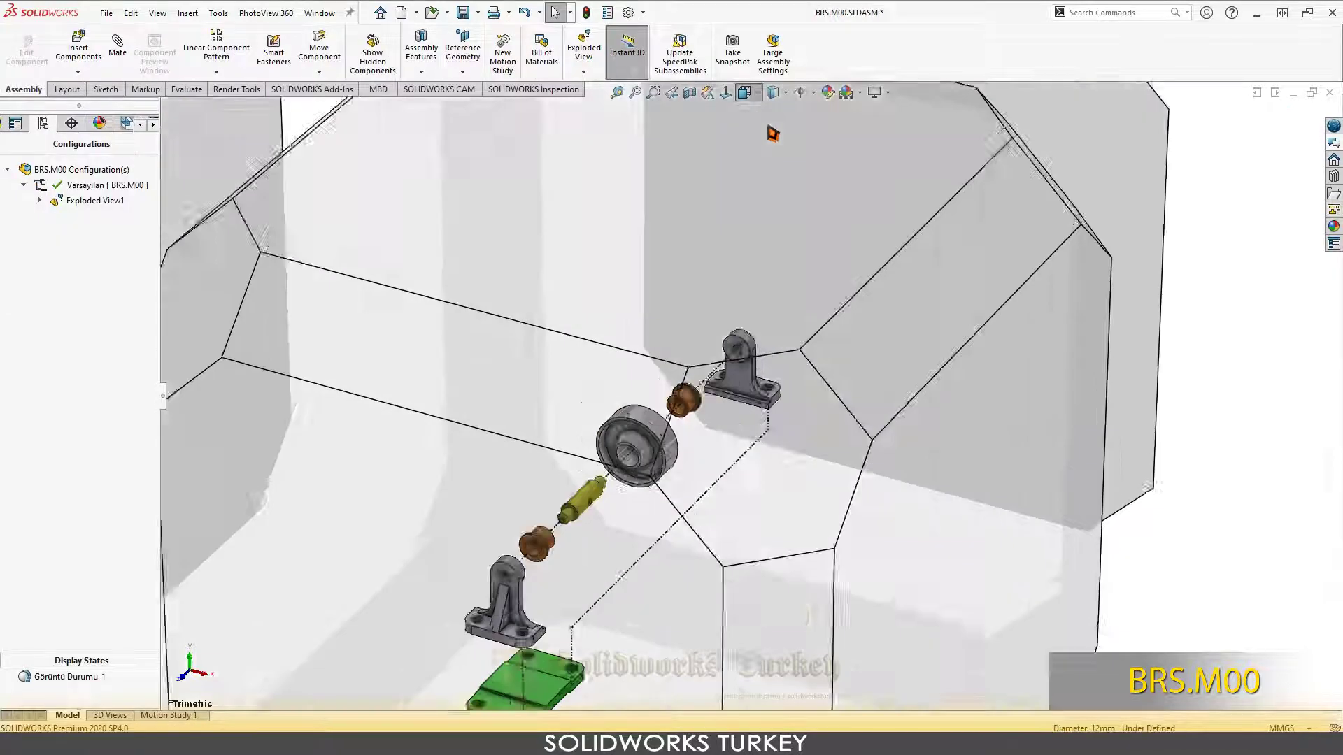
click(836, 136)
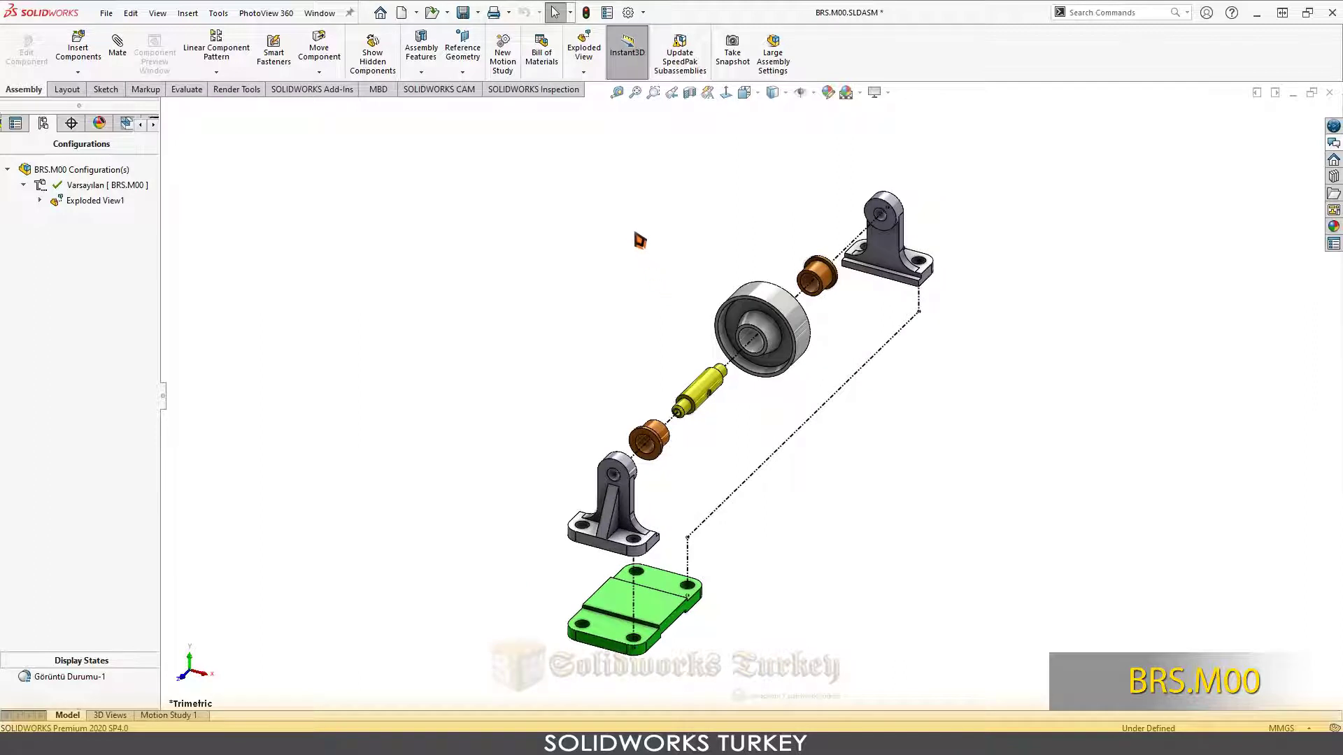
click(77, 203)
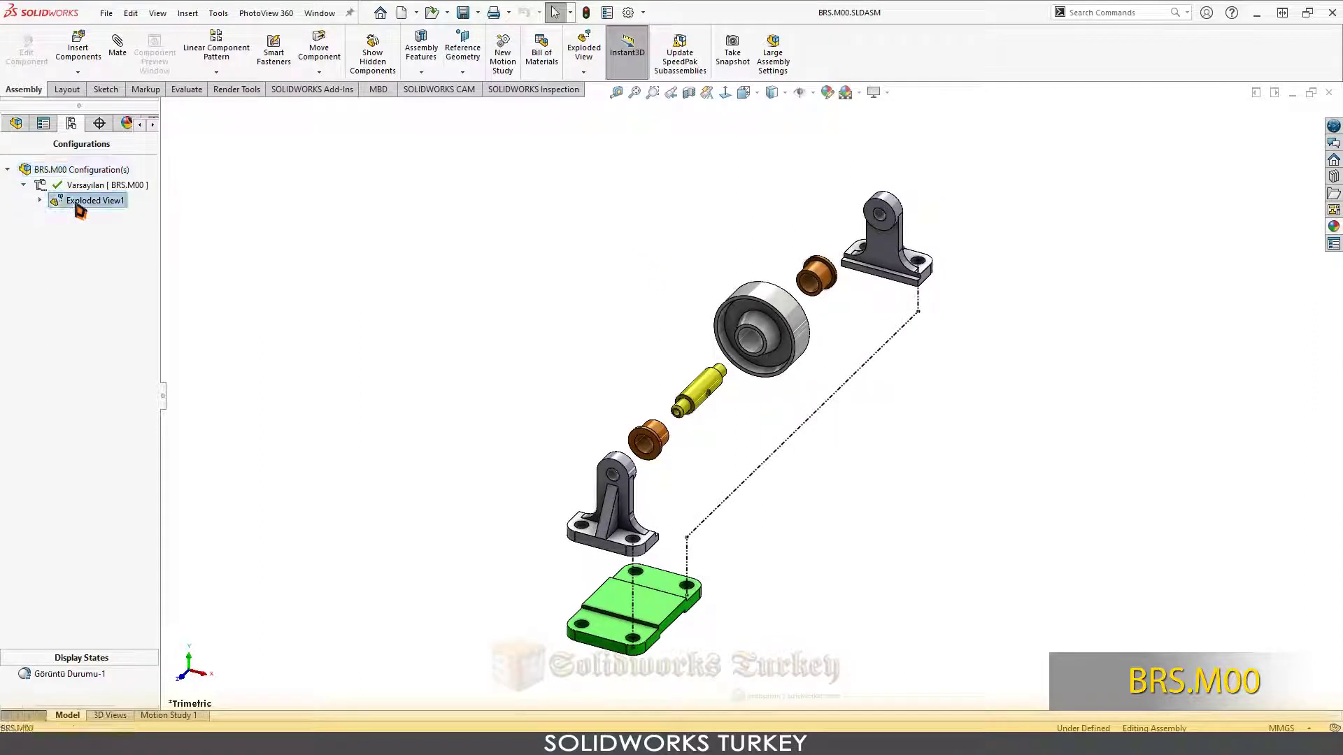
right_click(75, 205)
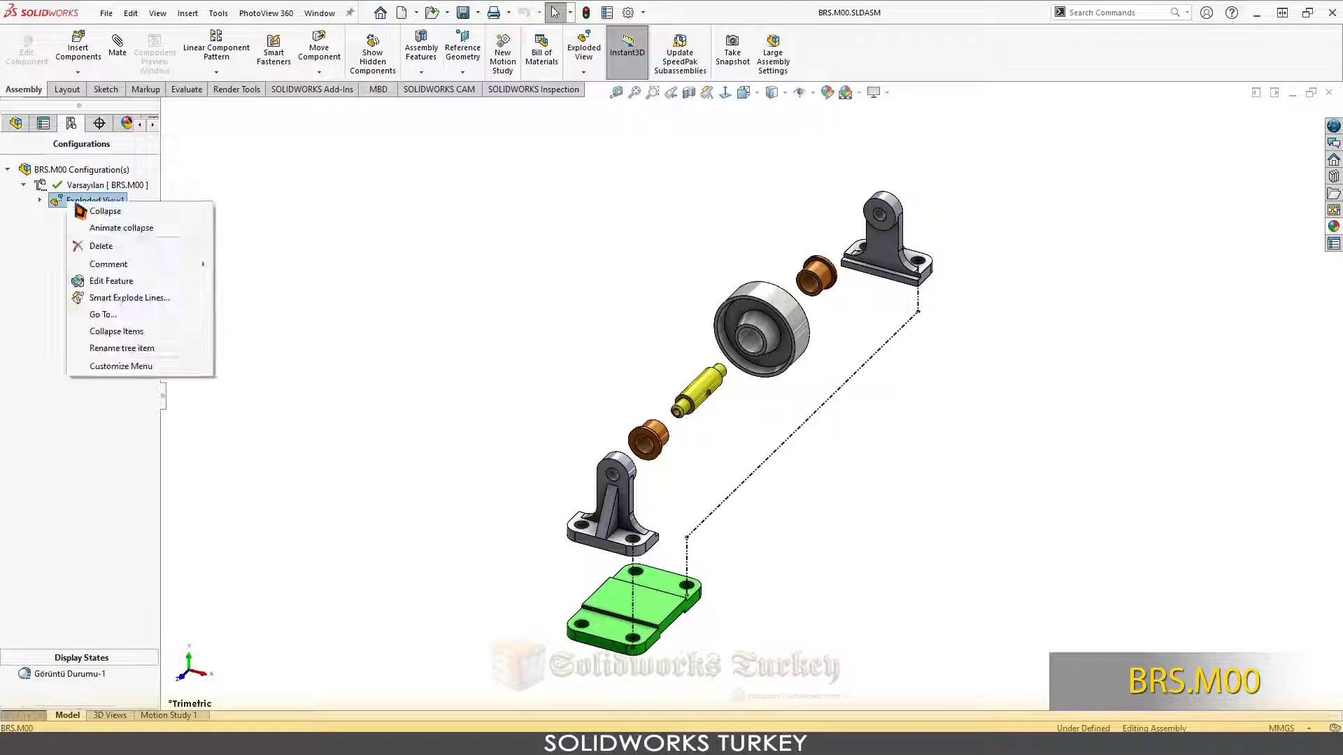
click(129, 231)
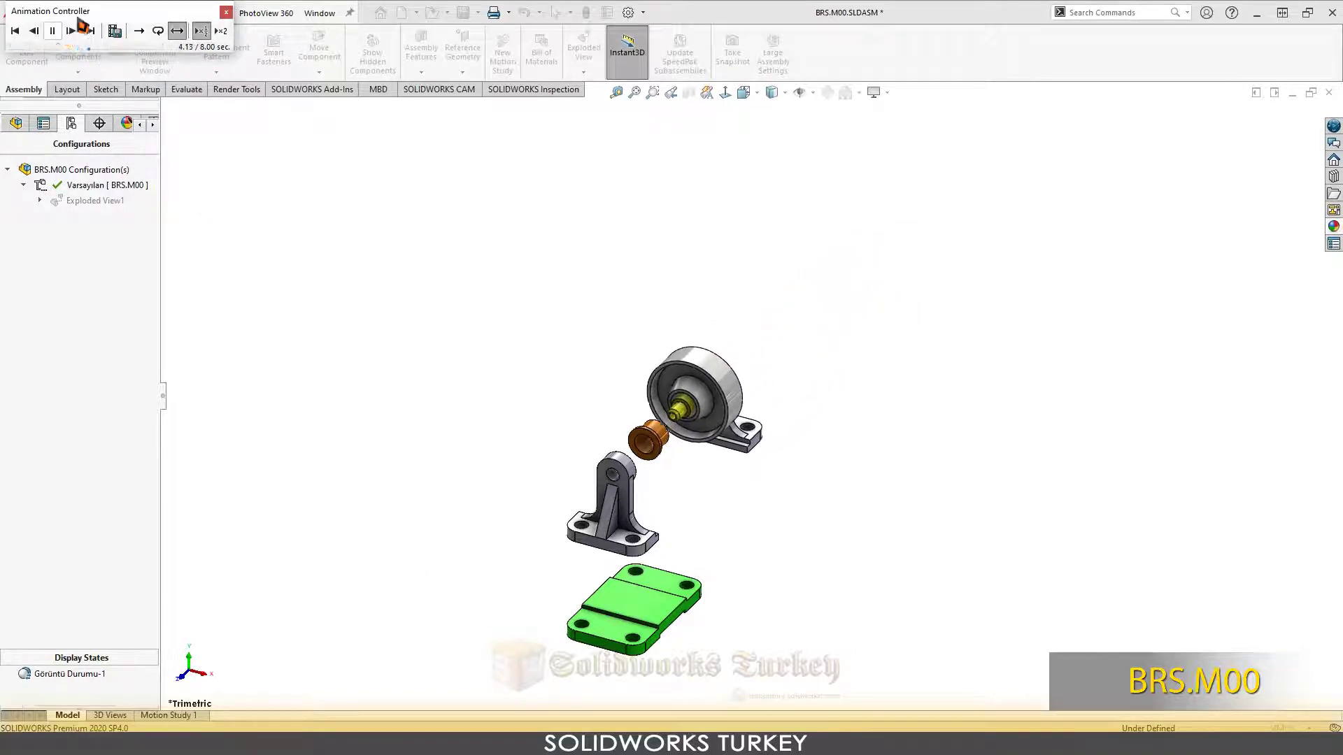
drag(69, 42, 338, 212)
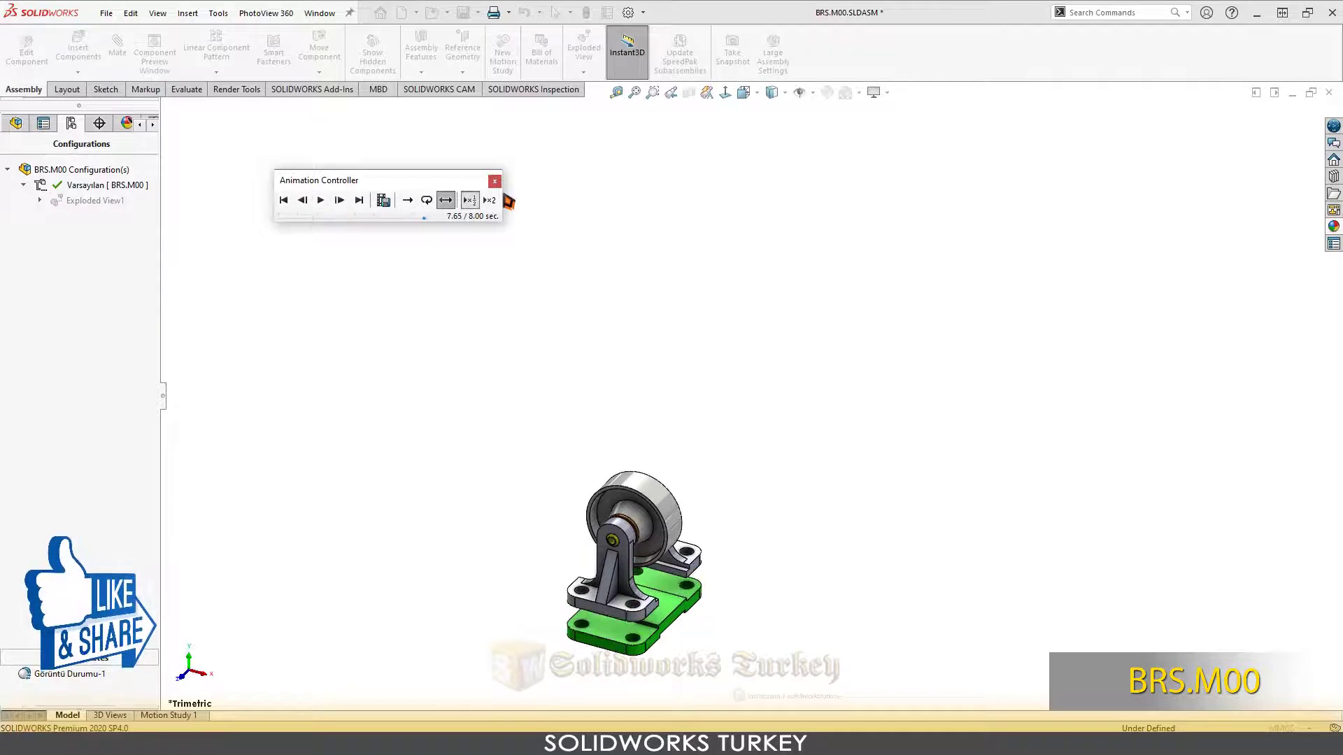
- Close the animation playback, zoom the assembly to fit, and save BRS.M00
click(495, 181)
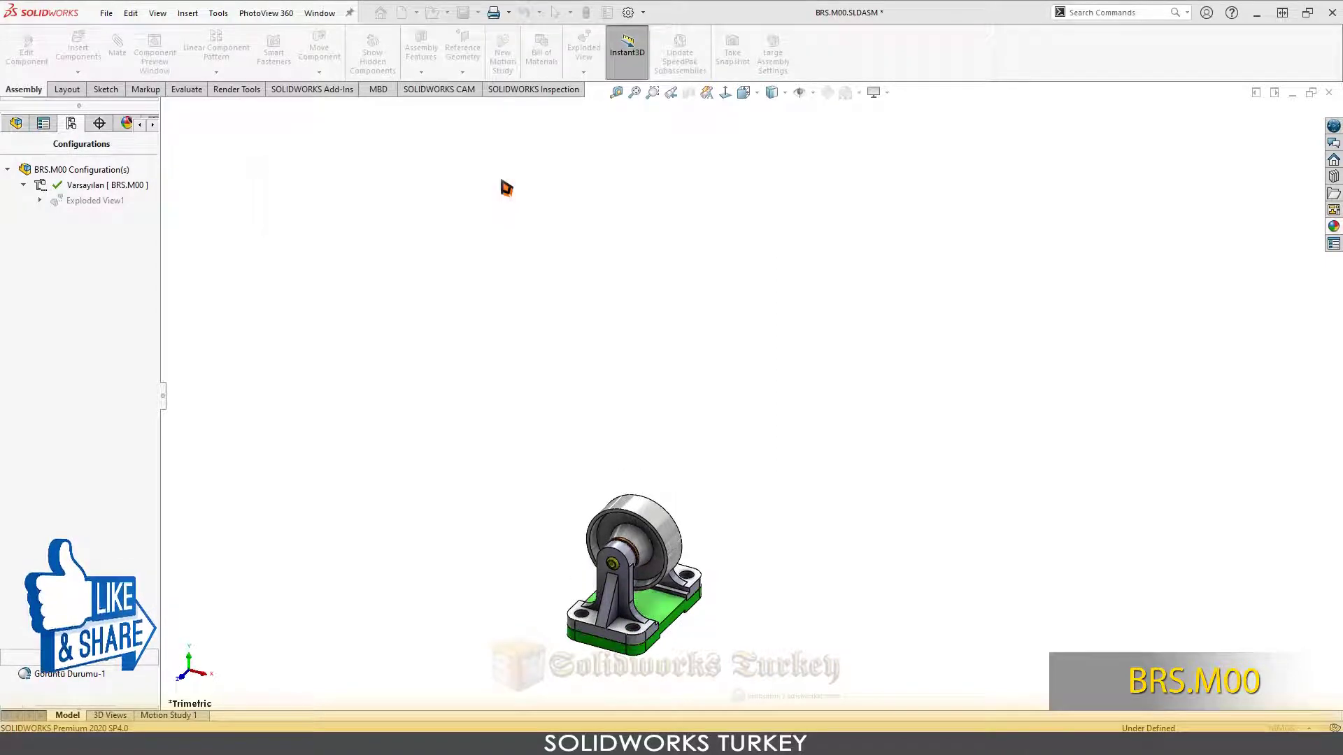
click(744, 92)
click(823, 159)
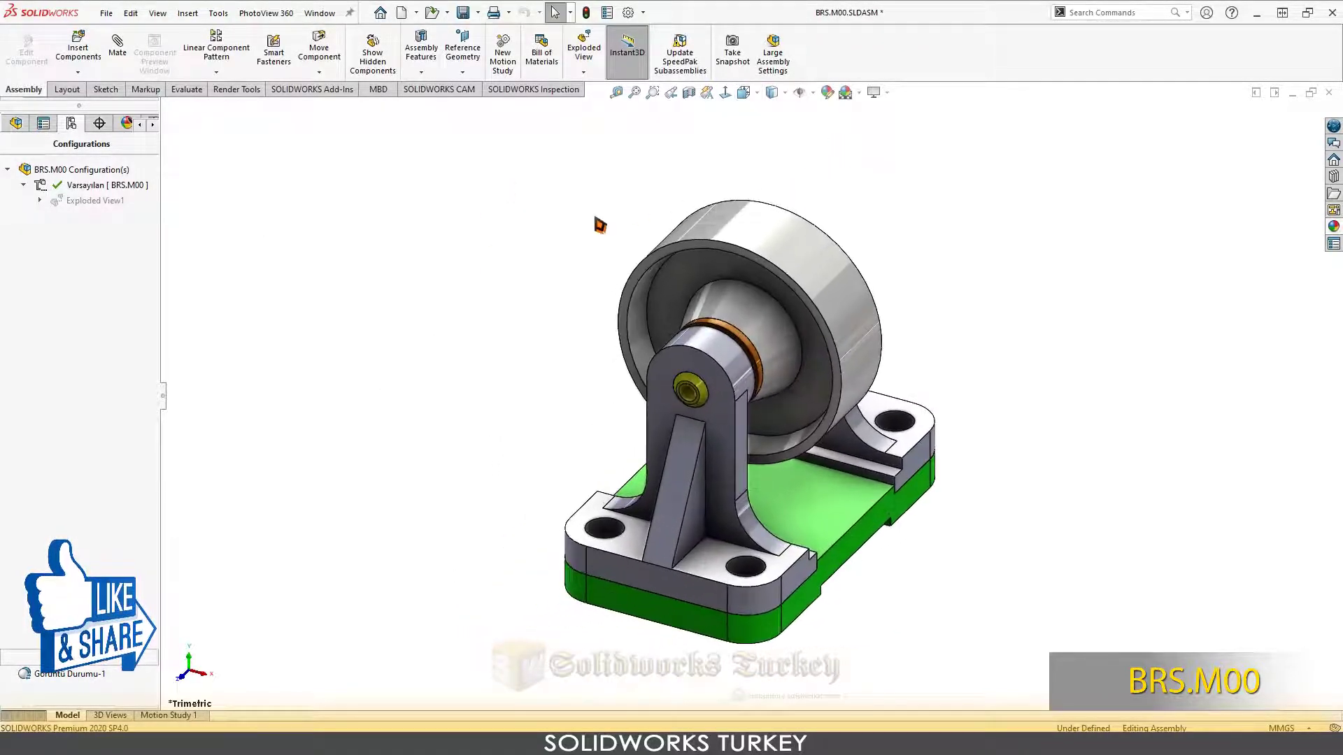
click(470, 14)
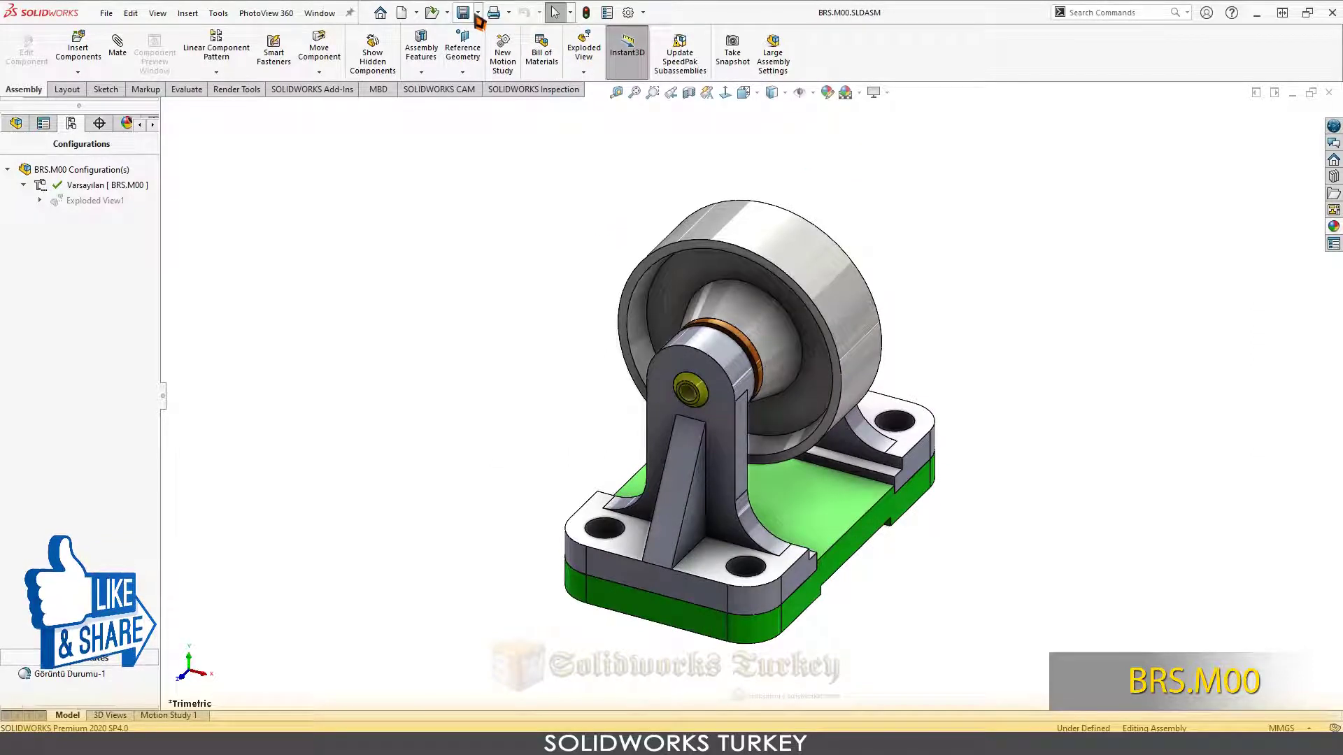